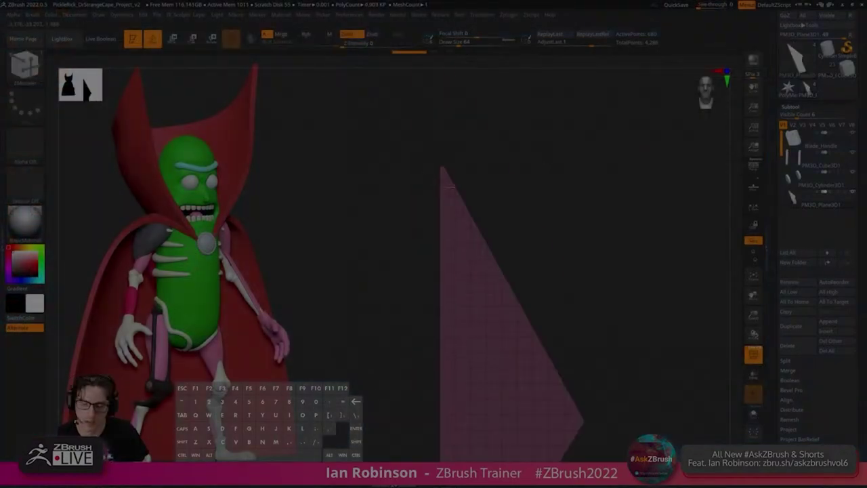
Extrude the flat cape plane into a thick panel and regroup its polygroups.
left_click_drag(600, 209, 407, 245)
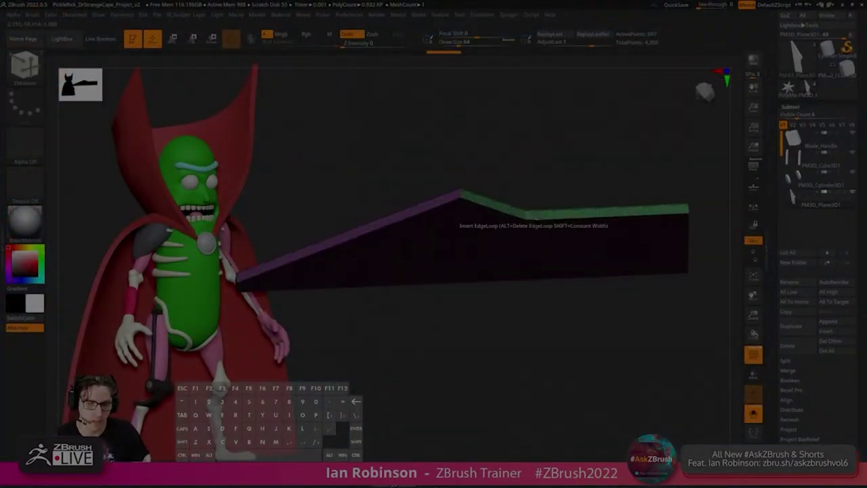
left_click(791, 106)
left_click(798, 210)
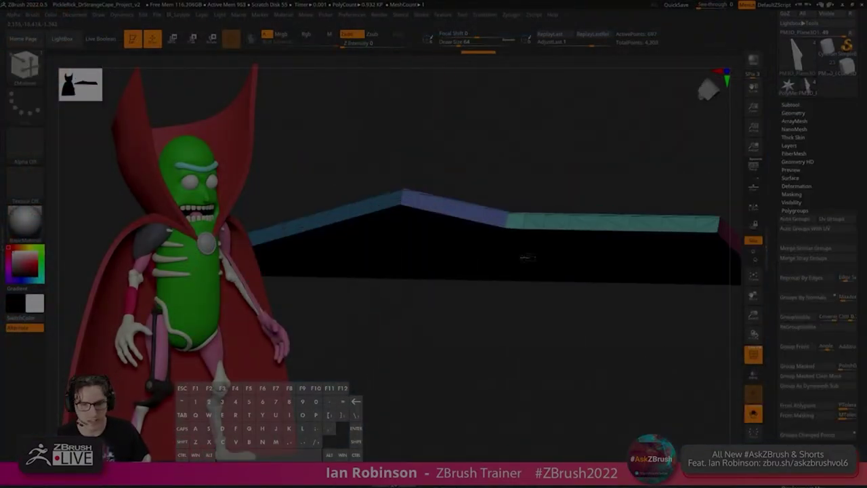
left_click_drag(475, 284, 537, 183)
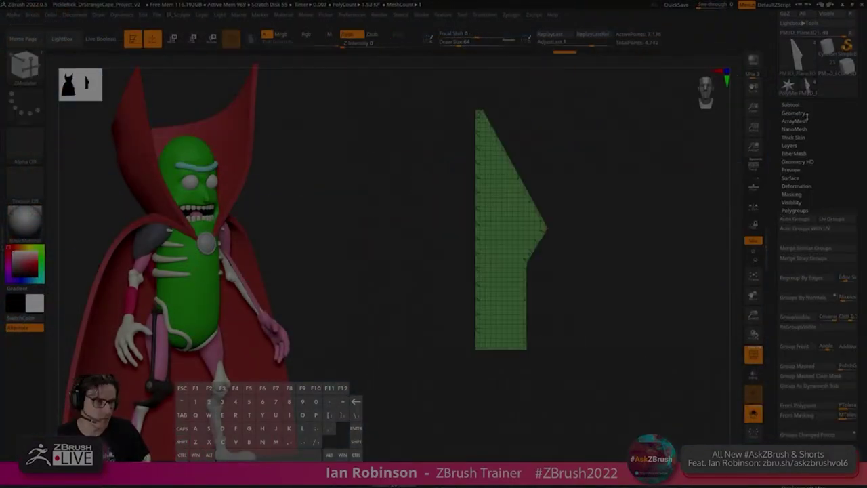
left_click(805, 114)
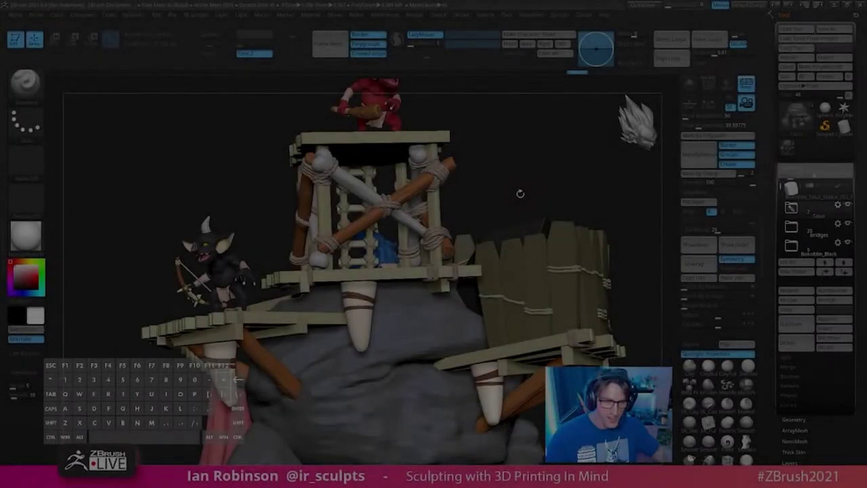
Draw the default PolySphere onto the canvas of a fresh ZBrush 2024 project.
left_click_drag(519, 192, 587, 246)
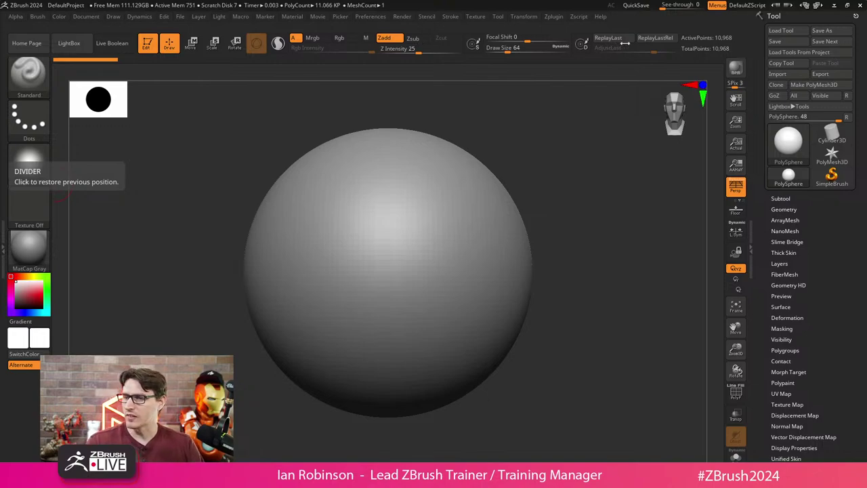
left_click(476, 16)
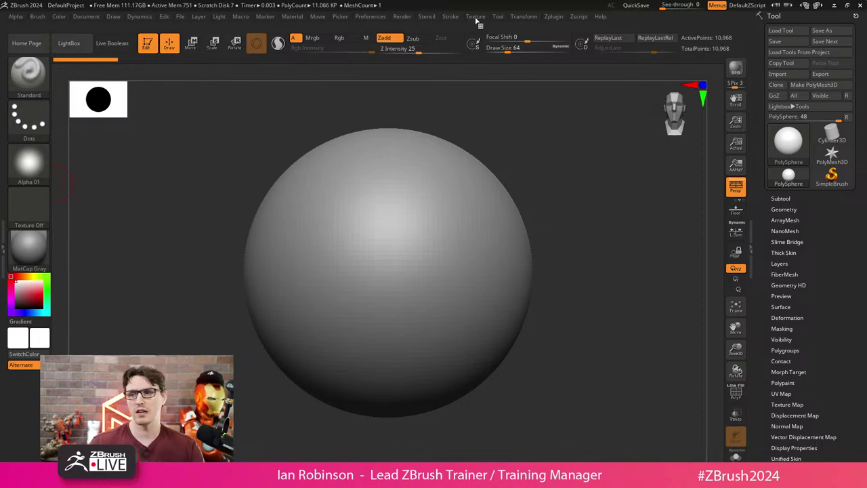
Select DP_Reference as the current texture and add it to Spotlight.
left_click(477, 18)
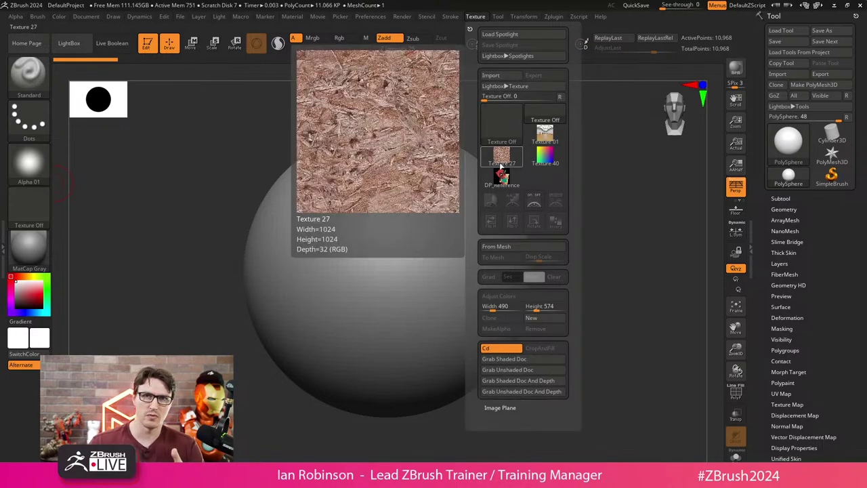
mouse_move(502, 176)
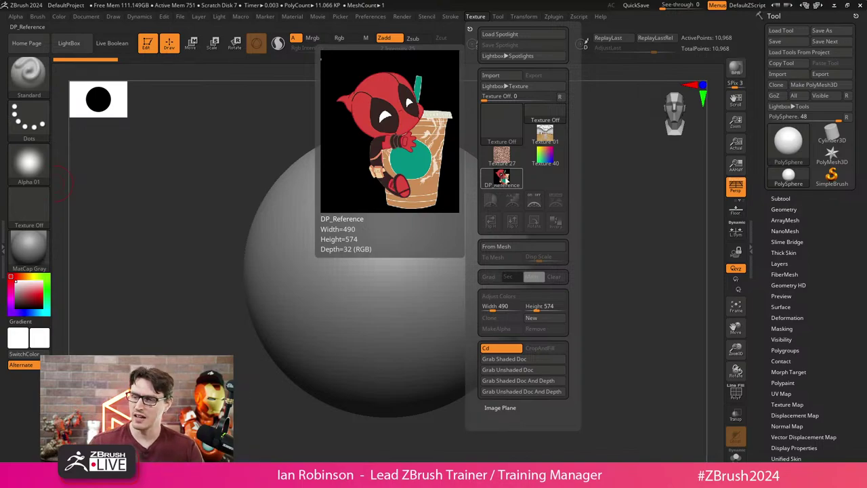
left_click(503, 175)
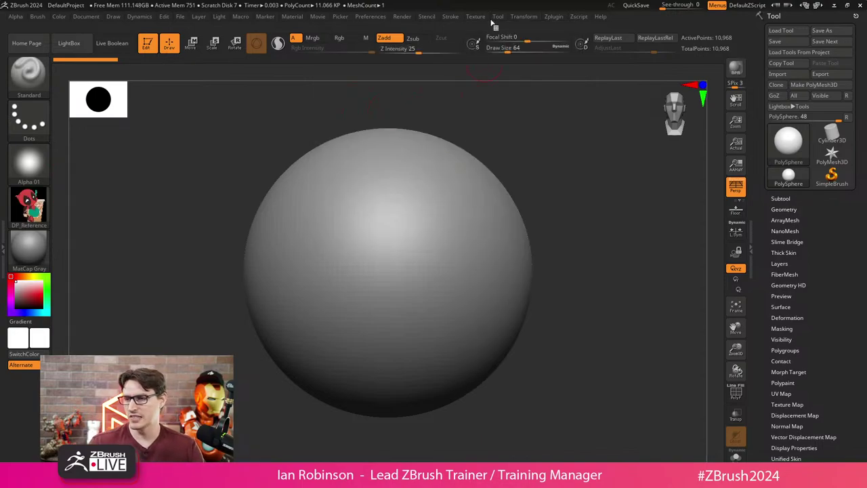
left_click(478, 17)
left_click(554, 201)
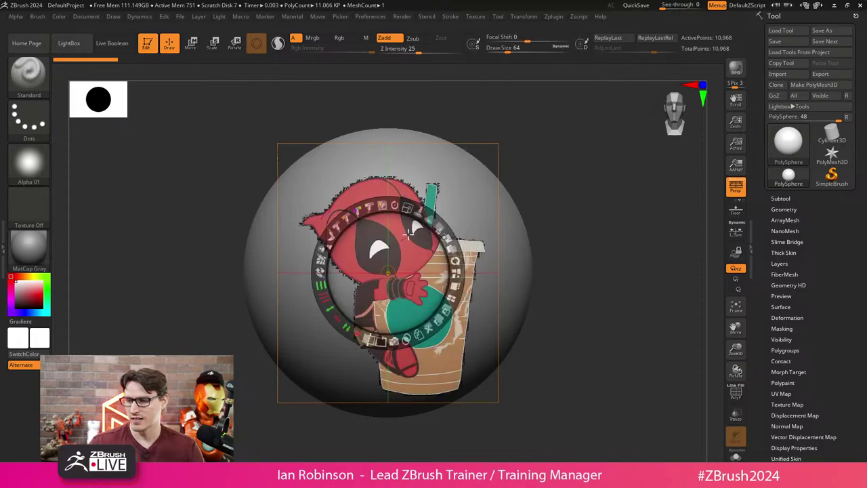
Move the reference image to the upper-left, shrink it, and exit Spotlight.
left_click_drag(409, 233, 161, 176)
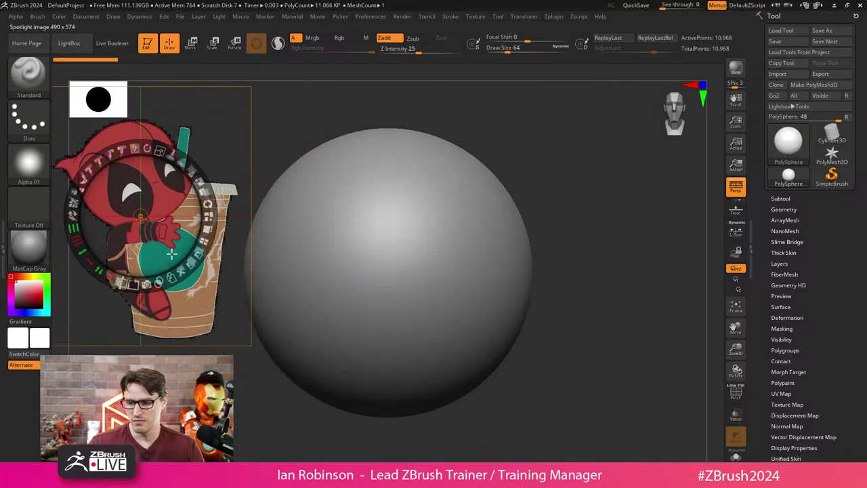
left_click_drag(171, 253, 216, 266)
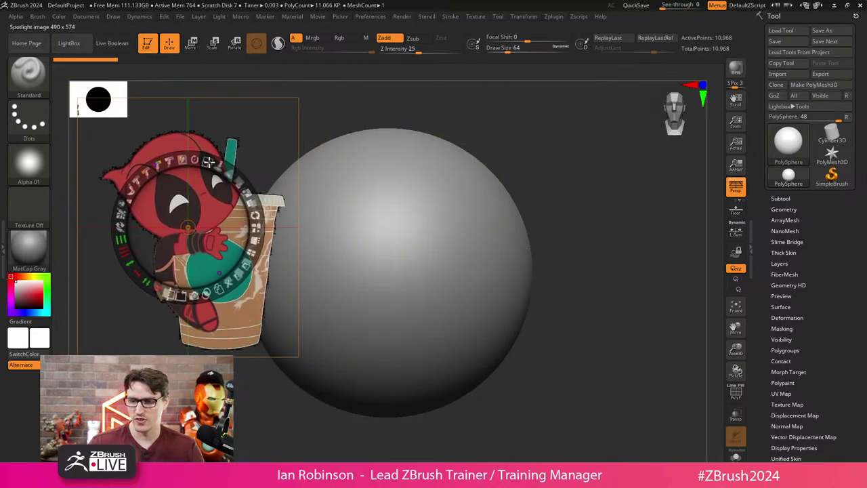
left_click_drag(209, 161, 172, 197)
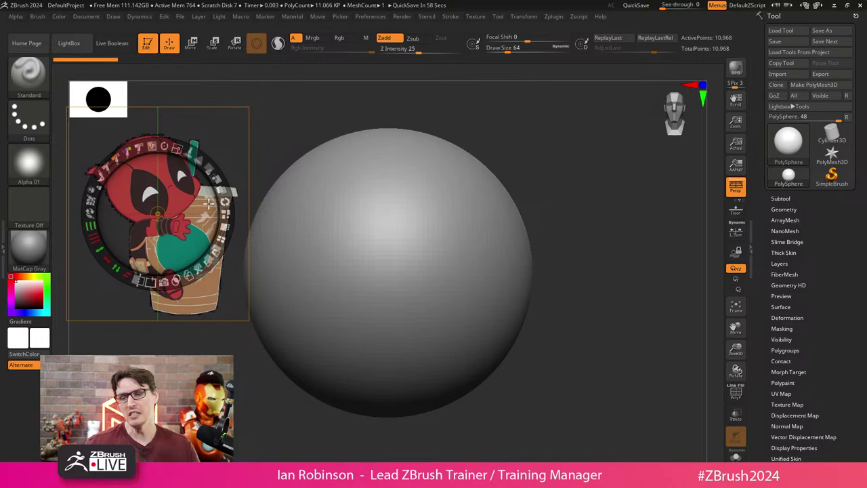
left_click(267, 161)
key("z")
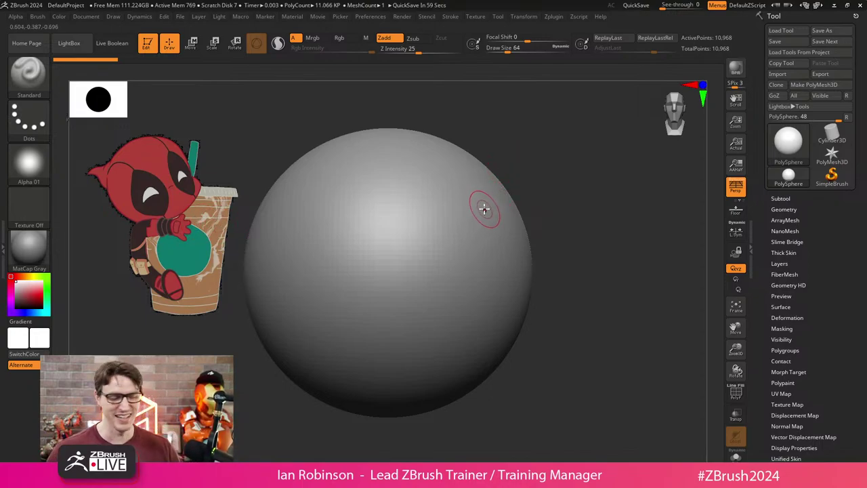
left_click_drag(568, 192, 522, 201, "alt")
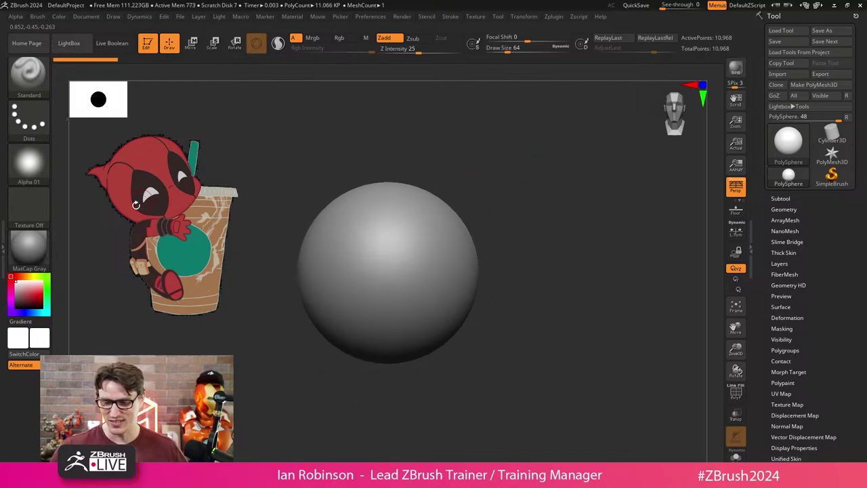
left_click_drag(493, 208, 495, 180, "alt")
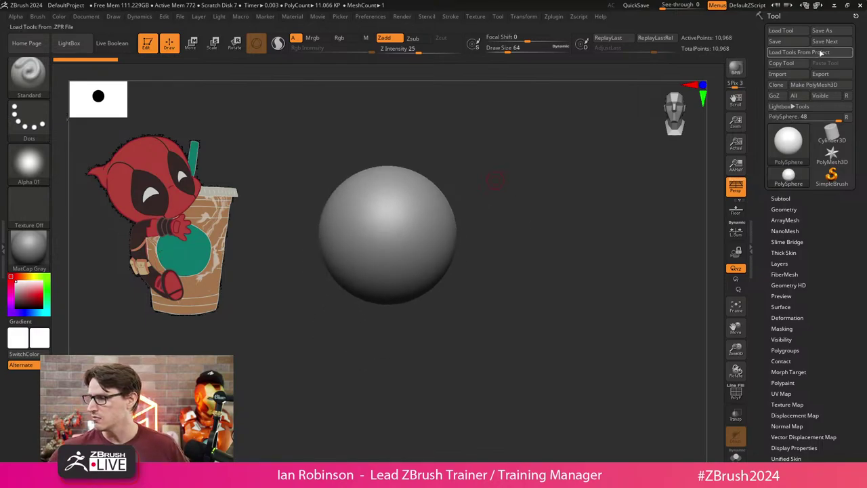
Start Save As and create a DP_Chibi_Sculpt folder inside 0_2024_Projects.
left_click(822, 31)
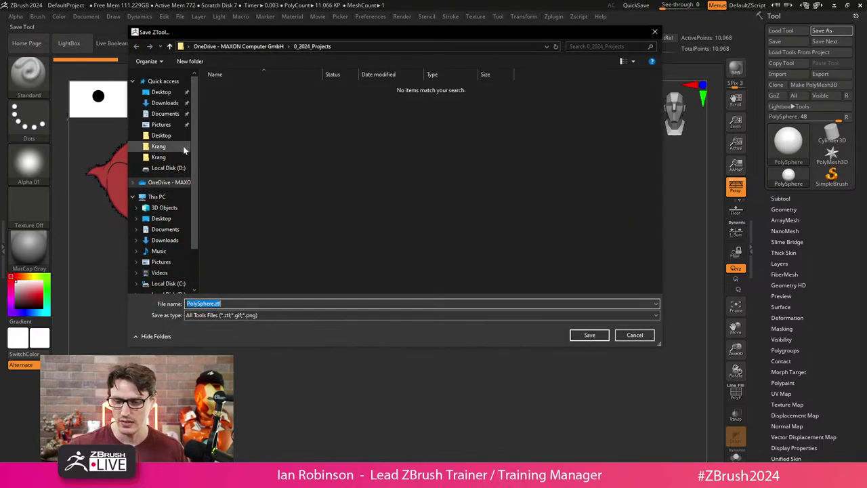
left_click(177, 184)
double_click(257, 88)
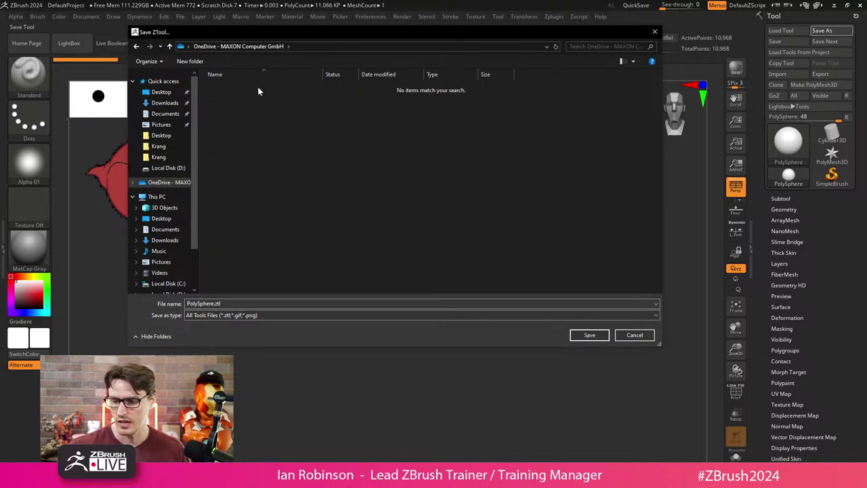
key("ctrl+shift+n")
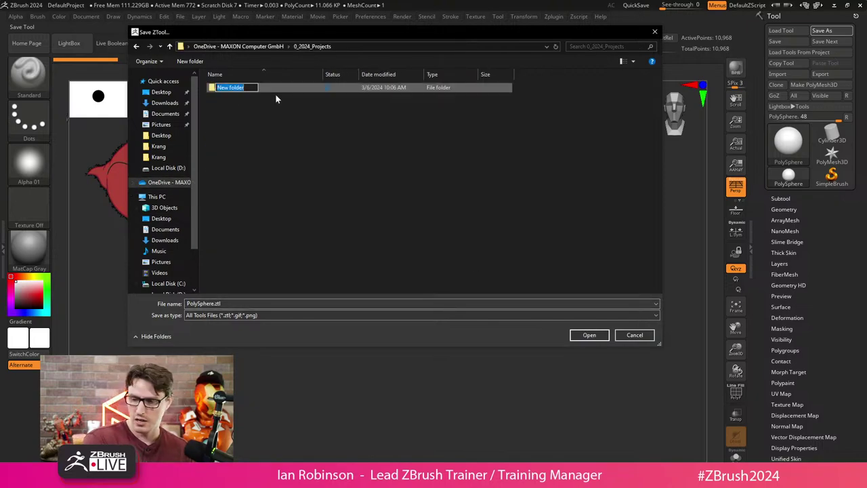
type("D")
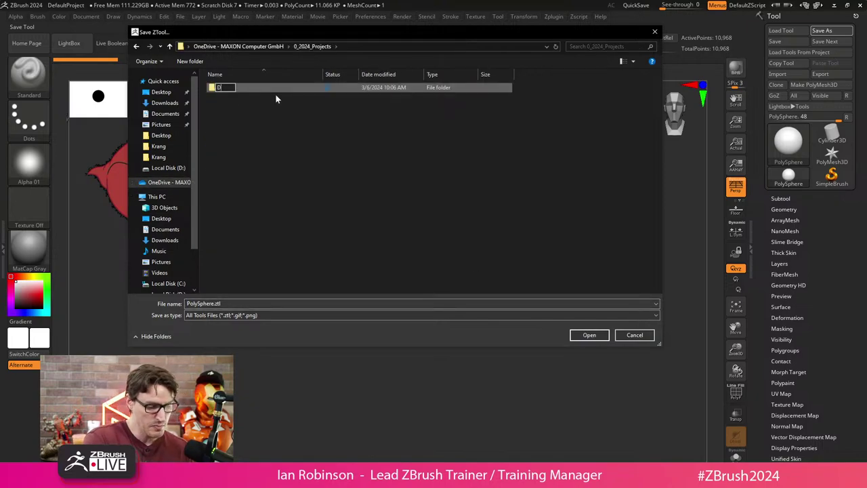
type("P_Chib")
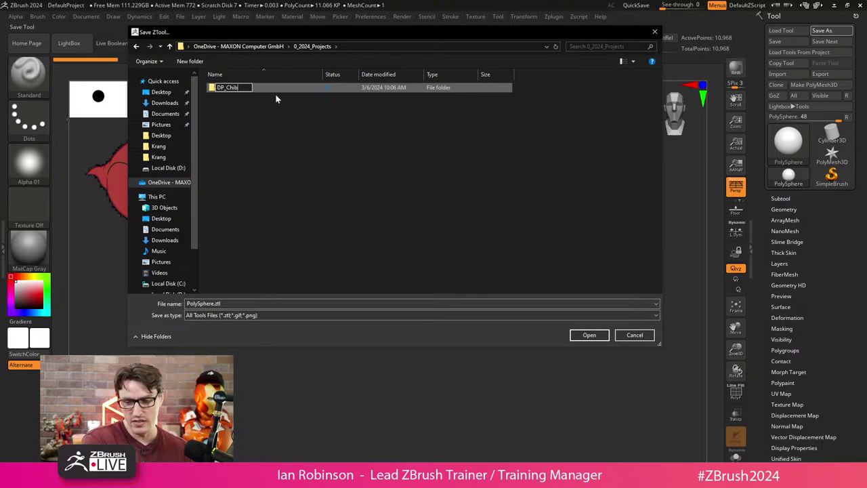
type("i_")
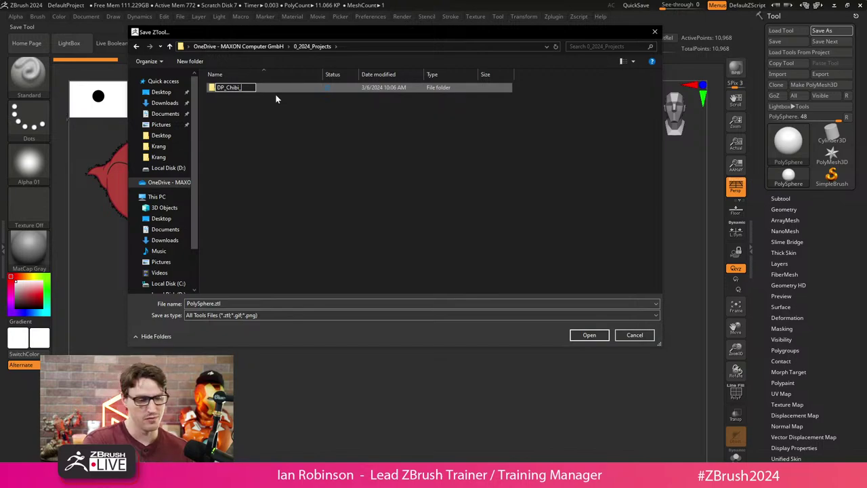
type("Sculpt")
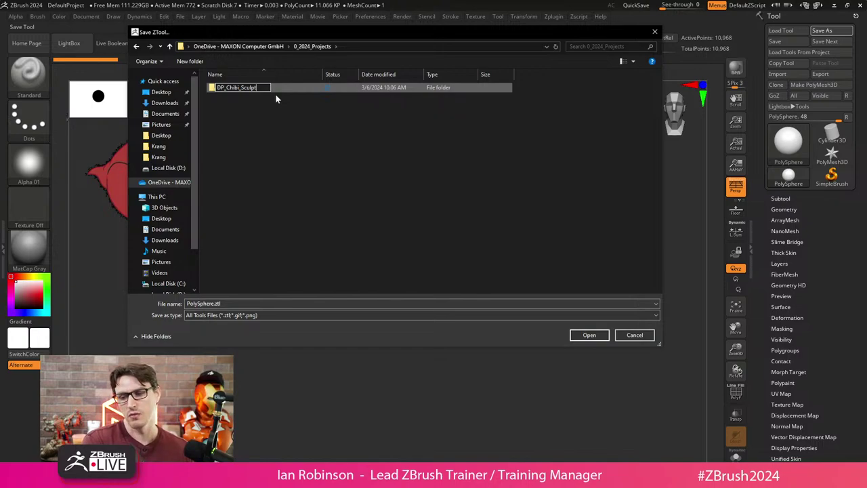
key("Return")
key("Return")
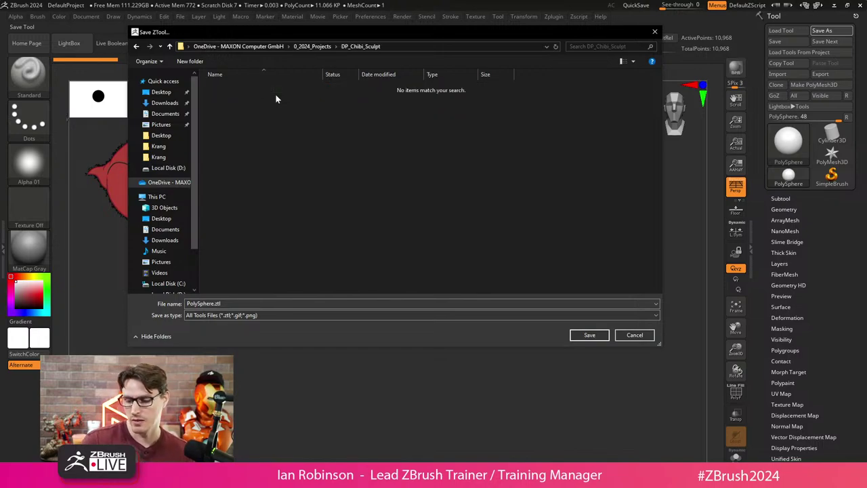
Save the sphere tool as DP_Chibi_BlockOut_001 in that folder.
double_click(235, 304)
type("DP_Chibi_Blo")
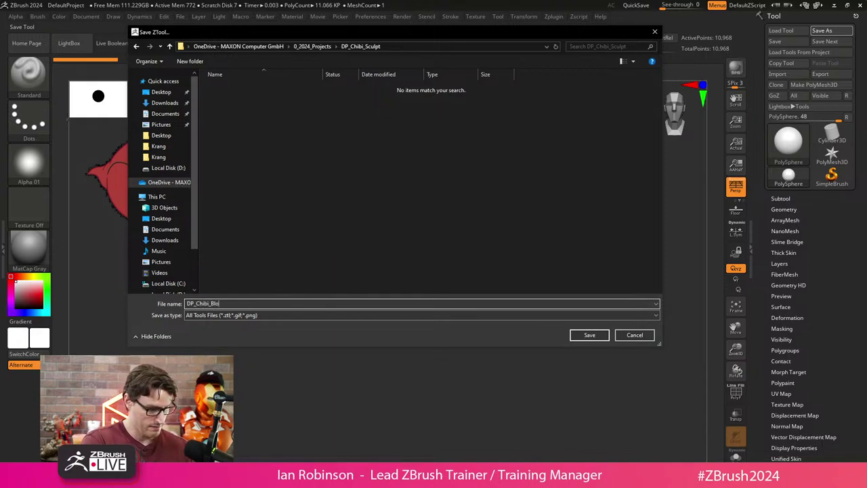
type("ck")
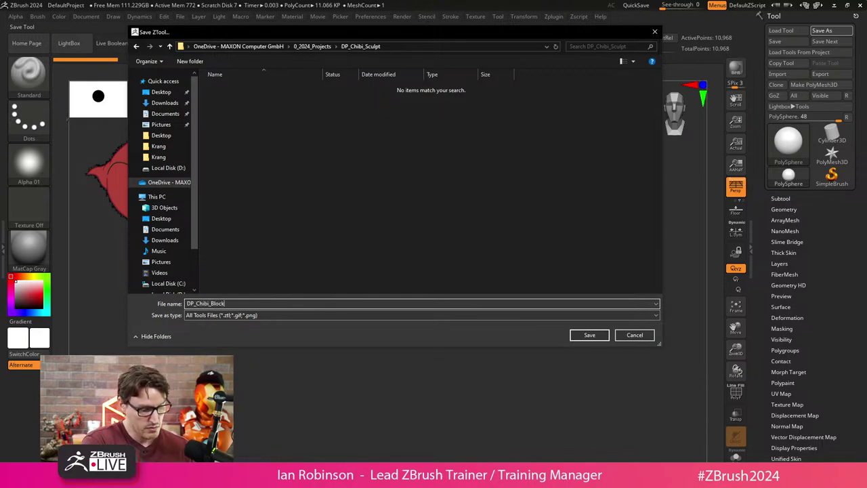
type("Out_00")
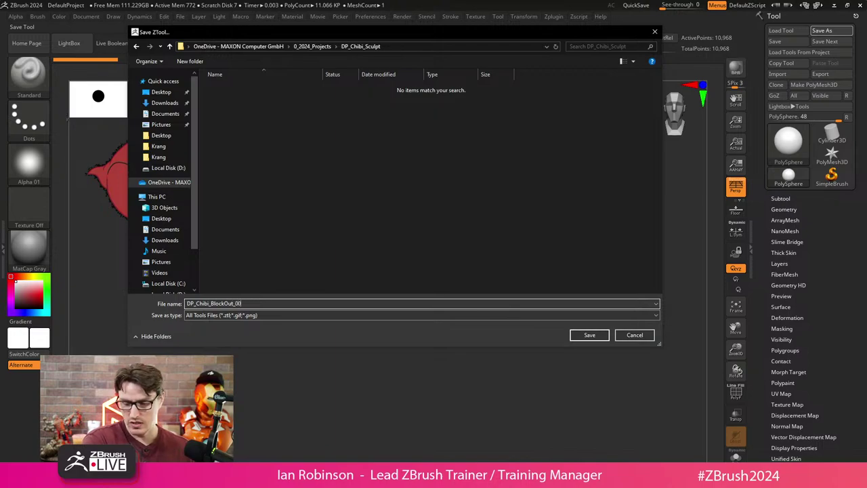
type("1")
key("Return")
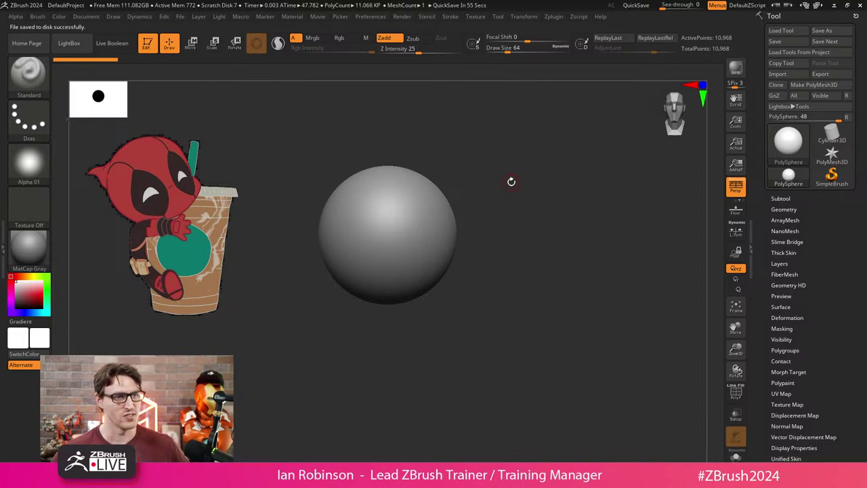
right_click_drag(571, 191, 556, 235, "ctrl")
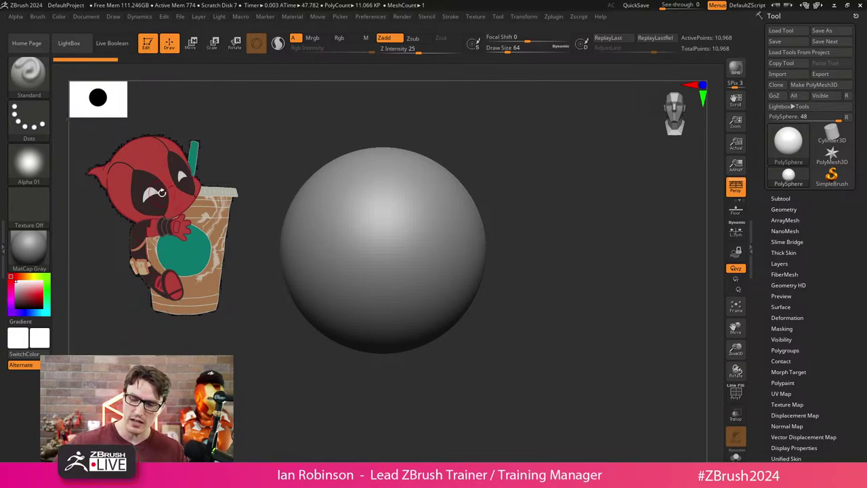
left_click_drag(278, 132, 558, 166, "alt")
Insert a Plane3D subtool and frame it with the polygon wireframe shown.
left_click(781, 198)
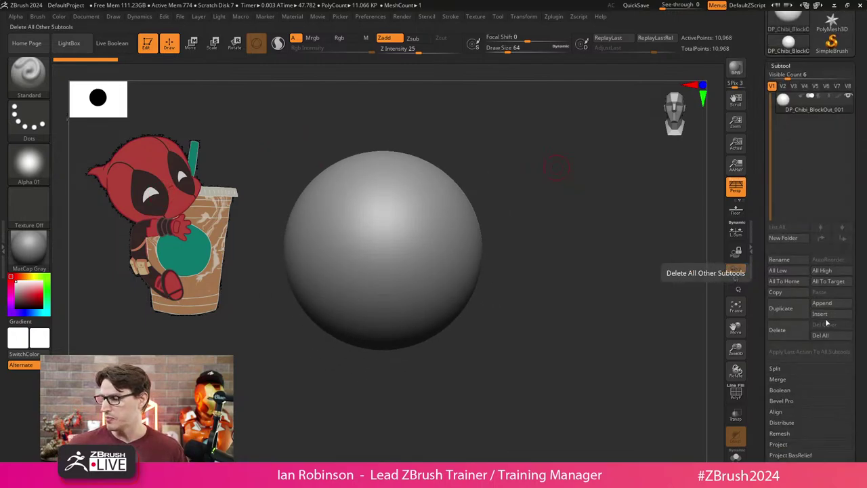
left_click(820, 315)
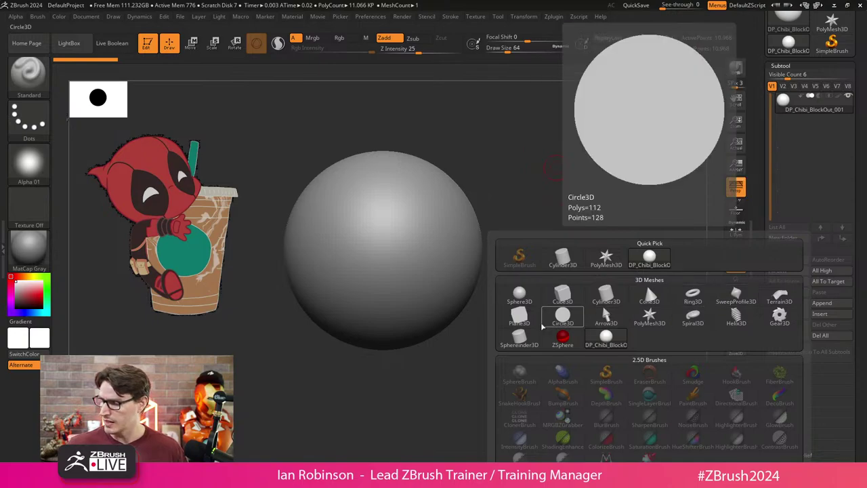
left_click(522, 318)
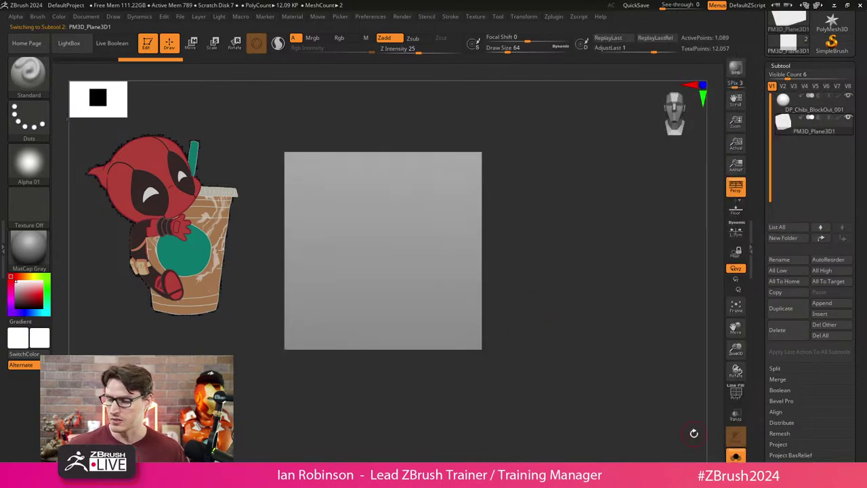
key("b")
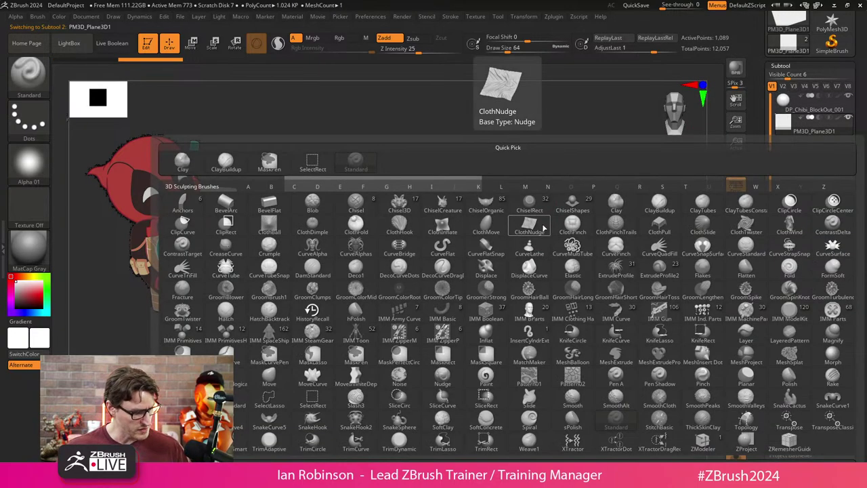
key("z")
key("m")
key("f")
key("shift+f")
Reconstruct two lower subdivision levels on the plane and delete the higher levels.
left_click(781, 66)
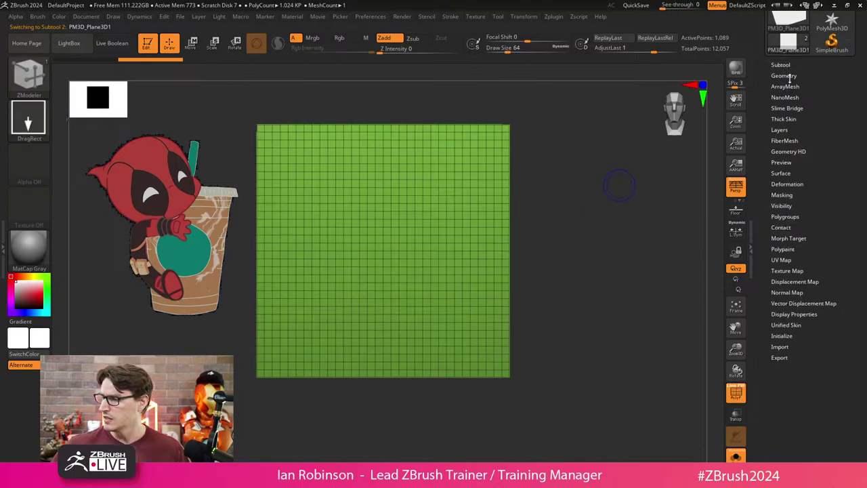
left_click(786, 76)
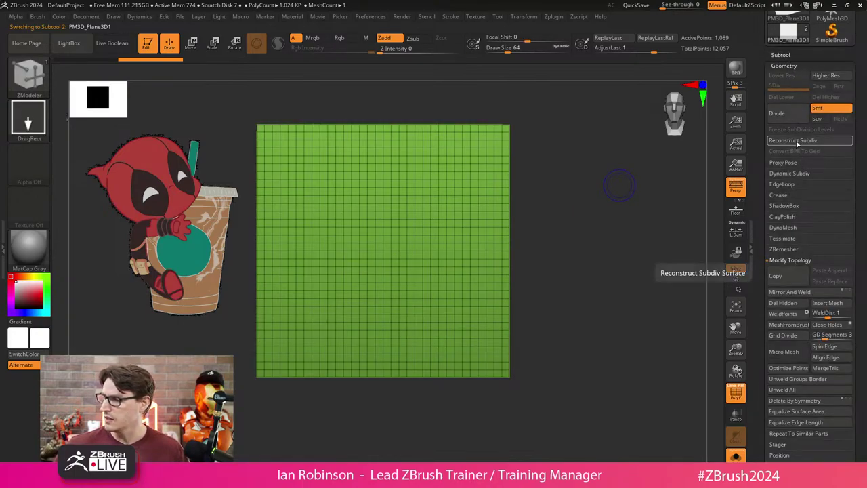
left_click(802, 142)
left_click(803, 143)
left_click(826, 96)
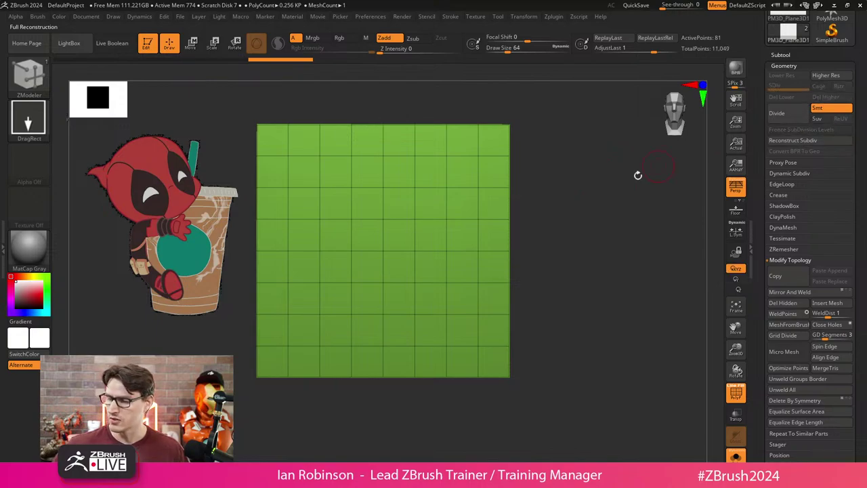
Rotate the plane edge-on with Transpose and mask it in orthographic view.
left_click_drag(560, 208, 569, 208)
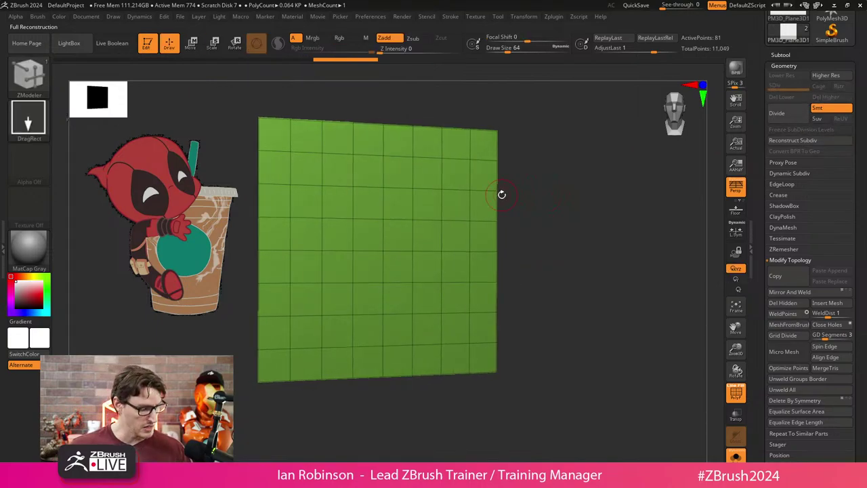
key("space")
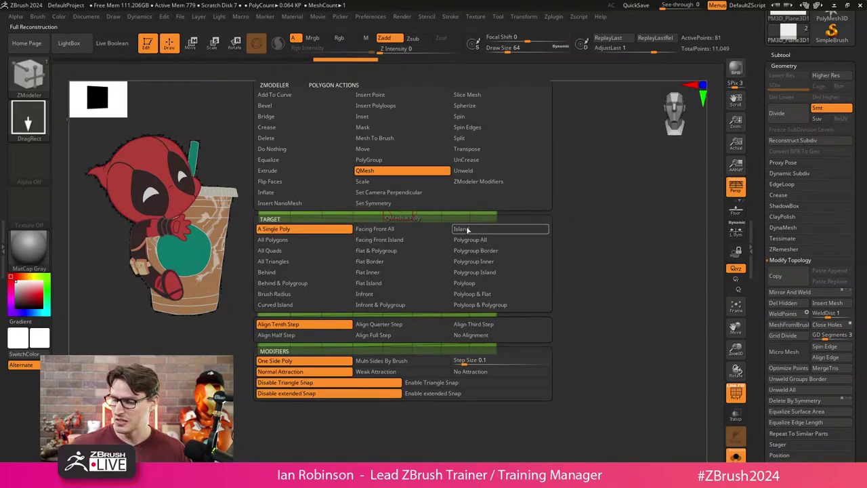
left_click(488, 240)
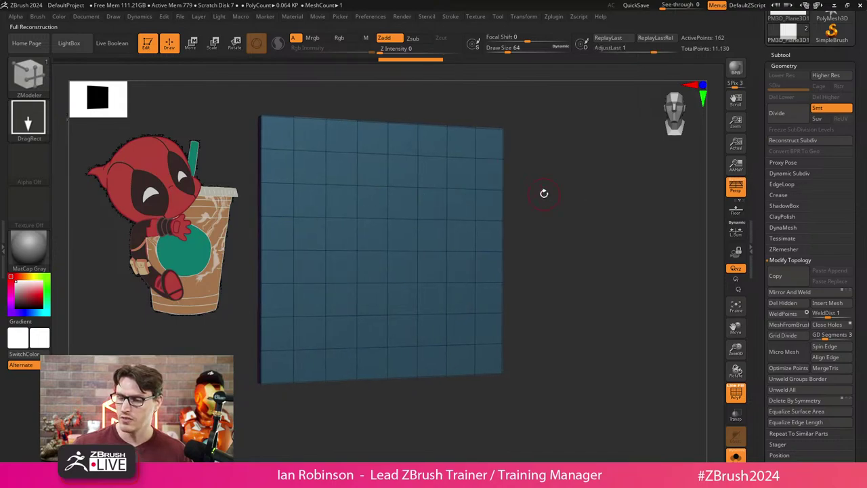
left_click_drag(545, 192, 560, 211, "shift")
key("e")
left_click_drag(396, 262, 398, 205)
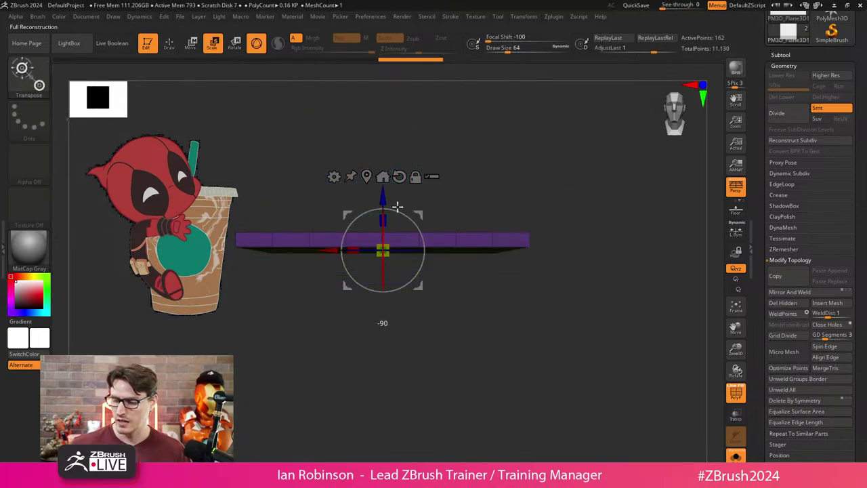
left_click(736, 190)
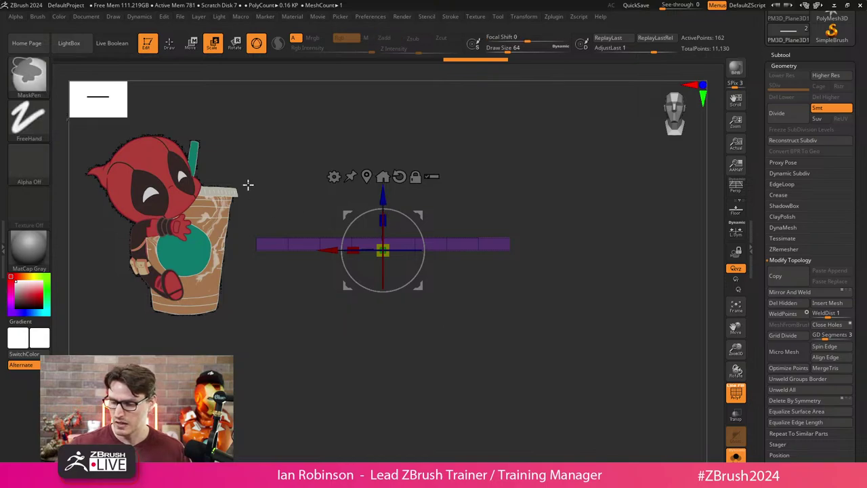
mouse_move(217, 144)
left_mouse_down("ctrl")
mouse_move(261, 175)
mouse_move(567, 240)
left_mouse_up("ctrl")
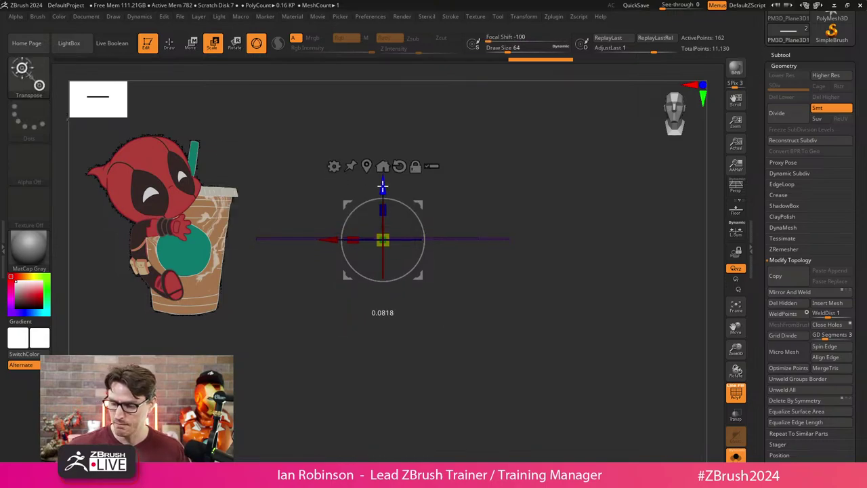
key("q")
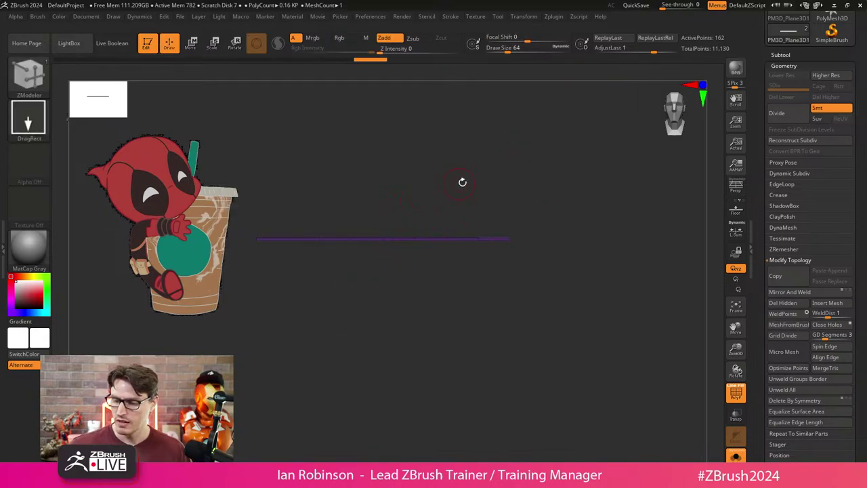
Drag copies of the strip downward into three strips, then clear the mask.
left_click_drag(564, 299, 526, 219)
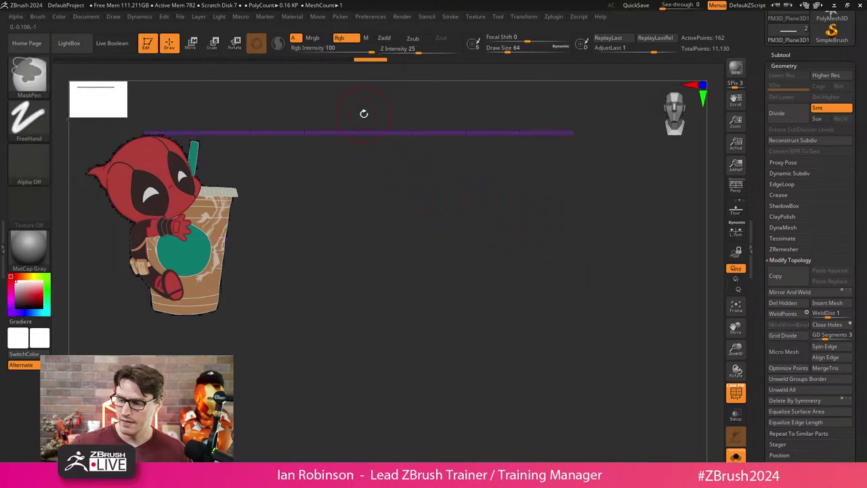
key("w")
left_click_drag(358, 83, 337, 269)
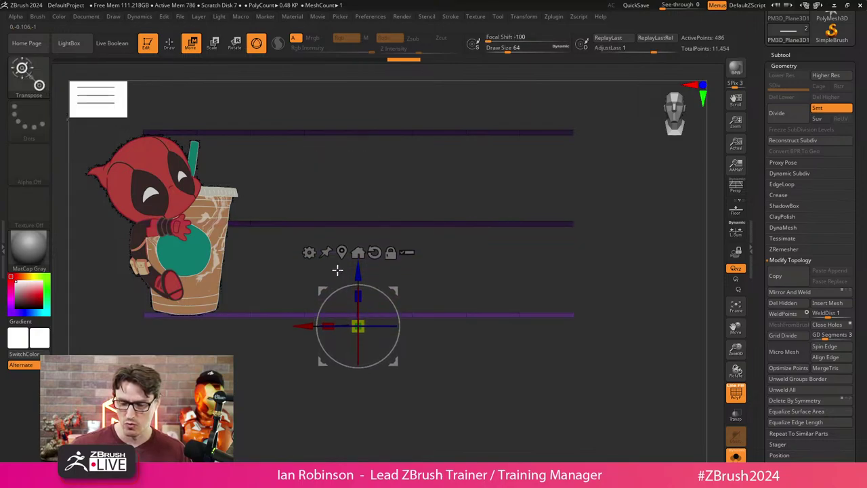
key("q")
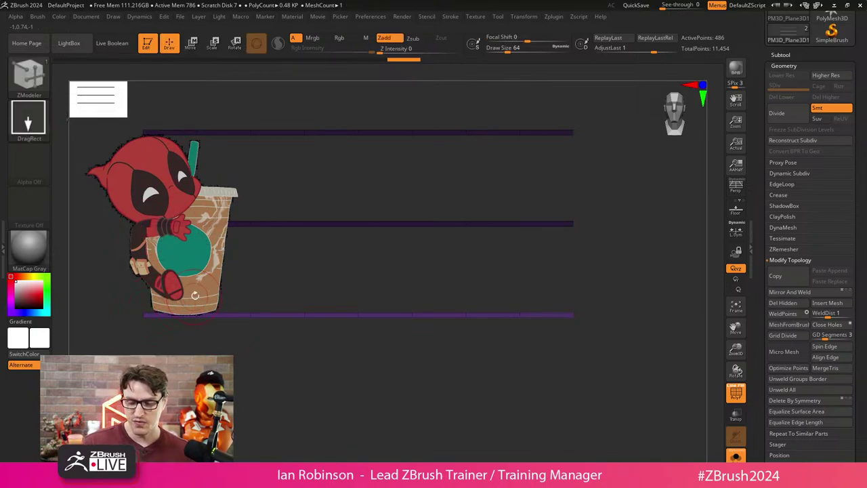
key("ctrl")
key("ctrl+shift+z")
key("ctrl+shift+z")
key("ctrl+shift+z")
key("ctrl+shift+z")
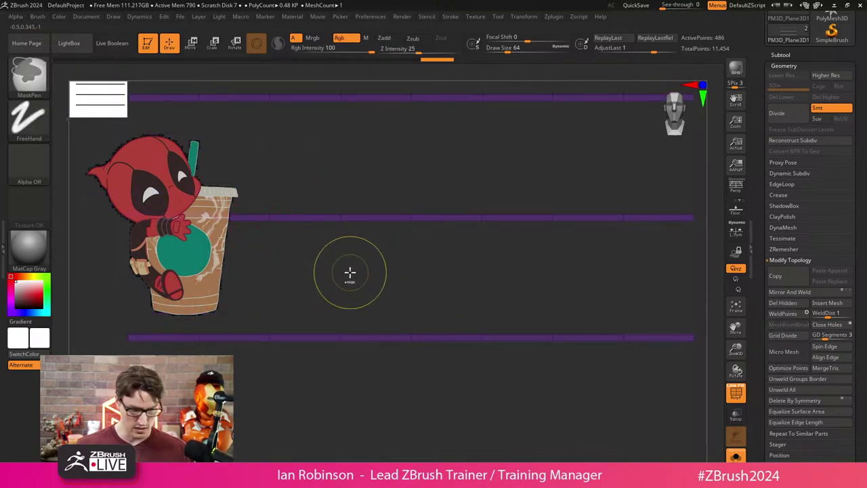
key("ctrl+shift+z")
left_click_drag(308, 263, 309, 241)
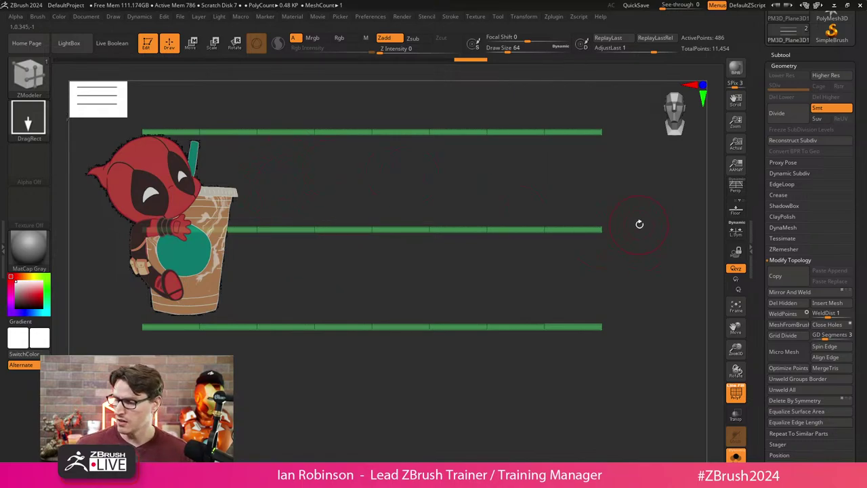
key("ctrl")
Shrink the isolated top strip and drag copies down into three evenly spaced strips.
left_click(546, 234, "ctrl+shift")
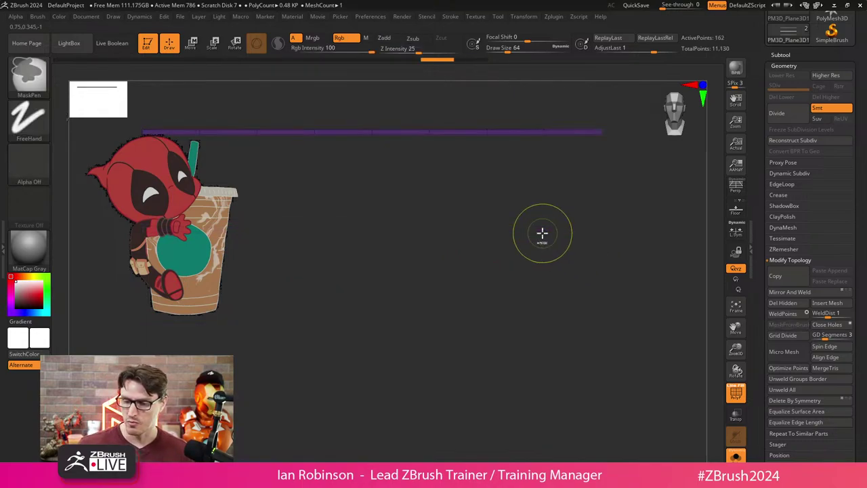
key("w")
left_click_drag(370, 106, 371, 173)
key("ctrl")
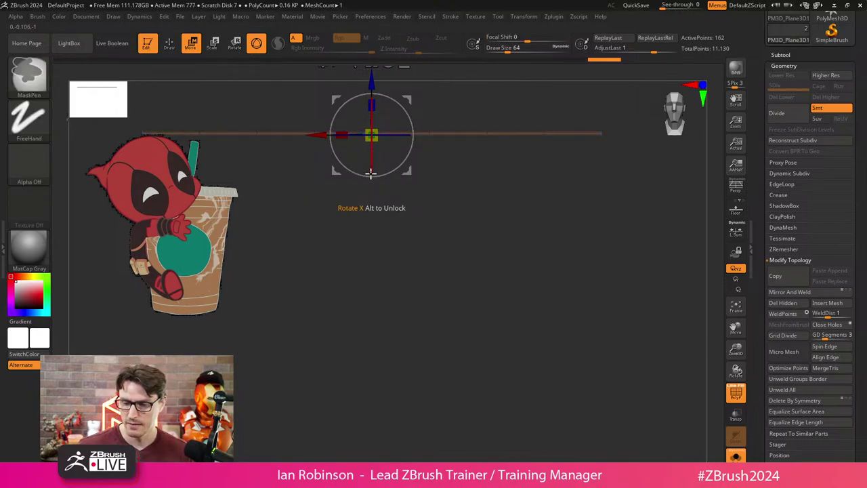
left_click_drag(373, 80, 368, 256)
key("q")
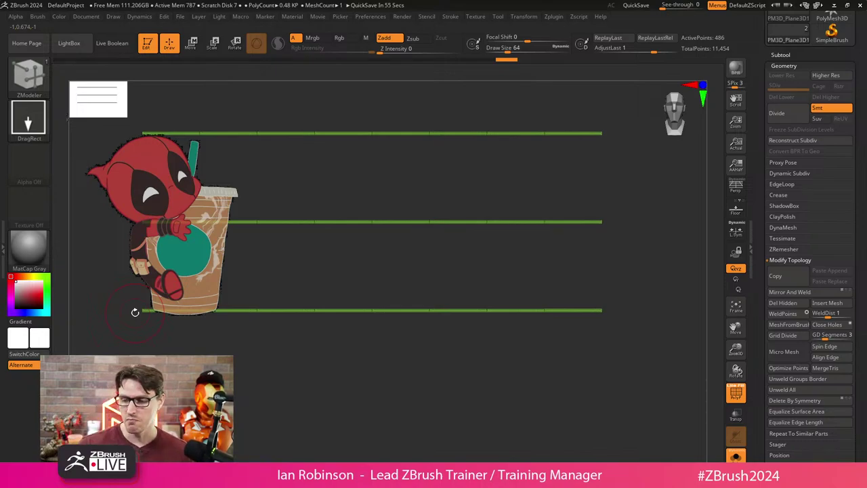
key("f")
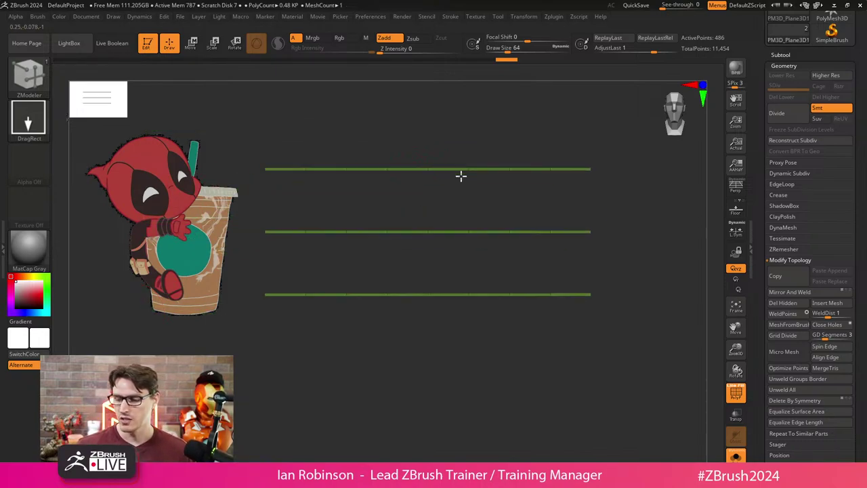
left_click_drag(461, 175, 454, 196)
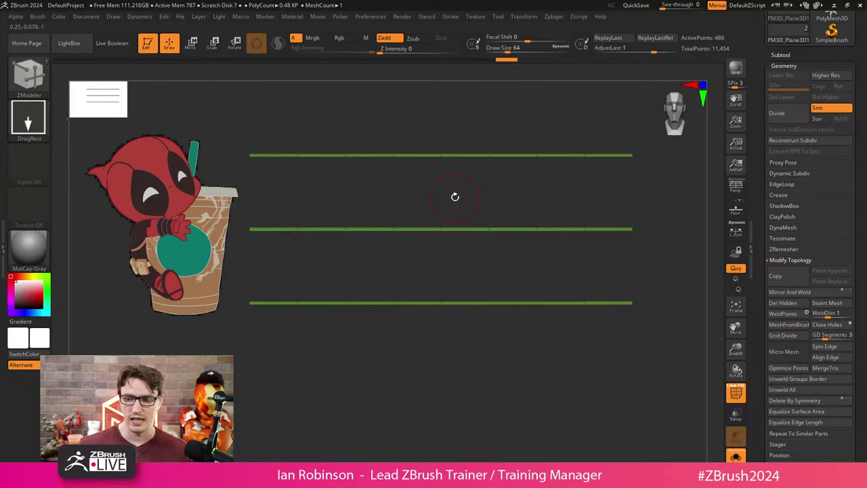
Rename the three-strip plane subtool to Chibi_Height_Guide in the Subtool list.
left_click(781, 54)
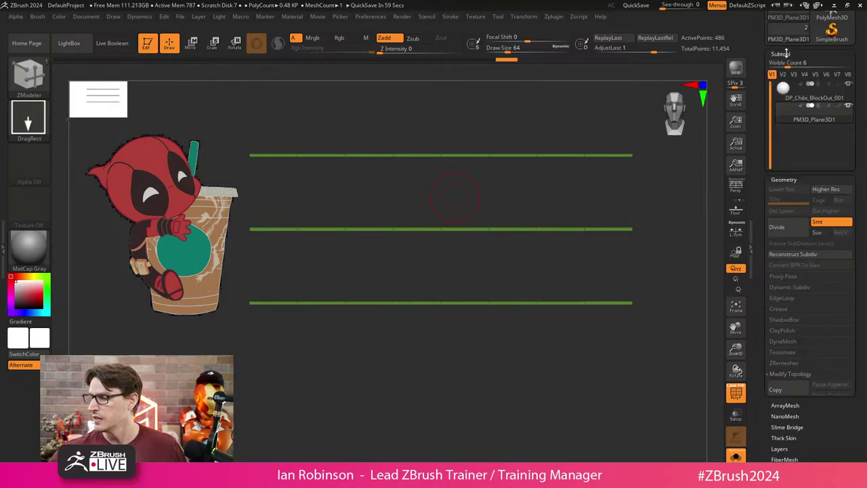
left_click(780, 248)
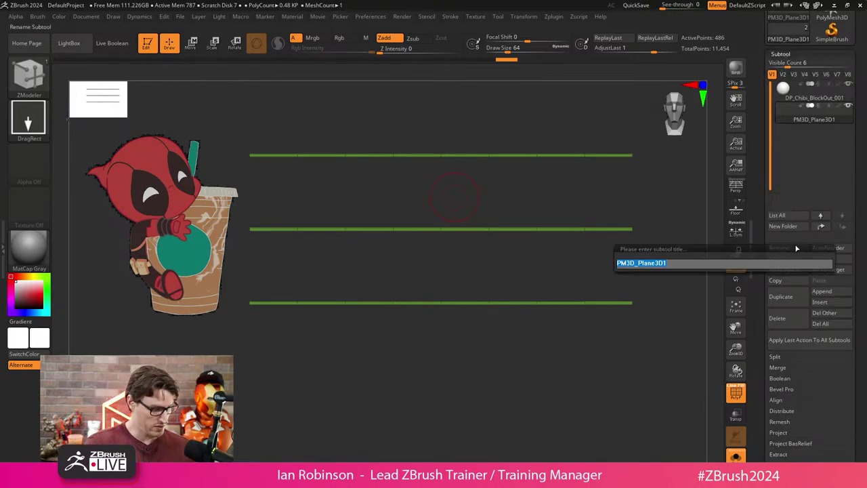
type("Chib")
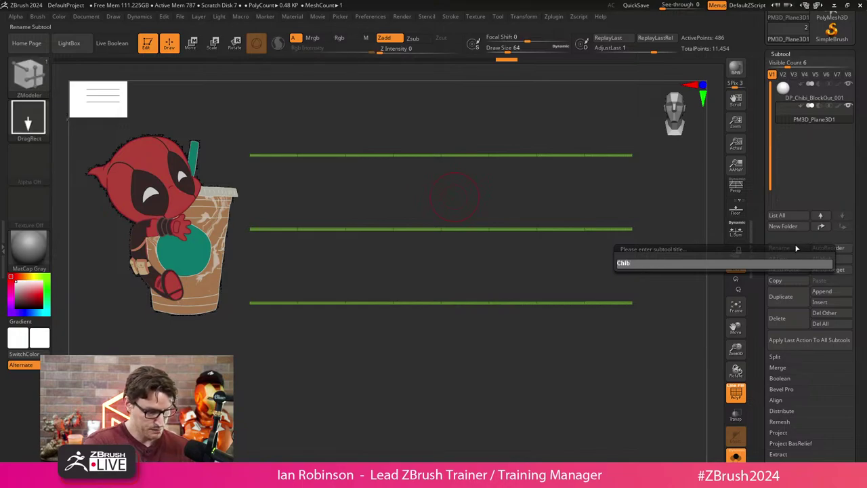
type("i_Gudie")
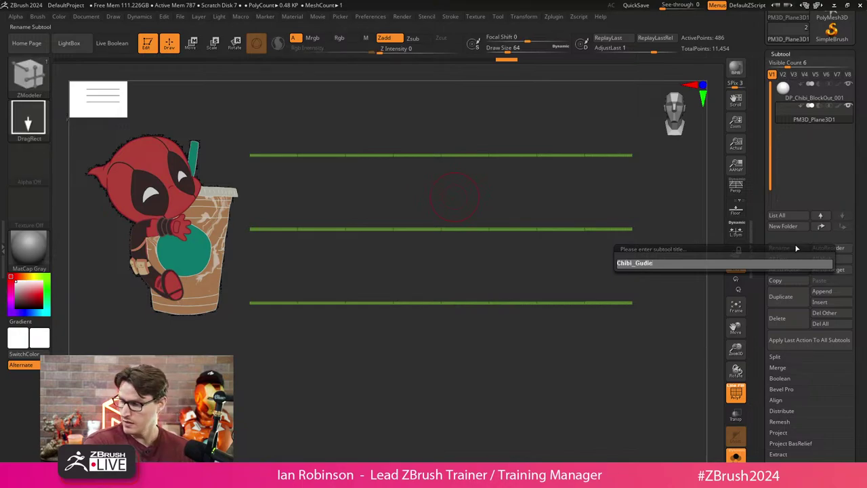
key("BackSpace")
key("BackSpace")
type("He")
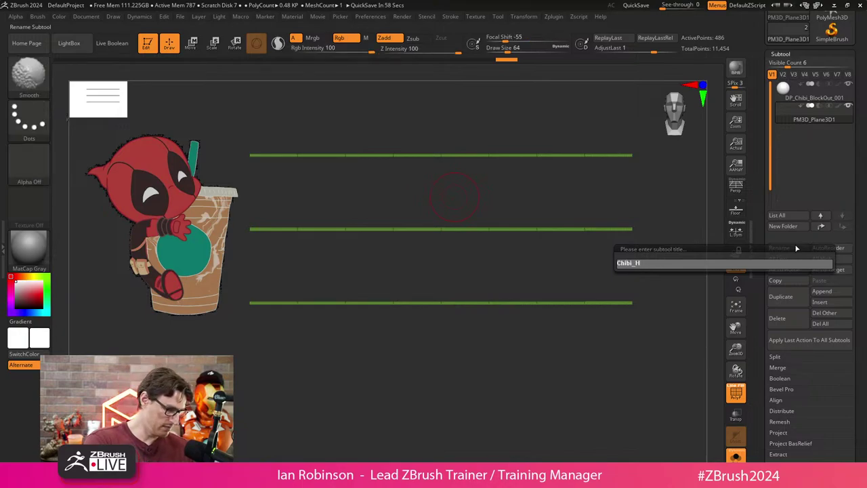
key("shift")
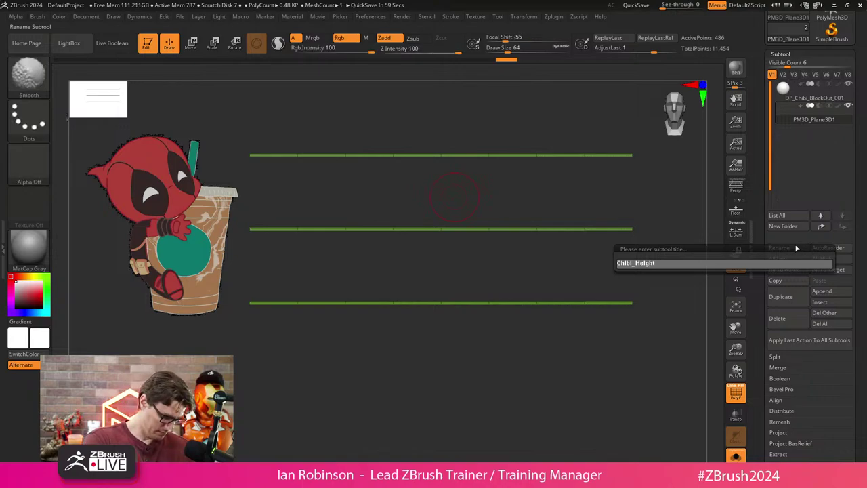
type("ight_Guide")
key("Return")
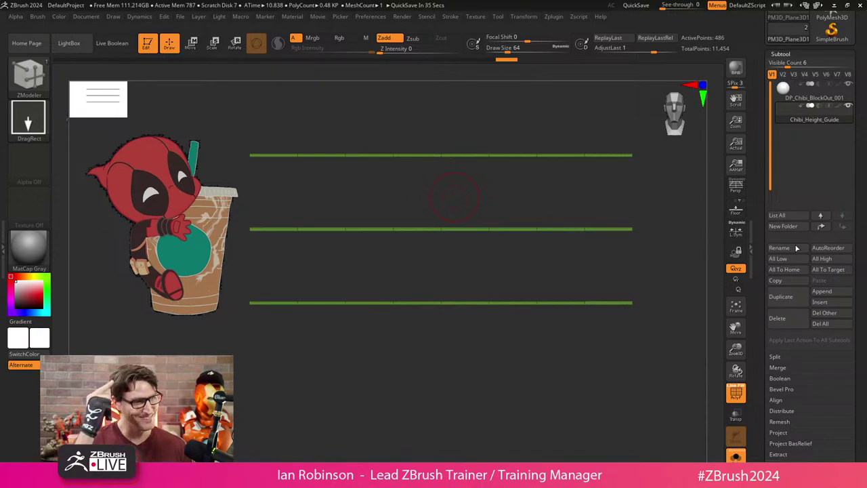
left_click_drag(370, 357, 389, 353)
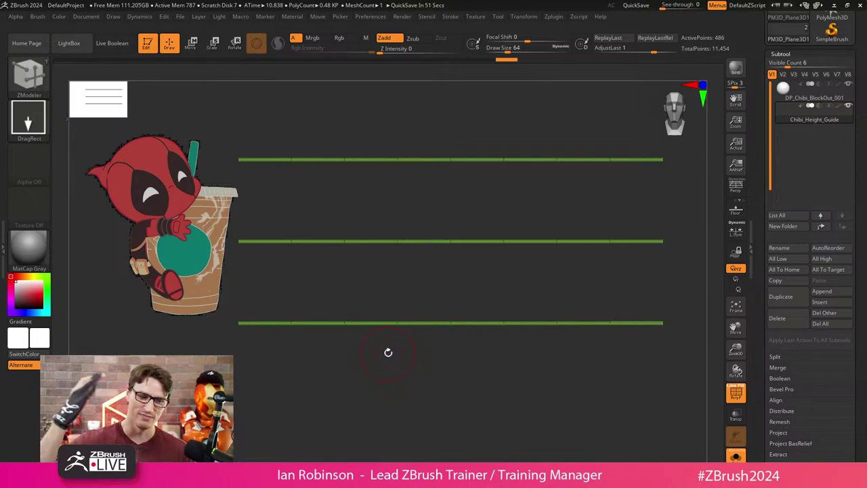
Select DP_Chibi_BlockOut_001 and scale it down to a small ball.
left_click_drag(389, 353, 376, 382)
left_click(840, 98)
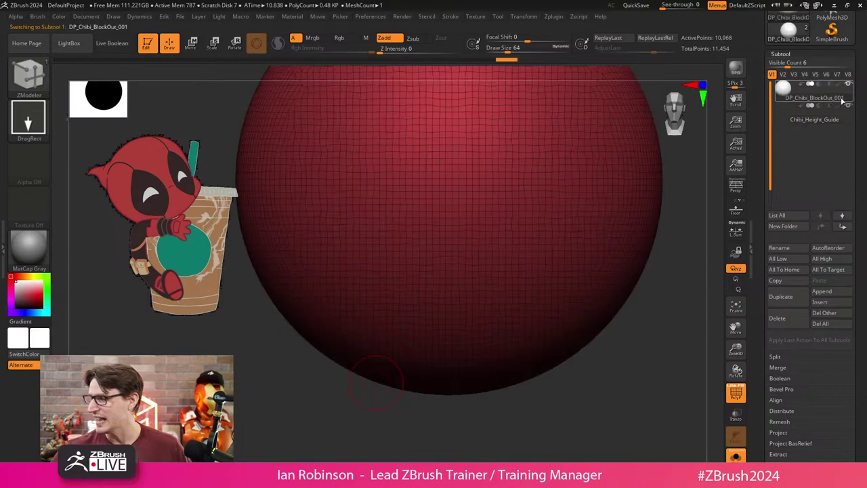
key("e")
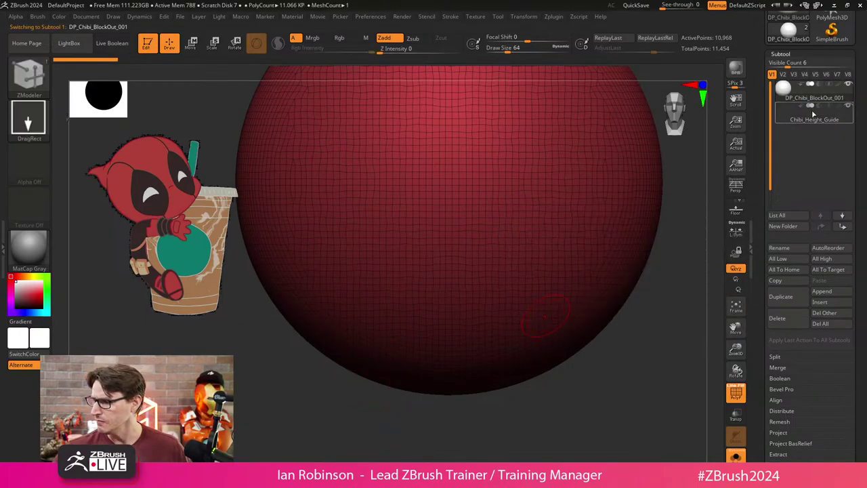
right_click_drag(646, 348, 603, 312, "ctrl")
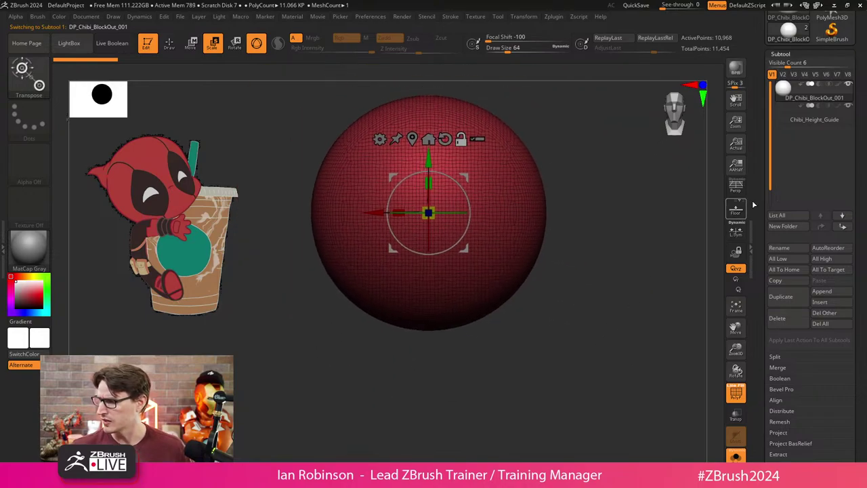
mouse_move(428, 213)
left_mouse_down()
mouse_move(406, 268)
mouse_move(367, 314)
left_mouse_up()
key("b")
key("z")
key("m")
Raise the Chibi_Height_Guide planes and narrow them along X.
left_click(793, 121)
key("w")
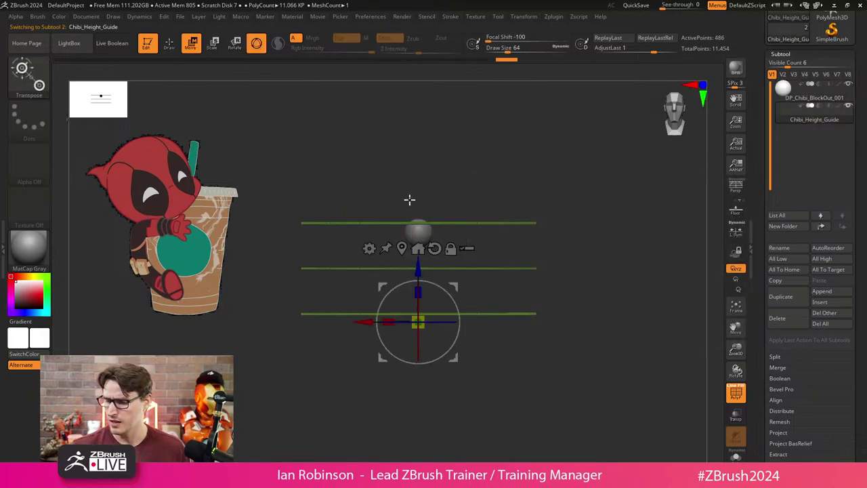
left_click_drag(421, 228, 421, 194)
key("q")
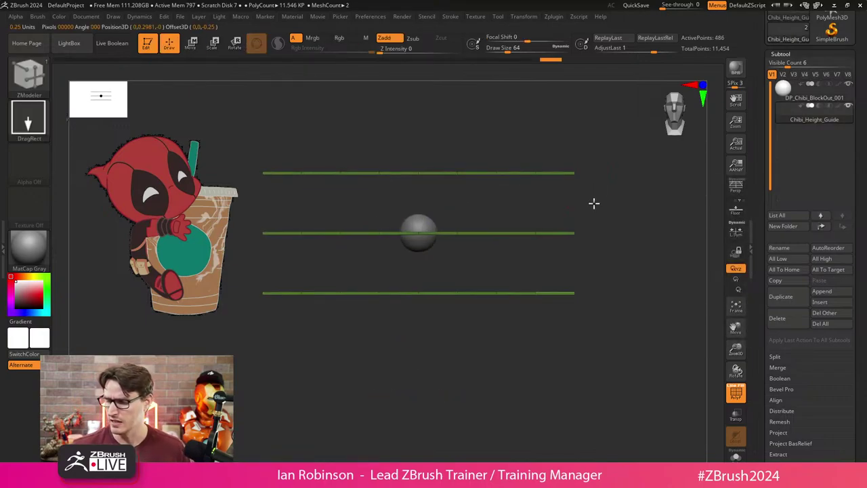
key("w")
mouse_move(459, 232)
left_mouse_down()
mouse_move(433, 378)
mouse_move(461, 360)
mouse_move(434, 399)
mouse_move(480, 348)
mouse_move(478, 327)
left_mouse_up()
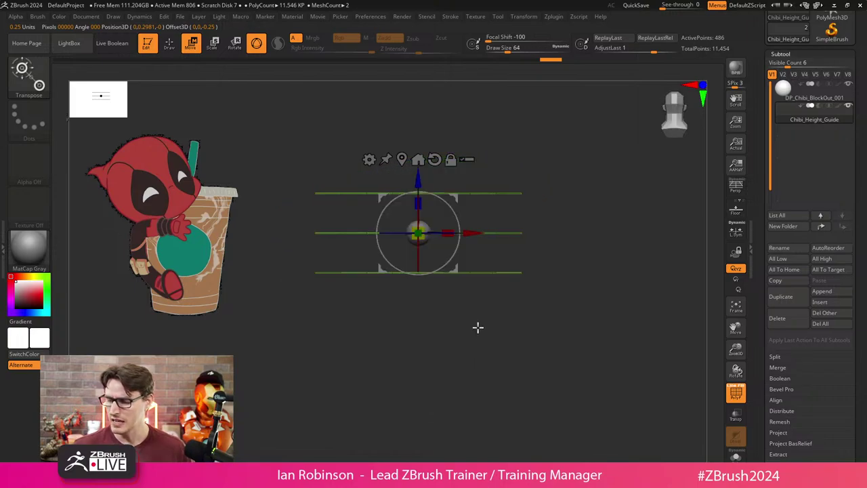
left_click_drag(444, 221, 486, 255)
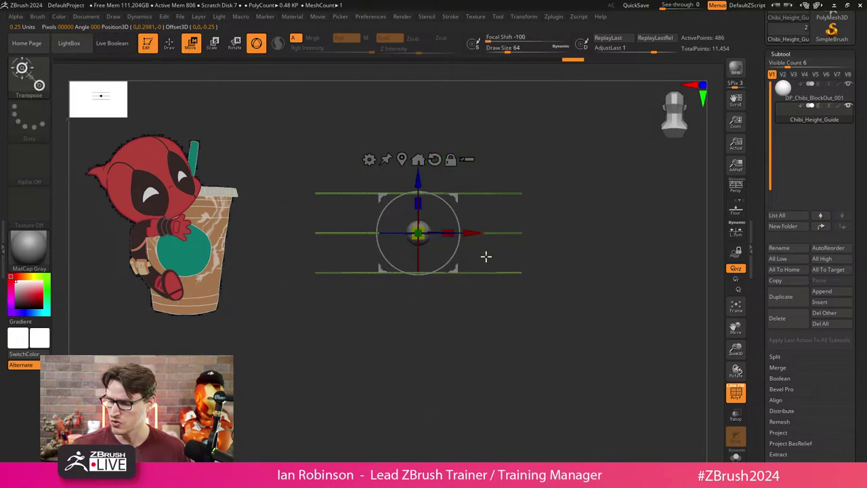
left_click_drag(447, 234, 405, 236)
key("q")
left_click_drag(540, 246, 474, 360, "shift")
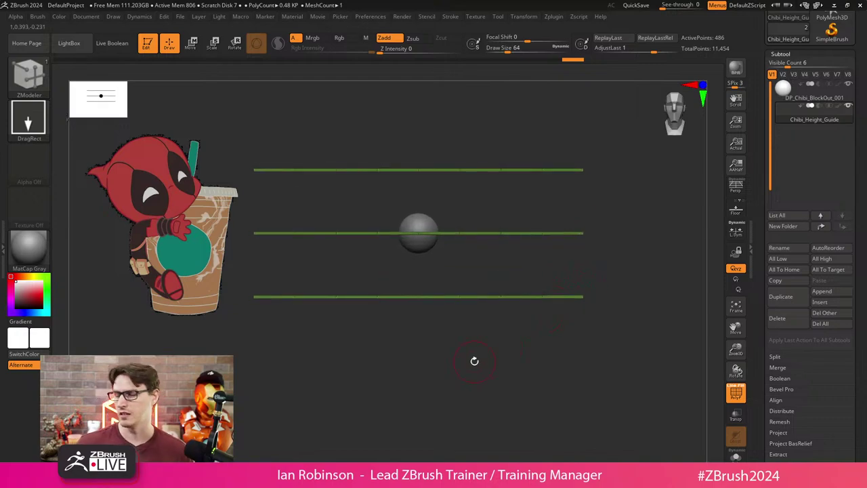
left_click(847, 94)
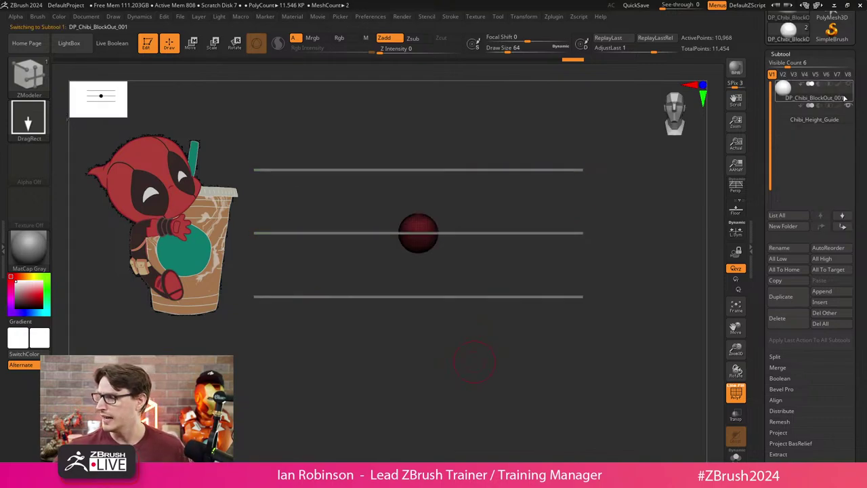
Duplicate the sphere, rename the copy DP_Head, and move it up toward the top strip.
key("ctrl+shift+d")
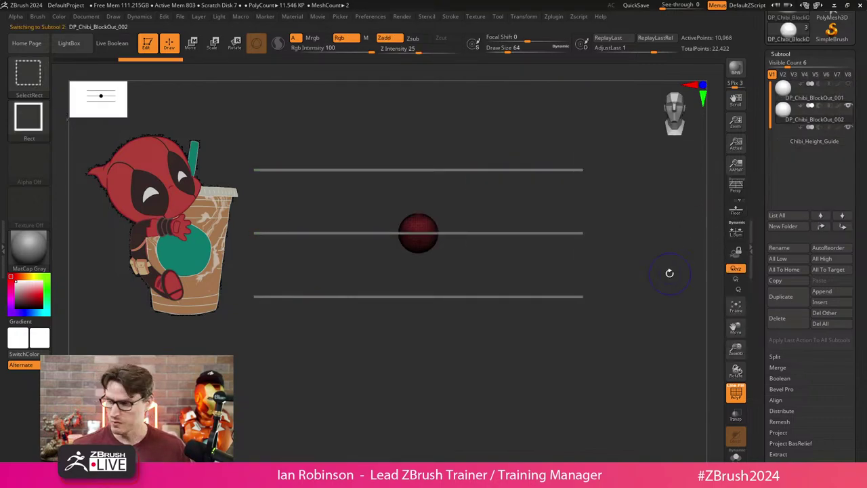
left_click(833, 248)
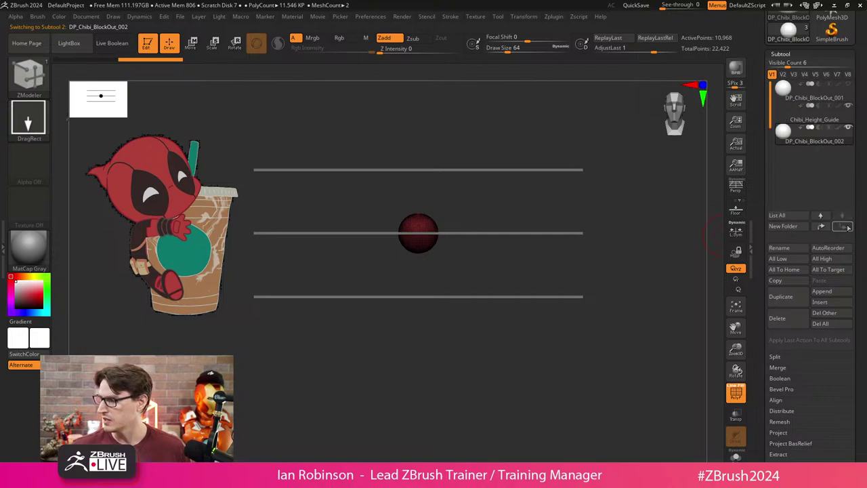
left_click(791, 248)
type("D")
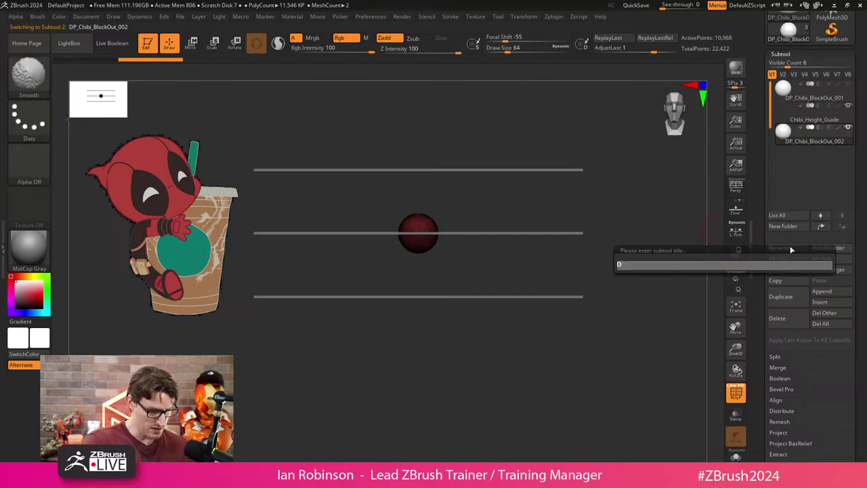
type("P_Head")
key("Return")
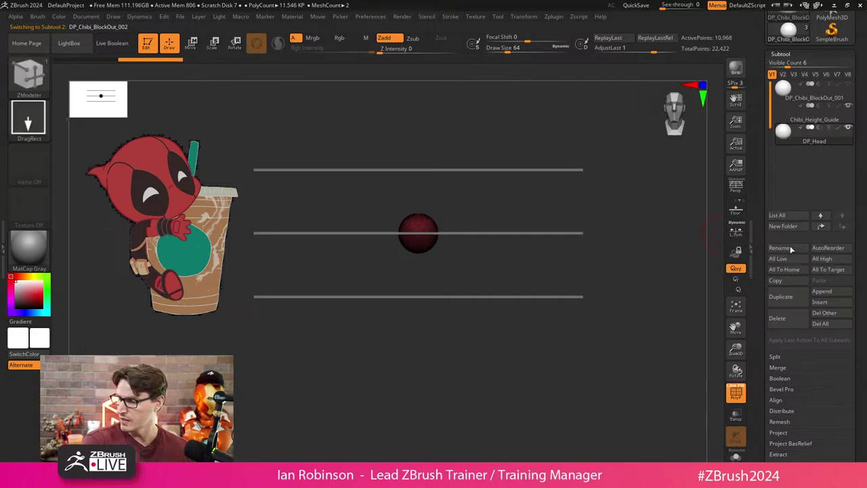
key("e")
left_click_drag(418, 178, 418, 144)
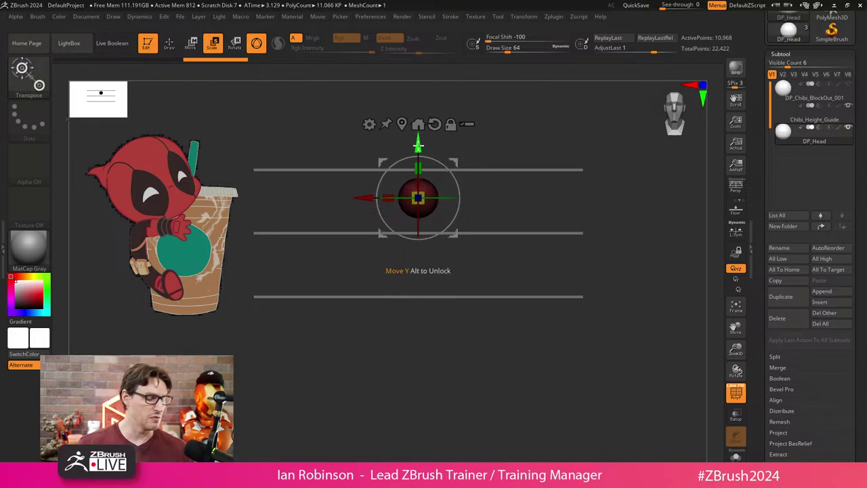
Scale the DP_Head sphere up uniformly until it nearly spans the top-to-middle strip gap.
left_click_drag(465, 341, 452, 370, "alt")
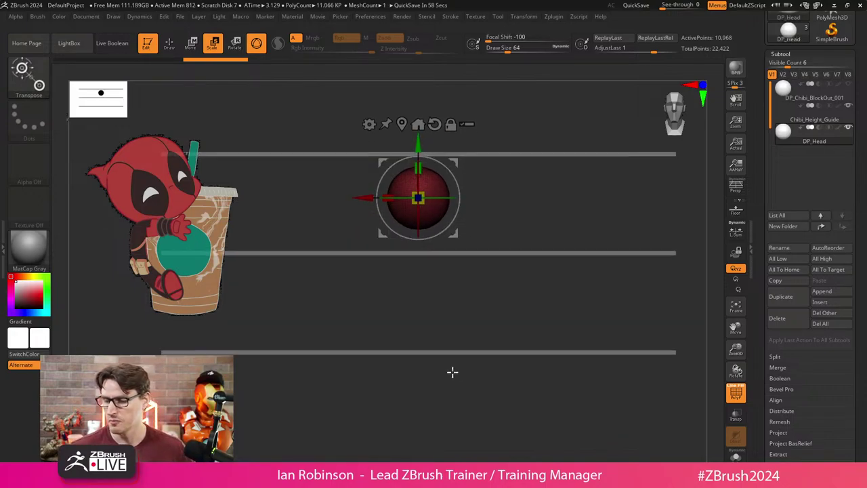
mouse_move(428, 189)
left_mouse_down()
mouse_move(420, 194)
mouse_move(424, 183)
left_mouse_up()
left_click_drag(430, 150, 424, 146)
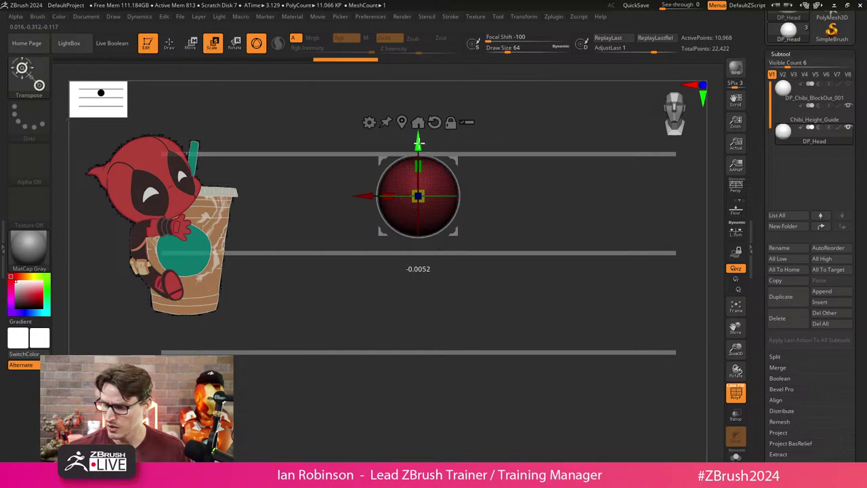
mouse_move(534, 199)
left_mouse_down("shift")
mouse_move(496, 198)
mouse_move(540, 189)
left_mouse_up("shift")
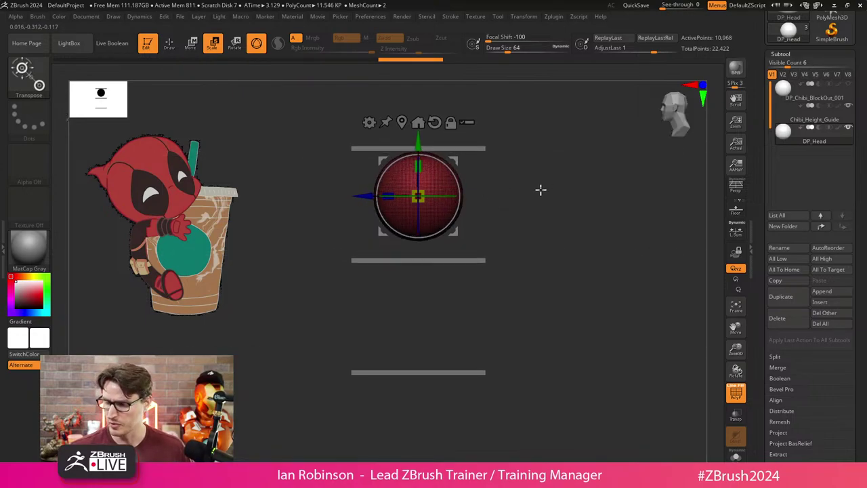
left_click_drag(172, 144, 480, 183, "alt")
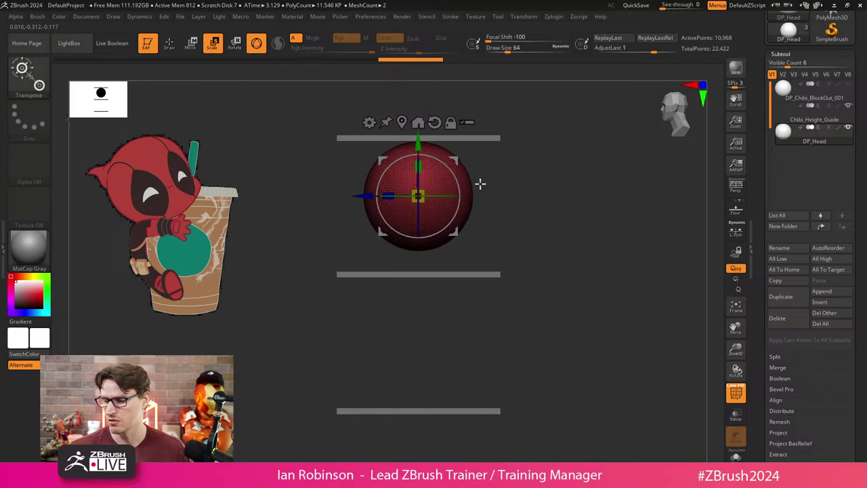
Duplicate the head sphere inside DP_Head, move the copy below the head, and give it a blue polygroup.
left_click_drag(364, 195, 341, 200, "ctrl")
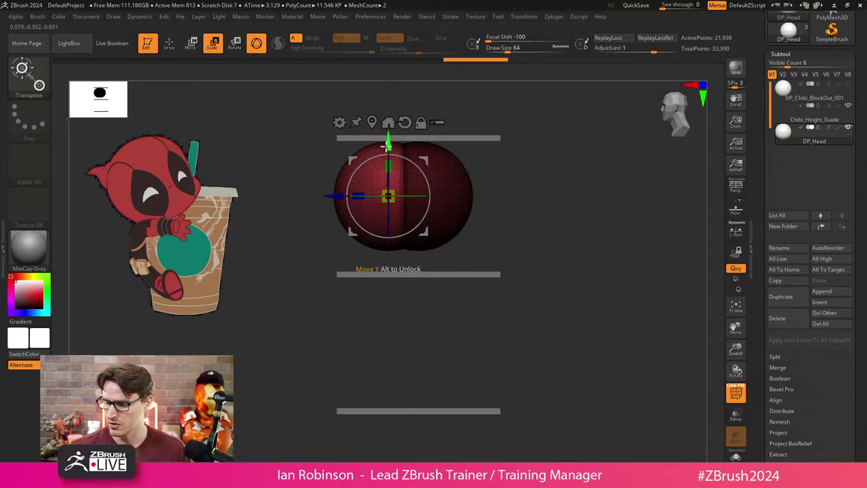
left_click_drag(387, 142, 388, 174)
left_click(552, 199, "ctrl")
key("ctrl+w")
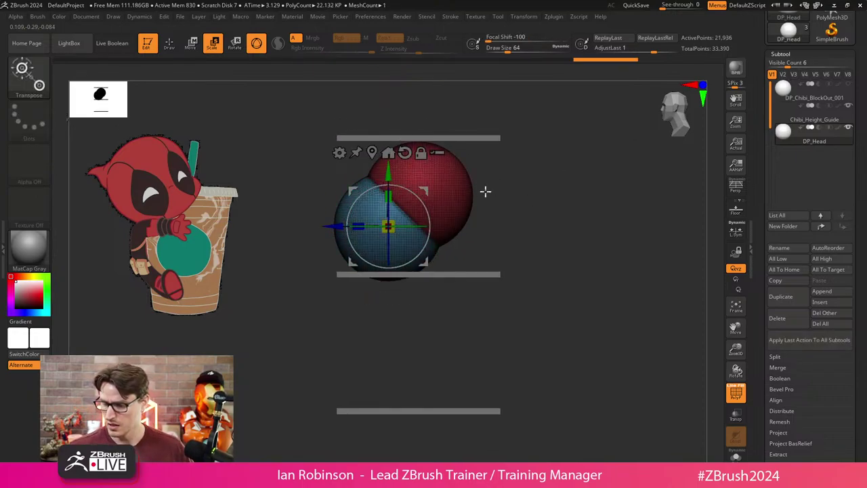
left_click_drag(539, 164, 542, 169, "alt")
Squash the blue jaw sphere front to back and scale it vertically.
key("q")
left_click_drag(402, 237, 553, 202)
key("w")
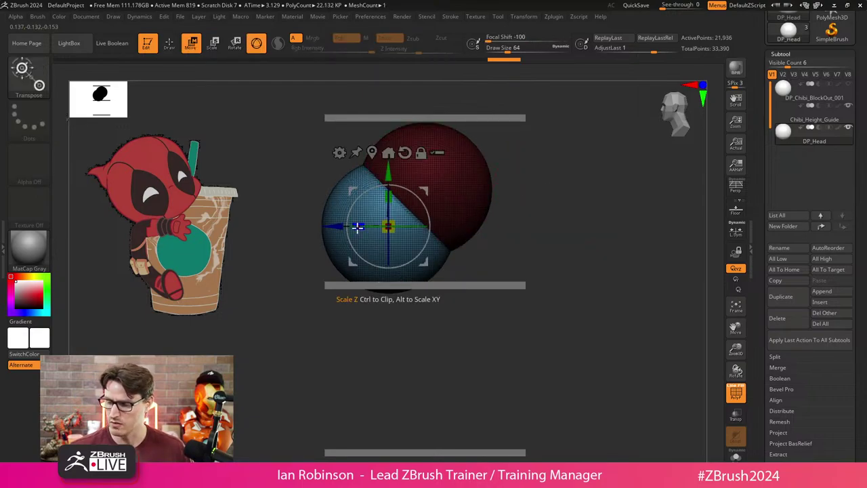
mouse_move(345, 224)
left_mouse_down()
mouse_move(355, 227)
mouse_move(340, 226)
left_mouse_up()
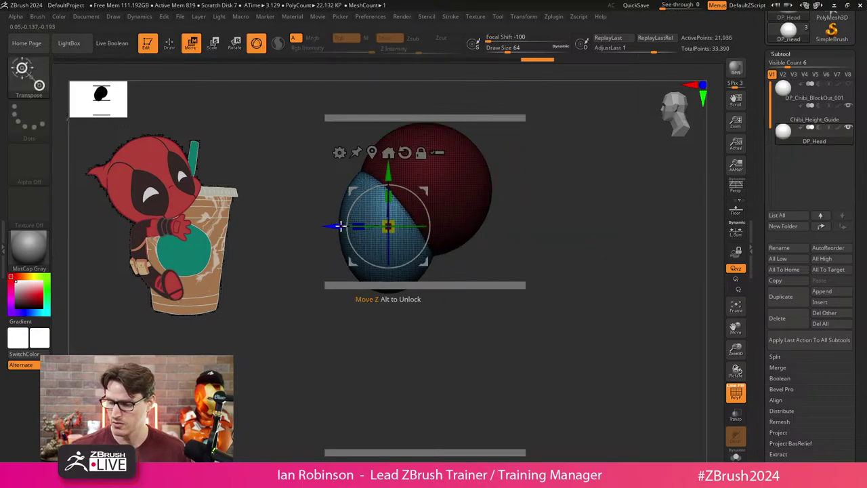
mouse_move(392, 196)
left_mouse_down()
mouse_move(392, 188)
mouse_move(392, 219)
left_mouse_up()
Switch to the Move brush (B, M, V) and enlarge its Draw Size to about 104.
key("q")
left_click_drag(502, 197, 558, 184)
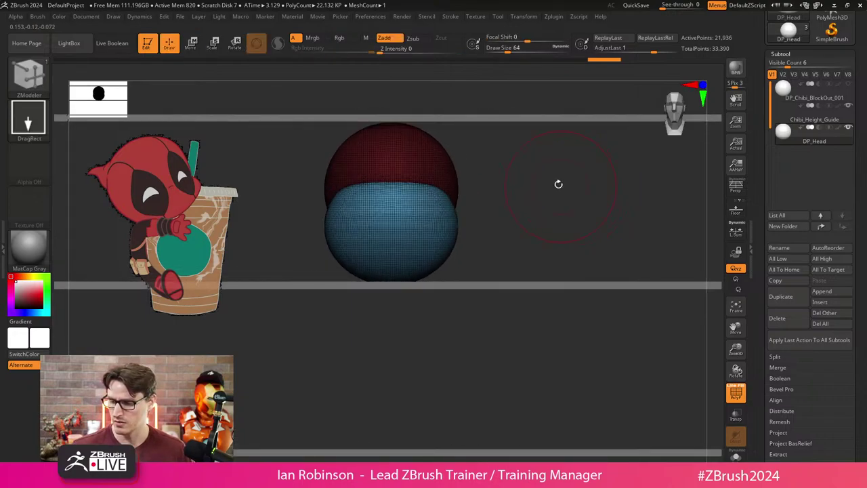
key("b")
key("m")
key("v")
key("s")
left_click_drag(492, 196, 508, 189)
scroll(508, 187, "up", 2)
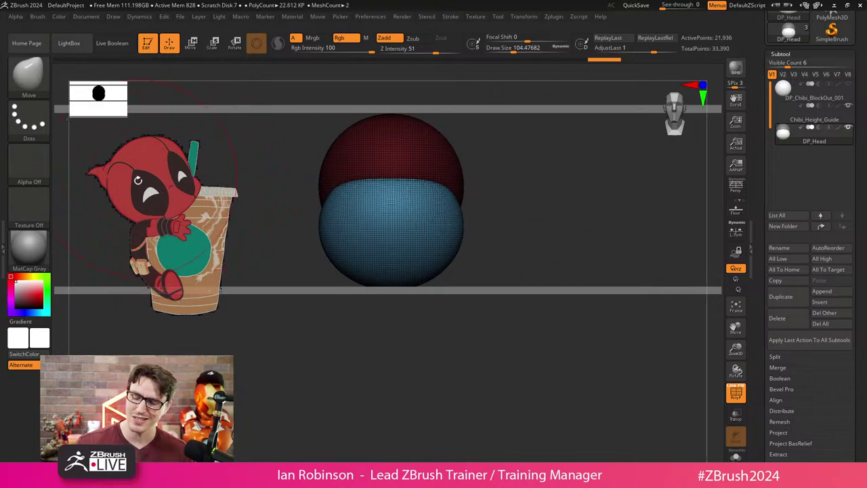
Squash the jaw vertically with the gizmo, then pull it into shape with the Move brush.
key("w")
left_click_drag(391, 190, 394, 227)
key("q")
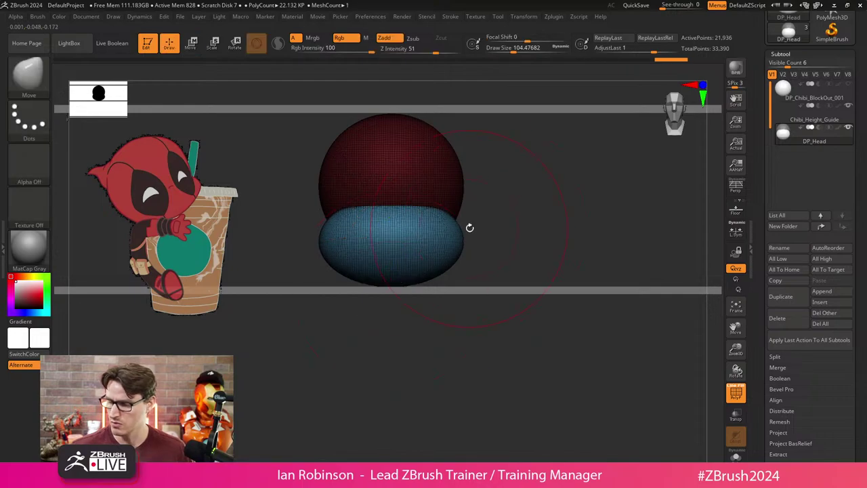
mouse_move(472, 228)
left_mouse_down()
mouse_move(457, 224)
mouse_move(519, 224)
mouse_move(472, 235)
mouse_move(500, 218)
left_mouse_up()
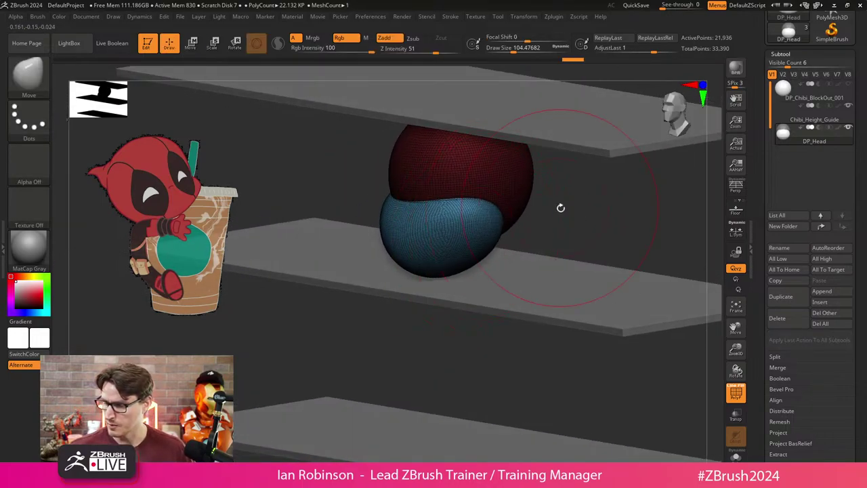
left_click(30, 247)
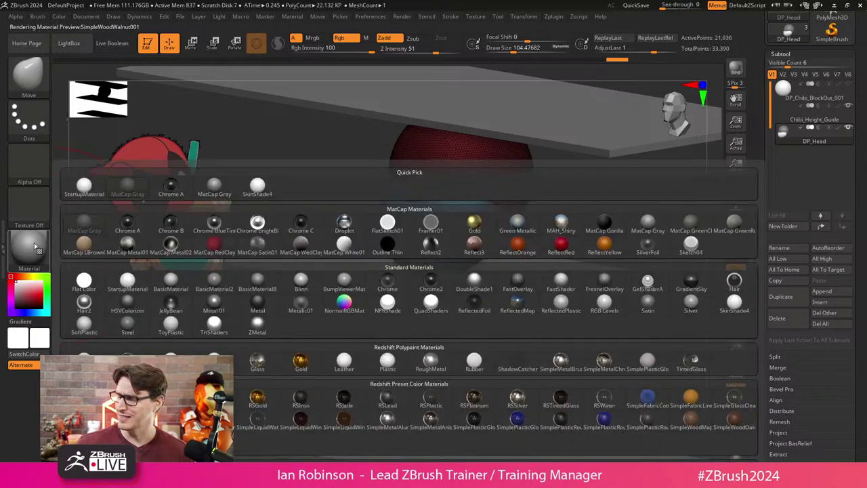
Apply the SkinShade4 material and turn off the Polyframe wireframe overlay.
left_click(734, 303)
left_click_drag(716, 304, 434, 241, "shift")
left_click(736, 393)
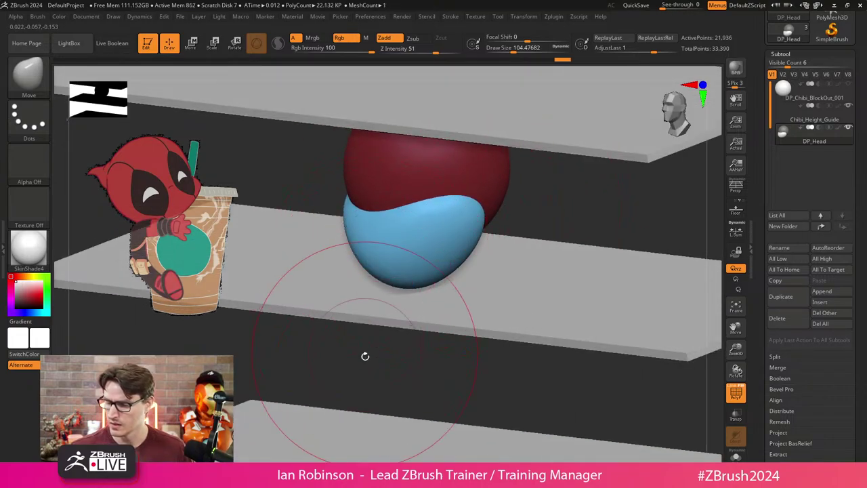
Pull the blue sphere's right and bottom edges inward, shrinking the Move brush to about 65.
left_click_drag(364, 354, 356, 354, "shift")
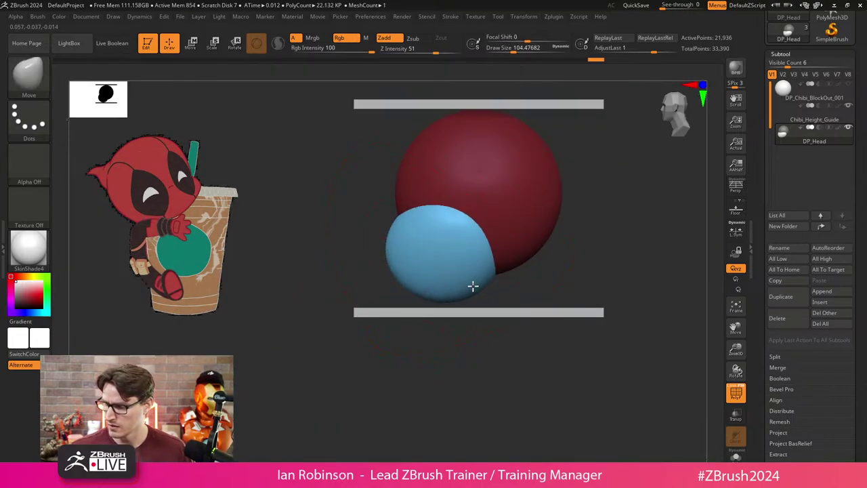
mouse_move(472, 285)
left_mouse_down()
mouse_move(417, 283)
mouse_move(402, 266)
left_mouse_up()
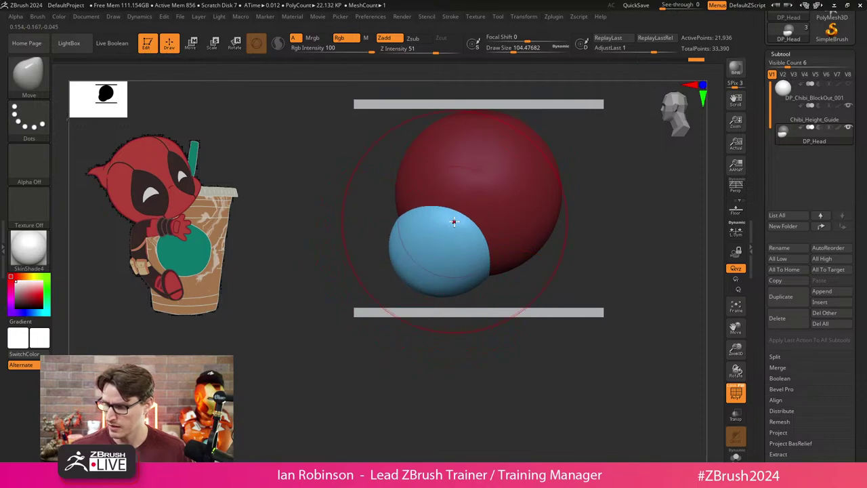
left_click_drag(542, 229, 619, 231, "shift")
key("s")
left_click_drag(461, 225, 449, 226)
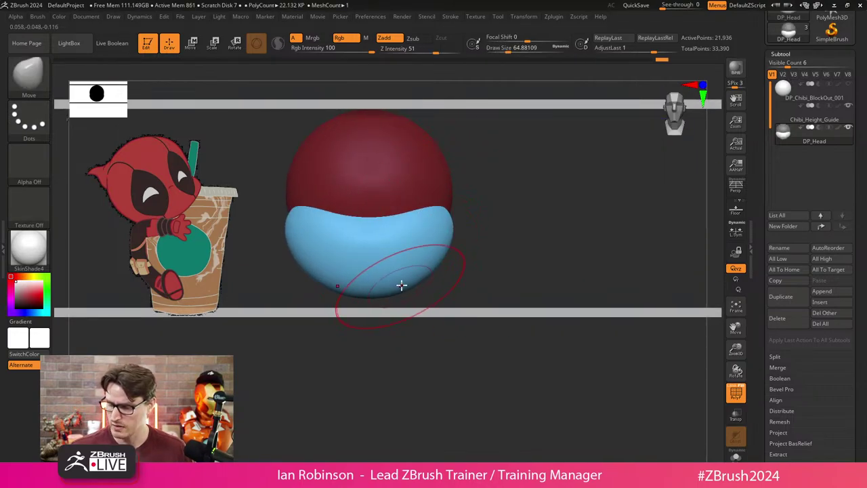
right_click_drag(400, 284, 438, 288)
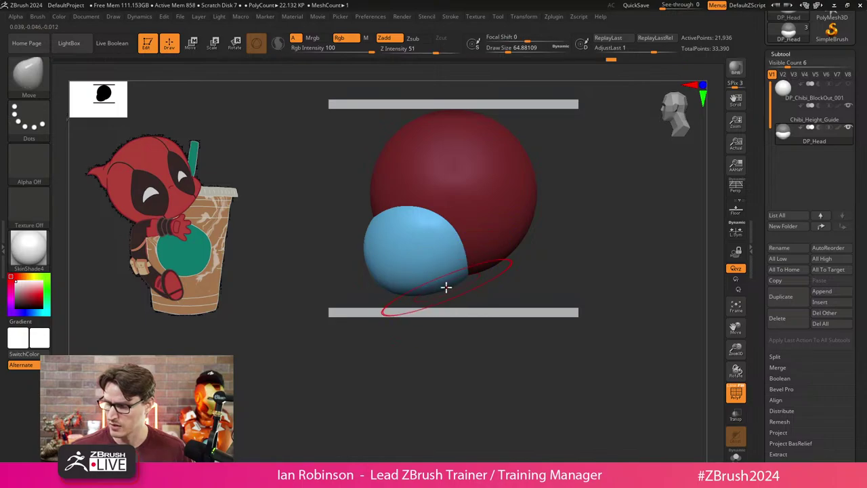
right_click_drag(428, 348, 470, 343, "shift")
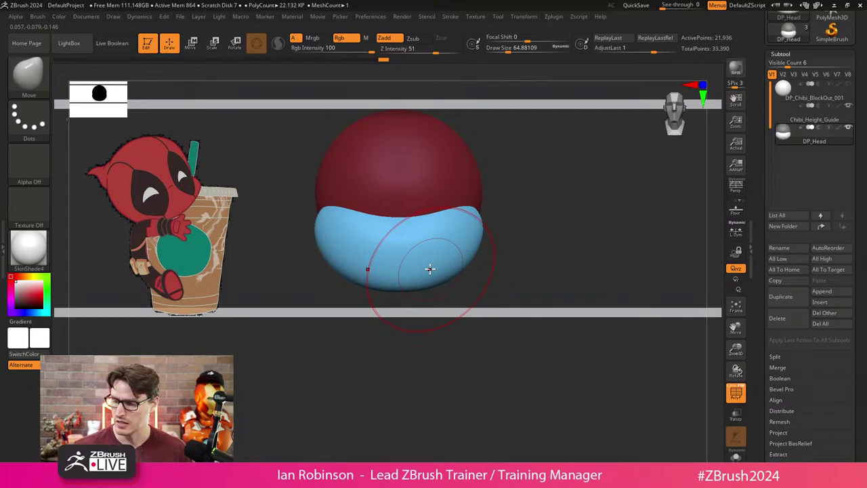
Undo an accidental Transpose enlargement and isolate the blue jaw by hiding the red sphere.
key("w")
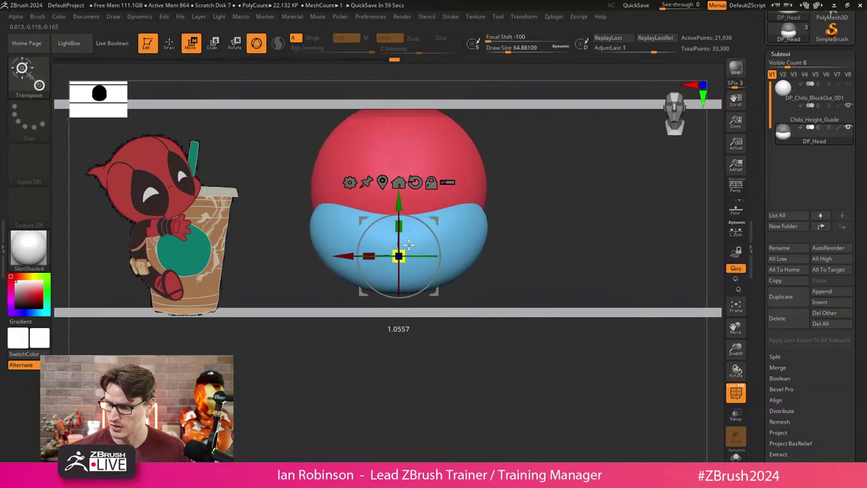
left_click_drag(403, 211, 405, 215)
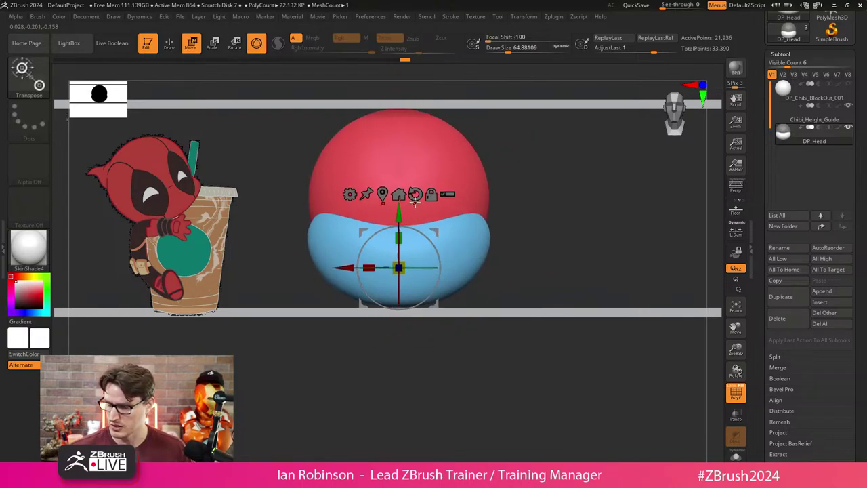
key("q")
key("ctrl+z")
mouse_move(402, 293)
left_mouse_down()
mouse_move(504, 262)
mouse_move(519, 229)
mouse_move(499, 215)
left_mouse_up()
left_click(499, 215, "ctrl+shift")
left_click(528, 201, "ctrl")
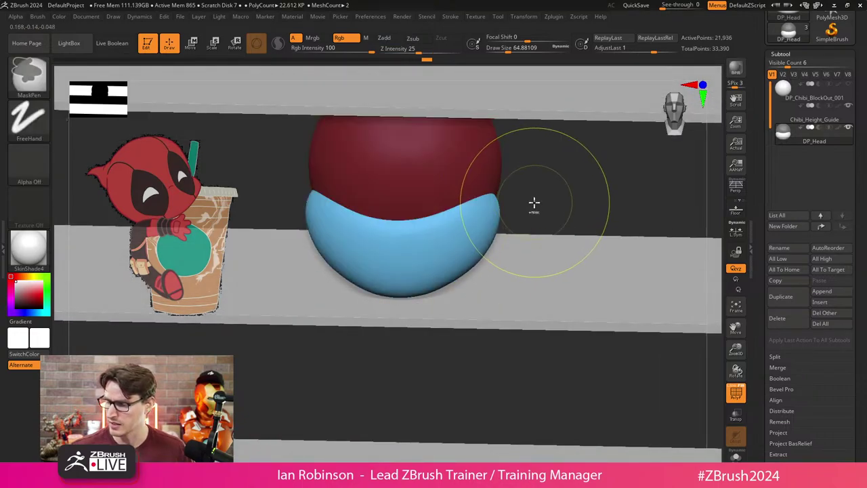
mouse_move(533, 204)
left_mouse_down()
mouse_move(515, 221)
mouse_move(494, 209)
mouse_move(494, 200)
mouse_move(558, 183)
mouse_move(432, 271)
mouse_move(368, 283)
mouse_move(310, 265)
mouse_move(596, 241)
mouse_move(410, 255)
left_mouse_up()
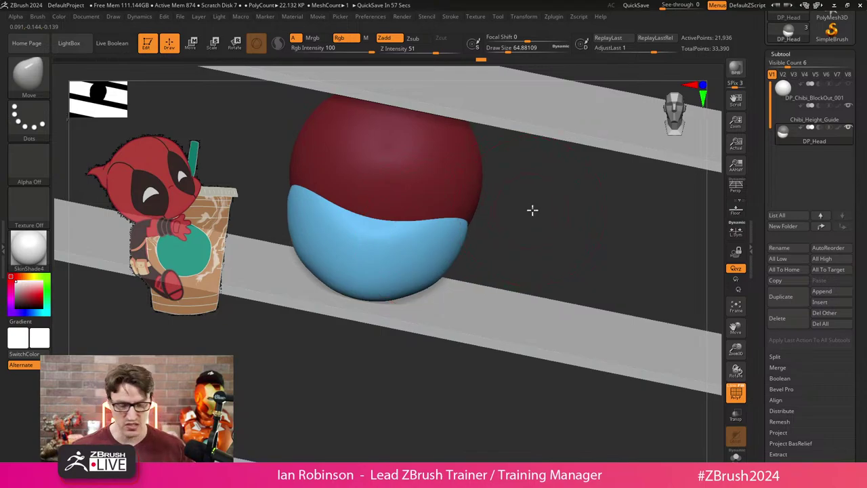
left_click_drag(533, 209, 429, 196, "shift")
left_click_drag(370, 90, 523, 218, "ctrl+shift")
left_click(556, 223, "ctrl+shift")
left_click_drag(368, 233, 420, 252)
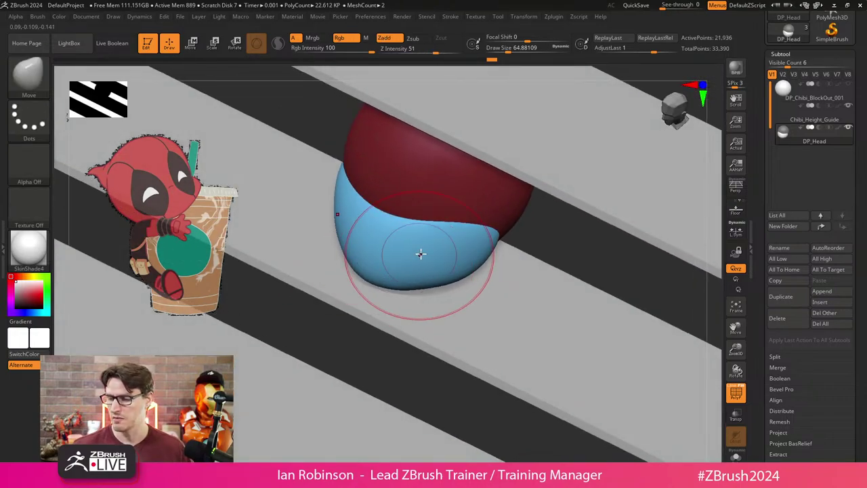
mouse_move(682, 424)
left_mouse_down()
mouse_move(593, 257)
mouse_move(561, 246)
mouse_move(554, 197)
mouse_move(533, 212)
left_mouse_up()
key("s")
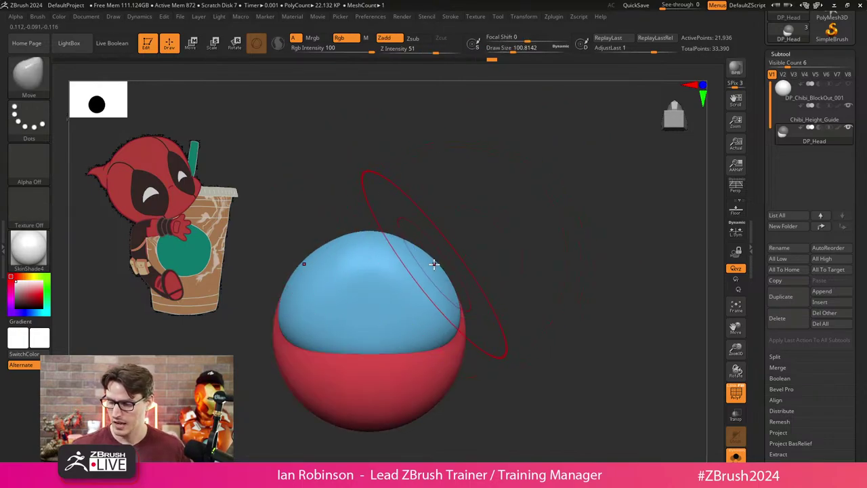
Select the MoveInfiniteDepth brush and switch to freehand MaskPen masking.
key("b")
key("m")
key("i")
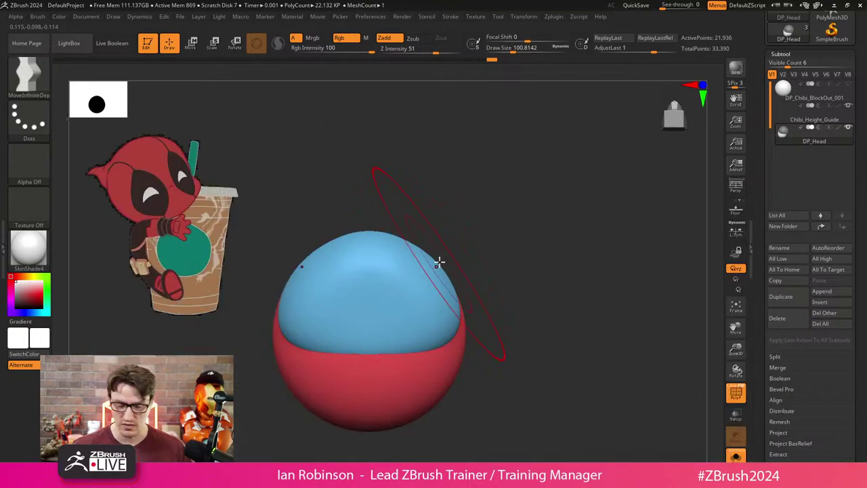
key("b")
key("Escape")
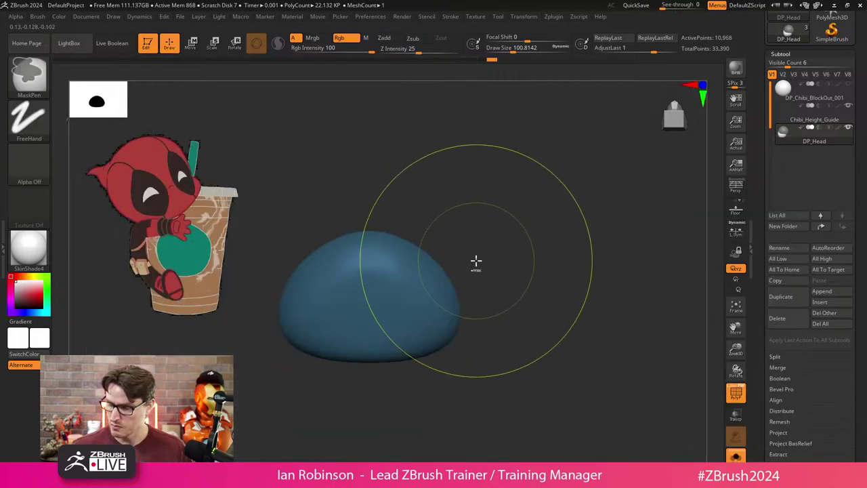
key("ctrl")
Mask the red head half, reshape the top of the blue dome, and shrink the brush to about 68.
left_click(476, 264, "ctrl+shift")
key("ctrl+a")
left_click(474, 264, "ctrl")
left_click(474, 263, "ctrl+shift")
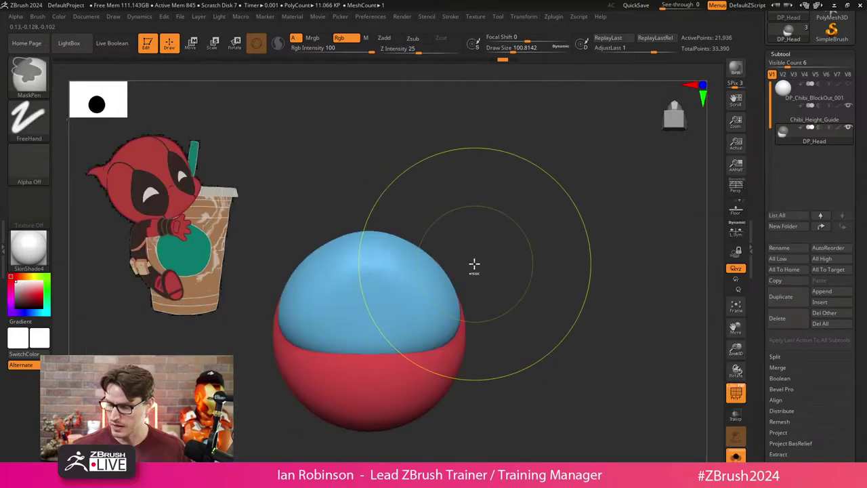
mouse_move(441, 269)
left_mouse_down()
mouse_move(402, 247)
mouse_move(449, 283)
left_mouse_up()
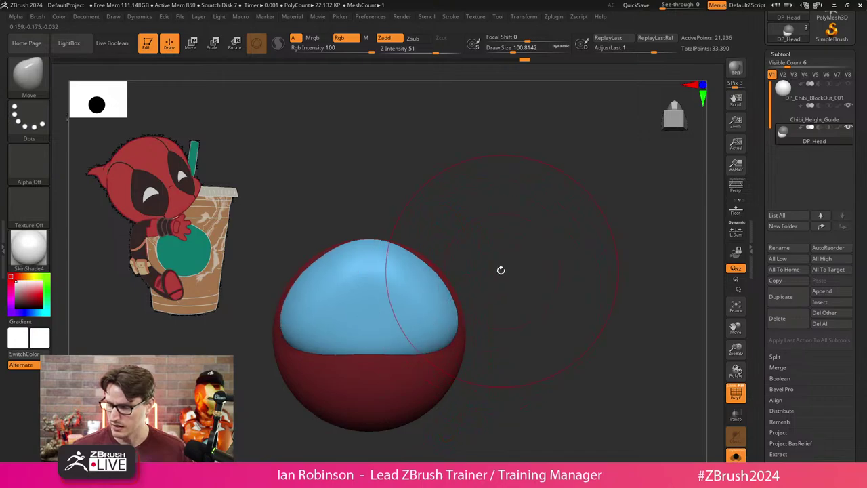
mouse_move(494, 252)
left_mouse_down()
mouse_move(519, 258)
mouse_move(497, 278)
mouse_move(513, 313)
mouse_move(506, 293)
mouse_move(540, 250)
mouse_move(503, 258)
mouse_move(491, 306)
left_mouse_up()
key("s")
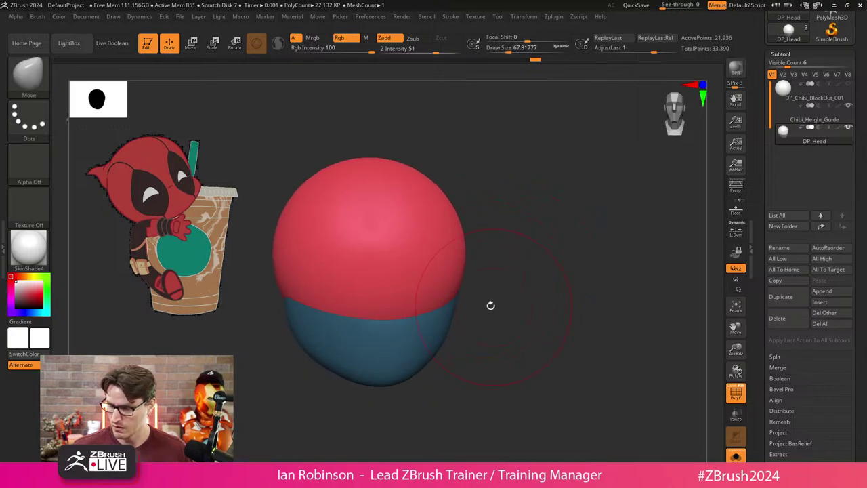
Orbit around the head to check the jaw from side and three-quarter views.
left_click_drag(446, 289, 486, 303)
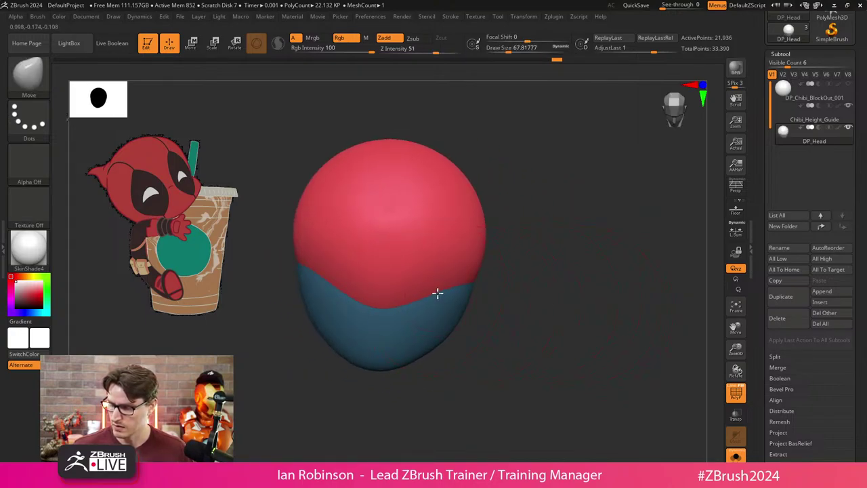
mouse_move(437, 292)
left_mouse_down()
mouse_move(519, 285)
mouse_move(539, 265)
mouse_move(503, 309)
mouse_move(457, 304)
mouse_move(504, 311)
mouse_move(459, 301)
mouse_move(486, 298)
mouse_move(526, 267)
mouse_move(541, 271)
mouse_move(522, 265)
mouse_move(428, 309)
left_mouse_up()
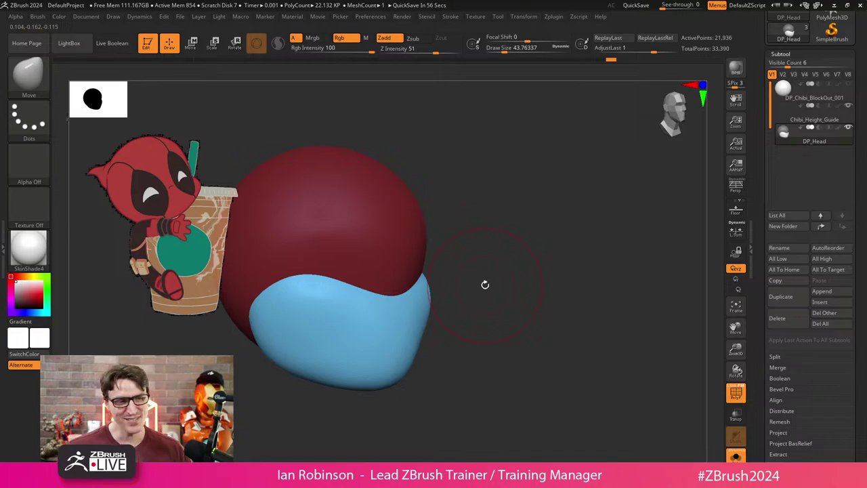
left_click_drag(497, 185, 495, 225)
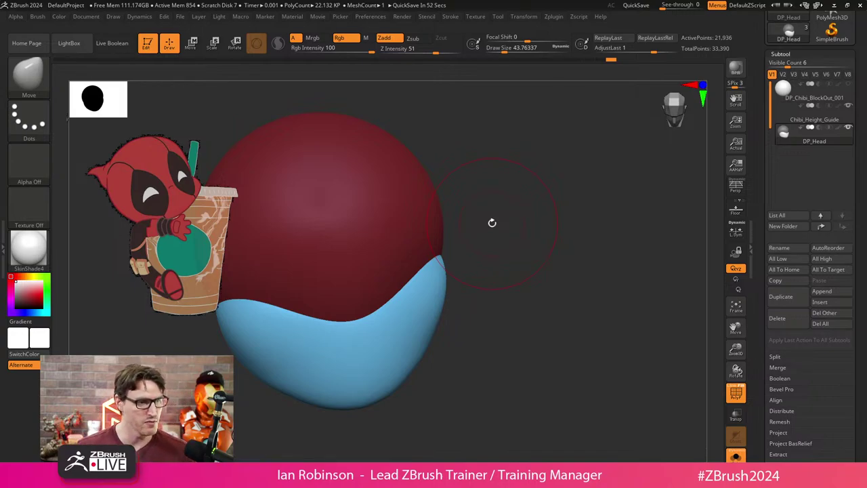
left_click_drag(509, 209, 520, 237)
mouse_move(471, 287)
left_mouse_down()
mouse_move(513, 267)
mouse_move(453, 268)
mouse_move(420, 248)
mouse_move(486, 252)
mouse_move(476, 312)
left_mouse_up()
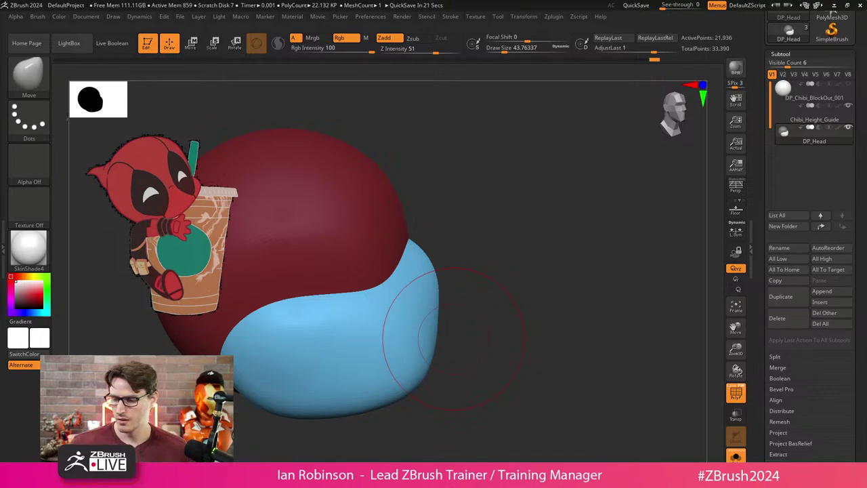
Push the right side of the blue jaw up and out, enlarging the brush to about 74.
mouse_move(453, 339)
left_mouse_down()
mouse_move(524, 200)
mouse_move(520, 208)
mouse_move(555, 218)
mouse_move(524, 238)
mouse_move(562, 237)
left_mouse_up()
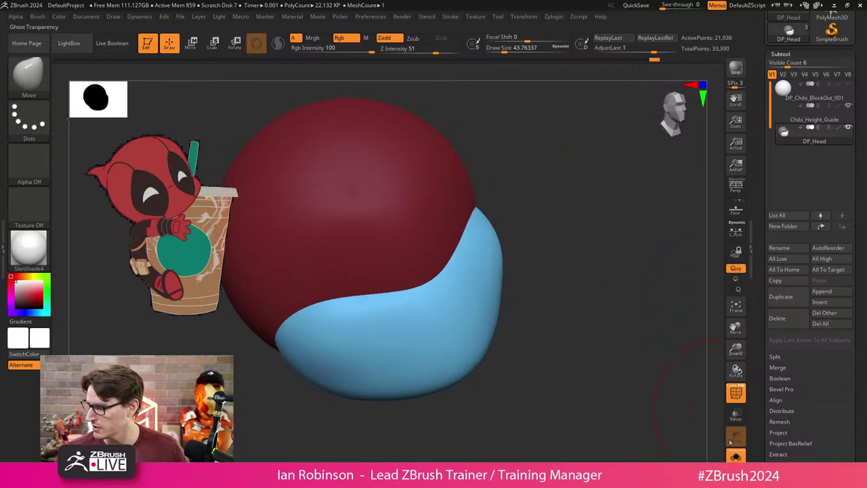
mouse_move(637, 284)
left_mouse_down()
mouse_move(658, 348)
mouse_move(548, 176)
mouse_move(616, 251)
mouse_move(593, 289)
mouse_move(523, 226)
mouse_move(519, 210)
mouse_move(557, 235)
mouse_move(492, 265)
mouse_move(475, 310)
mouse_move(449, 333)
mouse_move(513, 284)
left_mouse_up()
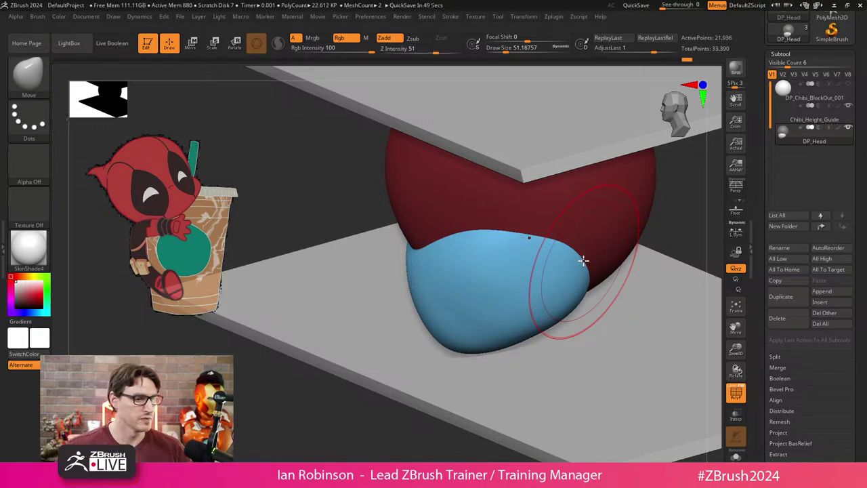
mouse_move(583, 260)
right_mouse_down()
mouse_move(273, 406)
mouse_move(251, 404)
mouse_move(546, 199)
mouse_move(573, 215)
mouse_move(503, 180)
mouse_move(484, 219)
mouse_move(445, 194)
mouse_move(486, 198)
right_mouse_up()
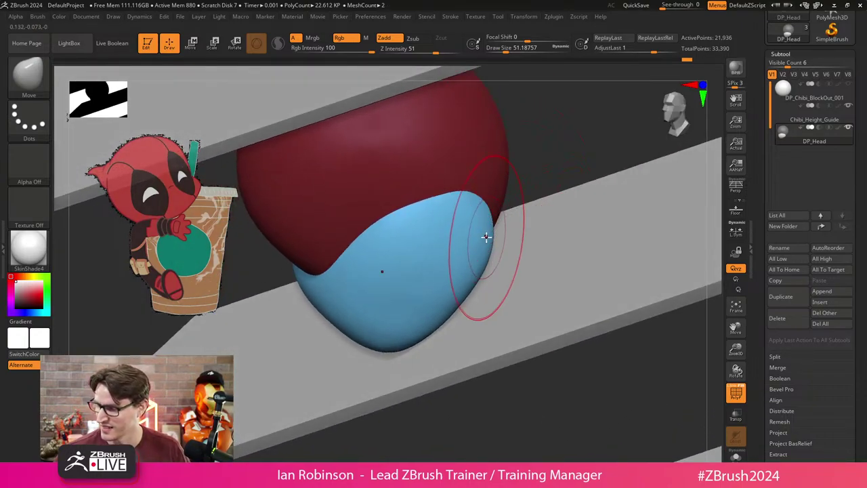
mouse_move(538, 182)
right_mouse_down("shift")
mouse_move(555, 160)
mouse_move(566, 221)
mouse_move(451, 232)
right_mouse_up("shift")
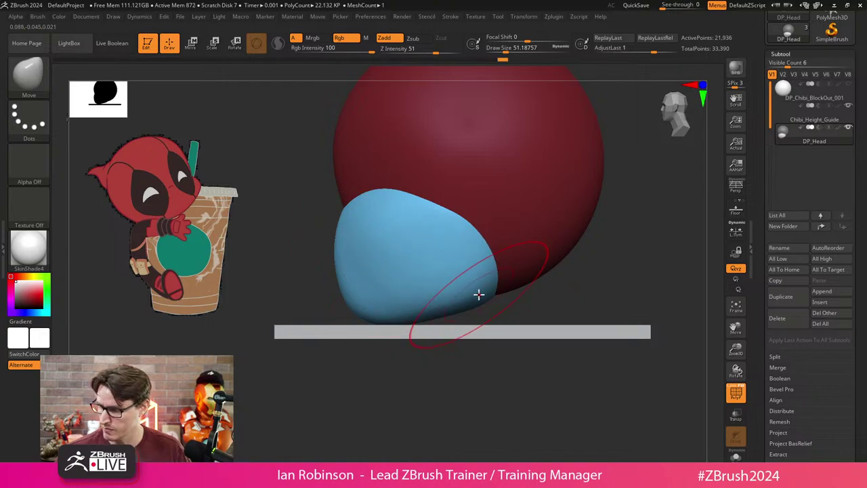
key("s")
left_click_drag(474, 357, 494, 358)
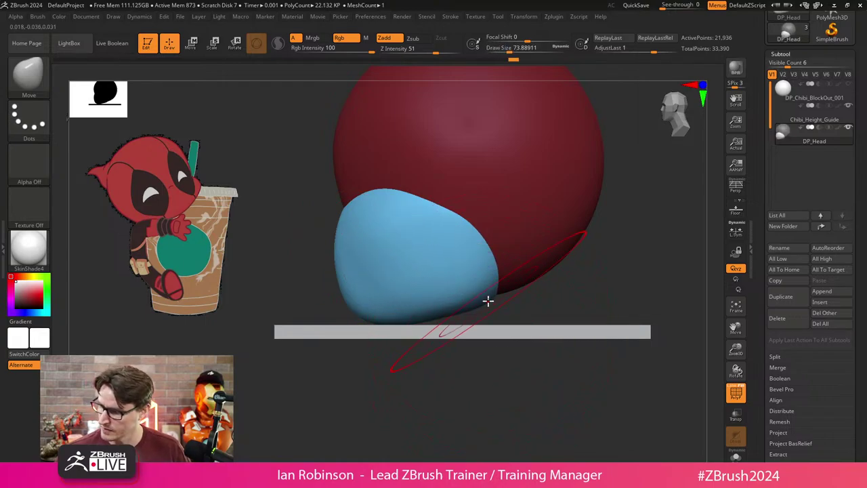
right_click_drag(511, 287, 590, 247, "shift")
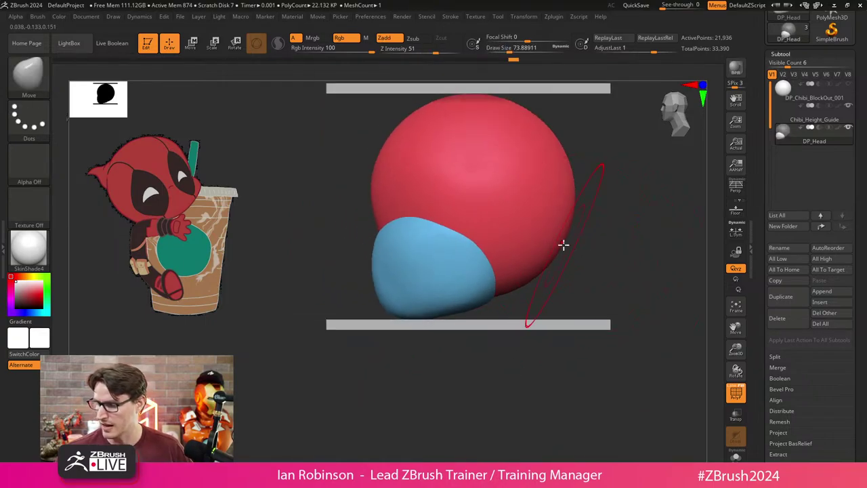
mouse_move(474, 232)
right_mouse_down()
mouse_move(620, 229)
mouse_move(608, 223)
right_mouse_up()
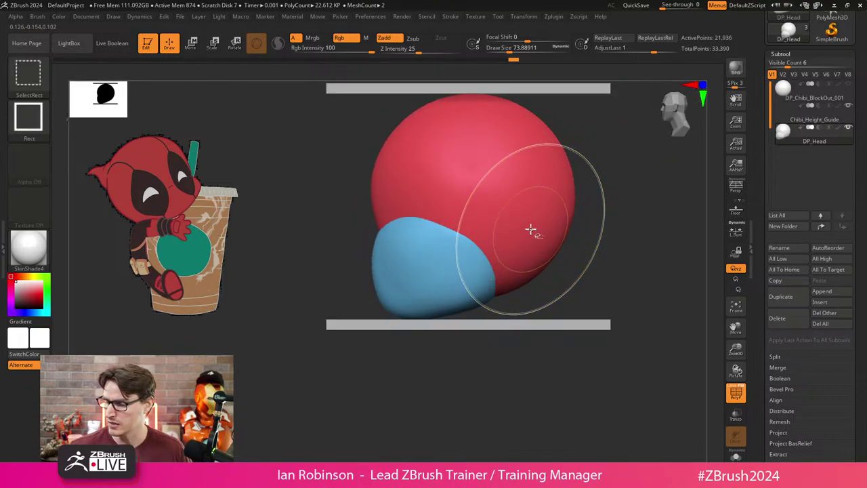
Mask the red head, invert the mask, and shift the jaw slightly sideways with the gizmo.
left_click(584, 230, "ctrl")
left_click(592, 231, "ctrl")
key("w")
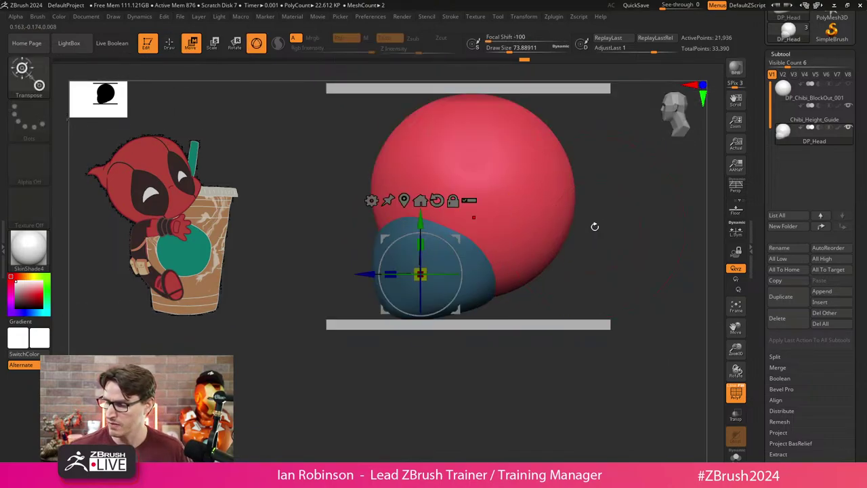
left_click_drag(368, 271, 370, 275)
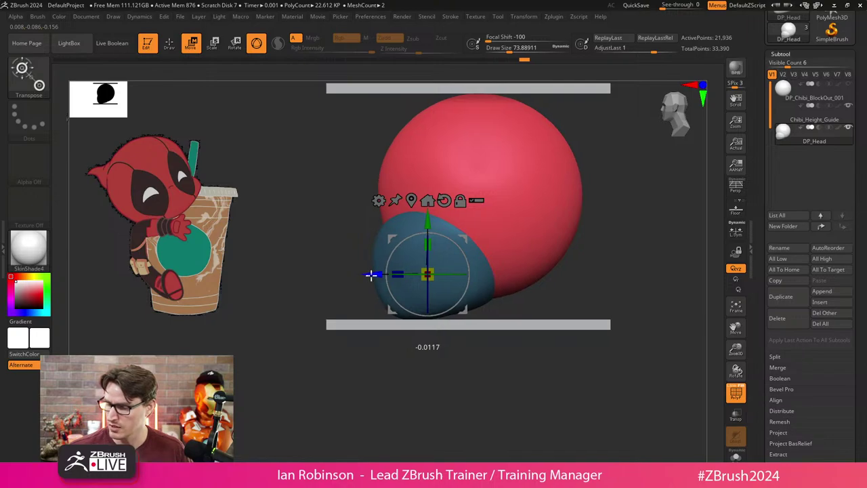
key("q")
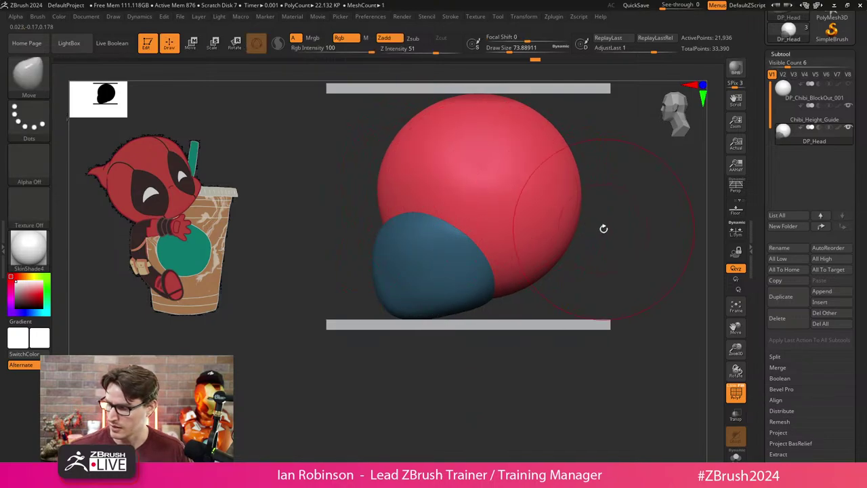
Flatten and smooth the jaw's top edge with the brush at about 51.
left_click_drag(604, 229, 597, 219)
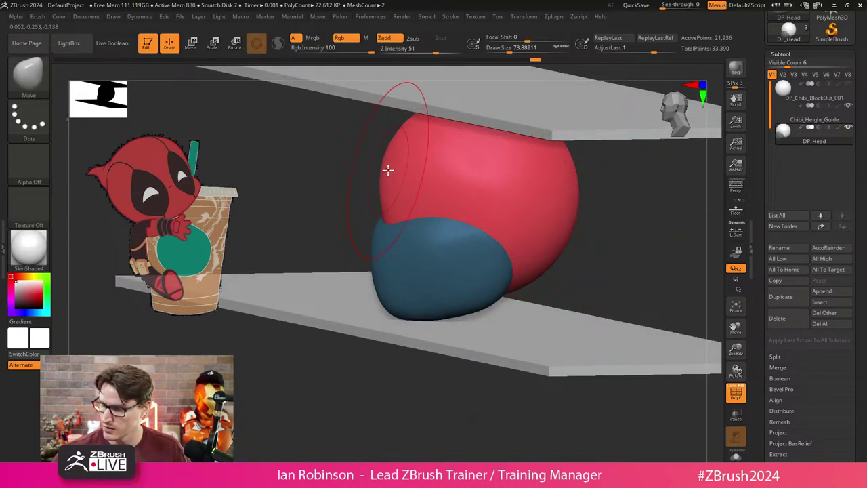
left_click_drag(395, 165, 612, 206, "shift")
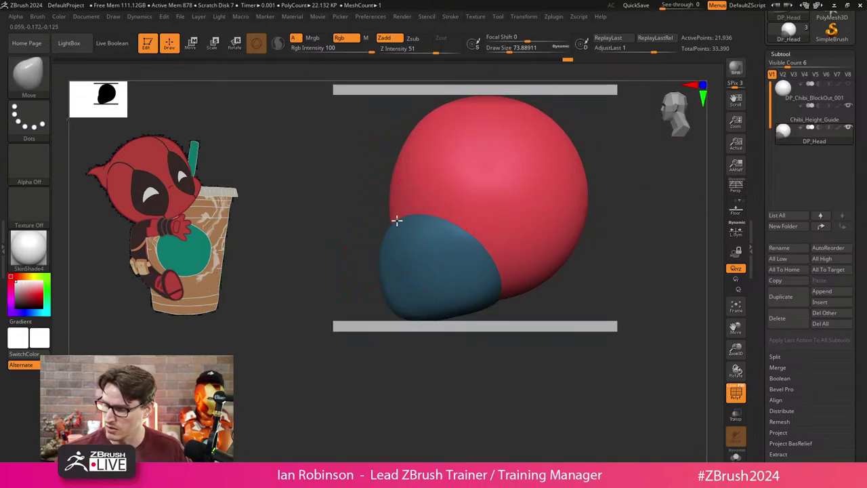
mouse_move(357, 267)
left_mouse_down()
mouse_move(536, 199)
mouse_move(585, 196)
mouse_move(512, 175)
mouse_move(499, 145)
mouse_move(481, 186)
left_mouse_up()
key("s")
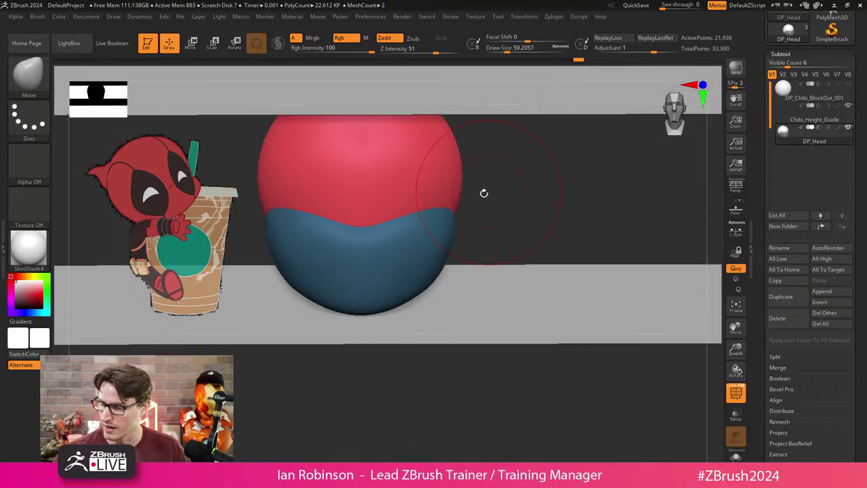
key("s")
left_click_drag(416, 207, 405, 208)
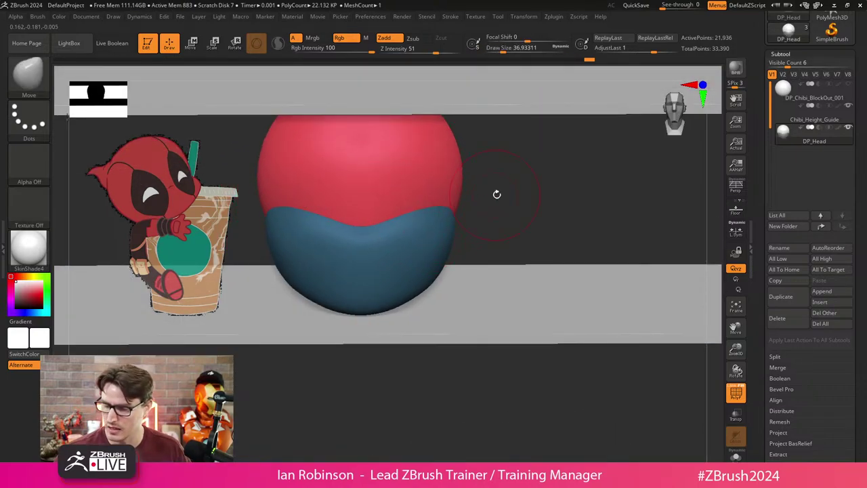
mouse_move(495, 194)
left_mouse_down()
mouse_move(468, 198)
mouse_move(494, 203)
left_mouse_up()
left_click(460, 211, "alt")
key("s")
mouse_move(429, 222)
left_mouse_down()
mouse_move(411, 217)
mouse_move(387, 242)
mouse_move(432, 222)
left_mouse_up()
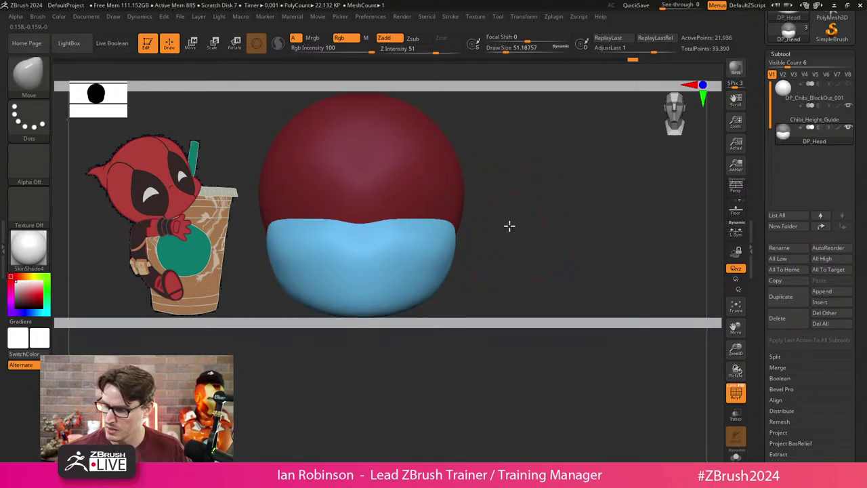
Pull the jaw's front edge outward and down with a smaller Move brush.
left_click_drag(510, 226, 471, 229)
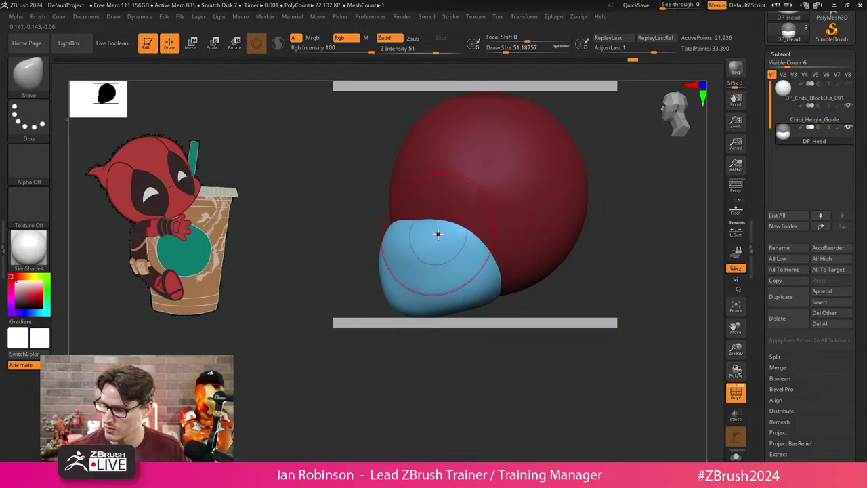
mouse_move(391, 349)
left_mouse_down()
mouse_move(504, 275)
mouse_move(504, 215)
left_mouse_up()
key("s")
mouse_move(505, 223)
left_mouse_down()
mouse_move(454, 248)
mouse_move(484, 242)
left_mouse_up()
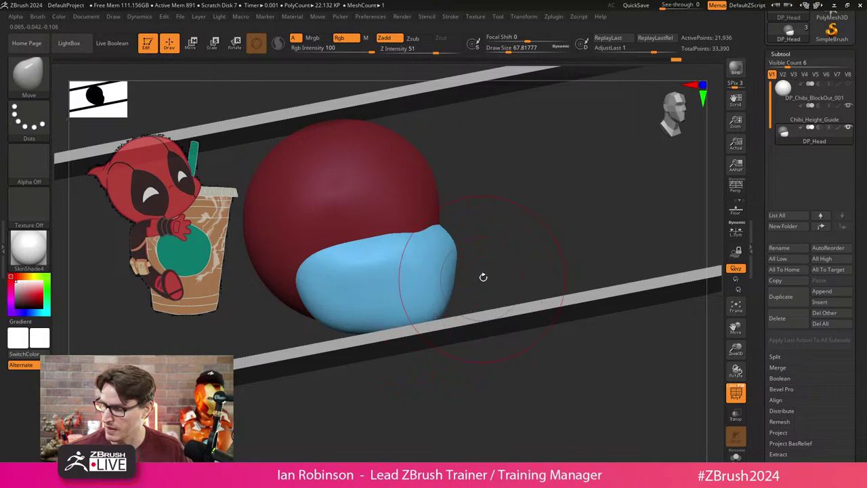
left_click_drag(478, 253, 513, 209, "shift")
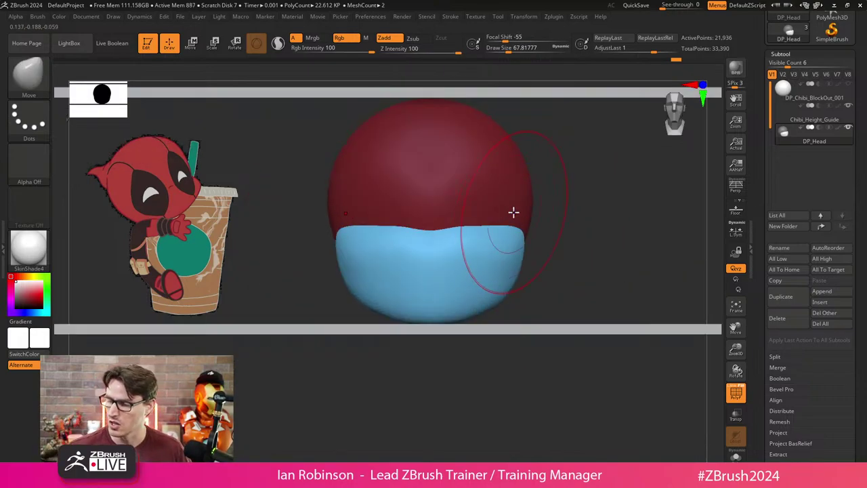
left_click_drag(546, 221, 430, 208)
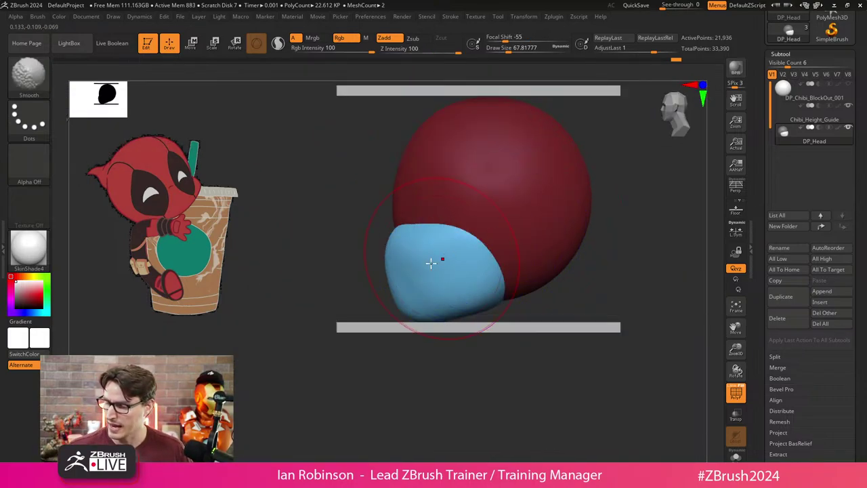
key("s")
left_click_drag(384, 282, 390, 280)
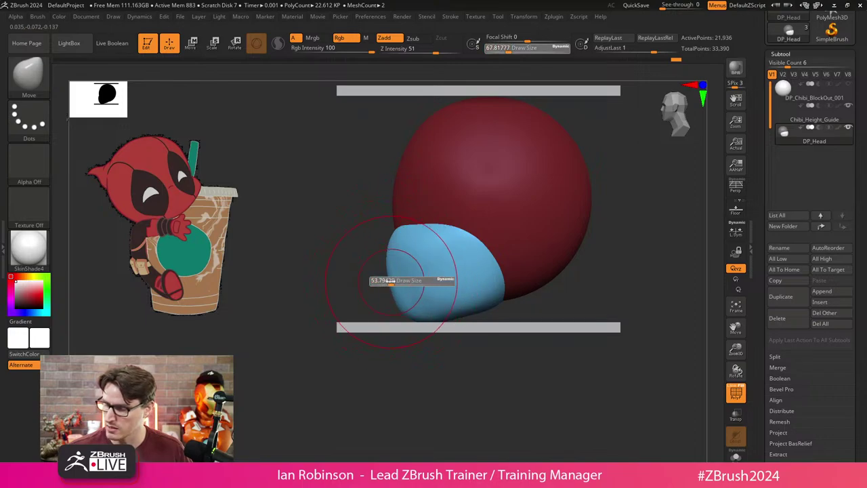
key("s")
mouse_move(387, 236)
left_mouse_down()
mouse_move(372, 239)
mouse_move(373, 256)
left_mouse_up()
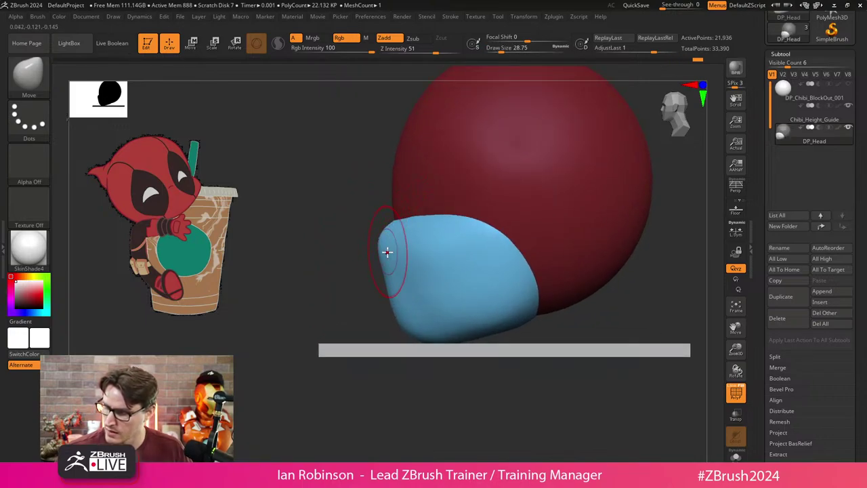
left_click_drag(387, 252, 383, 268)
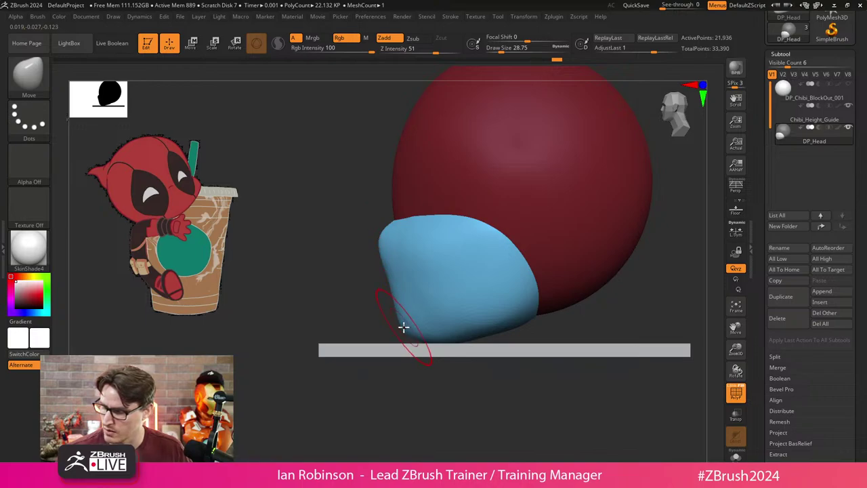
Square up the red head by pushing its sides in and flattening its top at brush size 90.
key("s")
key("s")
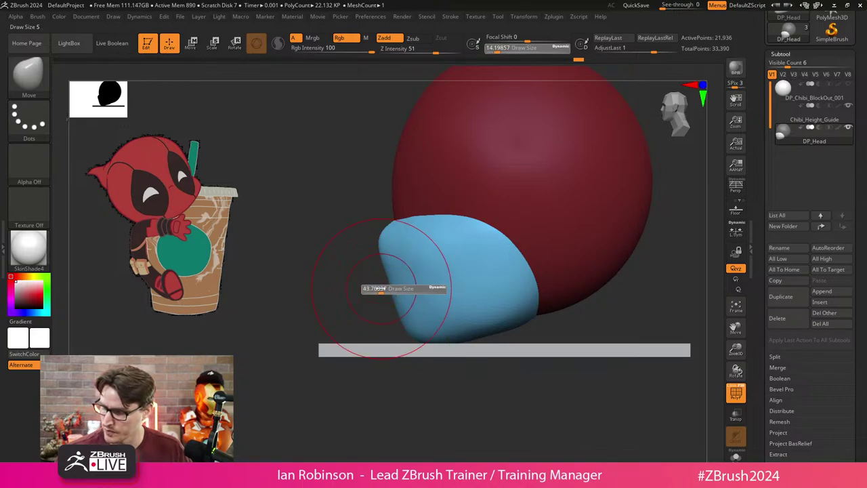
mouse_move(368, 290)
left_mouse_down()
mouse_move(391, 289)
mouse_move(381, 237)
mouse_move(378, 253)
left_mouse_up()
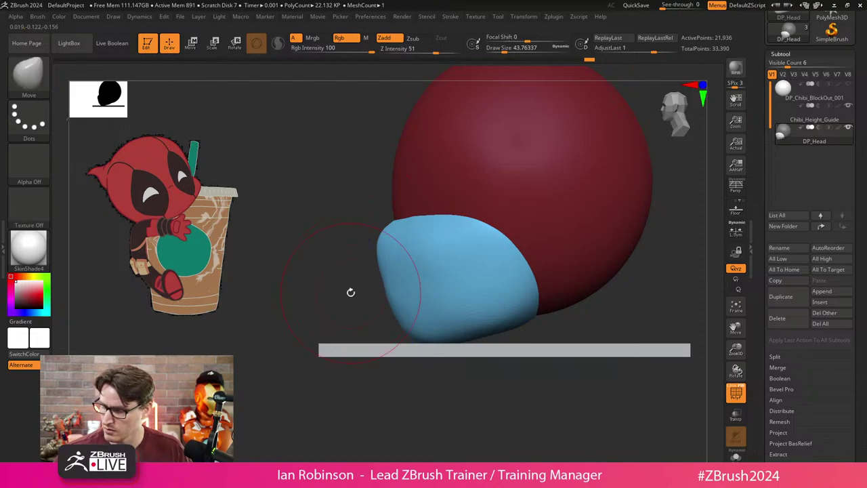
mouse_move(348, 292)
left_mouse_down()
mouse_move(441, 271)
mouse_move(410, 303)
mouse_move(534, 238)
mouse_move(525, 203)
mouse_move(497, 280)
mouse_move(512, 221)
left_mouse_up()
key("s")
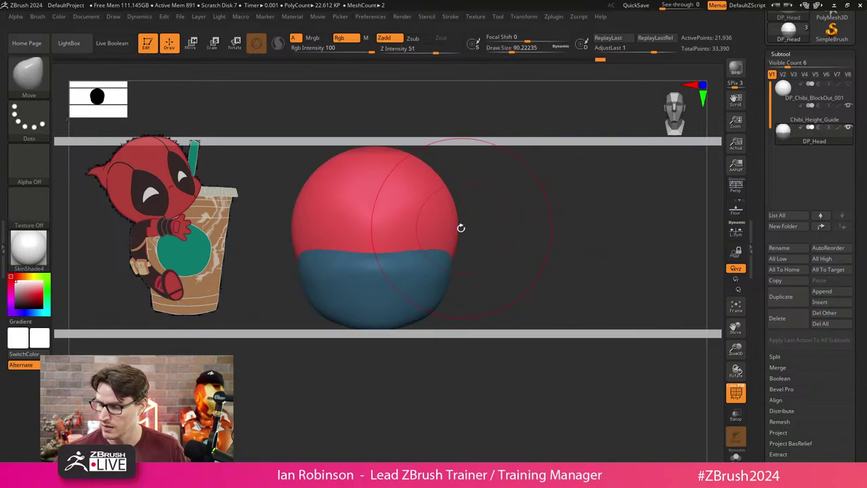
left_click_drag(457, 224, 453, 229)
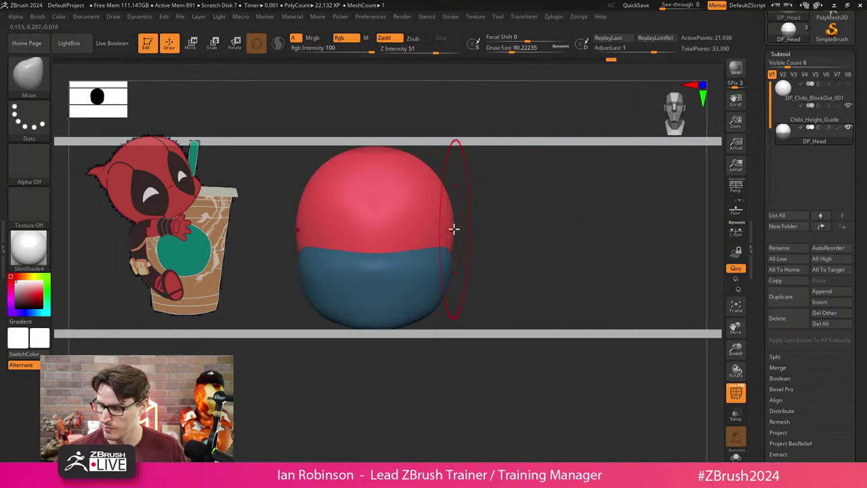
left_click_drag(445, 185, 391, 148)
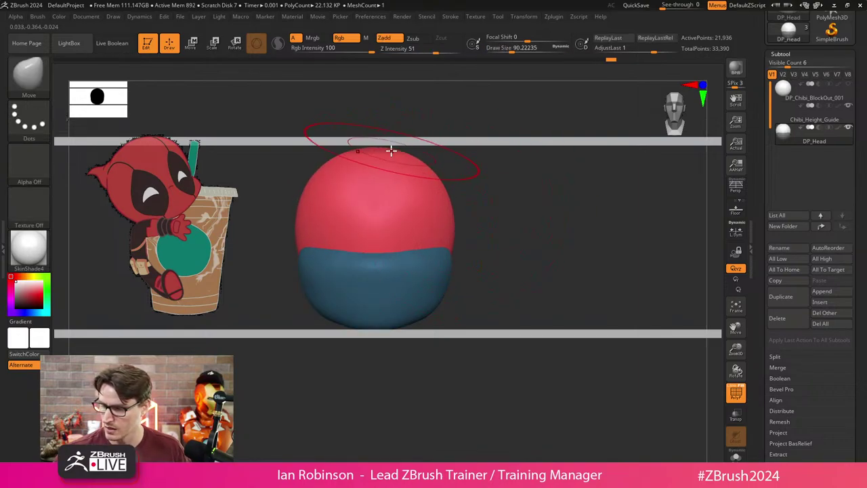
mouse_move(503, 215)
left_mouse_down()
mouse_move(492, 235)
mouse_move(490, 226)
mouse_move(542, 246)
mouse_move(543, 236)
left_mouse_up()
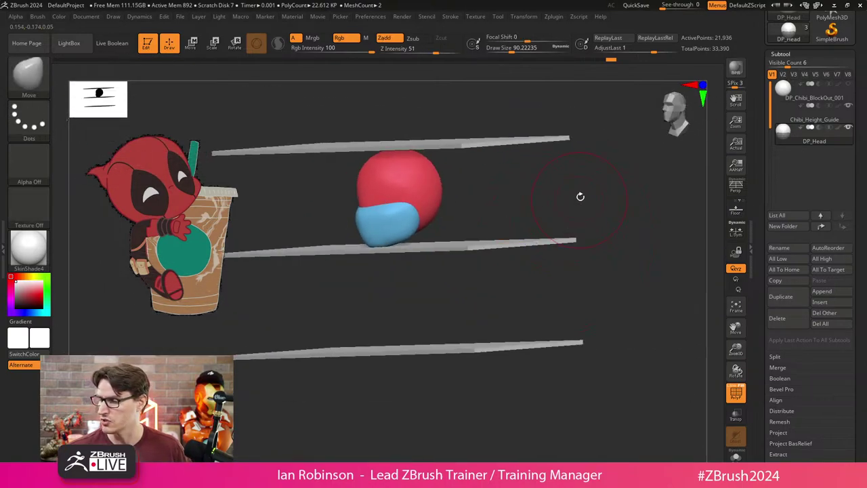
mouse_move(579, 196)
left_mouse_down("shift")
mouse_move(590, 178)
mouse_move(561, 215)
left_mouse_up("shift")
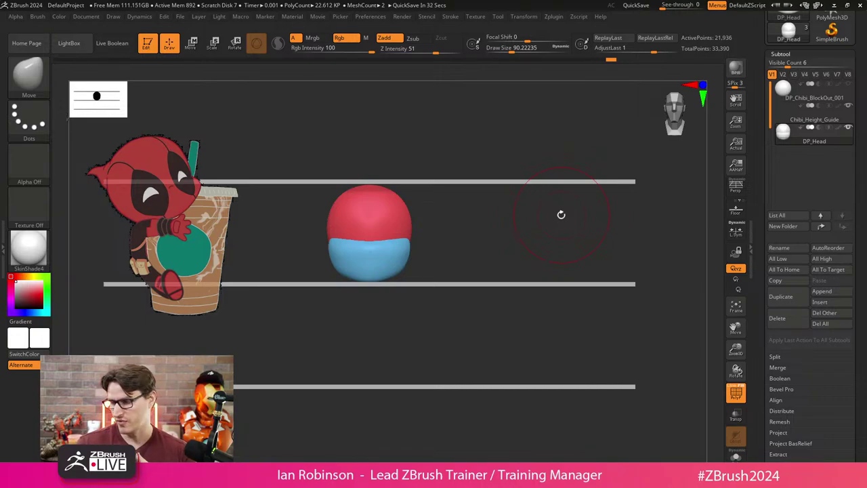
Add a cylinder subtool, then lower and shrink it beneath the jaw as a neck.
left_click(823, 303)
left_click(605, 297)
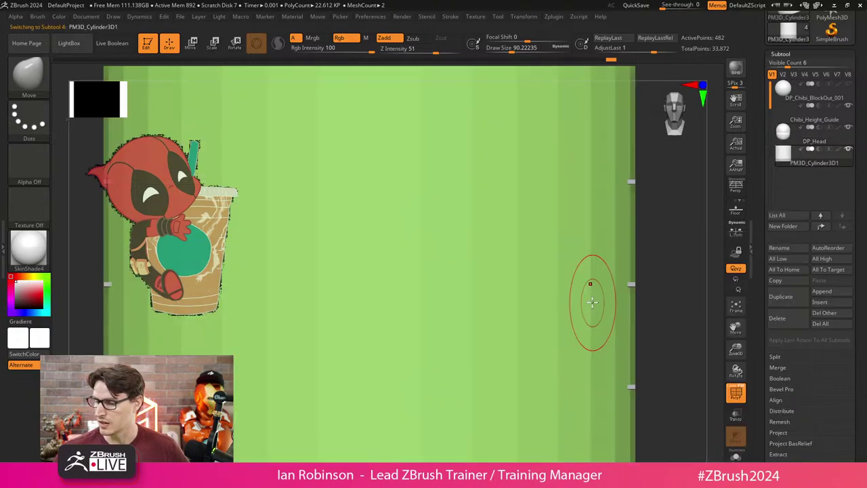
key("w")
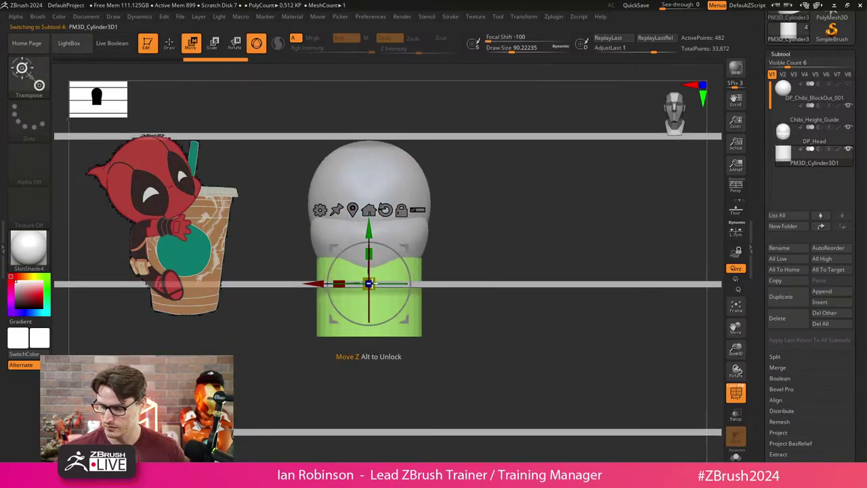
left_click_drag(369, 237, 369, 273)
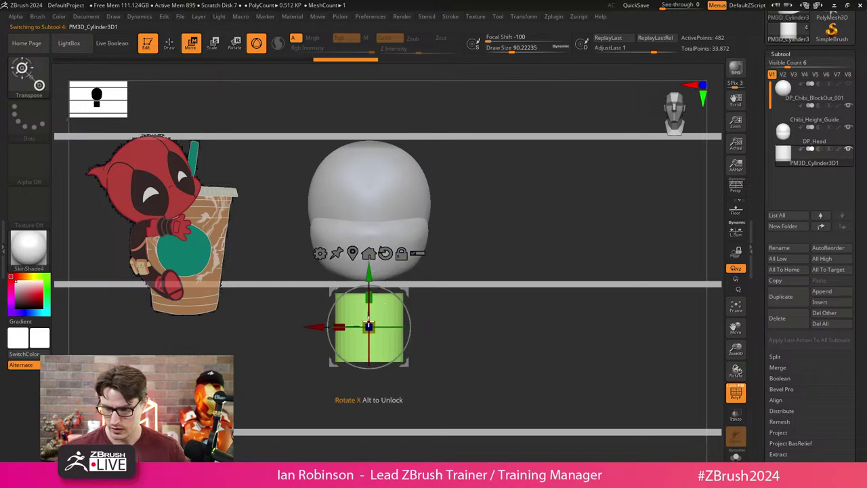
mouse_move(414, 330)
left_mouse_down()
mouse_move(461, 330)
mouse_move(440, 325)
mouse_move(454, 305)
left_mouse_up()
key("q")
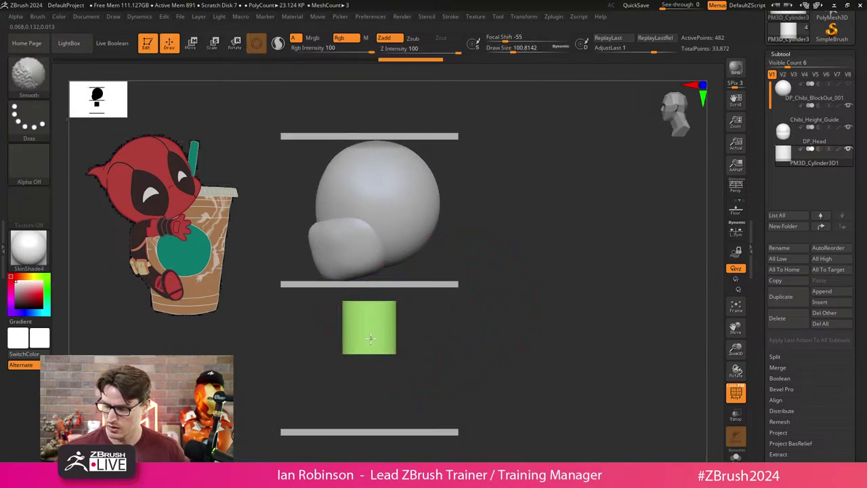
Show the cylinder's wireframe, frame head and neck in a level front view, and open the Brush menu.
left_click_drag(425, 314, 339, 312, "shift")
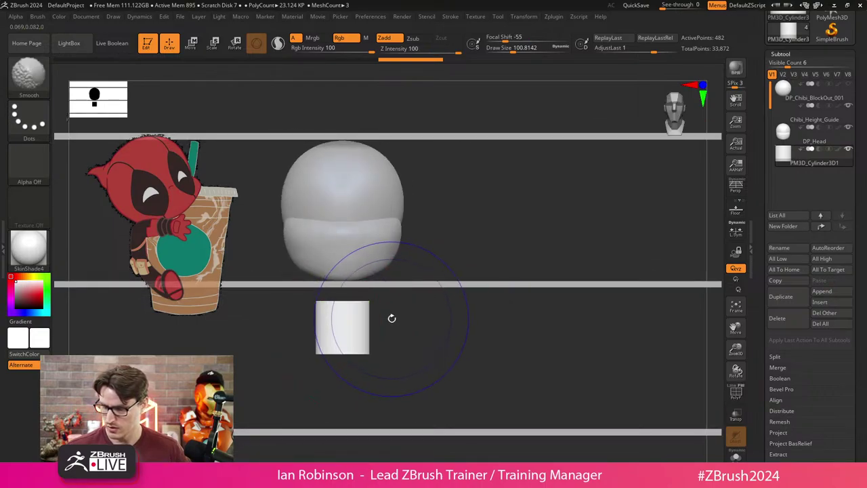
left_click_drag(393, 316, 417, 335, "alt")
left_click(737, 391)
left_click_drag(509, 332, 469, 328)
key("shift")
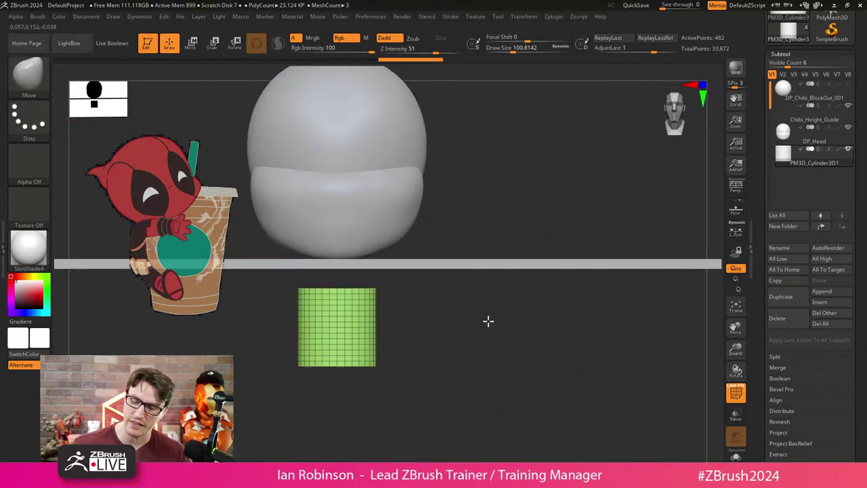
mouse_move(488, 321)
left_mouse_down("alt")
mouse_move(470, 304)
mouse_move(437, 296)
mouse_move(436, 326)
mouse_move(377, 319)
left_mouse_up("alt")
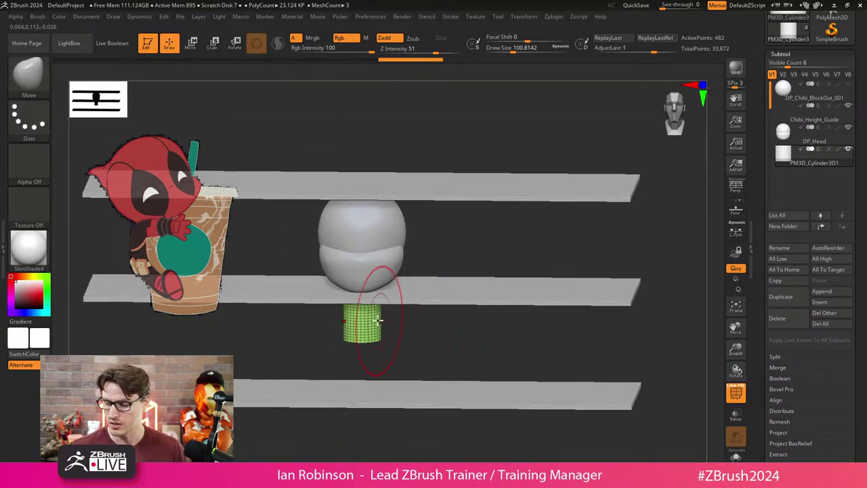
key("shift")
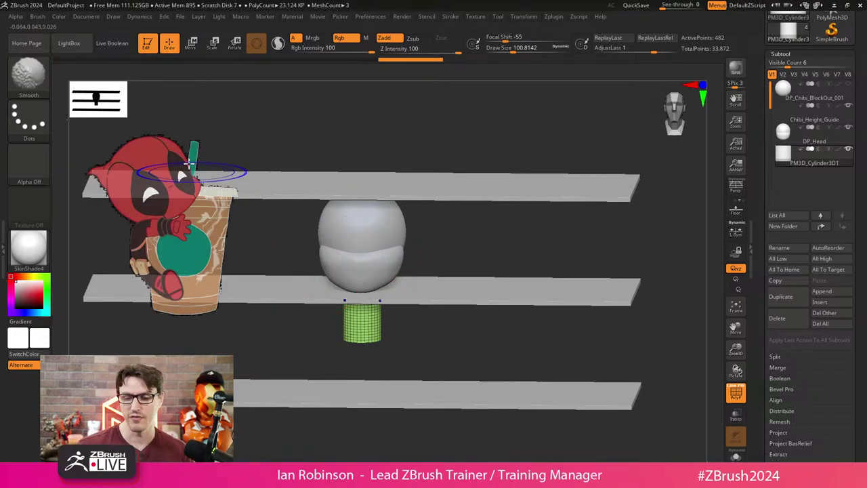
left_click(38, 16)
Expand Brush > Samples and switch off Spotlight Projection.
scroll(83, 247, "down", 3)
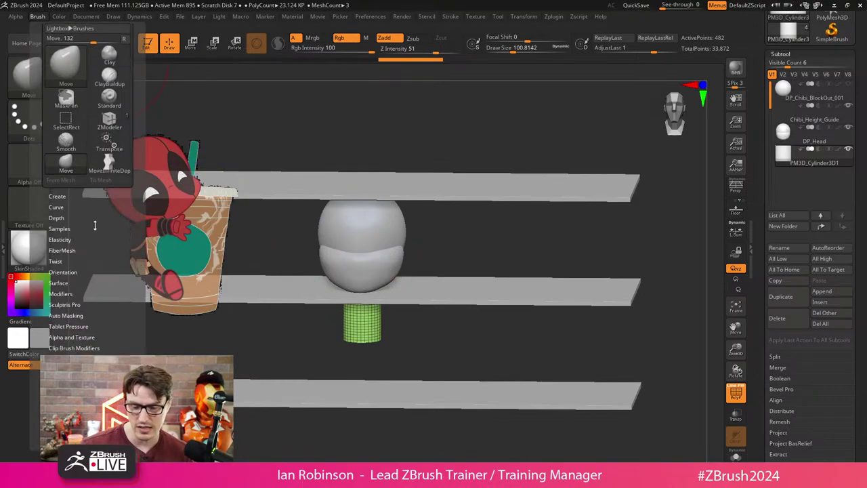
left_click(69, 221)
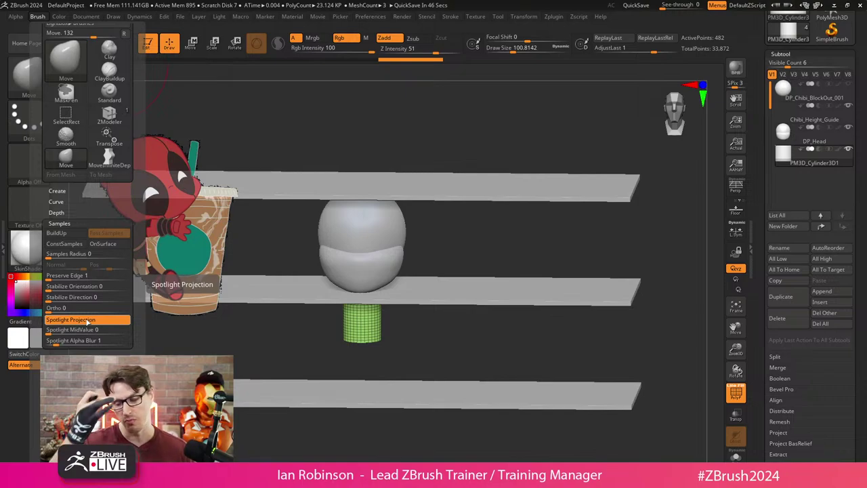
left_click(81, 323)
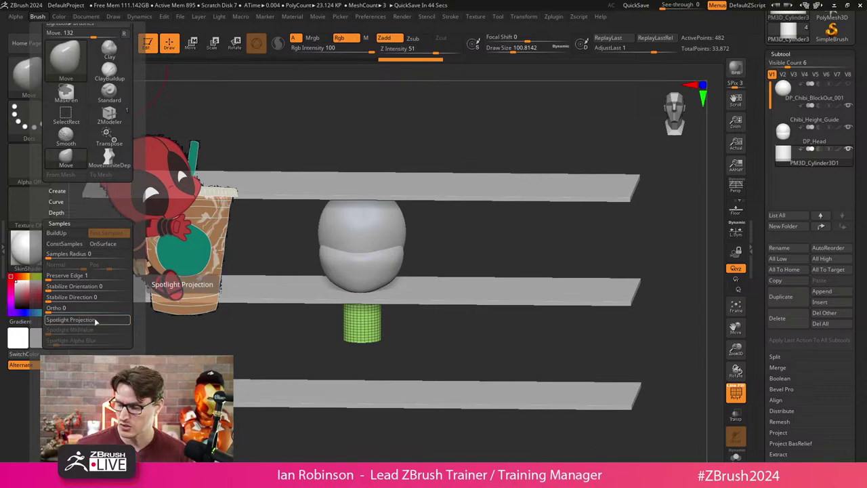
key("ctrl+z")
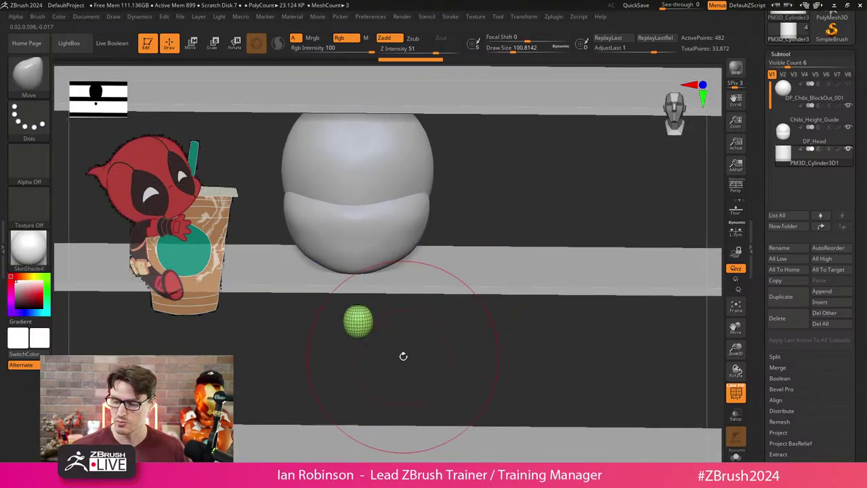
Isolate the green cylinder and round its top into a smooth egg shape.
left_click_drag(405, 350, 463, 322)
key("ctrl+shift+z")
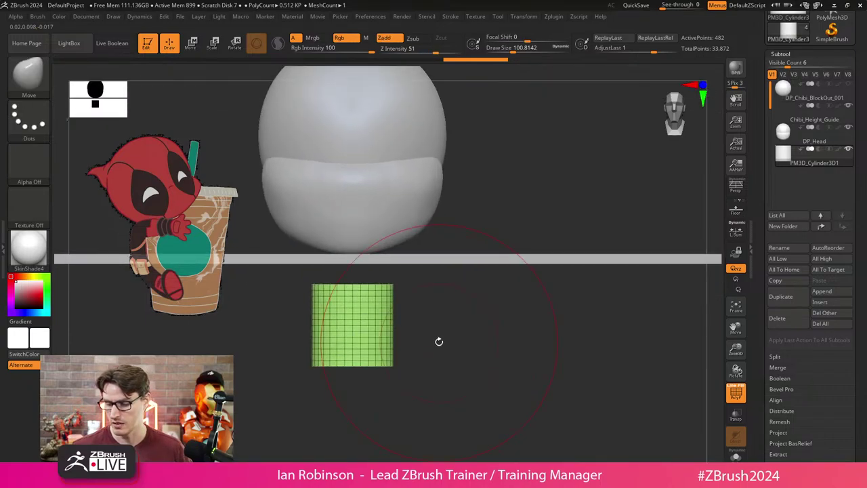
left_click(37, 16)
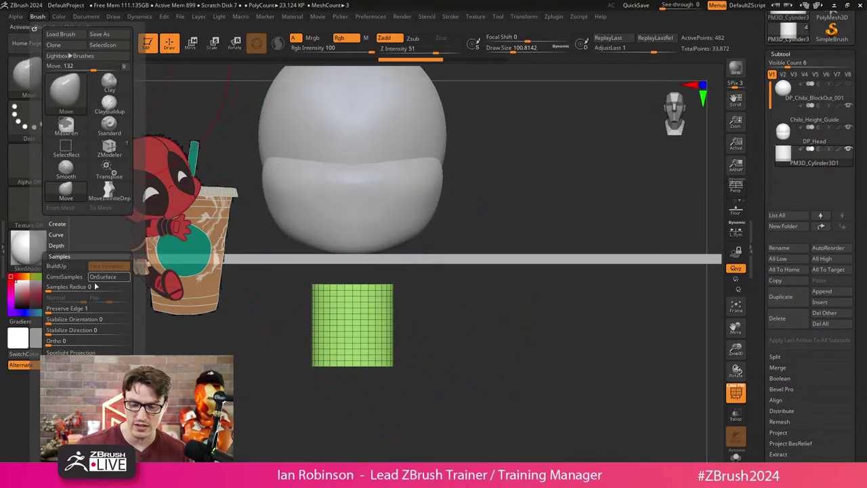
key("shift")
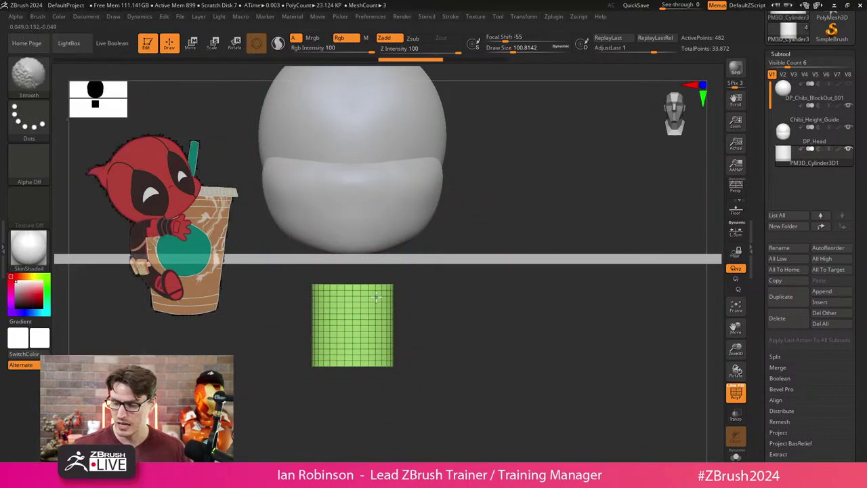
left_click(38, 16)
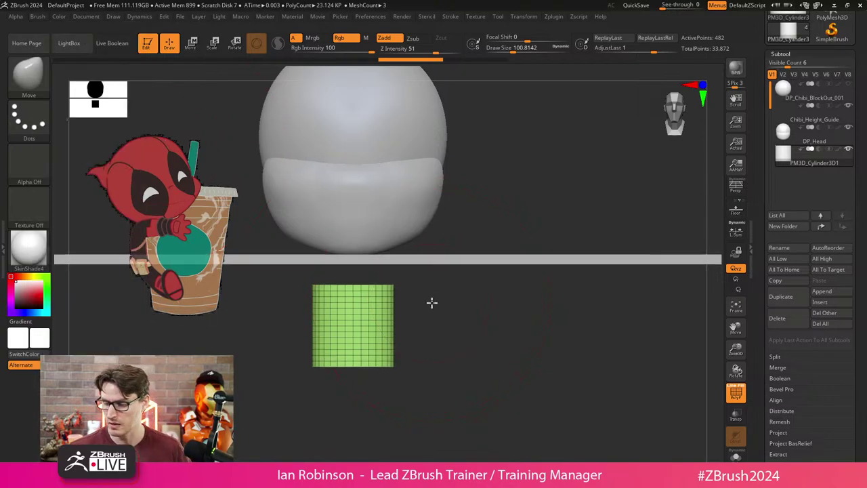
left_click_drag(432, 302, 400, 301, "shift")
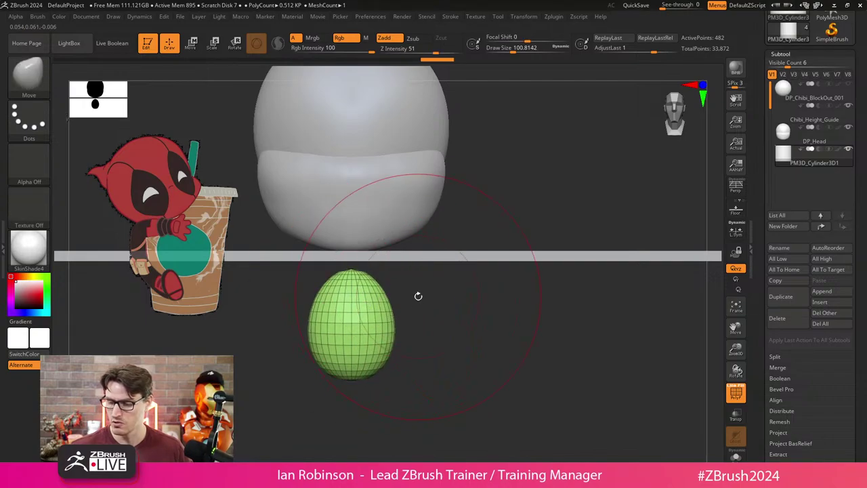
left_click_drag(342, 309, 370, 313, "shift")
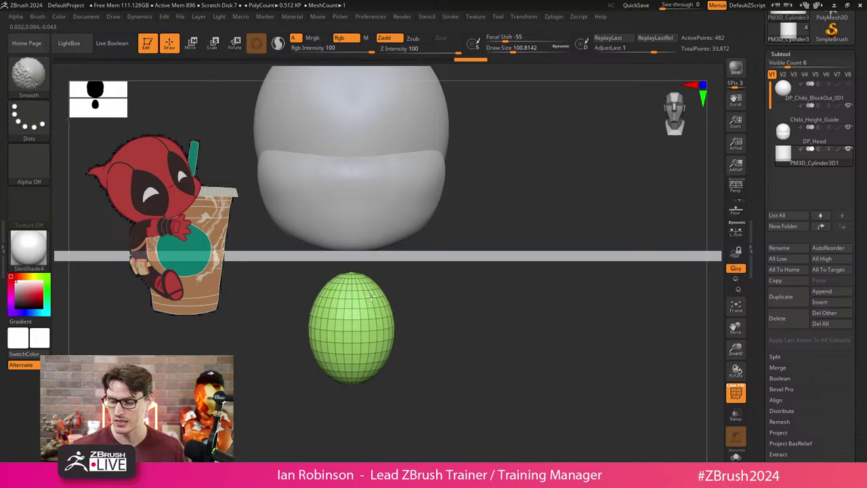
With MoveInfiniteDepth at a smaller size, narrow the egg's top and push its flanks inward.
mouse_move(447, 326)
left_mouse_down()
mouse_move(481, 316)
mouse_move(422, 296)
left_mouse_up()
key("b")
left_click(418, 290)
key("s")
left_click_drag(347, 270, 344, 258)
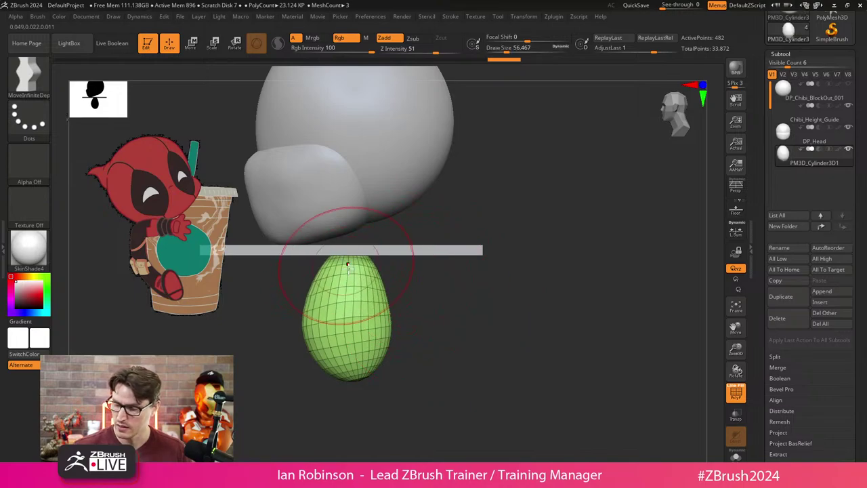
left_click_drag(310, 310, 339, 290)
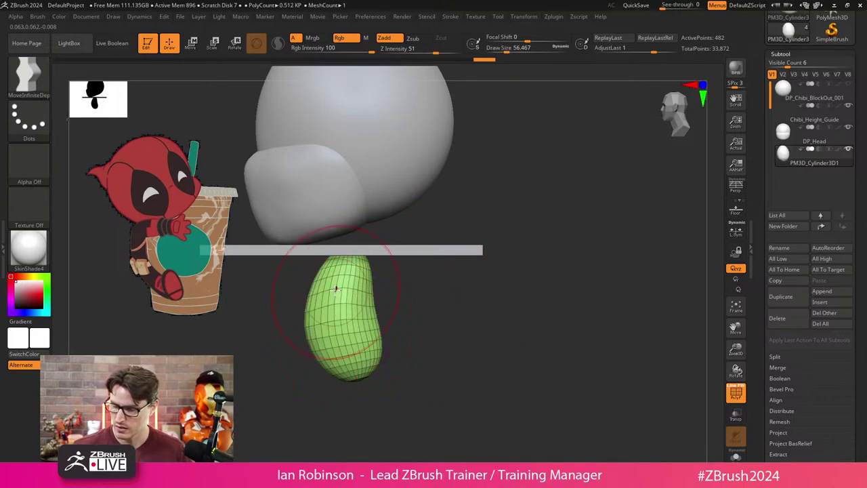
left_click_drag(377, 331, 370, 372)
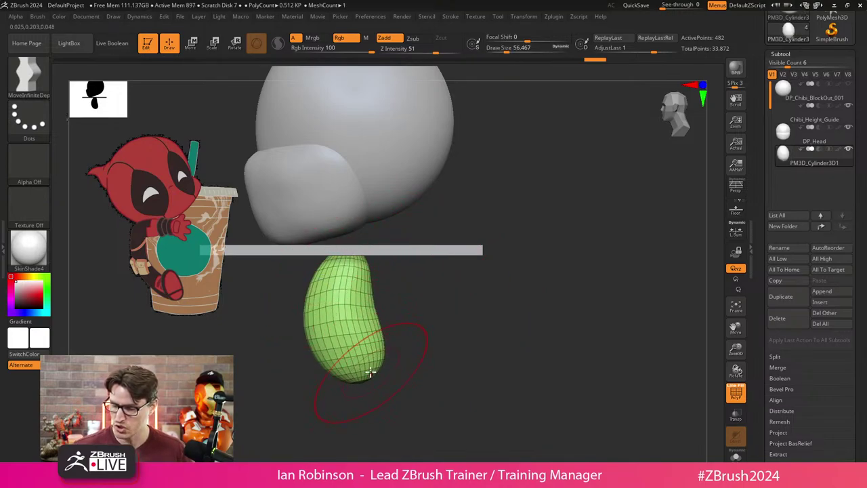
key("w")
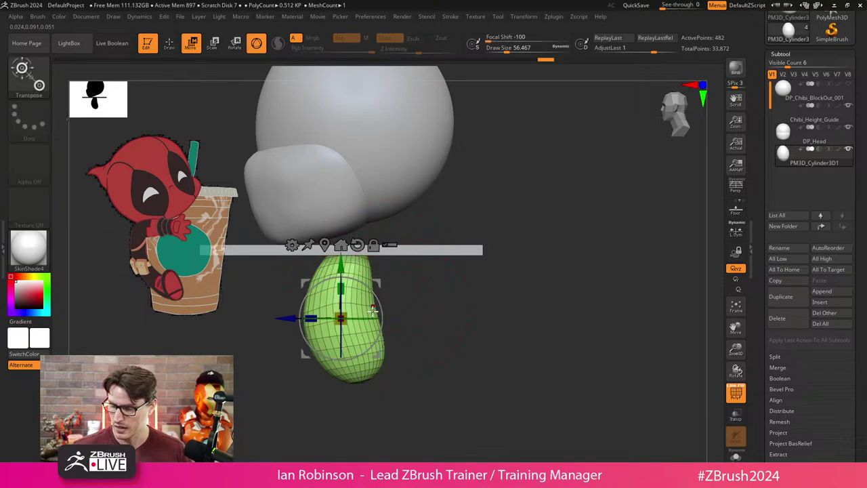
key("q")
left_click_drag(428, 300, 459, 305, "shift")
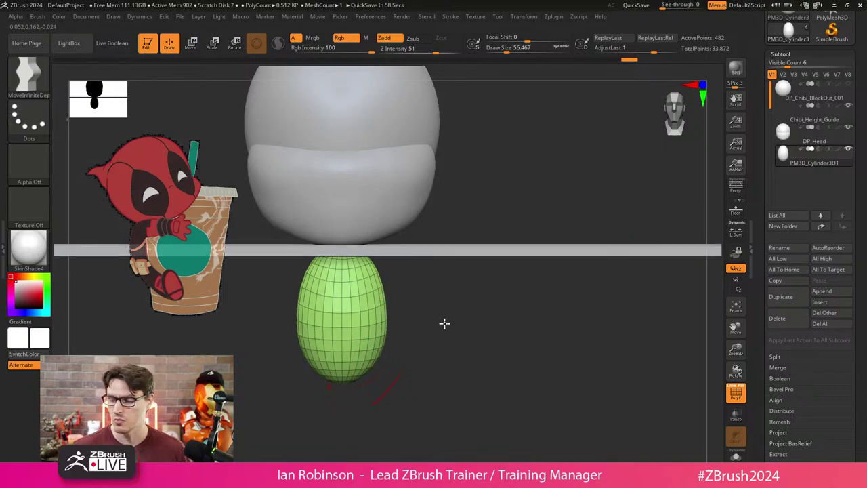
Smooth the torso surface and narrow its lower half.
left_click_drag(445, 323, 457, 305)
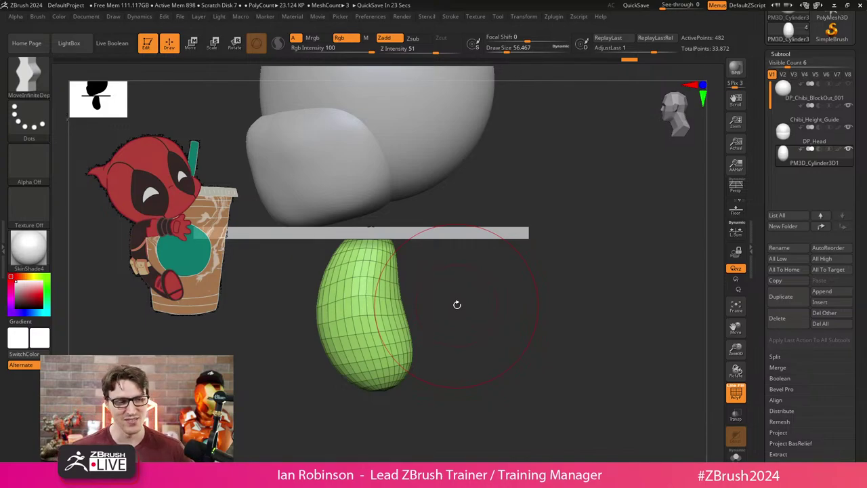
left_click_drag(457, 305, 436, 296)
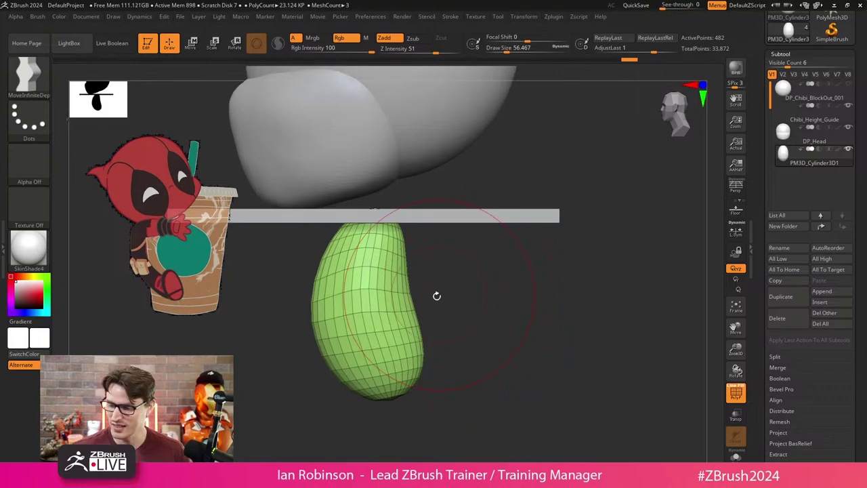
mouse_move(368, 287)
left_mouse_down("shift")
mouse_move(372, 257)
mouse_move(403, 260)
mouse_move(418, 282)
mouse_move(430, 263)
mouse_move(446, 299)
mouse_move(473, 304)
mouse_move(447, 321)
mouse_move(401, 285)
left_mouse_up("shift")
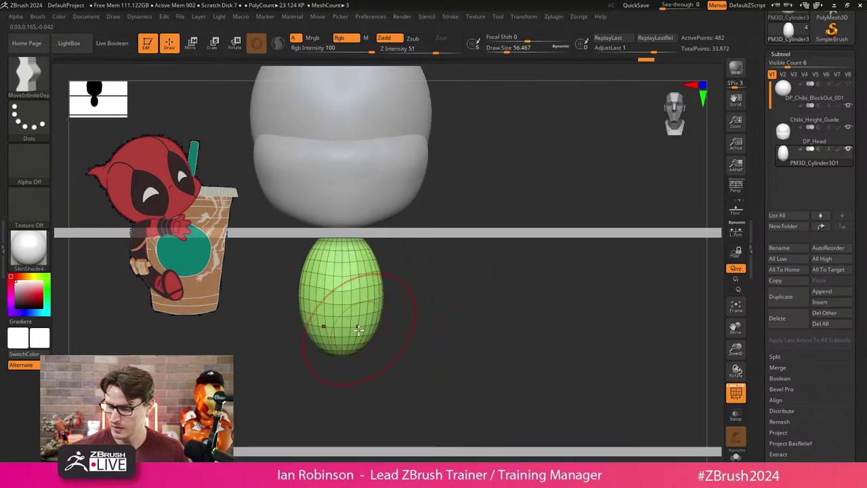
left_click_drag(346, 330, 344, 346)
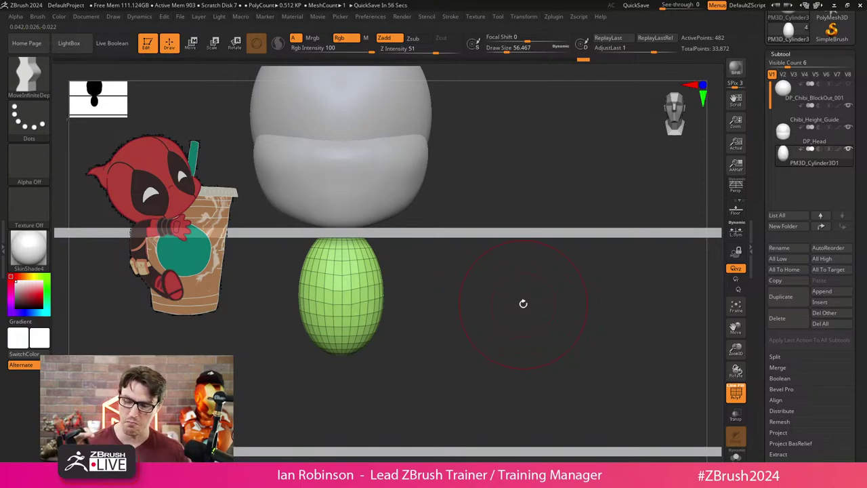
Widen the torso top with a smaller MoveInfiniteDepth brush, smooth it, and check from front view.
key("s")
mouse_move(414, 255)
left_mouse_down()
mouse_move(387, 255)
mouse_move(357, 217)
mouse_move(374, 240)
mouse_move(379, 290)
mouse_move(366, 349)
mouse_move(382, 320)
mouse_move(368, 349)
mouse_move(366, 254)
mouse_move(351, 271)
mouse_move(364, 270)
left_mouse_up()
key("shift")
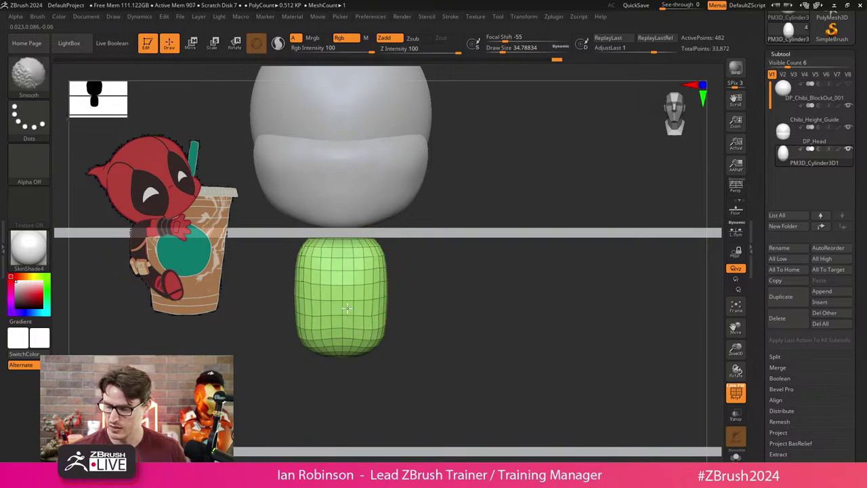
mouse_move(414, 302)
left_mouse_down()
mouse_move(453, 296)
mouse_move(383, 304)
left_mouse_up()
left_click_drag(461, 294, 368, 272)
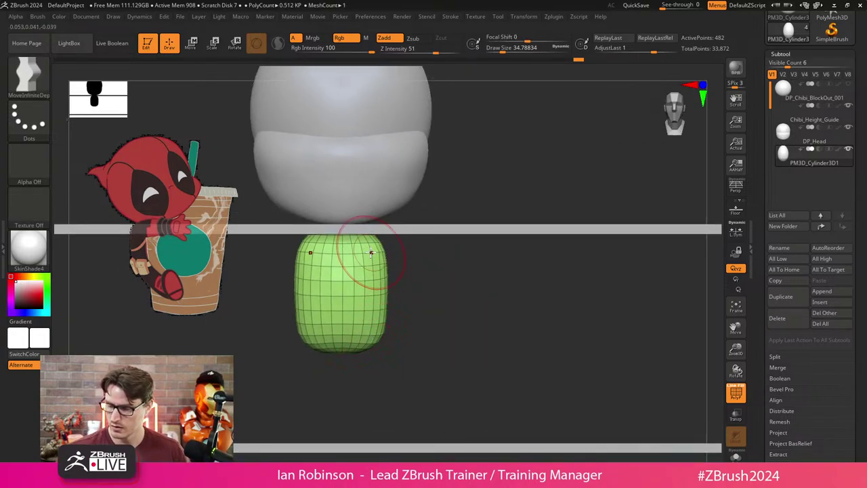
Duplicate the torso, move the copy below it, and split it into a separate subtool.
key("w")
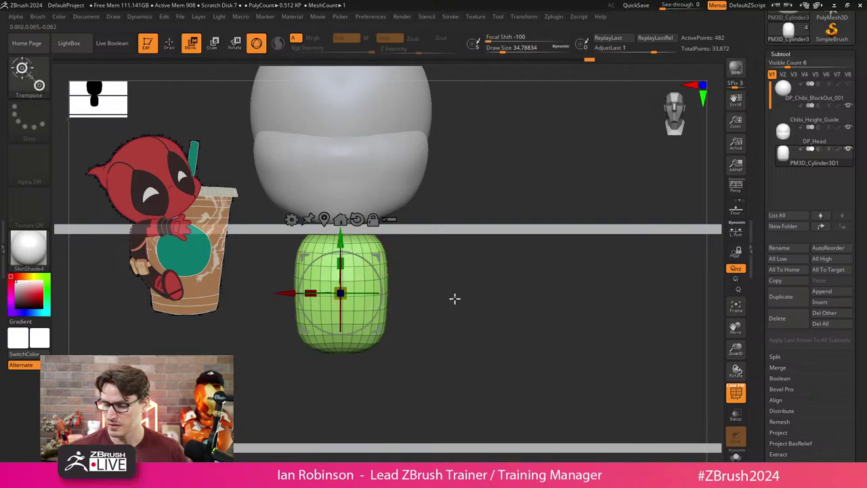
left_click_drag(342, 220, 342, 330, "ctrl")
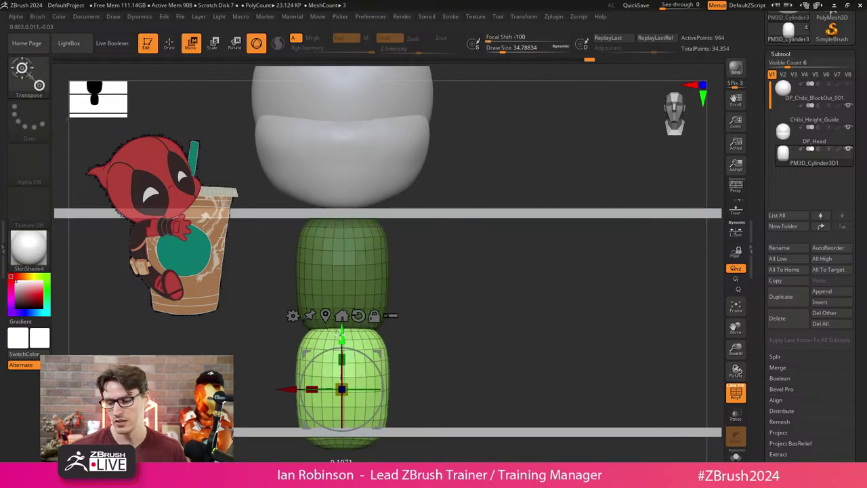
mouse_move(447, 304)
left_mouse_down("alt")
mouse_move(463, 284)
mouse_move(457, 301)
left_mouse_up("alt")
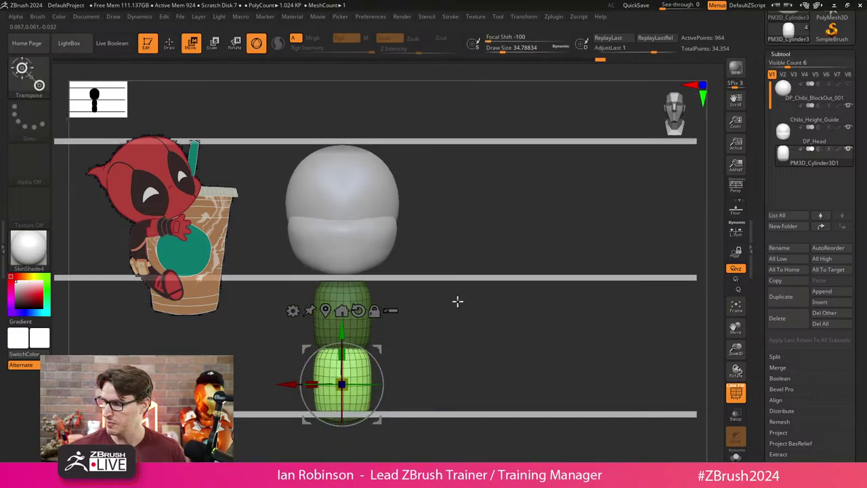
left_click(775, 356)
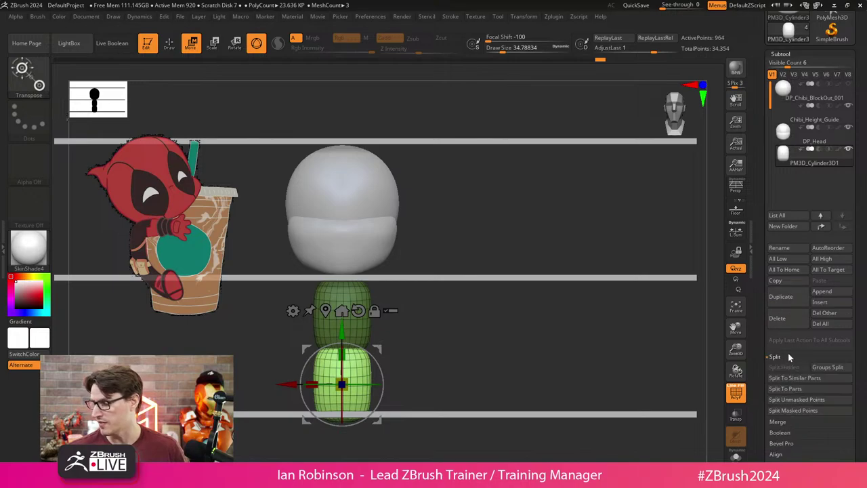
left_click(776, 389)
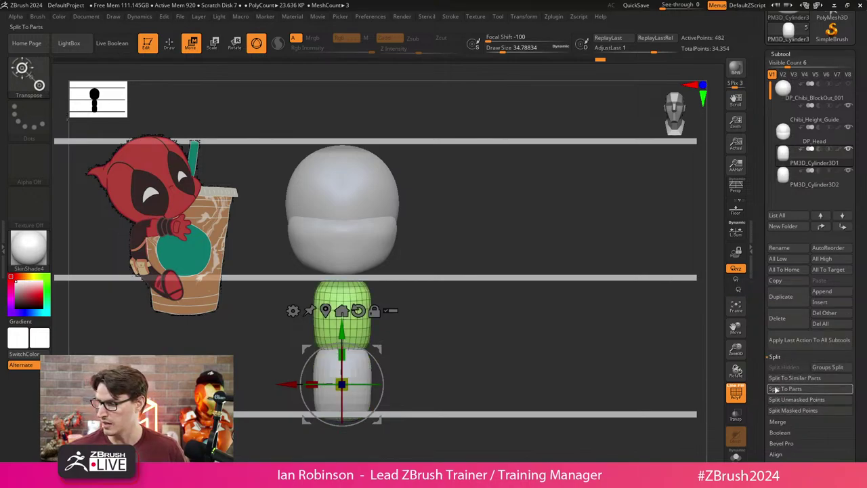
Rename the upper cylinder subtool 'Torso' and the lower one 'Legs'.
key("Down")
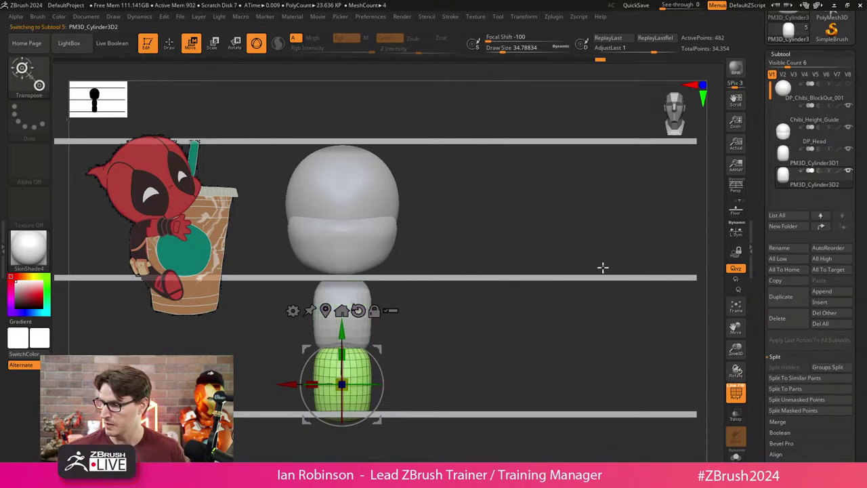
left_click(813, 162)
left_click(781, 248)
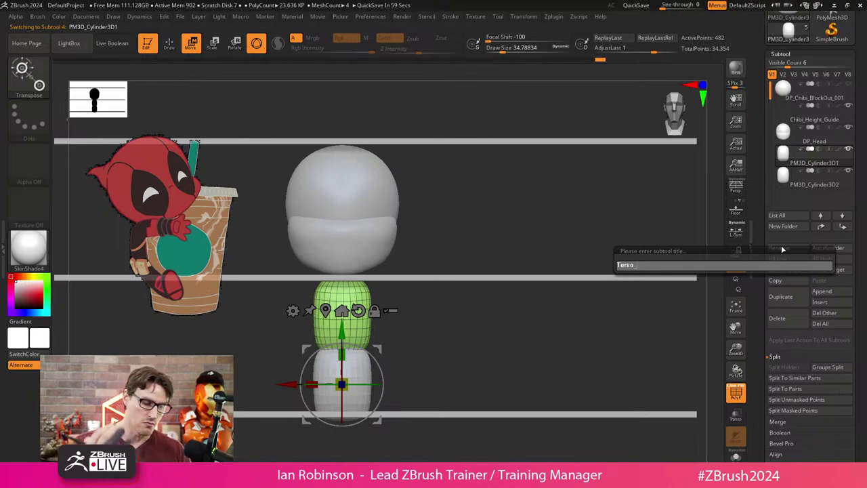
type("Torso")
key("Return")
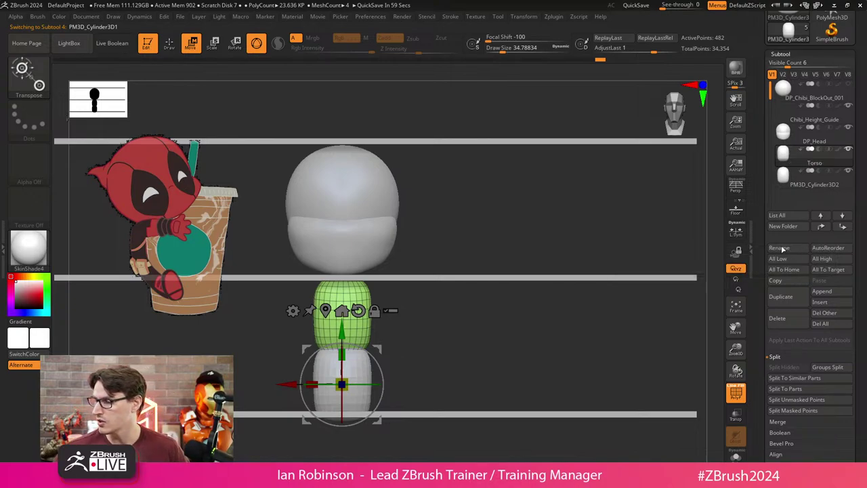
key("Down")
left_click(790, 248)
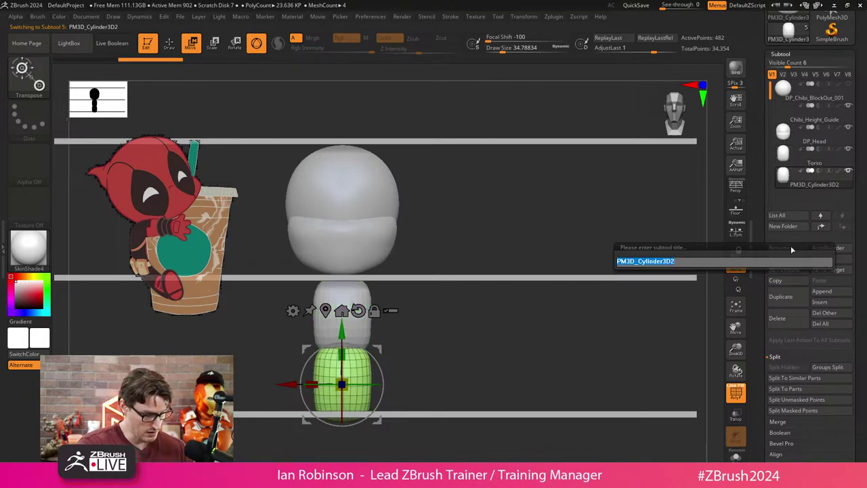
type("Legs")
key("Return")
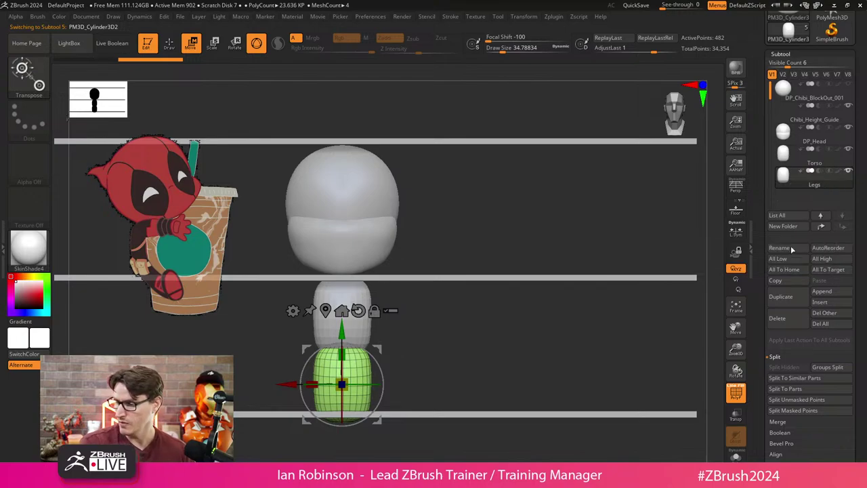
Scale the Legs cylinder down in width, height and depth into a small narrow egg.
mouse_move(480, 310)
right_mouse_down("ctrl")
mouse_move(488, 363)
mouse_move(488, 303)
right_mouse_up("ctrl")
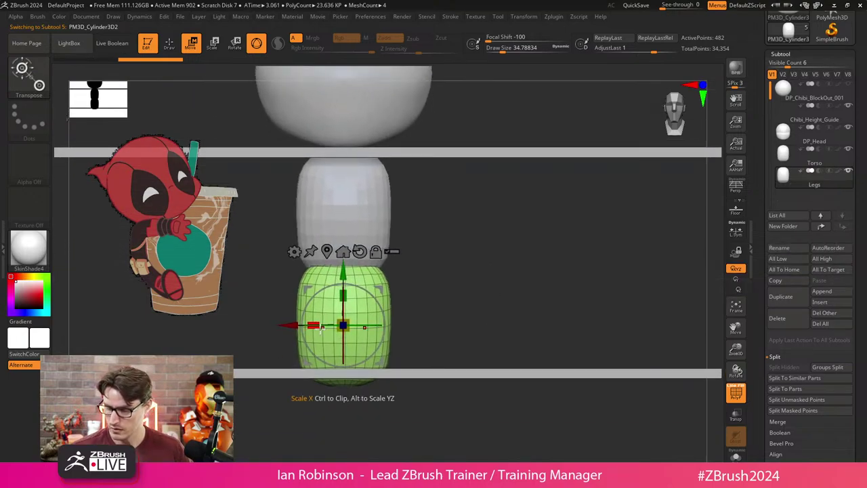
key("q")
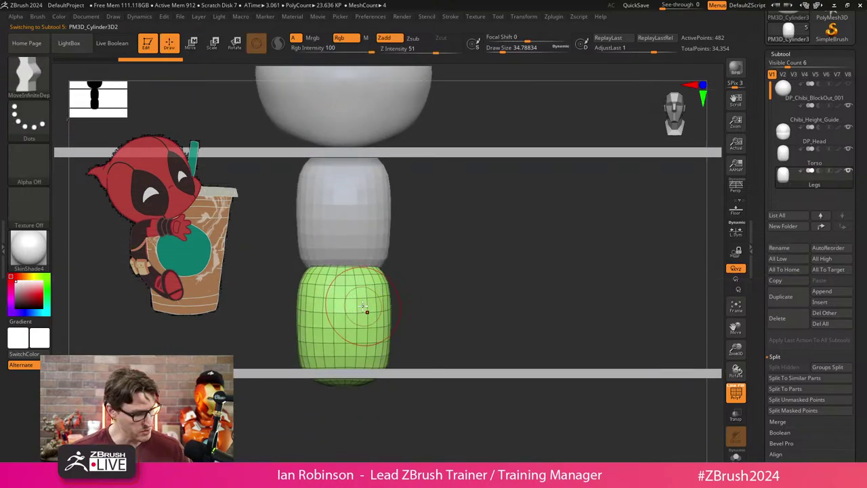
key("w")
left_click_drag(313, 326, 333, 325)
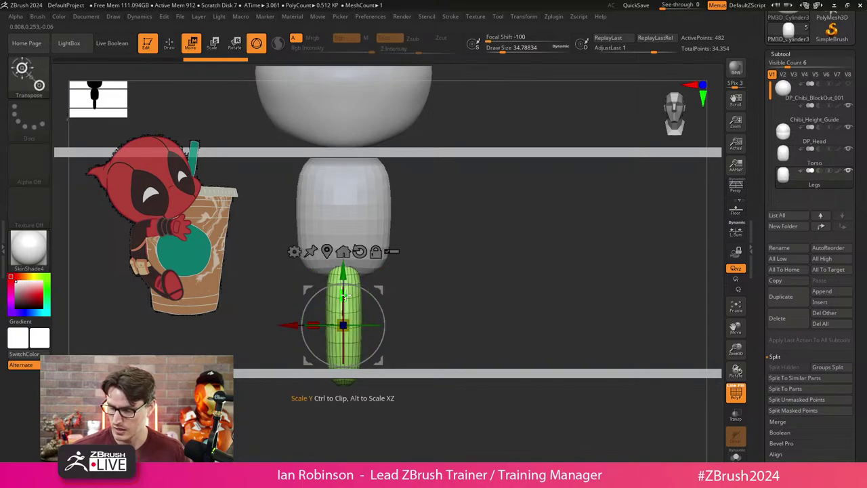
left_click_drag(344, 293, 318, 303)
mouse_move(459, 240)
left_mouse_down()
mouse_move(498, 236)
mouse_move(386, 294)
mouse_move(305, 303)
left_mouse_up()
key("q")
key("s")
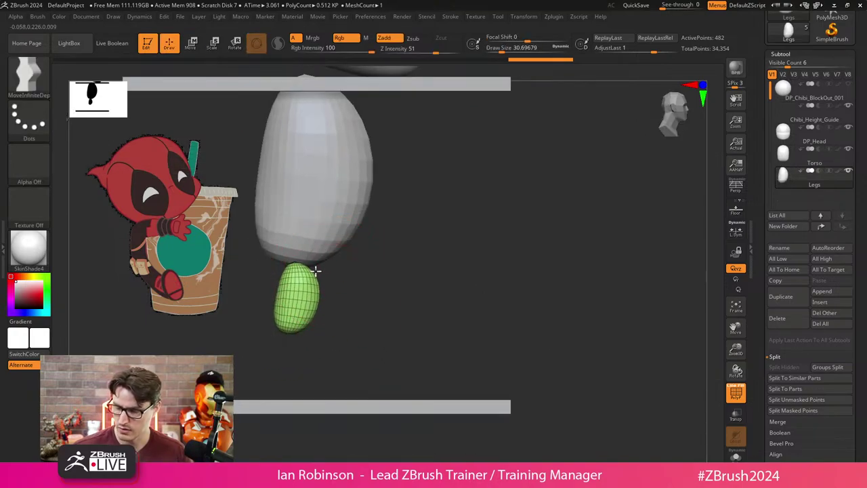
Sculpt the Legs egg with Move into a taller, plump bean-shaped leg and smooth it.
left_click_drag(308, 291, 302, 333)
mouse_move(311, 300)
left_mouse_down()
mouse_move(275, 260)
mouse_move(272, 324)
mouse_move(303, 314)
mouse_move(294, 324)
mouse_move(276, 300)
left_mouse_up()
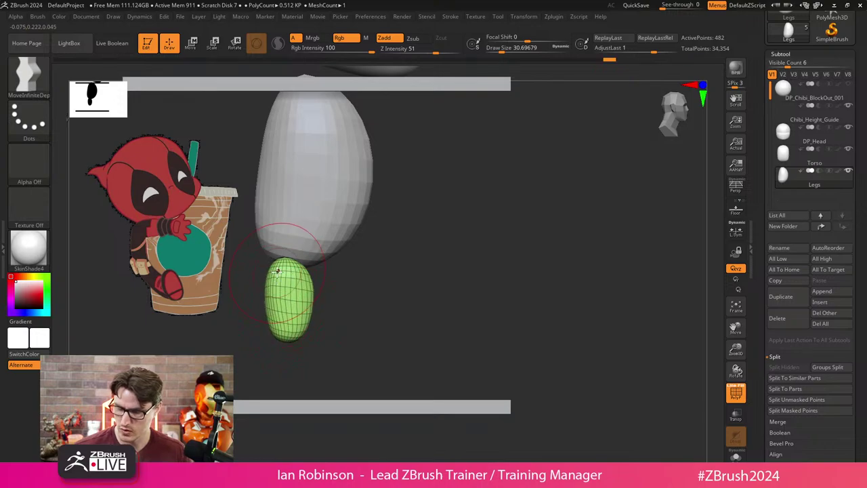
left_click_drag(301, 234, 329, 246, "shift")
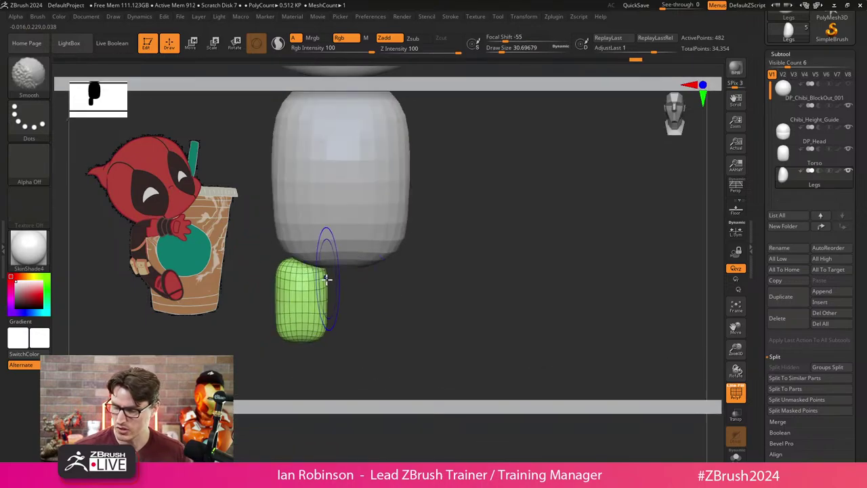
mouse_move(282, 265)
left_mouse_down()
mouse_move(303, 257)
mouse_move(281, 264)
mouse_move(293, 254)
mouse_move(285, 264)
mouse_move(289, 255)
mouse_move(321, 298)
left_mouse_up()
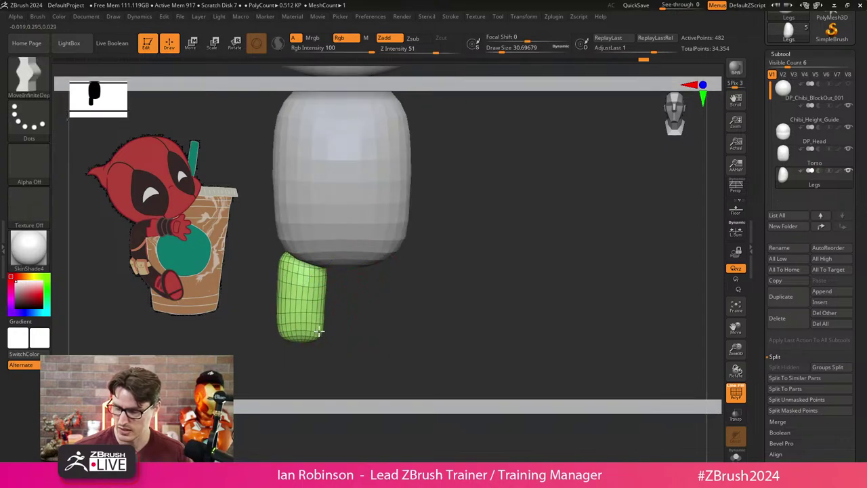
left_click_drag(278, 327, 284, 256)
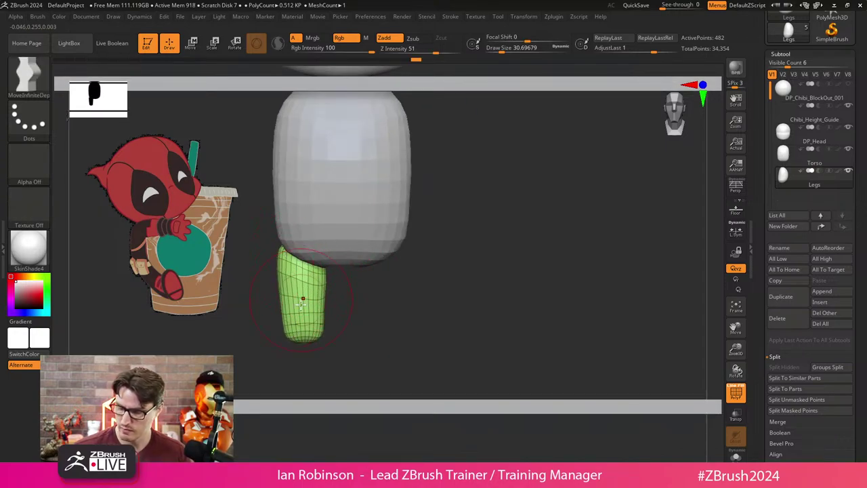
mouse_move(305, 278)
left_mouse_down("shift")
mouse_move(318, 298)
mouse_move(393, 302)
mouse_move(387, 255)
mouse_move(461, 242)
mouse_move(453, 274)
left_mouse_up("shift")
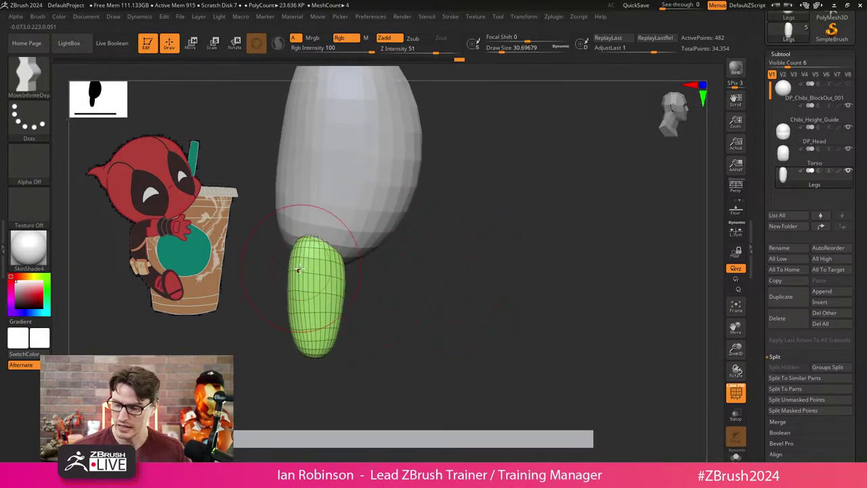
mouse_move(298, 269)
left_mouse_down()
mouse_move(329, 250)
mouse_move(342, 276)
mouse_move(333, 314)
mouse_move(288, 293)
mouse_move(296, 294)
mouse_move(304, 270)
left_mouse_up()
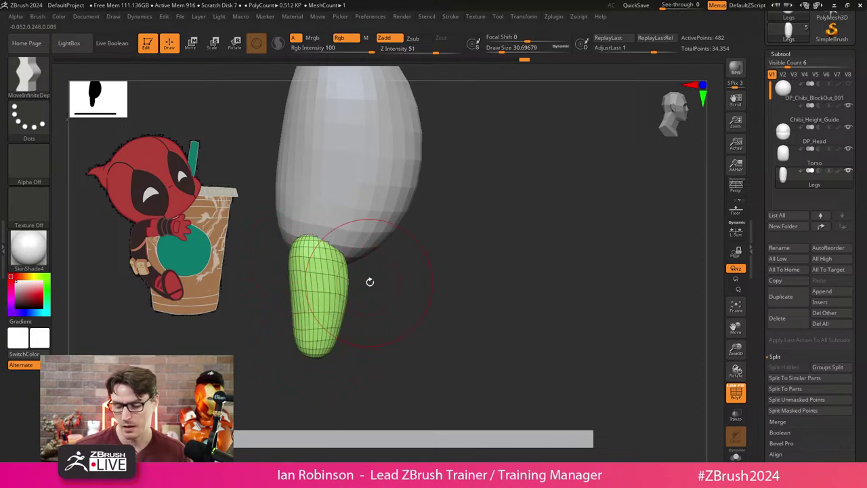
key("w")
left_click_drag(325, 304, 309, 251, "alt")
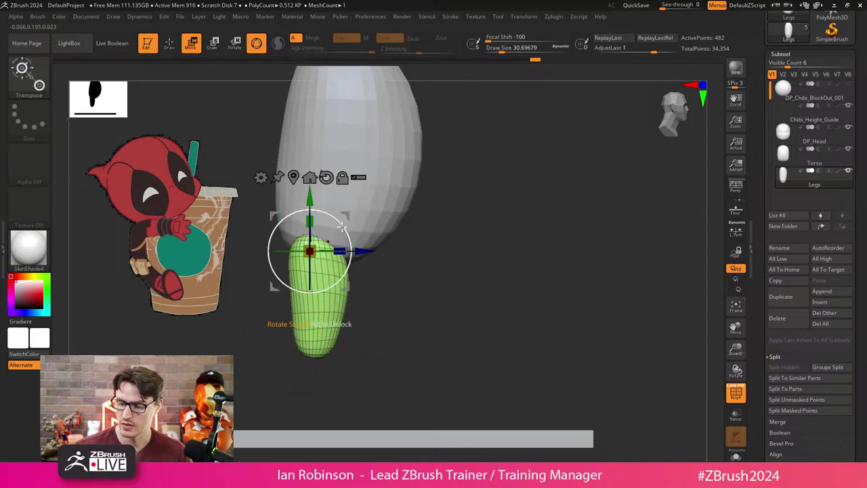
Tilt the leg, push out its right side, and bend it near the torso.
left_click_drag(342, 228, 343, 223)
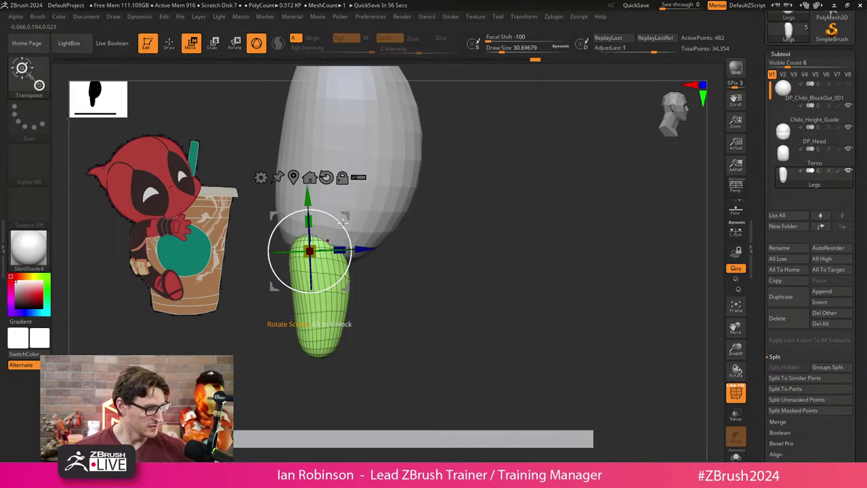
right_click_drag(344, 223, 437, 268, "ctrl")
left_click_drag(404, 272, 452, 259, "shift")
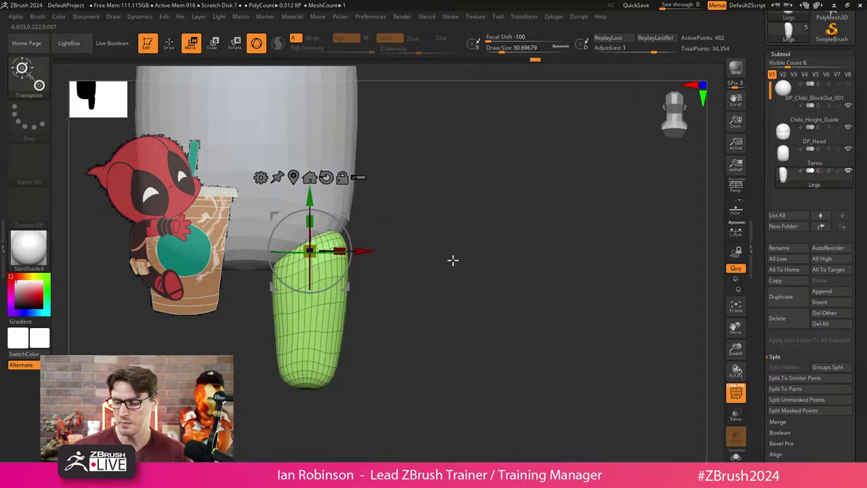
key("q")
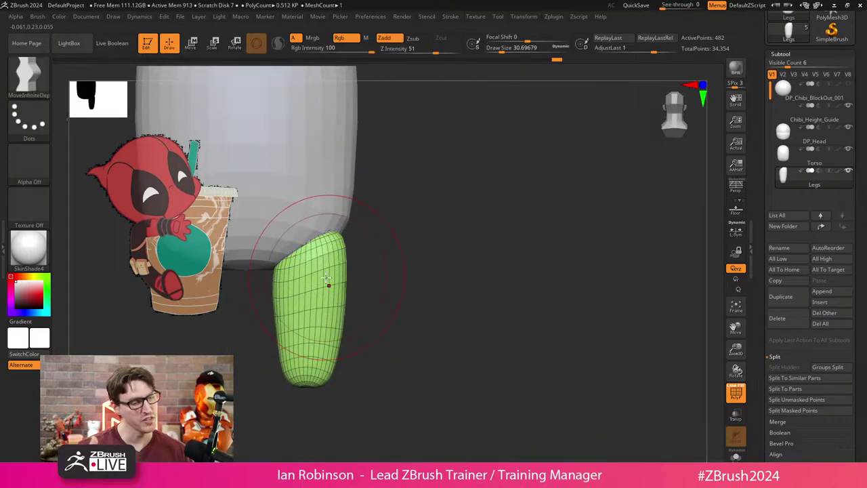
mouse_move(366, 275)
left_mouse_down()
mouse_move(416, 267)
mouse_move(393, 228)
left_mouse_up()
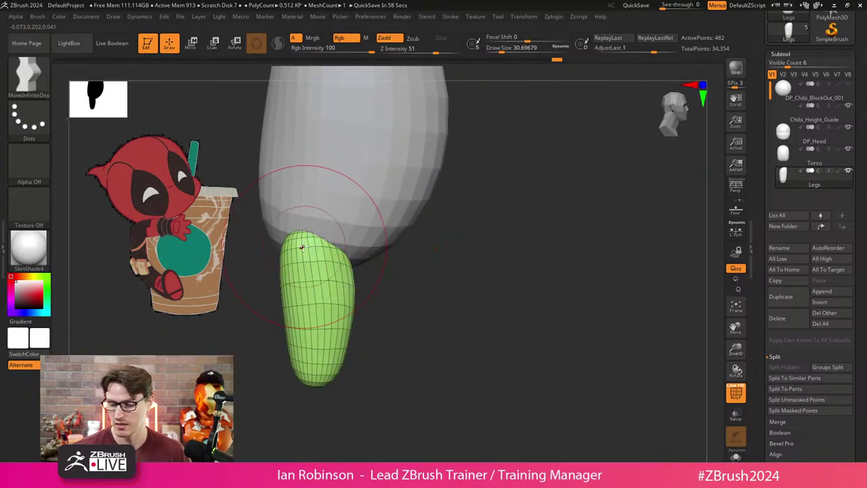
mouse_move(325, 271)
left_mouse_down()
mouse_move(358, 251)
mouse_move(348, 337)
left_mouse_up()
left_click_drag(432, 318, 451, 301)
mouse_move(326, 272)
left_mouse_down()
mouse_move(316, 251)
mouse_move(310, 261)
left_mouse_up()
mouse_move(420, 298)
left_mouse_down()
mouse_move(455, 312)
mouse_move(482, 336)
left_mouse_up()
Reposition the leg with the gizmo, lowering it vertically beneath the torso.
key("w")
mouse_move(418, 285)
left_mouse_down()
mouse_move(488, 287)
mouse_move(479, 294)
mouse_move(484, 279)
left_mouse_up()
key("q")
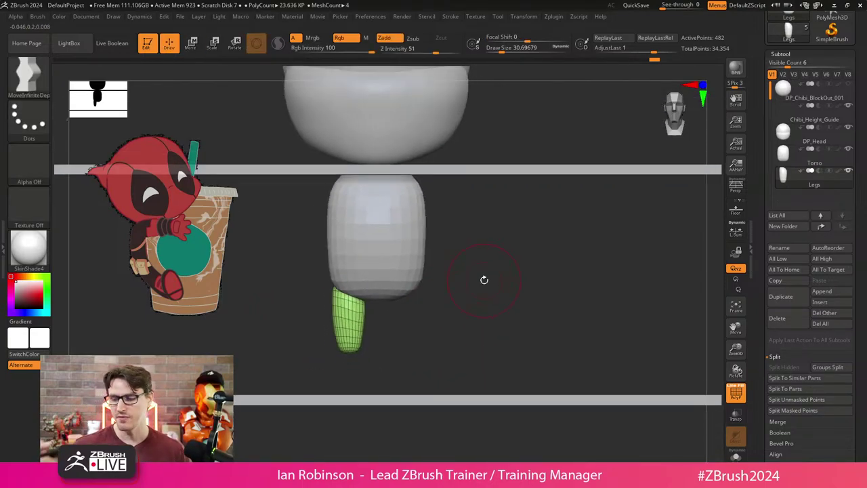
key("w")
left_click_drag(386, 342, 485, 219)
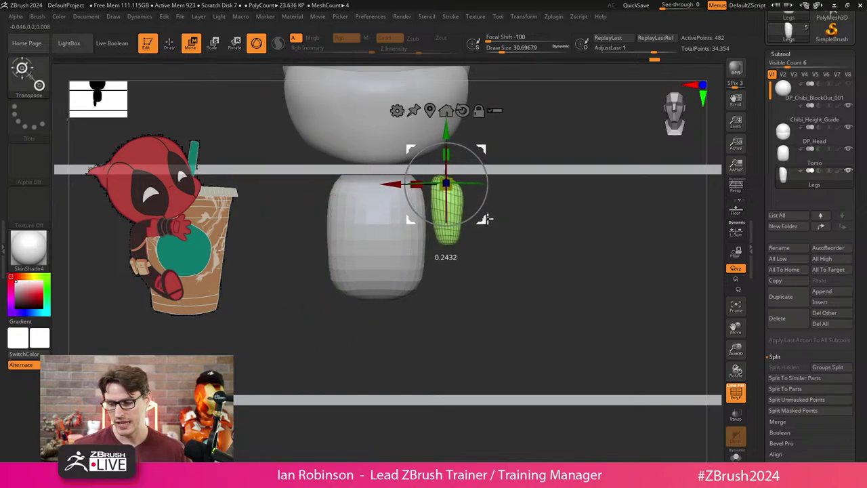
key("ctrl+z")
left_click_drag(349, 245, 350, 238)
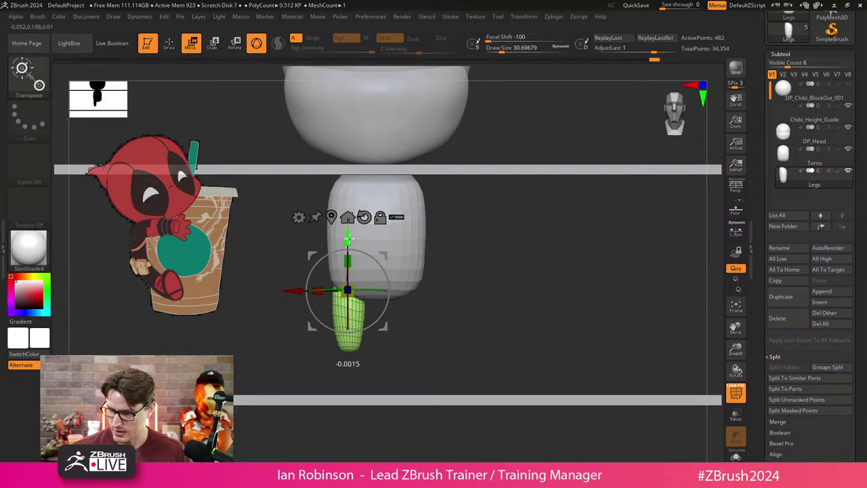
left_click_drag(441, 255, 506, 253)
left_click_drag(345, 237, 348, 288)
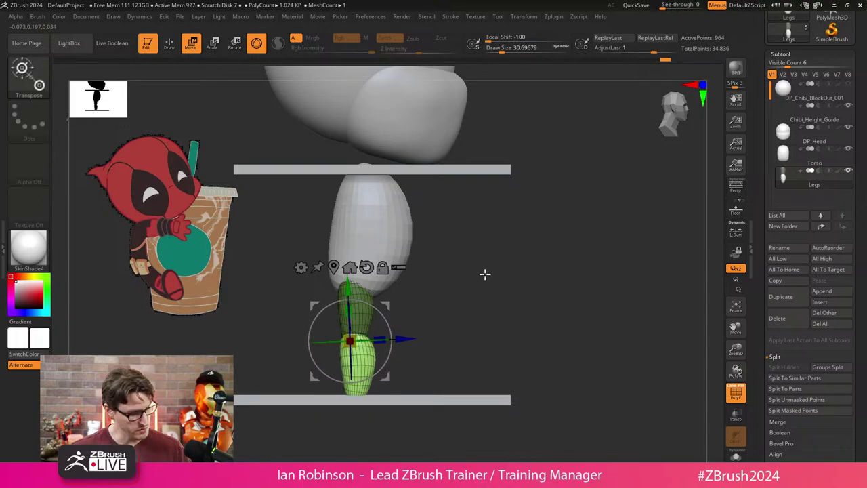
Round the lower leg polygroup's tip by smoothing and pull it to the right.
key("q")
right_click_drag(416, 275, 418, 306, "ctrl")
left_click(417, 334, "ctrl+shift")
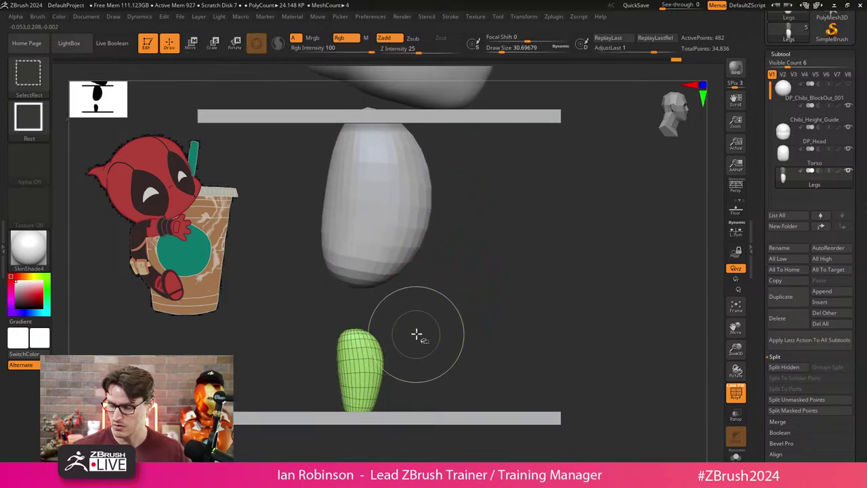
left_click(426, 333, "ctrl+shift")
key("w")
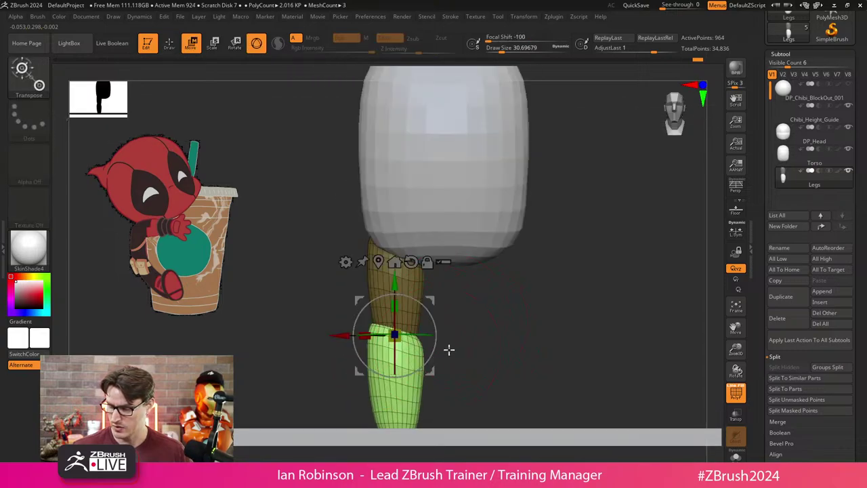
key("q")
left_click_drag(467, 325, 348, 334)
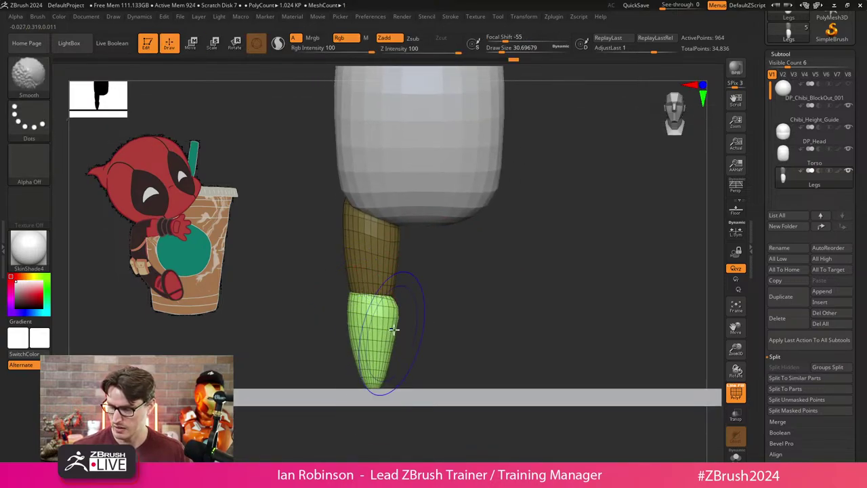
left_click_drag(393, 327, 369, 366, "shift")
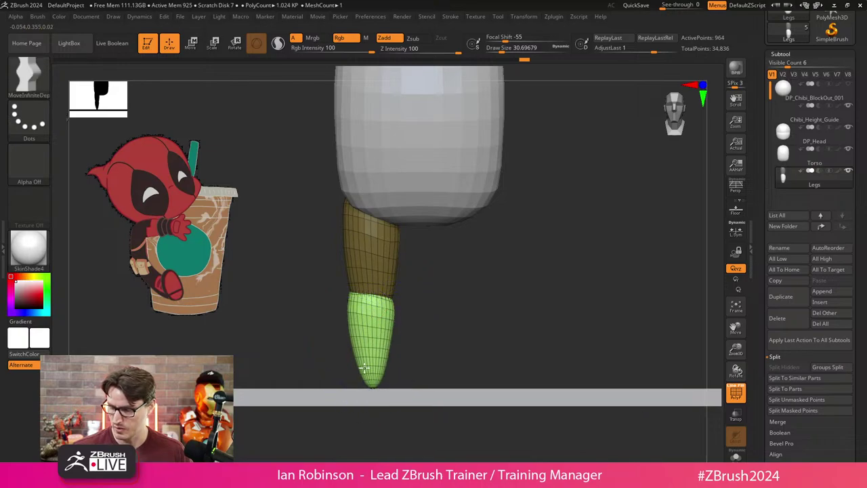
left_click_drag(368, 362, 391, 354)
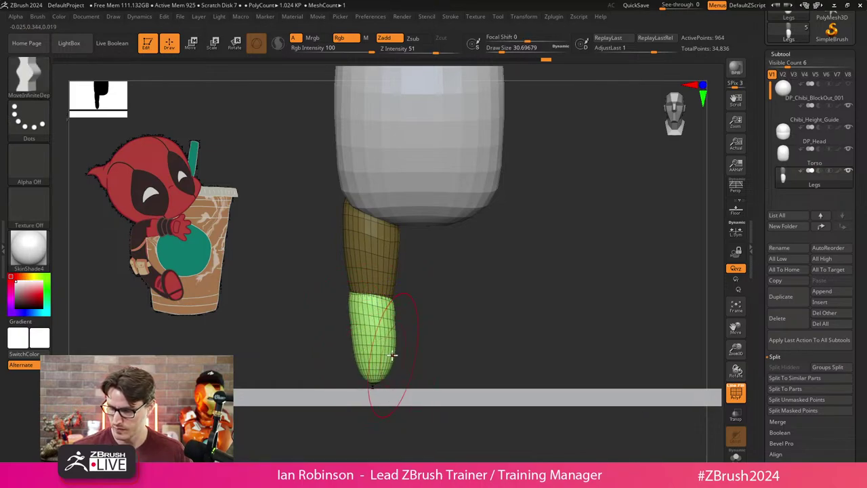
key("s")
mouse_move(434, 312)
left_mouse_down()
mouse_move(401, 320)
mouse_move(484, 291)
mouse_move(465, 280)
left_mouse_up()
Select the upper and then lower leg parts, and open LightBox with the comma key.
scroll(450, 298, "up", 2)
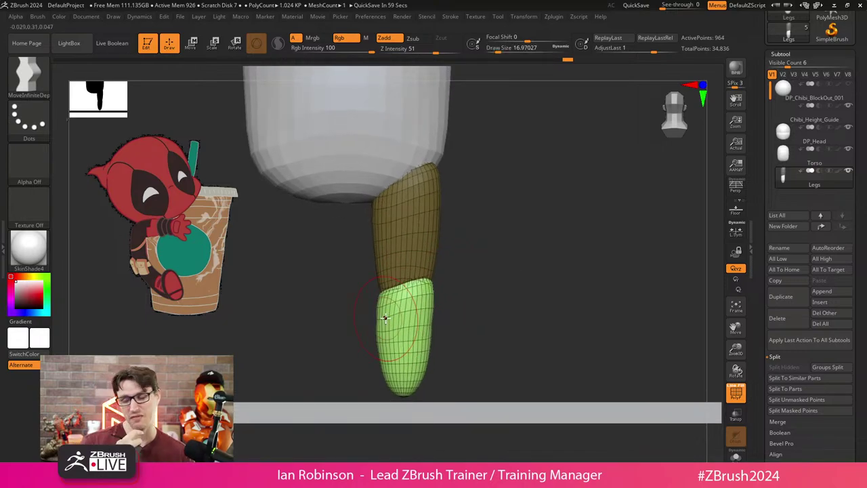
left_click(423, 268, "alt")
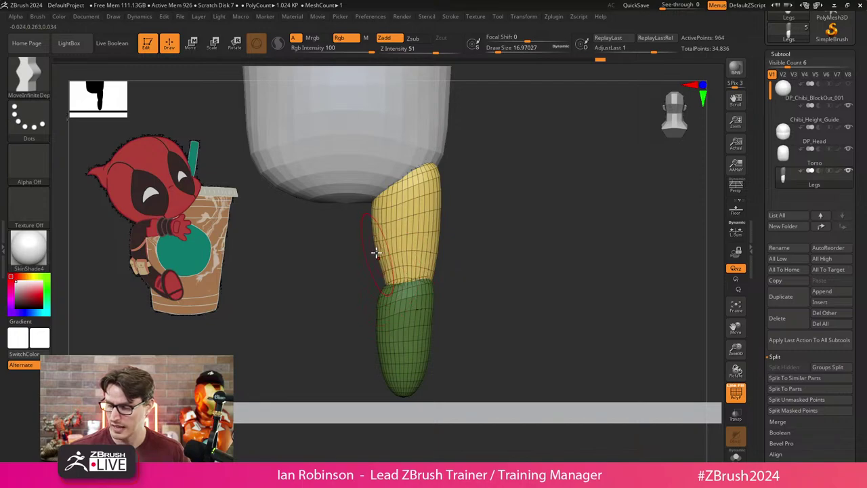
left_click(457, 274, "alt")
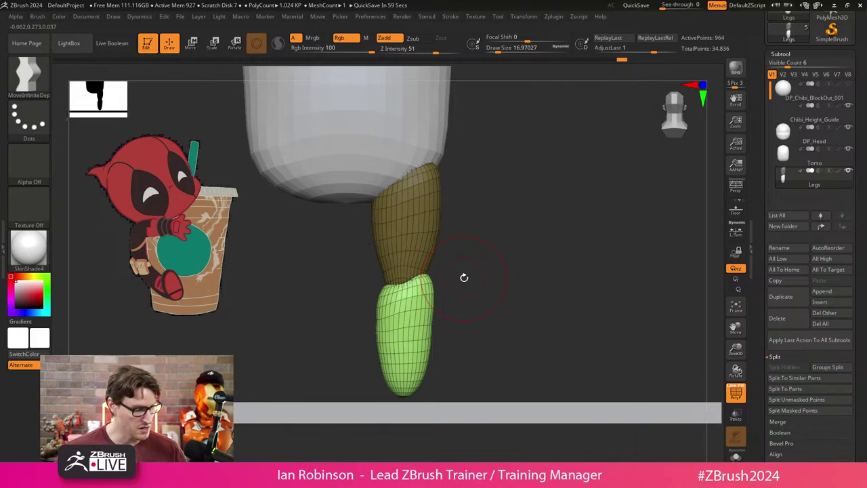
key("comma")
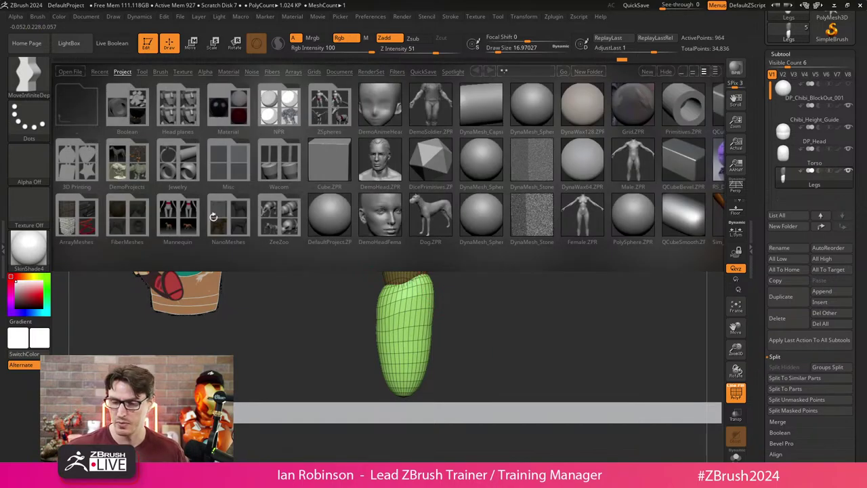
Load the anatomy reference model from LightBox's Tool tab and inspect its hips and legs.
left_click(142, 71)
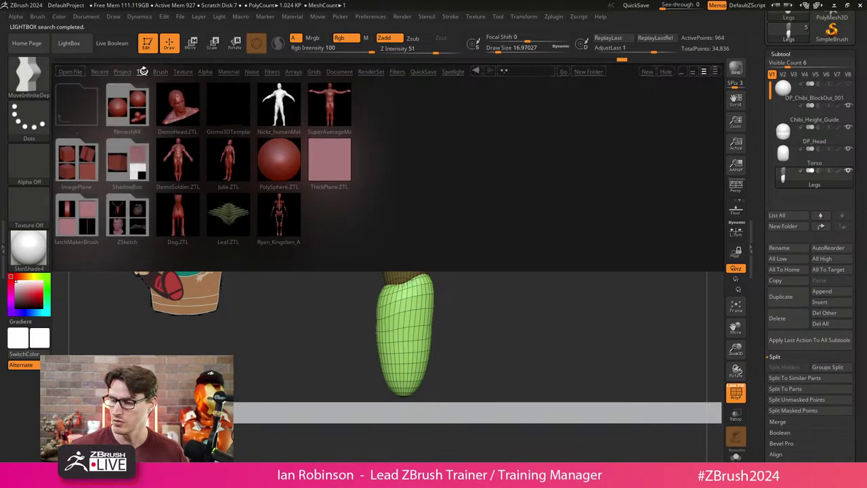
double_click(282, 217)
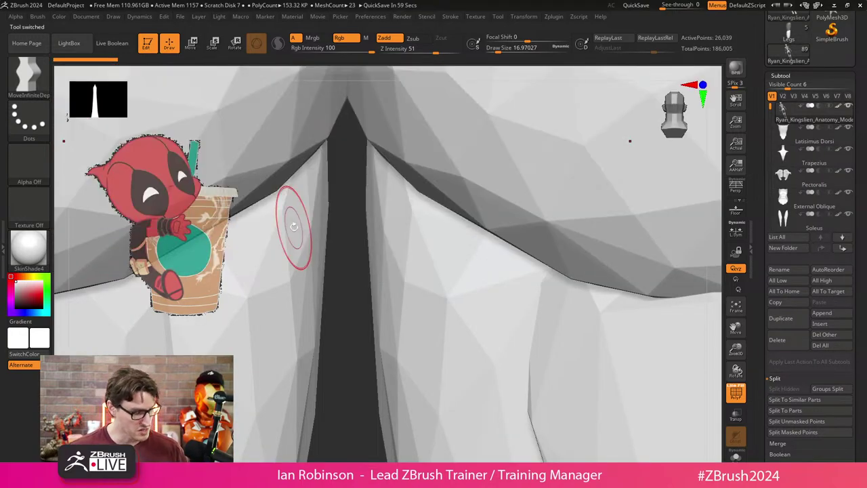
key("f")
left_click_drag(520, 299, 509, 244)
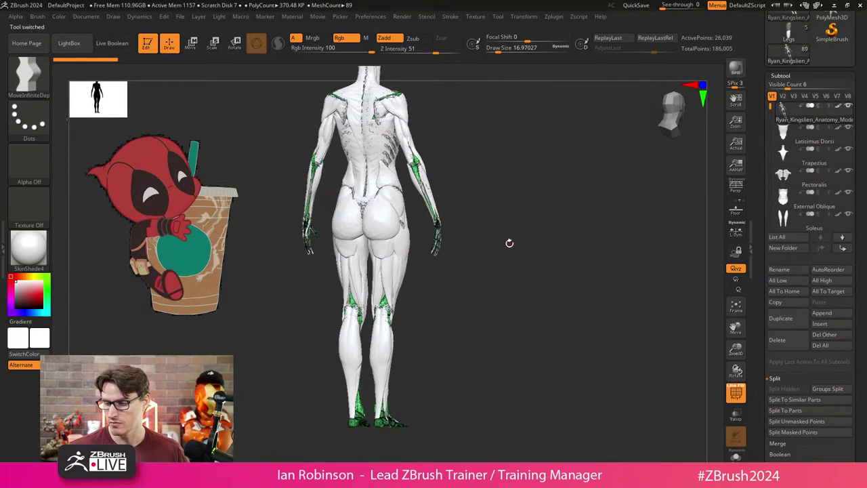
mouse_move(522, 210)
left_mouse_down("alt")
mouse_move(520, 265)
mouse_move(494, 209)
mouse_move(527, 238)
mouse_move(519, 274)
mouse_move(467, 271)
mouse_move(542, 267)
left_mouse_up("alt")
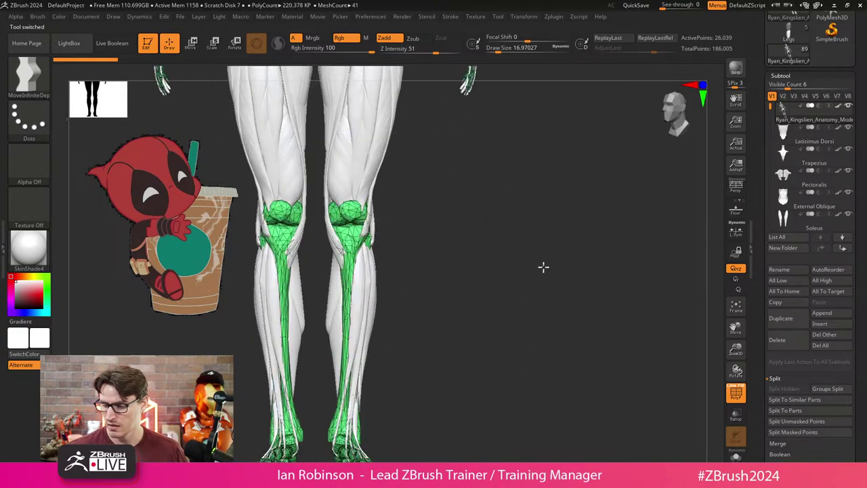
key("shift+f")
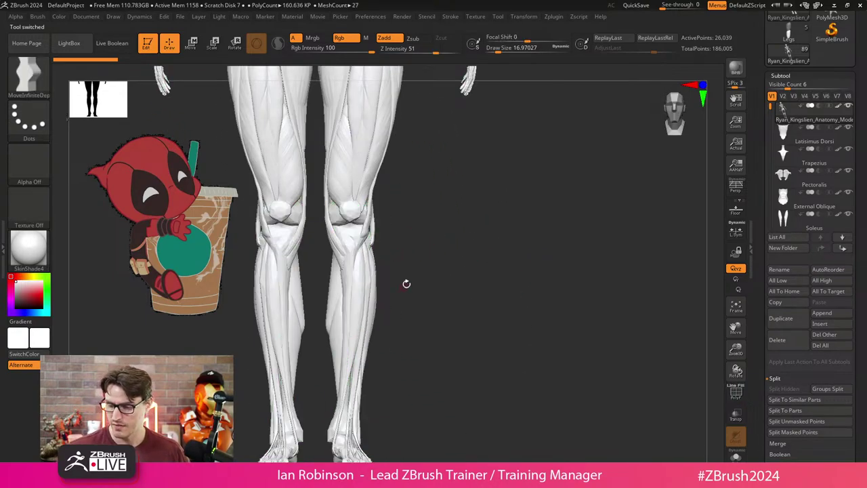
mouse_move(407, 284)
left_mouse_down()
mouse_move(438, 246)
mouse_move(451, 262)
mouse_move(430, 262)
mouse_move(447, 238)
mouse_move(351, 152)
left_mouse_up()
Try a cut line between the anatomy model's legs, then undo it.
key("ctrl+shift")
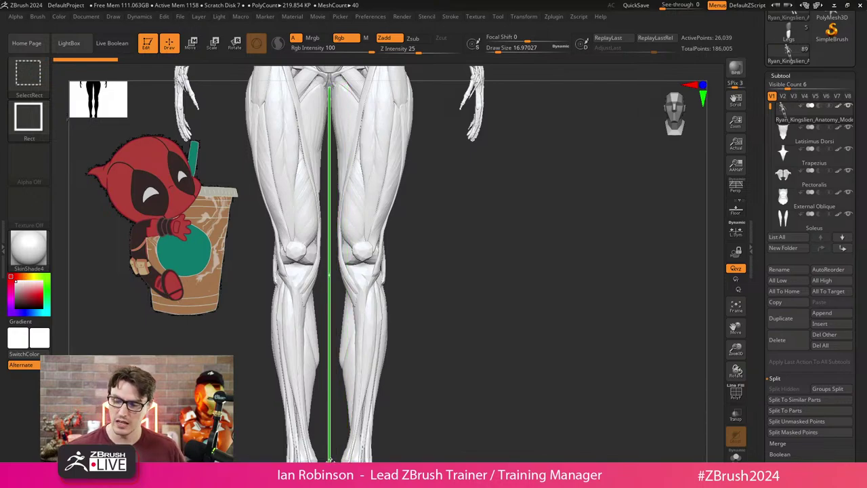
left_click_drag(330, 460, 843, 306, "ctrl+shift")
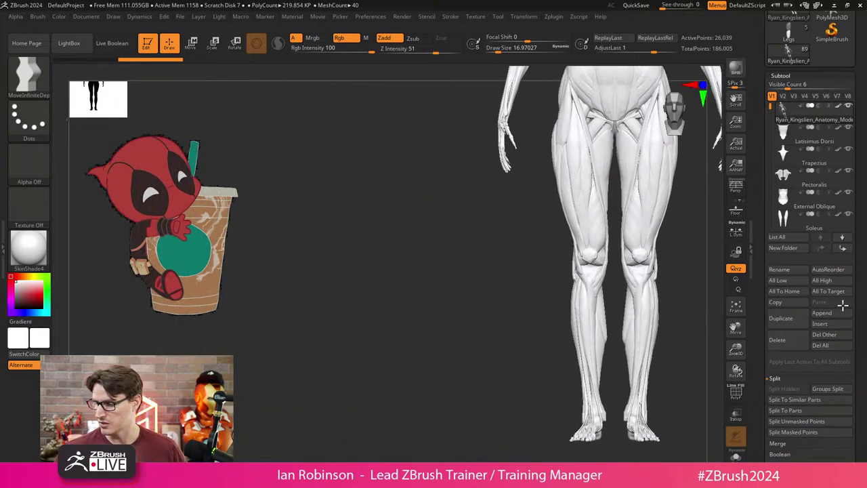
key("ctrl+z")
key("shift")
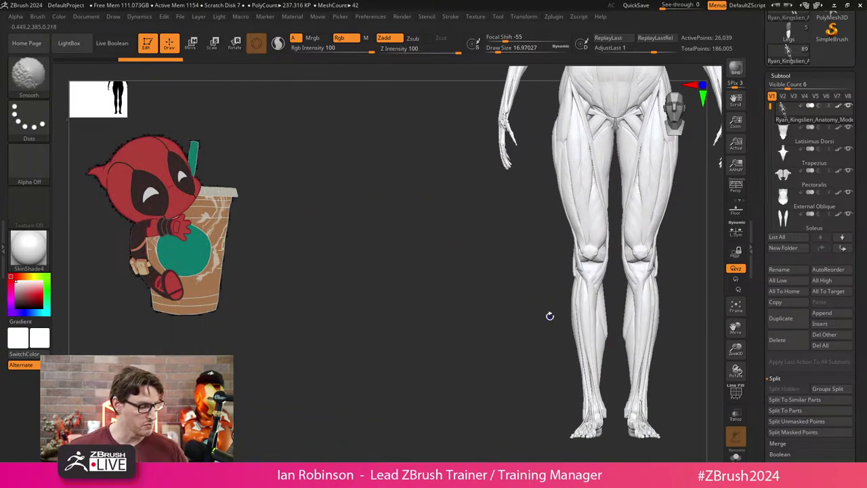
Place the chibi block-out beside the anatomy legs and zoom in on its torso and leg.
key("ctrl+z")
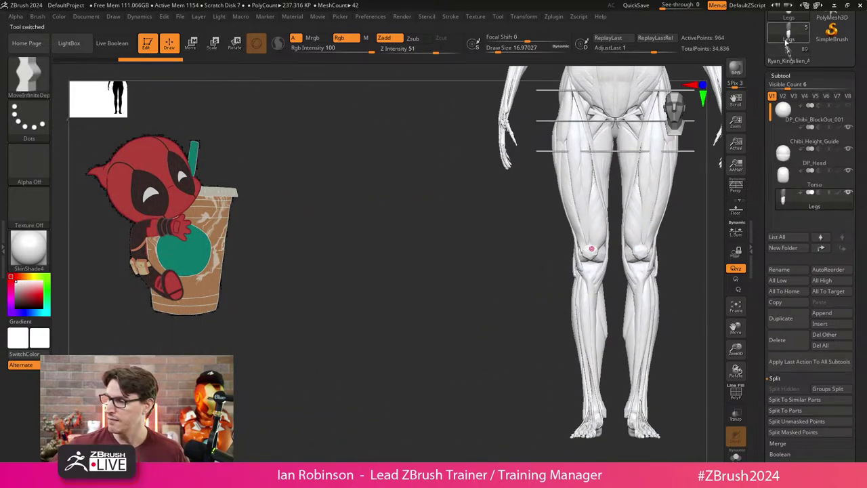
left_click_drag(488, 350, 379, 413, "alt")
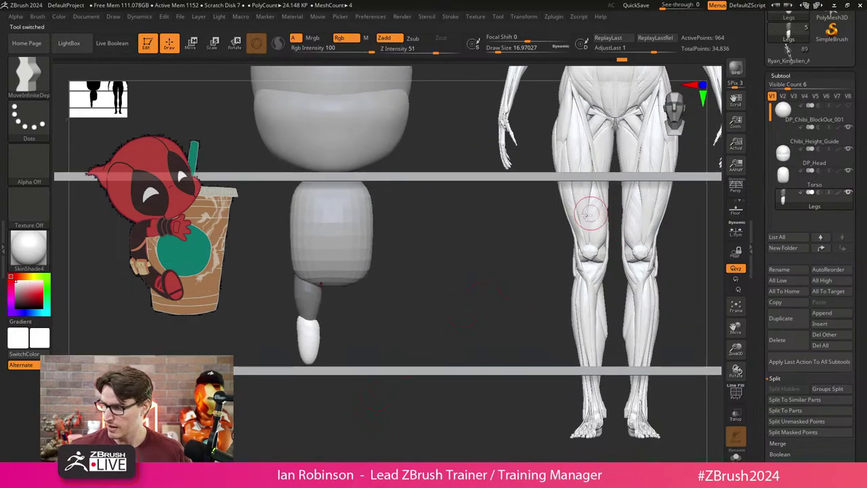
mouse_move(590, 210)
left_mouse_down("alt")
mouse_move(412, 312)
mouse_move(441, 265)
mouse_move(387, 293)
mouse_move(379, 309)
left_mouse_up("alt")
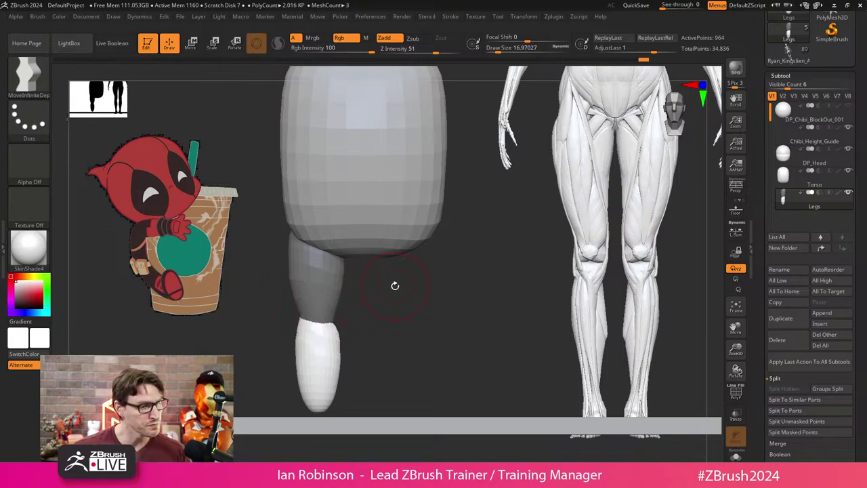
left_click_drag(411, 304, 414, 314, "alt")
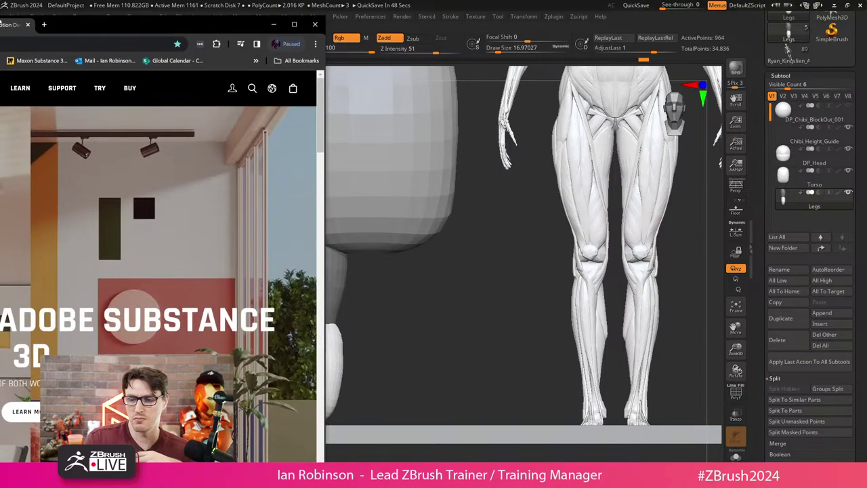
Open Cineversity from maxon.net's Learn menu and the Getting Started with ZBrush series.
left_click_drag(0, 5, 397, 0)
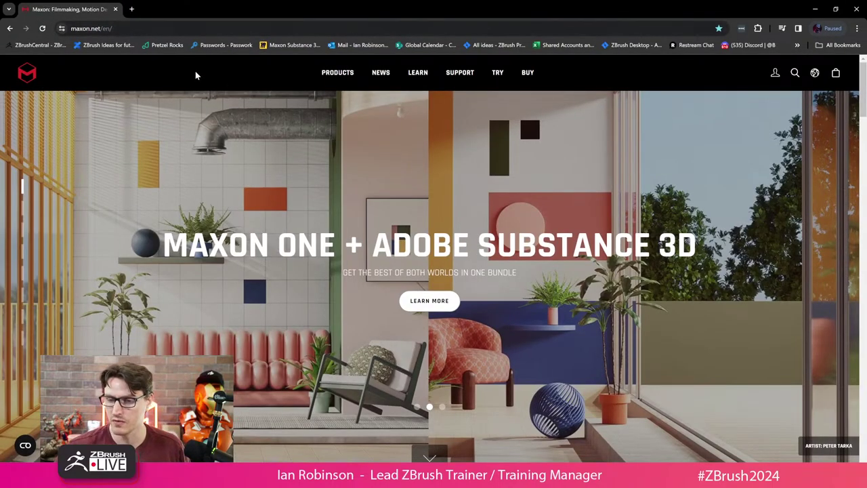
mouse_move(420, 80)
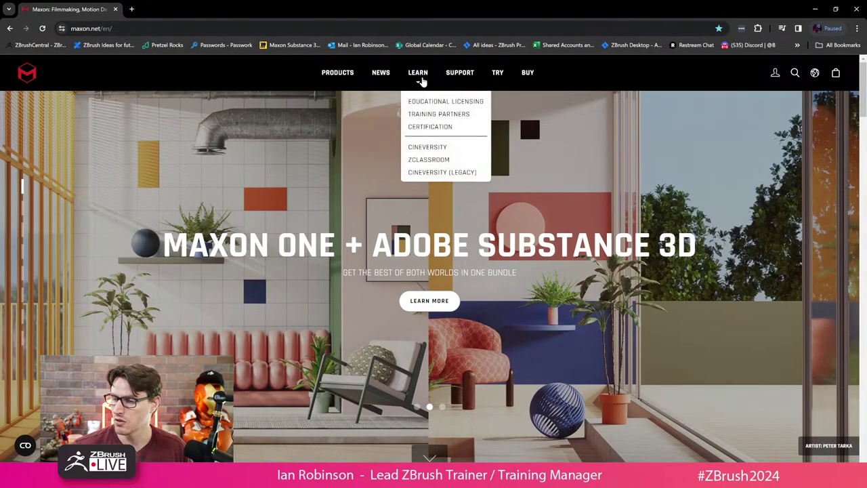
left_click(442, 149)
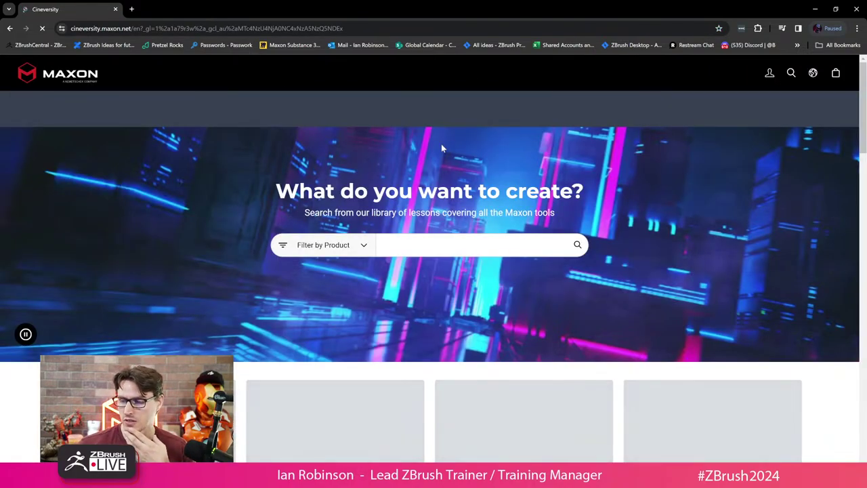
scroll(861, 155, "down", 1)
scroll(860, 155, "down", 2)
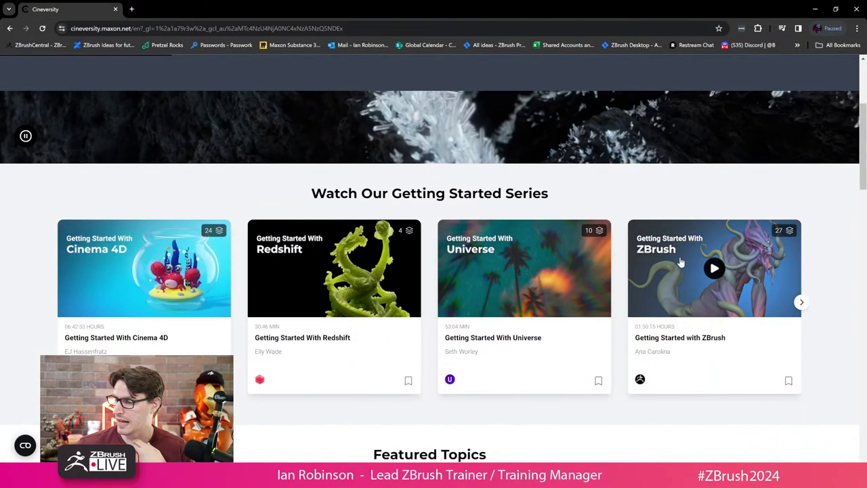
left_click(725, 281)
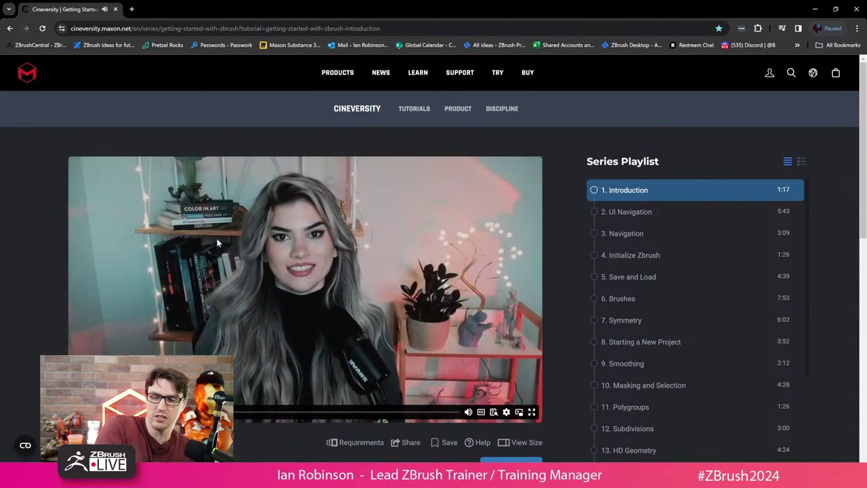
Copy the series page address and select the address bar for a new URL.
left_click(352, 28)
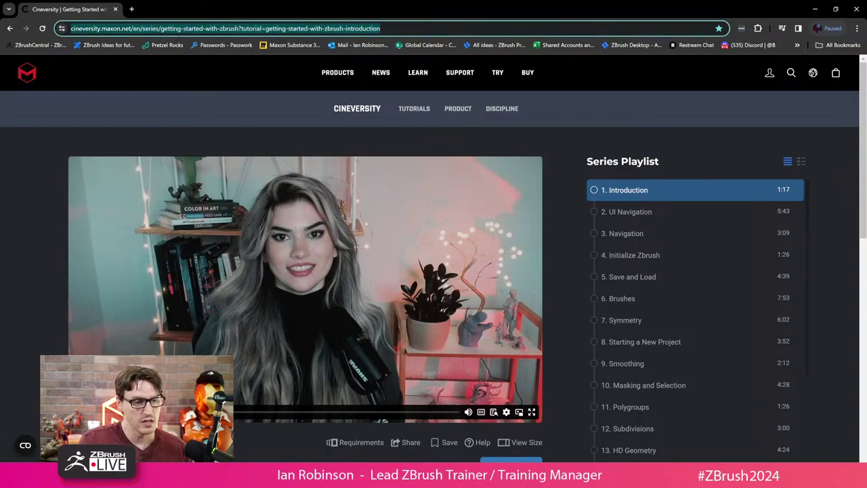
key("alt+Tab")
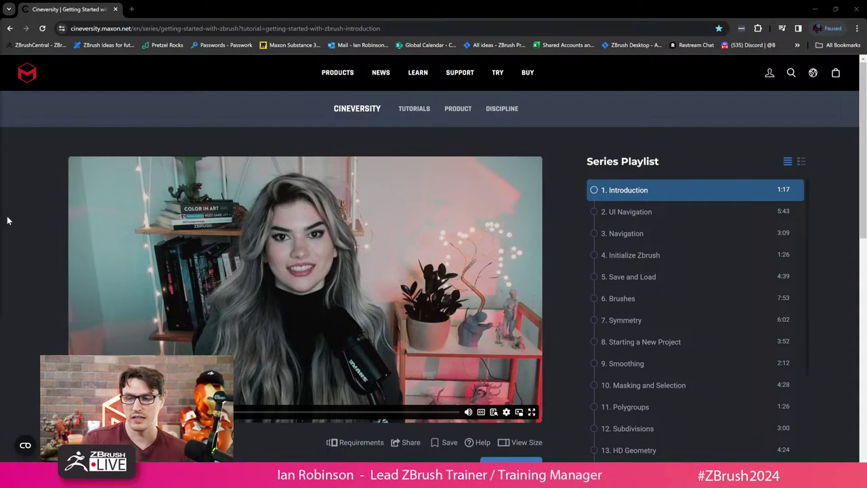
left_click(289, 27)
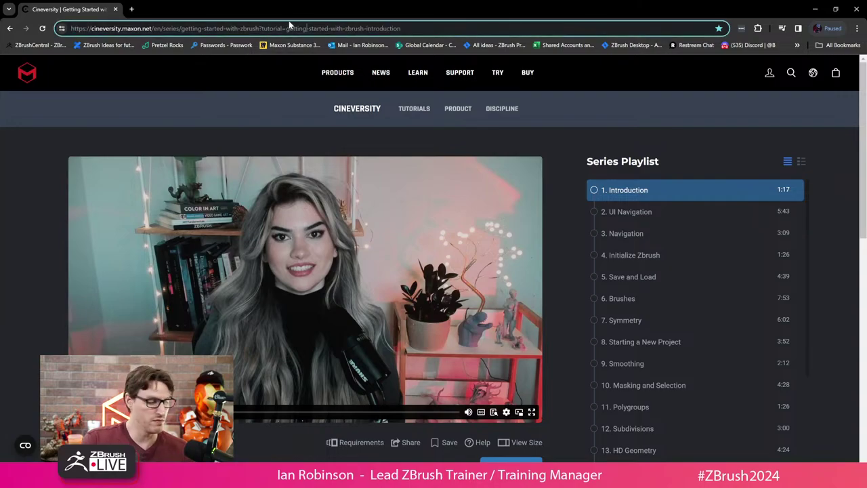
Go to YouTube, search for askzbrush, and play the #AskZBrush playlist.
type("youtube.com")
key("Return")
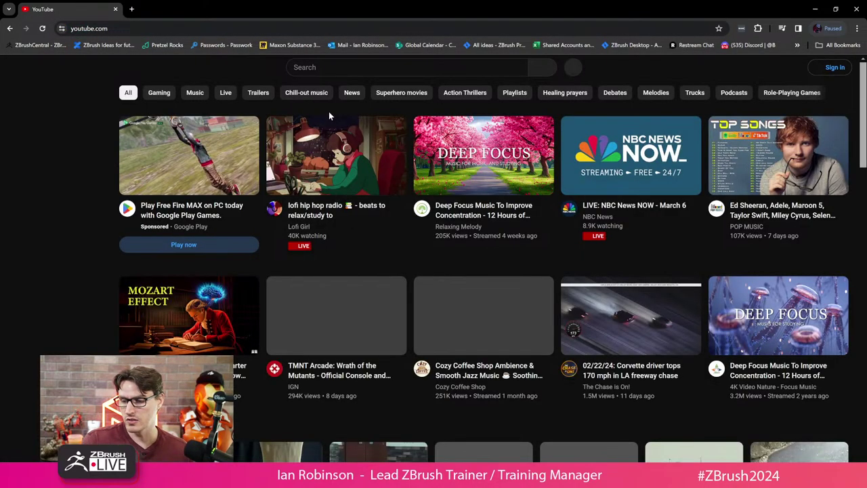
left_click(366, 67)
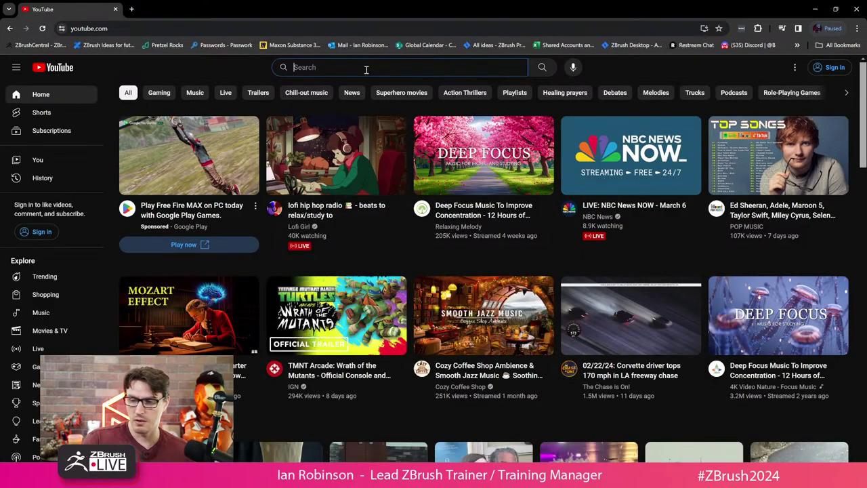
type("askzbrush")
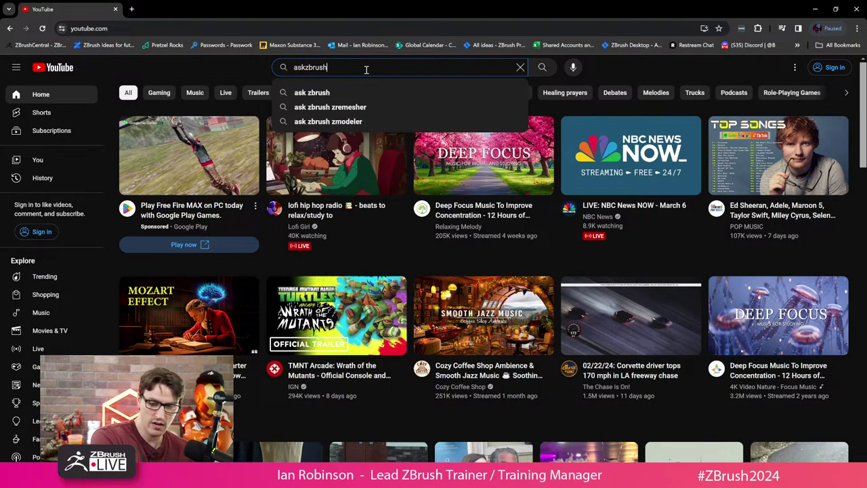
key("Return")
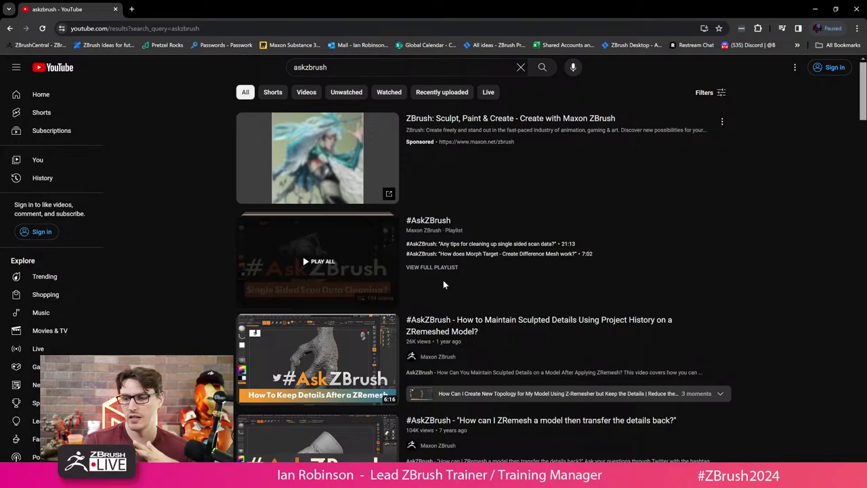
left_click(441, 222)
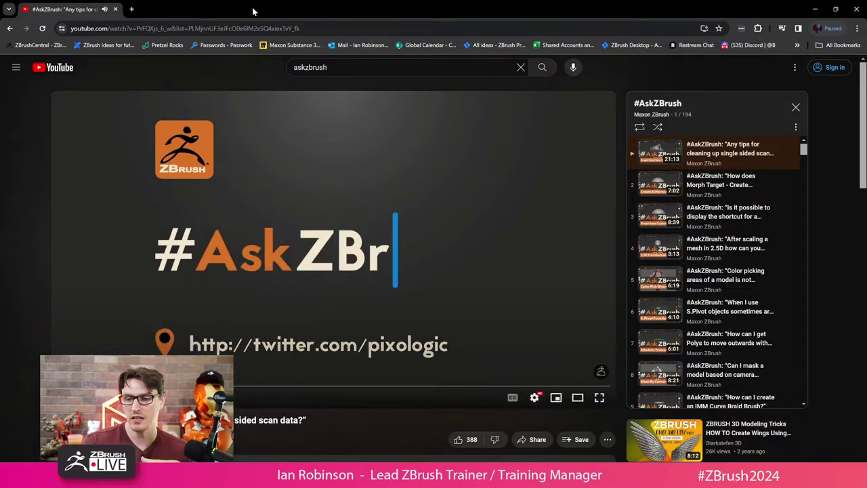
left_click(317, 29)
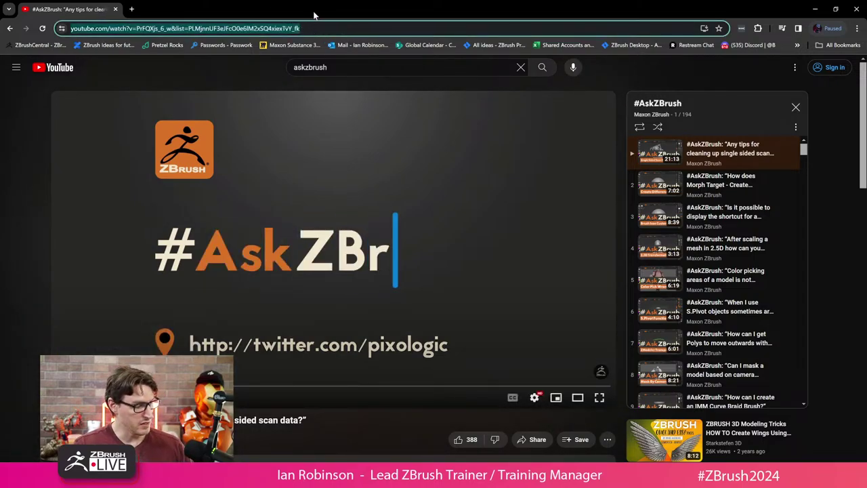
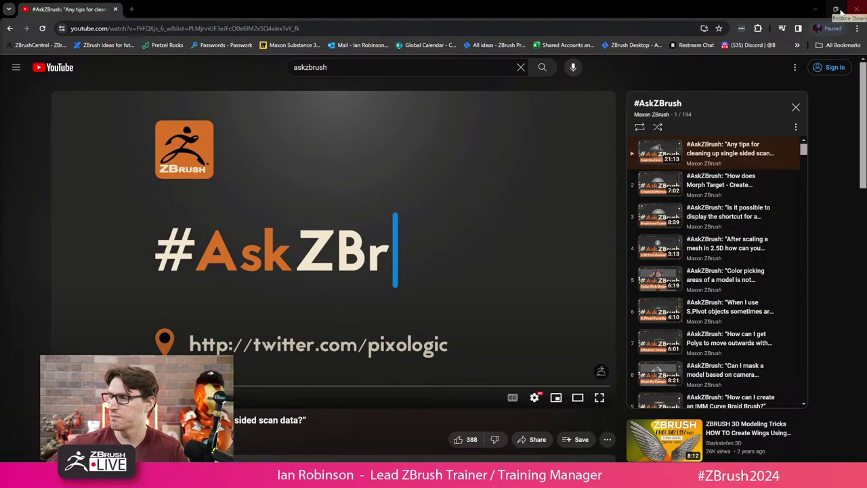
Minimize the Chrome #AskZBrush video to bring back the ZBrush chibi blockout scene.
left_click(813, 9)
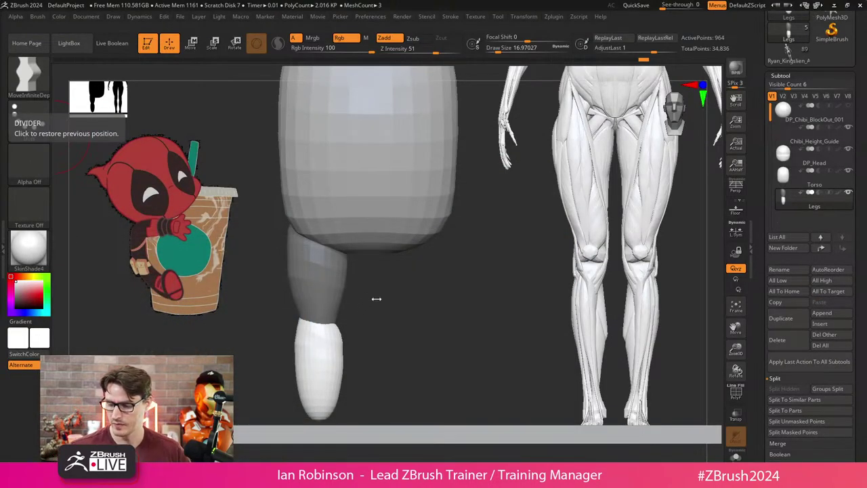
Undo twice, then redo to restore the later lower-leg shape.
mouse_move(394, 286)
left_mouse_down("alt")
mouse_move(403, 320)
mouse_move(386, 290)
left_mouse_up("alt")
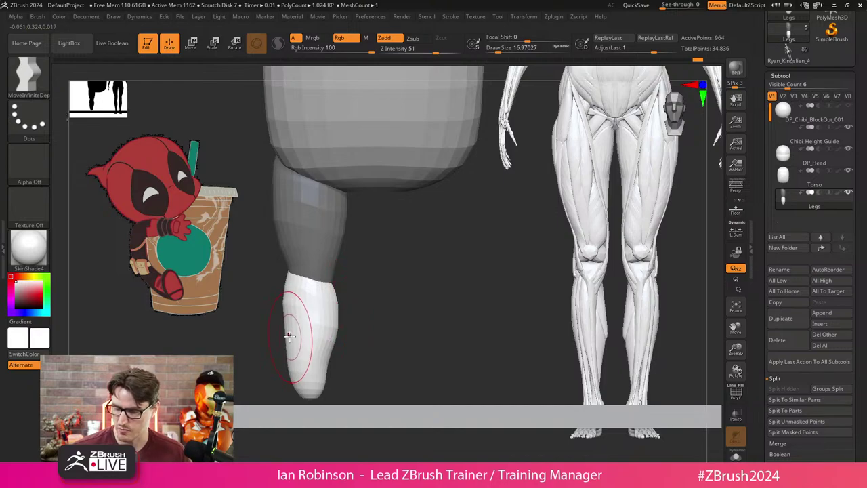
key("ctrl+z")
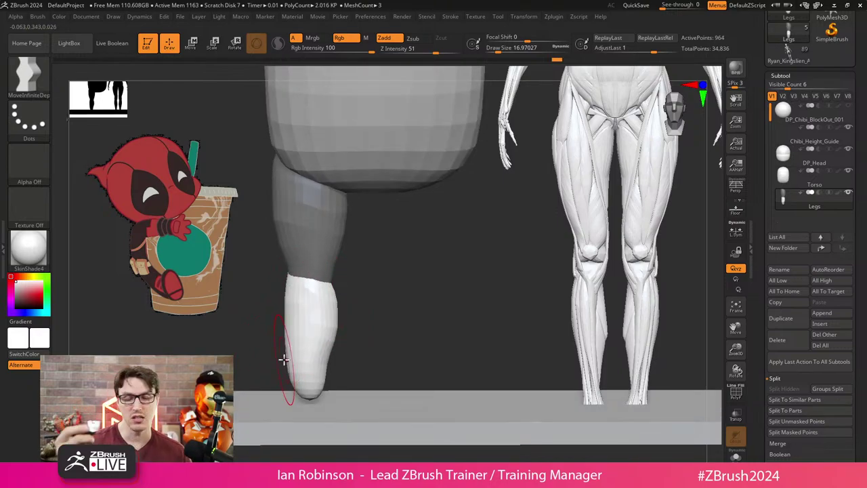
key("ctrl+z")
key("ctrl+z")
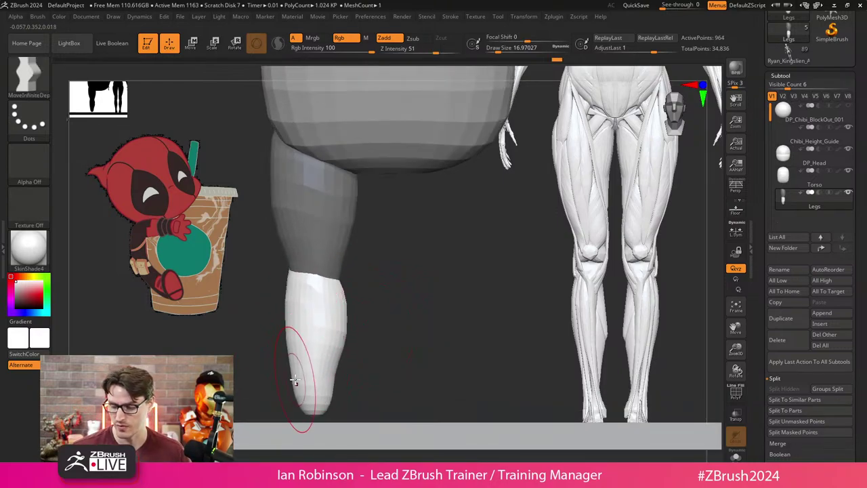
key("ctrl+shift+z")
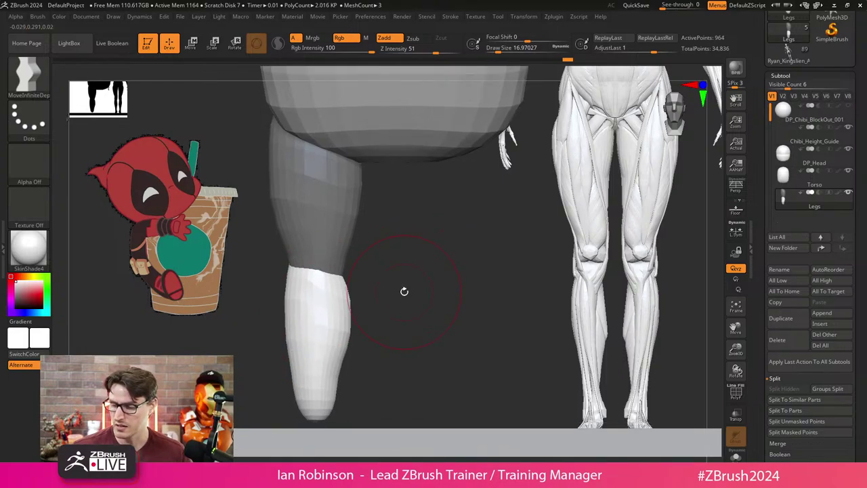
Reshape the lower leg's outline with small Move brush strokes.
key("[")
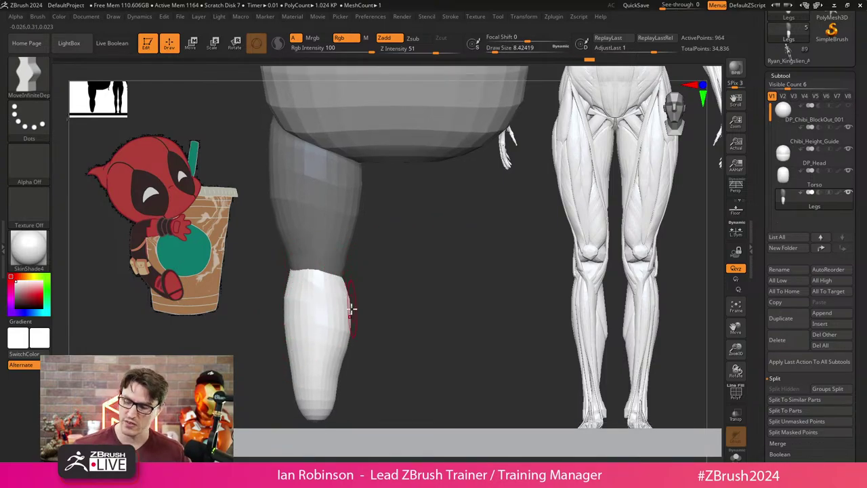
left_click_drag(315, 362, 362, 304)
key("]")
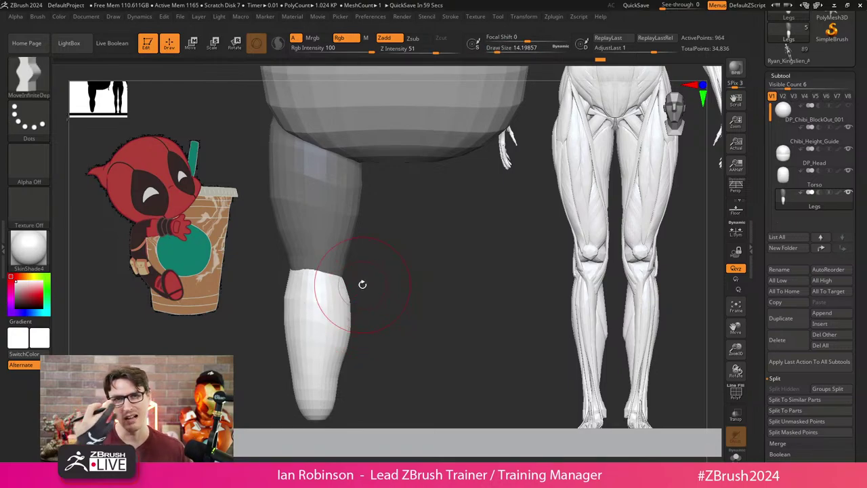
left_click_drag(401, 318, 345, 309)
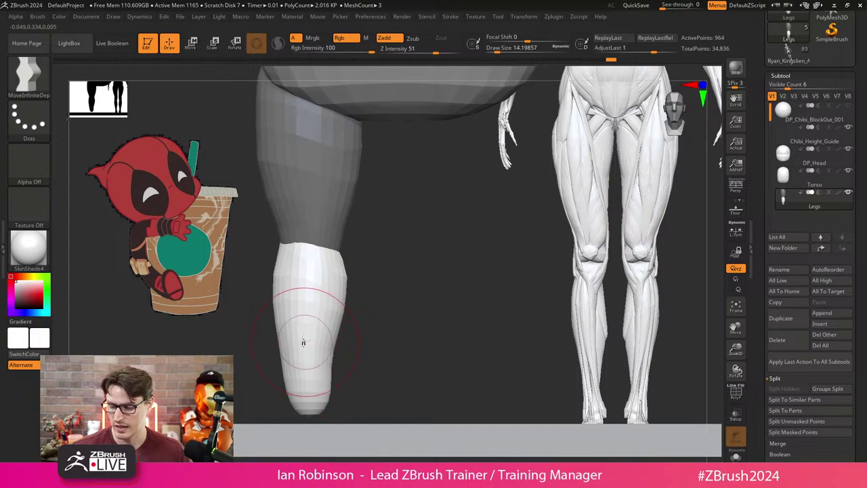
left_click_drag(291, 341, 328, 361)
mouse_move(393, 323)
left_mouse_down()
mouse_move(405, 291)
mouse_move(373, 324)
left_mouse_up()
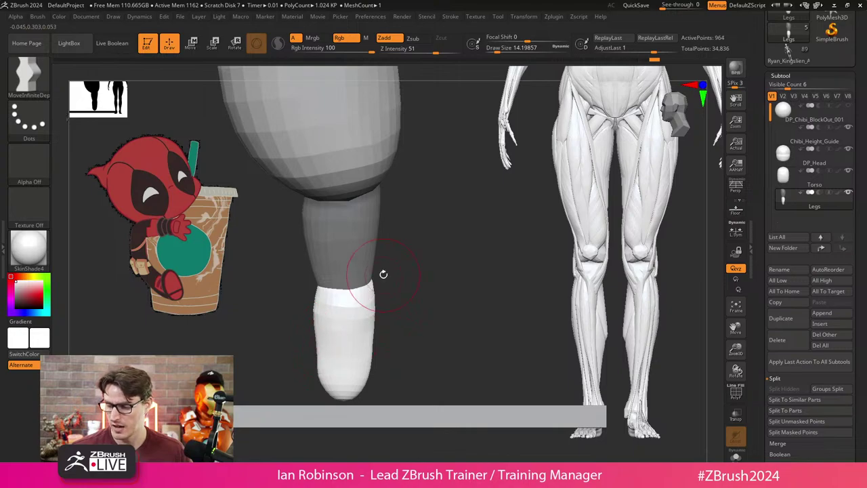
Tilt the white lower leg slightly at the knee with the Transpose gizmo.
key("w")
left_click_drag(354, 291, 309, 284)
key("q")
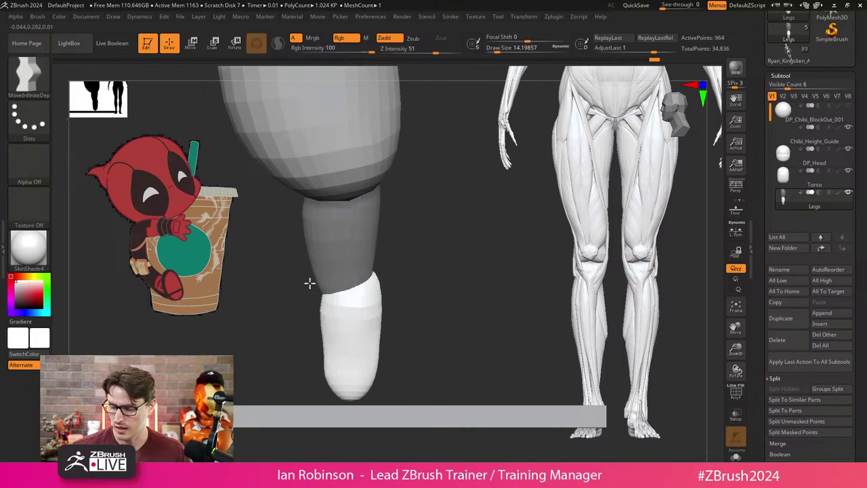
right_click_drag(309, 284, 427, 278, "ctrl")
key("w")
left_click_drag(399, 274, 396, 271)
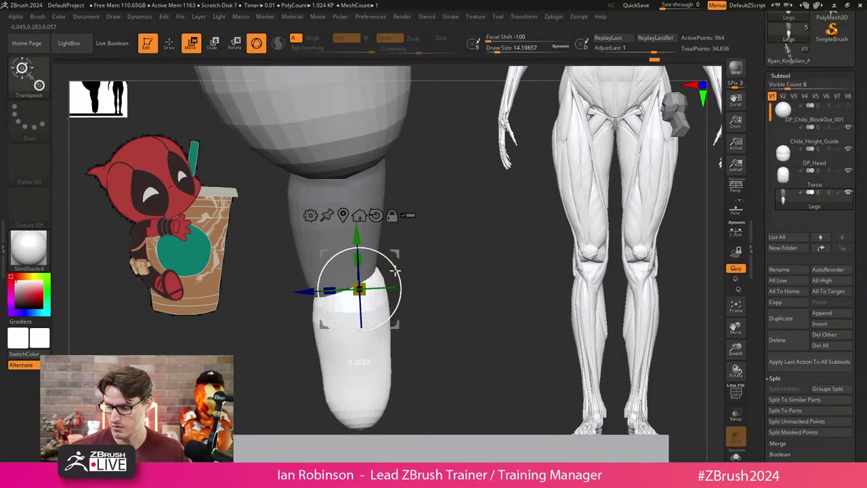
Reshape the lower leg's tip with a Draw Size of about 14.
key("q")
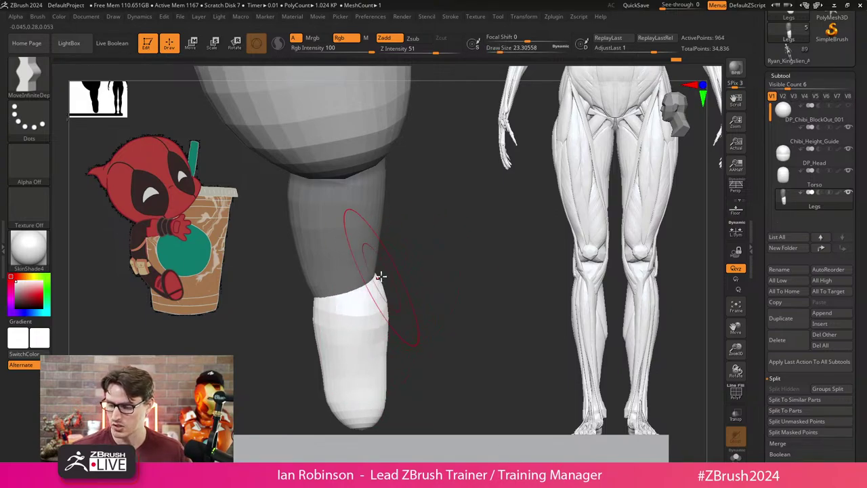
key("s")
left_click_drag(310, 326, 315, 321)
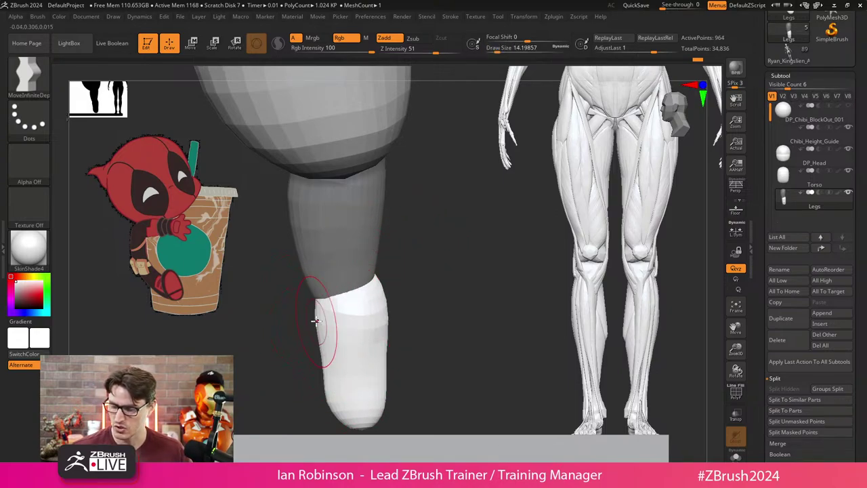
mouse_move(334, 401)
left_mouse_down()
mouse_move(338, 379)
mouse_move(323, 349)
left_mouse_up()
right_click_drag(326, 339, 430, 300)
Push in the lower leg's side and bulge out its top with a size-13 brush.
key("s")
mouse_move(389, 322)
left_mouse_down()
mouse_move(407, 322)
mouse_move(397, 305)
mouse_move(374, 307)
left_mouse_up()
key("s")
key("s")
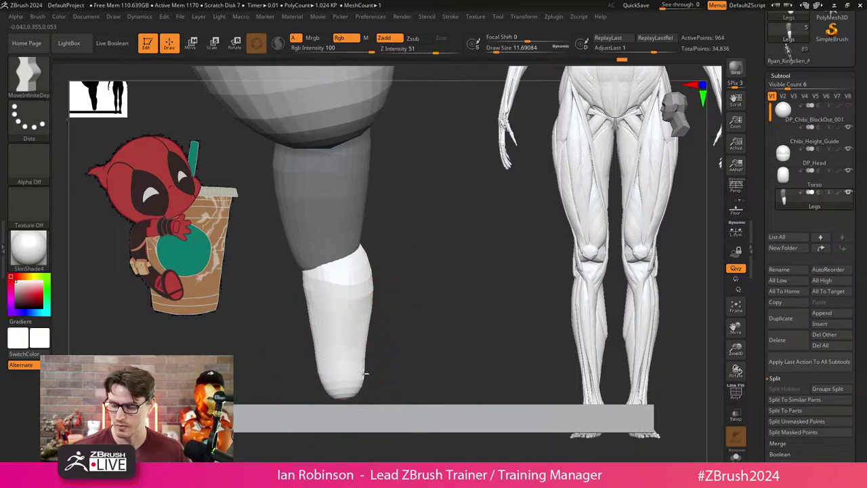
right_click_drag(359, 355, 367, 232)
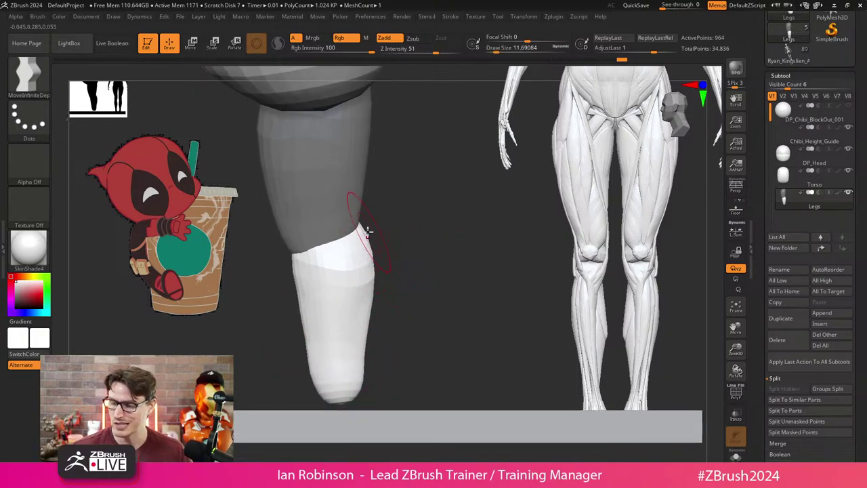
key("s")
left_click_drag(382, 256, 386, 256)
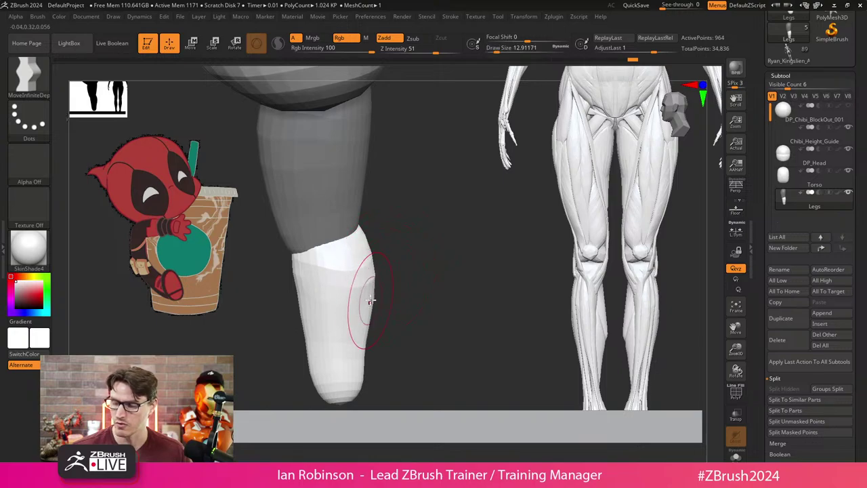
left_click_drag(302, 279, 302, 309)
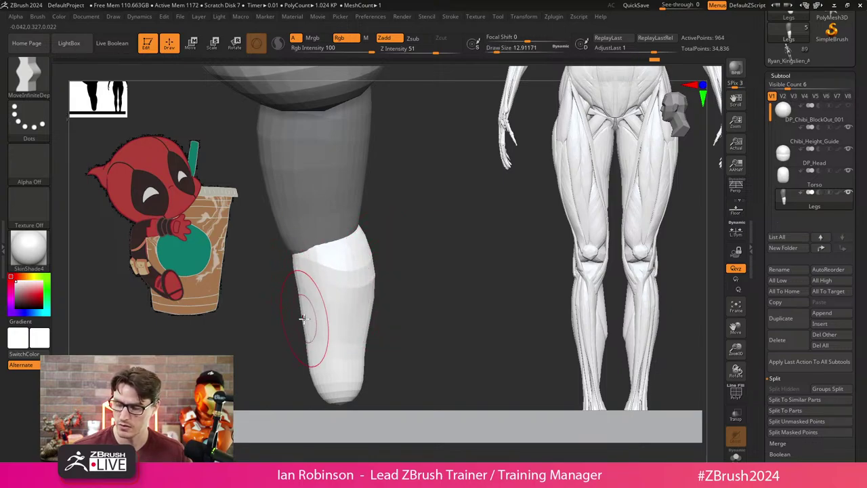
mouse_move(305, 359)
left_mouse_down()
mouse_move(329, 368)
mouse_move(319, 387)
mouse_move(304, 315)
left_mouse_up()
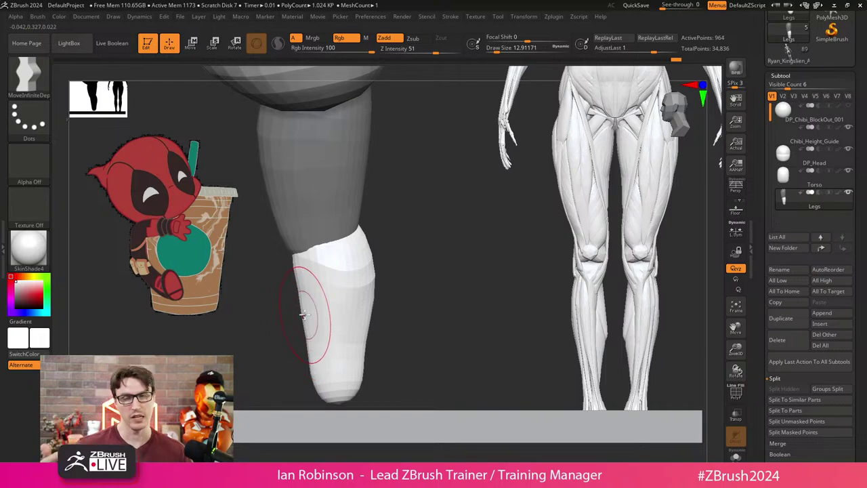
left_click_drag(393, 312, 397, 244)
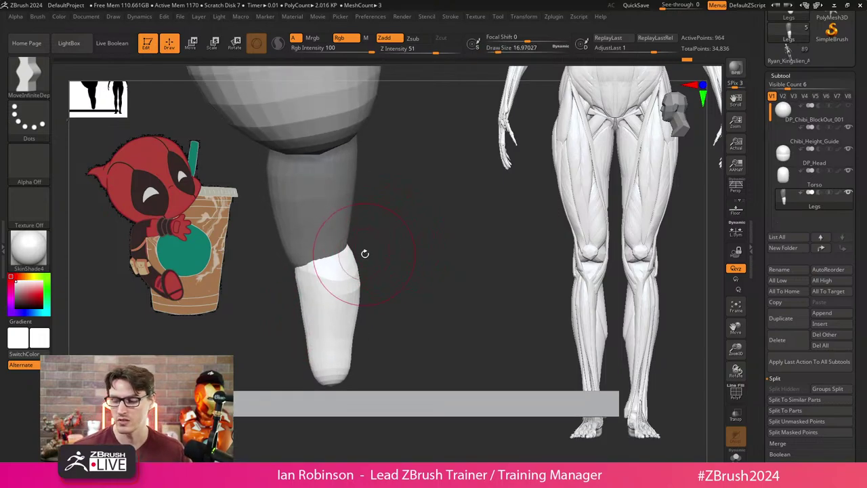
mouse_move(352, 291)
left_mouse_down()
mouse_move(349, 330)
mouse_move(343, 323)
left_mouse_up()
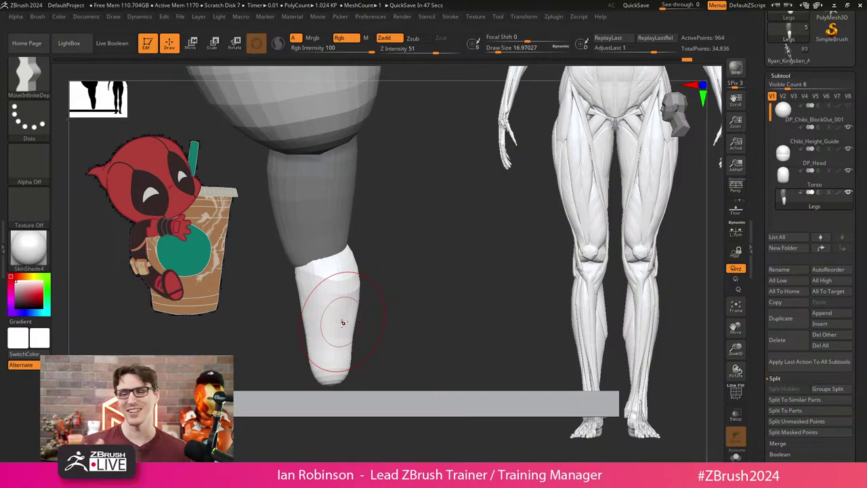
Smooth the lower leg's top, narrow its tip and adjust its edges and bottom.
right_click_drag(343, 322, 397, 247)
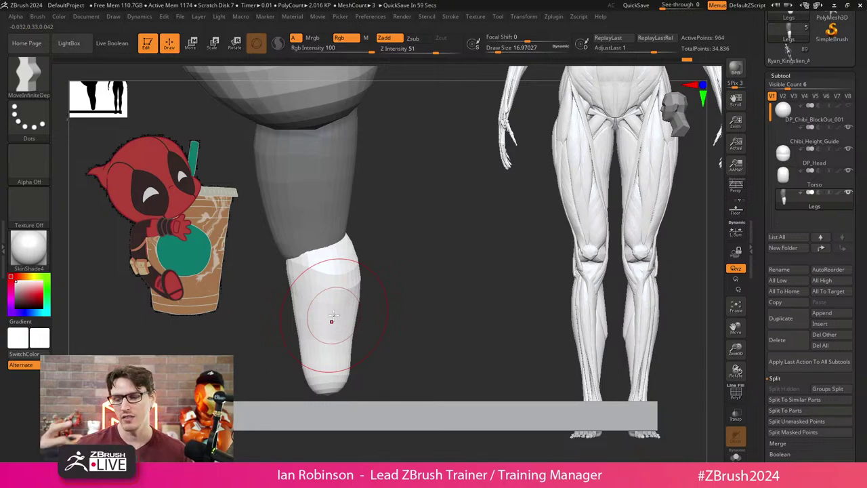
left_click_drag(333, 302, 326, 271, "shift")
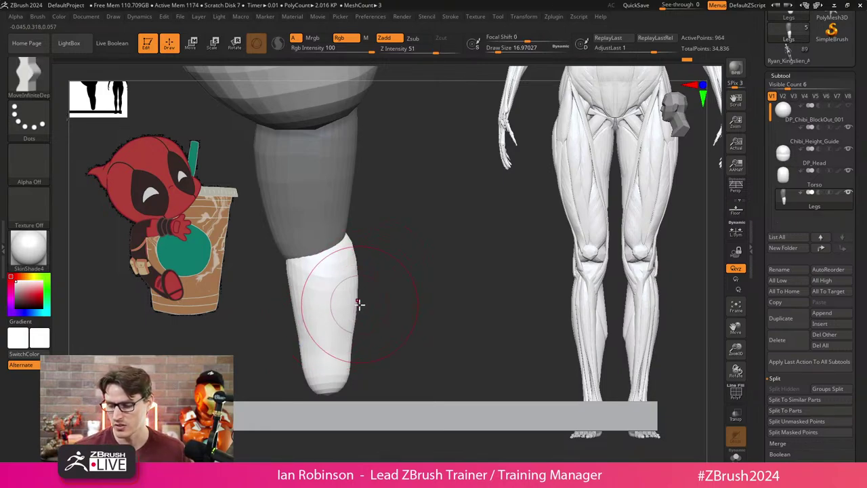
mouse_move(352, 330)
left_mouse_down()
mouse_move(347, 376)
mouse_move(315, 383)
mouse_move(315, 371)
mouse_move(391, 275)
left_mouse_up()
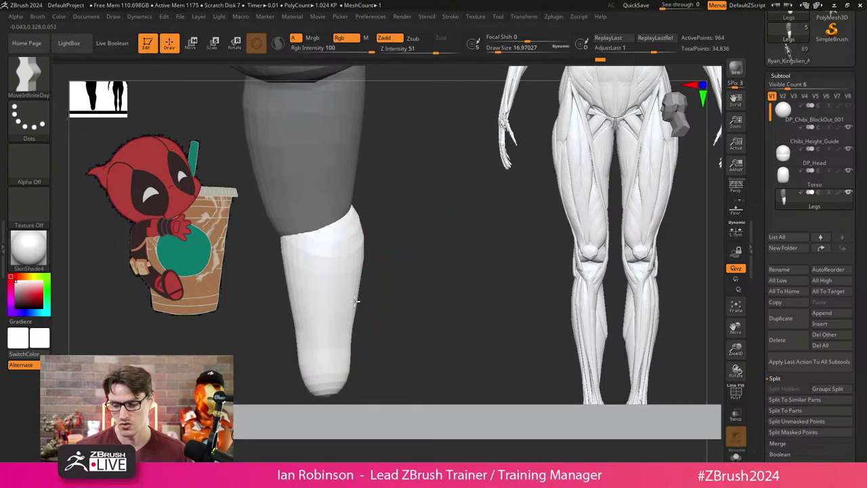
mouse_move(354, 301)
left_mouse_down()
mouse_move(348, 292)
mouse_move(363, 283)
left_mouse_up()
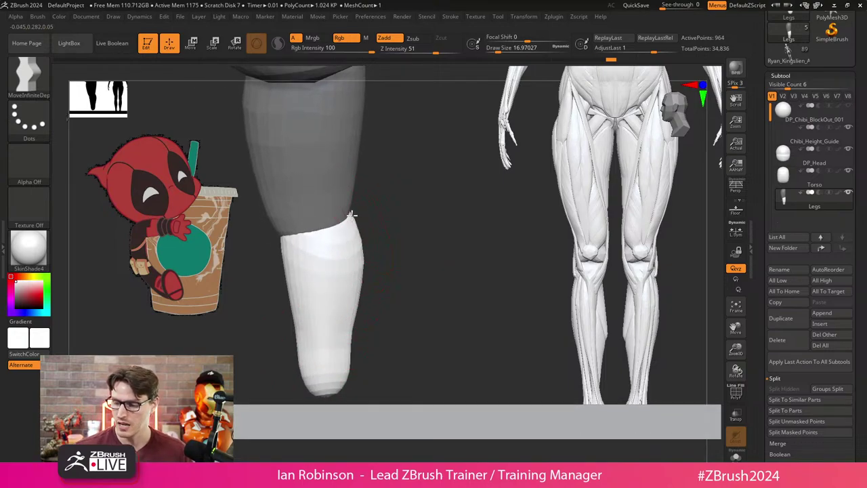
left_click_drag(362, 219, 379, 207)
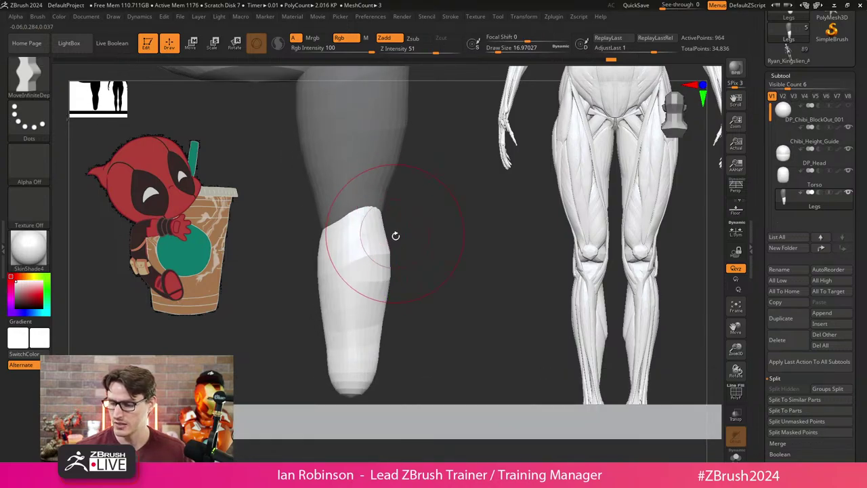
left_click_drag(362, 281, 359, 326)
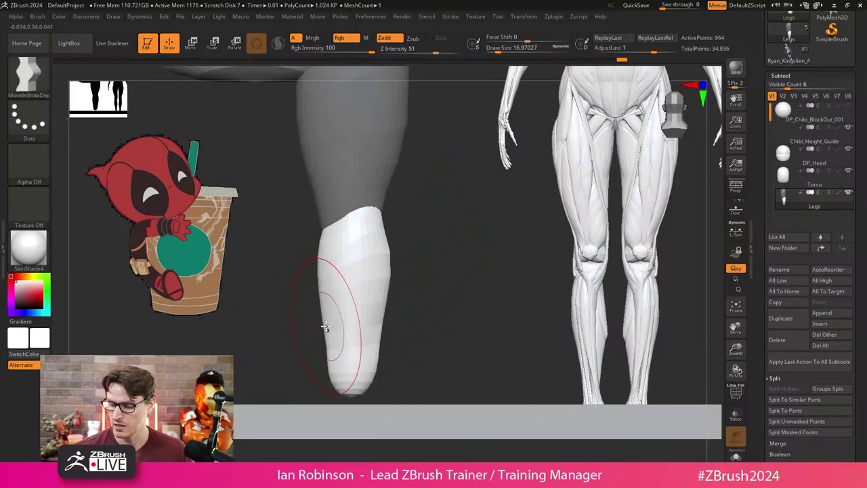
mouse_move(315, 363)
left_mouse_down()
mouse_move(339, 376)
mouse_move(368, 368)
left_mouse_up()
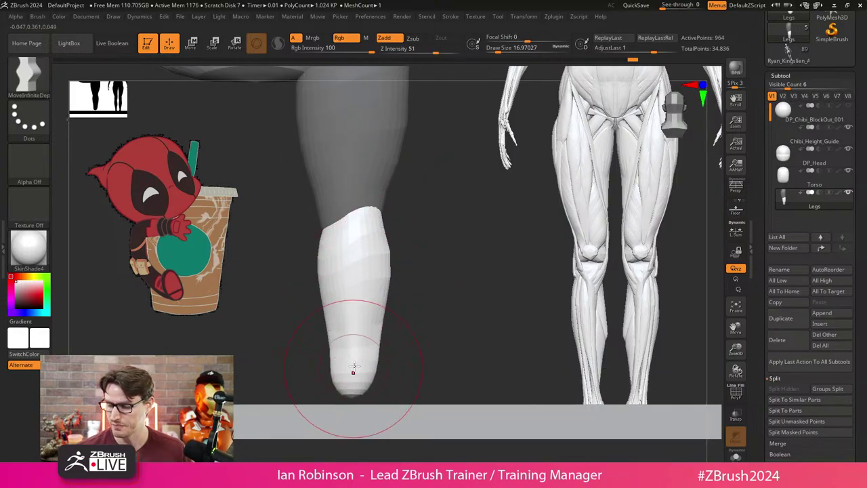
Rotate the lower leg with the Transpose ring so it hangs straight.
left_click_drag(420, 332, 461, 314)
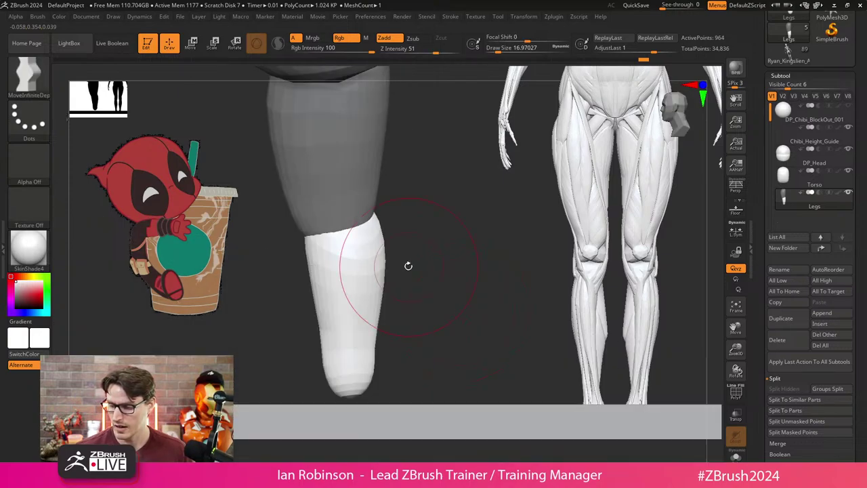
mouse_move(406, 223)
left_mouse_down()
mouse_move(413, 188)
mouse_move(382, 250)
mouse_move(397, 190)
mouse_move(391, 227)
left_mouse_up()
key("w")
left_click_drag(364, 279, 360, 251)
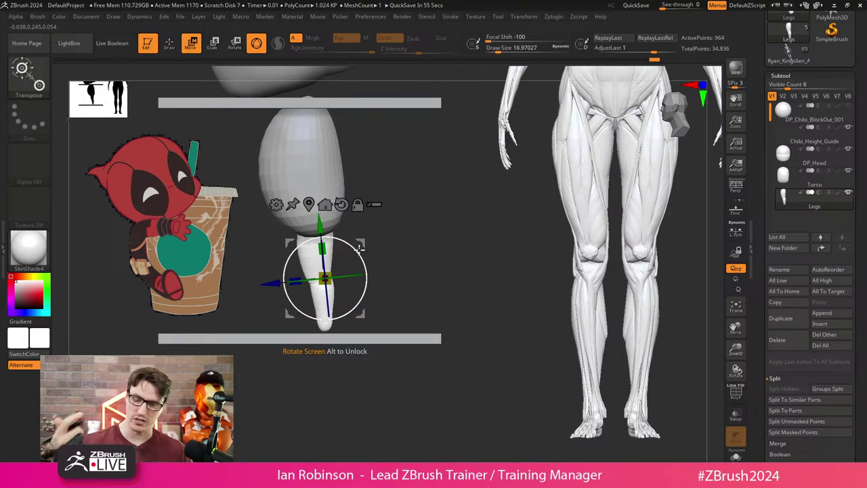
Tilt the leg mesh slightly about its pivot beneath the hip using Transpose.
key("q")
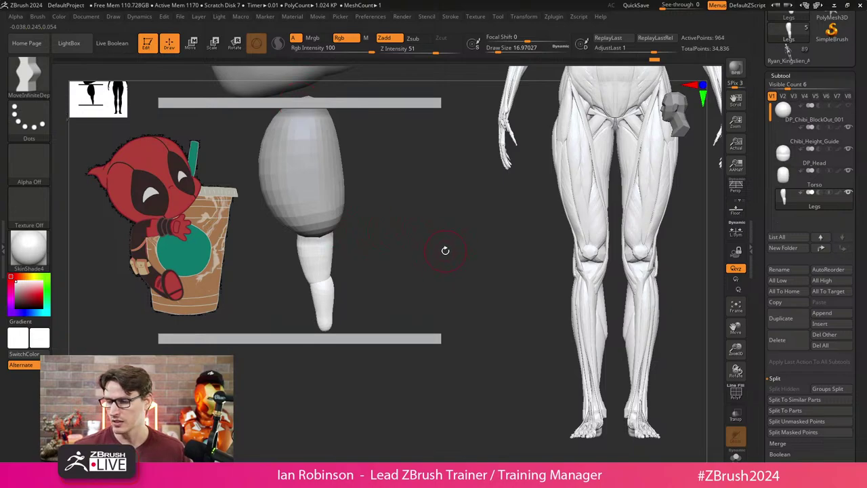
left_click_drag(445, 251, 442, 269, "alt")
key("w")
key("q")
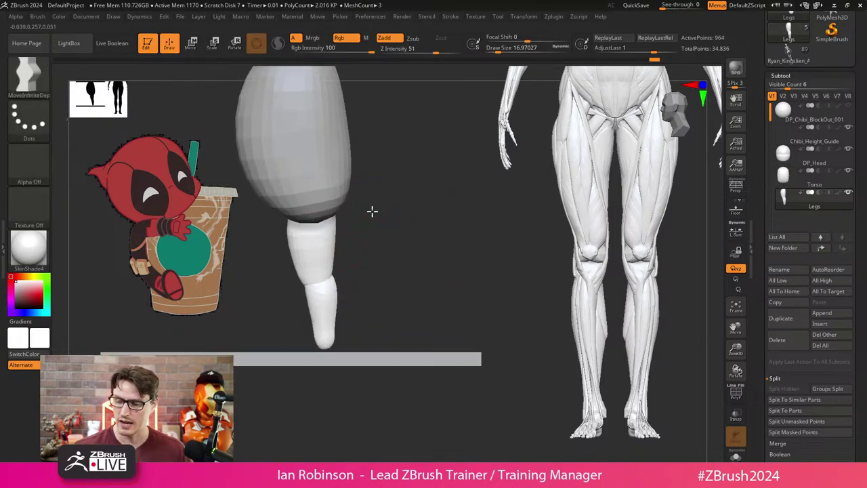
mouse_move(372, 211)
left_mouse_down()
mouse_move(352, 197)
mouse_move(400, 188)
mouse_move(352, 195)
left_mouse_up()
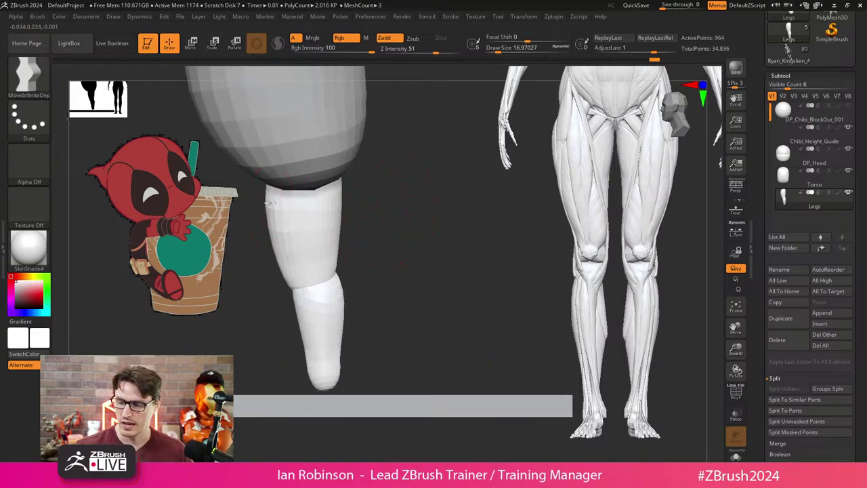
key("w")
mouse_move(348, 229)
left_mouse_down()
mouse_move(352, 252)
mouse_move(361, 237)
mouse_move(387, 236)
mouse_move(383, 244)
left_mouse_up()
key("q")
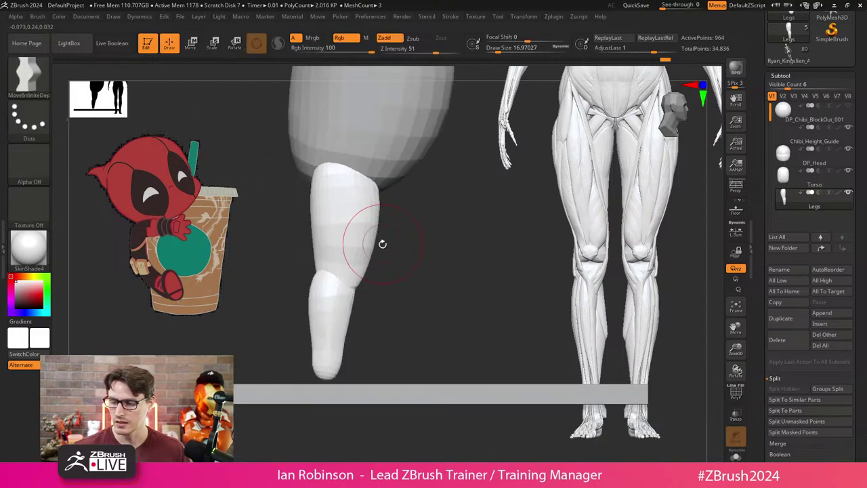
key("w")
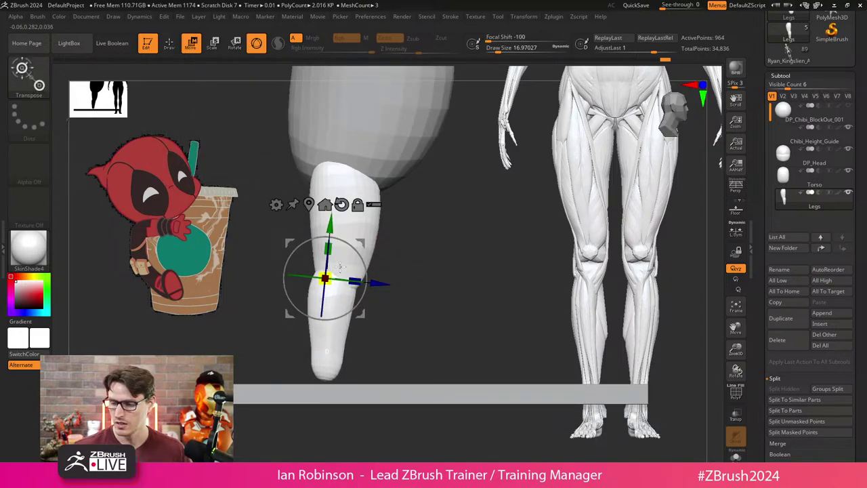
key("q")
mouse_move(380, 257)
left_mouse_down()
mouse_move(445, 246)
mouse_move(395, 253)
mouse_move(442, 277)
left_mouse_up()
Mask the upper leg, duplicate the lower leg as a separate copy, and enable PolyFrame.
left_click(305, 305, "ctrl+shift")
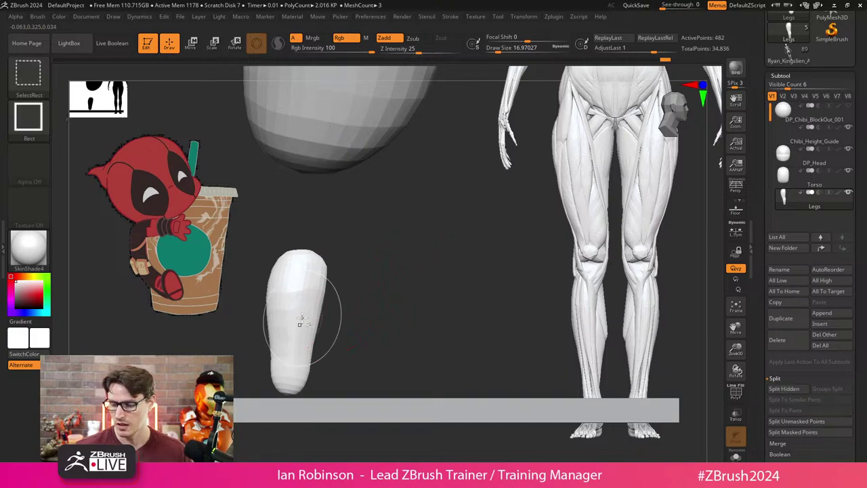
left_click(376, 289, "ctrl")
left_click(377, 285, "ctrl+shift")
left_click(381, 280, "ctrl")
key("w")
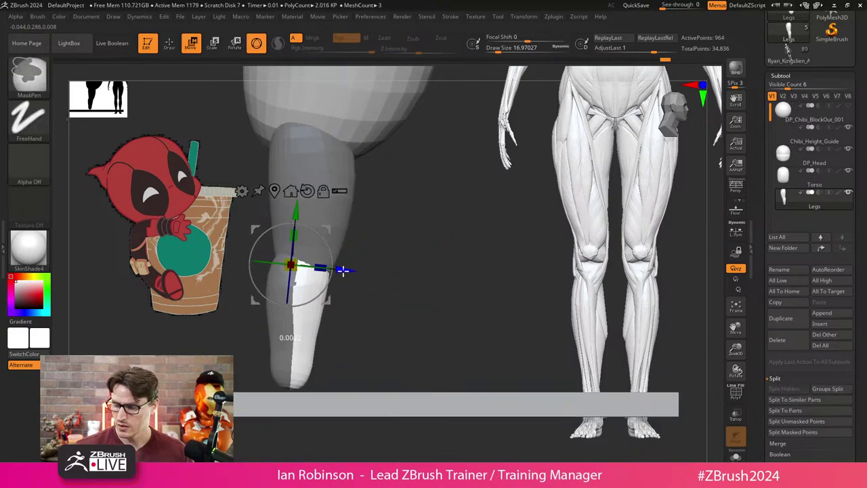
left_click_drag(342, 269, 423, 277, "ctrl")
key("shift+f")
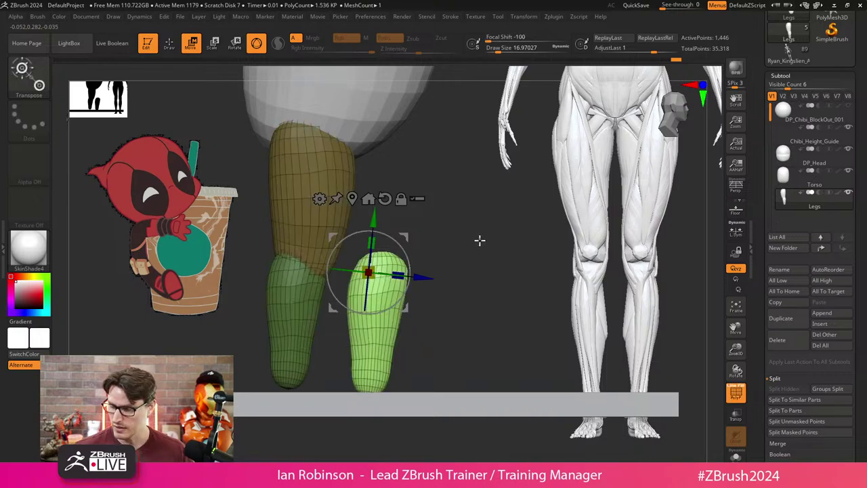
key("ctrl+w")
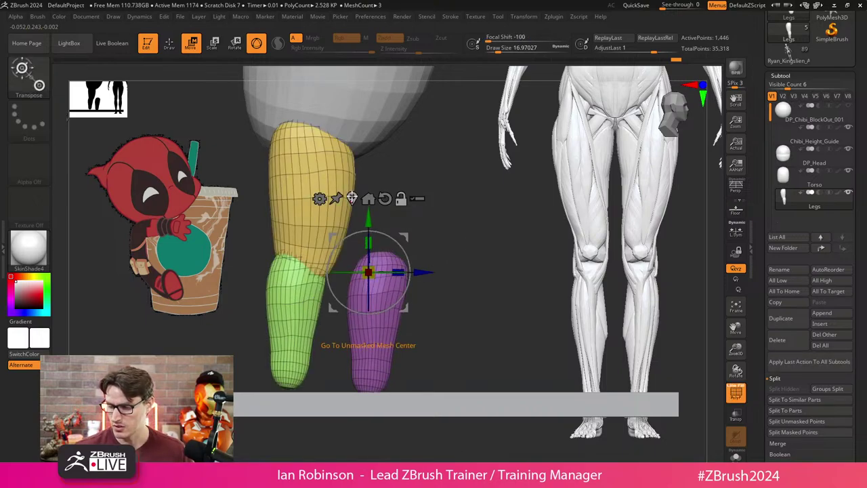
Rotate the purple copy about 85° to horizontal and move it to the leg's bottom as a foot.
left_click(394, 297, "ctrl")
left_click(404, 225)
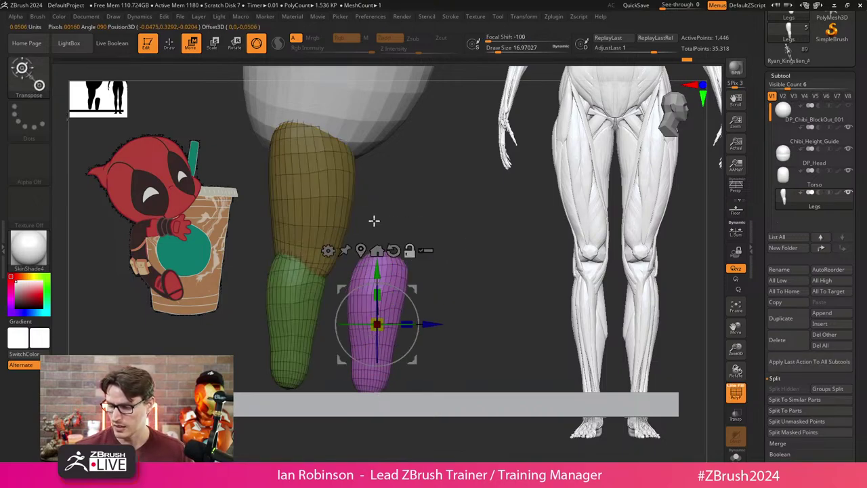
left_click_drag(417, 299, 355, 266)
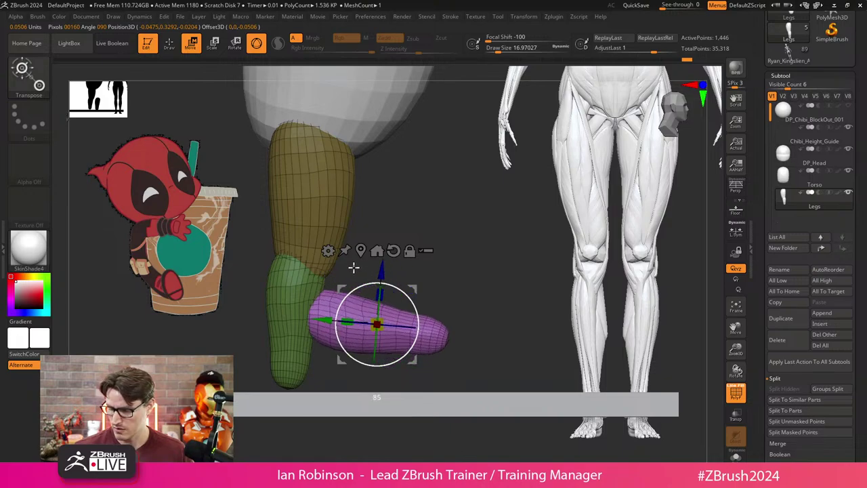
left_click_drag(378, 323, 340, 357)
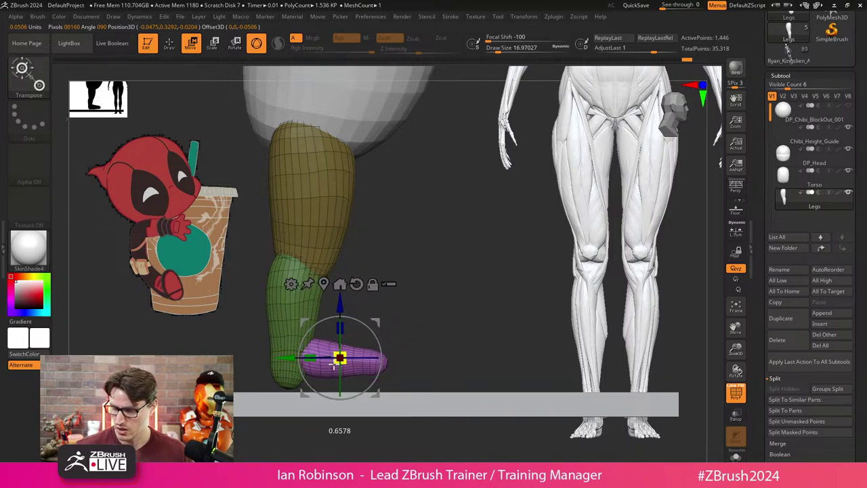
left_click_drag(397, 322, 435, 249)
left_click(732, 446)
mouse_move(354, 335)
left_mouse_down()
mouse_move(386, 376)
mouse_move(405, 329)
left_mouse_up()
key("q")
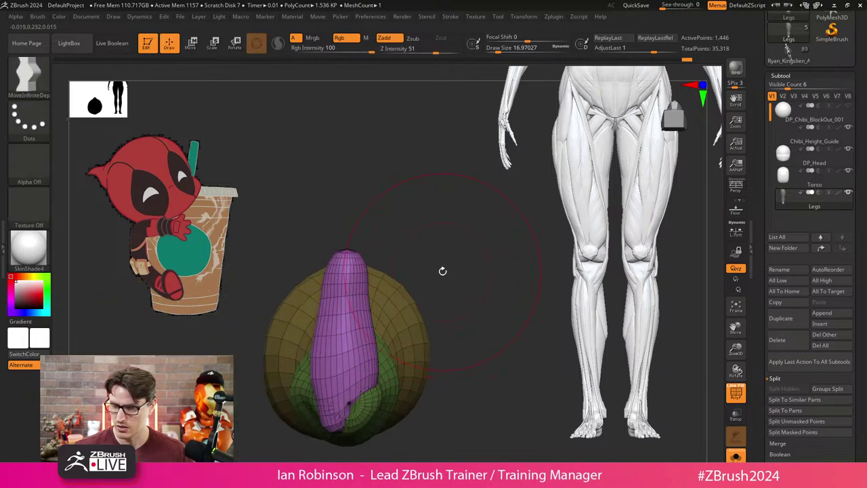
left_click_drag(439, 271, 397, 271)
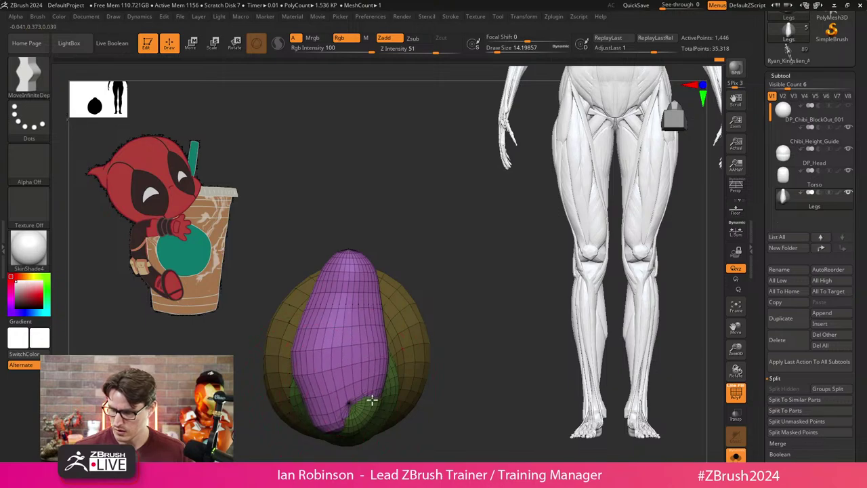
Round out the foot's upper side, flatten its top and pull out its left and bottom sides.
left_click_drag(372, 403, 316, 358)
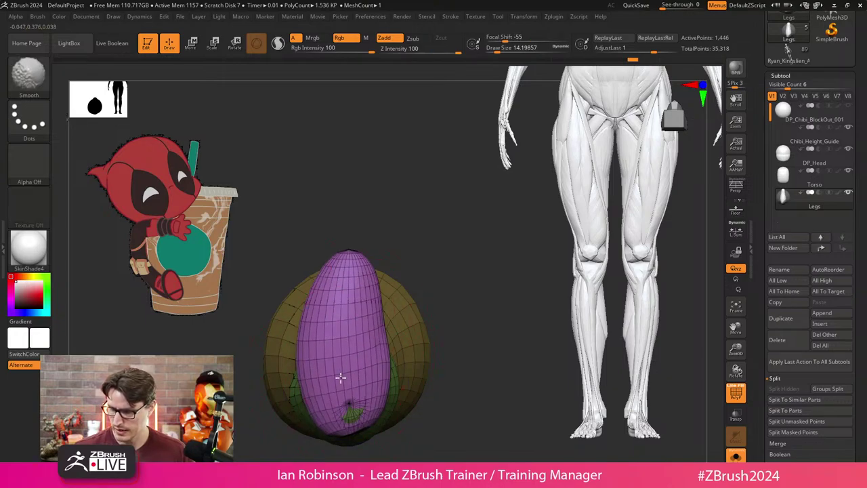
left_click_drag(423, 280, 430, 286)
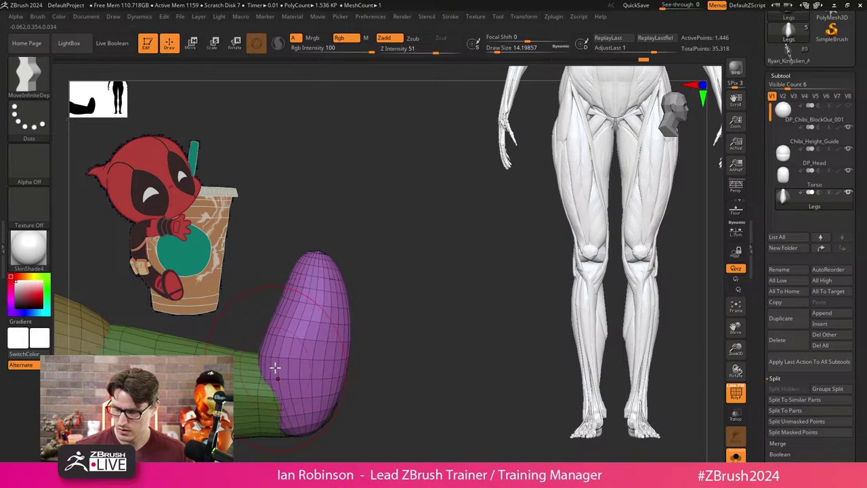
left_click_drag(277, 331, 311, 255)
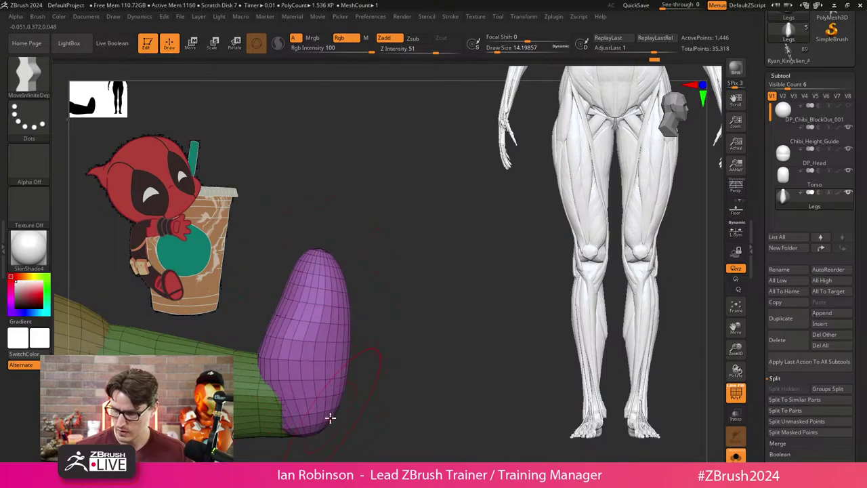
mouse_move(316, 386)
right_mouse_down()
mouse_move(318, 312)
mouse_move(408, 309)
mouse_move(312, 329)
right_mouse_up()
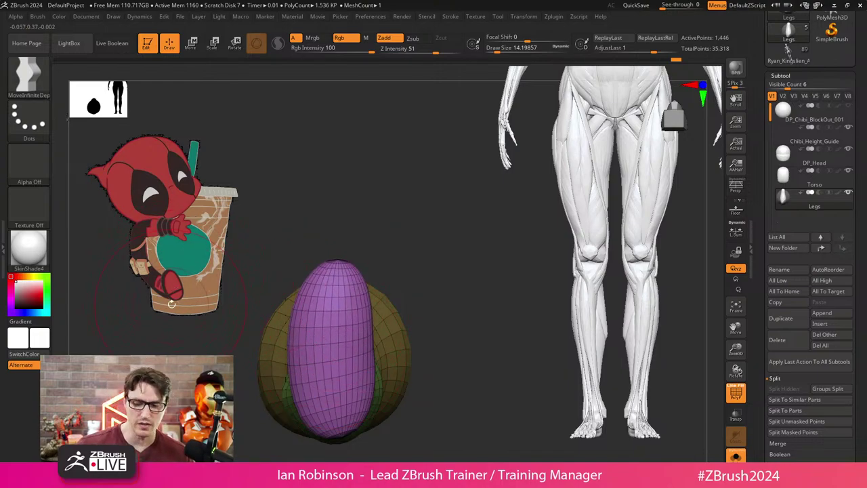
right_click_drag(216, 261, 389, 238)
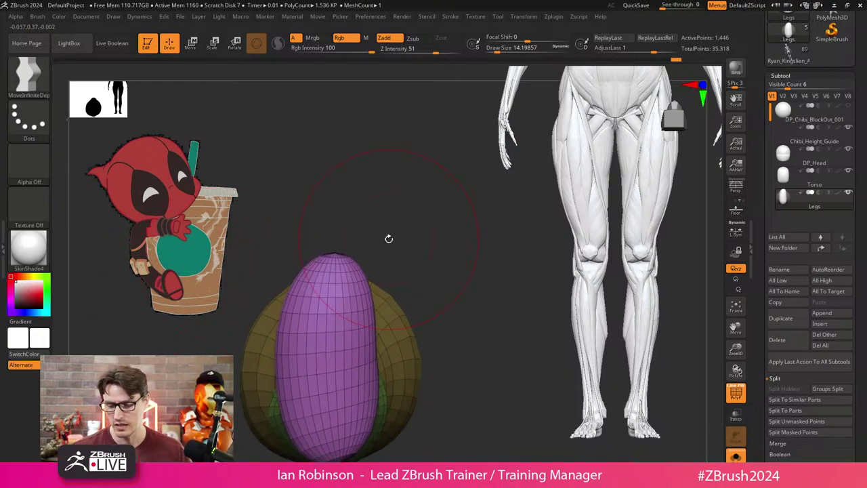
mouse_move(163, 286)
right_mouse_down()
mouse_move(405, 213)
mouse_move(401, 192)
mouse_move(343, 299)
mouse_move(438, 340)
mouse_move(422, 316)
mouse_move(396, 327)
mouse_move(356, 285)
mouse_move(447, 262)
right_mouse_up()
left_click_drag(375, 252, 368, 267)
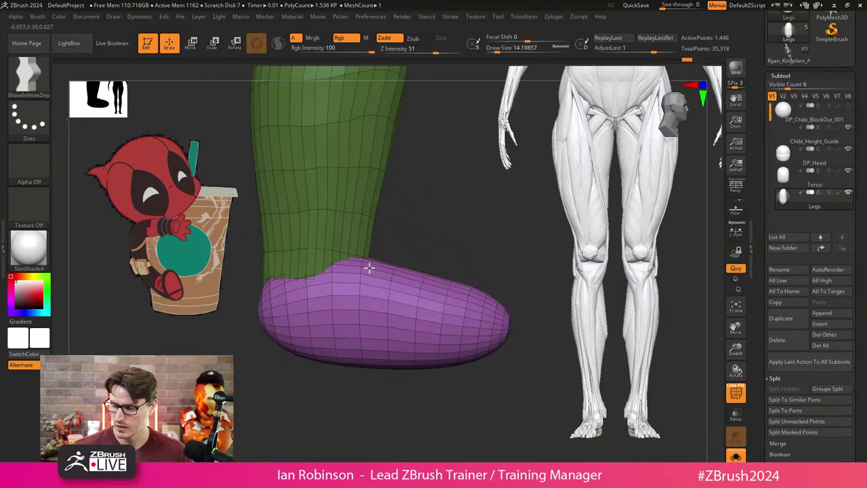
left_click_drag(285, 305, 310, 351)
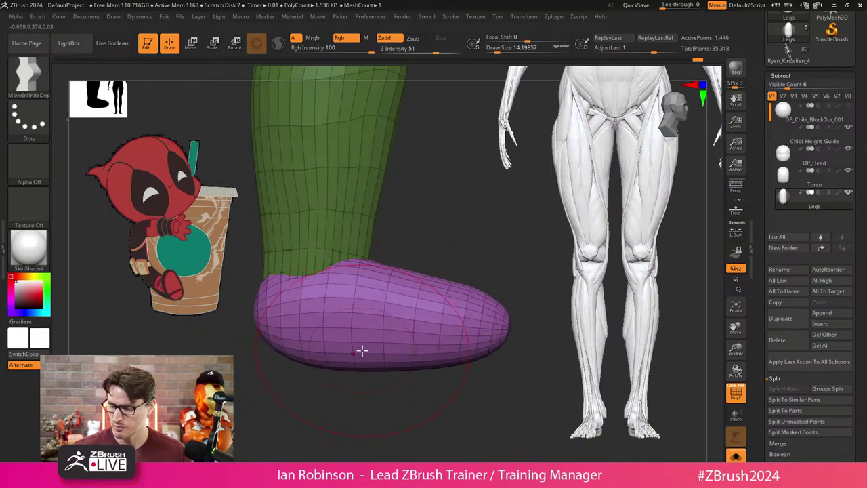
mouse_move(362, 350)
right_mouse_down()
mouse_move(456, 165)
mouse_move(457, 275)
mouse_move(438, 211)
mouse_move(428, 242)
right_mouse_up()
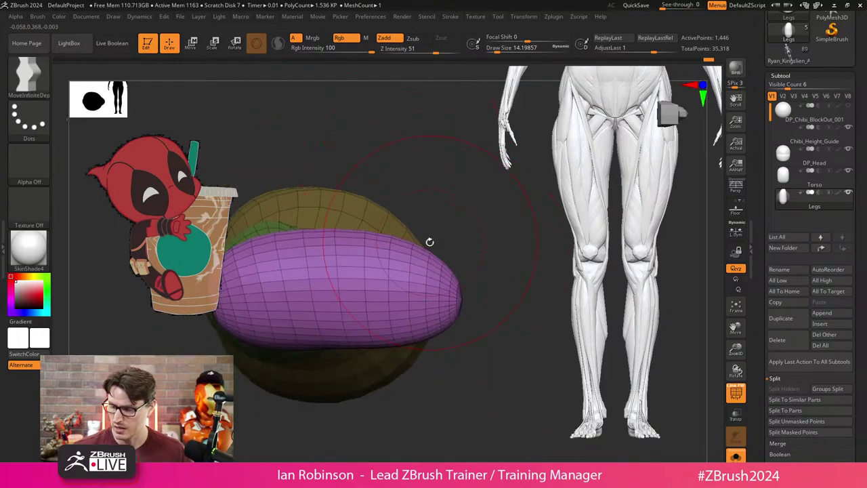
At Draw Size about 9.45, pull the foot's lower side down and round off its ends.
key("s")
left_click_drag(428, 242, 409, 242)
key("s")
left_click(426, 228)
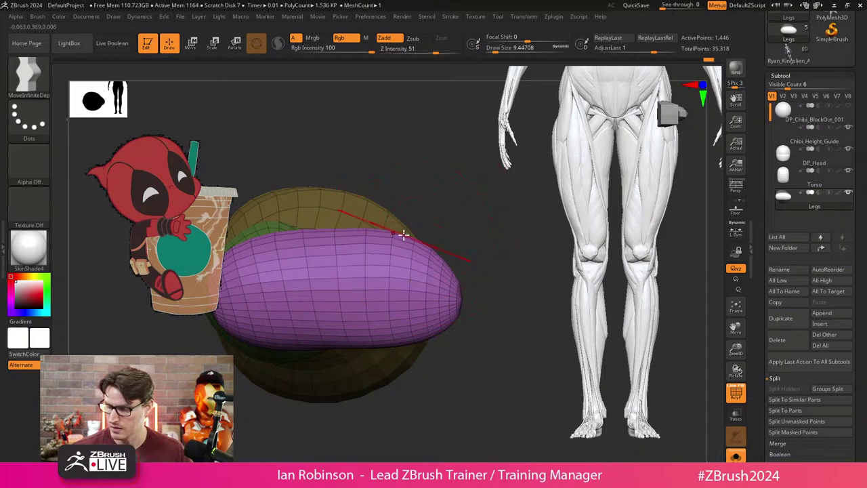
mouse_move(421, 316)
left_mouse_down()
mouse_move(420, 334)
mouse_move(391, 336)
mouse_move(452, 251)
mouse_move(460, 308)
left_mouse_up()
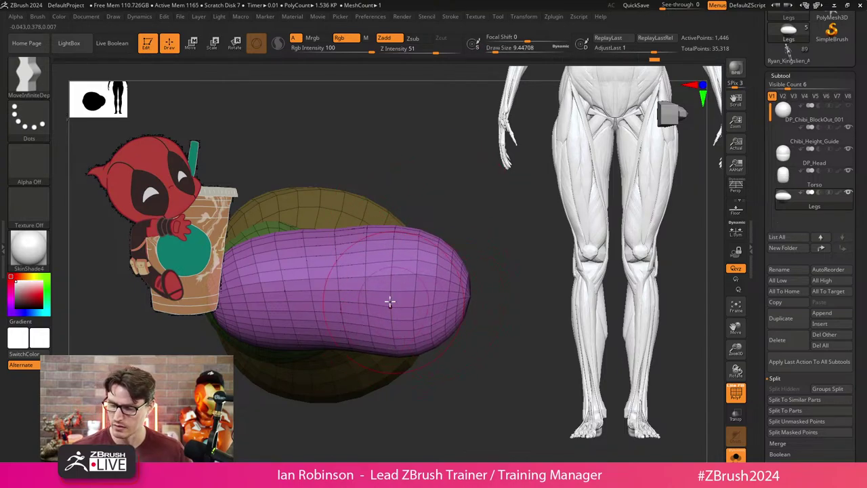
right_click_drag(390, 302, 298, 271)
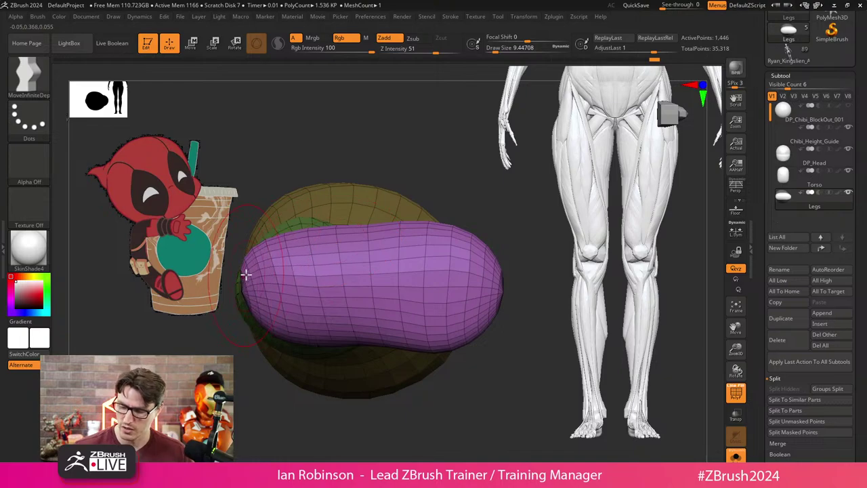
mouse_move(245, 275)
left_mouse_down()
mouse_move(267, 243)
mouse_move(276, 254)
left_mouse_up()
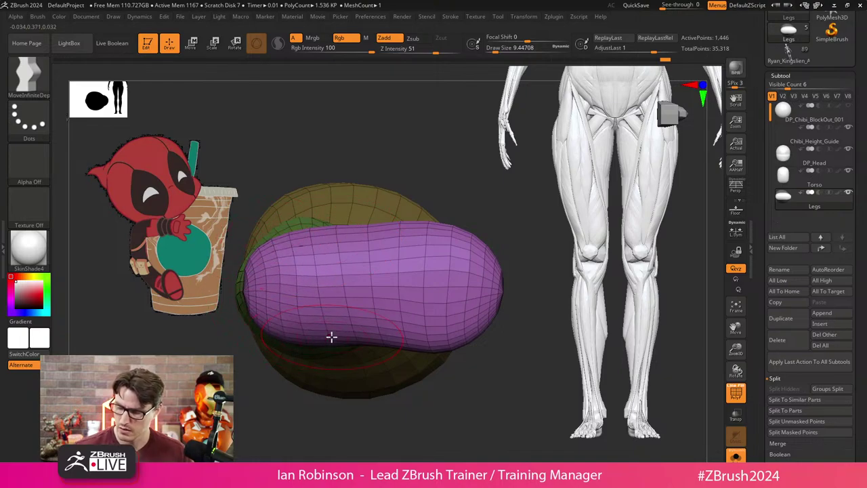
right_click_drag(335, 341, 420, 348)
Trim the foot along a vertical clip line with a trimming brush.
key("ctrl+shift")
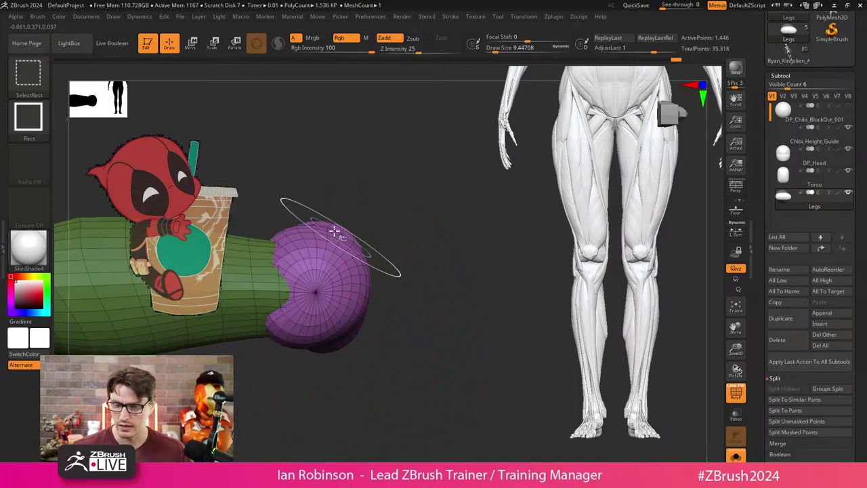
left_click_drag(346, 170, 347, 411, "ctrl+shift")
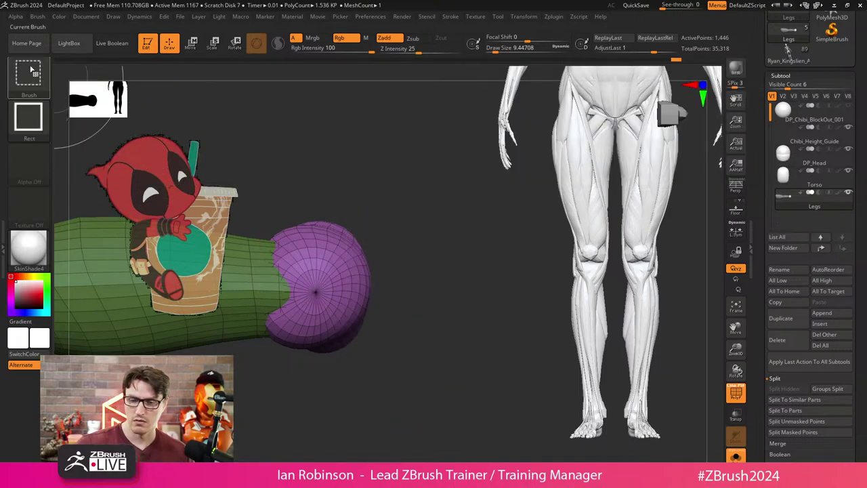
key("ctrl+shift+b")
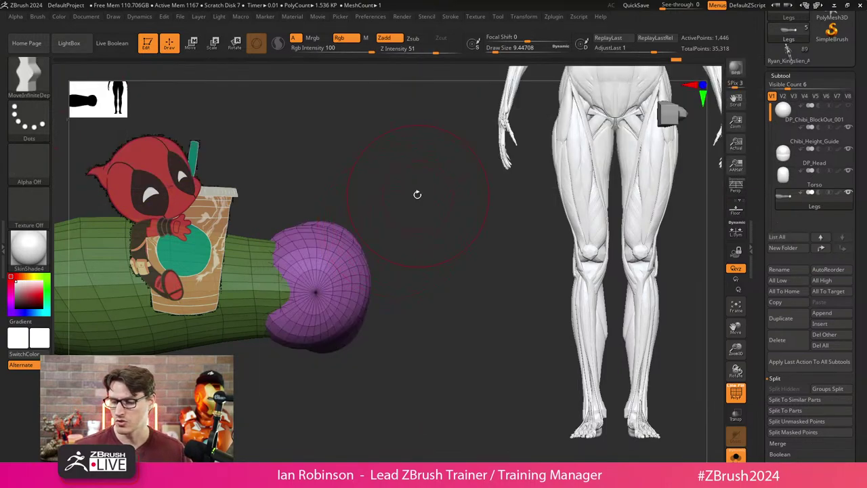
left_click_drag(349, 145, 353, 425, "ctrl+shift")
mouse_move(440, 252)
left_mouse_down()
mouse_move(427, 316)
mouse_move(434, 327)
mouse_move(396, 303)
mouse_move(382, 343)
left_mouse_up()
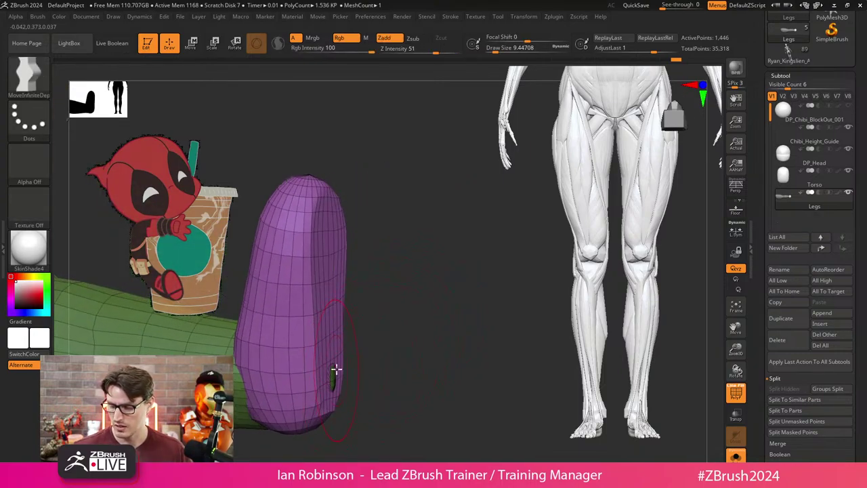
Undo back to the earlier leg pose and pull the purple foot section upright.
key("ctrl+z")
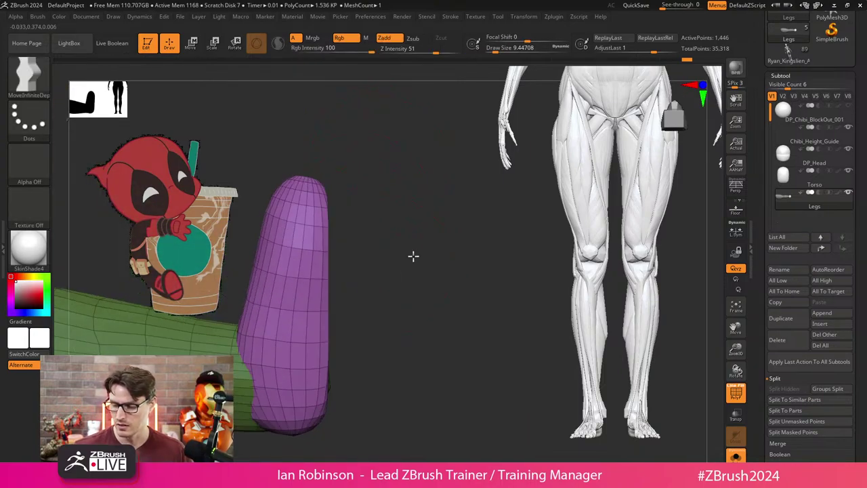
key("w")
key("ctrl+shift+z")
key("q")
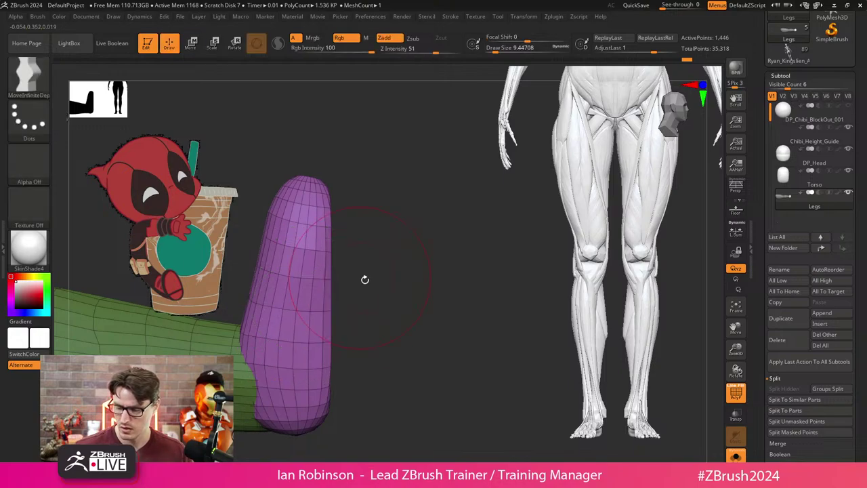
left_click_drag(364, 279, 403, 274)
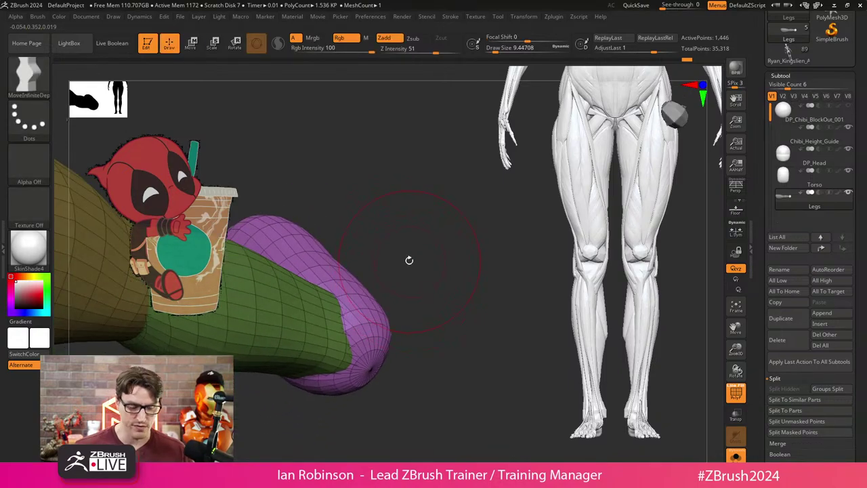
key("b")
key("m")
key("v")
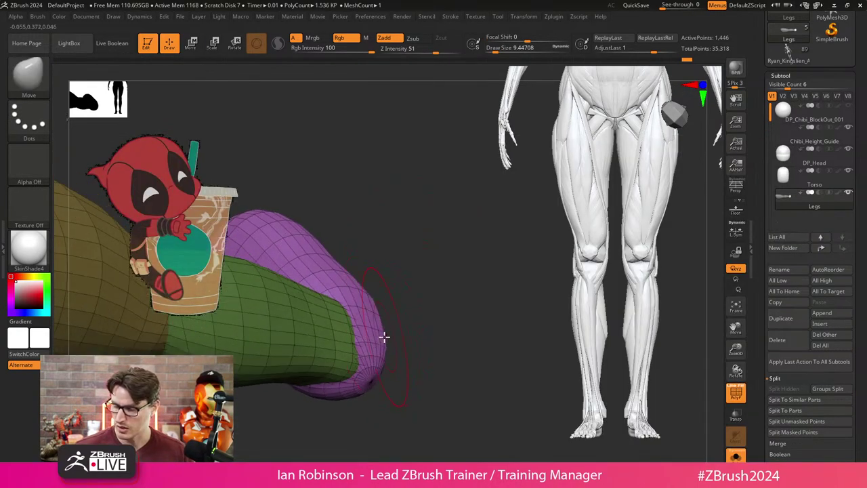
key("ctrl+z")
left_click_drag(420, 259, 353, 335)
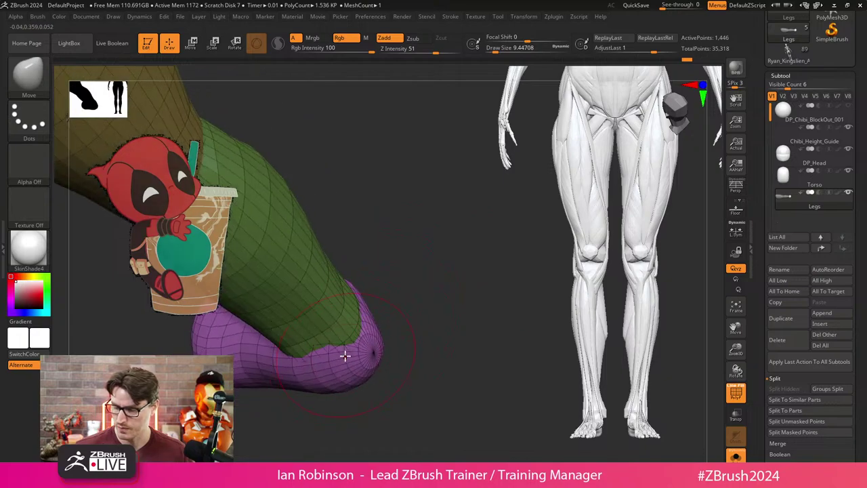
key("ctrl+z")
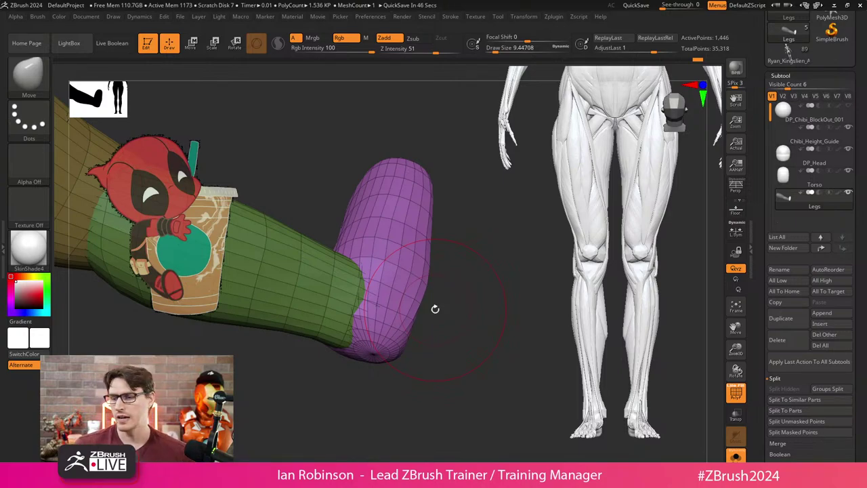
left_click_drag(435, 309, 461, 287)
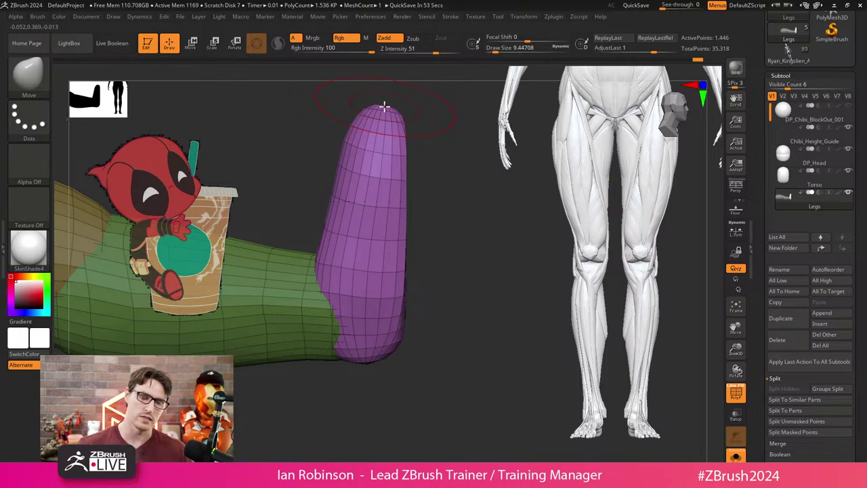
Orbit the leg upright, select the leg subtool and undo its recent reshaping edits.
left_click_drag(410, 162, 492, 259)
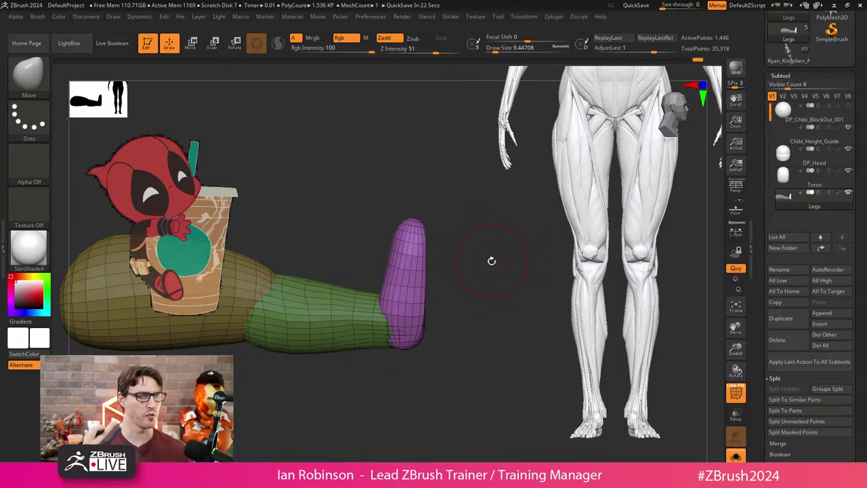
left_click_drag(492, 261, 389, 335)
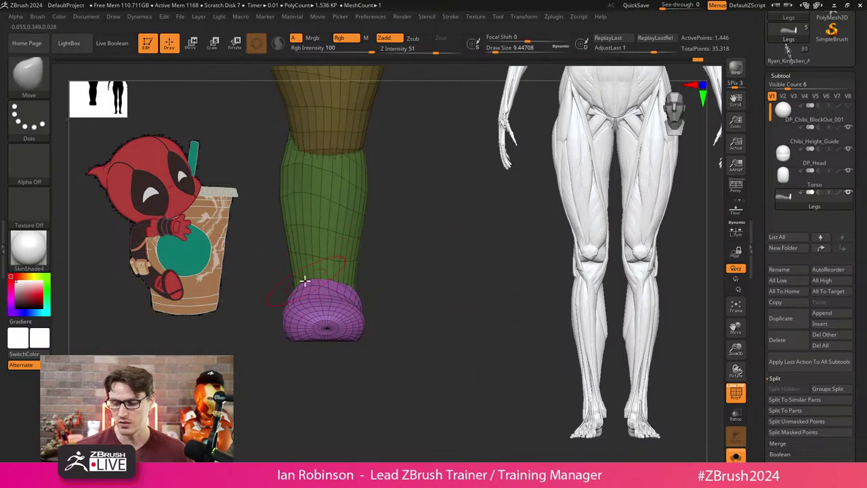
mouse_move(304, 282)
left_mouse_down()
mouse_move(307, 271)
mouse_move(386, 325)
mouse_move(375, 284)
mouse_move(451, 238)
mouse_move(395, 277)
left_mouse_up()
left_click(352, 270, "alt")
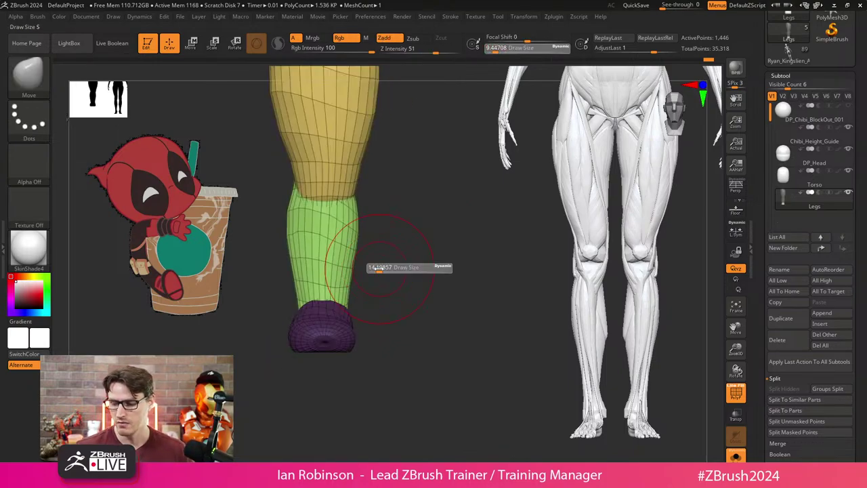
key("ctrl+z")
key("ctrl+z")
key("ctrl+z")
key("ctrl+z")
key("ctrl+z")
key("ctrl+z")
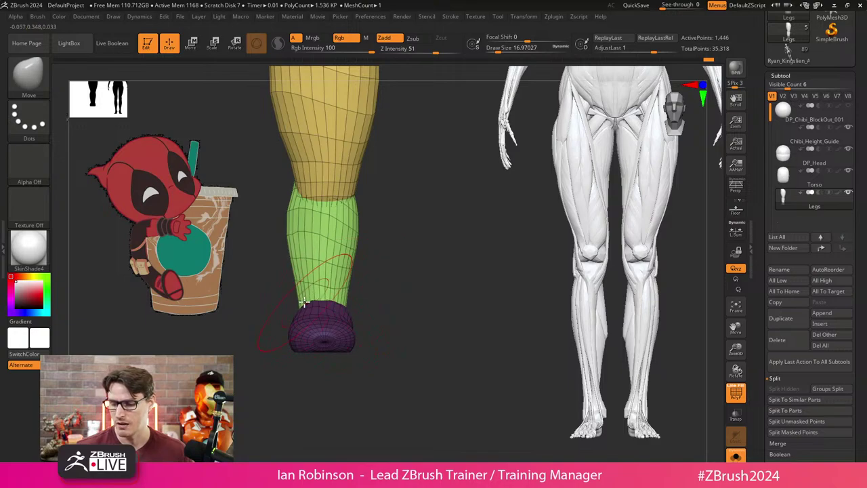
key("ctrl+z")
key("ctrl+z")
key("ctrl+z")
key("ctrl+z")
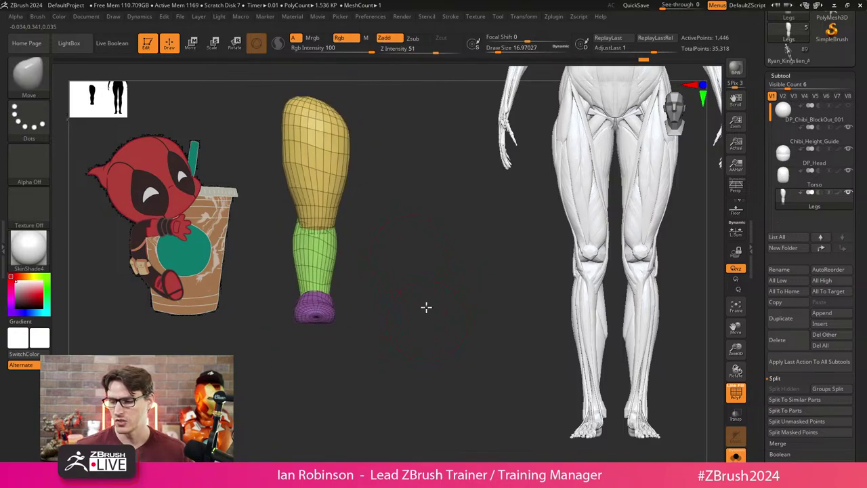
Undo back to the torso-and-floor version, hide the wireframe colours, and turn off perspective.
key("shift+f")
key("ctrl+z")
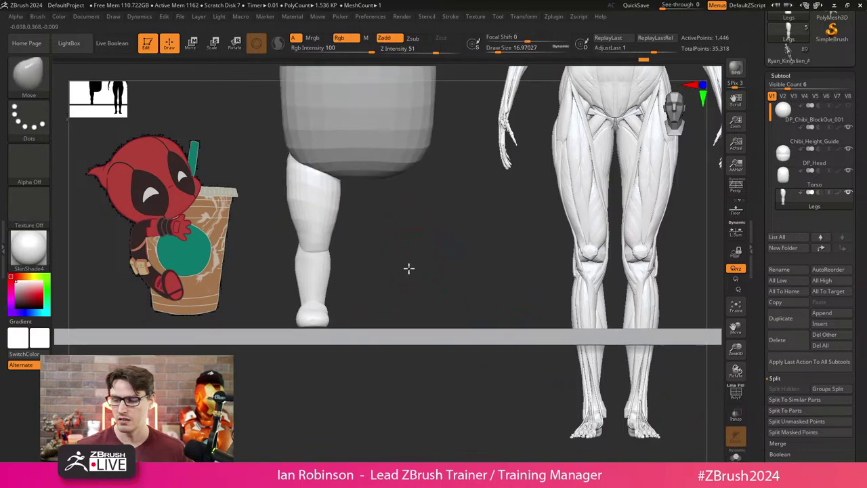
key("w")
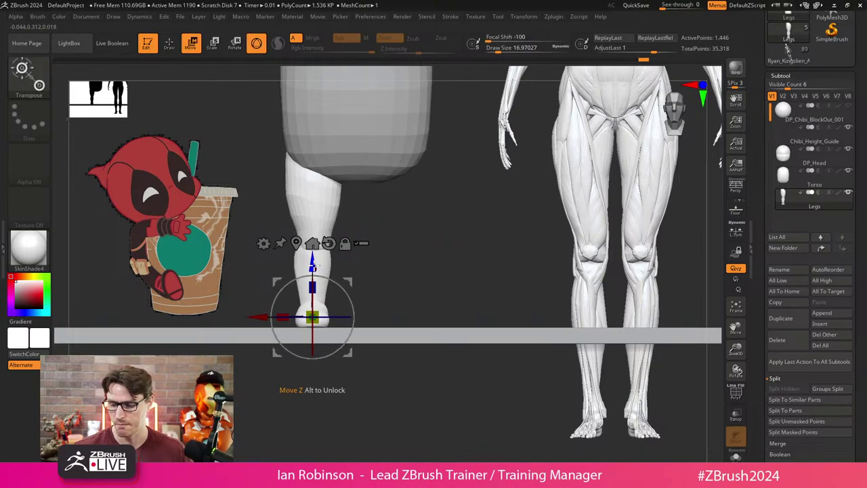
key("q")
mouse_move(380, 298)
left_mouse_down()
mouse_move(397, 287)
mouse_move(400, 248)
mouse_move(452, 188)
left_mouse_up()
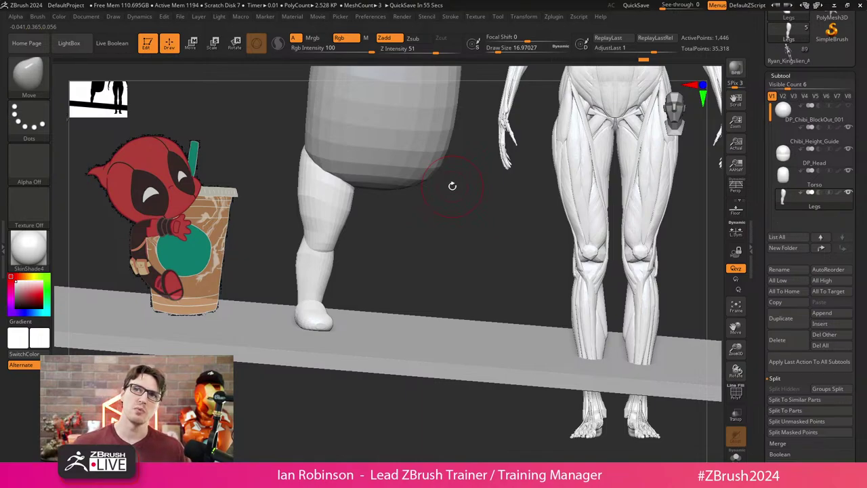
key("p")
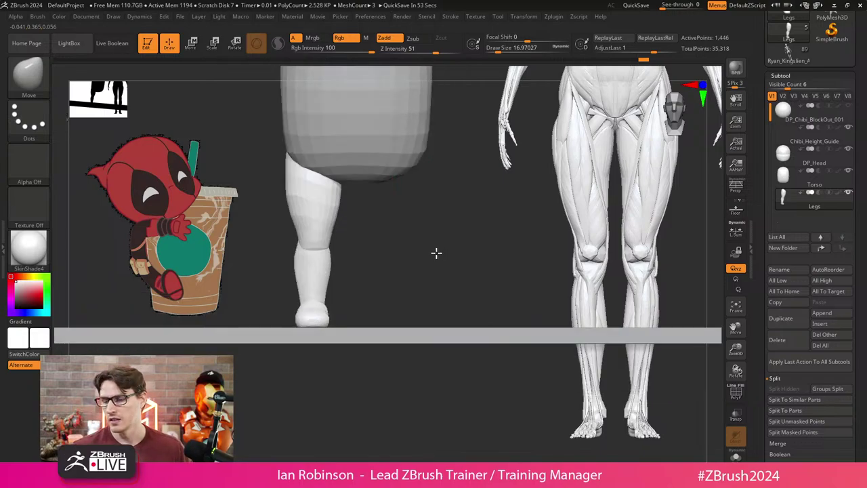
Set the Transpose pivot at the knee and bend the lower leg slightly.
key("w")
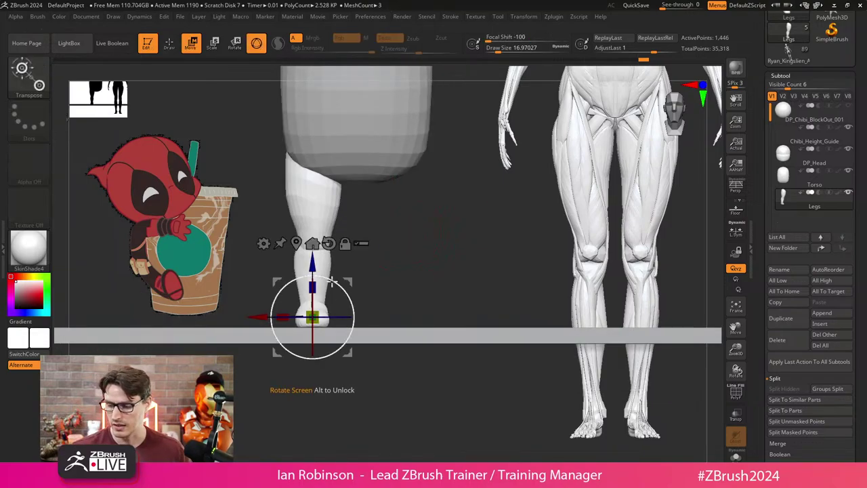
left_click(312, 243)
left_click_drag(400, 226, 400, 252, "alt")
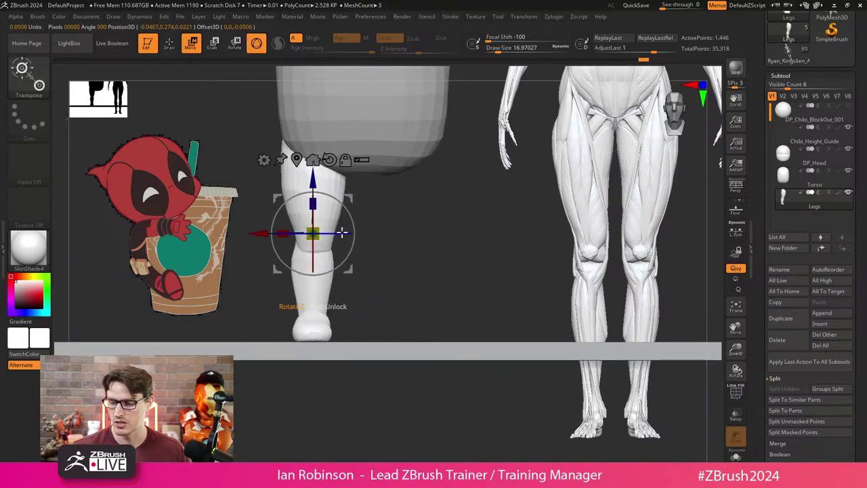
left_click_drag(326, 265, 335, 232)
key("q")
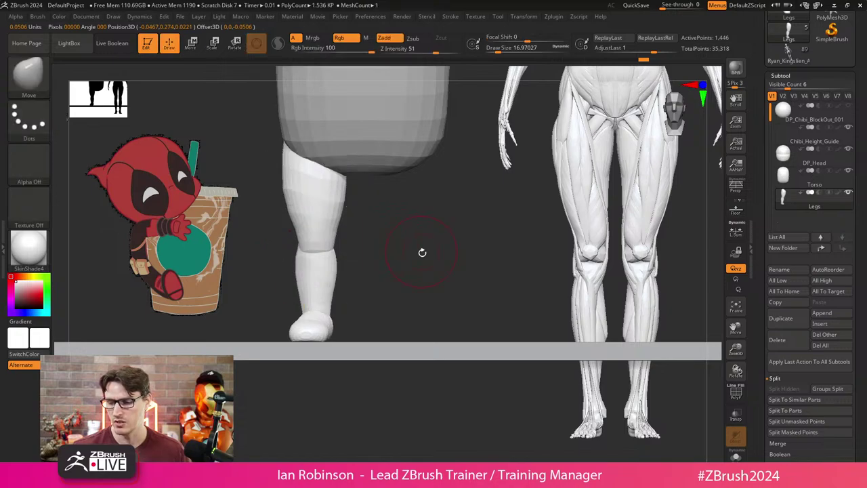
mouse_move(422, 248)
left_mouse_down("alt")
mouse_move(399, 219)
mouse_move(425, 238)
mouse_move(403, 251)
mouse_move(438, 253)
mouse_move(419, 244)
left_mouse_up("alt")
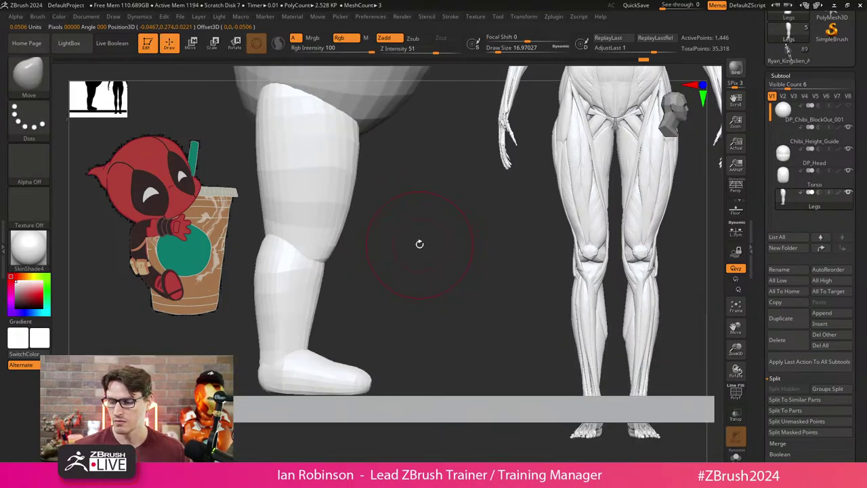
Mask the lower leg, check it from a straight front view, then clear the mask.
left_click(343, 219, "ctrl+shift")
left_click(376, 228, "ctrl")
left_click(375, 233, "ctrl+shift")
left_click(375, 238, "ctrl")
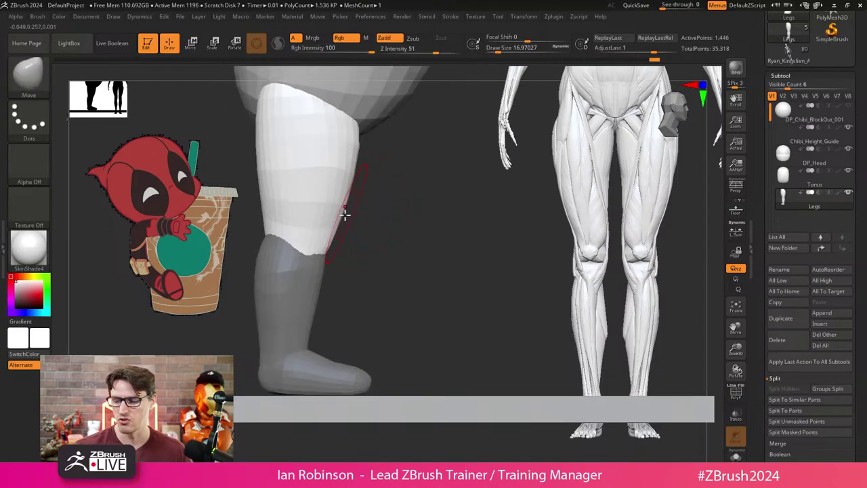
left_click_drag(393, 228, 378, 238, "shift")
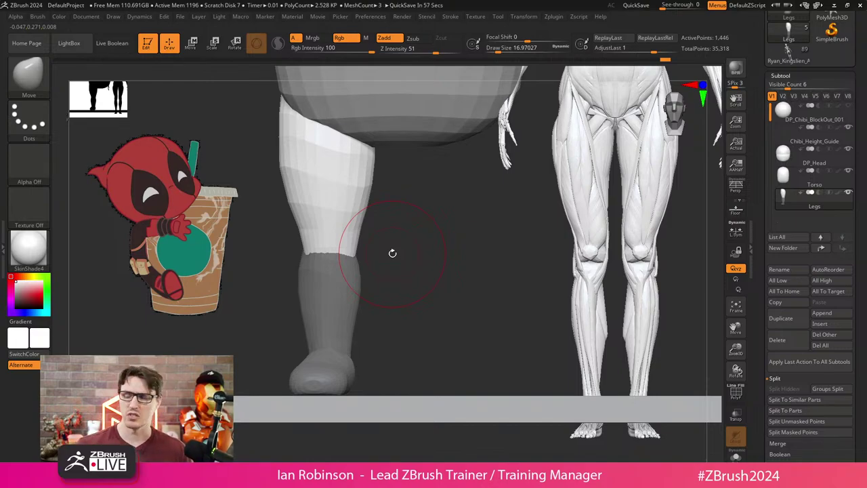
left_click(407, 228, "ctrl")
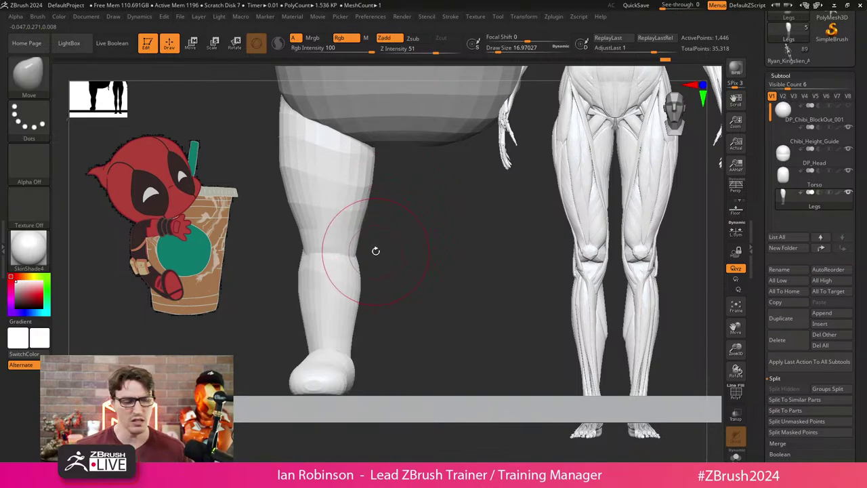
key("n")
key("t")
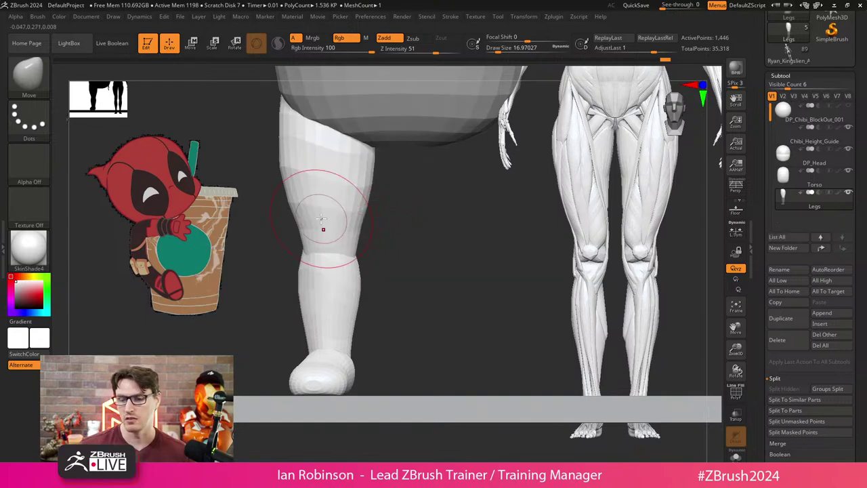
key("n")
Load the IMM Primitives brush with PolySphere as the insert mesh.
key("b")
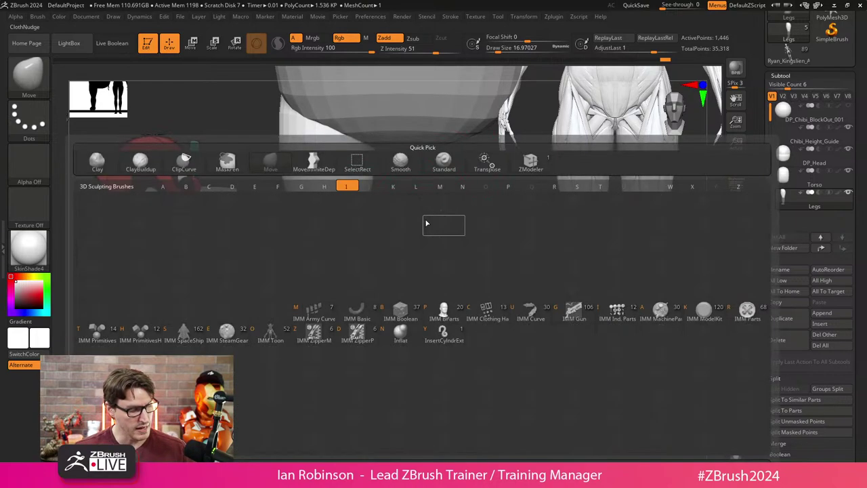
key("i")
key("p")
left_click(249, 73)
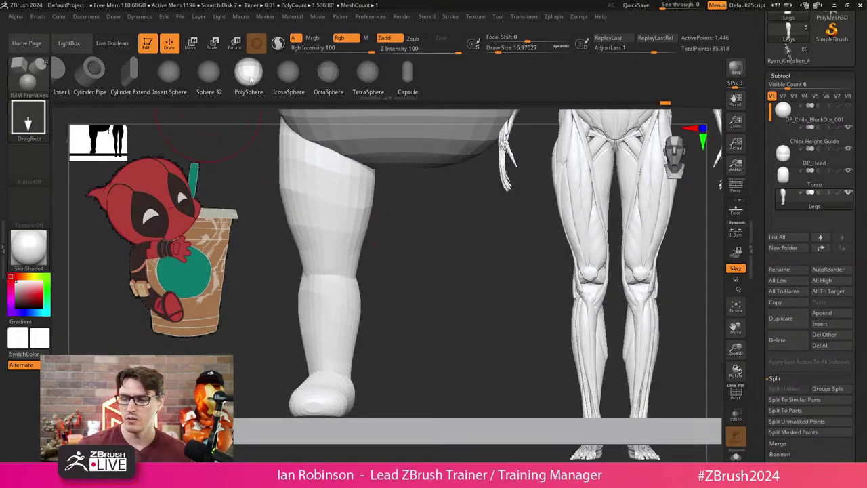
Insert a PolySphere at the knee and squash it front to back with the Transpose gizmo.
left_click_drag(326, 285, 332, 289)
key("w")
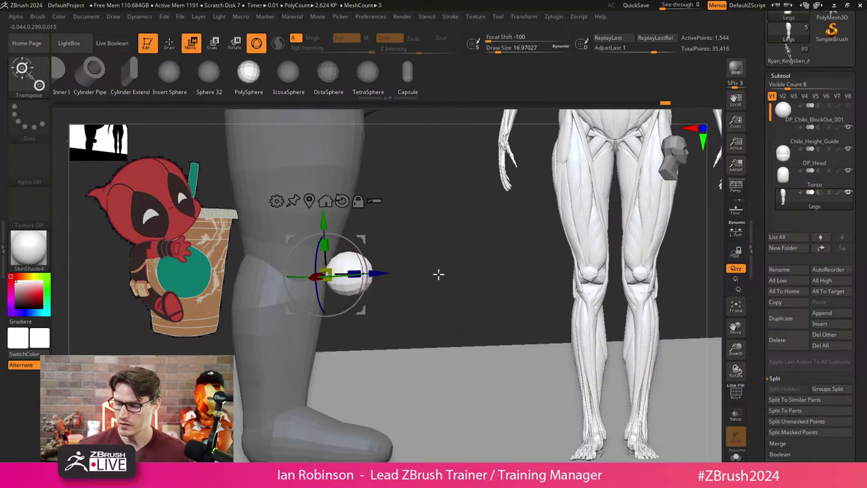
left_click_drag(353, 272, 341, 275)
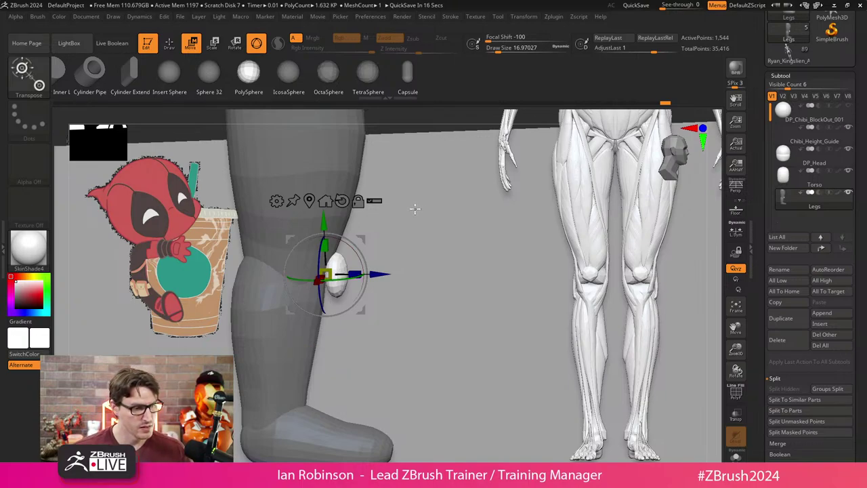
key("q")
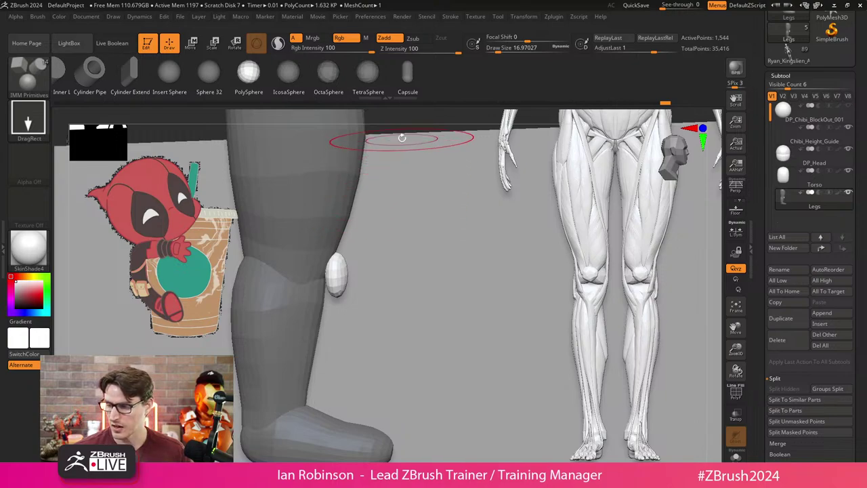
Pull and tilt the knee piece with the Move brush, shrinking it to size 6.6.
key("ctrl+z")
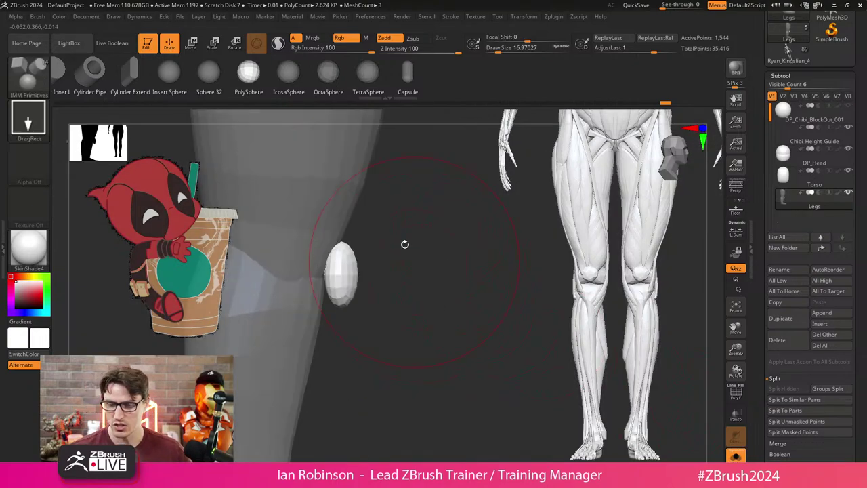
key("b")
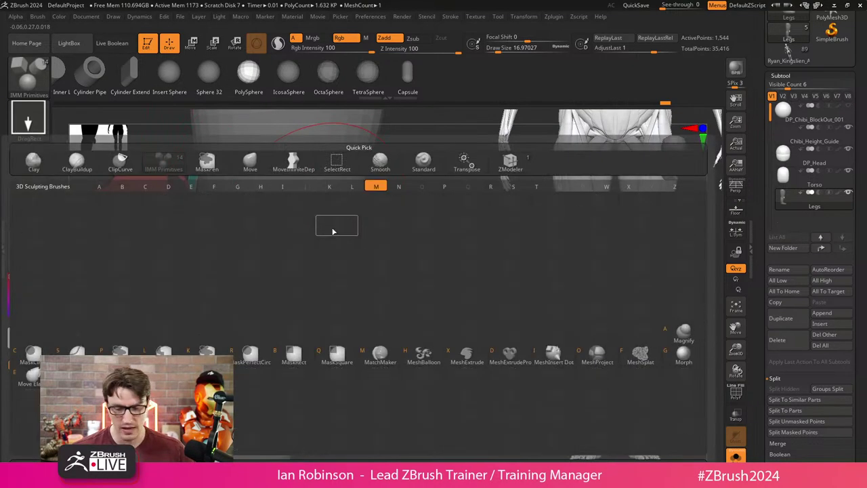
key("m")
key("v")
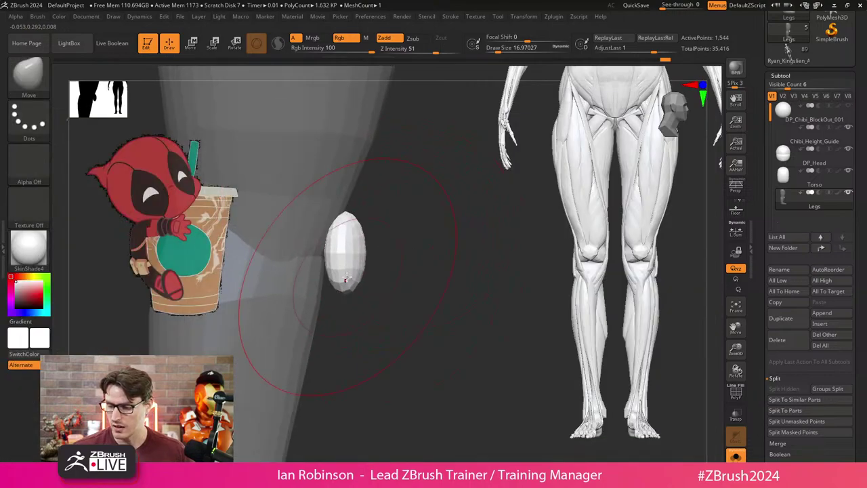
mouse_move(341, 271)
left_mouse_down()
mouse_move(331, 298)
mouse_move(324, 295)
left_mouse_up()
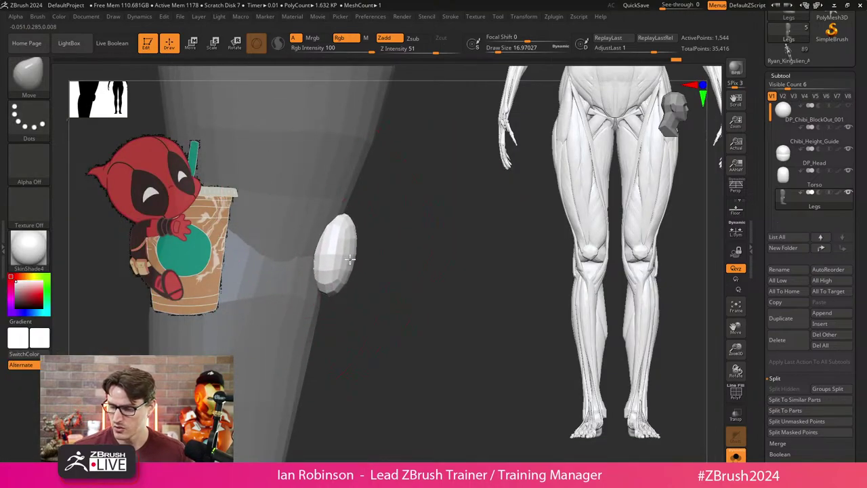
key("s")
left_click_drag(382, 243, 400, 237, "shift")
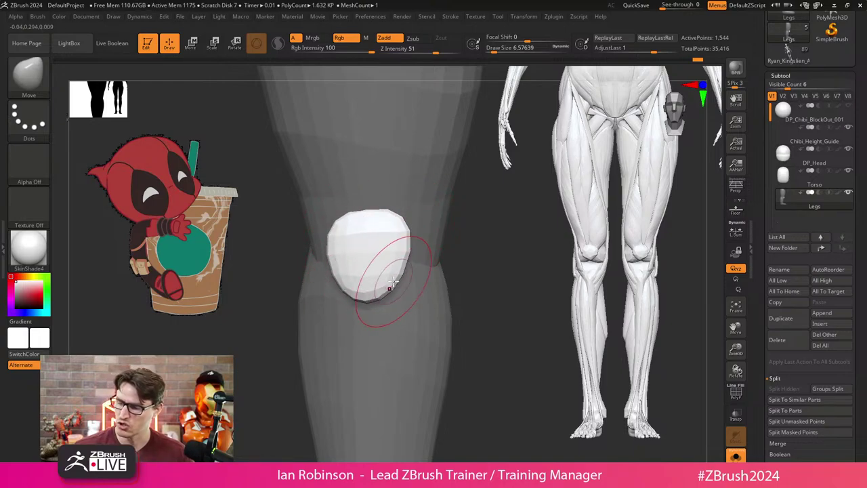
mouse_move(332, 235)
left_mouse_down()
mouse_move(507, 228)
mouse_move(342, 254)
mouse_move(416, 246)
left_mouse_up()
Enlarge the Move brush to about 15.5 and nudge the knee piece into place on the leg.
key("s")
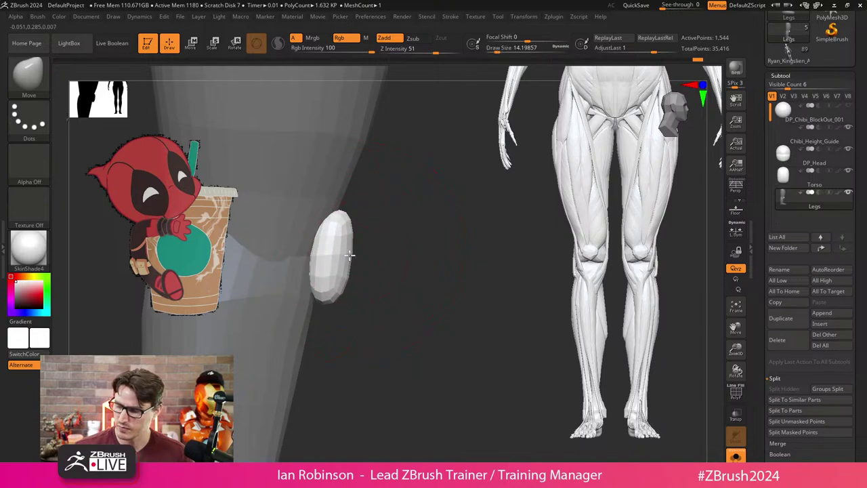
key("w")
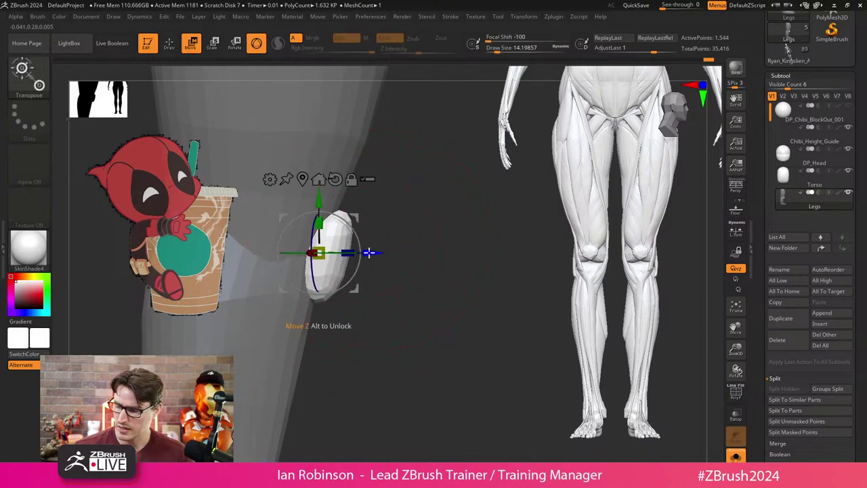
key("q")
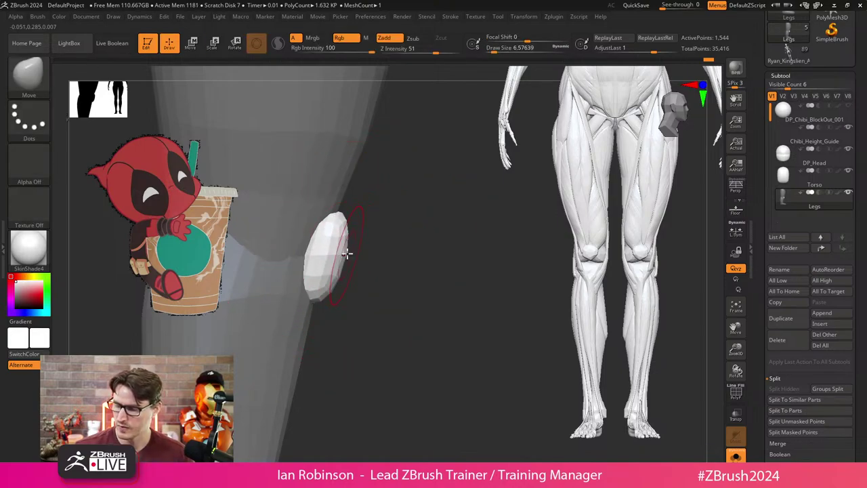
key("s")
mouse_move(347, 254)
left_mouse_down()
mouse_move(393, 243)
mouse_move(328, 286)
left_mouse_up()
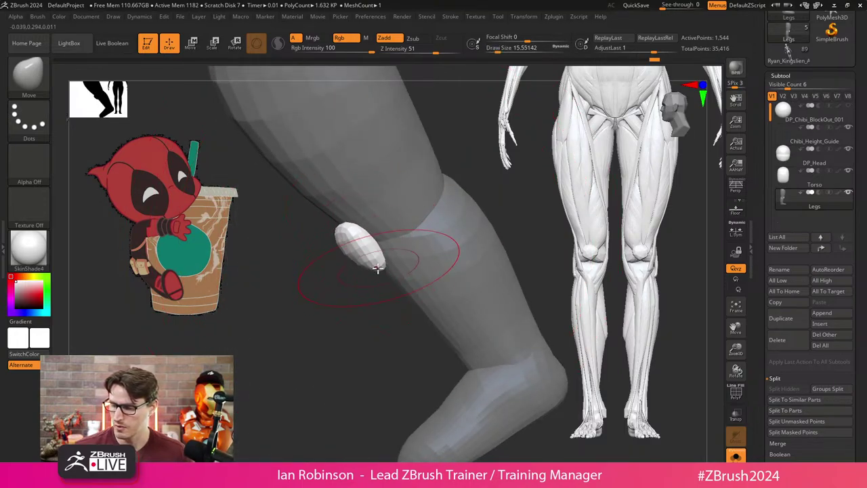
left_click_drag(377, 268, 349, 253)
mouse_move(254, 330)
left_mouse_down()
mouse_move(411, 201)
mouse_move(242, 325)
mouse_move(279, 297)
left_mouse_up()
mouse_move(348, 306)
left_mouse_down()
mouse_move(341, 264)
mouse_move(337, 271)
mouse_move(366, 217)
mouse_move(356, 296)
mouse_move(363, 285)
mouse_move(366, 302)
mouse_move(321, 343)
mouse_move(393, 226)
mouse_move(403, 227)
mouse_move(341, 299)
left_mouse_up()
key("ctrl")
left_click(37, 16)
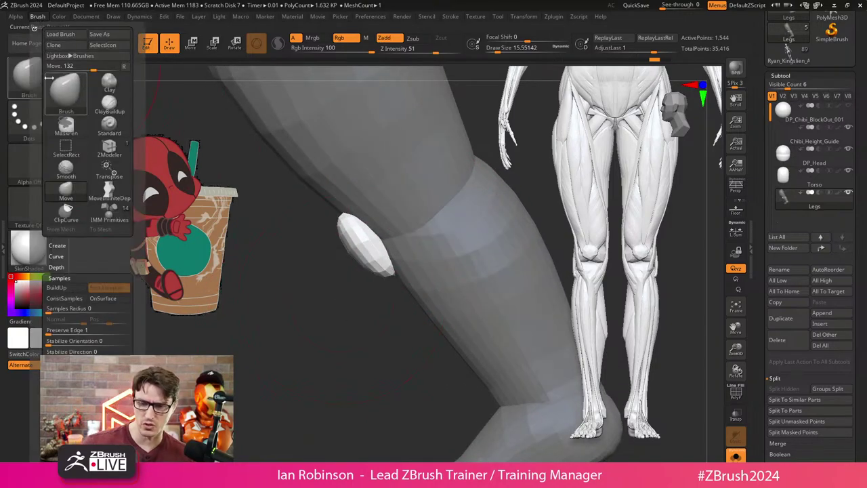
scroll(82, 288, "down", 5)
left_click(82, 296)
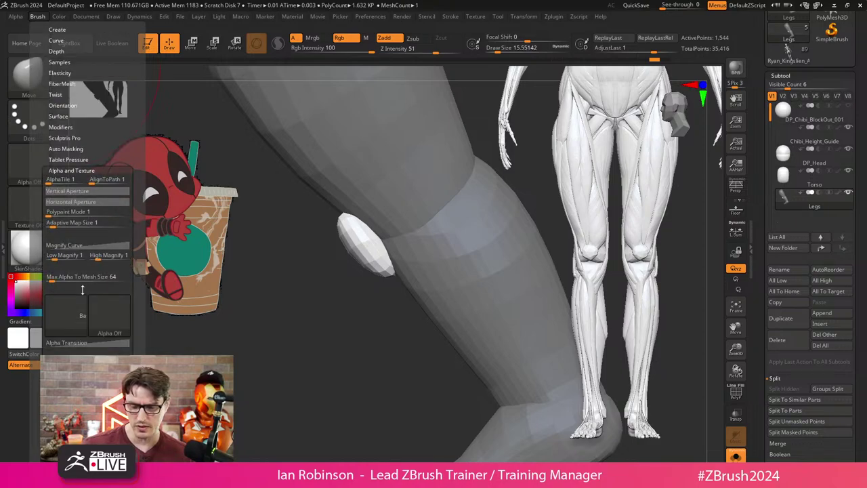
left_click(80, 170)
left_click(66, 148)
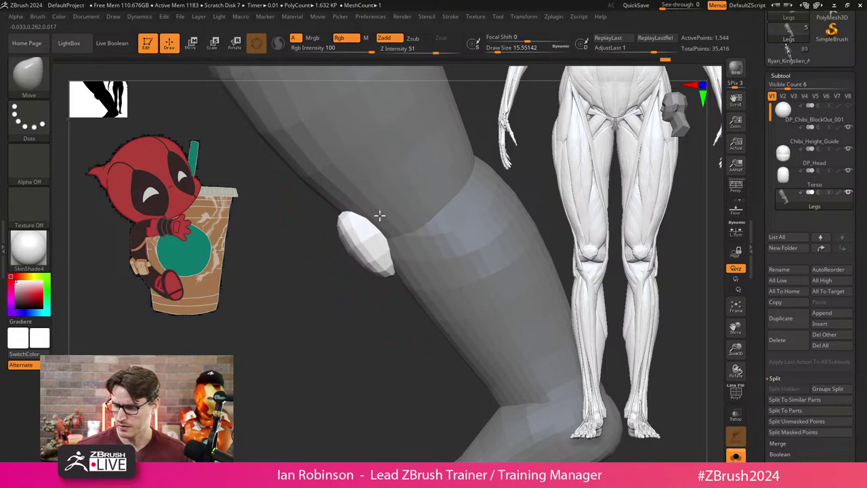
right_click_drag(377, 217, 432, 291)
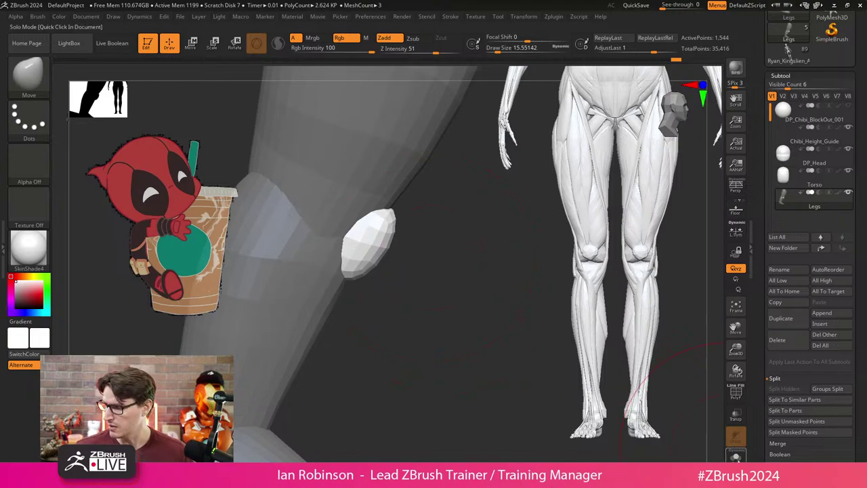
left_click(735, 455)
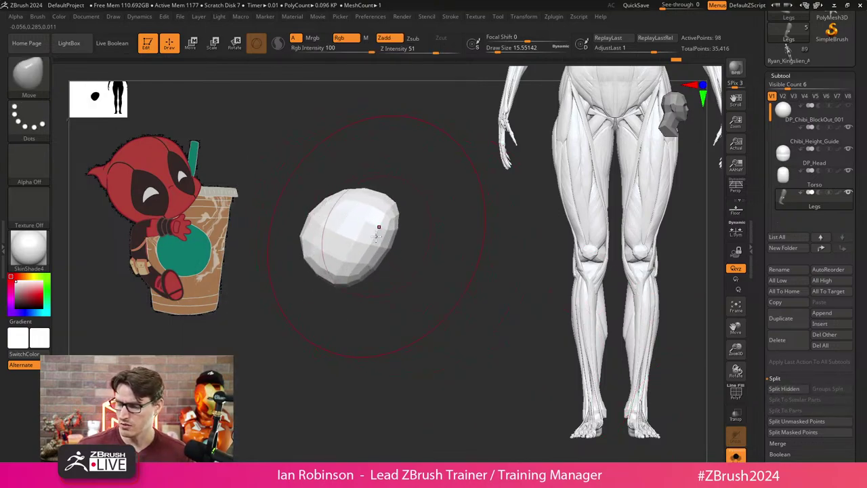
key("s")
mouse_move(400, 237)
left_mouse_down()
mouse_move(426, 265)
mouse_move(397, 248)
mouse_move(467, 292)
mouse_move(449, 284)
left_mouse_up()
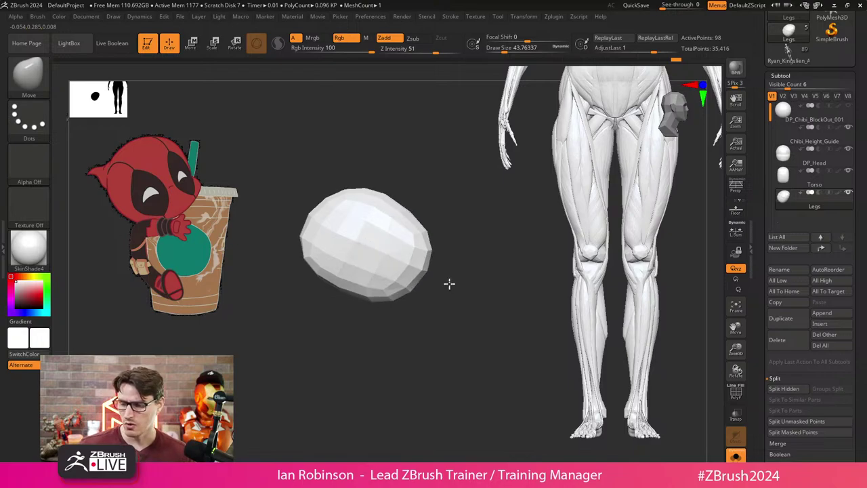
key("ctrl+z")
key("ctrl+z")
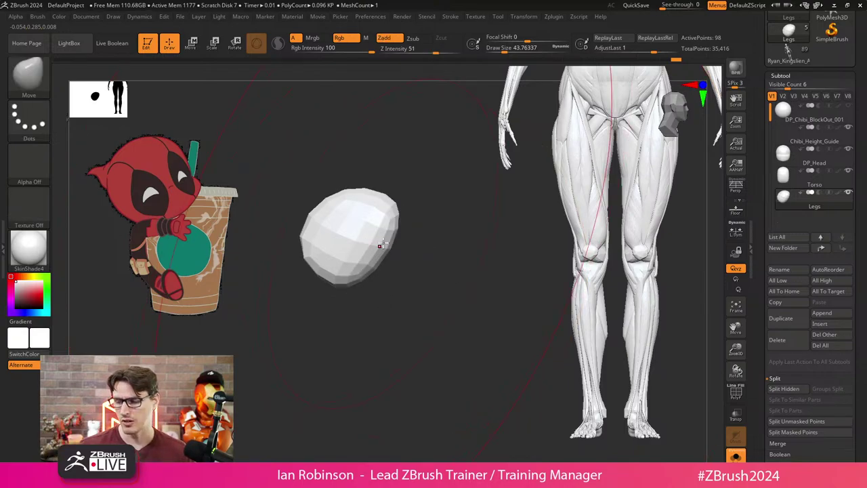
left_click(38, 16)
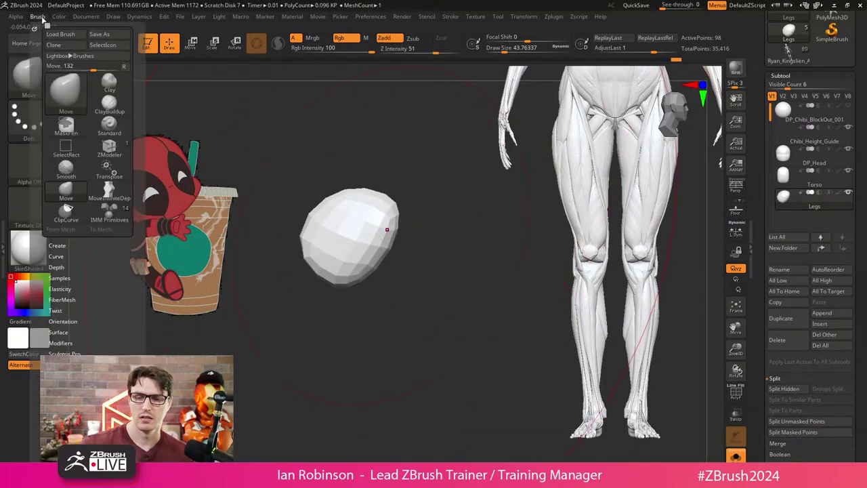
left_click(67, 304)
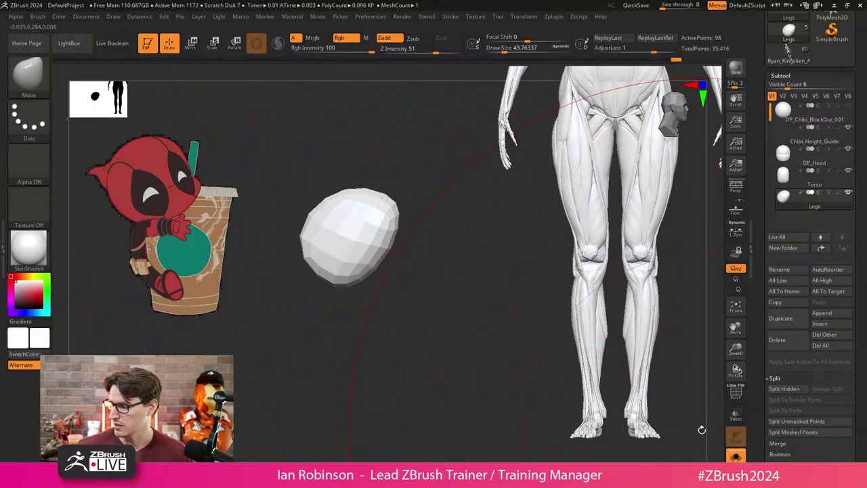
Apply Mirror And Weld to the kneecapped leg, producing a matching pair at 3,088 points.
left_click(452, 252, "ctrl+shift")
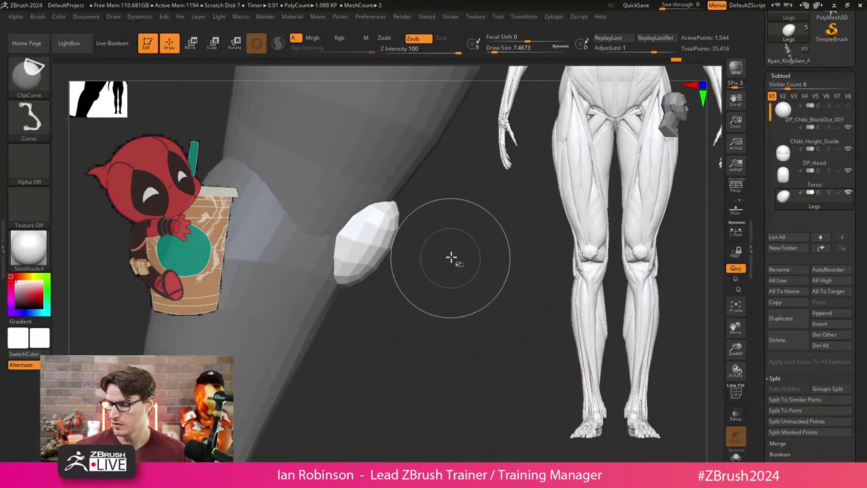
left_click_drag(452, 252, 445, 302)
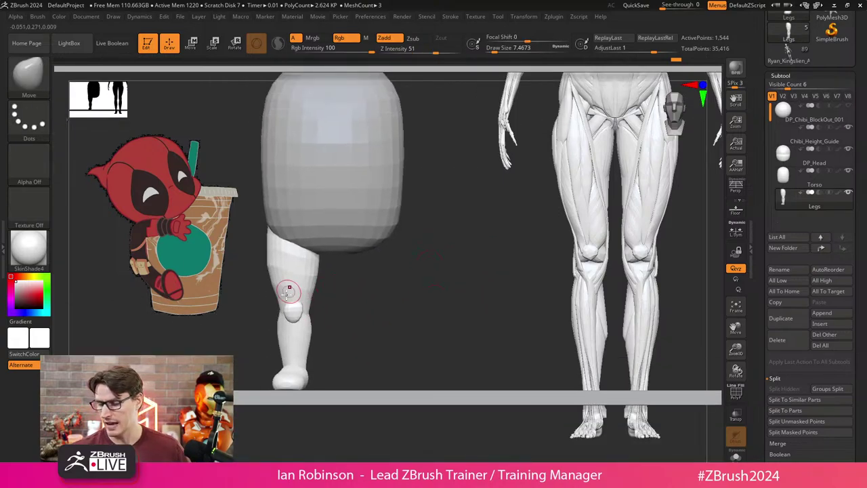
left_click(785, 75)
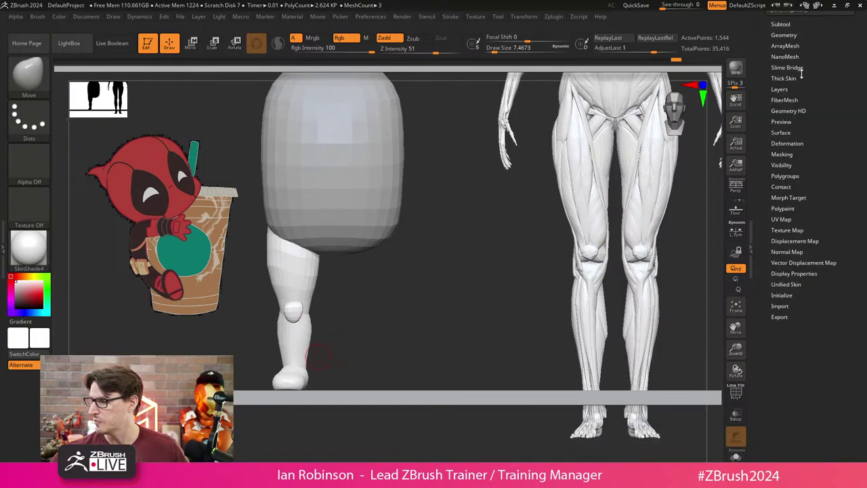
left_click(786, 34)
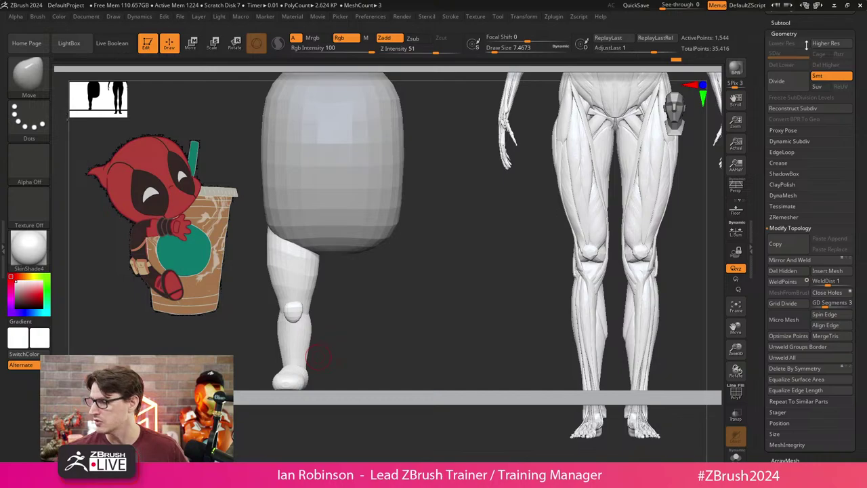
left_click(793, 261)
left_click_drag(447, 265, 414, 300)
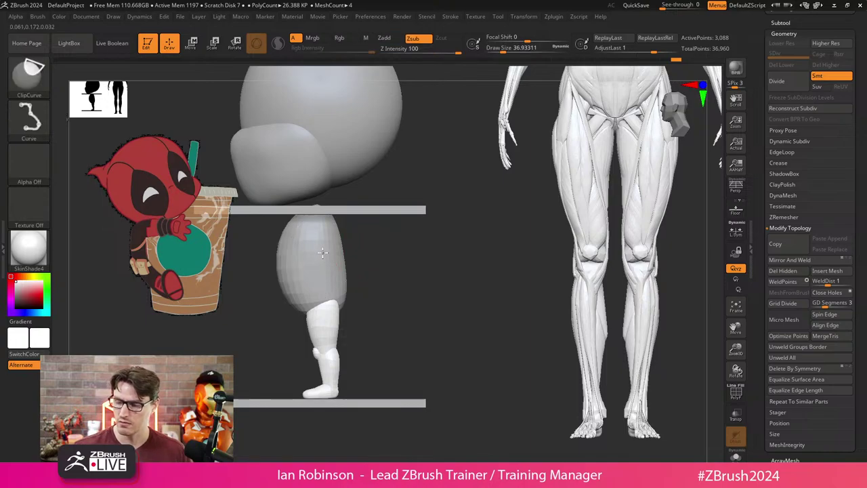
left_click(358, 248, "ctrl+shift")
left_click(367, 261, "ctrl+shift")
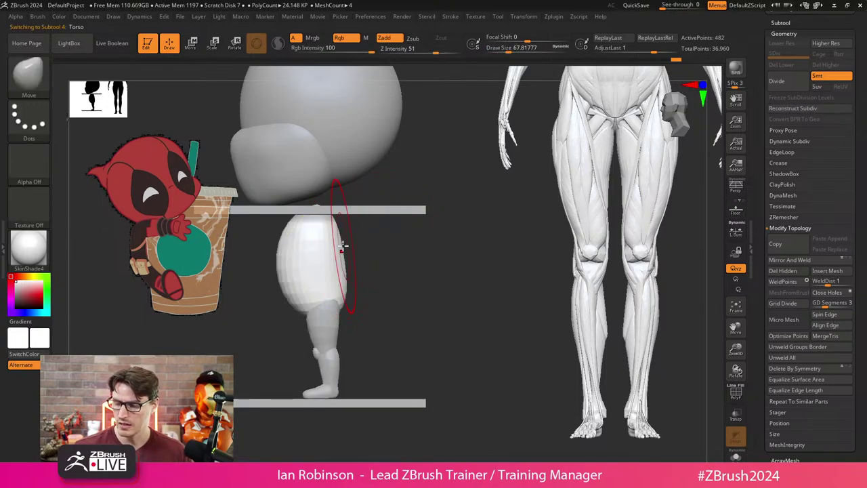
Bulge the Torso fuller and pull in its right side with MoveInfiniteDepth.
left_click(329, 234, "alt")
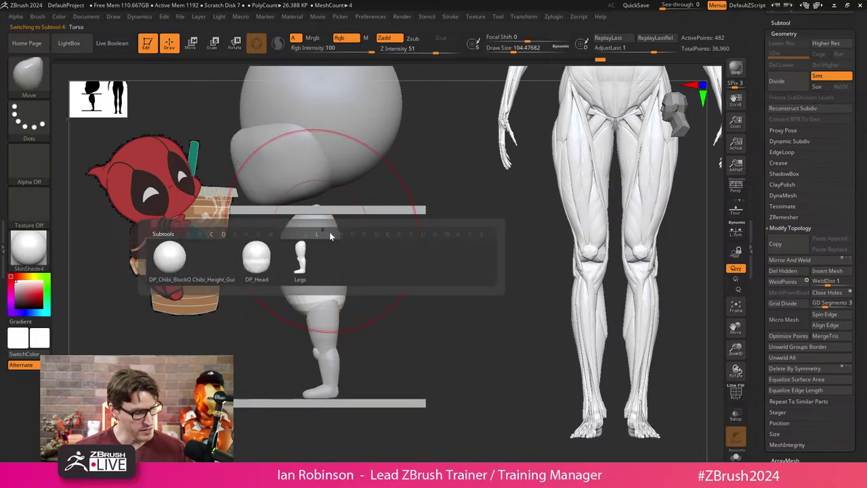
key("b")
key("m")
key("i")
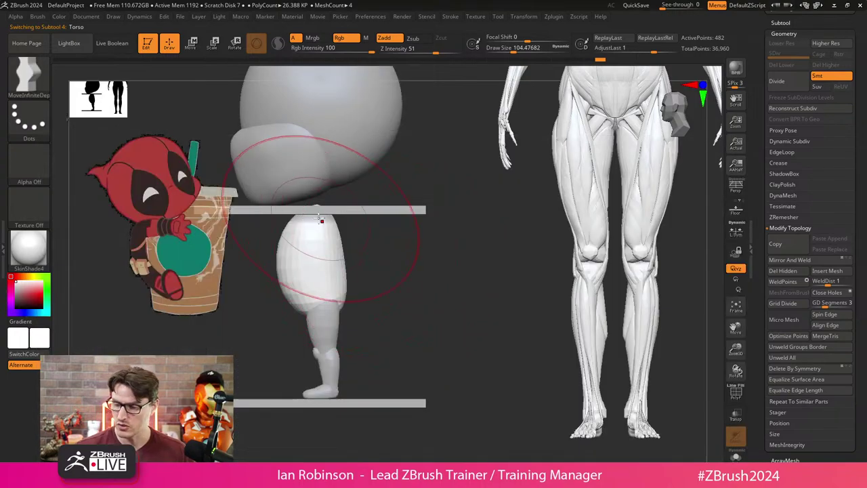
mouse_move(302, 234)
left_mouse_down()
mouse_move(309, 214)
mouse_move(333, 206)
mouse_move(329, 200)
left_mouse_up()
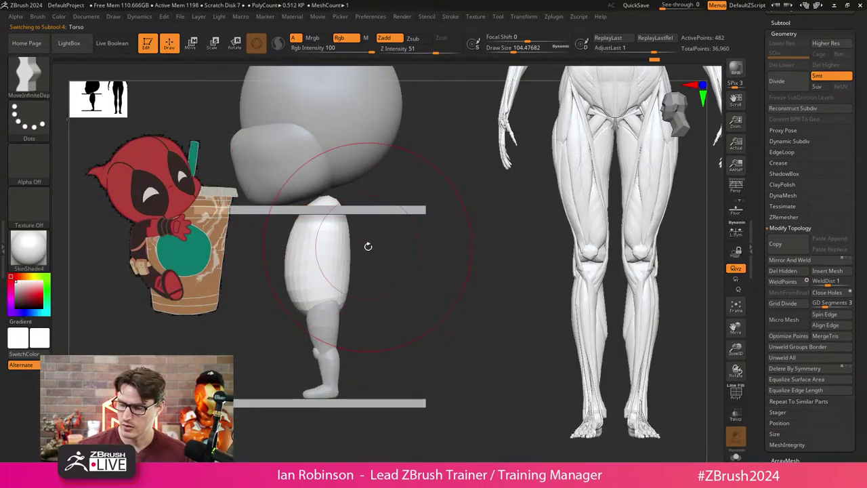
key("s")
left_click_drag(354, 251, 340, 251)
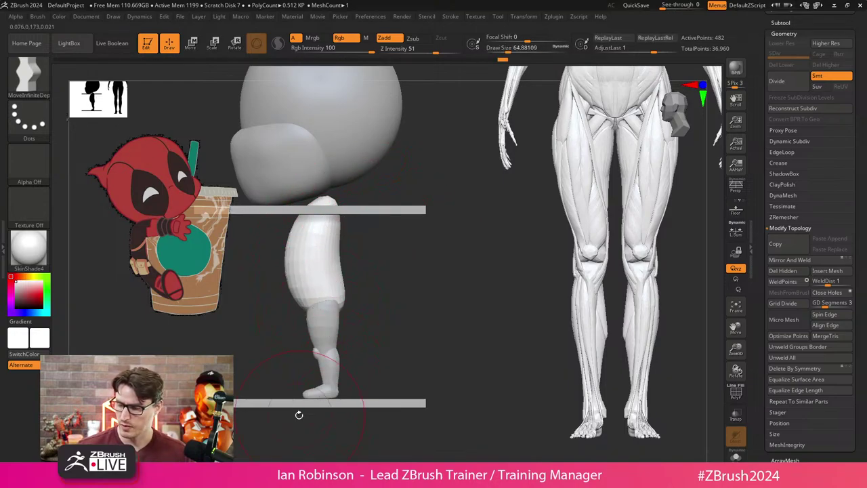
Lasso the torso, undo a boxier flattening stroke at size 43.8, and view it front-on.
key("ctrl+shift+b")
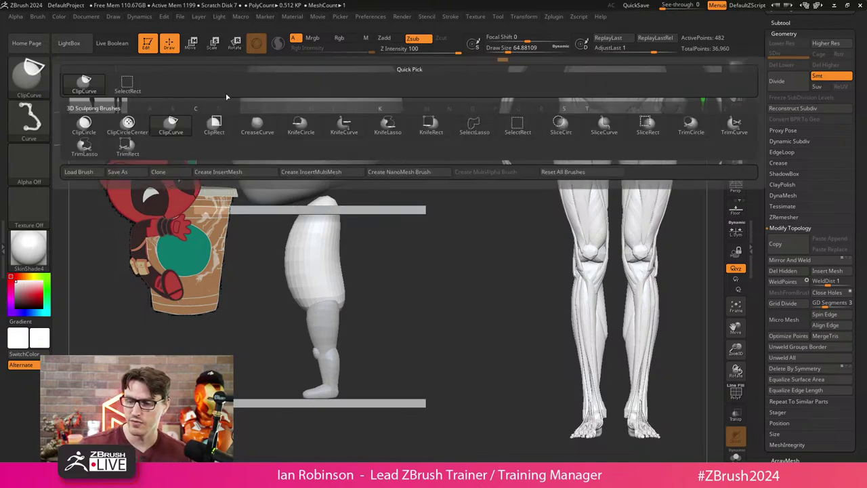
left_click(475, 125)
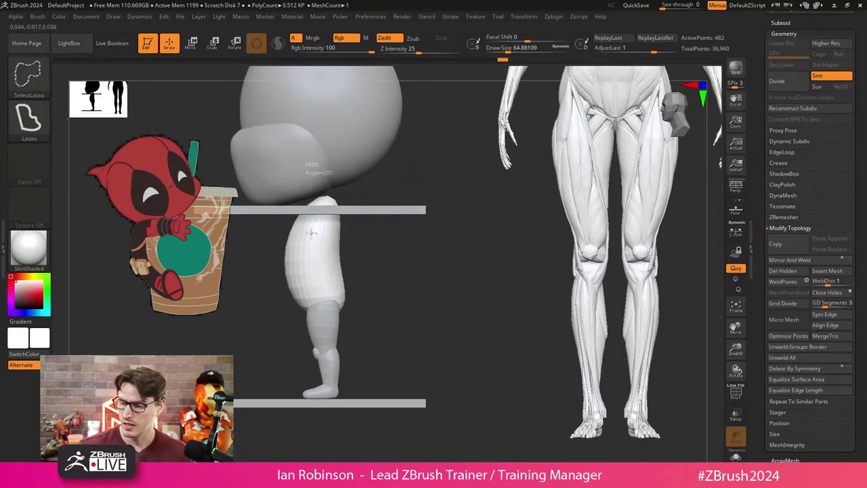
left_click_drag(307, 283, 326, 335, "ctrl+shift")
mouse_move(319, 417)
left_mouse_down("ctrl+shift")
mouse_move(252, 461)
mouse_move(257, 203)
mouse_move(316, 131)
mouse_move(259, 138)
mouse_move(298, 138)
mouse_move(293, 131)
mouse_move(519, 142)
mouse_move(534, 134)
mouse_move(488, 144)
mouse_move(316, 149)
left_mouse_up("ctrl+shift")
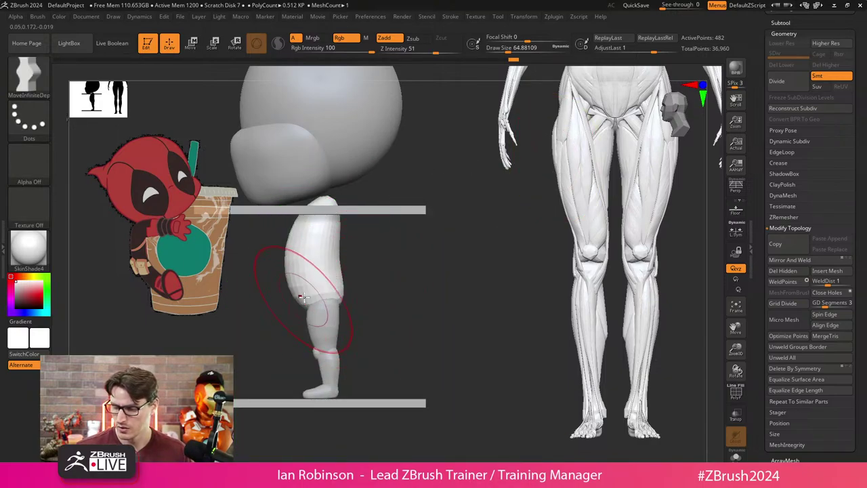
key("s")
left_click_drag(406, 260, 386, 260)
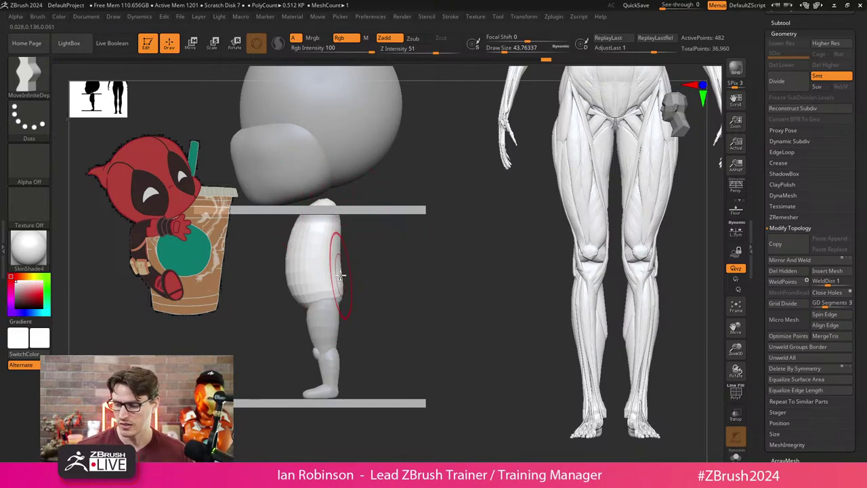
mouse_move(342, 275)
left_mouse_down()
mouse_move(291, 262)
mouse_move(267, 270)
mouse_move(359, 255)
left_mouse_up()
key("ctrl+z")
key("s")
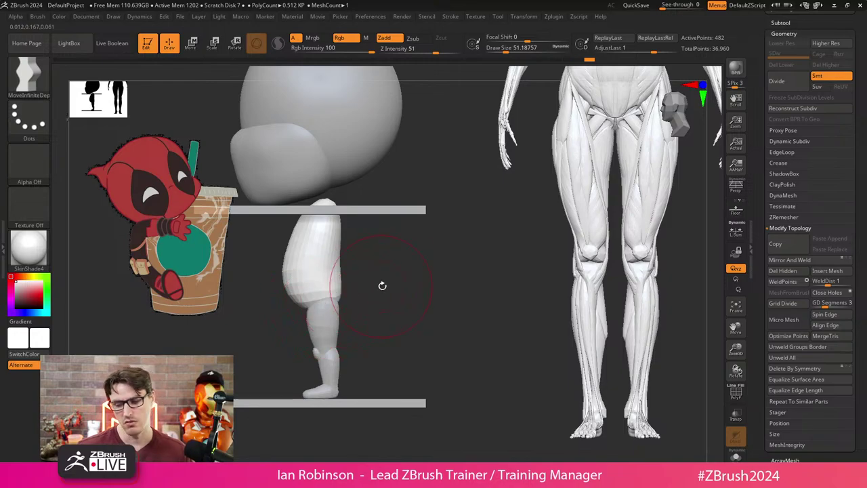
mouse_move(383, 285)
left_mouse_down("shift")
mouse_move(424, 287)
mouse_move(444, 319)
mouse_move(389, 293)
left_mouse_up("shift")
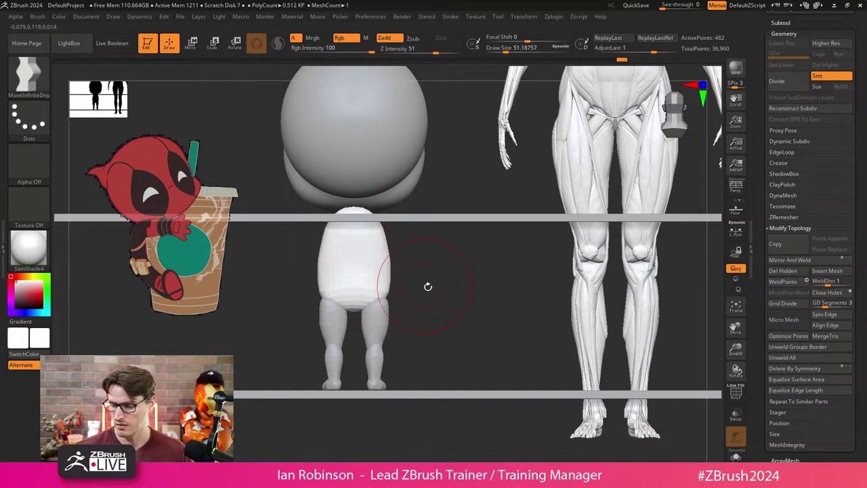
Save the chibi project with Tool > Save.
left_click_drag(428, 287, 416, 265, "shift")
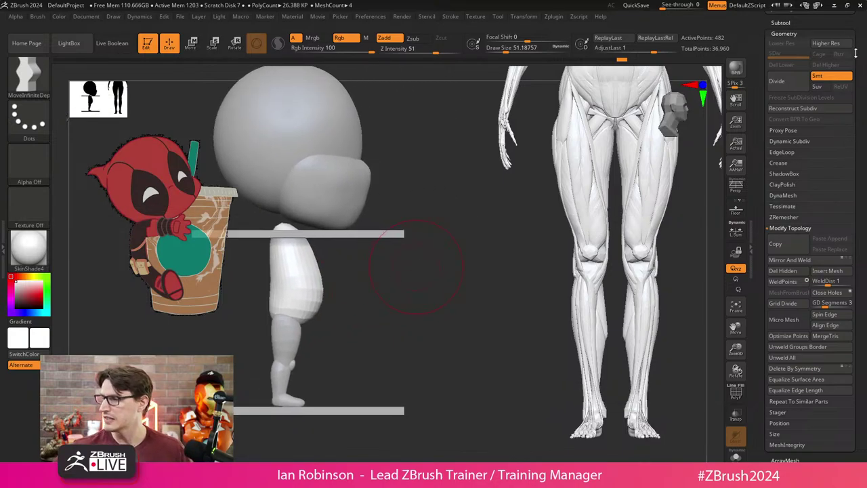
left_click_drag(856, 53, 866, 135)
left_click(777, 42)
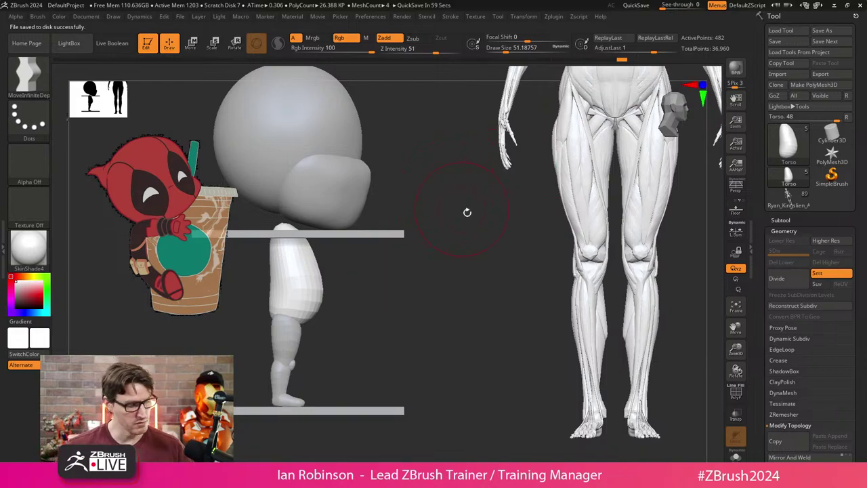
Hide the reference legs subtool and bring up LightBox's saved tools.
mouse_move(464, 281)
left_mouse_down("shift")
mouse_move(447, 265)
mouse_move(447, 286)
left_mouse_up("shift")
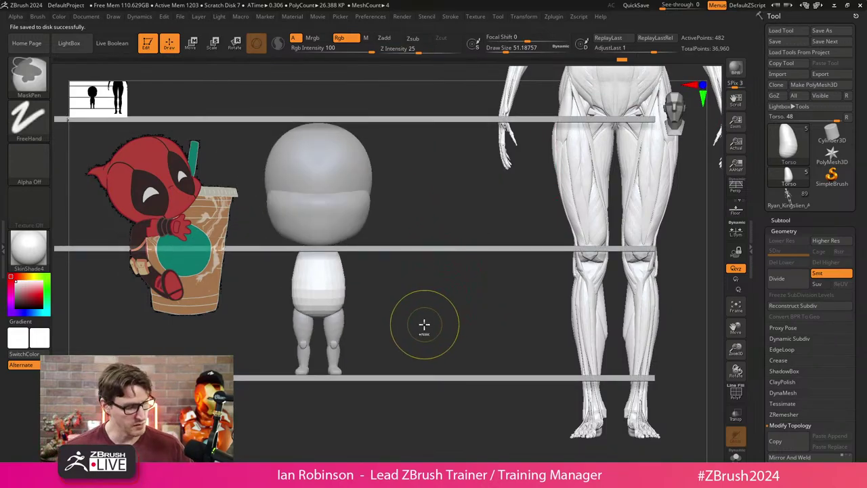
left_click(786, 219)
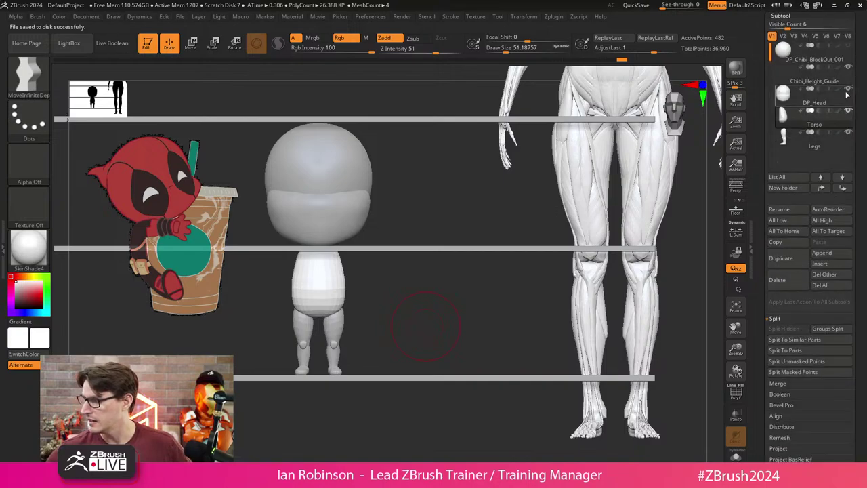
left_click_drag(426, 327, 562, 326, "shift")
key("ctrl+n")
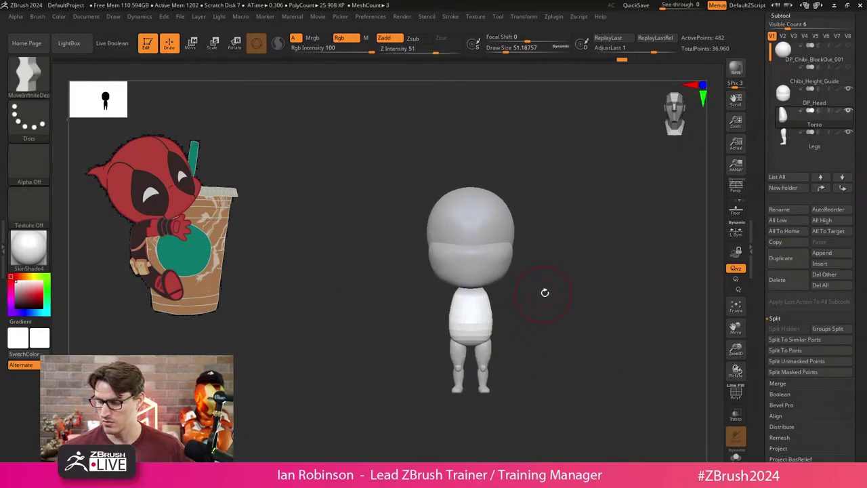
left_click_drag(545, 292, 683, 326, "alt")
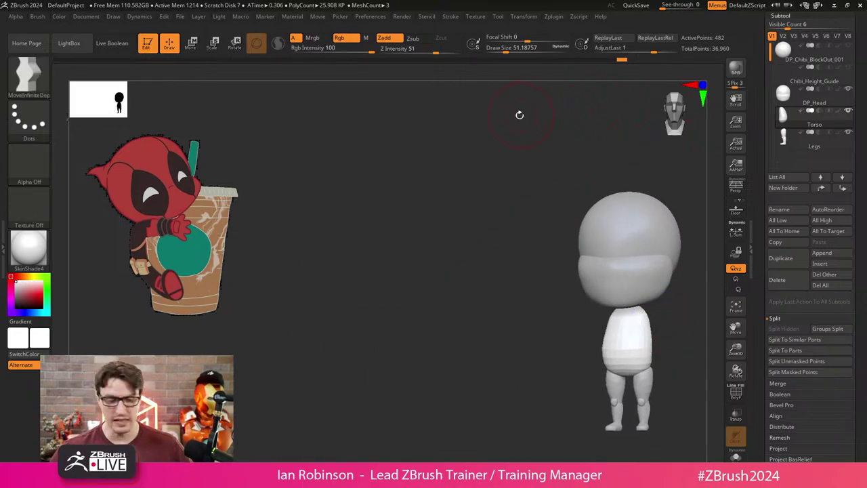
key("comma")
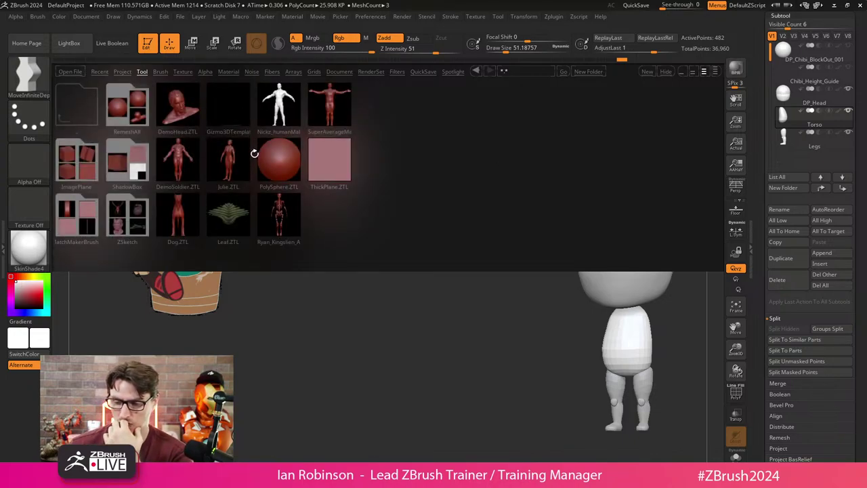
Close LightBox, select DP_Head and duplicate it into DP_Head1.
key("comma")
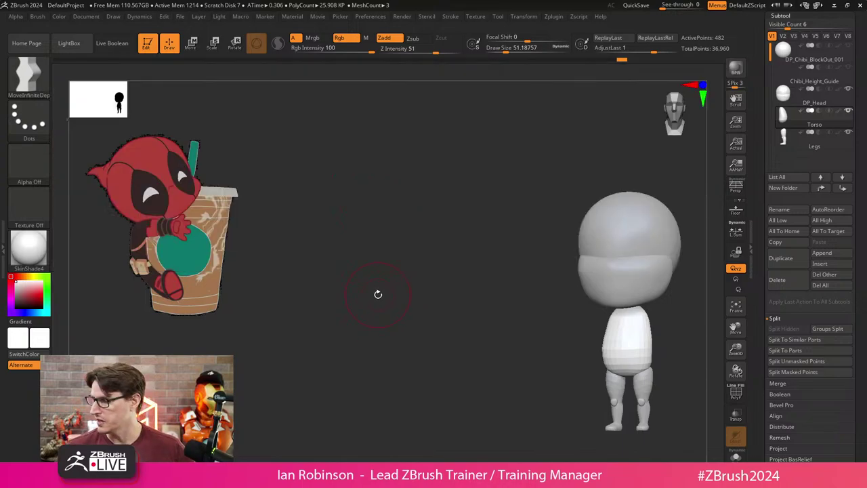
left_click(808, 97)
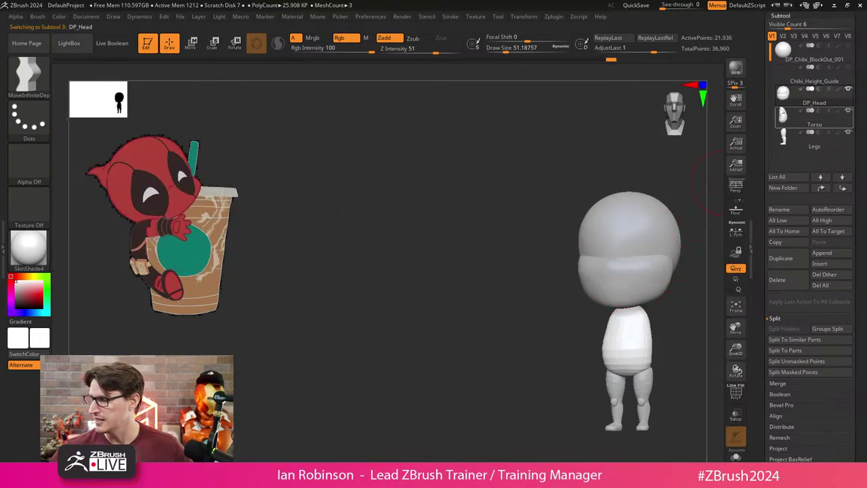
left_click(482, 342, "ctrl+shift")
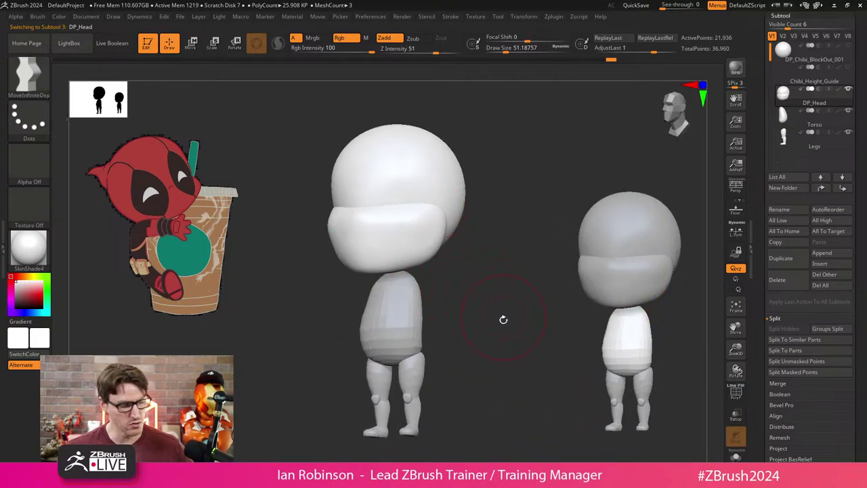
key("ctrl+shift+d")
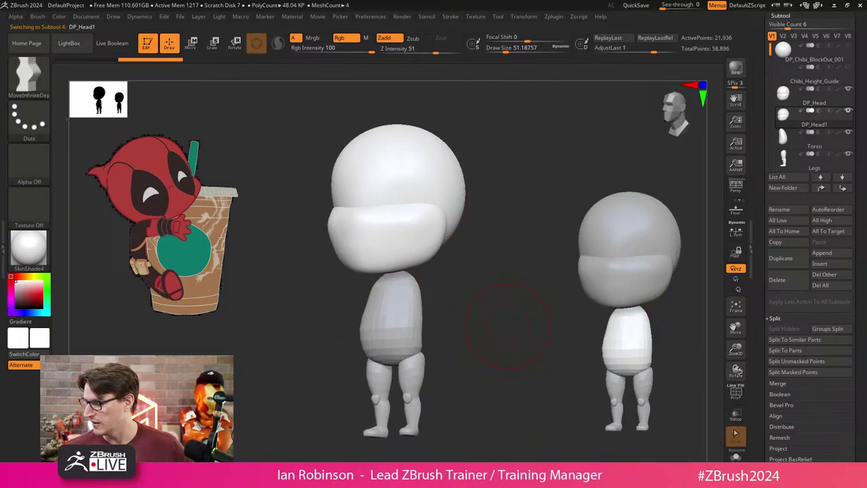
Solo DP_Head1, frame it in the view and show its polygroups.
left_click(736, 456)
key("f")
left_click_drag(492, 305, 457, 330)
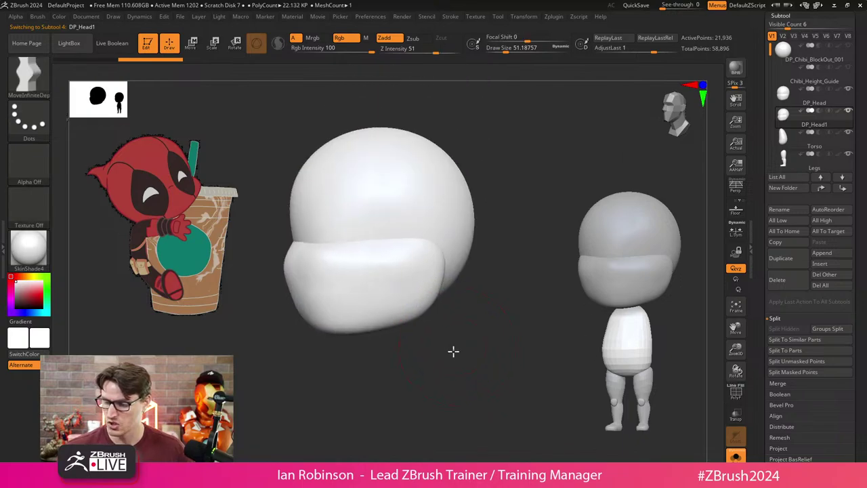
key("f")
key("shift+f")
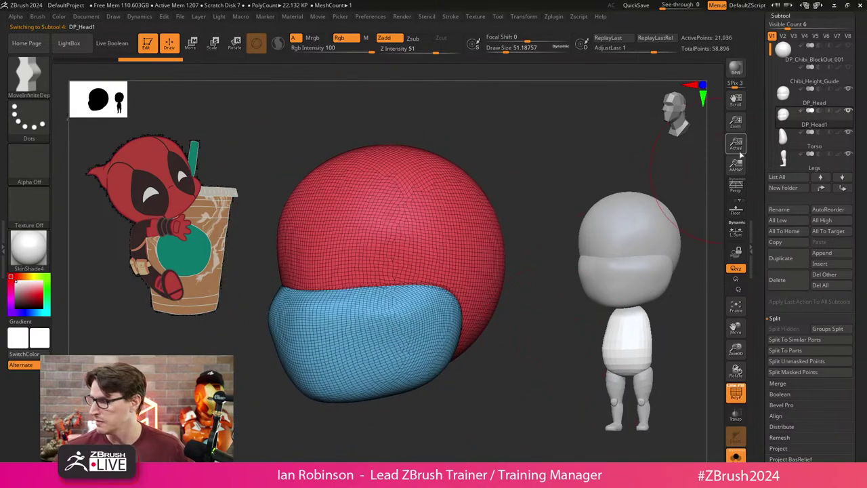
DynaMesh DP_Head1 at resolution 648, fusing it into one 34,056-point mesh.
left_click(786, 13)
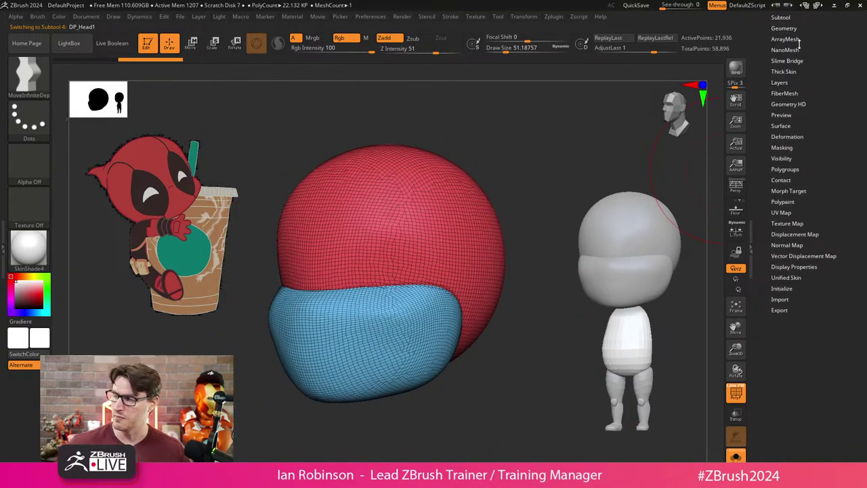
left_click(785, 28)
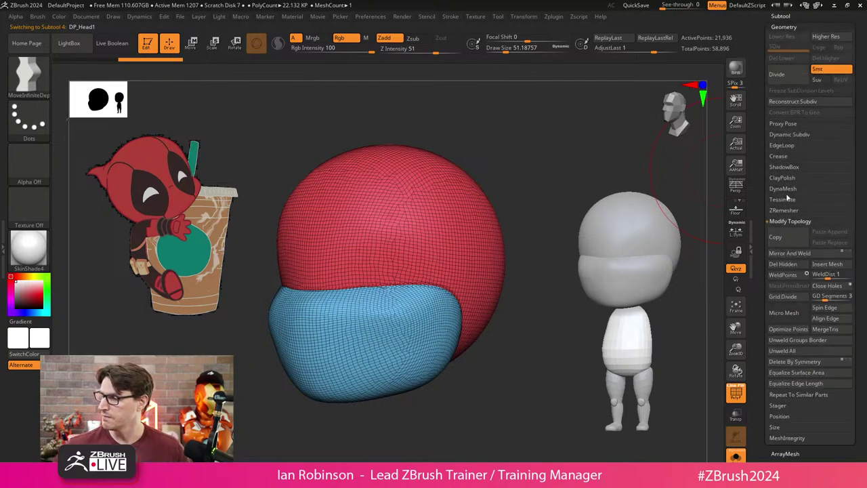
left_click(784, 189)
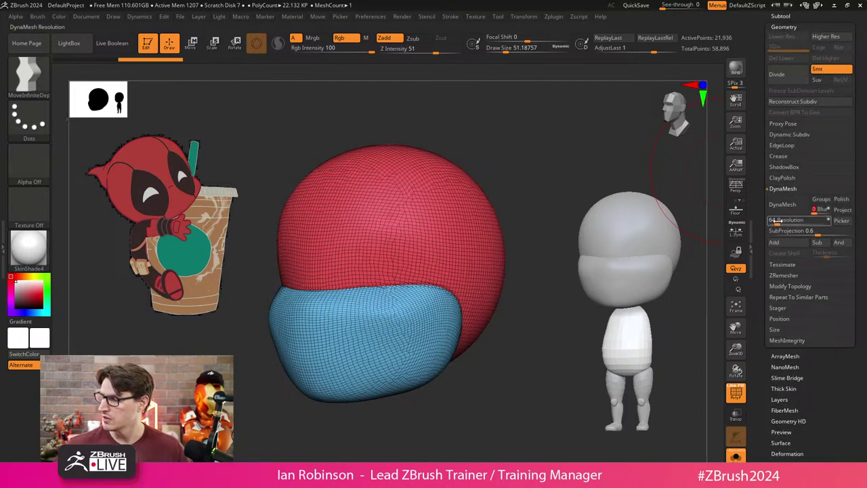
left_click(783, 204)
key("ctrl+z")
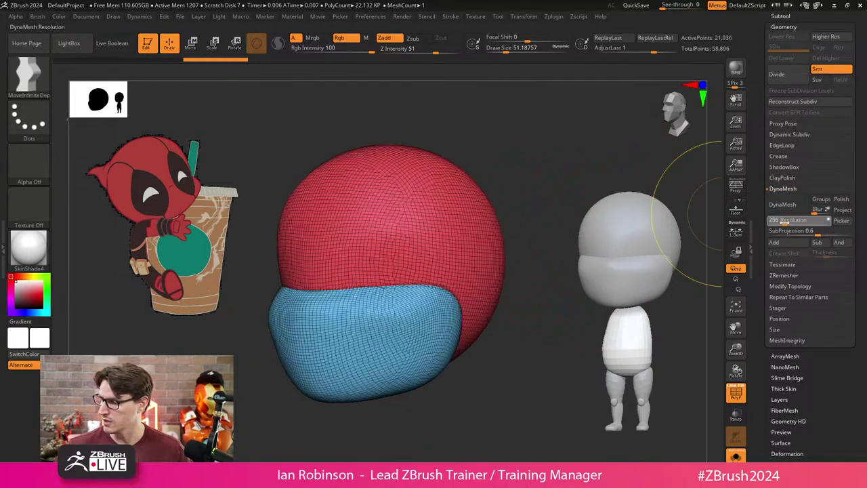
left_click_drag(823, 220, 780, 221)
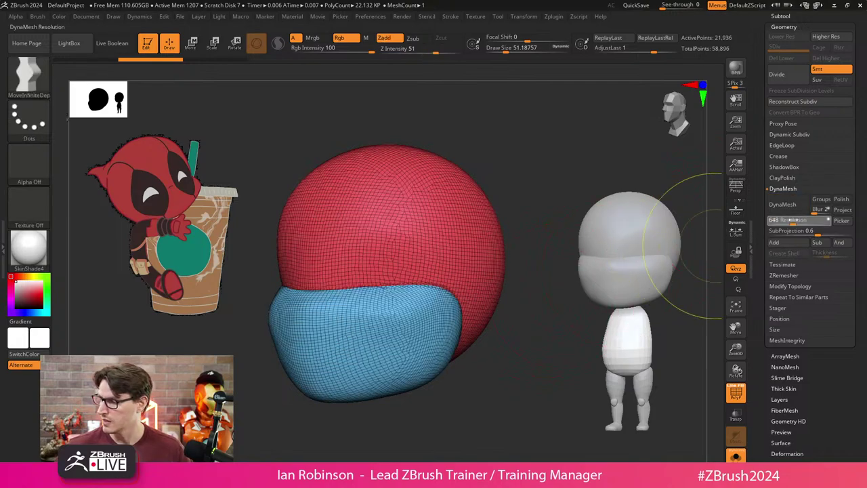
left_click(783, 204)
Hide the polygroup wireframe and smooth away the crease on the head's lower side.
key("shift+f")
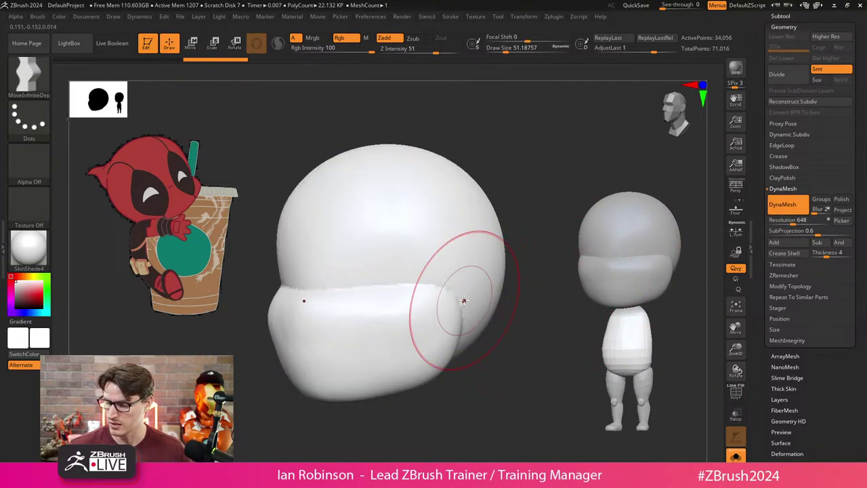
mouse_move(464, 300)
left_mouse_down("shift")
mouse_move(445, 289)
mouse_move(401, 287)
left_mouse_up("shift")
mouse_move(461, 315)
left_mouse_down()
mouse_move(503, 391)
mouse_move(494, 364)
mouse_move(503, 321)
left_mouse_up()
Carve two deep mirrored eye sockets with ClayBuildup under X symmetry.
key("b")
key("c")
key("b")
mouse_move(407, 292)
left_mouse_down()
mouse_move(387, 258)
mouse_move(390, 271)
mouse_move(382, 261)
mouse_move(374, 271)
mouse_move(390, 244)
mouse_move(383, 256)
left_mouse_up()
left_click_drag(366, 286, 364, 257)
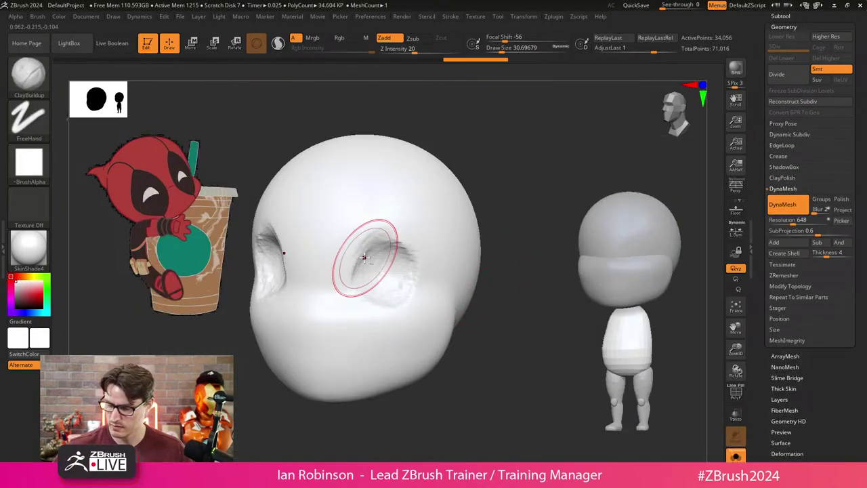
mouse_move(366, 288)
left_mouse_down()
mouse_move(364, 253)
mouse_move(398, 248)
mouse_move(397, 261)
mouse_move(411, 247)
mouse_move(407, 275)
mouse_move(388, 269)
mouse_move(374, 247)
mouse_move(361, 275)
mouse_move(371, 240)
mouse_move(352, 267)
left_mouse_up()
mouse_move(519, 355)
left_mouse_down()
mouse_move(492, 319)
mouse_move(447, 302)
left_mouse_up()
left_click_drag(483, 272, 494, 269)
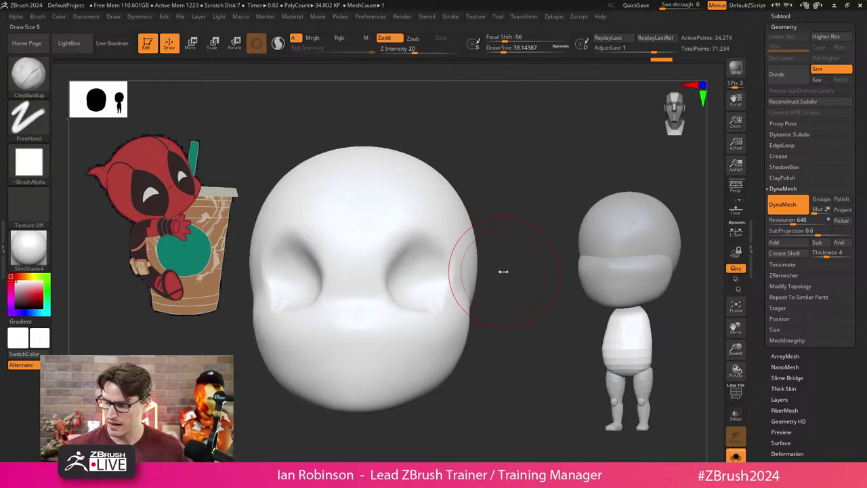
mouse_move(403, 261)
left_mouse_down()
mouse_move(414, 257)
mouse_move(409, 302)
mouse_move(415, 278)
mouse_move(427, 288)
mouse_move(412, 244)
mouse_move(415, 268)
left_mouse_up()
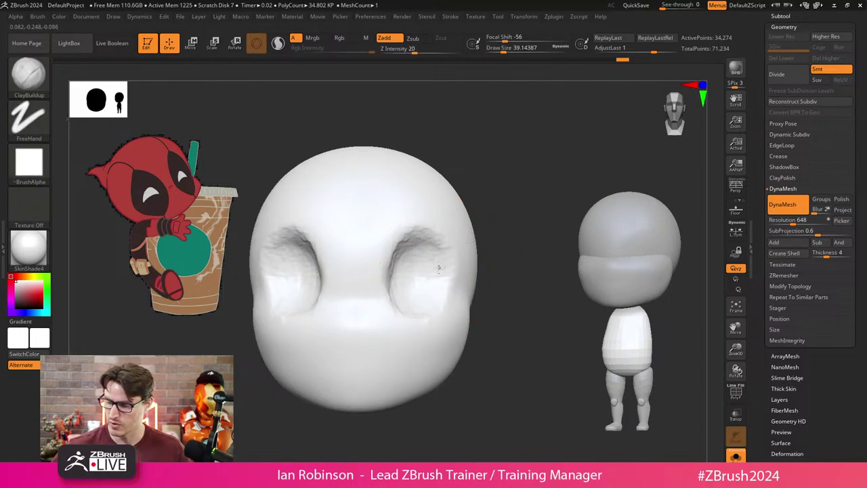
Apply BasicMaterial to the head and reduce the brush size to about 27.
left_click(30, 248)
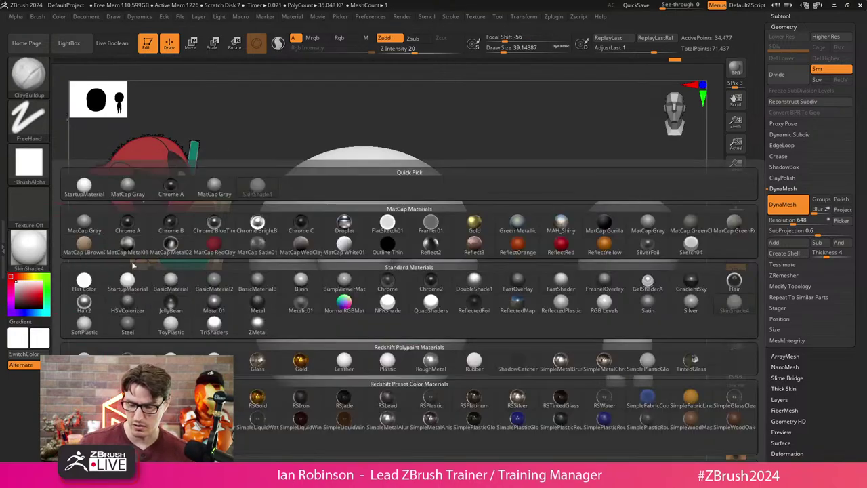
left_click(171, 280)
key("s")
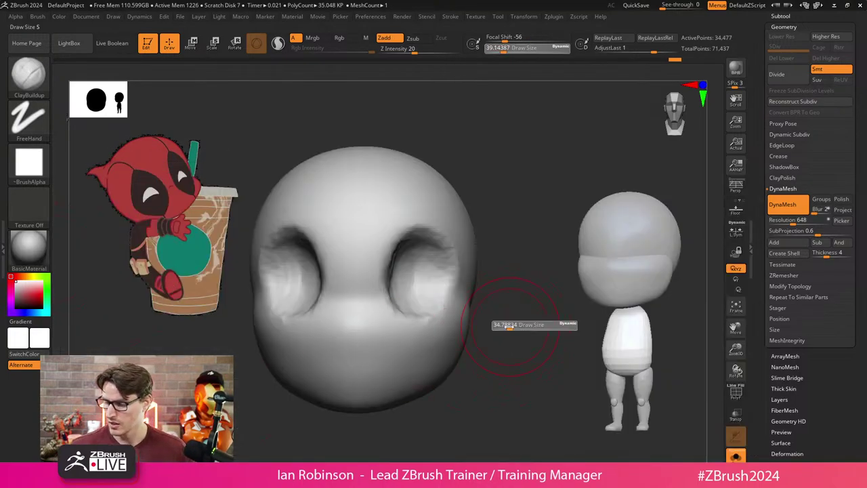
left_click_drag(508, 326, 500, 325)
mouse_move(515, 319)
left_mouse_down()
mouse_move(494, 287)
mouse_move(497, 352)
mouse_move(453, 393)
mouse_move(467, 386)
mouse_move(457, 374)
left_mouse_up()
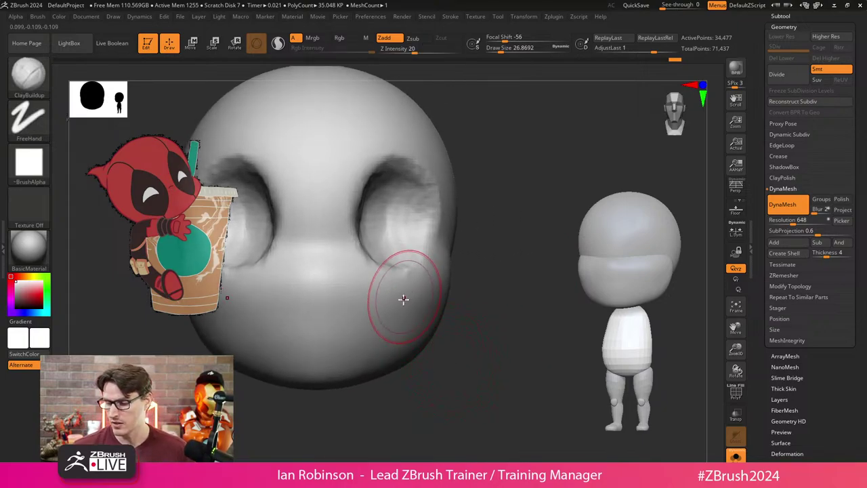
mouse_move(484, 264)
left_mouse_down()
mouse_move(438, 225)
mouse_move(412, 217)
left_mouse_up()
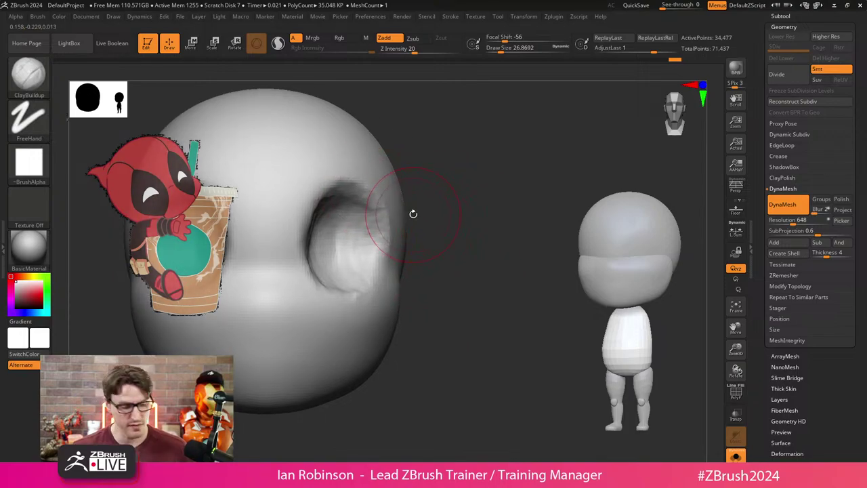
Switch to the Move brush at a size of about 18.
key("b")
key("m")
key("v")
key("s")
mouse_move(428, 218)
left_mouse_down()
mouse_move(405, 220)
mouse_move(560, 217)
left_mouse_up()
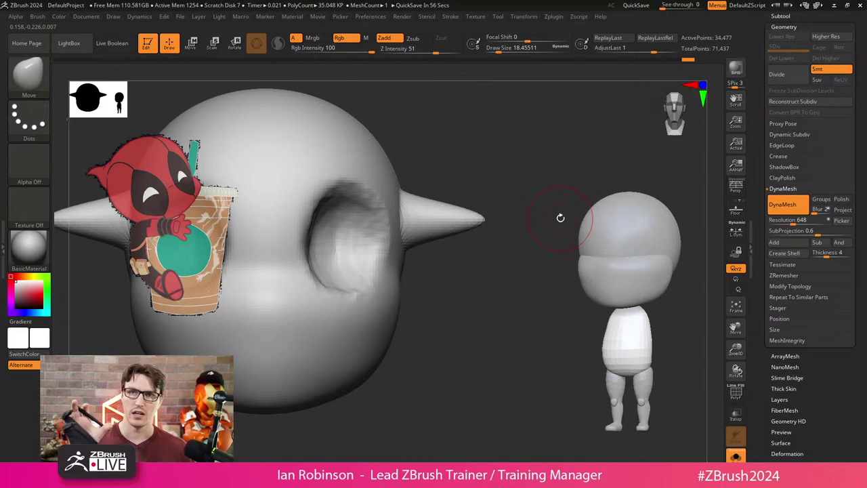
Pull a second spike from the head with Move and thin the upper spike's tip.
left_click_drag(560, 217, 459, 323)
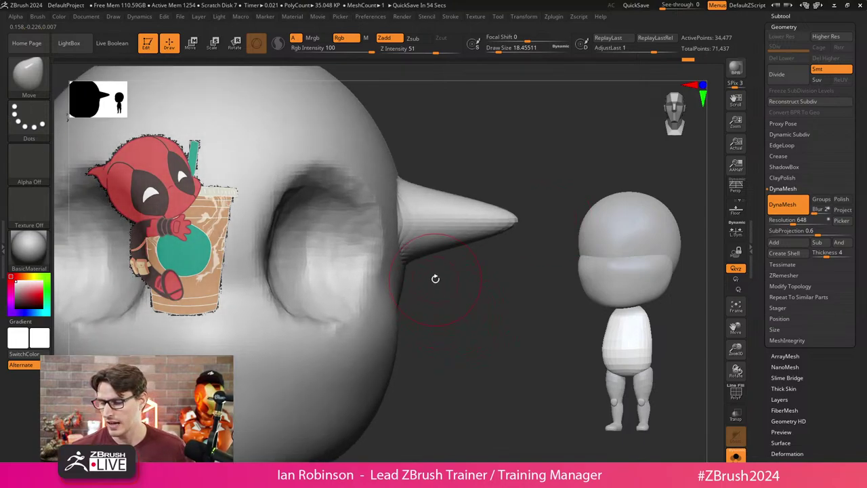
mouse_move(400, 289)
left_mouse_down()
mouse_move(536, 263)
mouse_move(577, 265)
left_mouse_up()
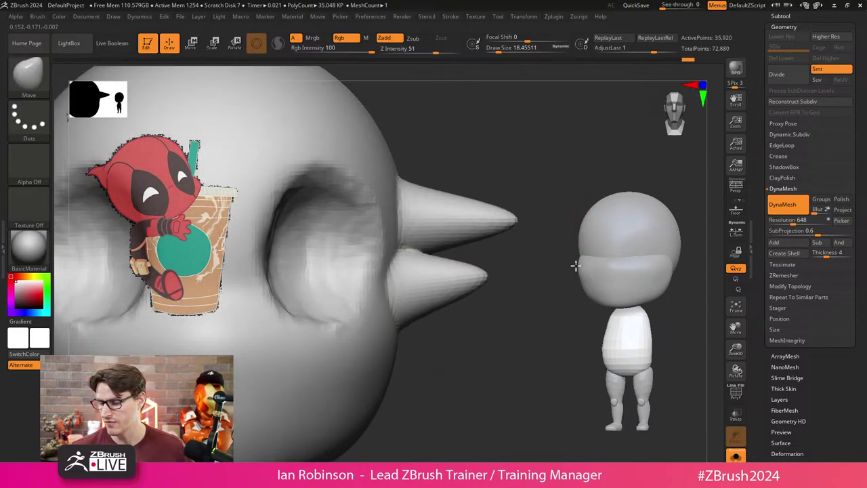
left_click(498, 338, "ctrl")
mouse_move(498, 338)
left_mouse_down()
mouse_move(478, 349)
mouse_move(508, 339)
left_mouse_up()
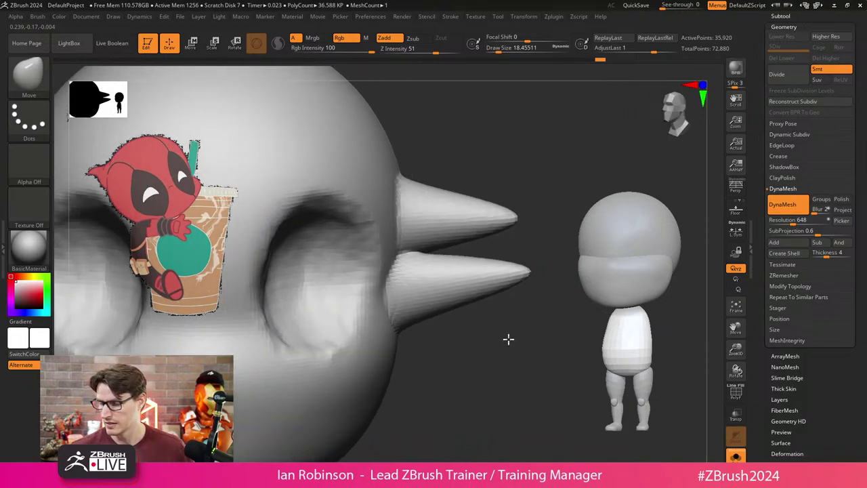
mouse_move(518, 222)
left_mouse_down()
mouse_move(543, 271)
mouse_move(538, 284)
mouse_move(449, 374)
left_mouse_up()
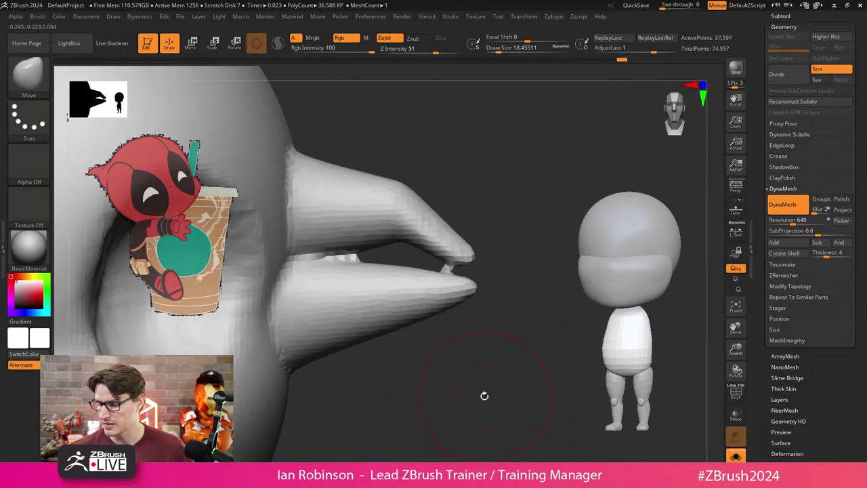
mouse_move(650, 339)
left_mouse_down()
mouse_move(507, 362)
mouse_move(434, 284)
left_mouse_up()
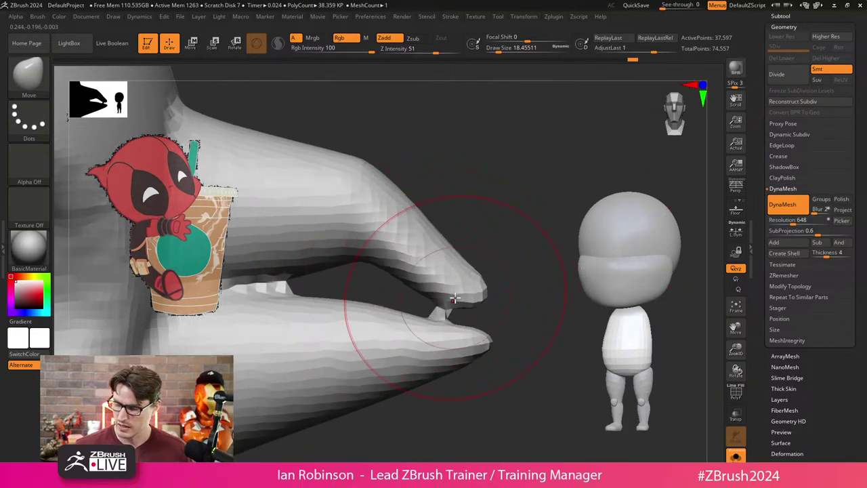
Undo the spike and lip reshaping, leaving the plain round head with eye sockets.
key("ctrl+z")
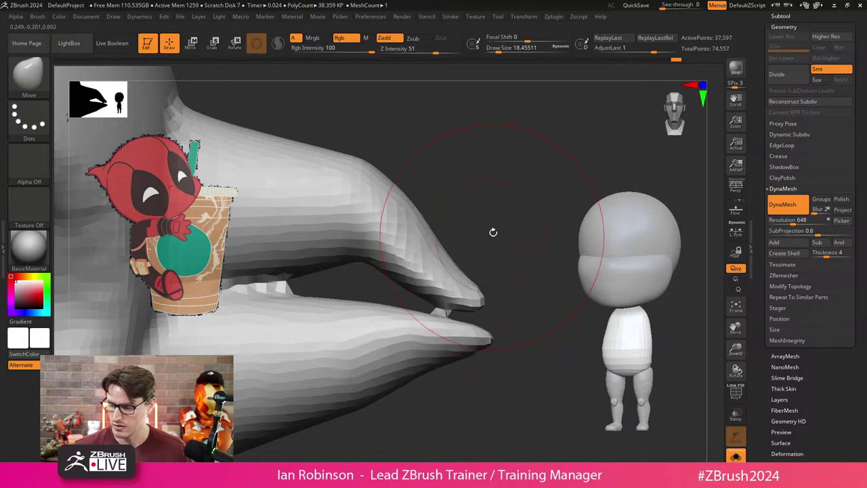
mouse_move(438, 321)
left_mouse_down()
mouse_move(465, 265)
mouse_move(387, 290)
mouse_move(430, 291)
mouse_move(454, 320)
mouse_move(470, 209)
mouse_move(461, 216)
left_mouse_up()
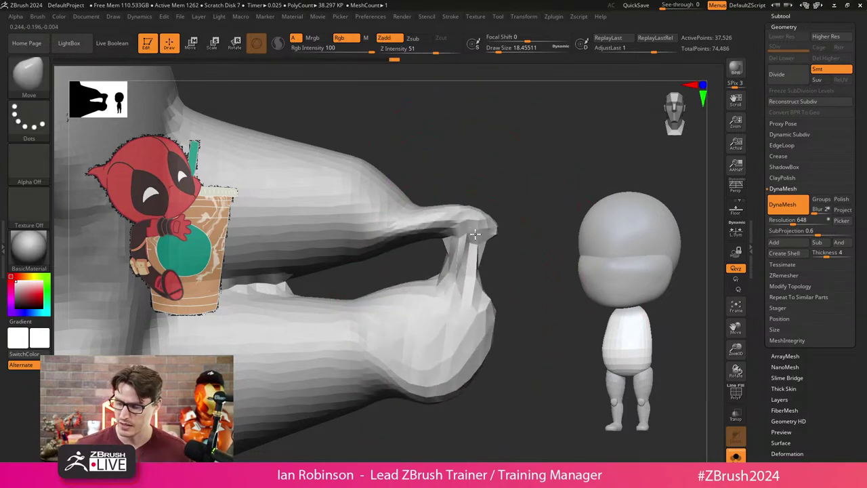
key("ctrl+z")
key("ctrl+z")
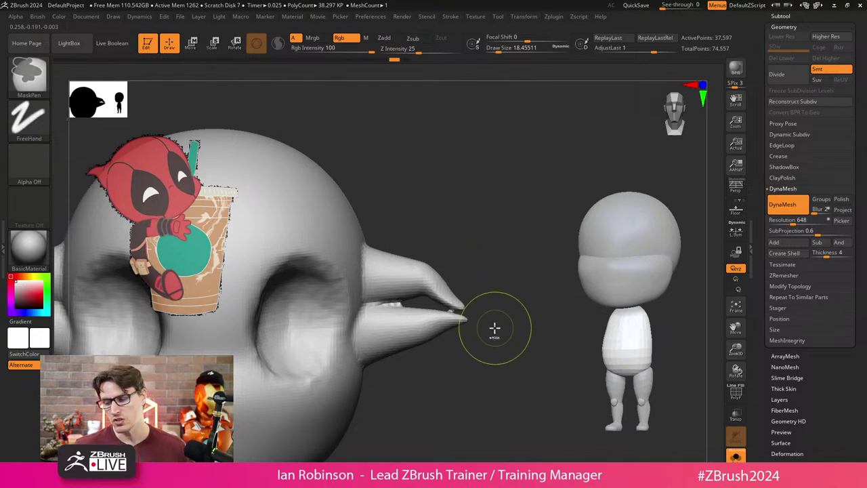
key("ctrl+z")
key("ctrl+z")
key("ctrl+z")
key("ctrl+z")
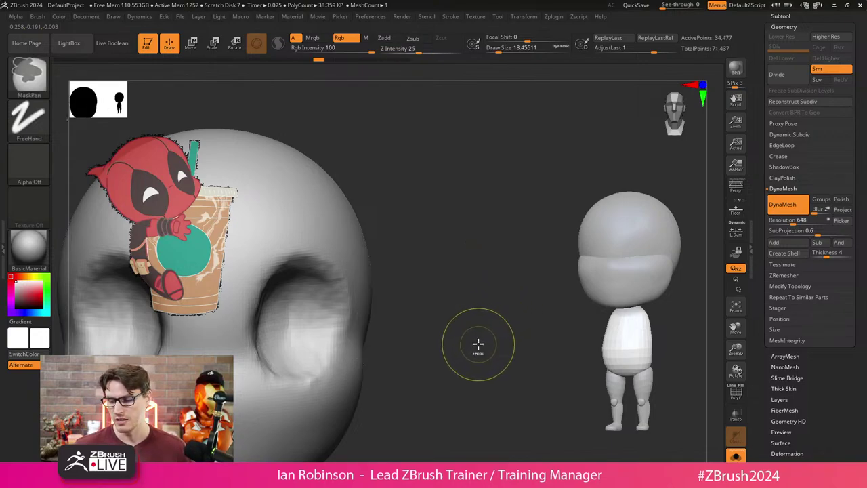
mouse_move(473, 269)
left_mouse_down()
mouse_move(453, 255)
mouse_move(466, 295)
left_mouse_up()
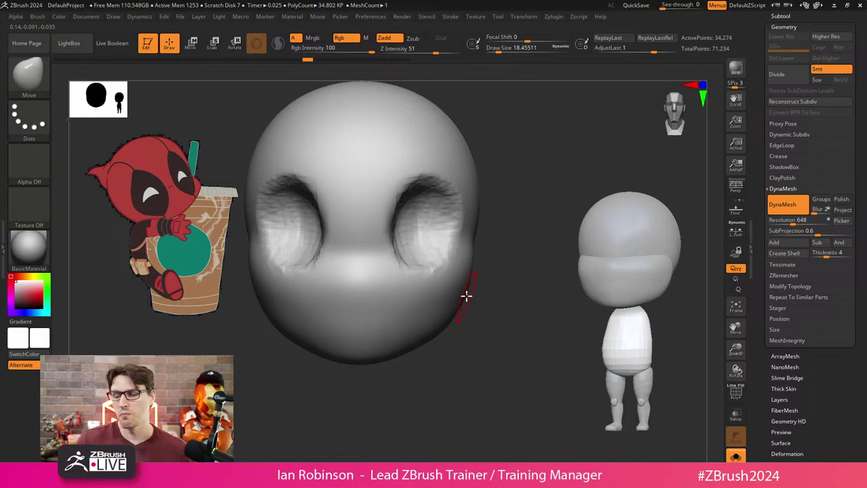
Shrink the brush to about 12.9 and undo the nostril dents.
left_click_drag(477, 312, 492, 314)
key("s")
left_click_drag(502, 298, 543, 314)
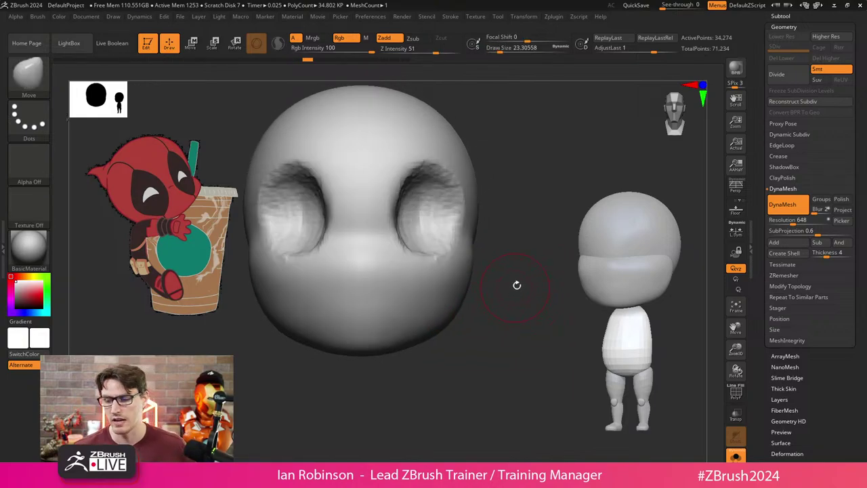
key("s")
mouse_move(516, 285)
left_mouse_down()
mouse_move(505, 294)
mouse_move(502, 287)
left_mouse_up()
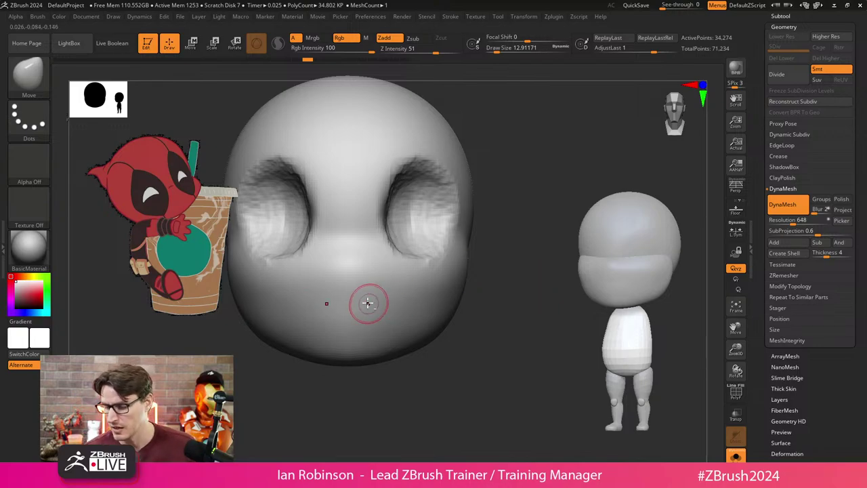
key("ctrl+z")
key("ctrl+z")
Build up and shape the lower lip of the open mouth with the ClayBuildup brush.
key("b")
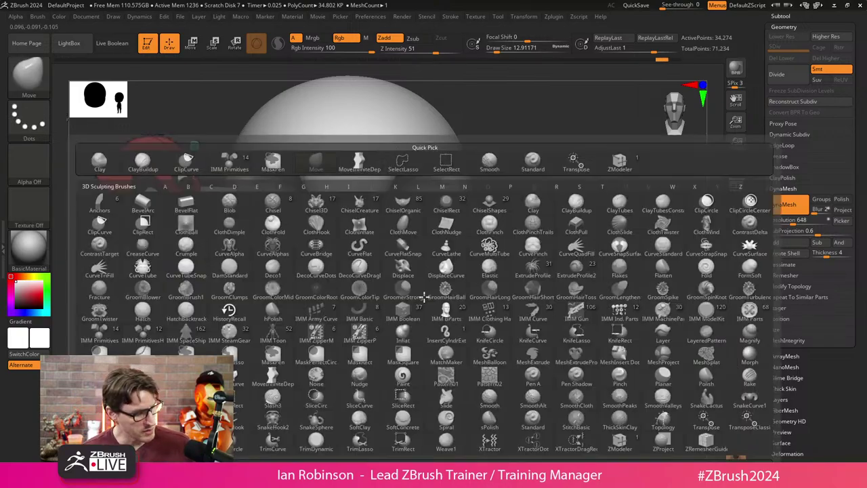
key("c")
key("b")
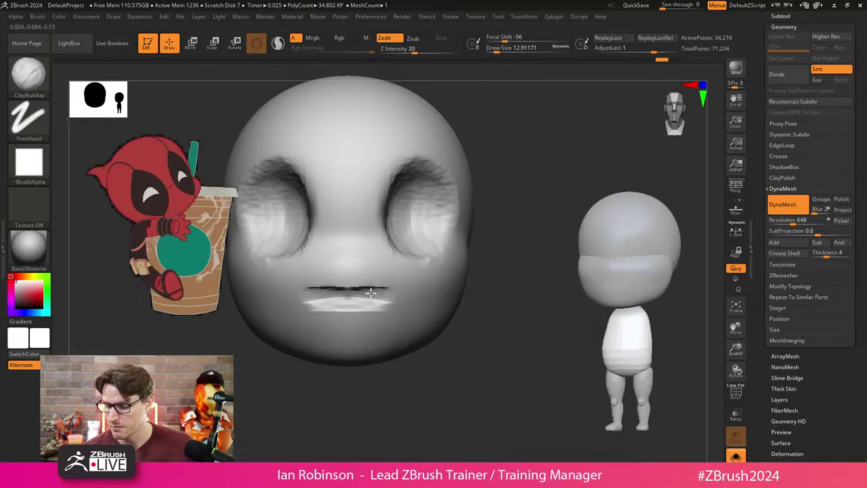
left_click_drag(355, 310, 356, 315)
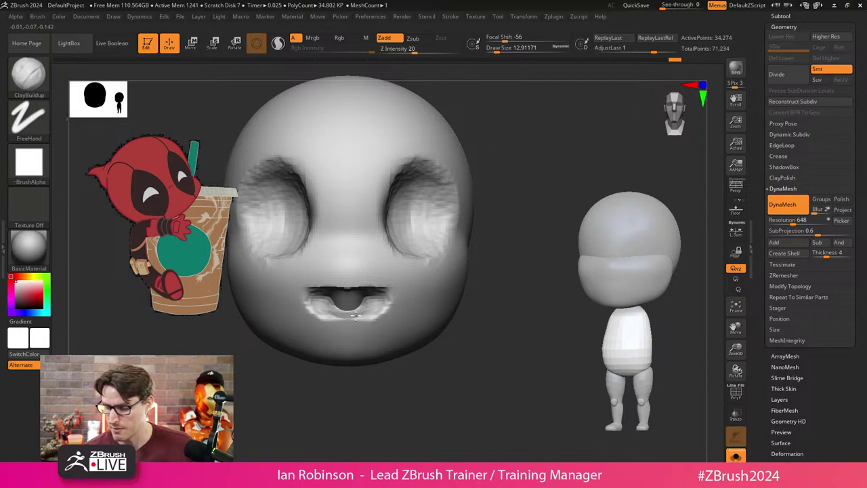
left_click_drag(302, 308, 388, 308)
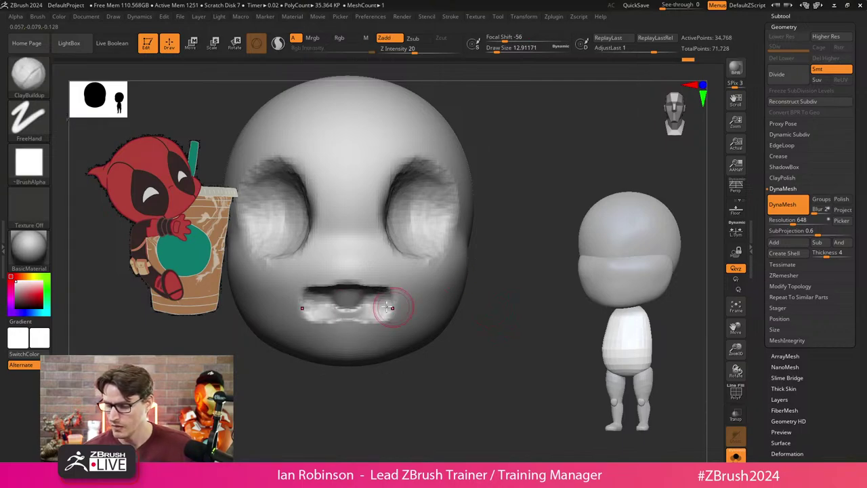
mouse_move(488, 291)
left_mouse_down()
mouse_move(520, 290)
mouse_move(420, 302)
left_mouse_up()
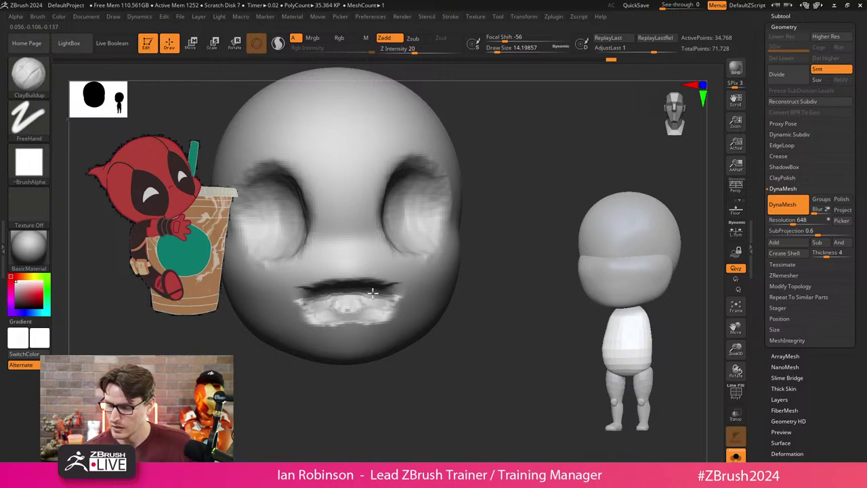
left_click_drag(337, 307, 358, 296)
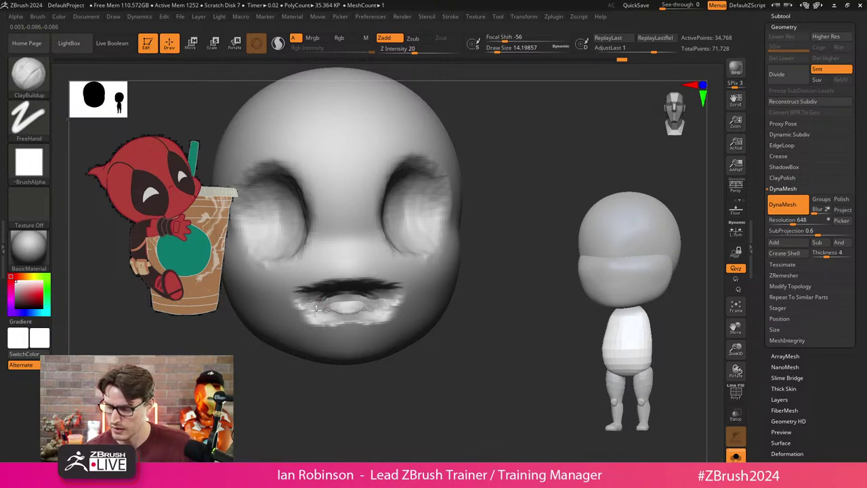
mouse_move(519, 329)
left_mouse_down()
mouse_move(525, 225)
mouse_move(520, 287)
mouse_move(503, 332)
mouse_move(365, 316)
mouse_move(383, 304)
mouse_move(387, 311)
mouse_move(385, 296)
mouse_move(396, 305)
mouse_move(384, 306)
mouse_move(398, 309)
mouse_move(374, 321)
mouse_move(352, 318)
left_mouse_up()
left_click_drag(492, 378, 354, 305)
mouse_move(474, 323)
left_mouse_down()
mouse_move(470, 343)
mouse_move(463, 329)
left_mouse_up()
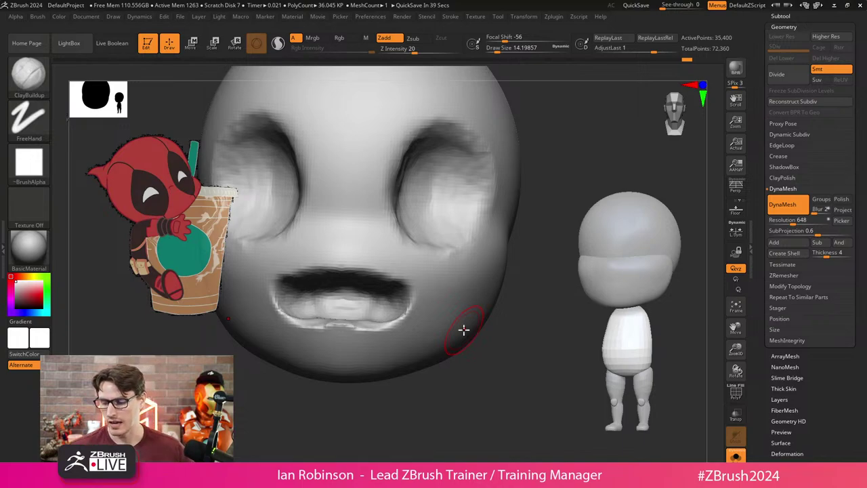
Smooth the mouth interior, then collapse DynaMesh and expand the ZRemesher options.
left_click_drag(504, 374, 359, 333)
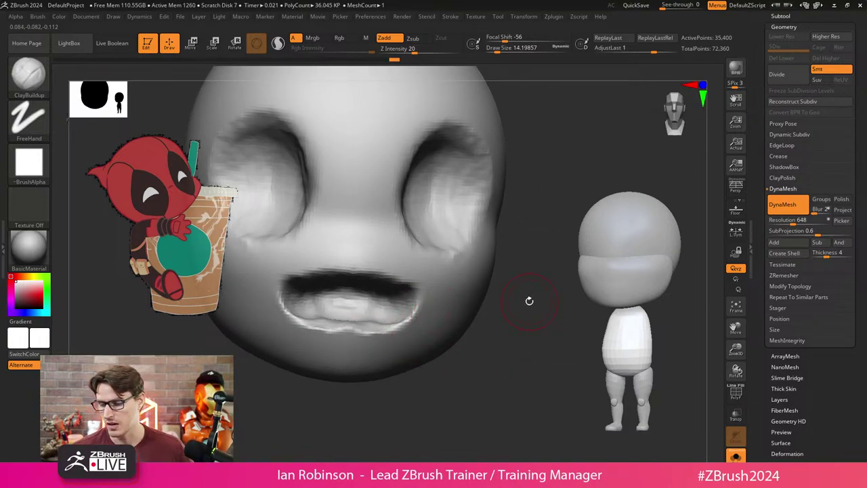
left_click_drag(505, 343, 470, 334, "ctrl")
key("shift+f")
mouse_move(371, 305)
left_mouse_down("shift")
mouse_move(362, 305)
mouse_move(390, 303)
left_mouse_up("shift")
key("shift+f")
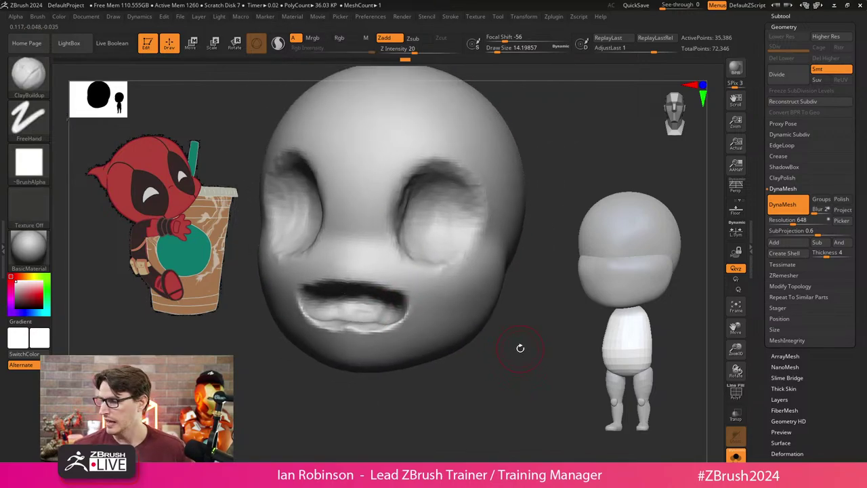
left_click(781, 189)
left_click(786, 210)
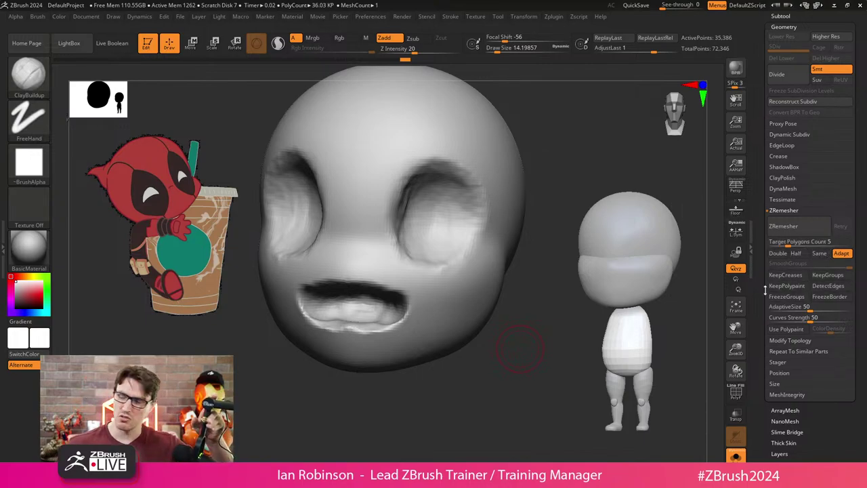
Set ZRemesher Target Polygons Count to 15, enable KeepGroups, and display the polygroups.
left_click(799, 242)
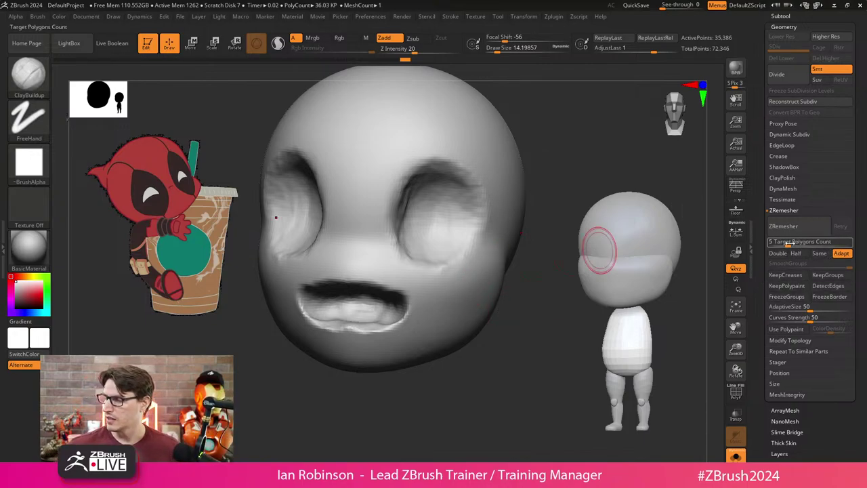
type("15")
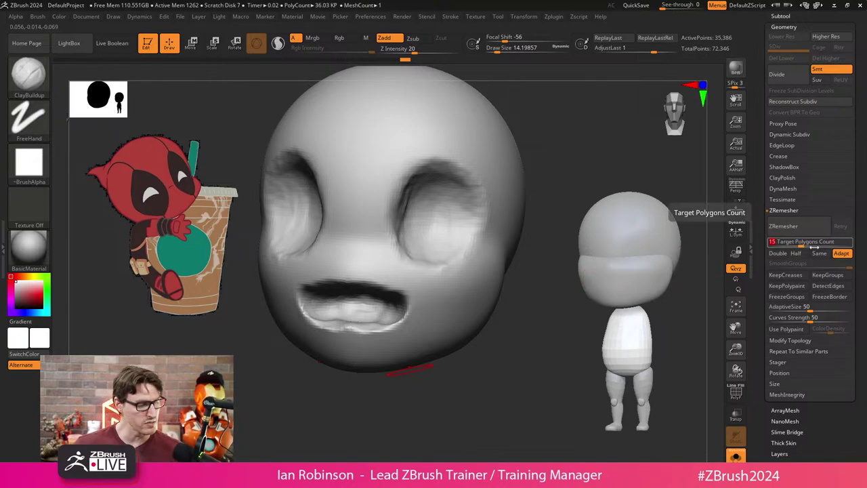
key("Return")
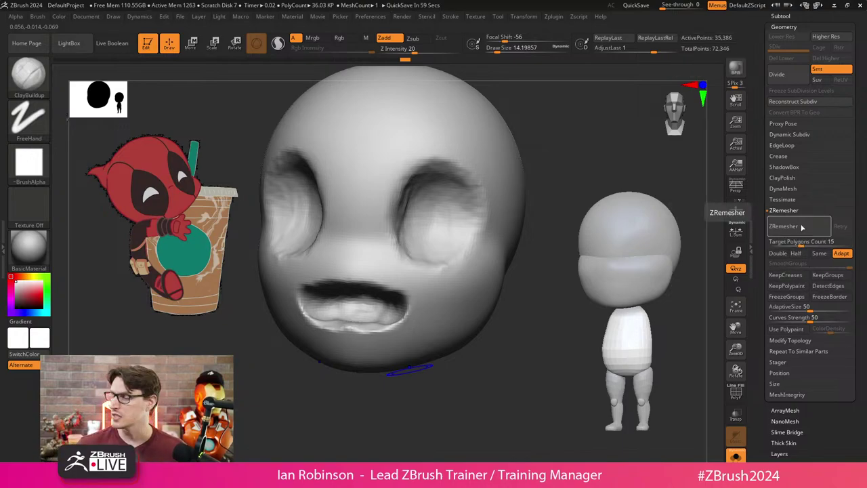
left_click(829, 275)
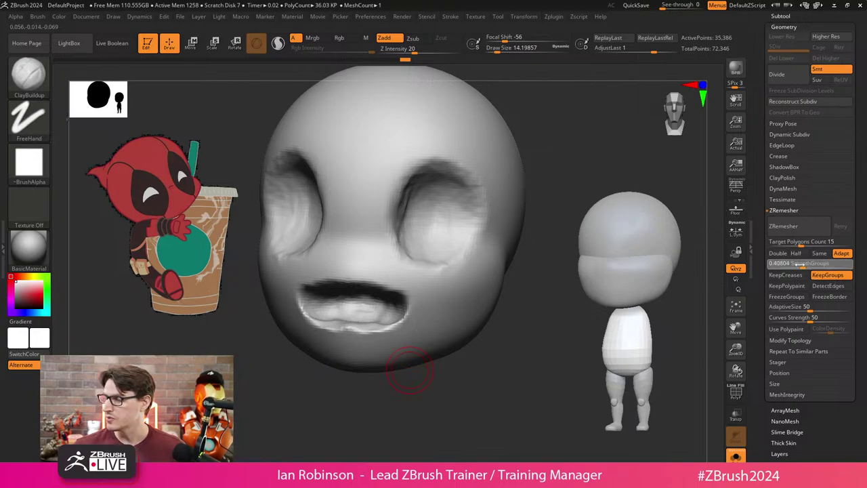
key("shift+f")
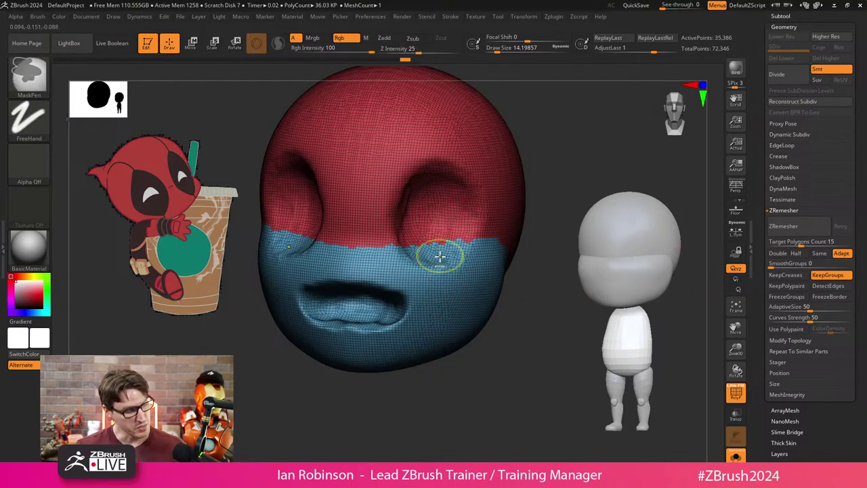
Set AdaptiveSize to 0 and run ZRemesher at target 15, leaving about 23,620 points.
key("ctrl+w")
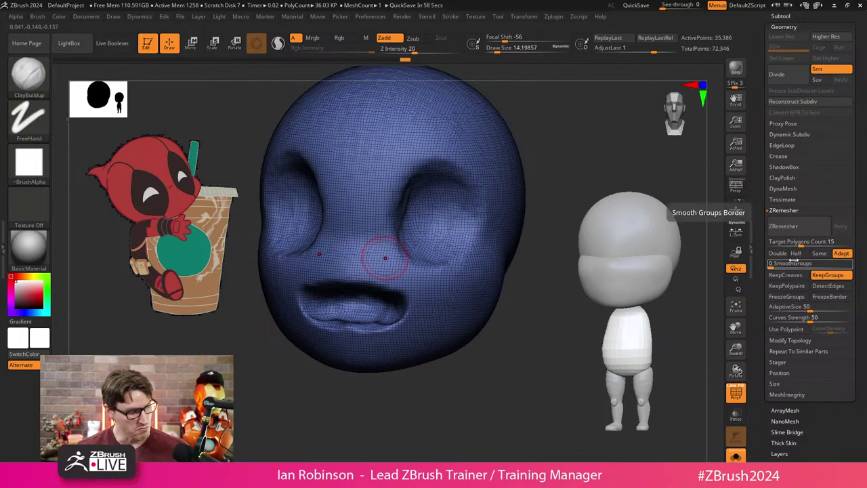
key("shift+f")
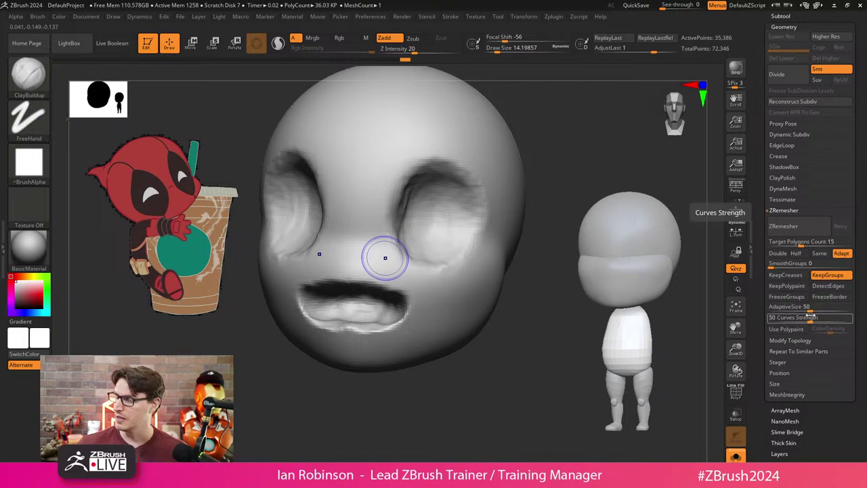
left_click_drag(810, 307, 754, 314)
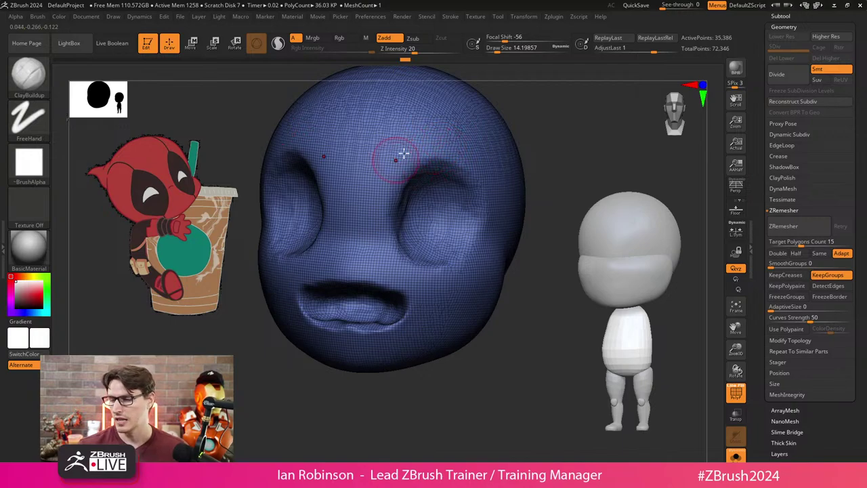
scroll(806, 203, "up", 2)
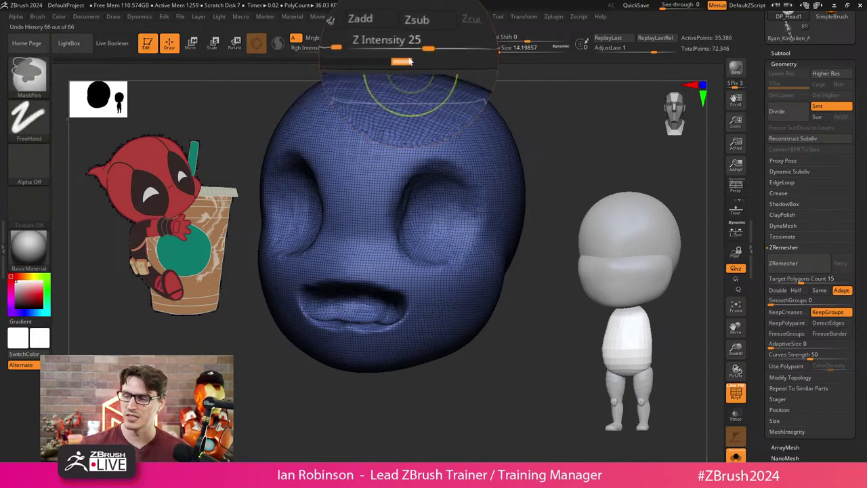
key("shift")
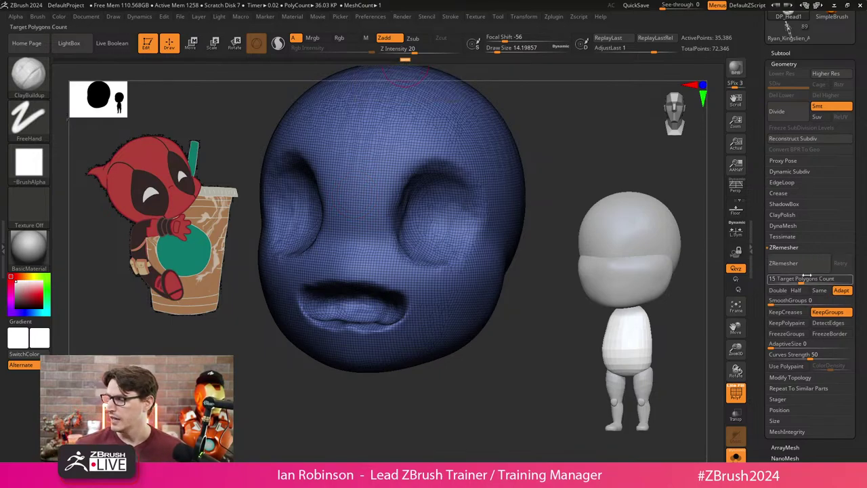
left_click(795, 263)
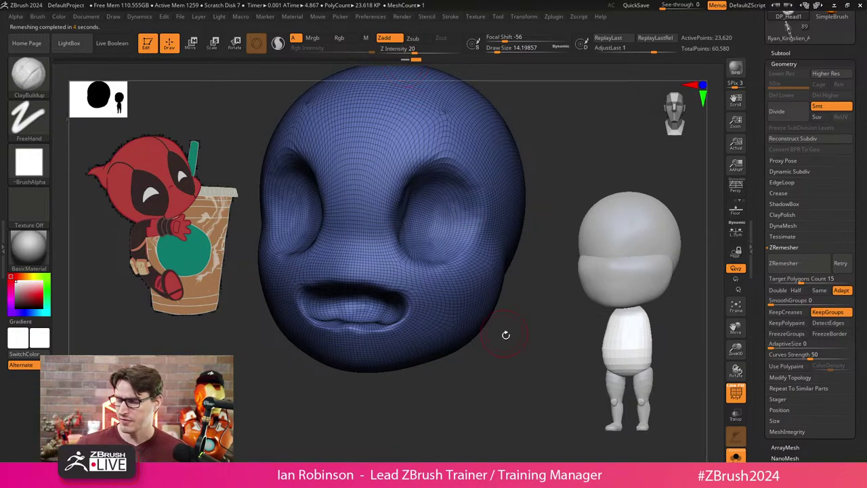
Enable Half and run ZRemesher twice, reducing the head to 3,454 points.
left_click_drag(505, 334, 492, 401)
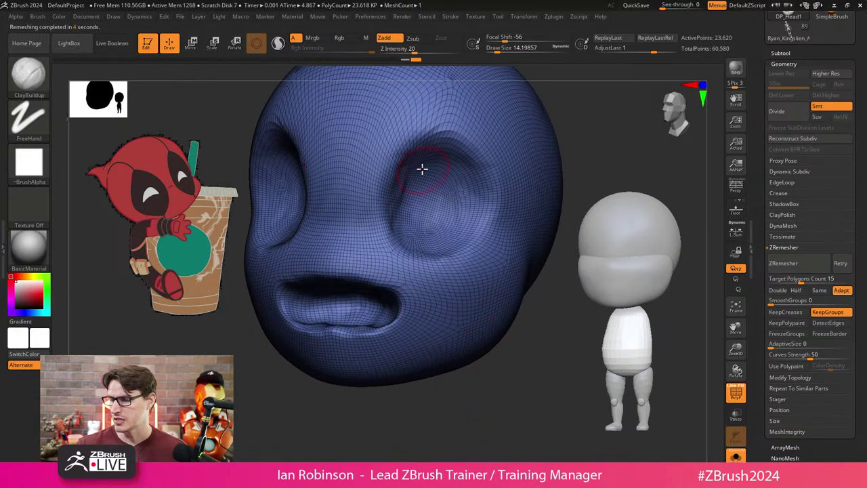
left_click_drag(498, 304, 595, 316)
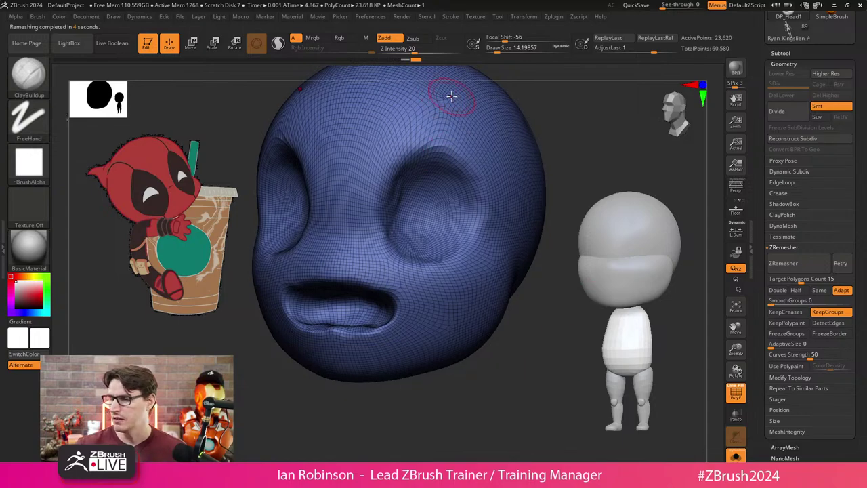
left_click(796, 290)
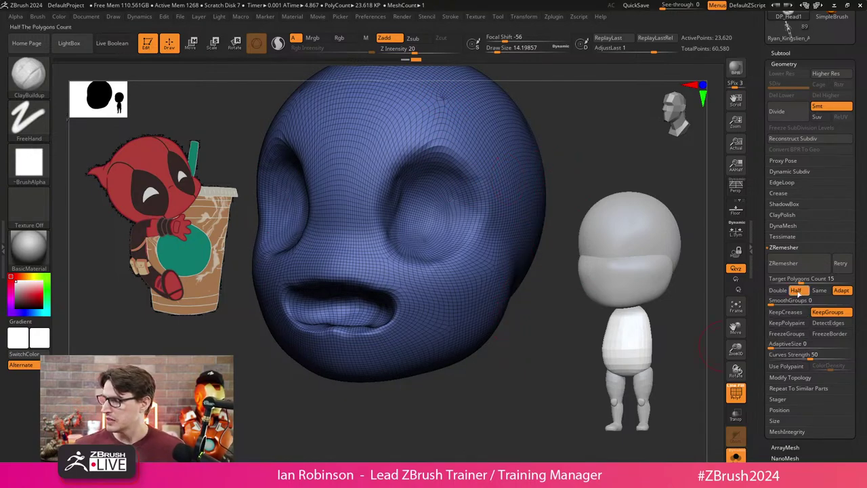
left_click(795, 264)
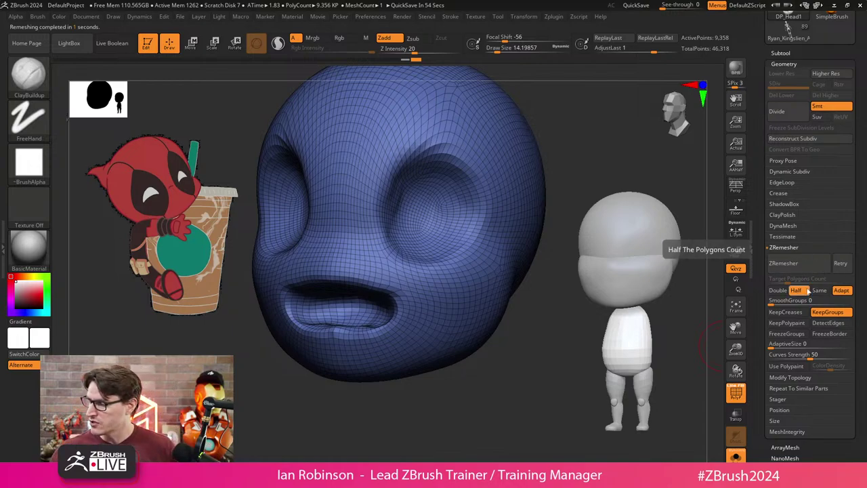
left_click(807, 269)
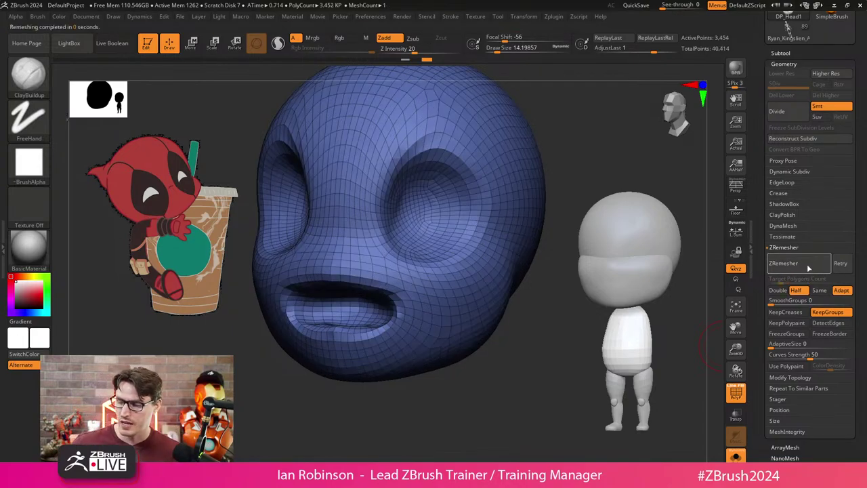
mouse_move(694, 318)
left_mouse_down()
mouse_move(488, 385)
mouse_move(503, 375)
left_mouse_up()
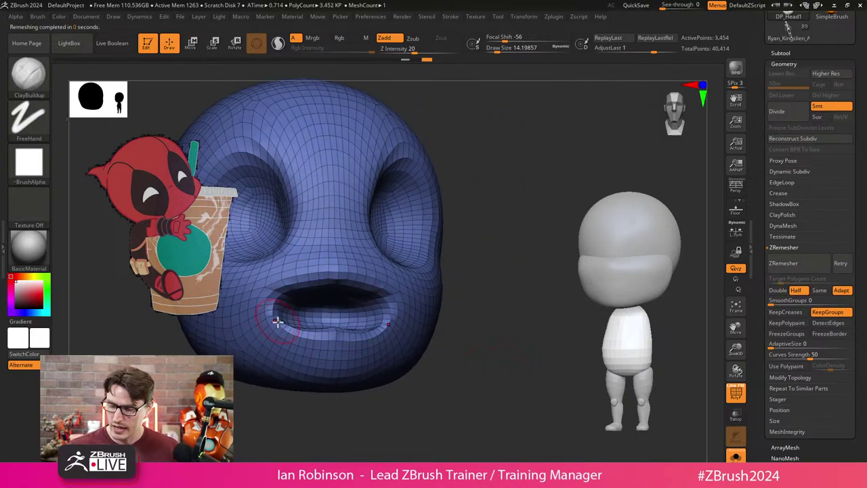
mouse_move(360, 304)
right_mouse_down()
mouse_move(457, 350)
mouse_move(442, 232)
right_mouse_up()
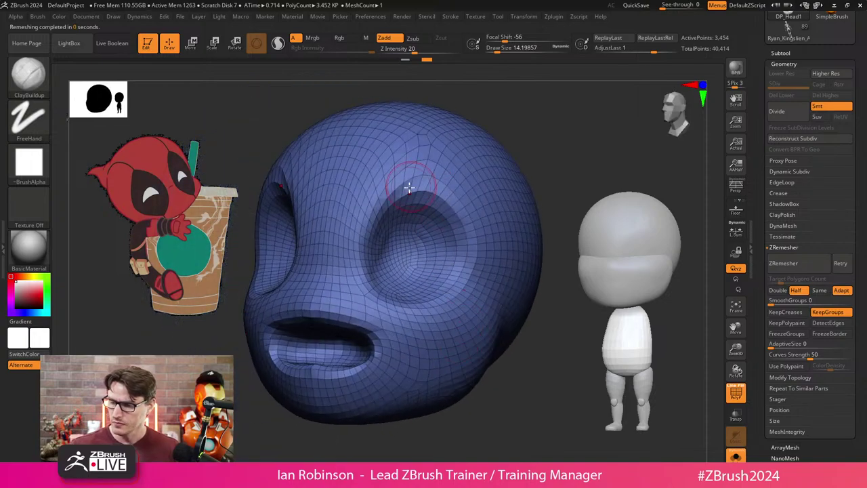
mouse_move(467, 356)
right_mouse_down()
mouse_move(517, 391)
mouse_move(387, 252)
right_mouse_up()
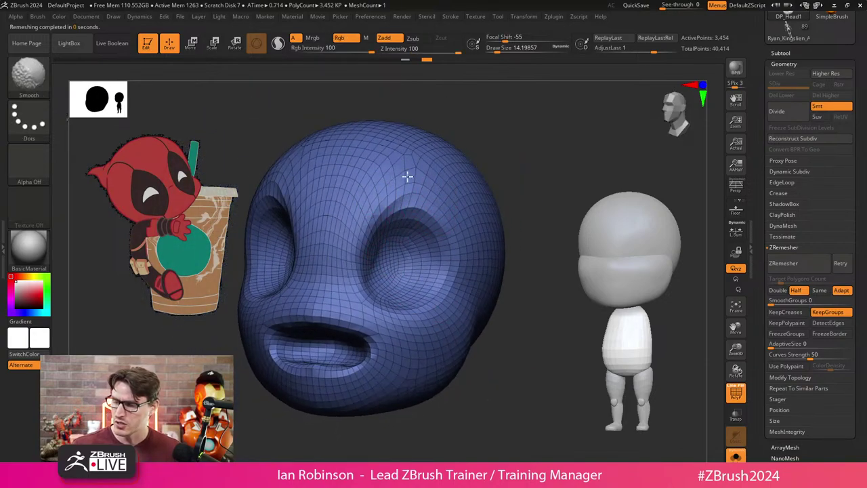
mouse_move(407, 178)
right_mouse_down()
mouse_move(442, 199)
mouse_move(434, 200)
right_mouse_up()
Draw ZRemesherGuide curves above and along both eye sockets.
key("b")
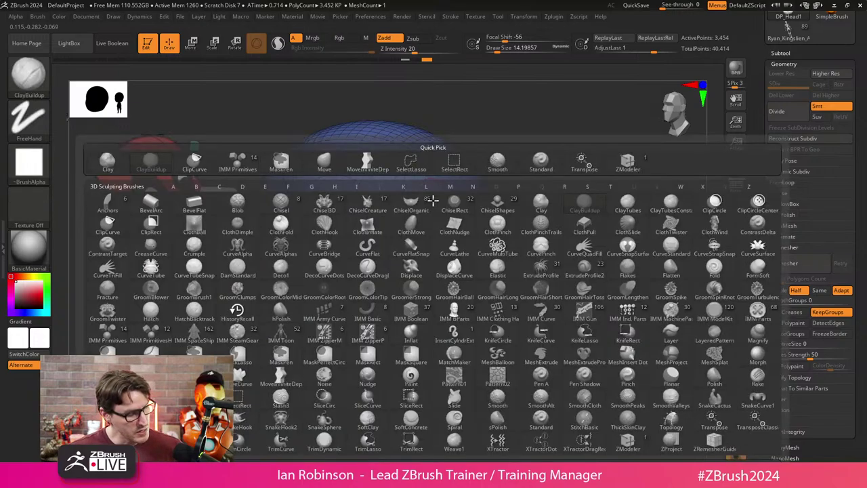
key("z")
key("r")
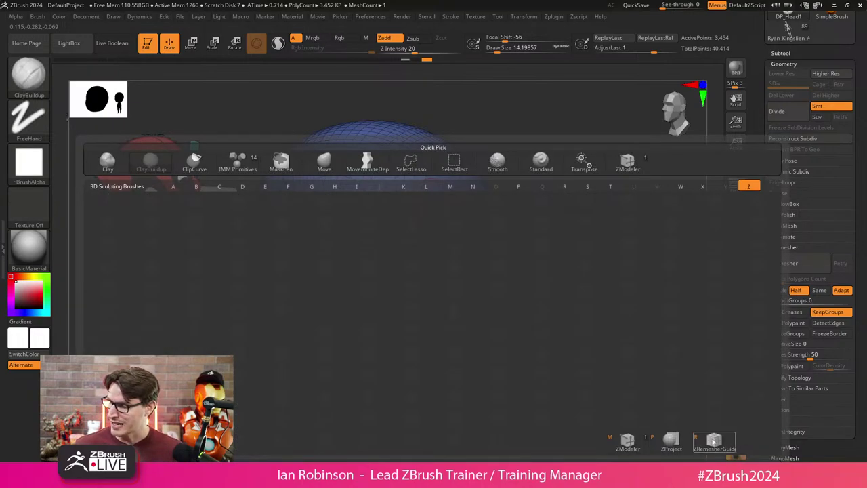
left_click_drag(358, 209, 384, 189)
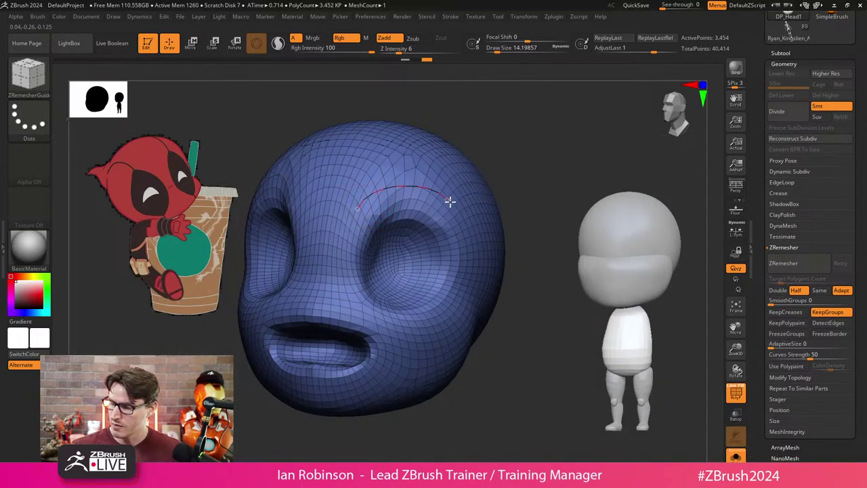
left_click_drag(505, 326, 544, 405)
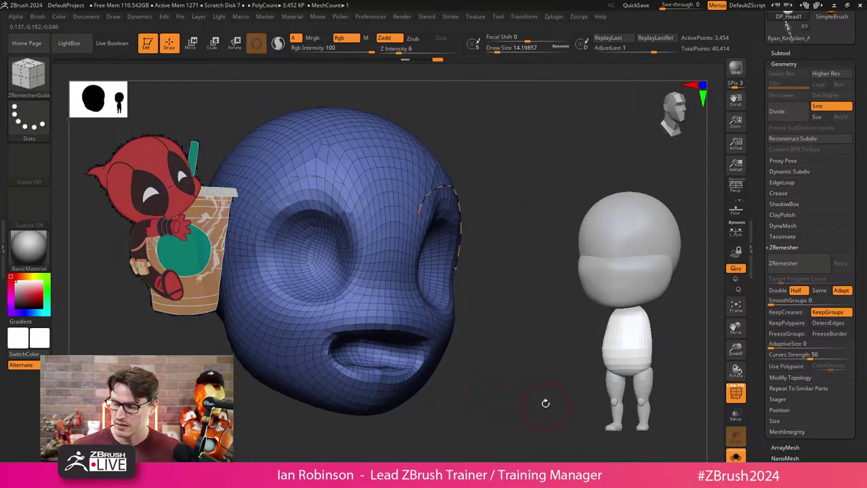
left_click_drag(358, 202, 335, 178)
left_click_drag(245, 218, 245, 219)
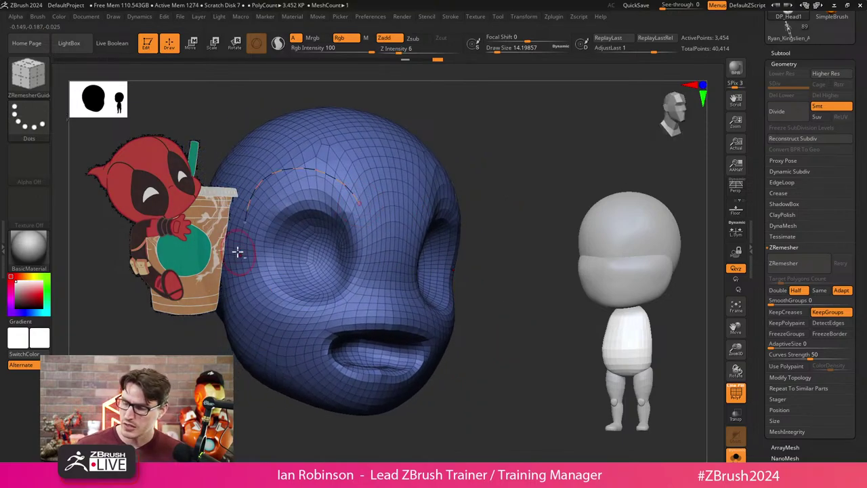
left_click_drag(485, 366, 411, 327)
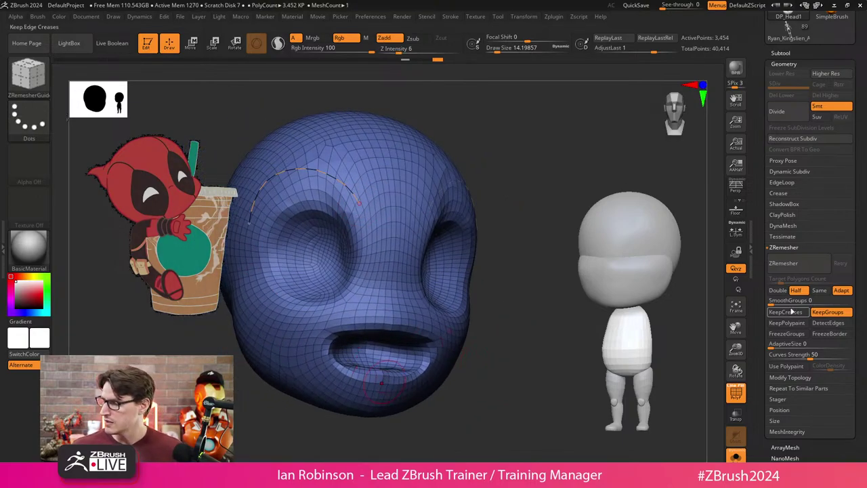
Enable Same and remesh along the guides, leaving 2,566 points.
left_click(820, 290)
left_click(784, 263)
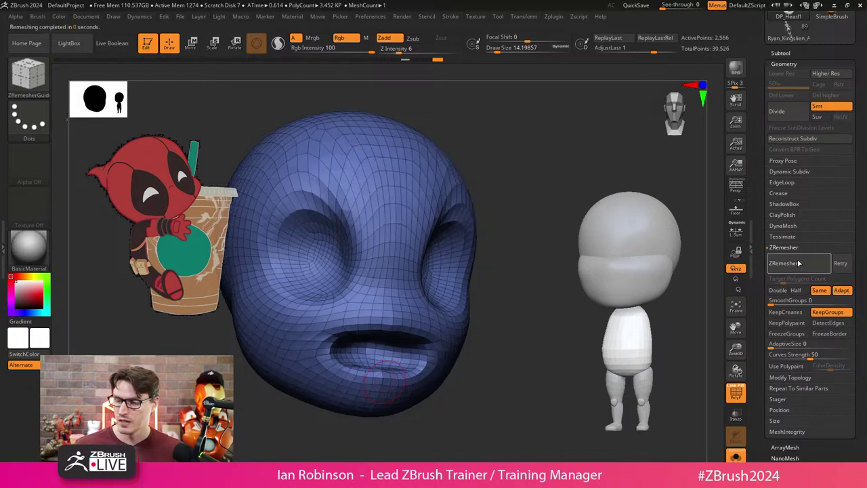
mouse_move(302, 261)
left_mouse_down()
mouse_move(521, 207)
mouse_move(502, 328)
mouse_move(525, 357)
mouse_move(525, 376)
mouse_move(467, 329)
left_mouse_up()
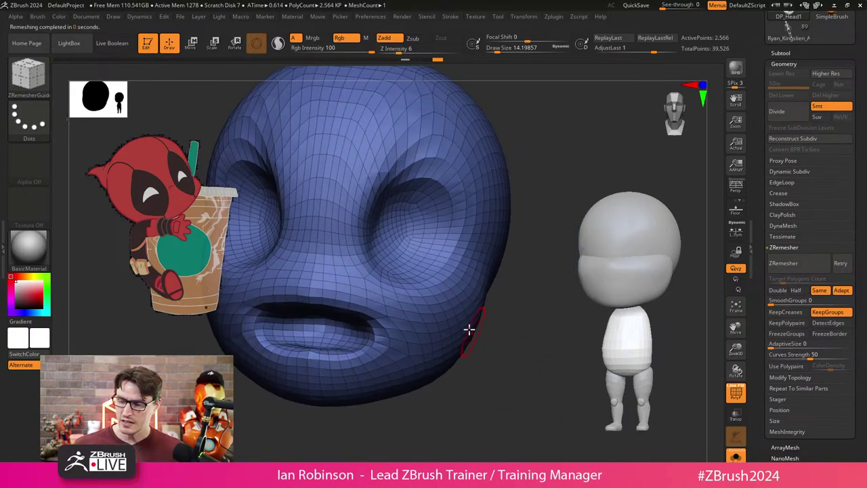
Select the ZModeler brush and compare the earlier and current mesh versions via undo/redo.
key("b")
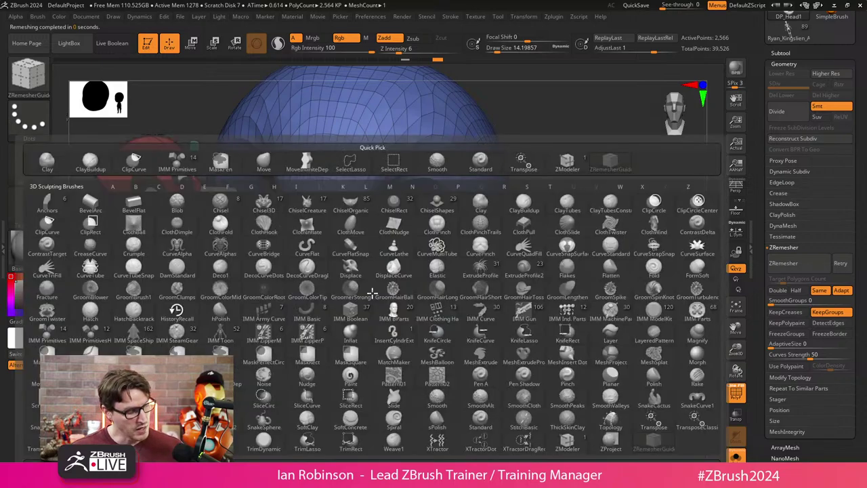
key("z")
key("m")
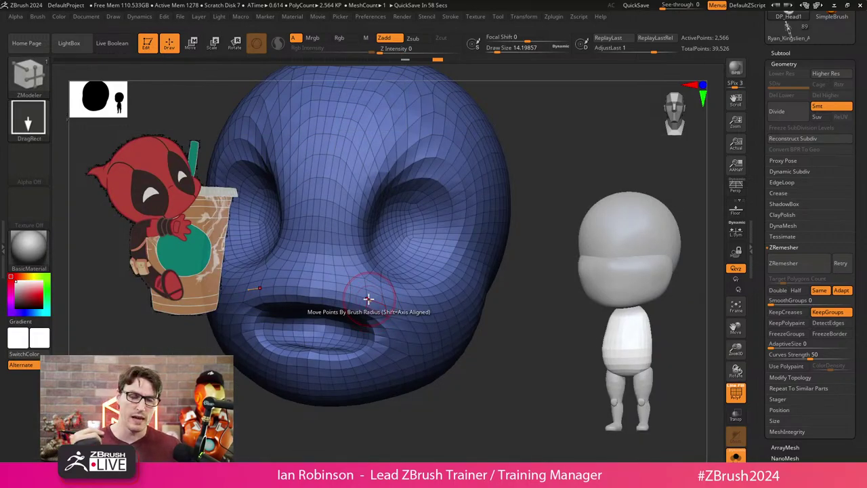
key("ctrl+z")
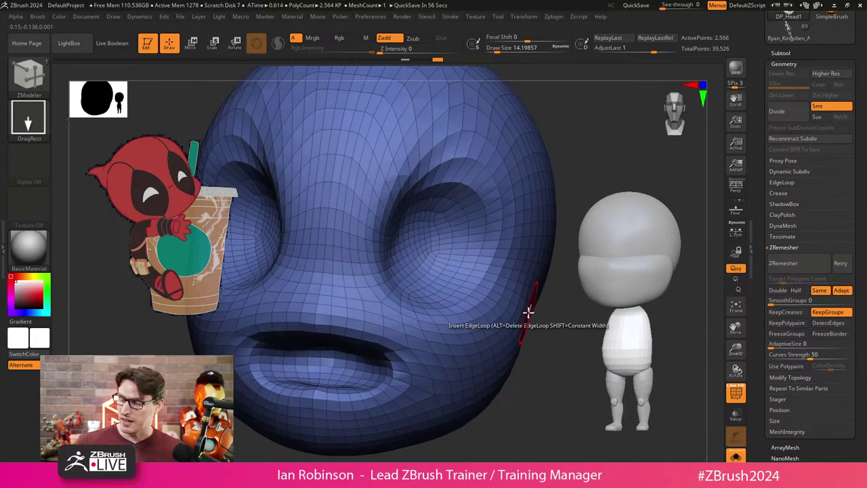
key("ctrl+z")
key("ctrl+shift+z")
key("ctrl+z")
key("ctrl+shift+z")
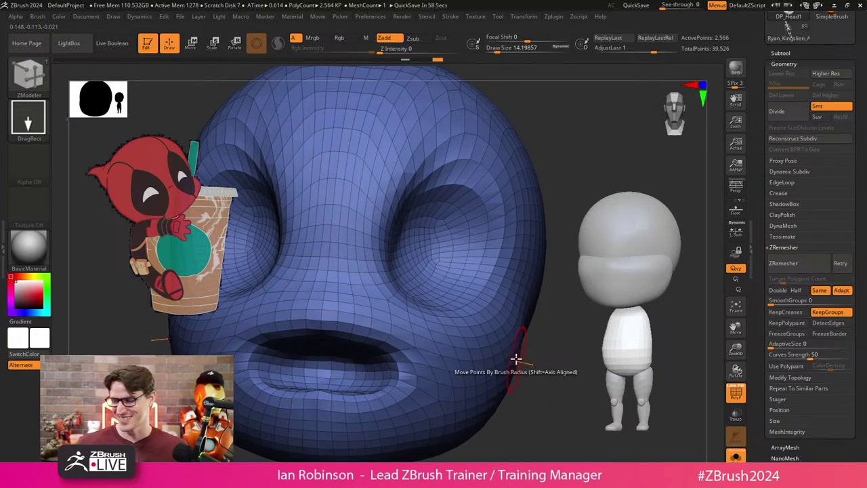
key("ctrl+z")
key("ctrl+shift+z")
key("ctrl+z")
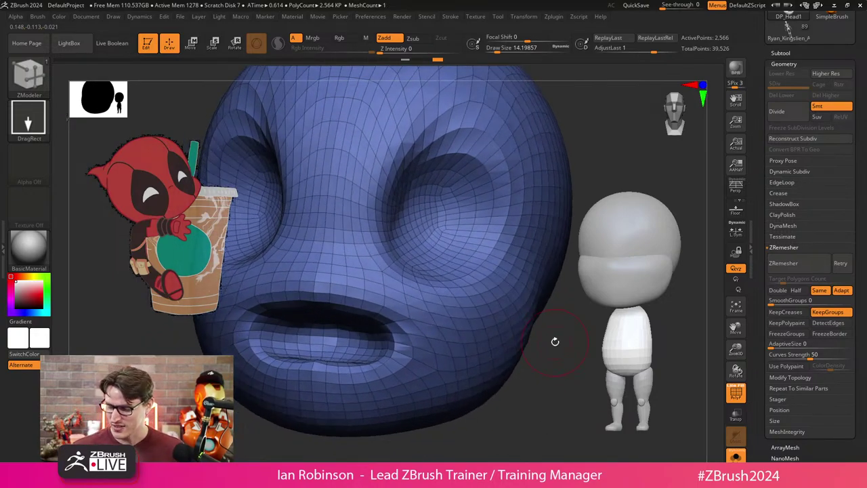
key("ctrl+shift+z")
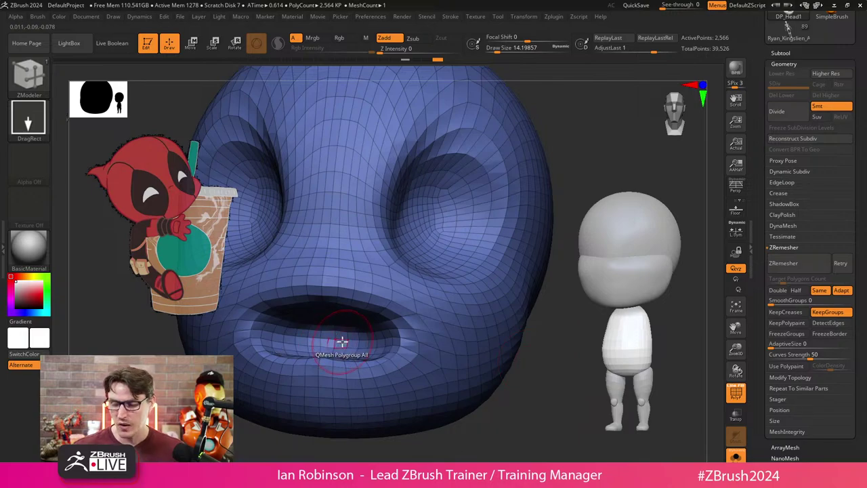
key("ctrl+z")
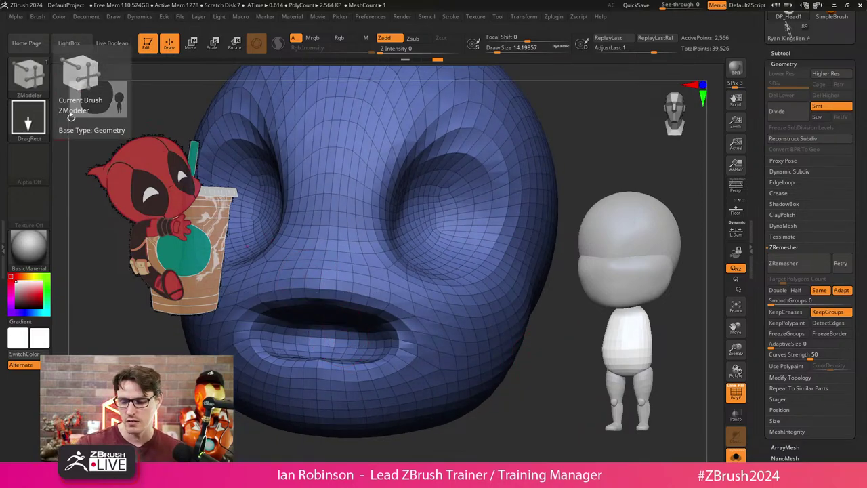
Insert three edge loops along the lip using Insert EdgeLoop with Polygroup All.
mouse_move(344, 335)
left_mouse_down()
mouse_move(339, 341)
mouse_move(358, 343)
mouse_move(355, 337)
left_mouse_up()
right_click_drag(494, 332, 532, 373)
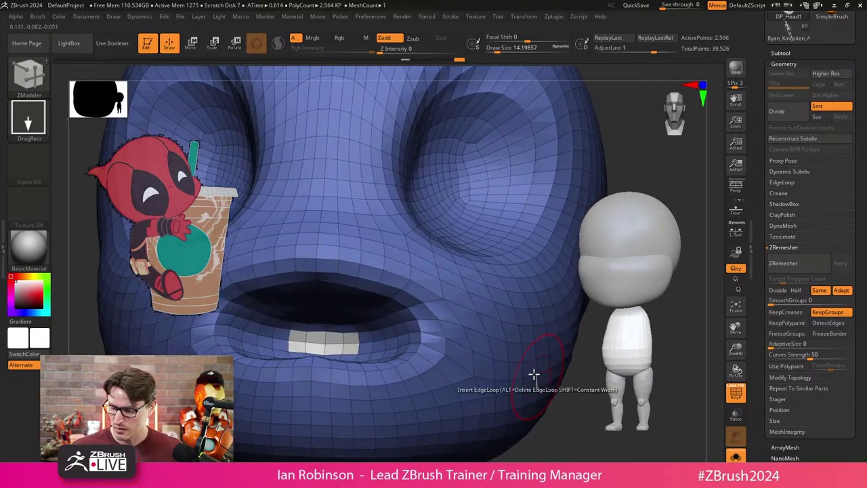
right_click_drag(338, 328, 411, 393)
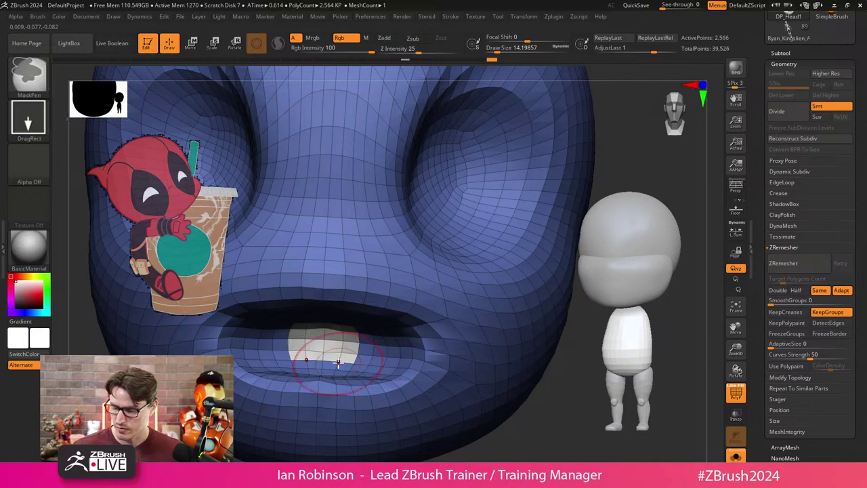
right_click_drag(553, 430, 486, 416)
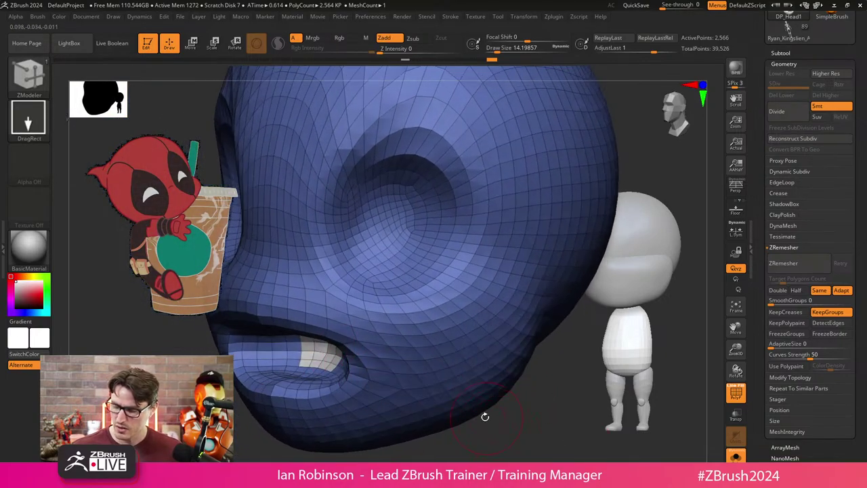
right_click(330, 347)
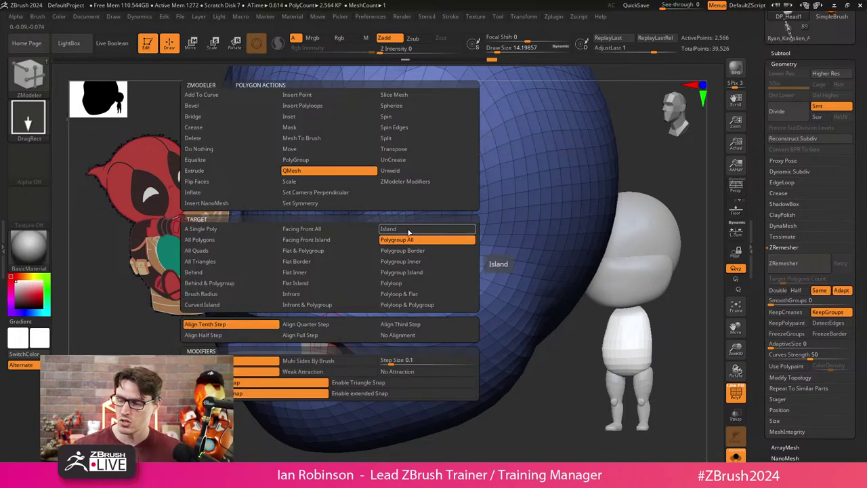
left_click(400, 241)
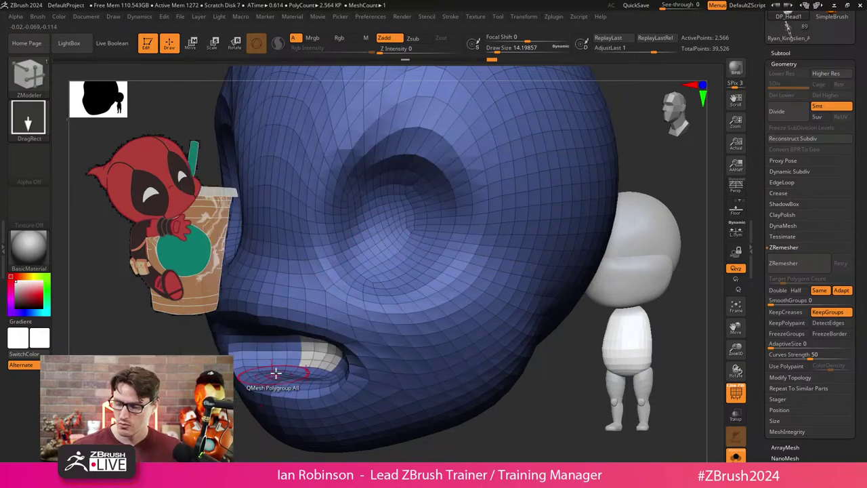
left_click(344, 341)
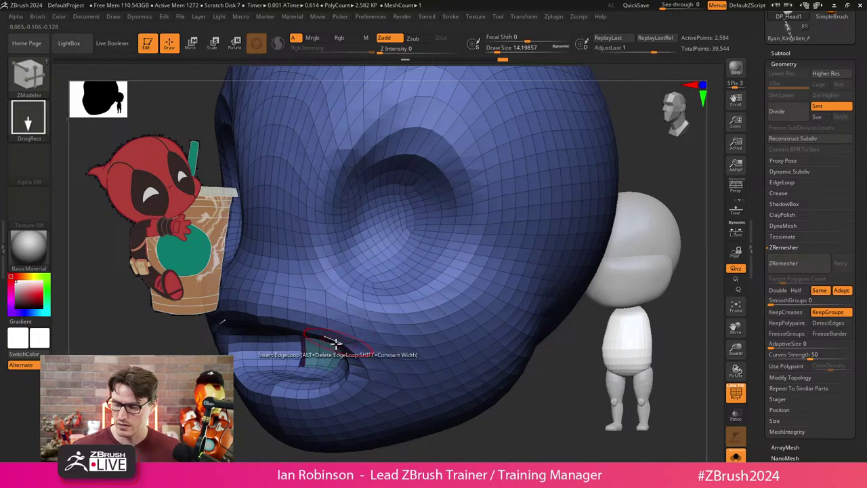
left_click(343, 345)
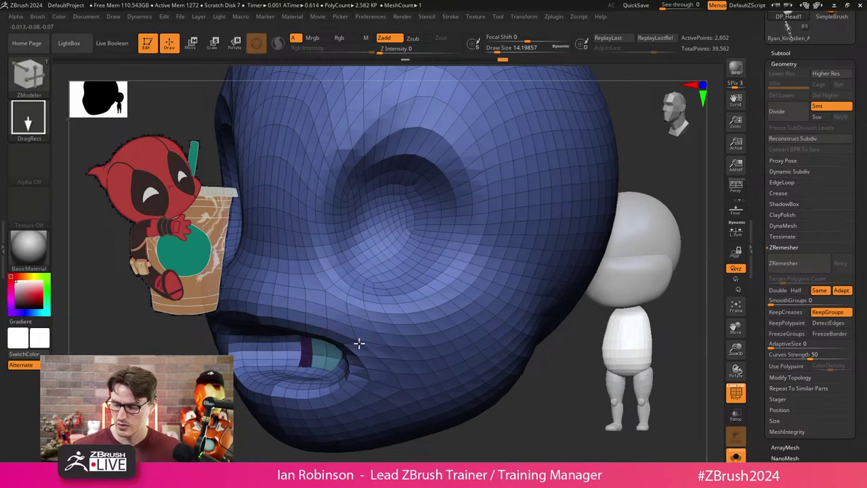
left_click(358, 345)
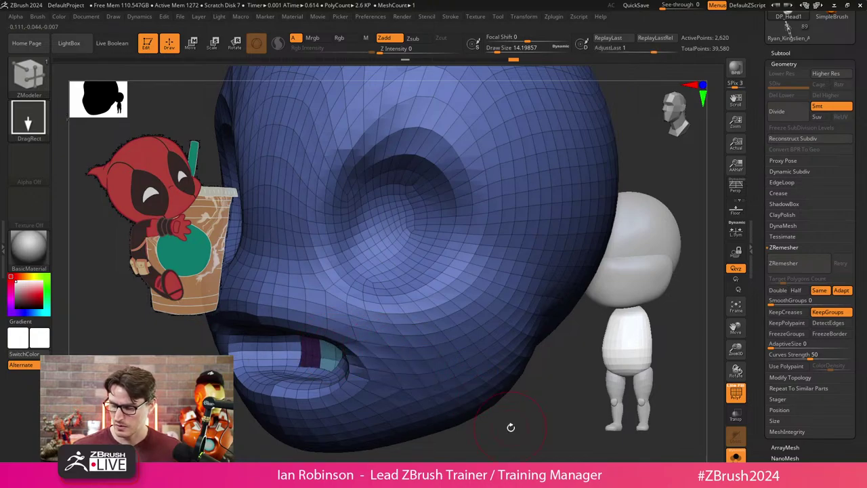
Isolate the purple mouth-interior polygroup so it shows alone at 84 points.
left_click_drag(509, 426, 477, 360)
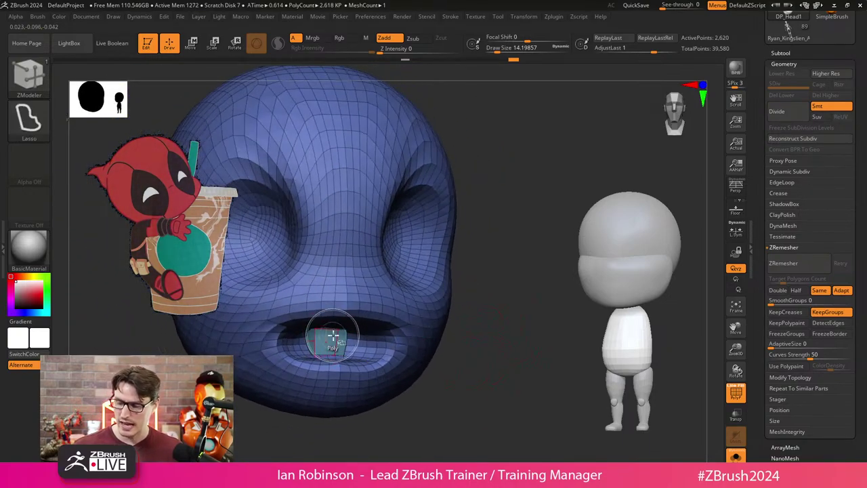
left_click_drag(477, 329, 502, 312)
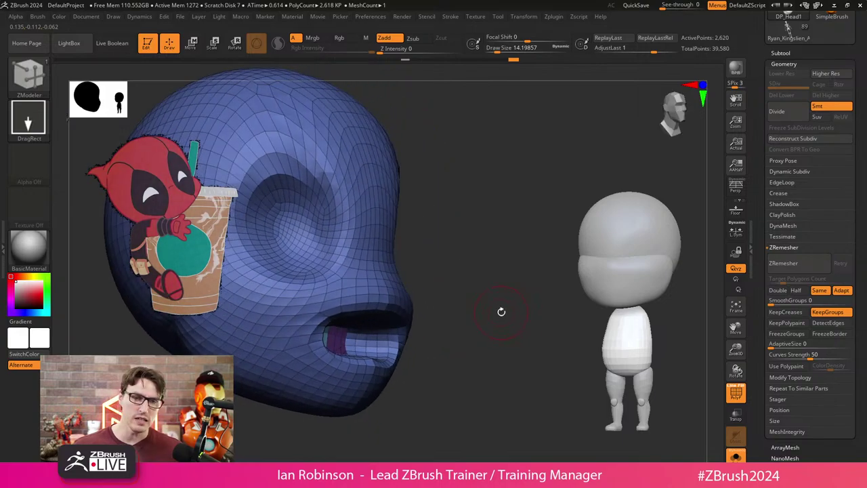
left_click_drag(501, 269, 367, 327)
key("ctrl+shift")
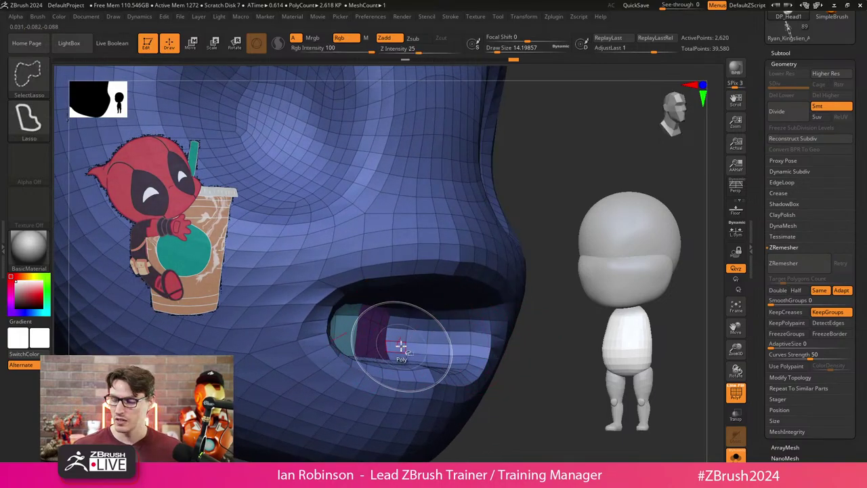
left_click(360, 319, "ctrl+shift")
left_click_drag(440, 318, 580, 335)
left_click(513, 319, "ctrl+shift")
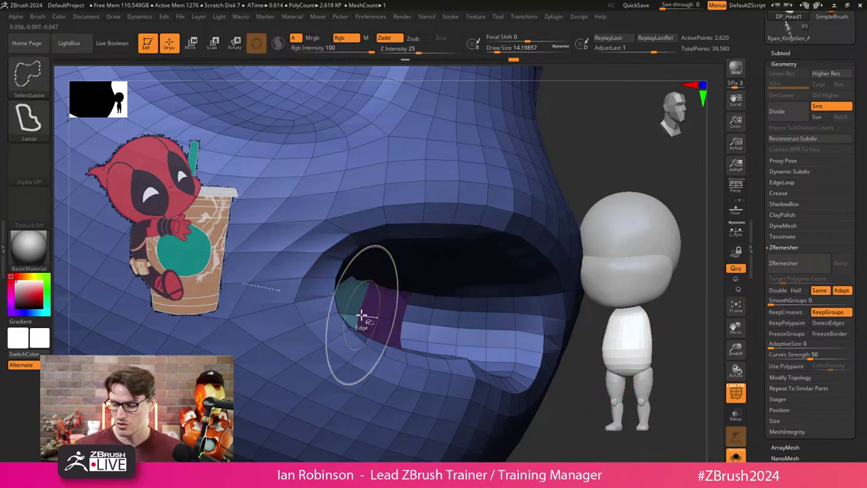
mouse_move(576, 345)
left_mouse_down()
mouse_move(581, 387)
mouse_move(542, 380)
left_mouse_up()
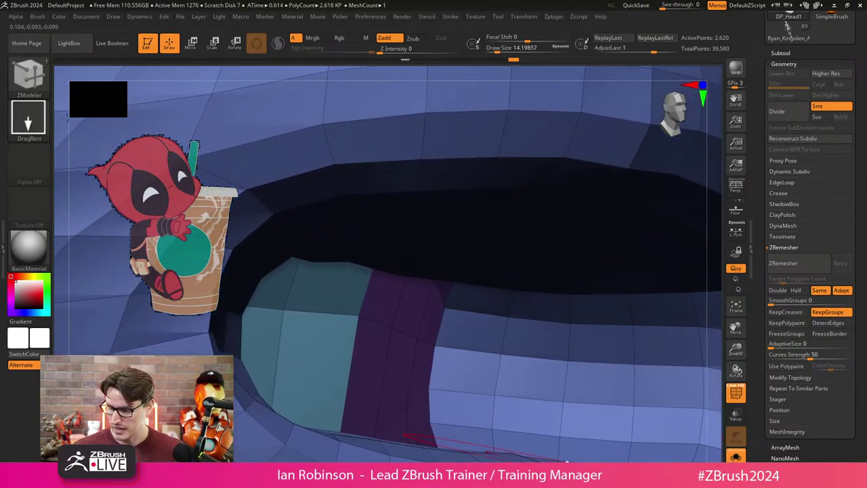
left_click(358, 315, "ctrl+shift")
key("b")
key("z")
key("m")
mouse_move(370, 348)
left_mouse_down()
mouse_move(481, 296)
mouse_move(470, 294)
mouse_move(483, 332)
mouse_move(504, 314)
mouse_move(450, 272)
mouse_move(437, 284)
left_mouse_up()
Turn on Double in Display Properties to show the mouth shell's back faces.
key("s")
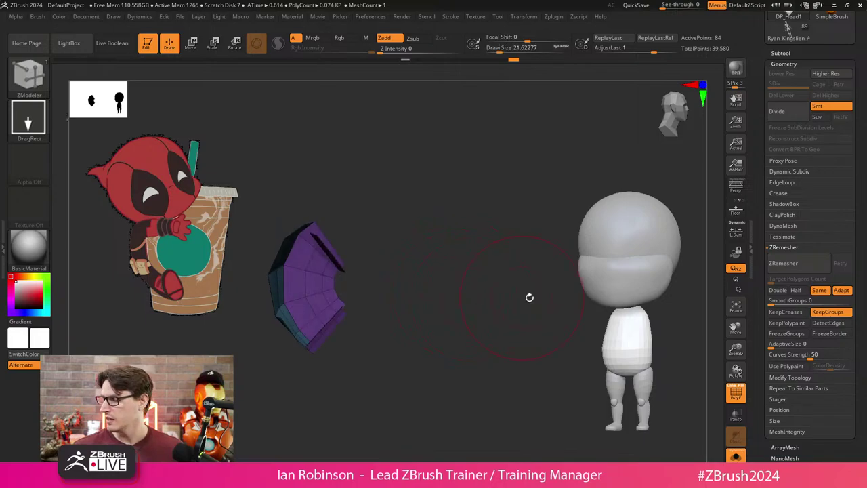
left_click_drag(571, 355, 482, 345)
scroll(820, 392, "down", 5)
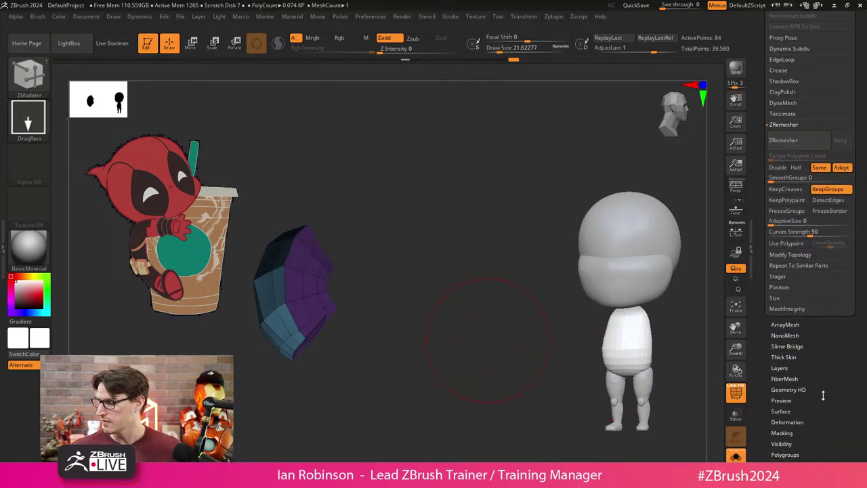
scroll(819, 390, "down", 1)
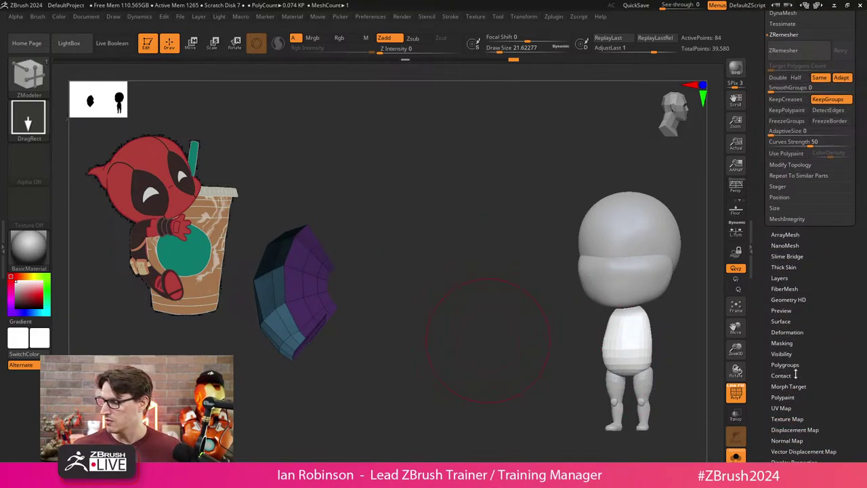
scroll(797, 342, "down", 1)
left_click(789, 380)
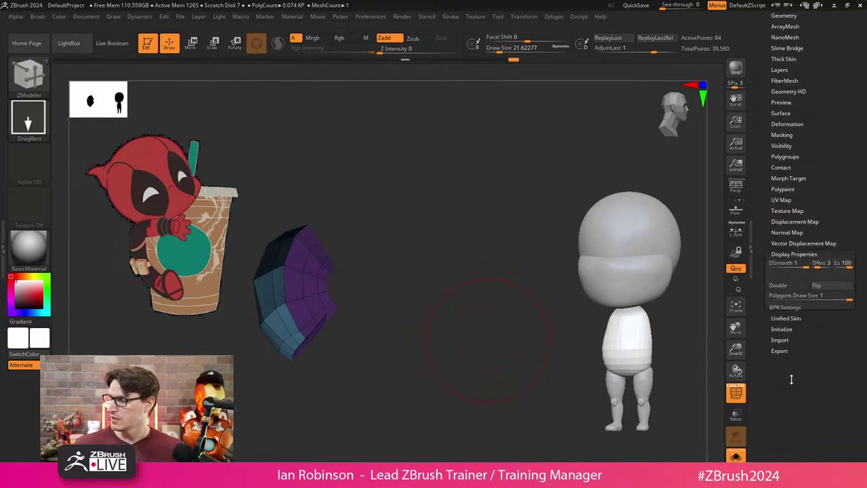
left_click(778, 285)
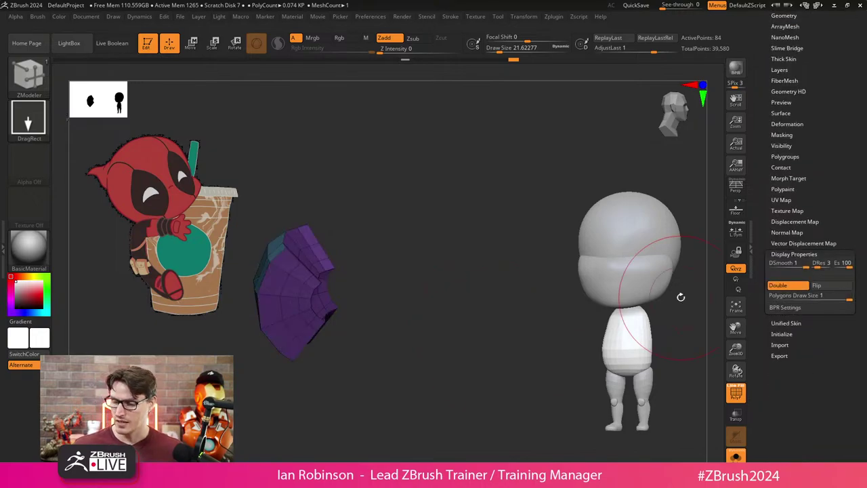
mouse_move(677, 296)
left_mouse_down()
mouse_move(461, 296)
mouse_move(472, 288)
left_mouse_up()
With the Move brush at size about 29, stretch the shell outward to the left.
key("s")
key("b")
key("m")
key("v")
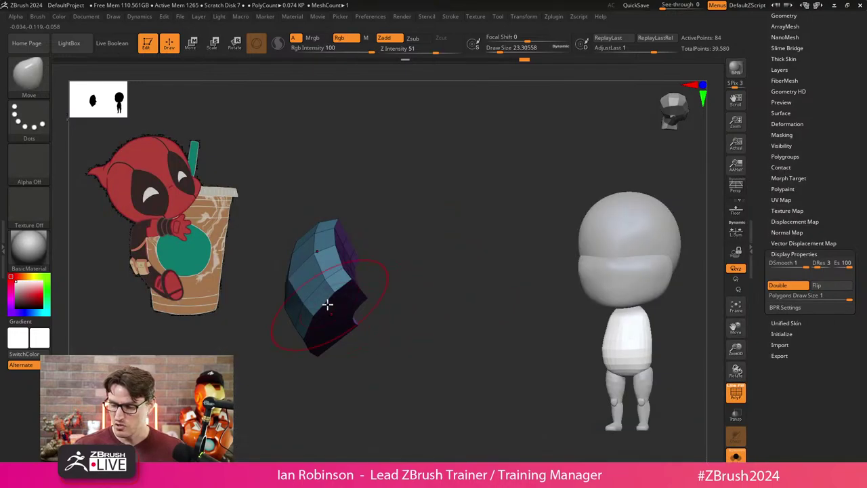
key("s")
mouse_move(308, 287)
left_mouse_down()
mouse_move(320, 288)
mouse_move(281, 287)
mouse_move(362, 307)
mouse_move(298, 345)
mouse_move(253, 358)
mouse_move(360, 335)
mouse_move(448, 334)
left_mouse_up()
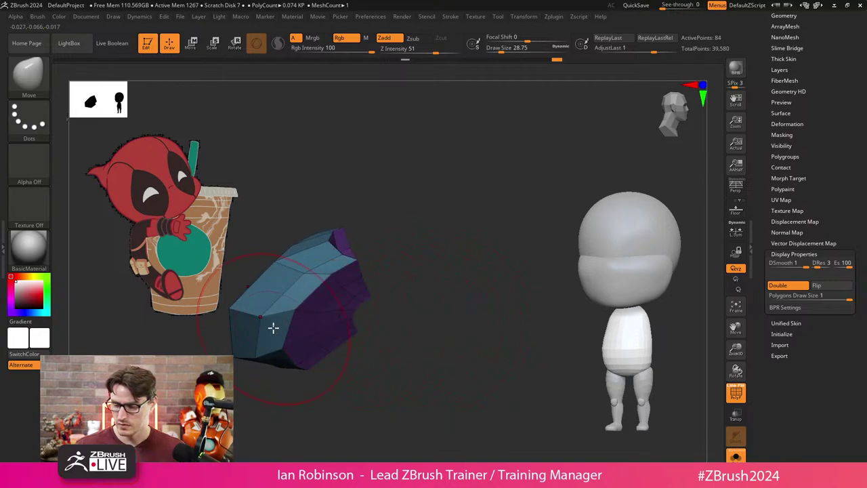
mouse_move(274, 328)
left_mouse_down()
mouse_move(430, 295)
mouse_move(463, 304)
left_mouse_up()
key("ctrl")
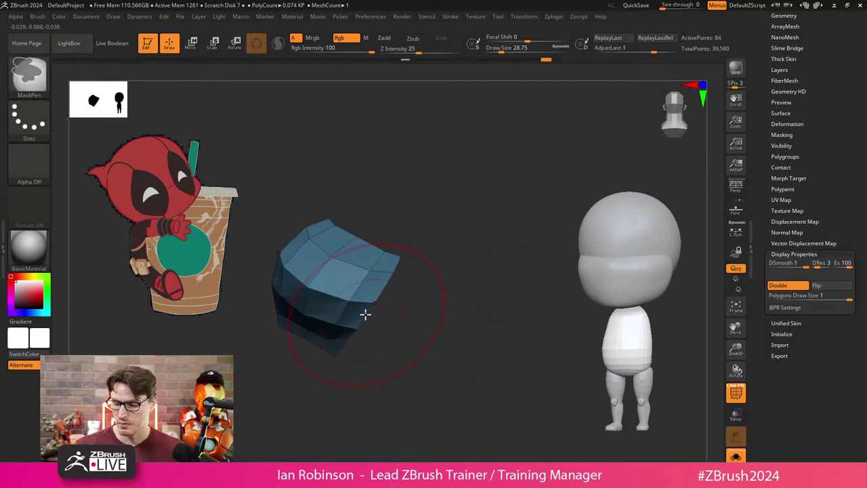
left_click_drag(380, 317, 418, 326)
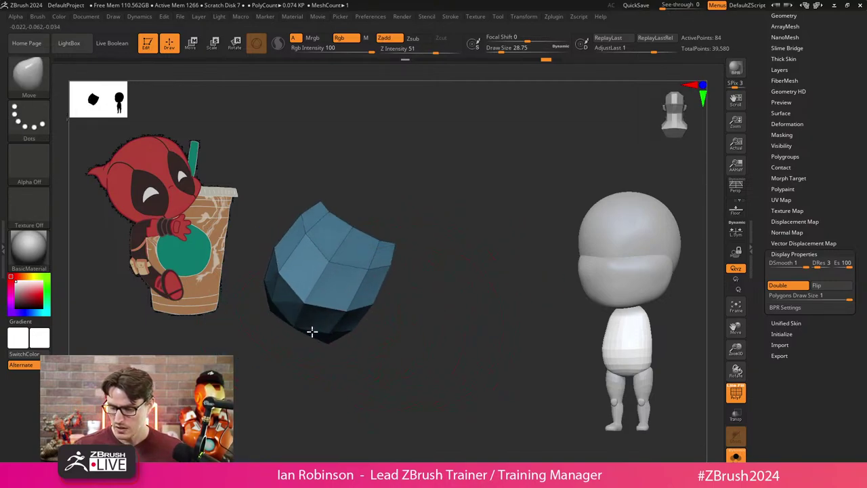
left_click_drag(311, 349, 366, 371)
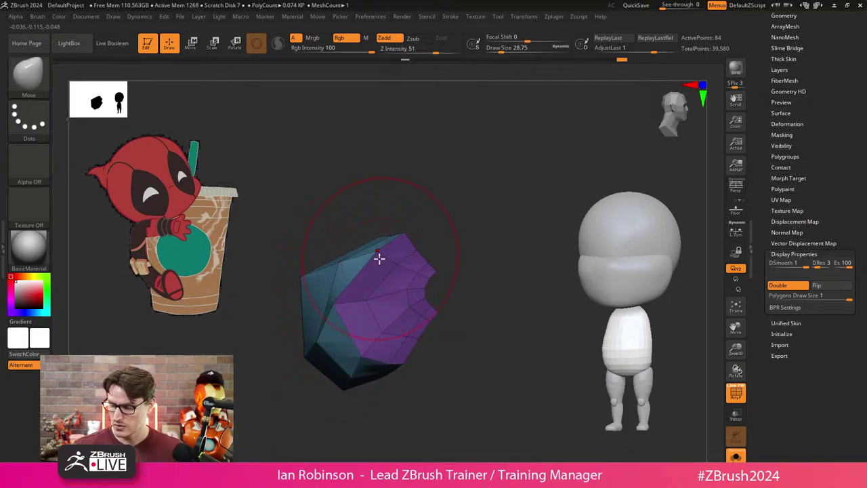
left_click_drag(447, 387, 337, 359, "alt")
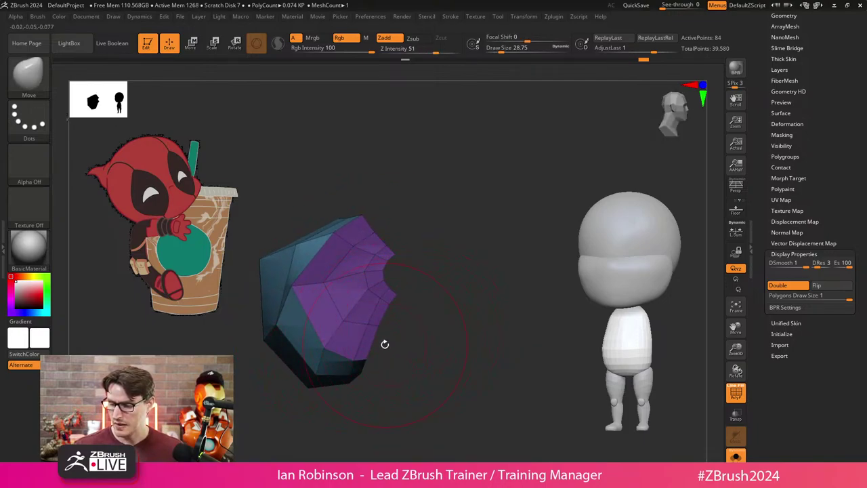
Redo the outward pull on the shell's left side, then bring back the whole head.
key("d")
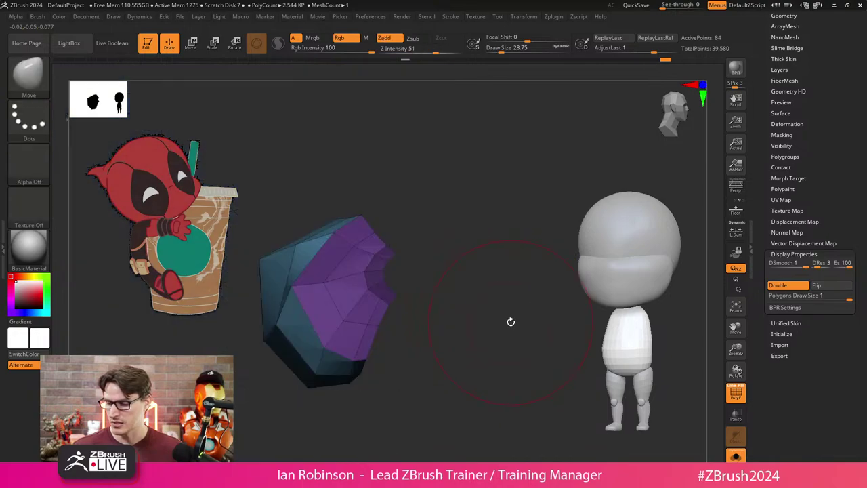
key("ctrl+z")
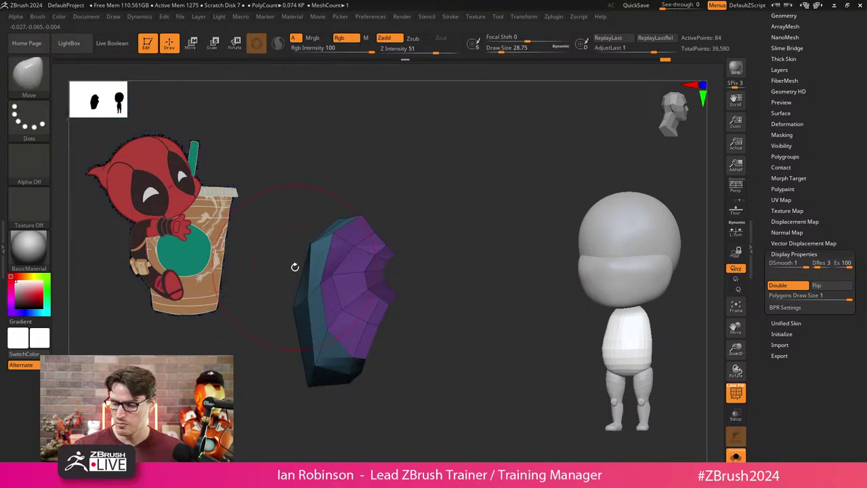
mouse_move(305, 304)
left_mouse_down()
mouse_move(294, 300)
mouse_move(307, 312)
left_mouse_up()
mouse_move(403, 322)
left_mouse_down("shift")
mouse_move(413, 328)
mouse_move(393, 313)
mouse_move(397, 327)
left_mouse_up("shift")
key("d")
left_click_drag(496, 330, 498, 364)
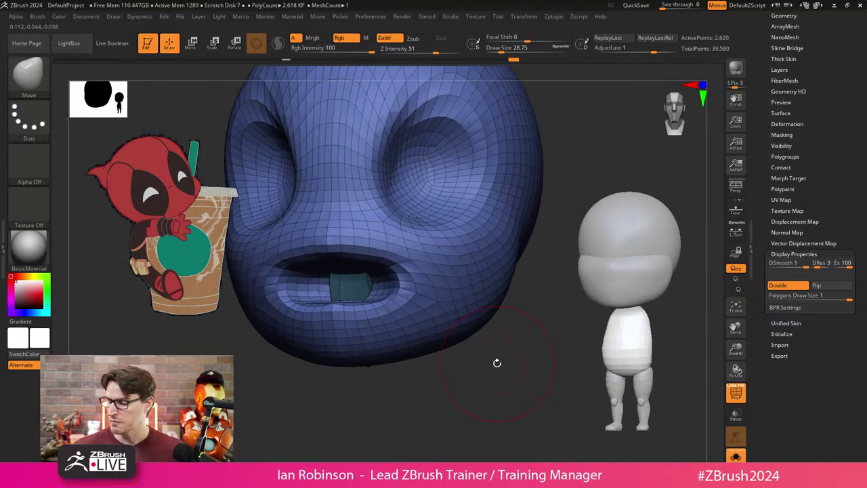
Remesh the head with ZRemesher from Tool > Geometry, down to 1,998 points.
scroll(810, 154, "up", 2)
left_click(791, 55)
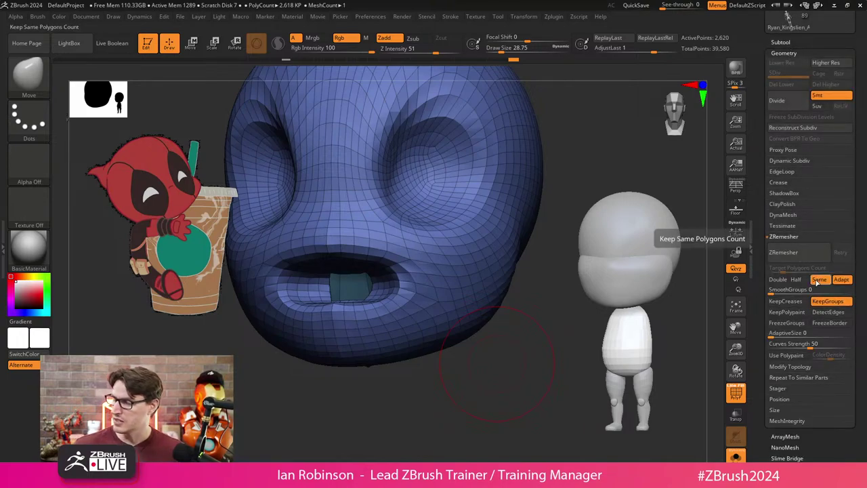
right_click_drag(440, 307, 446, 344)
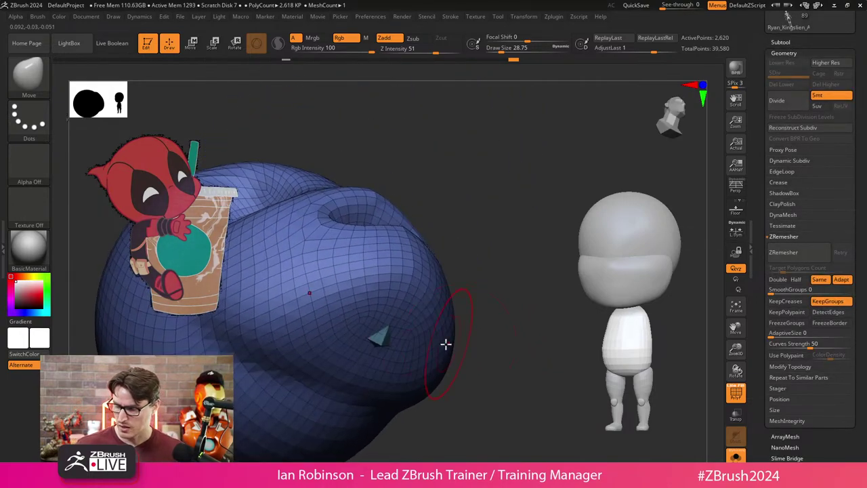
right_click_drag(387, 348, 491, 361)
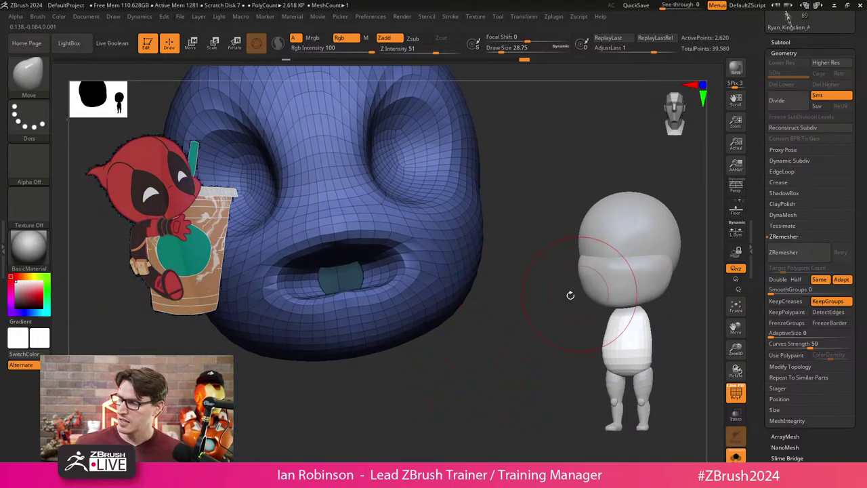
left_click(786, 252)
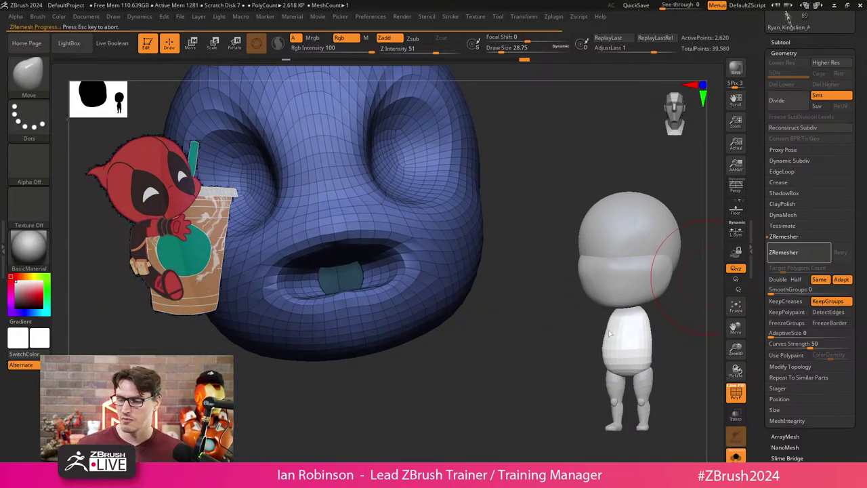
Inspect the remeshed head and isolate the 70-point mouth-interior piece.
right_click_drag(435, 366, 475, 333)
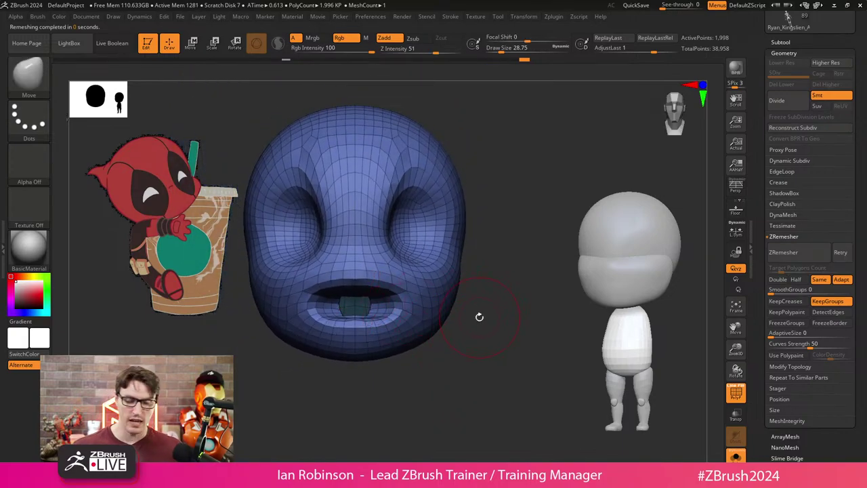
right_click_drag(477, 320, 522, 318)
right_click_drag(382, 314, 464, 333)
left_click(330, 303, "ctrl+shift")
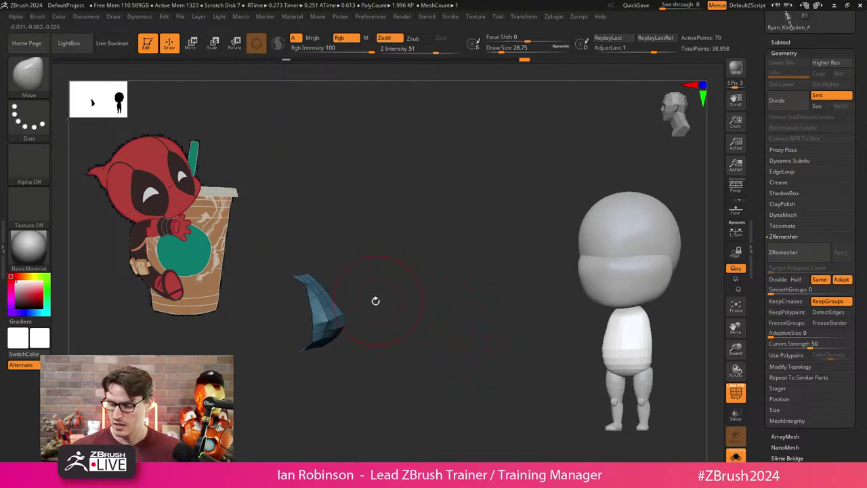
Isolate the mouth interior piece by Ctrl+Shift-selecting its polygroup so only it shows.
left_click(413, 302, "ctrl+shift")
right_click_drag(438, 327, 462, 345)
right_click_drag(406, 381, 310, 316)
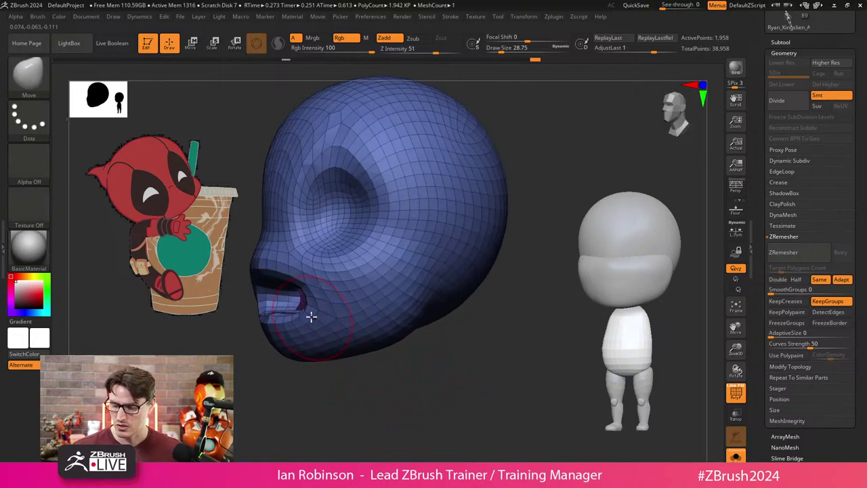
left_click_drag(311, 258, 304, 347, "ctrl+shift")
left_click_drag(469, 339, 471, 382, "ctrl+shift")
right_click_drag(471, 382, 409, 378)
left_click(469, 329, "ctrl+shift")
left_click(331, 314, "ctrl+shift")
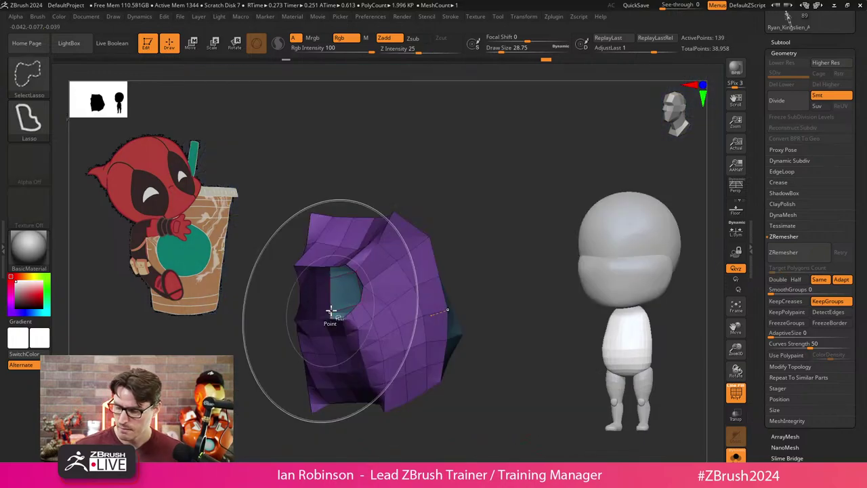
right_click_drag(331, 314, 502, 392)
Reshape the mouth piece's rim symmetrically with the Move brush at about size 8.
mouse_move(406, 319)
right_mouse_down()
mouse_move(321, 260)
mouse_move(339, 316)
right_mouse_up()
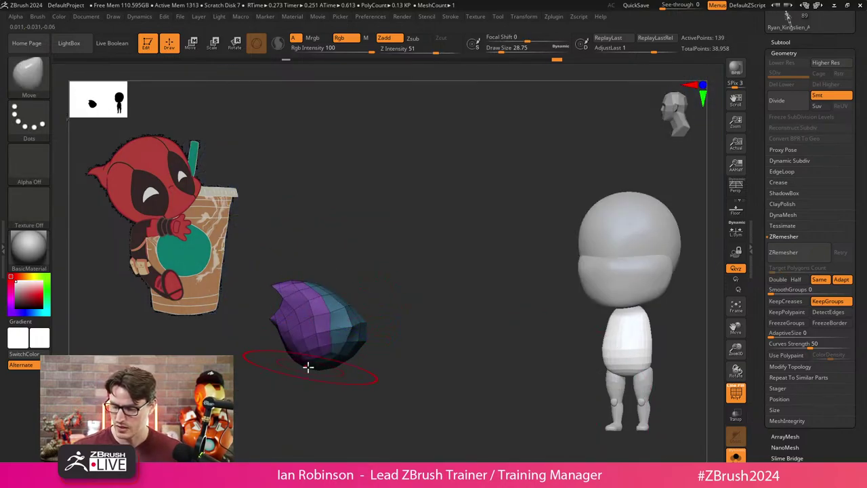
mouse_move(346, 357)
right_mouse_down()
mouse_move(339, 363)
mouse_move(353, 331)
mouse_move(331, 395)
mouse_move(364, 400)
right_mouse_up()
key("s")
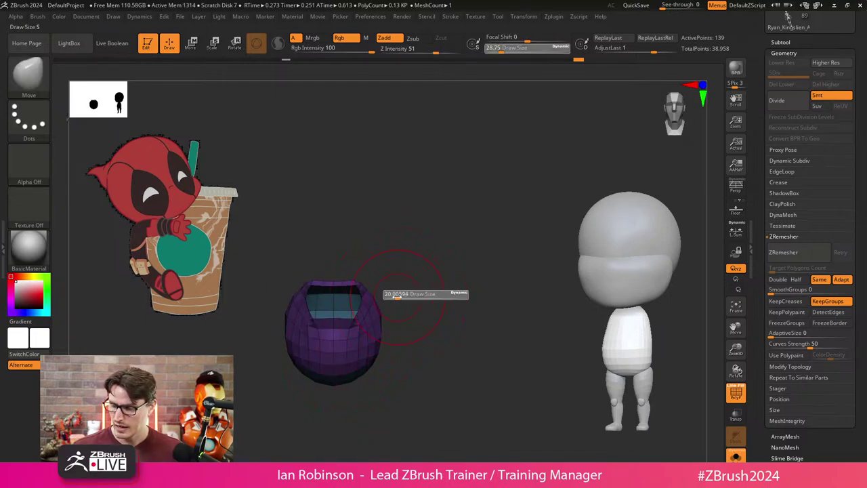
right_click_drag(413, 291, 423, 311, "ctrl")
key("s")
left_click(429, 291)
right_click_drag(366, 285, 380, 280)
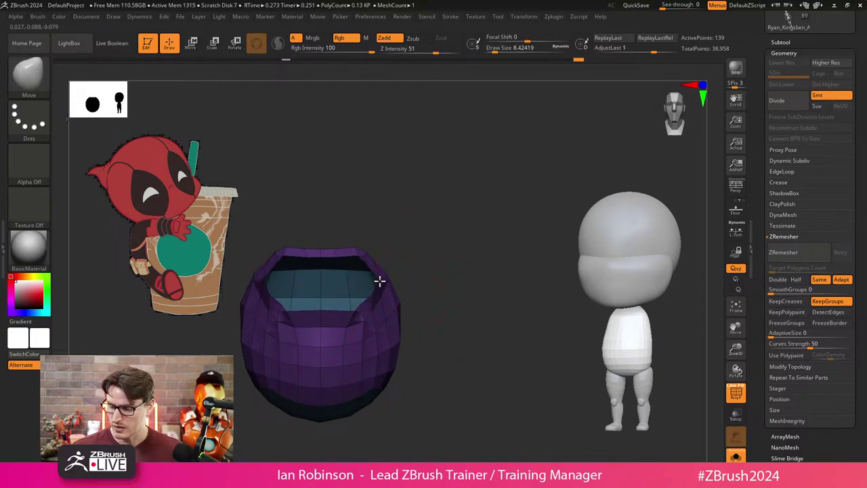
mouse_move(364, 311)
left_mouse_down()
mouse_move(391, 323)
mouse_move(396, 315)
mouse_move(386, 313)
mouse_move(431, 310)
mouse_move(392, 309)
left_mouse_up()
right_click_drag(463, 293, 422, 257, "ctrl")
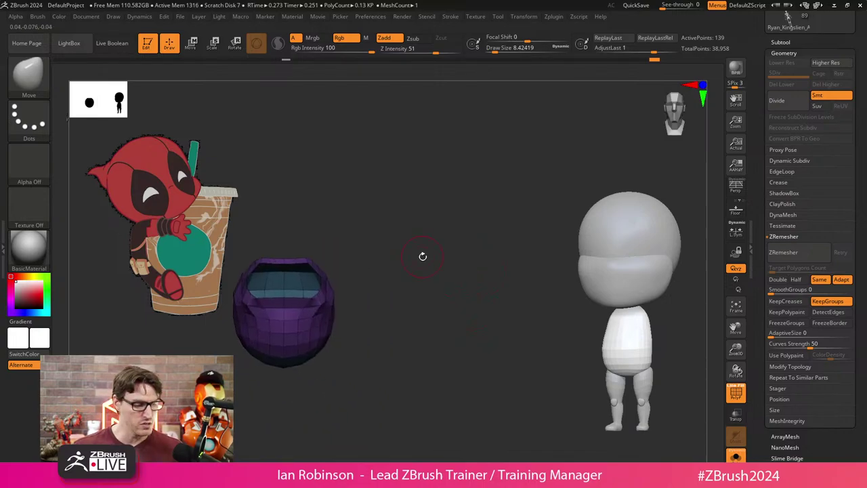
Try the Inflate brush on the mouth piece, then Ctrl+Z back to the full head.
key("b")
key("i")
key("n")
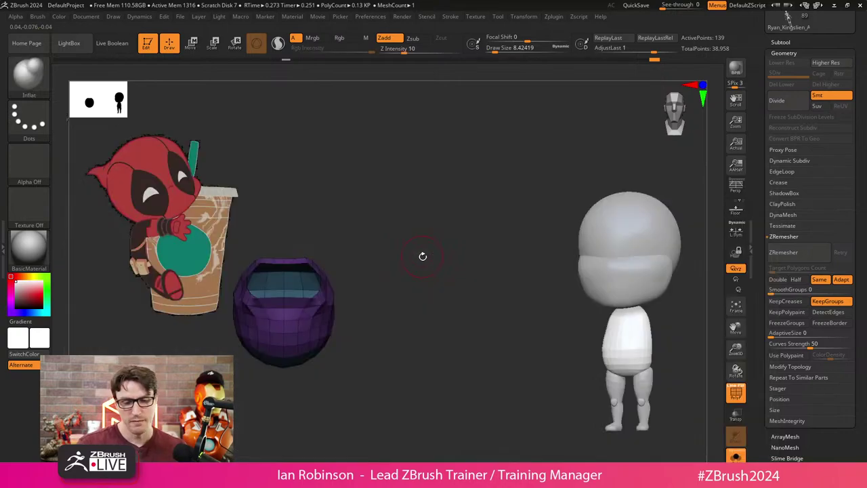
key("b")
key("i")
key("n")
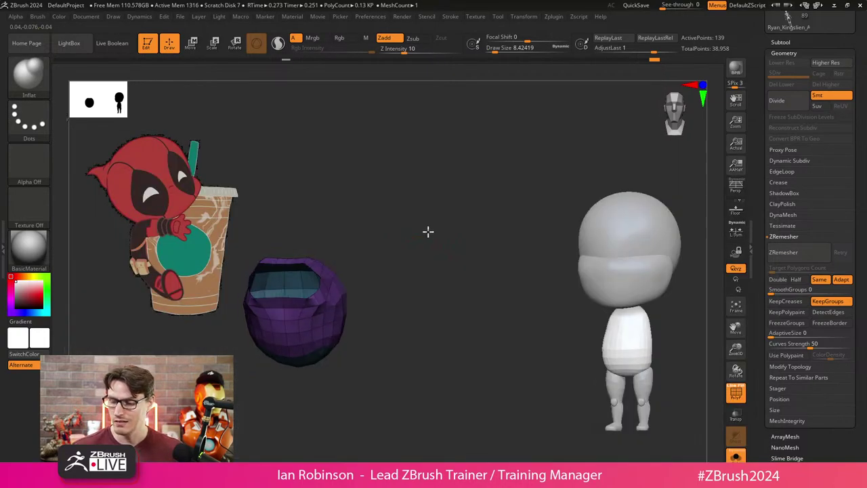
mouse_move(428, 231)
left_mouse_down()
mouse_move(412, 236)
mouse_move(387, 332)
mouse_move(364, 336)
mouse_move(360, 325)
mouse_move(378, 312)
left_mouse_up()
key("s")
key("s")
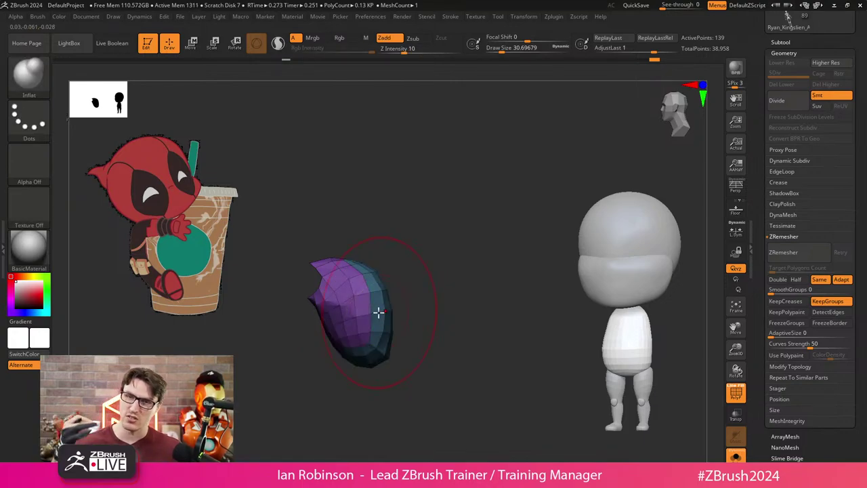
left_click_drag(432, 270, 440, 262)
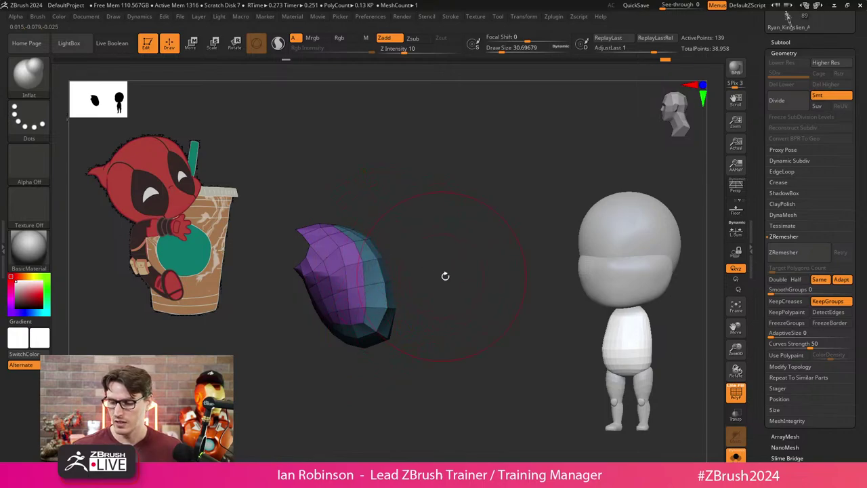
right_click_drag(385, 309, 397, 310)
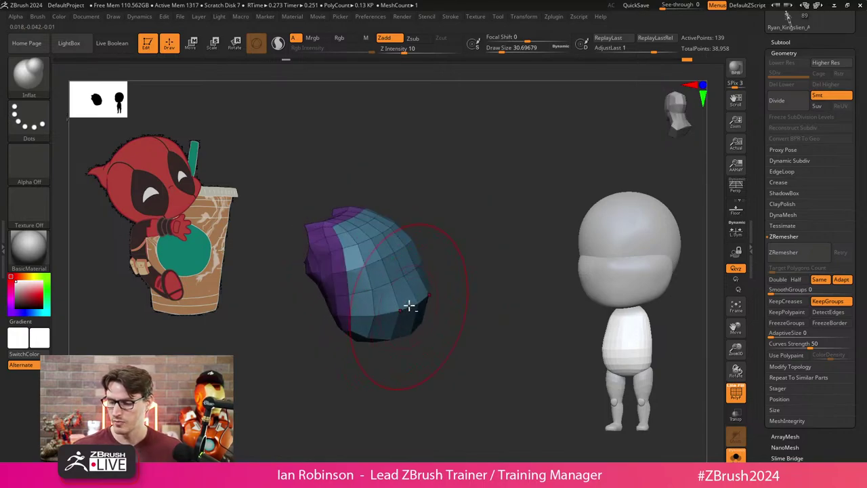
key("ctrl+z")
key("ctrl+z")
key("ctrl+z")
key("ctrl+z")
key("ctrl+z")
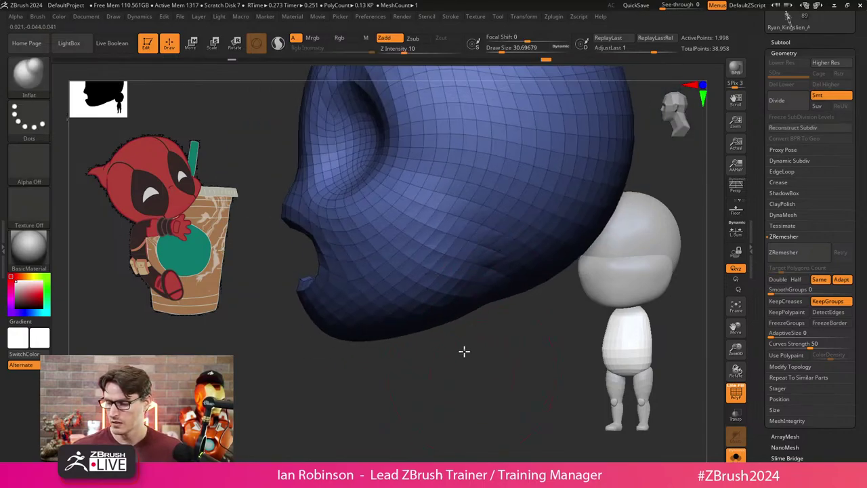
Enable Double in ZRemesher and remesh DP_Head1 to about 3,002 points.
left_click_drag(462, 378, 617, 274)
left_click(778, 279)
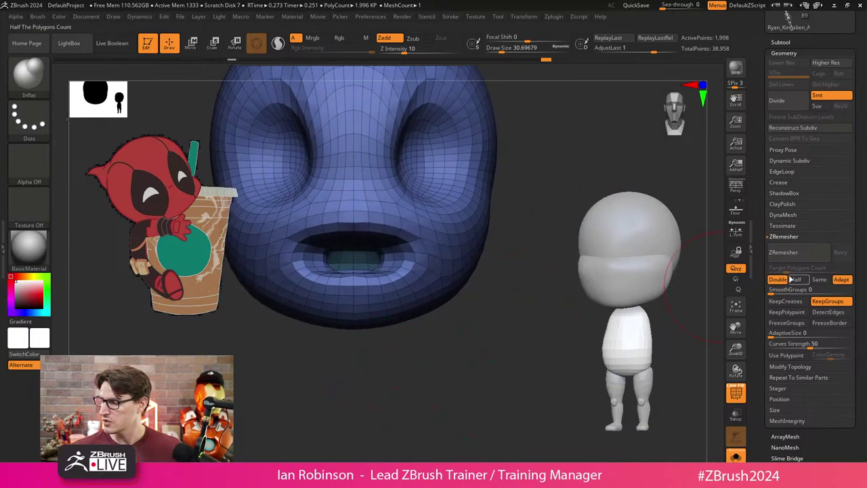
left_click_drag(529, 332, 486, 331)
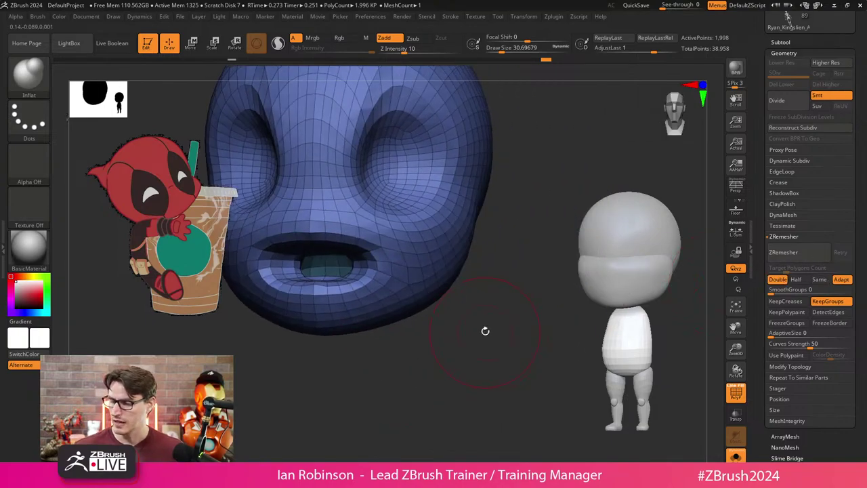
left_click(785, 252)
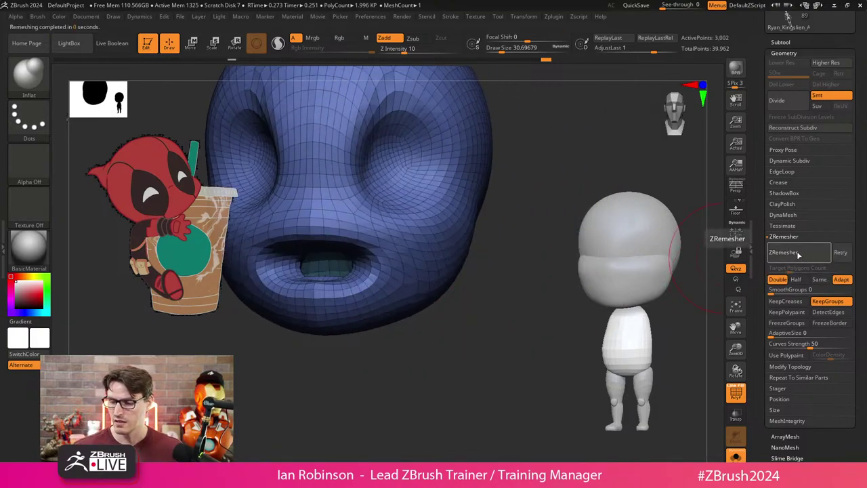
left_click_drag(481, 347, 393, 352)
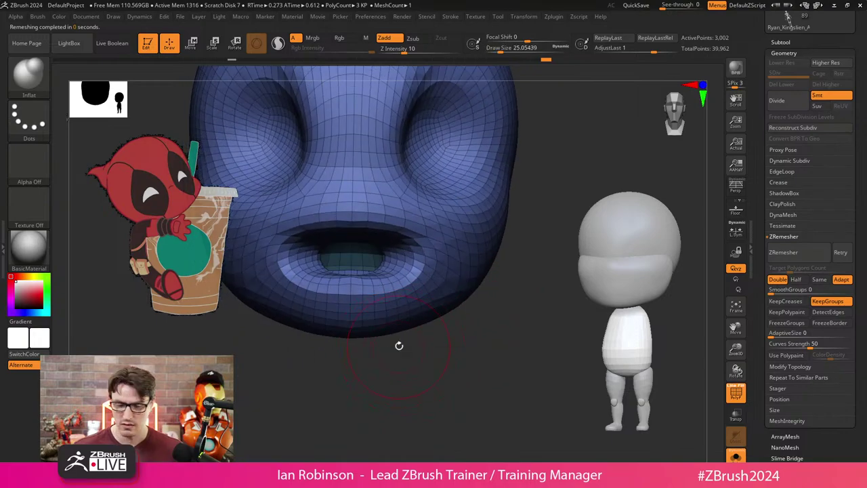
Switch to the Move brush (B, M, V) and set its draw size to about 37.
key("b")
key("m")
key("v")
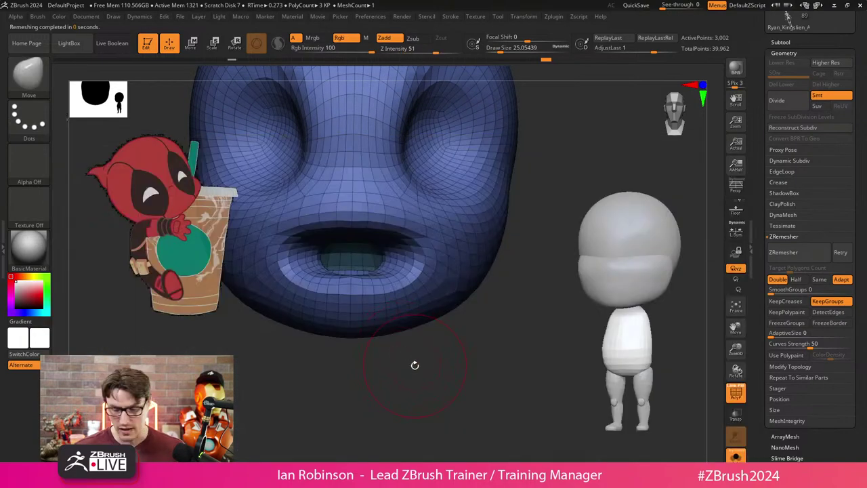
key("s")
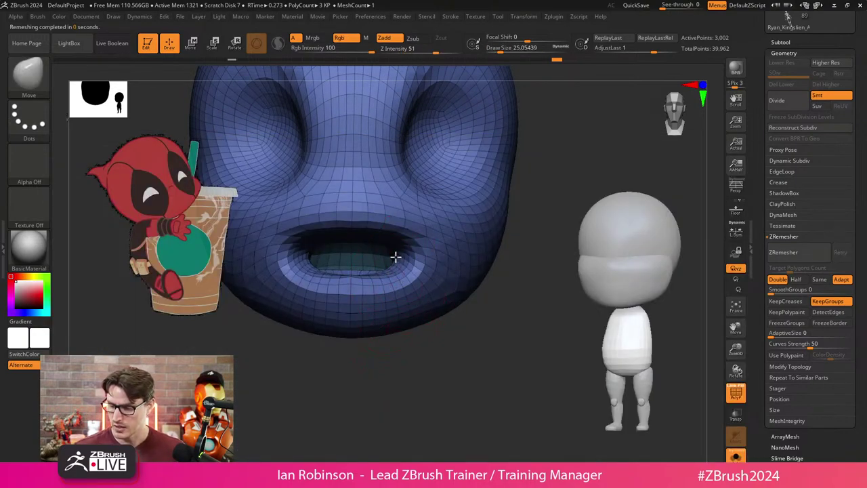
left_click_drag(468, 338, 439, 268)
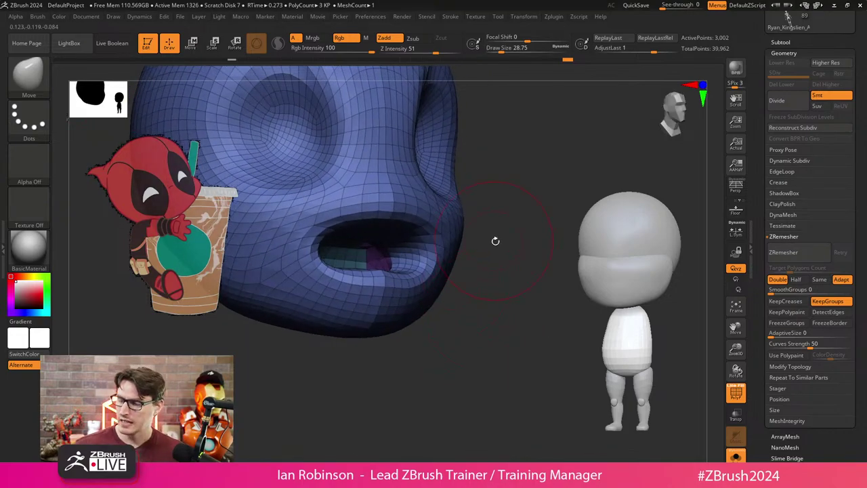
mouse_move(495, 241)
left_mouse_down()
mouse_move(478, 244)
mouse_move(502, 235)
left_mouse_up()
key("s")
key("s")
mouse_move(503, 235)
left_mouse_down()
mouse_move(409, 230)
mouse_move(390, 242)
left_mouse_up()
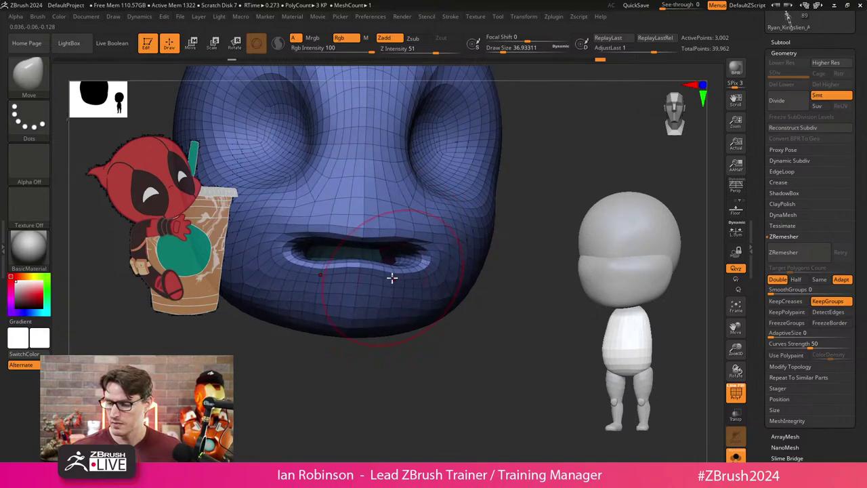
Drag the upper lip down with the Move brush and check the mouth from several angles.
mouse_move(428, 271)
left_mouse_down()
mouse_move(433, 231)
mouse_move(428, 244)
mouse_move(421, 232)
mouse_move(397, 246)
left_mouse_up()
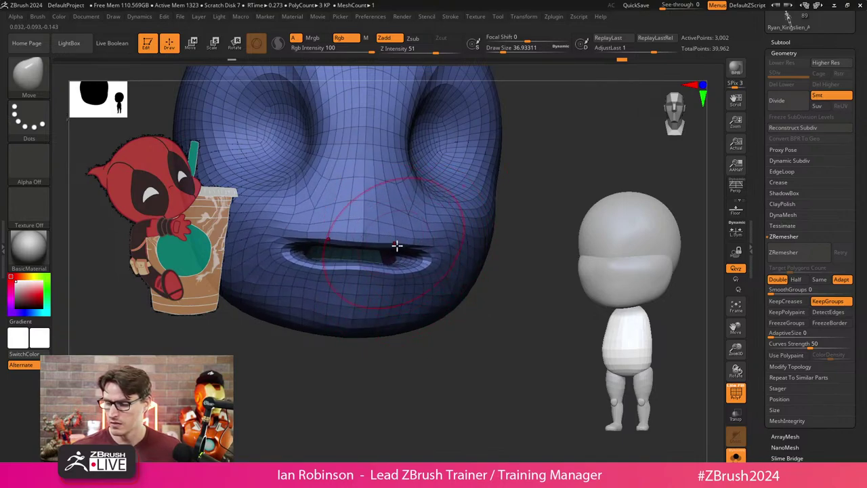
left_click_drag(407, 355, 432, 262)
left_click_drag(378, 372, 395, 360)
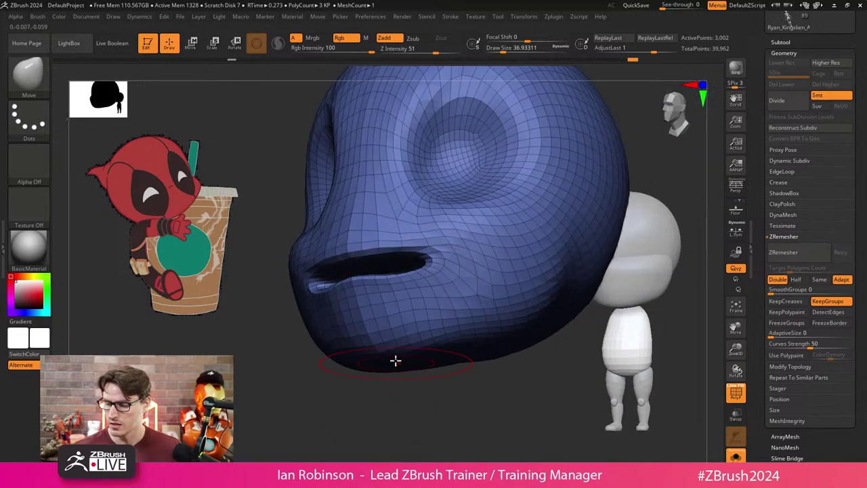
left_click_drag(364, 395, 430, 277)
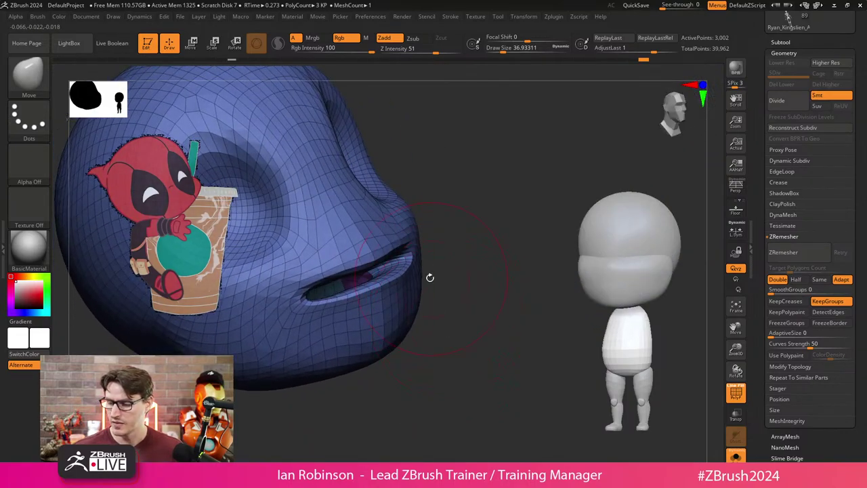
left_click_drag(467, 244, 396, 246)
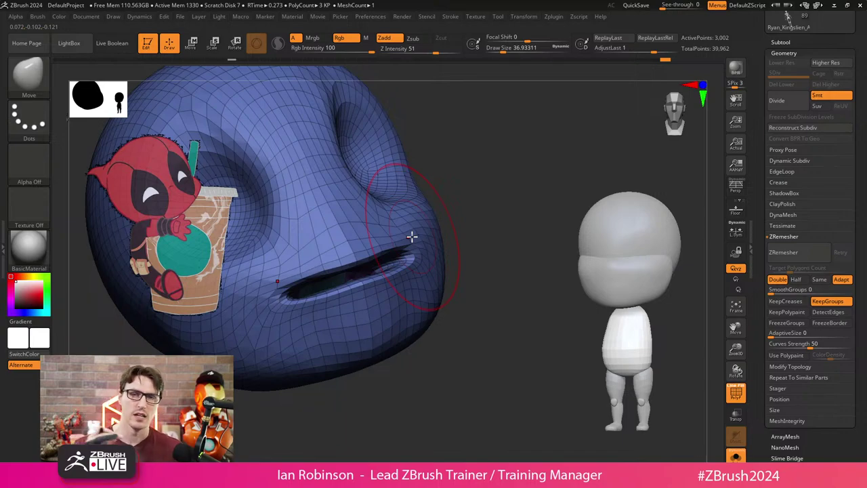
left_click_drag(412, 236, 465, 351)
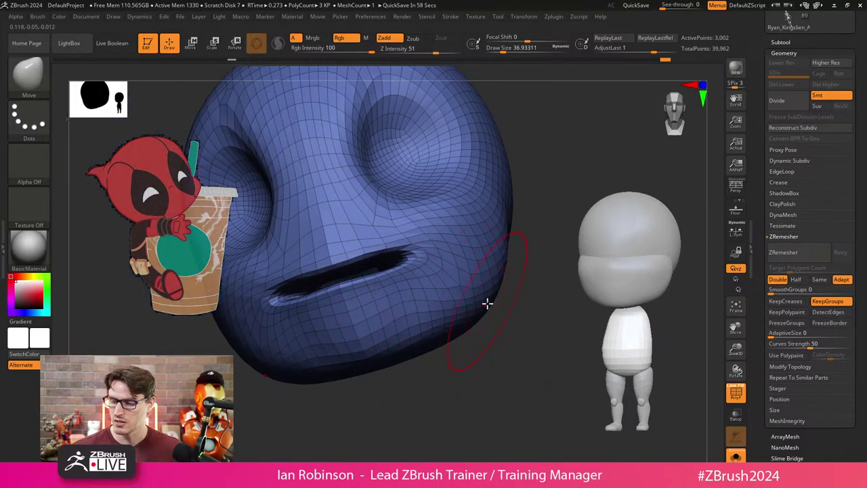
left_click_drag(488, 305, 398, 301)
left_click_drag(422, 388, 405, 373)
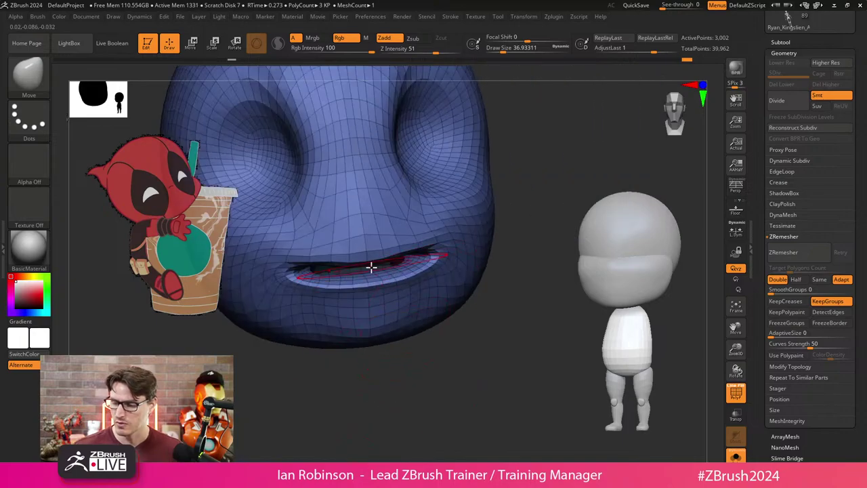
left_click_drag(370, 265, 417, 290)
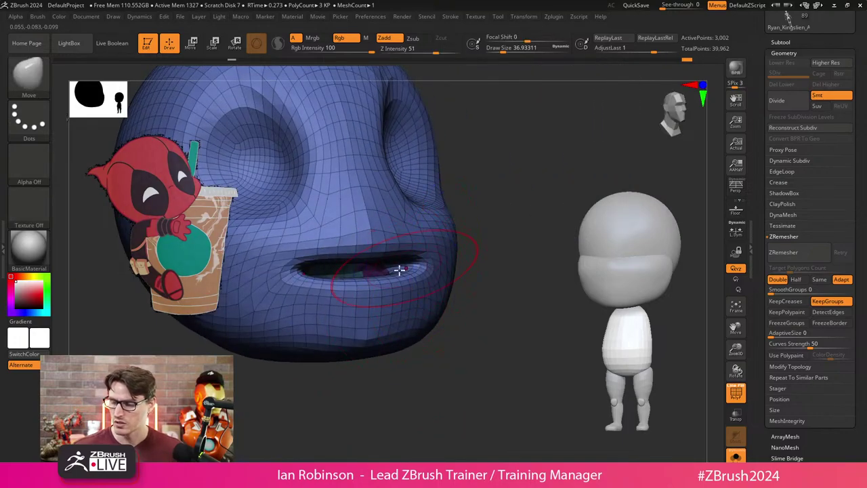
left_click_drag(409, 364, 318, 406)
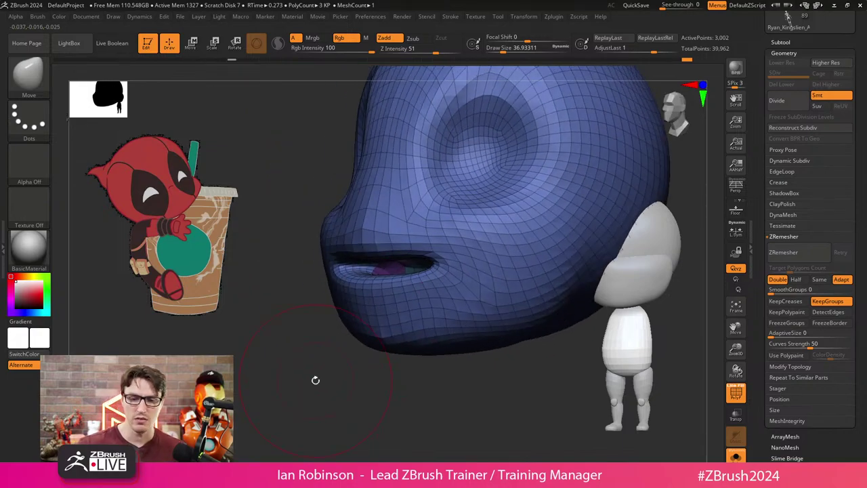
Shape the lips and mouth slit with Move Topological after checking its auto masking settings.
key("b")
key("m")
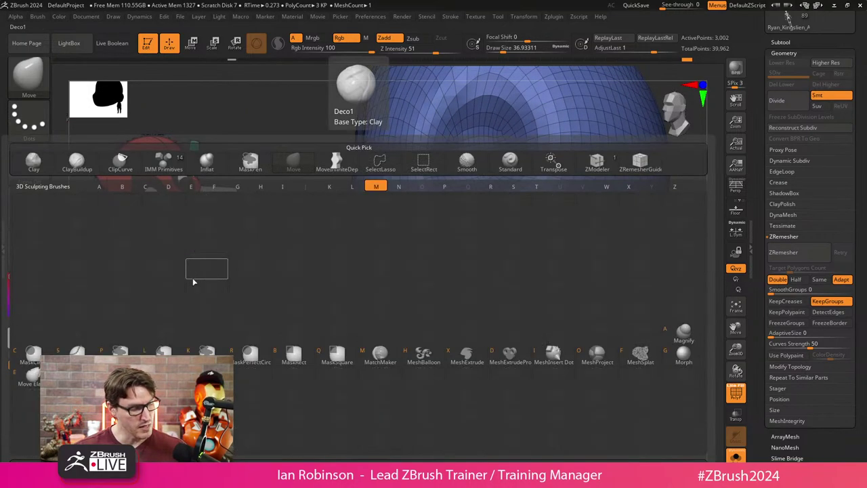
key("t")
left_click_drag(403, 251, 400, 287)
left_click(38, 16)
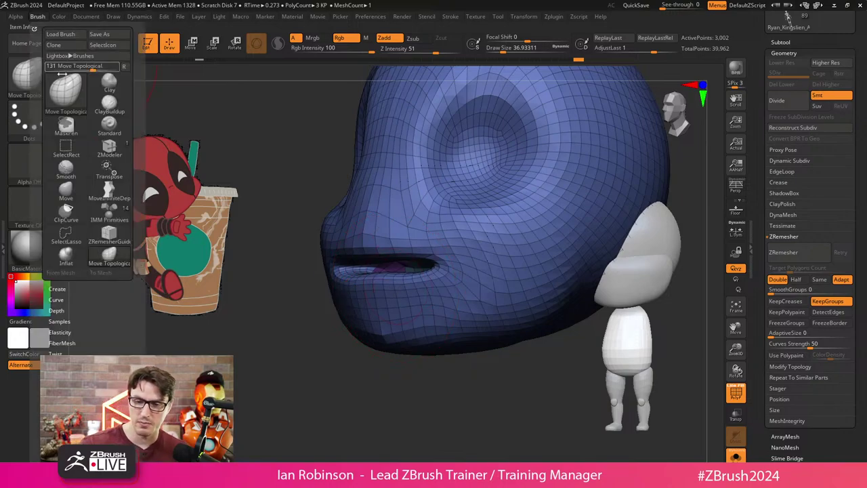
scroll(78, 186, "down", 10)
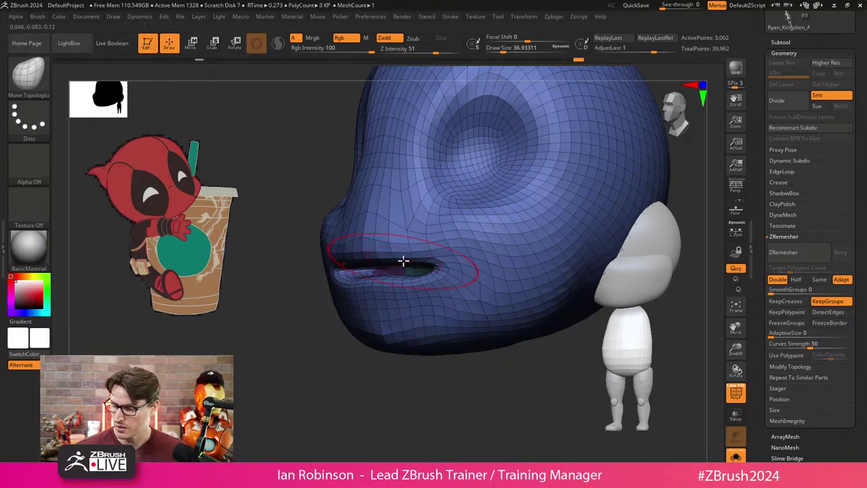
left_click_drag(428, 251, 412, 250)
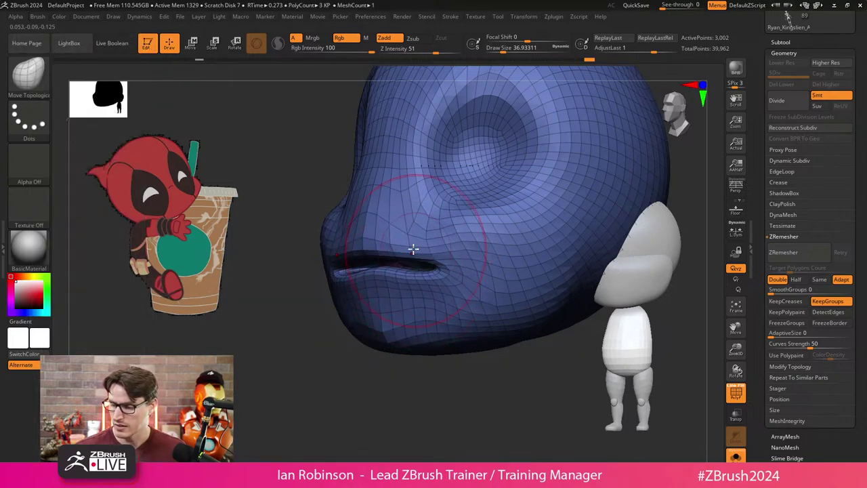
left_click_drag(383, 340, 419, 288)
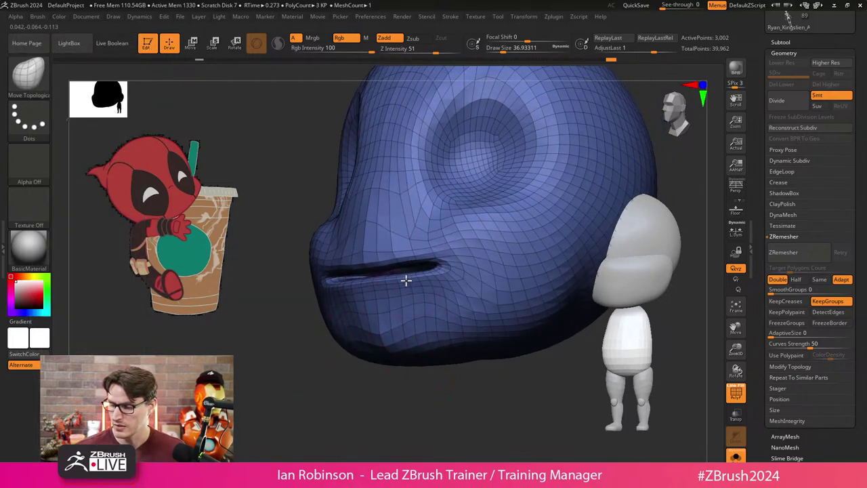
Try the Inflate brush, then reshape the mouth and nose area with Move Topological.
key("b")
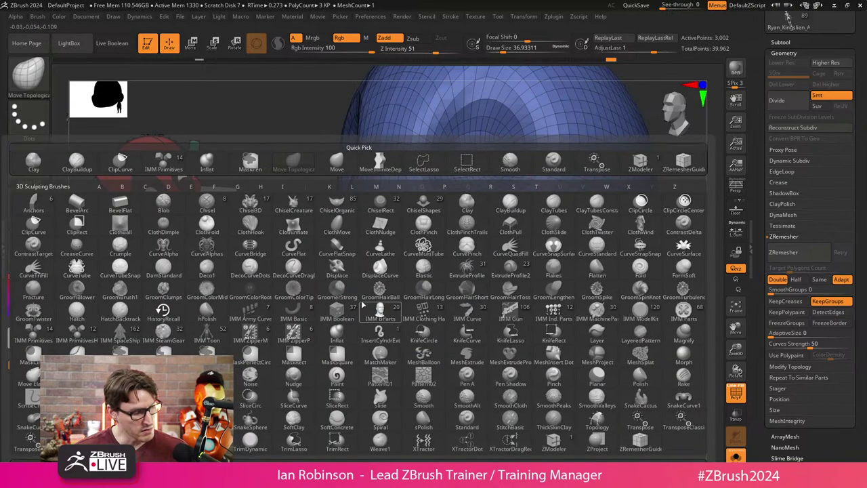
key("i")
key("n")
left_click_drag(370, 369, 465, 238, "shift")
left_click_drag(380, 329, 425, 343, "shift")
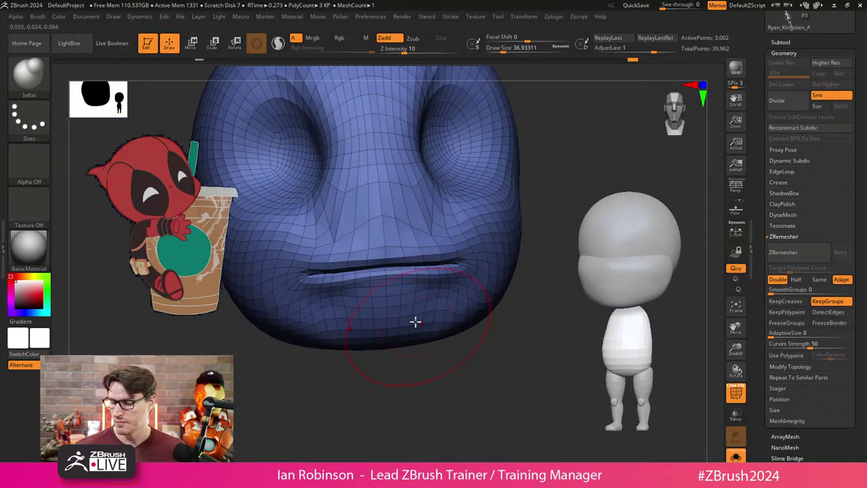
key("b")
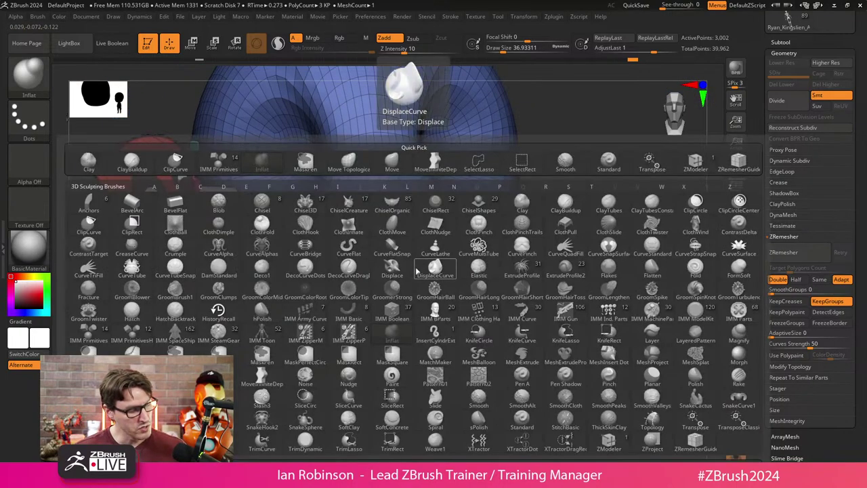
key("i")
key("n")
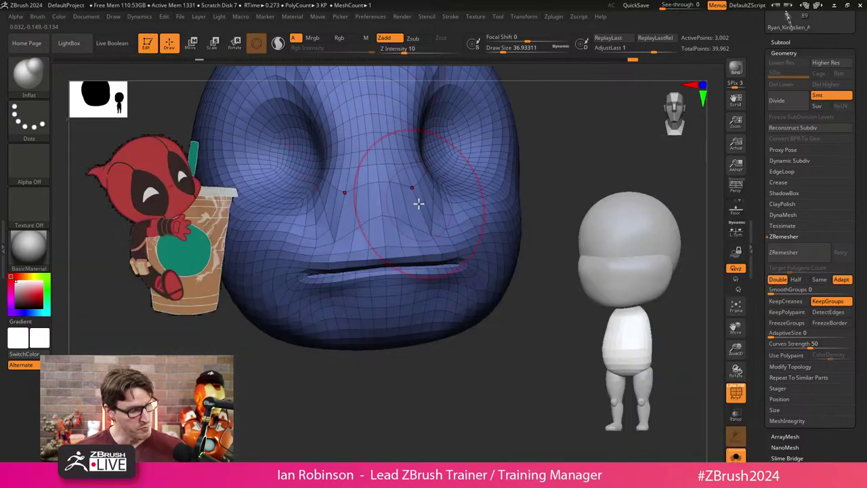
key("b")
key("m")
key("t")
mouse_move(424, 282)
left_mouse_down()
mouse_move(422, 244)
mouse_move(404, 290)
mouse_move(438, 300)
mouse_move(423, 242)
mouse_move(437, 283)
left_mouse_up()
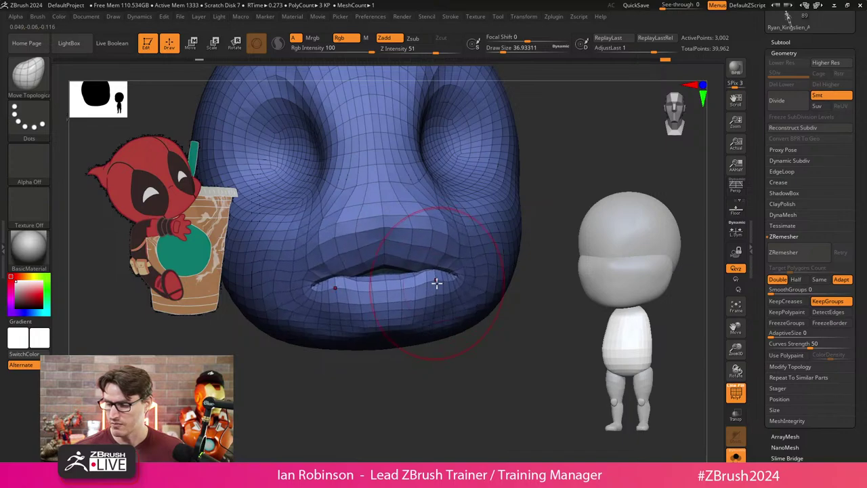
Undo the last three mouth reshaping strokes and view the head in right-facing profile.
mouse_move(435, 334)
left_mouse_down()
mouse_move(401, 360)
mouse_move(403, 383)
left_mouse_up()
key("ctrl")
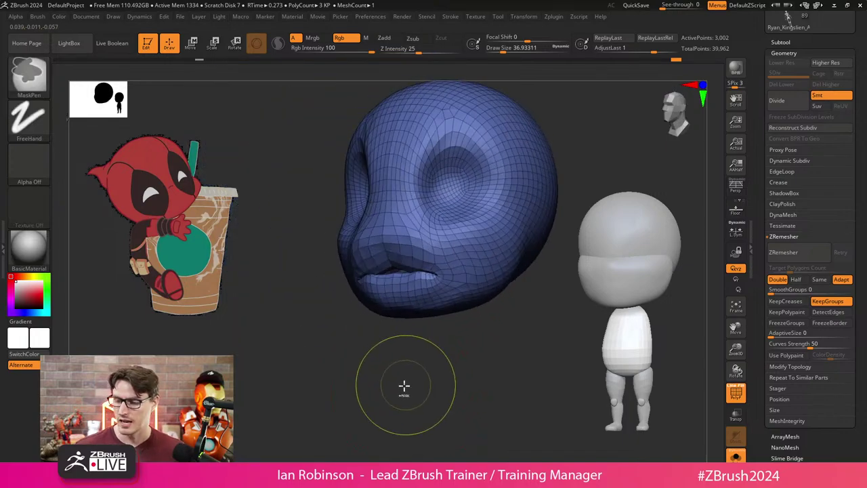
key("ctrl+z")
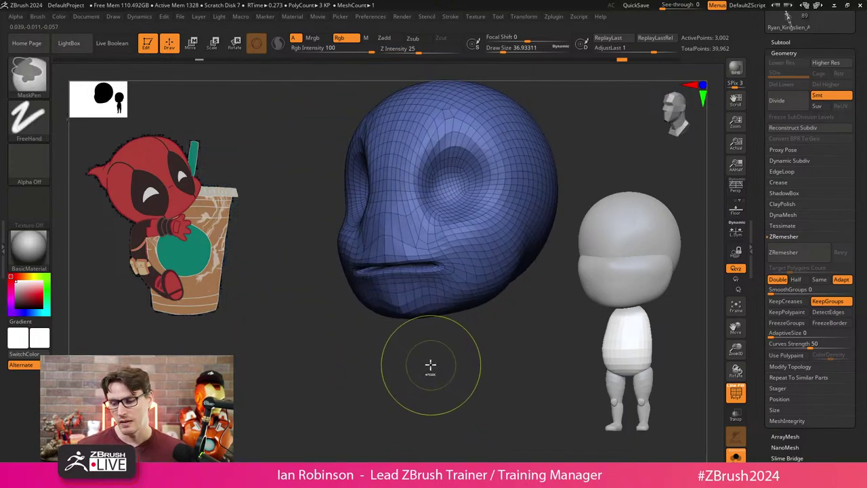
key("ctrl+z")
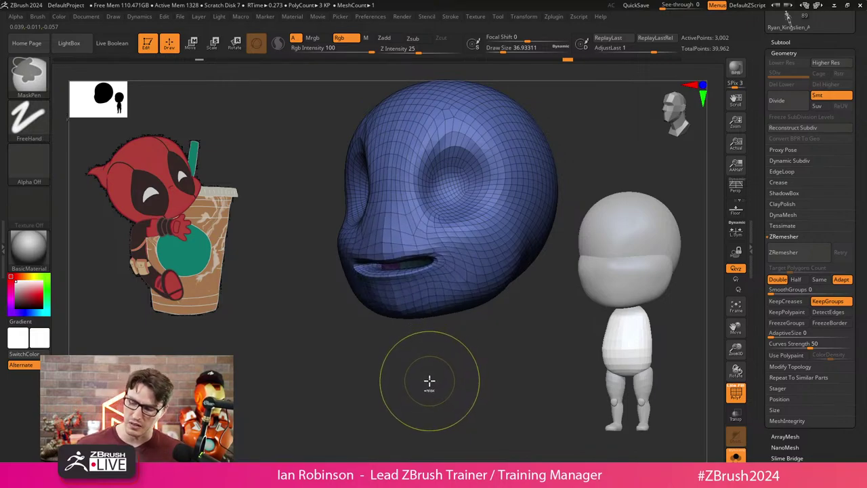
key("ctrl+z")
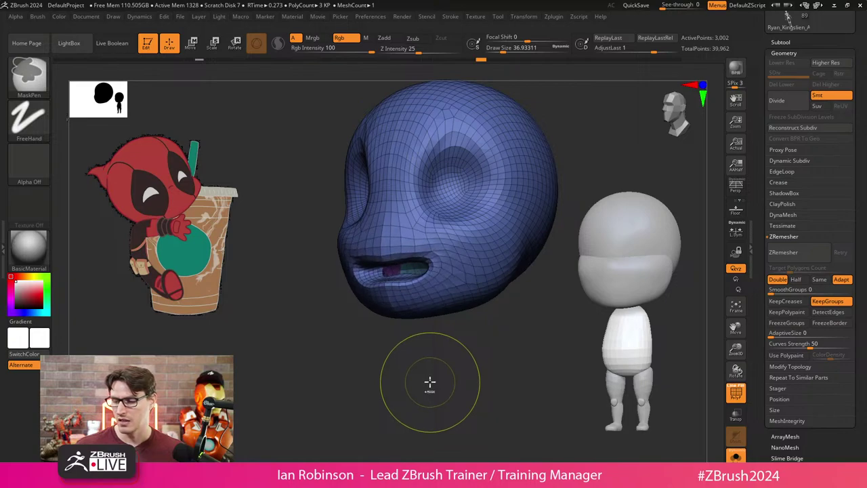
left_click_drag(424, 387, 644, 191)
mouse_move(513, 219)
left_mouse_down()
mouse_move(447, 248)
mouse_move(456, 209)
left_mouse_up()
left_click(786, 53)
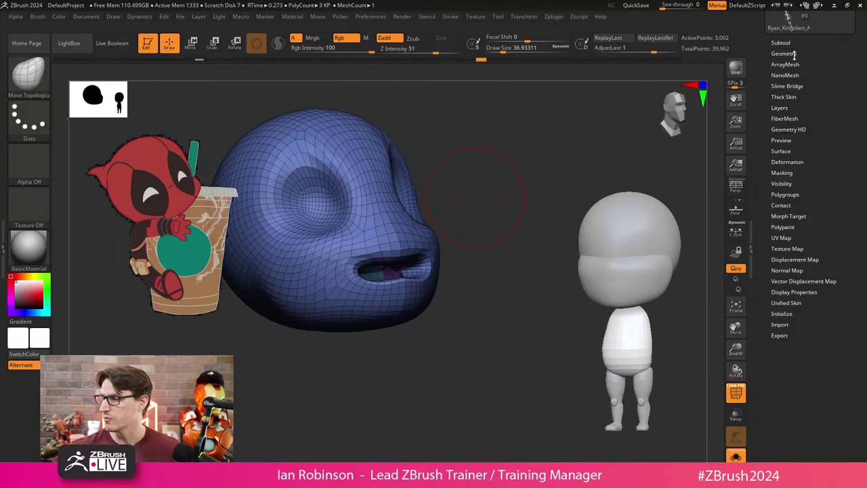
Open Tool > Layers and apply the SkinShade4 material to the head.
left_click(788, 108)
mouse_move(505, 288)
left_mouse_down()
mouse_move(492, 374)
mouse_move(454, 379)
mouse_move(409, 283)
mouse_move(387, 368)
mouse_move(367, 387)
mouse_move(383, 388)
left_mouse_up()
left_click(30, 247)
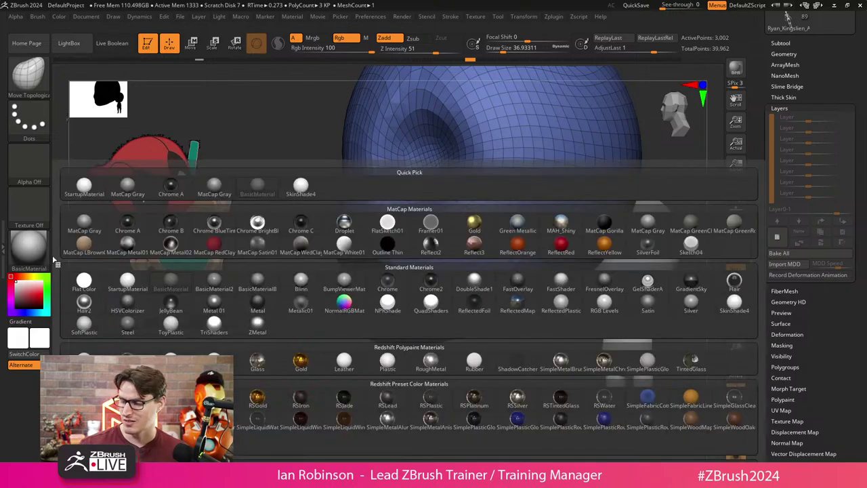
left_click(736, 303)
left_click_drag(447, 409, 403, 397)
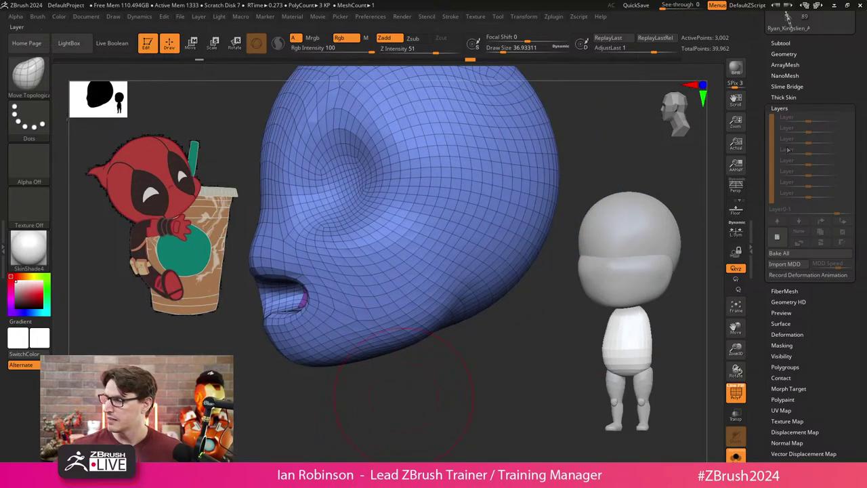
Add a new sculpt layer and sculpt the upper and lower lips closed.
left_click(778, 236)
mouse_move(452, 384)
left_mouse_down()
mouse_move(534, 357)
mouse_move(525, 354)
left_mouse_up()
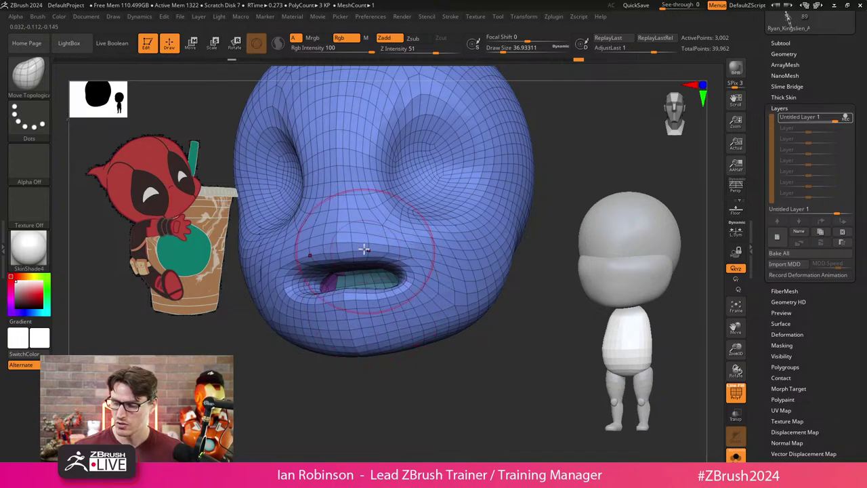
left_click_drag(364, 250, 368, 252)
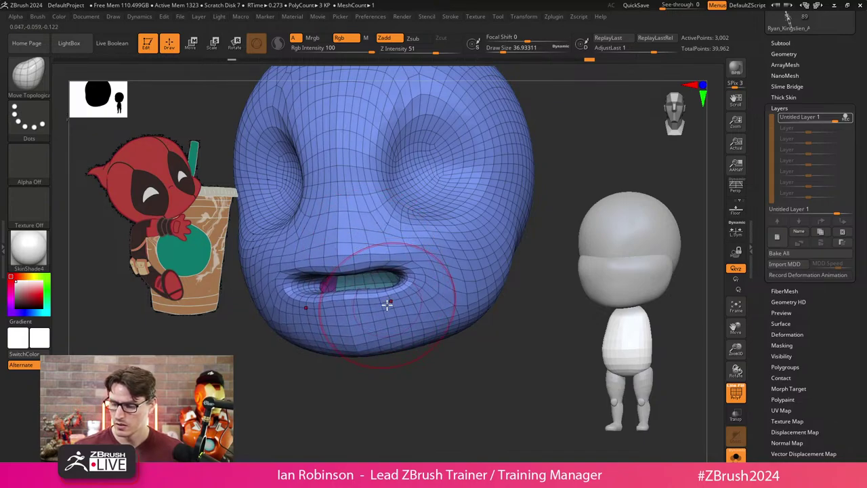
mouse_move(387, 305)
left_mouse_down()
mouse_move(389, 295)
mouse_move(365, 306)
left_mouse_up()
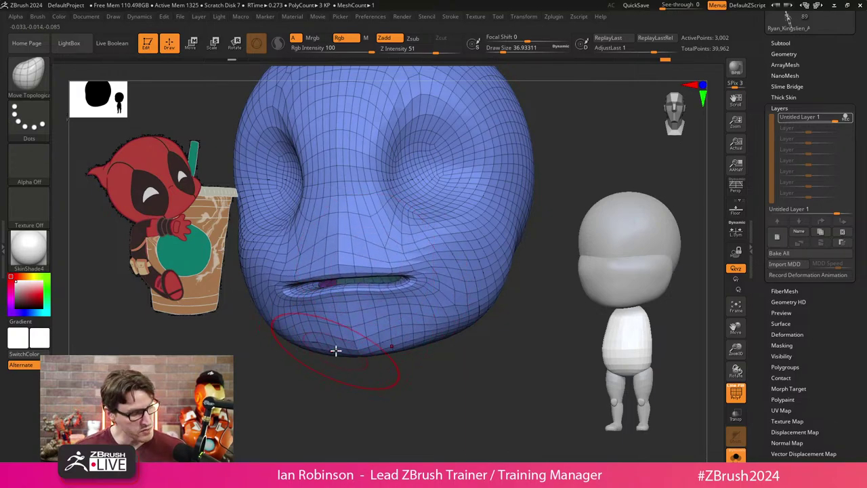
key("b")
key("i")
key("n")
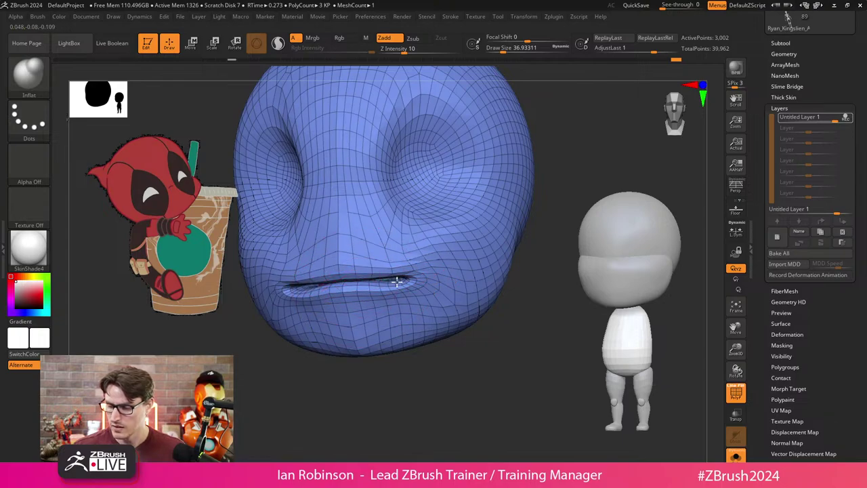
mouse_move(427, 359)
left_mouse_down()
mouse_move(436, 368)
mouse_move(457, 362)
mouse_move(445, 378)
mouse_move(433, 368)
left_mouse_up()
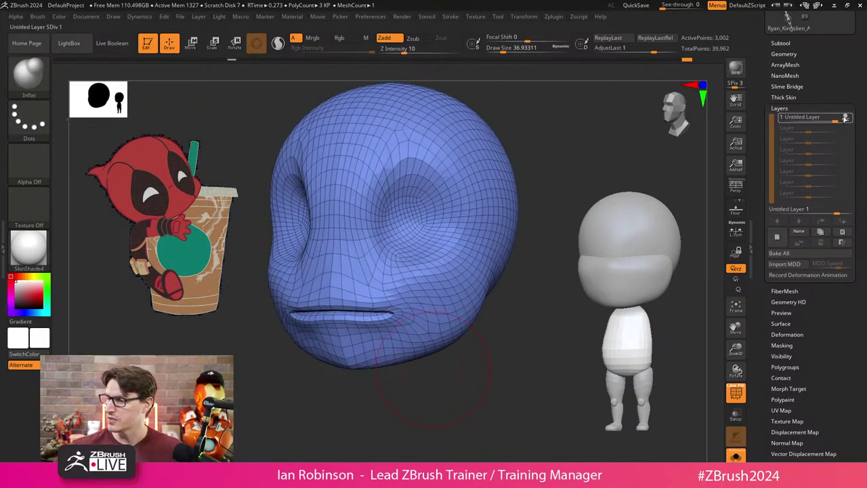
left_click_drag(412, 378, 536, 312)
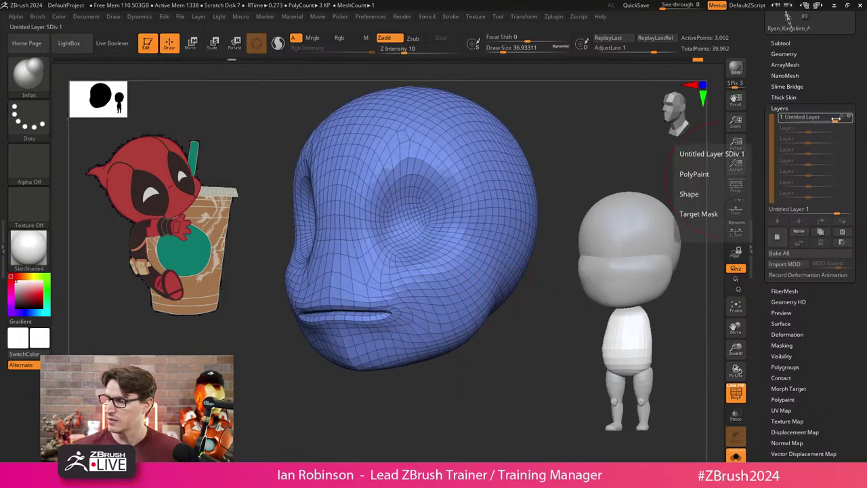
Test the layer's strength slider, including negative values, then return it to 0.
left_click_drag(835, 119, 828, 119)
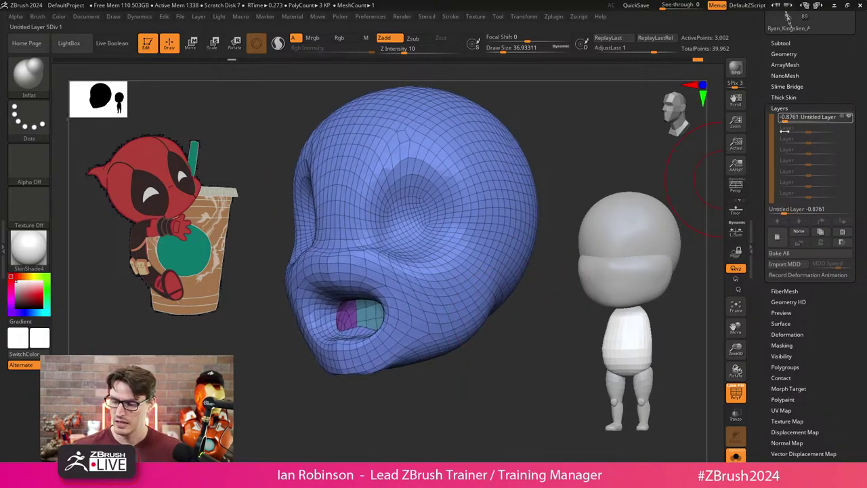
mouse_move(820, 127)
left_mouse_down()
mouse_move(782, 134)
mouse_move(819, 131)
left_mouse_up()
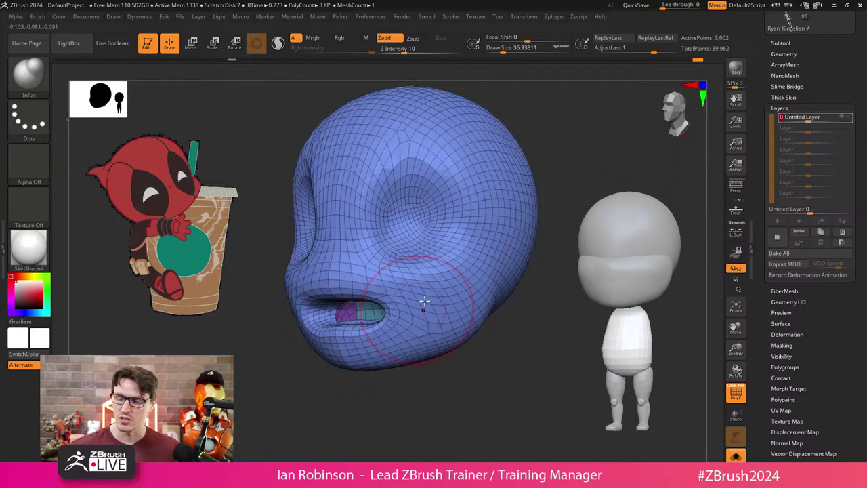
left_click(820, 118)
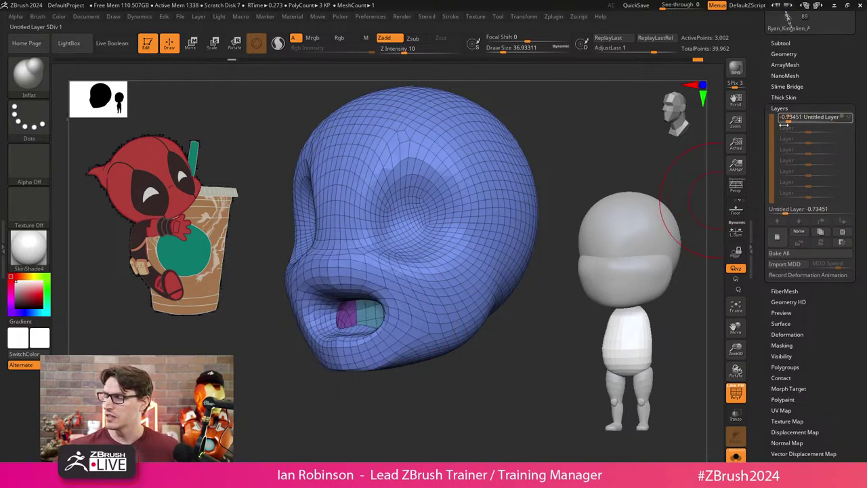
left_click_drag(776, 128, 803, 141)
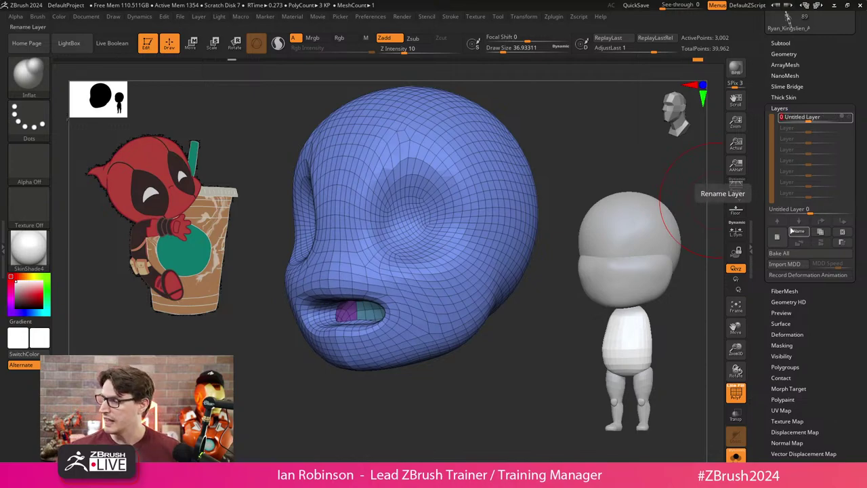
Rename the sculpt layer to Open_Close.
left_click(803, 232)
type("zzzzzzzzzzzz0p")
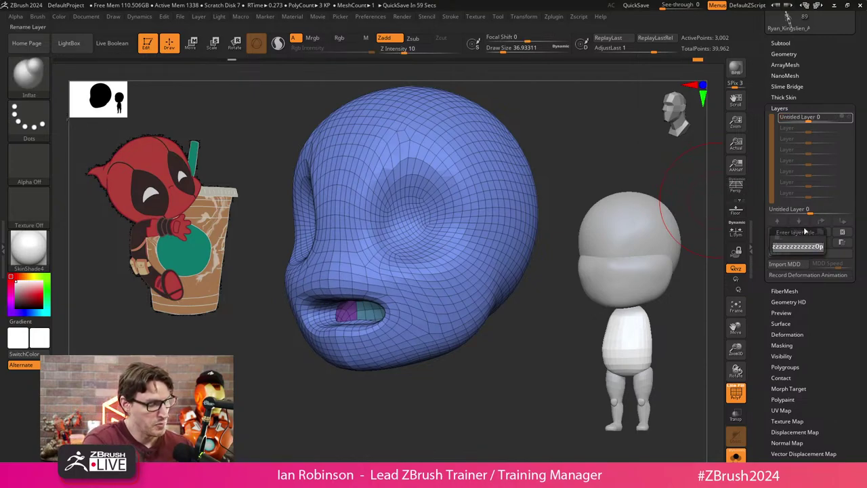
type("en")
key("BackSpace")
key("BackSpace")
key("BackSpace")
key("BackSpace")
key("BackSpace")
key("BackSpace")
key("BackSpace")
key("BackSpace")
key("BackSpace")
key("BackSpace")
key("BackSpace")
key("BackSpace")
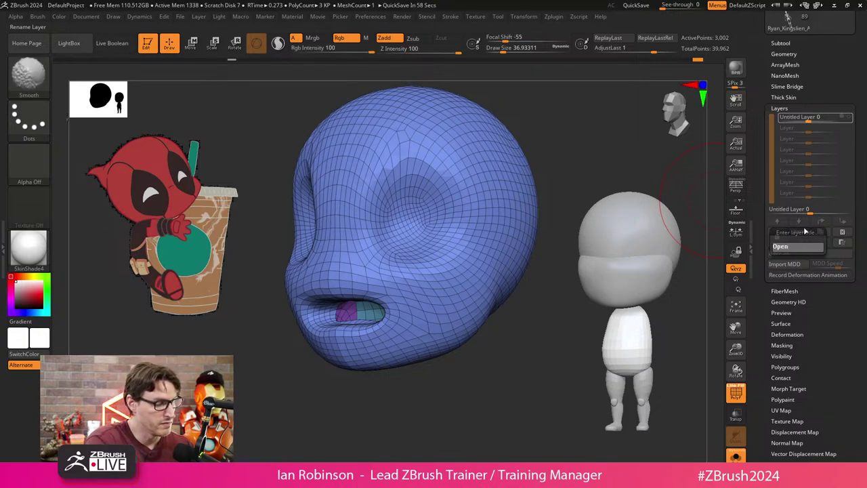
type("n_Mouth")
key("Return")
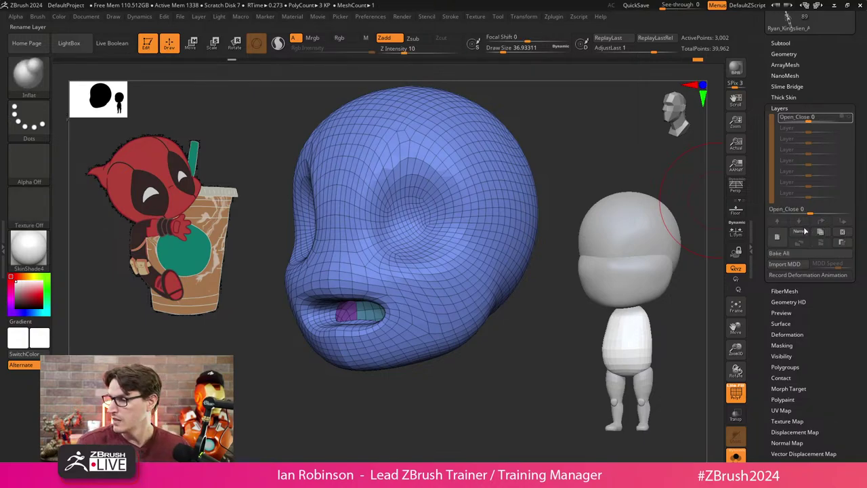
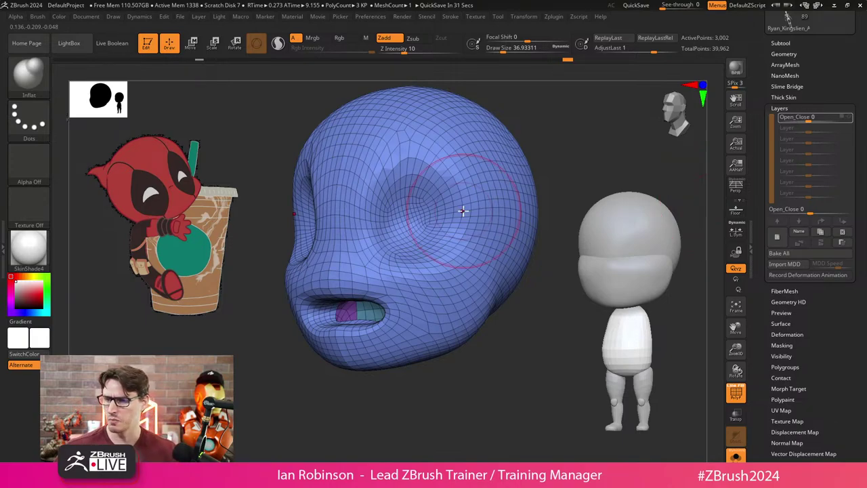
Dock the Movie palette and set the TimeLine Tracks to record Layers.
left_click(318, 16)
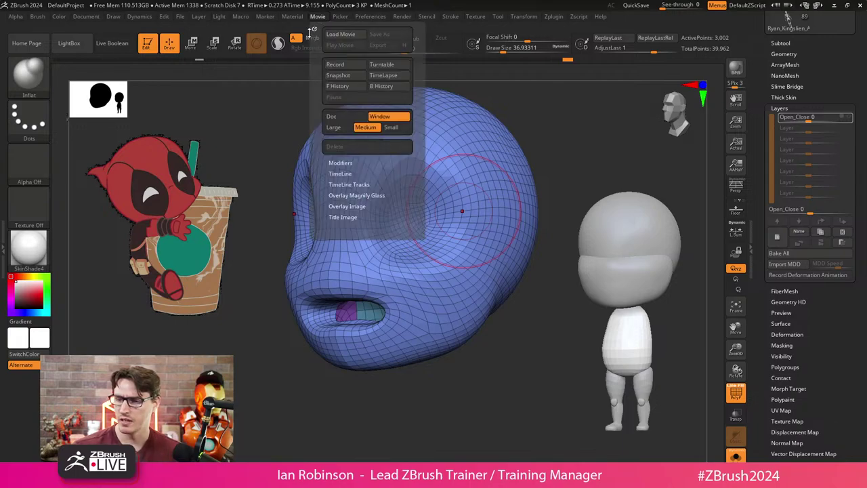
left_click(315, 30)
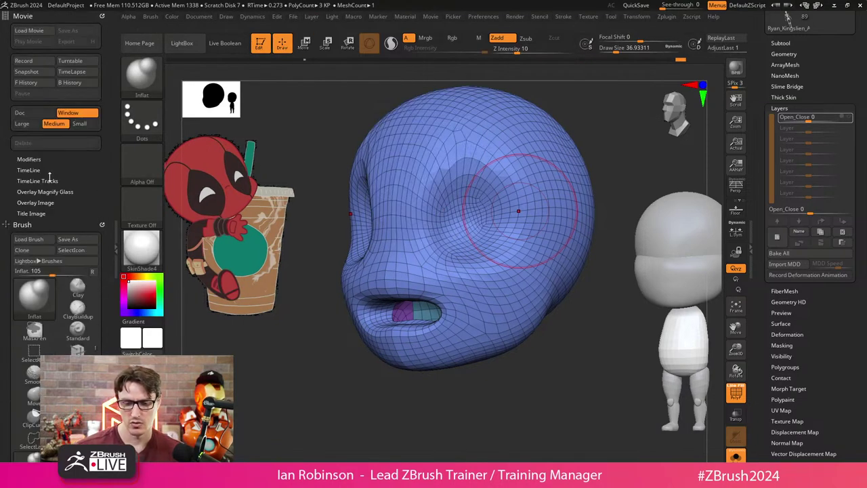
left_click(49, 171)
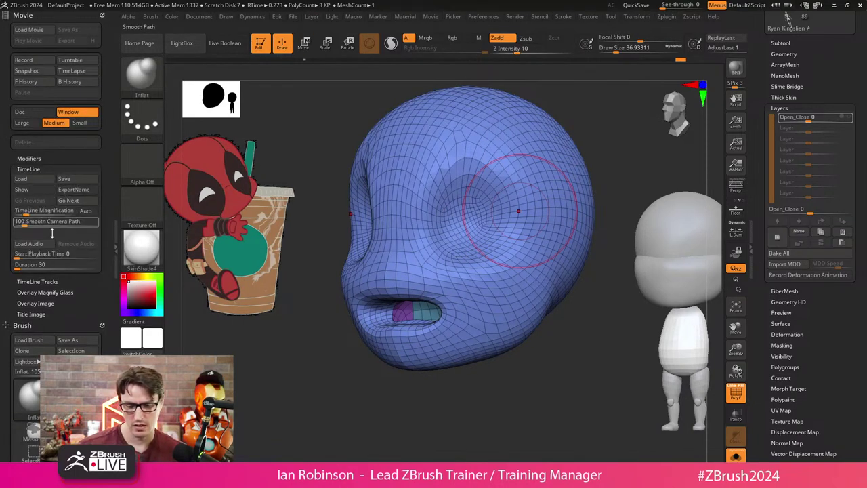
left_click(38, 282)
left_click(73, 264)
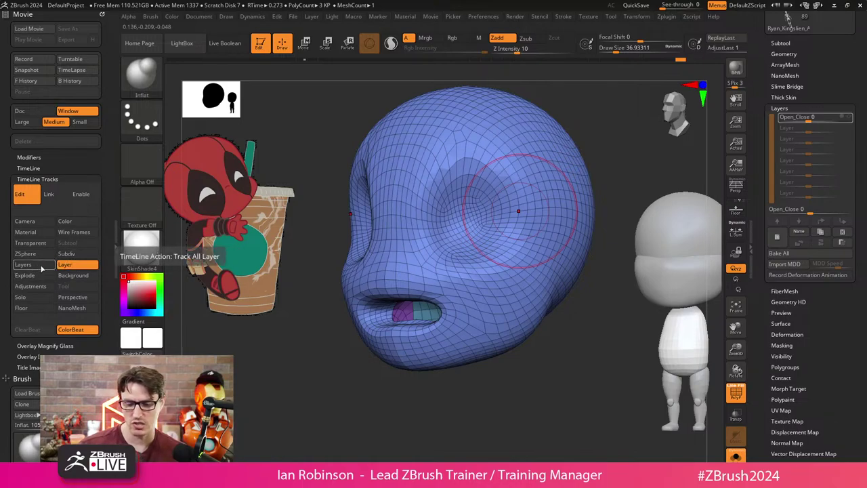
left_click(41, 269)
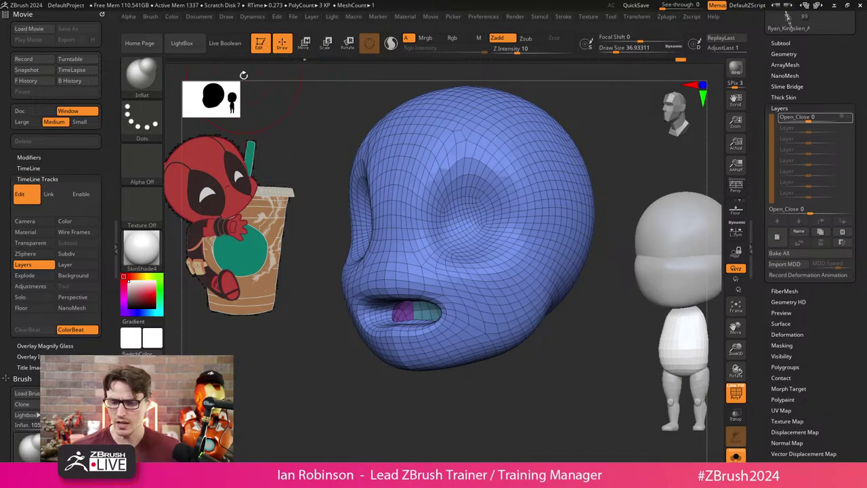
Turn on TimeLine Show so the timeline appears above the canvas.
left_click(34, 157)
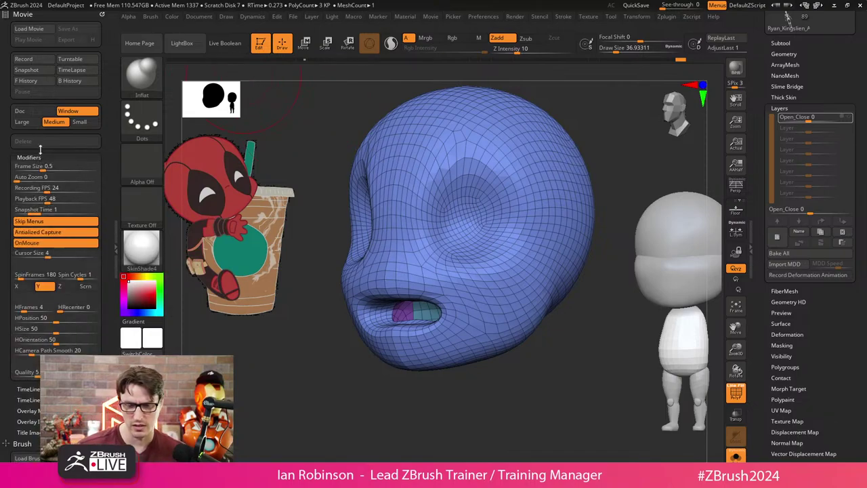
left_click(36, 158)
left_click(38, 170)
left_click(39, 191)
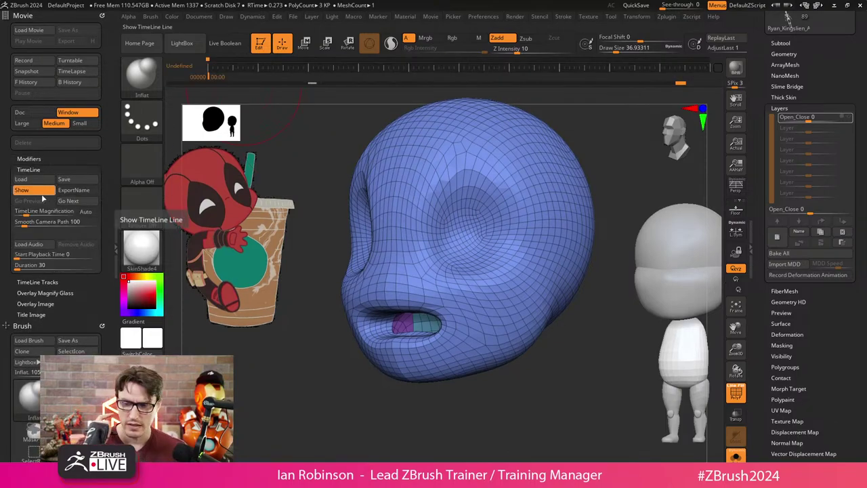
Key the Open_Close layer at 0 at the timeline start and 1 near nine seconds.
left_click(37, 282)
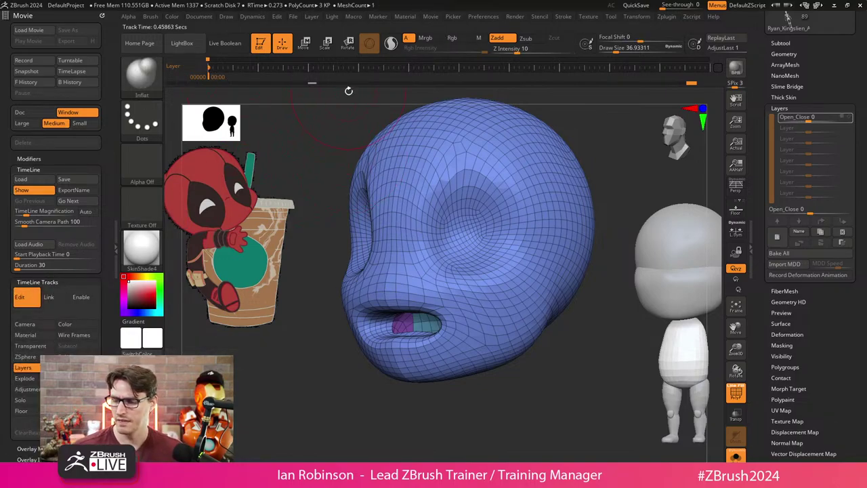
left_click(360, 67)
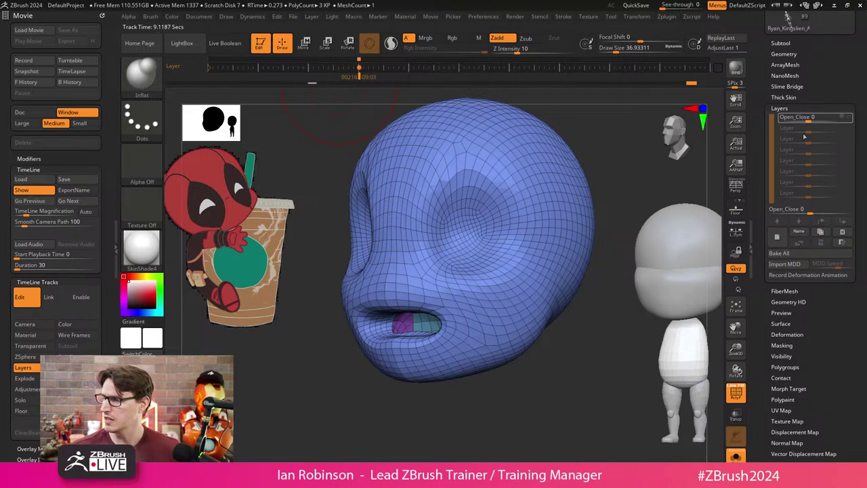
left_click_drag(817, 119, 837, 120)
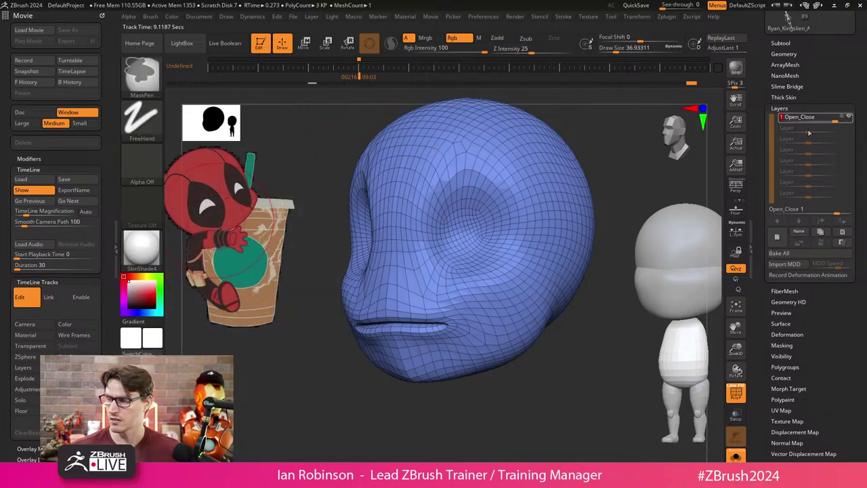
left_click_drag(836, 119, 757, 137)
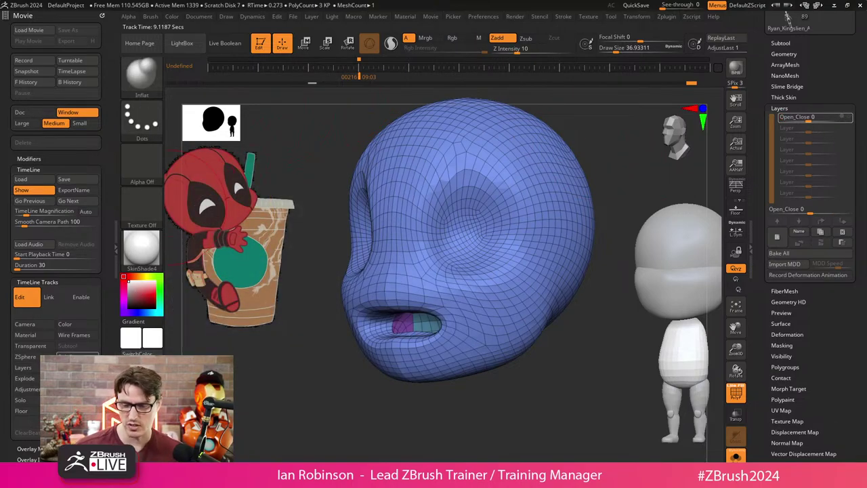
left_click(210, 67)
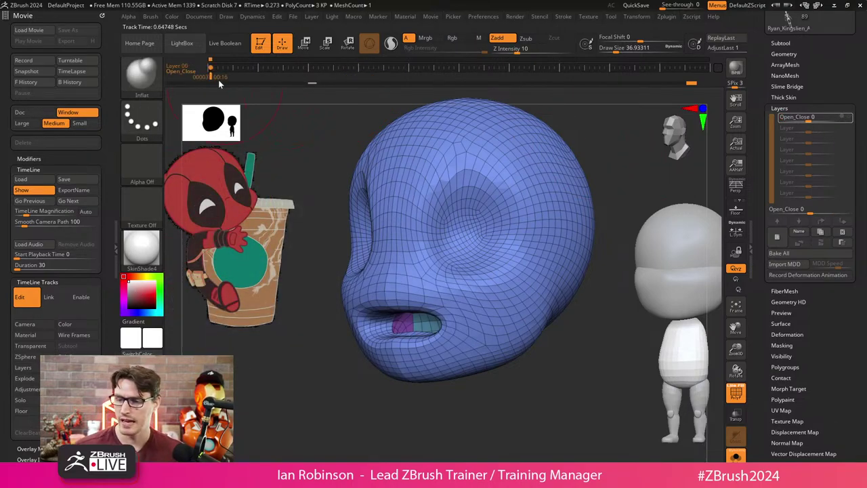
left_click(360, 68)
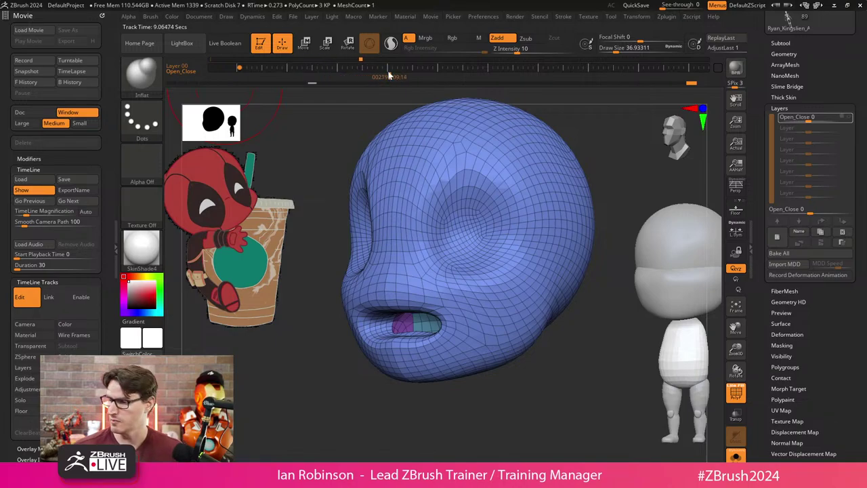
left_click_drag(816, 118, 839, 120)
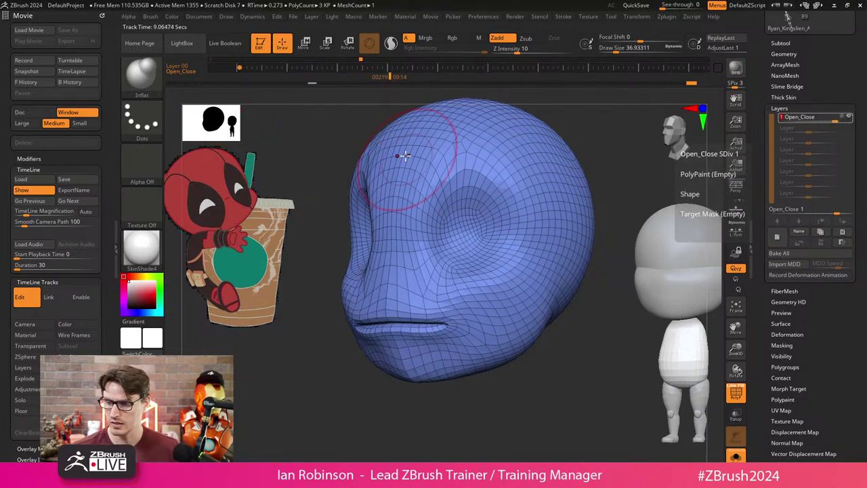
left_click(391, 68)
Return to the start and play back the mouth-closing animation, then stop it.
left_click_drag(343, 83, 239, 80)
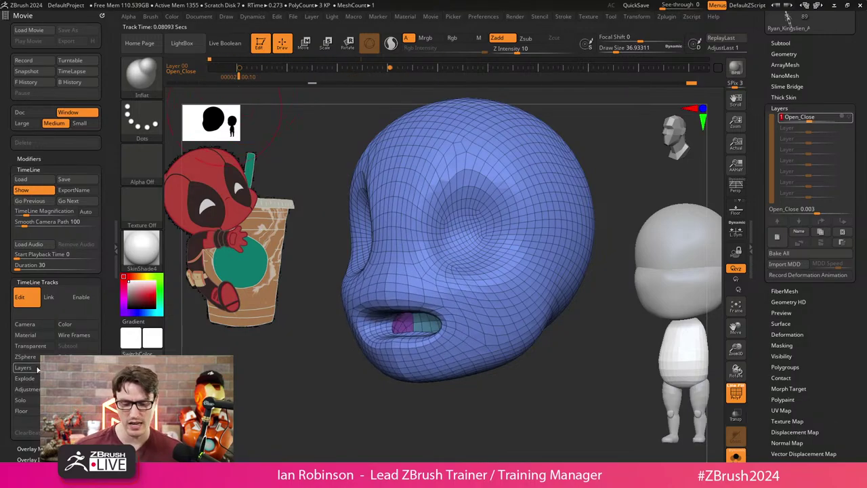
left_click(313, 17)
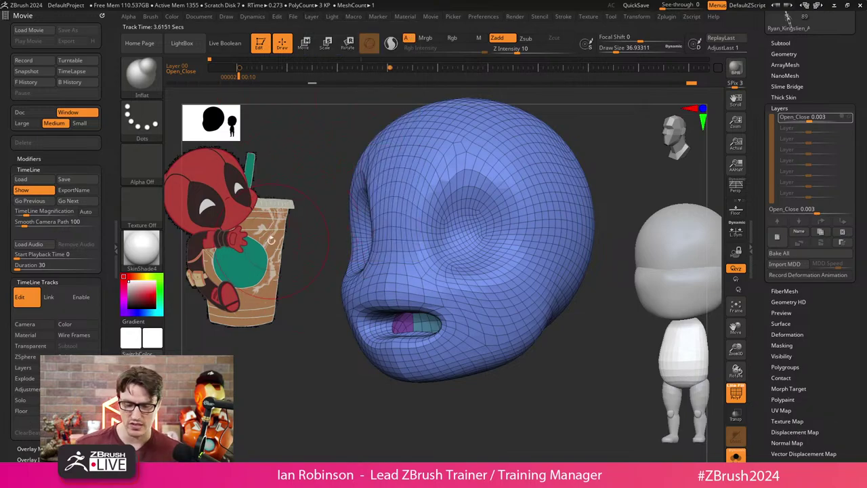
left_click(244, 80)
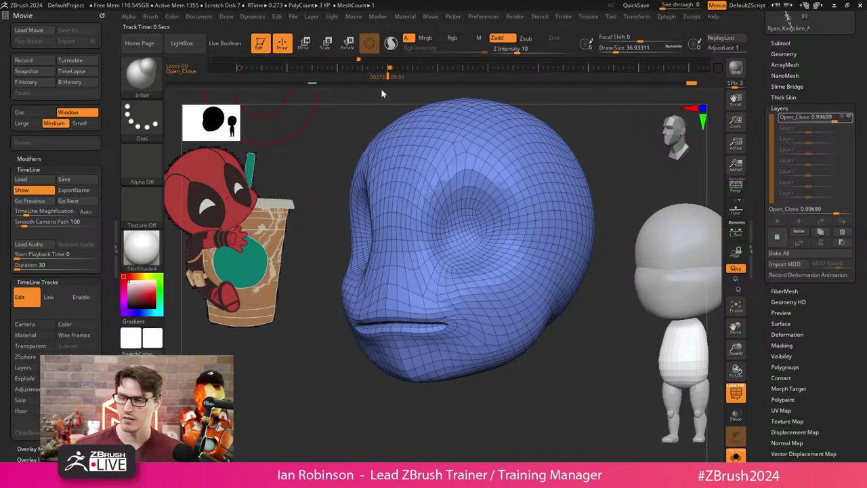
left_click(240, 79, "ctrl+shift")
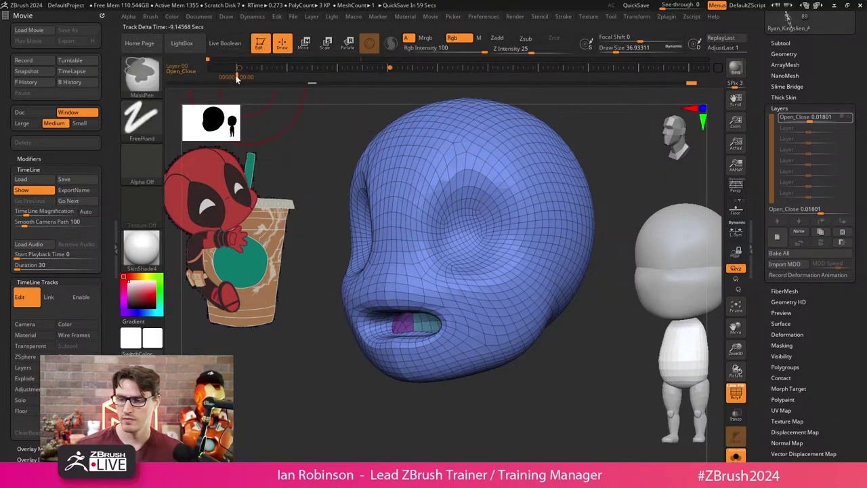
left_click(240, 79, "ctrl+shift")
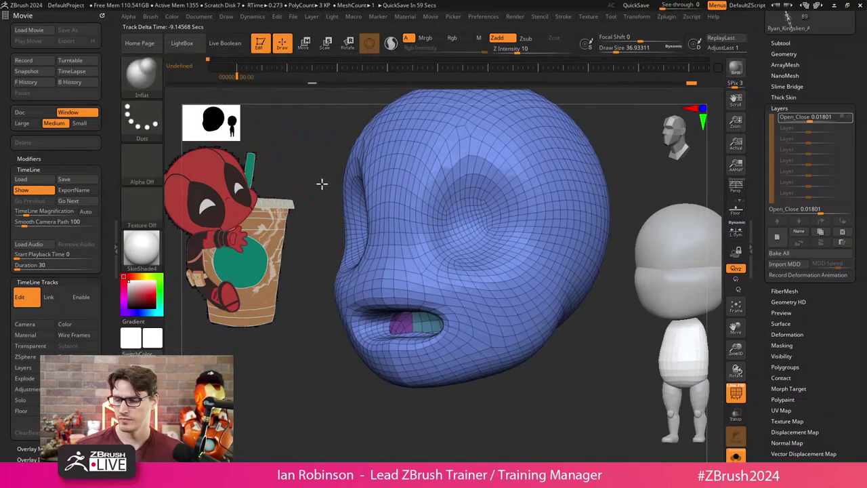
Key the camera at the current view, then again zoomed in on the head.
left_click_drag(303, 139, 292, 159)
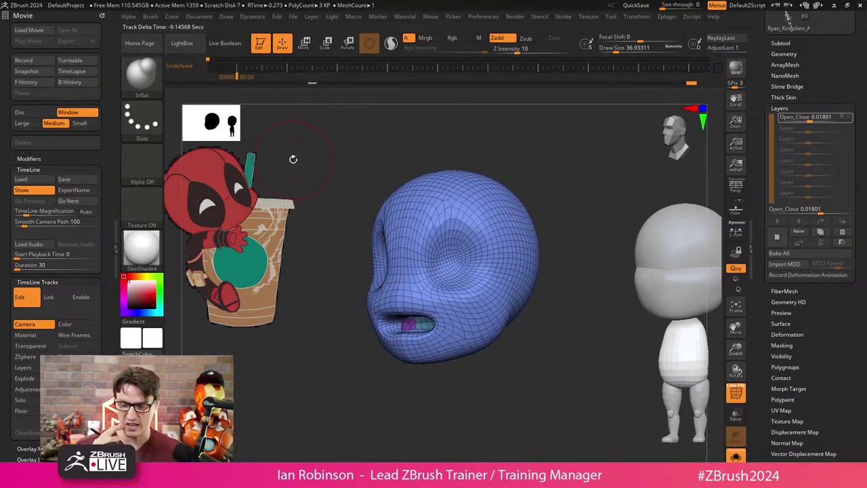
left_click(239, 68)
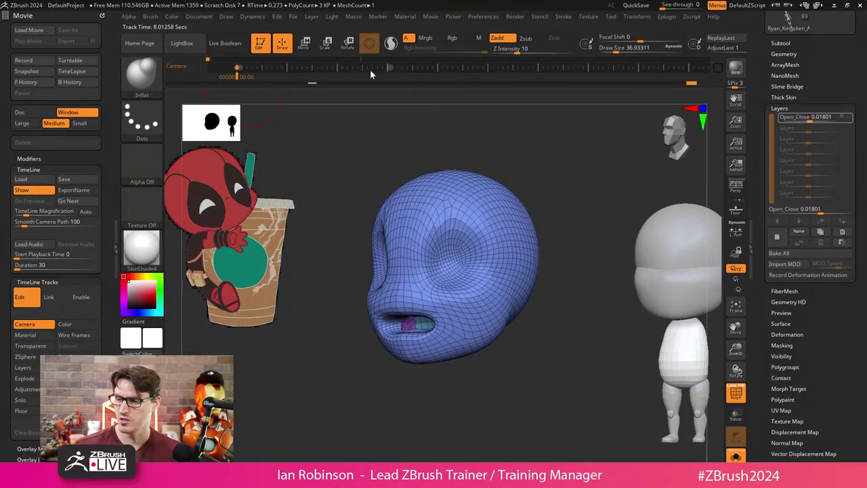
left_click_drag(337, 178, 343, 226, "alt")
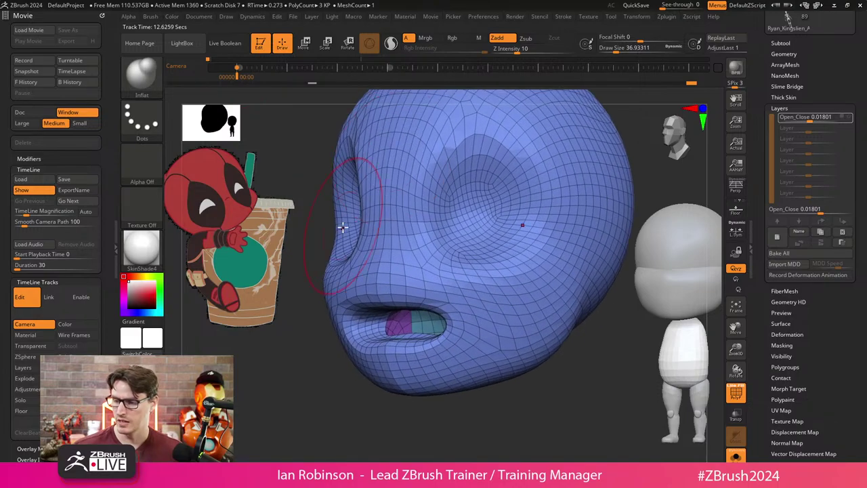
left_click(446, 70)
left_click(295, 68)
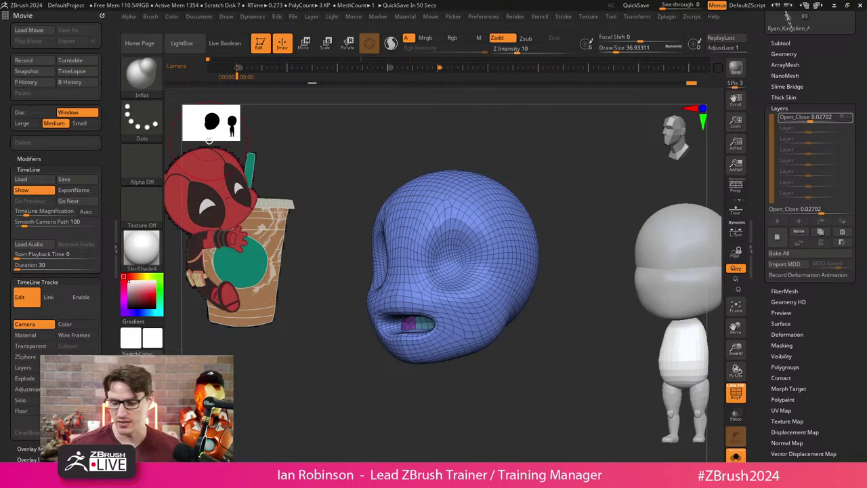
Jump between the start and nine-second keyframes, then hide the timeline.
scroll(364, 381, "up", 2)
scroll(835, 121, "up", 3)
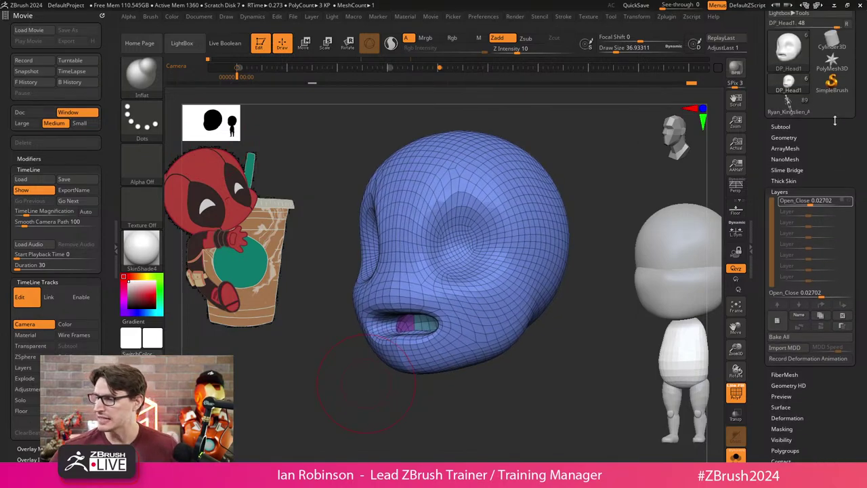
key("ctrl")
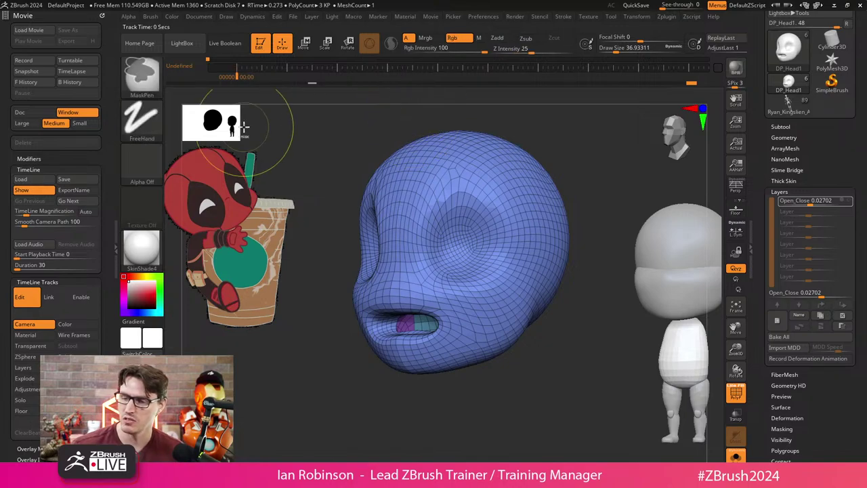
left_click(33, 367)
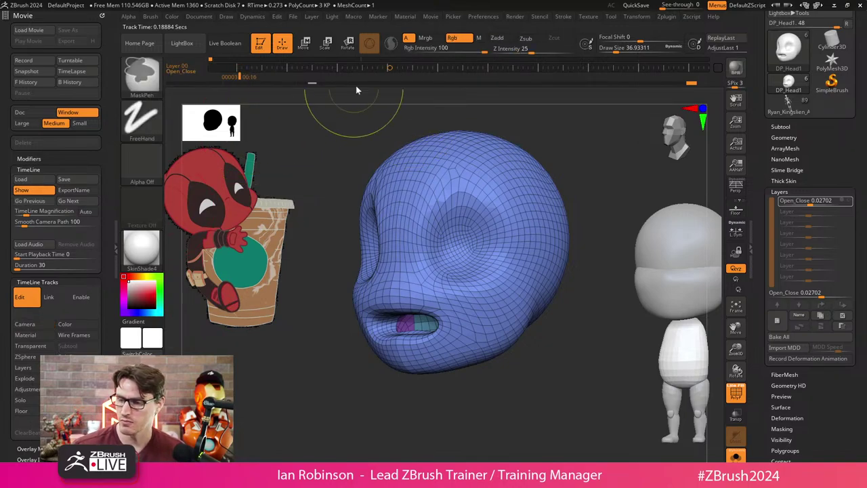
left_click(359, 68)
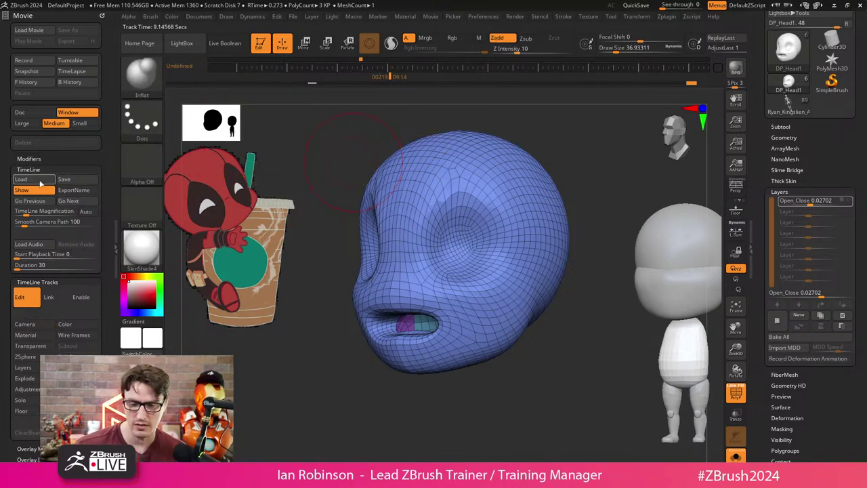
left_click(22, 190)
Delete the DP_Head subtool and save the chibi blockout tool to disk.
left_click(790, 126)
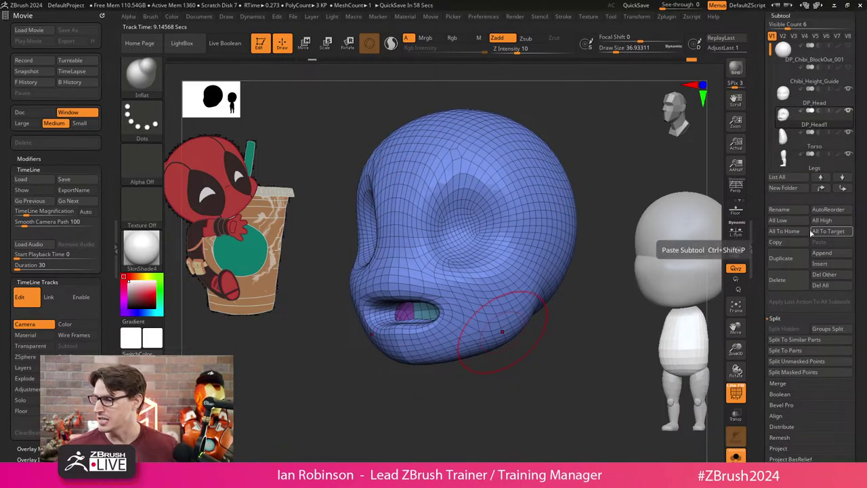
left_click(785, 284)
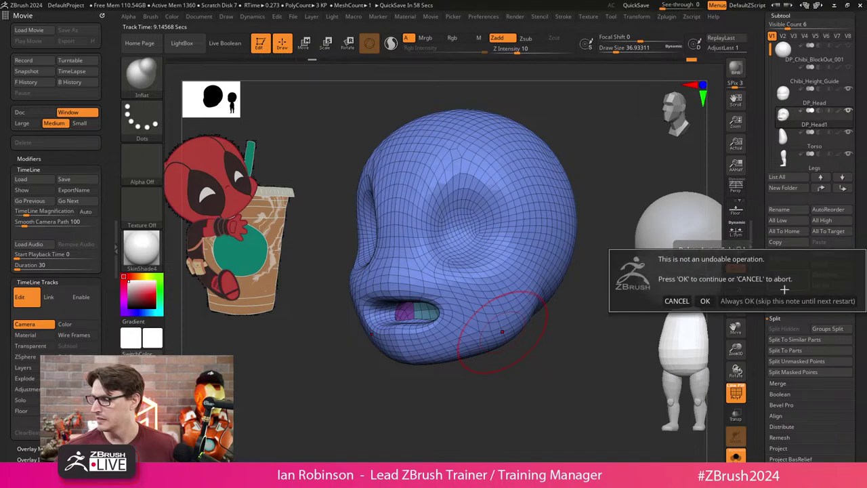
left_click(706, 300)
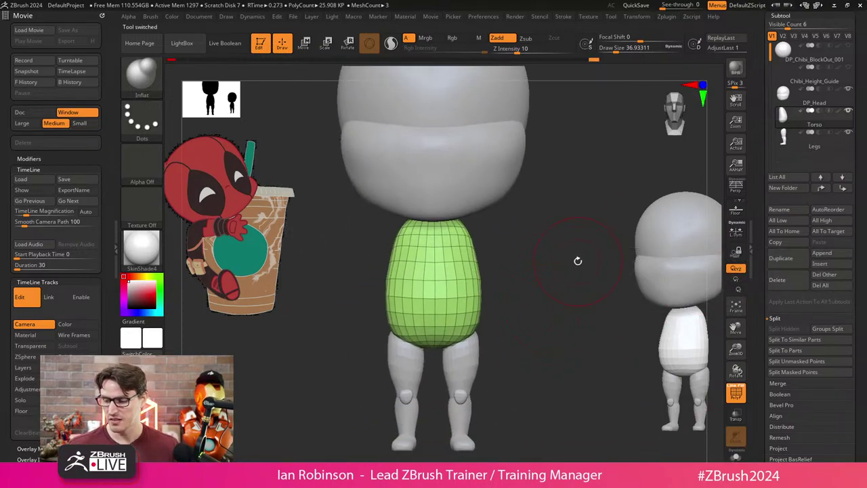
scroll(850, 71, "up", 5)
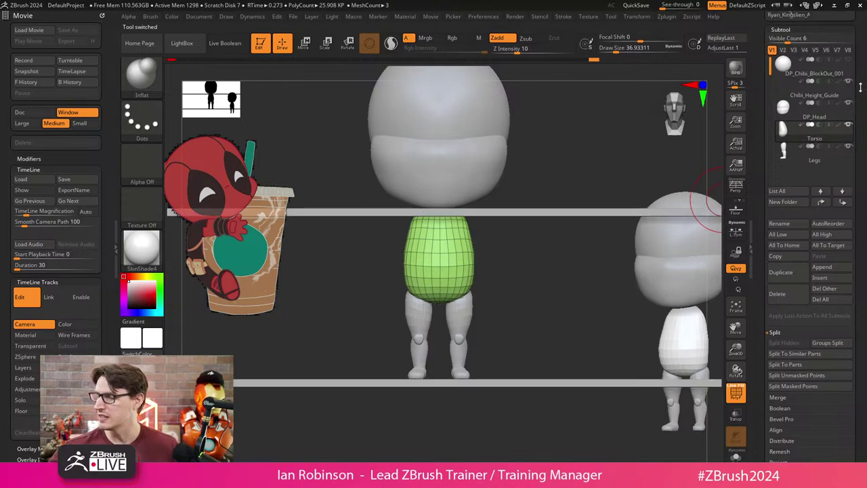
left_click(802, 43)
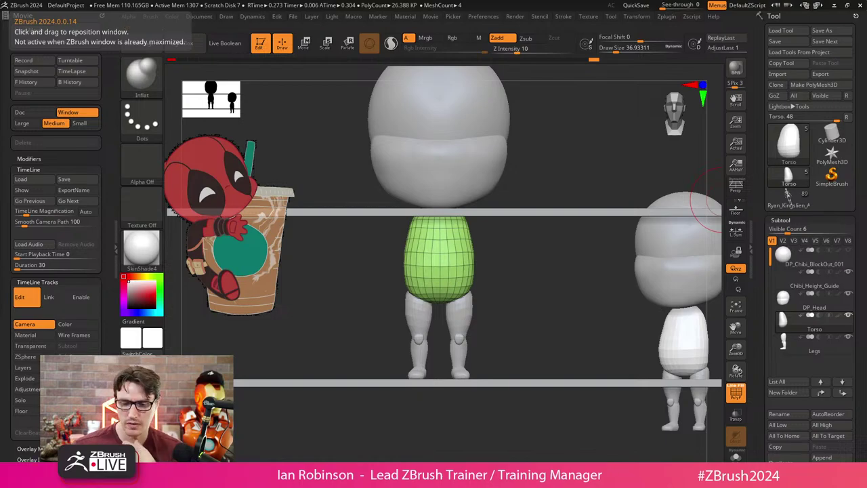
Collapse the Movie Modifiers and TimeLine subpalettes and open the Tool's Layers subpalette.
left_click(31, 159)
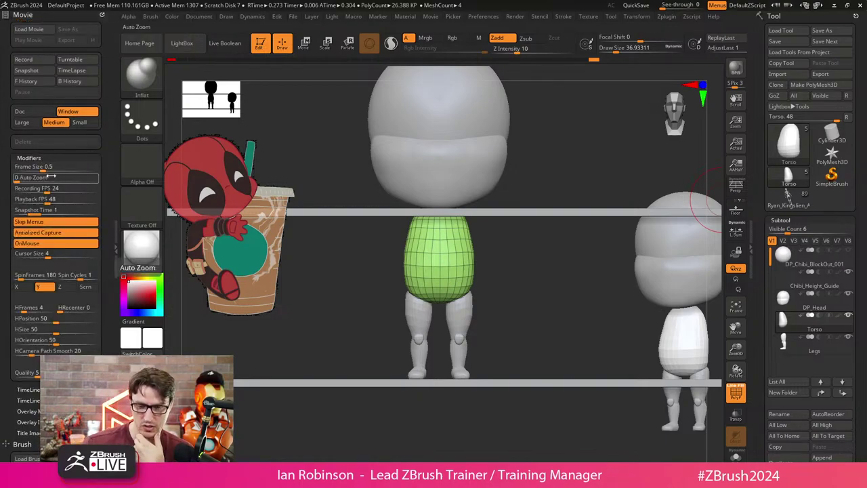
left_click(43, 158)
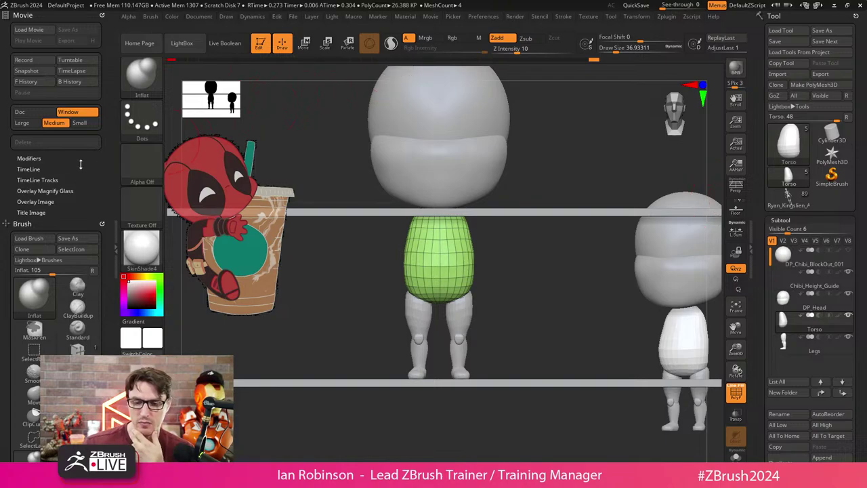
left_click(41, 170)
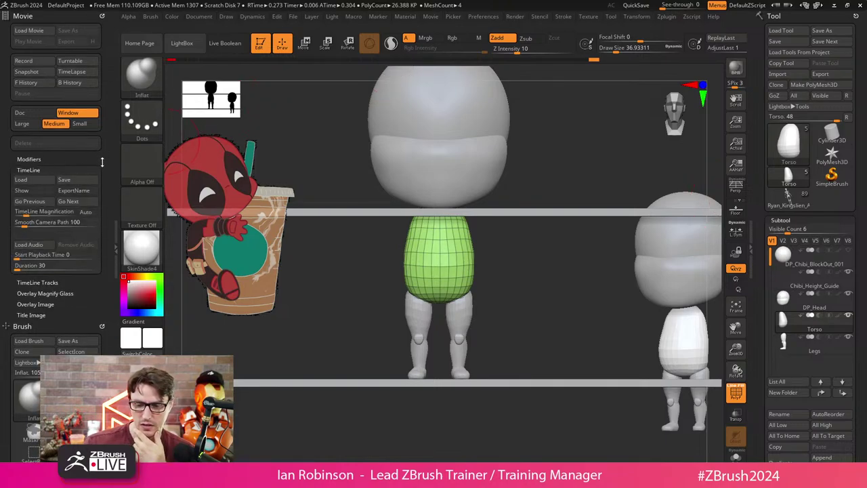
left_click(28, 171)
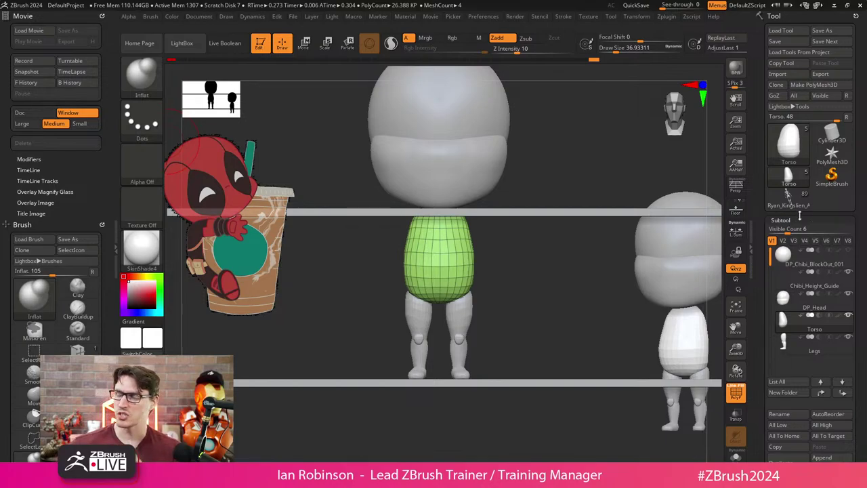
scroll(862, 148, "down", 5)
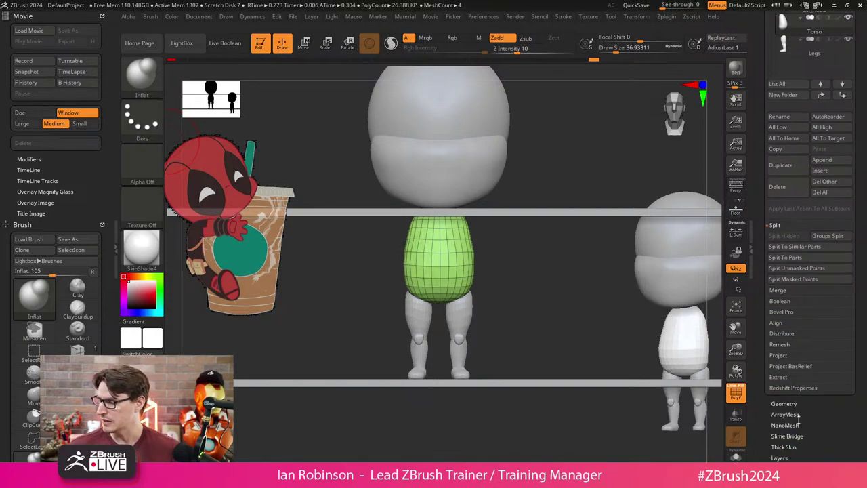
scroll(787, 402, "down", 1)
left_click(779, 406)
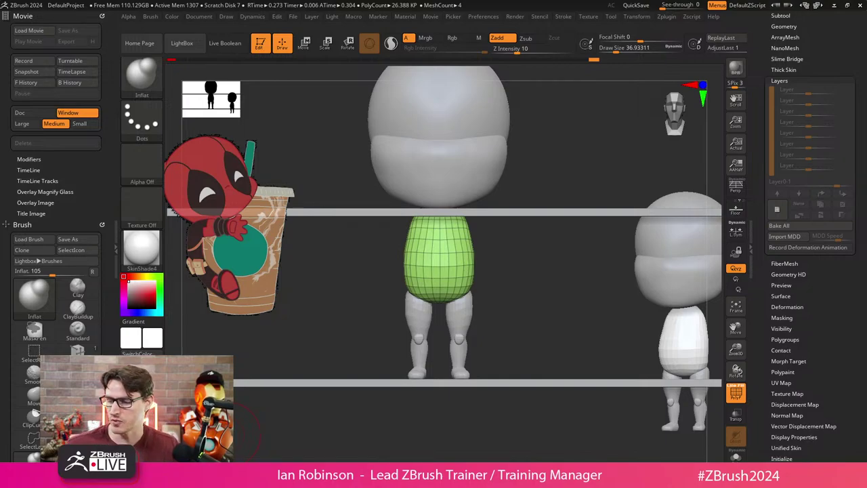
Select the Legs1 subtool and rename it to 'Arms'.
left_click_drag(519, 258, 520, 300)
left_click(447, 304, "alt")
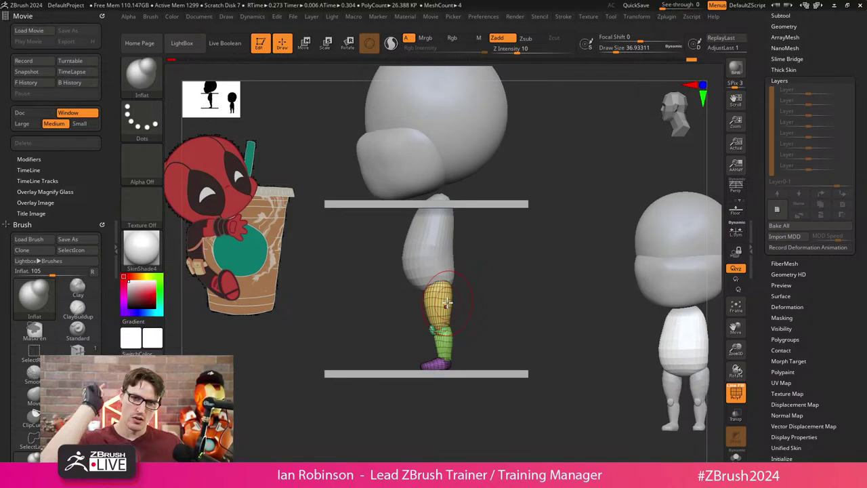
left_click(447, 305, "alt")
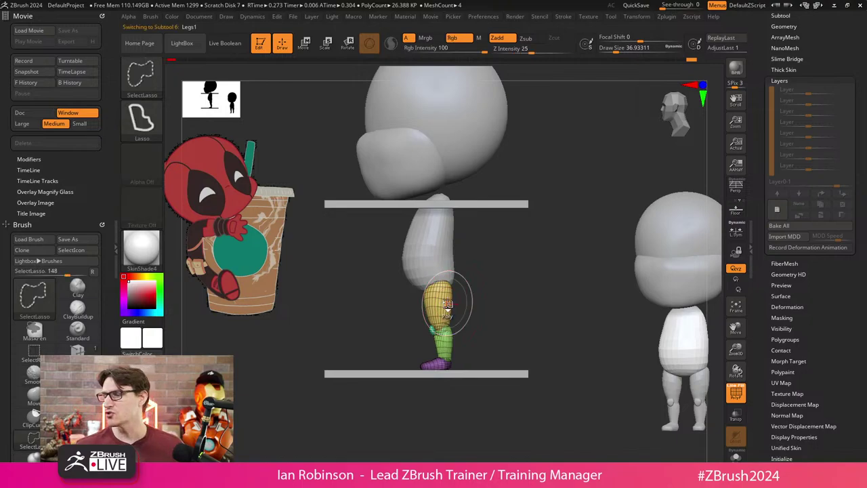
left_click_drag(799, 10, 800, 68)
left_click(798, 72)
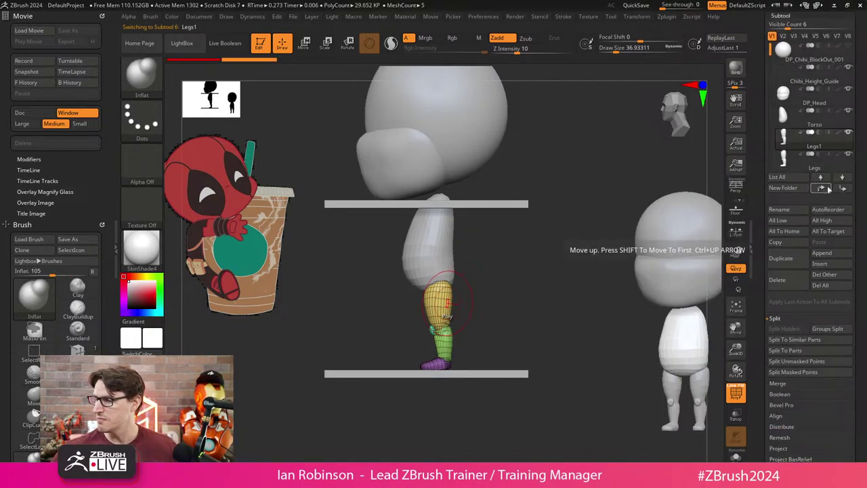
left_click(793, 206)
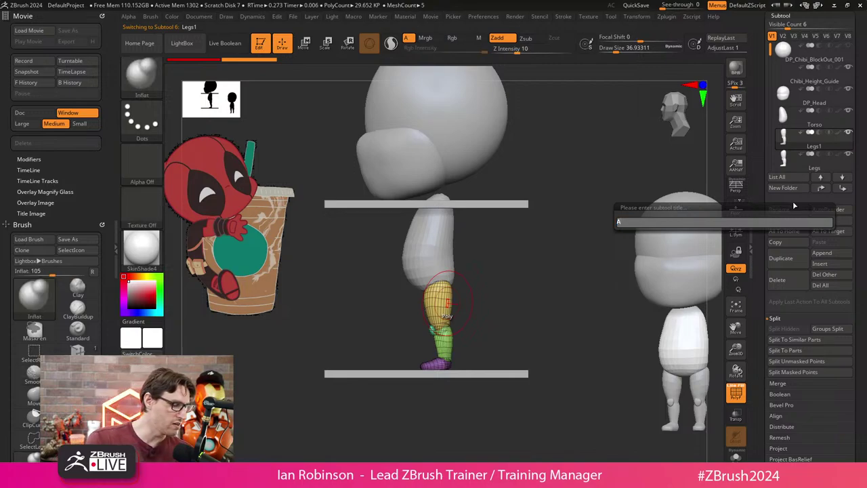
type("Arms")
key("Return")
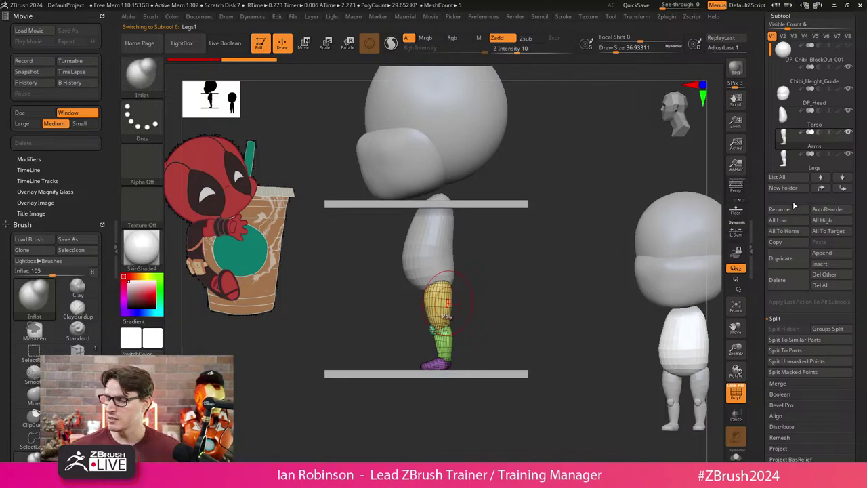
left_click_drag(718, 271, 512, 263)
Move the Arms subtool up beside the torso and rotate it into a tilted pose.
key("w")
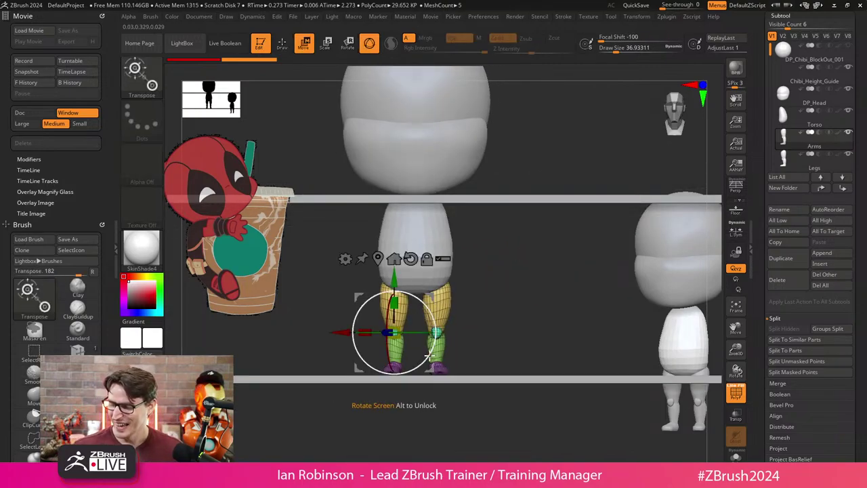
left_click_drag(432, 370, 387, 298)
key("ctrl+z")
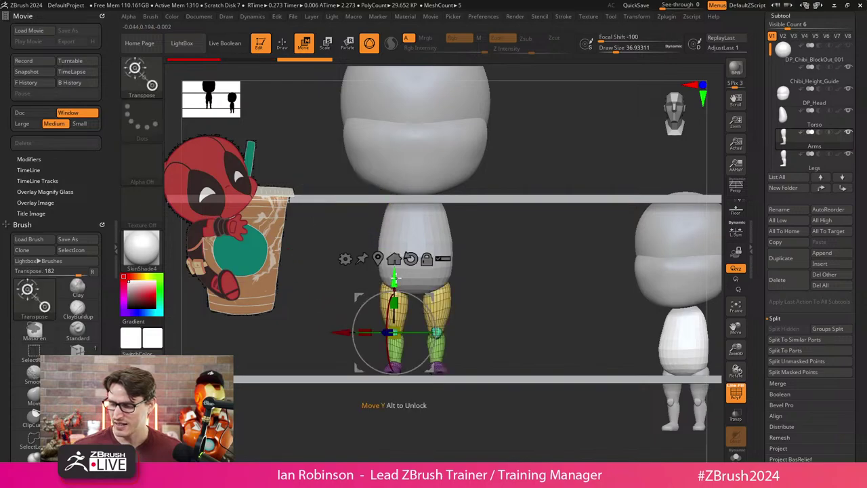
left_click_drag(429, 366, 397, 275)
left_click_drag(389, 218, 361, 232)
scroll(467, 300, "up", 10)
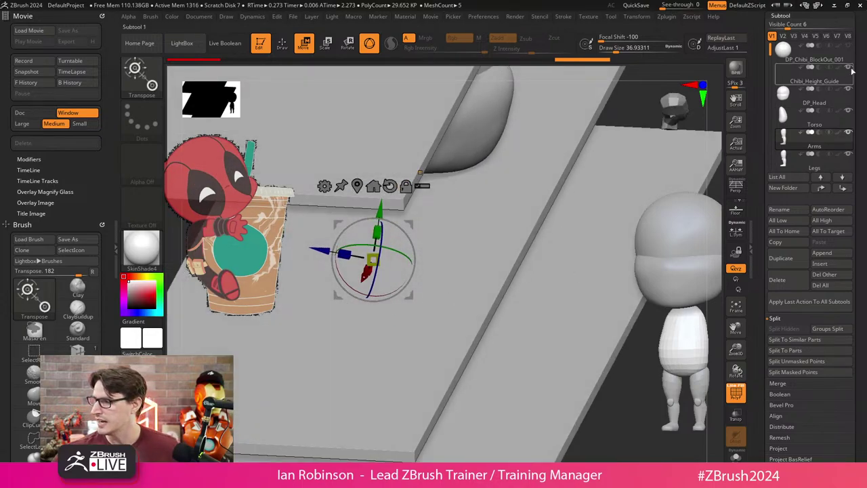
scroll(538, 295, "down", 10)
left_click_drag(538, 295, 434, 266)
Expand the Geometry subpalette and its Modify Topology options with the body facing front.
key("q")
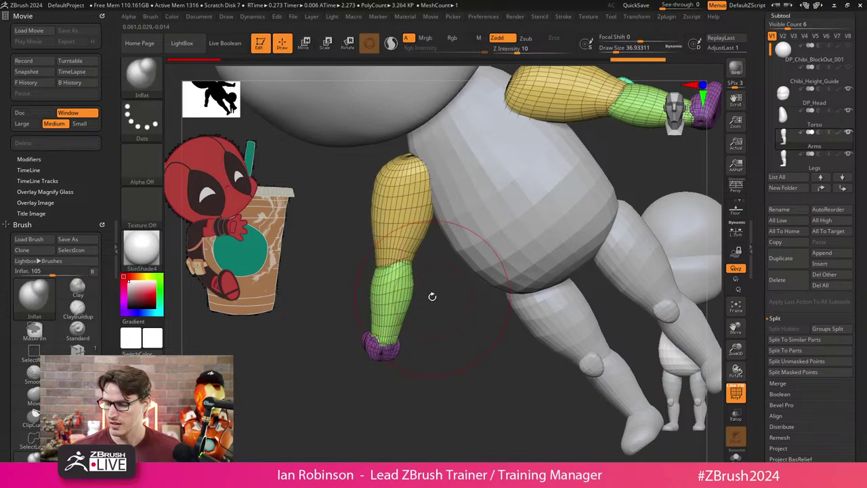
key("w")
key("q")
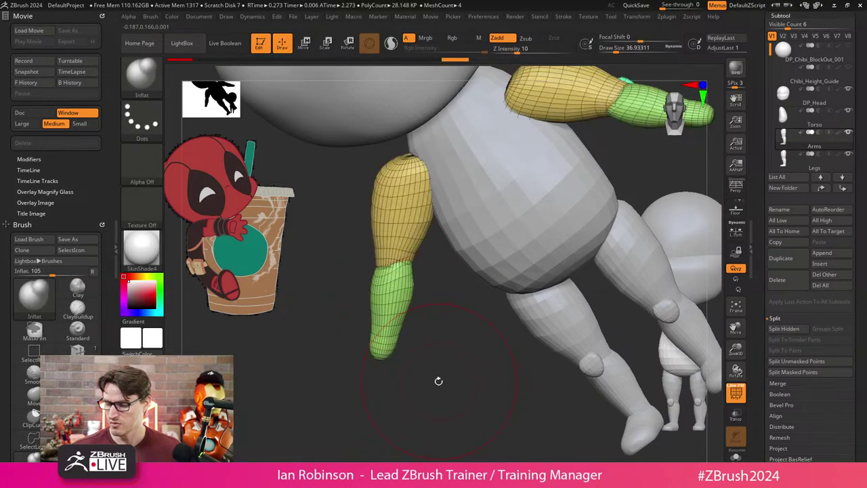
left_click_drag(440, 372, 542, 288)
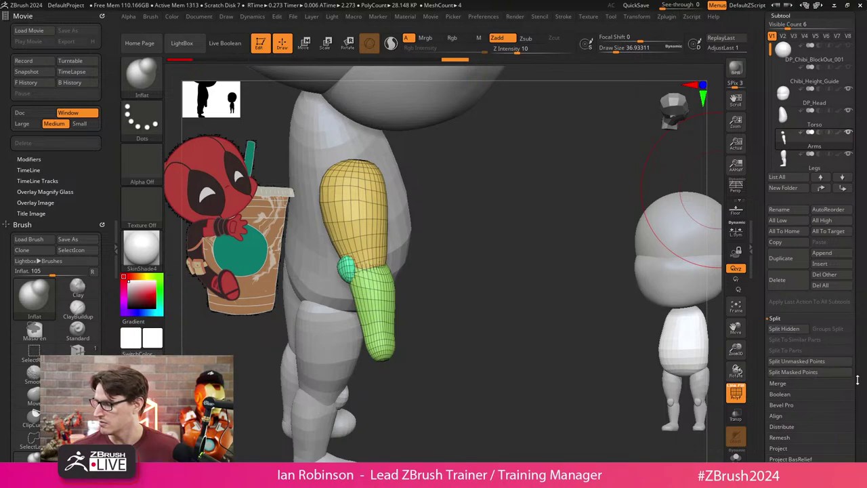
scroll(789, 325, "down", 5)
left_click(784, 232)
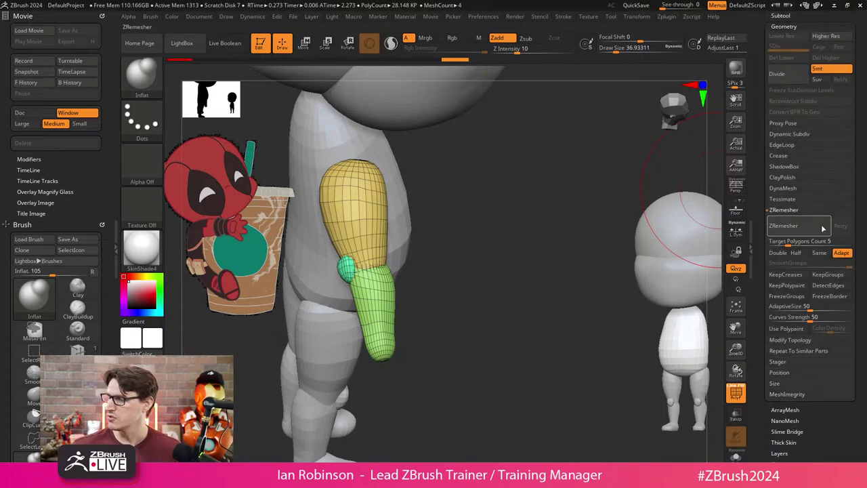
left_click(792, 341)
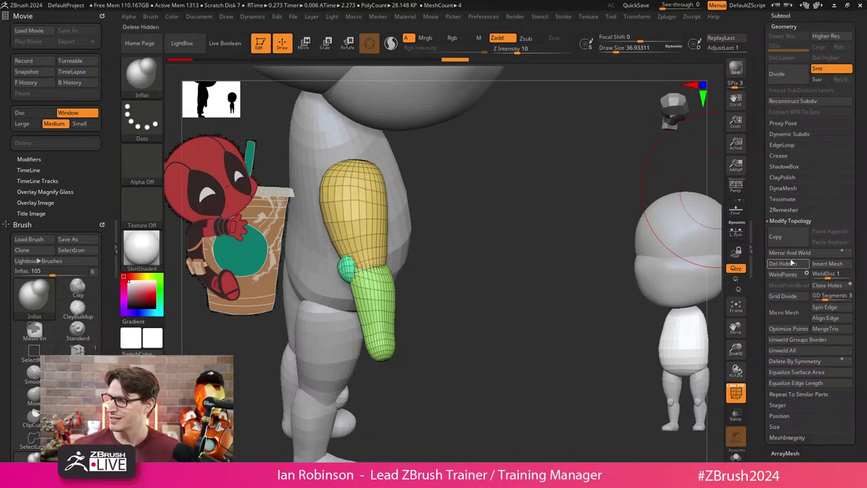
mouse_move(529, 245)
left_mouse_down()
mouse_move(428, 349)
mouse_move(398, 394)
mouse_move(433, 221)
left_mouse_up()
Rotate the arm horizontal from a shoulder pivot, then isolate and unhide the forearm.
key("w")
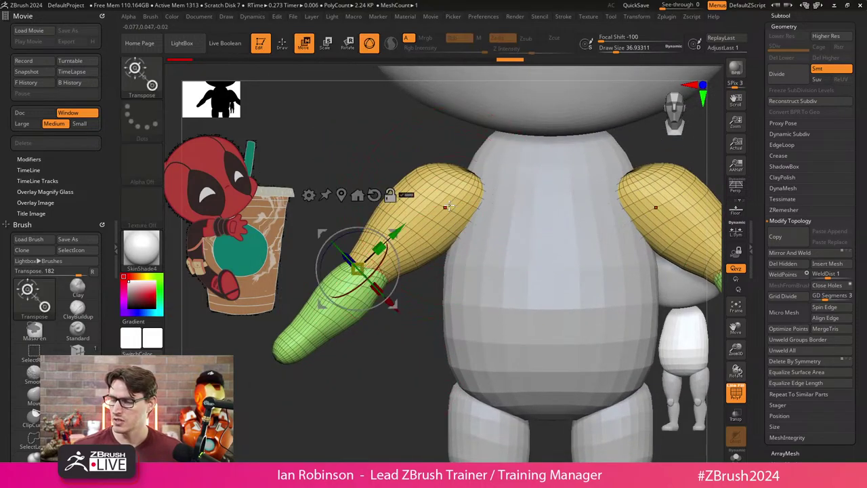
left_click(448, 191)
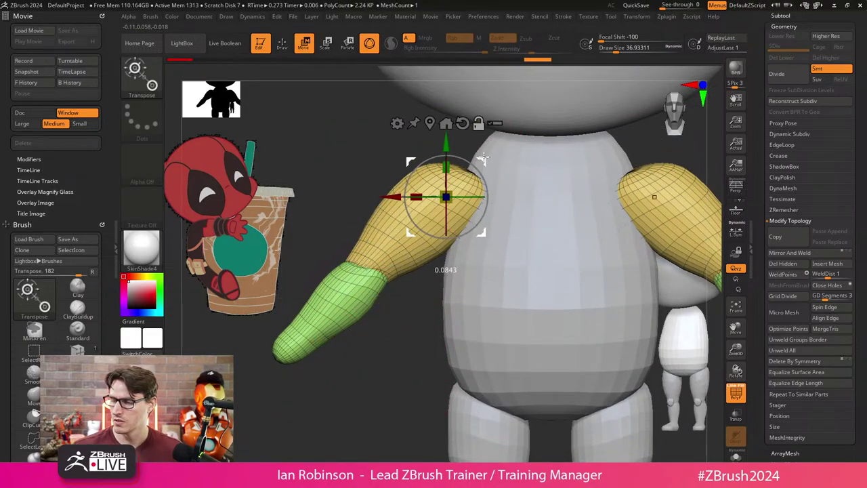
mouse_move(474, 217)
left_mouse_down()
mouse_move(490, 229)
mouse_move(454, 215)
left_mouse_up()
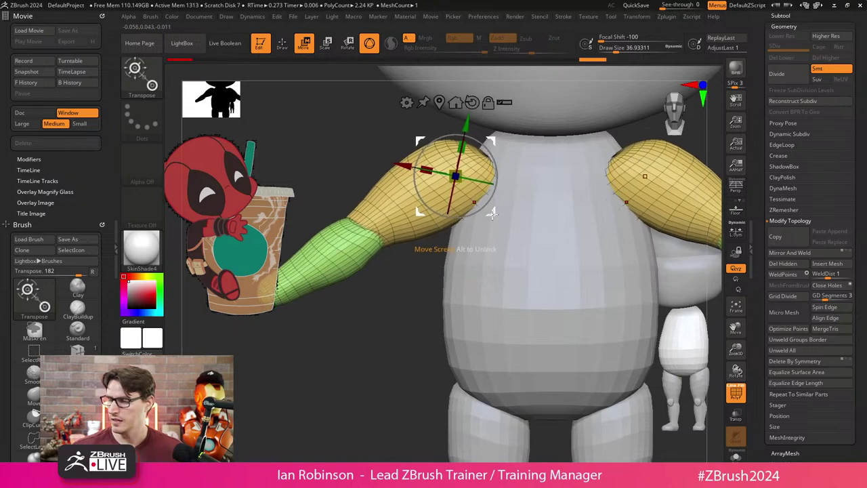
mouse_move(570, 169)
left_mouse_down()
mouse_move(571, 200)
mouse_move(580, 174)
mouse_move(554, 174)
mouse_move(551, 155)
mouse_move(353, 334)
mouse_move(448, 230)
left_mouse_up()
key("q")
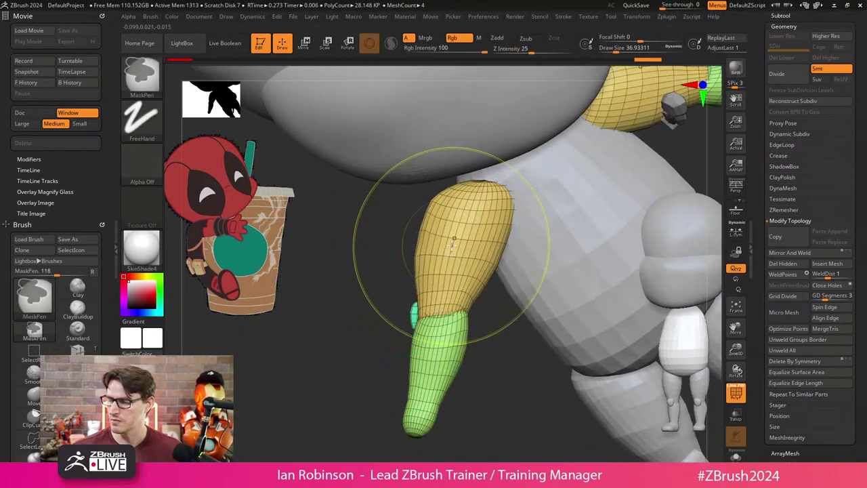
left_click(457, 257, "ctrl+shift")
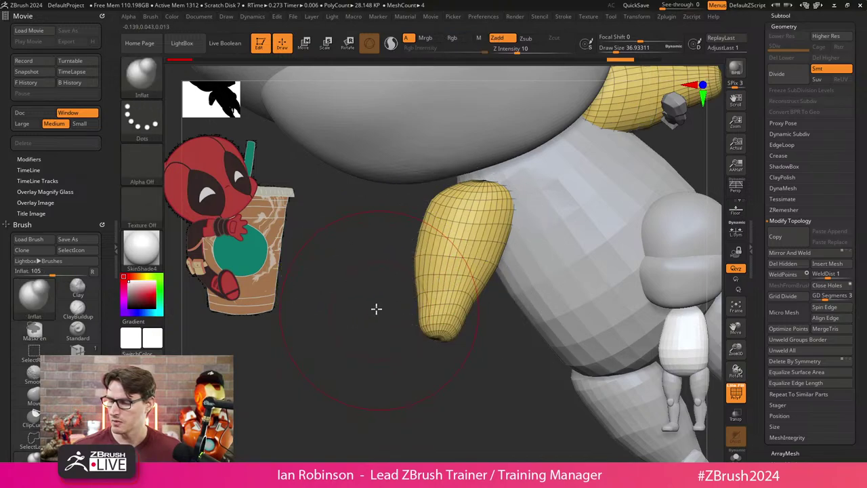
mouse_move(375, 308)
left_mouse_down()
mouse_move(488, 320)
mouse_move(478, 264)
left_mouse_up()
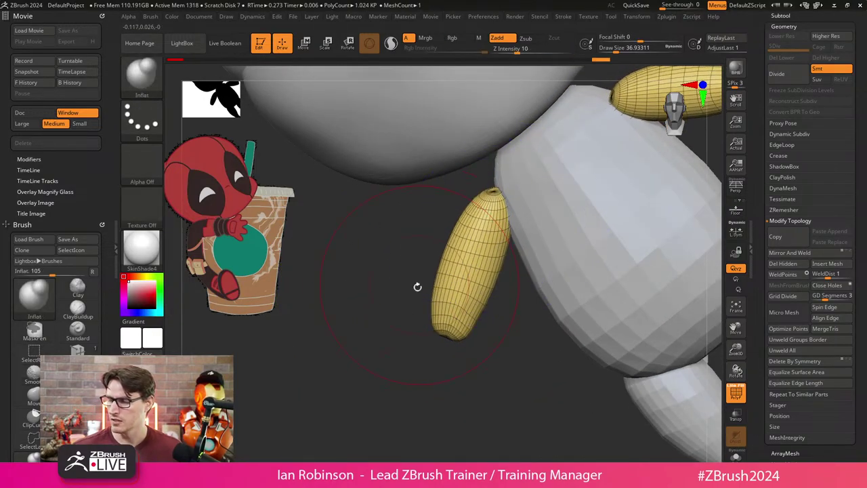
left_click(395, 330, "ctrl+shift")
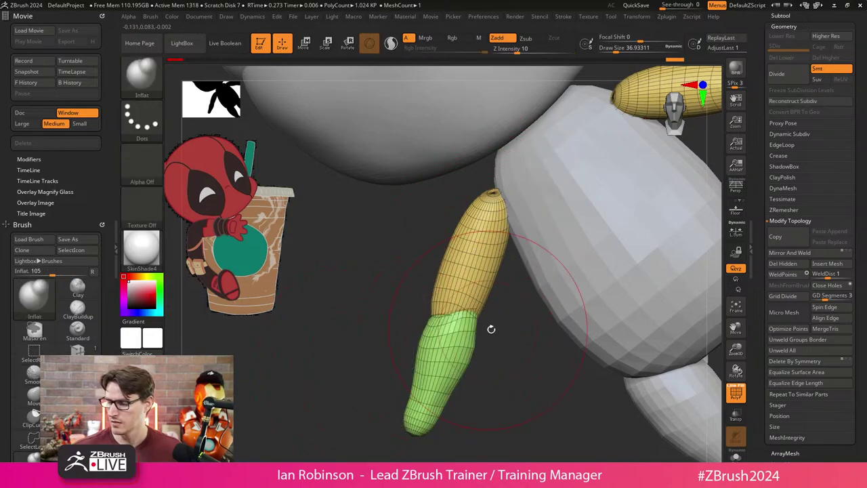
left_click_drag(490, 329, 567, 286)
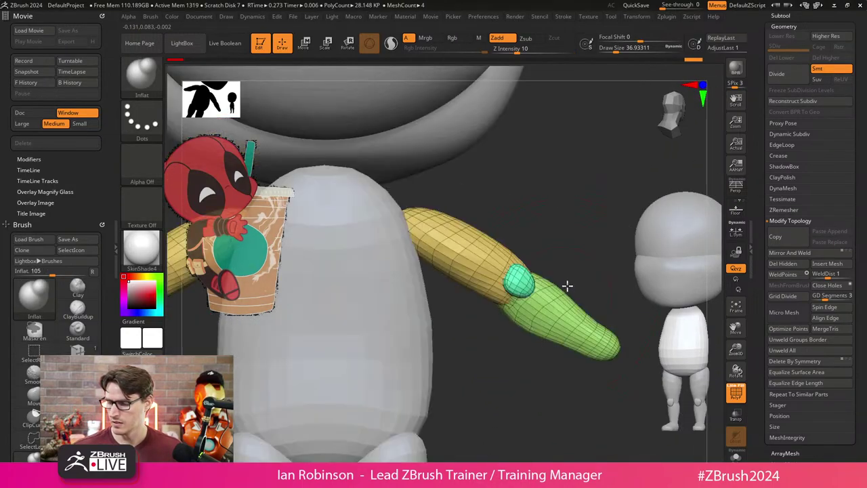
Try swinging both arms down from the body centre, then undo it.
key("w")
left_click_drag(486, 333, 486, 360)
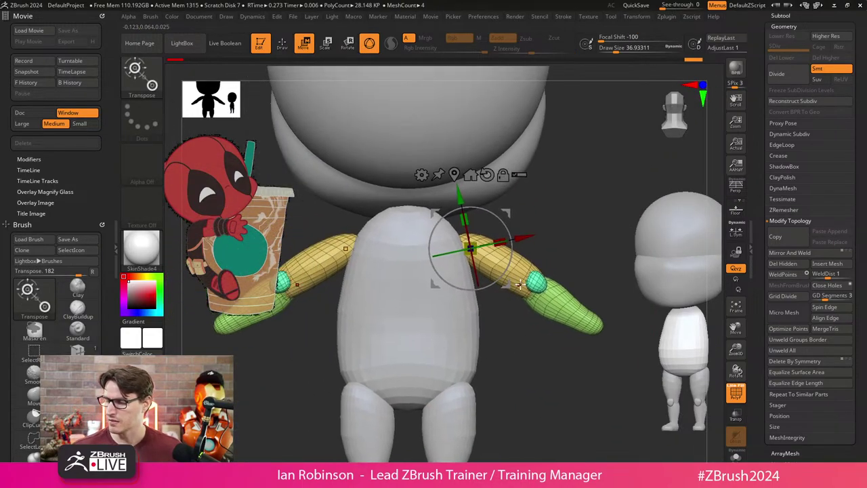
left_click_drag(504, 279, 496, 273)
key("ctrl+z")
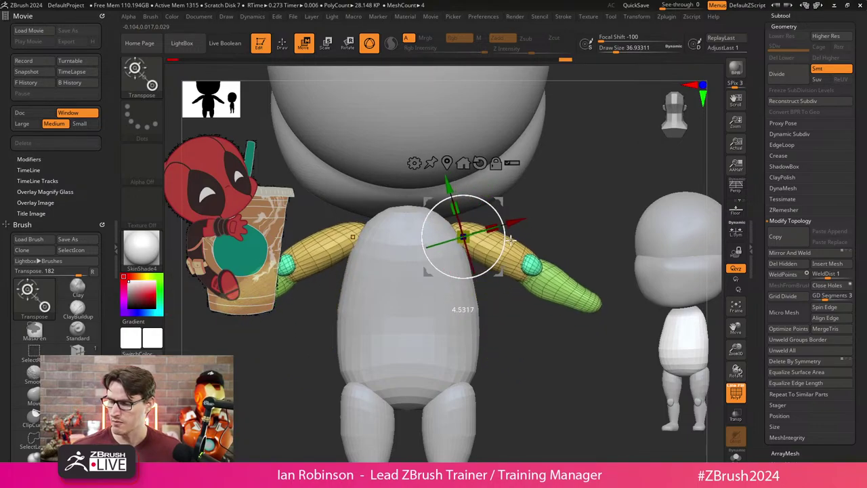
key("q")
key("b")
key("i")
key("n")
mouse_move(498, 354)
left_mouse_down()
mouse_move(326, 395)
mouse_move(354, 407)
mouse_move(426, 241)
left_mouse_up()
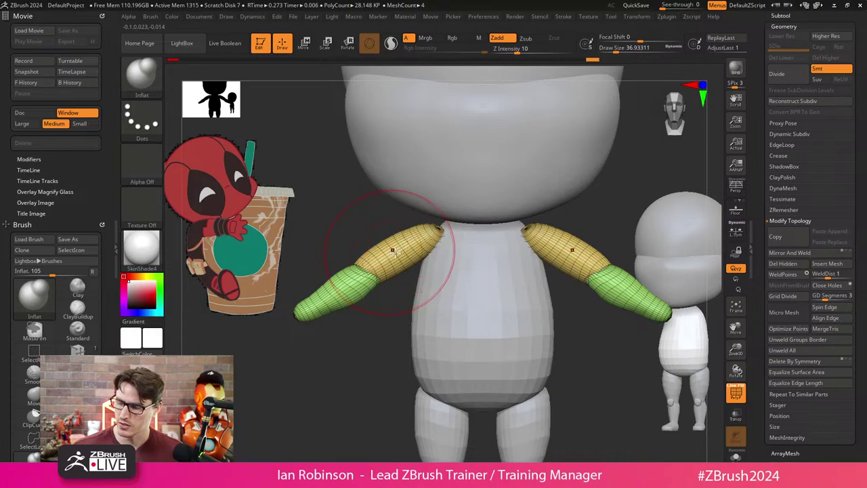
Isolate the yellow upper arms and switch to the Move brush at size about 28.75.
left_click(376, 285, "ctrl+alt+shift")
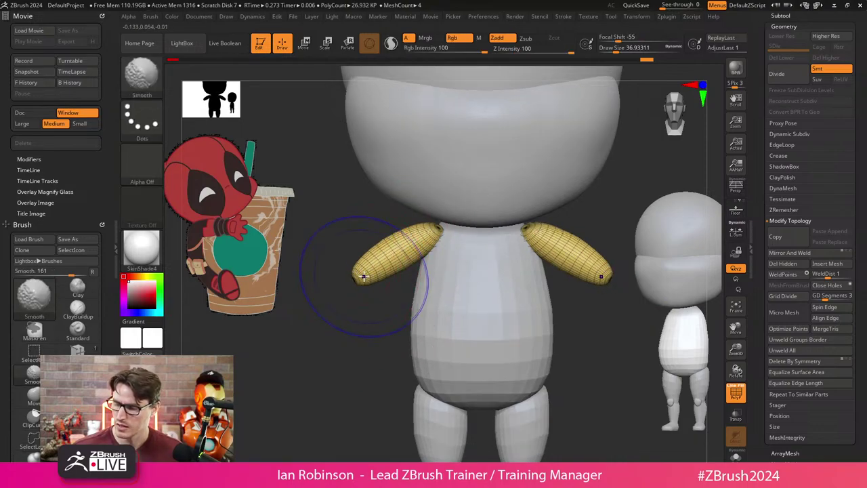
left_click_drag(364, 277, 458, 252)
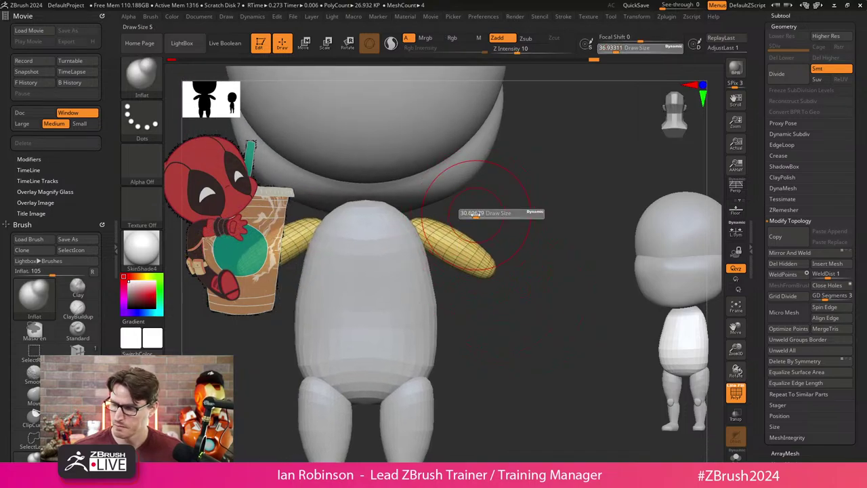
key("b")
key("m")
key("v")
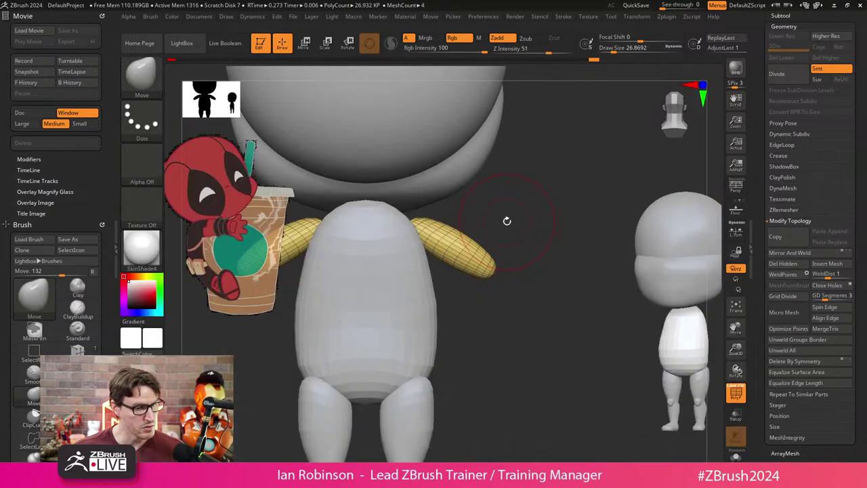
mouse_move(509, 219)
left_mouse_down()
mouse_move(522, 216)
mouse_move(526, 229)
mouse_move(488, 232)
left_mouse_up()
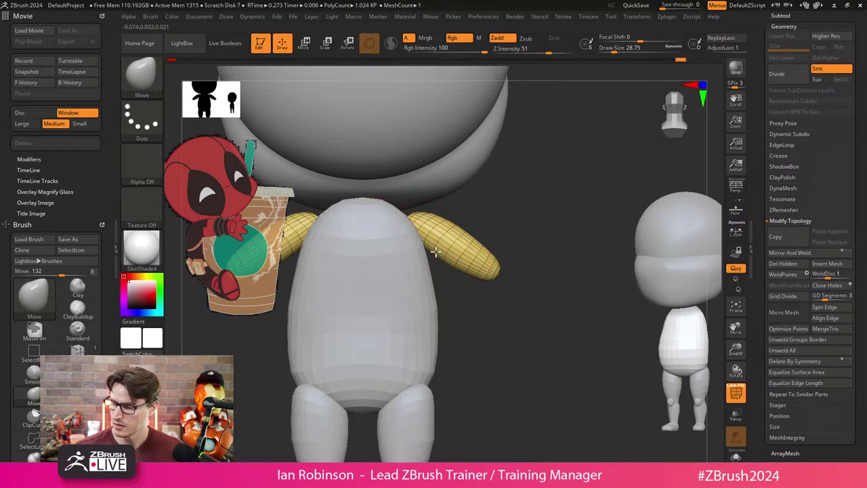
key("ctrl+z")
key("ctrl+z")
key("ctrl+z")
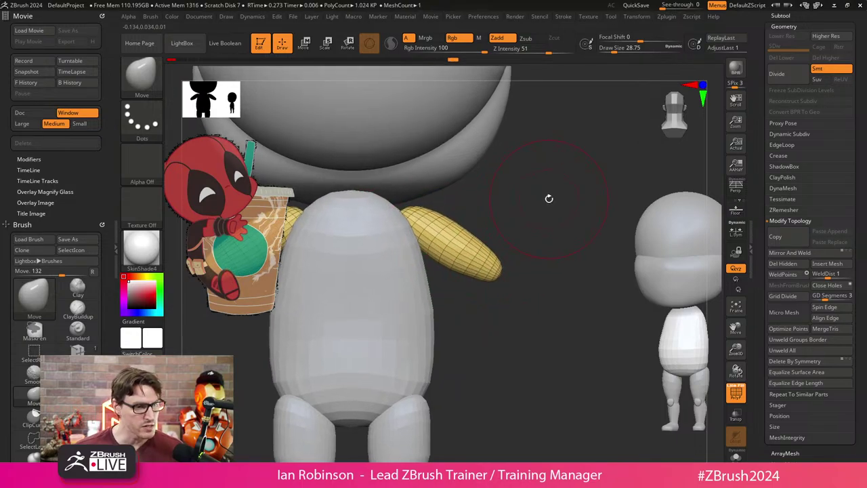
mouse_move(511, 230)
left_mouse_down()
mouse_move(526, 219)
mouse_move(488, 285)
mouse_move(432, 348)
left_mouse_up()
Isolate the green forearm and place the Transpose gizmo onto it.
key("ctrl+shift")
key("ctrl+a")
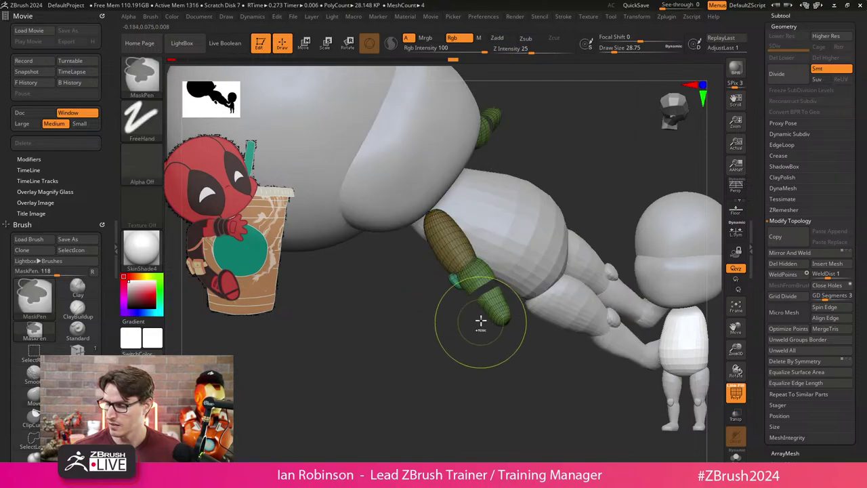
left_click(486, 311, "ctrl+shift")
left_click_drag(474, 337, 515, 273)
key("w")
left_click(477, 299)
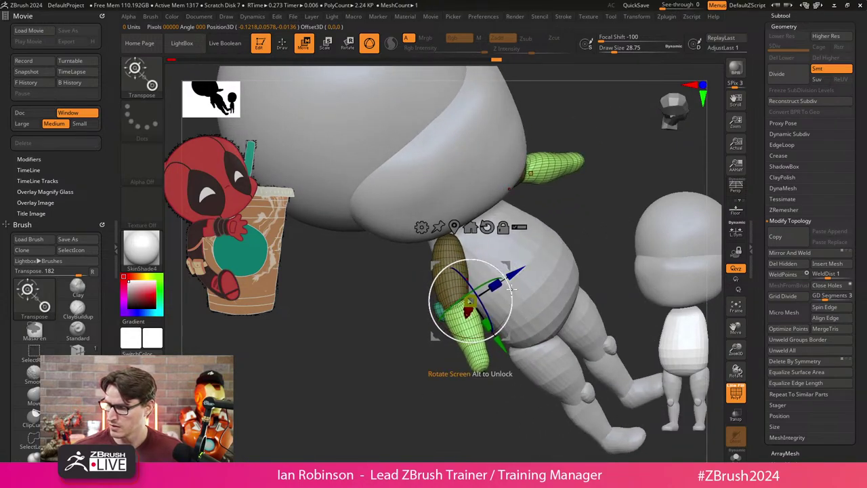
key("q")
Push the green forearm outward with the Move brush, then unhide the arm parts.
left_click_drag(468, 400, 410, 397)
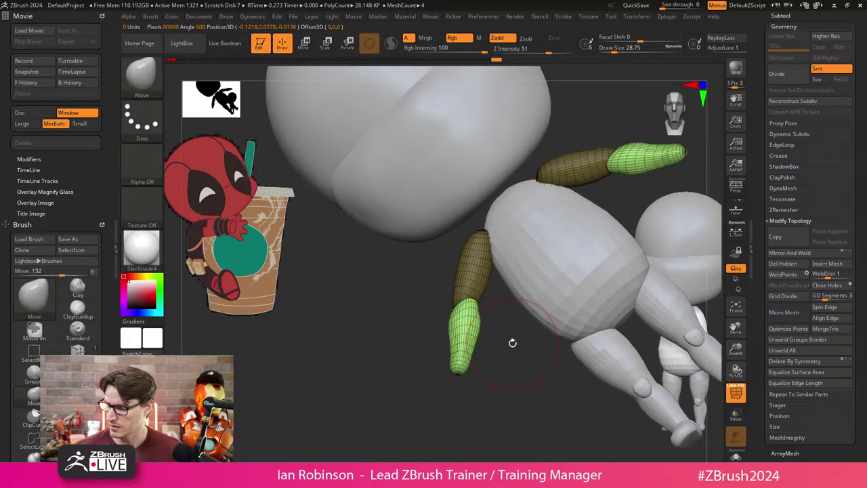
left_click_drag(513, 343, 494, 315)
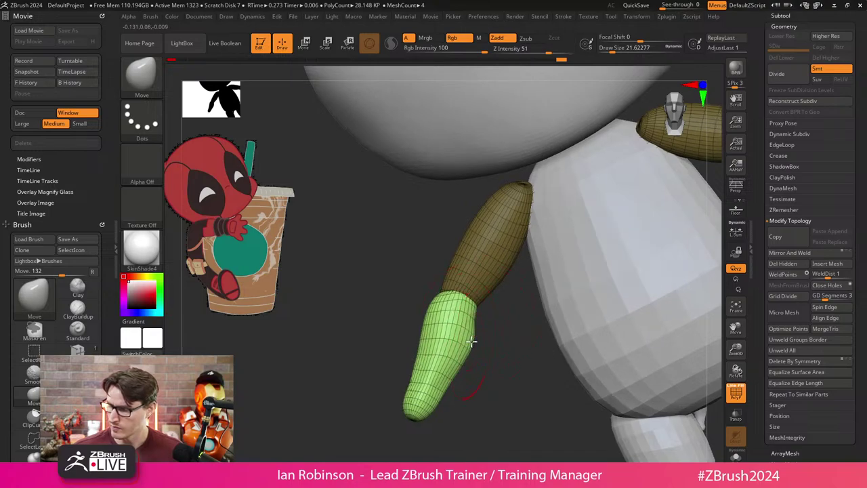
mouse_move(470, 342)
left_mouse_down()
mouse_move(477, 317)
mouse_move(444, 348)
mouse_move(420, 346)
left_mouse_up()
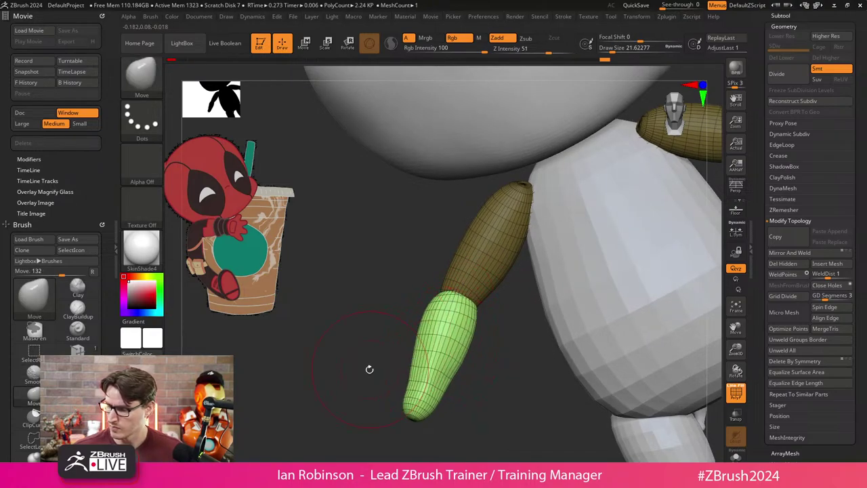
mouse_move(369, 369)
left_mouse_down()
mouse_move(442, 339)
mouse_move(456, 265)
mouse_move(513, 229)
mouse_move(470, 207)
left_mouse_up()
key("ctrl+shift")
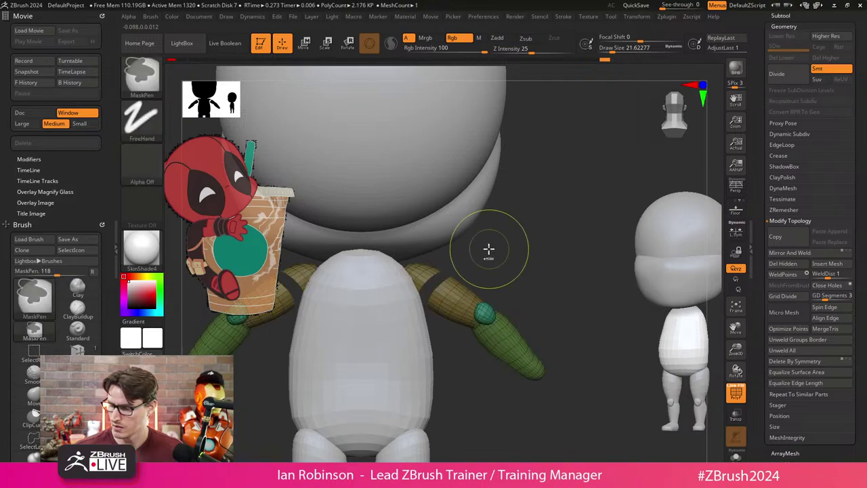
left_click(464, 272, "ctrl+shift")
left_click(494, 242, "ctrl+shift")
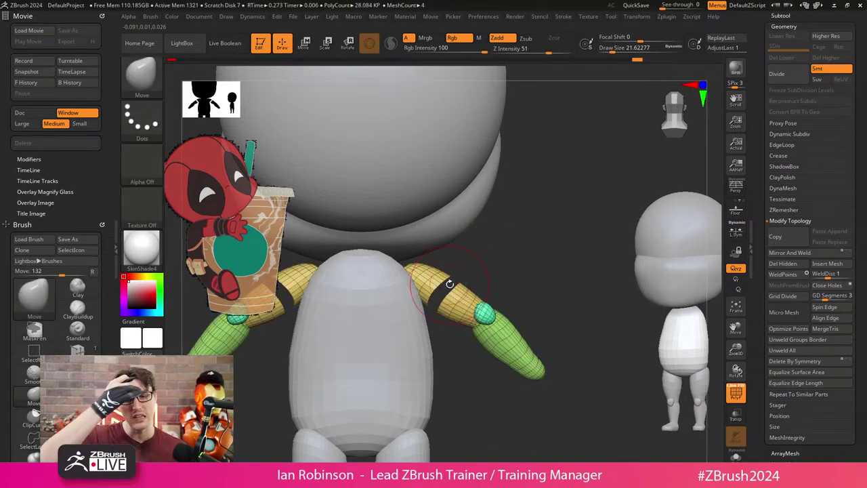
key("ctrl+shift")
scroll(544, 291, "up", 5)
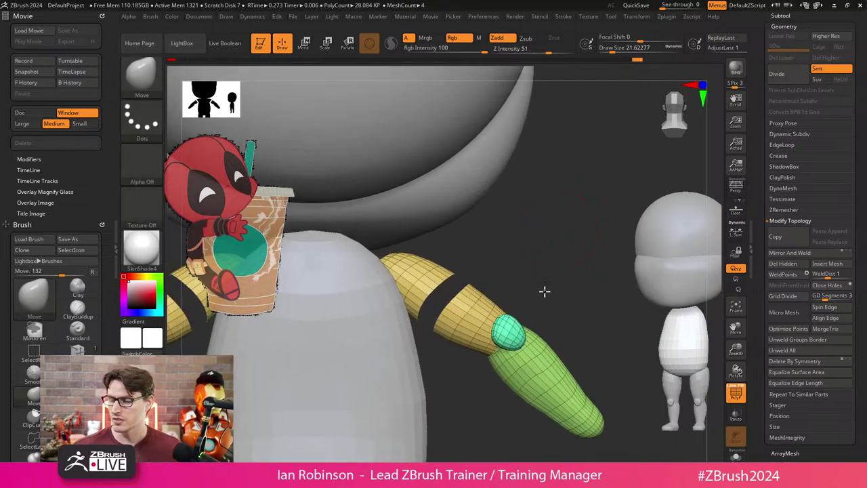
scroll(450, 289, "up", 5)
Try hiding a band and the forearms, then undo the arm pose and gap changes.
key("ctrl+shift")
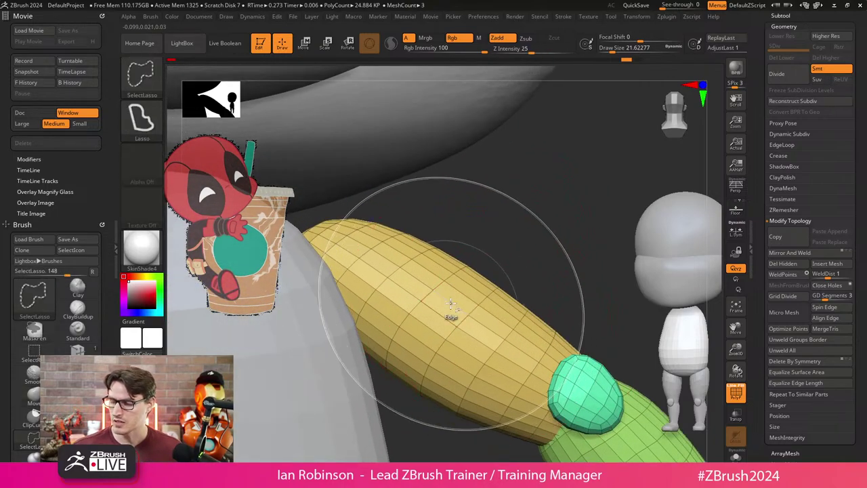
mouse_move(445, 310)
left_mouse_down("ctrl+shift")
mouse_move(475, 312)
mouse_move(391, 287)
mouse_move(471, 235)
mouse_move(350, 381)
left_mouse_up("ctrl+shift")
key("ctrl+z")
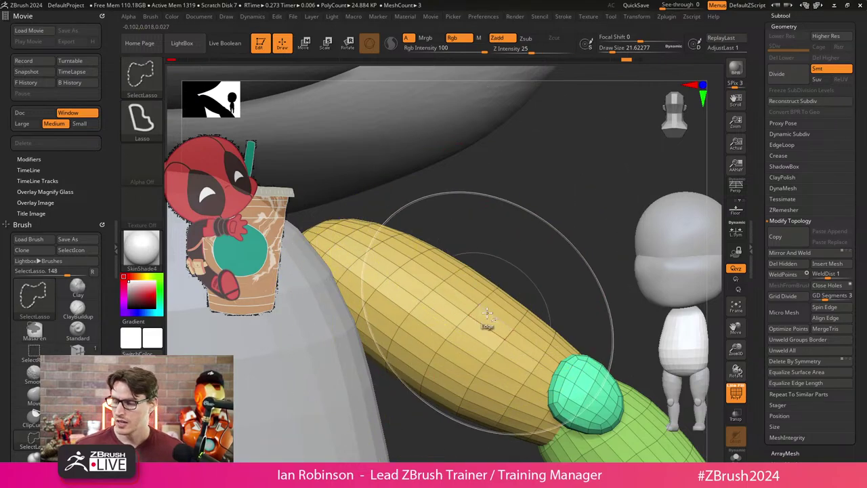
scroll(440, 176, "down", 5)
left_click(450, 306, "ctrl+shift")
key("ctrl+z")
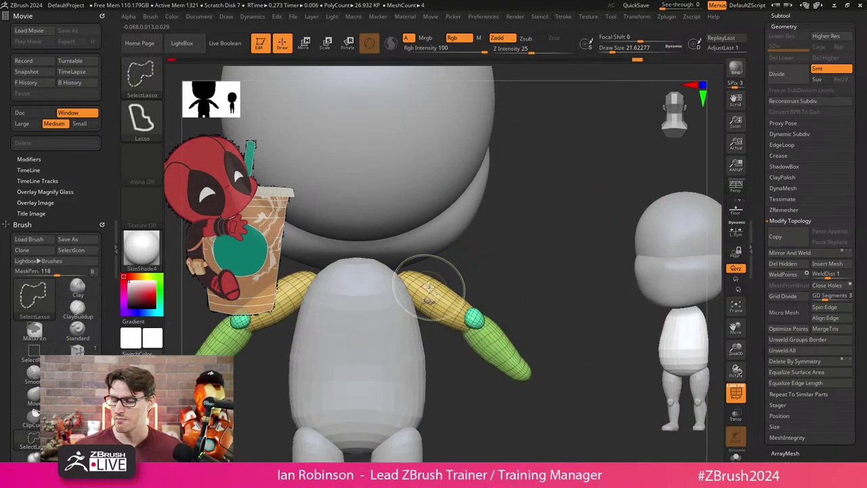
left_click(440, 289, "ctrl+shift")
key("ctrl+z")
left_click(435, 300, "ctrl+shift")
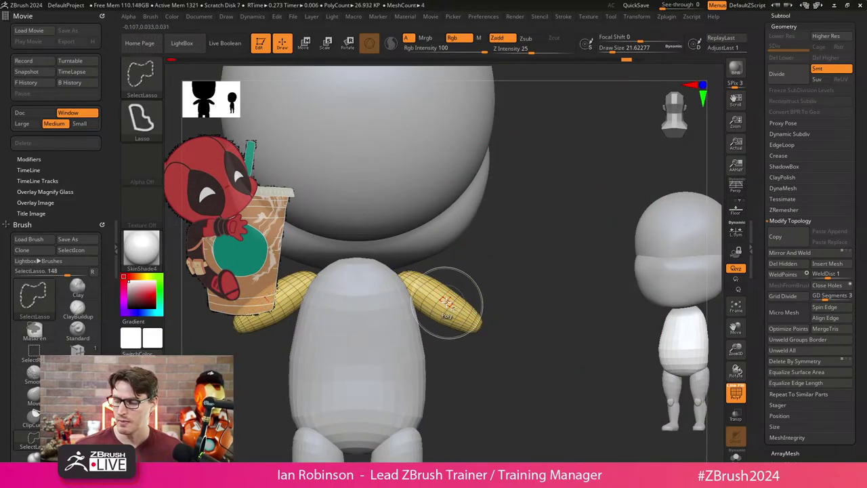
key("ctrl+z")
key("ctrl+z")
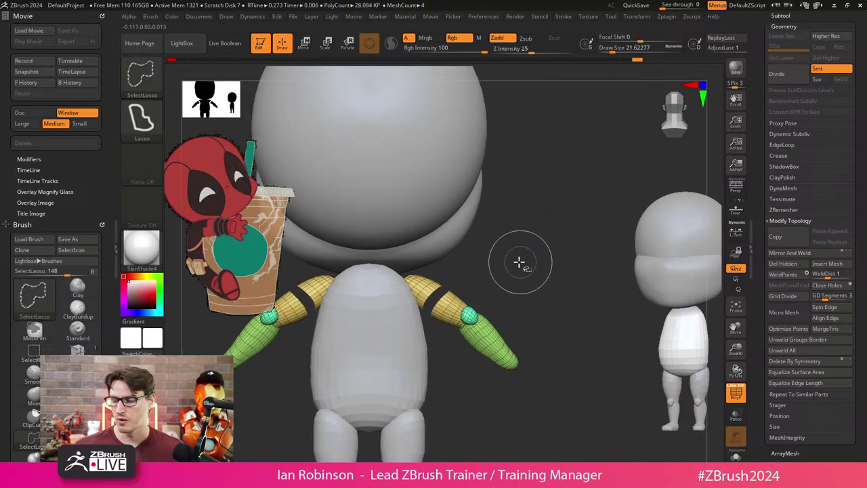
key("ctrl+z")
Hide and reshow the arms, then recentre the Transpose gizmo on the arm's axis.
left_click(541, 227, "ctrl+shift")
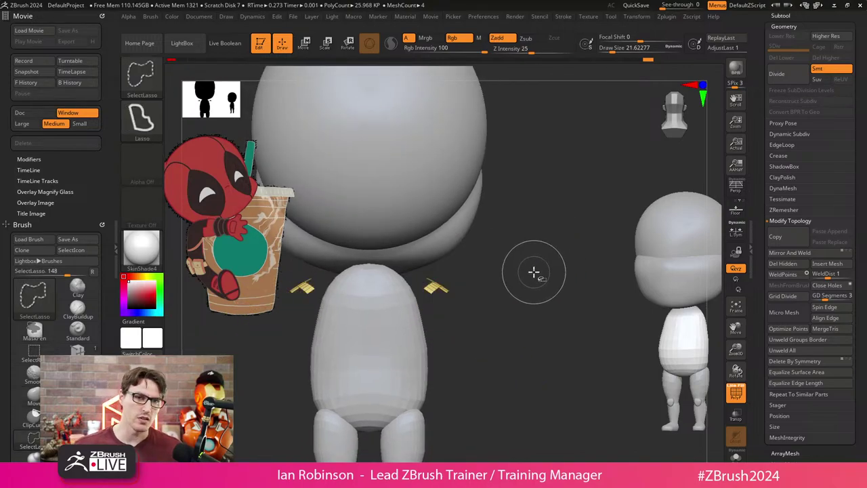
left_click(532, 278, "ctrl+shift")
left_click_drag(532, 277, 513, 332)
key("w")
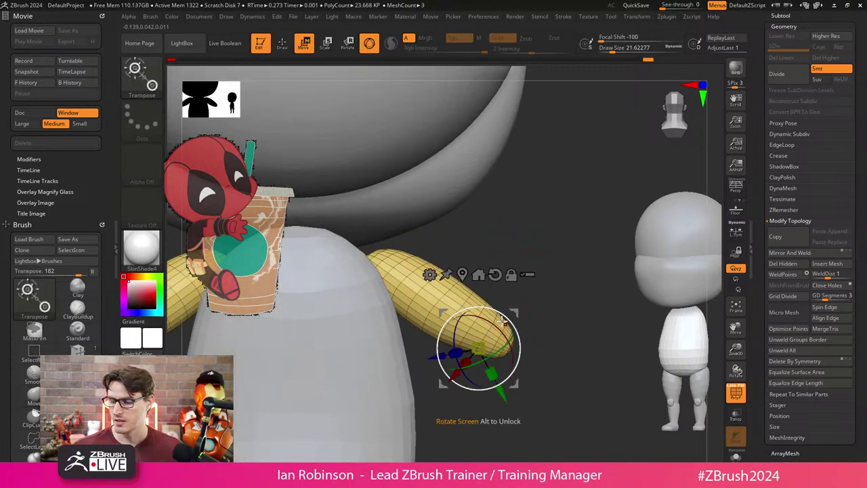
left_click(486, 274)
key("q")
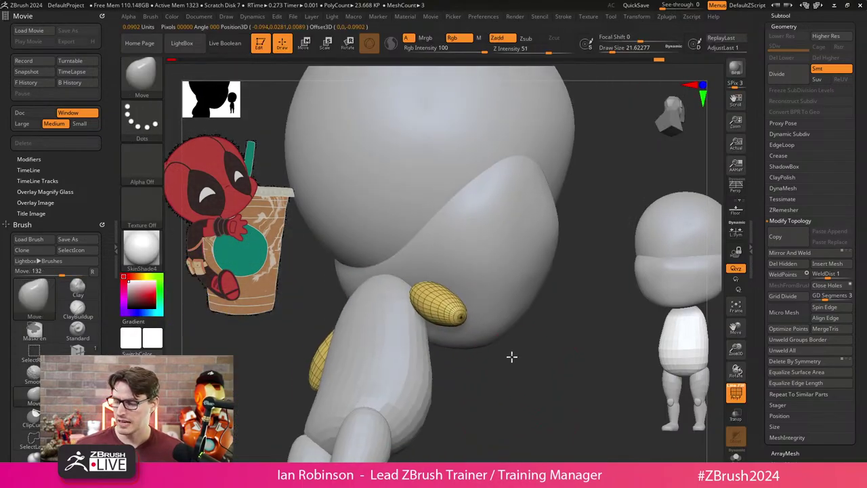
Switch the selection brush to SelectRect and back to SelectLasso, then hide and reshow the forearm.
left_click(147, 79, "ctrl+shift")
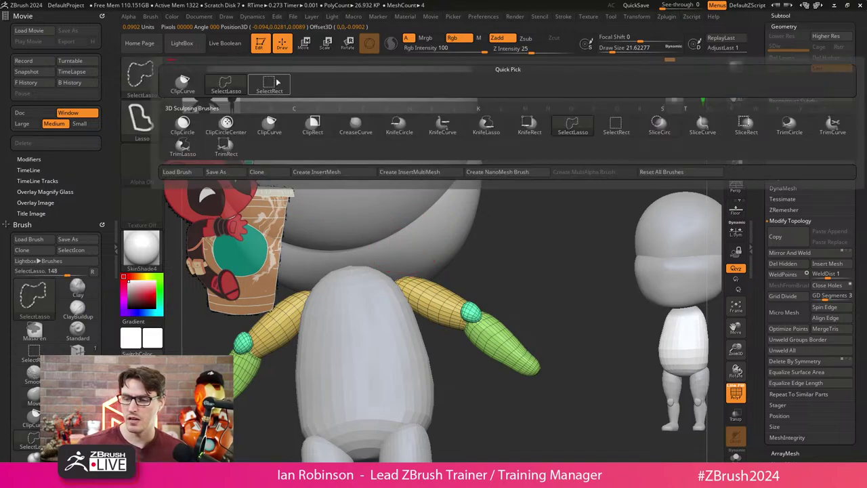
left_click(271, 84)
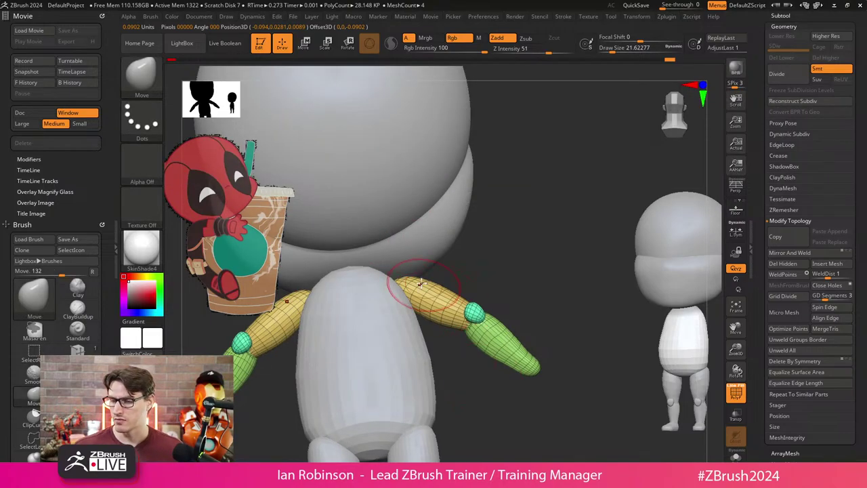
left_click(149, 116, "ctrl+shift")
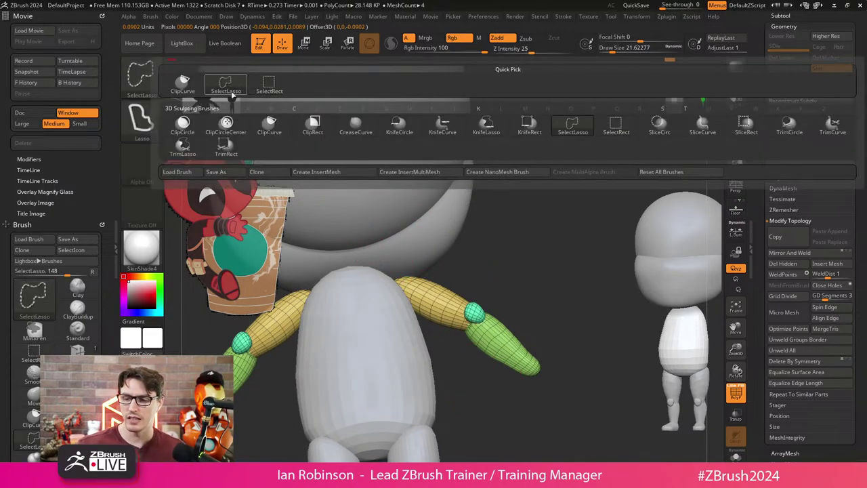
left_click(146, 120, "ctrl+shift")
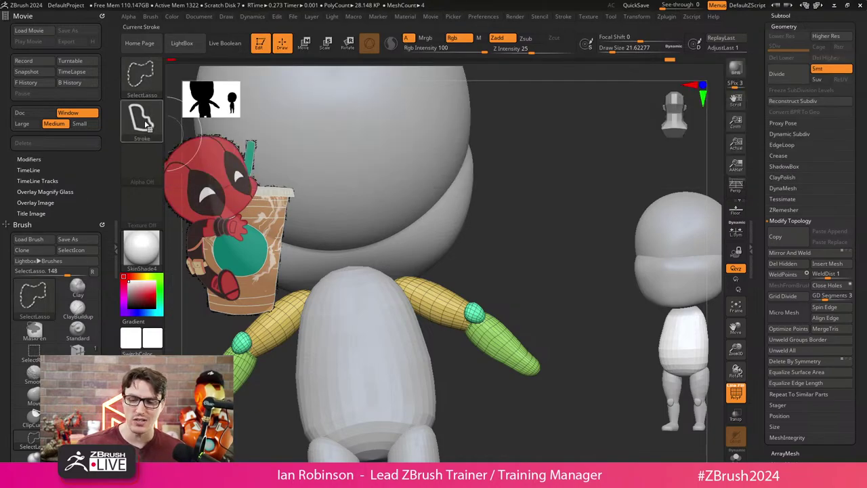
mouse_move(160, 86)
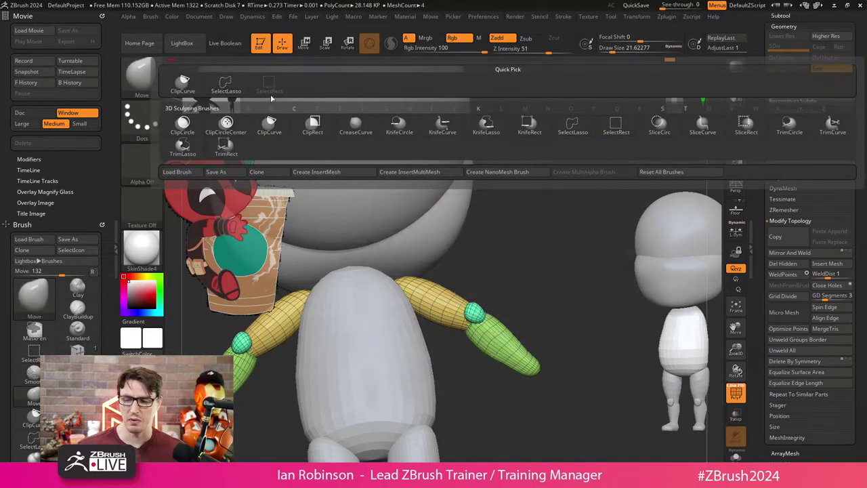
left_click(519, 342, "ctrl+shift")
mouse_move(509, 237)
left_mouse_down()
mouse_move(533, 302)
mouse_move(509, 318)
mouse_move(464, 409)
left_mouse_up()
left_click(480, 280, "ctrl+shift")
Free the green forearm with an inverted mask and move it down and to the left.
left_click(536, 319, "ctrl+shift")
left_click(563, 308, "ctrl+shift")
left_click(563, 308, "ctrl")
key("w")
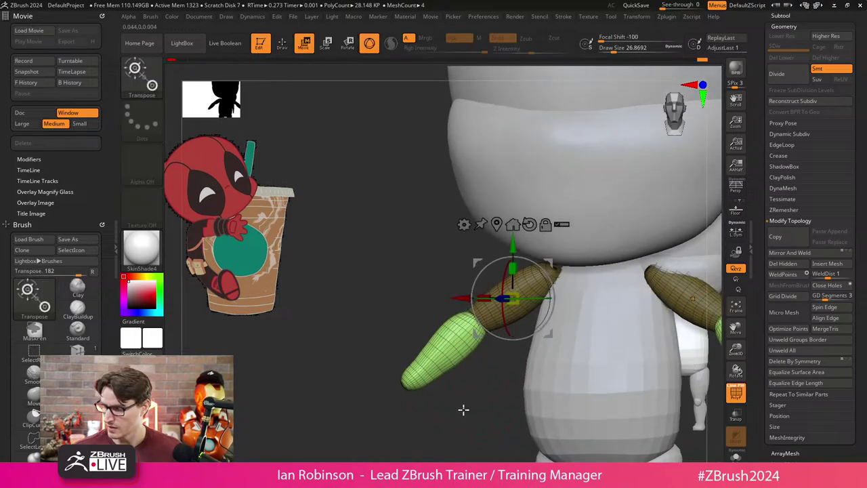
left_click_drag(513, 298, 489, 336)
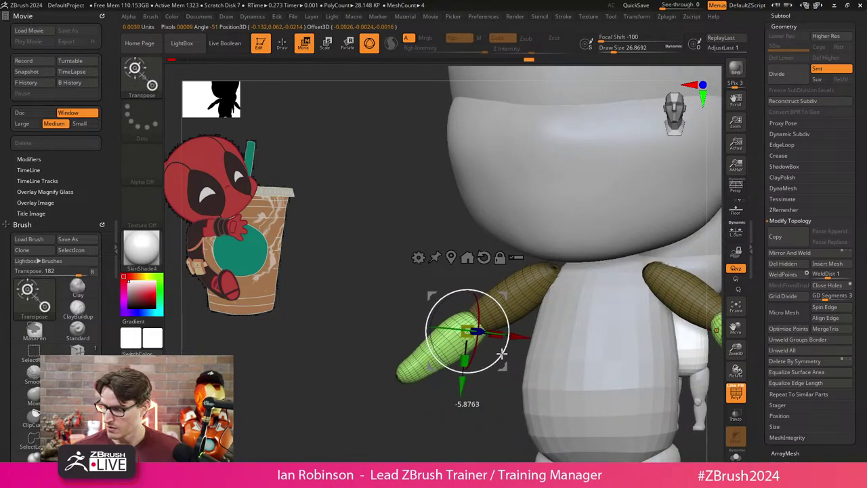
key("q")
Orbit, zoom and pan around the arm and torso, ending on a front view.
mouse_move(499, 382)
left_mouse_down()
mouse_move(480, 398)
mouse_move(550, 407)
mouse_move(557, 371)
left_mouse_up()
left_click_drag(215, 263, 402, 387)
key("w")
left_click_drag(465, 294, 499, 358, "alt")
key("q")
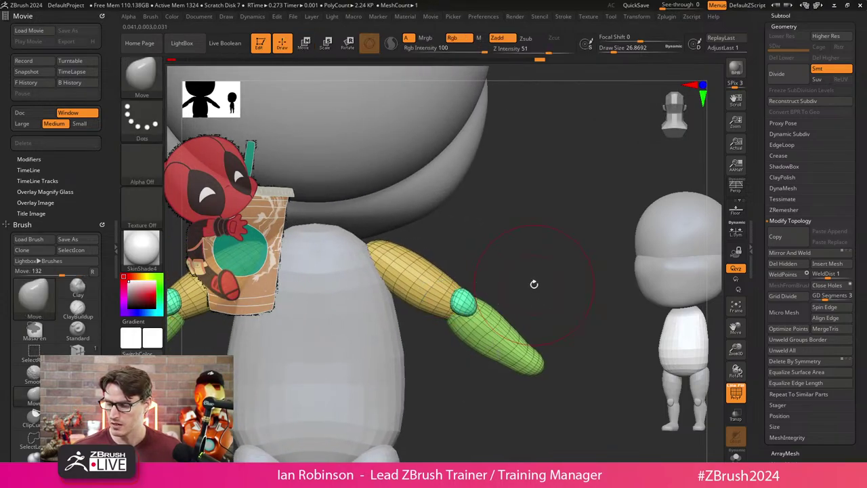
mouse_move(533, 284)
left_mouse_down("shift")
mouse_move(509, 271)
mouse_move(480, 276)
mouse_move(527, 333)
mouse_move(515, 285)
mouse_move(542, 302)
mouse_move(384, 278)
left_mouse_up("shift")
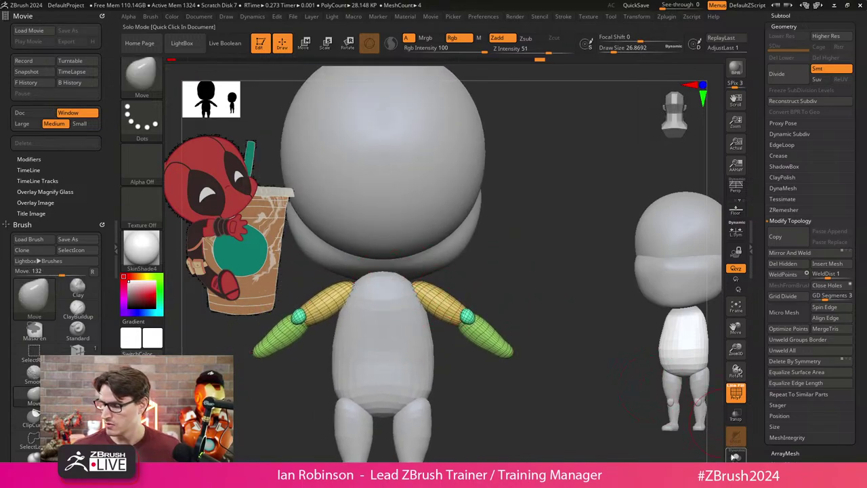
Select the Torso subtool, solo it, and orbit to view its underside.
left_click(398, 325, "alt")
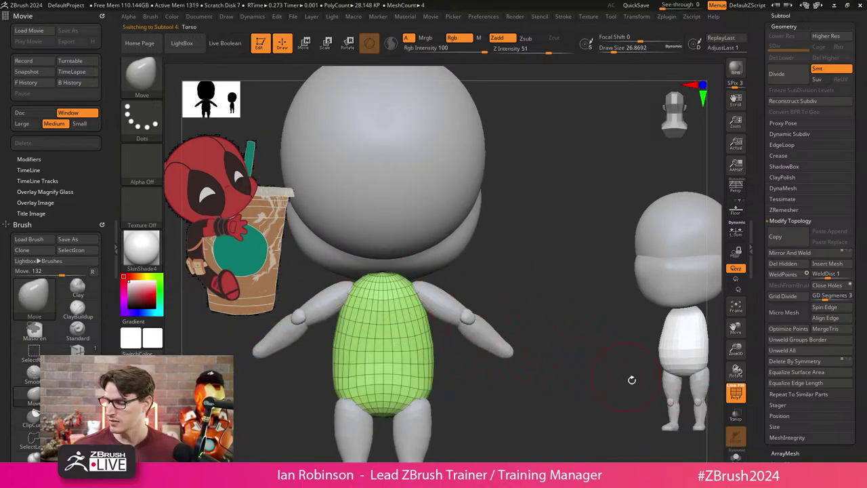
left_click(736, 455)
left_click_drag(556, 440, 521, 349)
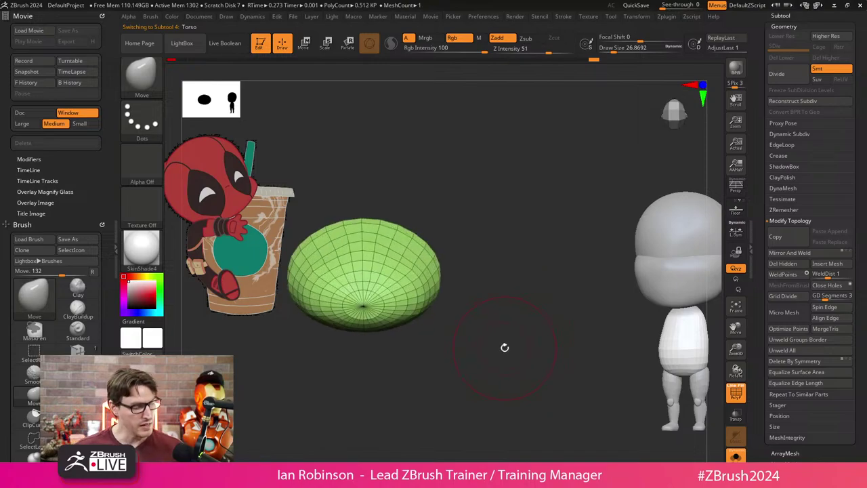
Pick the IMM Primitives brush, undo a stray bowl insert, and insert a cylinder atop the torso.
key("b")
key("i")
key("c")
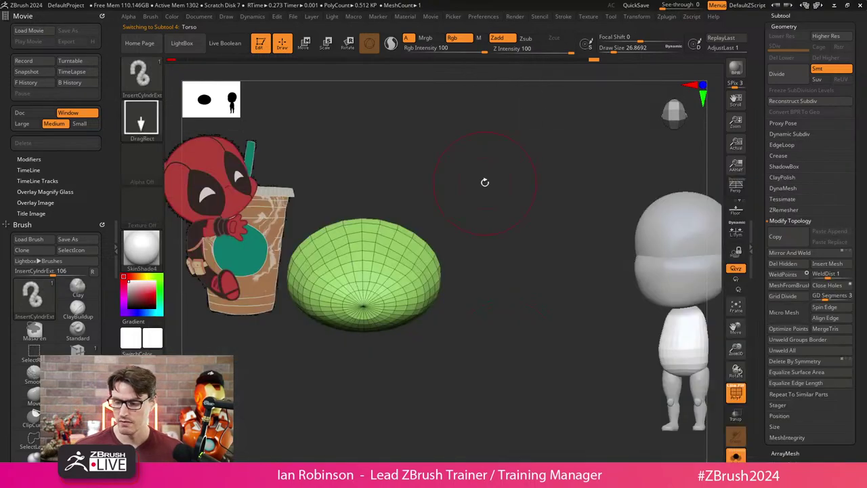
key("b")
key("i")
key("p")
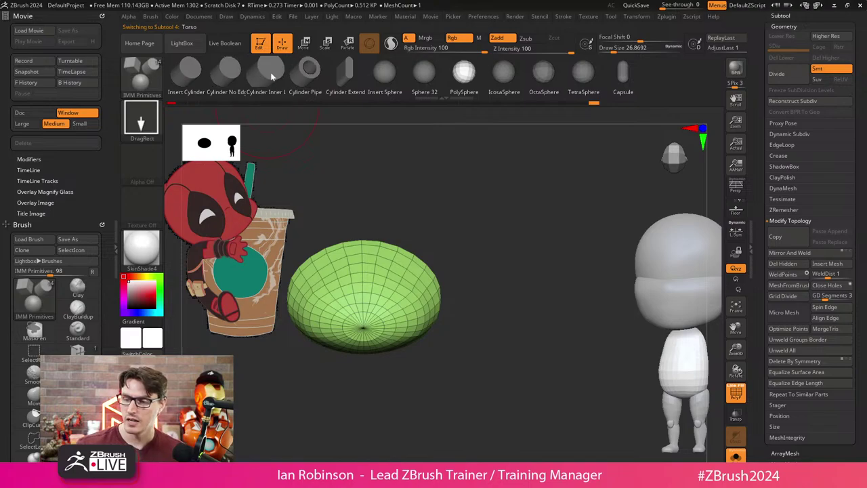
key("ctrl+z")
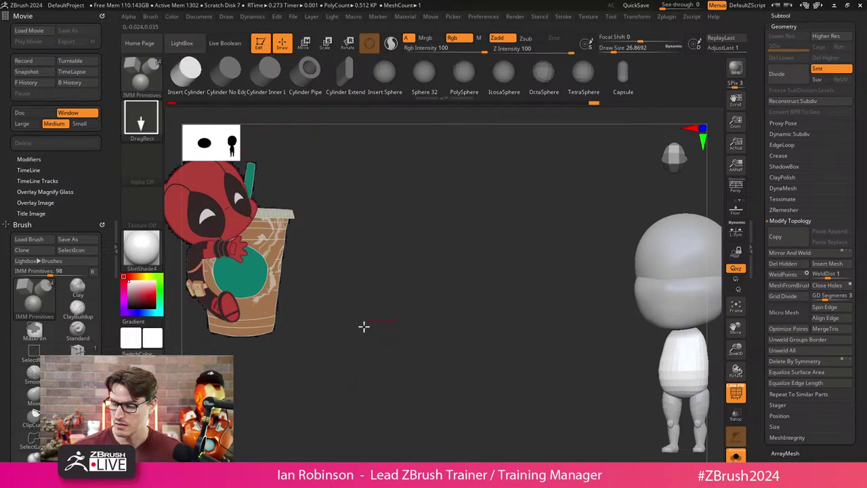
left_click_drag(364, 342, 480, 288)
Position the cylinder as a neck with the gizmo, lowering it onto the torso and nudging it right.
key("w")
left_click_drag(399, 308, 403, 300)
left_click_drag(371, 273, 372, 282)
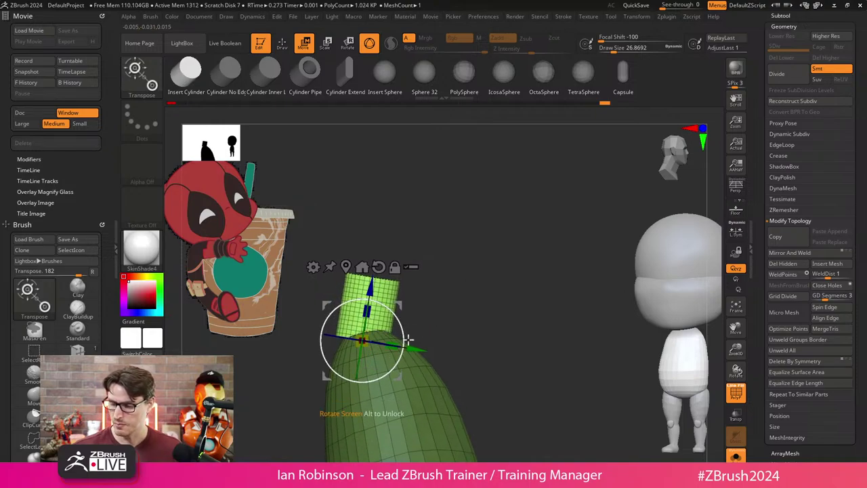
left_click_drag(409, 339, 420, 350)
Turn Solo off to show all parts and check the neck from front and side views.
left_click(732, 454)
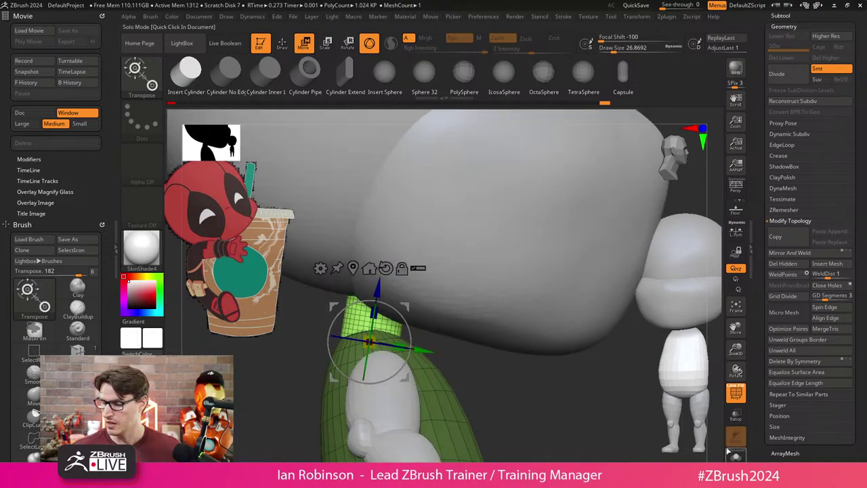
left_click_drag(517, 394, 460, 246)
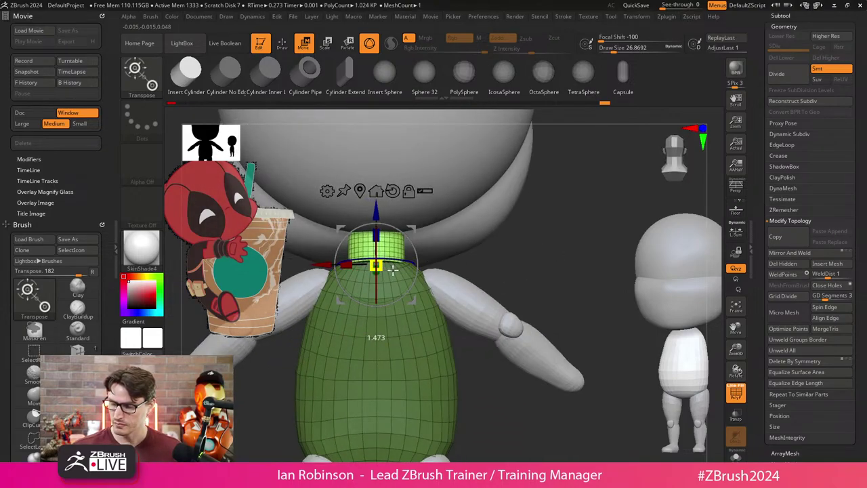
left_click_drag(393, 269, 431, 242)
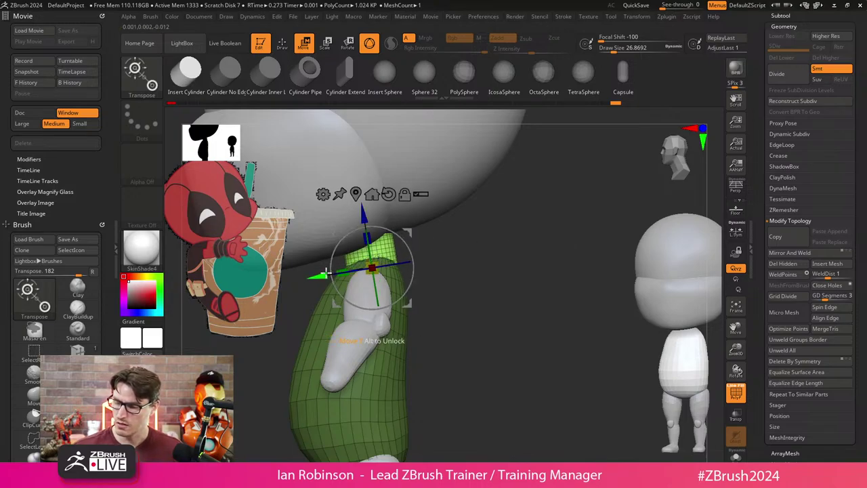
key("q")
mouse_move(326, 269)
left_mouse_down()
mouse_move(461, 258)
mouse_move(412, 280)
left_mouse_up()
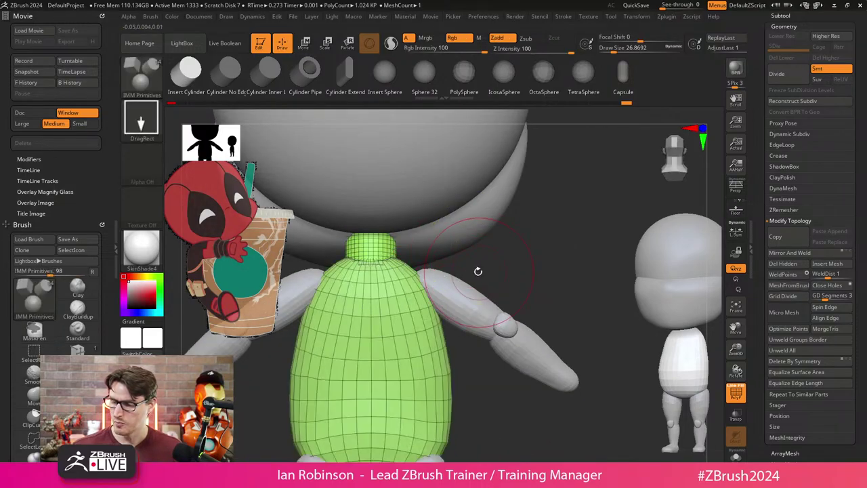
Choose the Move brush in a front view and toggle the mask on the torso.
left_click_drag(482, 265, 439, 284)
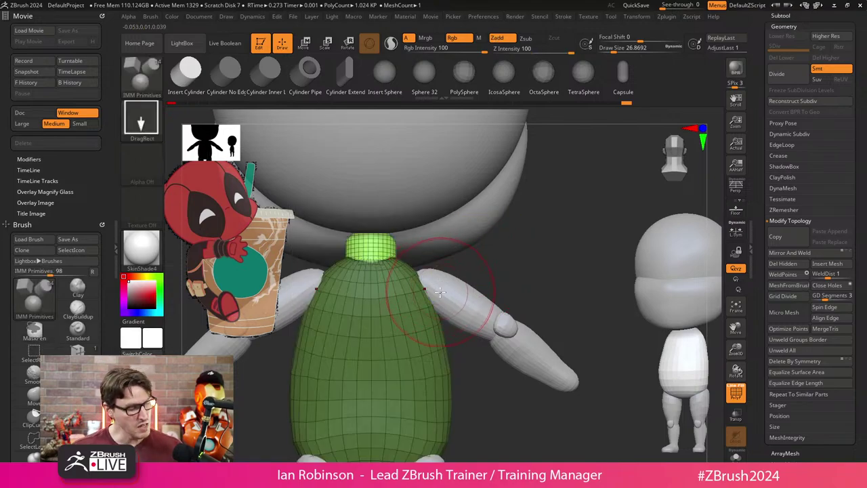
key("b")
key("m")
key("v")
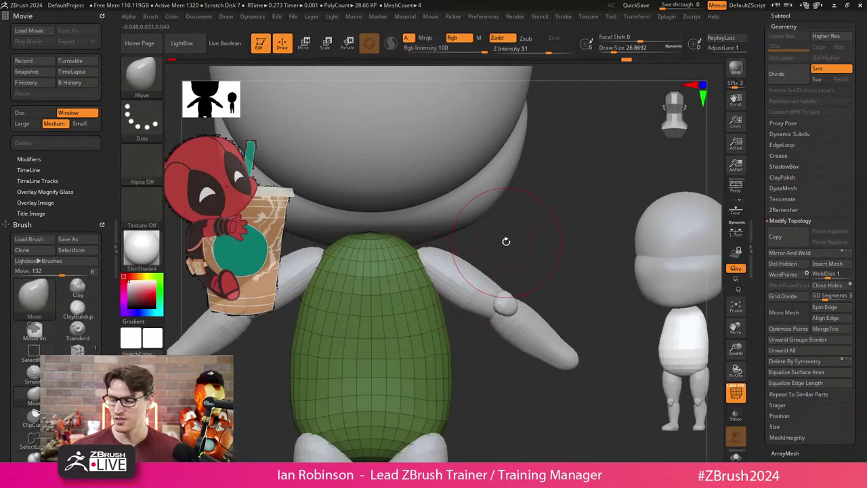
left_click(515, 236, "ctrl")
left_click(519, 233, "ctrl")
left_click(529, 237, "ctrl")
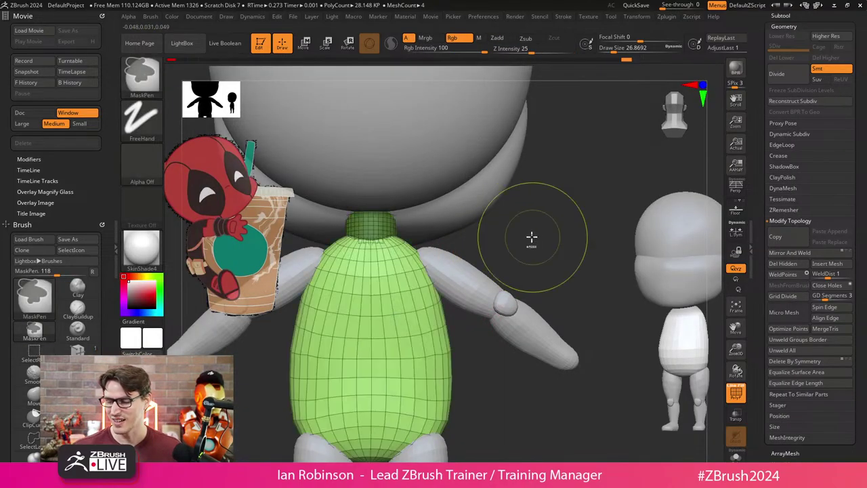
key("s")
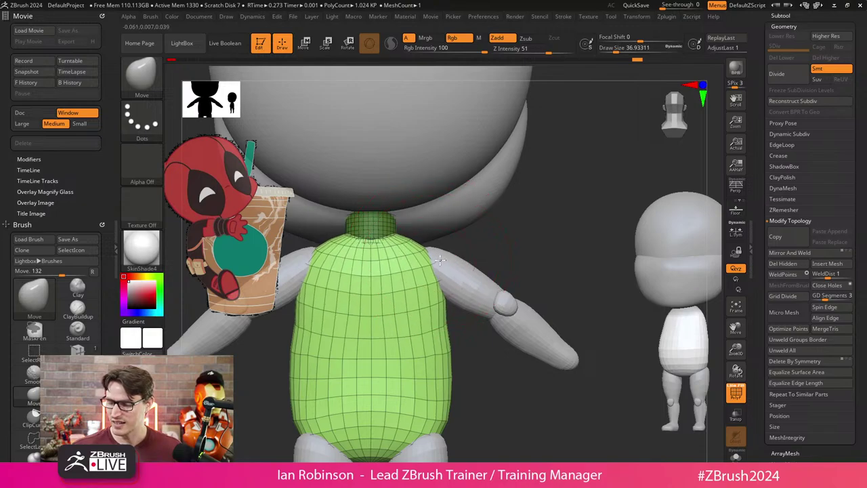
Hide the left side panels and frame the torso and head in a three-quarter view.
left_click_drag(443, 244, 467, 201)
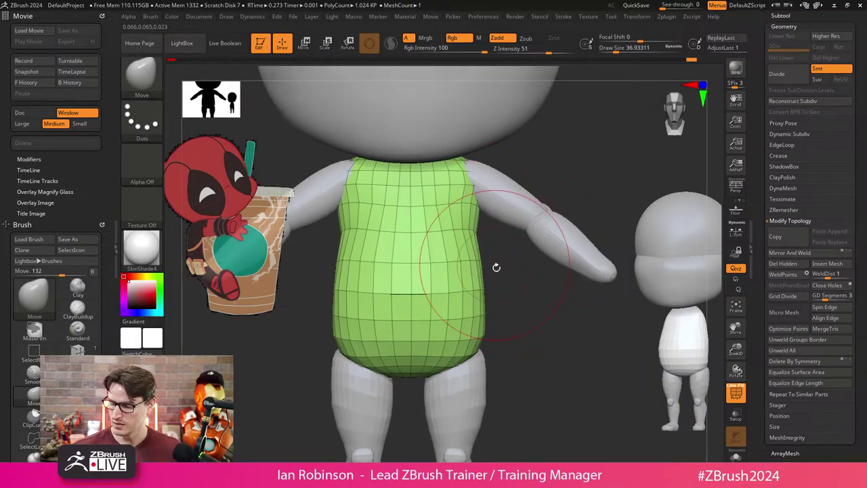
left_click_drag(496, 267, 532, 346)
left_click(515, 351, "ctrl+shift")
left_click(115, 249)
left_click_drag(589, 351, 533, 343)
right_click_drag(494, 268, 530, 281, "ctrl")
Hide the neck ring, polygroup the visible torso with Ctrl+W, then reveal everything again.
left_click_drag(474, 170, 468, 204, "ctrl+alt+shift")
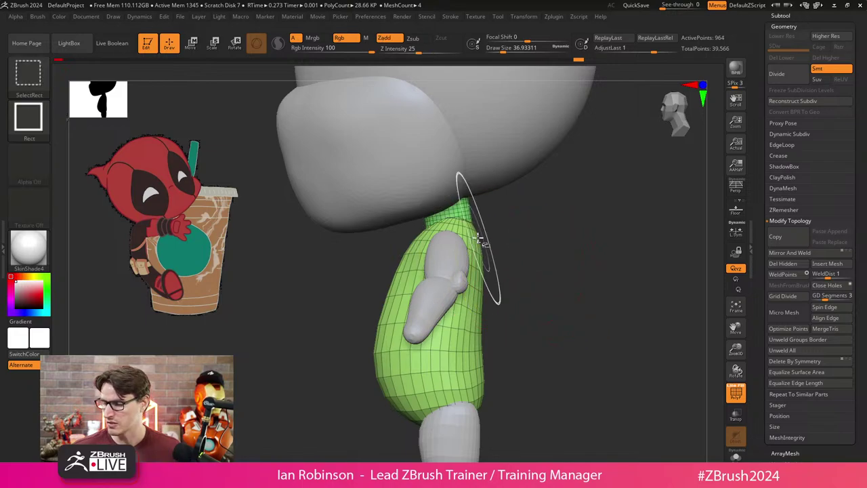
left_click(516, 256, "ctrl")
key("ctrl+w")
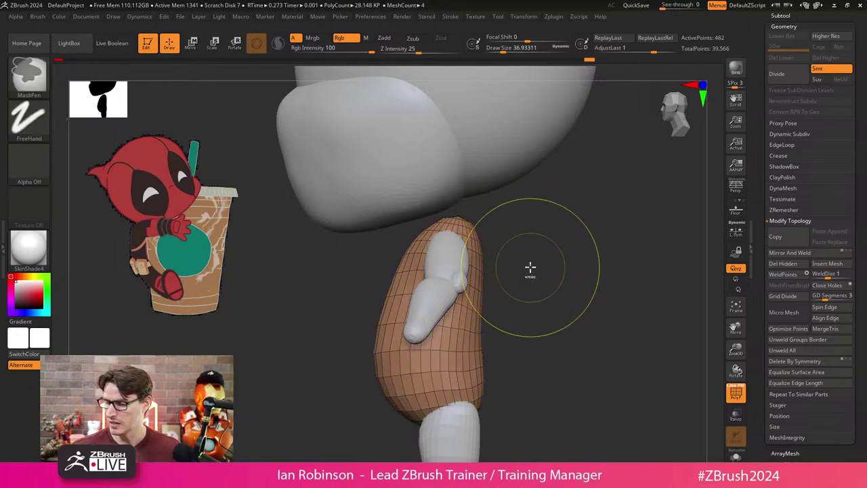
left_click(551, 257, "ctrl+shift")
left_click_drag(558, 239, 497, 228)
mouse_move(373, 294)
left_mouse_down()
mouse_move(374, 325)
mouse_move(368, 290)
mouse_move(358, 302)
left_mouse_up()
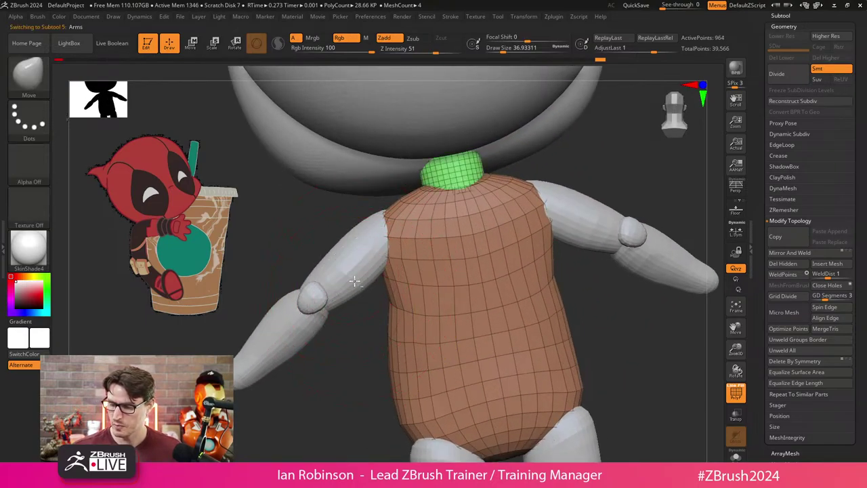
Select the Arms subtool and rotate both forearms about the elbows with the gizmo placed on the elbow.
left_click(298, 281, "alt")
key("w")
left_click(316, 298)
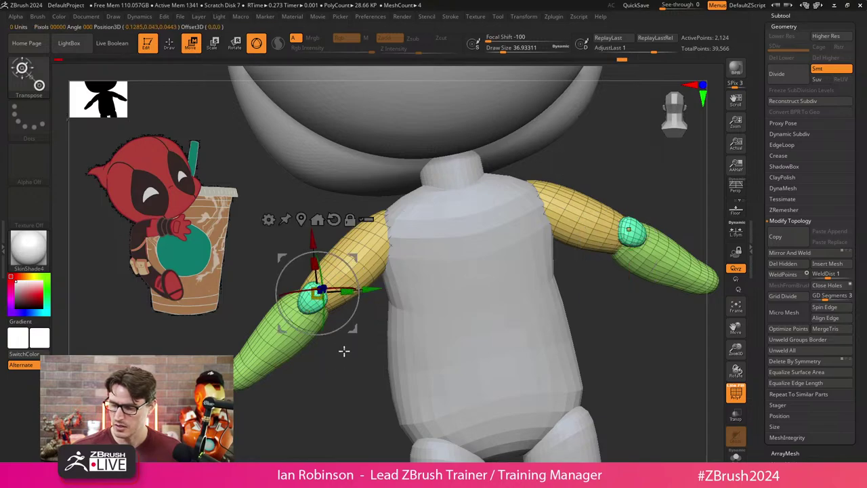
left_click_drag(344, 350, 353, 269)
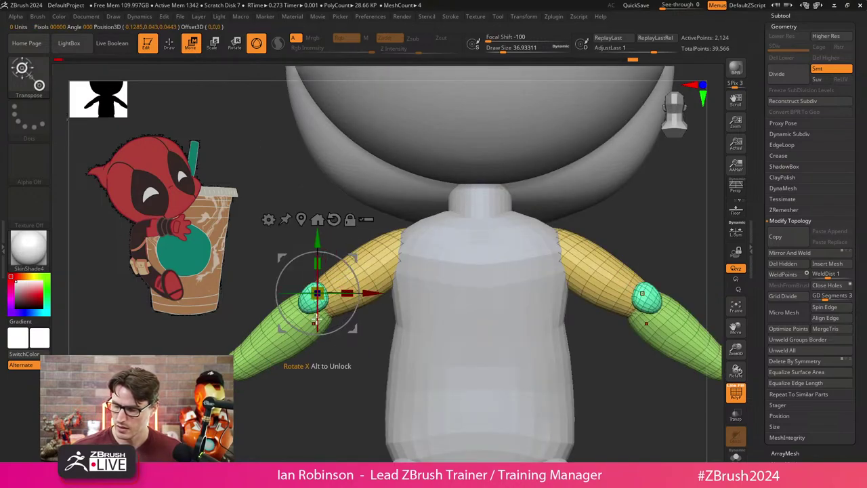
left_click_drag(316, 320, 316, 309)
key("q")
Inspect the bent arms from several angles, briefly hiding the arm to check the elbow ball.
mouse_move(351, 374)
left_mouse_down()
mouse_move(389, 371)
mouse_move(445, 340)
mouse_move(374, 294)
left_mouse_up()
left_click(358, 276, "ctrl+shift")
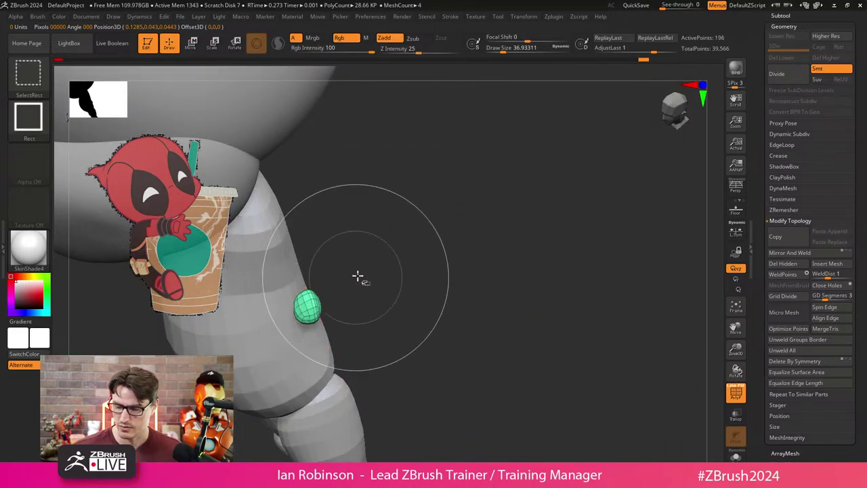
left_click(414, 254, "ctrl+shift")
left_click_drag(425, 240, 443, 296)
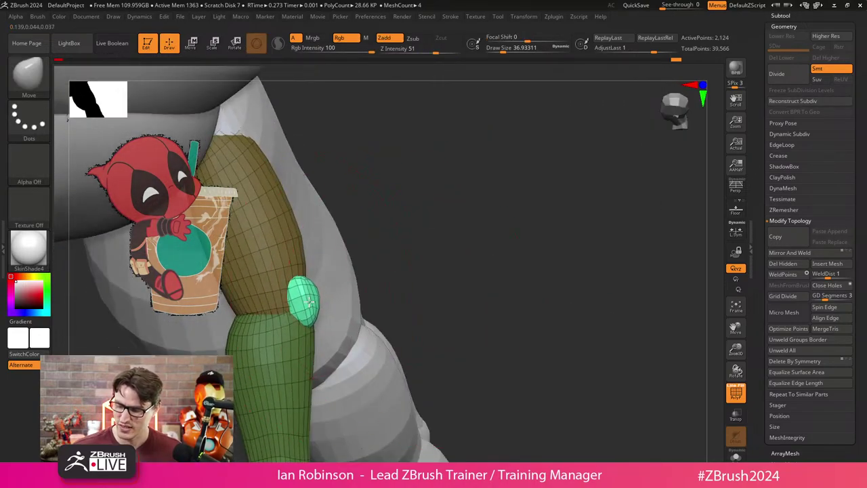
left_click_drag(437, 244, 400, 308)
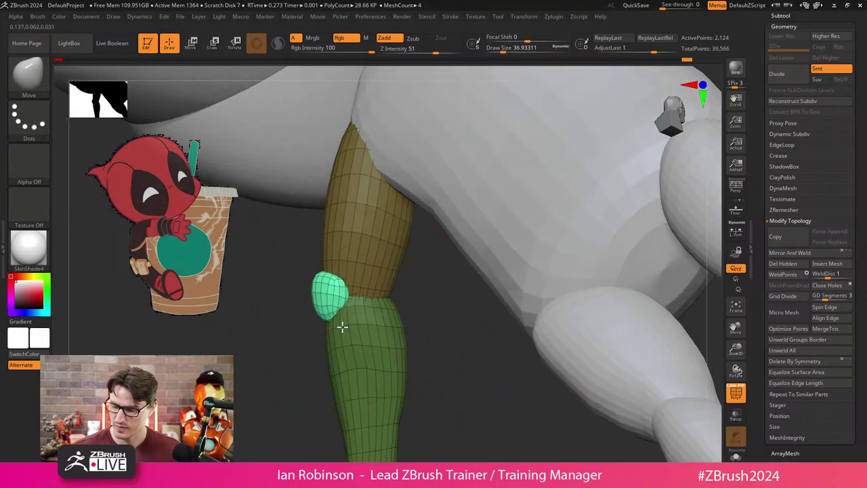
key("s")
mouse_move(310, 356)
left_mouse_down()
mouse_move(356, 321)
mouse_move(258, 373)
mouse_move(273, 374)
mouse_move(438, 235)
mouse_move(409, 258)
left_mouse_up()
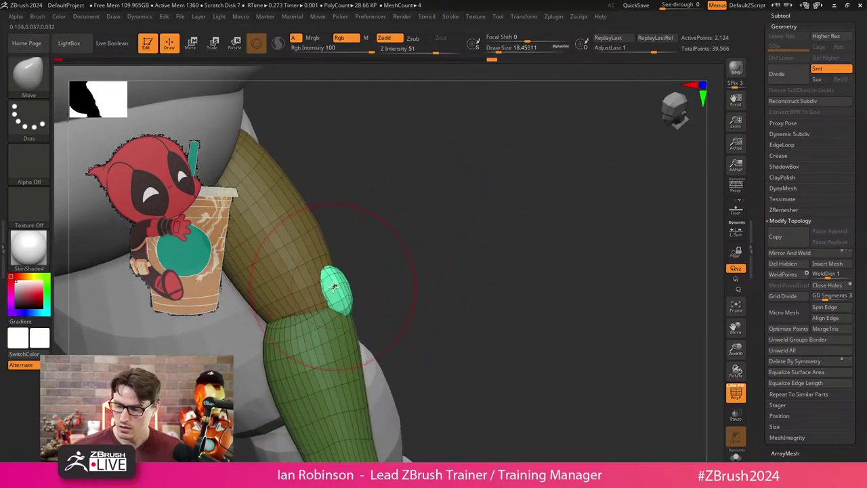
left_click_drag(468, 250, 466, 271)
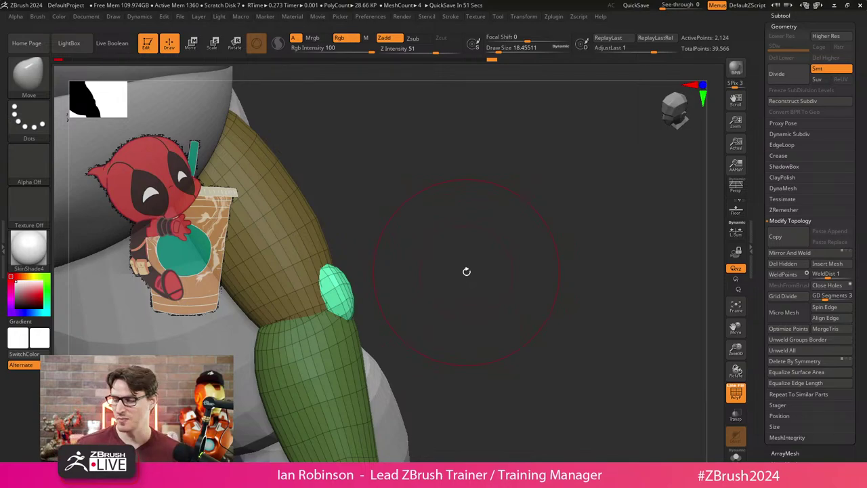
left_click_drag(466, 271, 482, 201)
Zoom and orbit in close around the elbow joint with the gizmo active.
key("w")
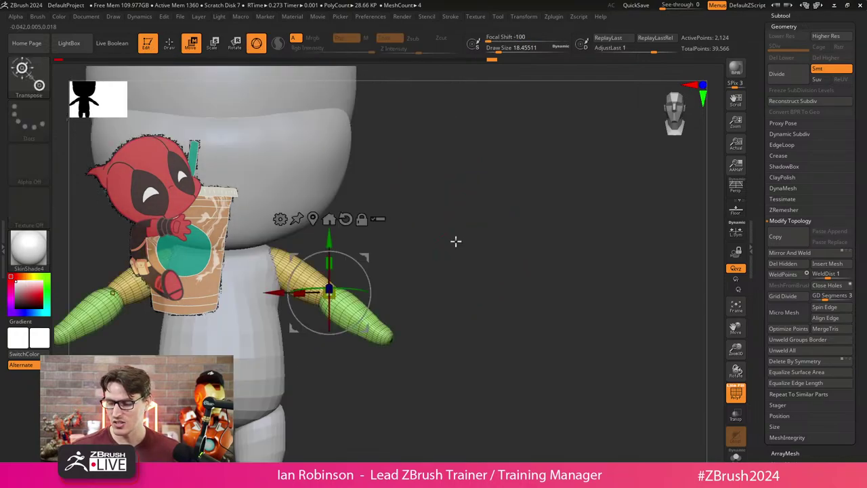
left_click_drag(456, 241, 554, 234)
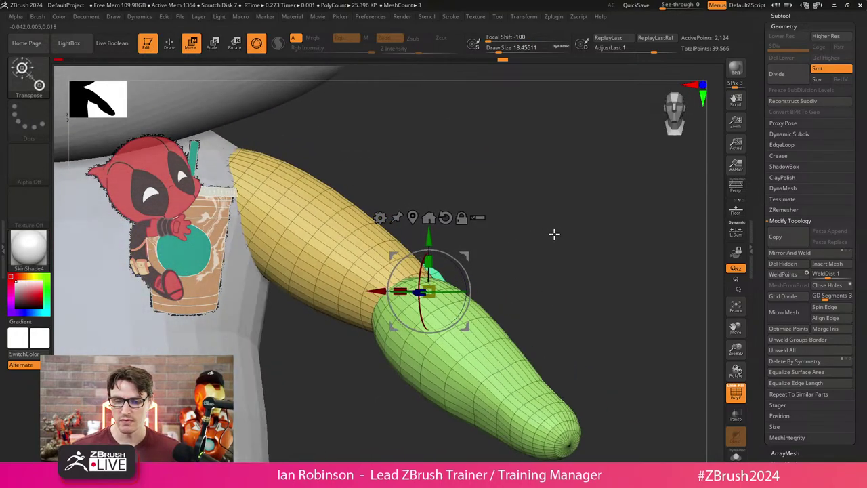
left_click_drag(429, 218, 548, 209)
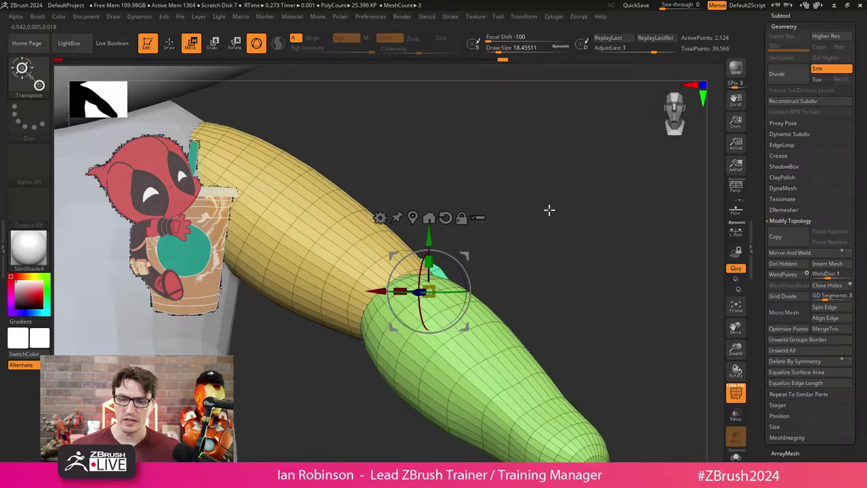
left_click(22, 71)
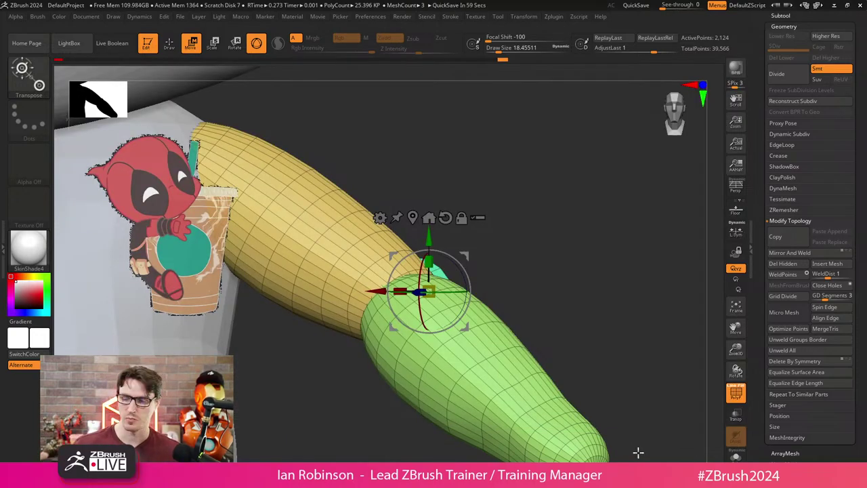
left_click_drag(639, 452, 542, 255)
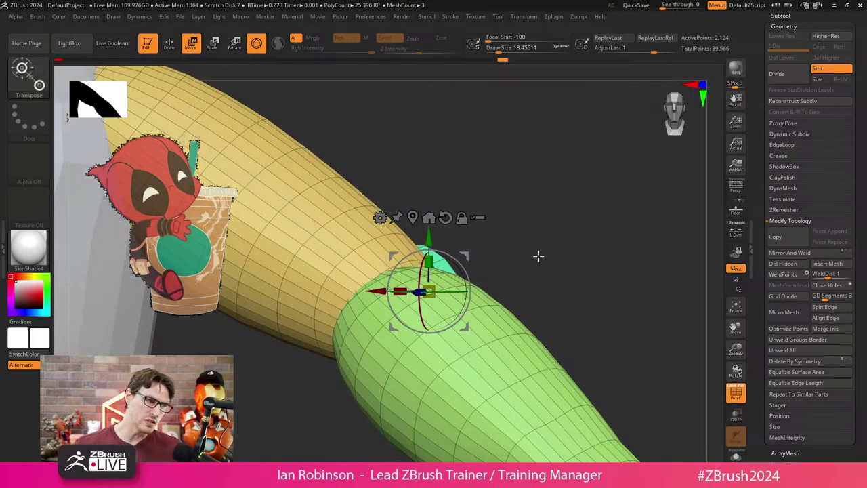
left_click_drag(522, 249, 543, 257)
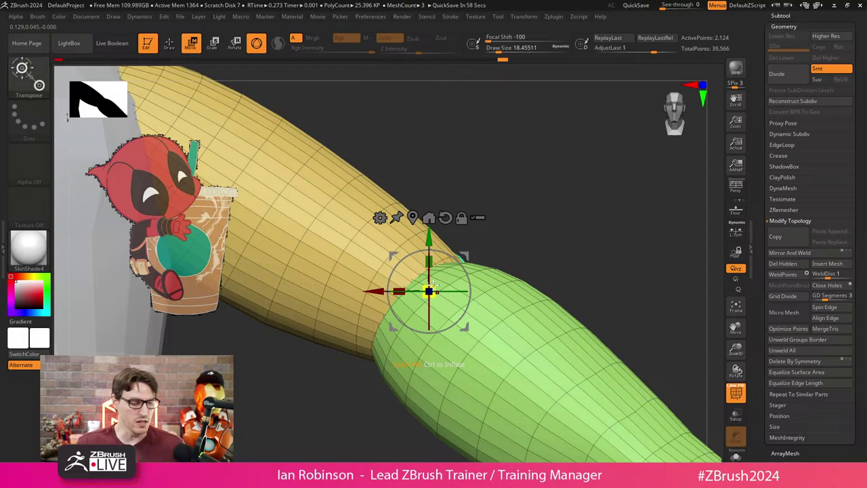
Rotate the green forearm around the elbow, recentring the gizmo on the yellow/green junction.
key("ctrl")
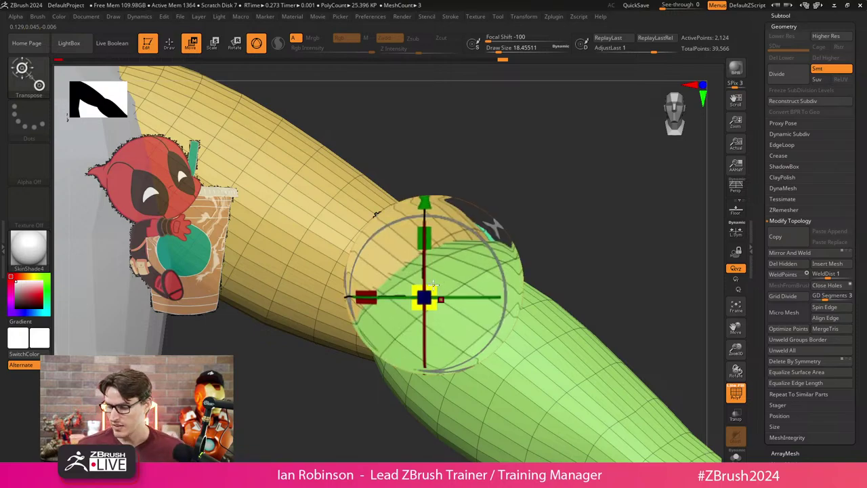
mouse_move(434, 284)
left_mouse_down()
mouse_move(428, 245)
mouse_move(437, 294)
left_mouse_up()
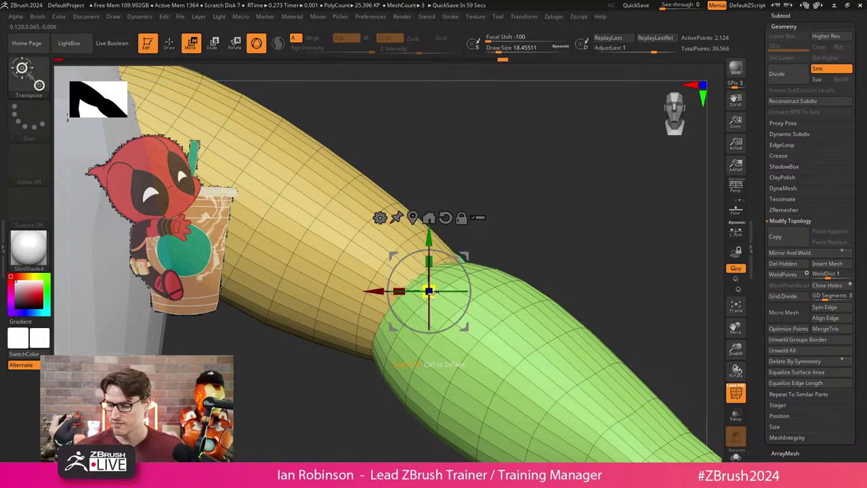
left_click_drag(434, 291, 290, 352)
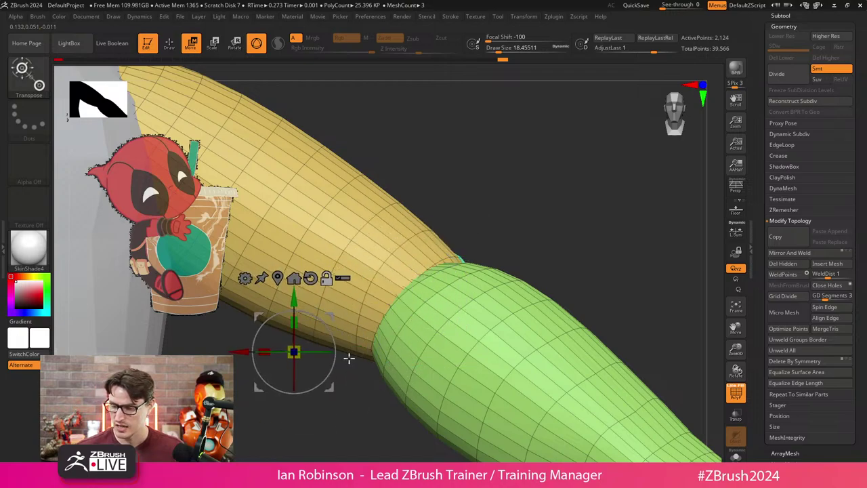
left_click_drag(522, 244, 566, 171)
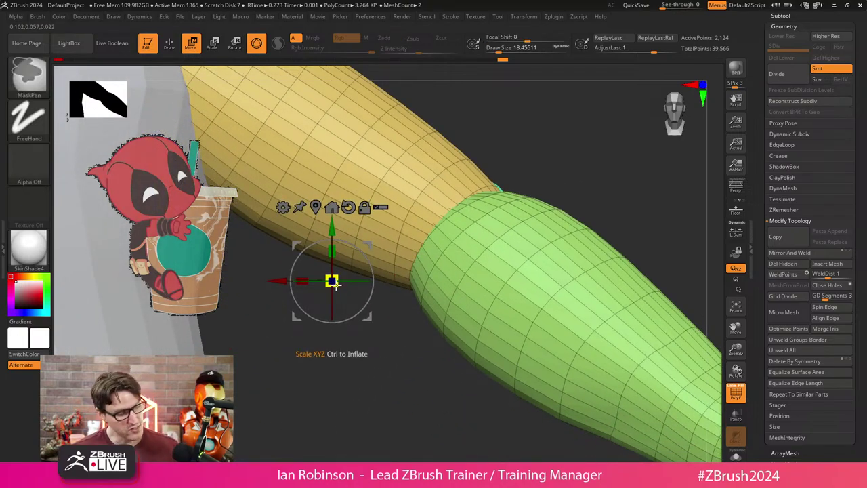
left_click(335, 284, "alt")
mouse_move(335, 285)
left_mouse_down()
mouse_move(409, 284)
mouse_move(427, 254)
mouse_move(478, 226)
left_mouse_up()
key("q")
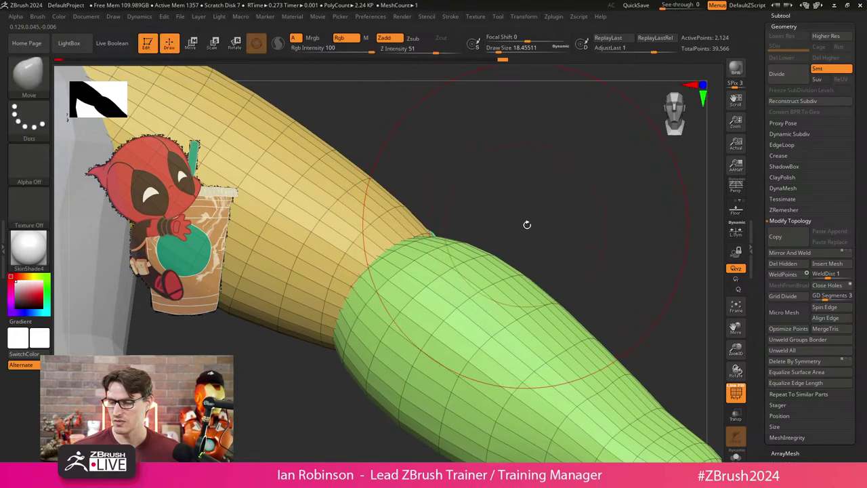
scroll(527, 224, "down", 5)
right_click_drag(463, 170, 492, 248)
Scale the arm up uniformly with the gizmo, then snap to a front view of the full chibi.
scroll(494, 250, "up", 3)
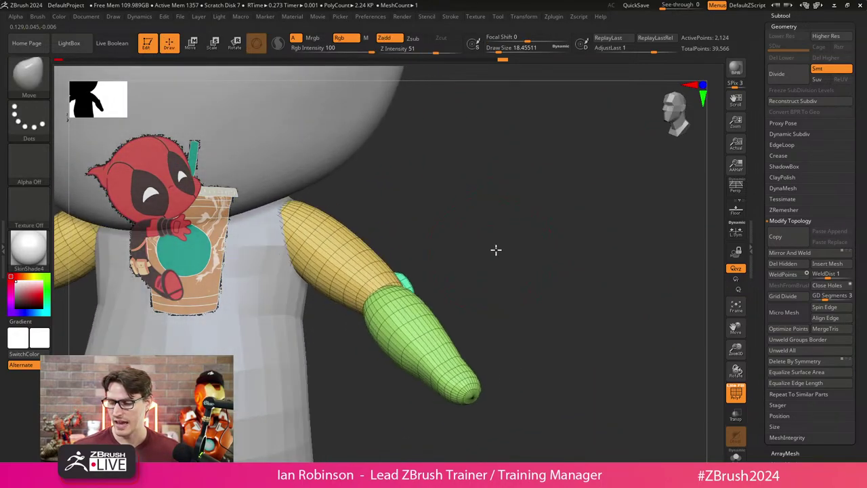
key("w")
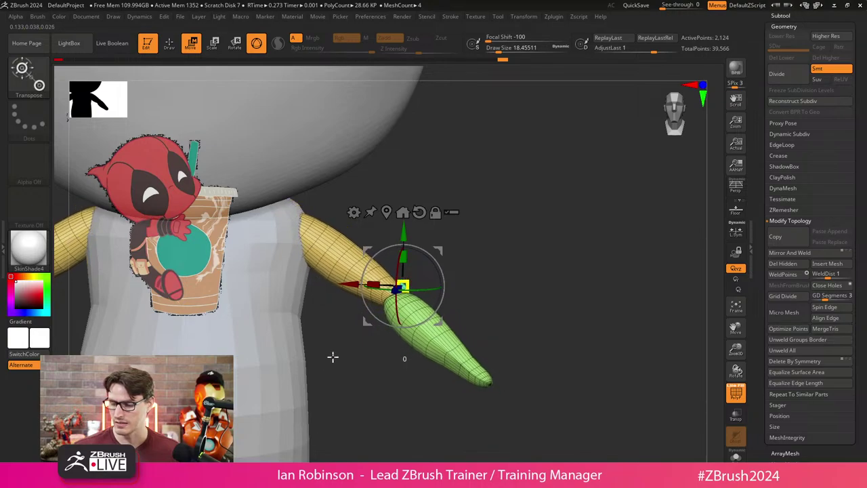
mouse_move(403, 285)
left_mouse_down()
mouse_move(480, 233)
mouse_move(523, 269)
mouse_move(417, 270)
mouse_move(484, 209)
mouse_move(509, 258)
mouse_move(484, 252)
mouse_move(543, 312)
left_mouse_up()
key("q")
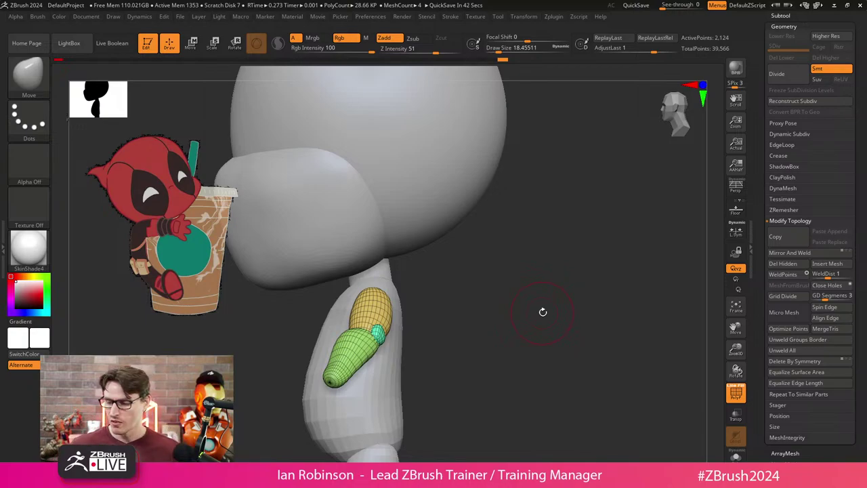
left_click_drag(517, 252, 526, 236)
key("shift+f")
mouse_move(590, 267)
left_mouse_down()
mouse_move(535, 243)
mouse_move(569, 262)
mouse_move(521, 248)
mouse_move(523, 273)
mouse_move(584, 260)
left_mouse_up()
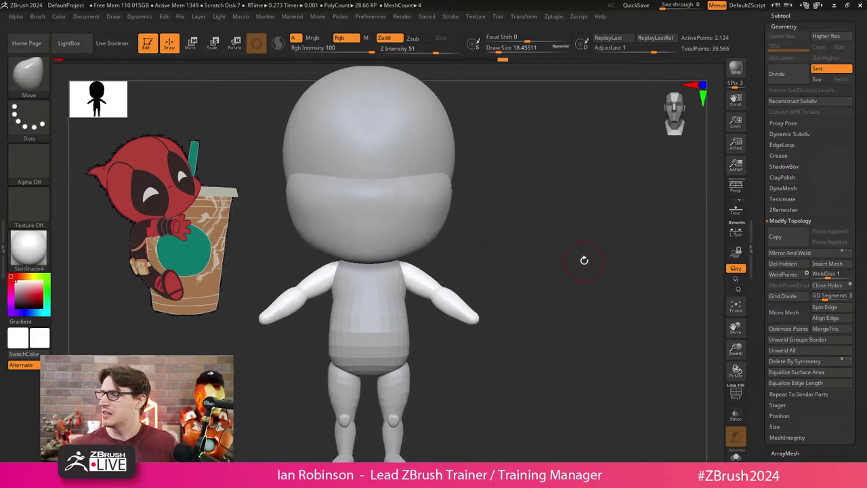
Save the chibi tool from the Tool palette and turn on the Chibi_Height_Guide subtool's visibility.
left_click(786, 15)
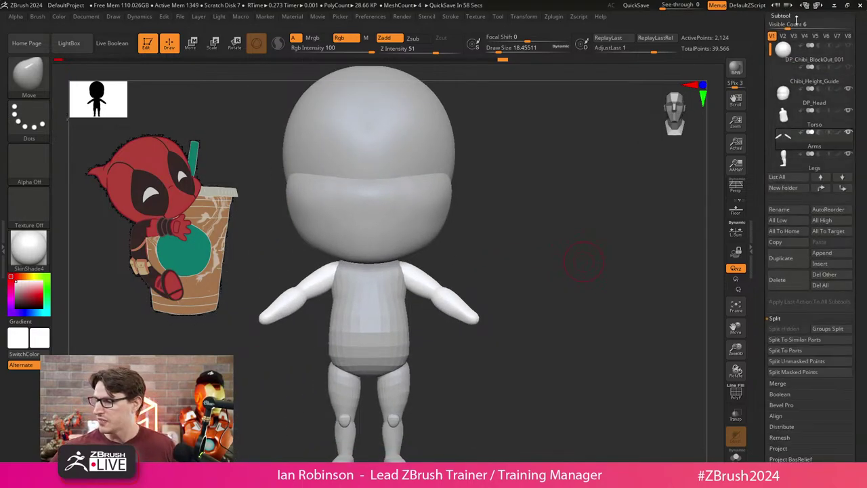
left_click_drag(864, 140, 859, 25)
left_click(787, 42)
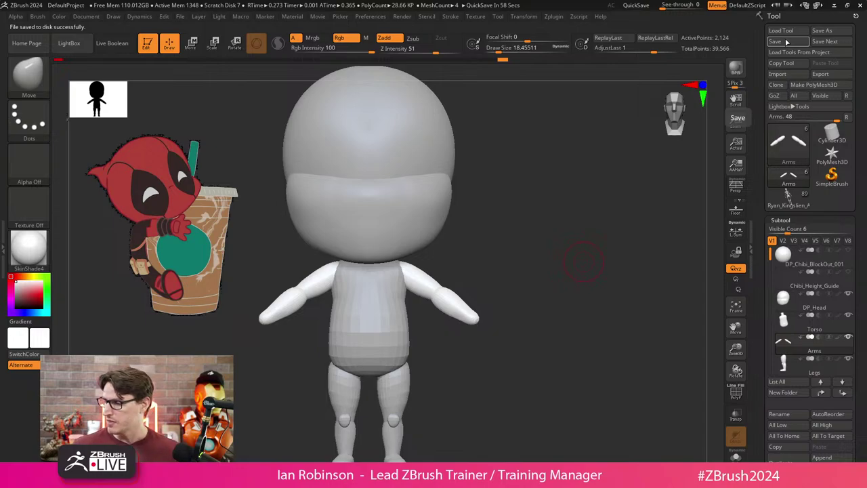
left_click(848, 272)
Frame the figure side-on, select the Torso subtool and mark parts for gizmo transform.
key("f")
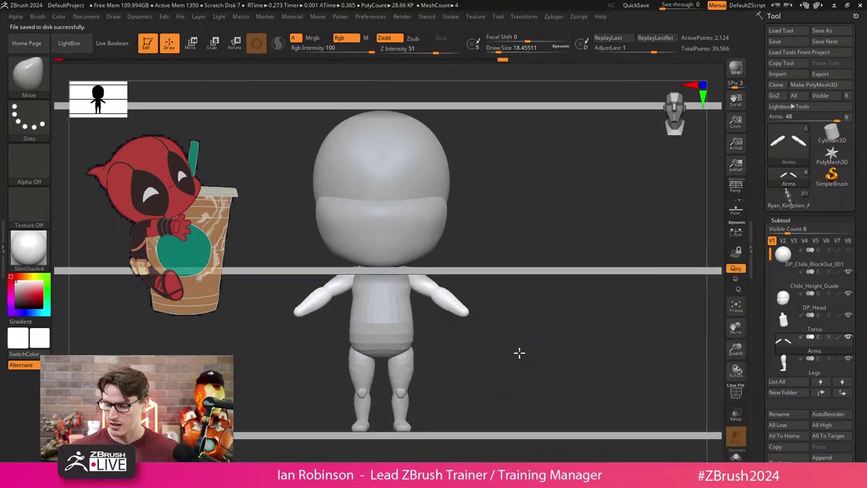
left_click_drag(511, 328, 477, 311)
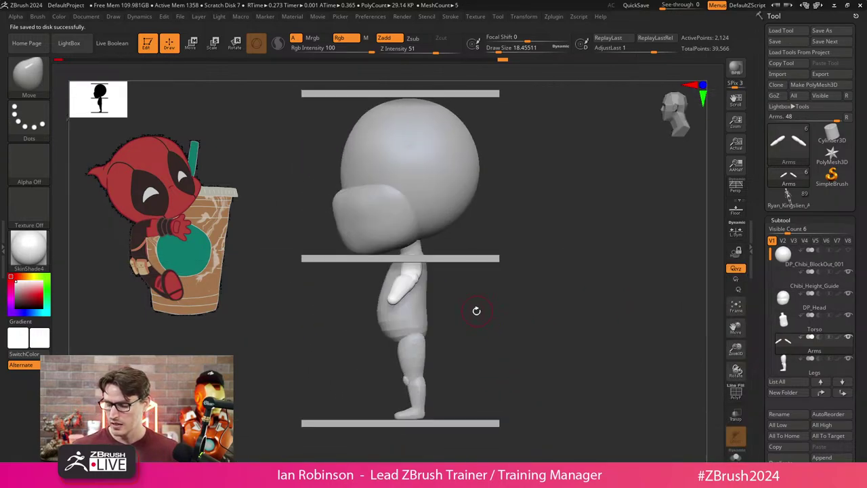
left_click(425, 309, "alt")
key("w")
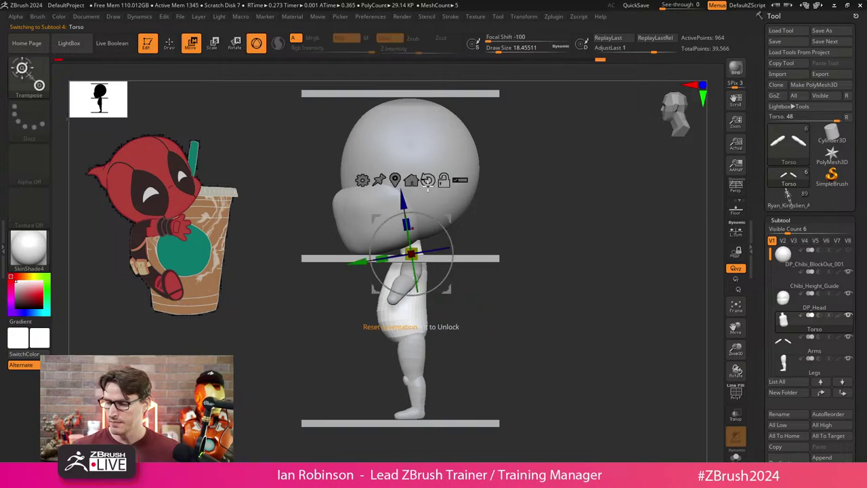
left_click_drag(504, 249, 354, 437, "ctrl+shift")
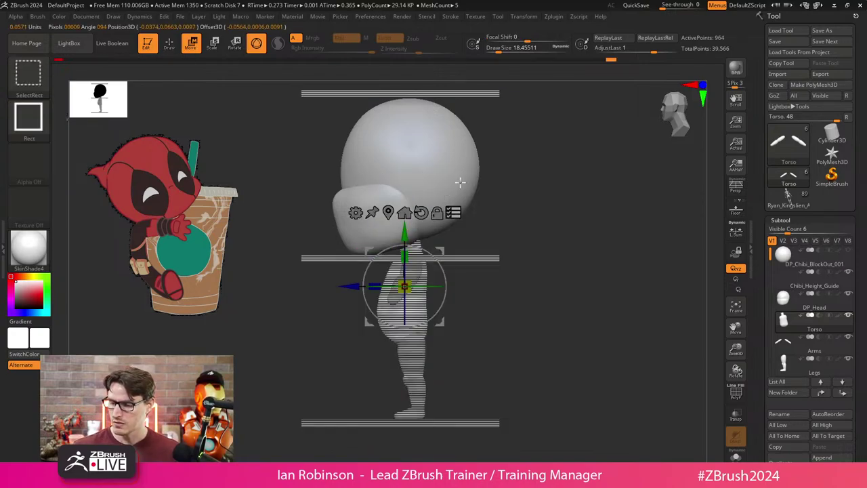
left_click(519, 261, "ctrl+shift")
left_click_drag(542, 257, 494, 262, "ctrl+shift")
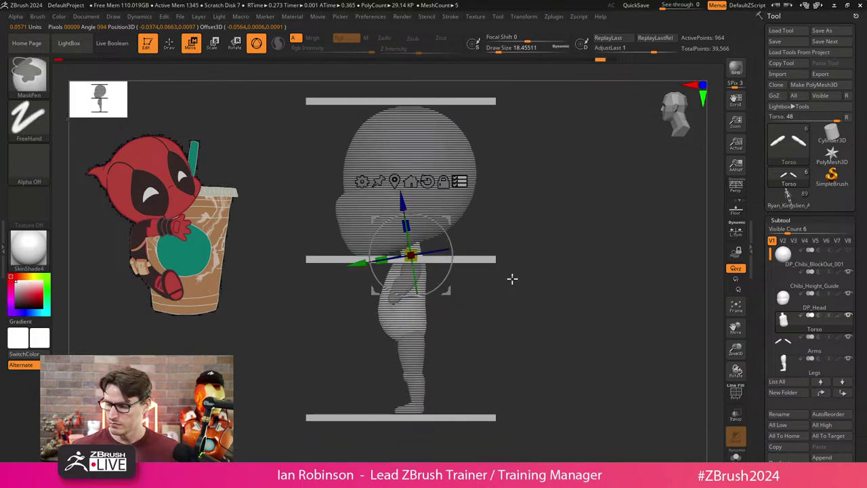
Limit the transform to the torso only and raise it very slightly along Y.
left_click(513, 281, "ctrl+shift")
left_click_drag(476, 283, 364, 362, "ctrl+shift")
left_click(526, 316, "ctrl+shift")
left_click_drag(526, 315, 509, 296, "shift")
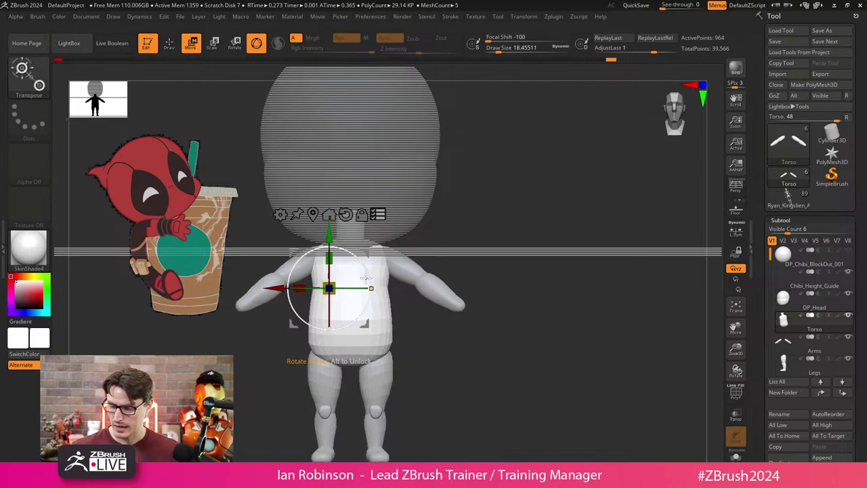
left_click_drag(329, 288, 357, 280, "alt")
left_click_drag(352, 235, 351, 239)
Select the DP_Head subtool in side profile and centre the gizmo on it, shifting it slightly.
key("q")
mouse_move(492, 316)
left_mouse_down()
mouse_move(497, 360)
mouse_move(393, 211)
left_mouse_up()
left_click(393, 212, "alt")
key("w")
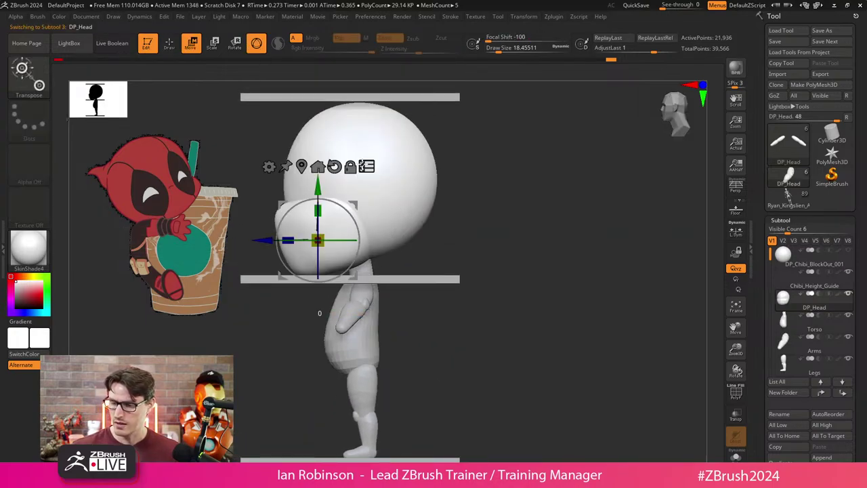
left_click(334, 166)
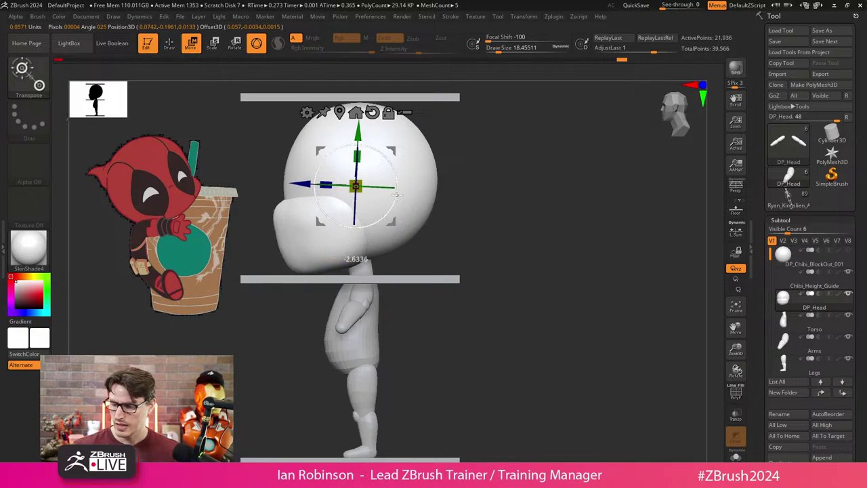
left_click_drag(393, 220, 400, 228)
Reset the gizmo to the head's centre and scale the head up slightly.
mouse_move(468, 220)
left_mouse_down()
mouse_move(519, 225)
mouse_move(481, 224)
left_mouse_up()
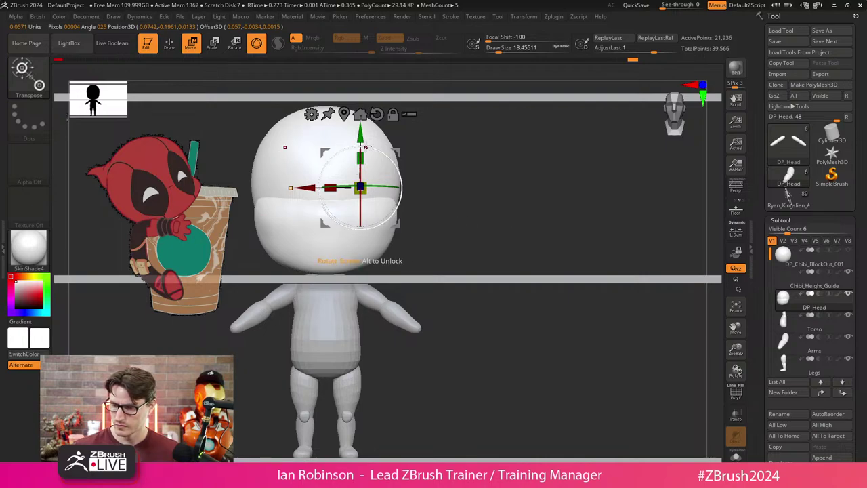
left_click(377, 116)
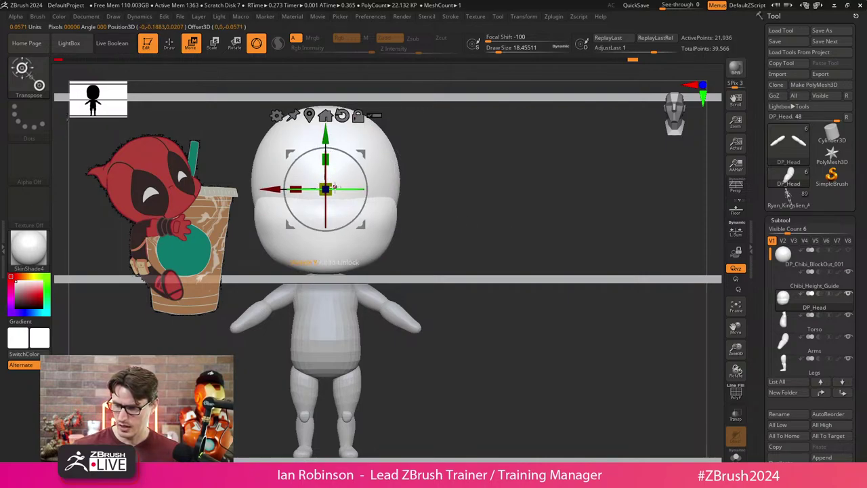
left_click_drag(333, 184, 333, 182)
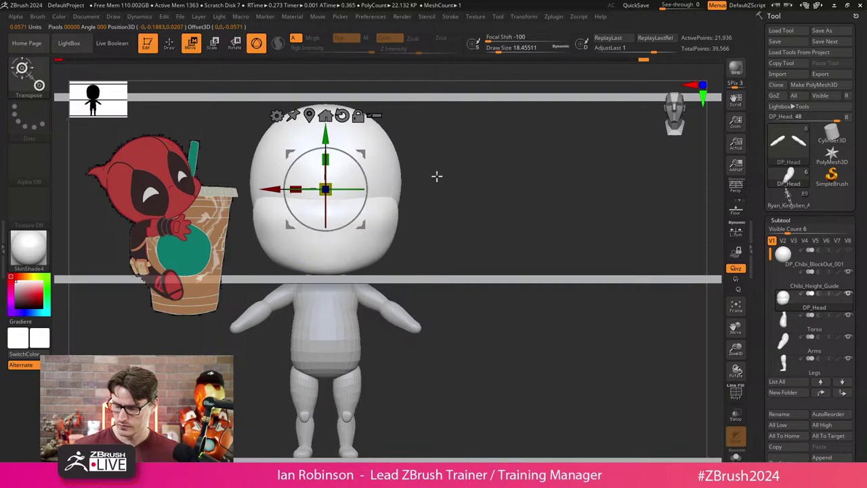
mouse_move(437, 176)
left_mouse_down("shift")
mouse_move(454, 188)
mouse_move(431, 188)
left_mouse_up("shift")
left_click_drag(327, 188, 333, 187)
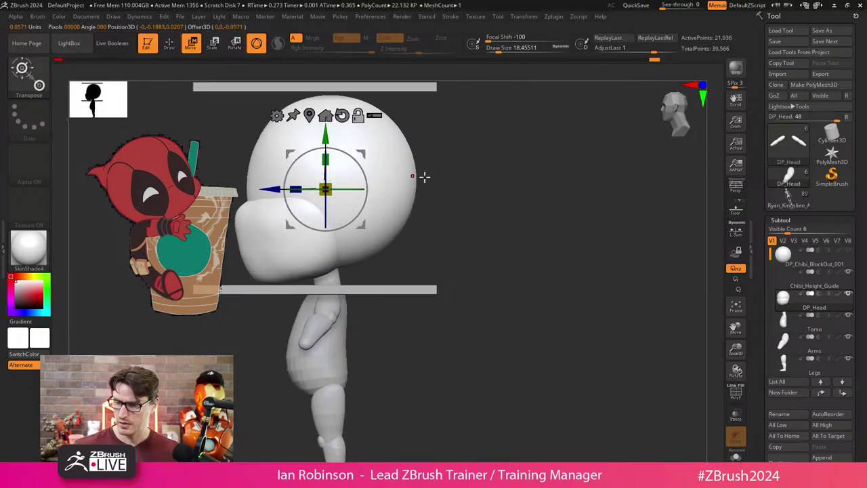
left_click_drag(423, 176, 434, 174, "alt")
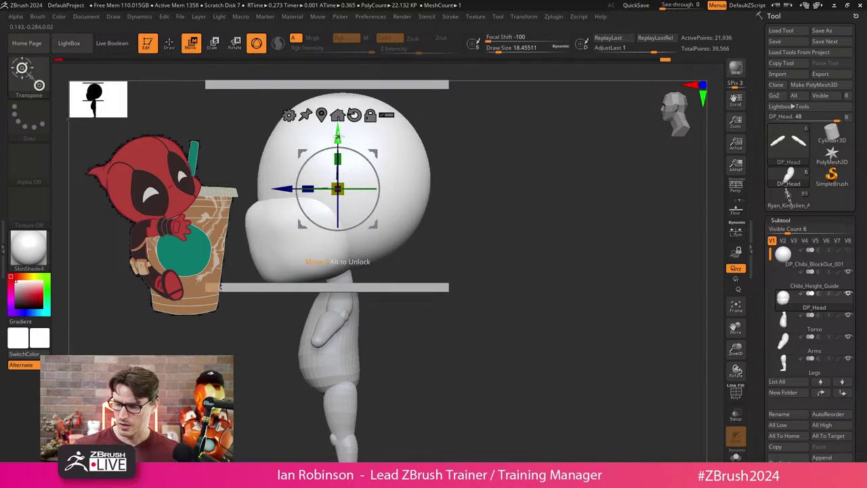
Frame the figure, enable multi-subtool transpose with the gizmo at torso centre, and hide the interface.
key("f")
mouse_move(465, 213)
left_mouse_down("shift")
mouse_move(470, 232)
mouse_move(484, 212)
mouse_move(455, 209)
left_mouse_up("shift")
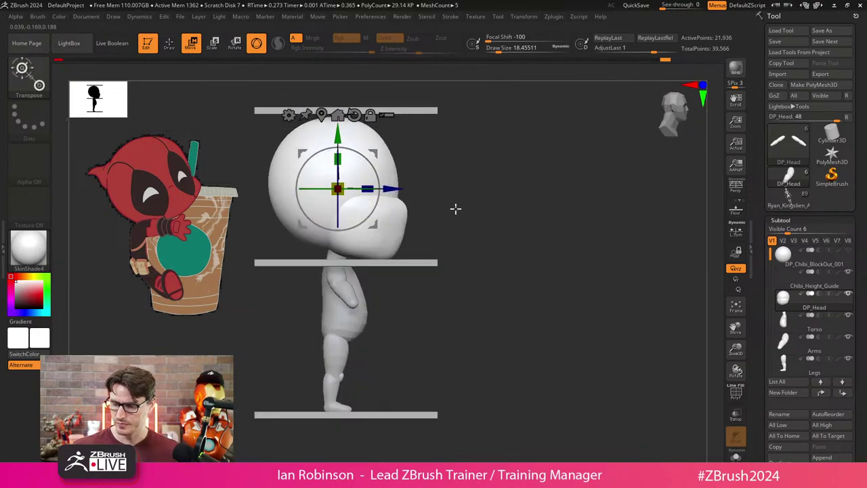
left_click(389, 115)
left_click_drag(346, 202, 339, 305, "alt")
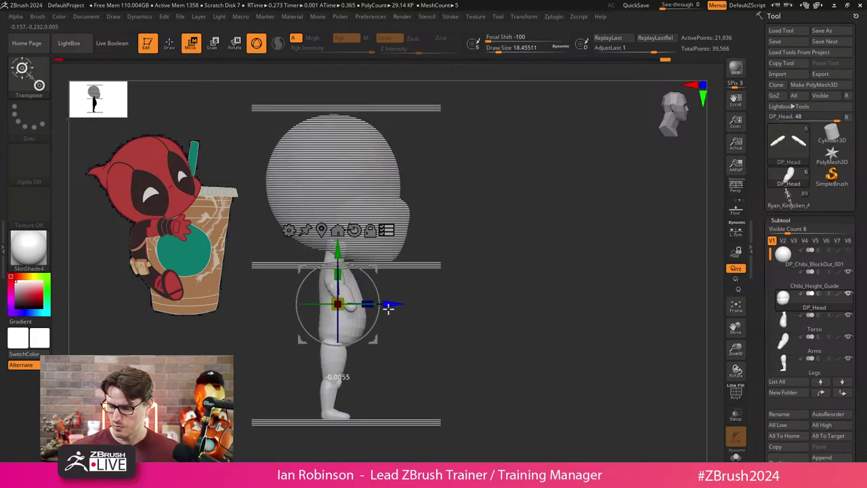
key("Tab")
key("Tab")
Preview the head's polygroup colours, briefly isolate the head, and enlarge the brush to 100.
key("q")
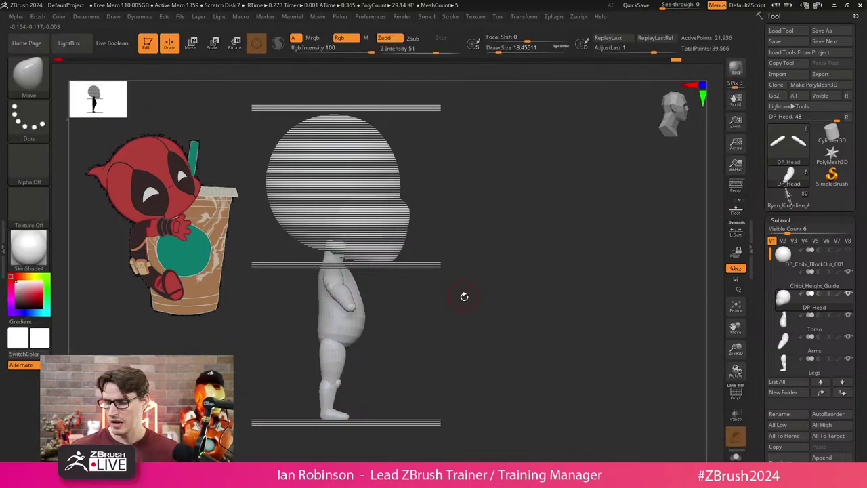
key("s")
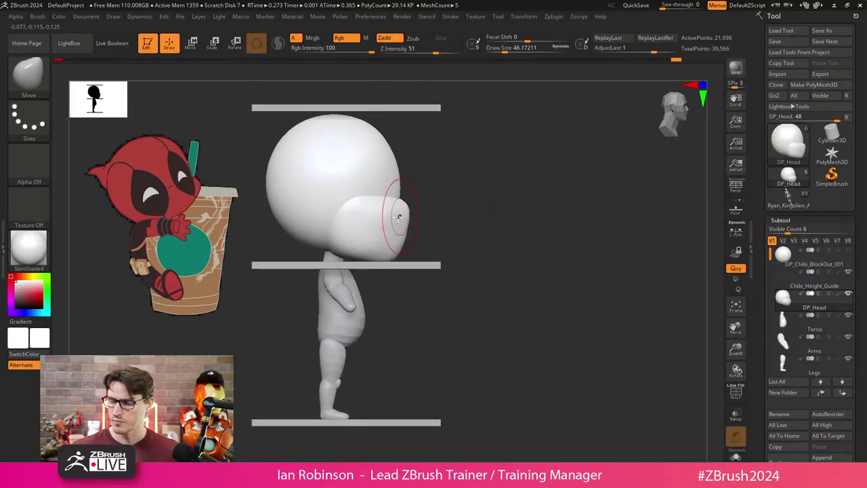
key("shift+f")
key("shift+f")
key("ctrl+shift+s")
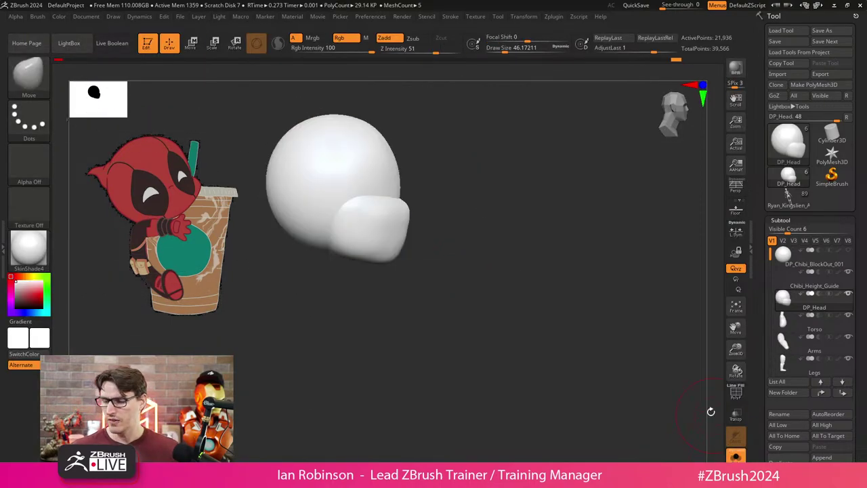
key("ctrl+shift+s")
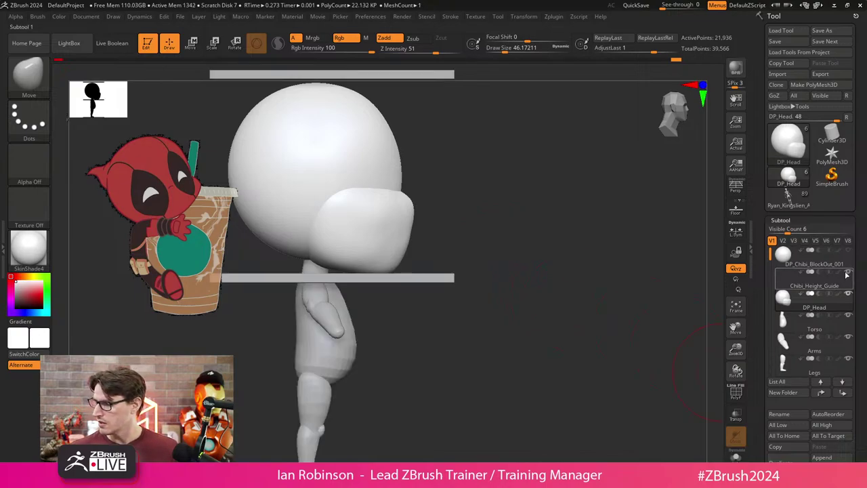
key("s")
mouse_move(474, 250)
left_mouse_down()
mouse_move(483, 240)
mouse_move(501, 272)
mouse_move(513, 250)
mouse_move(406, 287)
left_mouse_up()
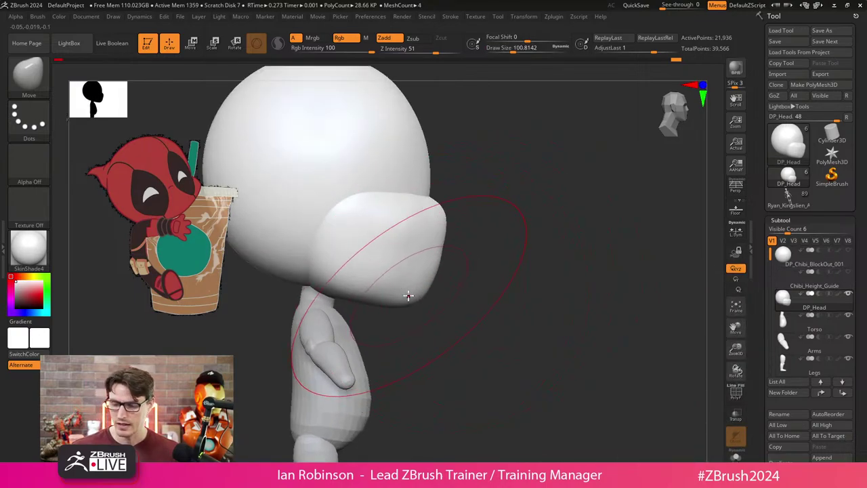
Switch to the MoveInfiniteDepth brush and reduce its size to about 54, then 46.
key("b")
key("m")
key("i")
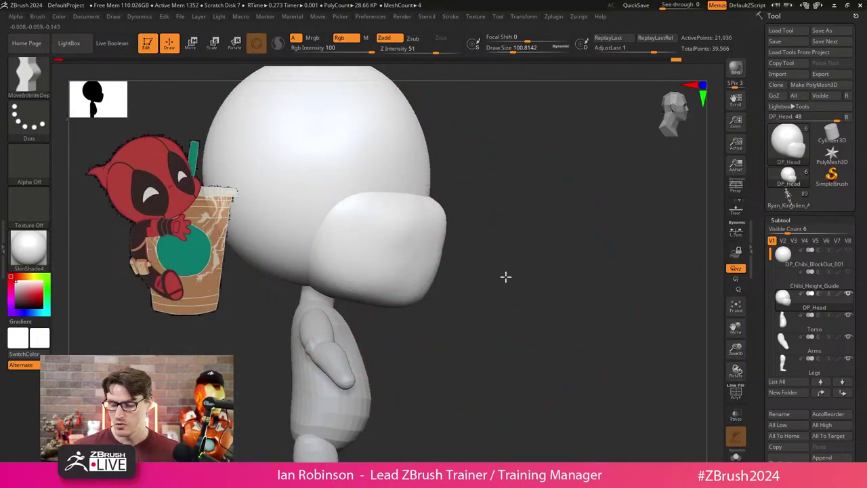
left_click_drag(506, 276, 408, 304)
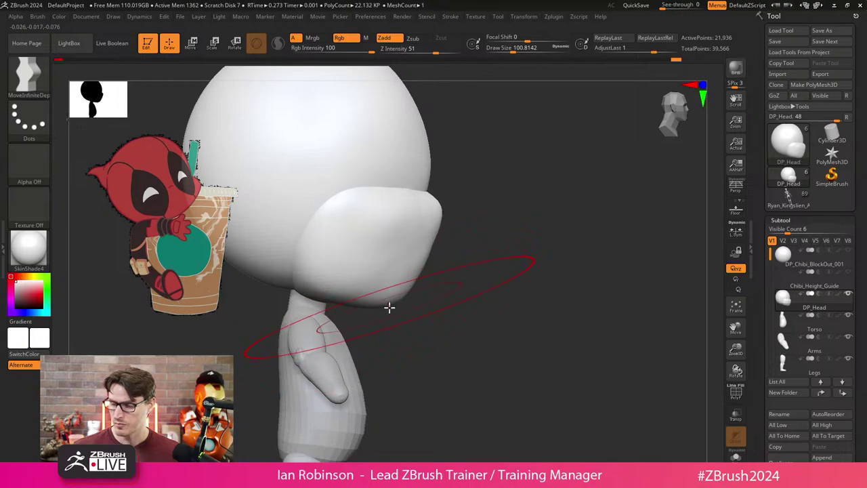
key("s")
left_click_drag(434, 285, 416, 272)
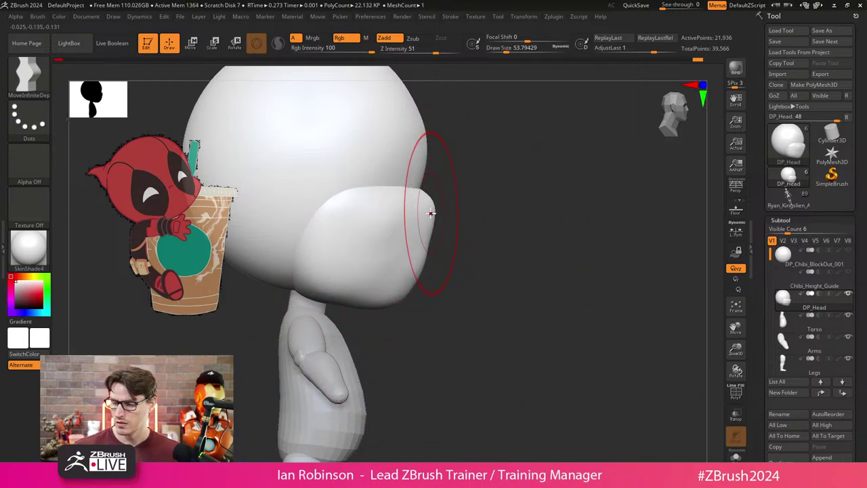
left_click_drag(492, 248, 434, 262)
left_click_drag(536, 237, 513, 244)
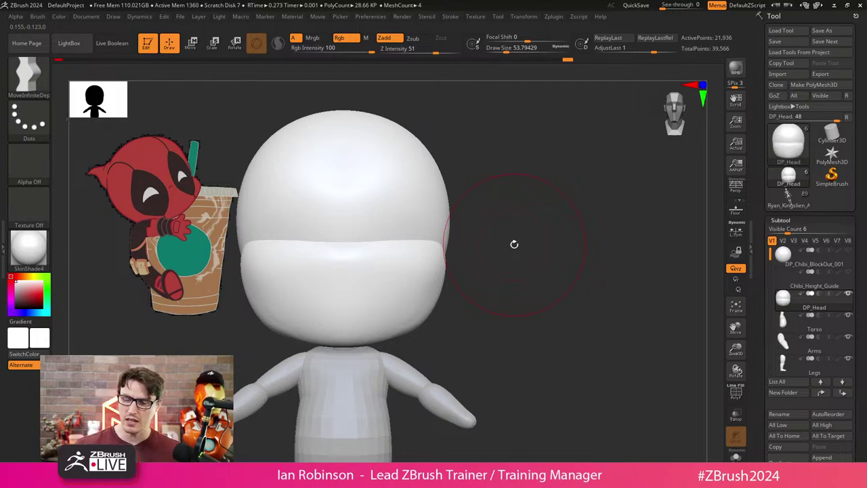
mouse_move(467, 268)
left_mouse_down("alt")
mouse_move(474, 276)
mouse_move(434, 260)
mouse_move(528, 241)
mouse_move(503, 240)
mouse_move(515, 258)
mouse_move(491, 225)
mouse_move(484, 246)
left_mouse_up("alt")
key("s")
Change to the Move brush, then to ClayBuildup with the head facing front.
key("b")
key("m")
key("v")
left_click_drag(422, 235, 454, 235)
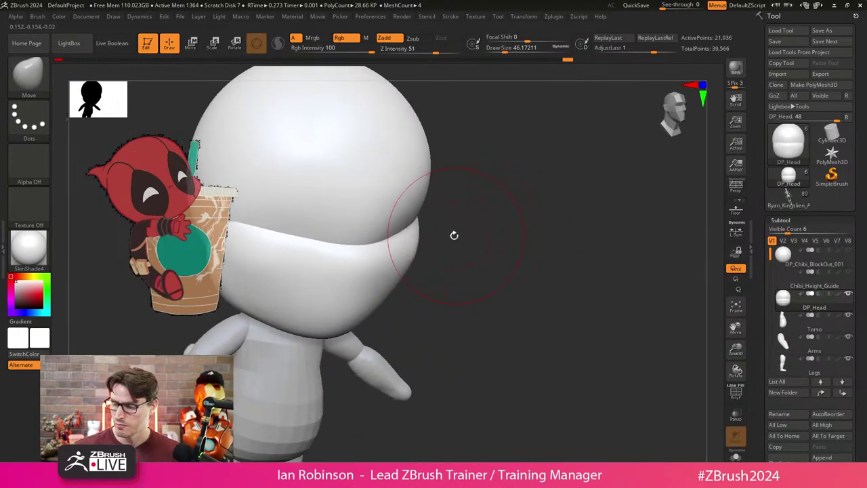
mouse_move(397, 249)
left_mouse_down()
mouse_move(481, 204)
mouse_move(467, 231)
left_mouse_up()
key("b")
key("c")
key("b")
key("s")
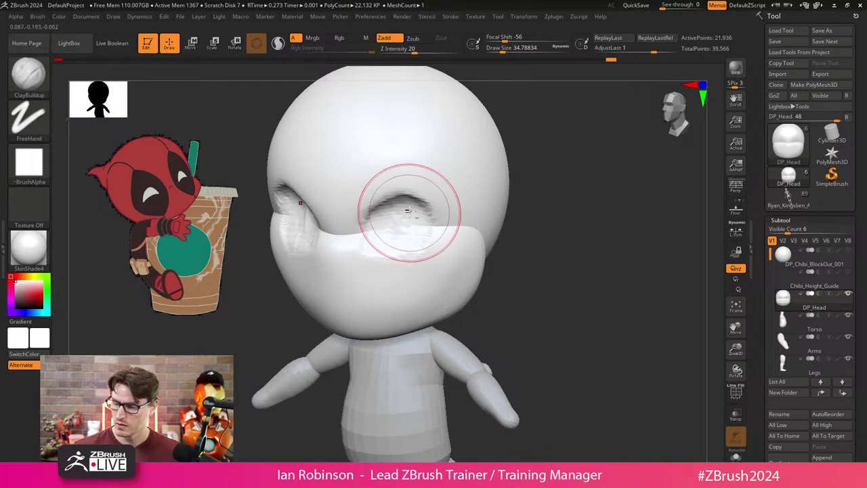
Work both eye hollows from a front view, then return to the Move brush at draw size 51.19.
left_click_drag(515, 197, 537, 223)
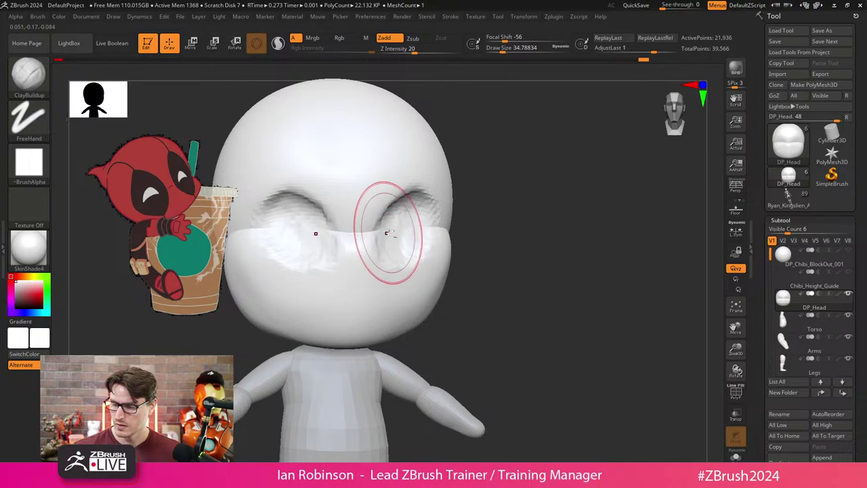
left_click_drag(474, 234, 508, 241)
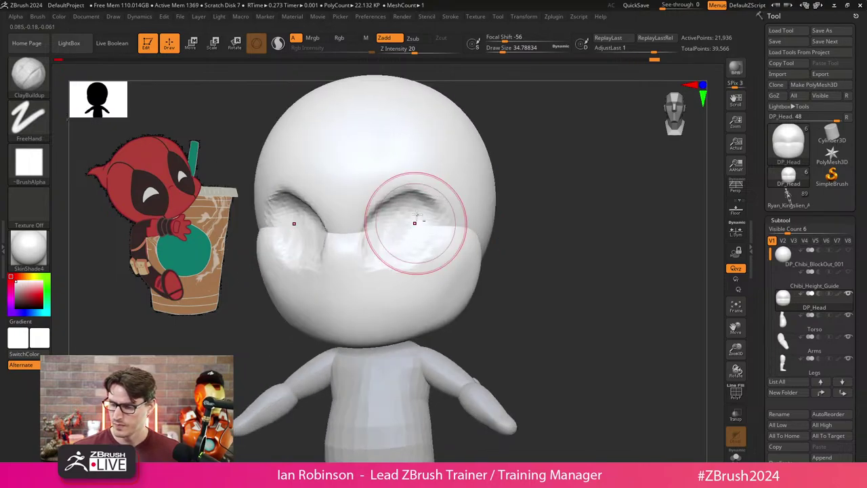
left_click_drag(512, 189, 449, 175)
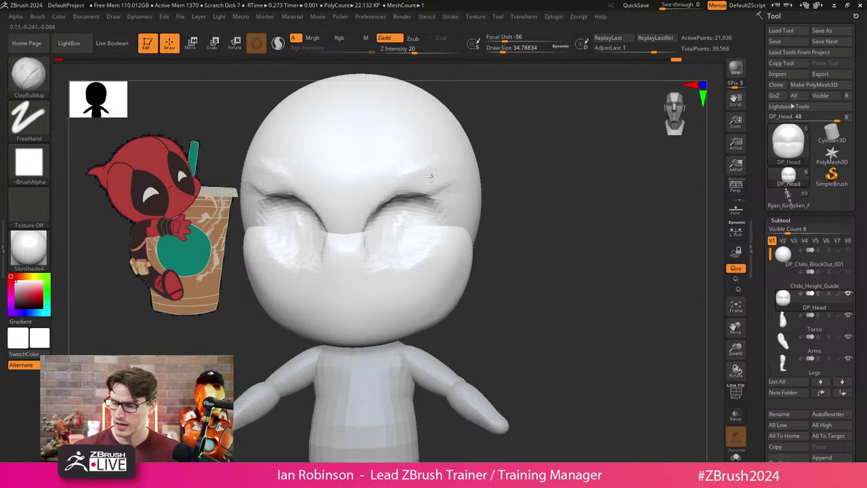
mouse_move(479, 177)
left_mouse_down()
mouse_move(523, 209)
mouse_move(528, 233)
mouse_move(445, 203)
mouse_move(482, 221)
mouse_move(468, 224)
mouse_move(451, 265)
mouse_move(499, 294)
mouse_move(481, 306)
mouse_move(551, 292)
mouse_move(465, 305)
left_mouse_up()
key("b")
key("m")
key("v")
key("s")
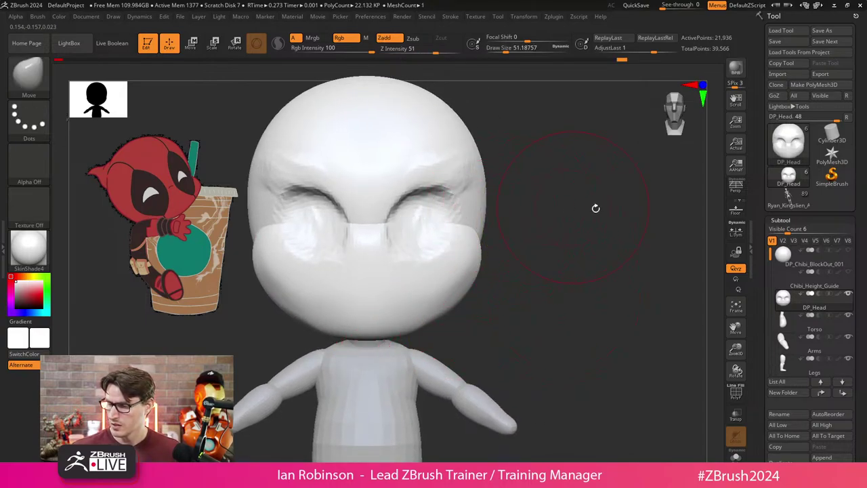
Expand Geometry > DynaMesh and show the head's polygroups with the Move brush active.
left_click(786, 222)
left_click(786, 40)
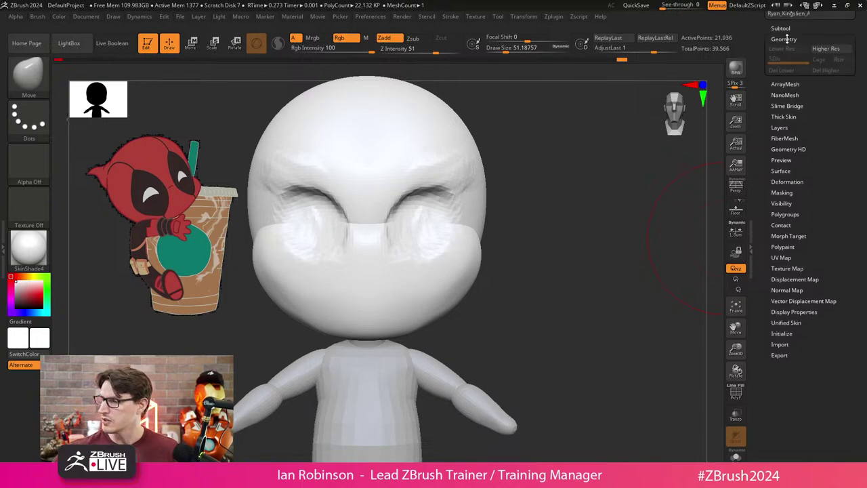
left_click(785, 202)
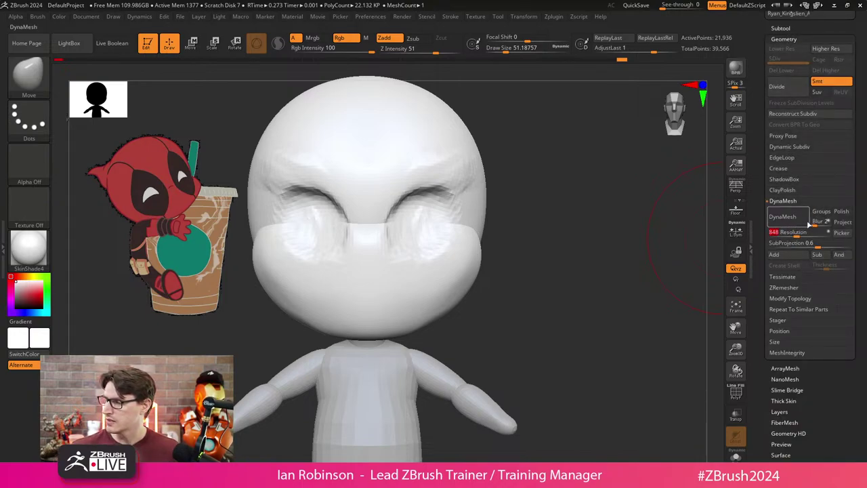
left_click_drag(542, 275, 567, 277, "alt")
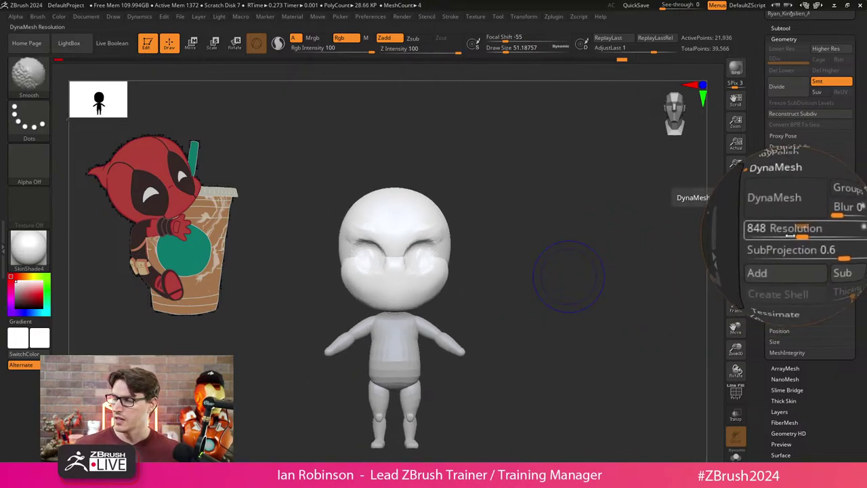
key("shift+f")
key("b")
key("m")
key("v")
mouse_move(563, 240)
left_mouse_down("alt")
mouse_move(539, 262)
mouse_move(619, 292)
left_mouse_up("alt")
Test a DynaMesh remesh of the head at resolution 136, then undo it.
left_click_drag(792, 236, 780, 236)
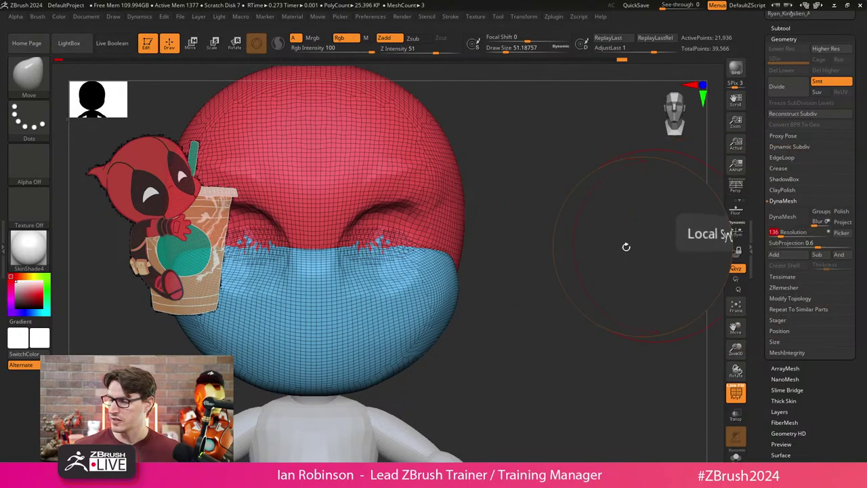
left_click(783, 217)
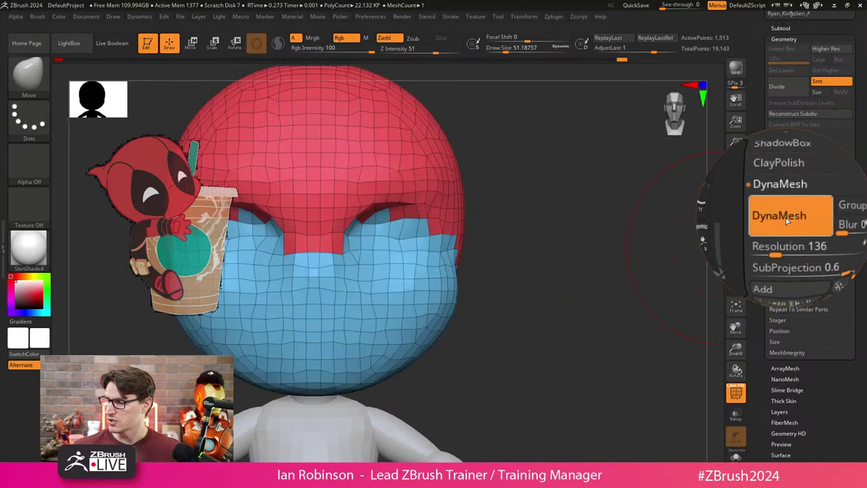
left_click_drag(576, 291, 546, 297, "alt")
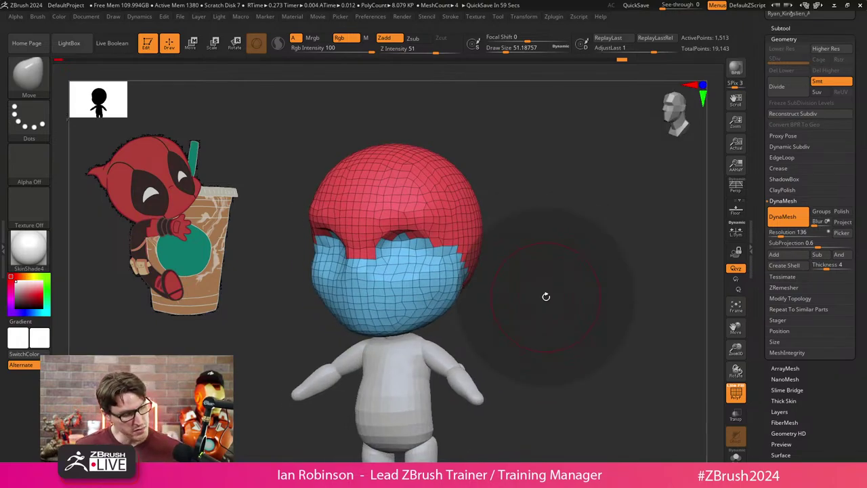
key("ctrl+z")
left_click_drag(546, 297, 610, 286)
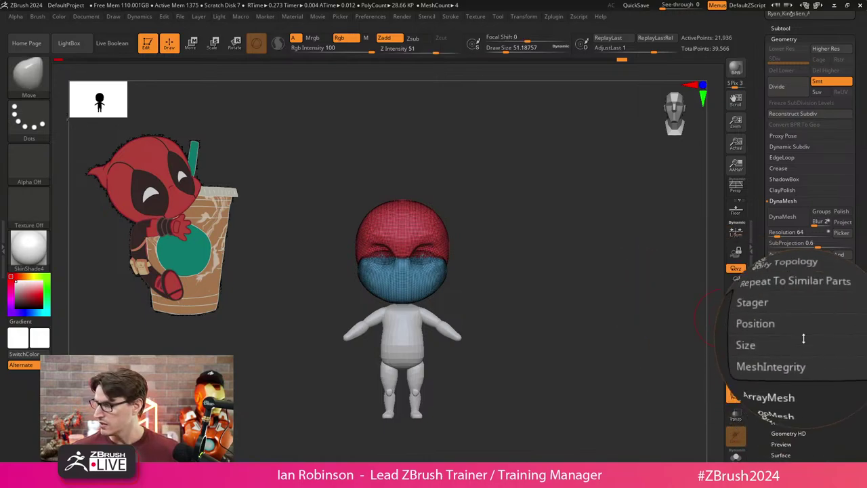
Show the model's XYZ Size (0.35543) and bring up the Move transform gizmo.
left_click(780, 338)
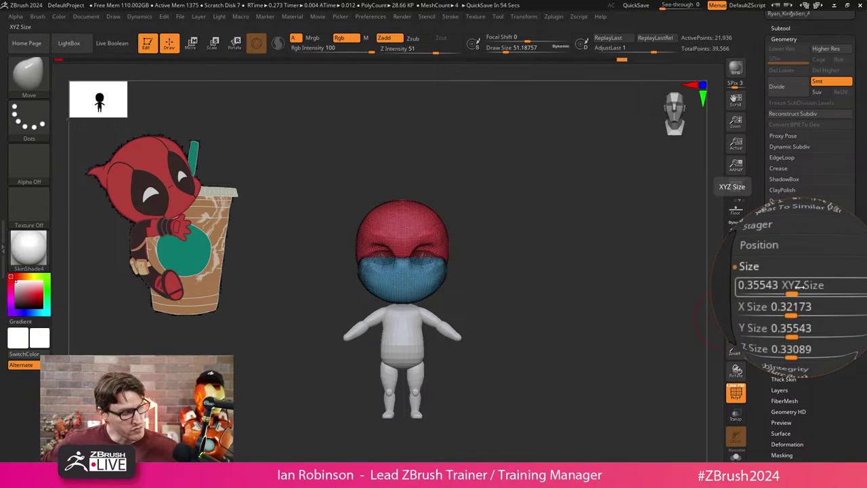
key("shift")
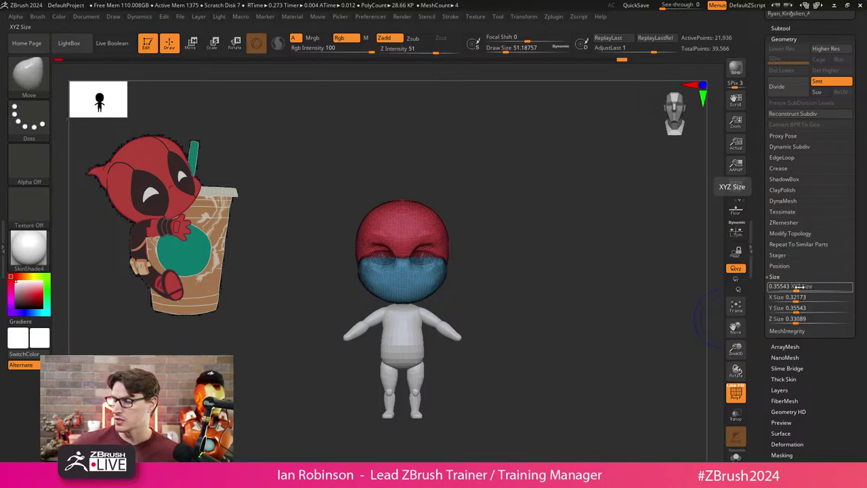
left_click_drag(544, 277, 557, 289)
key("w")
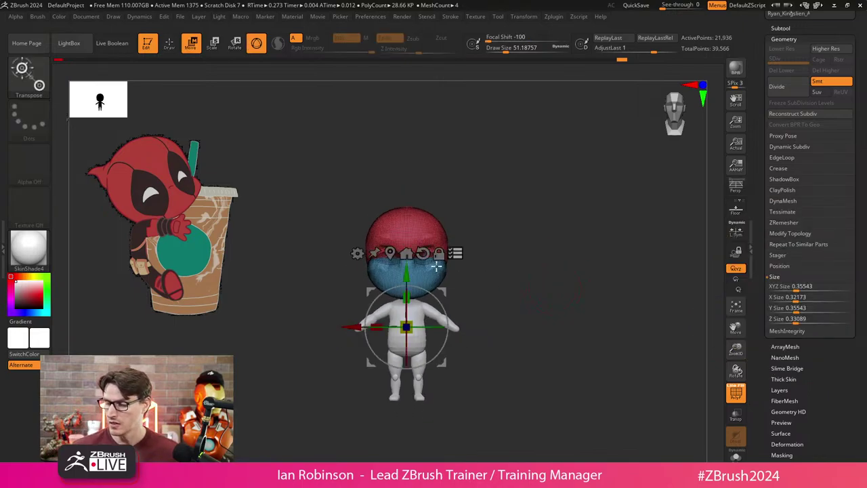
Make the Chibi_Height_Guide subtool visible and include the figure and guides in the transform.
left_click(739, 453)
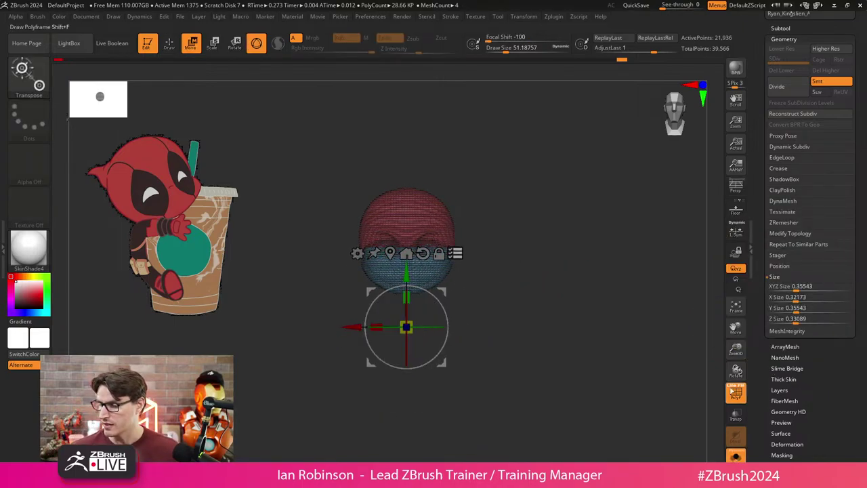
left_click(741, 448)
scroll(796, 28, "up", 1)
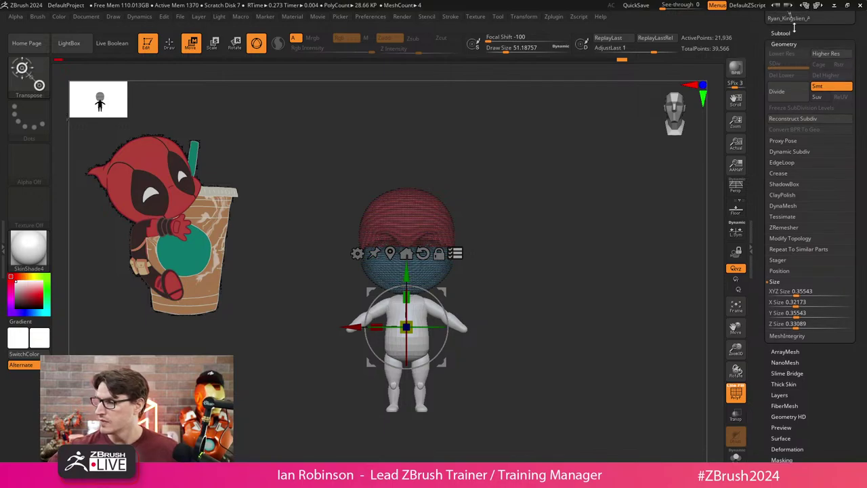
left_click(792, 32)
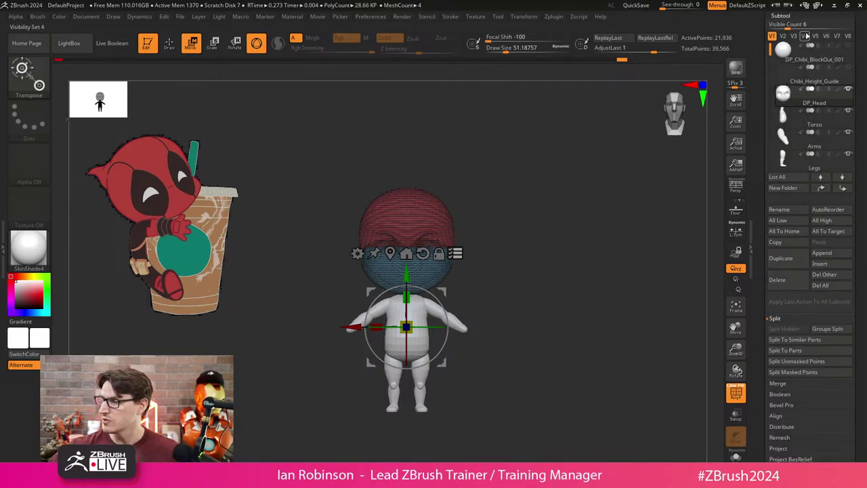
left_click(850, 67)
scroll(603, 205, "down", 3)
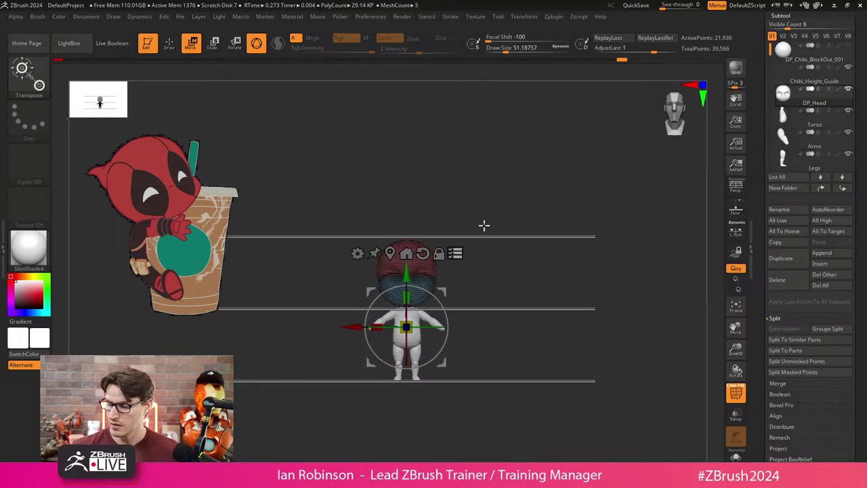
left_click_drag(516, 174, 310, 443, "ctrl+shift")
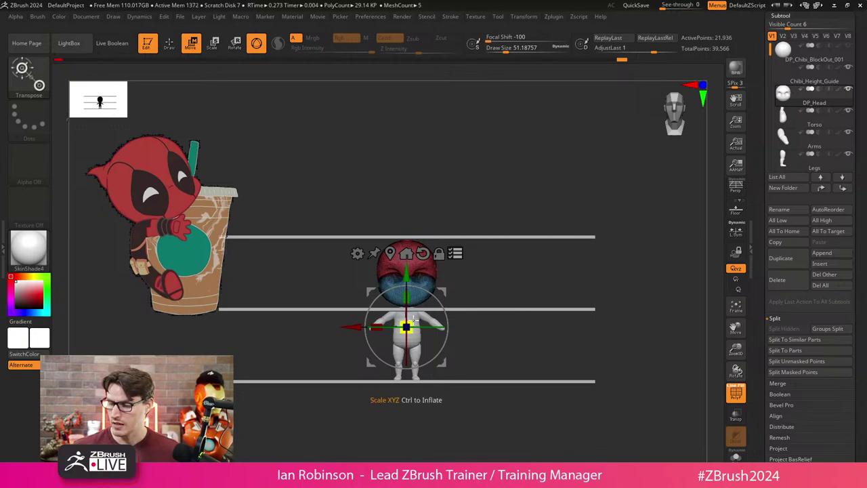
mouse_move(414, 319)
left_mouse_down()
mouse_move(440, 328)
mouse_move(414, 318)
left_mouse_up()
left_click_drag(859, 462, 859, 319)
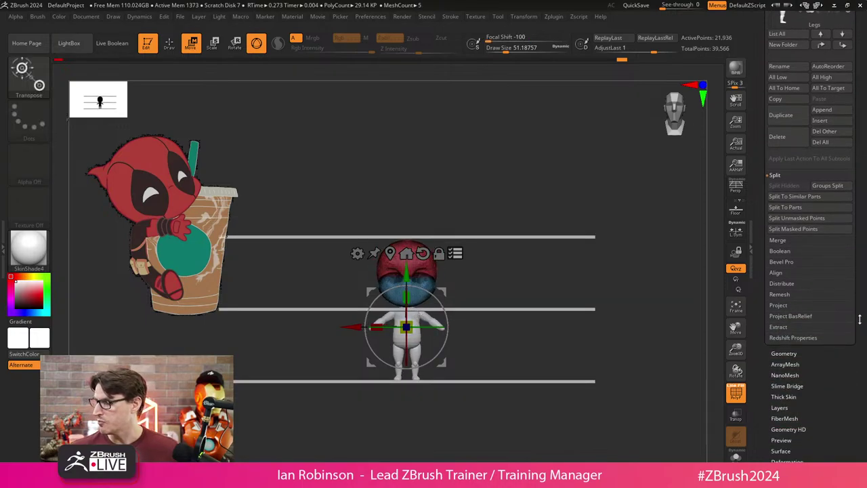
Scale the whole figure and height guides up together with the gizmo.
left_click(786, 324)
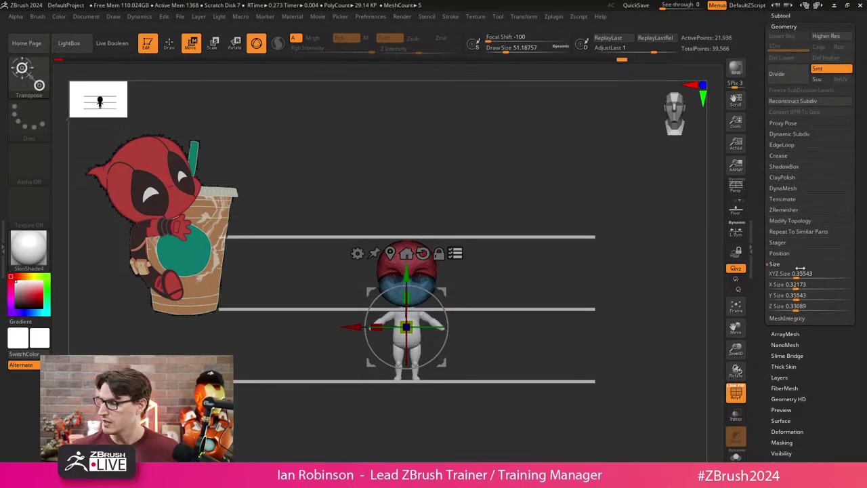
left_click_drag(412, 323, 451, 285)
key("q")
right_click_drag(576, 370, 543, 363, "ctrl")
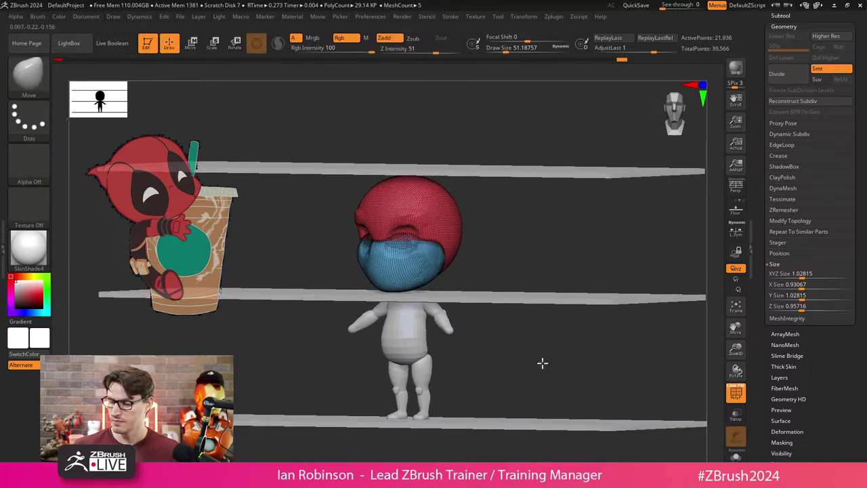
mouse_move(543, 363)
left_mouse_down("shift")
mouse_move(561, 364)
mouse_move(549, 352)
left_mouse_up("shift")
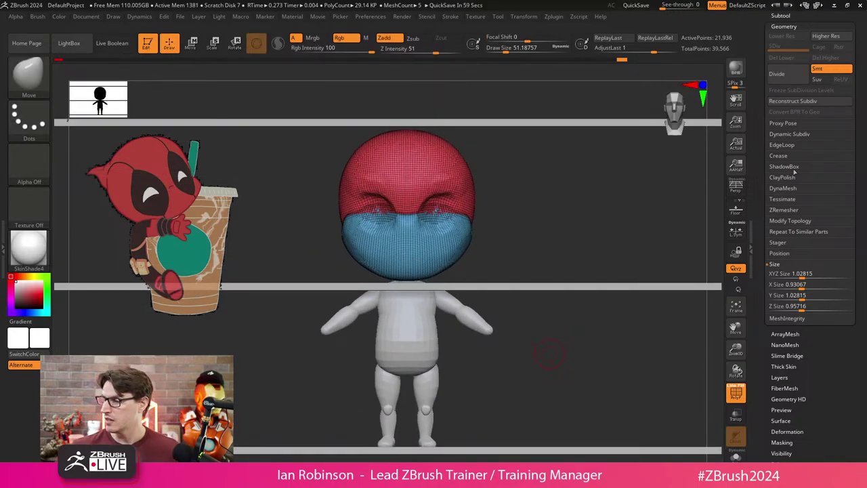
DynaMesh the head at resolution 184 and snap to a straight front view.
left_click(786, 188)
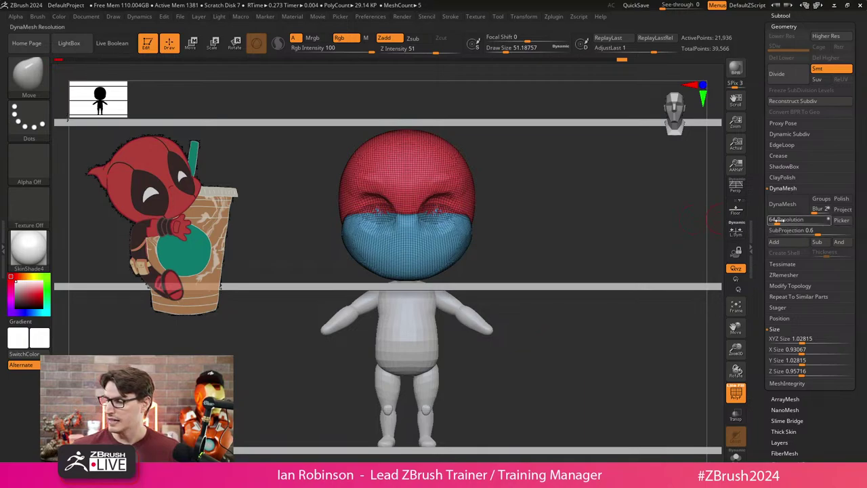
left_click_drag(597, 227, 584, 286, "alt")
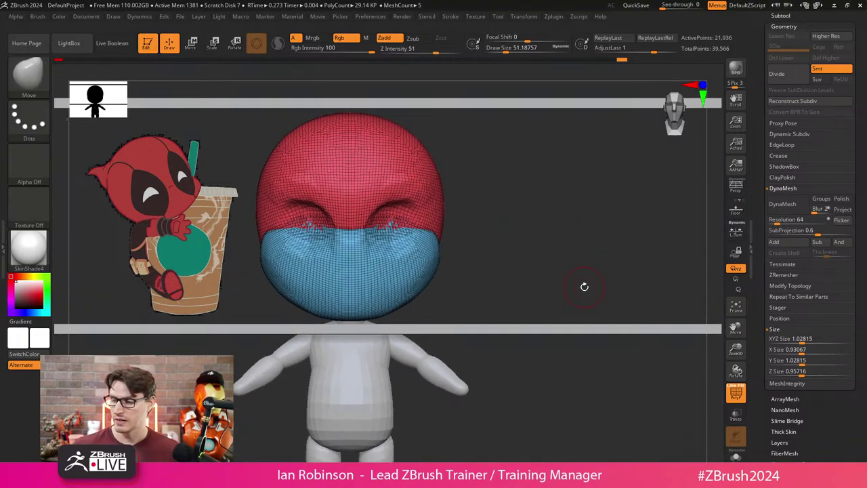
left_click(783, 204)
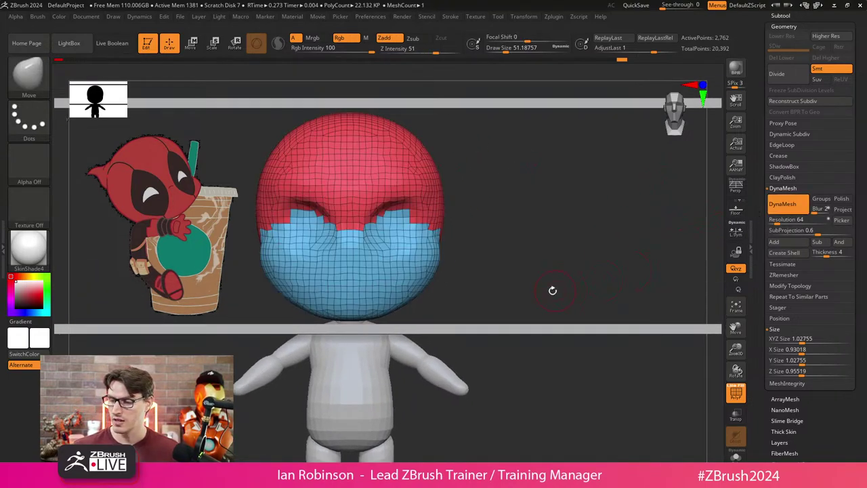
left_click_drag(789, 219, 806, 220)
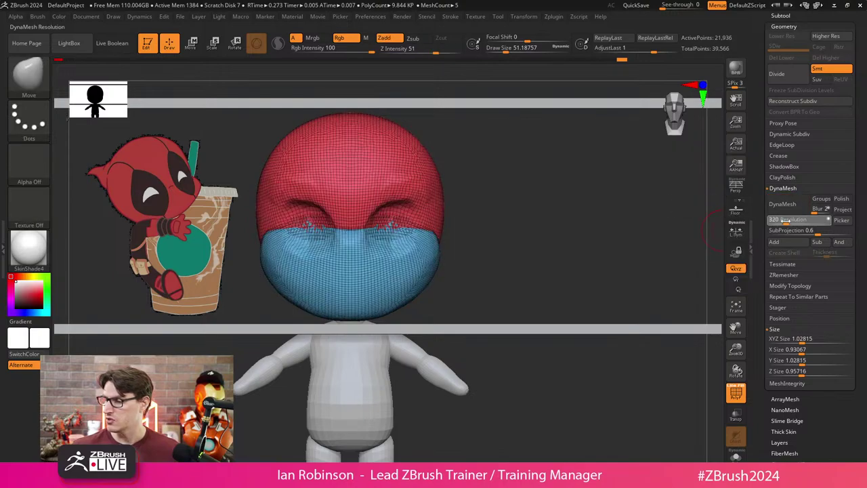
left_click_drag(536, 256, 488, 261)
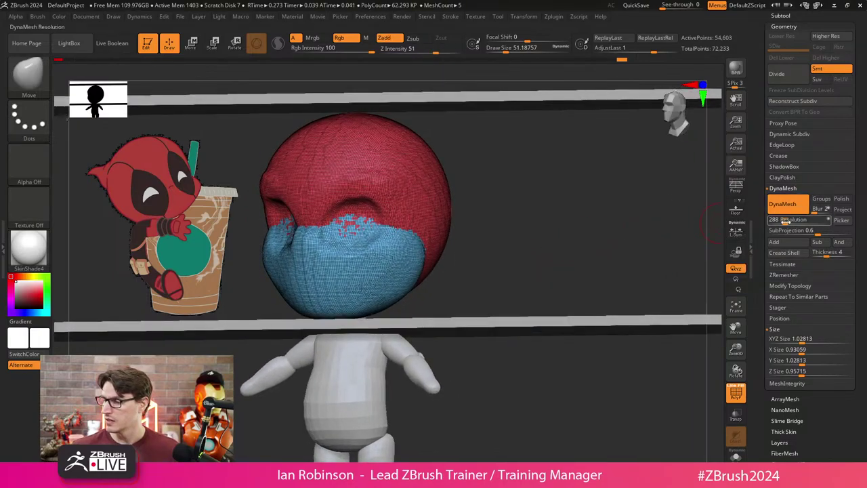
key("ctrl+z")
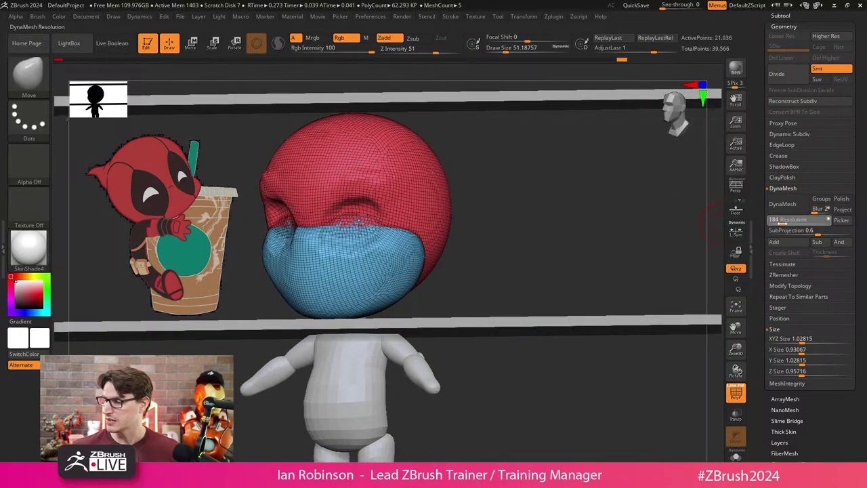
left_click(783, 204)
mouse_move(550, 228)
left_mouse_down()
mouse_move(519, 221)
mouse_move(542, 232)
mouse_move(403, 246)
left_mouse_up()
key("shift+f")
key("shift")
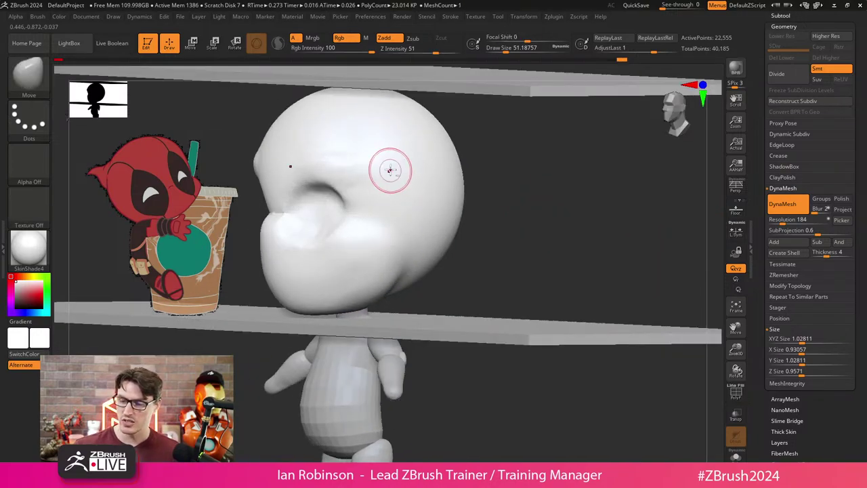
left_click_drag(488, 196, 546, 213, "shift")
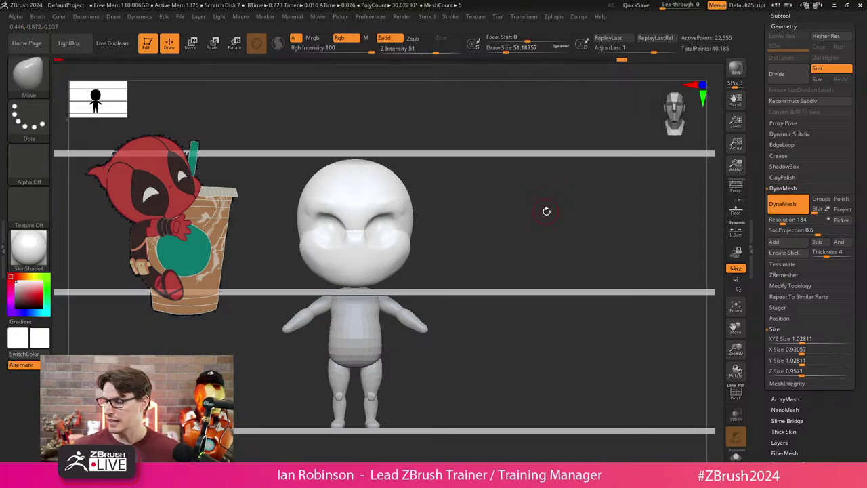
Scale the head to nearly double size (XYZ Size 1.97005) and remesh it denser.
key("w")
left_click_drag(556, 240, 497, 225, "alt")
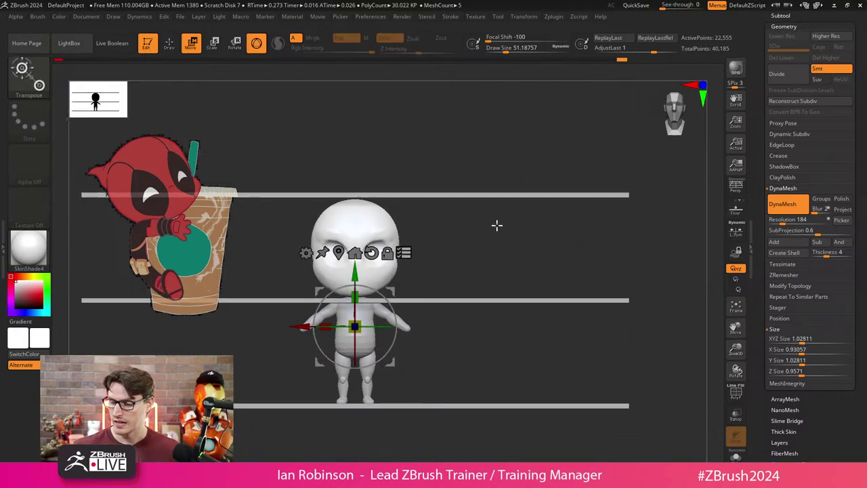
left_click_drag(366, 319, 394, 291)
key("q")
mouse_move(474, 298)
left_mouse_down("alt")
mouse_move(567, 368)
mouse_move(498, 239)
left_mouse_up("alt")
key("ctrl")
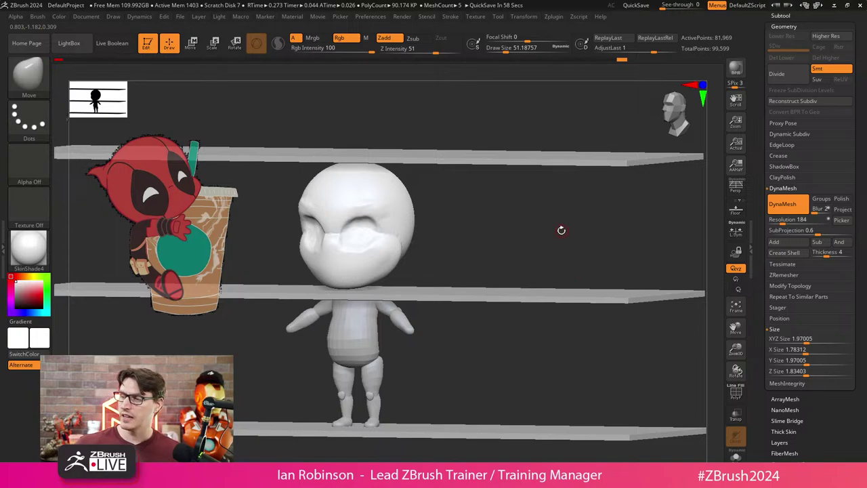
key("shift+f")
right_click_drag(562, 230, 507, 297, "ctrl")
key("ctrl")
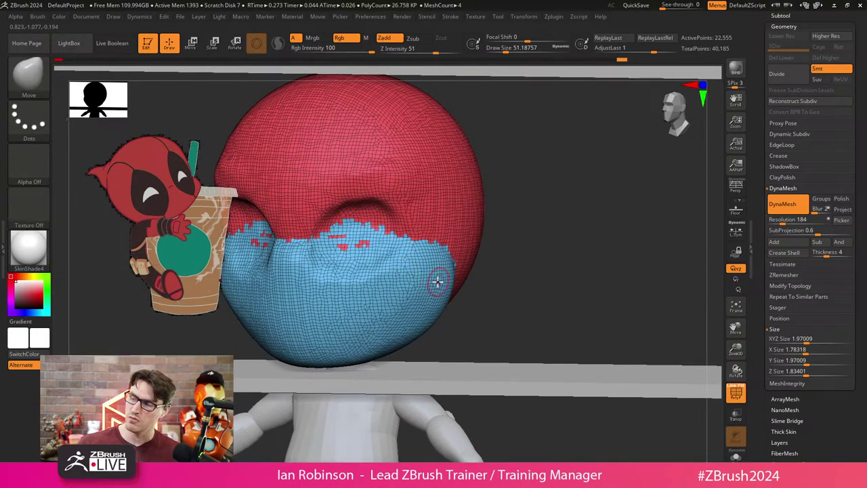
key("ctrl+d")
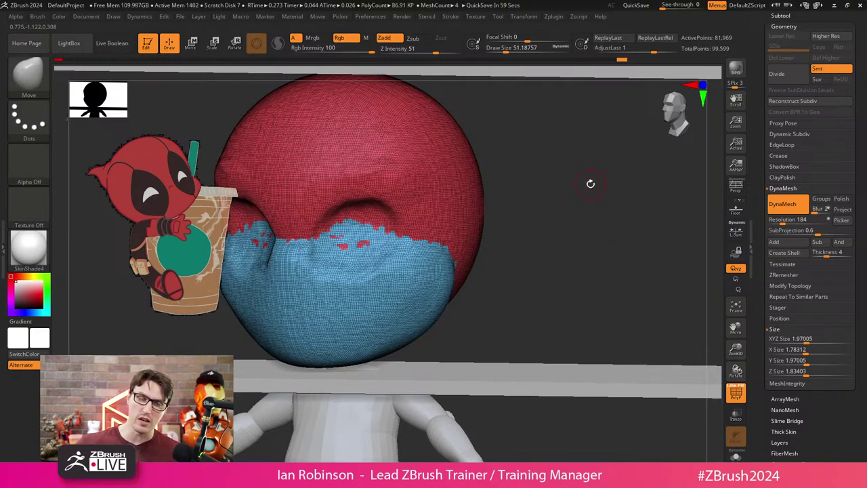
right_click_drag(590, 190, 516, 243, "ctrl")
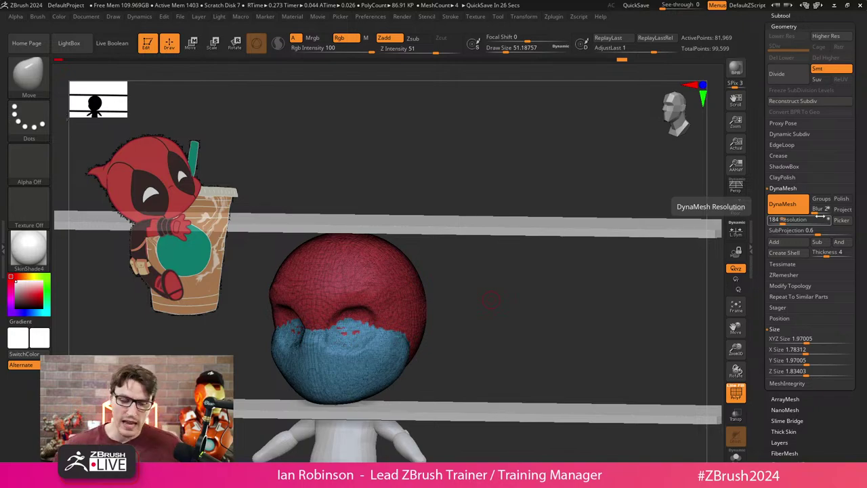
Smooth out the bump at the front of the face with an enlarged brush.
left_click_drag(492, 300, 488, 298, "ctrl")
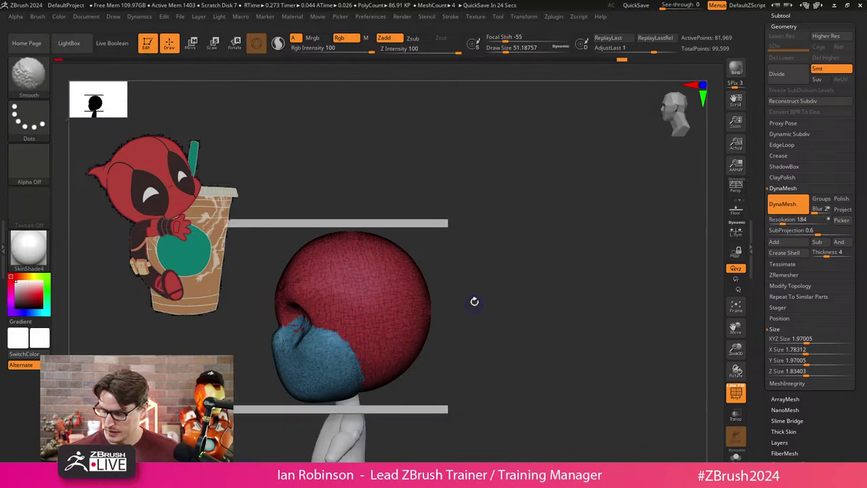
mouse_move(501, 288)
right_mouse_down("ctrl")
mouse_move(517, 294)
mouse_move(532, 276)
right_mouse_up("ctrl")
key("s")
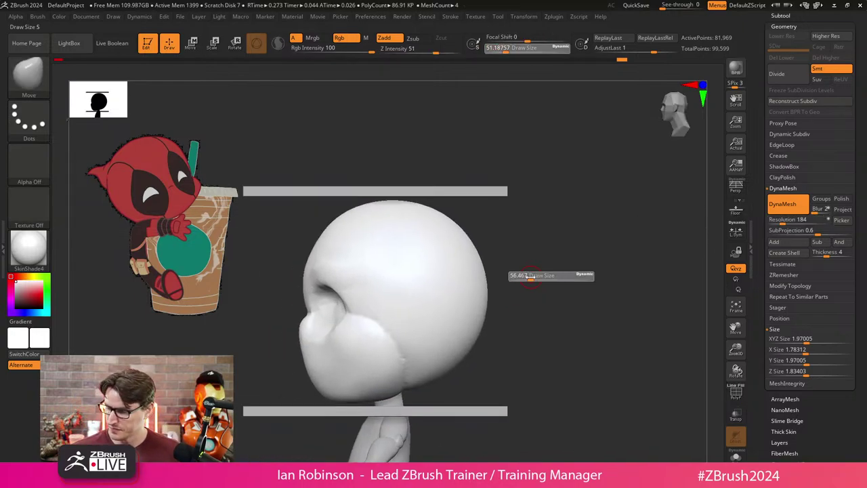
mouse_move(542, 279)
left_mouse_down()
mouse_move(612, 265)
mouse_move(368, 265)
mouse_move(317, 278)
mouse_move(329, 281)
mouse_move(310, 326)
mouse_move(300, 320)
left_mouse_up()
key("s")
key("s")
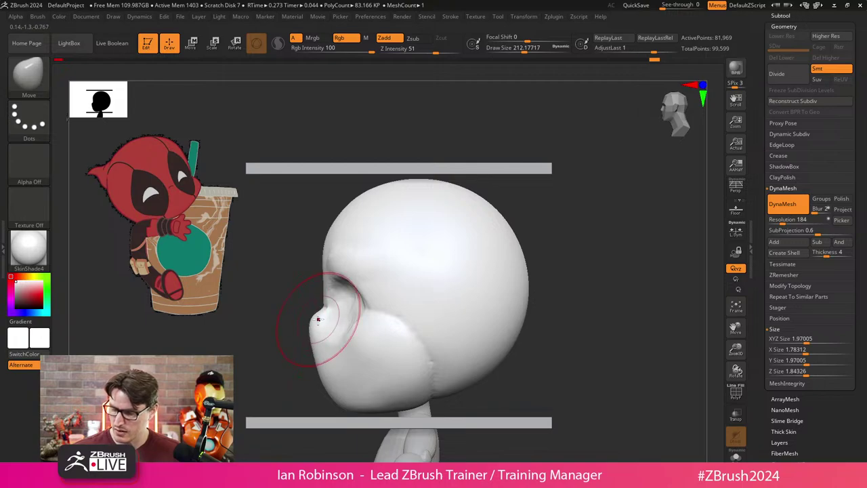
left_click_drag(543, 298, 593, 284, "alt")
key("s")
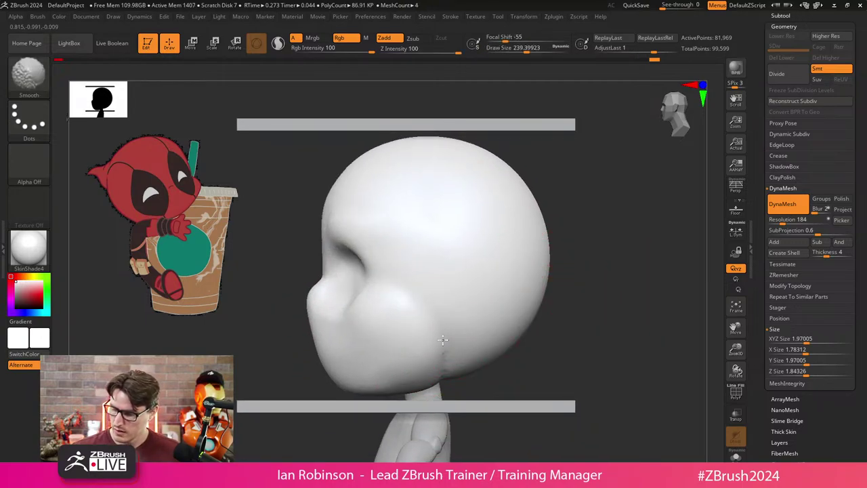
mouse_move(556, 332)
left_mouse_down("shift")
mouse_move(590, 323)
mouse_move(590, 292)
left_mouse_up("shift")
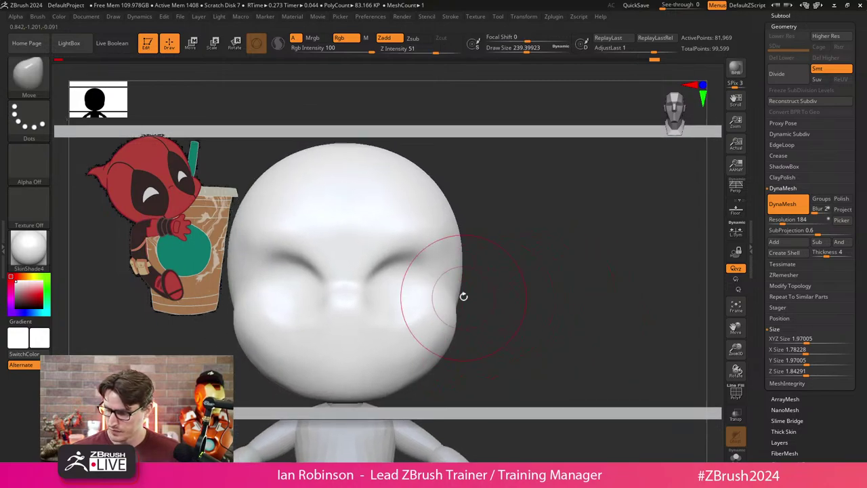
left_click_drag(463, 296, 503, 291)
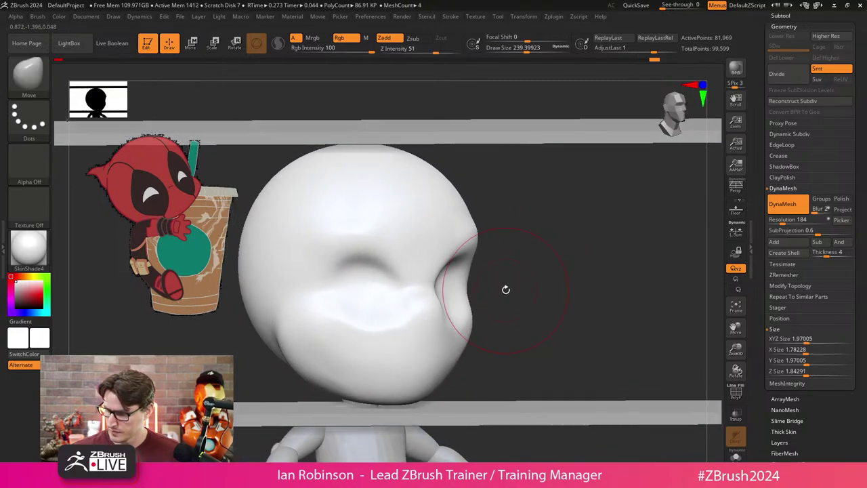
Give the model BasicMaterial instead of StartupMaterial and Solo the head.
left_click(46, 255)
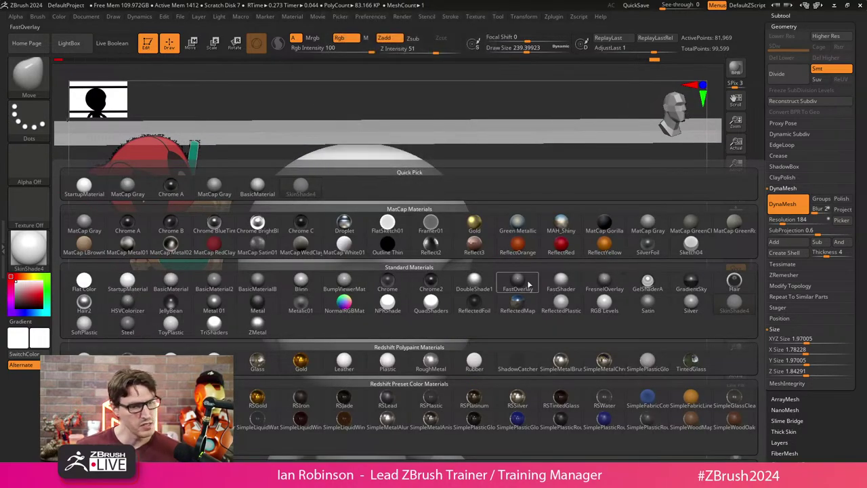
left_click(128, 281)
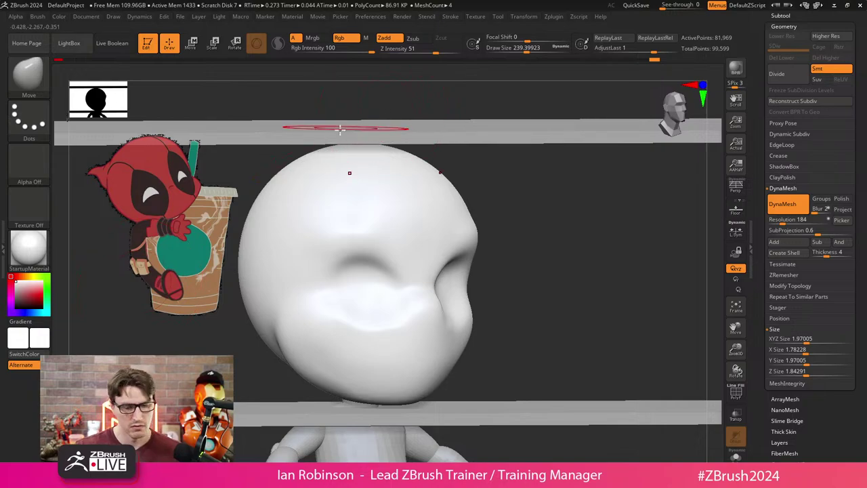
left_click(41, 254)
left_click(42, 256)
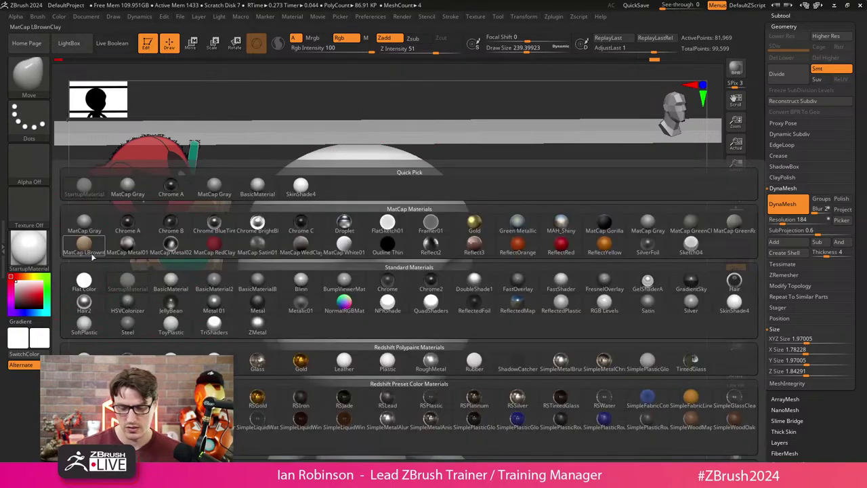
left_click(171, 284)
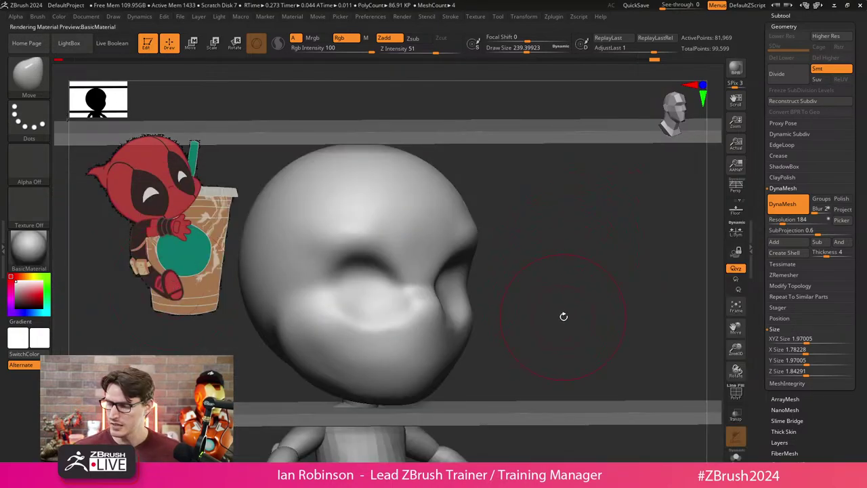
left_click_drag(564, 316, 586, 300)
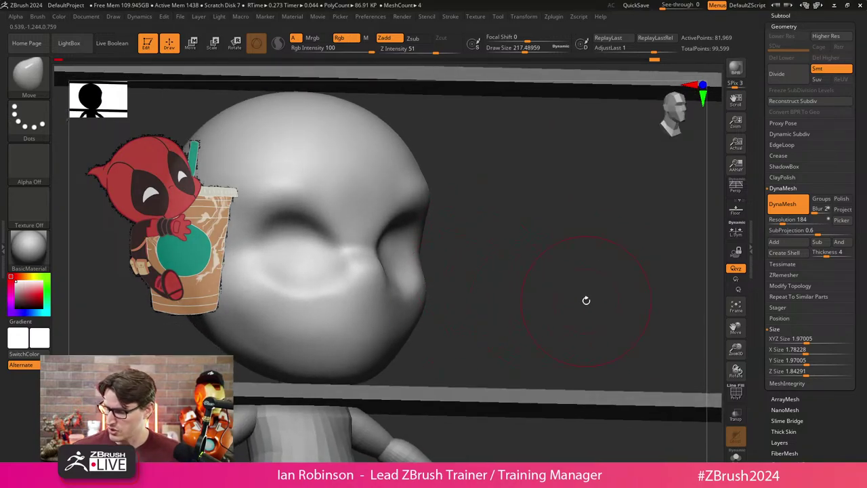
left_click(520, 285)
With an enlarged hPolish brush, flatten the brow, nose, chin and cheek.
key("b")
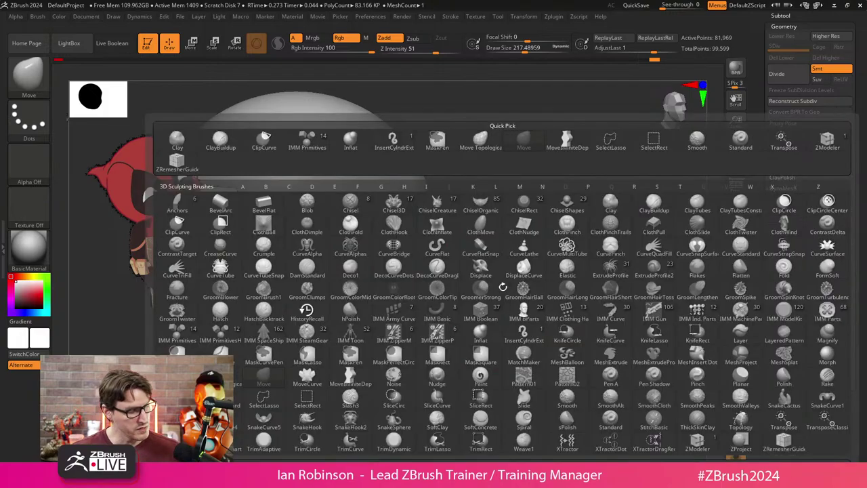
key("h")
key("p")
left_click_drag(512, 250, 526, 256)
key("s")
left_click_drag(383, 333, 400, 333)
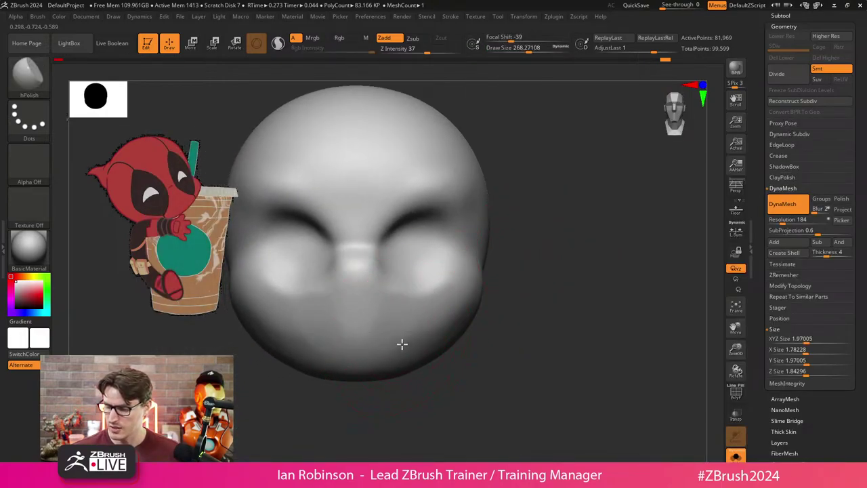
left_click_drag(401, 298, 377, 310)
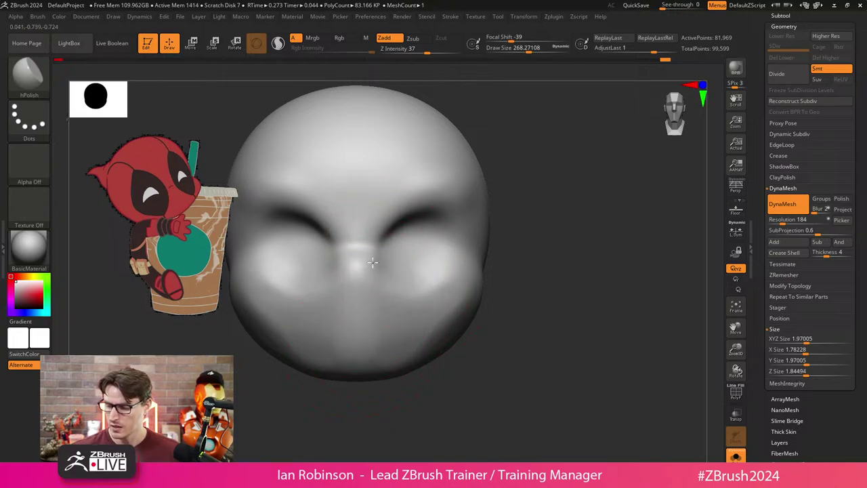
mouse_move(543, 307)
left_mouse_down()
mouse_move(520, 343)
mouse_move(382, 335)
left_mouse_up()
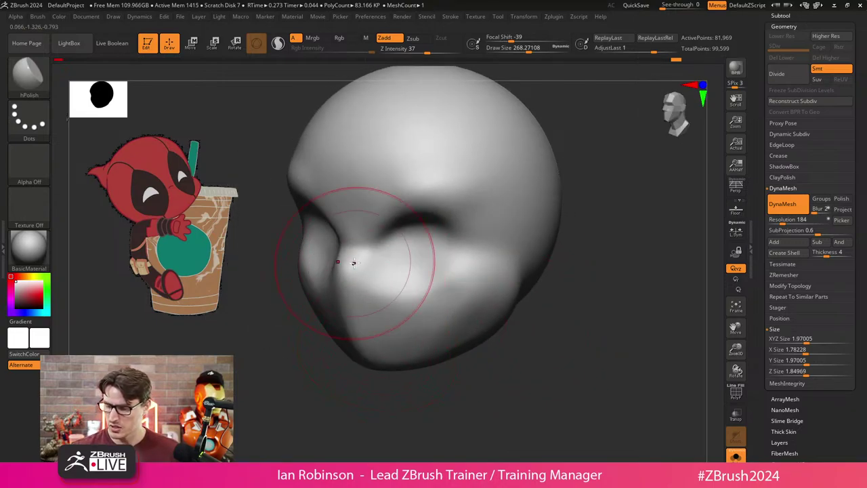
left_click_drag(421, 349, 422, 354)
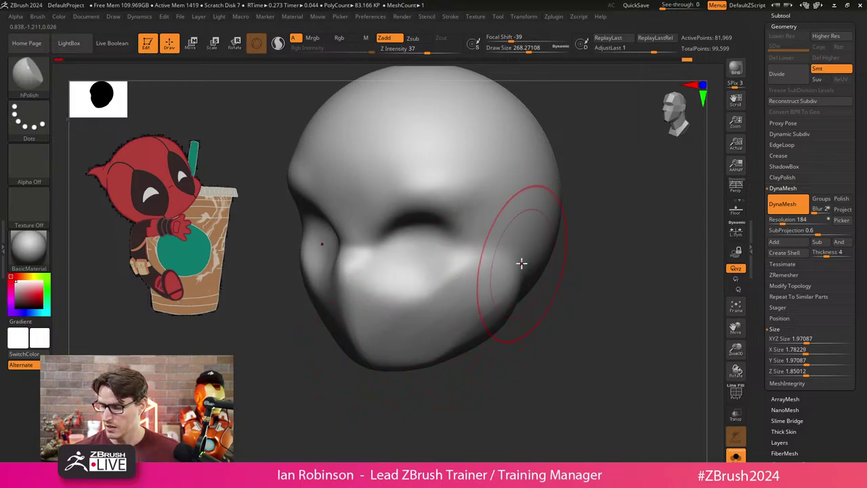
left_click_drag(519, 262, 507, 287)
Polish around the lower lip and the side of the lower face, then inspect the sculpt.
mouse_move(536, 370)
left_mouse_down()
mouse_move(403, 306)
mouse_move(445, 290)
left_mouse_up()
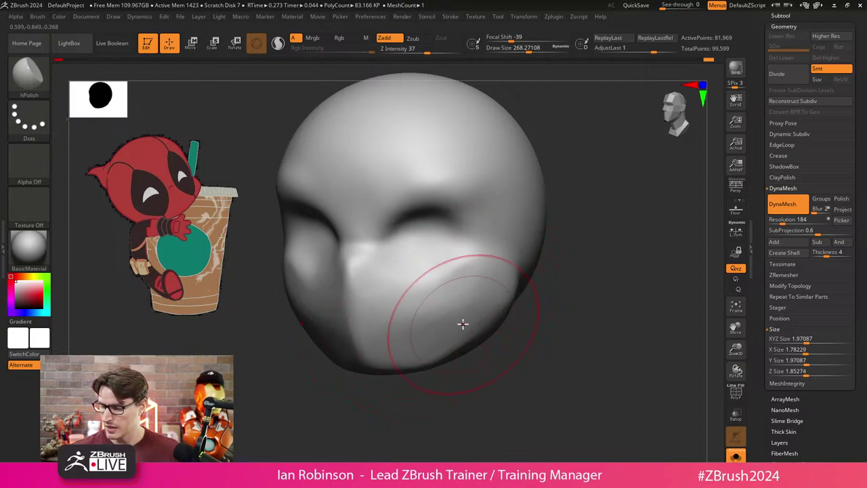
mouse_move(510, 348)
left_mouse_down()
mouse_move(586, 382)
mouse_move(560, 397)
mouse_move(546, 371)
mouse_move(565, 300)
mouse_move(407, 329)
left_mouse_up()
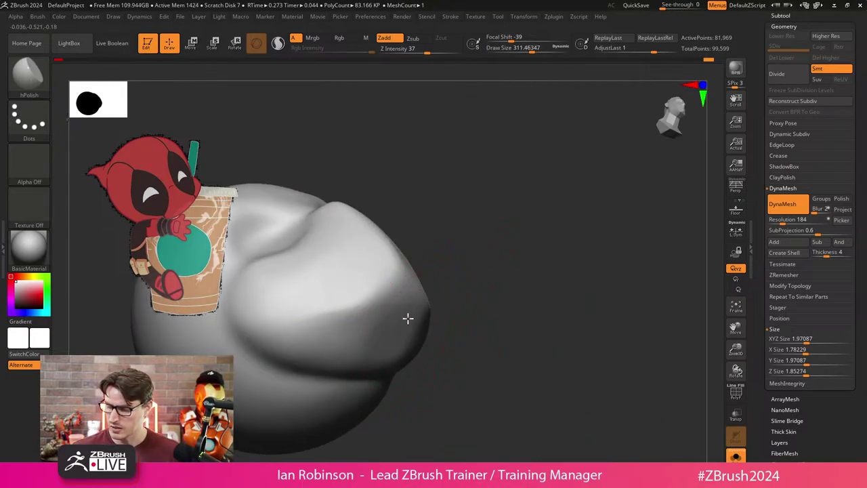
mouse_move(332, 364)
left_mouse_down("shift")
mouse_move(399, 309)
mouse_move(295, 356)
mouse_move(352, 324)
mouse_move(336, 343)
mouse_move(351, 384)
left_mouse_up("shift")
left_click_drag(303, 366, 402, 303)
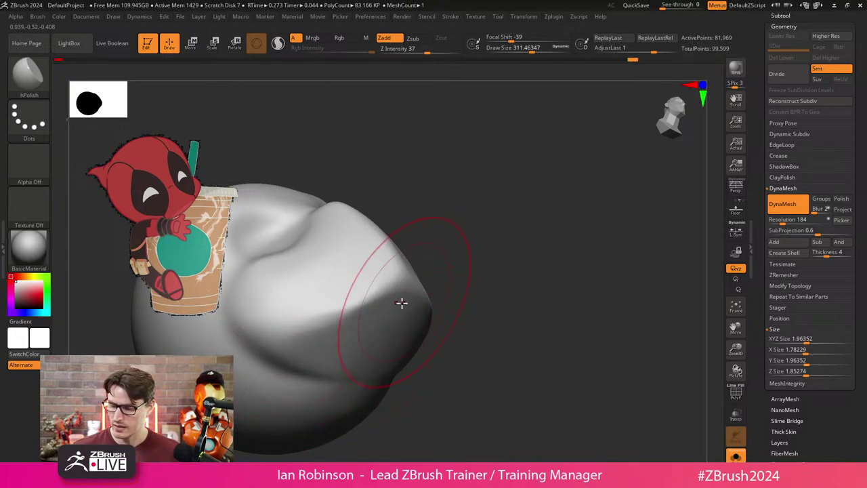
left_click_drag(510, 284, 546, 300)
left_click_drag(509, 277, 527, 269)
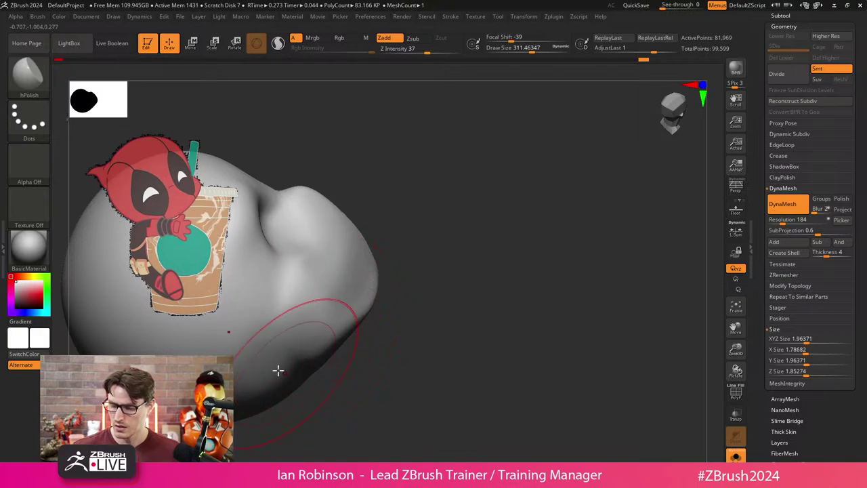
mouse_move(400, 379)
left_mouse_down()
mouse_move(446, 341)
mouse_move(490, 342)
mouse_move(499, 291)
mouse_move(504, 302)
mouse_move(478, 261)
mouse_move(459, 194)
mouse_move(492, 184)
mouse_move(475, 191)
mouse_move(465, 176)
mouse_move(488, 209)
mouse_move(498, 180)
mouse_move(473, 199)
mouse_move(508, 192)
mouse_move(548, 235)
mouse_move(517, 199)
mouse_move(538, 283)
mouse_move(576, 290)
mouse_move(537, 296)
mouse_move(571, 289)
mouse_move(614, 298)
mouse_move(517, 285)
mouse_move(524, 264)
mouse_move(479, 275)
left_mouse_up()
key("s")
Return to the Move brush at draw size 201 and nudge the head's upper-right side.
key("b")
key("m")
key("v")
key("bracketleft")
key("bracketleft")
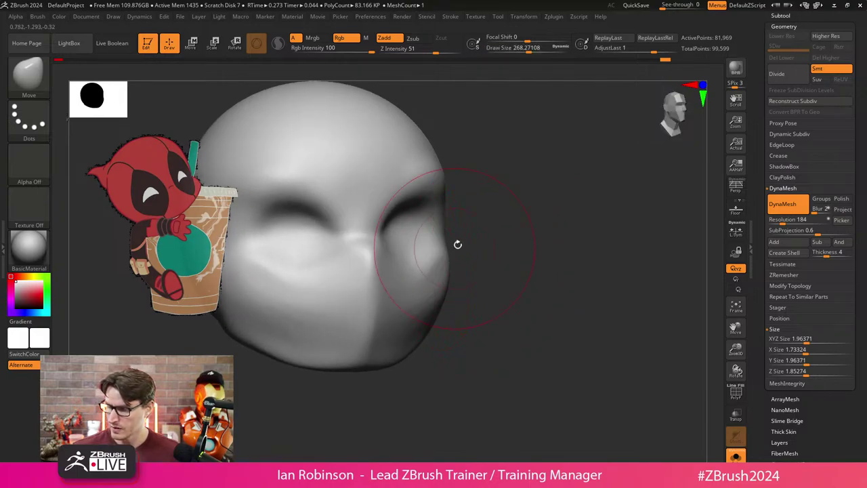
left_click_drag(457, 244, 453, 200)
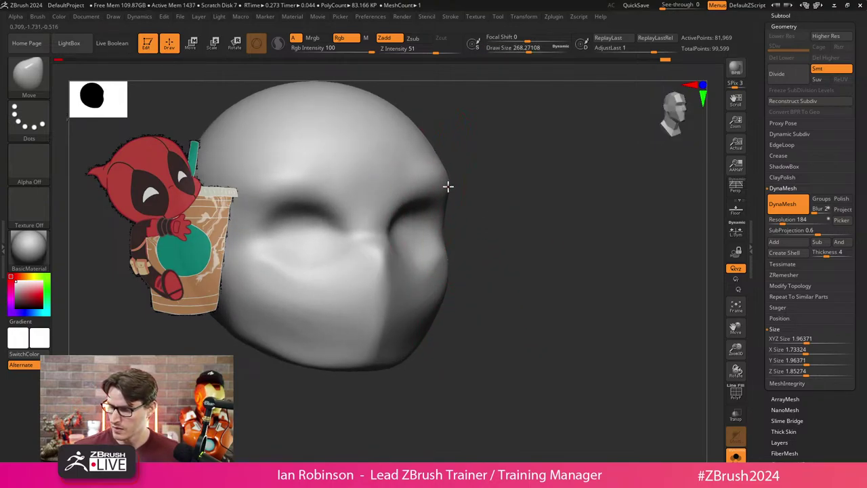
left_click_drag(424, 152, 399, 149)
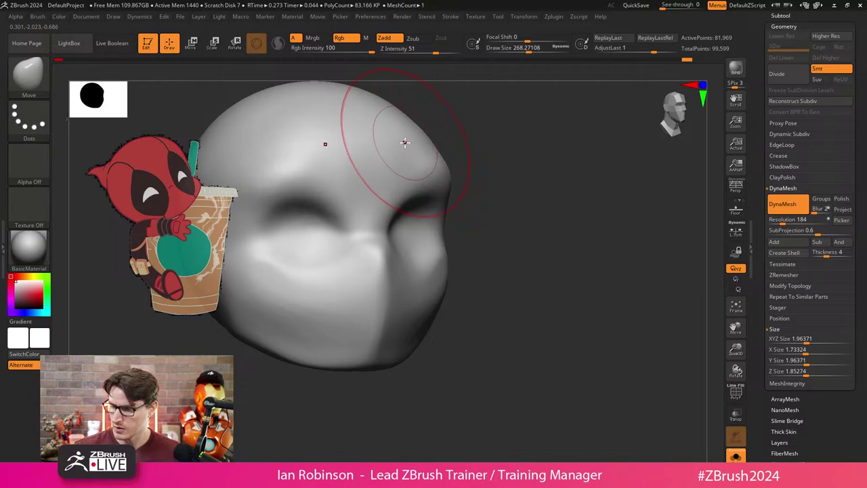
mouse_move(472, 157)
left_mouse_down("shift")
mouse_move(540, 203)
mouse_move(236, 416)
mouse_move(606, 242)
left_mouse_up("shift")
Pull a pointed ear out of the head's upper side with SnakeHook and DynaMesh it.
key("s")
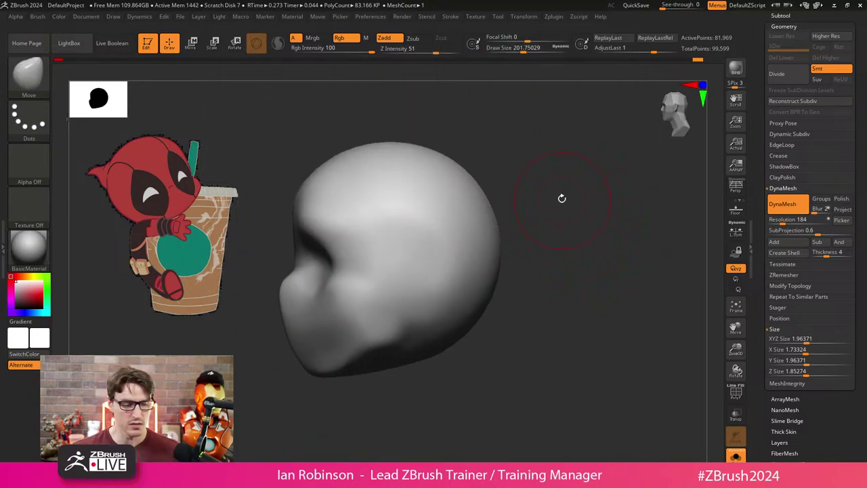
key("b")
key("s")
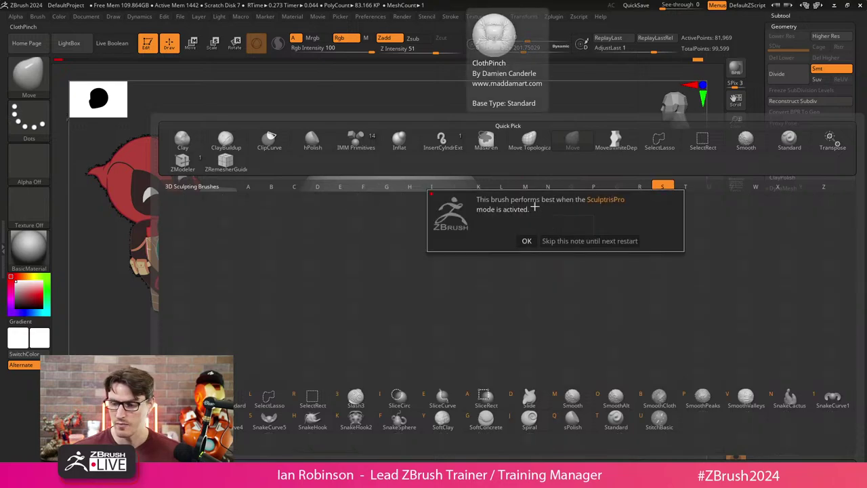
key("h")
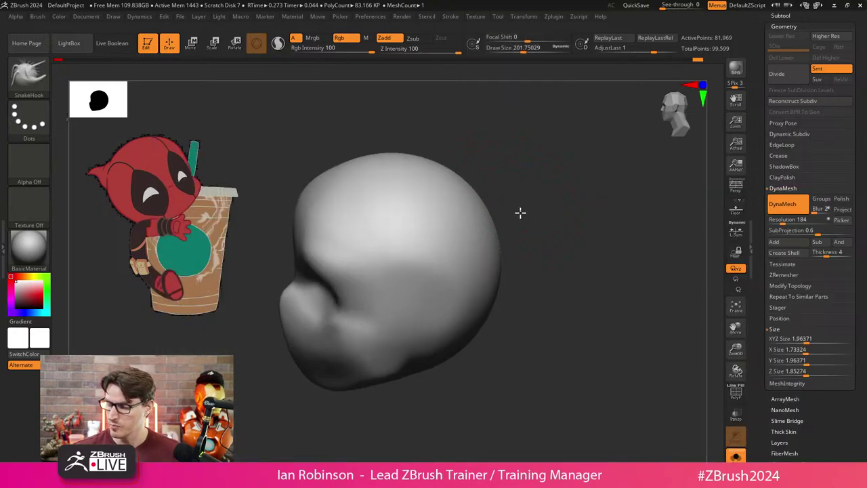
left_click_drag(521, 213, 509, 235, "shift")
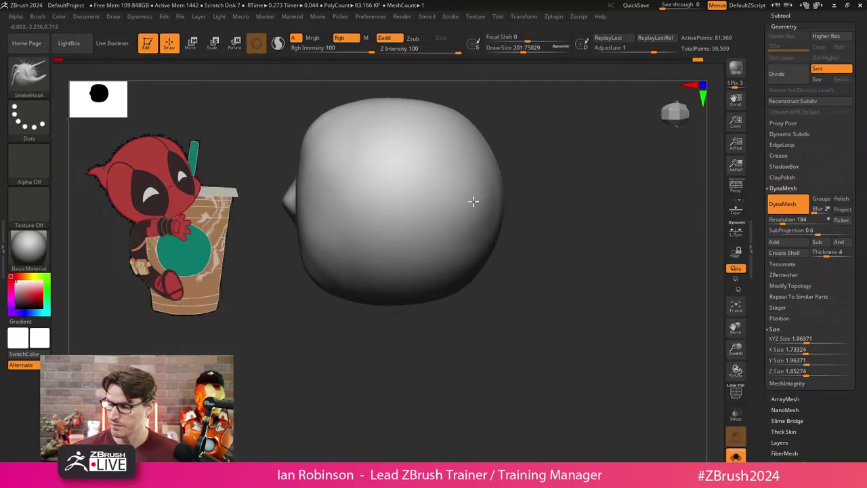
left_click_drag(473, 201, 522, 193)
mouse_move(530, 227)
left_mouse_down()
mouse_move(536, 250)
mouse_move(568, 226)
left_mouse_up()
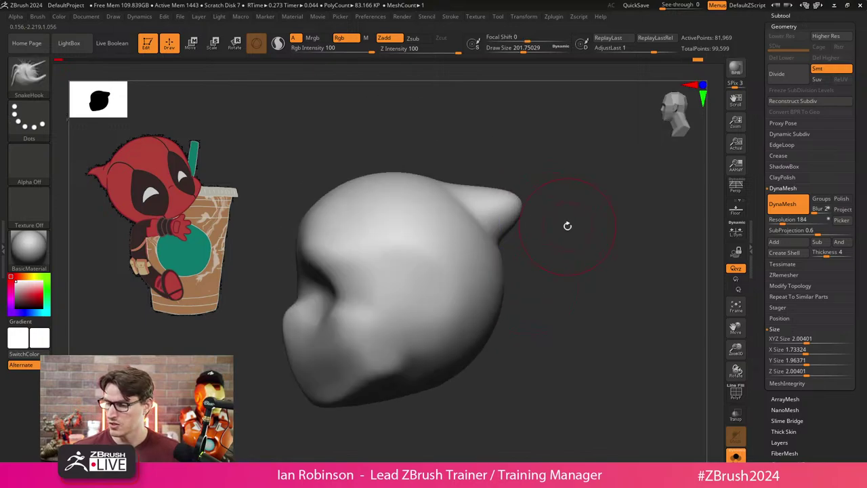
mouse_move(513, 201)
left_mouse_down()
mouse_move(533, 202)
mouse_move(465, 184)
mouse_move(515, 197)
left_mouse_up()
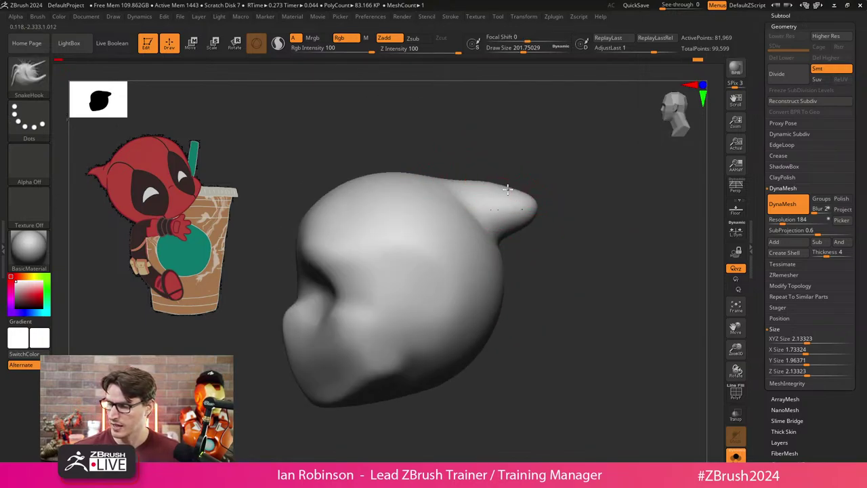
mouse_move(590, 198)
left_mouse_down("ctrl")
mouse_move(570, 326)
mouse_move(526, 254)
left_mouse_up("ctrl")
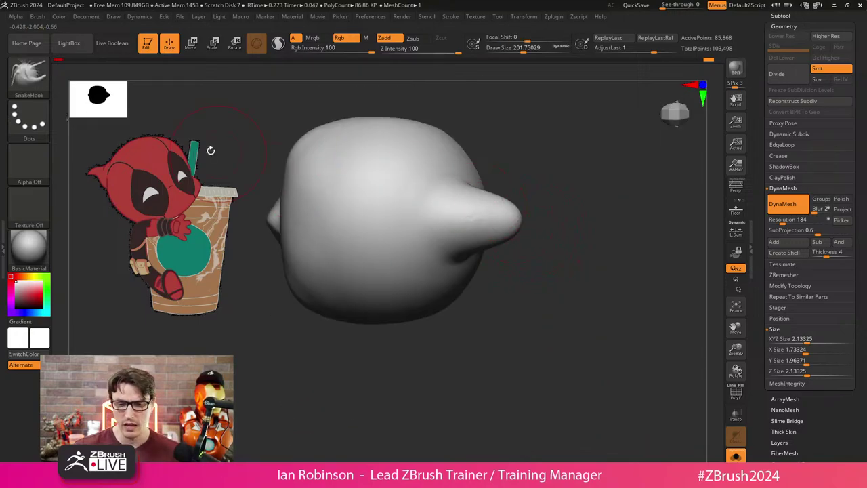
With the Move brush, stretch the ear tip longer and higher, then DynaMesh again.
left_click(39, 16)
scroll(90, 315, "down", 3)
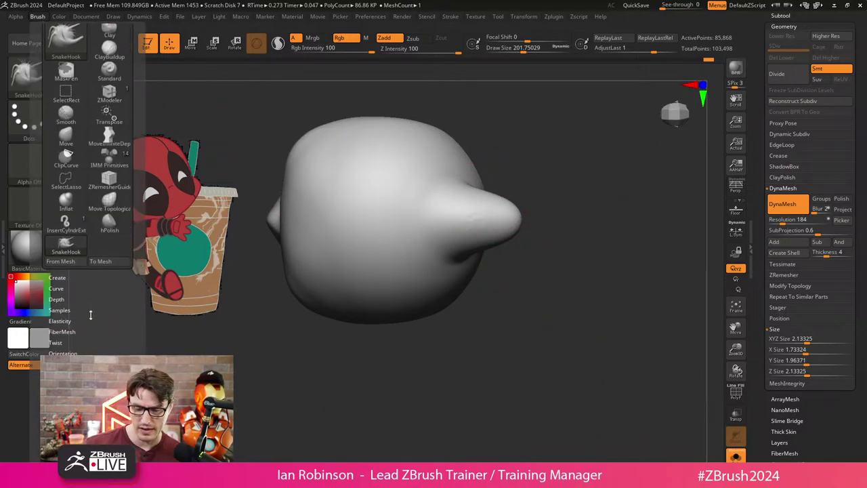
key("b")
key("m")
key("v")
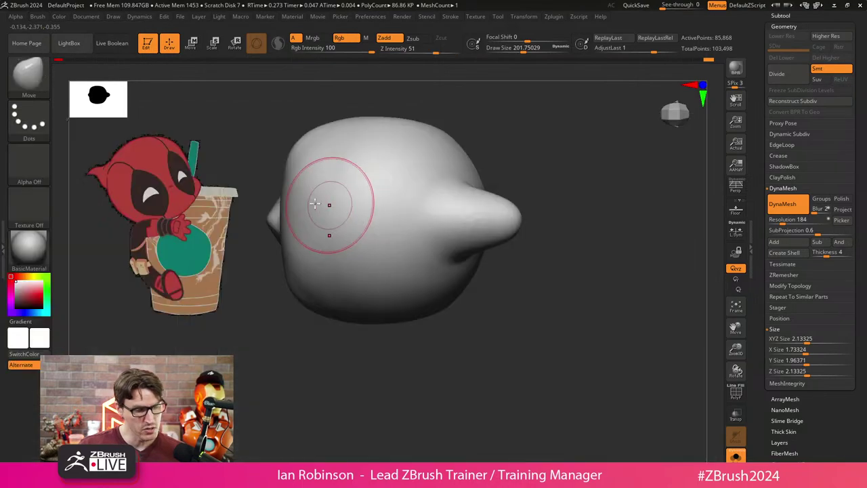
left_click(37, 17)
scroll(79, 318, "down", 1)
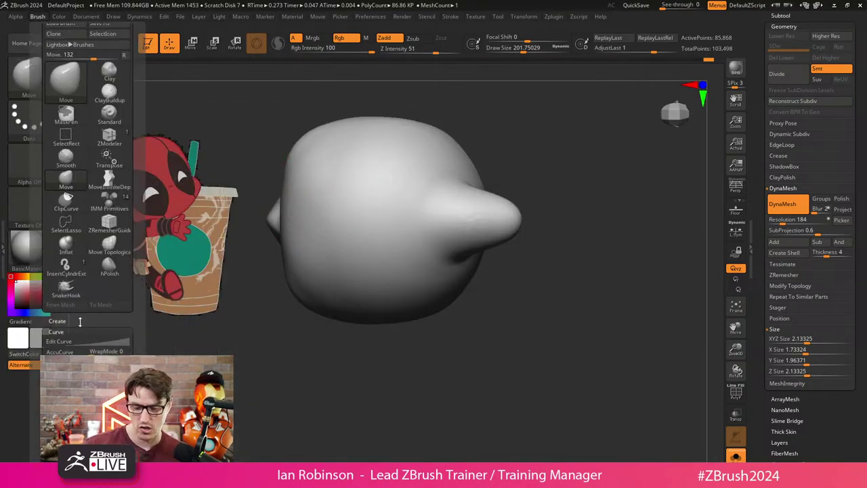
key("f")
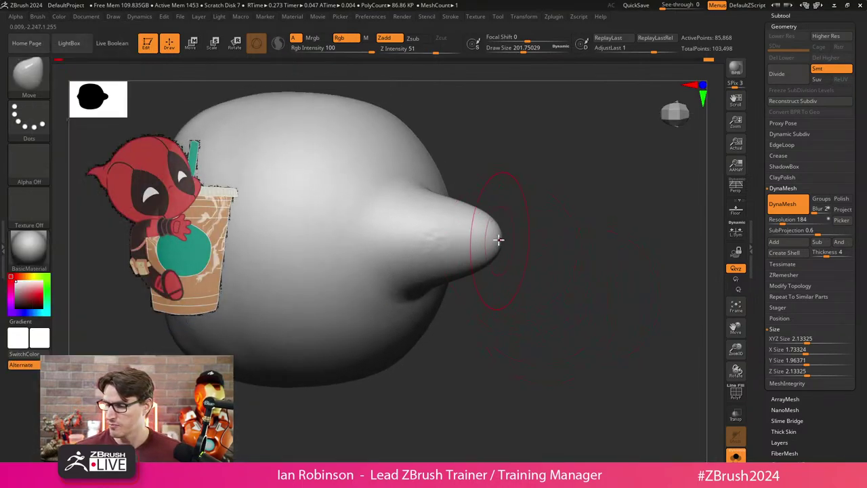
left_click_drag(499, 236, 519, 237)
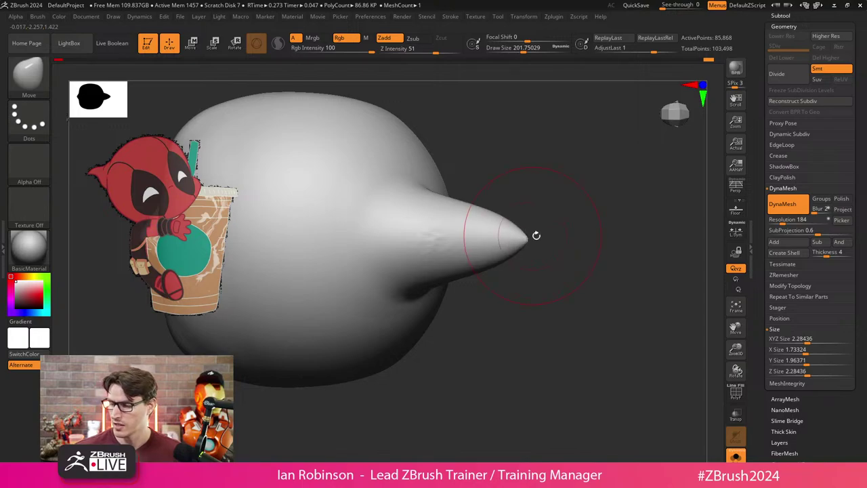
mouse_move(499, 251)
left_mouse_down()
mouse_move(523, 238)
mouse_move(539, 271)
mouse_move(531, 210)
left_mouse_up()
mouse_move(529, 251)
left_mouse_down()
mouse_move(548, 333)
mouse_move(543, 351)
mouse_move(548, 252)
left_mouse_up()
left_click_drag(539, 285, 536, 275)
left_click_drag(318, 153, 324, 146, "ctrl")
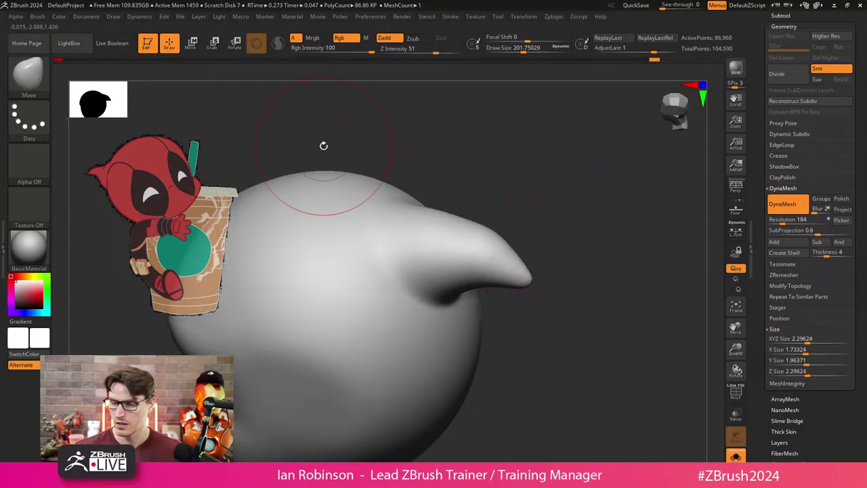
Pull a spike from the lower edge with SnakeHook, undo it, and raise Draw Size to 228.
left_click(37, 16)
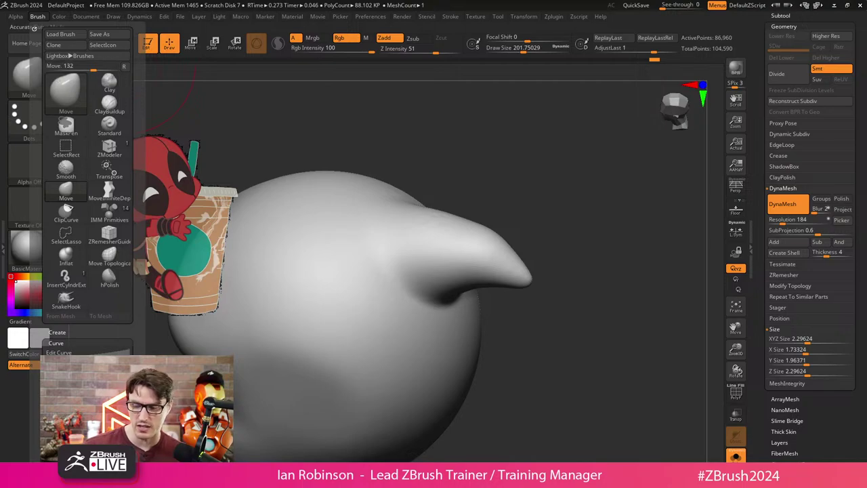
left_click(65, 296)
mouse_move(610, 305)
left_mouse_down()
mouse_move(605, 267)
mouse_move(552, 285)
mouse_move(545, 267)
mouse_move(499, 293)
mouse_move(424, 312)
mouse_move(513, 312)
mouse_move(521, 325)
left_mouse_up()
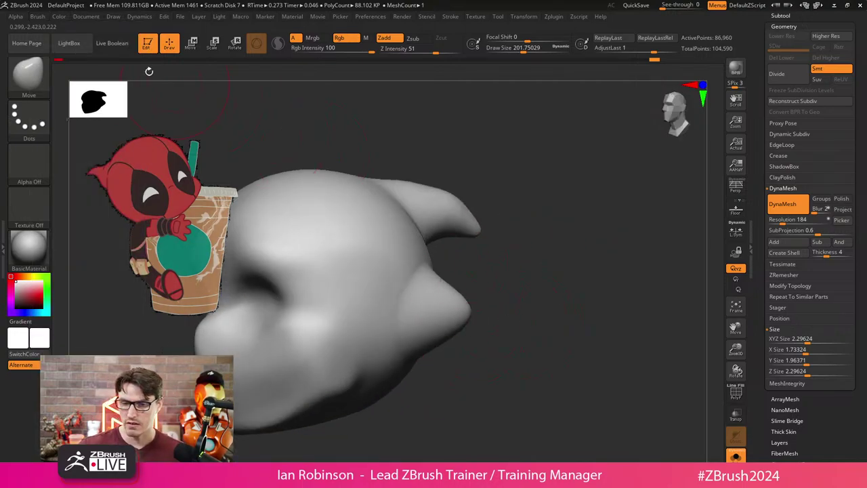
left_click(37, 16)
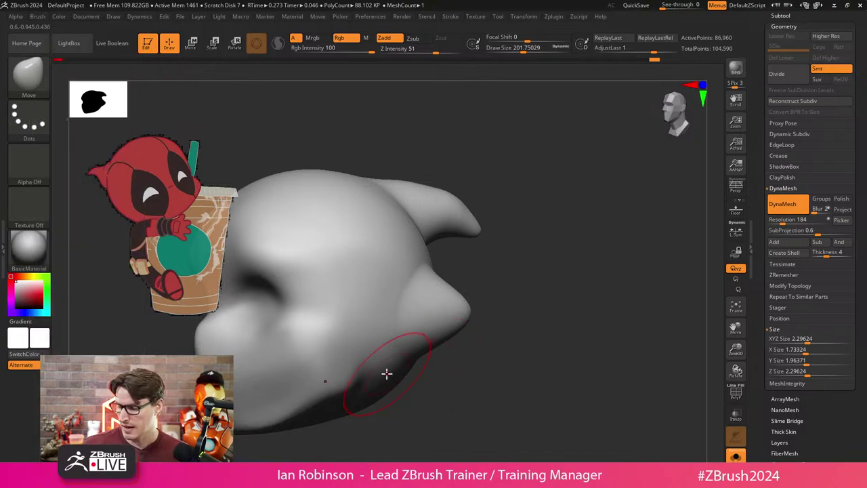
mouse_move(387, 368)
left_mouse_down()
mouse_move(459, 393)
mouse_move(484, 381)
mouse_move(422, 397)
left_mouse_up()
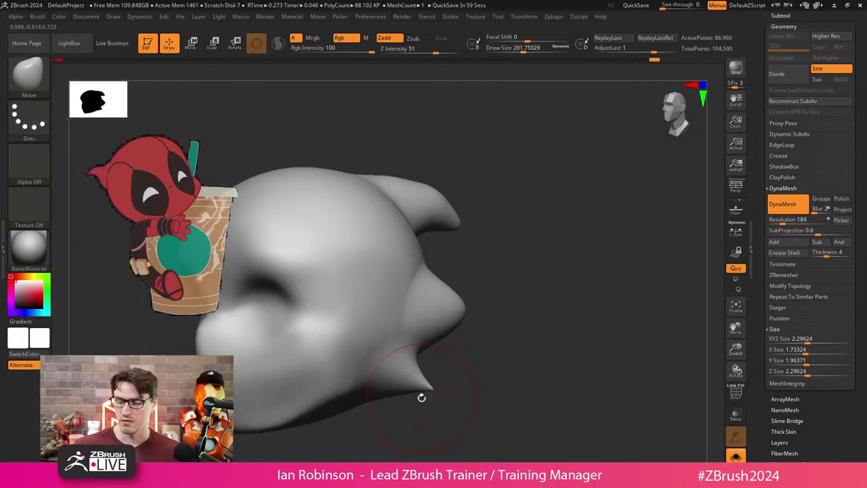
key("ctrl+z")
key("ctrl+z")
key("ctrl+z")
key("ctrl+z")
key("ctrl+z")
key("ctrl+z")
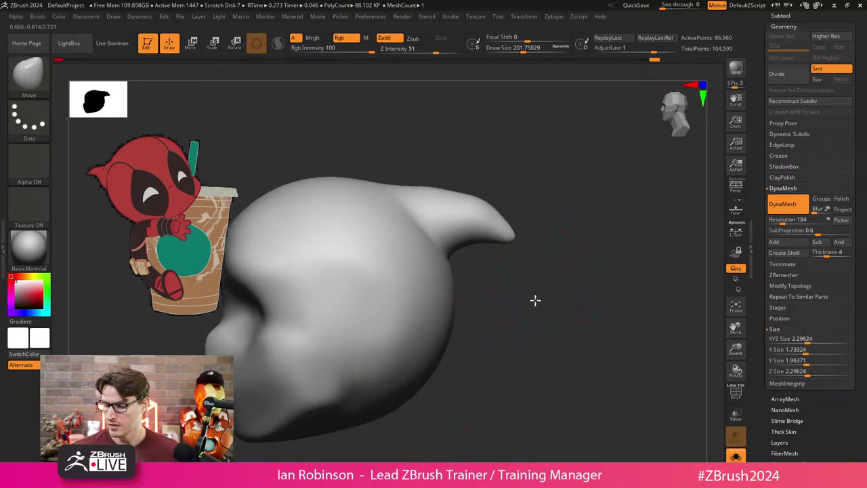
key("s")
left_click_drag(505, 285, 516, 267)
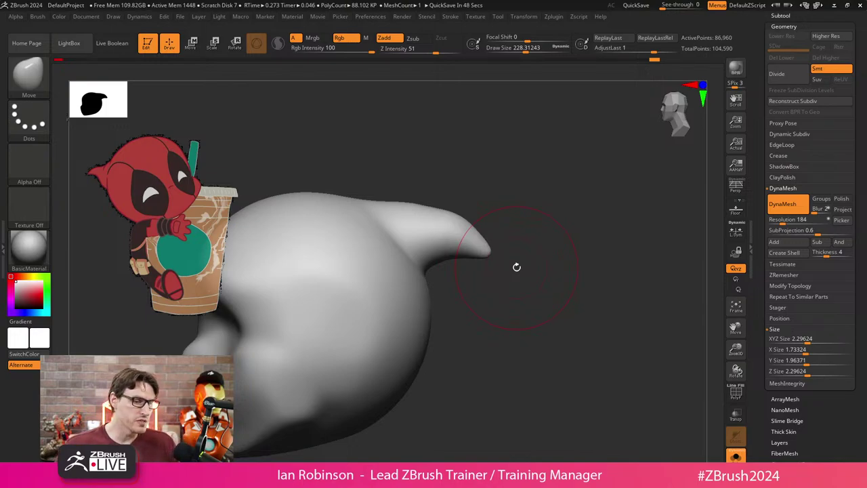
left_click_drag(515, 267, 500, 298)
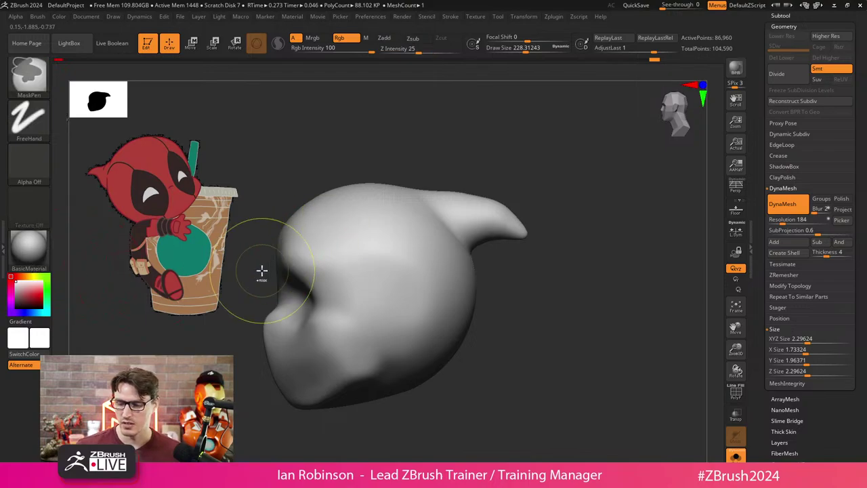
Mask the head's upper half with a MaskPen rectangle and limit painting to the M channel instead of Rgb.
mouse_move(258, 270)
left_mouse_down("ctrl")
mouse_move(589, 280)
mouse_move(615, 152)
left_mouse_up("ctrl")
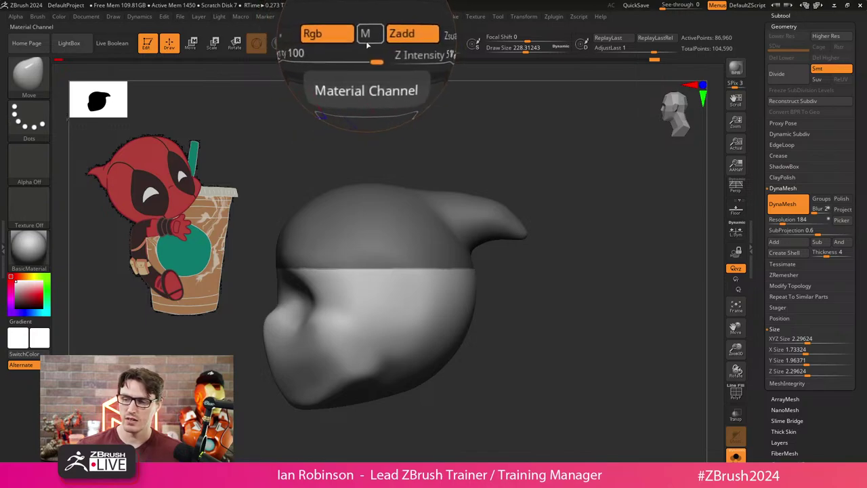
left_click(366, 38)
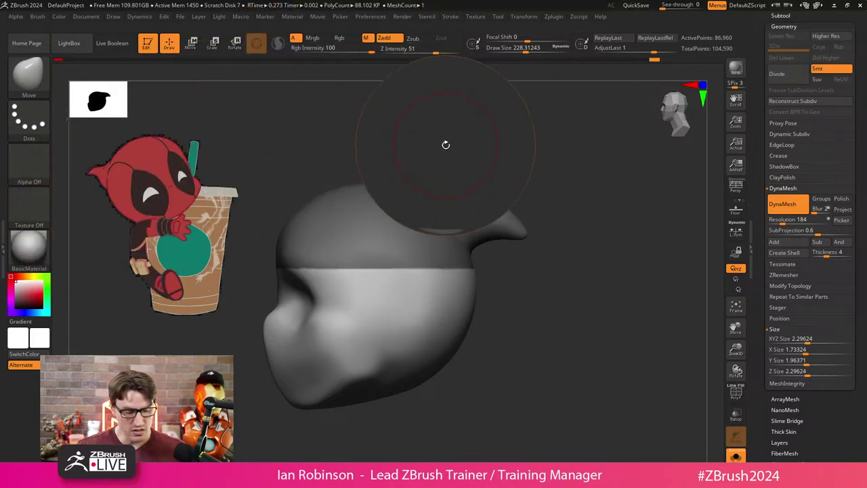
Select the Paint brush, try MatCap Gold and Reflect3, and FillObject the unmasked half.
key("b")
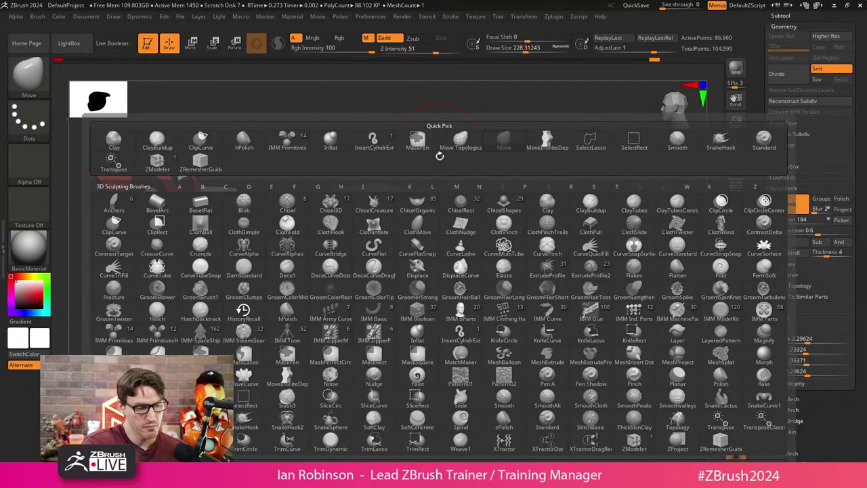
key("p")
key("a")
key("m")
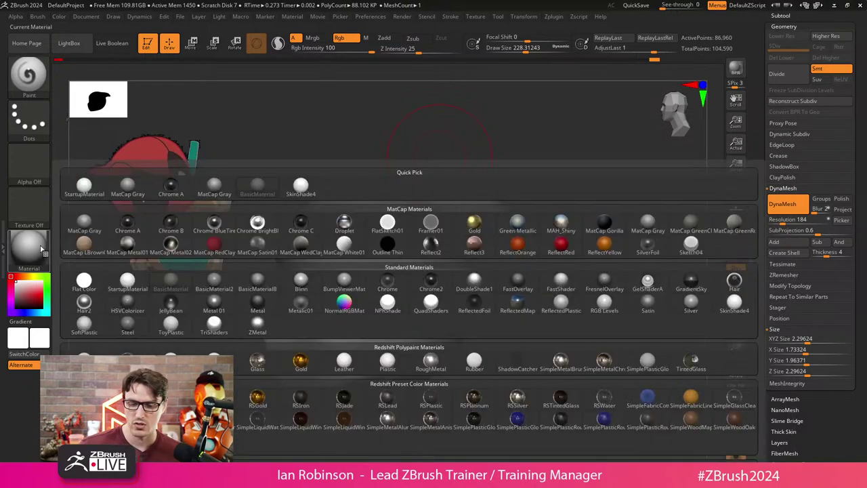
left_click(474, 225)
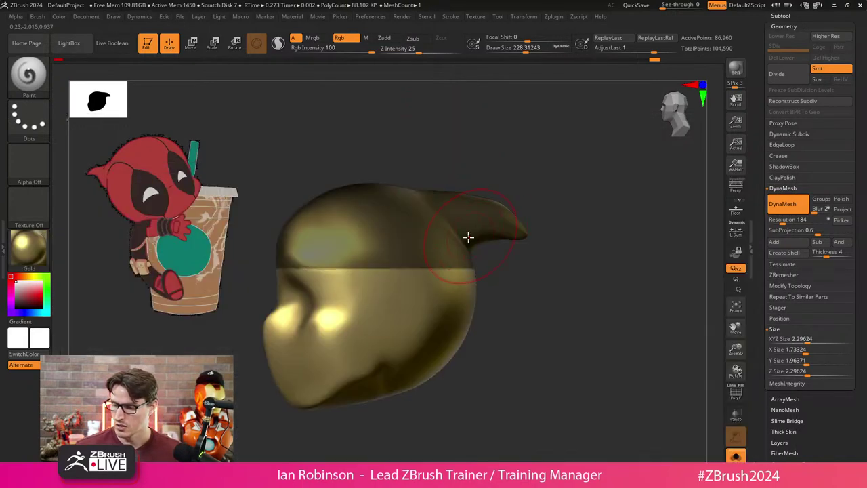
left_click(61, 19)
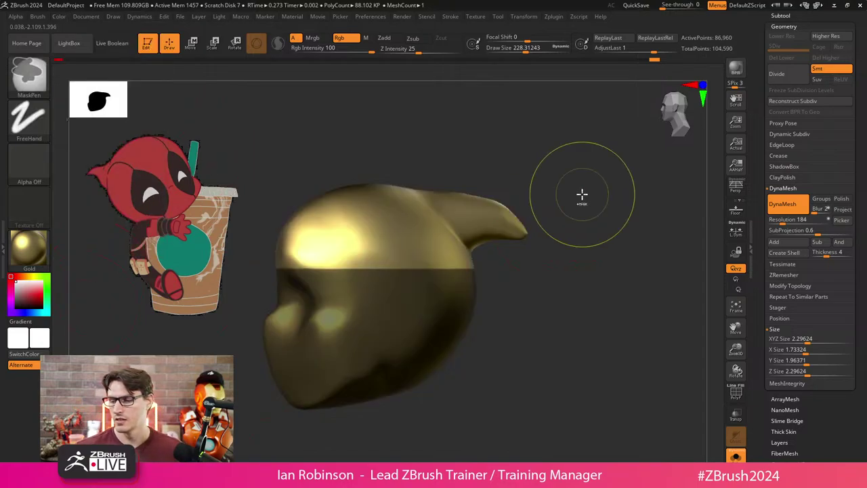
left_click(28, 249)
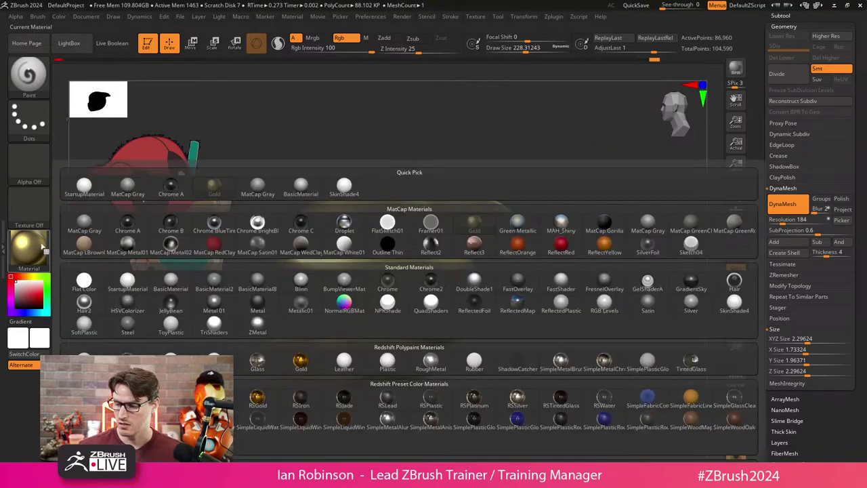
left_click(474, 244)
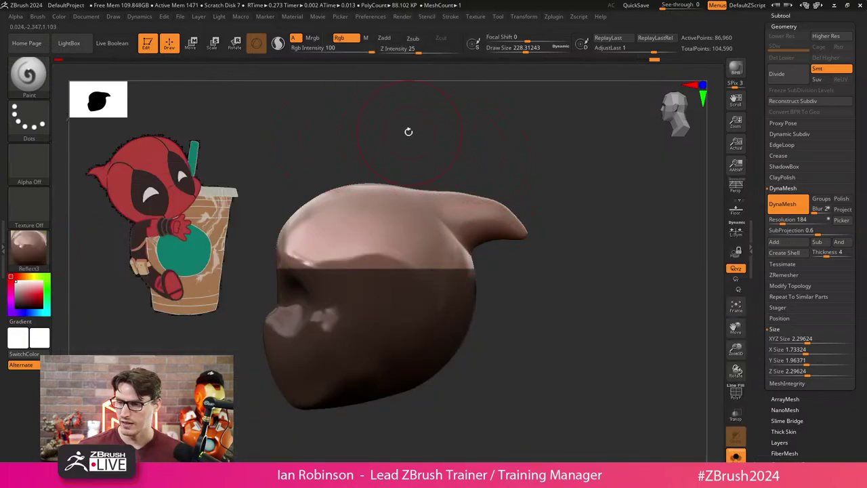
left_click(366, 37)
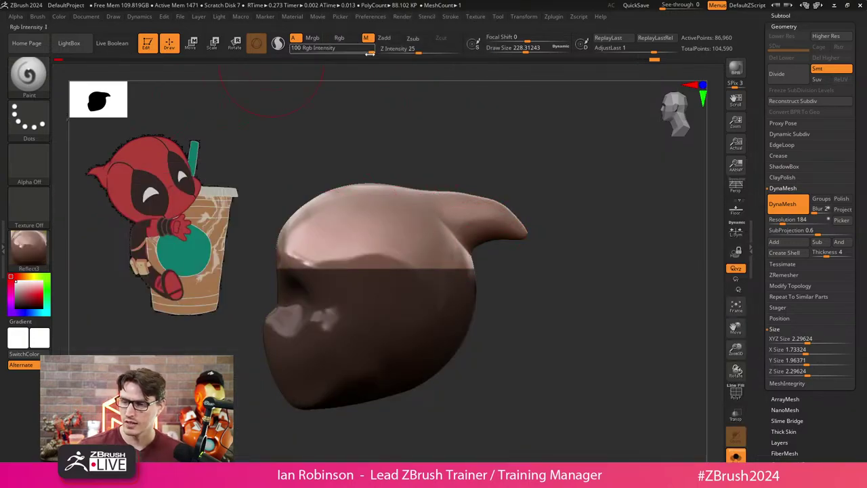
left_click(59, 16)
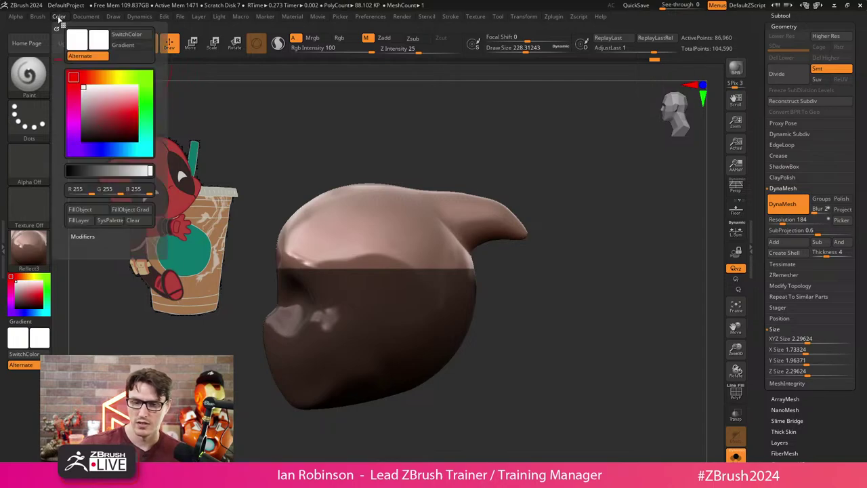
left_click(87, 212)
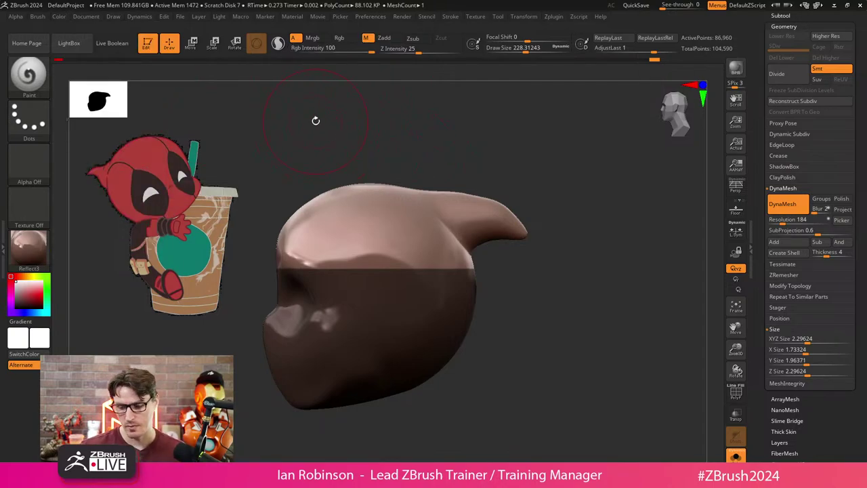
After trying ToyPlastic, fill the unmasked lower half with Gold and clear the mask.
left_click(28, 247)
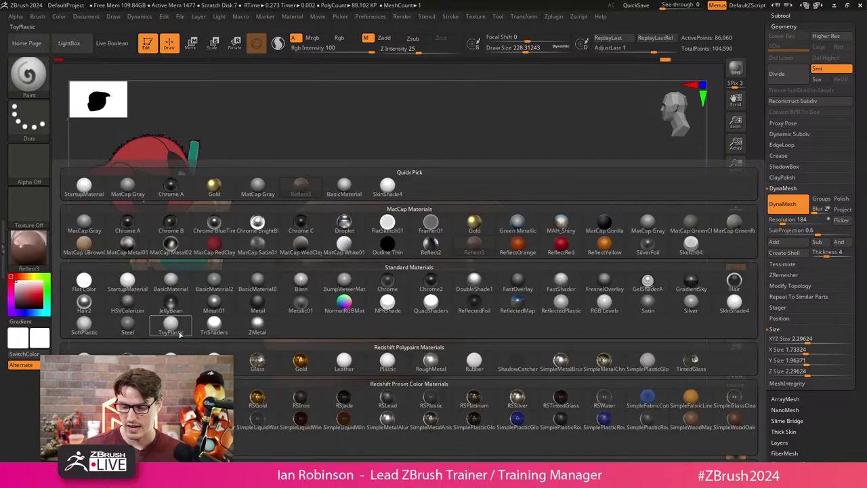
left_click(73, 271)
left_click(41, 258)
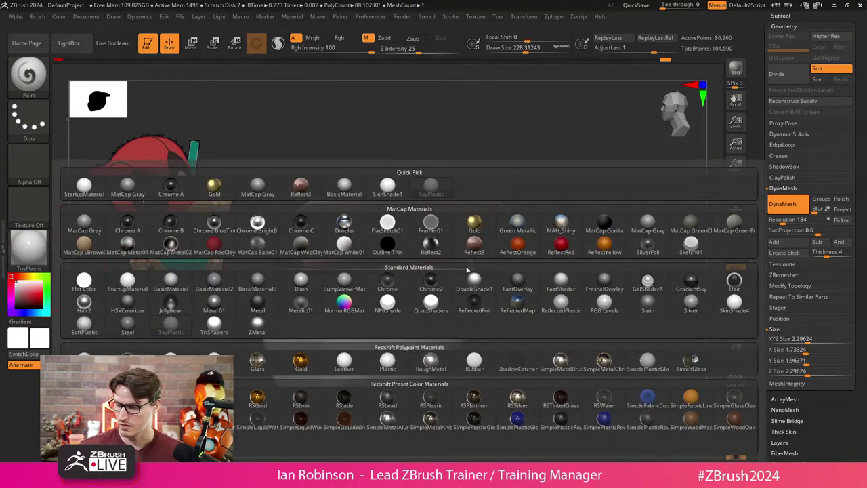
left_click(473, 241)
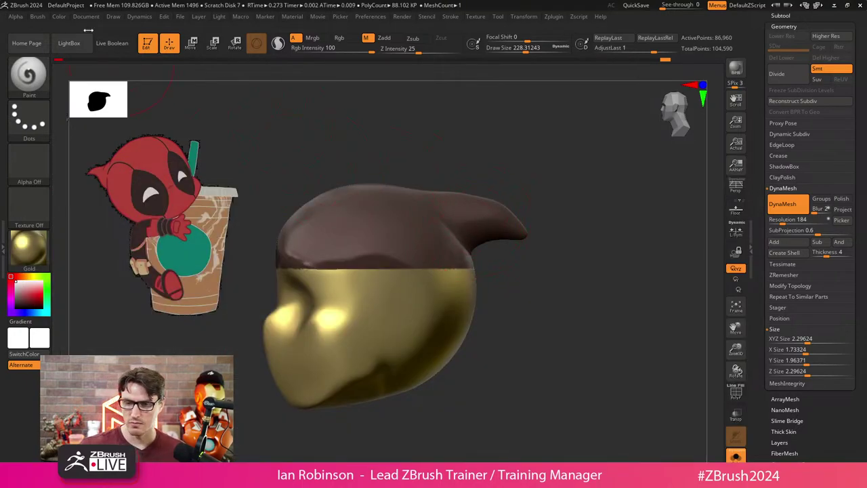
left_click(59, 16)
left_click(102, 209)
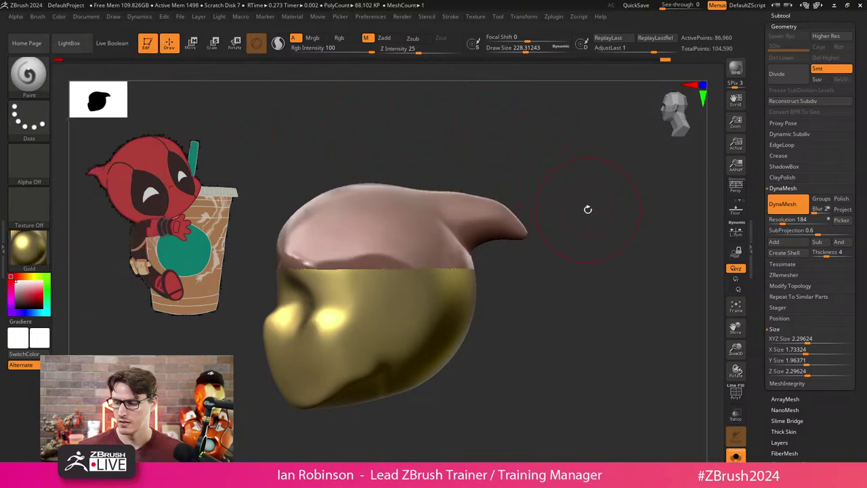
mouse_move(589, 207)
left_mouse_down()
mouse_move(589, 188)
mouse_move(575, 269)
mouse_move(500, 240)
mouse_move(506, 209)
mouse_move(523, 224)
left_mouse_up()
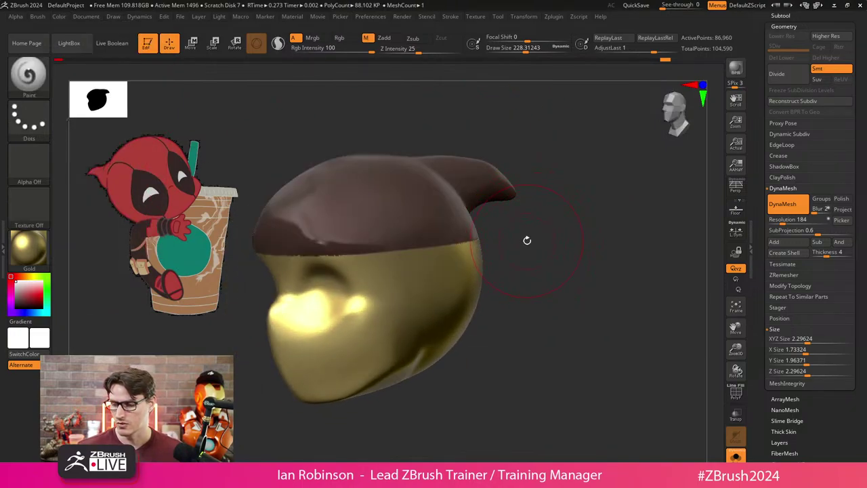
left_click(535, 270, "ctrl")
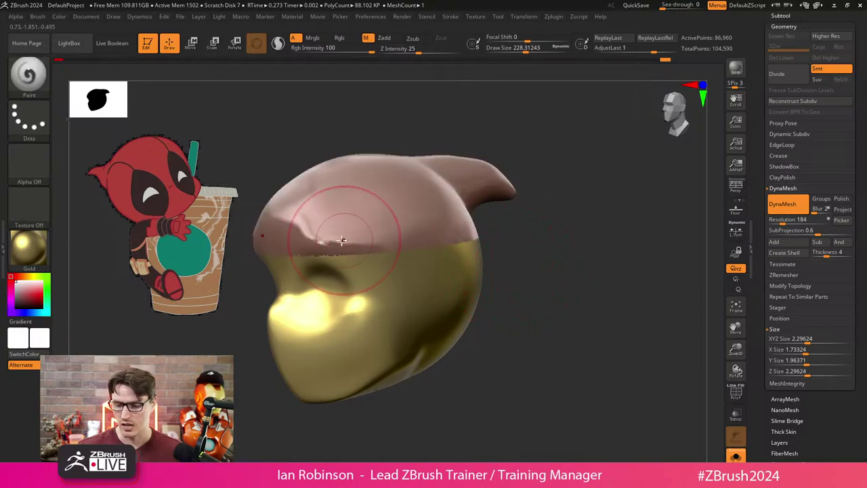
Fill the whole head with Gold, undo it, and switch the material to MatCap WedClay.
left_click(59, 16)
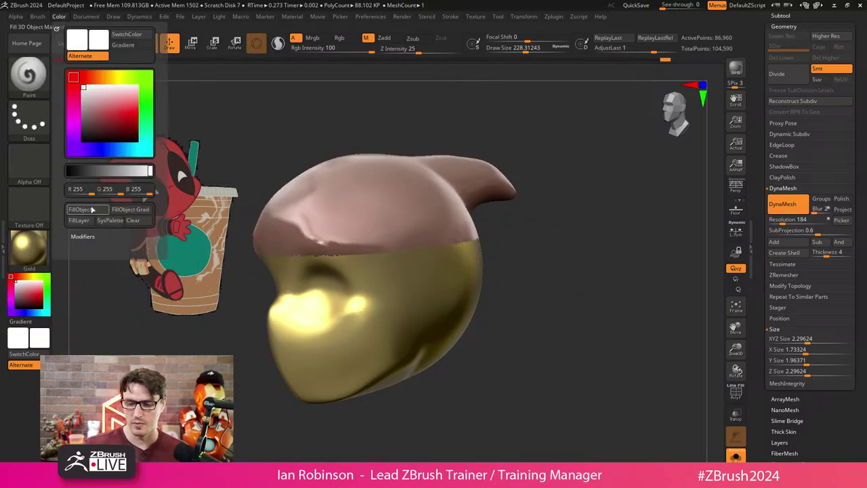
left_click(80, 192)
key("ctrl+z")
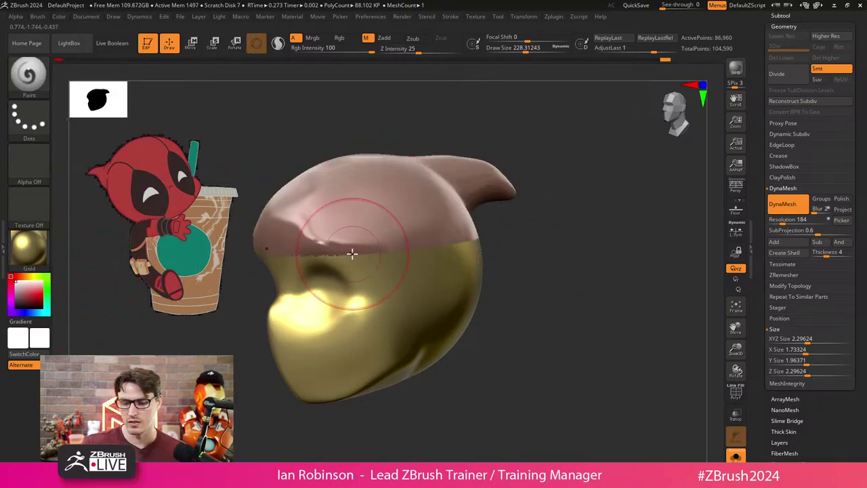
left_click(30, 247)
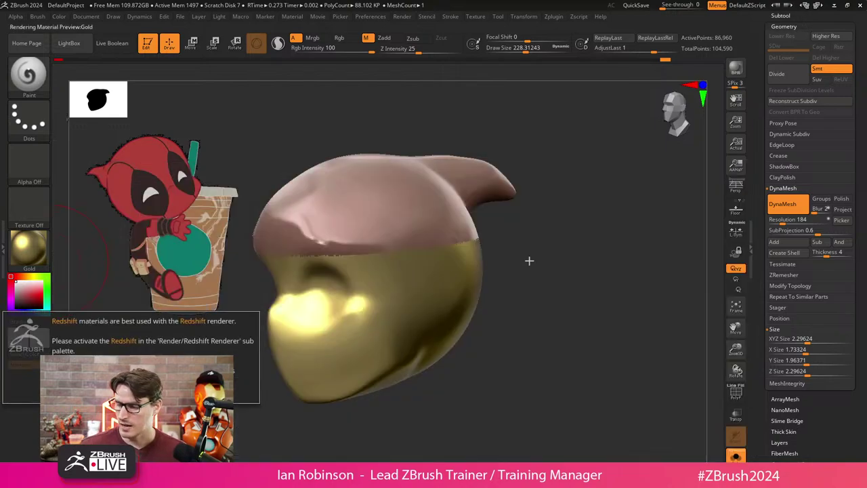
left_click(29, 248)
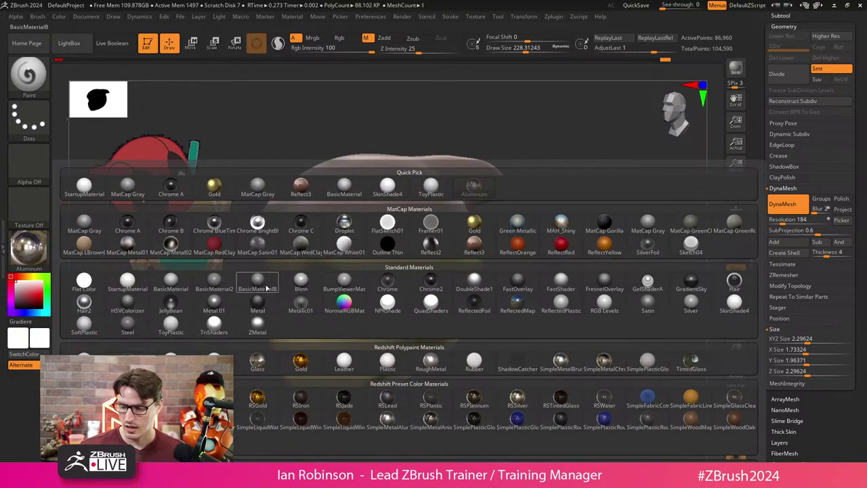
left_click(299, 252)
Reduce Draw Size to 177 and undo/redo to compare the painted and plain grey head.
key("s")
mouse_move(527, 269)
left_mouse_down()
mouse_move(526, 282)
mouse_move(398, 314)
mouse_move(448, 285)
mouse_move(337, 310)
mouse_move(406, 234)
mouse_move(355, 250)
mouse_move(316, 289)
mouse_move(407, 235)
mouse_move(441, 298)
mouse_move(512, 342)
mouse_move(540, 341)
mouse_move(513, 298)
mouse_move(410, 267)
mouse_move(332, 196)
mouse_move(258, 210)
mouse_move(343, 264)
mouse_move(343, 326)
mouse_move(321, 289)
mouse_move(536, 352)
mouse_move(579, 332)
mouse_move(517, 389)
left_mouse_up()
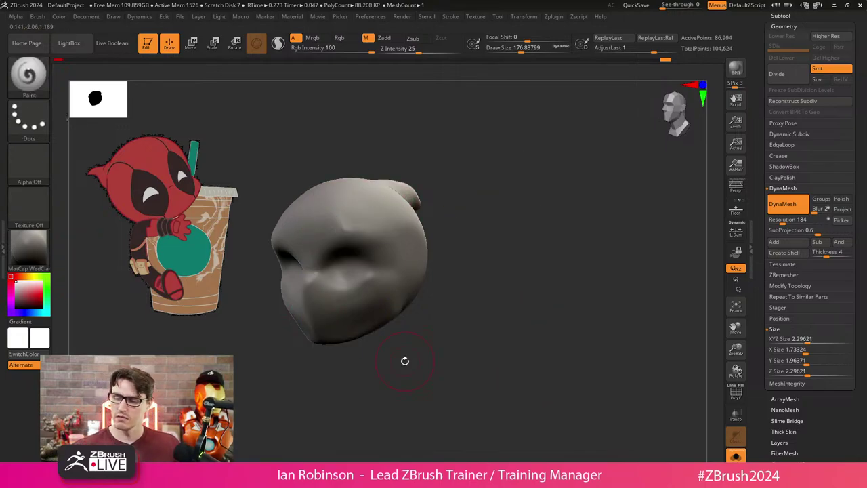
key("ctrl+z")
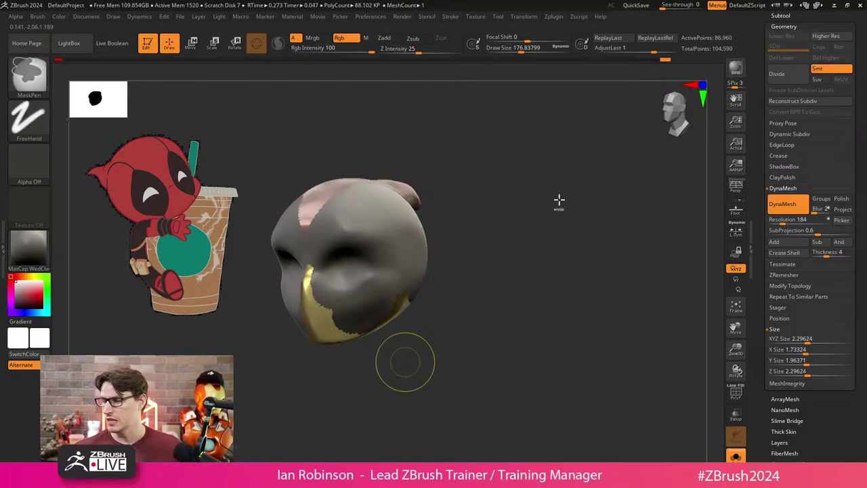
key("ctrl+shift+z")
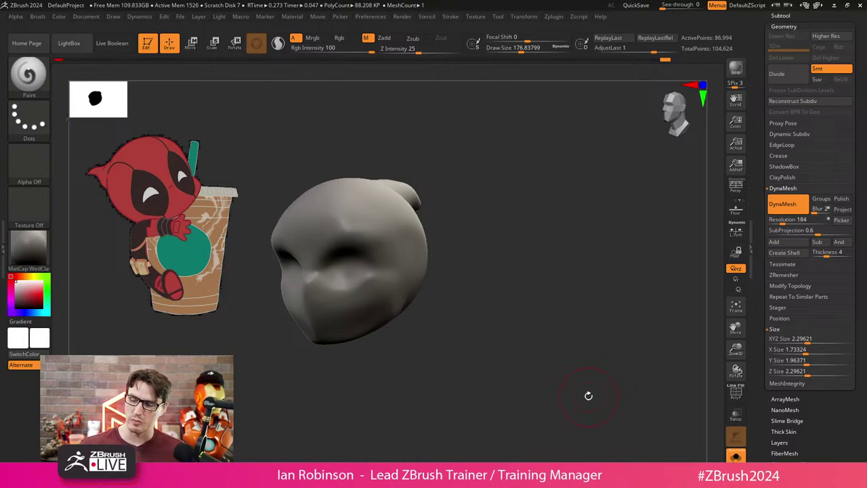
left_click_drag(589, 395, 520, 271)
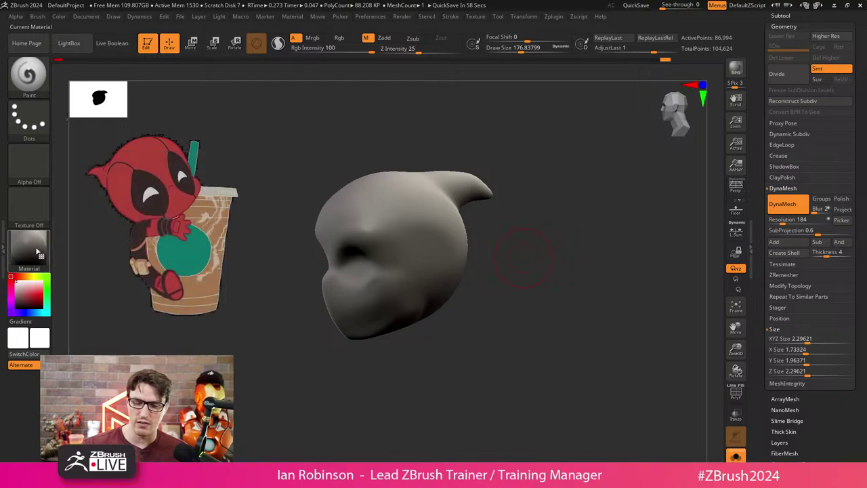
Try Flat Color, StartupMaterial and BumpViewerMat on the head, then settle on BasicMaterial.
key("f")
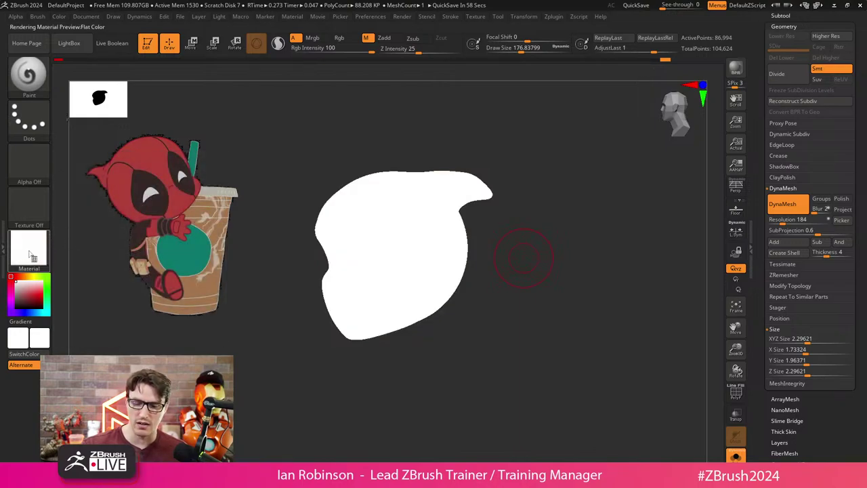
left_click_drag(31, 256, 505, 135)
left_click(59, 17)
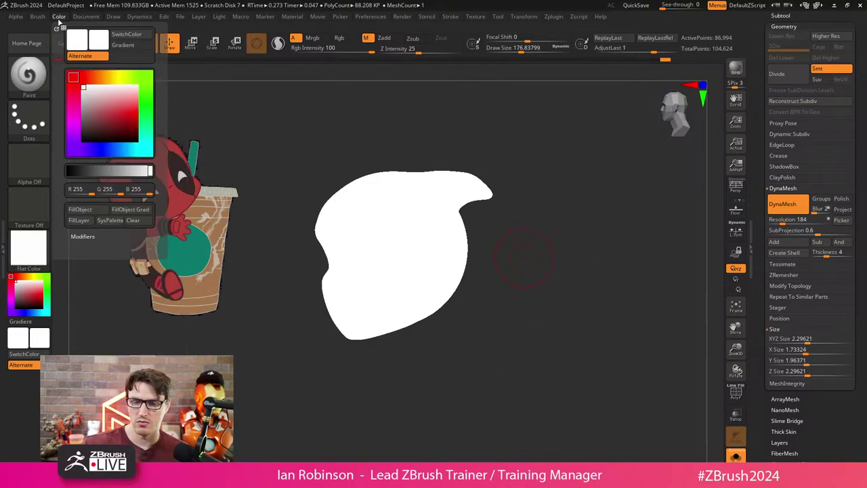
left_click(28, 250)
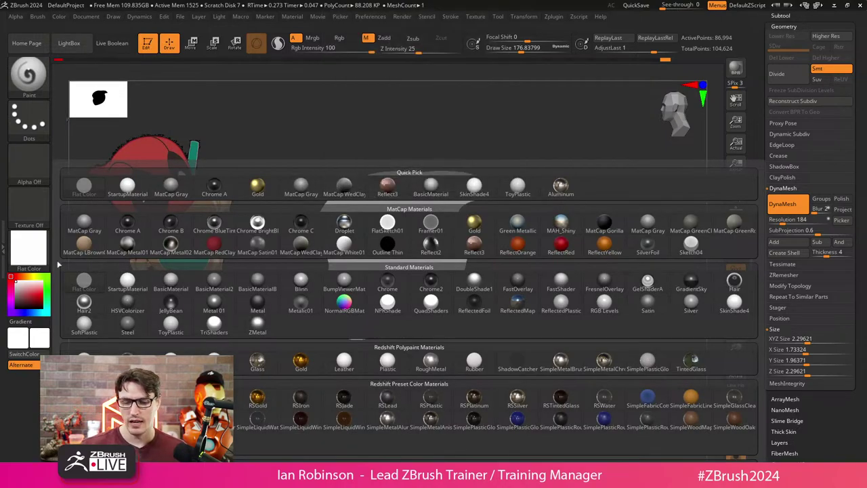
left_click(127, 284)
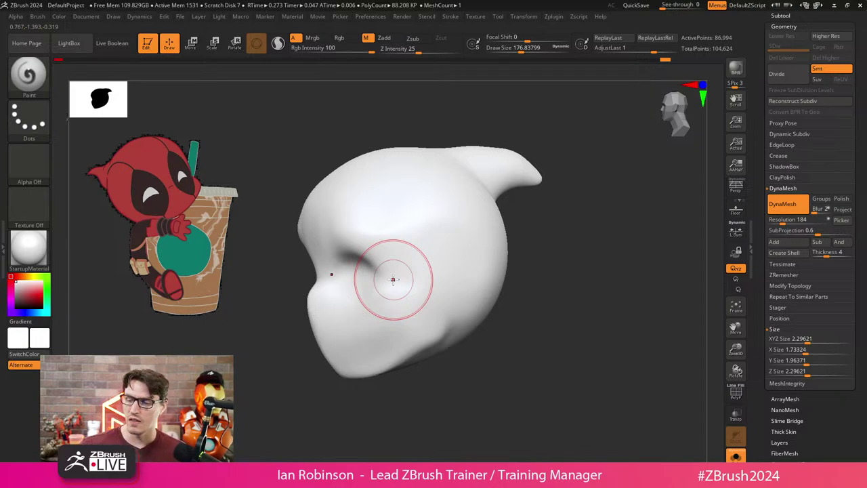
left_click(28, 247)
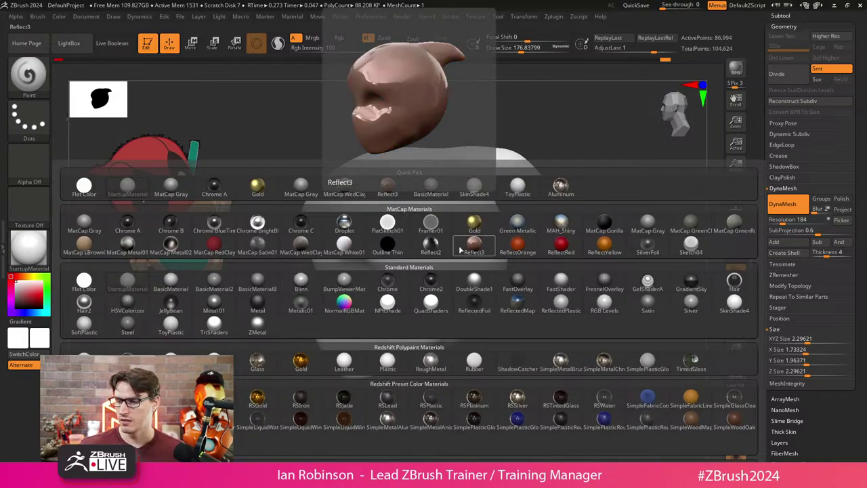
left_click(347, 284)
left_click(42, 256)
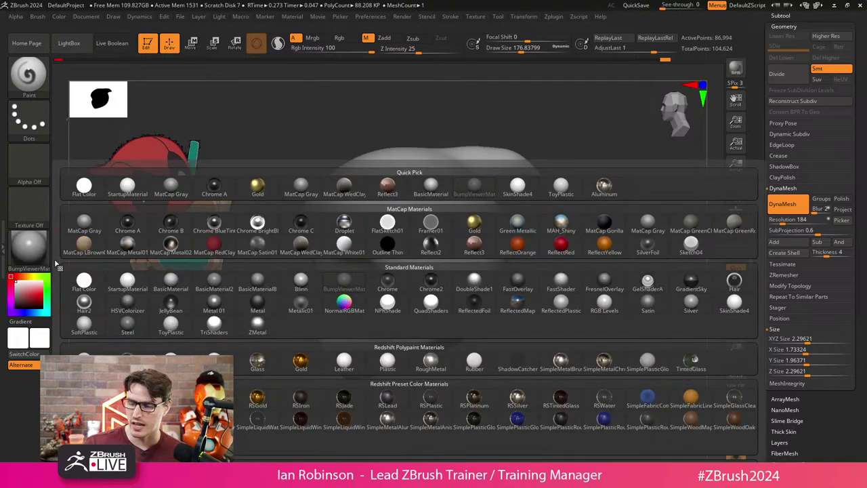
left_click(179, 280)
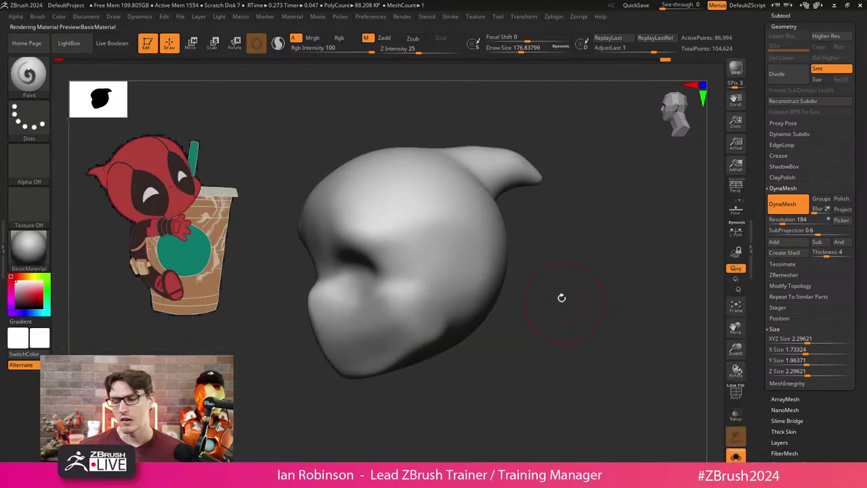
mouse_move(557, 294)
left_mouse_down()
mouse_move(251, 360)
mouse_move(514, 338)
mouse_move(556, 312)
mouse_move(558, 345)
mouse_move(572, 338)
left_mouse_up()
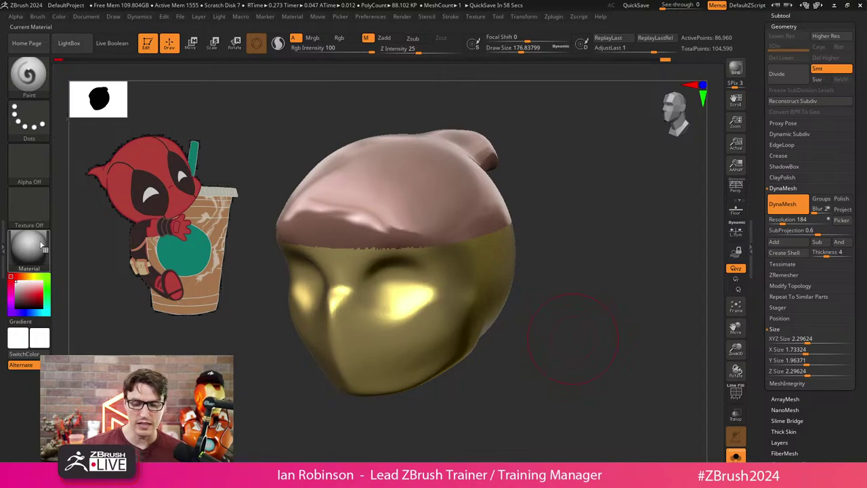
left_click_drag(42, 251, 401, 320)
left_click(41, 252)
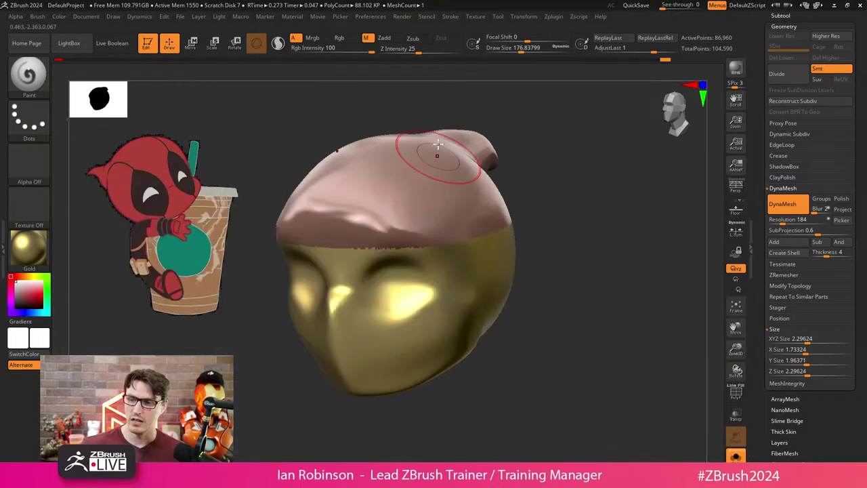
left_click(84, 281)
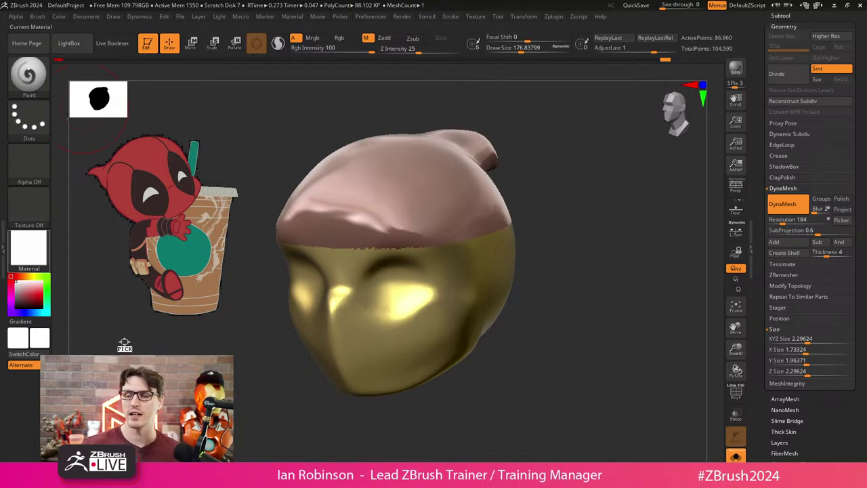
left_click_drag(124, 344, 403, 246)
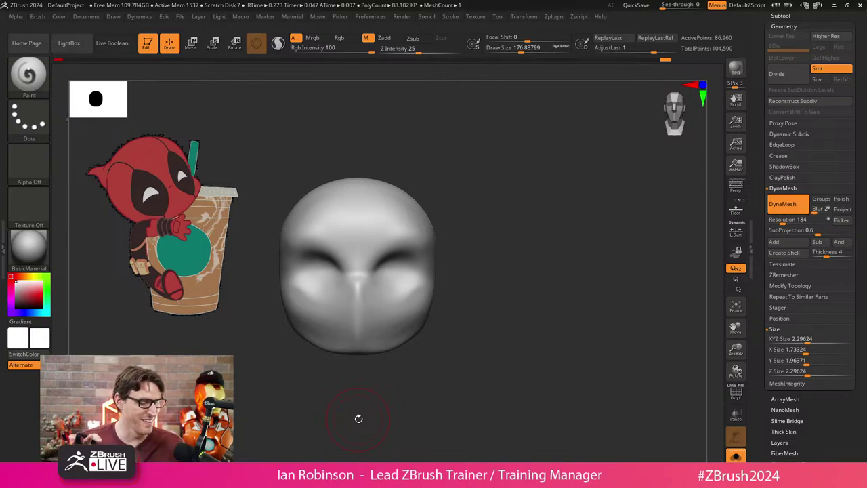
Zoom in on the head's top and select the hPolish brush via B, H, P.
mouse_move(358, 418)
left_mouse_down()
mouse_move(490, 254)
mouse_move(501, 277)
mouse_move(494, 278)
left_mouse_up()
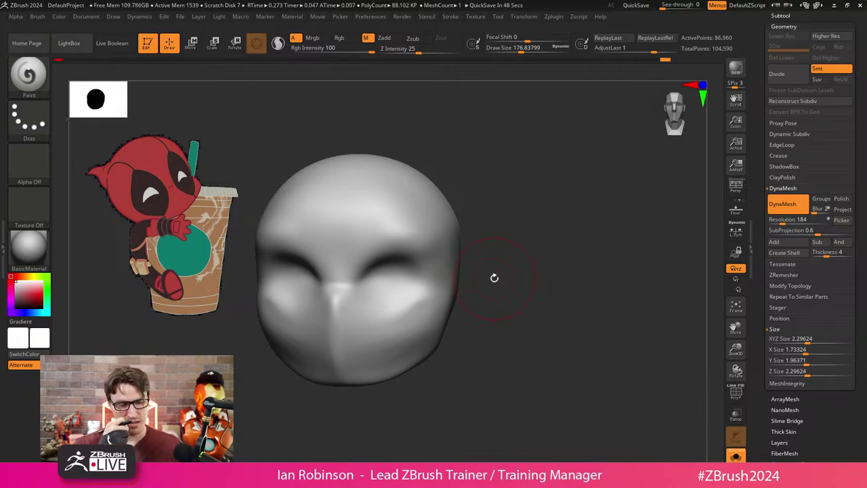
left_click_drag(495, 277, 523, 266)
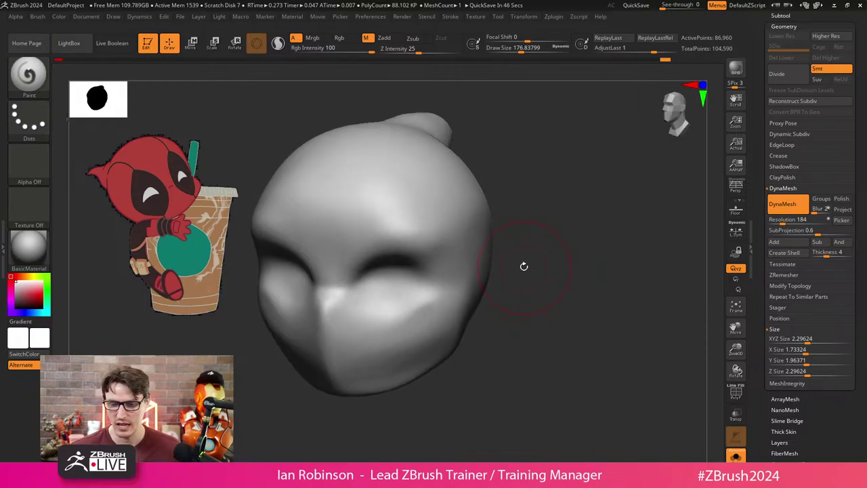
key("b")
key("h")
key("p")
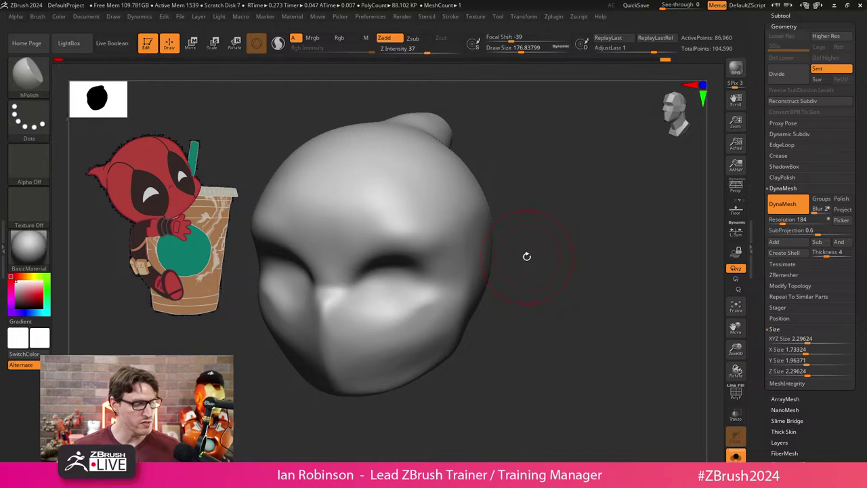
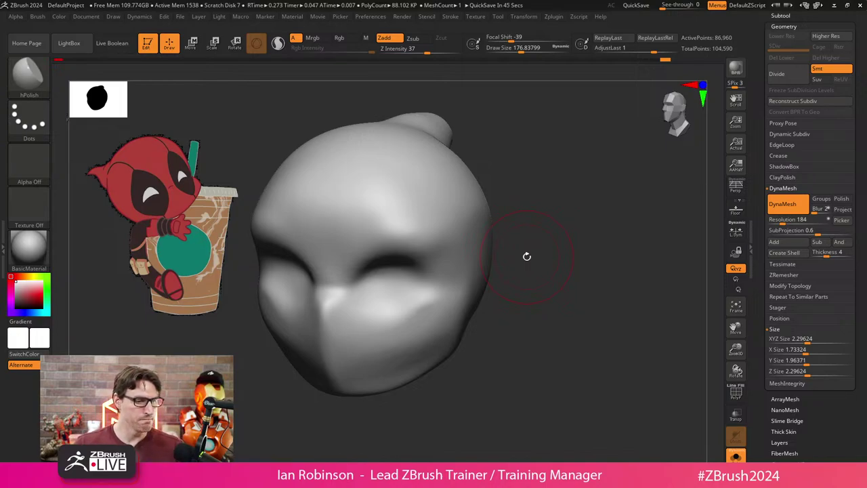
Switch to the ClayBuildup brush with Alpha 18.
left_click_drag(527, 256, 519, 279)
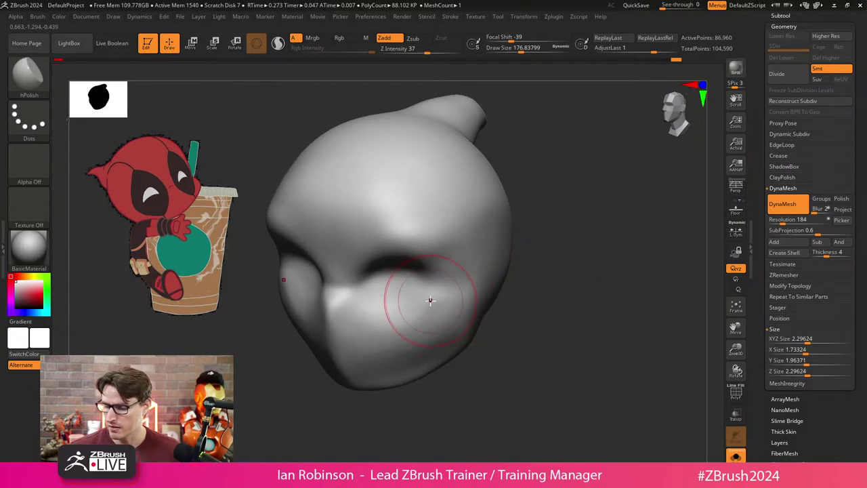
mouse_move(514, 290)
left_mouse_down()
mouse_move(519, 285)
mouse_move(565, 323)
left_mouse_up()
left_click_drag(475, 362, 486, 370, "shift")
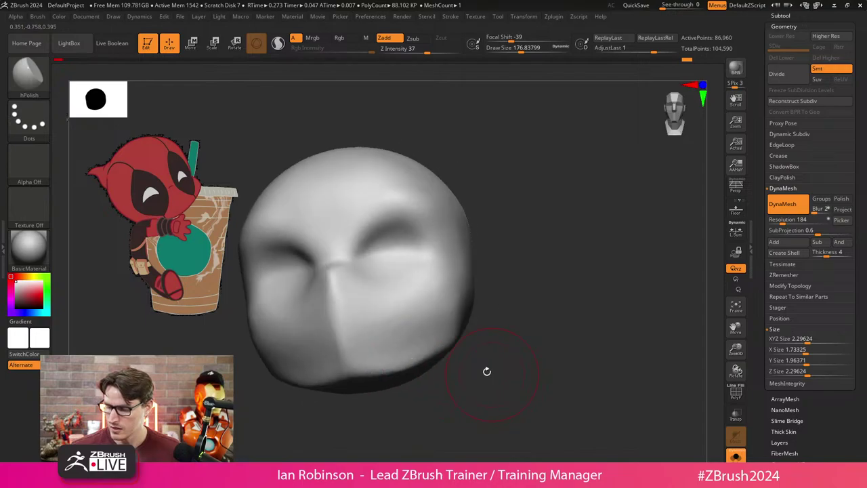
left_click_drag(502, 258, 492, 199)
key("c")
key("b")
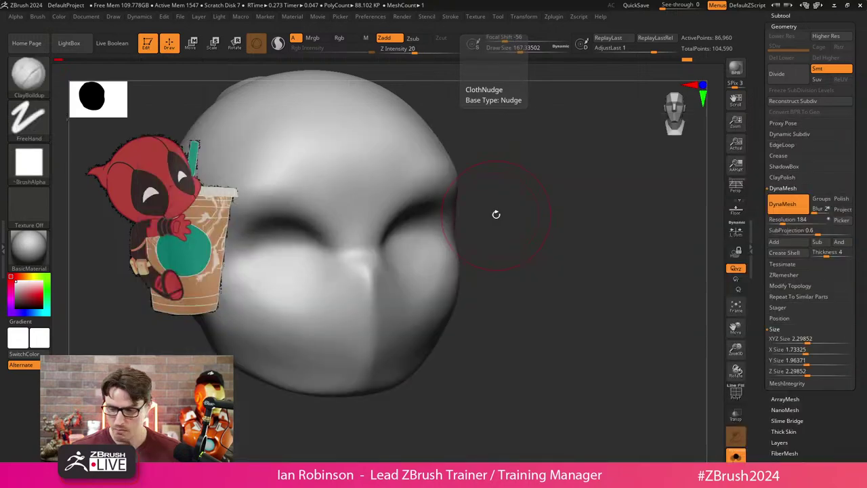
right_click_drag(411, 224, 394, 217)
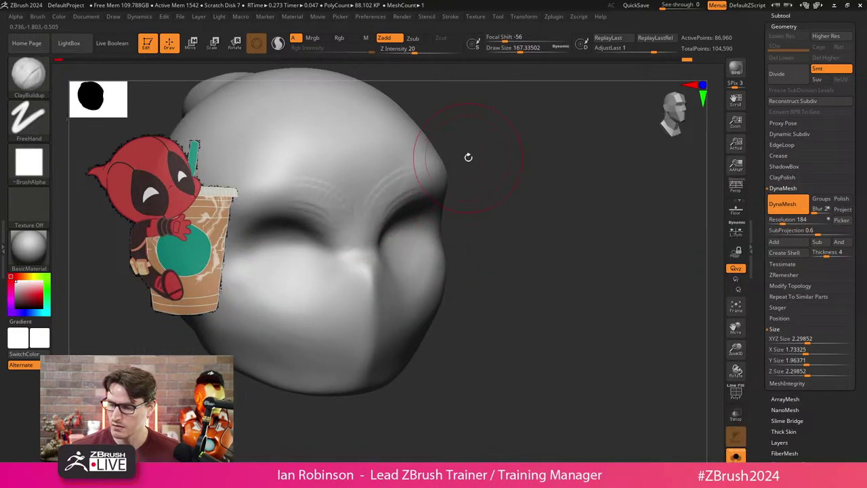
key("alt+a")
left_click(344, 232)
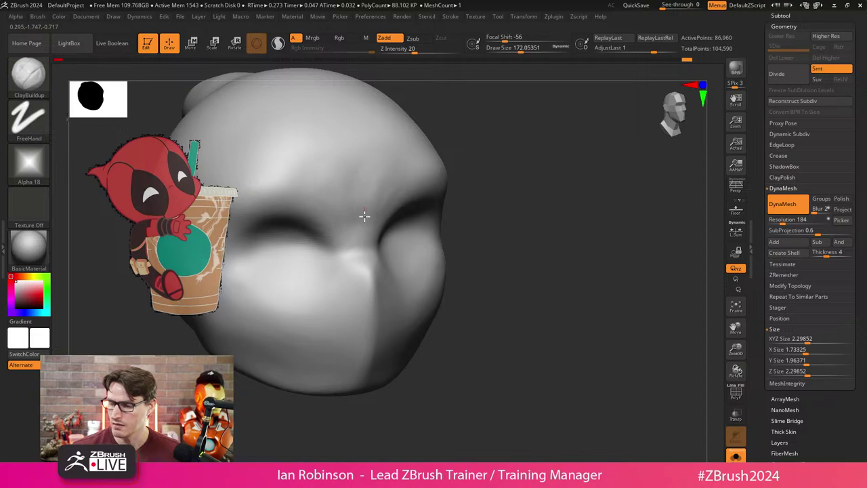
Build up clay on the brow between the eyes and deepen both eye sockets.
left_click_drag(365, 197, 366, 213)
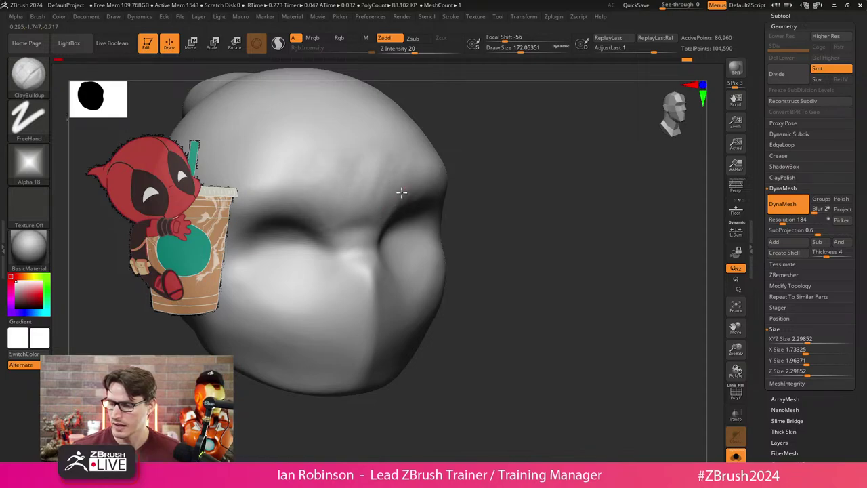
left_click_drag(532, 207, 497, 236)
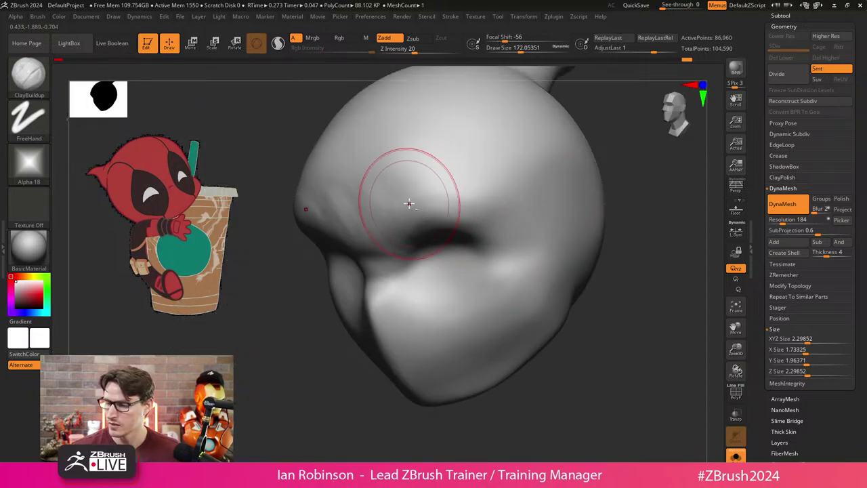
mouse_move(339, 329)
left_mouse_down("shift")
mouse_move(327, 344)
mouse_move(353, 318)
left_mouse_up("shift")
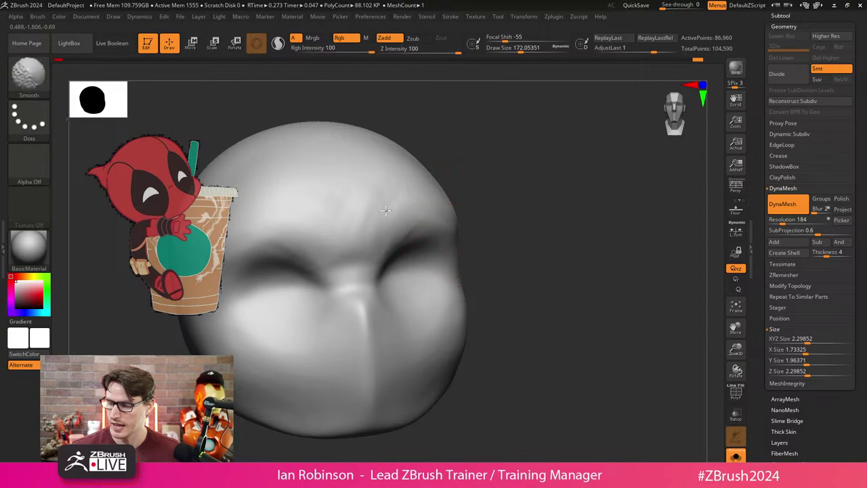
mouse_move(509, 255)
left_mouse_down()
mouse_move(527, 258)
mouse_move(556, 244)
mouse_move(528, 283)
left_mouse_up()
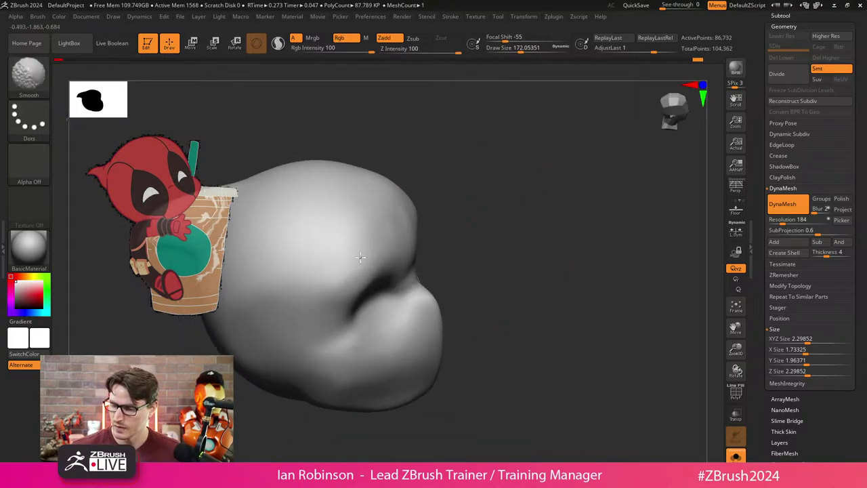
mouse_move(481, 234)
left_mouse_down()
mouse_move(470, 273)
mouse_move(517, 221)
left_mouse_up()
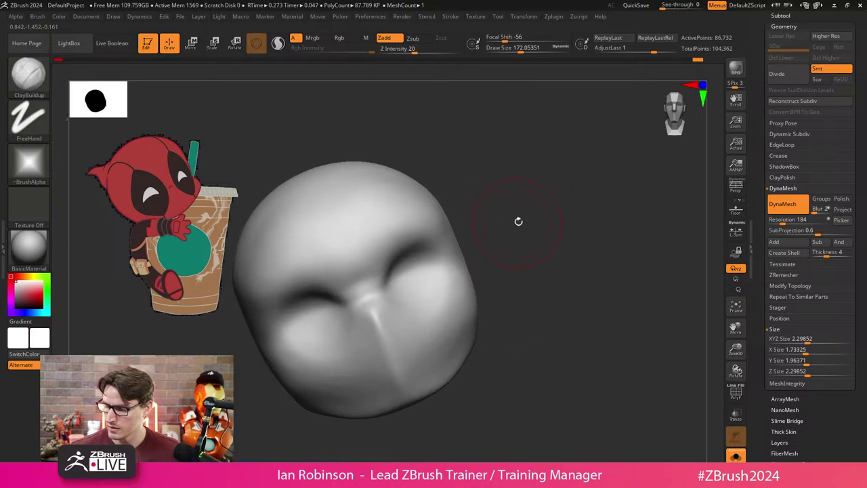
mouse_move(402, 269)
left_mouse_down()
mouse_move(415, 251)
mouse_move(430, 257)
mouse_move(426, 267)
mouse_move(408, 253)
mouse_move(393, 264)
mouse_move(388, 287)
mouse_move(412, 280)
mouse_move(405, 297)
mouse_move(394, 262)
mouse_move(387, 271)
mouse_move(403, 297)
mouse_move(418, 281)
left_mouse_up()
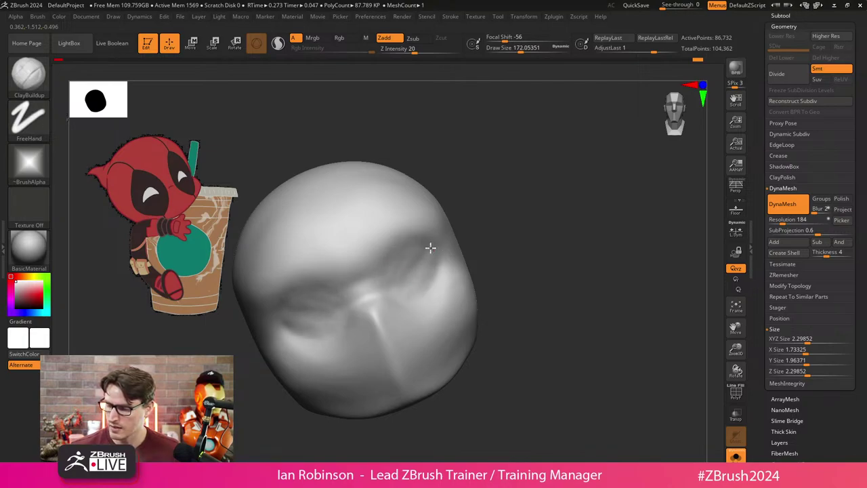
Smooth the face from the front and the lower part of the head.
mouse_move(524, 230)
left_mouse_down("shift")
mouse_move(411, 285)
mouse_move(387, 278)
left_mouse_up("shift")
left_click_drag(535, 258, 476, 253)
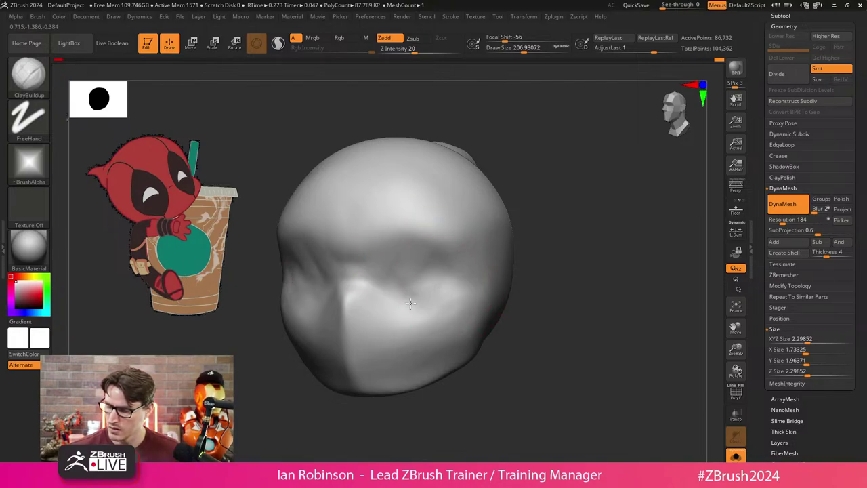
mouse_move(507, 246)
left_mouse_down()
mouse_move(461, 274)
mouse_move(438, 261)
mouse_move(432, 272)
mouse_move(455, 285)
left_mouse_up()
left_click_drag(545, 265, 558, 294)
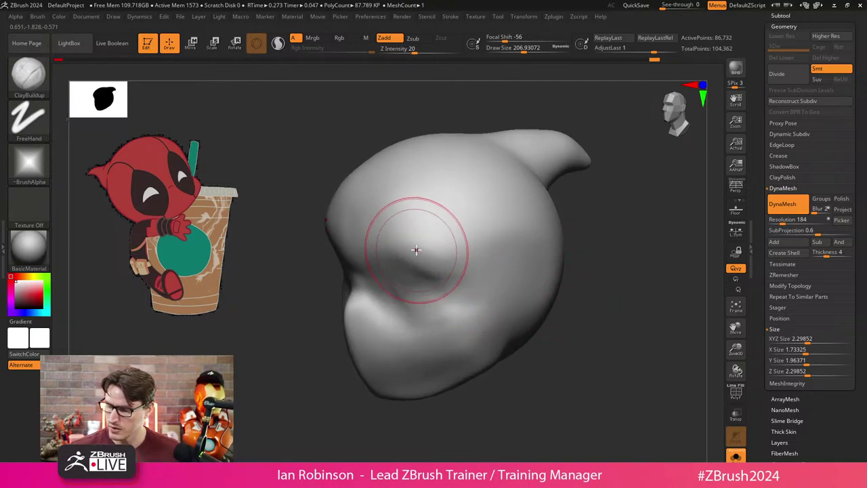
left_click_drag(373, 414, 411, 273)
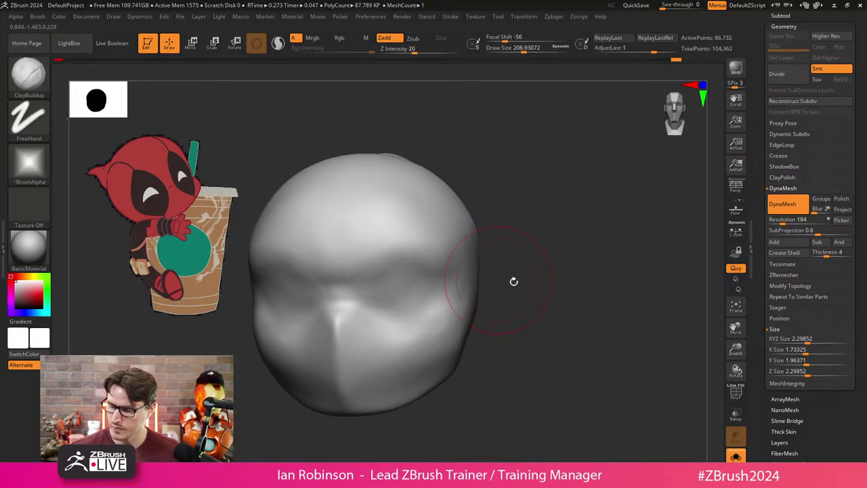
left_click_drag(514, 281, 469, 349)
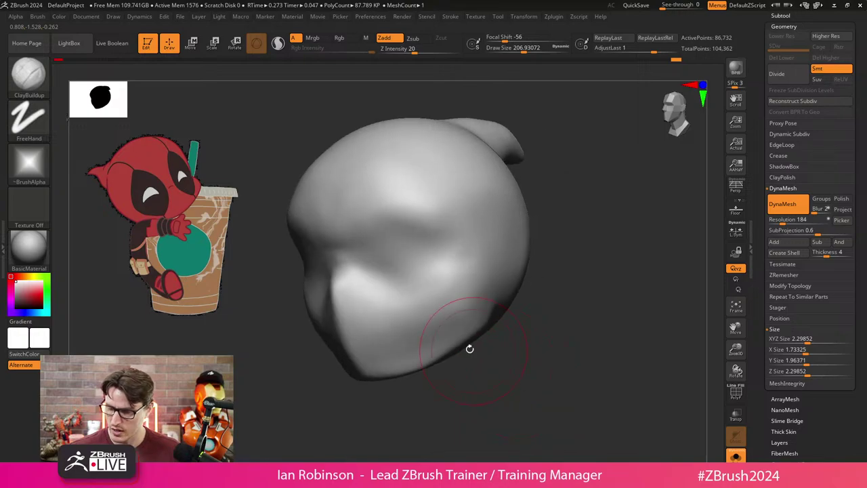
mouse_move(339, 288)
left_mouse_down("shift")
mouse_move(362, 331)
mouse_move(405, 354)
left_mouse_up("shift")
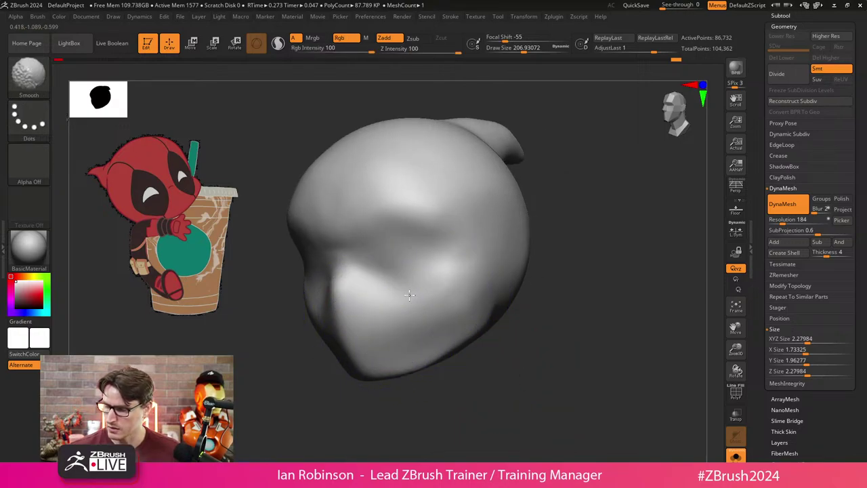
mouse_move(556, 285)
left_mouse_down()
mouse_move(595, 281)
mouse_move(563, 289)
mouse_move(545, 354)
mouse_move(533, 258)
mouse_move(434, 178)
left_mouse_up()
Turn the horn into view and switch to the Move brush (B, M, V).
left_click_drag(497, 126, 503, 156)
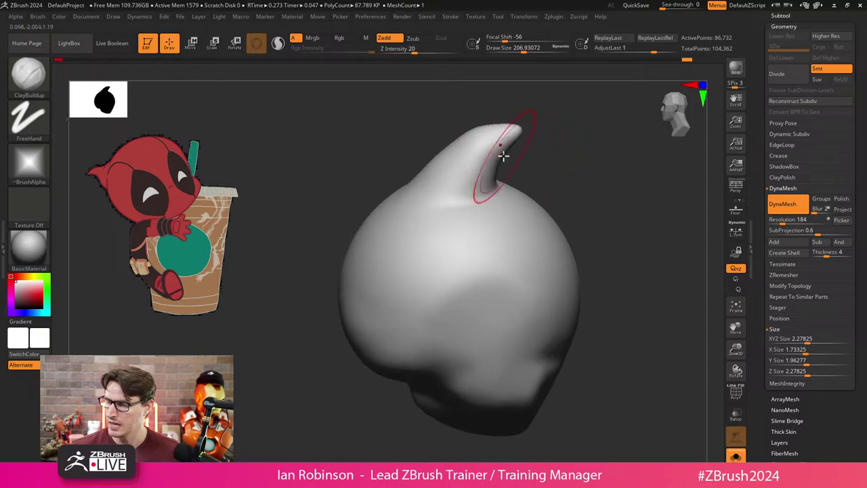
left_click_drag(578, 145, 478, 145)
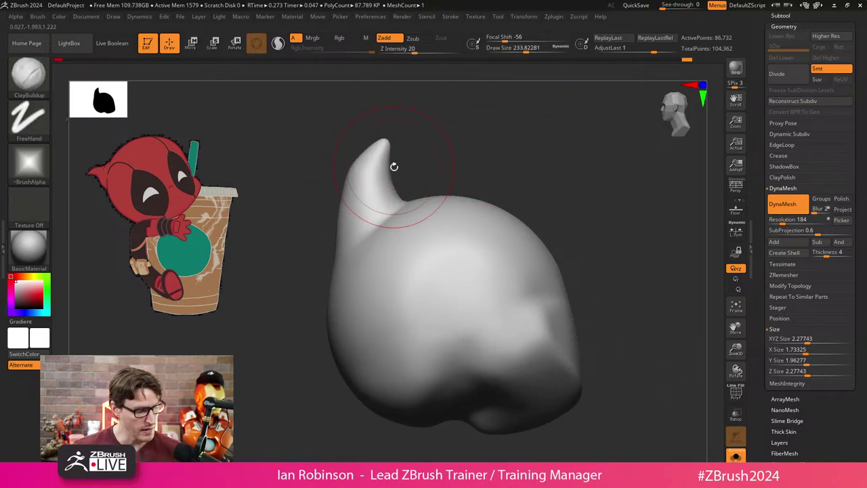
key("b")
key("m")
key("v")
Pull the horn tip on top of the head into a taller, pointier shape.
left_click_drag(384, 145, 374, 150)
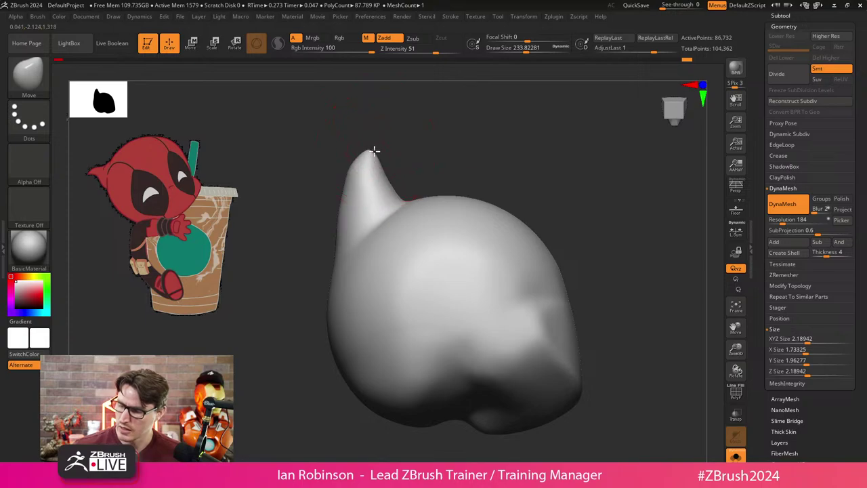
key("ctrl+z")
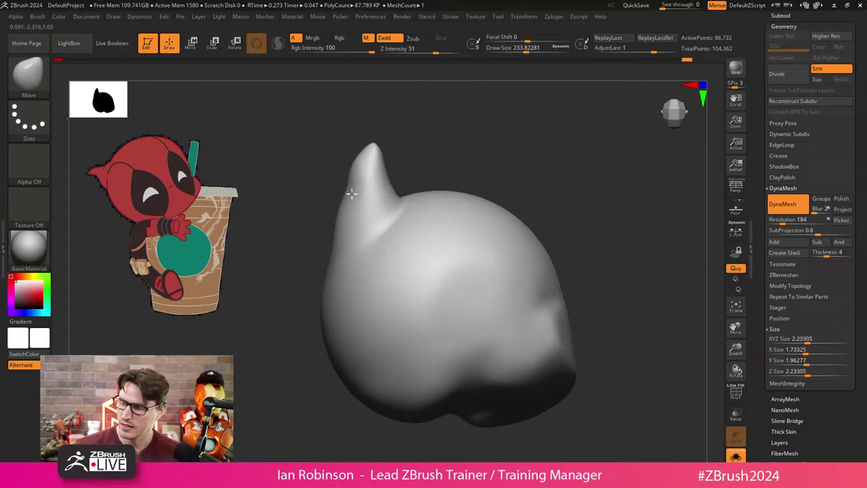
mouse_move(443, 147)
left_mouse_down()
mouse_move(420, 140)
mouse_move(364, 165)
left_mouse_up()
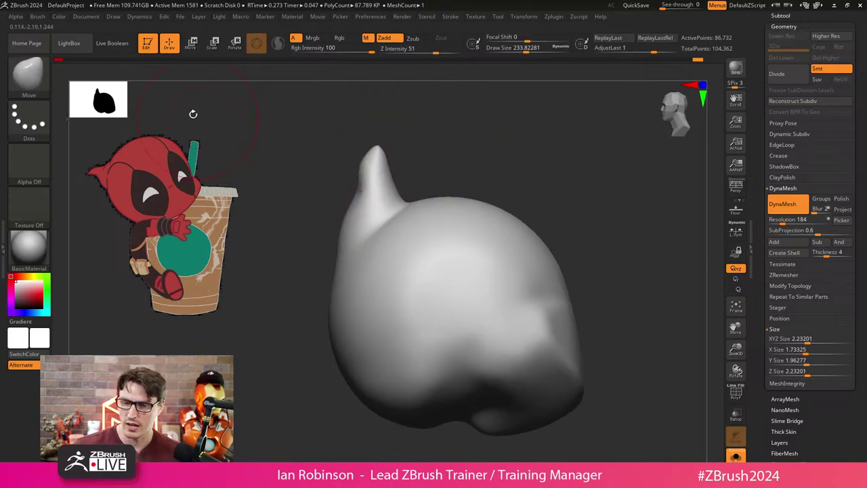
left_click(41, 16)
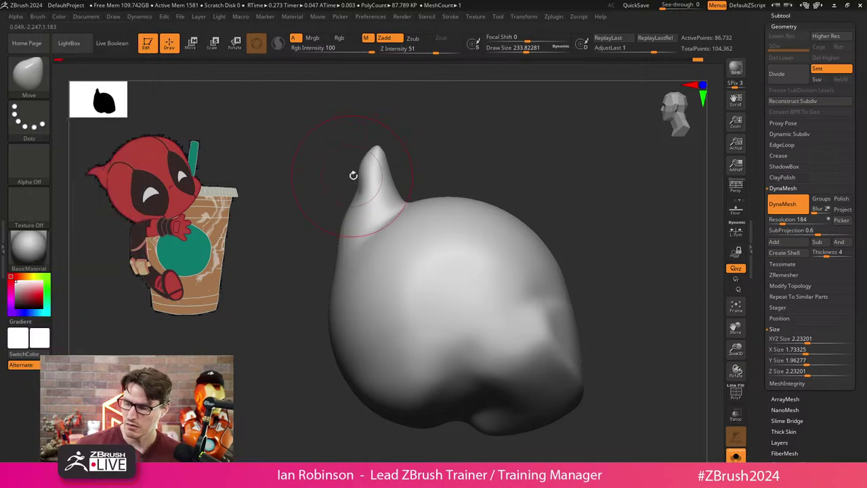
left_click_drag(352, 174, 352, 204)
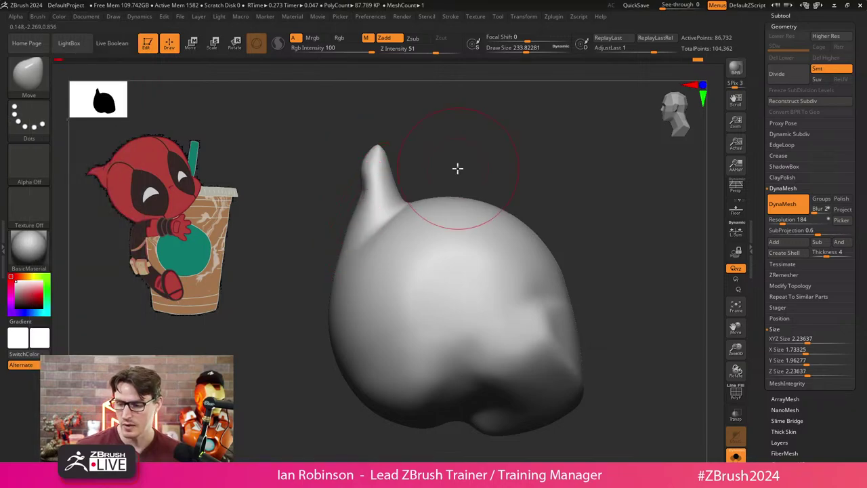
mouse_move(366, 173)
left_mouse_down()
mouse_move(387, 142)
mouse_move(443, 155)
mouse_move(488, 147)
mouse_move(392, 201)
left_mouse_up()
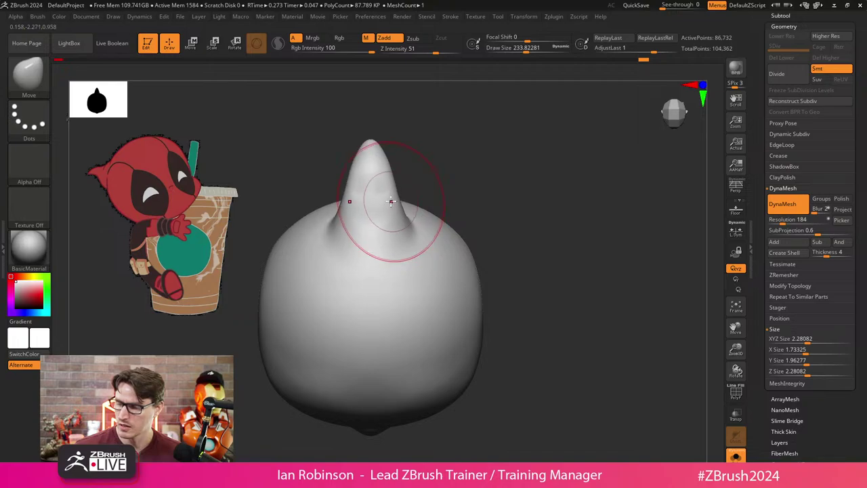
mouse_move(443, 137)
left_mouse_down()
mouse_move(517, 176)
mouse_move(536, 206)
mouse_move(517, 223)
mouse_move(460, 230)
mouse_move(540, 238)
mouse_move(568, 270)
mouse_move(379, 240)
mouse_move(344, 246)
mouse_move(546, 265)
left_mouse_up()
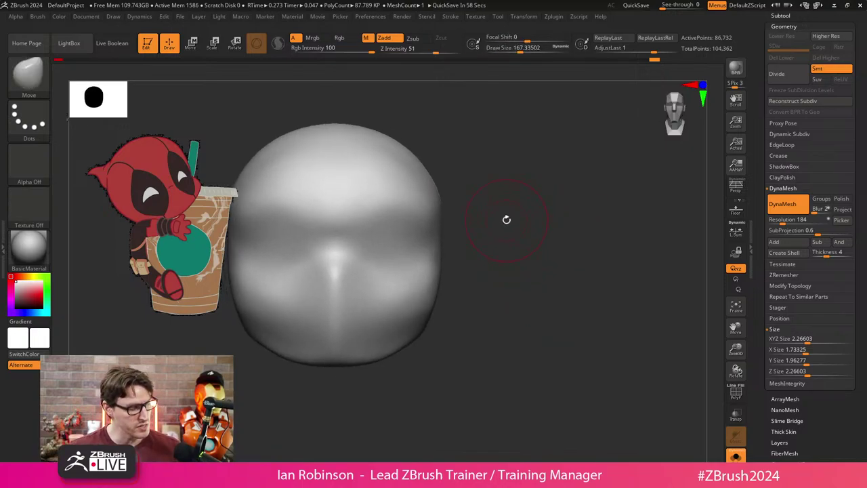
Switch to the Paint brush and bring up the colour options.
key("b")
key("p")
key("a")
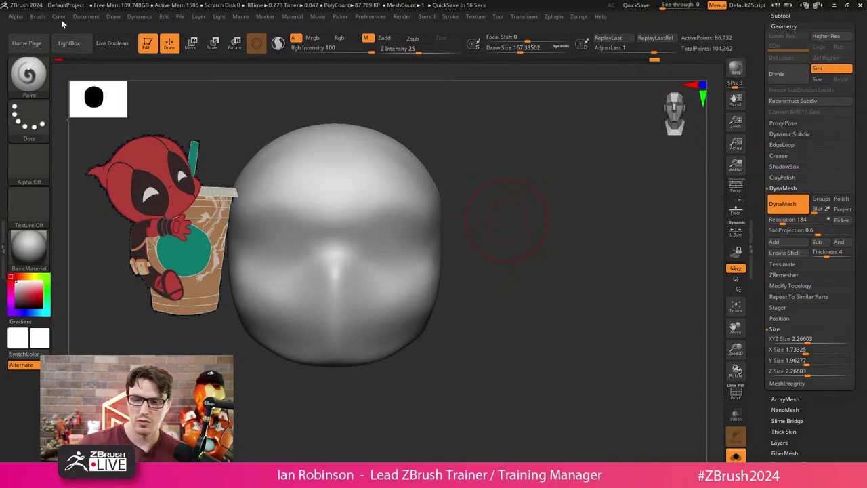
left_click(59, 19)
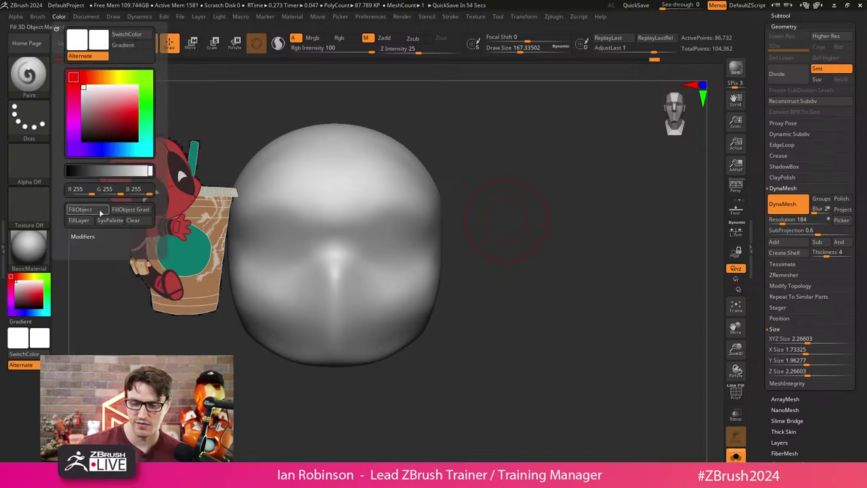
Shrink the draw size to about 36.9, review Lazy Mouse, and paint Rgb only without M.
key("s")
left_click_drag(517, 215, 510, 220)
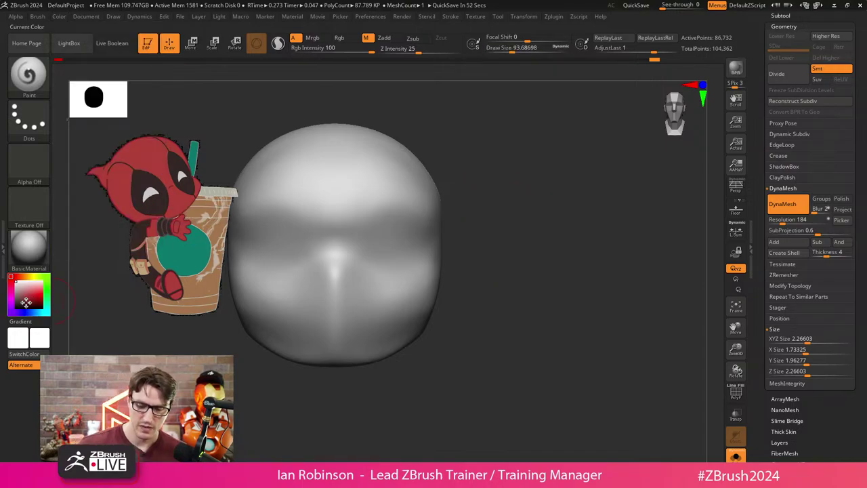
mouse_move(542, 271)
left_mouse_down("alt")
mouse_move(544, 222)
mouse_move(535, 222)
mouse_move(549, 205)
mouse_move(467, 206)
left_mouse_up("alt")
key("s")
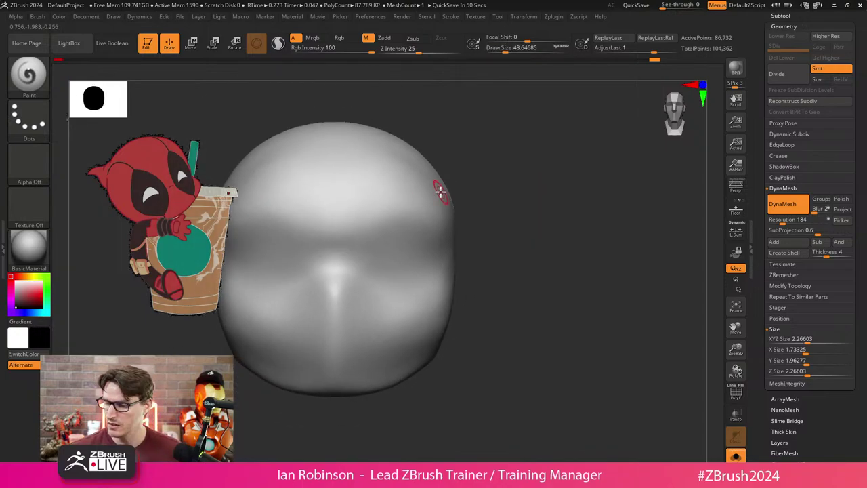
key("s")
left_click(450, 17)
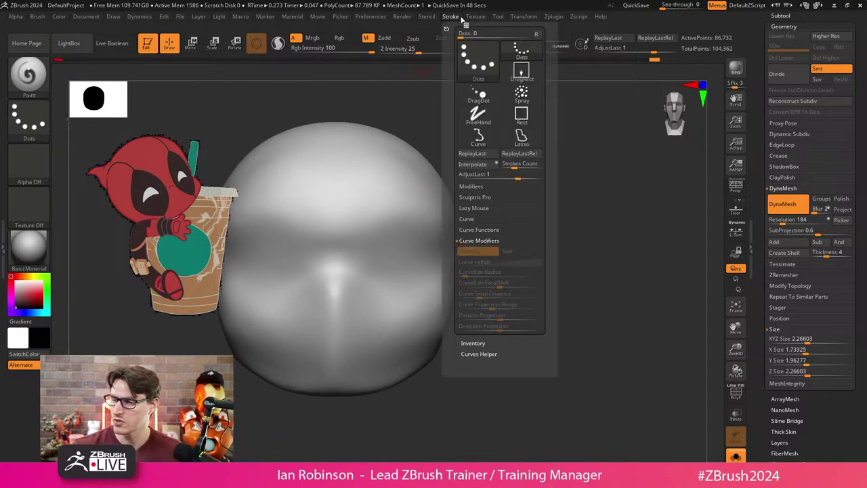
left_click(474, 208)
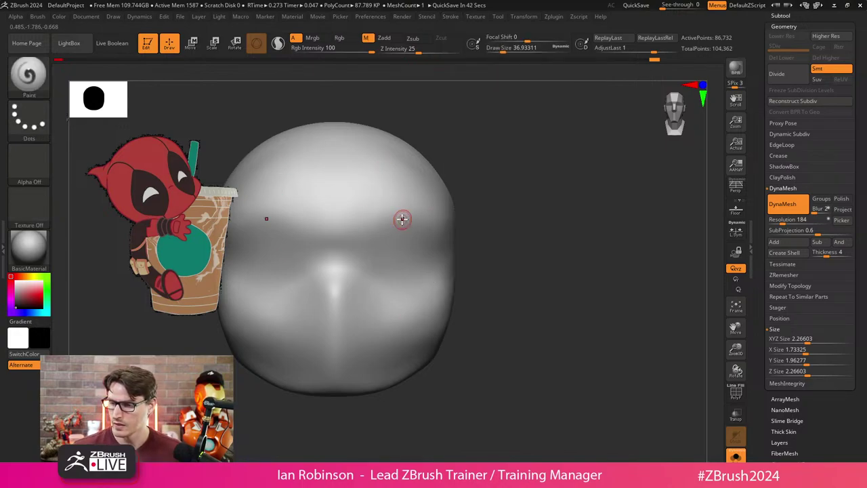
left_click(351, 39)
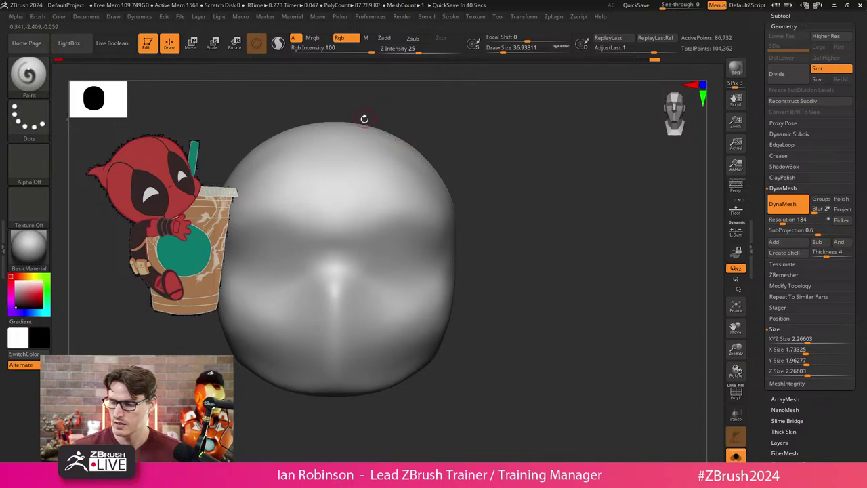
Paint mirrored black eye outlines and fill their inner and outer edges.
mouse_move(397, 191)
left_mouse_down()
mouse_move(360, 260)
mouse_move(412, 364)
left_mouse_up()
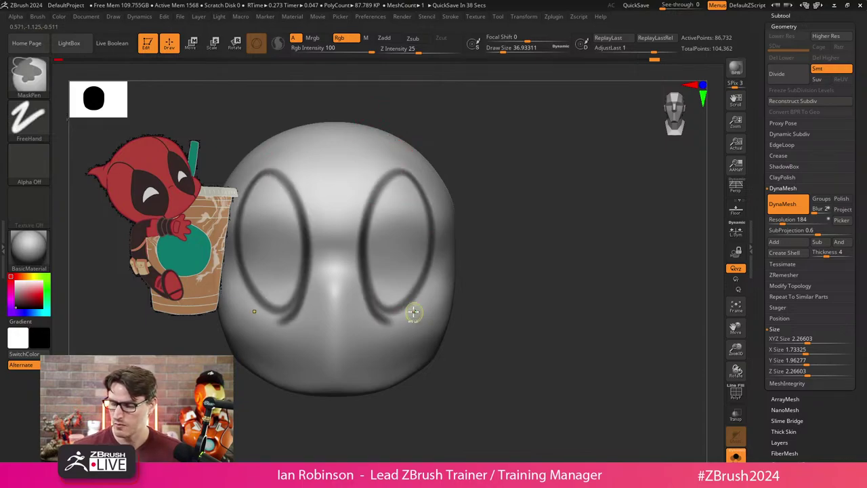
key("ctrl+z")
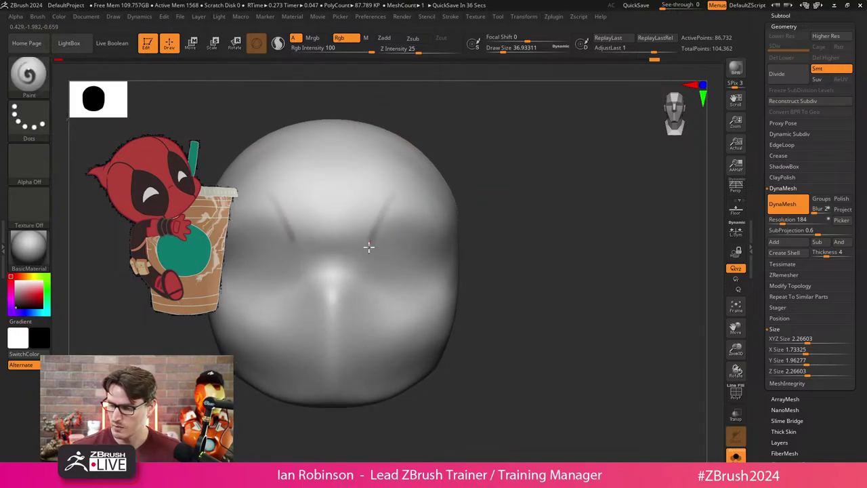
mouse_move(399, 314)
right_mouse_down()
mouse_move(492, 277)
mouse_move(406, 193)
right_mouse_up()
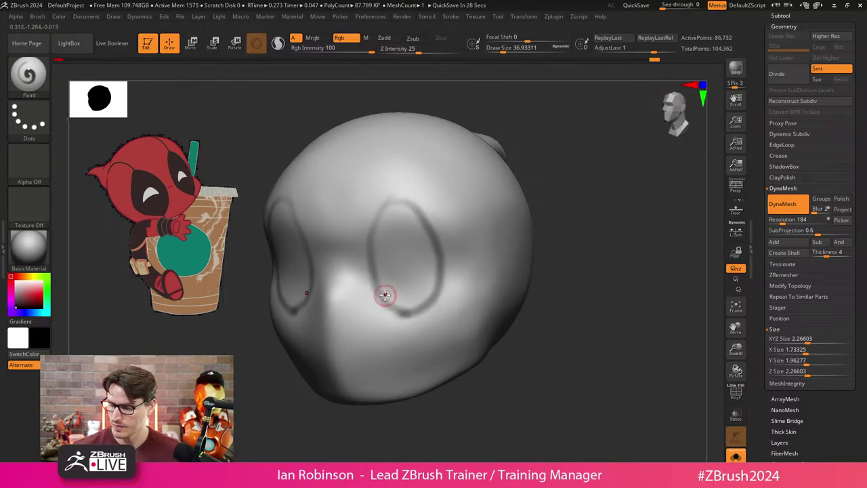
right_click_drag(384, 295, 438, 240)
right_click_drag(426, 186, 451, 192)
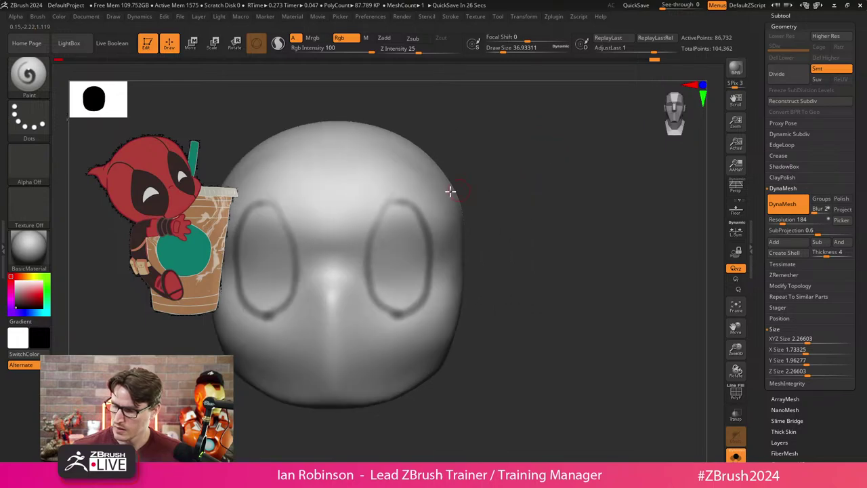
mouse_move(400, 194)
left_mouse_down()
mouse_move(419, 225)
mouse_move(398, 195)
mouse_move(374, 228)
mouse_move(368, 287)
mouse_move(380, 202)
mouse_move(358, 265)
mouse_move(371, 305)
left_mouse_up()
mouse_move(358, 252)
left_mouse_down()
mouse_move(372, 297)
mouse_move(391, 313)
left_mouse_up()
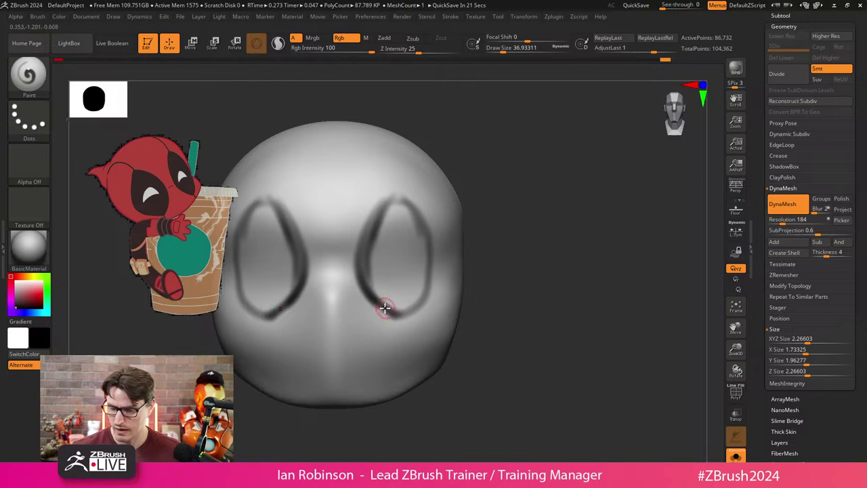
right_click_drag(384, 307, 457, 304)
mouse_move(432, 288)
left_mouse_down()
mouse_move(424, 229)
mouse_move(390, 190)
left_mouse_up()
right_click_drag(389, 190, 556, 188)
mouse_move(389, 195)
left_mouse_down()
mouse_move(361, 273)
mouse_move(382, 305)
mouse_move(371, 236)
mouse_move(388, 303)
mouse_move(408, 304)
mouse_move(422, 283)
mouse_move(413, 231)
mouse_move(418, 300)
mouse_move(416, 225)
mouse_move(396, 209)
mouse_move(421, 288)
mouse_move(395, 211)
mouse_move(392, 266)
mouse_move(391, 212)
mouse_move(388, 293)
mouse_move(384, 227)
mouse_move(397, 313)
mouse_move(387, 211)
mouse_move(396, 313)
mouse_move(382, 216)
mouse_move(401, 296)
mouse_move(402, 229)
mouse_move(419, 292)
mouse_move(398, 310)
left_mouse_up()
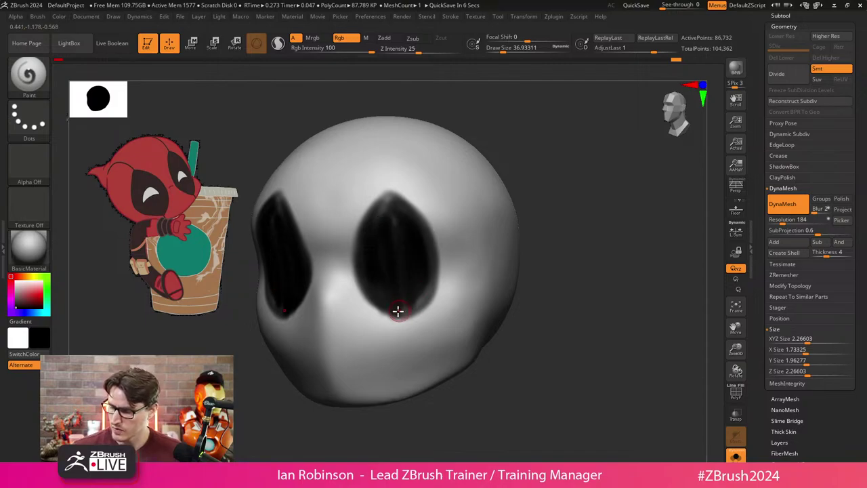
Reshape the top of the eye patches and frame the head.
left_click_drag(406, 212, 385, 197)
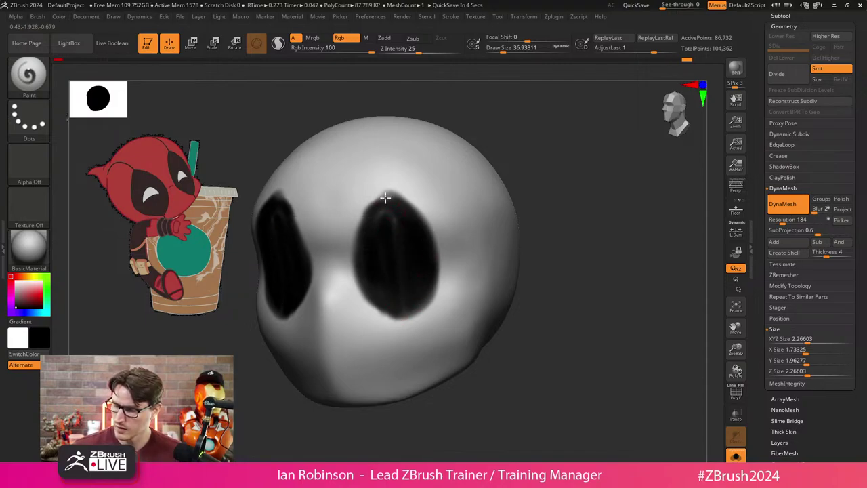
left_click_drag(528, 223, 505, 202)
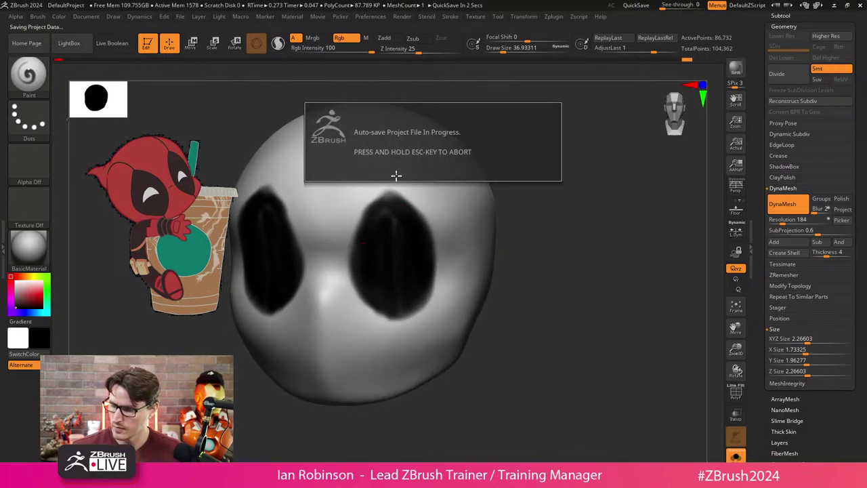
key("Escape")
left_click_drag(384, 199, 388, 198)
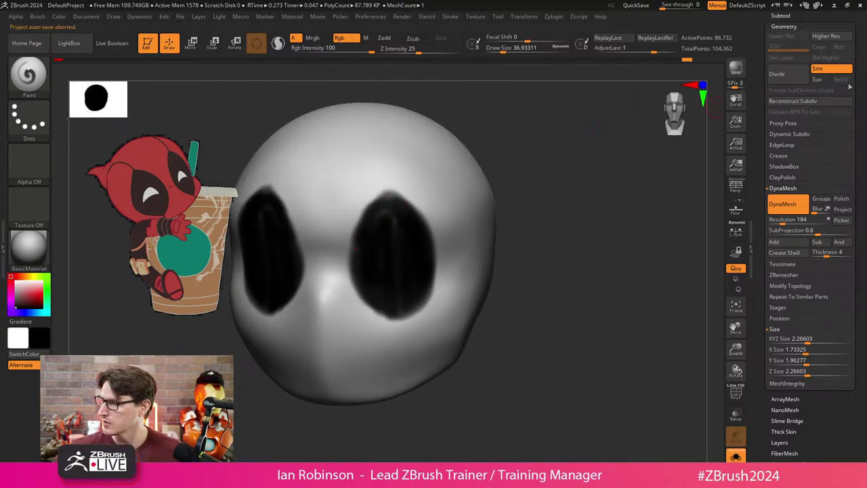
scroll(856, 157, "up", 3)
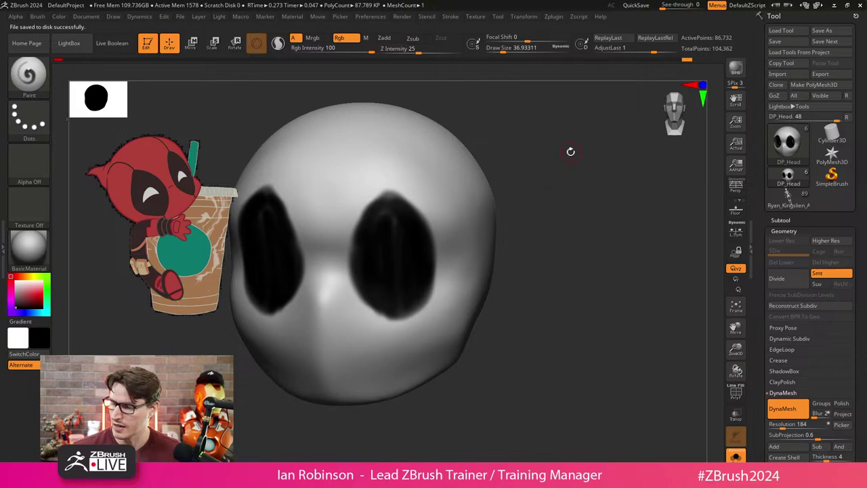
key("f")
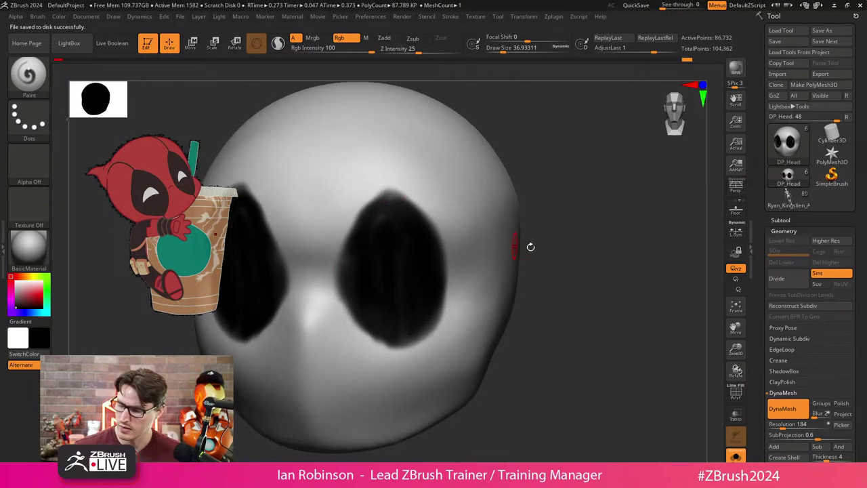
Darken the inner, lower and upper outer edges into pointed black eye patches.
left_click_drag(531, 246, 542, 228)
left_click_drag(358, 216, 345, 262)
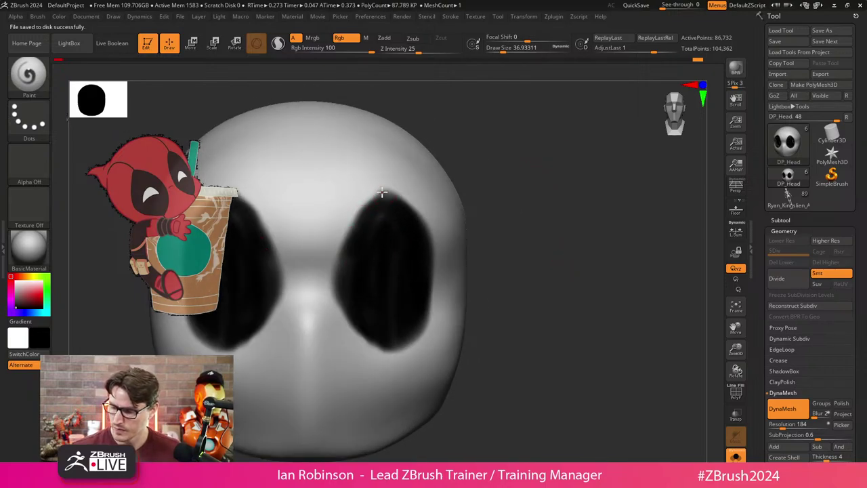
mouse_move(382, 192)
left_mouse_down()
mouse_move(352, 229)
mouse_move(339, 287)
left_mouse_up()
left_click_drag(351, 322, 379, 348)
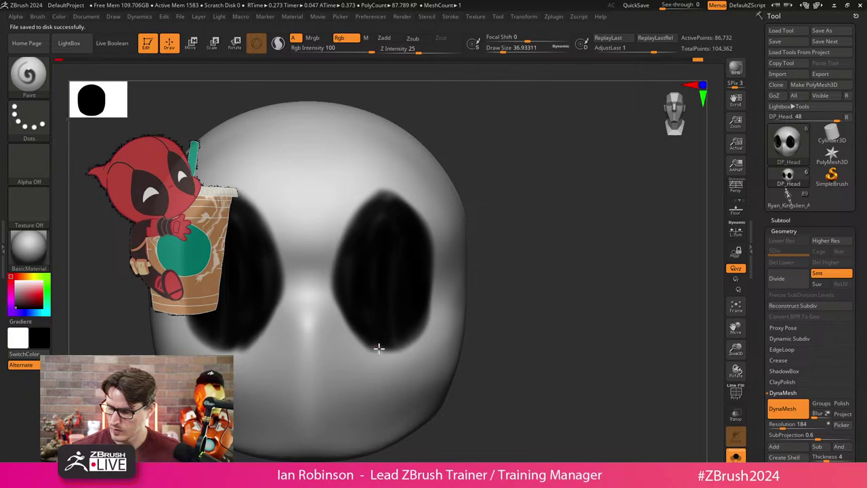
right_click_drag(387, 349, 492, 311)
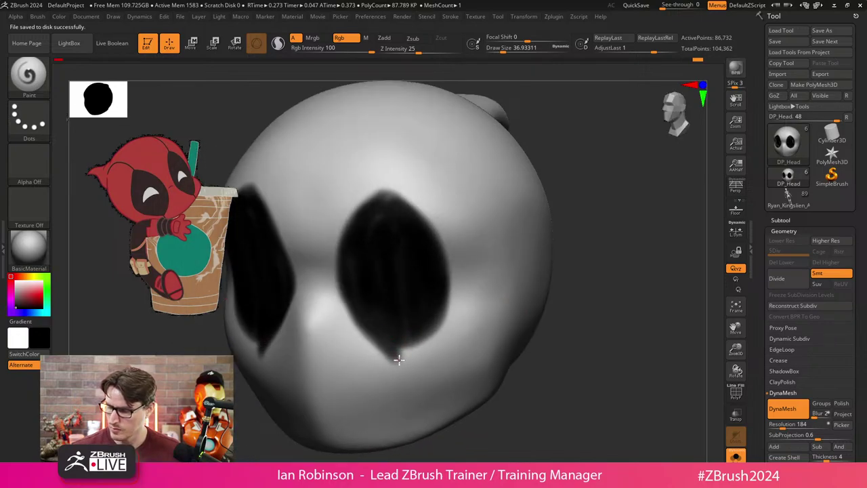
left_click_drag(401, 358, 434, 321)
mouse_move(441, 265)
left_mouse_down()
mouse_move(408, 205)
mouse_move(389, 191)
left_mouse_up()
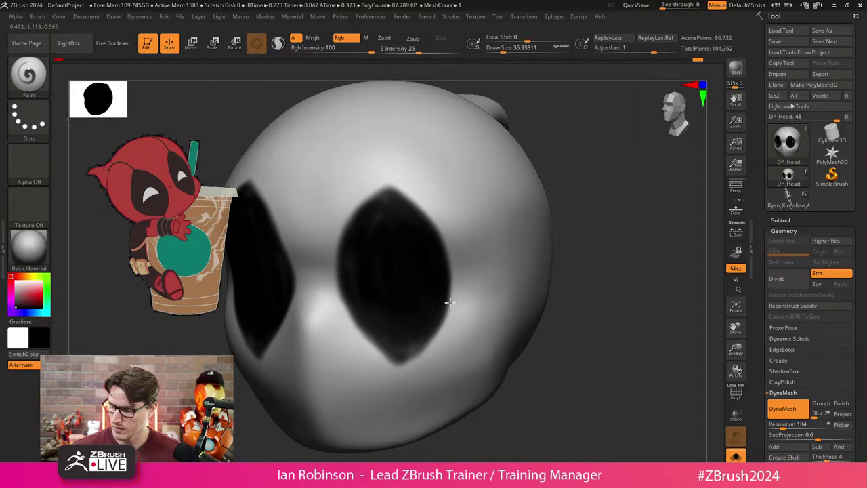
right_click_drag(449, 302, 606, 235)
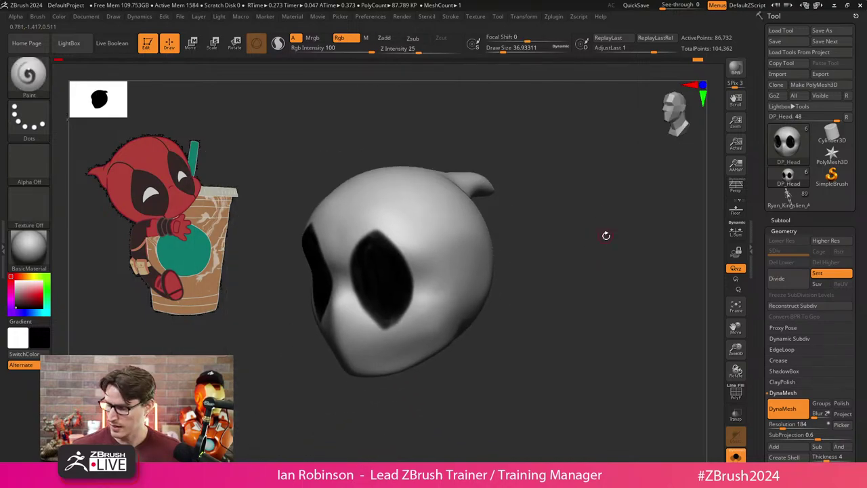
Toggle Solo off to check the head against the body, then isolate it again.
left_click(736, 457)
right_click_drag(637, 318, 577, 316)
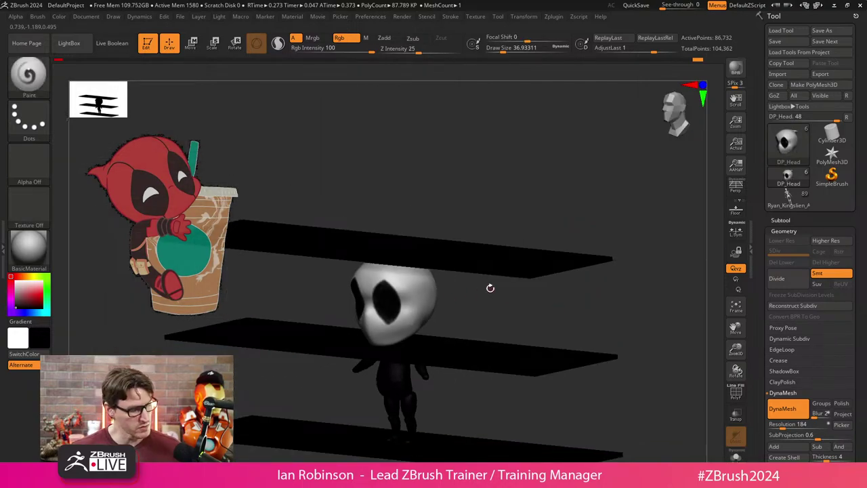
right_click_drag(490, 288, 465, 283)
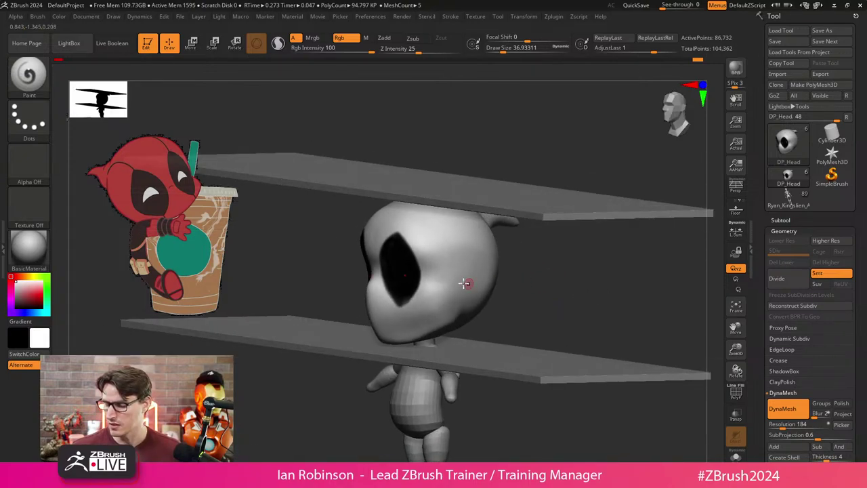
left_click(735, 456)
right_click_drag(592, 333, 576, 297)
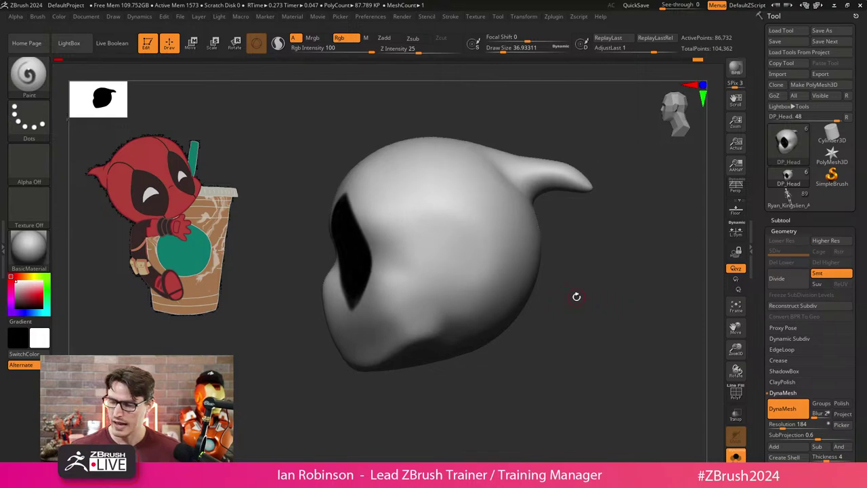
Try the Move brush at size 250, then MoveInfiniteDepth at about 358.
key("b")
key("m")
key("v")
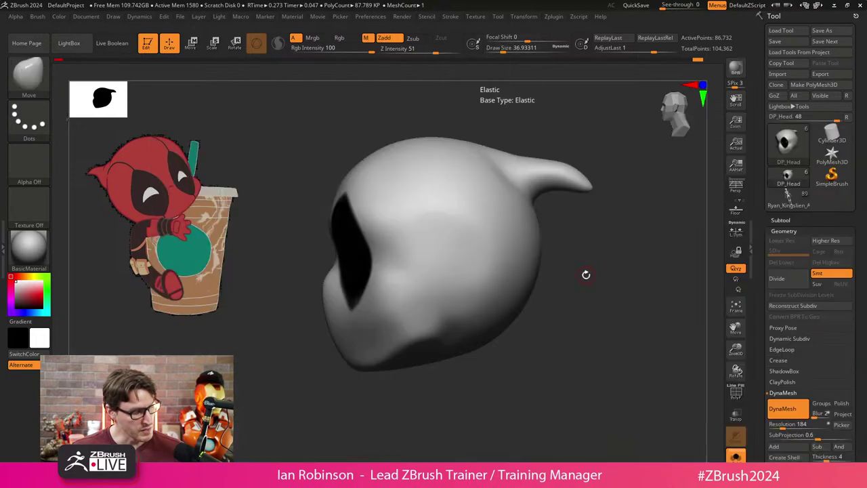
key("s")
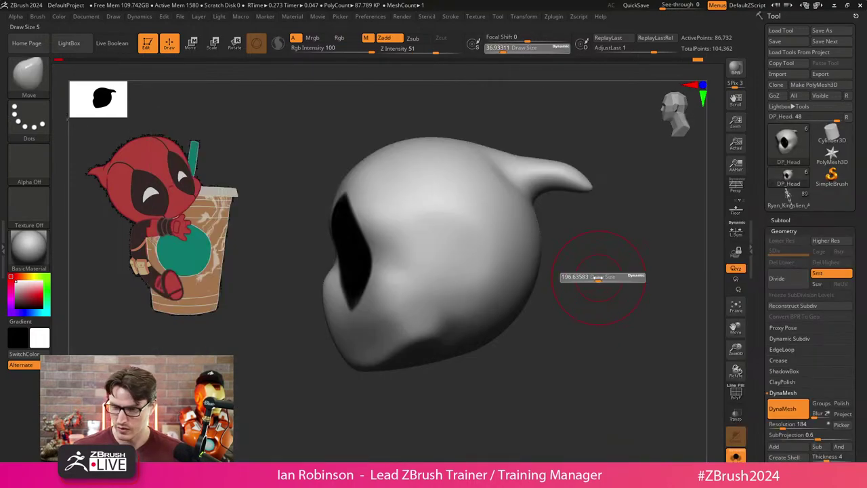
left_click_drag(602, 277, 604, 277)
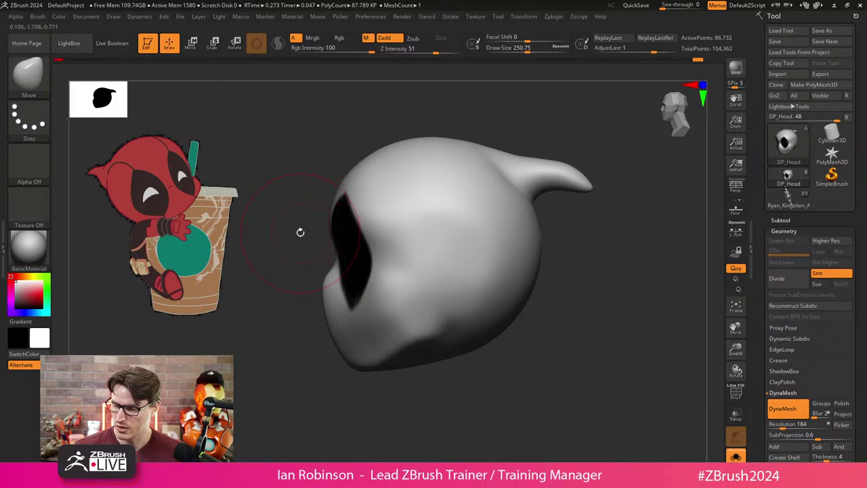
key("s")
key("b")
key("m")
key("i")
key("s")
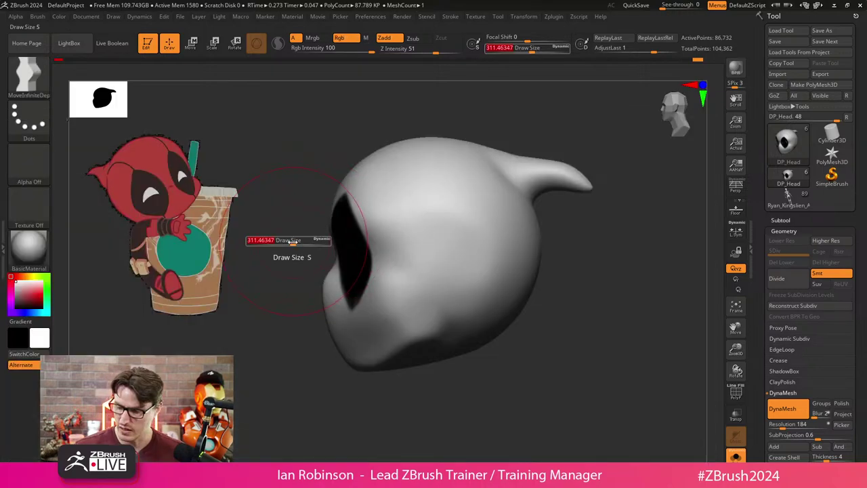
mouse_move(292, 241)
left_mouse_down()
mouse_move(343, 217)
mouse_move(350, 195)
left_mouse_up()
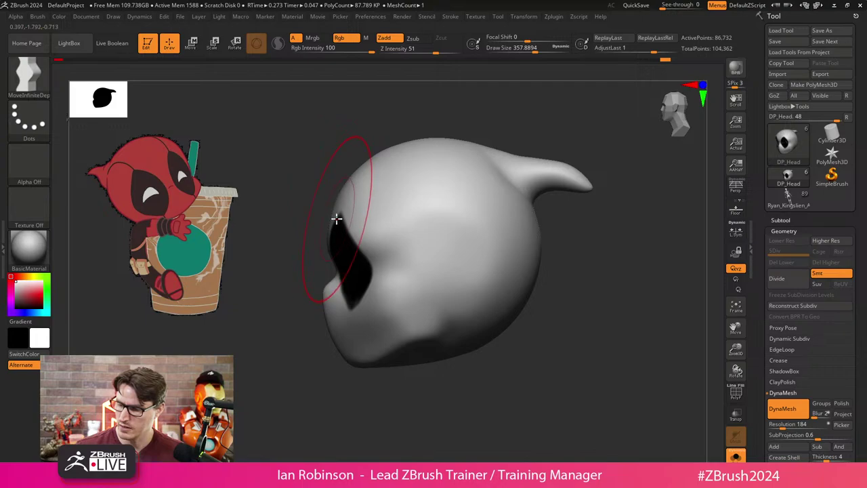
Frame the head and return to the Move brush at about size 186.
left_click_drag(582, 353, 615, 390, "shift")
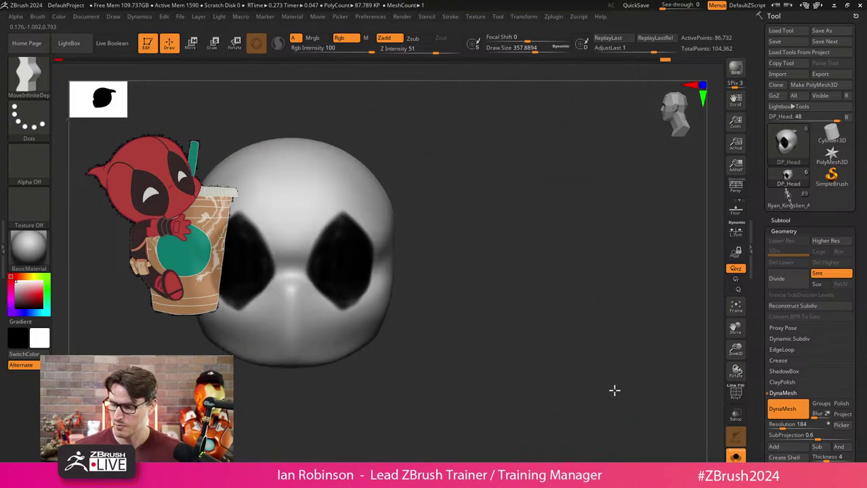
key("f")
key("s")
key("s")
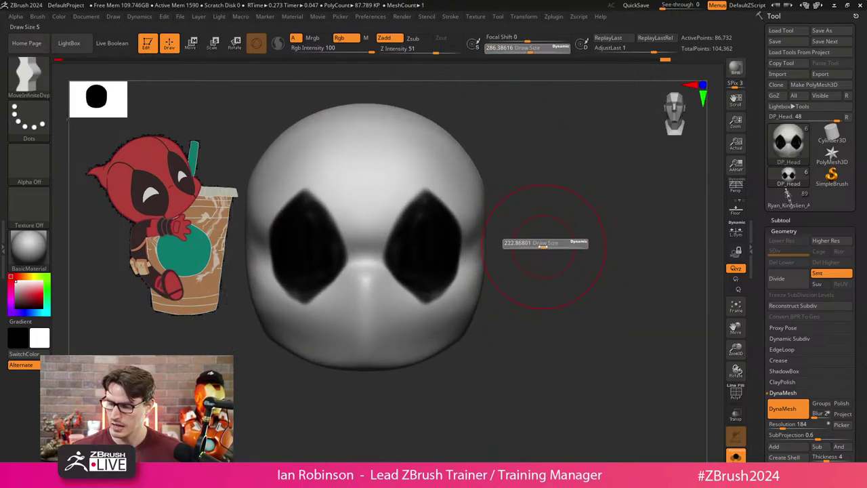
mouse_move(546, 245)
left_mouse_down()
mouse_move(571, 233)
mouse_move(575, 242)
left_mouse_up()
left_click_drag(462, 244, 540, 261, "shift")
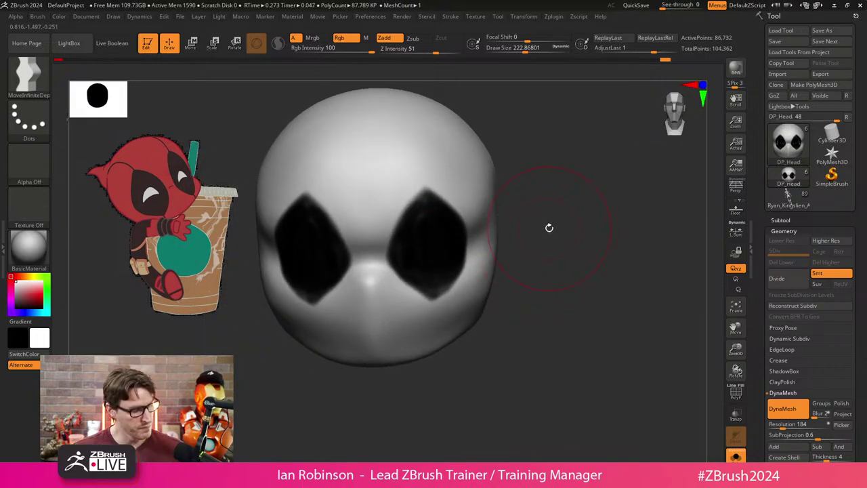
key("b")
key("m")
key("v")
mouse_move(549, 227)
left_mouse_down()
mouse_move(546, 271)
mouse_move(541, 260)
mouse_move(500, 266)
mouse_move(572, 248)
mouse_move(591, 252)
left_mouse_up()
mouse_move(582, 270)
left_mouse_down()
mouse_move(540, 278)
mouse_move(543, 261)
mouse_move(528, 279)
mouse_move(320, 233)
mouse_move(542, 209)
mouse_move(536, 197)
mouse_move(509, 217)
mouse_move(540, 222)
mouse_move(531, 221)
left_mouse_up()
key("s")
Pick the Paint brush at size 28.75 with white as the main colour.
key("s")
key("b")
key("p")
key("a")
key("s")
left_click_drag(531, 223, 559, 292)
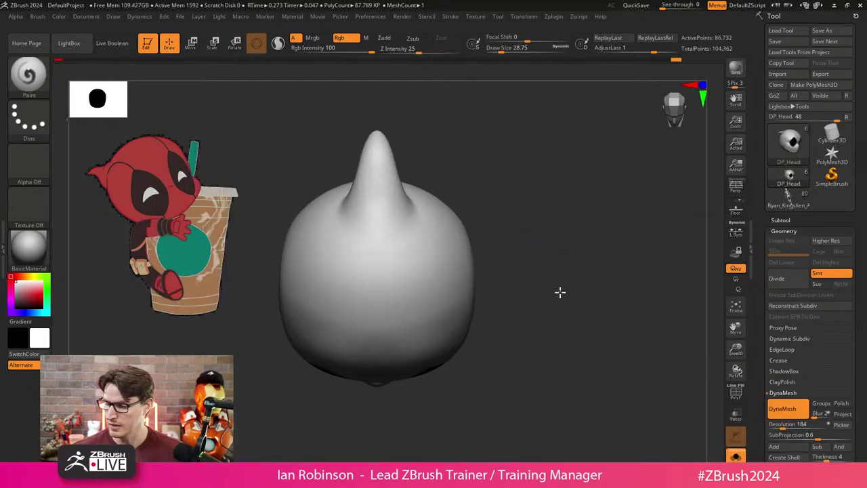
left_click_drag(492, 286, 448, 292)
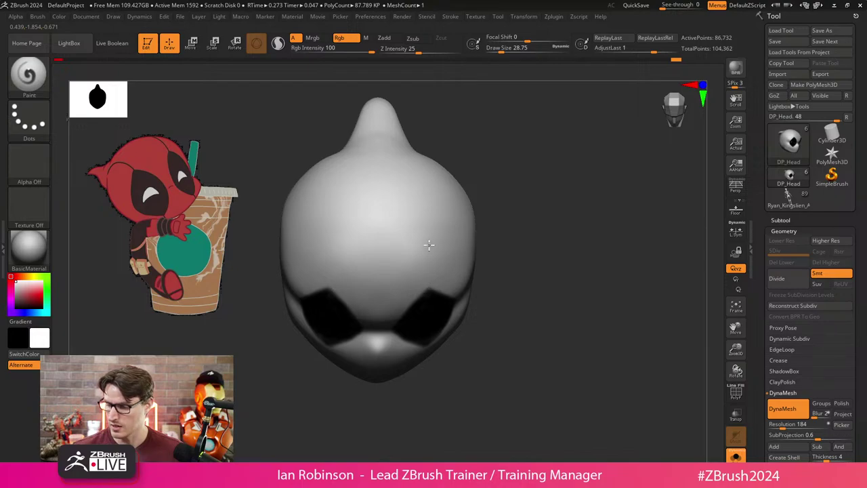
key("x")
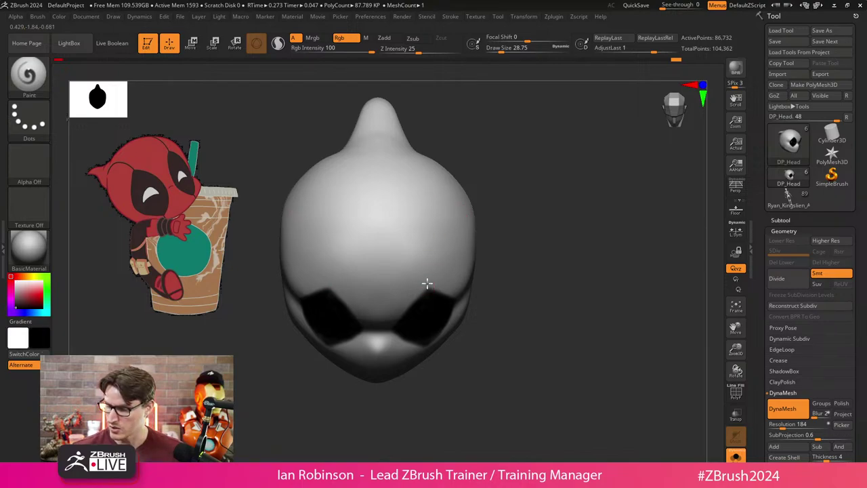
Paint mirrored vertical seam lines up, down and below the eyes, then show the body.
mouse_move(426, 283)
left_mouse_down()
mouse_move(431, 159)
mouse_move(526, 222)
mouse_move(502, 273)
mouse_move(439, 157)
mouse_move(484, 127)
mouse_move(519, 119)
mouse_move(594, 207)
mouse_move(603, 151)
mouse_move(572, 214)
mouse_move(527, 240)
mouse_move(431, 224)
left_mouse_up()
left_click_drag(402, 196, 414, 307)
mouse_move(479, 309)
left_mouse_down()
mouse_move(552, 267)
mouse_move(499, 246)
left_mouse_up()
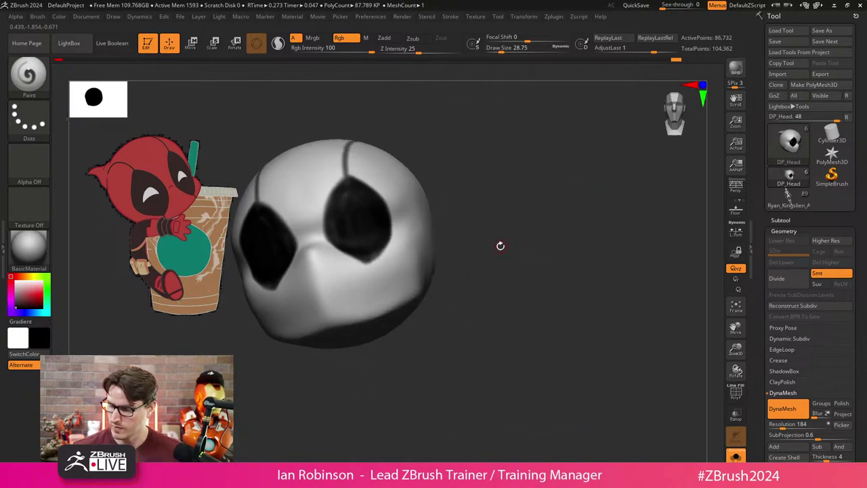
left_click_drag(362, 258, 393, 321)
mouse_move(492, 263)
left_mouse_down()
mouse_move(509, 366)
mouse_move(516, 359)
mouse_move(583, 377)
mouse_move(534, 368)
mouse_move(569, 316)
mouse_move(593, 386)
left_mouse_up()
left_click(737, 451)
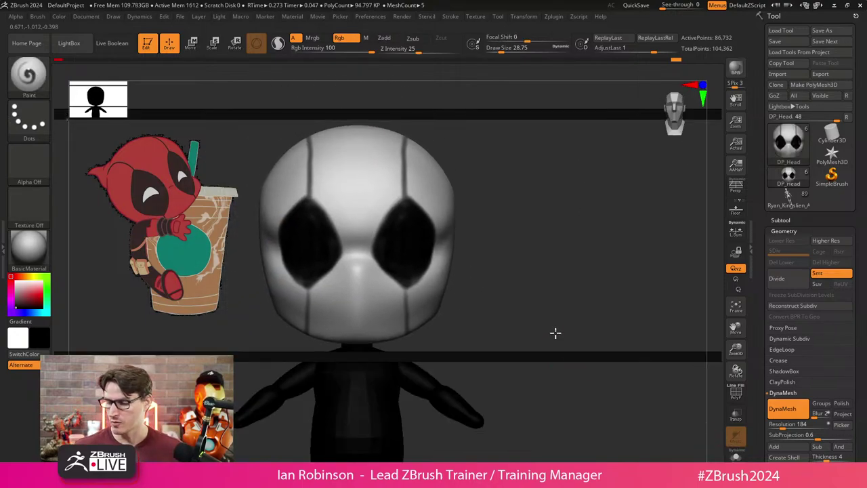
Frame the whole chibi and hide the Chibi_Height_Guide subtool.
key("f")
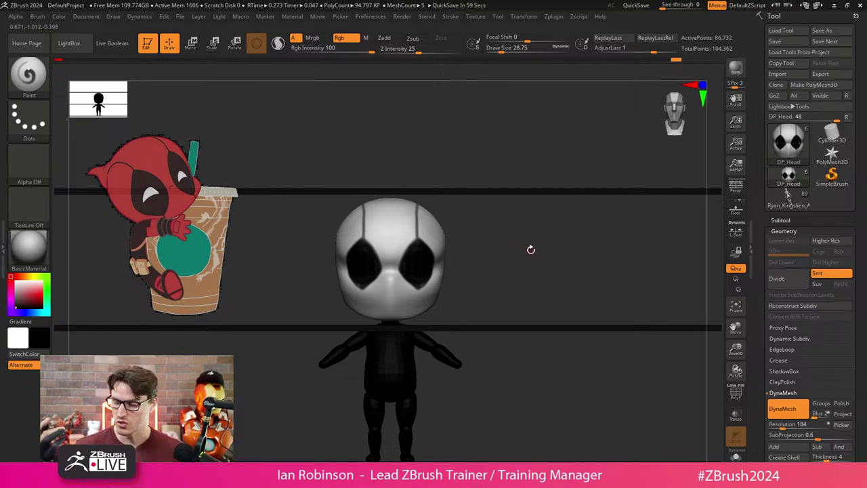
left_click(804, 220)
left_click(848, 89)
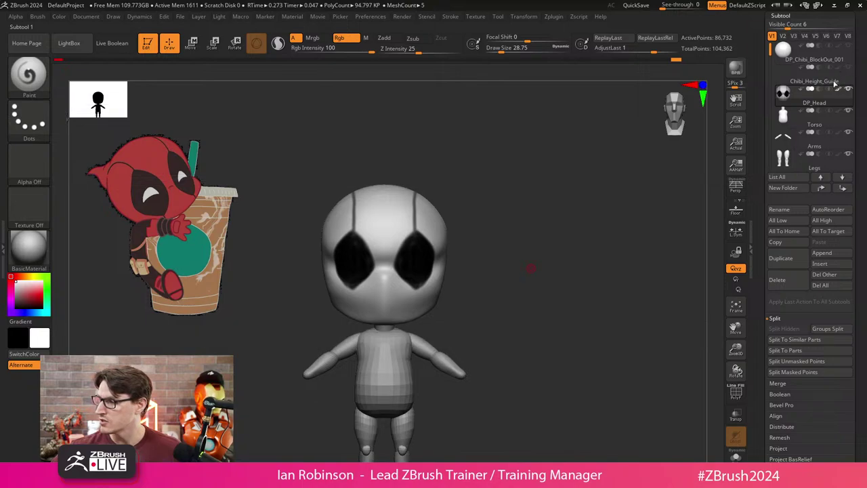
key("f")
left_click_drag(546, 275, 546, 285)
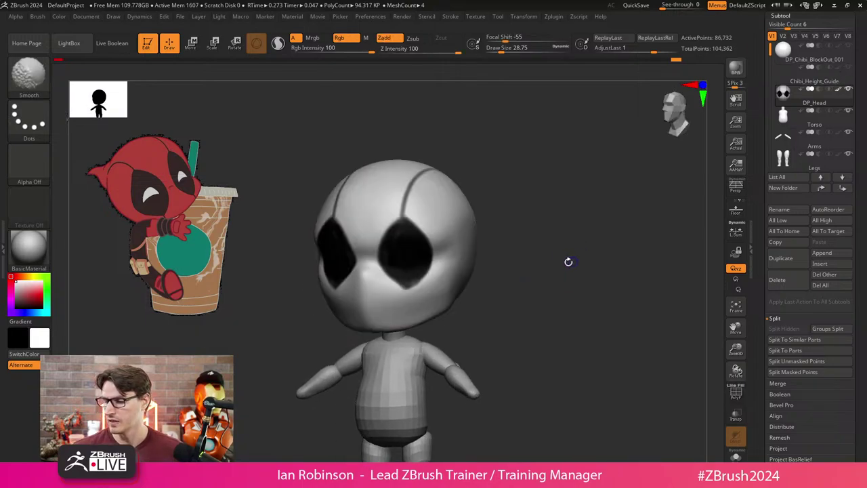
scroll(554, 238, "up", 3)
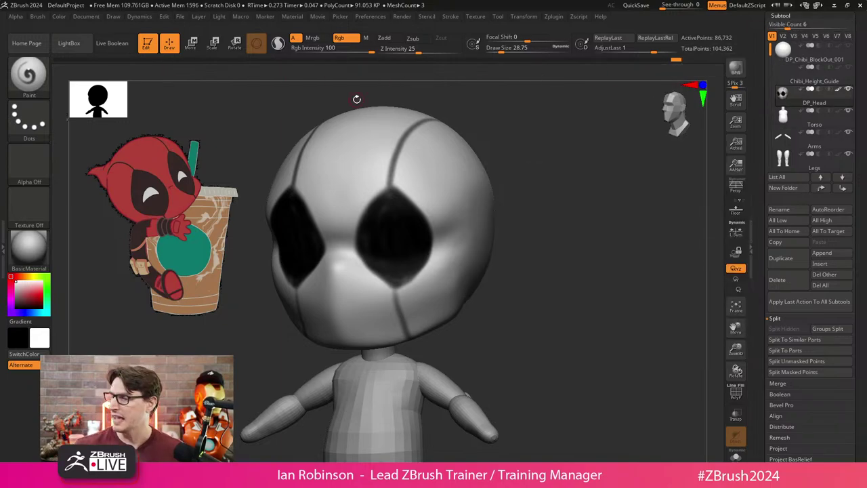
Open Geometry's ZRemesher settings, collapse DynaMesh, and show PolyFrame polygroups.
left_click(780, 15)
left_click(784, 25)
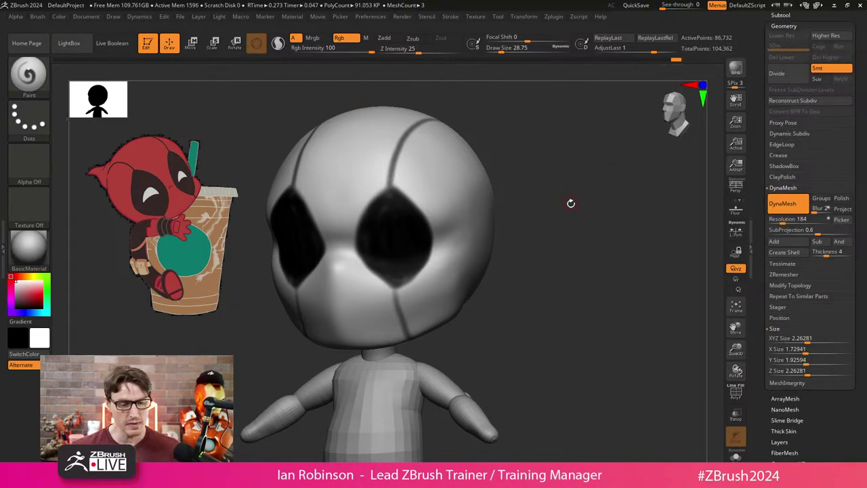
left_click_drag(502, 251, 671, 257)
left_click(783, 189)
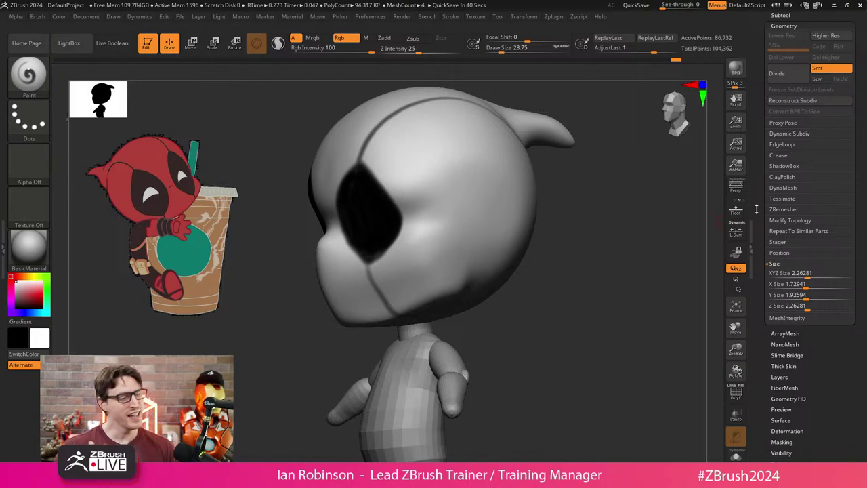
left_click_drag(596, 295, 547, 287)
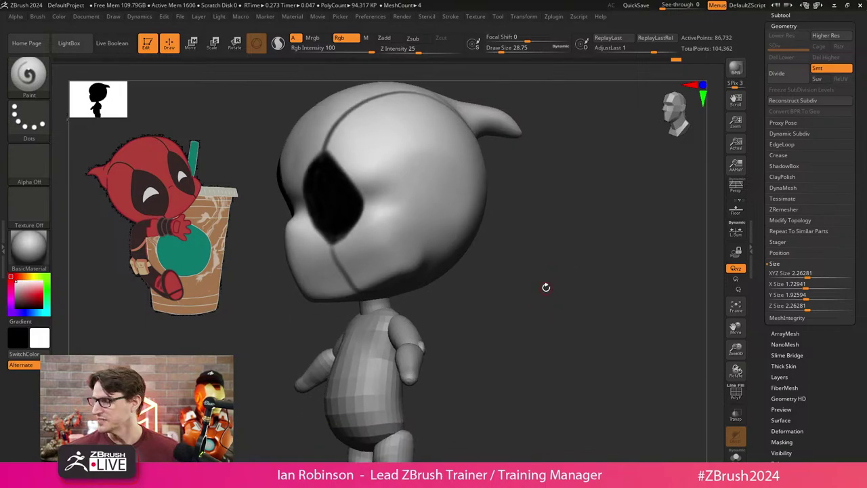
left_click(785, 209)
key("shift+f")
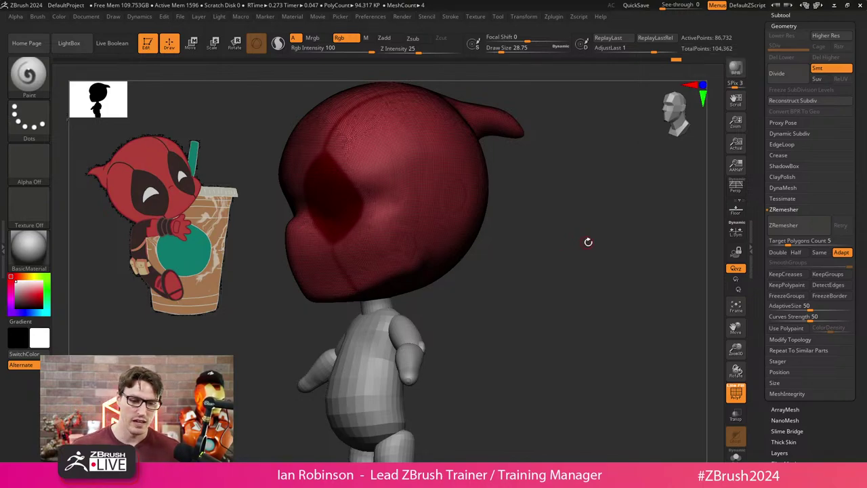
ZRemesh the head with KeepGroups on, SmoothGroups 0, Target Polygons 20 and AdaptiveSize 0.
left_click_drag(587, 242, 612, 253)
left_click_drag(600, 333, 617, 314)
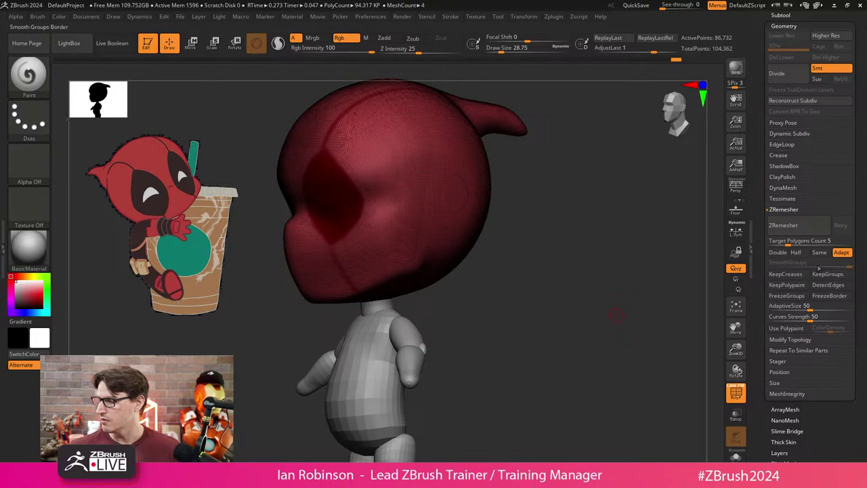
left_click_drag(678, 287, 633, 294)
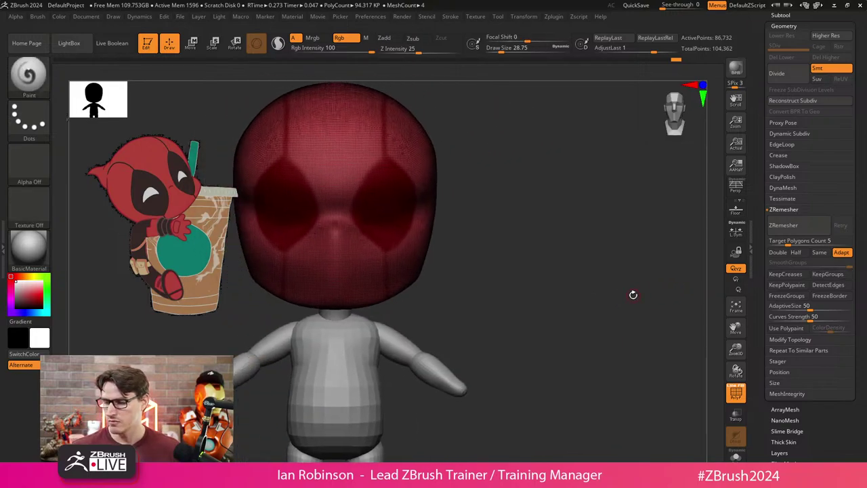
left_click(781, 242)
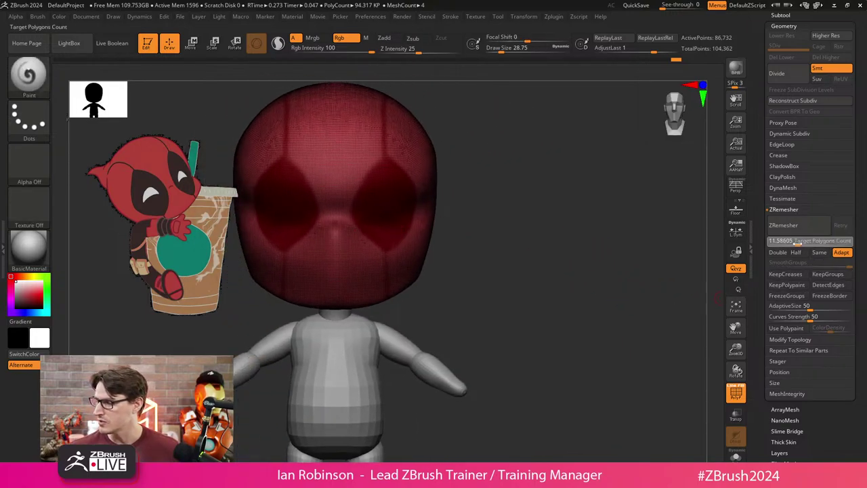
left_click(828, 273)
left_click_drag(806, 263, 760, 262)
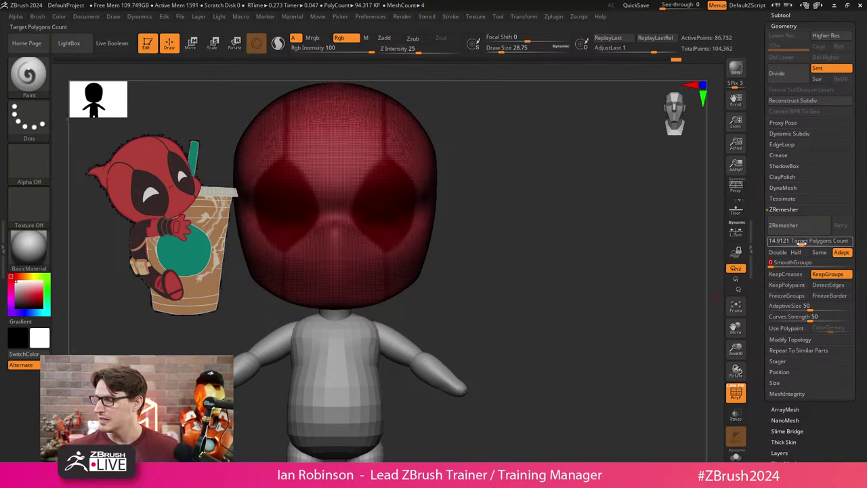
left_click_drag(813, 241, 776, 241)
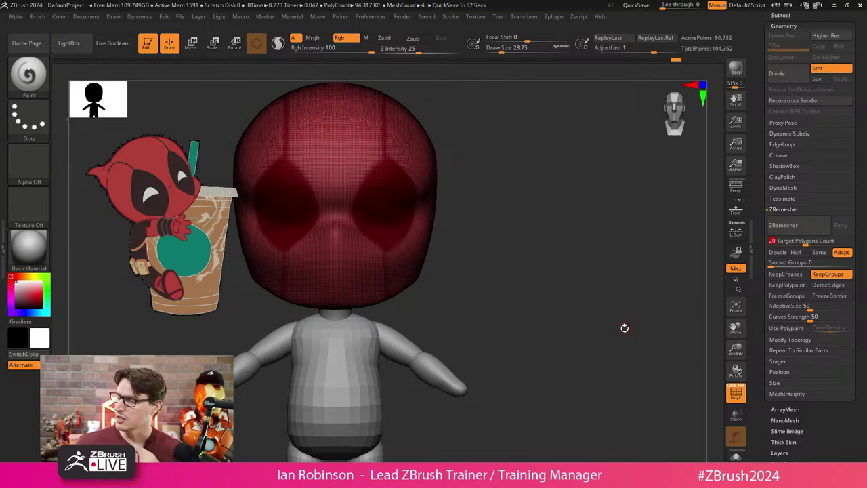
left_click_drag(807, 305, 771, 305)
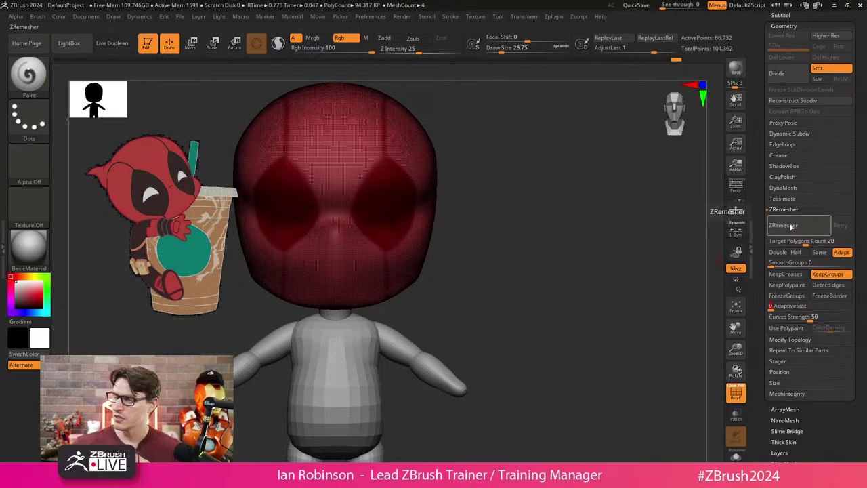
left_click(789, 226)
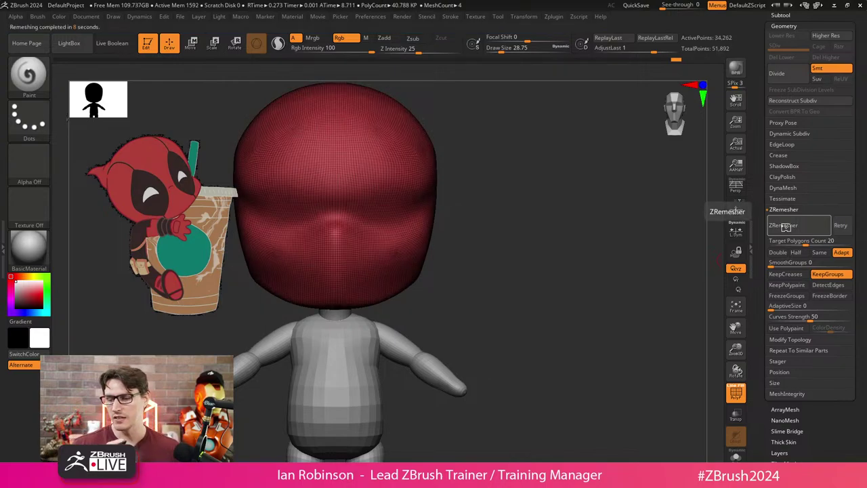
Rerun ZRemesher at Half repeatedly until the head drops to about 1,294 points.
mouse_move(539, 234)
left_mouse_down()
mouse_move(546, 223)
mouse_move(550, 248)
mouse_move(560, 243)
mouse_move(583, 262)
mouse_move(556, 273)
left_mouse_up()
key("s")
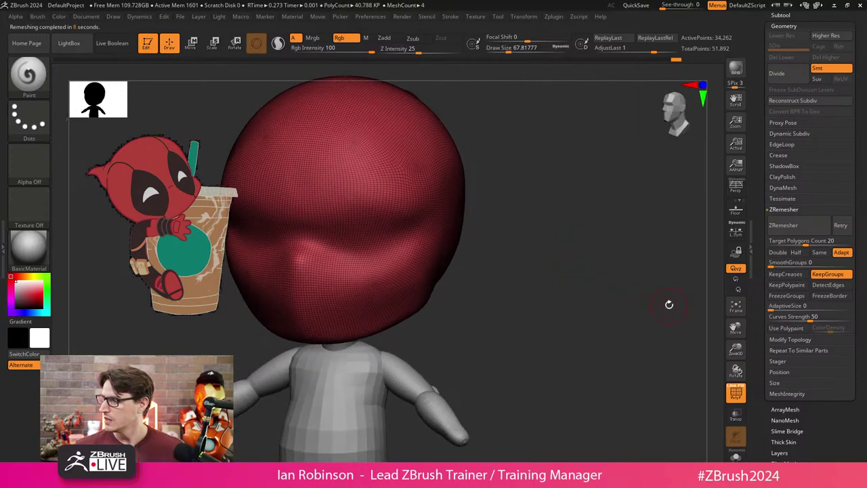
left_click(796, 252)
left_click(800, 226)
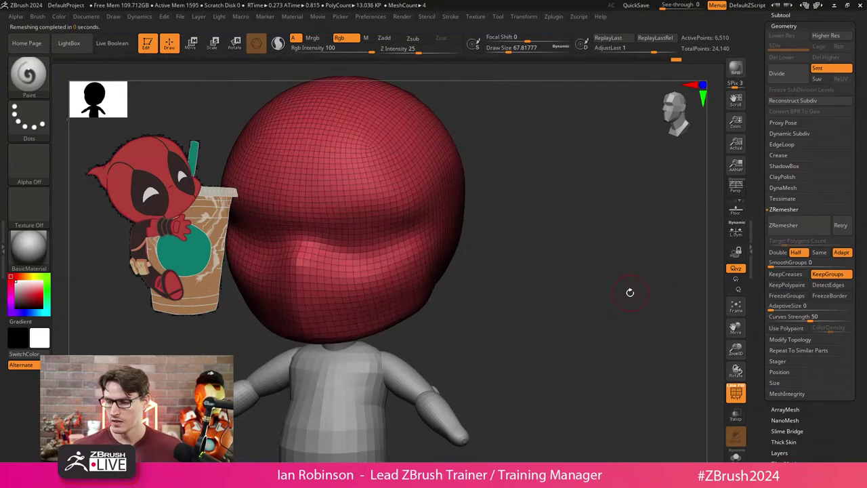
left_click(784, 225)
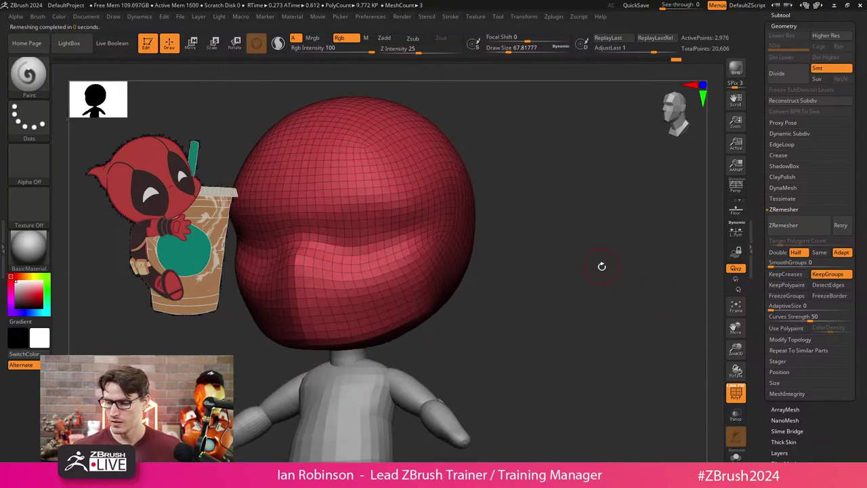
left_click(783, 225)
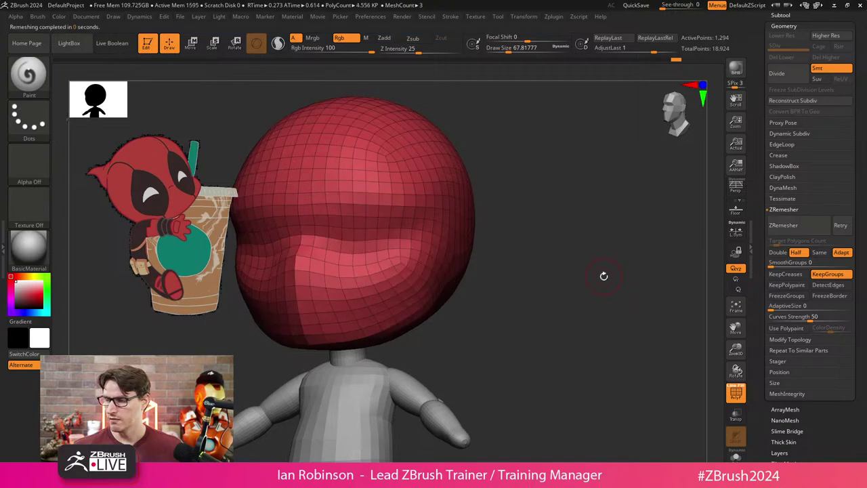
mouse_move(603, 275)
left_mouse_down()
mouse_move(565, 289)
mouse_move(587, 292)
mouse_move(626, 272)
mouse_move(575, 282)
mouse_move(598, 275)
left_mouse_up()
key("s")
Give the head dynamic subdivision (Always YES) and hide the PolyFrame wireframe.
key("d")
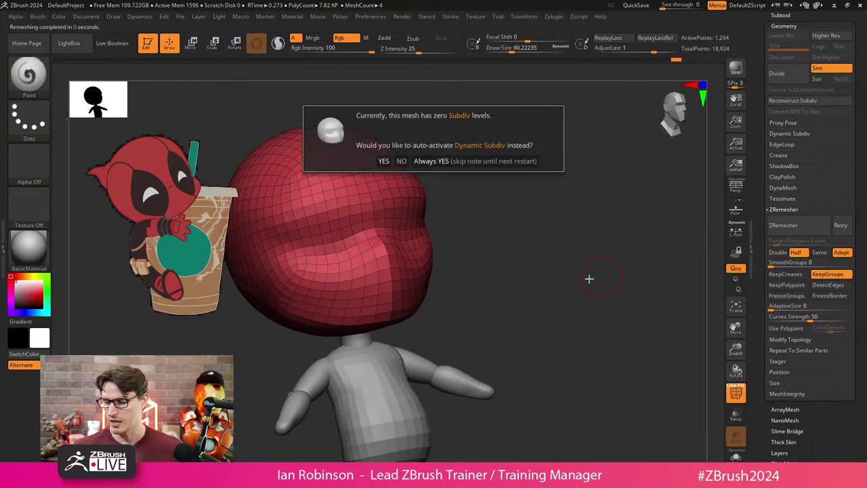
left_click(443, 161)
key("shift+f")
mouse_move(542, 240)
left_mouse_down()
mouse_move(552, 242)
mouse_move(546, 267)
mouse_move(558, 259)
mouse_move(397, 223)
mouse_move(470, 236)
mouse_move(397, 209)
mouse_move(407, 248)
mouse_move(493, 238)
mouse_move(406, 252)
mouse_move(471, 237)
left_mouse_up()
key("s")
key("space")
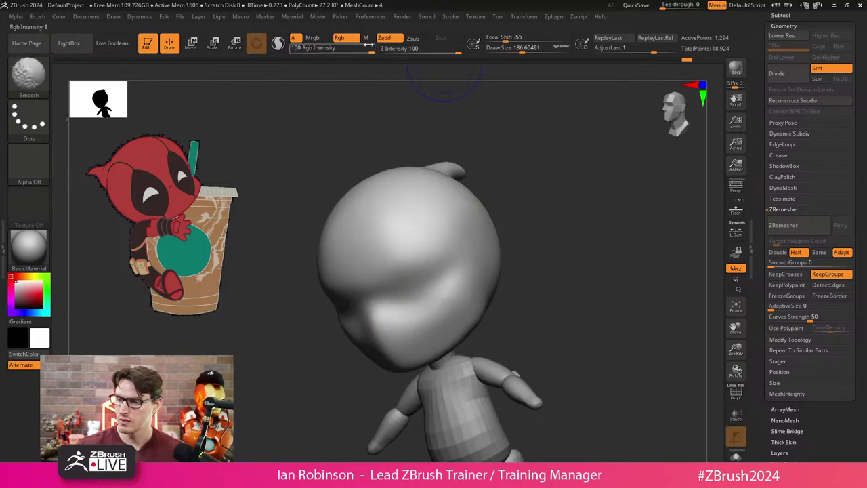
key("shift")
Turn off Rgb, set Z Intensity to 24 and smooth the head.
left_click(340, 37)
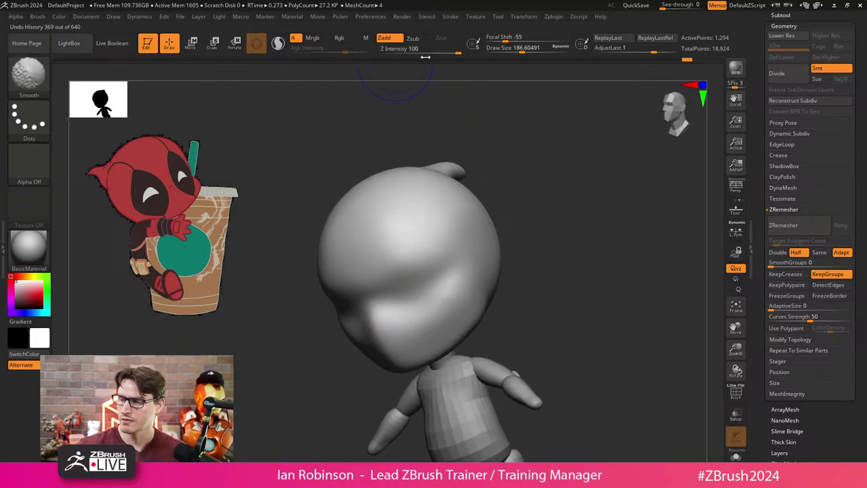
left_click_drag(448, 49, 420, 52)
mouse_move(515, 122)
left_mouse_down()
mouse_move(576, 158)
mouse_move(416, 246)
left_mouse_up()
key("shift")
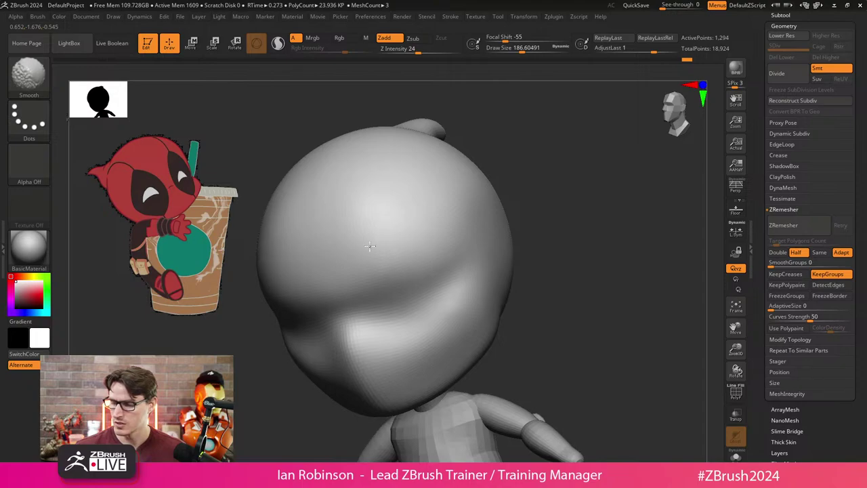
mouse_move(562, 223)
left_mouse_down()
mouse_move(498, 271)
mouse_move(589, 255)
mouse_move(586, 268)
mouse_move(604, 258)
mouse_move(578, 261)
left_mouse_up()
key("shift")
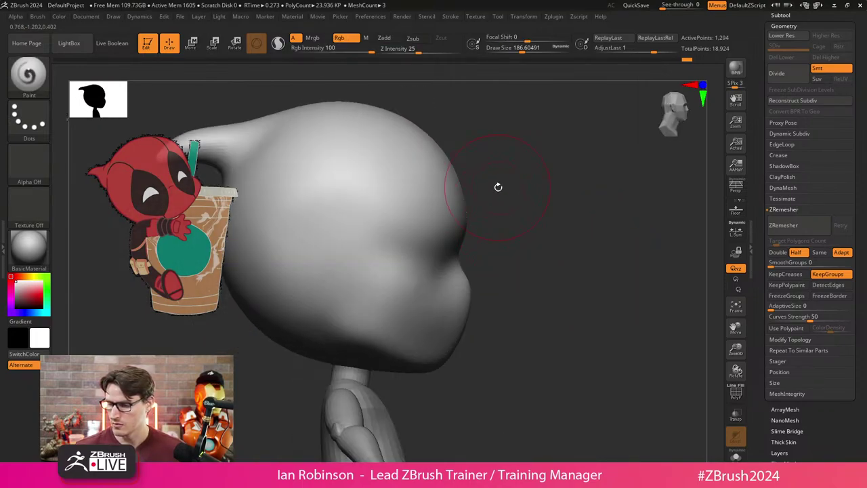
left_click_drag(498, 186, 537, 174)
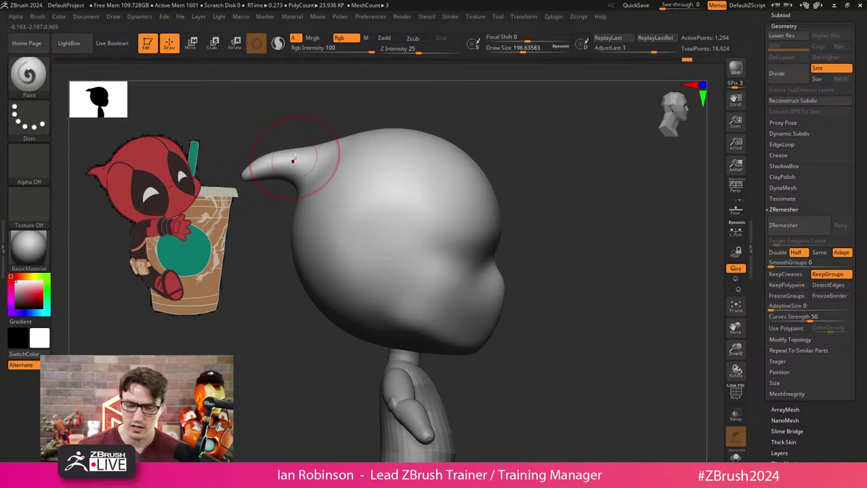
Switch to the Move brush at a draw size of about 337.6.
key("b")
key("m")
key("v")
key("s")
mouse_move(581, 201)
left_mouse_down()
mouse_move(570, 246)
mouse_move(580, 258)
left_mouse_up()
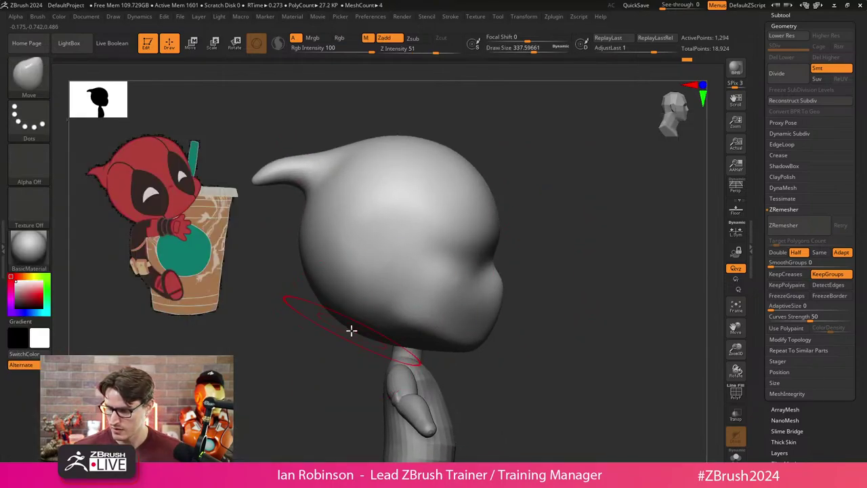
left_click_drag(553, 280, 469, 285)
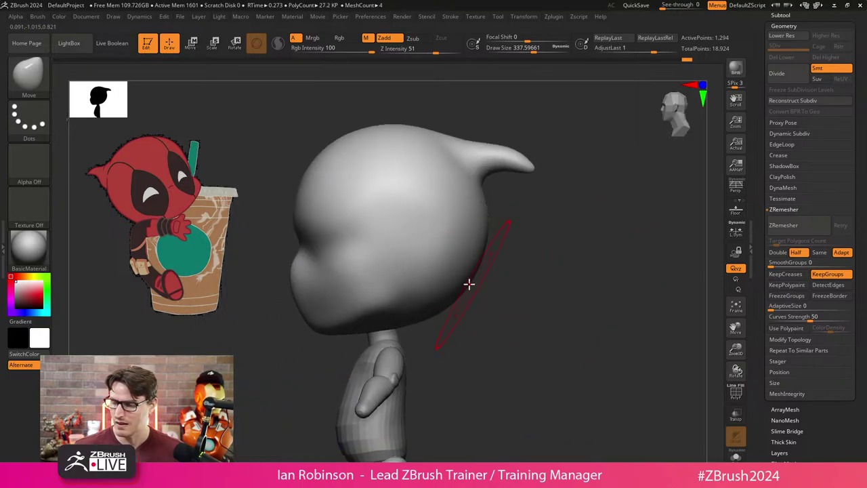
mouse_move(497, 315)
left_mouse_down()
mouse_move(505, 262)
mouse_move(509, 287)
mouse_move(444, 240)
mouse_move(476, 267)
mouse_move(439, 275)
mouse_move(495, 287)
mouse_move(536, 243)
mouse_move(505, 229)
left_mouse_up()
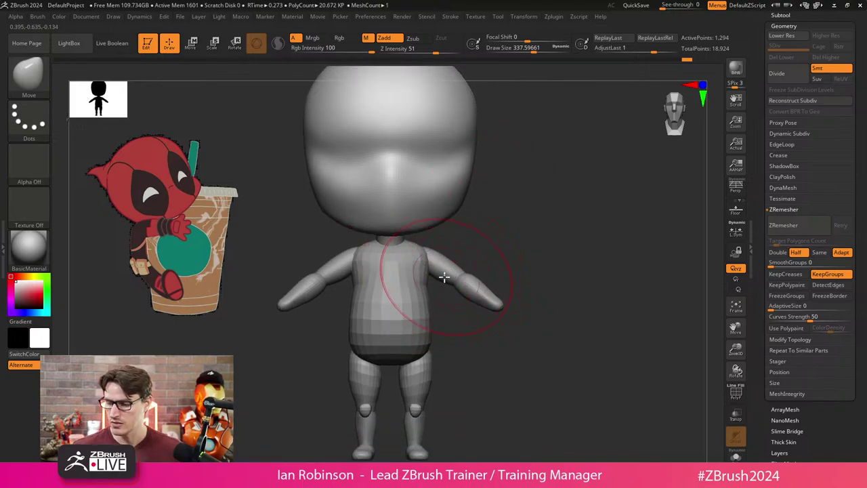
Activate the torso subtool and inspect it from three-quarter and side views.
left_click(407, 286, "alt")
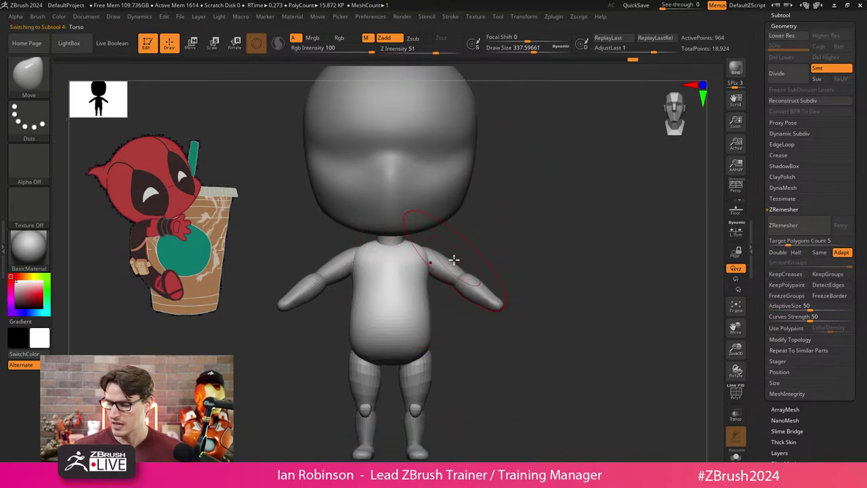
left_click(419, 376, "alt")
left_click_drag(548, 345, 522, 318)
left_click_drag(581, 319, 443, 301, "alt")
key("w")
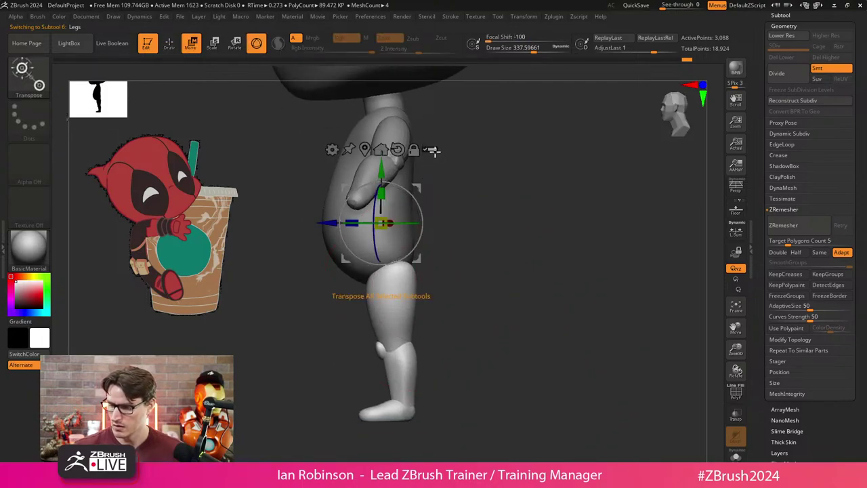
key("q")
left_click_drag(458, 255, 422, 236)
left_click(423, 237, "alt")
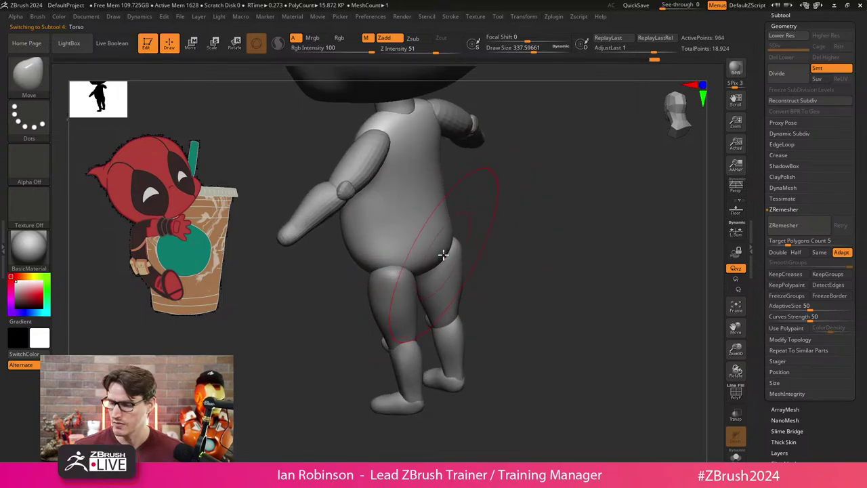
Round out the torso's belly and hips with the Move brush, shrinking it to about 136.2.
right_click_drag(441, 226, 476, 251)
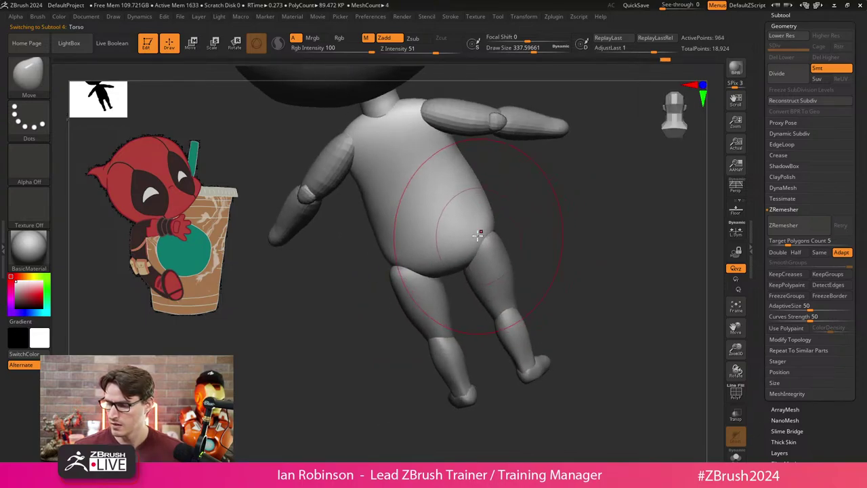
key("ctrl")
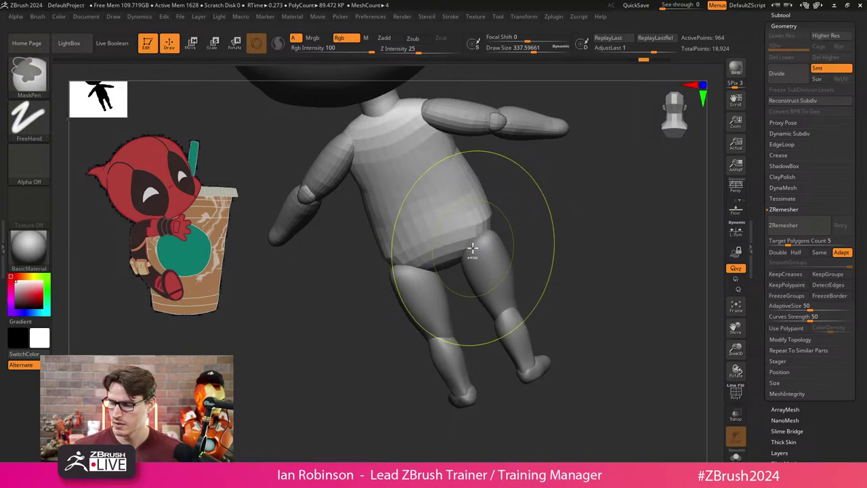
key("ctrl")
left_click_drag(536, 204, 457, 248)
key("ctrl+shift+z")
key("ctrl+shift+z")
key("ctrl+shift+z")
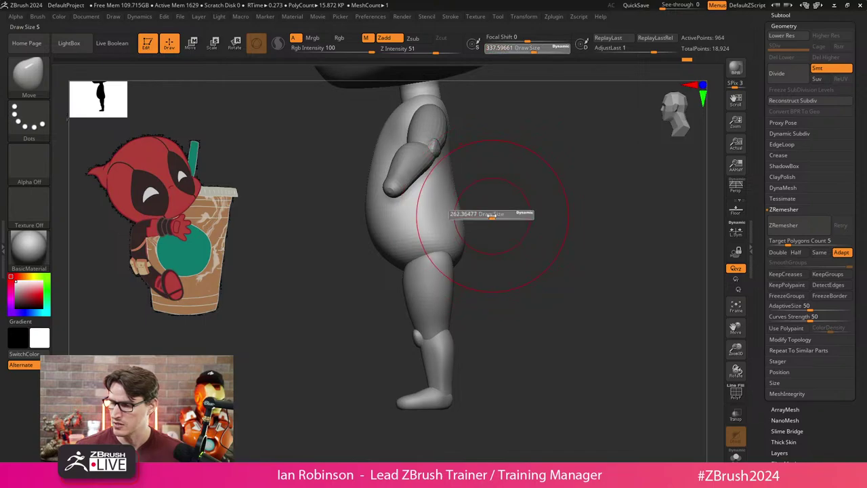
mouse_move(482, 212)
left_mouse_down()
mouse_move(505, 253)
mouse_move(546, 232)
mouse_move(453, 238)
left_mouse_up()
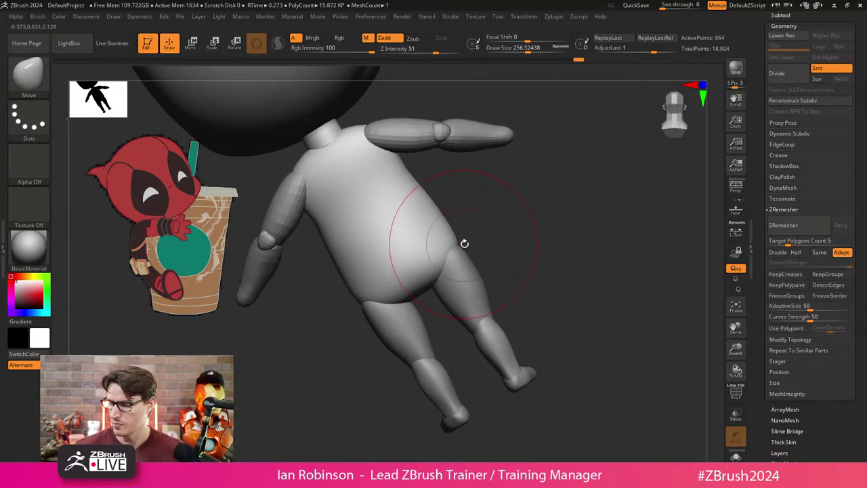
key("ctrl+shift+z")
mouse_move(461, 244)
left_mouse_down()
mouse_move(543, 250)
mouse_move(548, 274)
mouse_move(467, 316)
mouse_move(549, 278)
mouse_move(529, 311)
mouse_move(505, 300)
left_mouse_up()
key("s")
mouse_move(420, 326)
left_mouse_down()
mouse_move(544, 294)
mouse_move(438, 292)
mouse_move(427, 300)
mouse_move(449, 295)
mouse_move(385, 313)
mouse_move(397, 310)
mouse_move(364, 265)
mouse_move(398, 318)
left_mouse_up()
key("s")
Nudge the Legs subtool slightly left along X with the move gizmo.
left_click(385, 313, "alt")
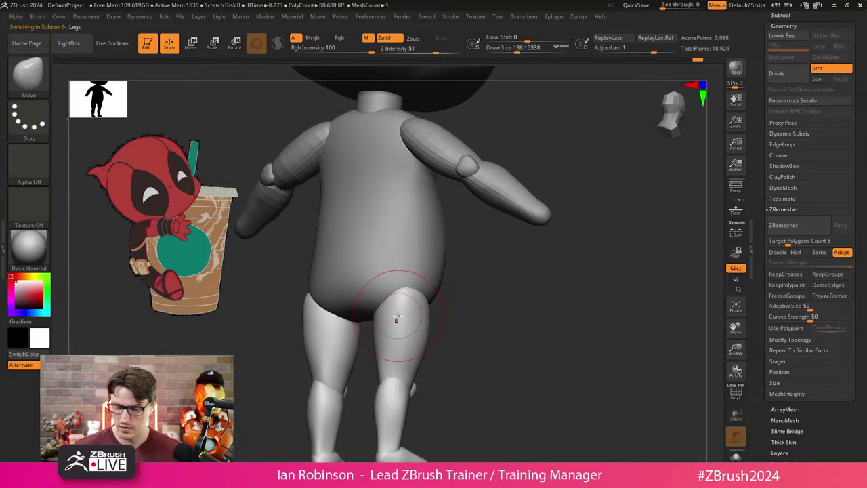
right_click_drag(400, 302, 387, 296, "shift")
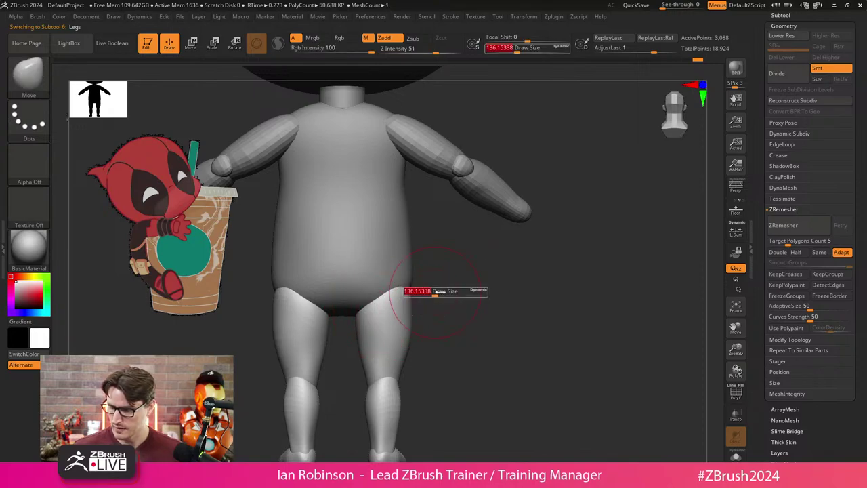
key("w")
left_click_drag(402, 238, 399, 238)
key("q")
mouse_move(414, 250)
right_mouse_down("shift")
mouse_move(473, 280)
mouse_move(461, 286)
mouse_move(505, 271)
mouse_move(505, 225)
mouse_move(482, 294)
mouse_move(643, 192)
right_mouse_up("shift")
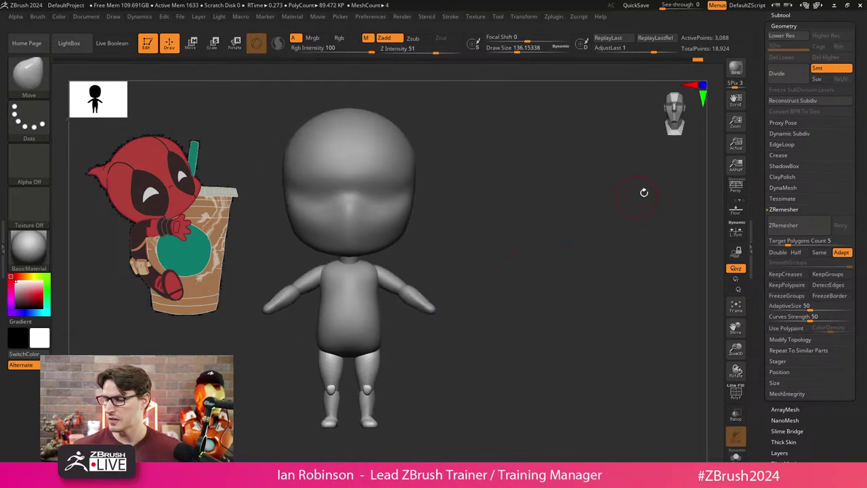
Save the chibi Deadpool tool from the Tool palette.
scroll(866, 77, "up", 5)
left_click(793, 42)
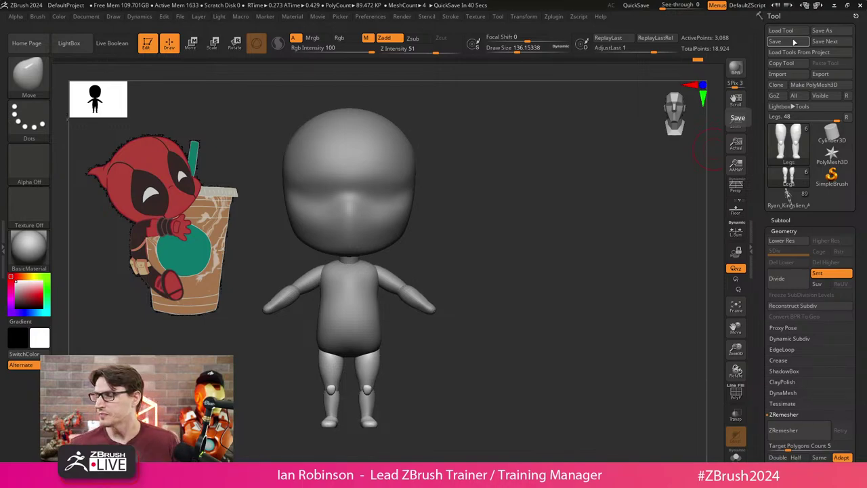
Shrink the chibi to the right, snapshot it with Shift+S, and start a Cylinder3D tool.
left_click(781, 221)
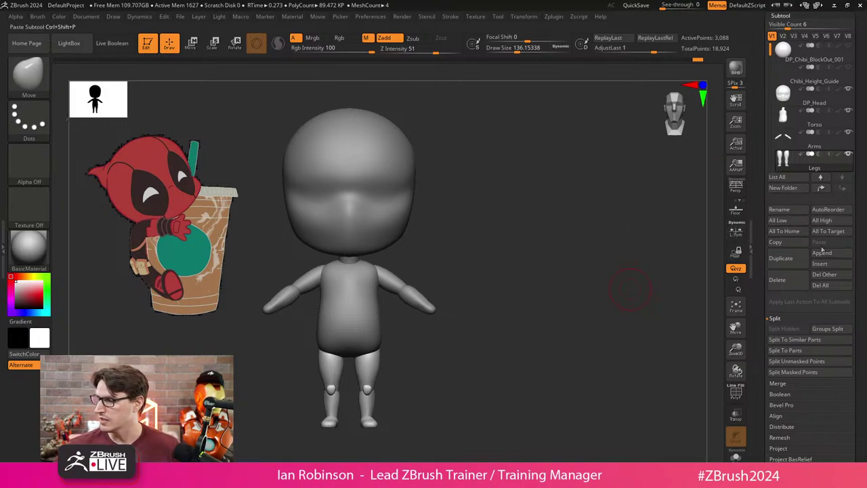
scroll(820, 251, "up", 5)
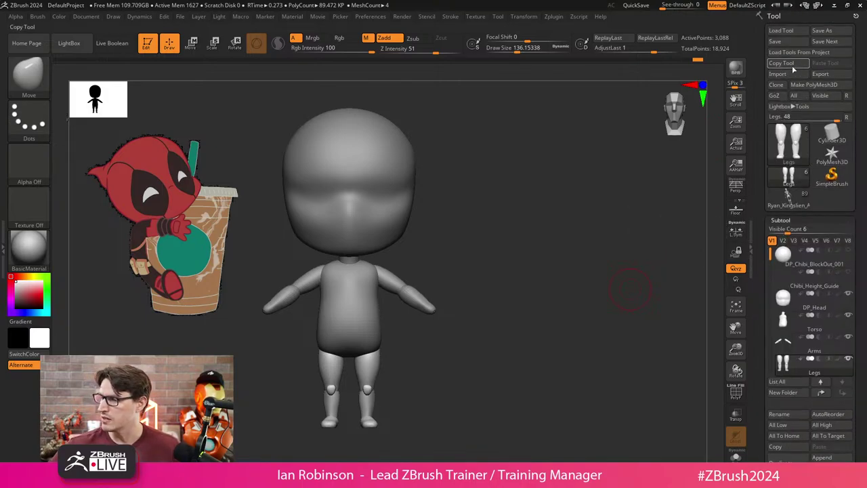
left_click(774, 42)
scroll(536, 241, "down", 3)
left_click_drag(531, 232, 686, 222, "alt")
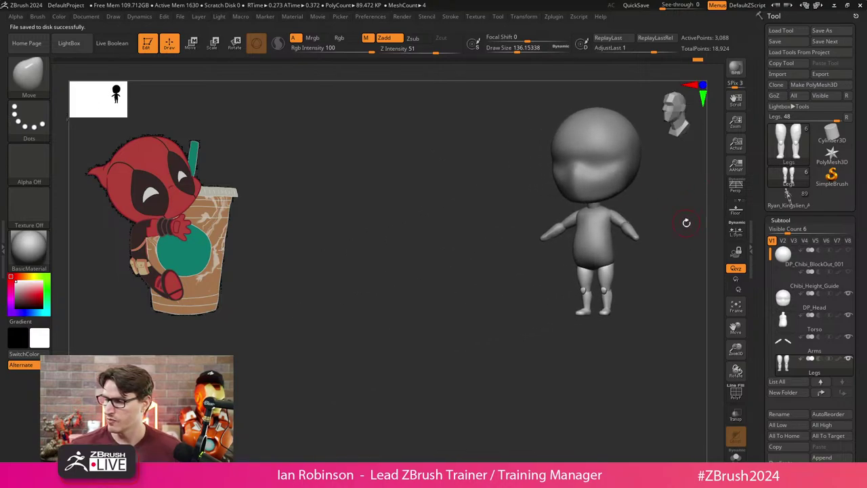
key("shift+s")
left_click_drag(606, 293, 407, 369, "alt")
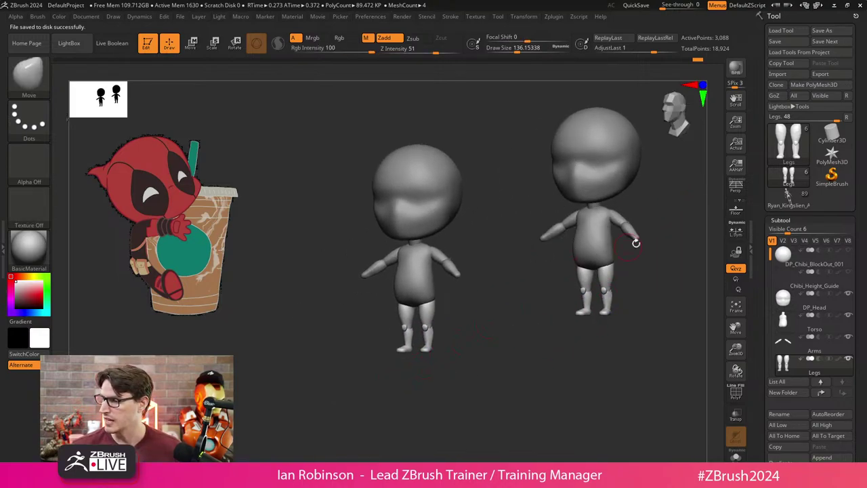
left_click(823, 136)
left_click_drag(490, 287, 527, 282)
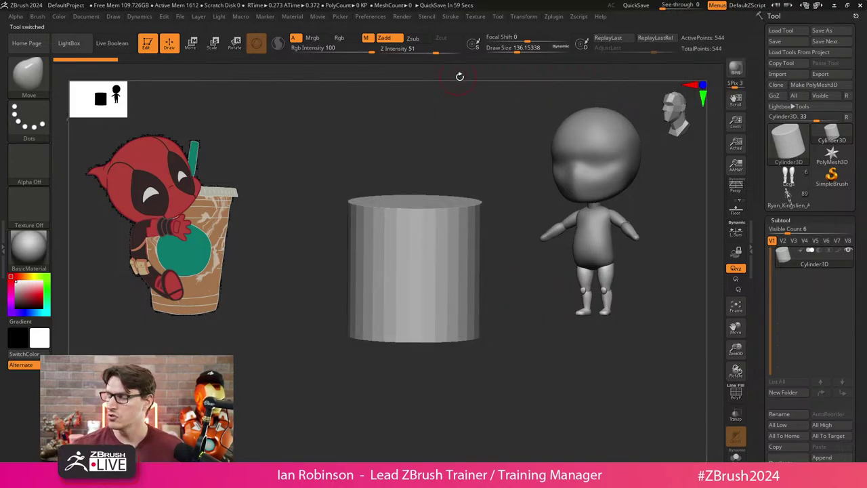
Make the cylinder a PolyMesh3D with PolyFrame on and pick IMM Primitives at size about 201.
left_click(822, 84)
key("shift+f")
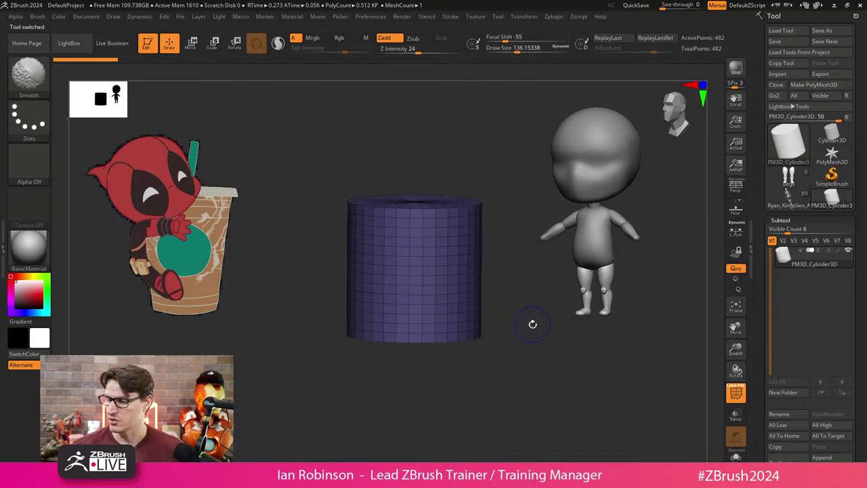
left_click_drag(531, 324, 512, 331)
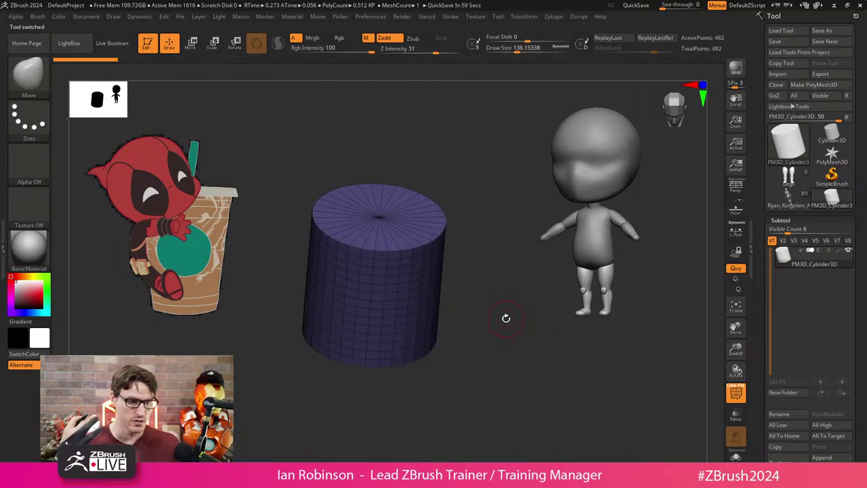
key("b")
key("i")
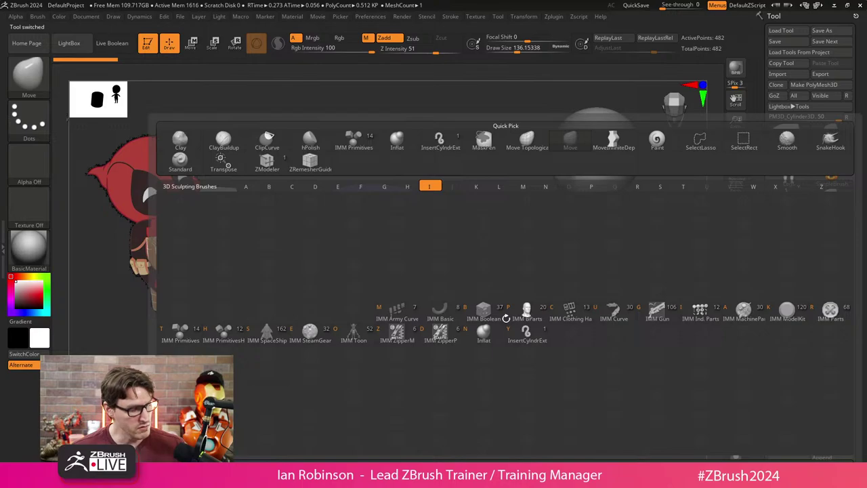
key("p")
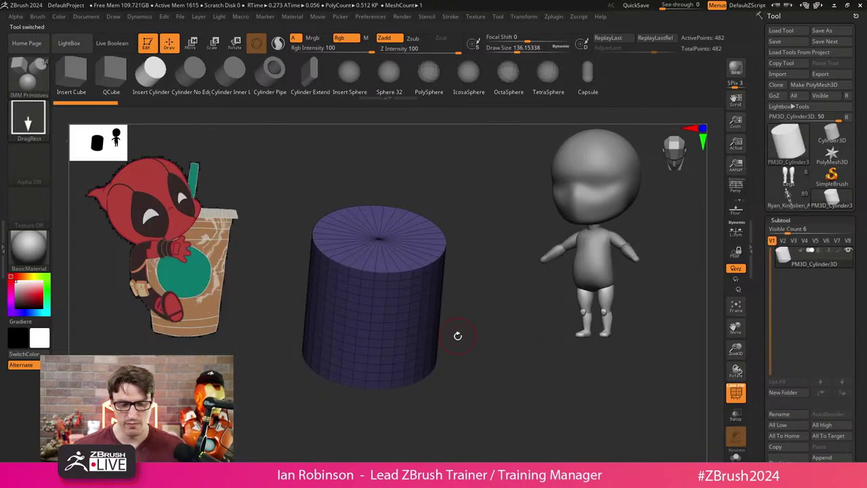
key("s")
left_click_drag(468, 326, 475, 310)
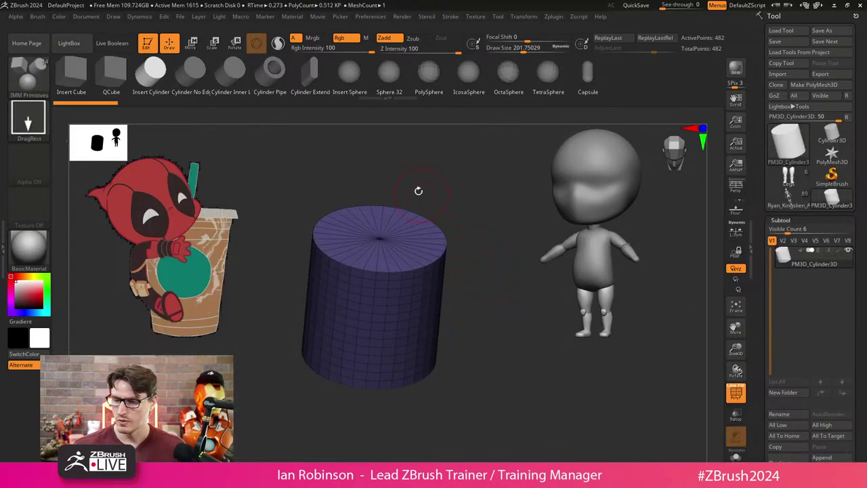
Test-insert a cylinder from the cap's centre in a top-down view, then undo it.
key("b")
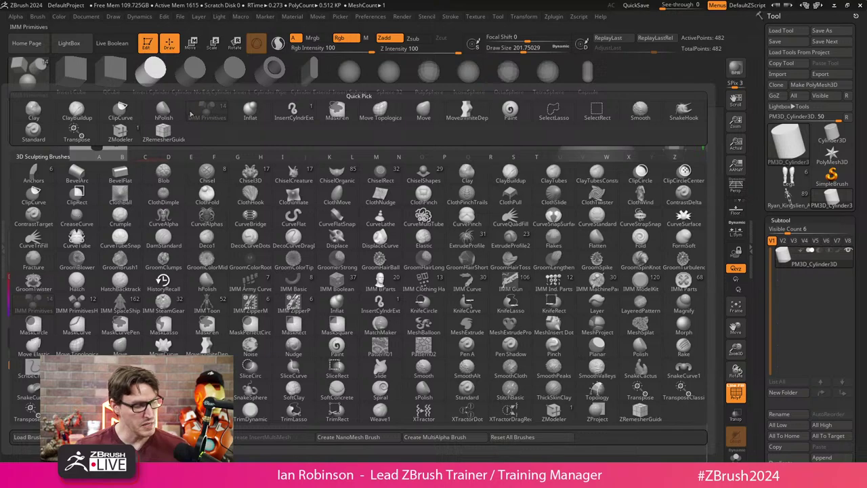
key("i")
key("p")
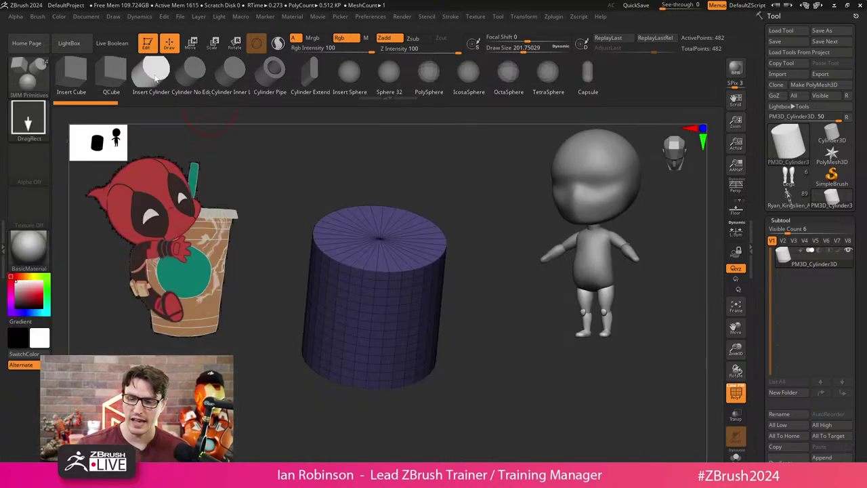
left_click_drag(494, 256, 513, 341)
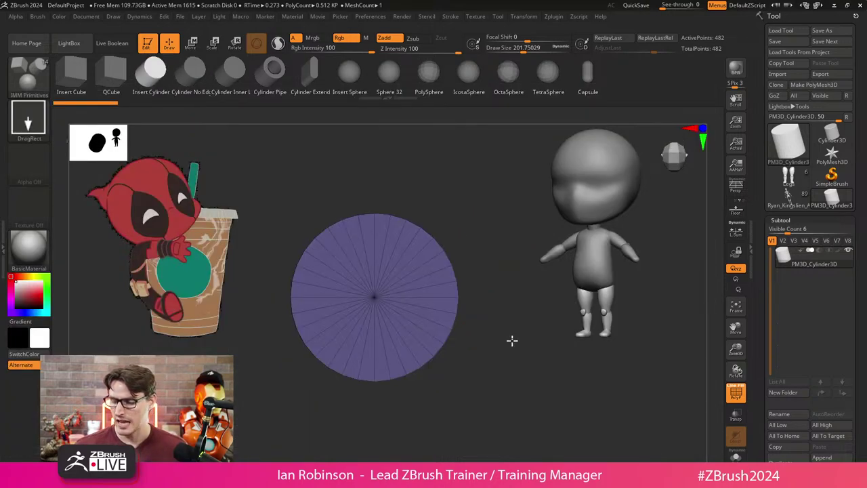
left_click_drag(376, 300, 387, 373)
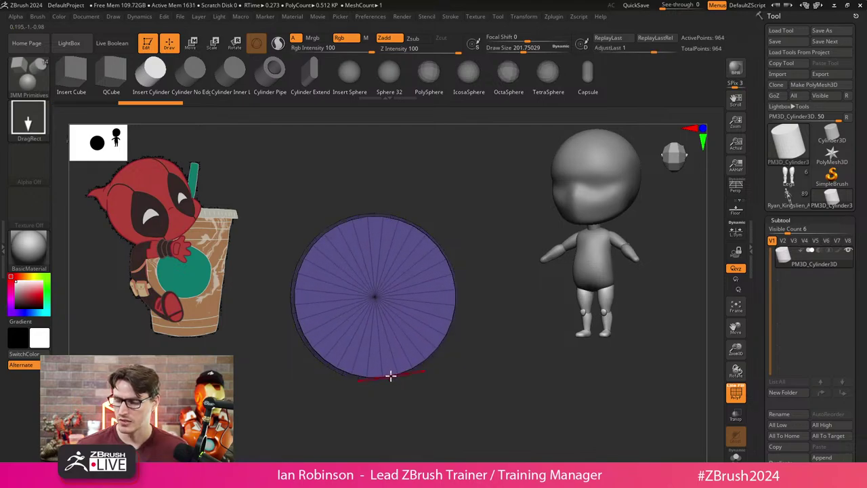
left_click_drag(474, 406, 509, 349, "shift")
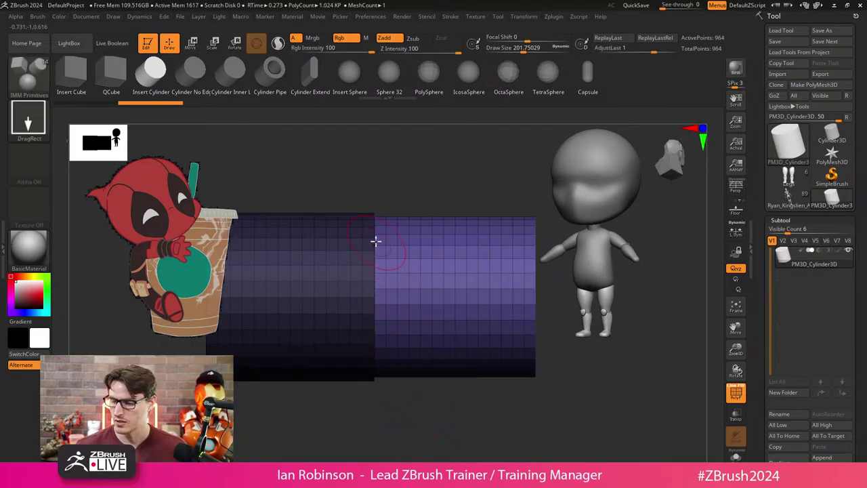
key("ctrl+z")
key("ctrl+z")
left_click(554, 17)
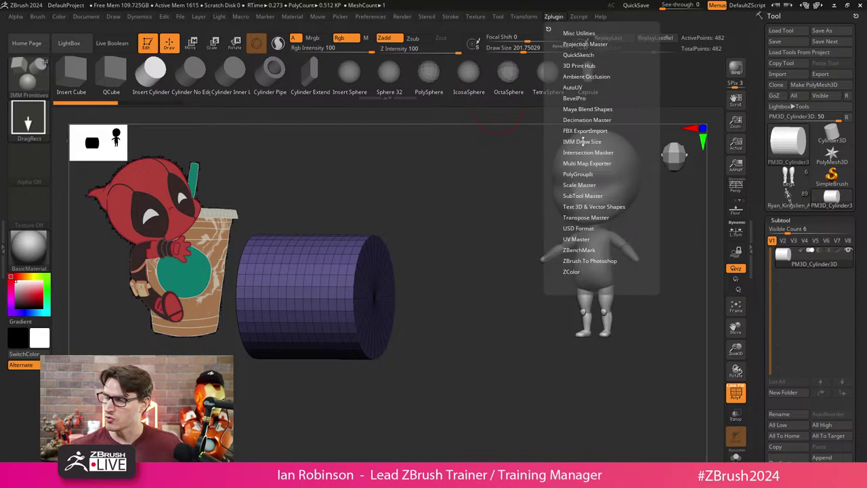
Apply Zplugin's Set IMM Draw Size, test an Insert Cylinder on the cap, and undo it.
left_click(557, 17)
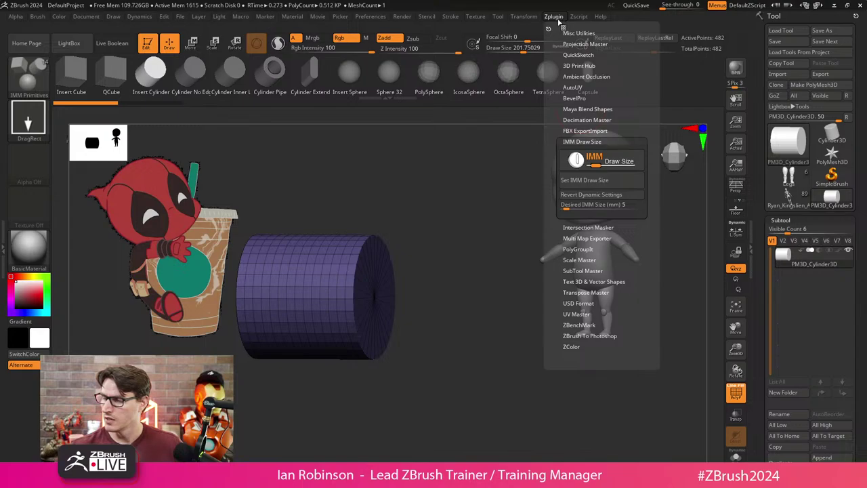
left_click(583, 181)
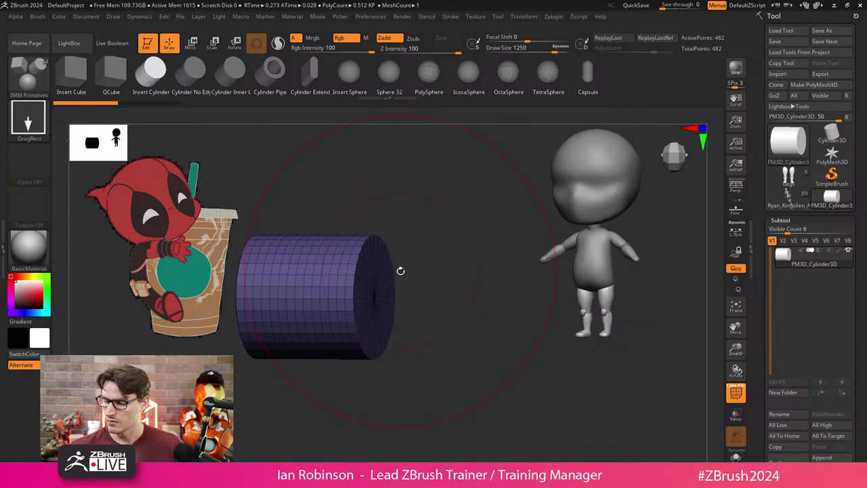
mouse_move(400, 269)
left_mouse_down("shift")
mouse_move(416, 273)
mouse_move(398, 266)
left_mouse_up("shift")
key("s")
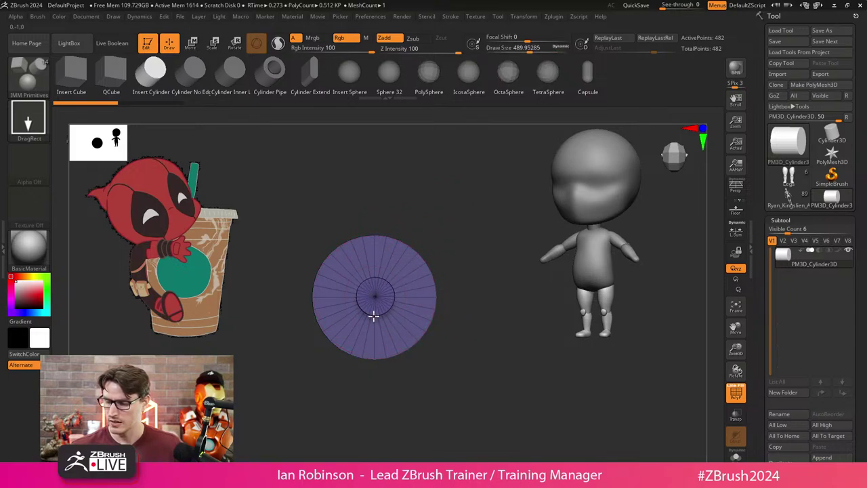
left_click_drag(374, 319, 373, 326)
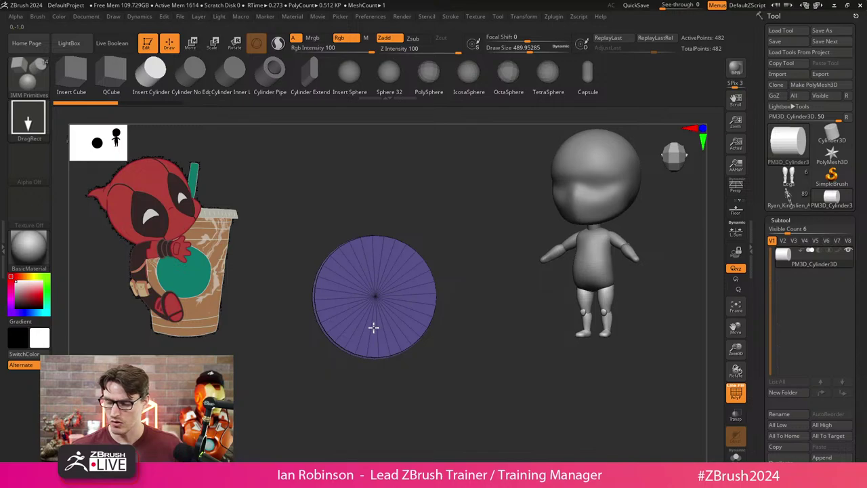
left_click_drag(468, 291, 497, 217, "shift")
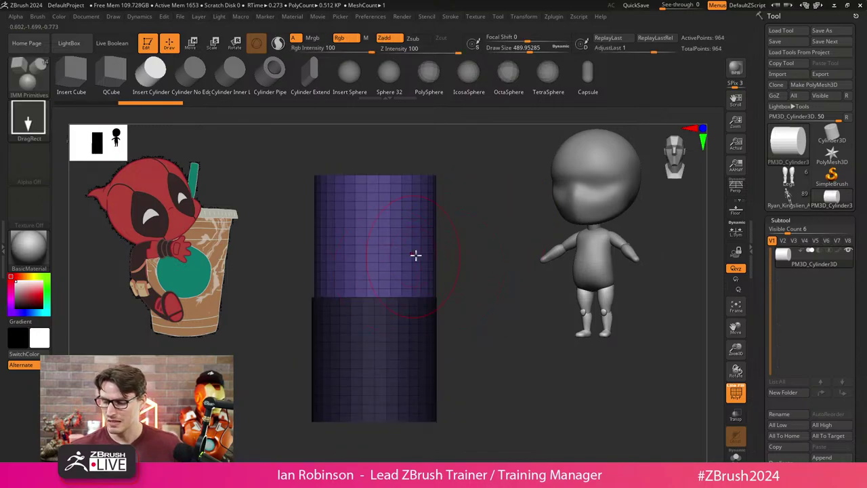
left_click_drag(454, 268, 487, 316, "shift")
key("ctrl+z")
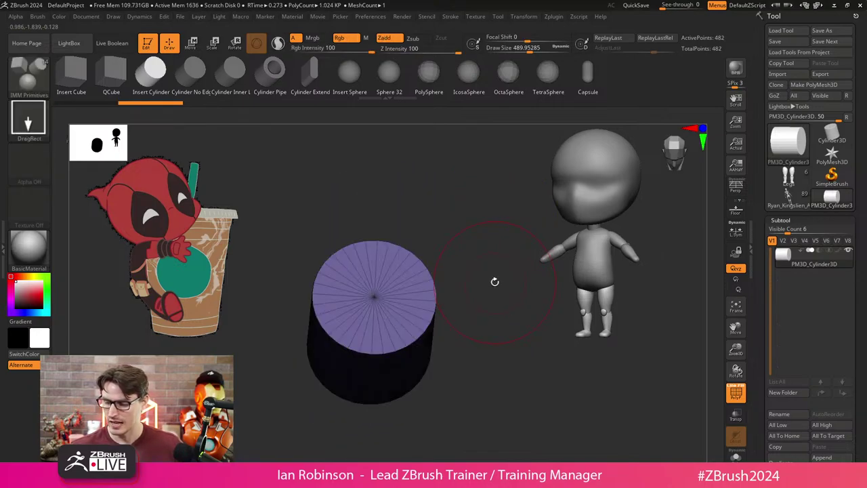
left_click_drag(495, 281, 413, 286, "shift")
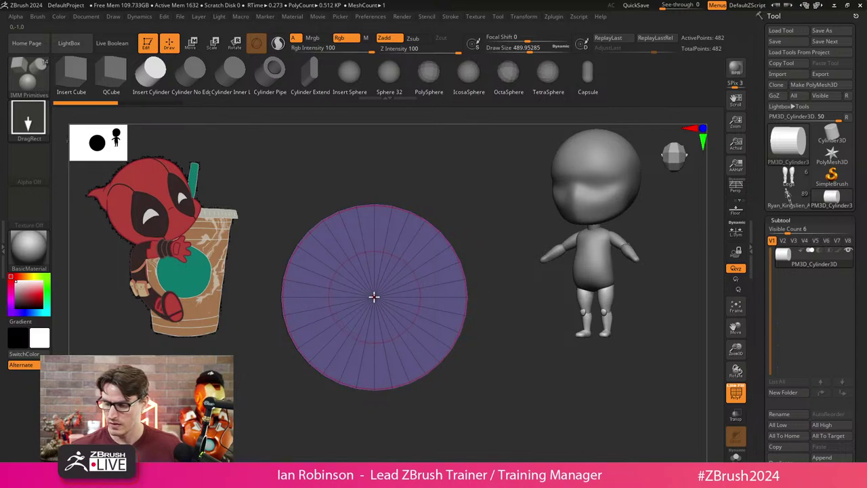
key("s")
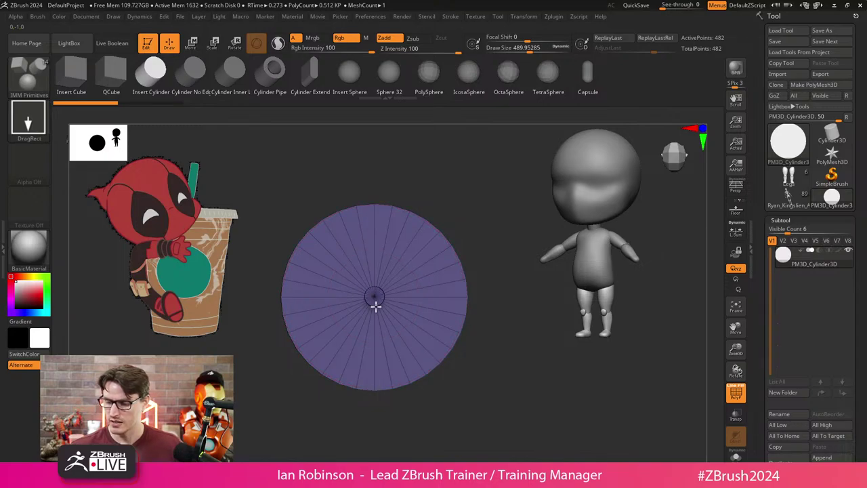
Undo a test stacked cylinder and scroll the Tool palette to Subtool's Split, Merge and Align.
left_click_drag(376, 305, 382, 327)
left_click_drag(494, 339, 472, 333)
key("ctrl+z")
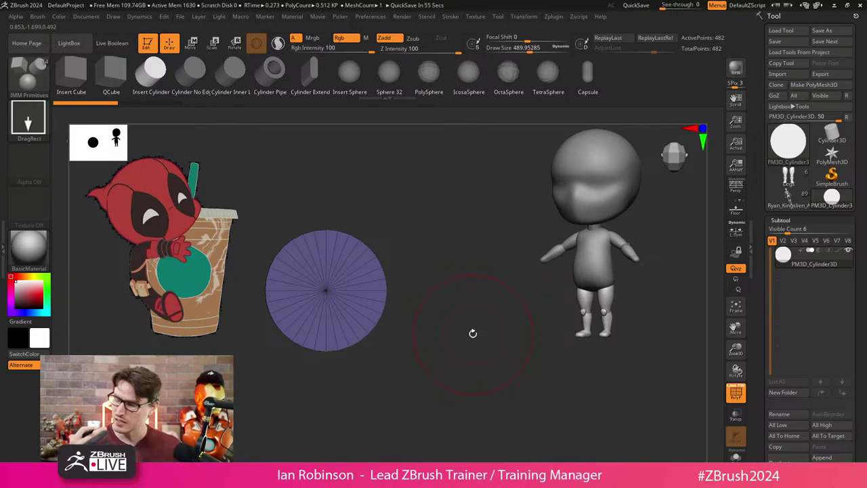
left_click_drag(864, 245, 861, 190)
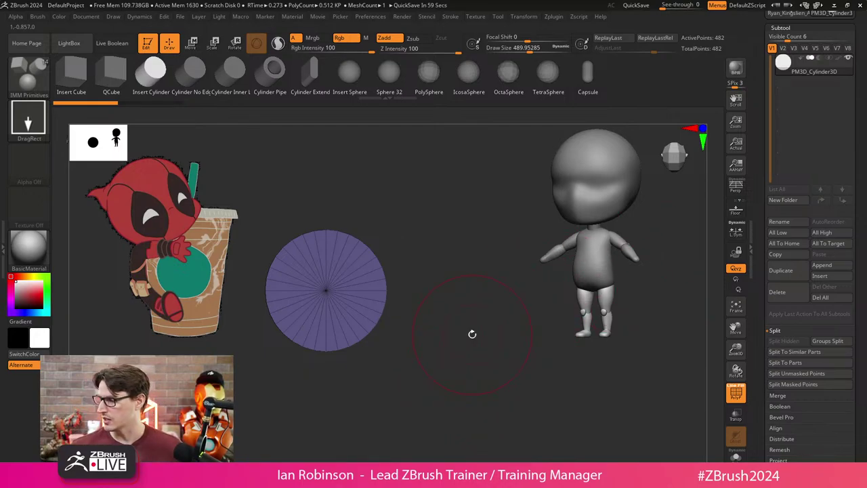
left_click_drag(860, 322, 861, 269)
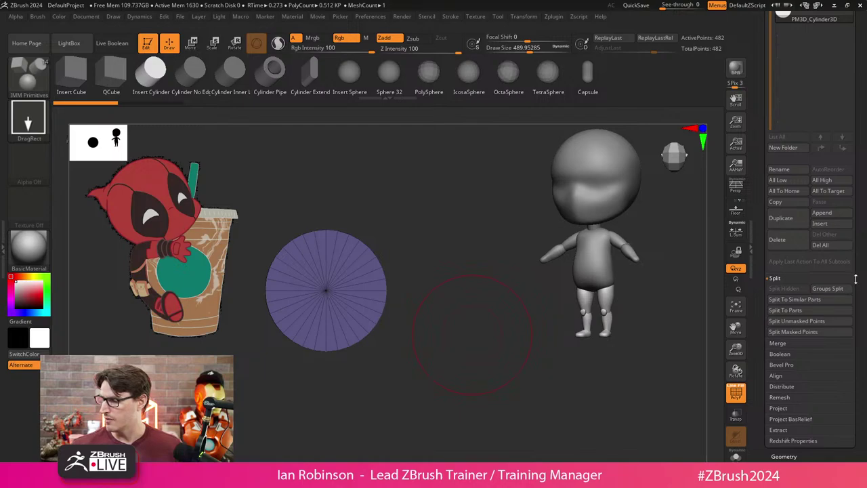
Open Subtool Align and Ctrl-drag the gizmo to duplicate the cylinder, moving the copy right.
left_click(776, 375)
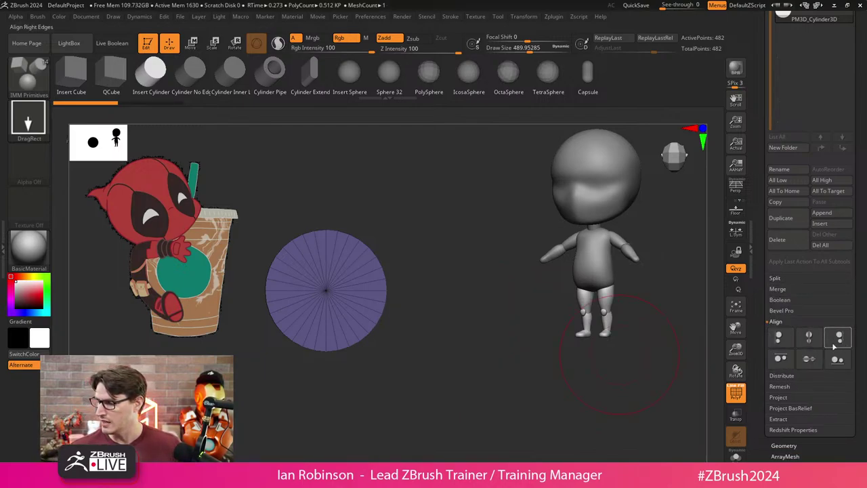
left_click_drag(629, 364, 477, 317, "shift")
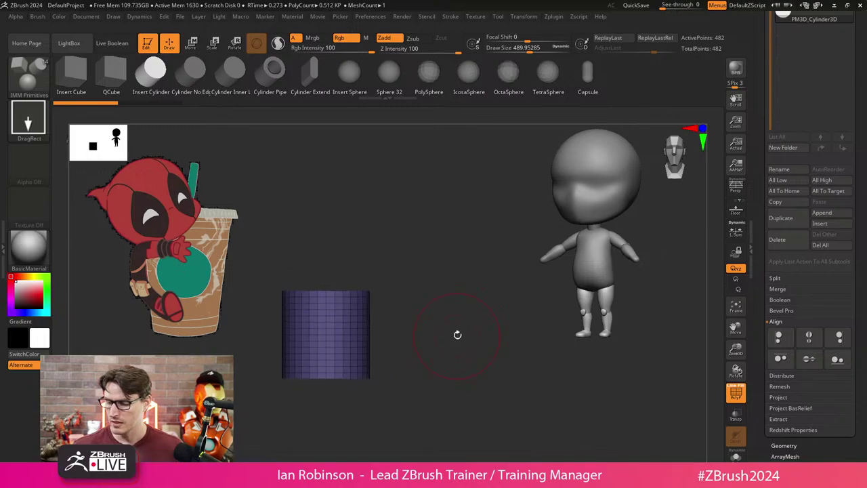
key("w")
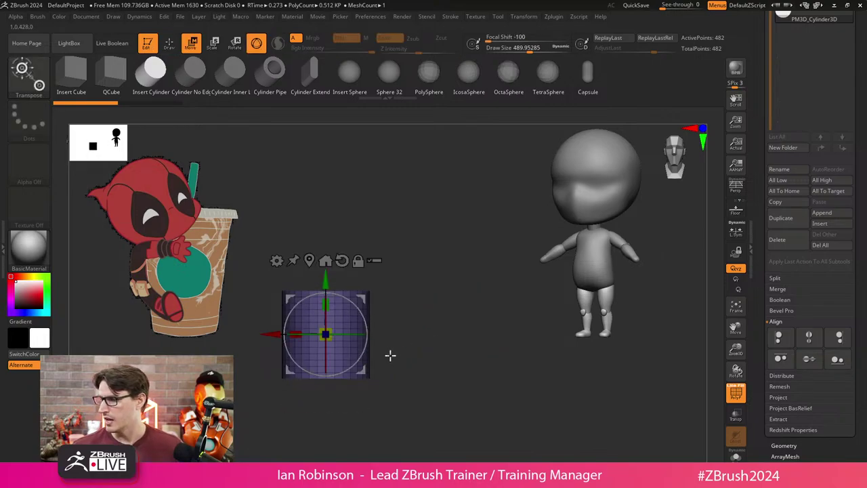
key("ctrl+shift")
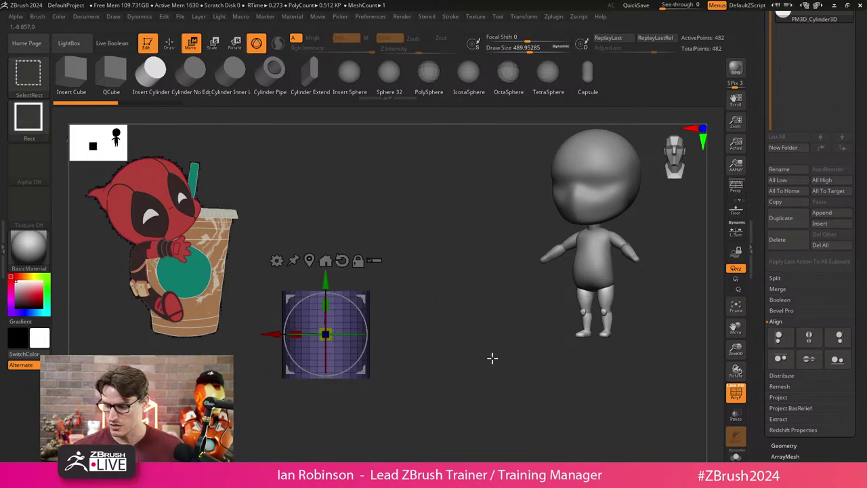
left_click_drag(326, 279, 325, 177, "ctrl")
left_click_drag(274, 221, 375, 225)
key("q")
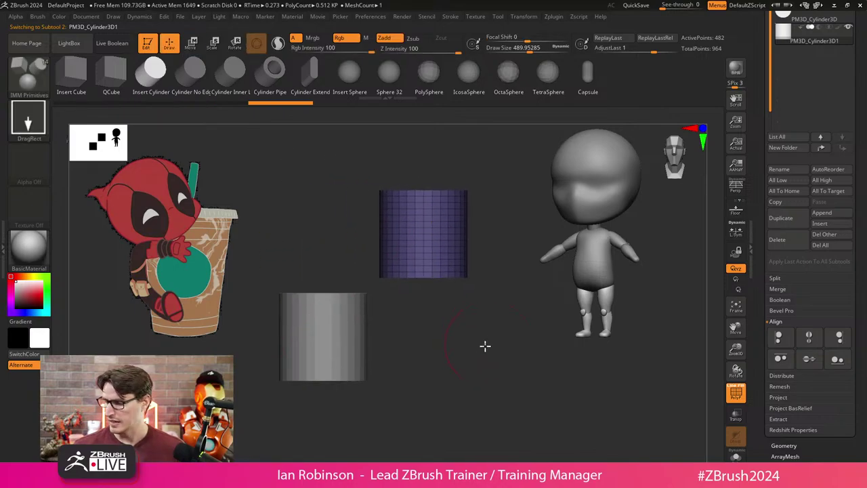
Try aligning the cylinders by vertical centres, left edges, horizontal centres and top edges, then undo and redo.
left_click(808, 360)
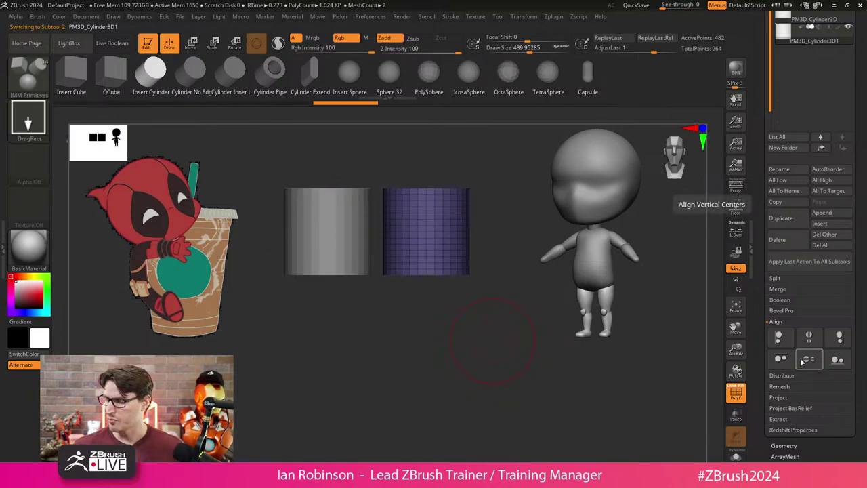
left_click(779, 338)
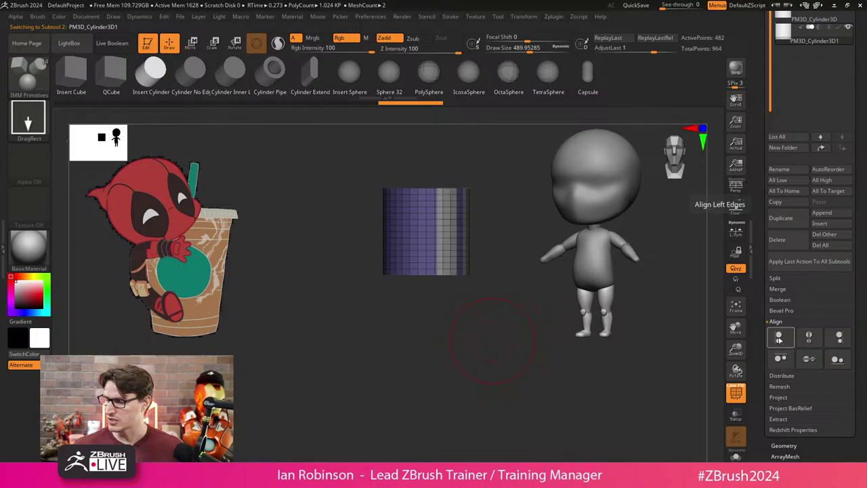
left_click(808, 337)
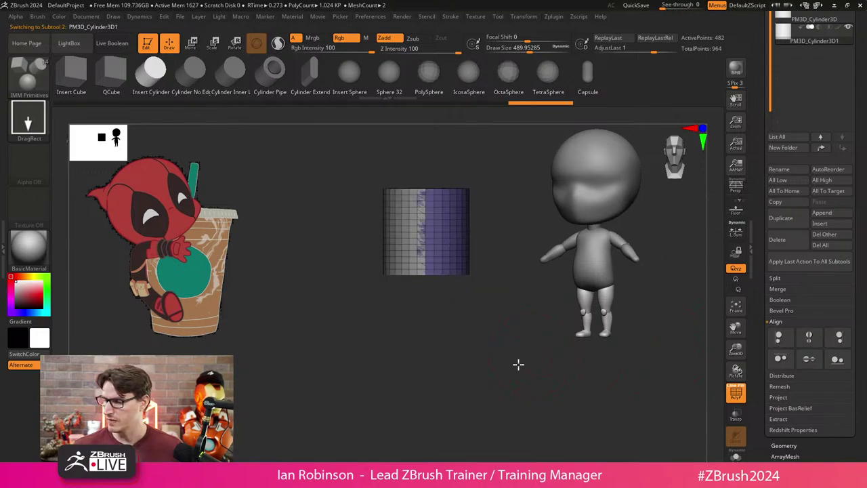
left_click_drag(519, 364, 525, 384)
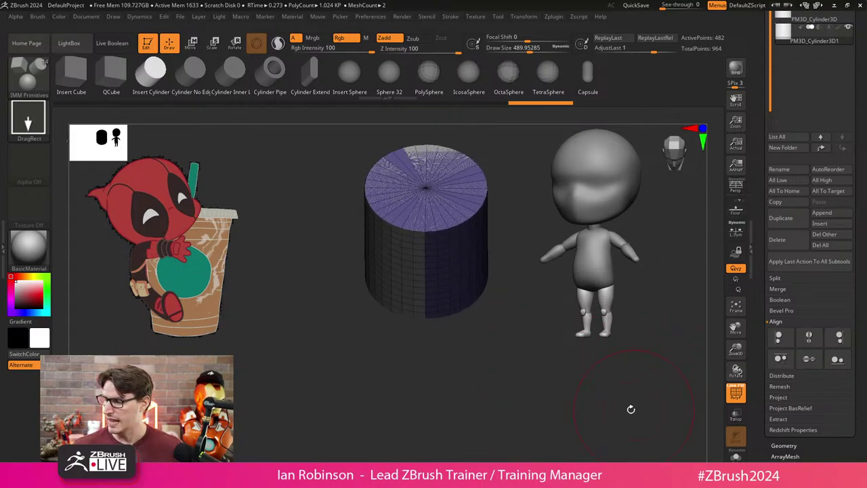
left_click_drag(630, 409, 572, 391, "shift")
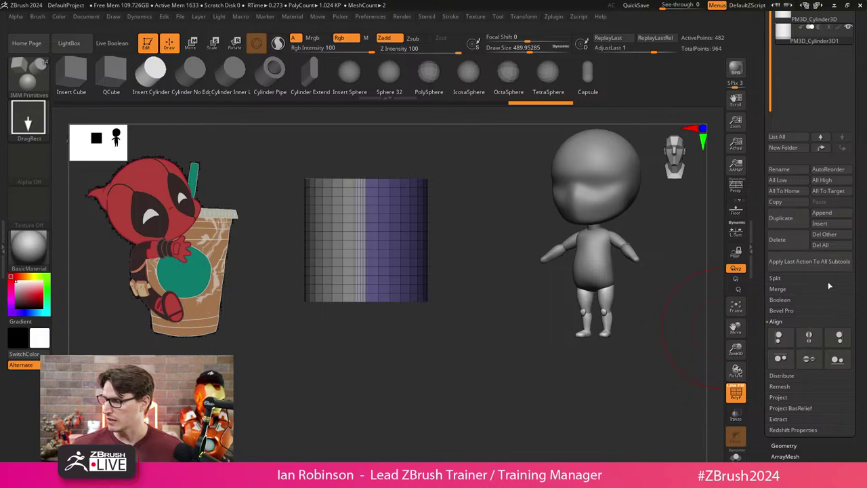
left_click(807, 339)
left_click(839, 337)
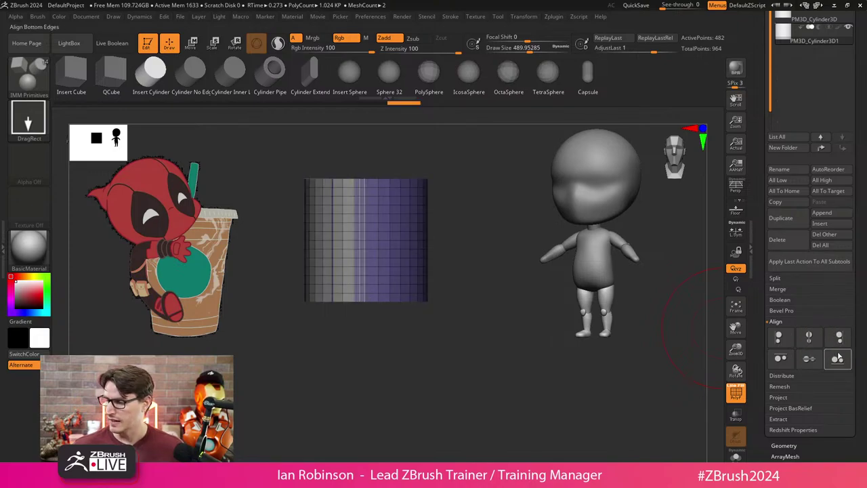
left_click(781, 359)
key("w")
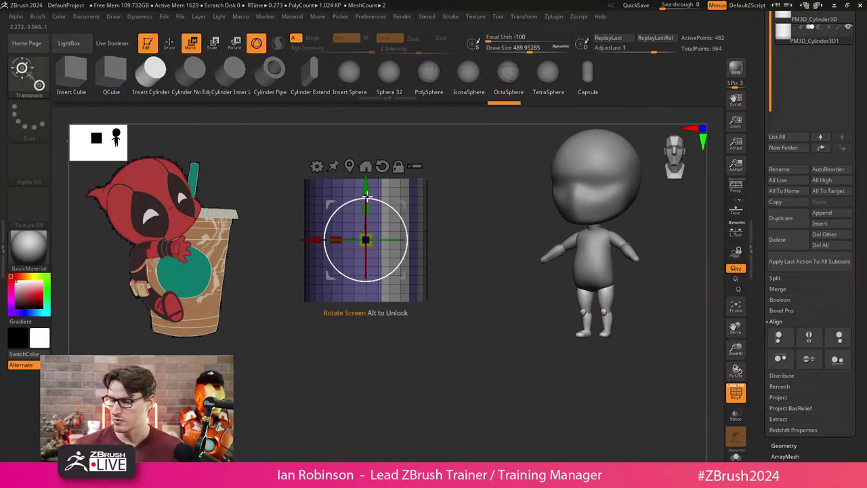
key("ctrl+z")
key("ctrl+z")
key("ctrl+z")
key("ctrl+z")
key("ctrl+z")
key("ctrl+z")
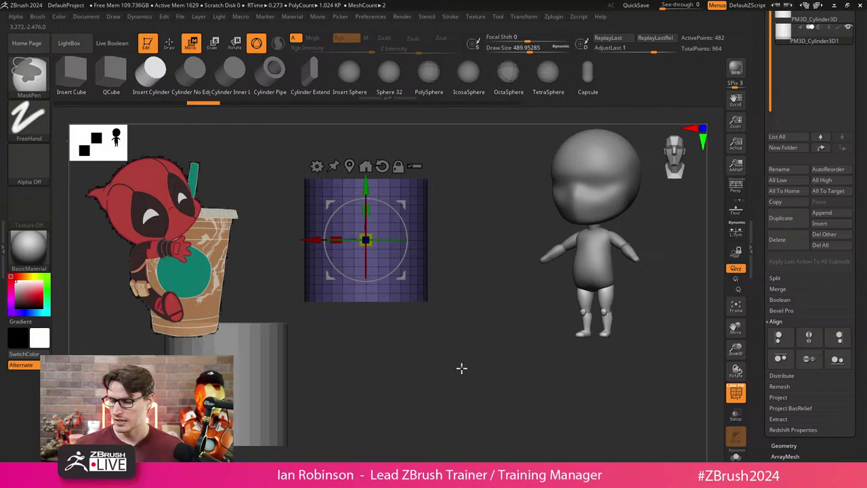
key("ctrl+shift+z")
key("ctrl+shift+z")
key("ctrl+shift+z")
key("ctrl+shift+z")
key("ctrl+shift+z")
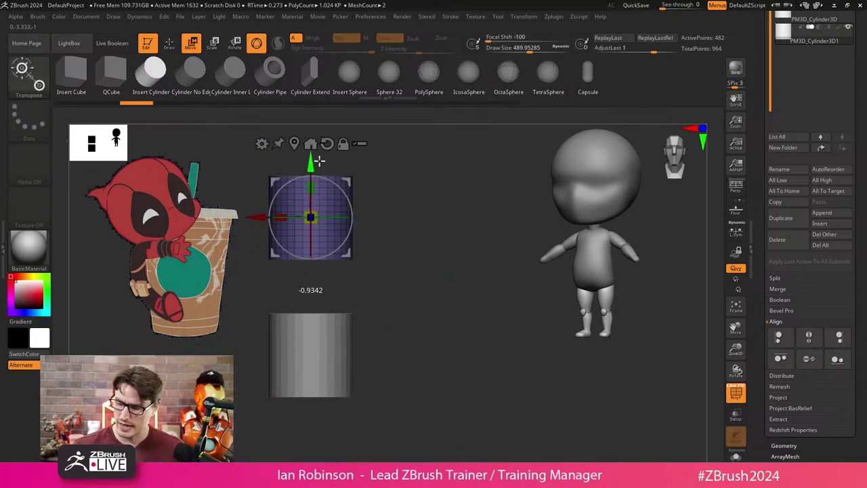
Show the Contact options and swap the 3D gizmo for the Transpose line.
left_click_drag(345, 176, 305, 144)
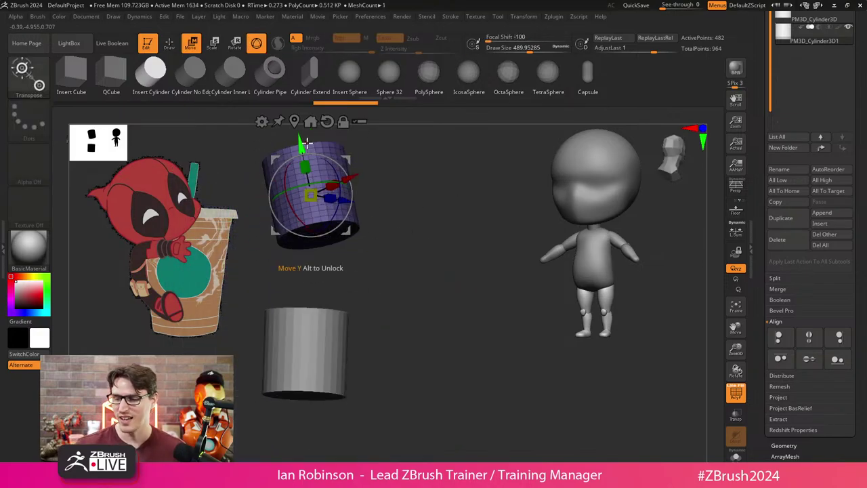
scroll(824, 299, "down", 5)
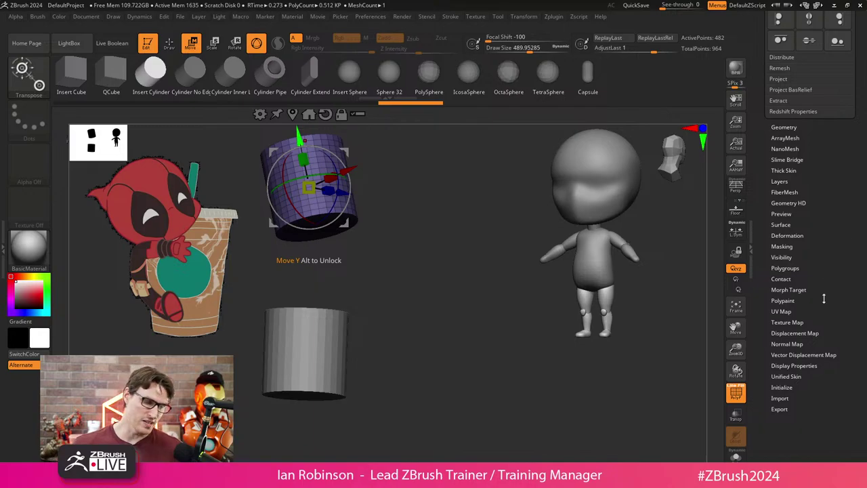
scroll(837, 359, "down", 1)
left_click(783, 264)
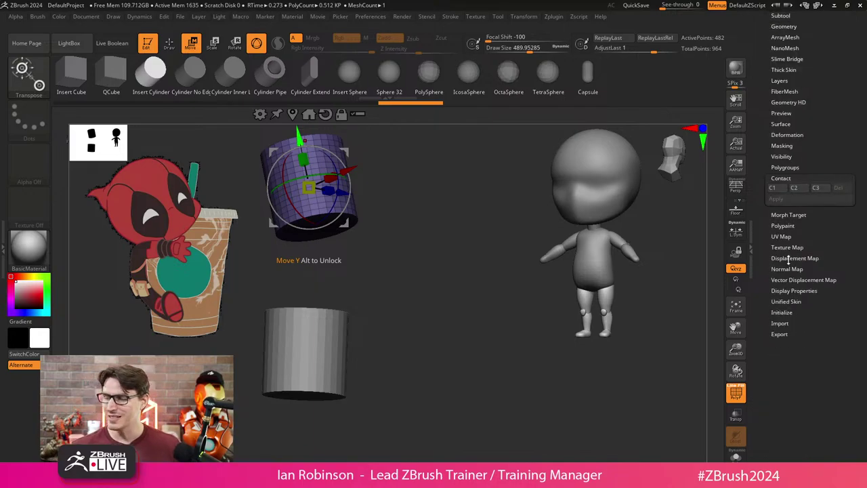
scroll(788, 259, "up", 1)
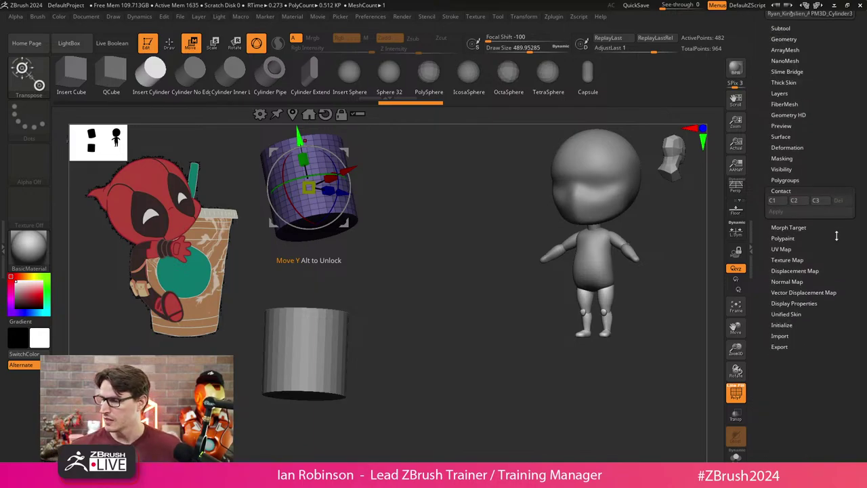
key("q")
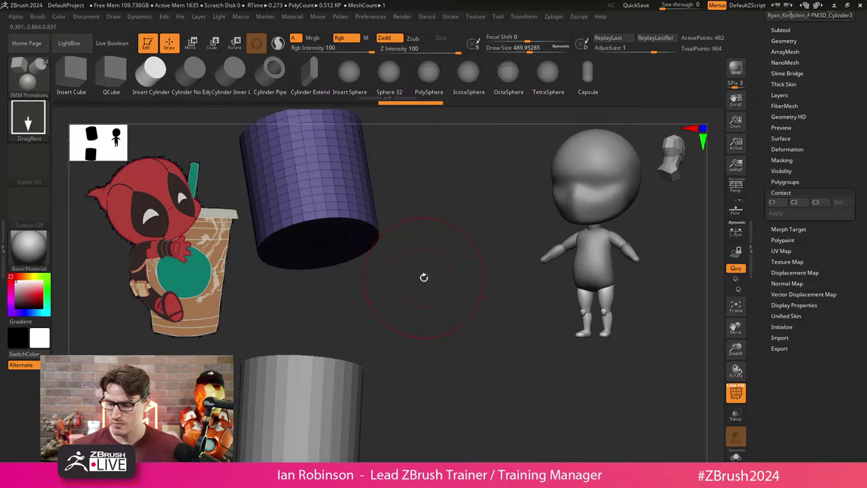
key("w")
key("y")
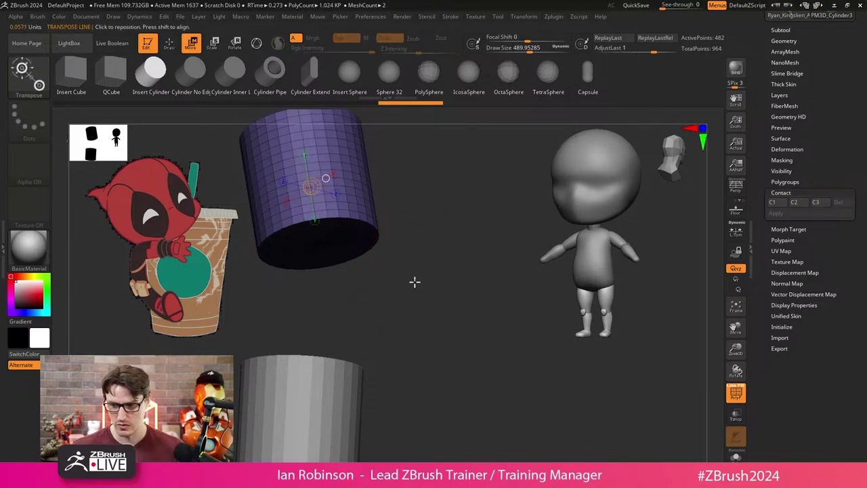
Drop the upper cylinder onto the lower with Contact C1 and Apply, then undo it.
mouse_move(414, 281)
left_mouse_down()
mouse_move(394, 267)
mouse_move(414, 287)
mouse_move(409, 311)
mouse_move(420, 277)
mouse_move(330, 213)
left_mouse_up()
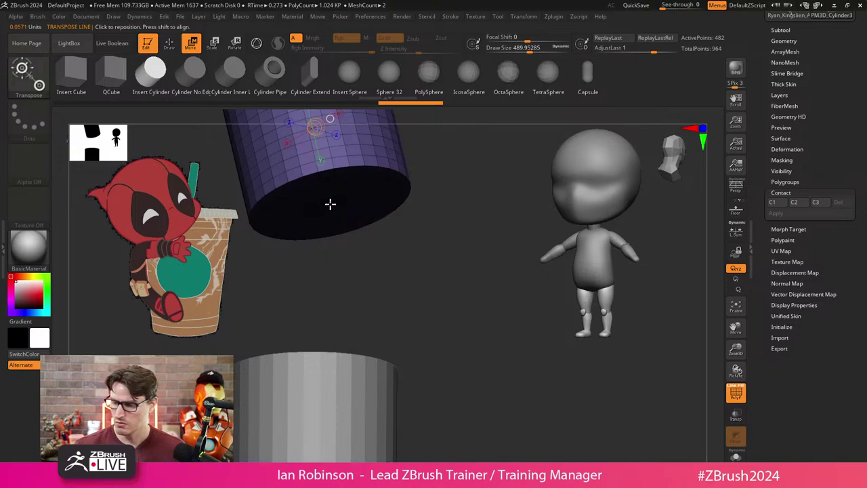
left_click_drag(330, 204, 321, 351)
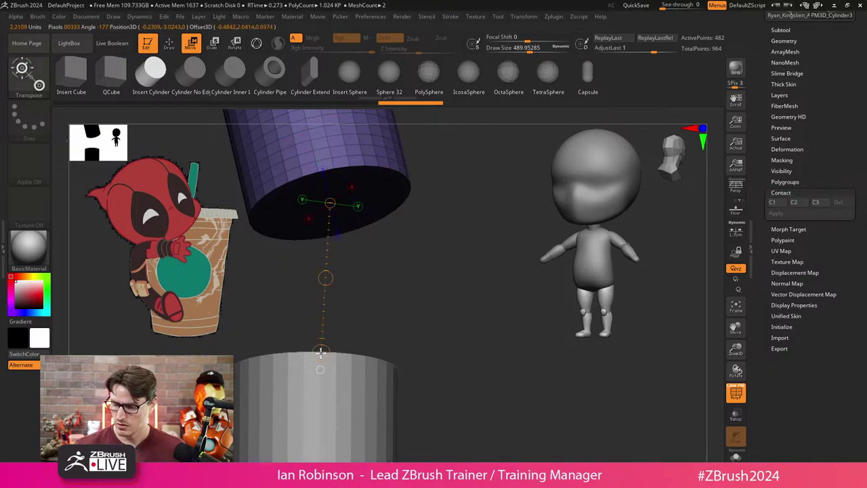
left_click(773, 202)
left_click(776, 214)
key("ctrl+z")
key("ctrl+z")
key("ctrl+z")
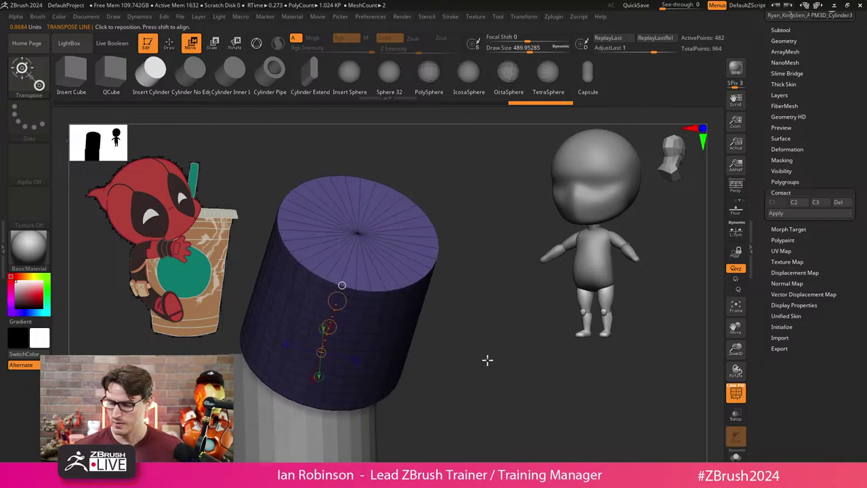
key("ctrl+z")
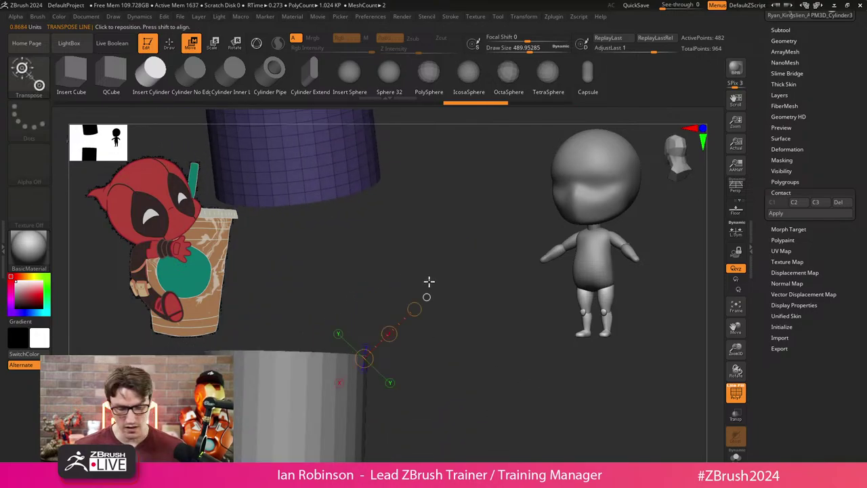
Step back and forth through the undo history of the cylinder poses.
key("y")
key("ctrl+z")
key("ctrl+z")
key("ctrl+z")
key("ctrl+z")
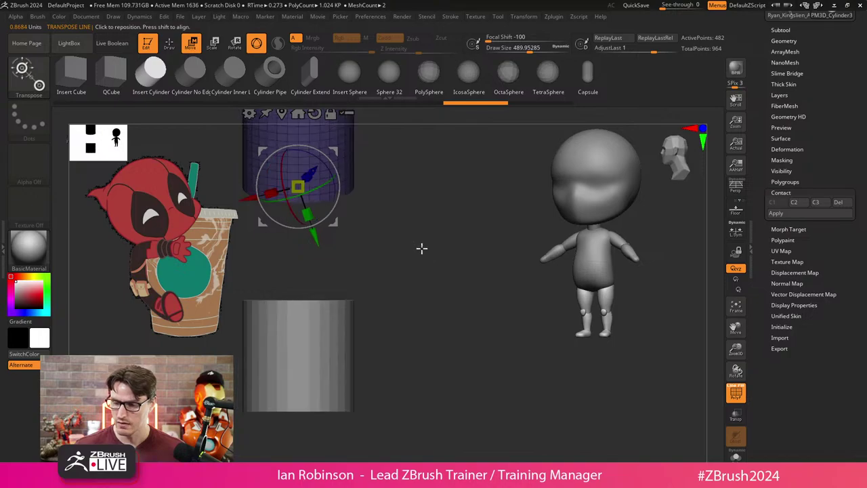
key("ctrl+shift+z")
key("ctrl+shift+z")
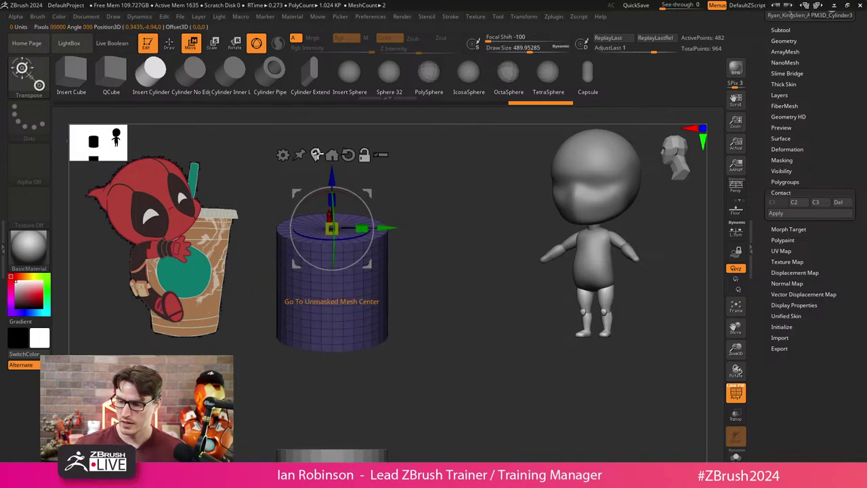
key("ctrl+z")
key("ctrl+z")
key("ctrl+z")
key("ctrl+z")
key("ctrl+z")
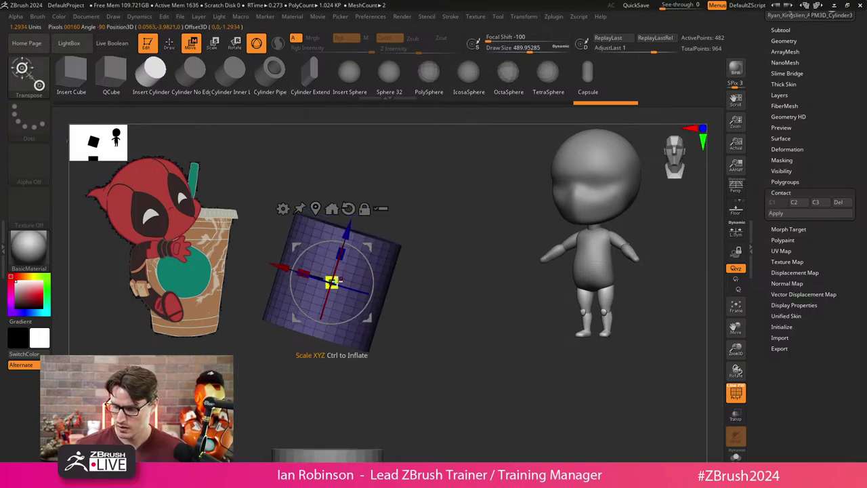
key("ctrl+shift+z")
key("ctrl+shift+z")
key("ctrl+shift+z")
key("ctrl+shift+z")
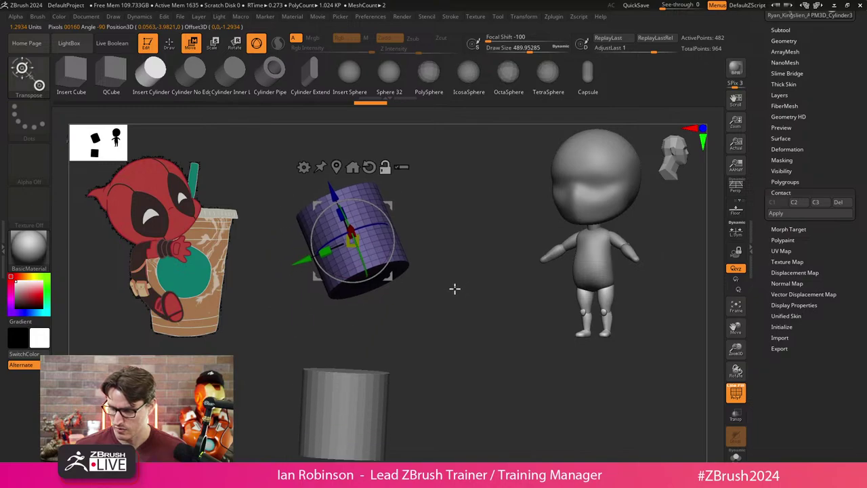
key("ctrl+shift+z")
key("ctrl+shift+z")
key("ctrl+shift+z")
key("ctrl+shift+z")
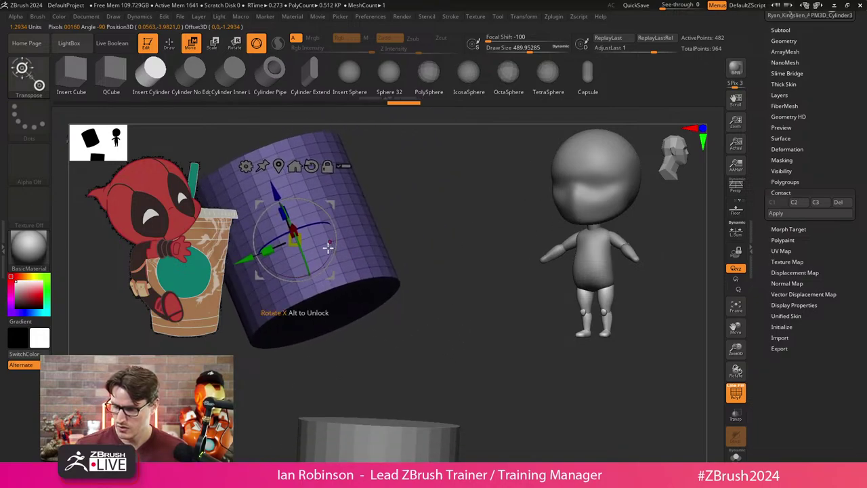
Restore both cylinders and draw a transpose line from the purple cylinder to the grey cylinder's top.
key("ctrl+shift+z")
key("ctrl+shift+z")
key("ctrl+shift+z")
key("ctrl+shift+z")
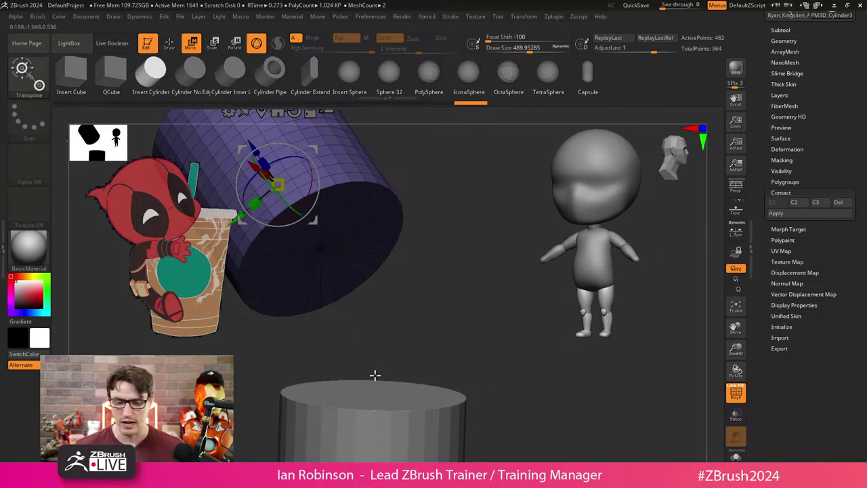
key("y")
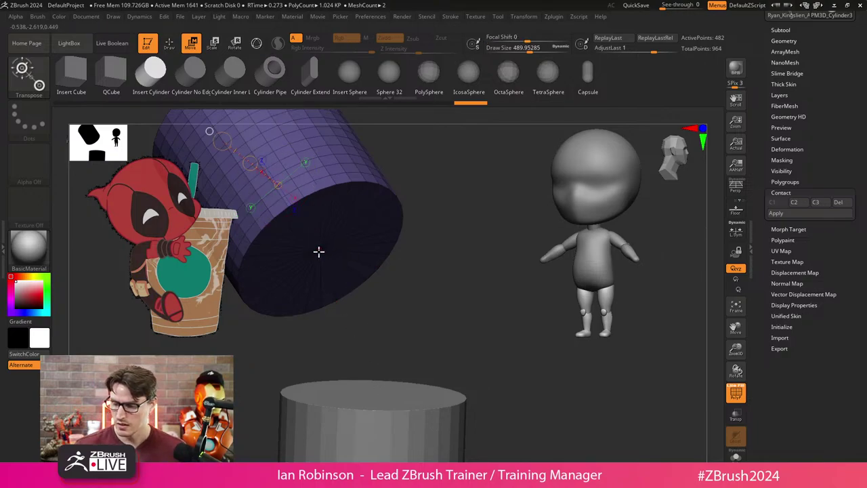
mouse_move(320, 249)
left_mouse_down()
mouse_move(378, 395)
mouse_move(321, 250)
mouse_move(387, 385)
mouse_move(378, 395)
left_mouse_up()
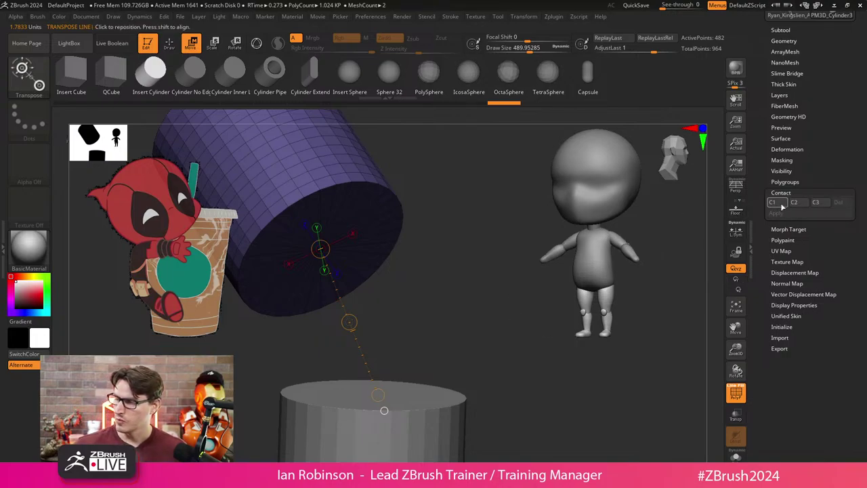
Use Contact C1 and Apply to stack the purple cylinder flush on the grey one, then inspect it.
left_click(781, 204)
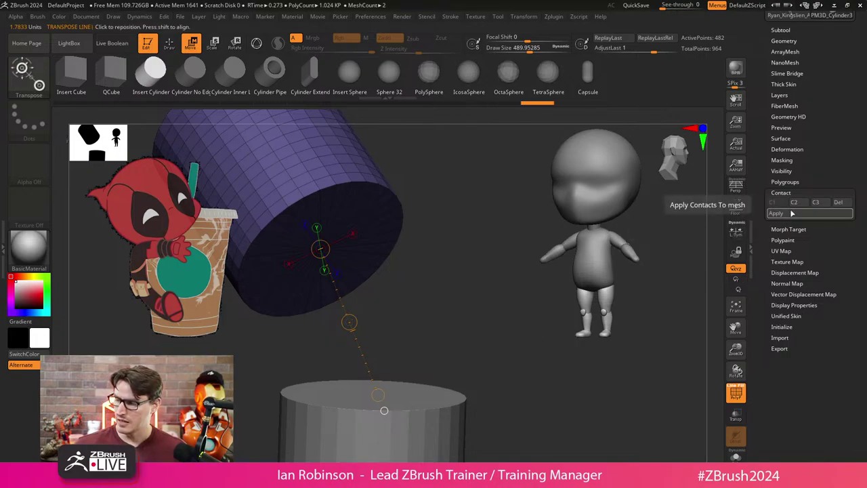
left_click(792, 213)
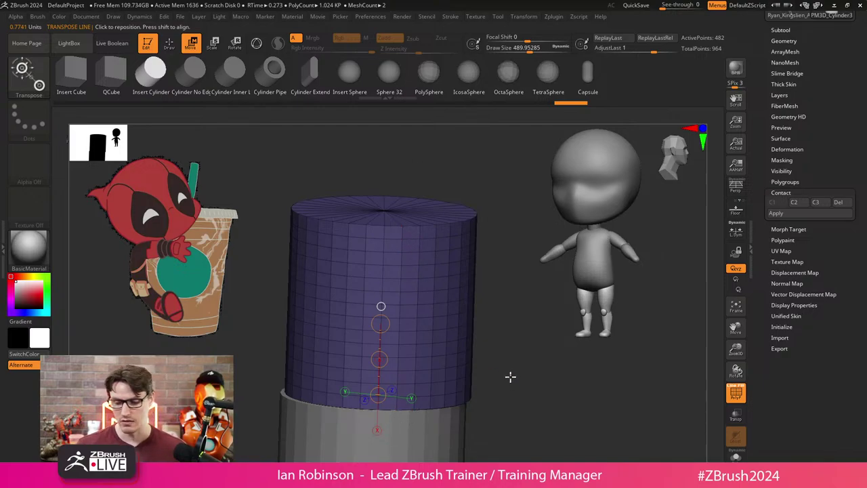
key("y")
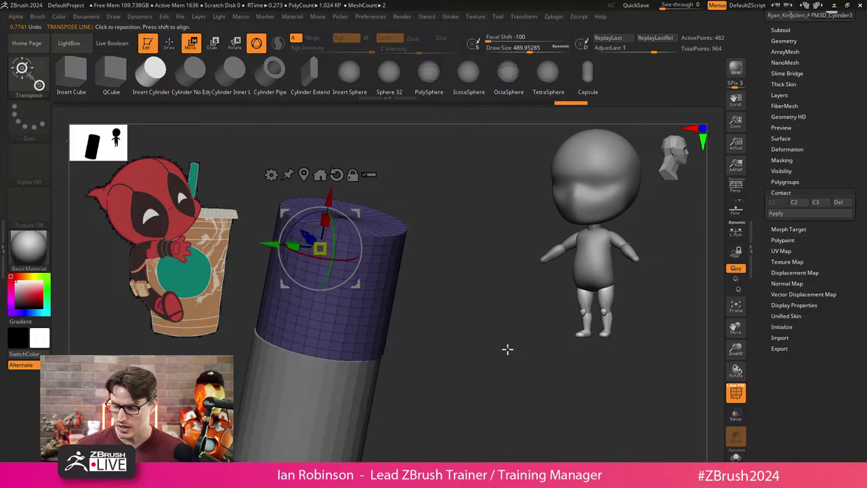
left_click_drag(507, 350, 359, 322)
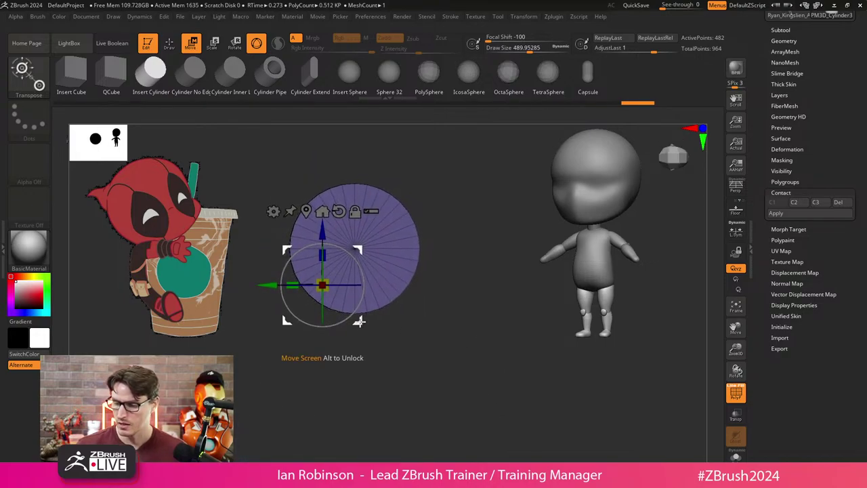
key("q")
mouse_move(427, 320)
left_mouse_down()
mouse_move(465, 320)
mouse_move(490, 281)
mouse_move(495, 287)
left_mouse_up()
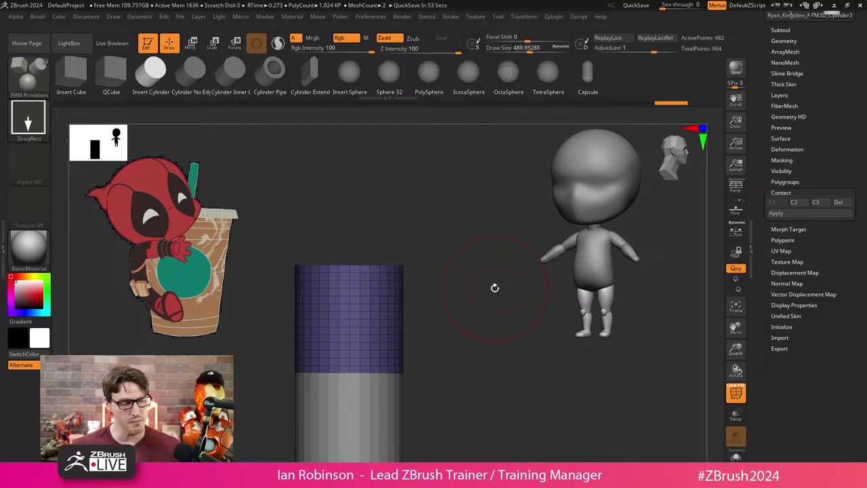
left_click_drag(398, 303, 404, 341)
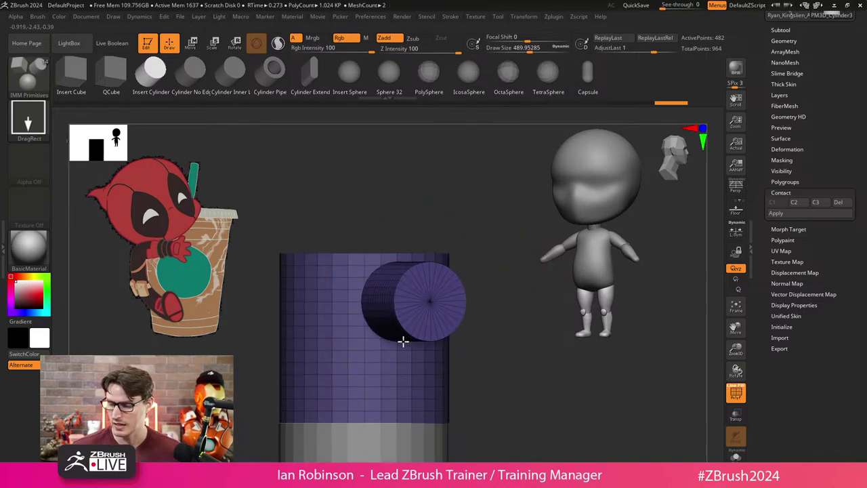
key("ctrl+z")
left_click_drag(350, 339, 352, 368)
right_click_drag(352, 368, 471, 254)
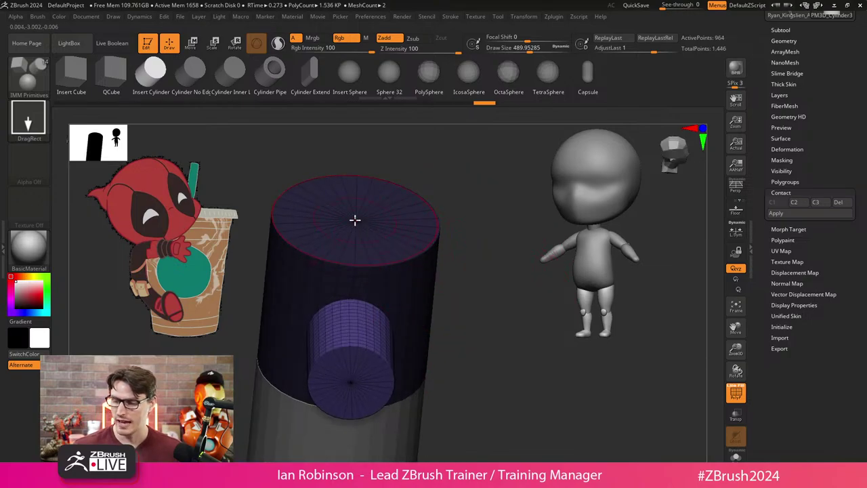
left_click_drag(355, 220, 364, 256)
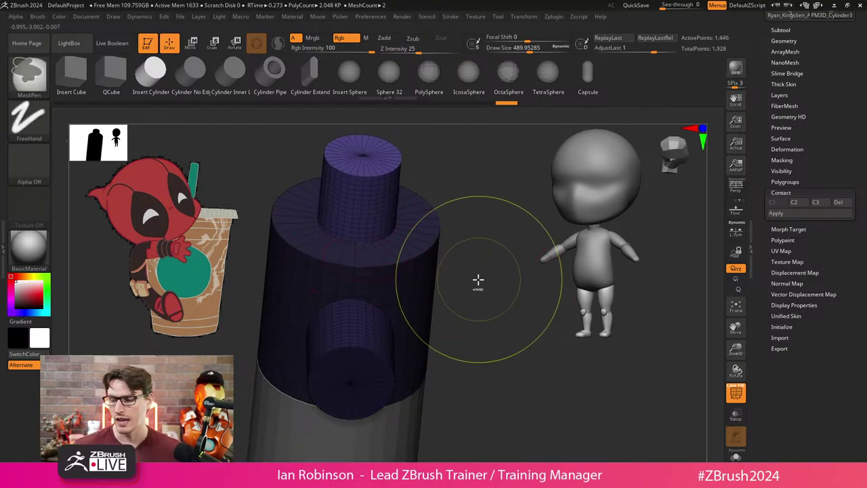
key("ctrl+z")
key("ctrl+z")
left_click_drag(364, 228, 370, 260)
key("ctrl+z")
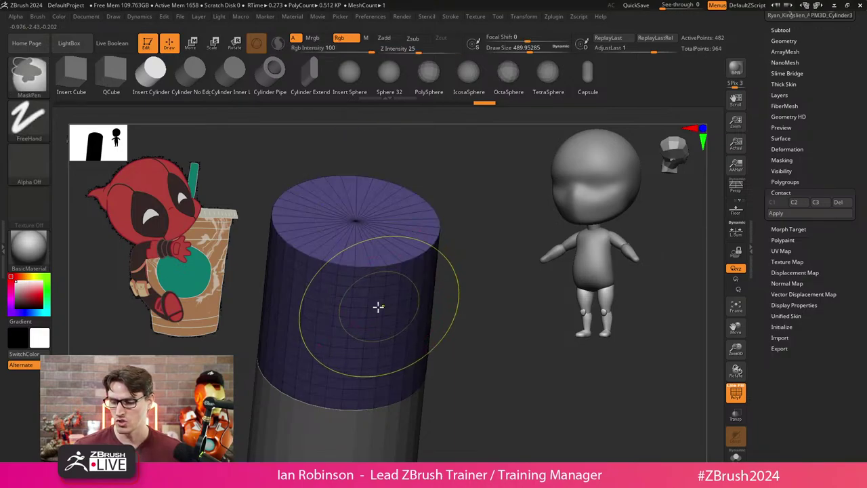
left_click_drag(368, 294, 369, 338)
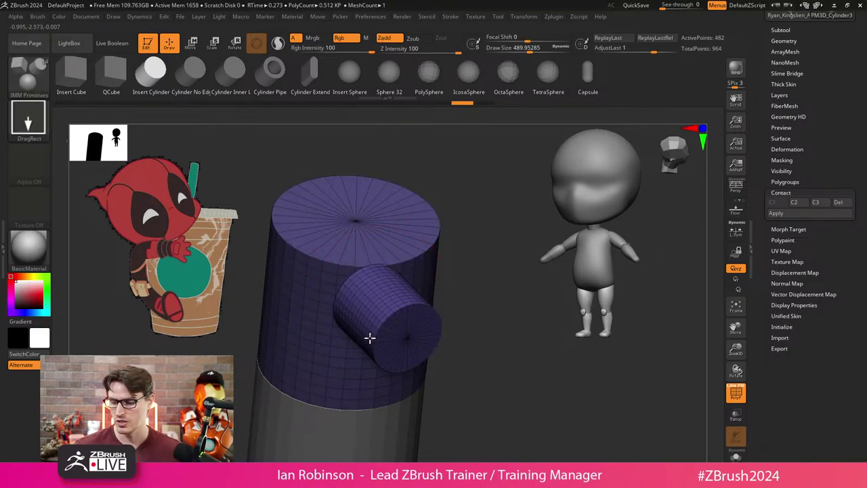
key("w")
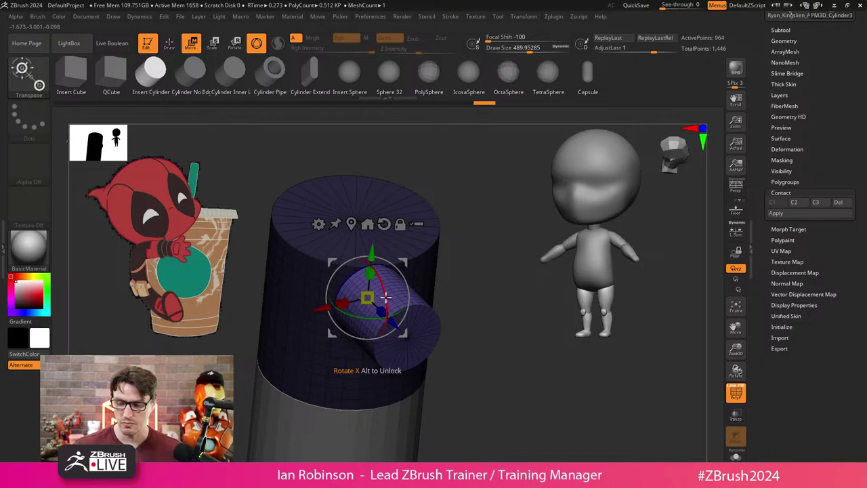
key("q")
key("ctrl+z")
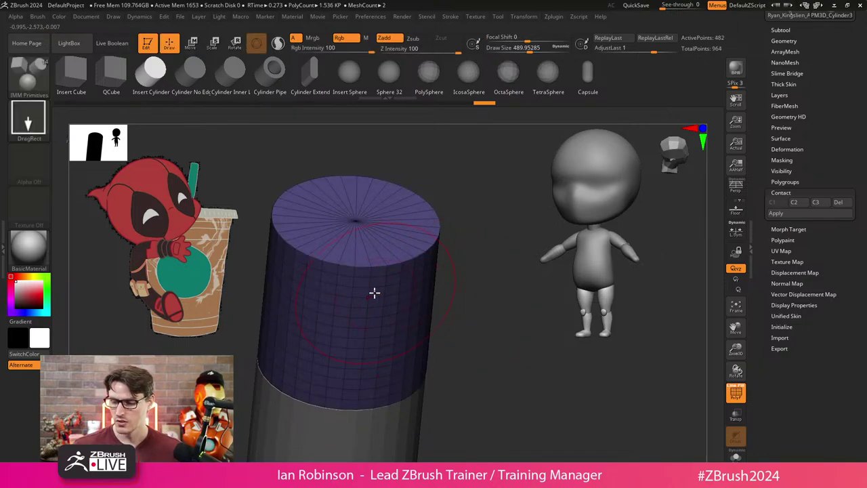
left_click_drag(375, 293, 374, 333)
key("ctrl+z")
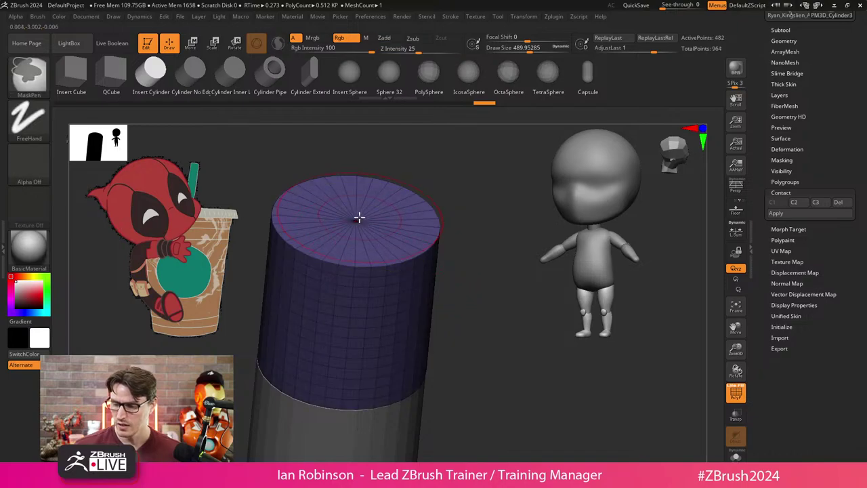
left_click_drag(358, 223, 364, 244)
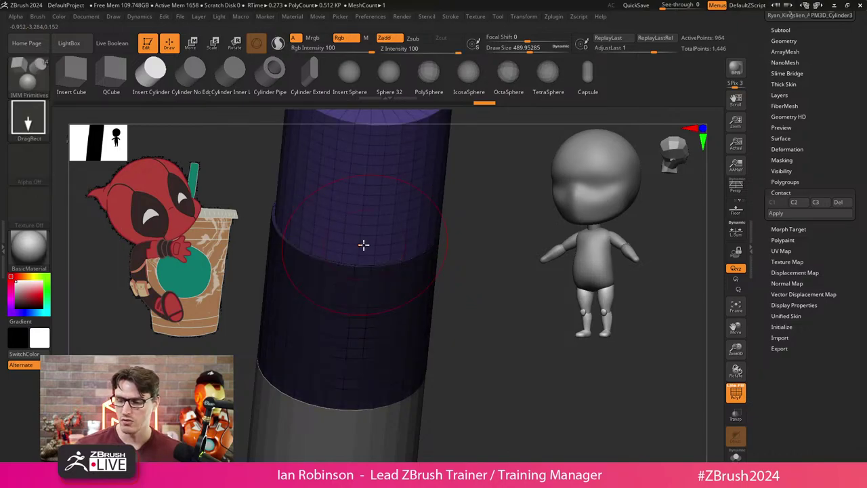
key("f")
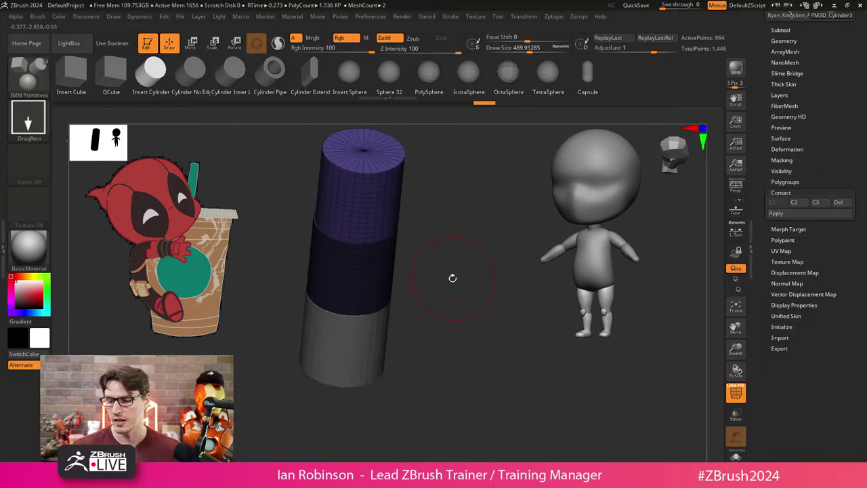
key("ctrl+z")
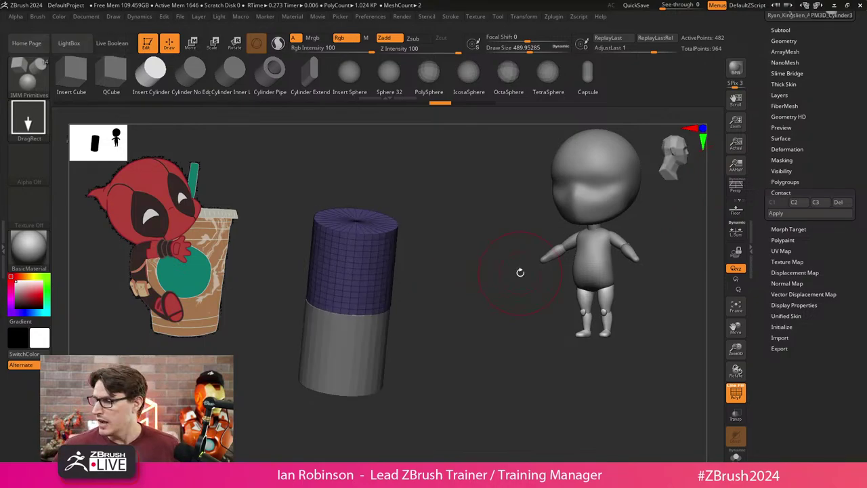
Switch back to the chibi body tool and select its Torso subtool.
left_click(793, 179)
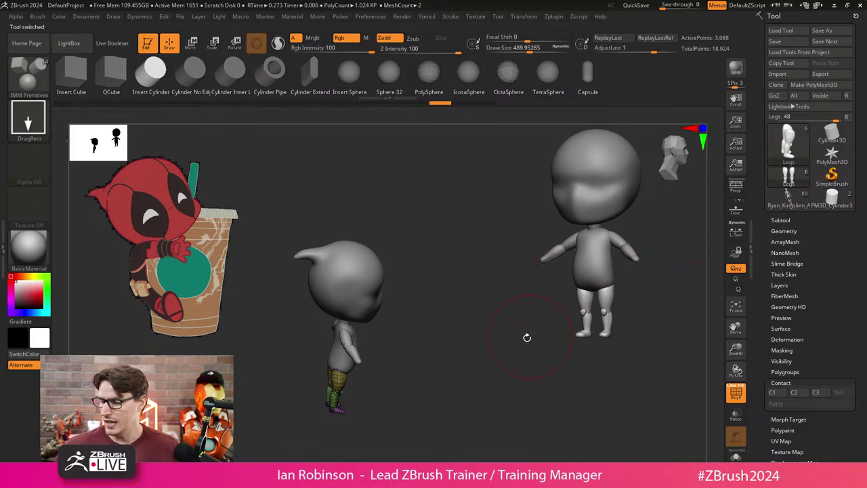
mouse_move(526, 338)
left_mouse_down()
mouse_move(461, 297)
mouse_move(469, 378)
left_mouse_up()
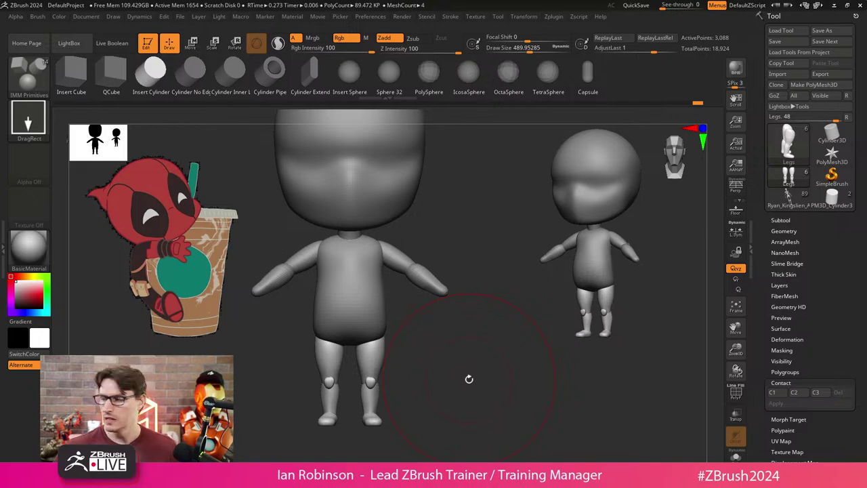
left_click(786, 220)
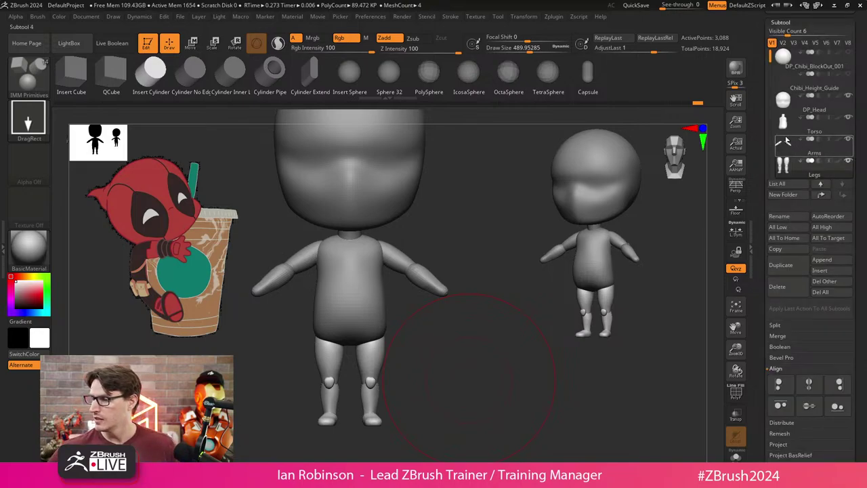
left_click(783, 122)
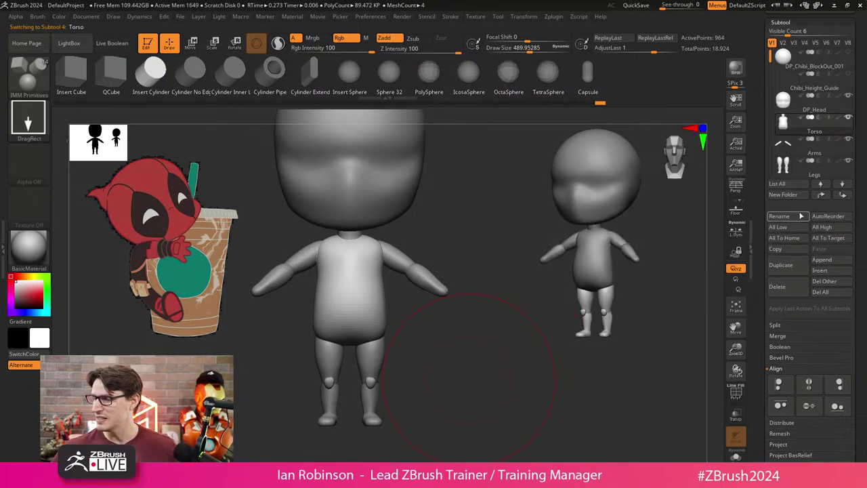
Group the parts into a new folder named 'Body' and merge it into Merged_Torso.
key("ctrl+shift+n")
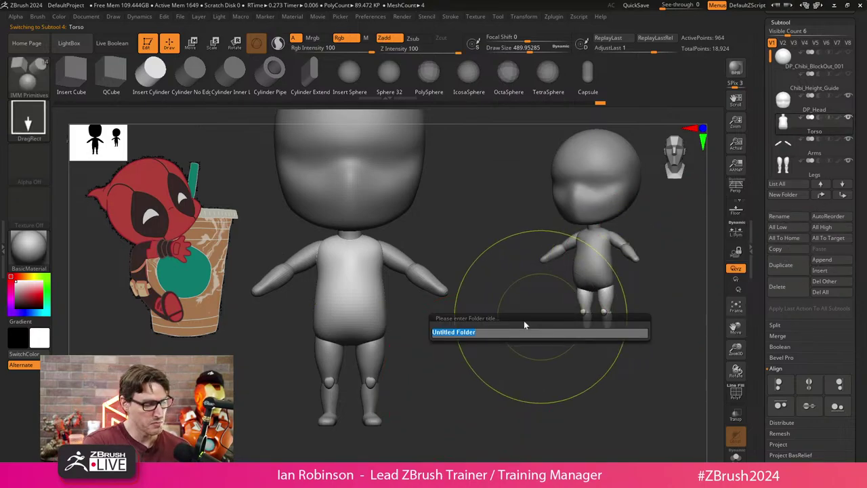
type("Body")
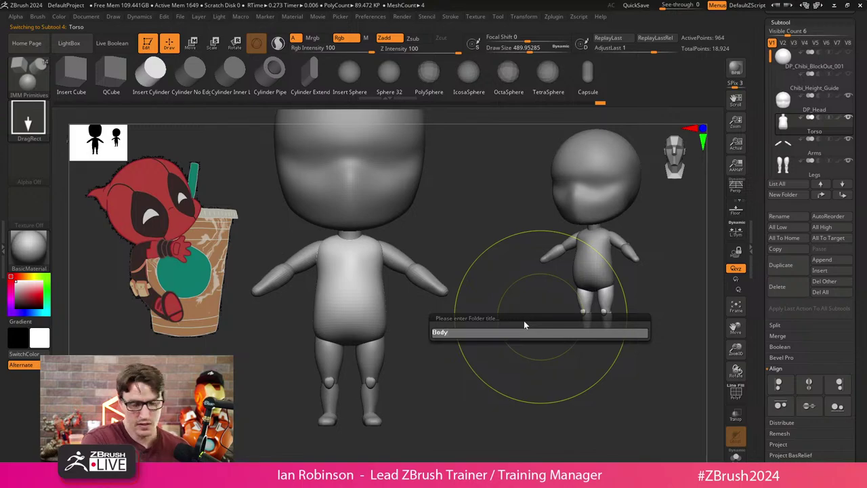
key("Return")
scroll(810, 108, "down", 2)
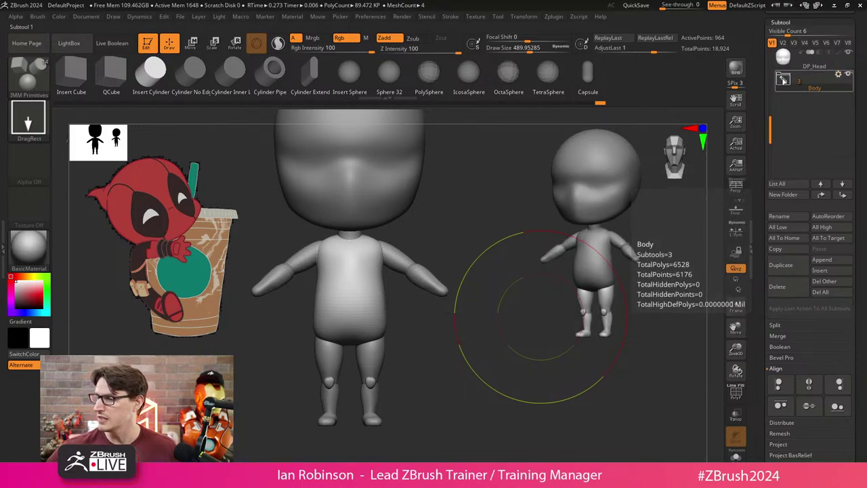
left_click(785, 83)
left_click(786, 238)
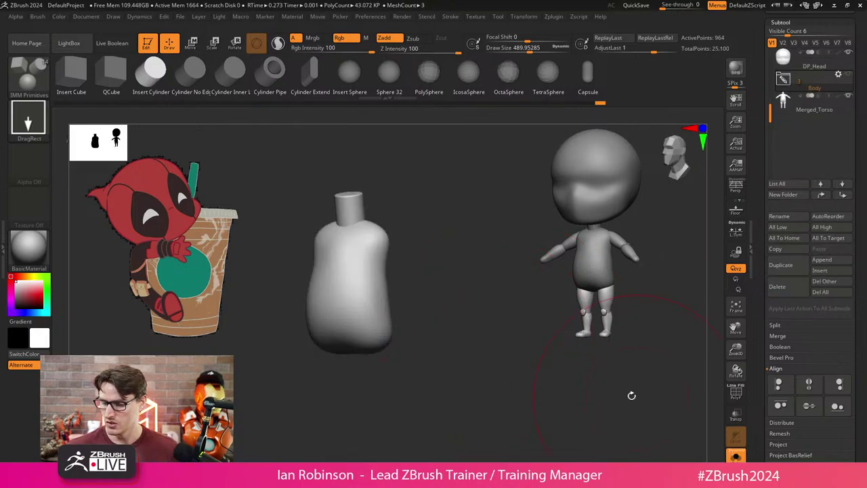
Select the Merged_Torso subtool and shrink the brush size while turning it to a front view.
left_click(813, 102)
mouse_move(515, 318)
left_mouse_down()
mouse_move(447, 310)
mouse_move(447, 323)
mouse_move(476, 326)
left_mouse_up()
key("s")
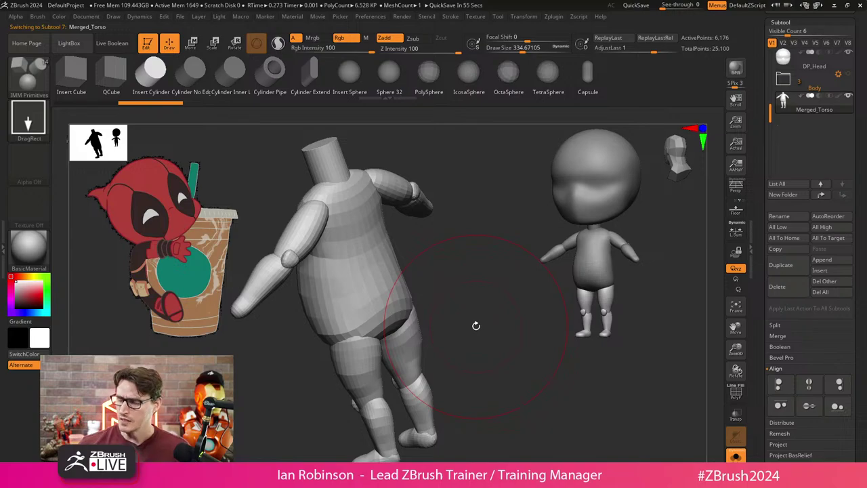
mouse_move(477, 326)
left_mouse_down()
mouse_move(474, 271)
mouse_move(443, 301)
mouse_move(441, 326)
mouse_move(440, 317)
left_mouse_up()
key("s")
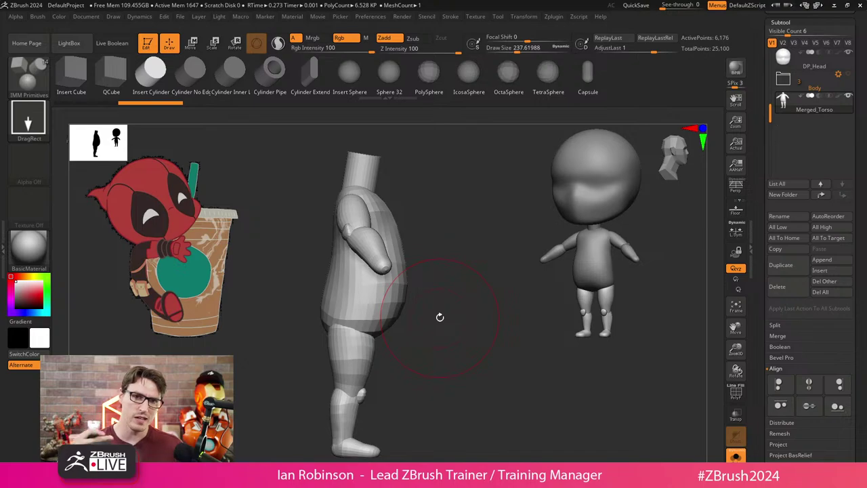
left_click_drag(441, 316, 497, 227)
Show polyframe and fuse the body parts into one unified mesh via the gizmo.
key("shift+f")
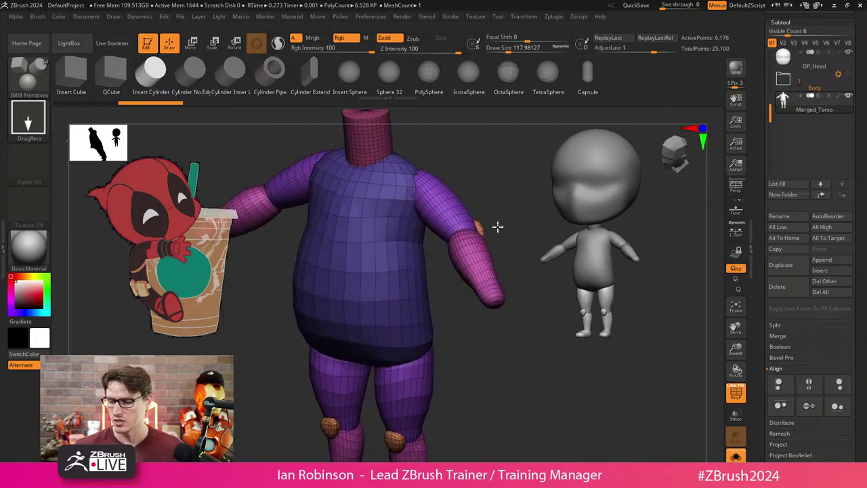
key("w")
left_click(317, 162)
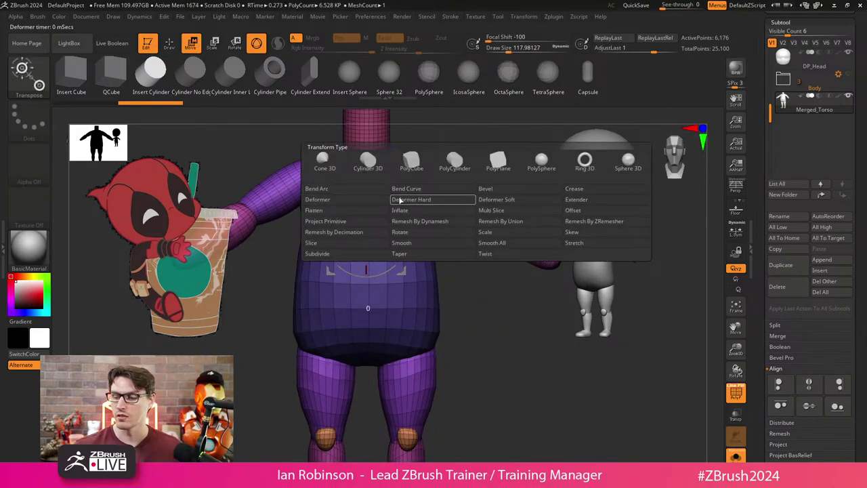
left_click(505, 224)
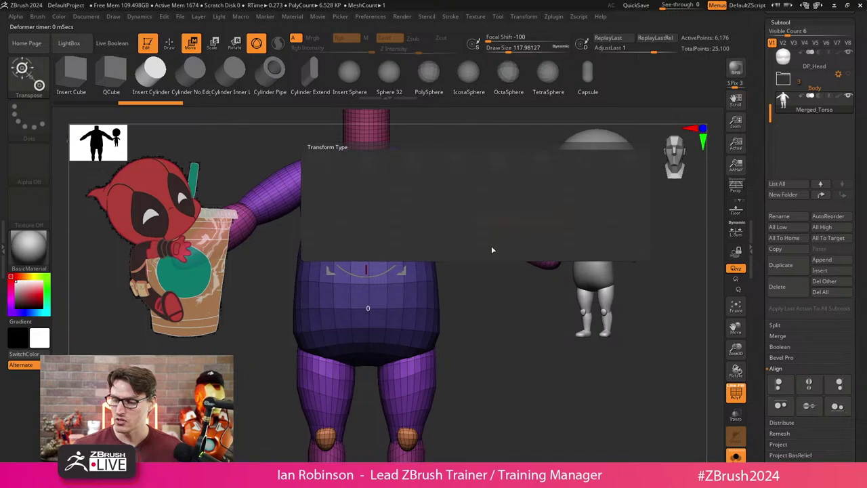
key("q")
left_click_drag(459, 313, 502, 188)
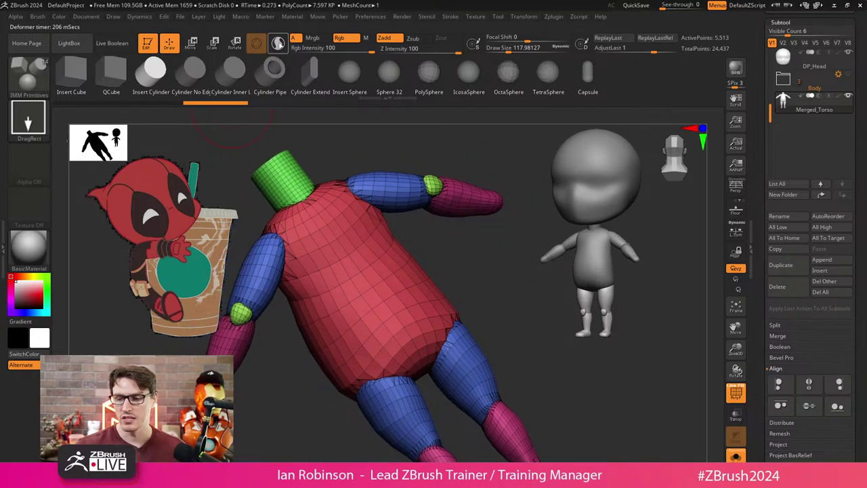
Leave the IMM Primitives brush, switch to the Move brush, and check the Smooth brush.
key("b")
key("s")
key("t")
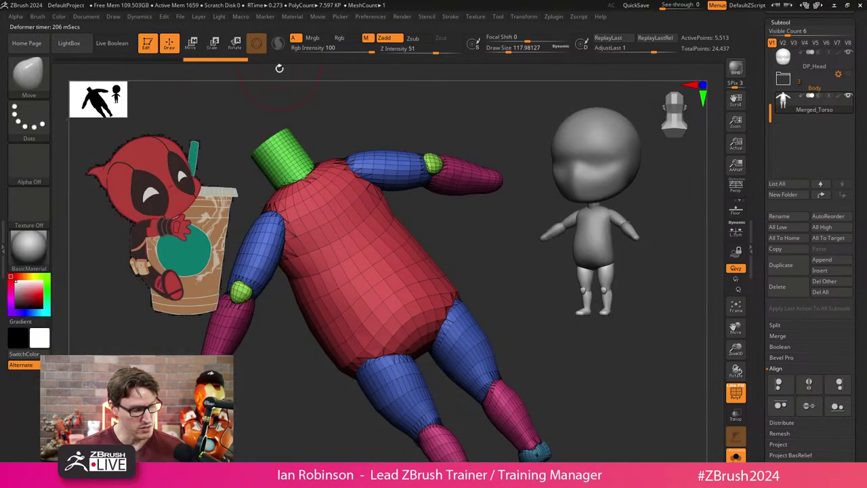
key("shift")
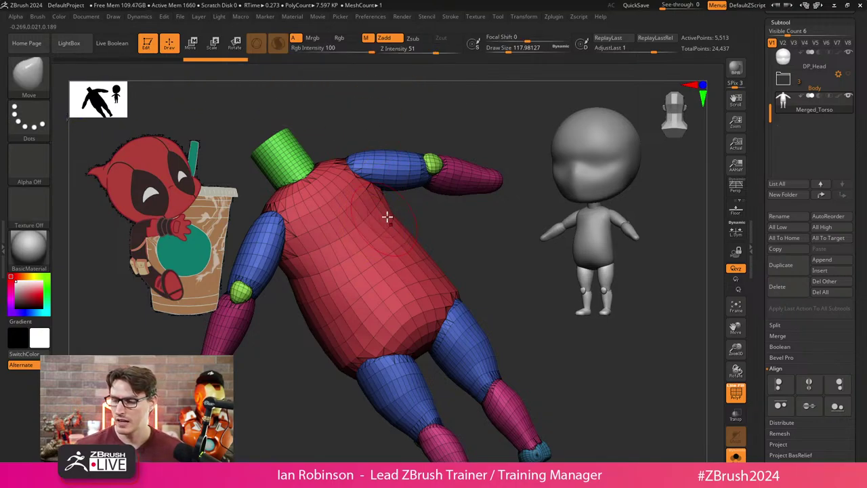
Sculpt the neck, undo those strokes, and smooth the rough mesh around the neck instead.
mouse_move(427, 204)
left_mouse_down()
mouse_move(420, 203)
mouse_move(483, 200)
mouse_move(434, 203)
left_mouse_up()
left_click_drag(292, 179, 332, 187)
mouse_move(407, 203)
left_mouse_down()
mouse_move(421, 202)
mouse_move(397, 194)
mouse_move(442, 199)
left_mouse_up()
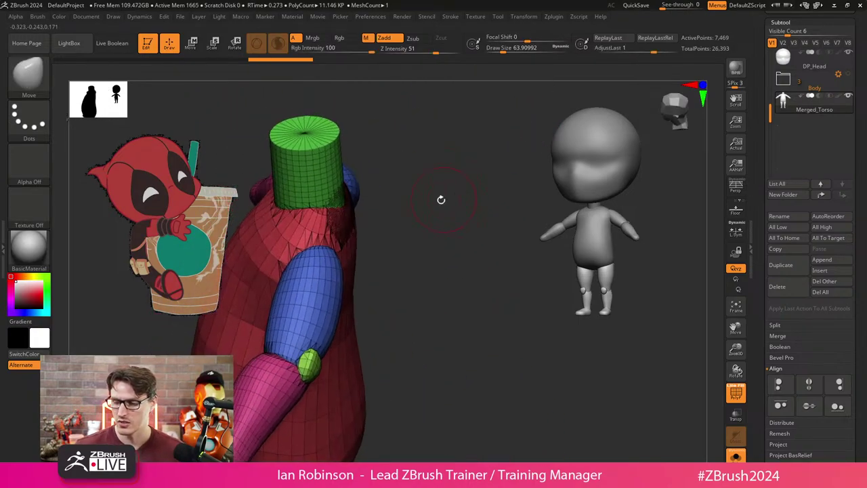
mouse_move(291, 193)
left_mouse_down()
mouse_move(316, 209)
mouse_move(326, 203)
left_mouse_up()
key("ctrl+z")
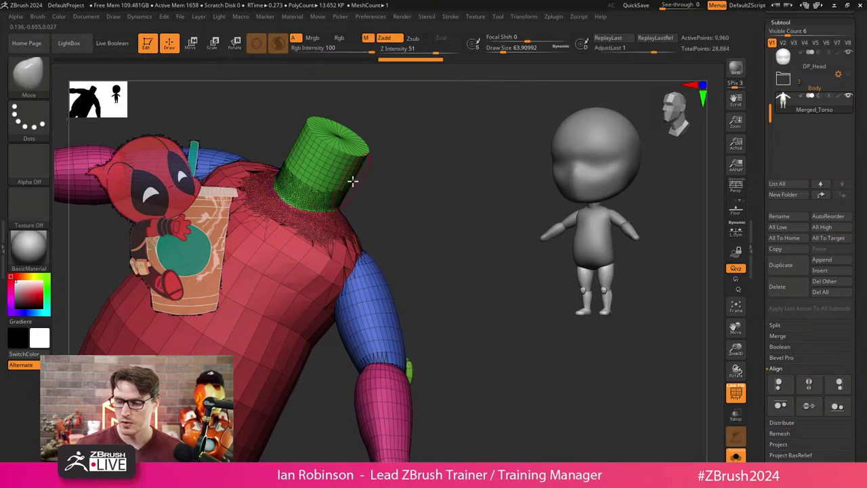
key("ctrl+z")
key("ctrl+z")
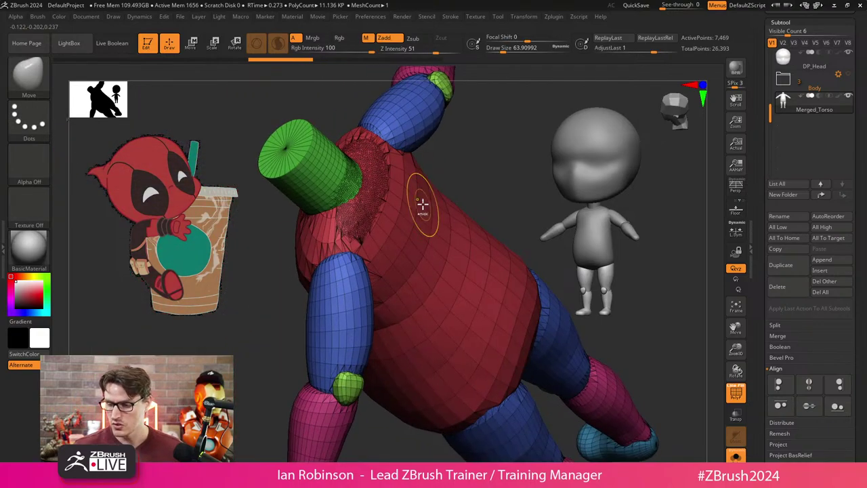
key("shift")
left_click_drag(357, 192, 320, 210, "shift")
mouse_move(434, 176)
left_mouse_down()
mouse_move(464, 159)
mouse_move(329, 287)
mouse_move(414, 260)
mouse_move(443, 302)
mouse_move(430, 284)
mouse_move(476, 306)
mouse_move(511, 341)
mouse_move(413, 352)
mouse_move(482, 190)
mouse_move(515, 162)
mouse_move(534, 210)
mouse_move(542, 271)
left_mouse_up()
Smooth the crotch and down the legs, checking them from several angles.
mouse_move(484, 379)
left_mouse_down()
mouse_move(461, 443)
mouse_move(305, 380)
mouse_move(465, 194)
mouse_move(430, 165)
mouse_move(403, 203)
left_mouse_up()
mouse_move(372, 271)
left_mouse_down("shift")
mouse_move(482, 181)
mouse_move(492, 201)
mouse_move(471, 299)
mouse_move(409, 352)
mouse_move(420, 339)
left_mouse_up("shift")
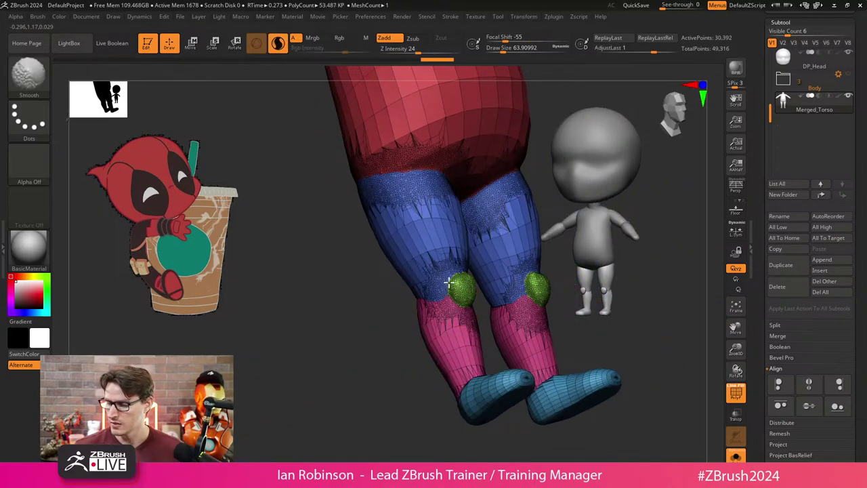
mouse_move(428, 305)
left_mouse_down()
mouse_move(406, 357)
mouse_move(386, 325)
mouse_move(459, 281)
mouse_move(360, 361)
mouse_move(394, 339)
left_mouse_up()
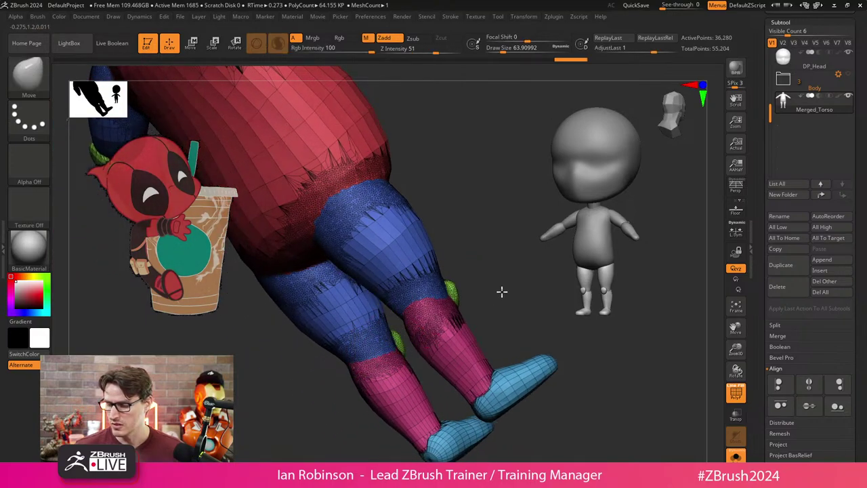
mouse_move(502, 291)
left_mouse_down()
mouse_move(448, 253)
mouse_move(427, 340)
mouse_move(449, 337)
left_mouse_up()
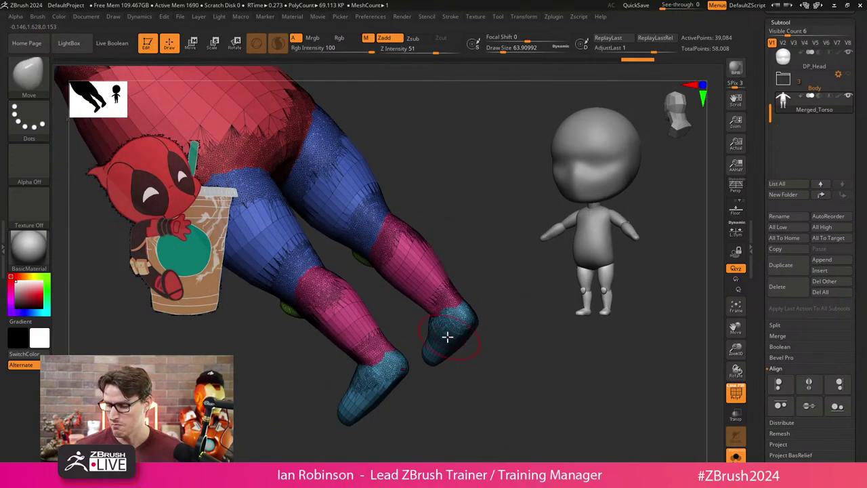
mouse_move(472, 294)
left_mouse_down()
mouse_move(494, 259)
mouse_move(436, 285)
mouse_move(476, 244)
mouse_move(476, 294)
mouse_move(411, 242)
mouse_move(428, 215)
mouse_move(470, 230)
mouse_move(403, 225)
mouse_move(330, 284)
mouse_move(382, 285)
left_mouse_up()
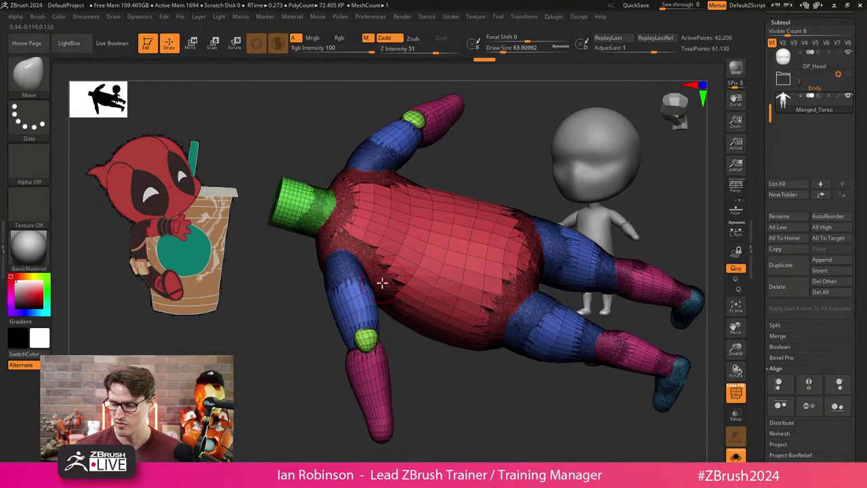
left_click_drag(345, 365, 356, 355)
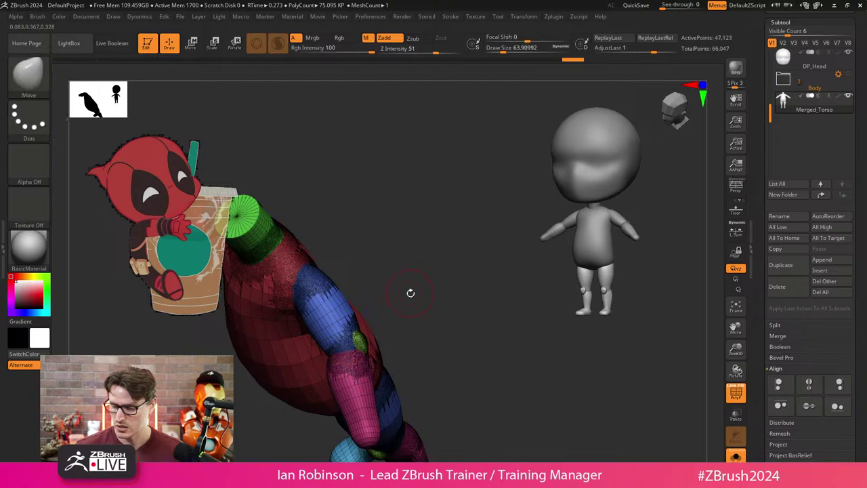
mouse_move(410, 295)
left_mouse_down()
mouse_move(343, 358)
mouse_move(374, 317)
mouse_move(387, 267)
mouse_move(364, 310)
mouse_move(364, 254)
mouse_move(393, 271)
mouse_move(419, 246)
mouse_move(333, 355)
mouse_move(444, 296)
mouse_move(433, 277)
mouse_move(449, 292)
mouse_move(406, 282)
left_mouse_up()
mouse_move(400, 254)
left_mouse_down()
mouse_move(397, 278)
mouse_move(329, 281)
mouse_move(337, 244)
mouse_move(413, 237)
mouse_move(420, 201)
mouse_move(378, 199)
mouse_move(375, 158)
mouse_move(355, 189)
mouse_move(438, 217)
left_mouse_up()
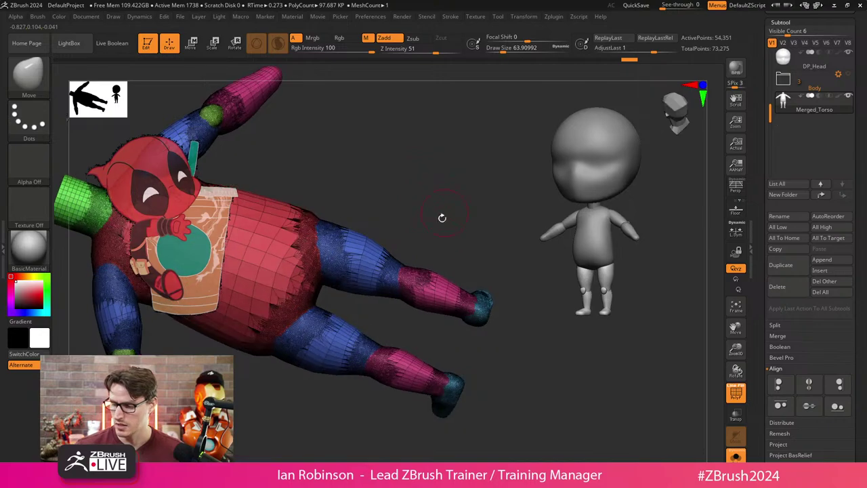
Smooth the legs further from the left and front, then turn Polyframe off.
key("shift")
mouse_move(347, 234)
left_mouse_down()
mouse_move(382, 277)
mouse_move(302, 335)
left_mouse_up()
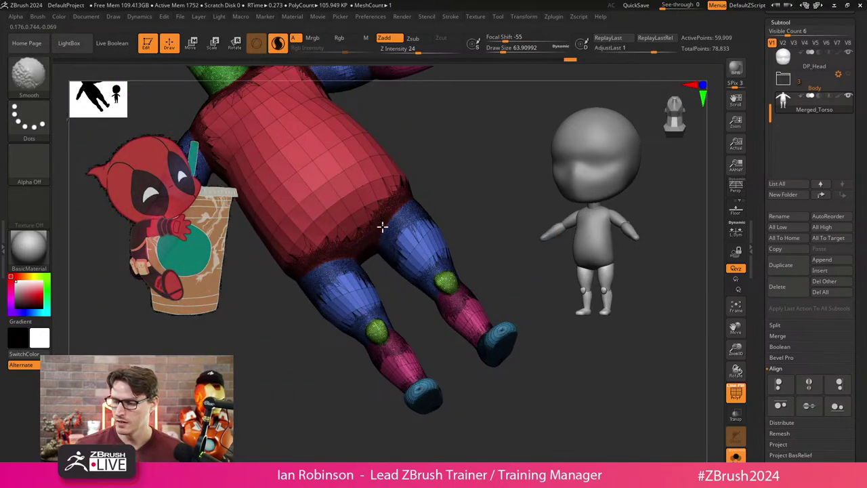
left_click_drag(381, 227, 374, 373)
left_click_drag(398, 300, 425, 272)
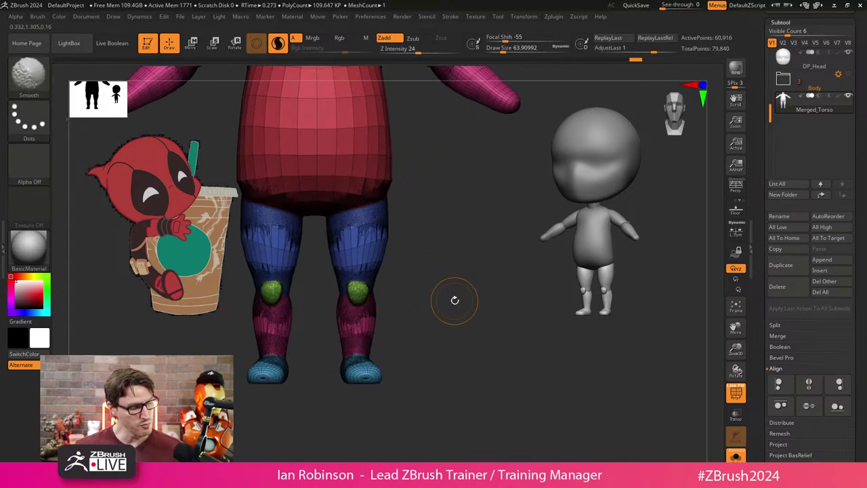
key("shift+f")
Bring up the gizmo and turn polygroups and wireframe back on for the torso.
key("ctrl+z")
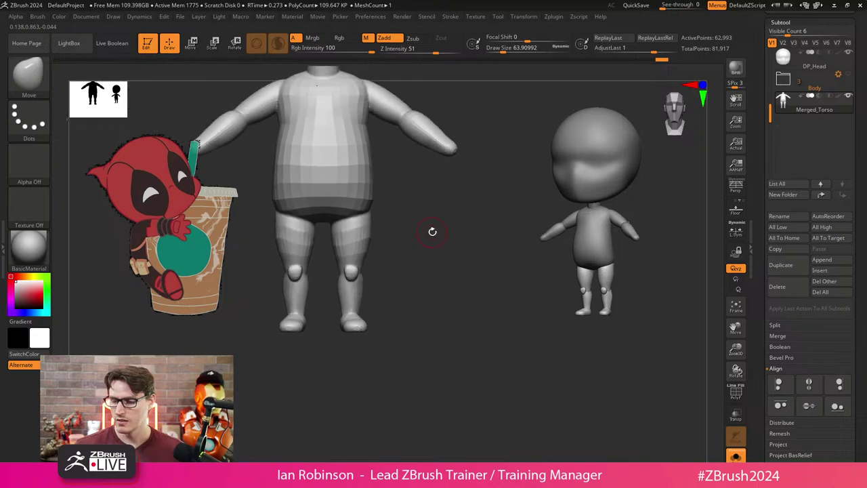
key("w")
mouse_move(412, 279)
left_mouse_down()
mouse_move(397, 294)
mouse_move(409, 286)
left_mouse_up()
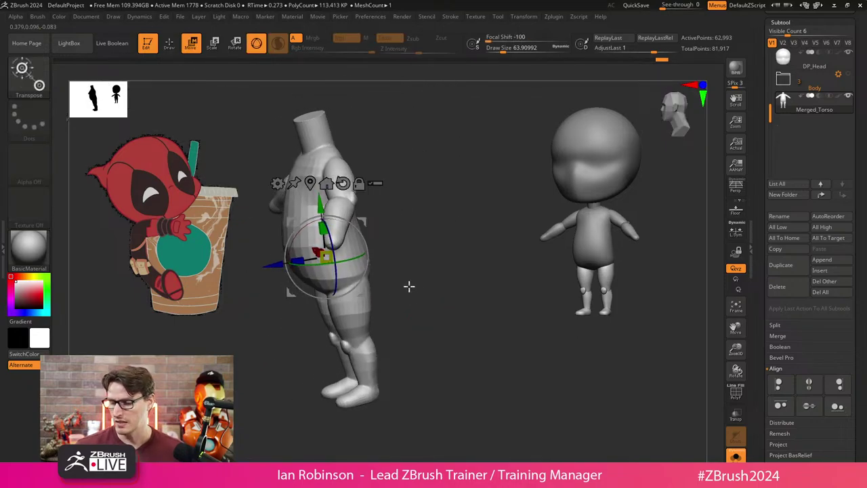
key("shift+f")
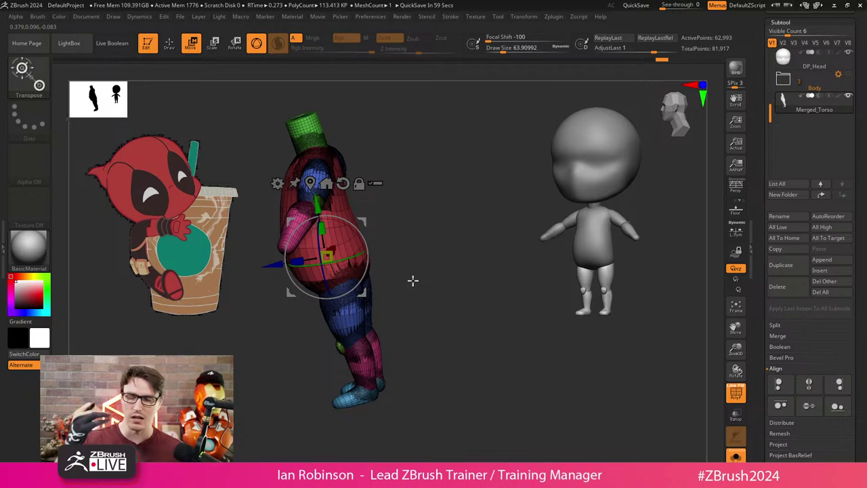
left_click_drag(412, 280, 409, 264)
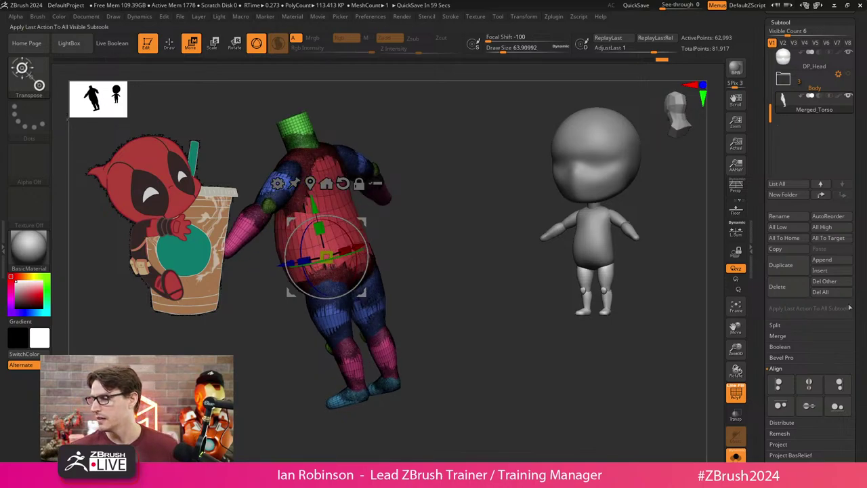
Weld the body's duplicate points with Geometry > Modify Topology > WeldPoints.
scroll(861, 249, "down", 4)
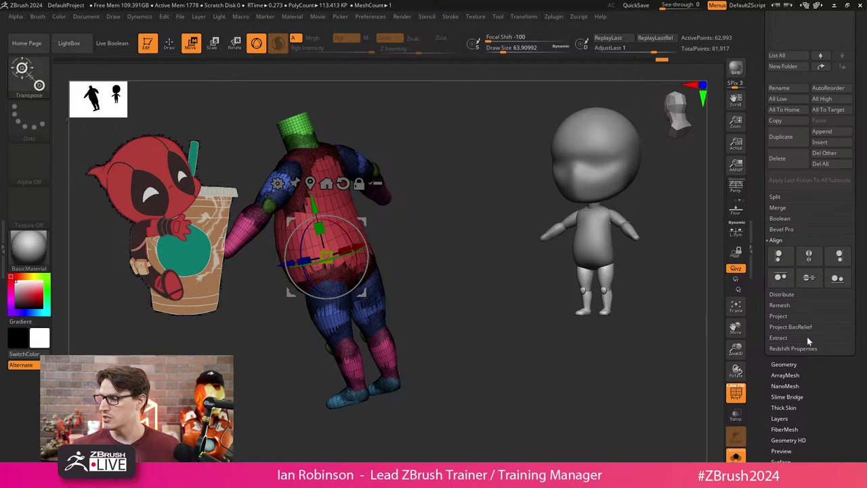
left_click(786, 364)
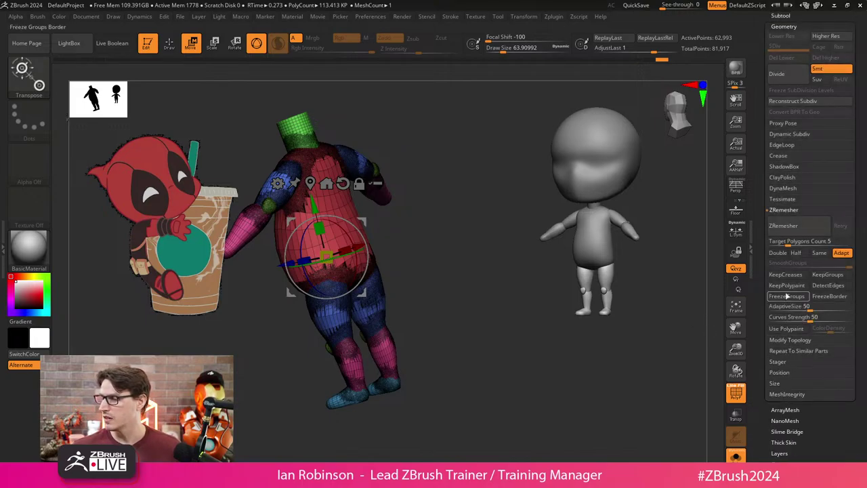
left_click(791, 340)
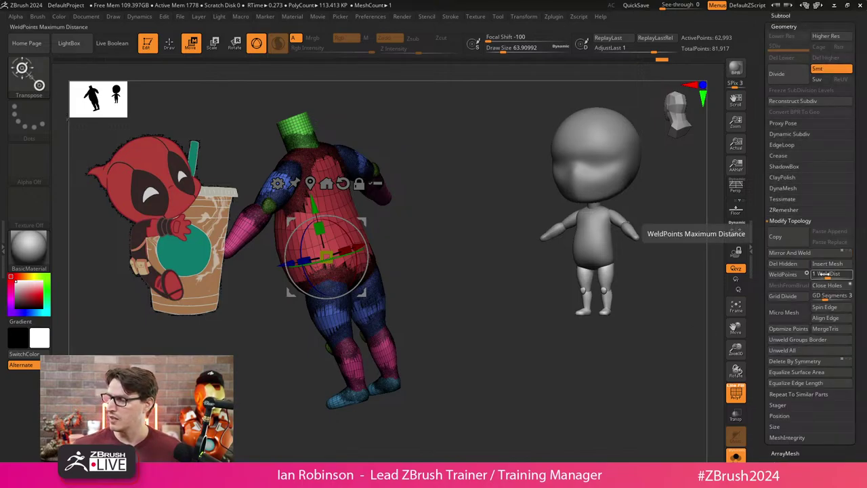
left_click(783, 274)
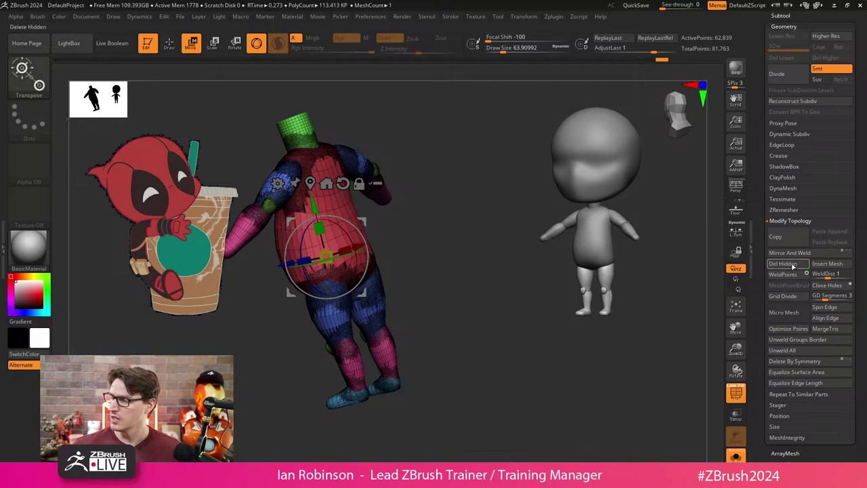
key("q")
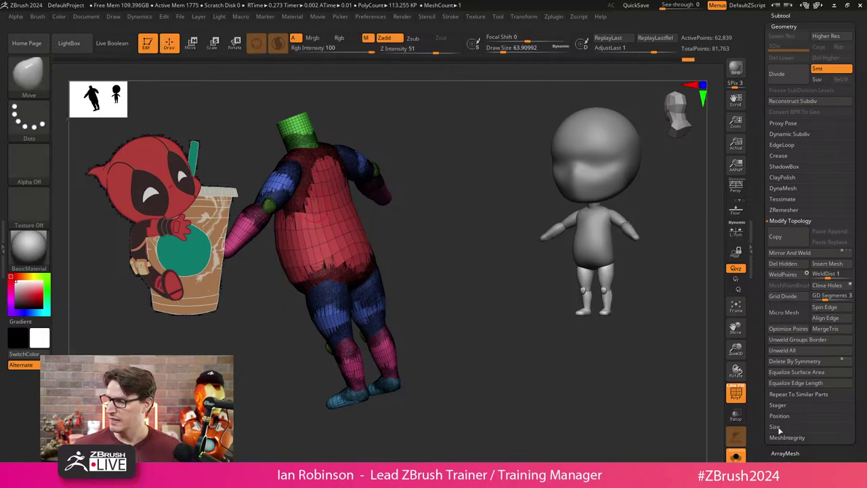
Run Check Mesh Integrity on the body and open the ZRemesher settings.
left_click(787, 437)
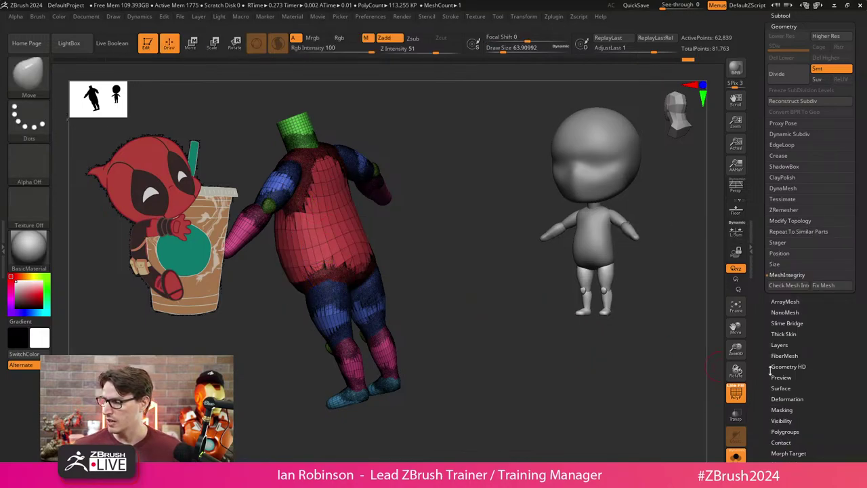
left_click(789, 286)
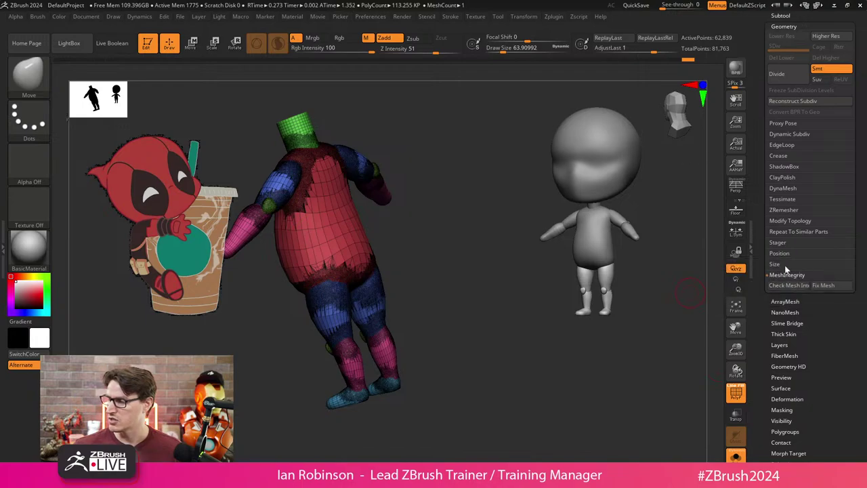
left_click_drag(493, 270, 453, 296)
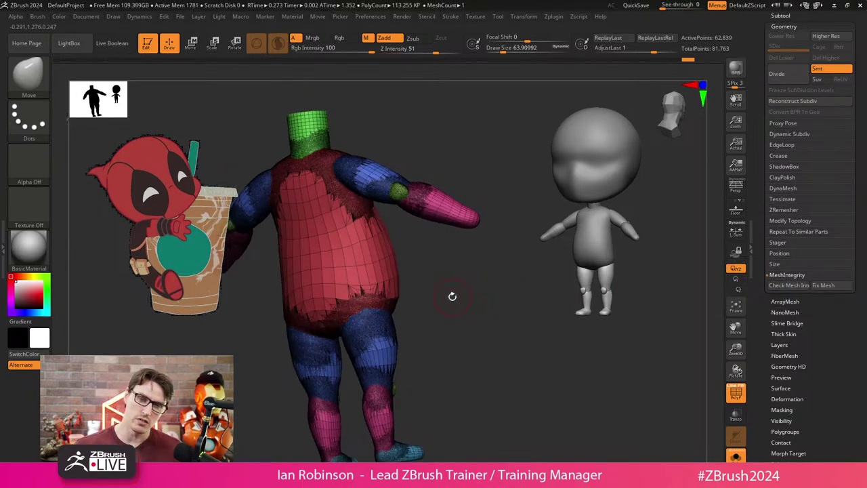
left_click(786, 211)
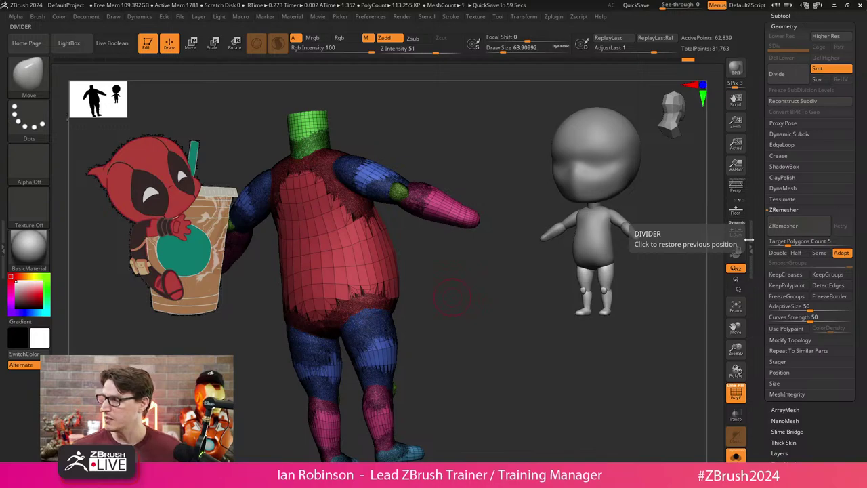
Turn on ZRemesher KeepGroups and regroup the whole visible body as one polygroup with Ctrl+W.
left_click(830, 275)
mouse_move(469, 307)
left_mouse_down("shift")
mouse_move(476, 311)
mouse_move(469, 290)
left_mouse_up("shift")
left_click_drag(454, 174, 416, 251, "ctrl+shift")
left_click(473, 236, "ctrl+shift")
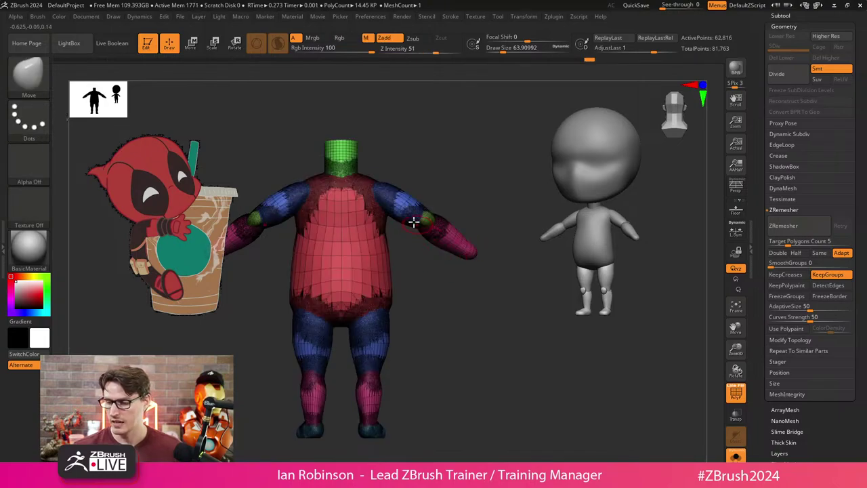
key("ctrl+w")
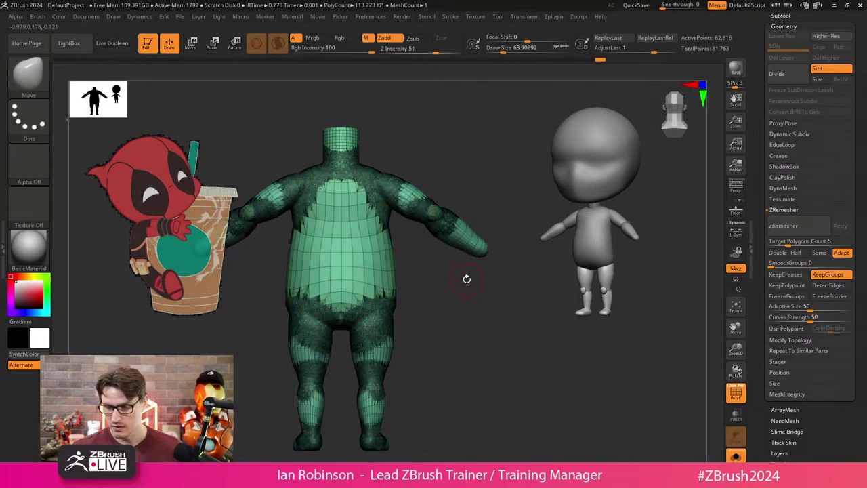
mouse_move(465, 278)
left_mouse_down()
mouse_move(475, 305)
mouse_move(393, 316)
mouse_move(434, 341)
mouse_move(441, 330)
left_mouse_up()
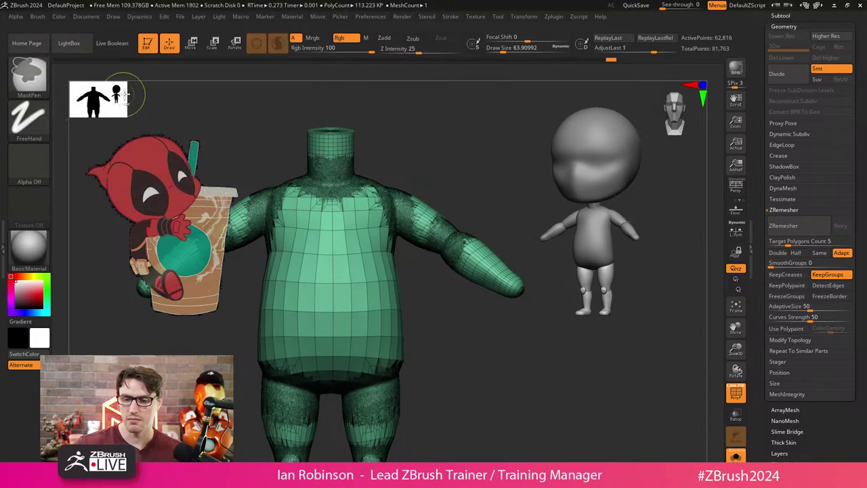
Lasso-mask both arms of the body, then return to the Move brush.
key("b")
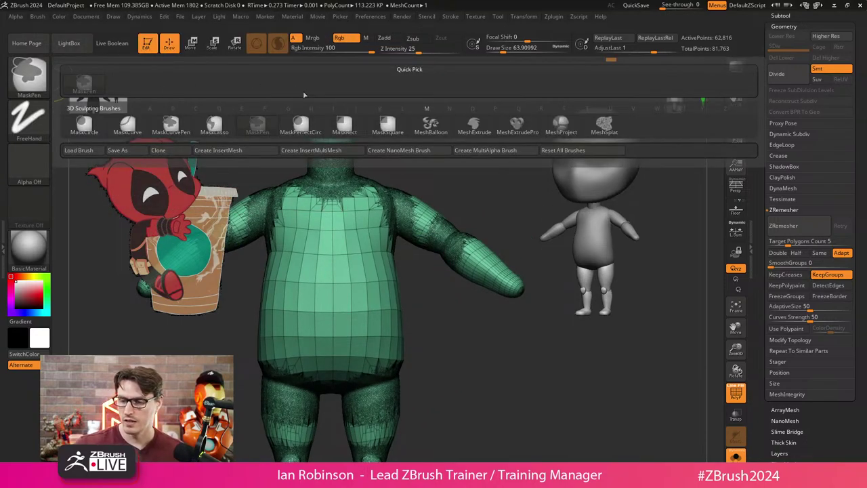
key("l")
mouse_move(397, 171)
left_mouse_down("ctrl")
mouse_move(539, 267)
mouse_move(486, 332)
mouse_move(402, 273)
left_mouse_up("ctrl")
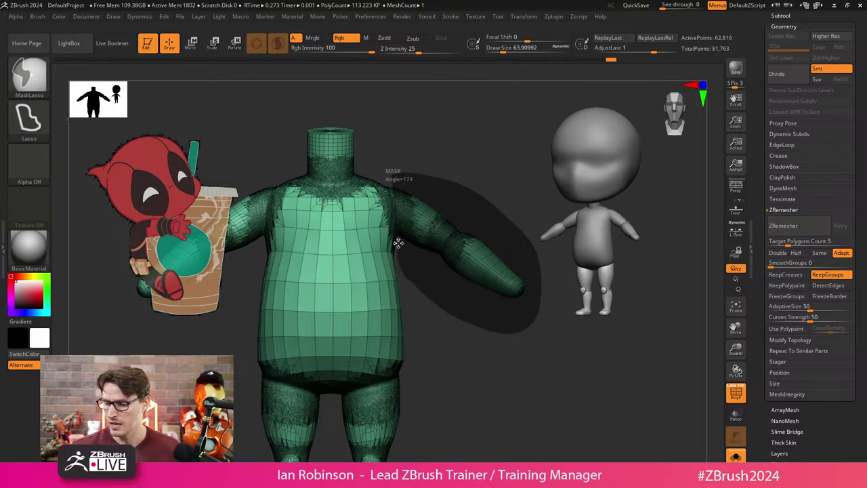
left_click_drag(398, 242, 394, 242, "ctrl")
key("b")
key("m")
key("v")
mouse_move(412, 290)
left_mouse_down()
mouse_move(434, 293)
mouse_move(391, 254)
mouse_move(424, 185)
mouse_move(350, 224)
left_mouse_up()
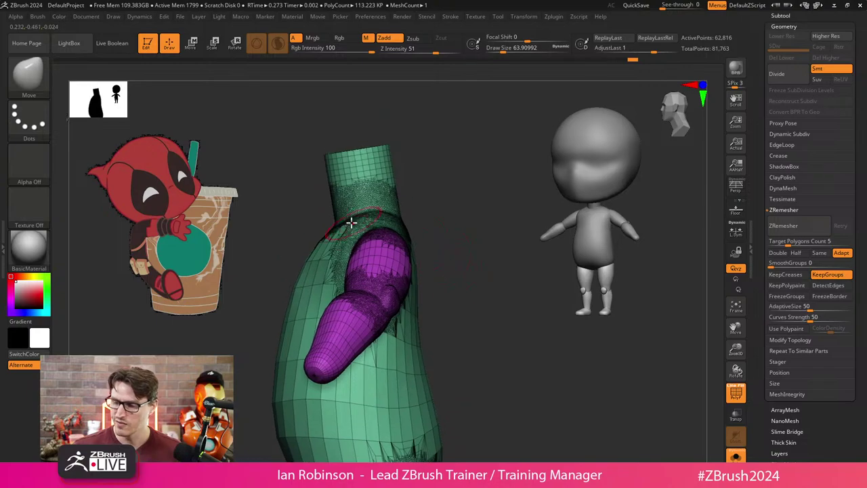
Lasso-mask the neck area of the body.
mouse_move(303, 204)
left_mouse_down("ctrl")
mouse_move(419, 104)
mouse_move(454, 163)
mouse_move(448, 190)
mouse_move(436, 210)
mouse_move(370, 201)
left_mouse_up("ctrl")
mouse_move(318, 194)
left_mouse_down()
mouse_move(310, 182)
mouse_move(382, 177)
mouse_move(452, 227)
mouse_move(446, 179)
mouse_move(519, 240)
mouse_move(486, 257)
left_mouse_up()
key("b")
key("m")
key("v")
Mask the upper legs and turn them into a purple polygroup.
mouse_move(315, 277)
left_mouse_down("ctrl")
mouse_move(422, 325)
mouse_move(440, 248)
left_mouse_up("ctrl")
left_click_drag(463, 292, 444, 265, "alt")
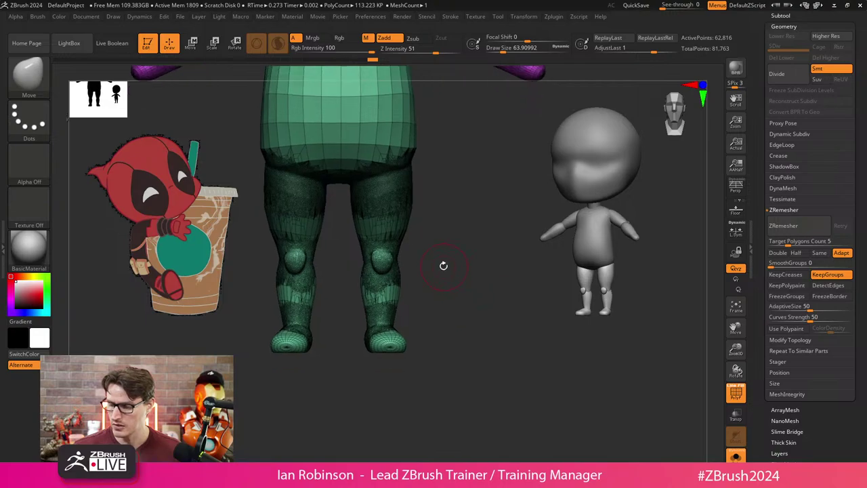
mouse_move(415, 240)
left_mouse_down("ctrl")
mouse_move(463, 242)
mouse_move(450, 248)
left_mouse_up("ctrl")
left_click(476, 237, "ctrl")
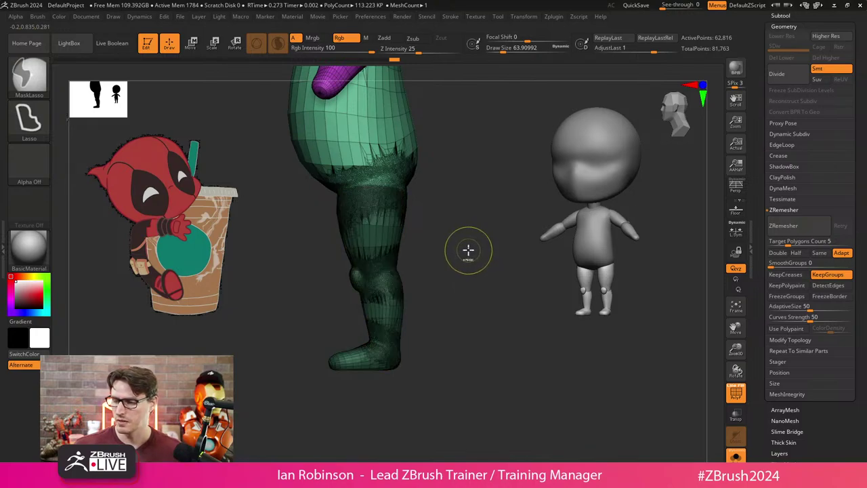
key("ctrl+w")
Mask the lower legs and make them a separate polygroup.
left_click_drag(398, 226, 334, 283, "alt")
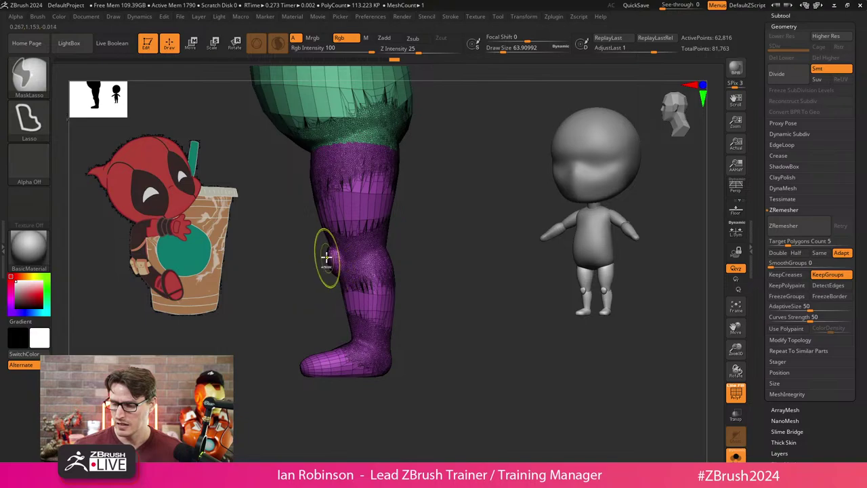
mouse_move(320, 245)
left_mouse_down("ctrl")
mouse_move(298, 367)
mouse_move(455, 359)
mouse_move(450, 246)
mouse_move(421, 238)
left_mouse_up("ctrl")
key("ctrl+w")
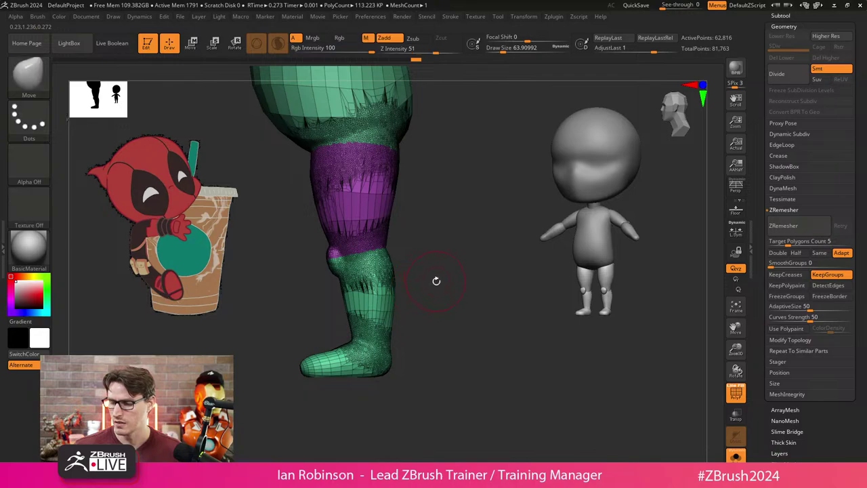
mouse_move(436, 279)
left_mouse_down()
mouse_move(450, 251)
mouse_move(453, 259)
mouse_move(405, 296)
left_mouse_up()
key("ctrl")
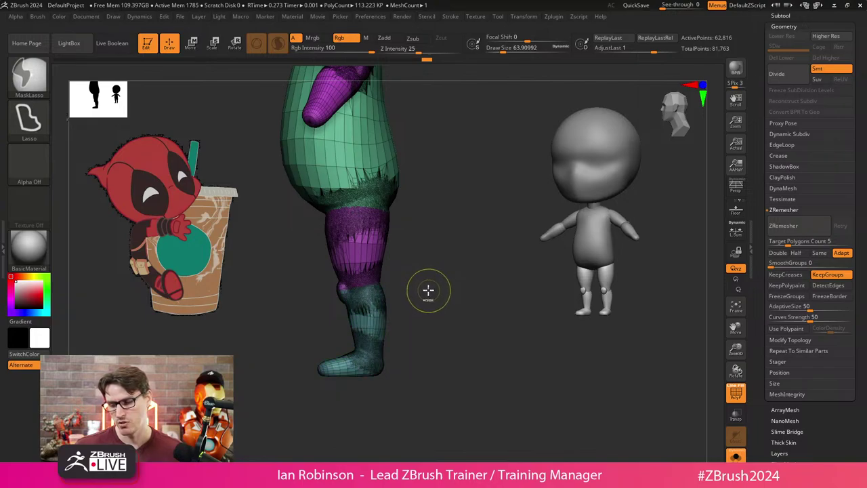
Reframe the body from the front and shrink the brush size to about 24.
left_click_drag(441, 291, 419, 290, "shift")
right_click_drag(419, 290, 357, 253)
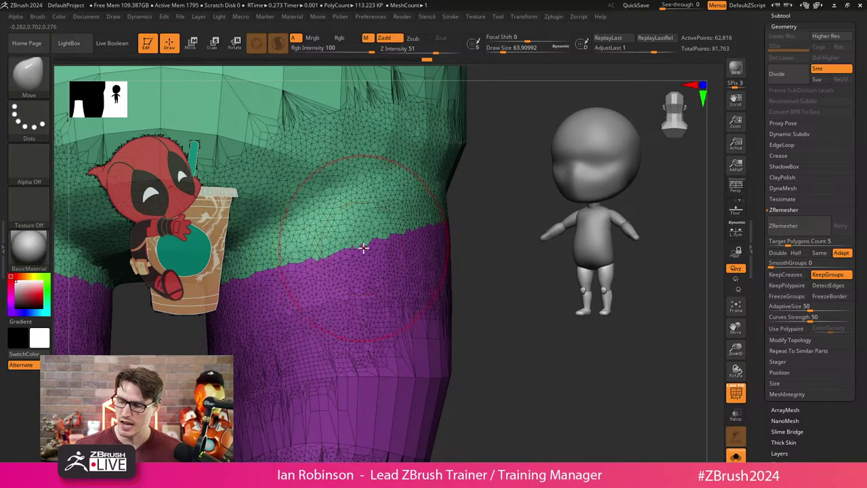
key("s")
left_click_drag(362, 246, 357, 249)
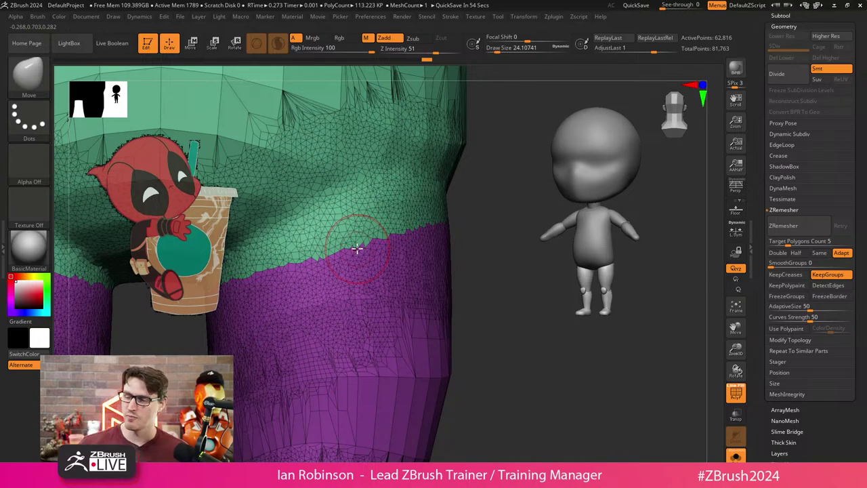
scroll(510, 310, "down", 3)
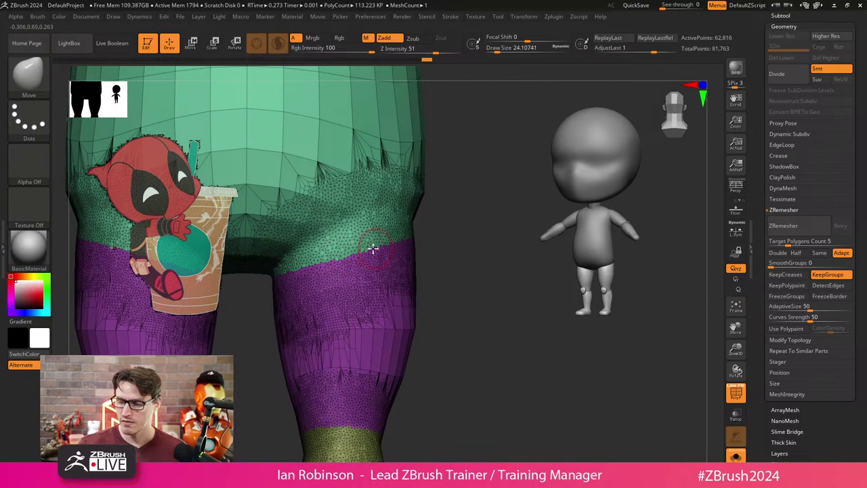
right_click_drag(390, 241, 401, 251)
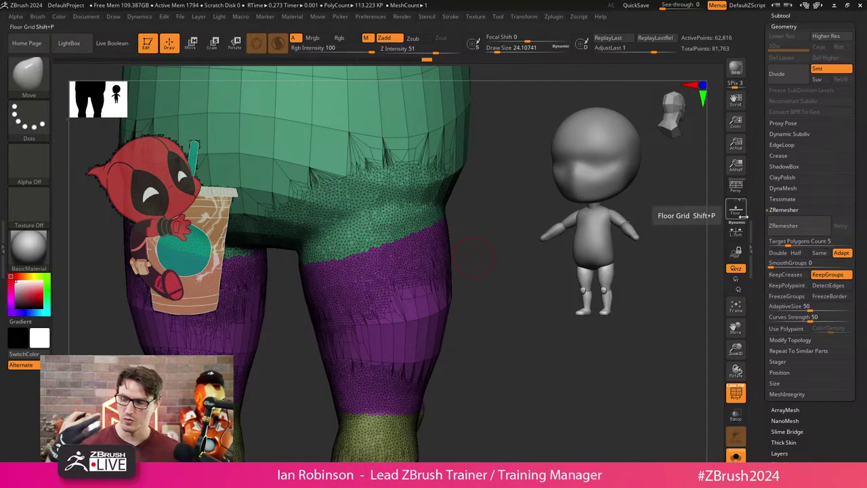
Apply Deformation > Polish By Groups to smooth polygroup borders, then hide polyframe.
scroll(856, 235, "down", 5)
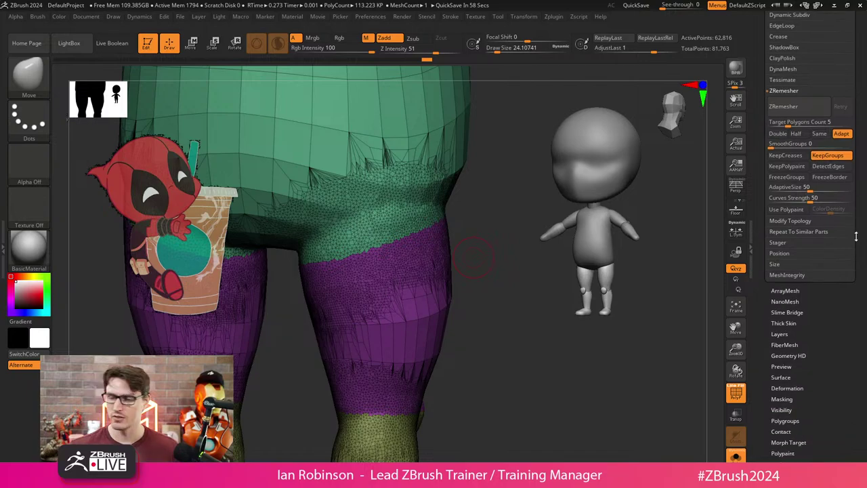
left_click(802, 387)
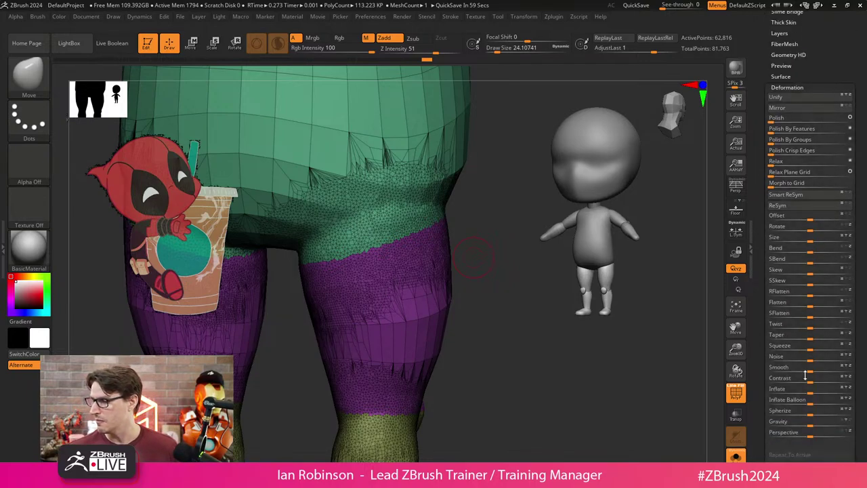
left_click(790, 140)
left_click_drag(490, 310, 511, 280, "alt")
key("shift+f")
key("shift+f")
Save the chibi body tool to disk and start editing ZRemesher's target polygon count.
scroll(826, 88, "up", 3)
scroll(826, 89, "up", 2)
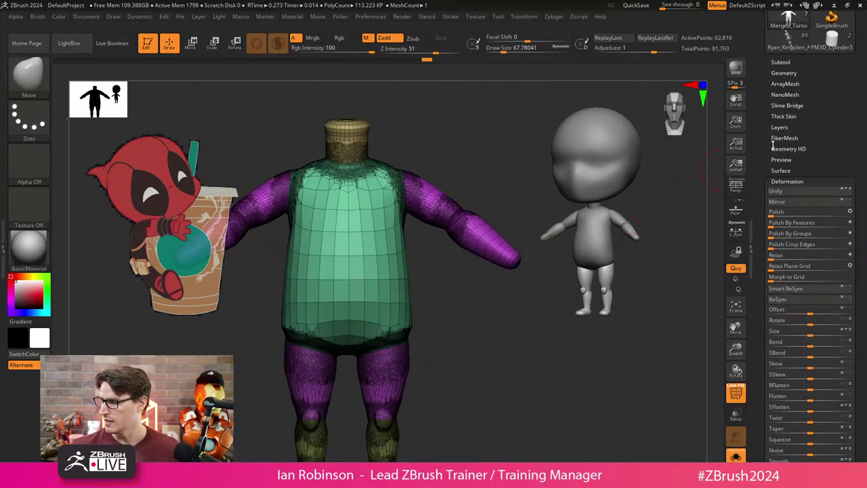
left_click(785, 73)
scroll(793, 61, "up", 5)
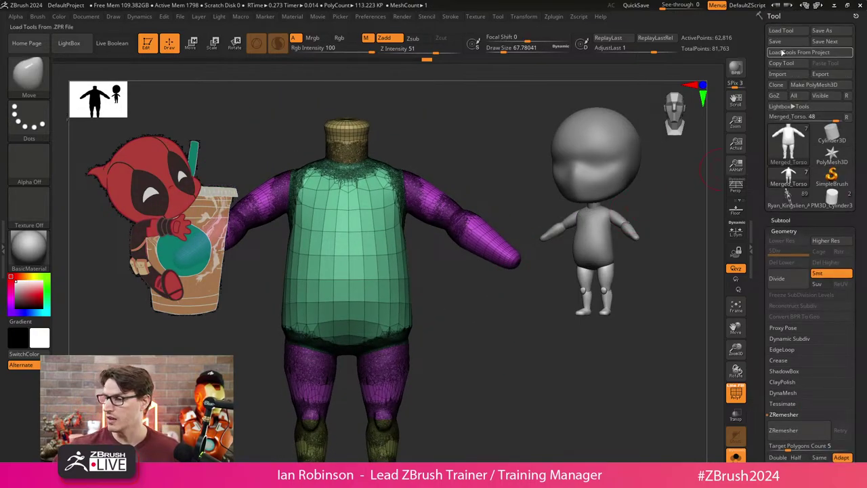
left_click(793, 43)
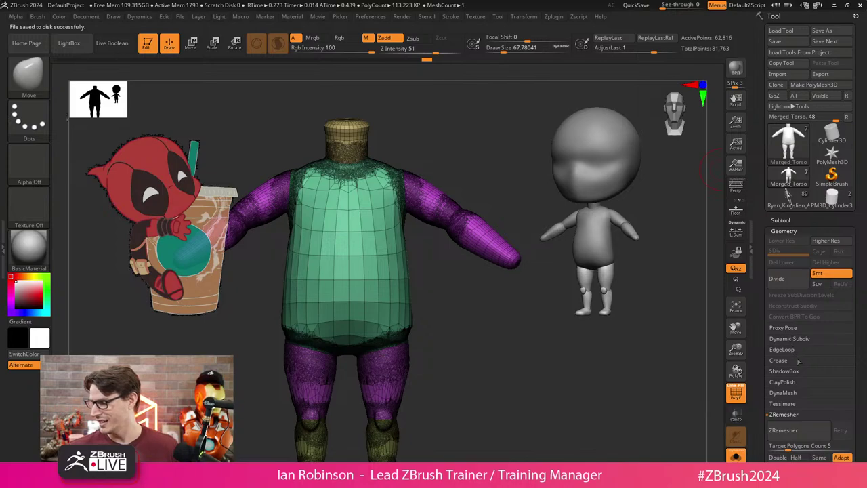
scroll(848, 375, "down", 3)
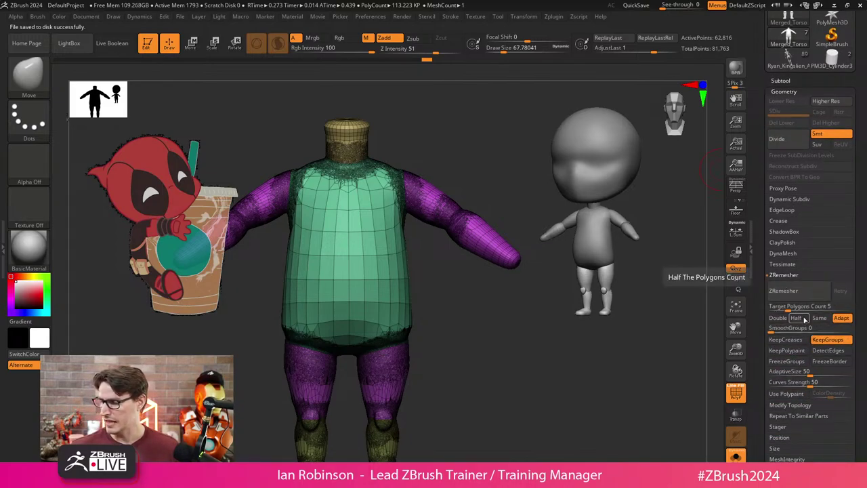
left_click(806, 306)
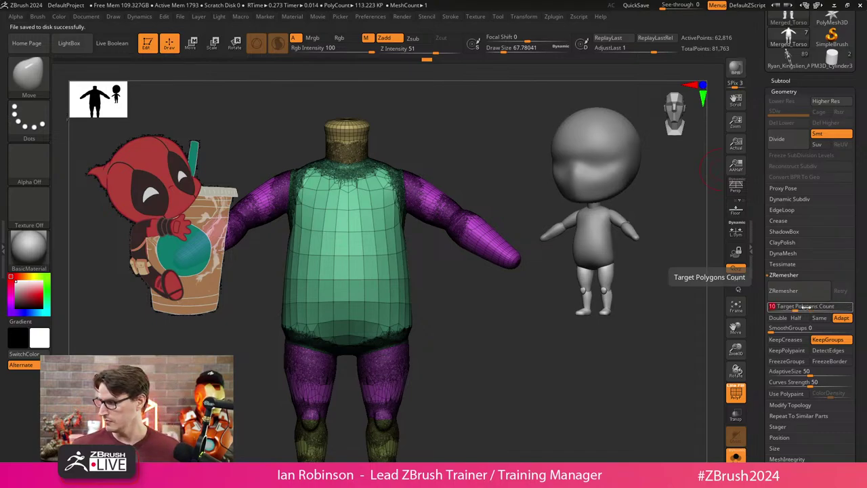
Set ZRemesher Target Polygons Count to 10 and remesh the body into clean quads.
key("Return")
type("16")
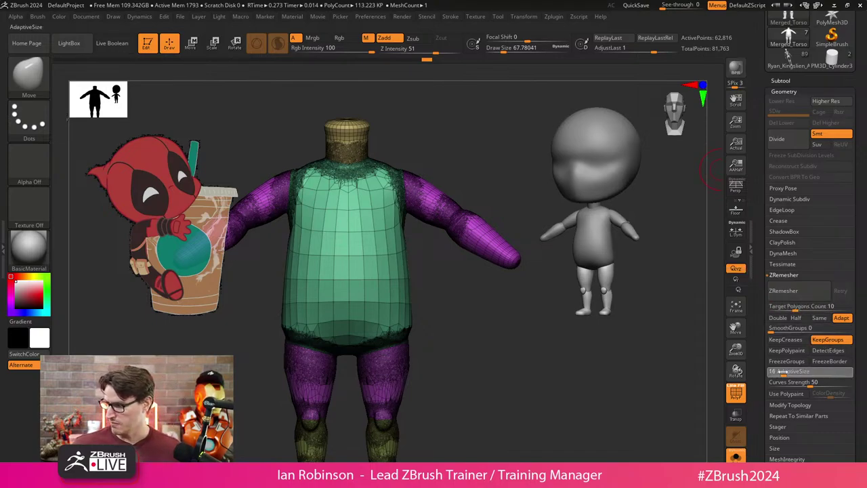
left_click(789, 290)
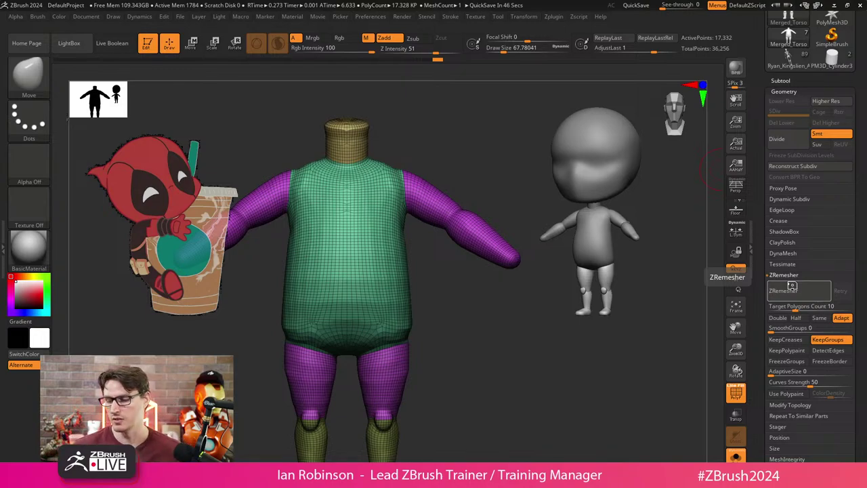
left_click_drag(515, 319, 473, 339)
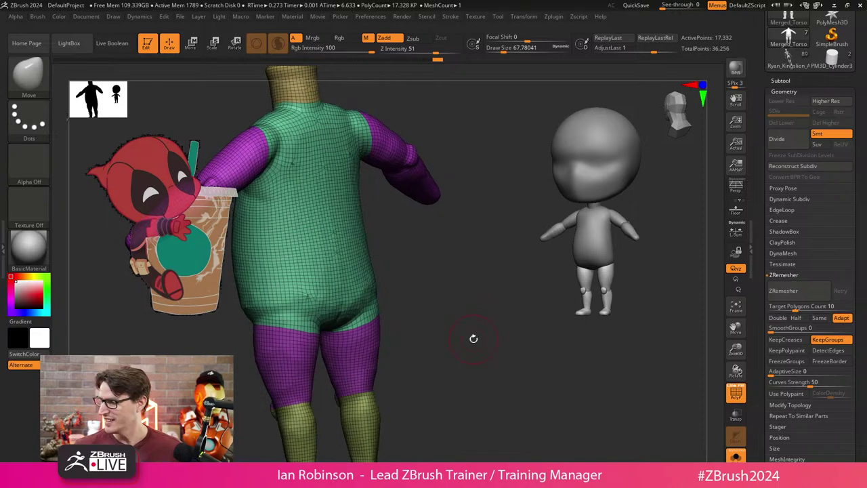
Turn on Half and ZRemesh the body again at half the polygon count.
left_click(796, 318)
left_click(783, 290)
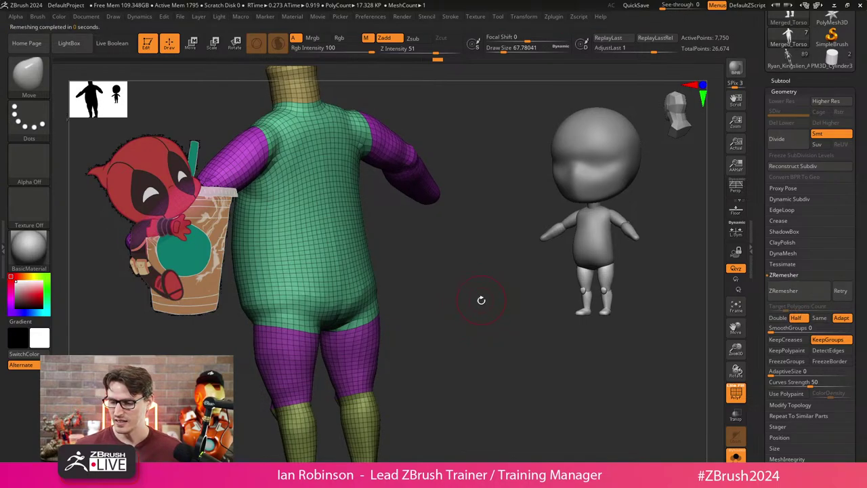
left_click_drag(481, 300, 449, 312)
key("s")
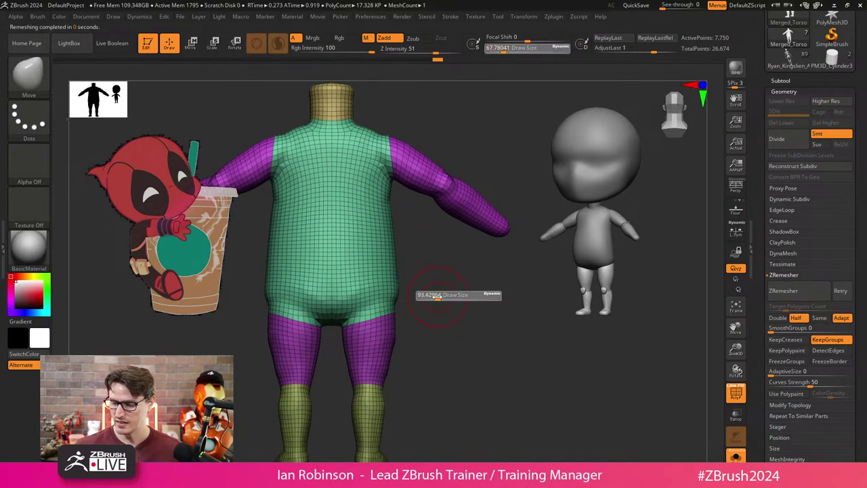
mouse_move(426, 282)
left_mouse_down()
mouse_move(423, 292)
mouse_move(459, 293)
left_mouse_up()
Turn off Sculptris Pro and ZRemesh with Half once more, down to 3,400 points.
left_click(278, 43)
mouse_move(406, 292)
left_mouse_down()
mouse_move(373, 286)
mouse_move(421, 271)
mouse_move(432, 305)
mouse_move(401, 309)
mouse_move(467, 262)
mouse_move(484, 234)
mouse_move(455, 252)
mouse_move(462, 235)
left_mouse_up()
key("s")
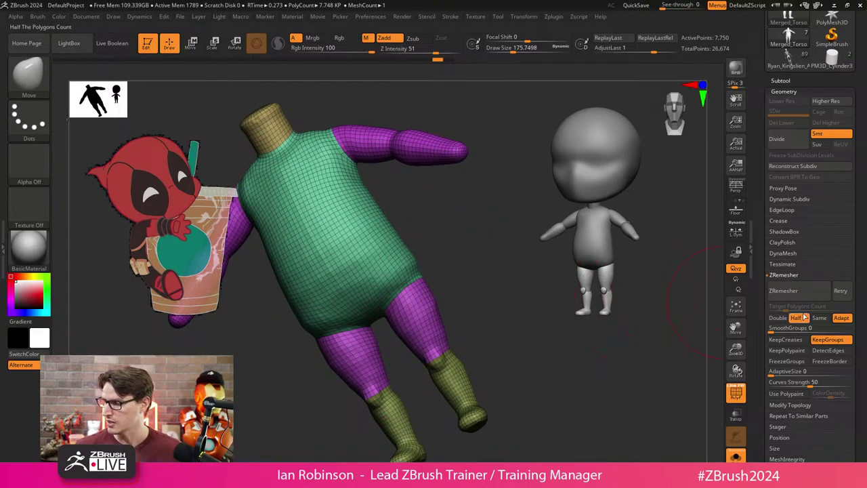
left_click(784, 290)
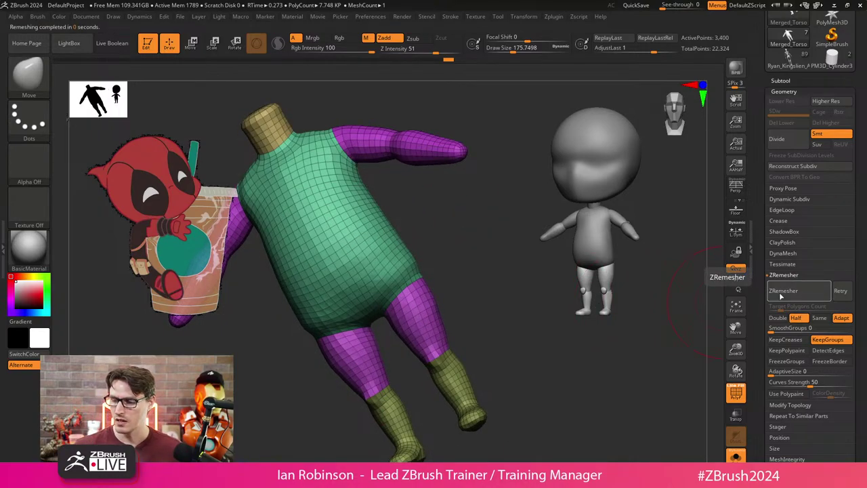
mouse_move(468, 278)
left_mouse_down()
mouse_move(441, 273)
mouse_move(441, 300)
mouse_move(480, 306)
mouse_move(495, 339)
mouse_move(448, 316)
mouse_move(488, 305)
mouse_move(500, 326)
mouse_move(484, 356)
mouse_move(497, 300)
left_mouse_up()
Smooth-subdivide the body, pull in the shoulders with a larger Move brush, and stand it upright facing front.
key("shift+f")
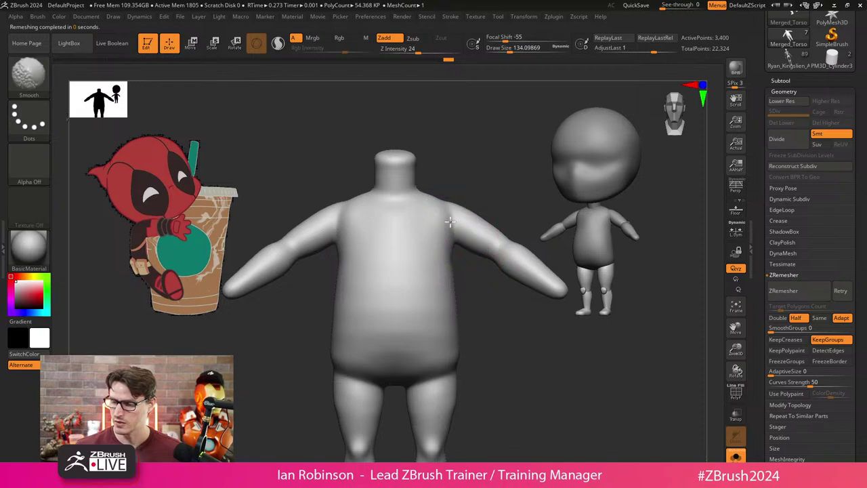
mouse_move(455, 207)
left_mouse_down()
mouse_move(487, 186)
mouse_move(452, 227)
mouse_move(467, 201)
mouse_move(502, 178)
mouse_move(463, 182)
mouse_move(422, 219)
left_mouse_up()
key("s")
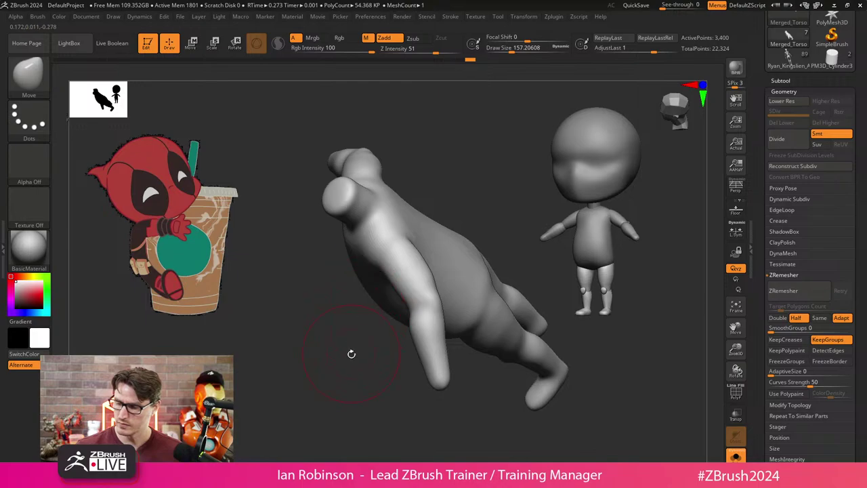
left_click_drag(351, 352, 381, 269)
Save the remeshed body tool, then bring up Load Tool listing DP_Chibi_BlockOut_001.ztl.
key("ctrl+s")
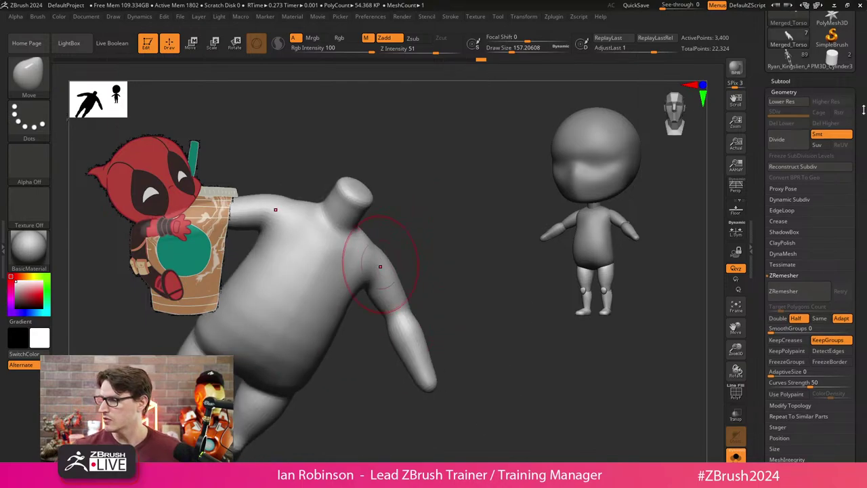
scroll(806, 102, "up", 3)
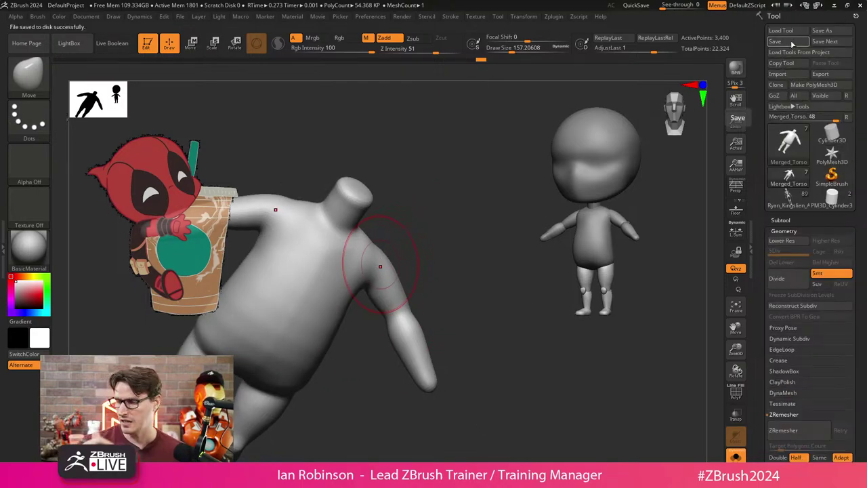
left_click(781, 32)
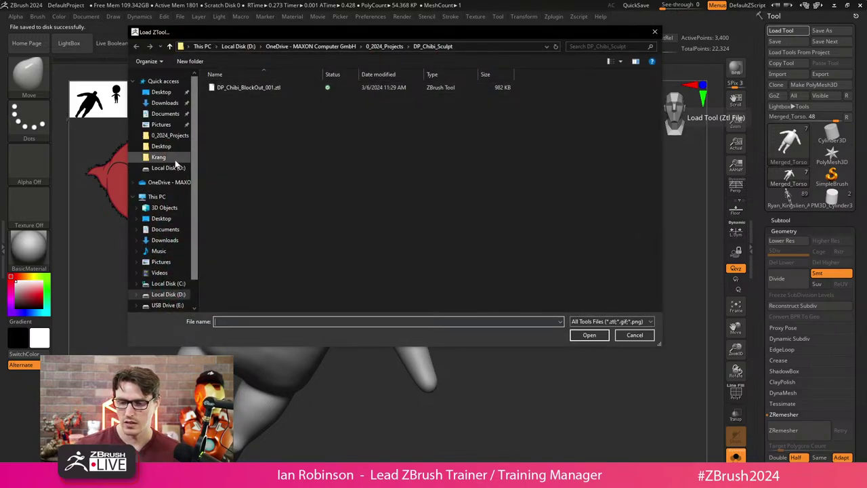
left_click(159, 157)
left_click(531, 249)
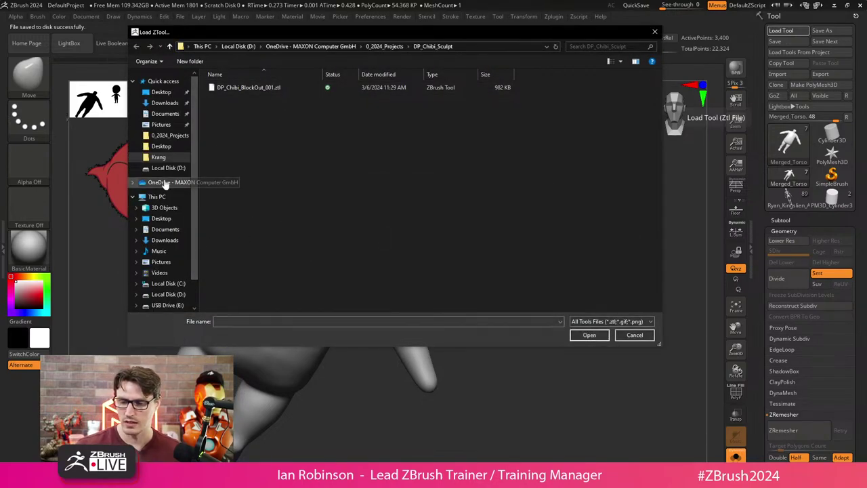
left_click(163, 182)
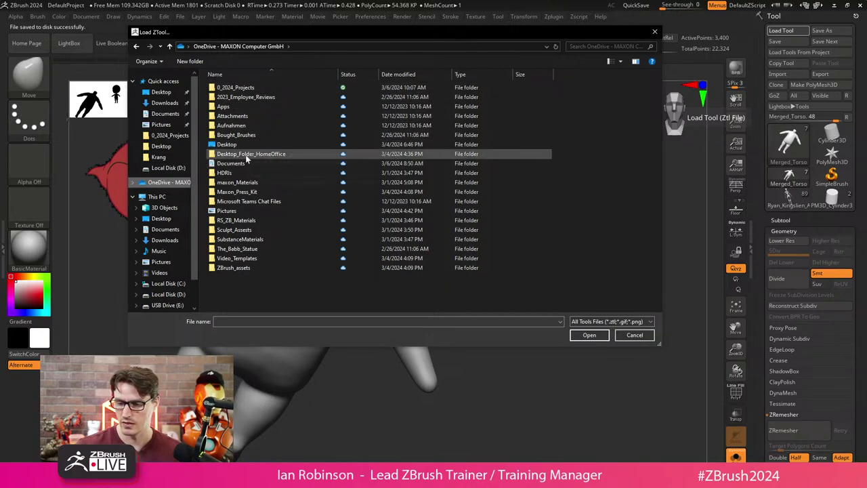
right_click(393, 33)
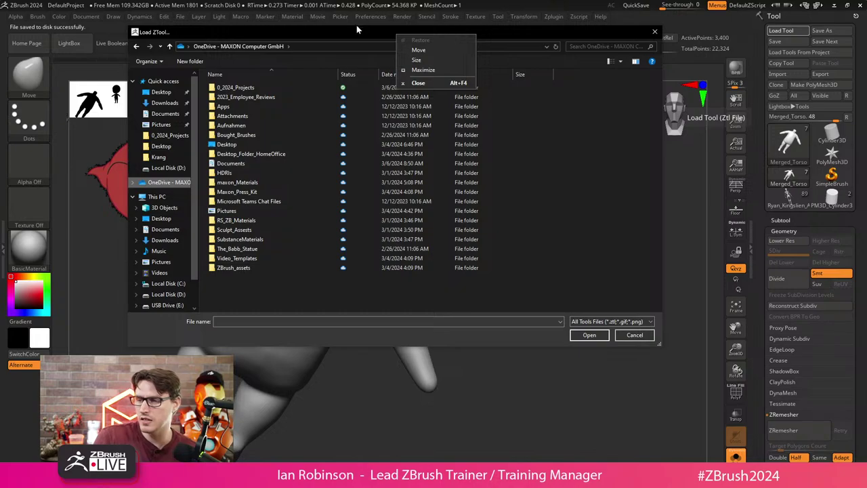
left_click_drag(357, 26, 2, 3)
left_click(277, 301)
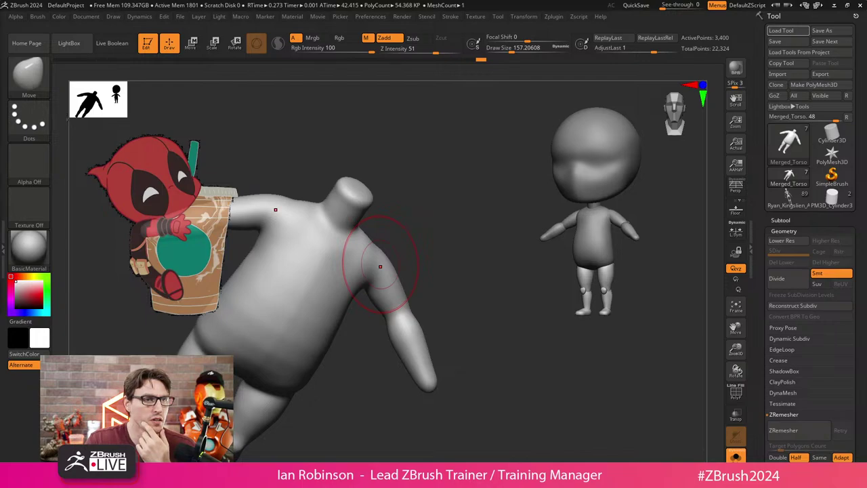
Copy the stream video's link from the YouTube Share dialog and close it with X.
key("alt+Tab")
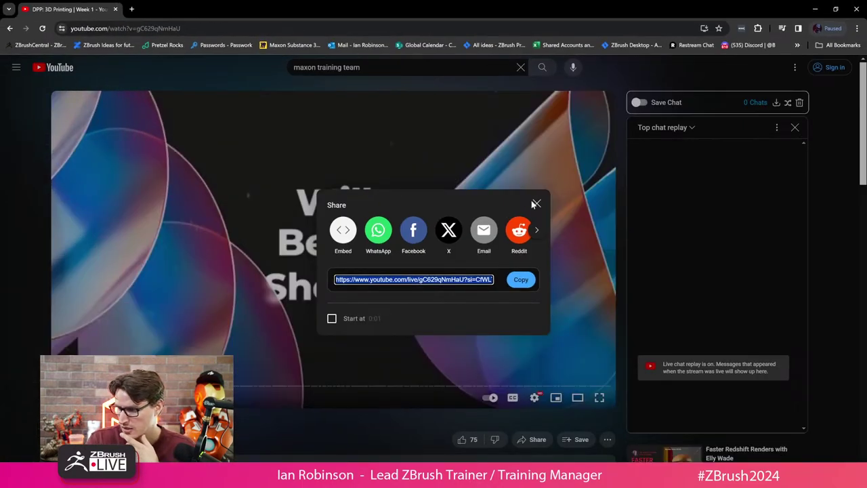
left_click(521, 280)
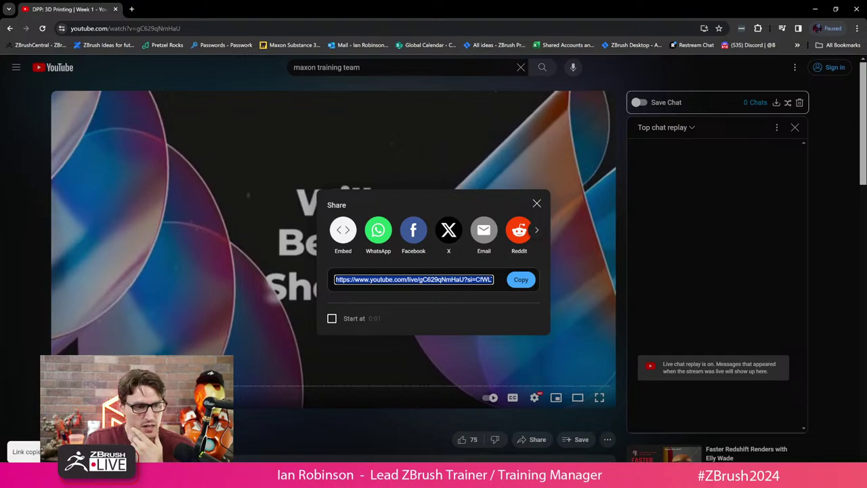
key("alt+Tab")
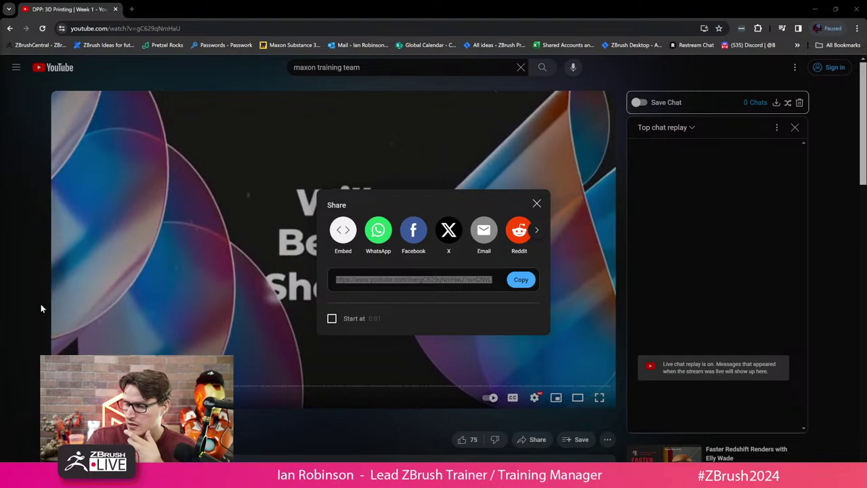
left_click(537, 203)
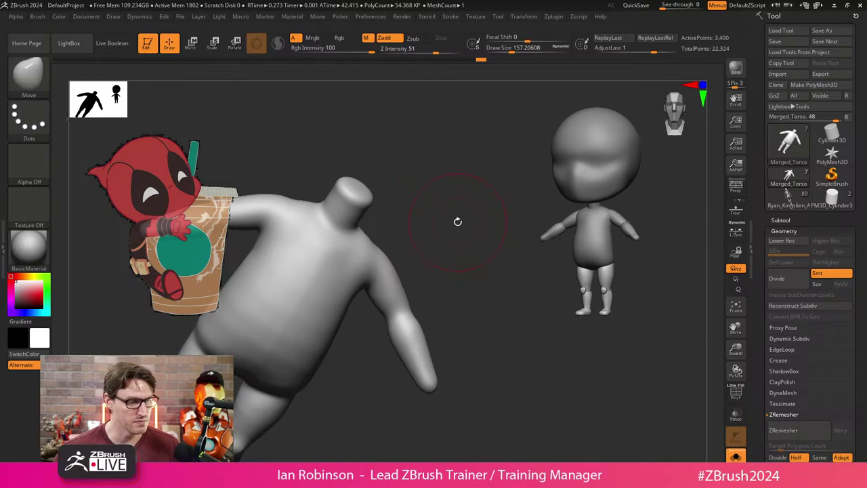
Show the torso with DP_Head in a straight front view and enter Move mode with W.
left_click_drag(457, 221, 458, 204)
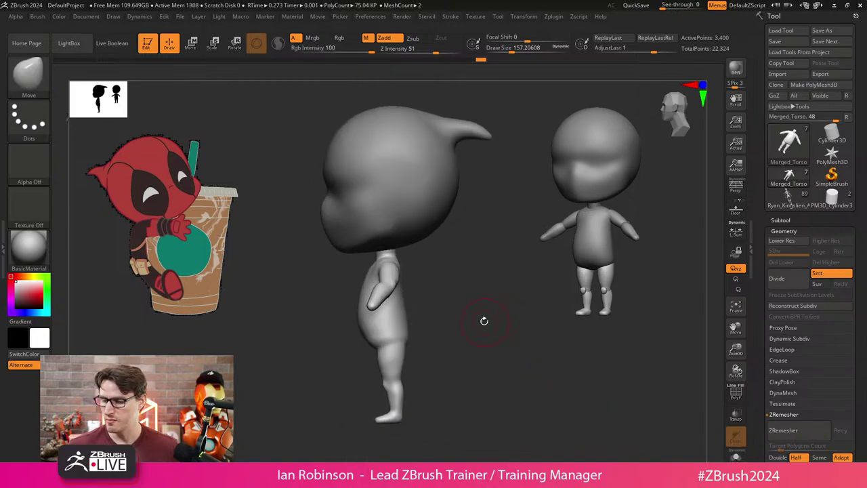
key("w")
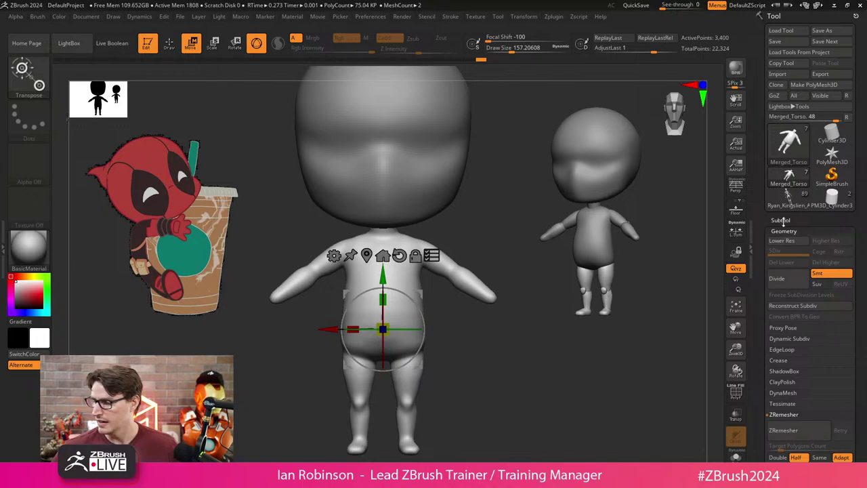
Try enlarging the head and body together, then undo back to their original proportions.
key("ctrl+z")
key("ctrl+shift")
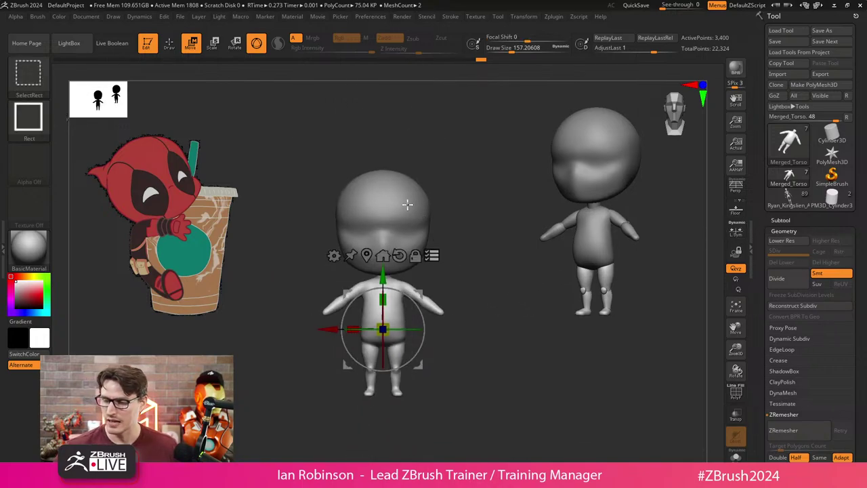
key("ctrl+shift+z")
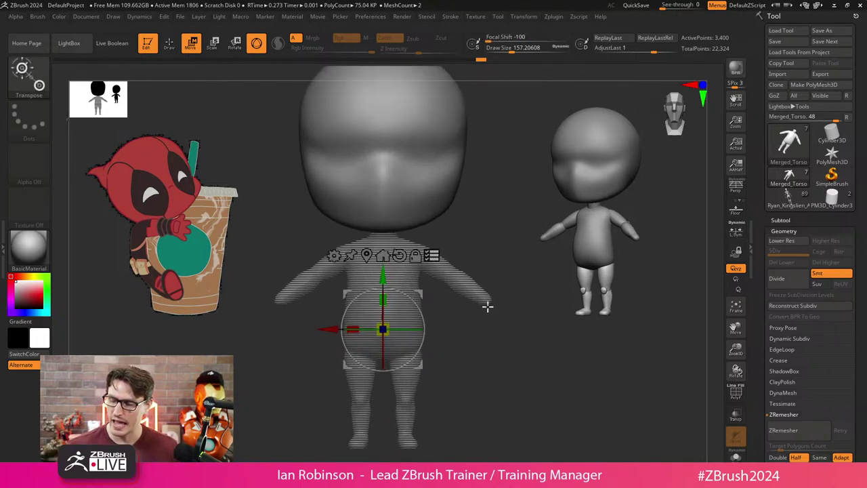
left_click(780, 220)
key("ctrl+shift+z")
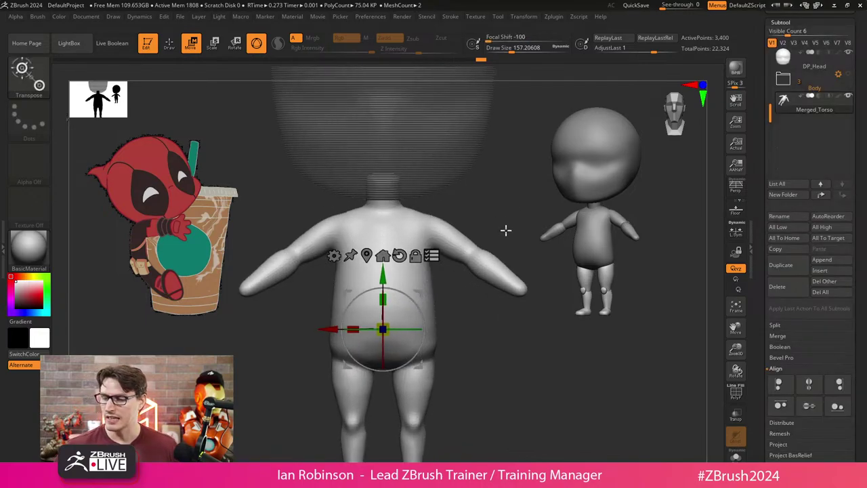
key("ctrl+shift+z")
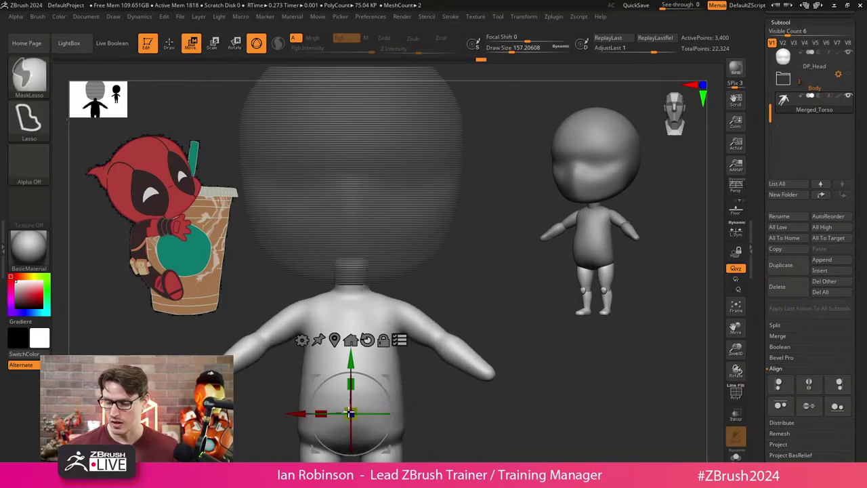
key("ctrl+z")
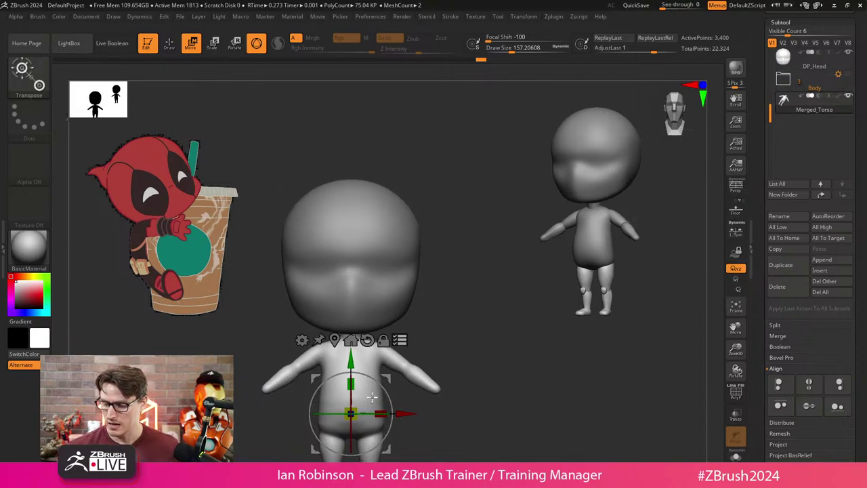
left_click_drag(351, 413, 396, 311)
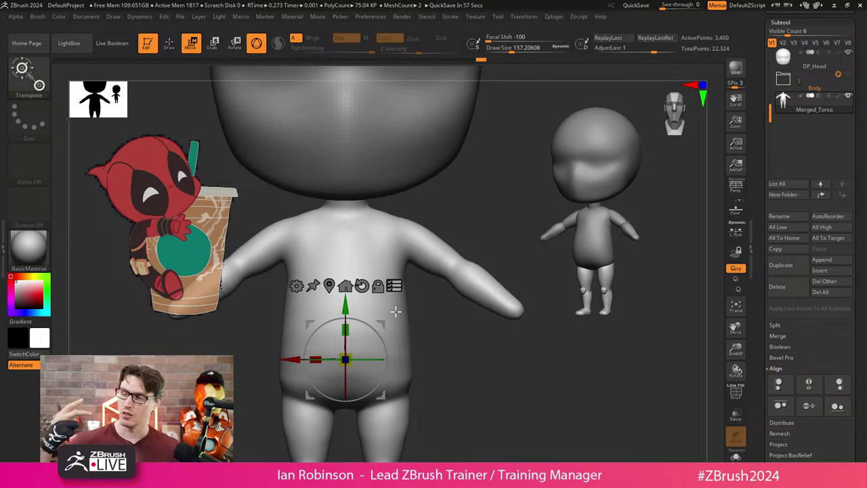
key("ctrl+z")
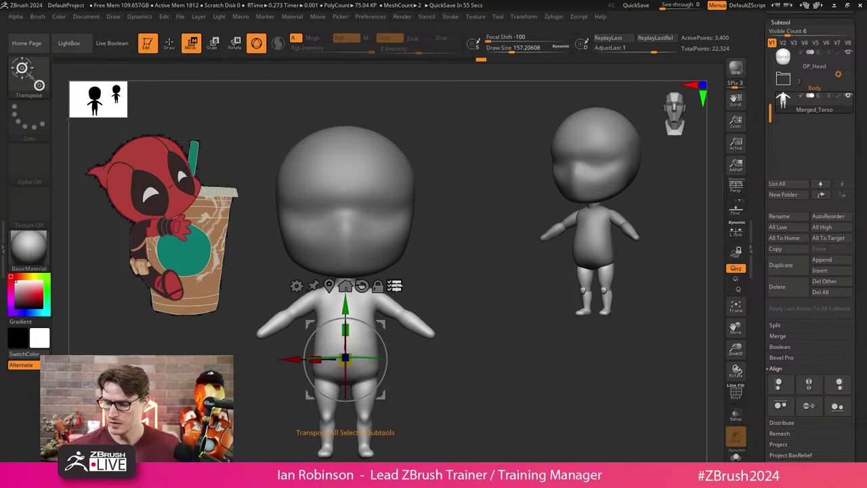
Return to the Move brush, turn to a back three-quarter view, and reduce Draw Size to about 157.
key("q")
mouse_move(476, 296)
left_mouse_down()
mouse_move(467, 291)
mouse_move(472, 283)
mouse_move(443, 314)
mouse_move(484, 294)
mouse_move(503, 330)
mouse_move(500, 305)
mouse_move(508, 341)
mouse_move(492, 314)
left_mouse_up()
key("s")
mouse_move(453, 316)
left_mouse_down()
mouse_move(348, 252)
mouse_move(407, 281)
mouse_move(478, 217)
mouse_move(424, 209)
left_mouse_up()
key("s")
key("s")
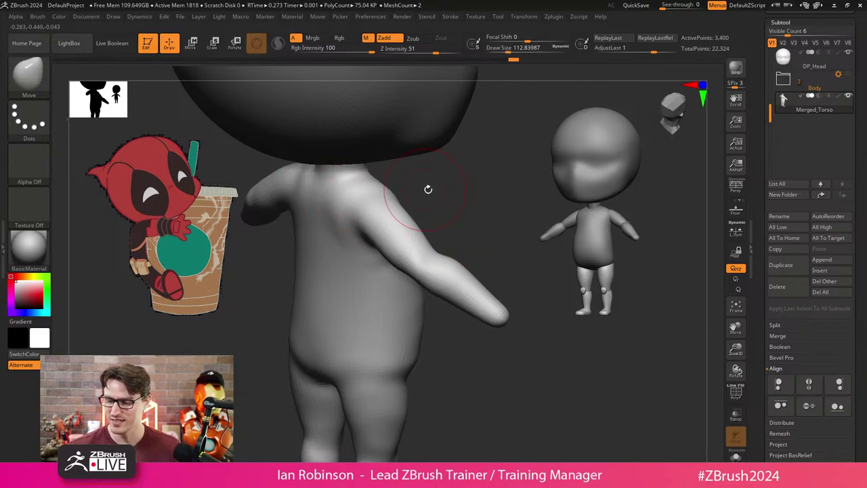
Frame the whole body and select the DamStandard brush.
key("f")
key("b")
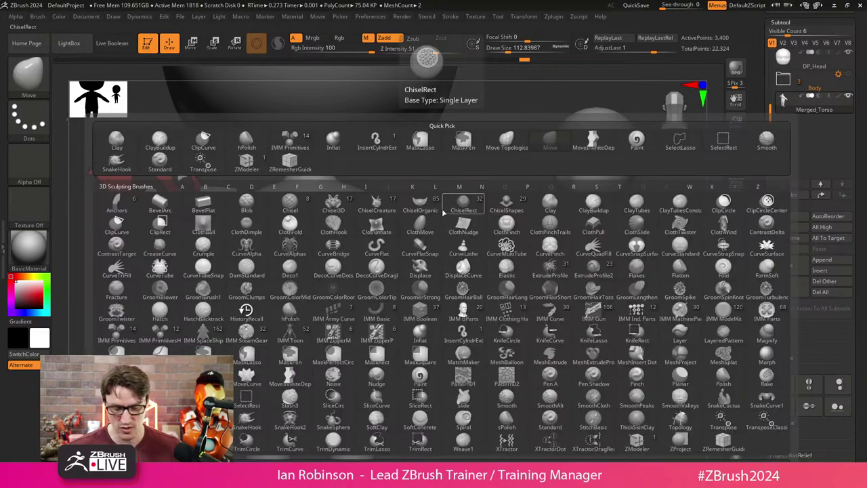
key("b")
key("d")
key("s")
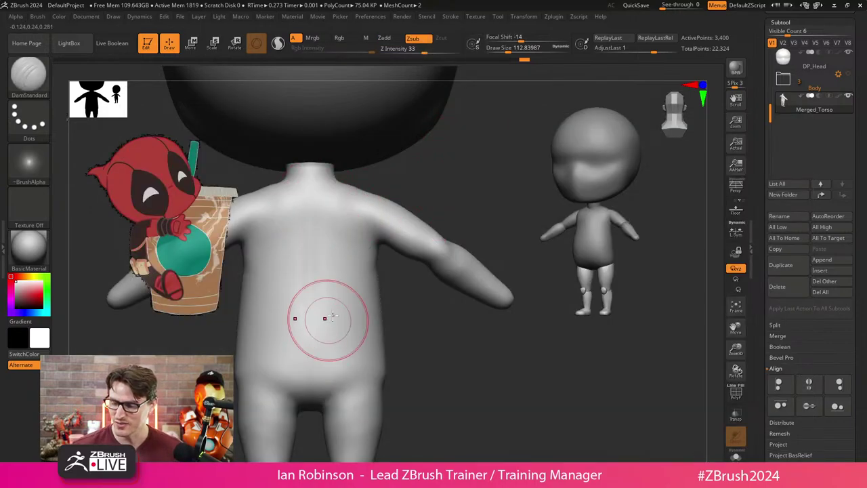
Carve a crease across the chest, then turn to a straight back view.
right_click_drag(266, 280, 358, 280)
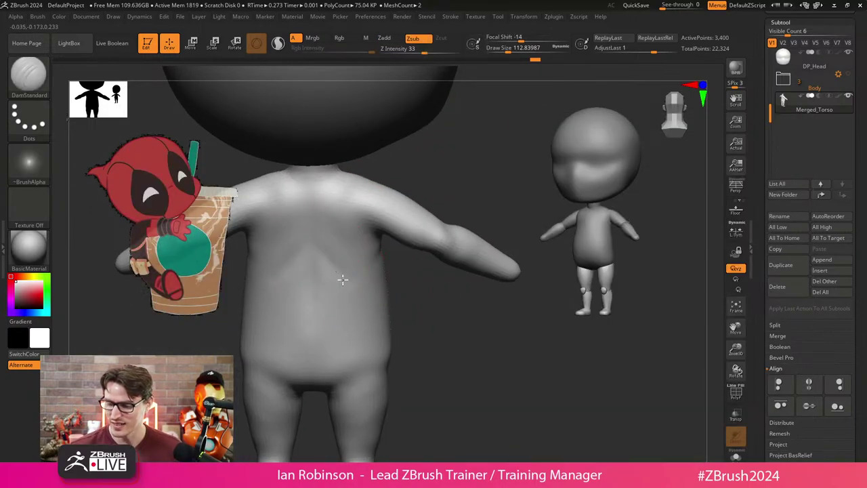
left_click_drag(324, 244, 353, 269)
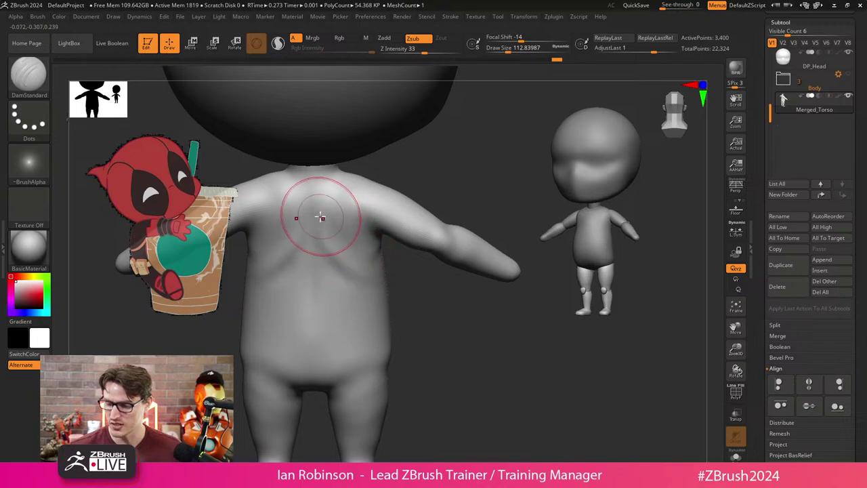
mouse_move(324, 234)
right_mouse_down()
mouse_move(430, 319)
mouse_move(447, 178)
mouse_move(361, 230)
mouse_move(467, 188)
mouse_move(459, 203)
mouse_move(473, 171)
right_mouse_up()
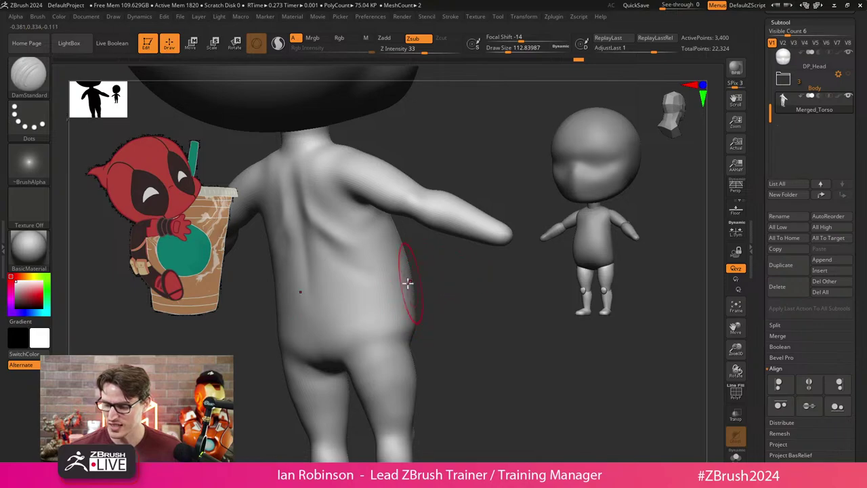
right_click_drag(448, 315, 458, 339)
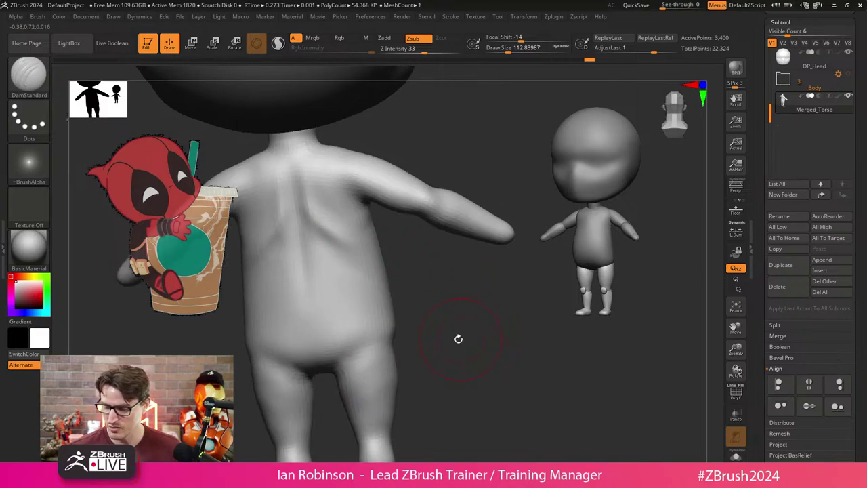
mouse_move(375, 337)
right_mouse_down()
mouse_move(387, 358)
mouse_move(457, 332)
mouse_move(502, 331)
mouse_move(460, 348)
mouse_move(413, 345)
mouse_move(467, 345)
mouse_move(468, 337)
mouse_move(454, 362)
mouse_move(449, 279)
mouse_move(300, 285)
right_mouse_up()
right_click_drag(271, 245, 407, 210, "shift")
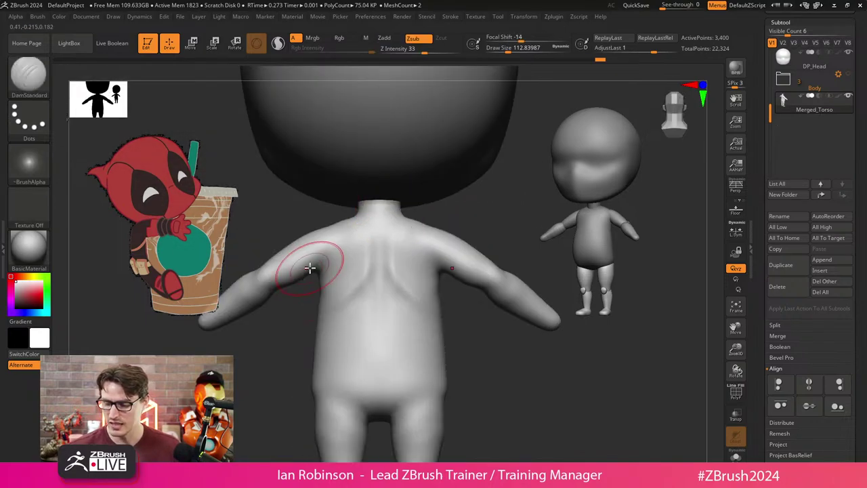
Switch to the Move brush at size about 72, tilt onto the shoulders, and save the tool.
key("s")
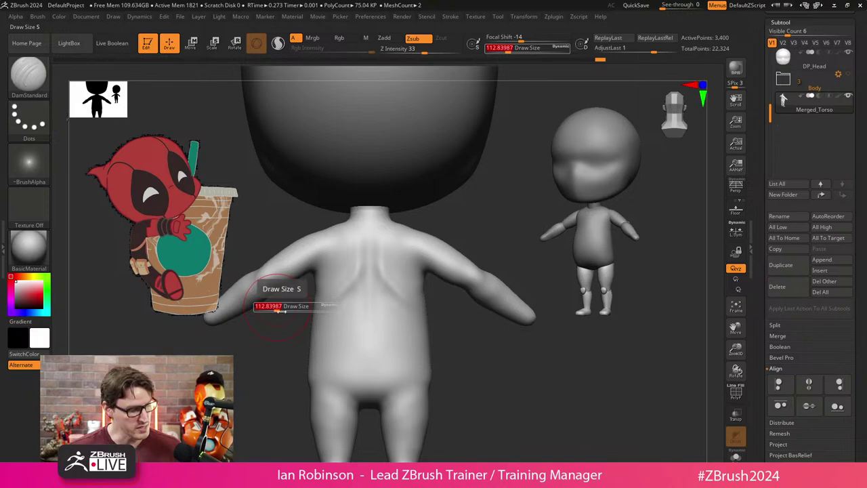
key("b")
key("m")
key("v")
right_click_drag(278, 316, 284, 346, "ctrl")
key("s")
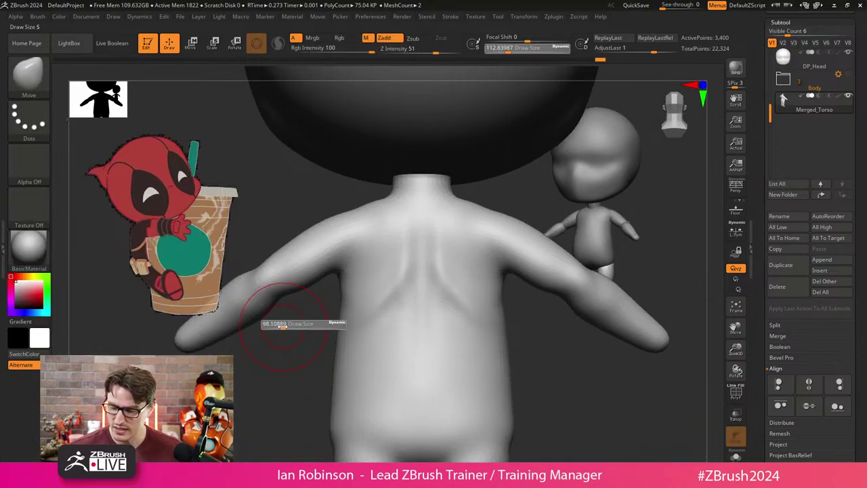
left_click_drag(291, 324, 281, 304)
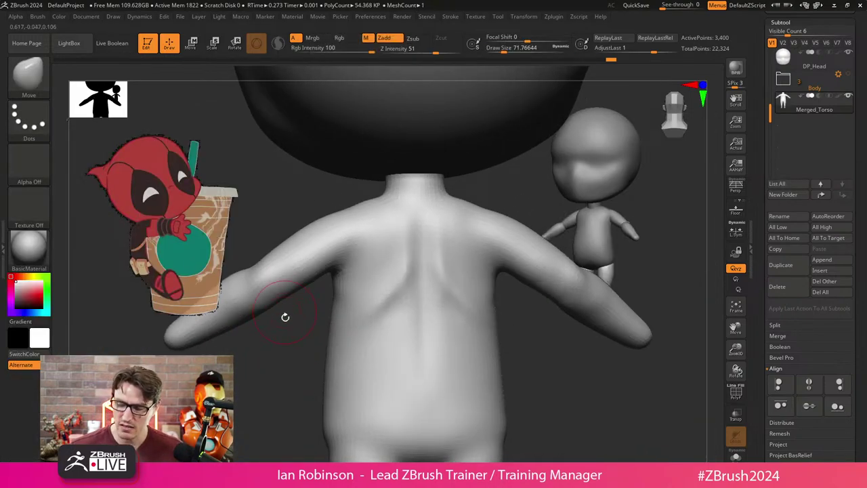
mouse_move(287, 316)
right_mouse_down()
mouse_move(291, 368)
mouse_move(284, 355)
mouse_move(264, 364)
mouse_move(271, 369)
right_mouse_up()
key("F1")
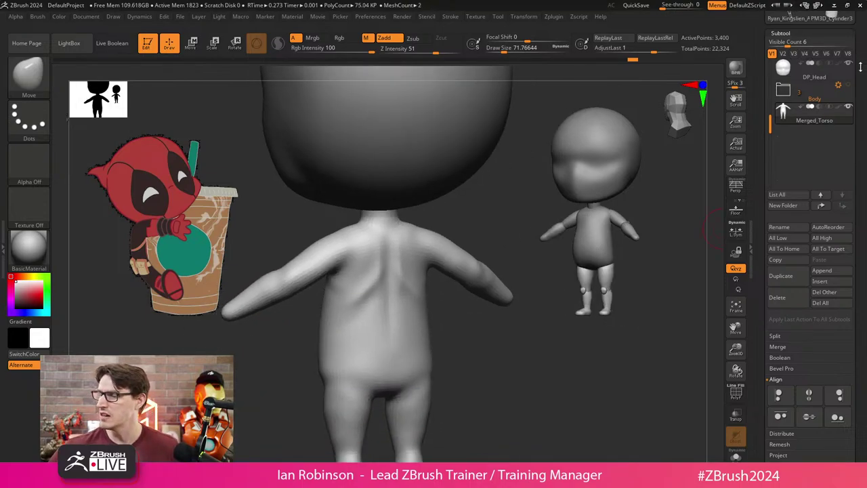
left_click(776, 41)
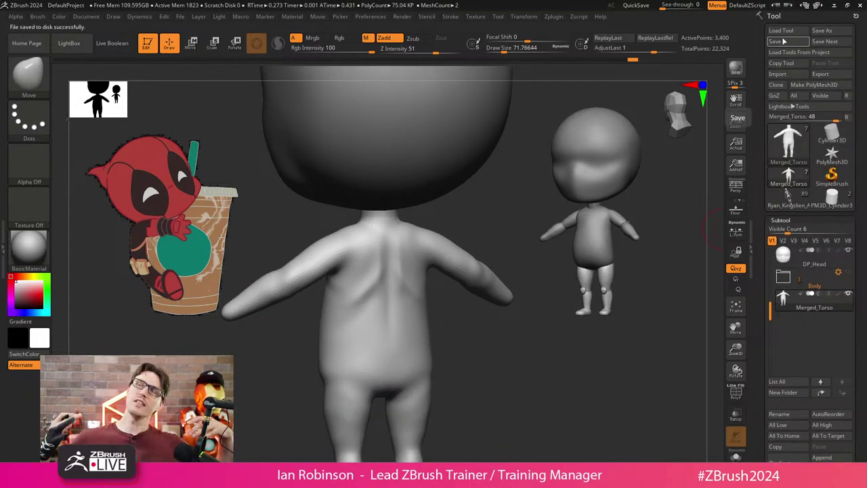
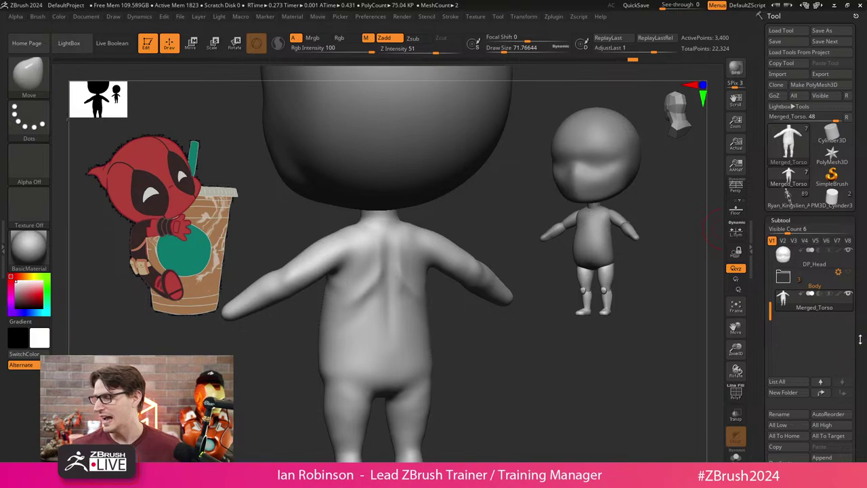
Rename the Merged_Torso subtool to Body.
left_click(797, 413)
type("B")
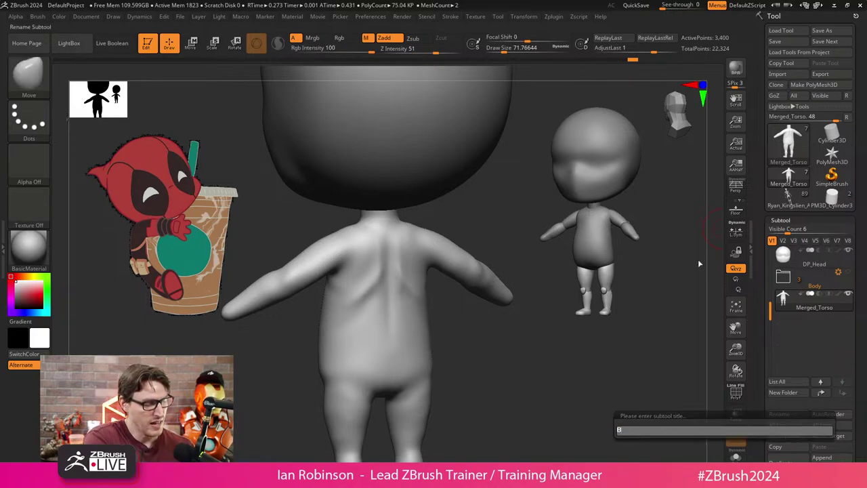
type("ody")
key("Return")
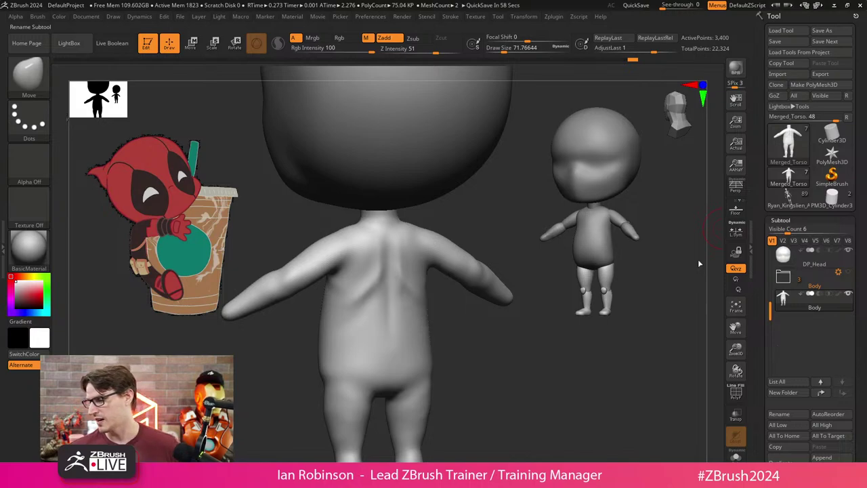
Insert a Sphere3D subtool, PM3D_Sphere3D1, and hide the other figure.
scroll(825, 449, "down", 2)
left_click(821, 428)
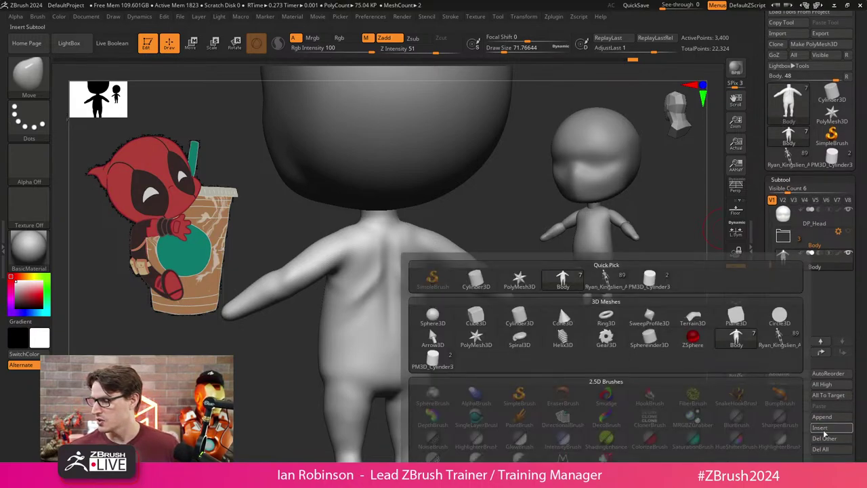
left_click(432, 315)
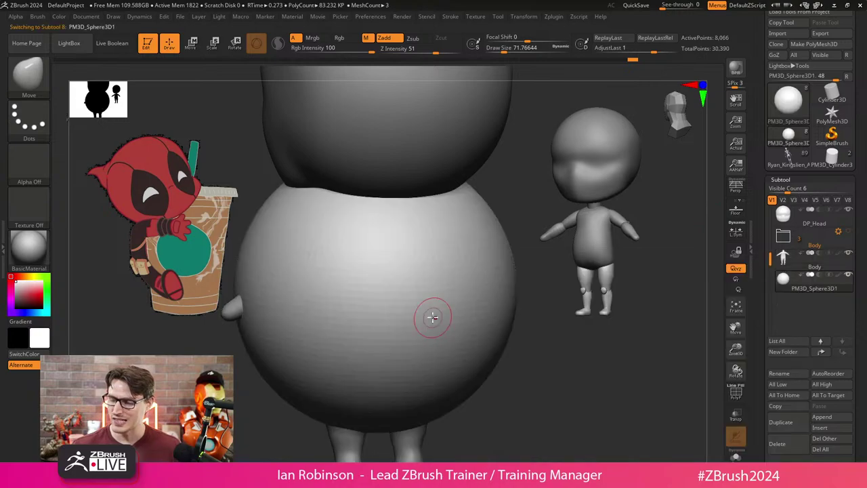
mouse_move(618, 353)
left_mouse_down()
mouse_move(622, 336)
mouse_move(593, 344)
left_mouse_up()
left_click(545, 342, "ctrl+shift")
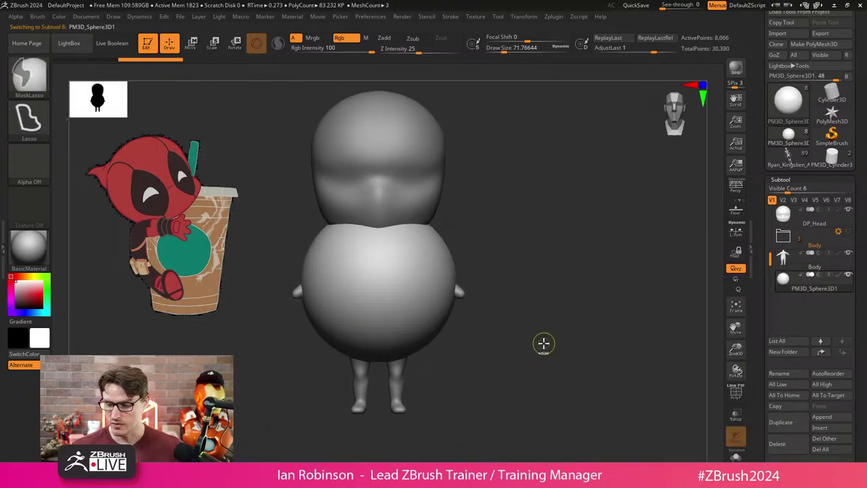
Frame the Body in three-quarter view, then bring the sphere subtool back into focus.
left_click(736, 306)
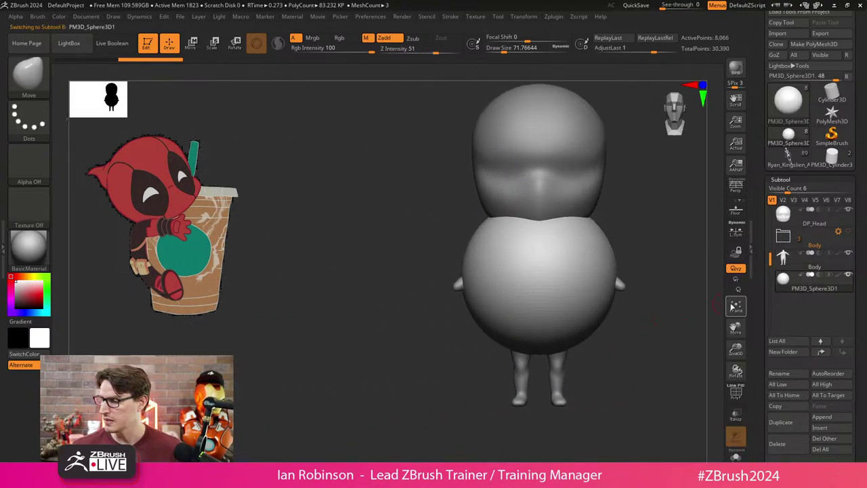
left_click(847, 277)
left_click_drag(622, 333, 472, 361)
key("shift+s")
left_click(813, 282)
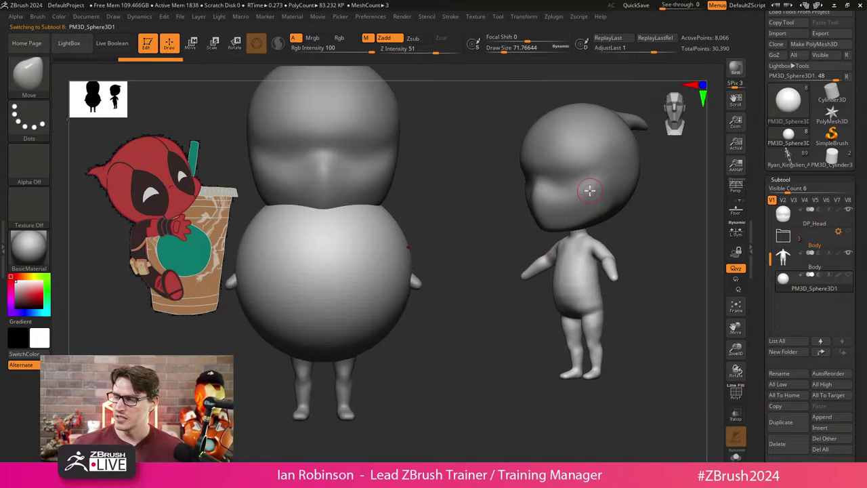
key("ctrl+z")
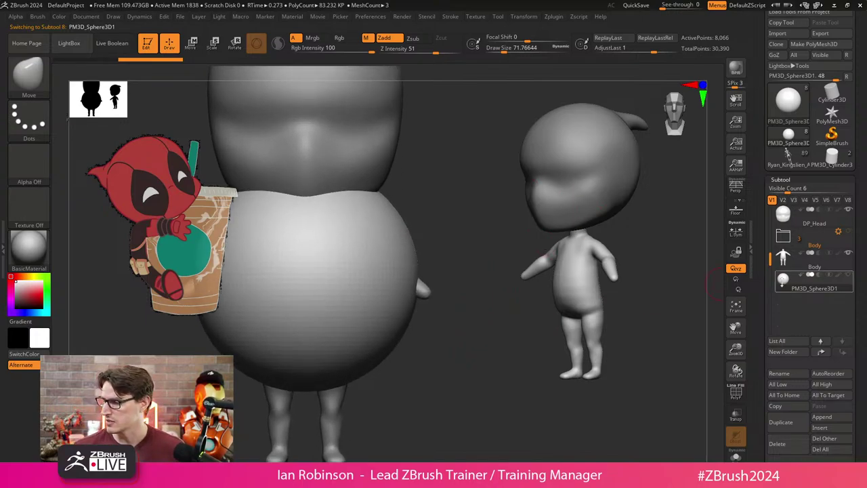
Solo the sphere, try and undo a gizmo squash, and raise brush size to about 335.
left_click(736, 454)
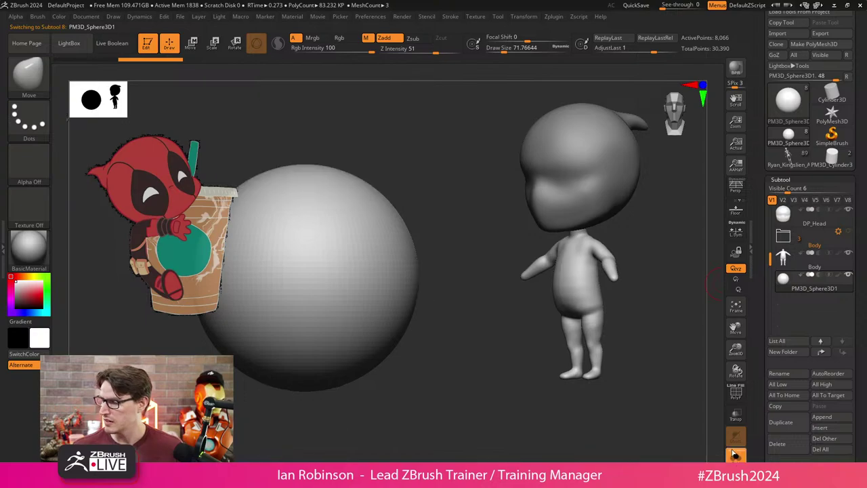
left_click_drag(475, 305, 442, 317)
key("w")
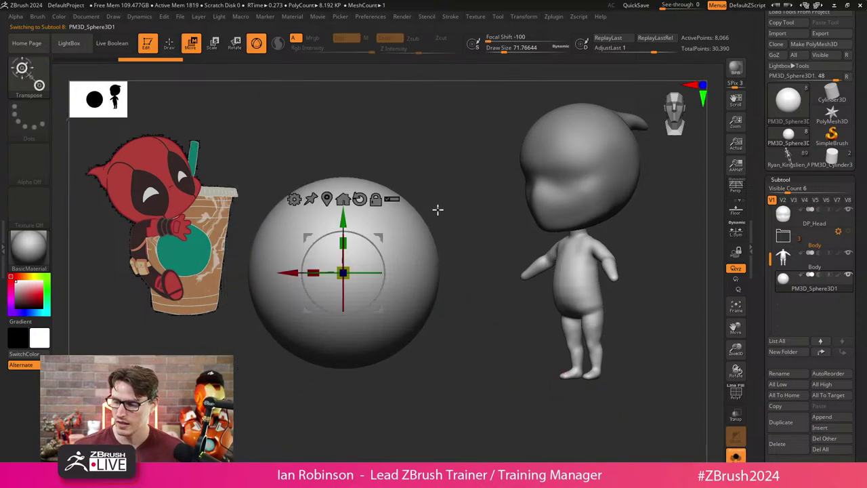
mouse_move(381, 272)
left_mouse_down()
mouse_move(323, 283)
mouse_move(314, 295)
left_mouse_up()
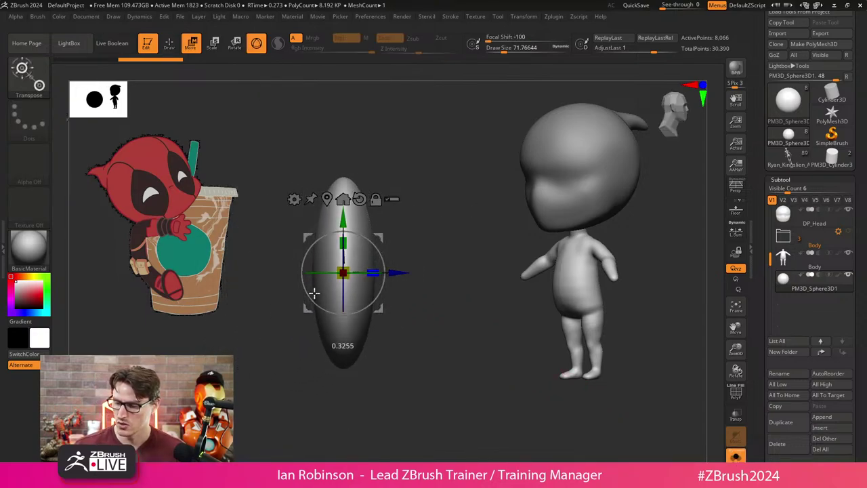
key("ctrl+z")
key("q")
key("s")
left_click_drag(434, 204, 467, 202)
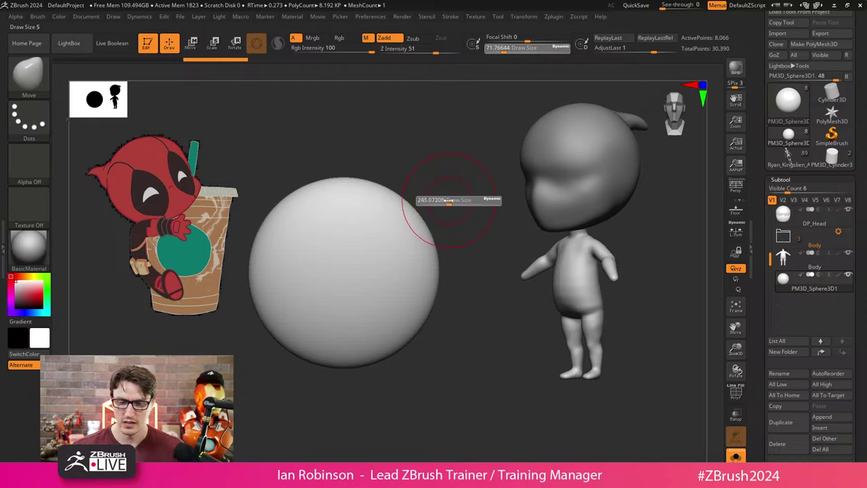
key("s")
left_click_drag(312, 191, 329, 185)
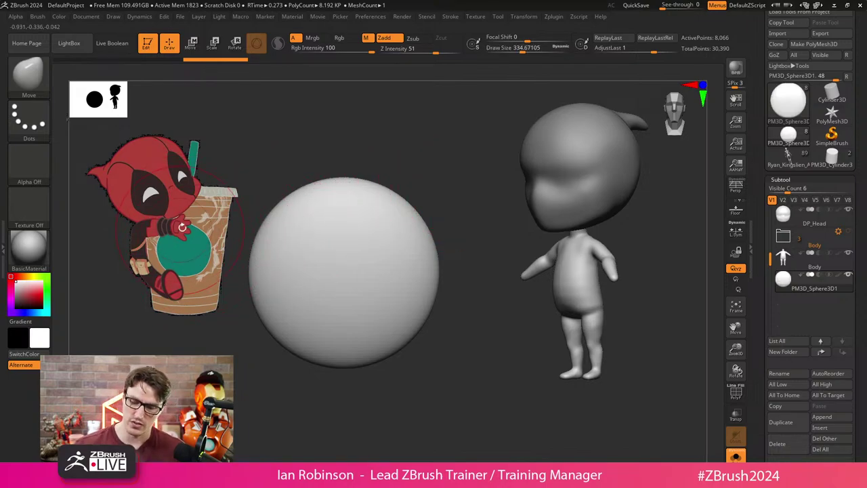
Scale up and reposition the reference image, then raise brush size to about 362.
key("w")
left_click_drag(389, 273, 162, 218)
left_click_drag(178, 150, 187, 222)
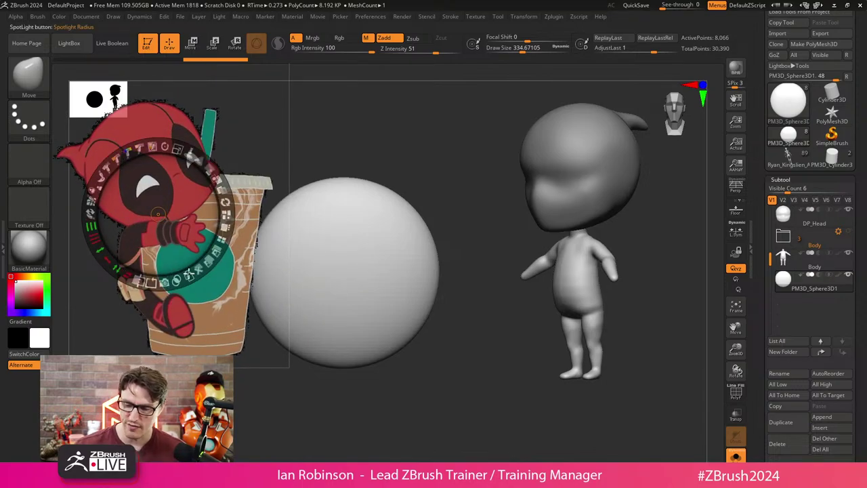
key("z")
key("z")
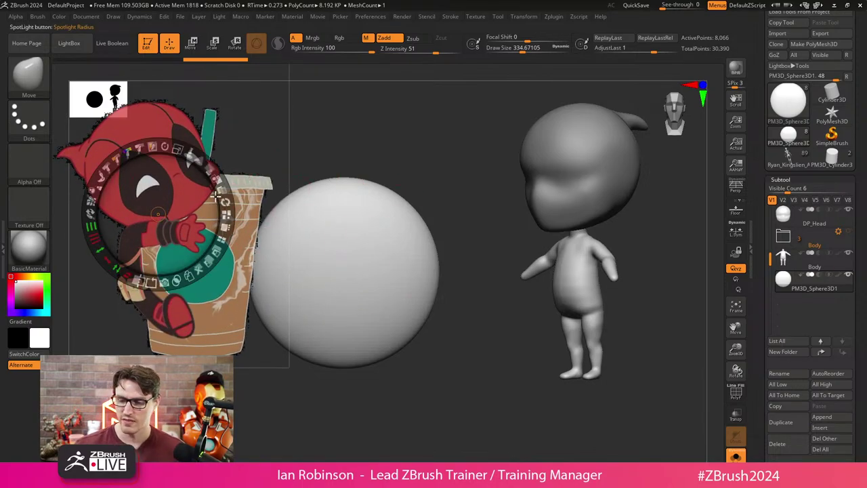
left_click_drag(165, 147, 160, 141)
key("z")
mouse_move(486, 264)
left_mouse_down()
mouse_move(473, 229)
mouse_move(499, 215)
mouse_move(458, 221)
mouse_move(442, 200)
mouse_move(439, 218)
mouse_move(455, 211)
mouse_move(434, 219)
mouse_move(438, 213)
mouse_move(417, 236)
mouse_move(409, 360)
left_mouse_up()
key("s")
key("s")
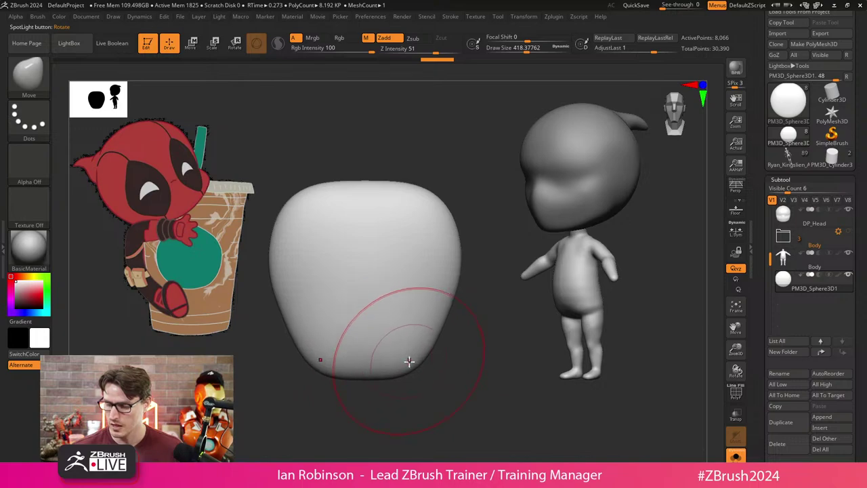
Pull the sphere's bottom down with Move, then undo and redo back to the upright capsule.
key("s")
mouse_move(441, 286)
left_mouse_down()
mouse_move(451, 278)
mouse_move(445, 232)
mouse_move(459, 310)
mouse_move(477, 350)
mouse_move(464, 364)
left_mouse_up()
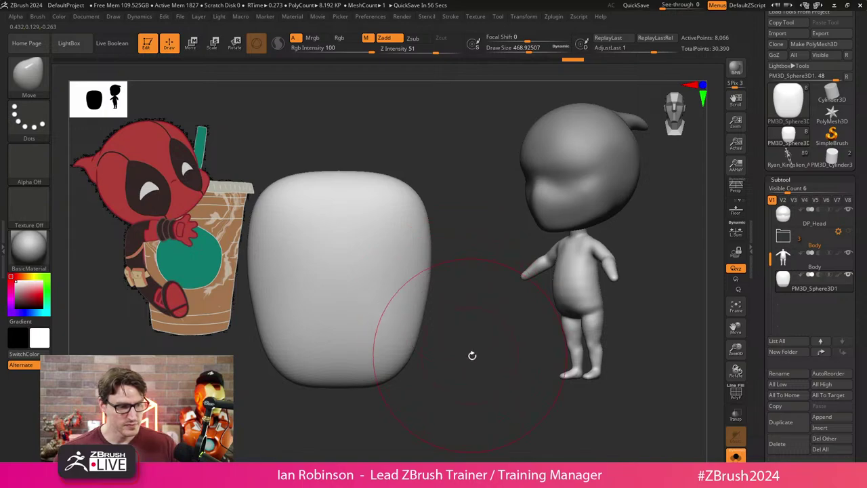
key("ctrl+z")
key("ctrl+shift+z")
key("ctrl+shift+z")
key("ctrl+shift+z")
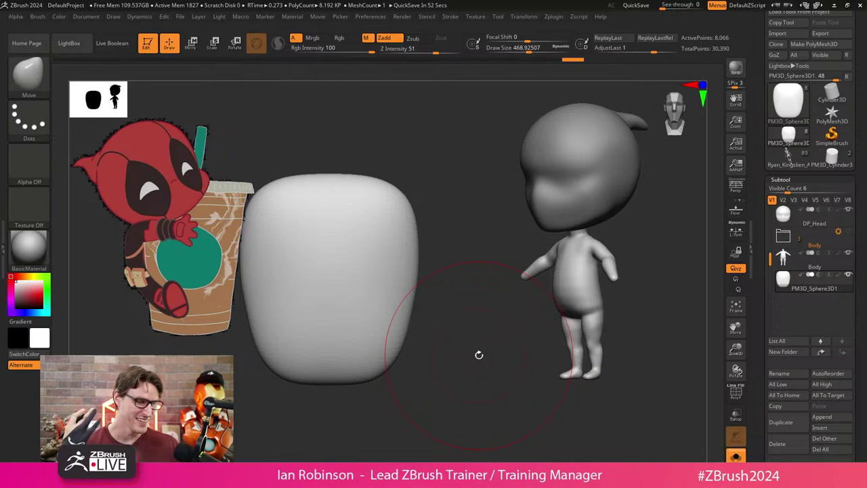
key("ctrl+shift+z")
key("ctrl+shift+z")
key("ctrl+shift+z")
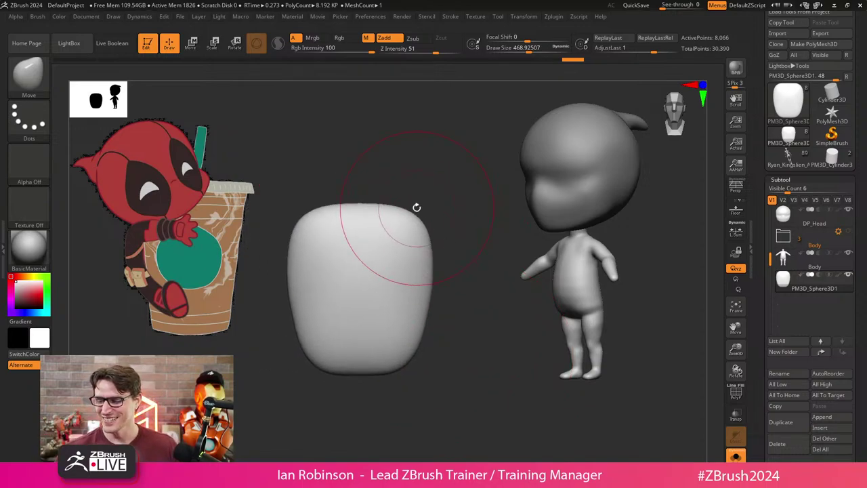
key("ctrl+z")
key("ctrl+z")
key("ctrl+z")
key("ctrl+z")
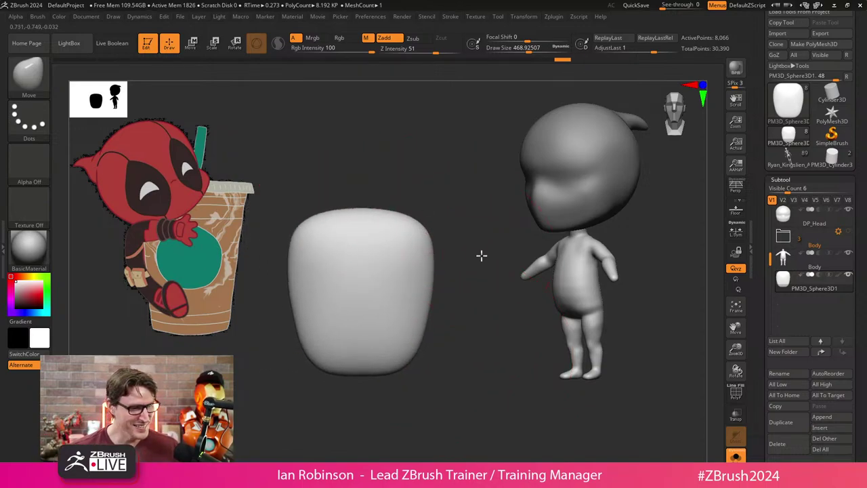
key("ctrl+z")
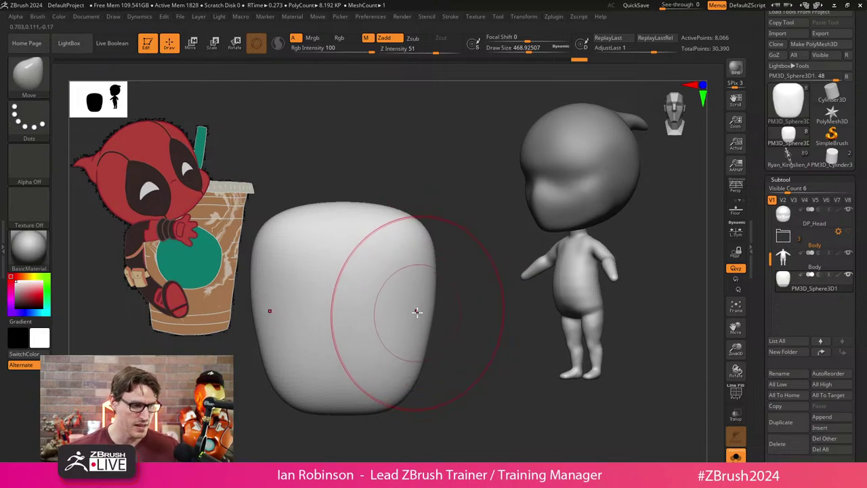
key("ctrl+z")
key("ctrl+z")
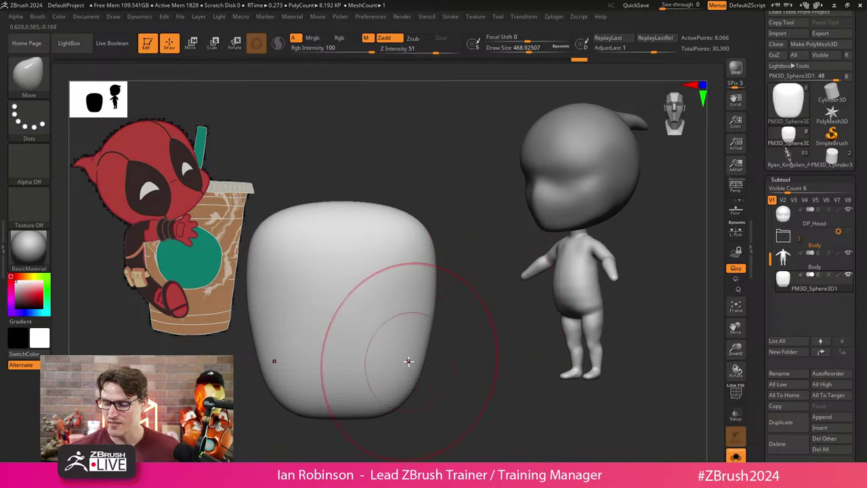
key("ctrl+z")
key("ctrl+z")
key("ctrl+z")
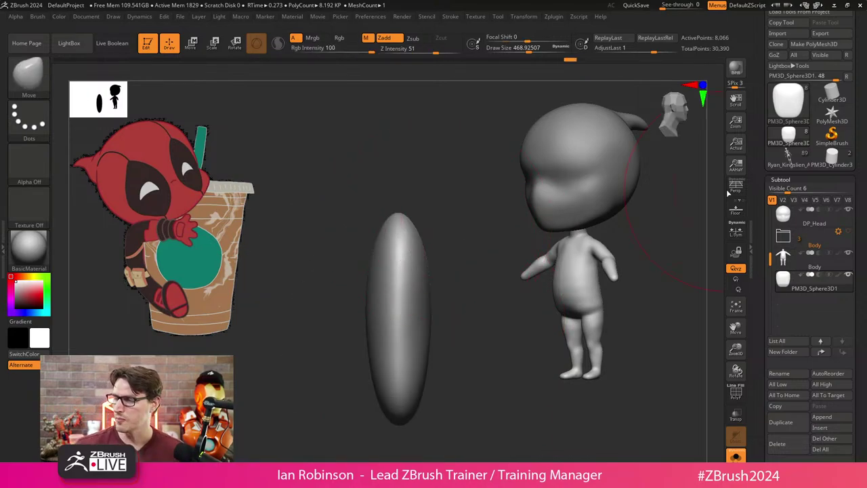
With the ClipCurve brush, slice the capsule's side and underside flat into a slab.
left_click(29, 75)
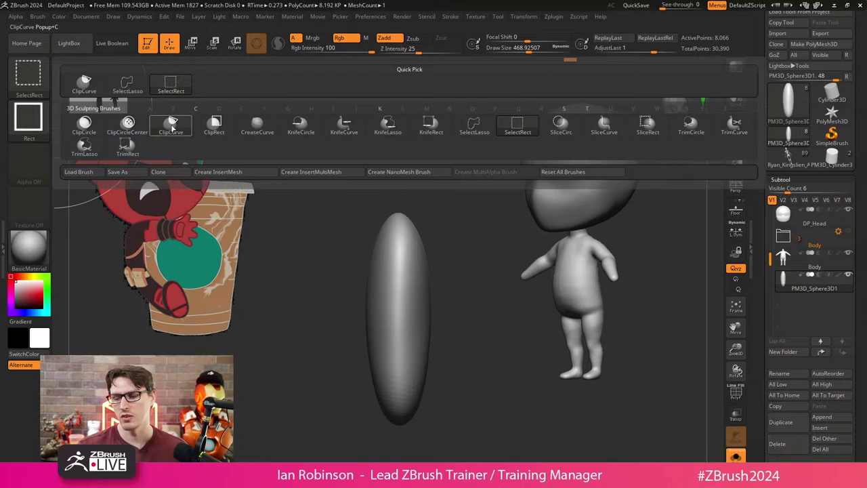
left_click(172, 131)
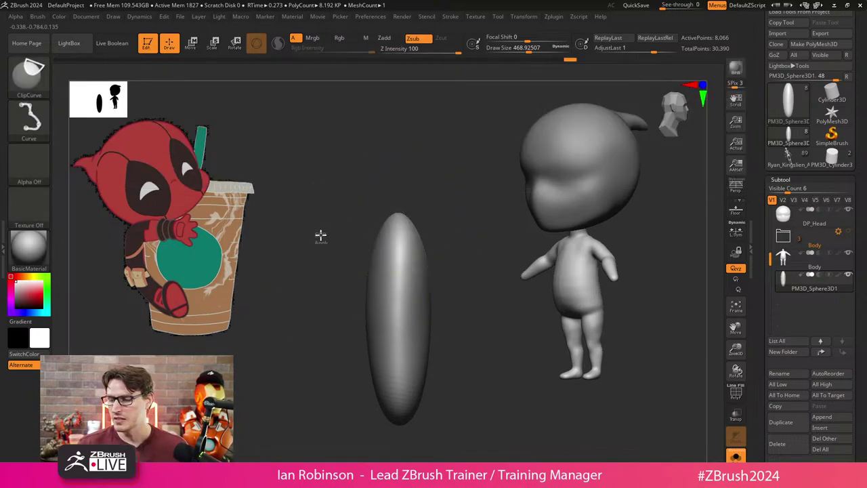
mouse_move(319, 237)
left_mouse_down()
mouse_move(504, 233)
mouse_move(479, 255)
mouse_move(474, 304)
mouse_move(410, 334)
left_mouse_up()
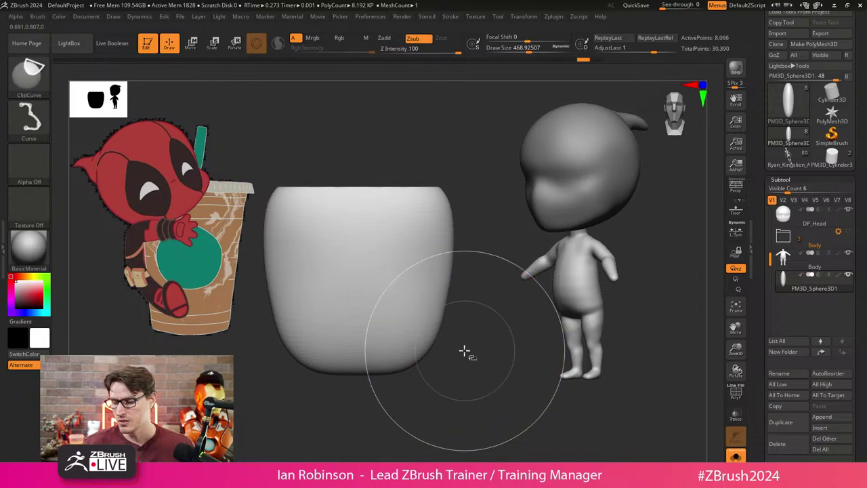
left_click_drag(475, 355, 244, 359, "ctrl+shift")
mouse_move(474, 277)
left_mouse_down()
mouse_move(475, 318)
mouse_move(366, 352)
mouse_move(295, 322)
left_mouse_up()
left_click_drag(457, 258, 443, 335)
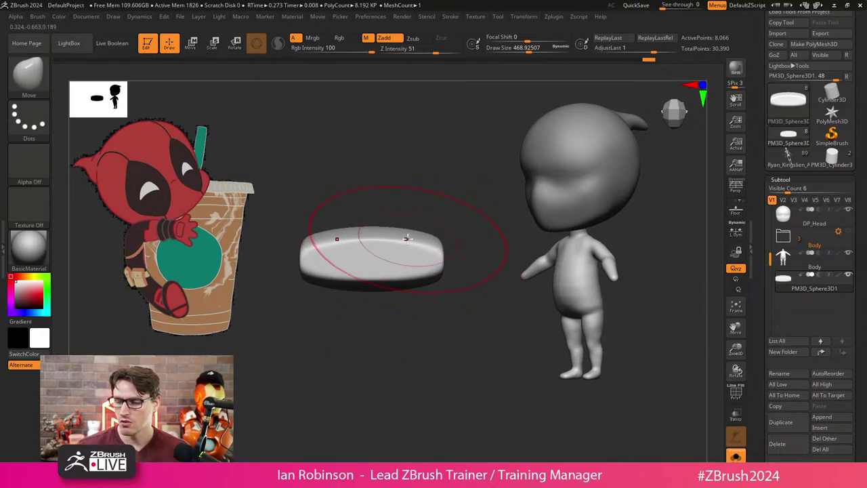
Sculpt the slab's top and smooth its top and bottom edges, returning to the Move brush.
mouse_move(406, 239)
left_mouse_down()
mouse_move(417, 229)
mouse_move(418, 284)
mouse_move(377, 256)
mouse_move(422, 242)
left_mouse_up()
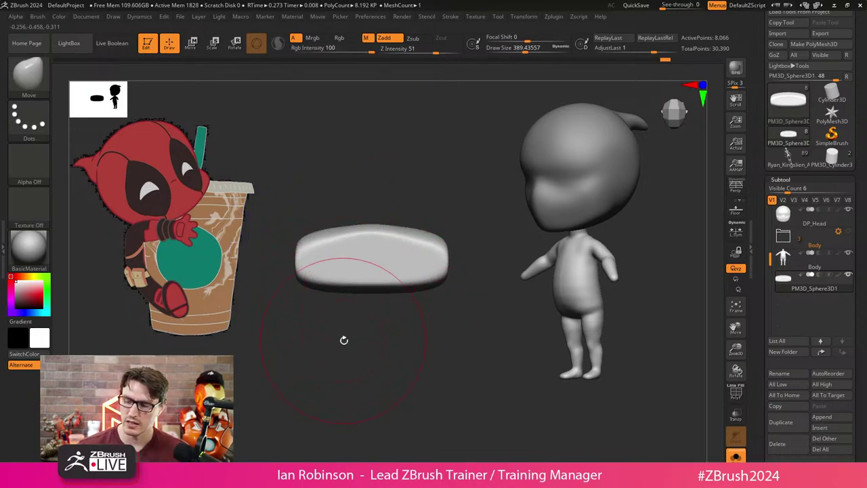
left_click_drag(347, 313, 406, 287)
key("s")
left_click_drag(380, 256, 406, 256)
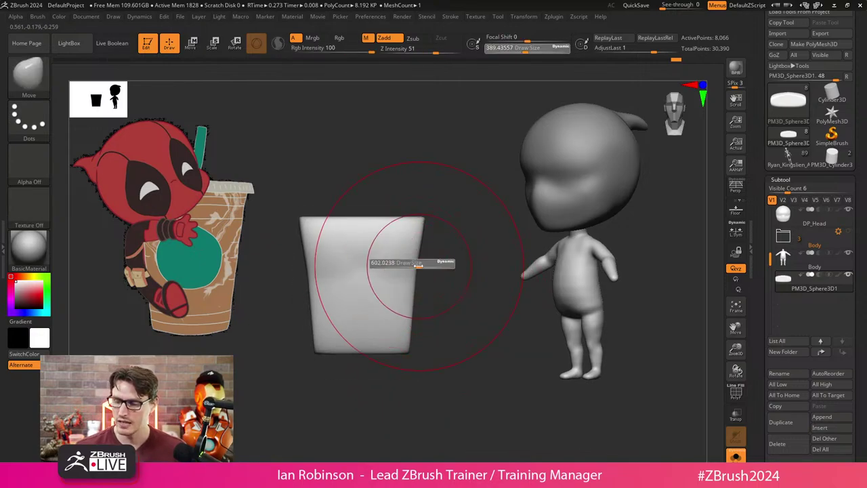
mouse_move(397, 310)
left_mouse_down("shift")
mouse_move(384, 284)
mouse_move(379, 299)
mouse_move(387, 274)
mouse_move(413, 262)
mouse_move(345, 287)
left_mouse_up("shift")
key("b")
key("m")
key("v")
Turn on perspective, check focal length in the Draw menu, and make Body active.
left_click(88, 17)
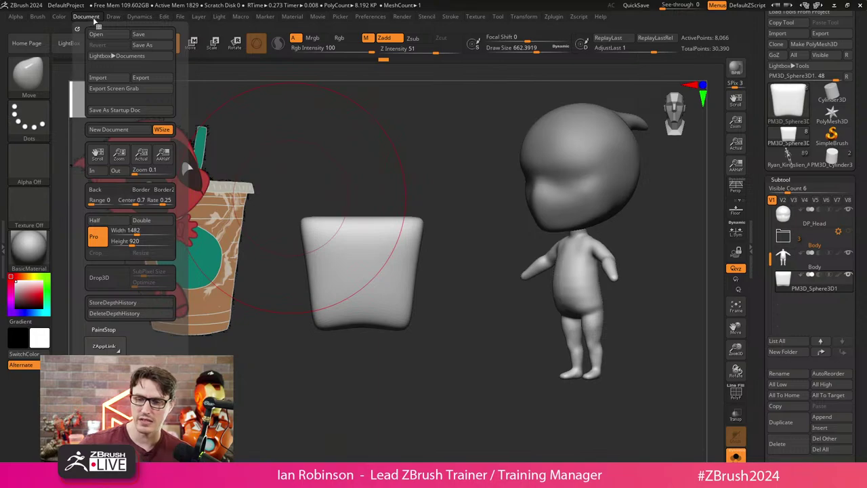
left_click(117, 18)
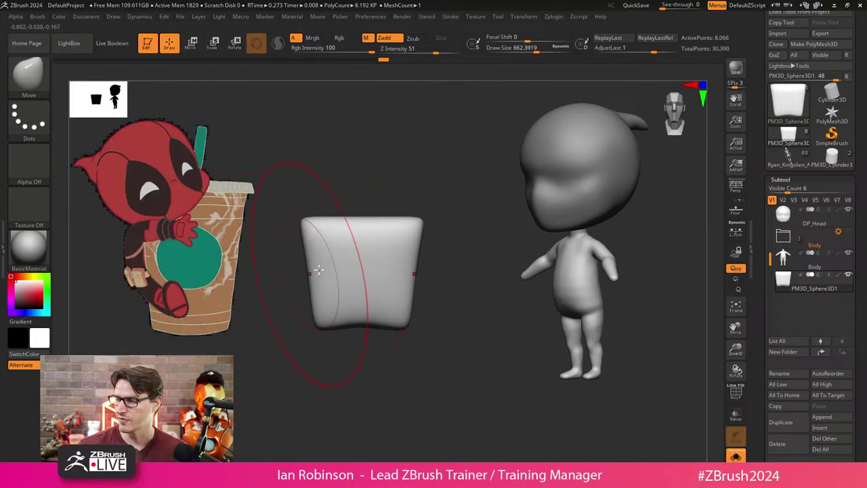
key("p")
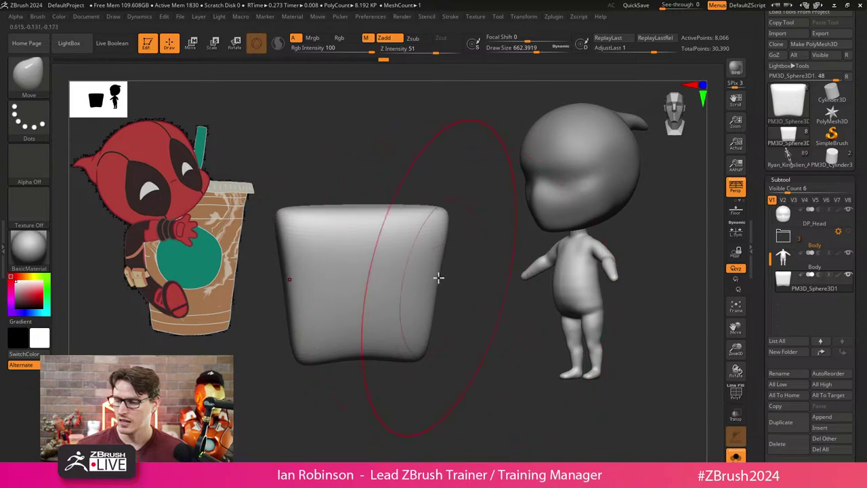
left_click(86, 16)
left_click(113, 16)
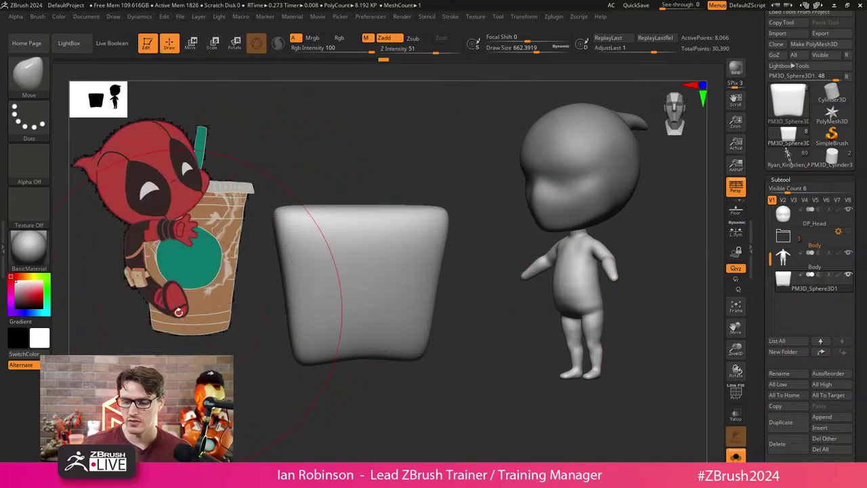
left_click(500, 380, "alt")
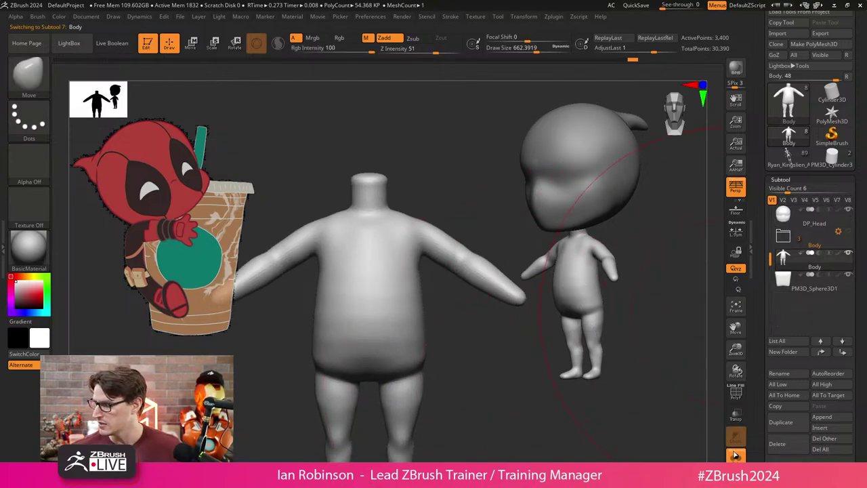
Show and hide the palm block, then toggle perspective off and back on.
left_click(849, 274)
left_click(850, 275)
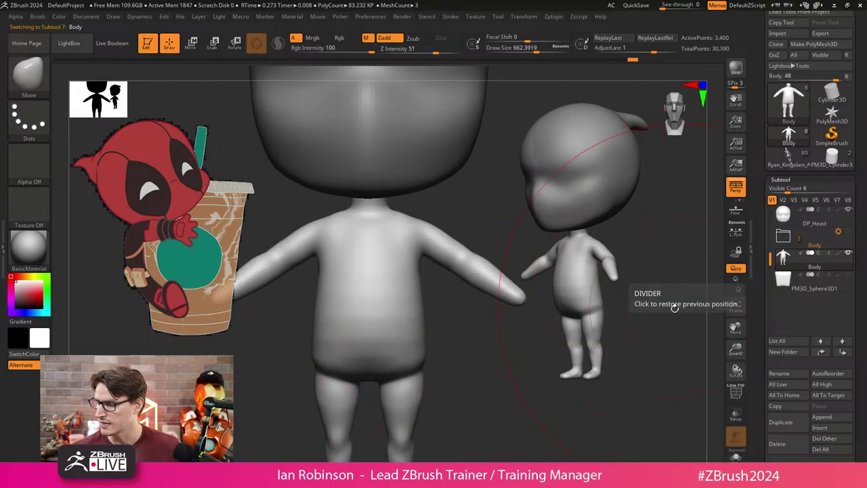
key("ctrl")
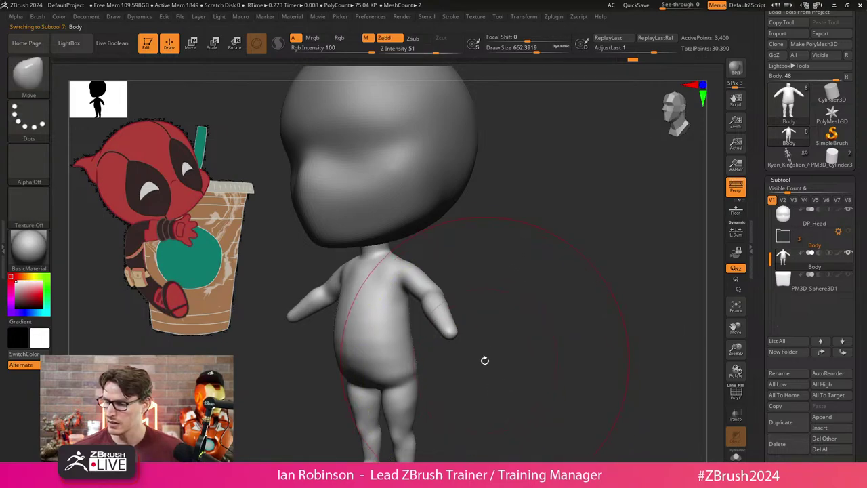
left_click(738, 188)
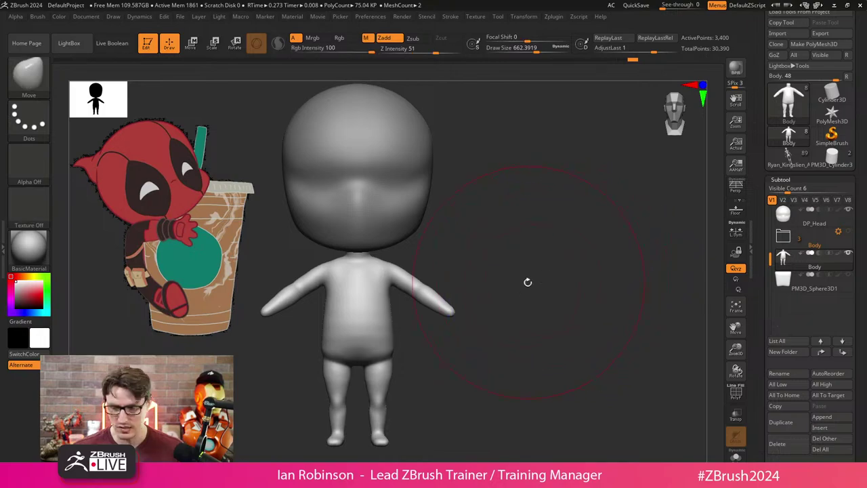
left_click(737, 188)
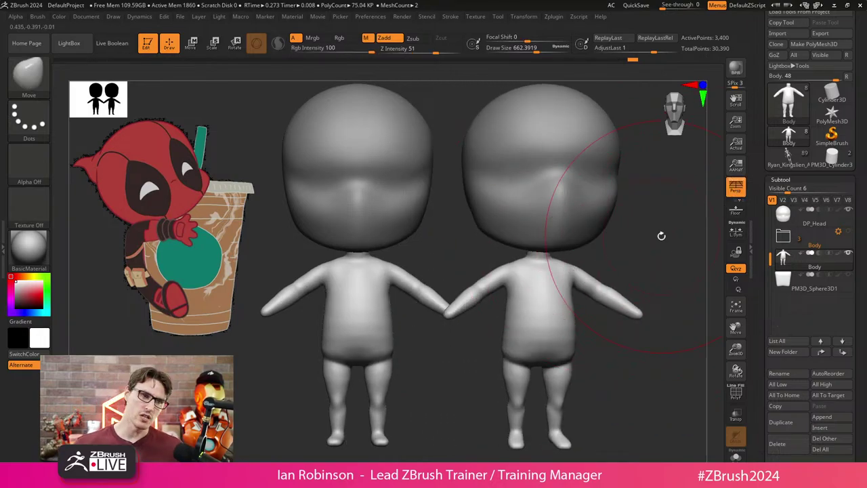
Try 35 mm and 50 mm focal lengths, then settle on 85 mm.
left_click(113, 16)
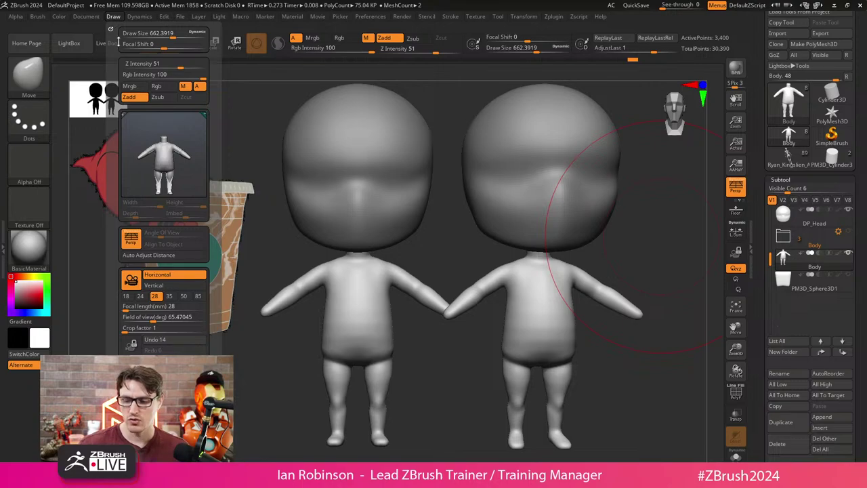
left_click(169, 297)
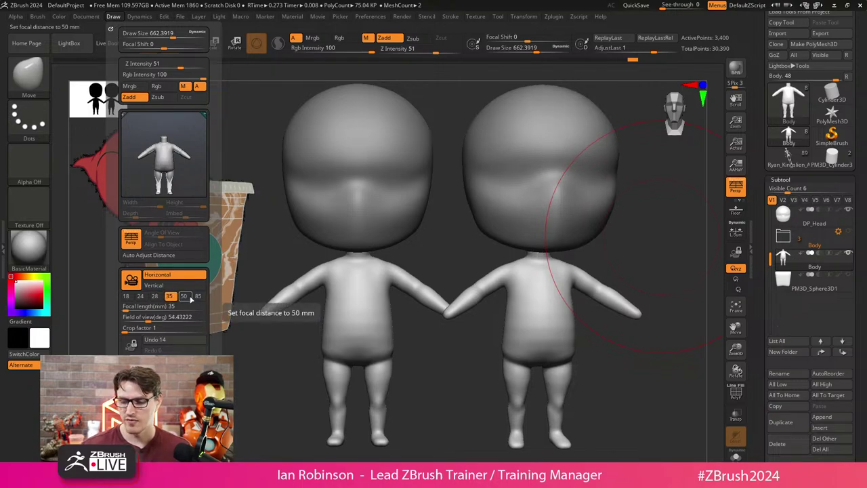
left_click(183, 297)
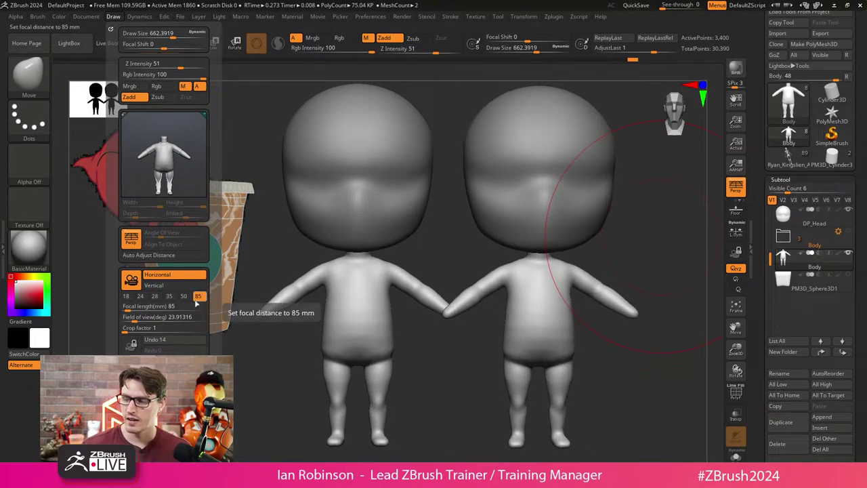
mouse_move(674, 252)
left_mouse_down()
mouse_move(682, 251)
mouse_move(633, 250)
mouse_move(684, 254)
left_mouse_up()
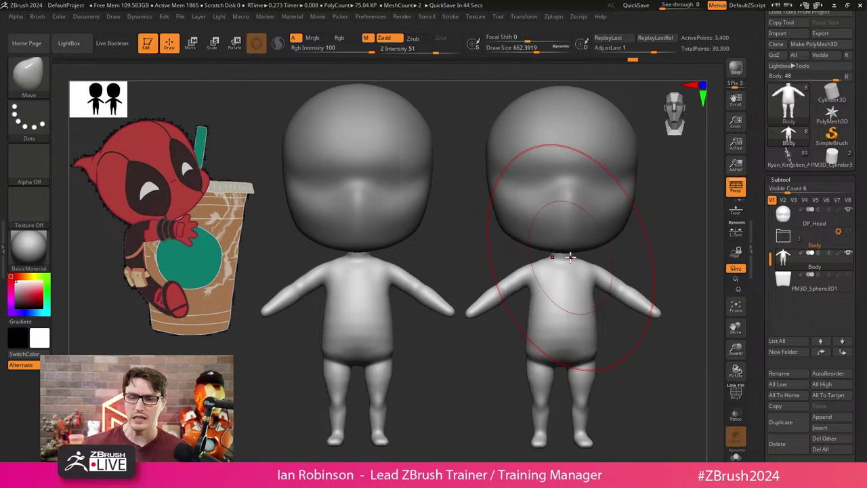
left_click(114, 16)
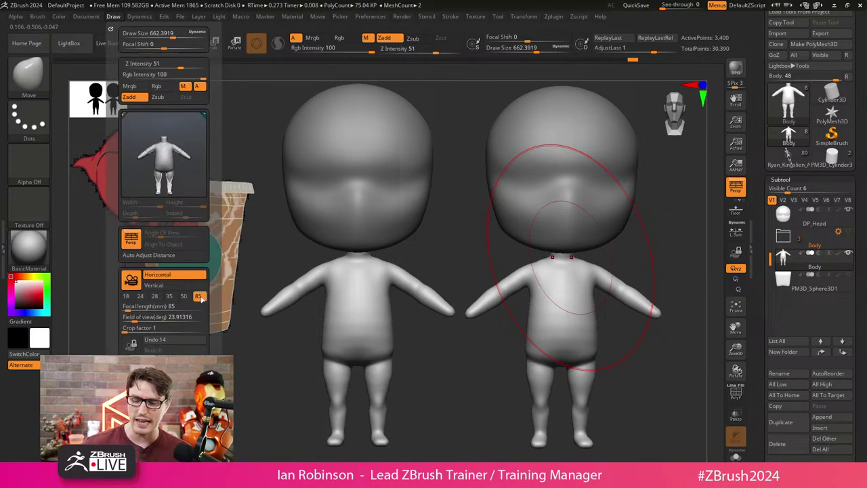
Inspect the Body from several angles, zooming on the head and reframing with F.
key("ctrl")
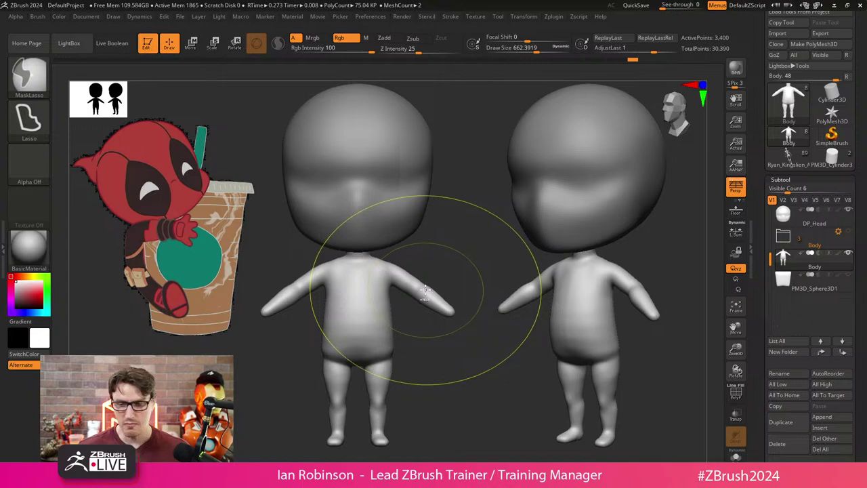
mouse_move(468, 224)
left_mouse_down()
mouse_move(655, 217)
mouse_move(492, 224)
mouse_move(513, 242)
mouse_move(538, 237)
mouse_move(550, 321)
mouse_move(585, 226)
mouse_move(588, 333)
mouse_move(600, 337)
left_mouse_up()
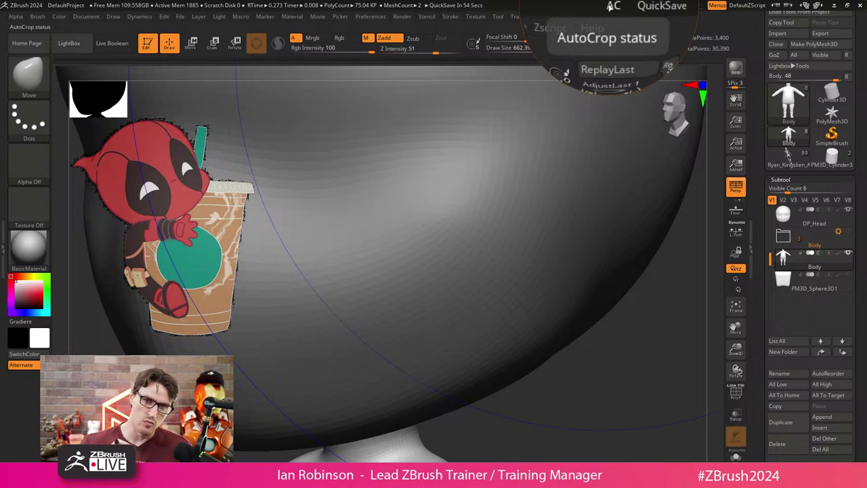
key("f")
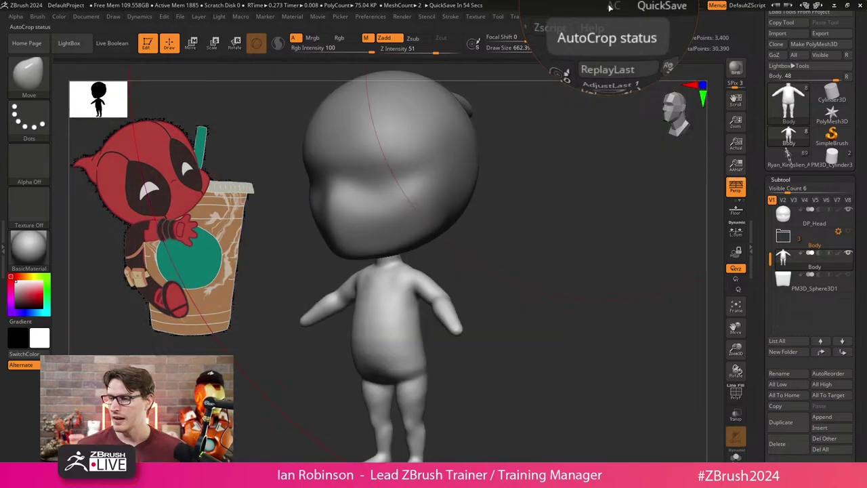
mouse_move(576, 251)
left_mouse_down()
mouse_move(561, 229)
mouse_move(542, 227)
left_mouse_up()
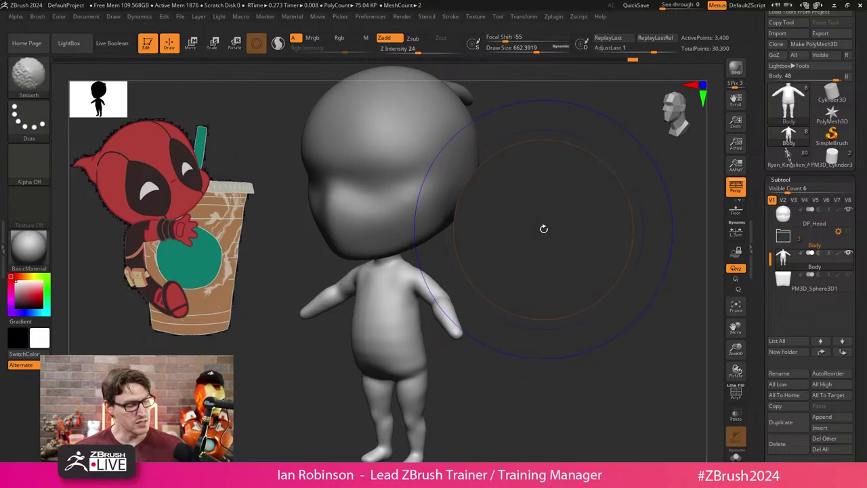
key("shift")
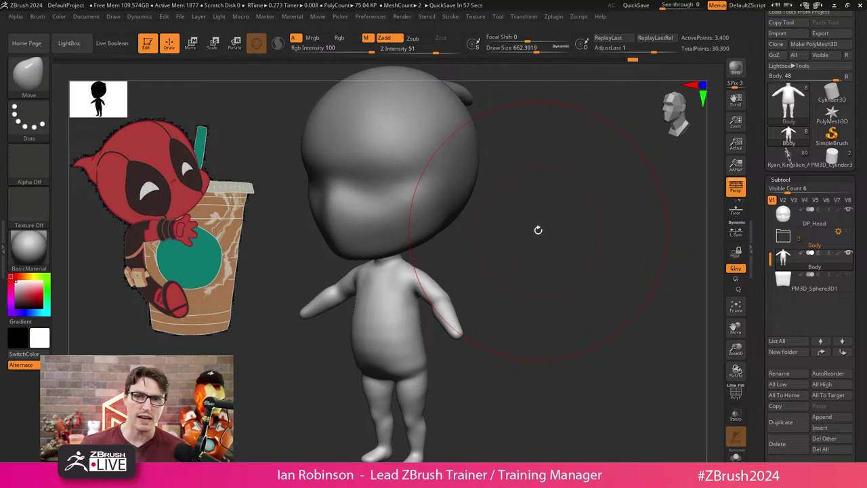
left_click_drag(538, 230, 587, 306)
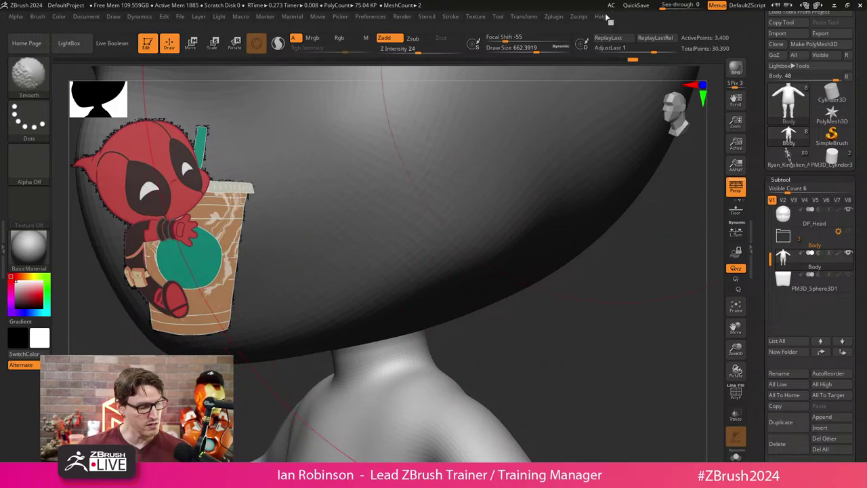
key("super+plus")
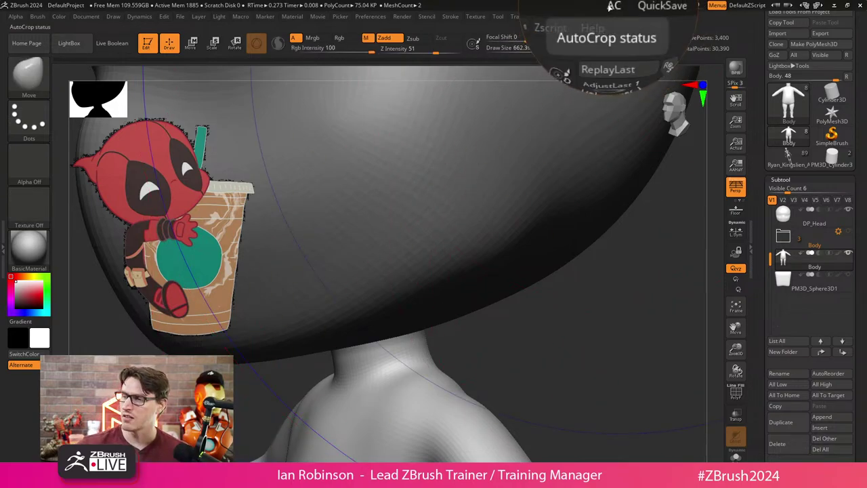
key("f")
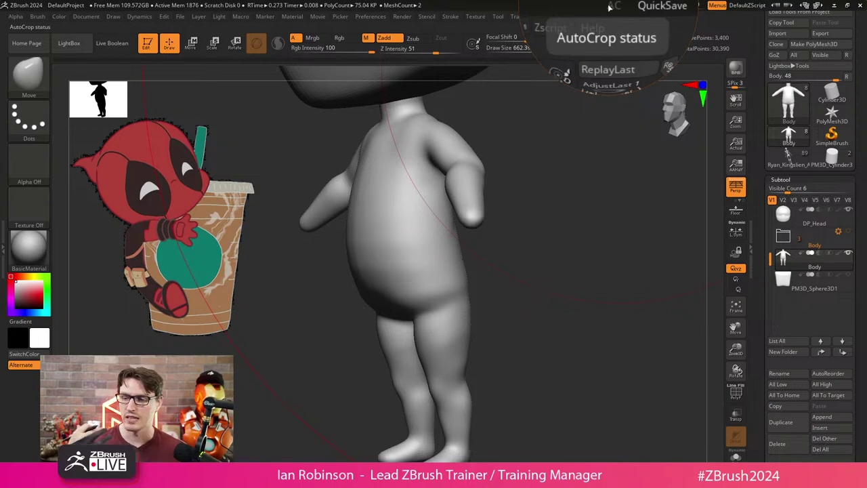
key("super+Escape")
mouse_move(532, 229)
left_mouse_down()
mouse_move(519, 277)
mouse_move(488, 253)
mouse_move(540, 244)
left_mouse_up()
Check Dynamics and Draw settings, orbit to three-quarter view, and select the palm block subtool.
left_click(139, 17)
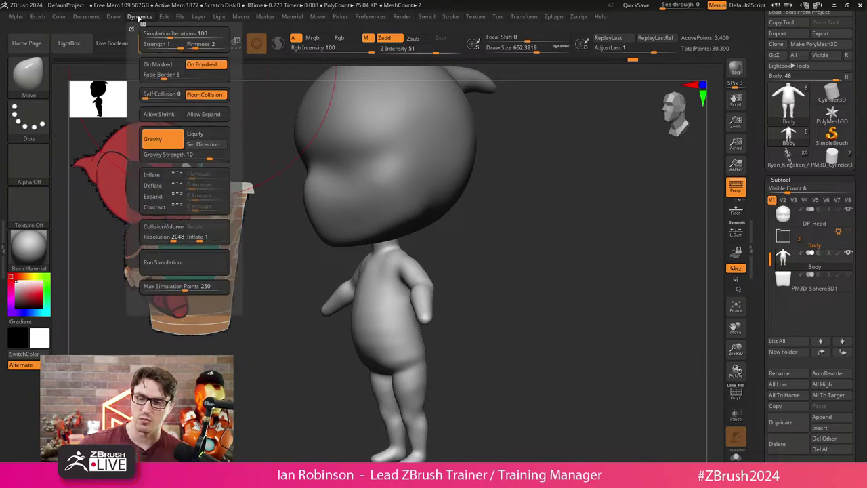
left_click(113, 16)
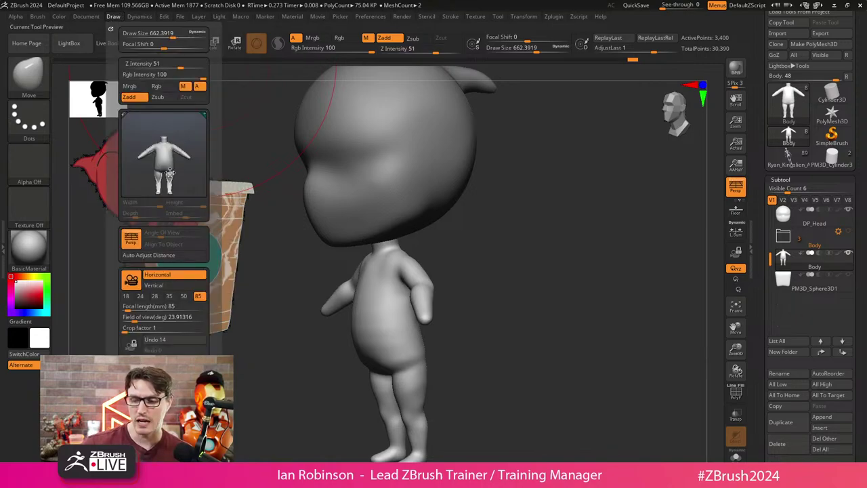
mouse_move(536, 257)
left_mouse_down("shift")
mouse_move(548, 262)
mouse_move(544, 256)
left_mouse_up("shift")
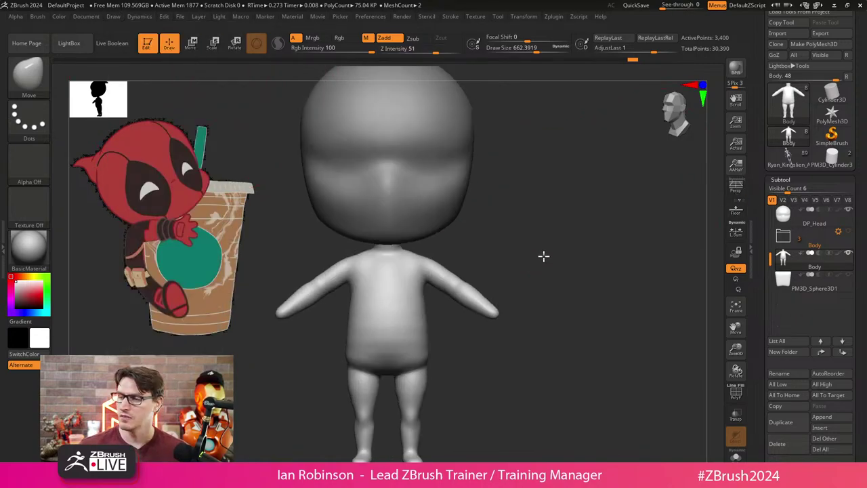
left_click_drag(533, 210, 494, 223)
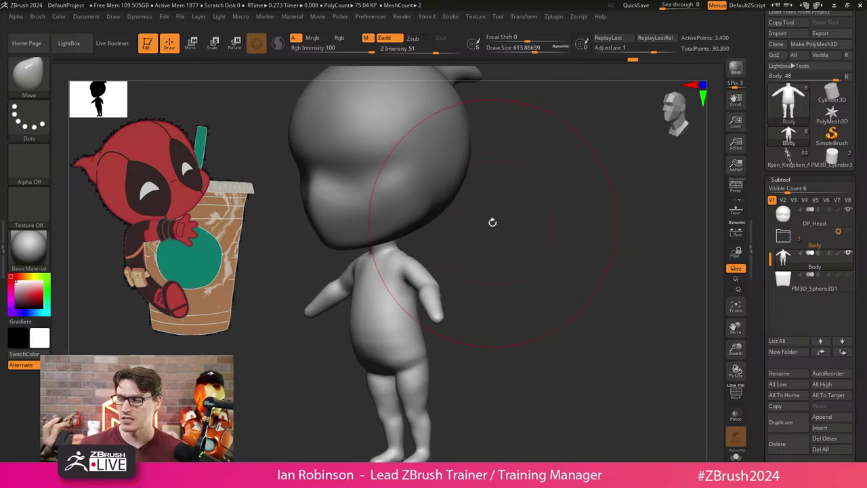
key("alt+Down")
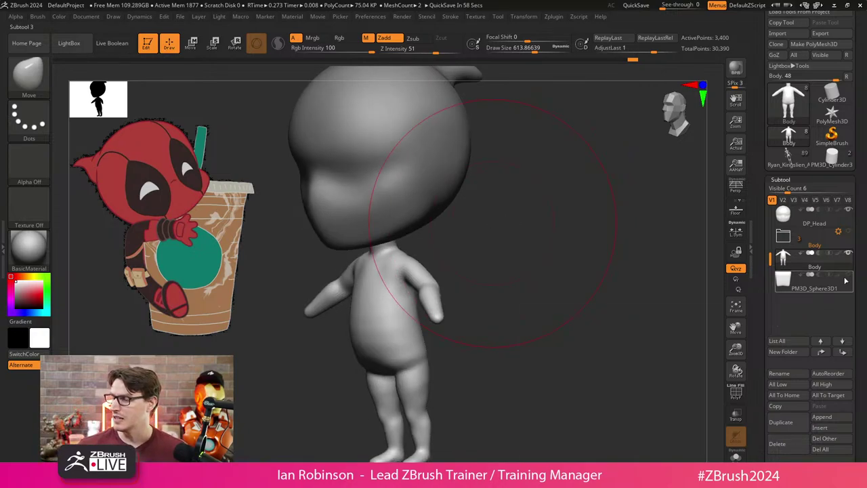
Solo the palm block with PolyF wireframe and set ZRemesher to Half in Tool > Geometry.
left_click_drag(556, 307, 560, 304, "shift")
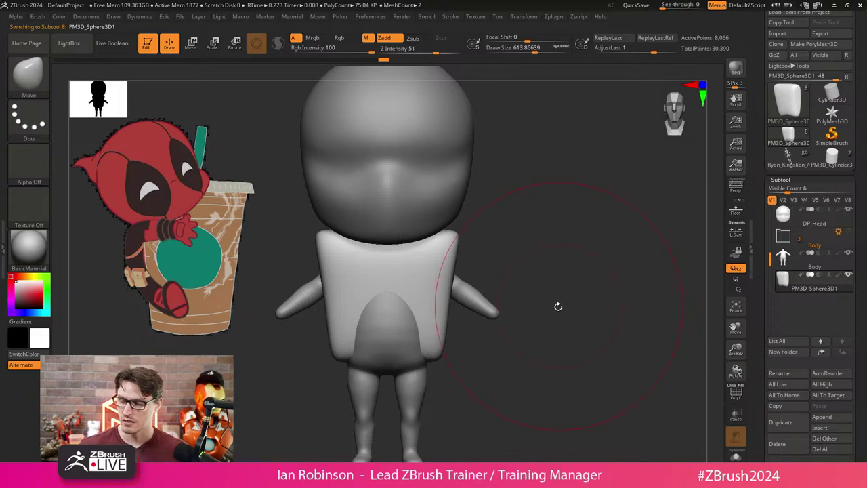
key("shift+s")
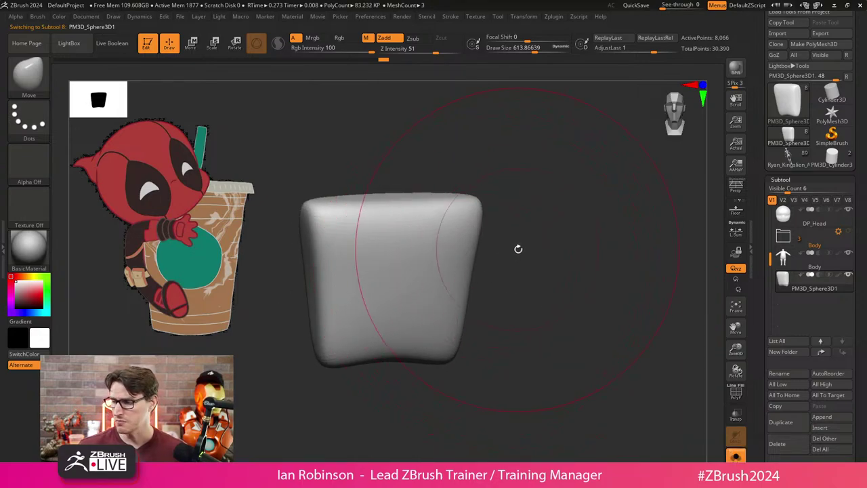
key("shift+f")
left_click(789, 179)
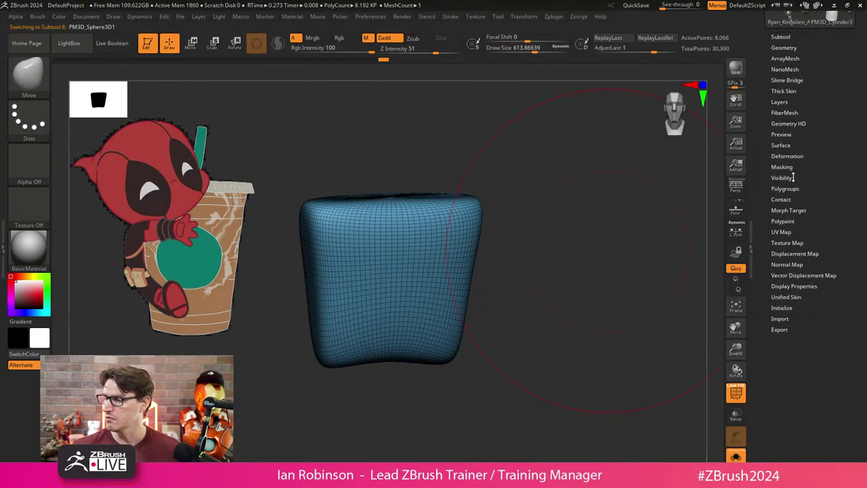
left_click(784, 48)
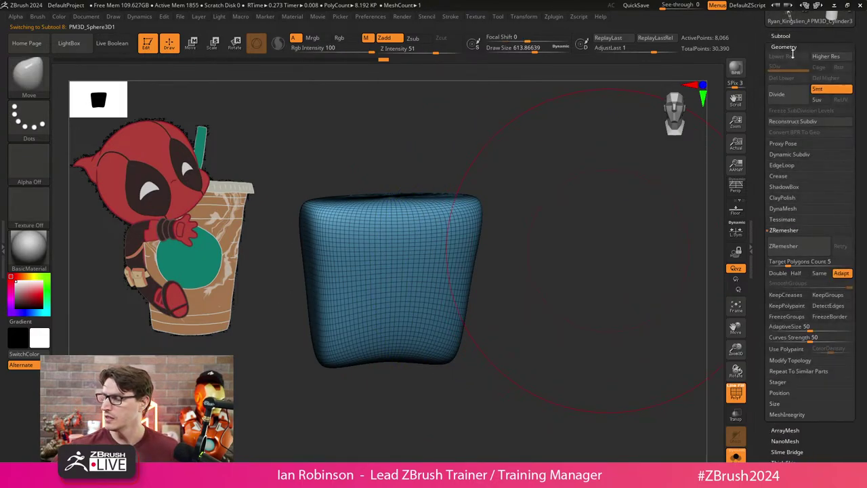
left_click(798, 274)
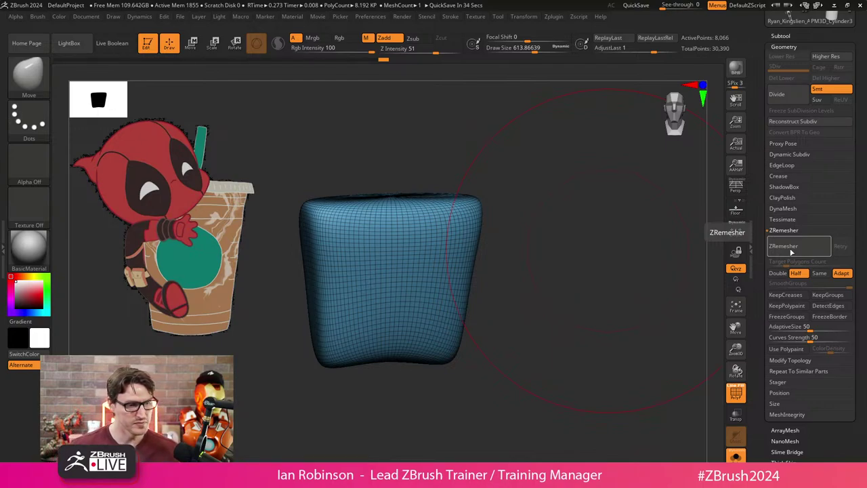
Run ZRemesher three times down to 588 points and smooth the block rounder.
left_click_drag(584, 259, 521, 258)
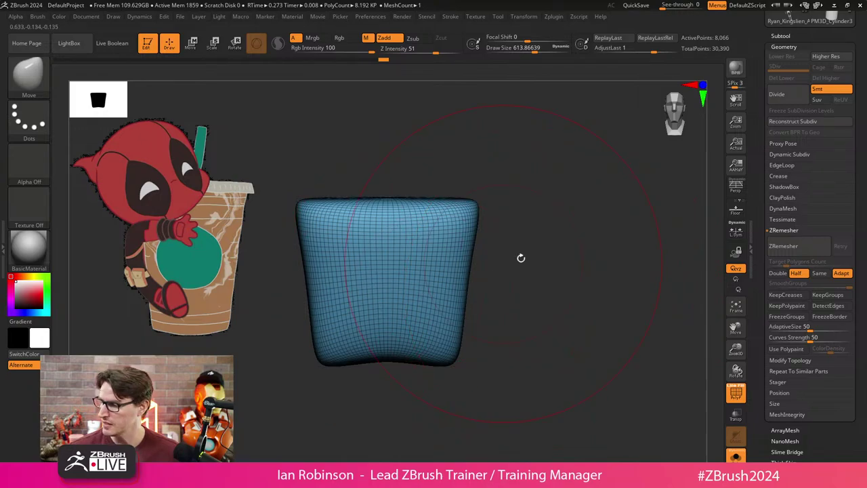
left_click(784, 246)
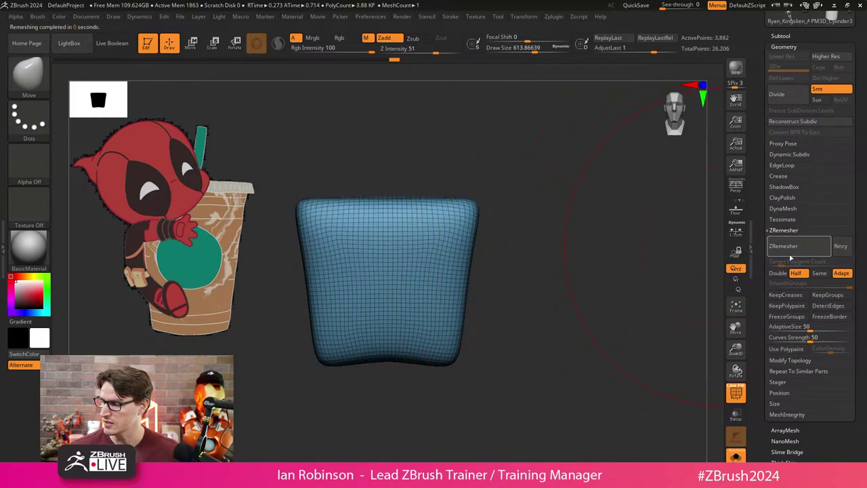
left_click(785, 247)
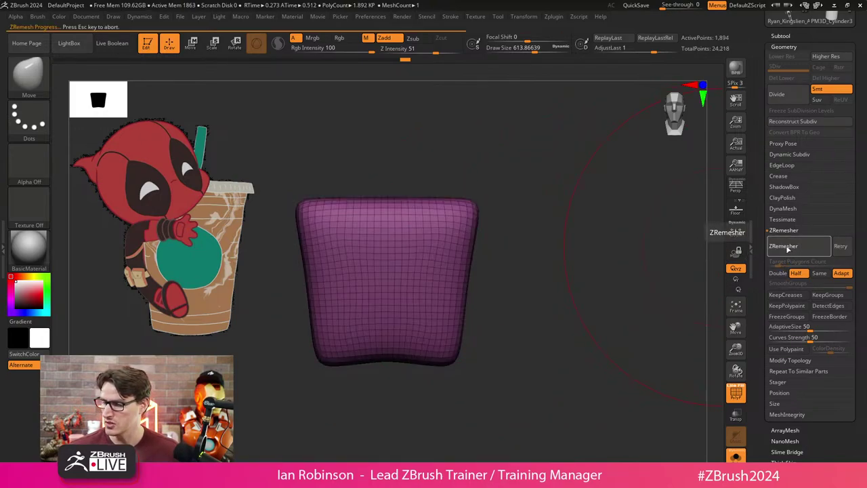
left_click(772, 248)
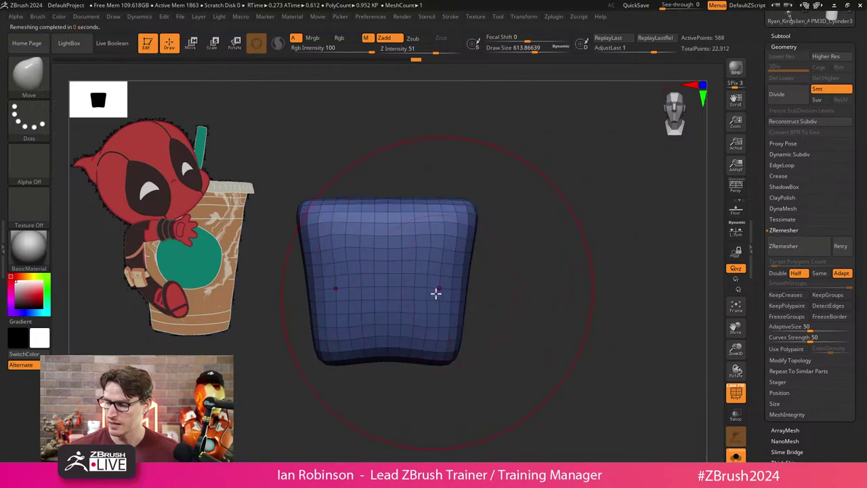
mouse_move(436, 292)
left_mouse_down("shift")
mouse_move(426, 311)
mouse_move(435, 208)
mouse_move(416, 309)
mouse_move(403, 309)
mouse_move(418, 337)
left_mouse_up("shift")
With the Move brush, push the low-poly mesh into a rounder, flatter oval.
key("b")
key("m")
key("v")
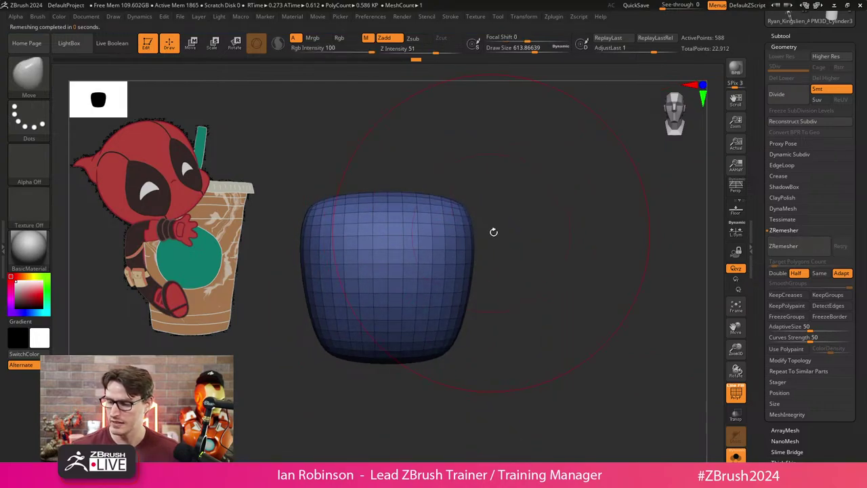
mouse_move(494, 231)
left_mouse_down()
mouse_move(533, 312)
mouse_move(481, 301)
left_mouse_up()
left_click_drag(515, 251, 492, 267, "shift")
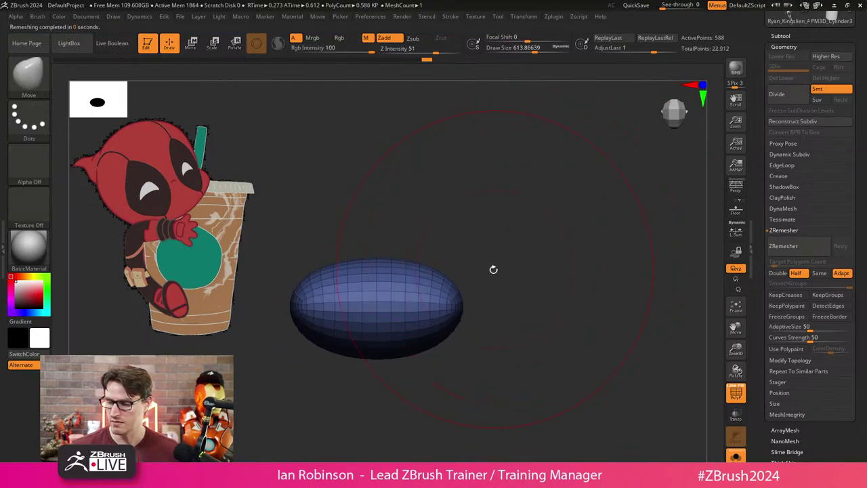
key("w")
key("q")
mouse_move(423, 329)
left_mouse_down()
mouse_move(475, 327)
mouse_move(386, 351)
mouse_move(386, 339)
mouse_move(498, 308)
mouse_move(467, 281)
left_mouse_up()
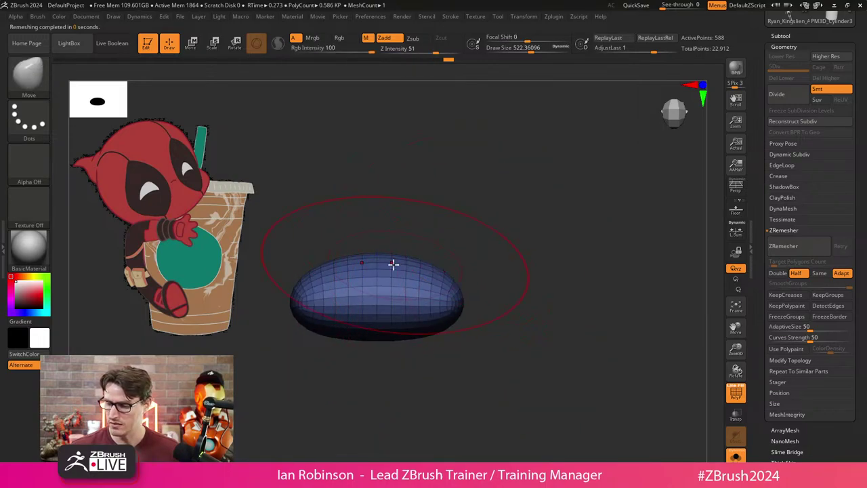
Orbit around the flattened palm to check its top surface and profile.
mouse_move(393, 265)
left_mouse_down()
mouse_move(383, 262)
mouse_move(437, 271)
mouse_move(432, 297)
left_mouse_up()
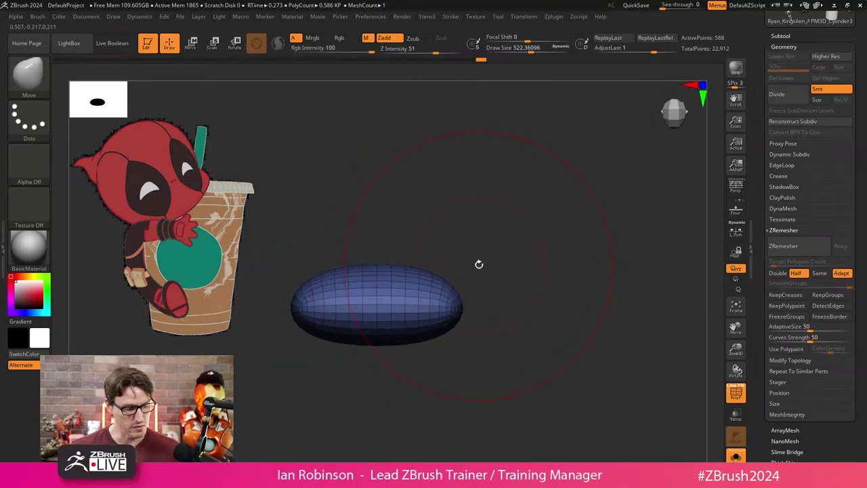
mouse_move(519, 277)
left_mouse_down("alt")
mouse_move(513, 255)
mouse_move(522, 265)
mouse_move(514, 284)
left_mouse_up("alt")
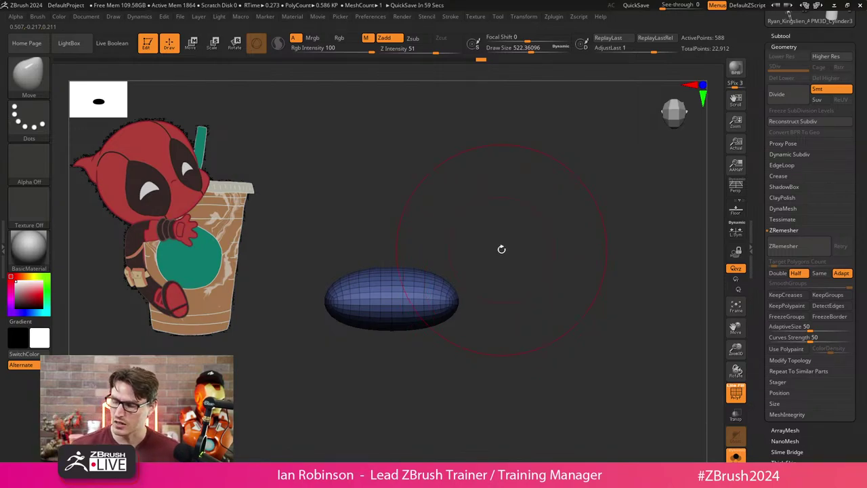
left_click_drag(501, 249, 393, 306)
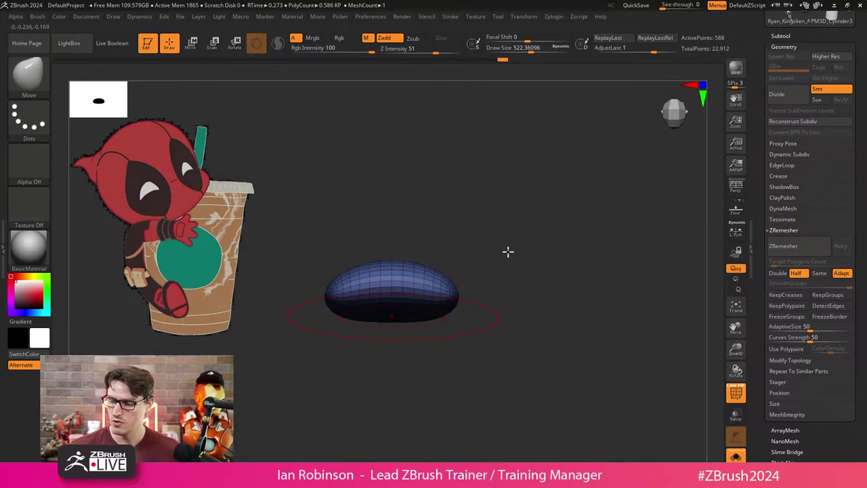
mouse_move(533, 280)
left_mouse_down()
mouse_move(500, 314)
mouse_move(504, 292)
left_mouse_up()
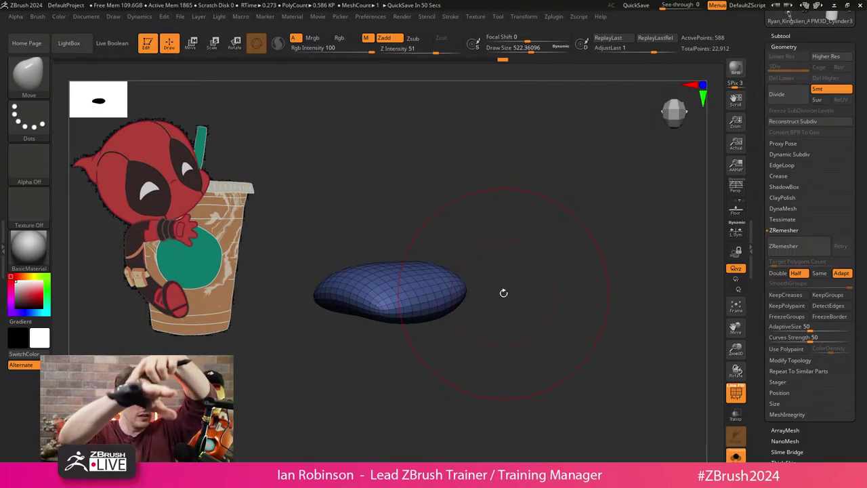
left_click_drag(504, 293, 558, 227)
key("s")
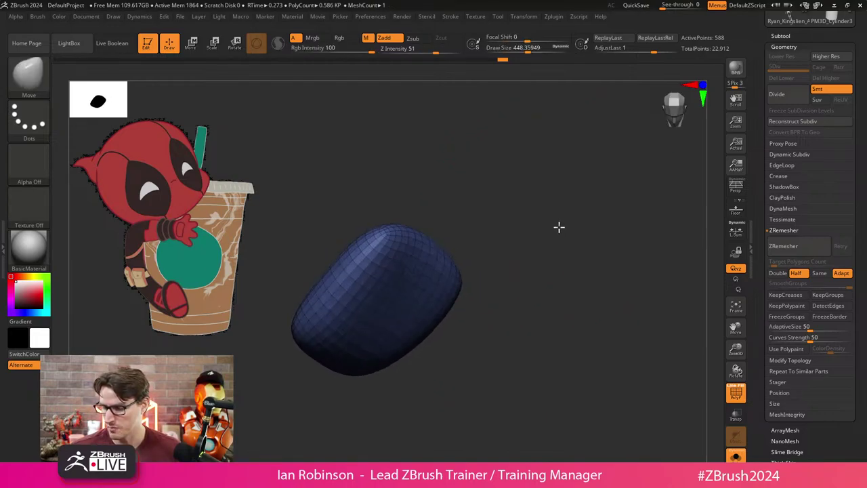
mouse_move(488, 260)
left_mouse_down()
mouse_move(532, 271)
mouse_move(525, 306)
mouse_move(494, 294)
mouse_move(580, 274)
mouse_move(594, 314)
mouse_move(694, 204)
left_mouse_up()
Insert a PM3D_Cylinder3D subtool, scale it to finger size, and move it above the palm.
left_click(781, 36)
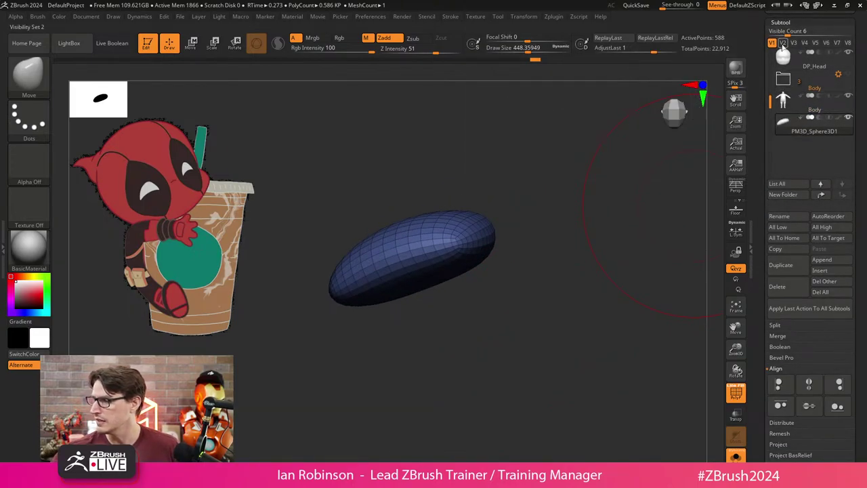
key("p")
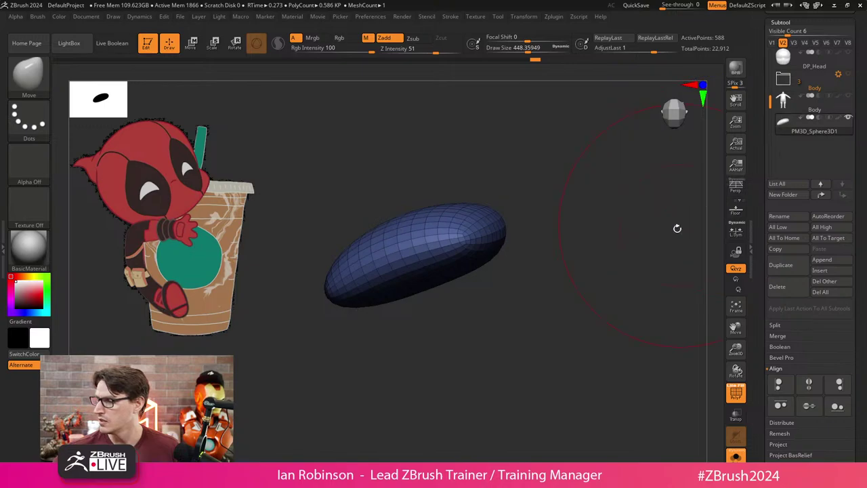
left_click_drag(677, 228, 561, 285)
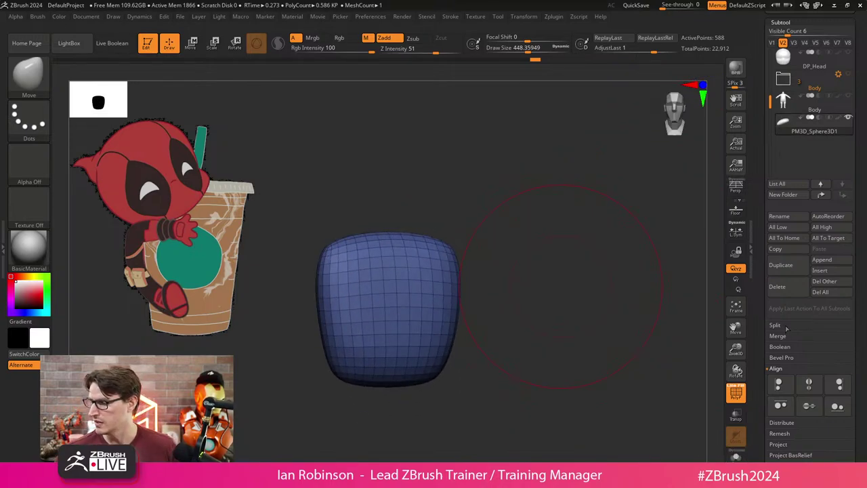
left_click(823, 271)
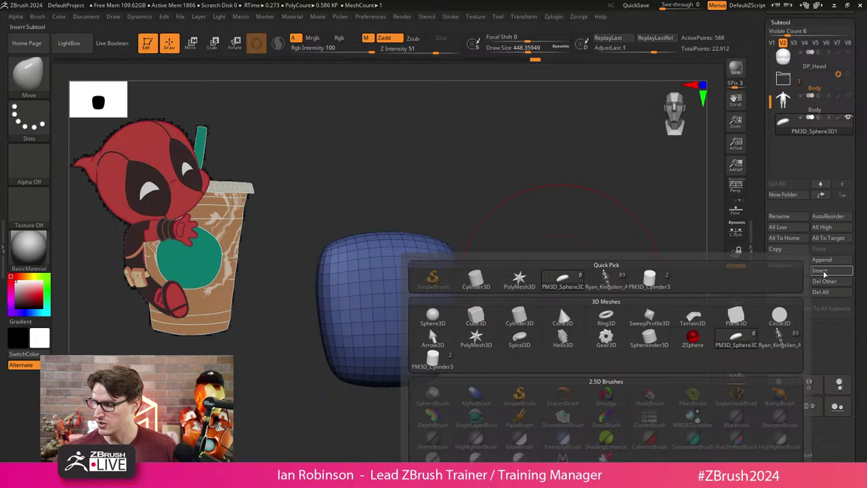
left_click(649, 279)
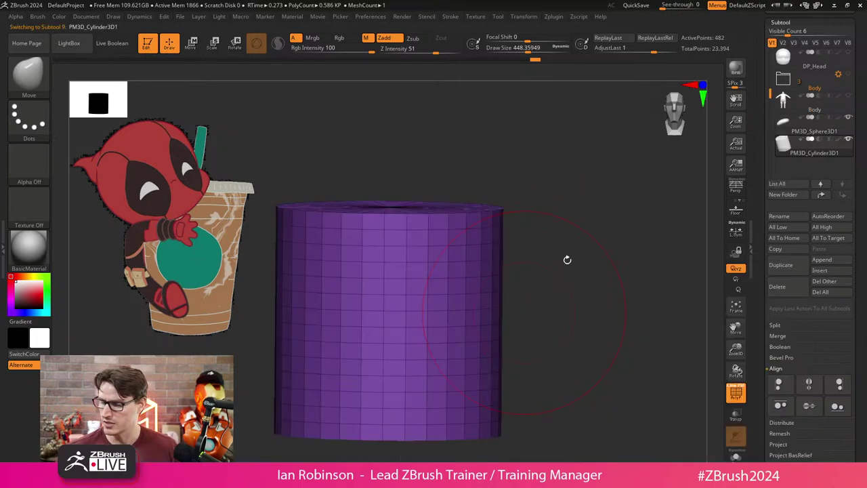
key("w")
left_click_drag(384, 248, 384, 204)
left_click_drag(391, 252, 367, 292)
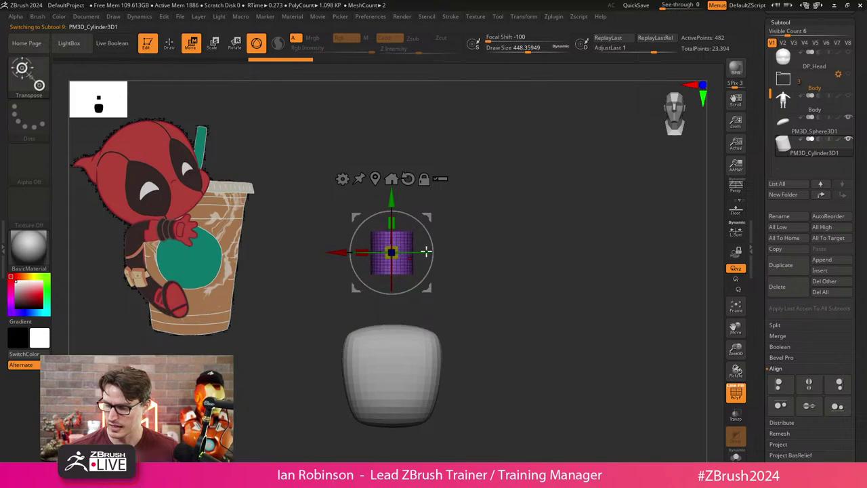
left_click_drag(474, 244, 548, 242)
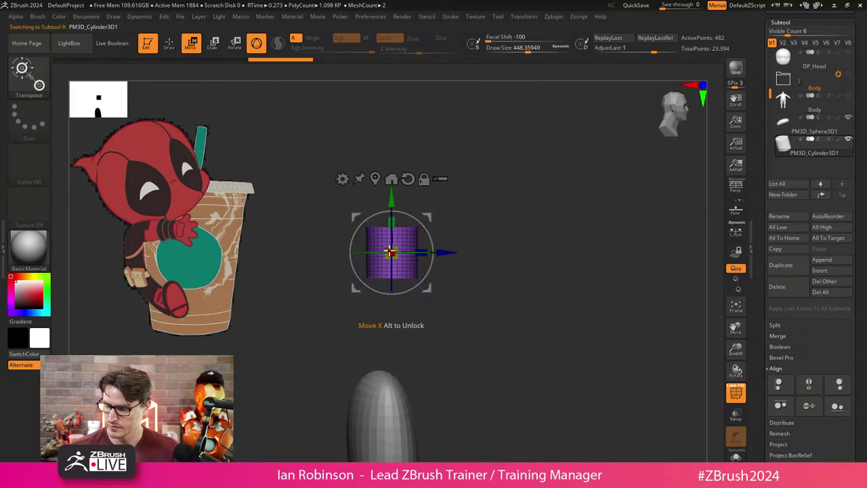
left_click_drag(407, 225, 447, 215)
Switch to the ZModeler brush and frame the finger cylinder.
key("q")
key("f")
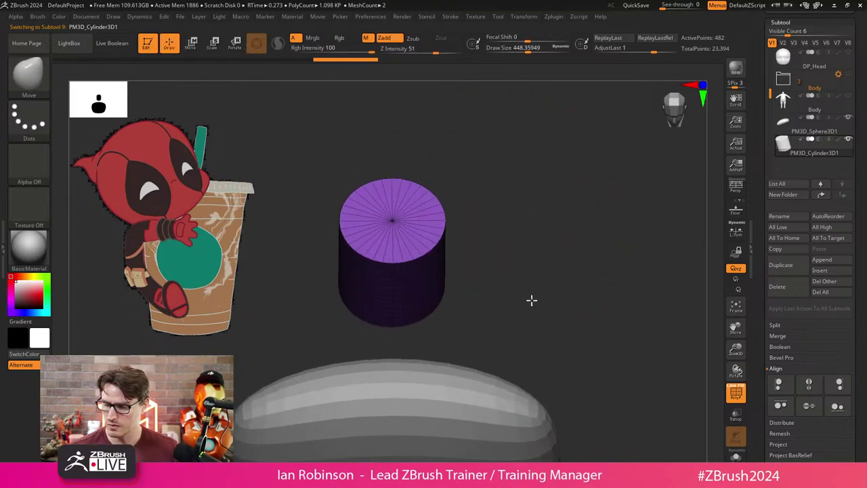
key("b")
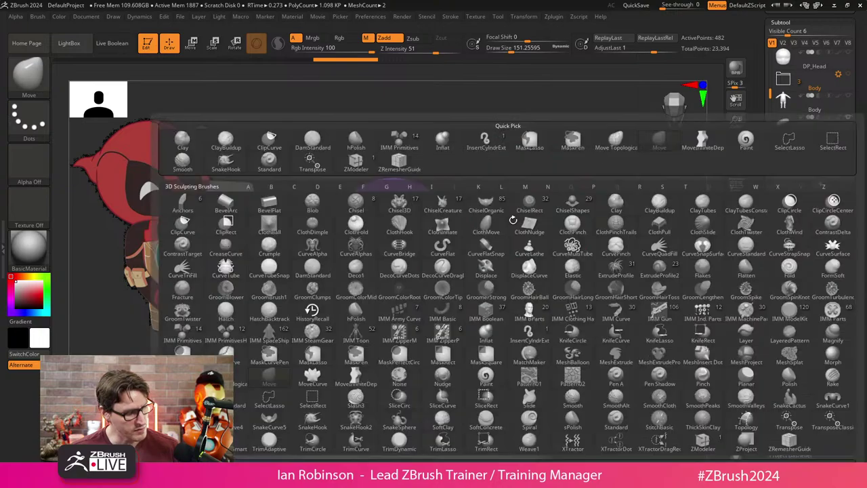
key("c")
key("Escape")
key("b")
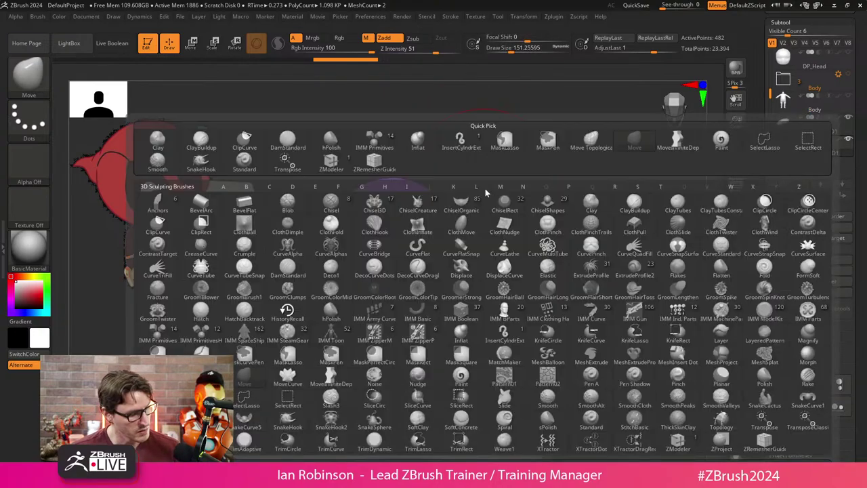
key("z")
key("m")
key("f")
Try an Insert with Multiple EdgeLoops and Keep Polygroup on the cylinder top, then undo it.
left_click_drag(512, 275, 465, 225)
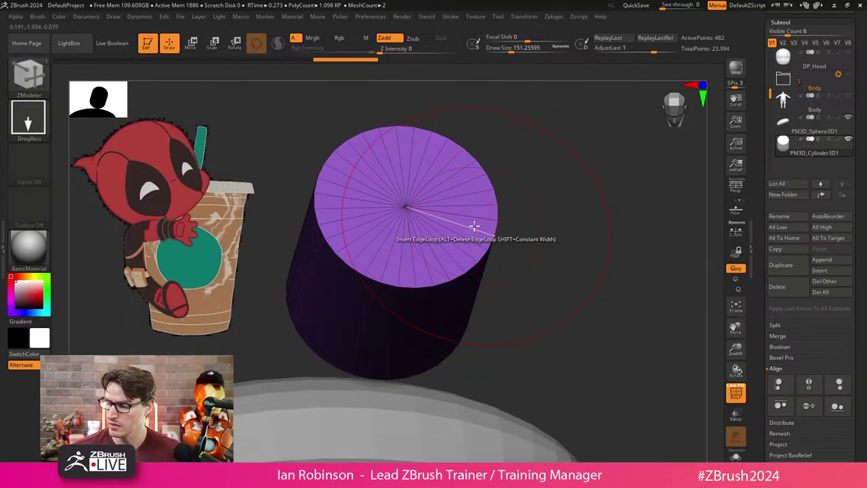
key("space")
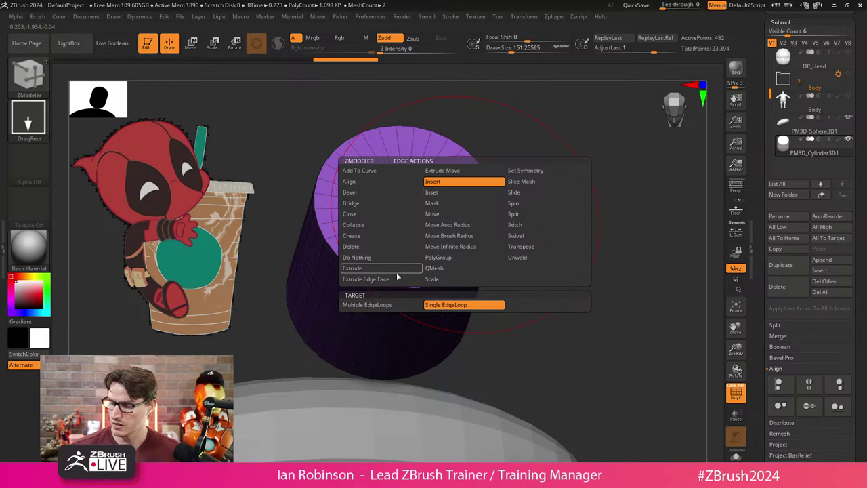
left_click(367, 304)
left_click(532, 374)
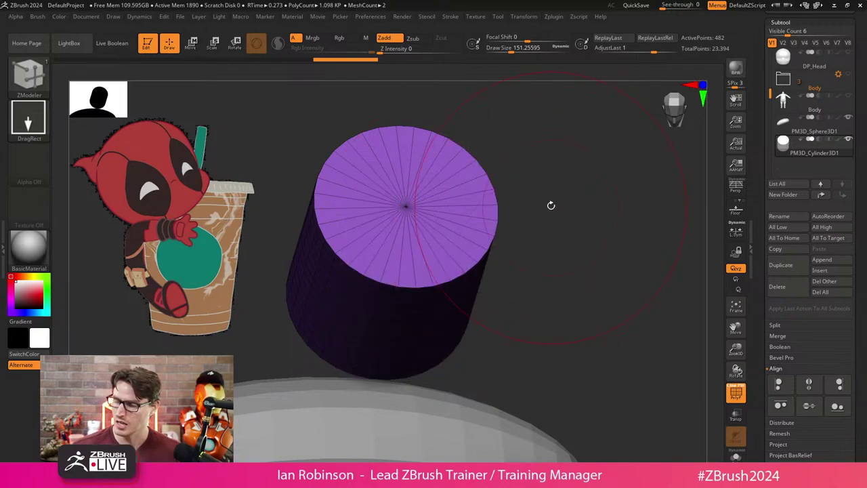
left_click(472, 222)
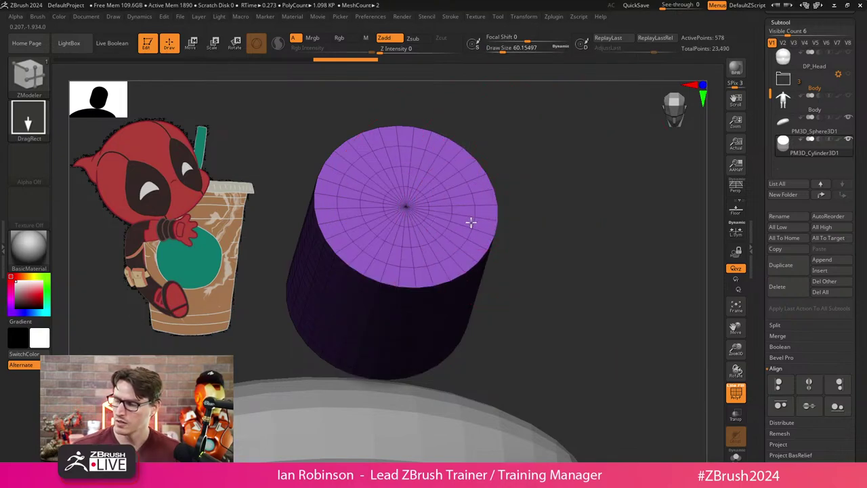
key("ctrl+z")
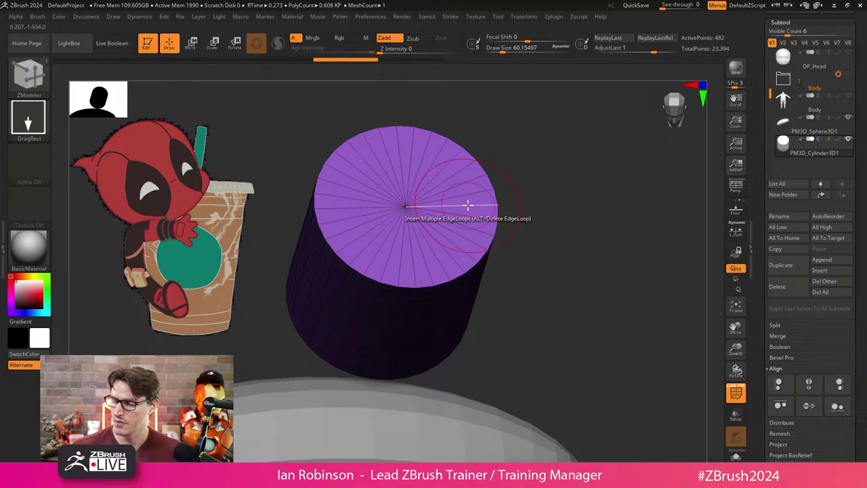
Reapply Insert on the cylinder cap, adding concentric edge rings (642 points).
key("space")
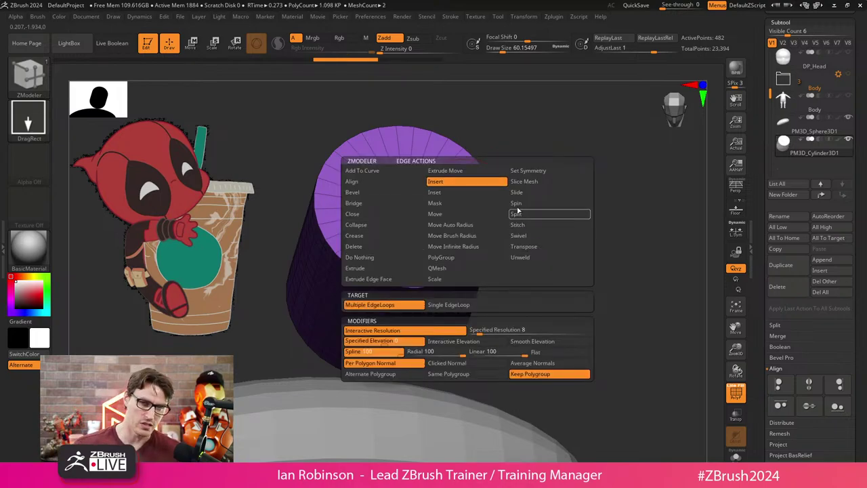
left_click(437, 268)
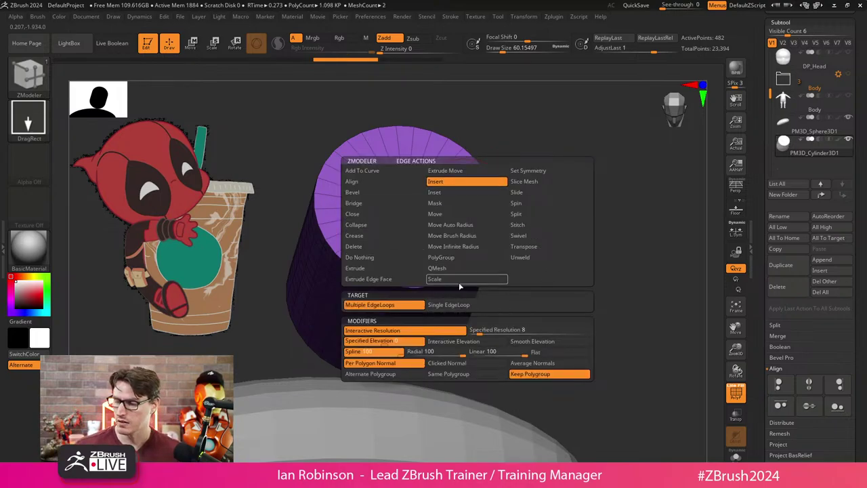
left_click(550, 374)
left_click(468, 203)
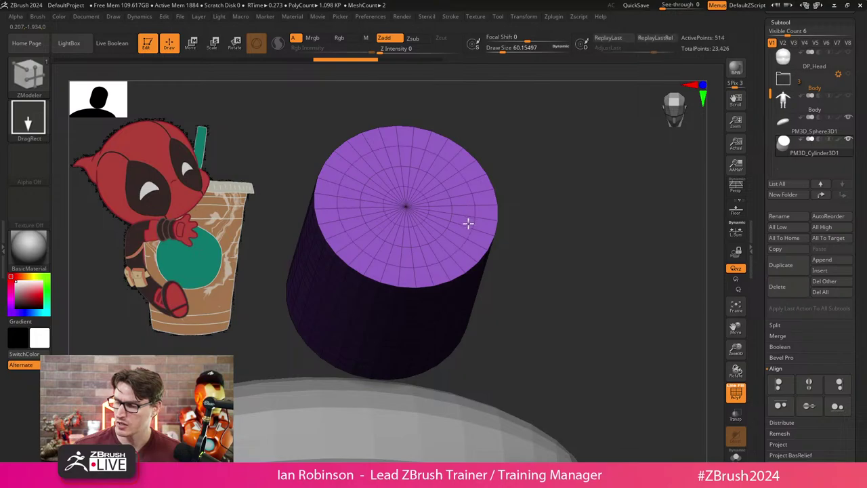
mouse_move(515, 217)
left_mouse_down()
mouse_move(560, 179)
mouse_move(572, 157)
mouse_move(490, 193)
left_mouse_up()
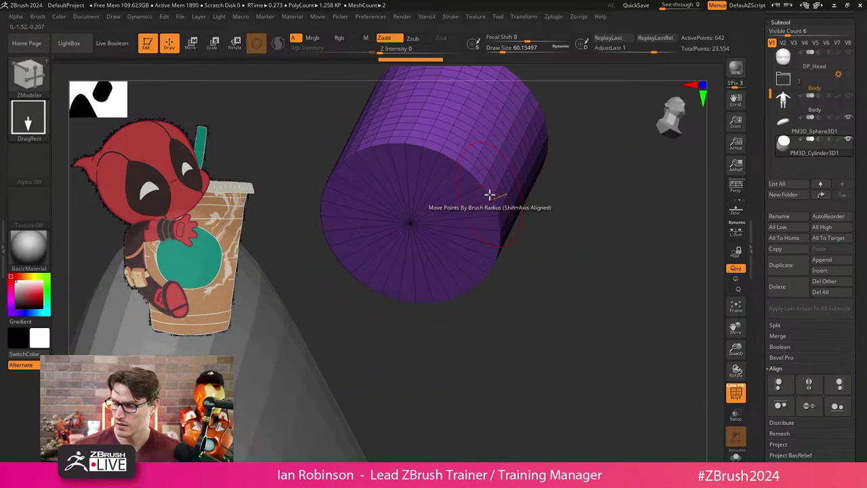
Smooth the cylinder's hard end edges from side views until it rounds into a capsule.
left_click_drag(586, 219, 562, 265)
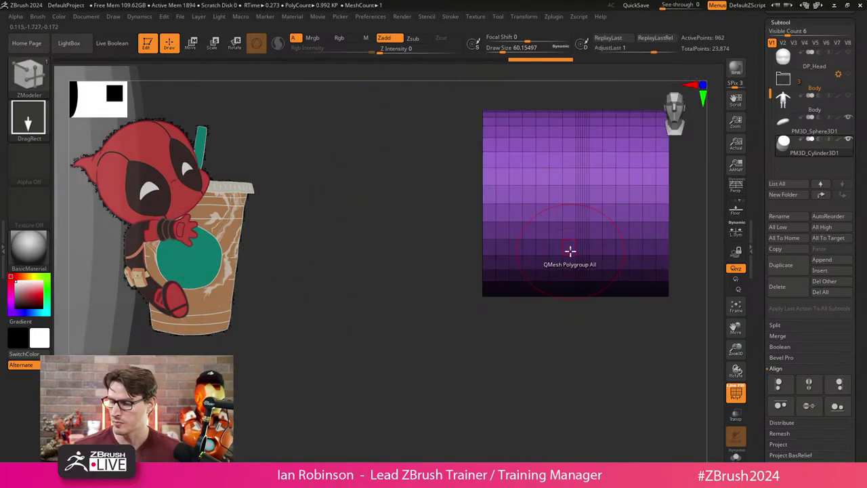
left_click_drag(549, 373, 507, 258)
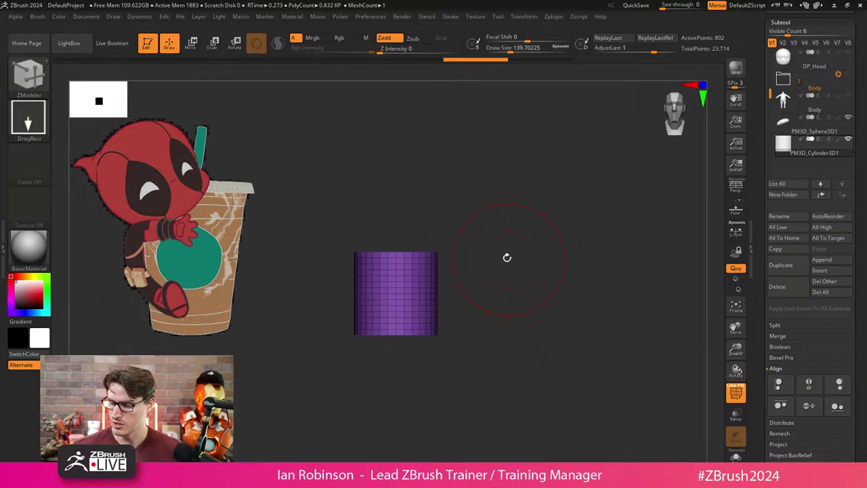
key("shift")
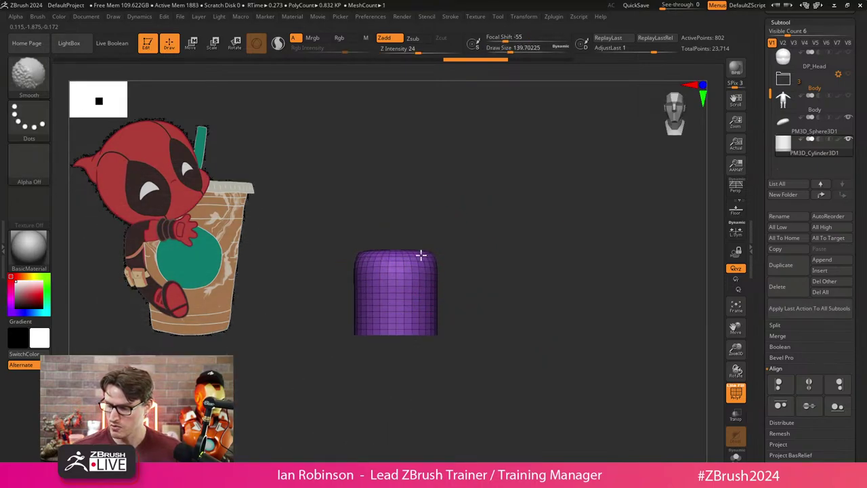
mouse_move(421, 254)
left_mouse_down("shift")
mouse_move(405, 338)
mouse_move(519, 275)
mouse_move(485, 231)
mouse_move(546, 208)
mouse_move(534, 221)
mouse_move(488, 237)
mouse_move(504, 240)
left_mouse_up("shift")
key("w")
key("q")
key("shift")
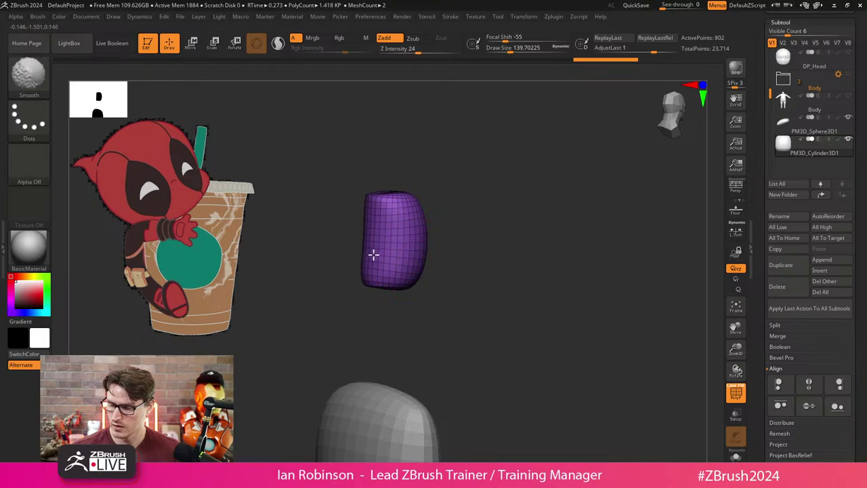
left_click_drag(375, 202, 461, 253, "shift")
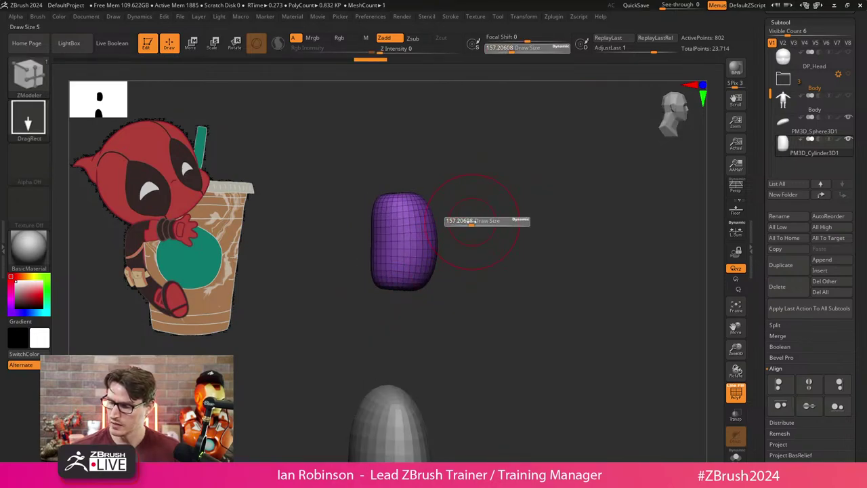
Bend the capsule into a bean shape with the MoveInfiniteDepth brush.
key("b")
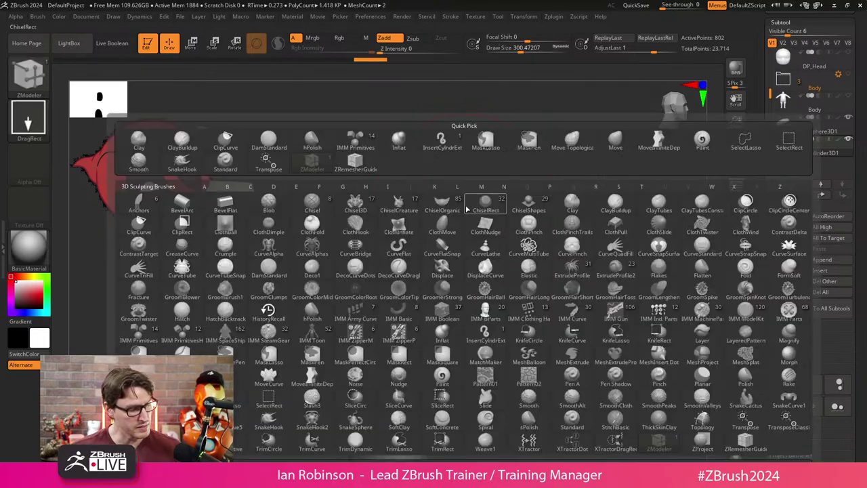
key("m")
key("n")
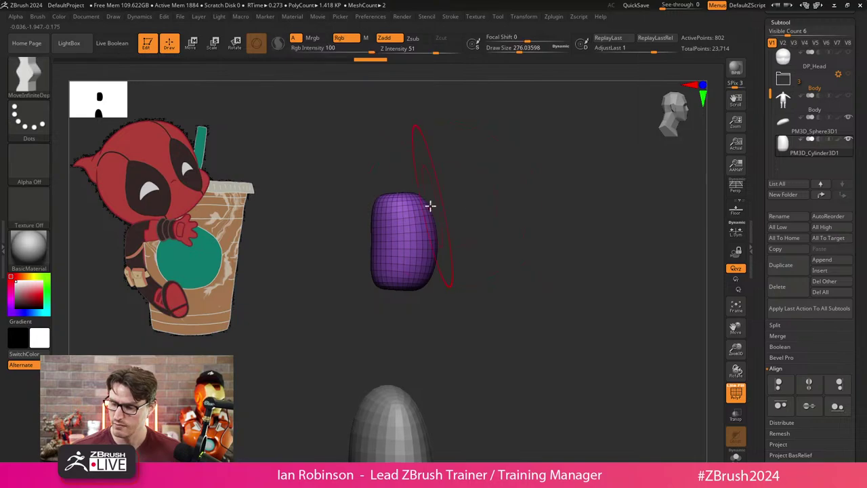
mouse_move(410, 197)
left_mouse_down()
mouse_move(378, 235)
mouse_move(401, 285)
mouse_move(416, 254)
mouse_move(492, 234)
mouse_move(438, 239)
mouse_move(437, 248)
mouse_move(369, 241)
mouse_move(370, 214)
left_mouse_up()
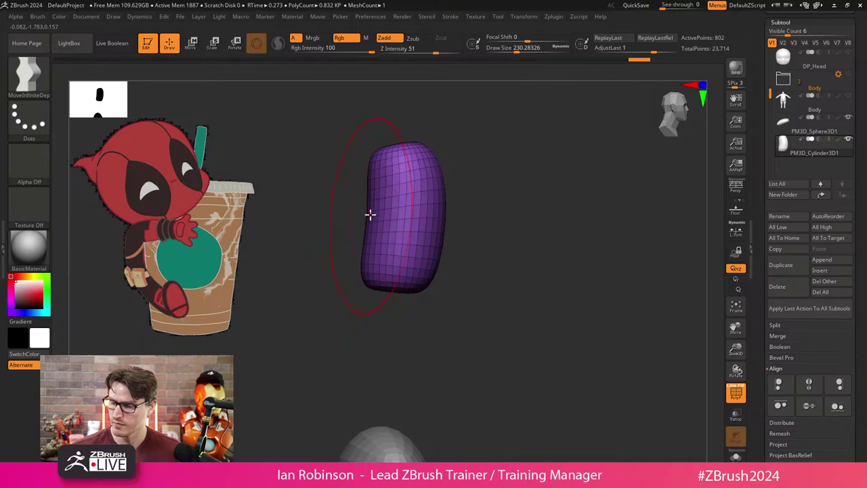
mouse_move(396, 147)
left_mouse_down()
mouse_move(489, 181)
mouse_move(477, 273)
left_mouse_up()
Duplicate the capsule upward with the Transpose gizmo to stack a second segment.
key("w")
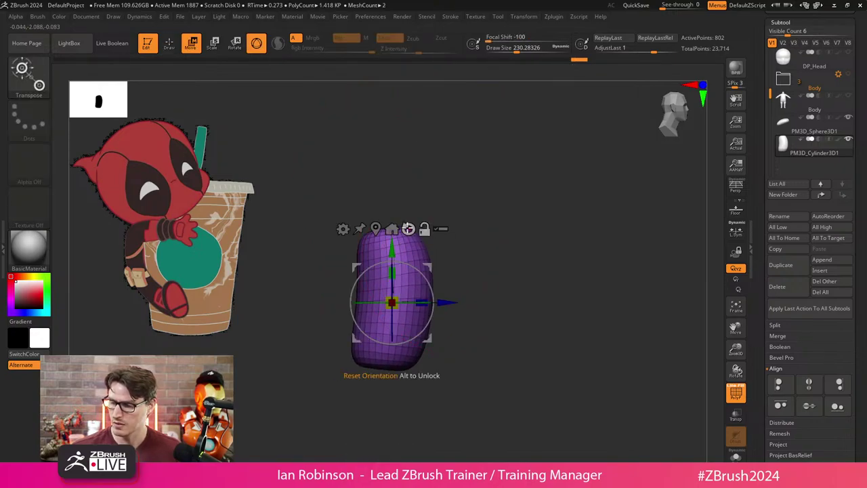
left_click_drag(393, 248, 393, 134, "ctrl")
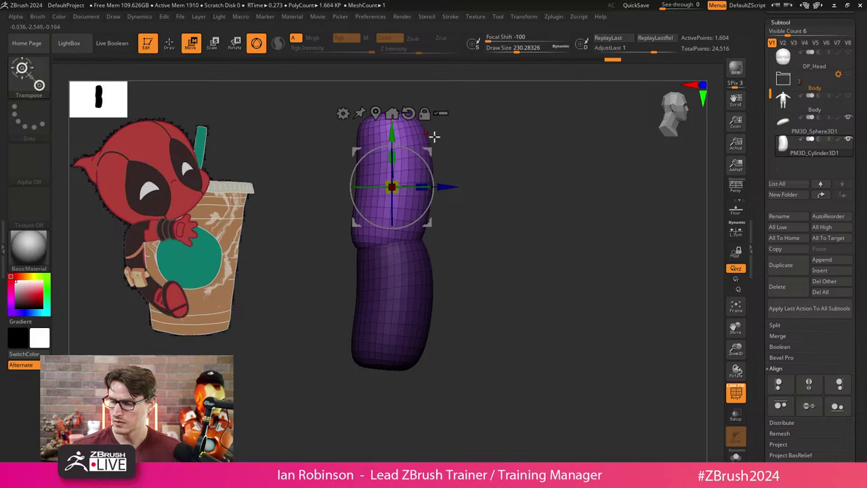
left_click_drag(430, 220, 444, 213, "shift")
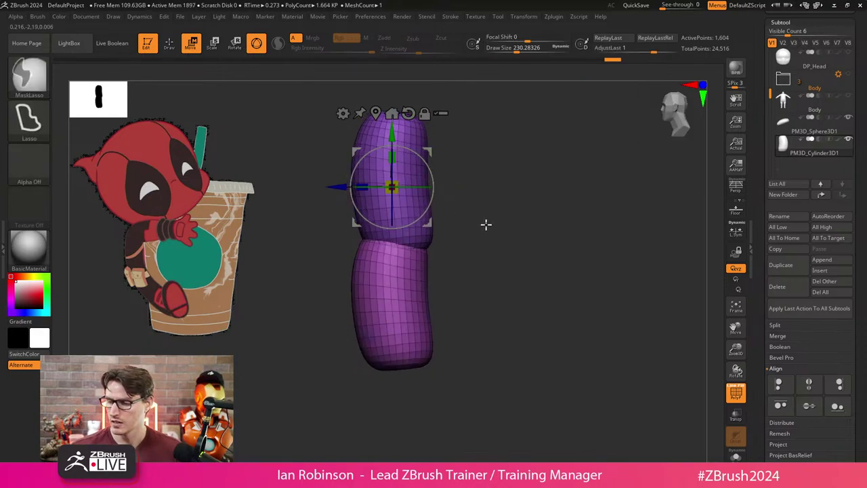
key("q")
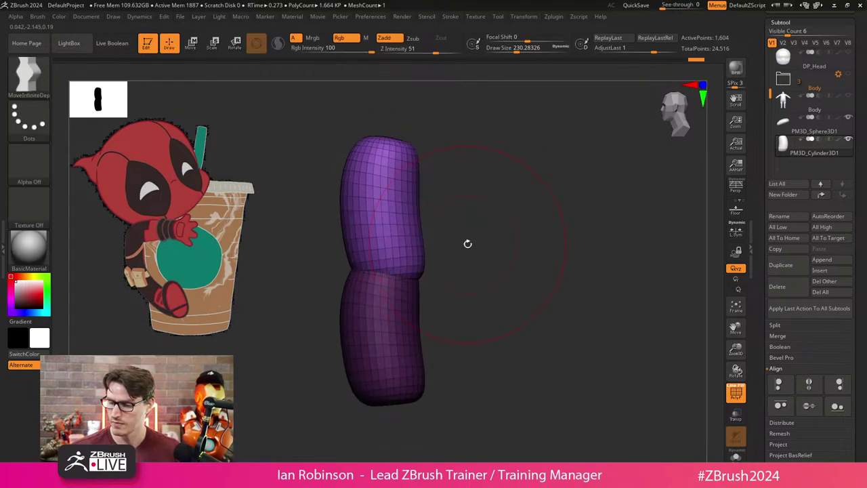
left_click_drag(467, 244, 441, 250, "shift")
Narrow the upper capsule sideways on X and bulge out its lower half.
key("w")
mouse_move(412, 215)
left_mouse_down()
mouse_move(402, 214)
mouse_move(402, 149)
mouse_move(410, 159)
left_mouse_up()
key("q")
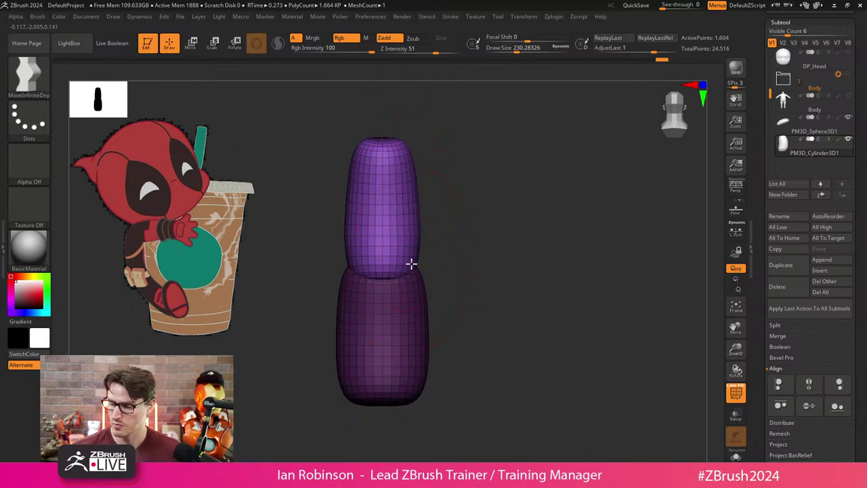
mouse_move(411, 264)
left_mouse_down()
mouse_move(418, 251)
mouse_move(436, 248)
mouse_move(457, 143)
mouse_move(526, 178)
left_mouse_up()
key("w")
key("q")
At brush size about 216, smooth the upper capsule and slim the lower one.
key("s")
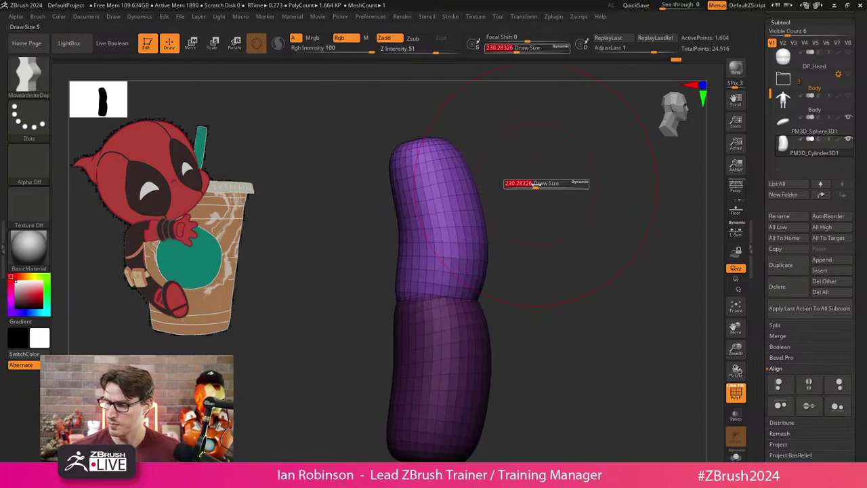
left_click(532, 187)
left_click_drag(401, 184, 407, 167, "shift")
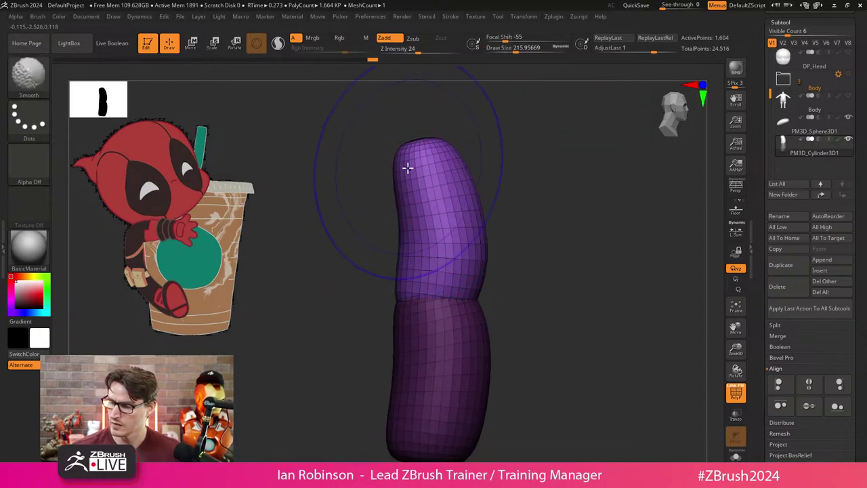
left_click_drag(394, 271, 426, 271, "shift")
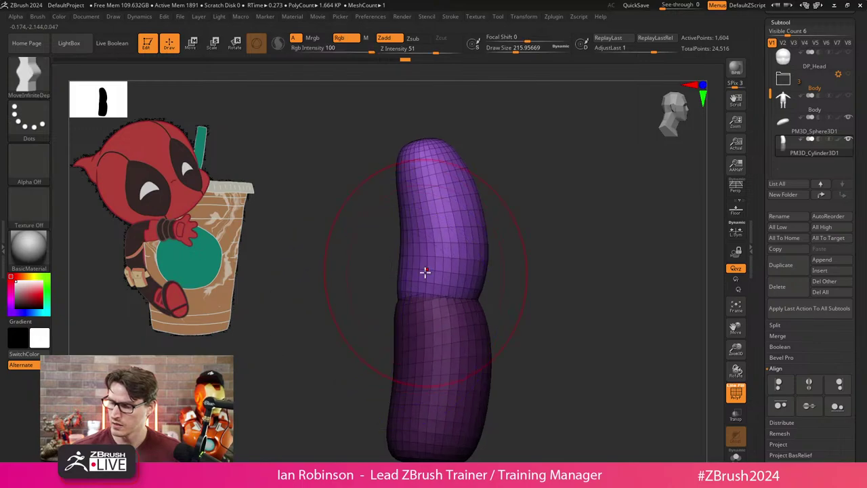
mouse_move(545, 253)
left_mouse_down()
mouse_move(515, 194)
mouse_move(496, 226)
mouse_move(506, 234)
mouse_move(467, 216)
left_mouse_up()
mouse_move(409, 155)
left_mouse_down()
mouse_move(416, 155)
mouse_move(389, 149)
left_mouse_up()
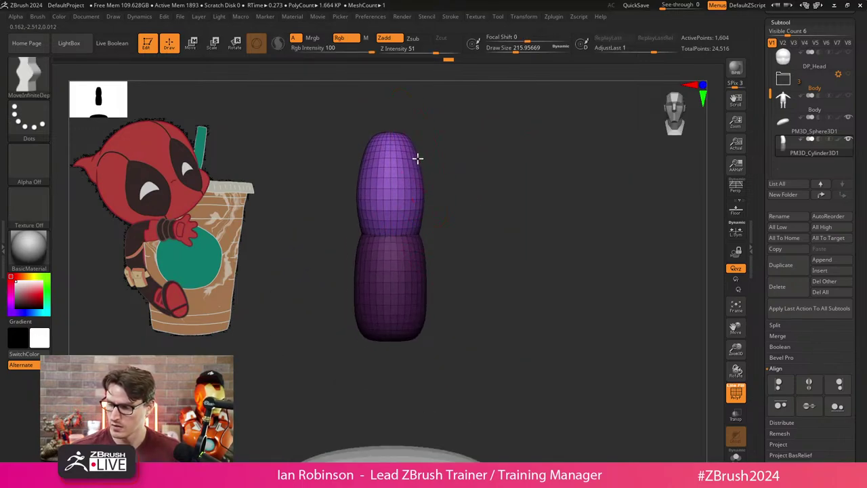
left_click(420, 258, "alt")
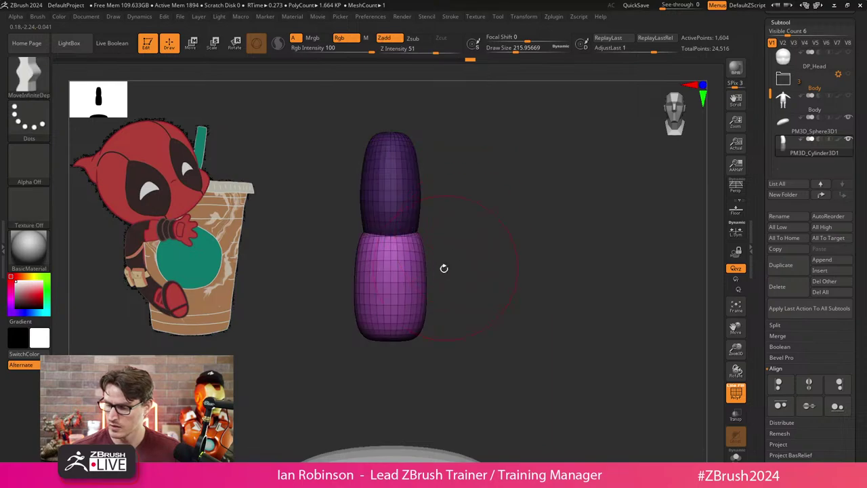
mouse_move(422, 276)
left_mouse_down()
mouse_move(420, 259)
mouse_move(413, 327)
mouse_move(418, 250)
mouse_move(411, 314)
left_mouse_up()
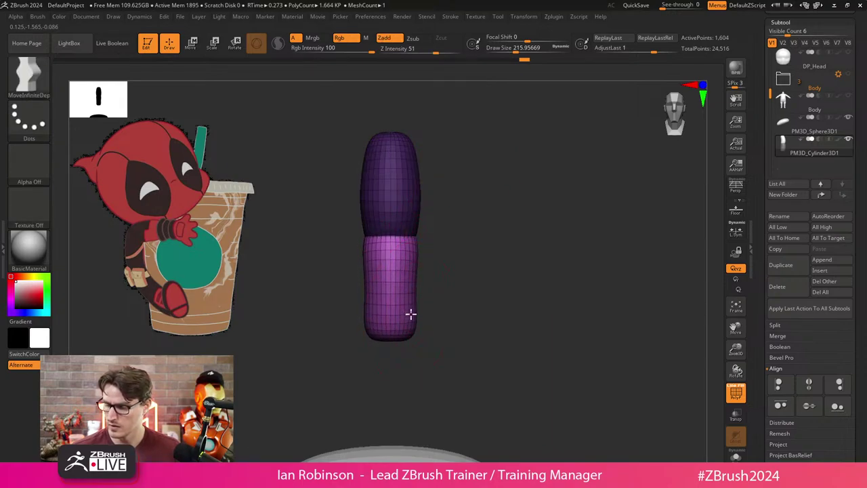
left_click_drag(482, 296, 519, 212)
Move the finger down onto the palm block's left side and slightly rescale it.
key("w")
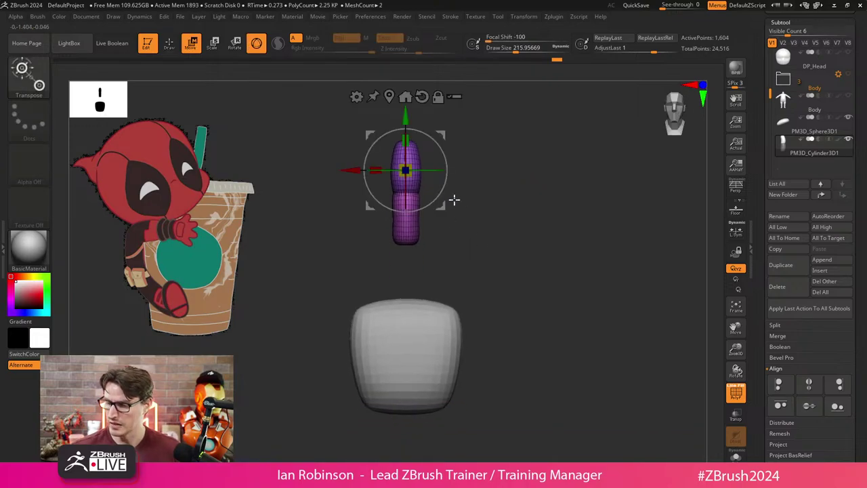
left_click_drag(405, 170, 402, 325)
key("ctrl+z")
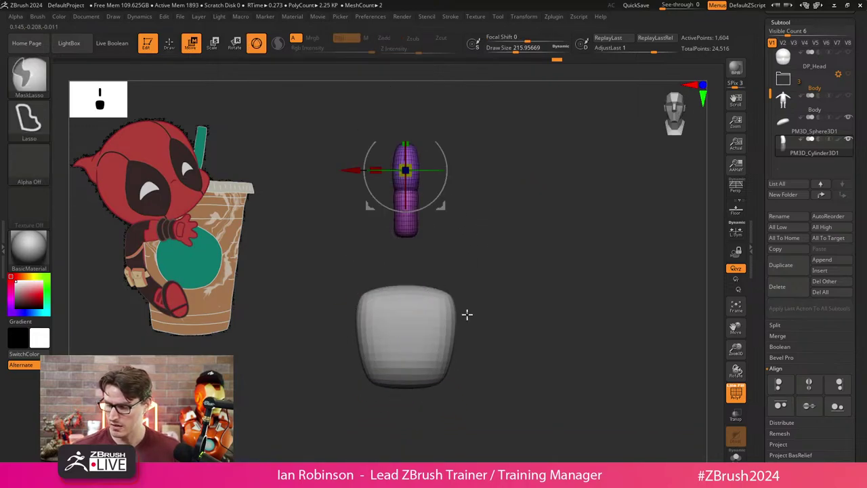
left_click_drag(358, 163, 343, 261)
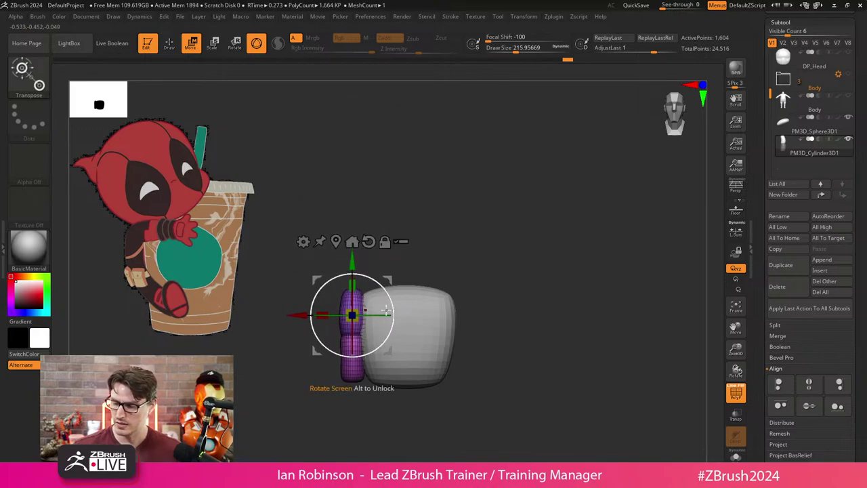
left_click_drag(299, 319, 294, 315)
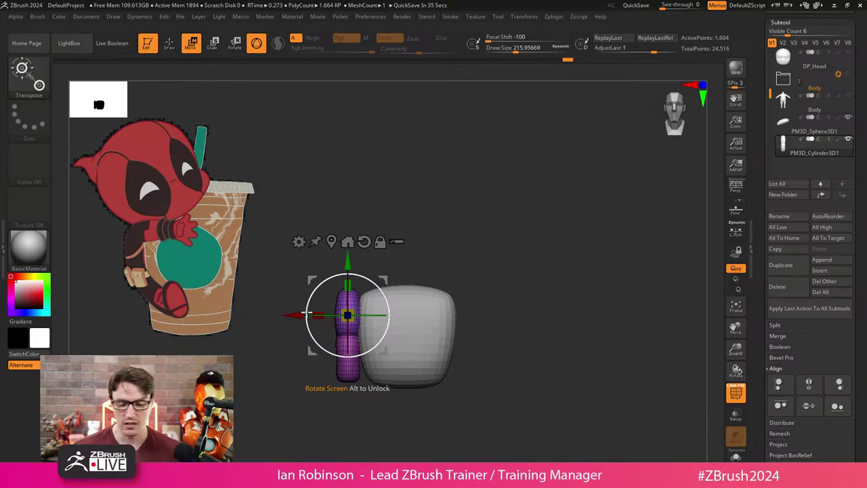
right_click_drag(503, 242, 522, 207, "alt")
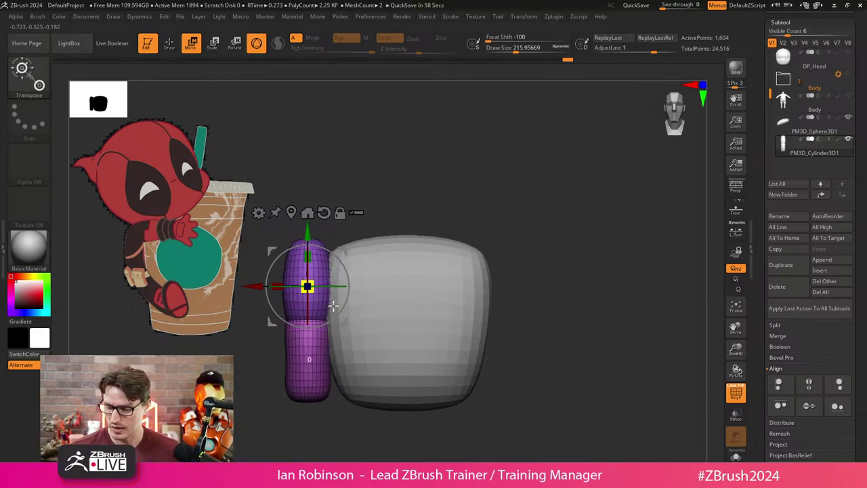
left_click_drag(323, 298, 391, 318)
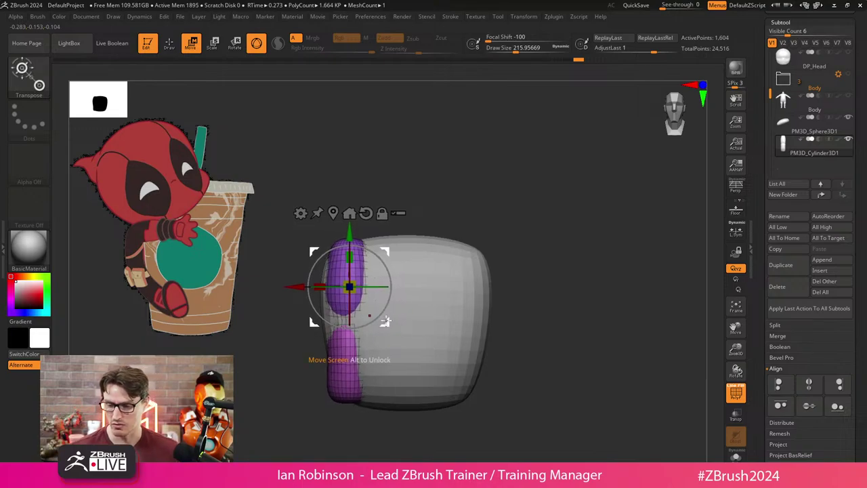
key("ctrl+z")
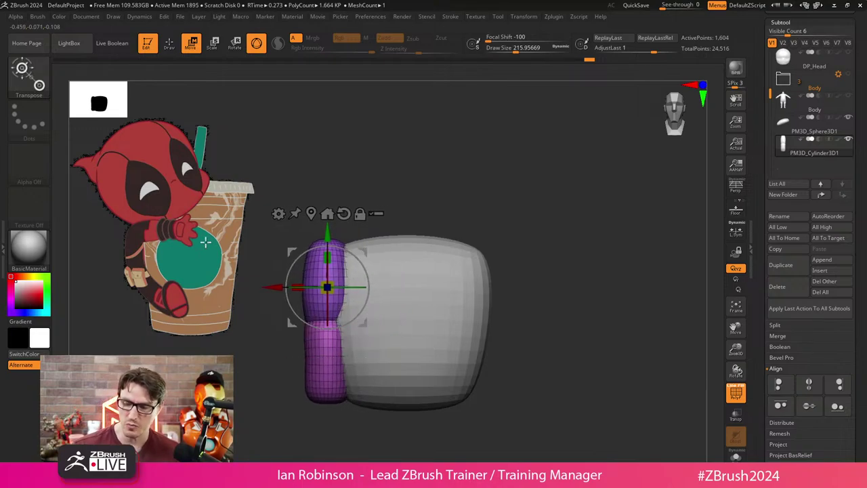
left_click_drag(333, 292, 348, 161)
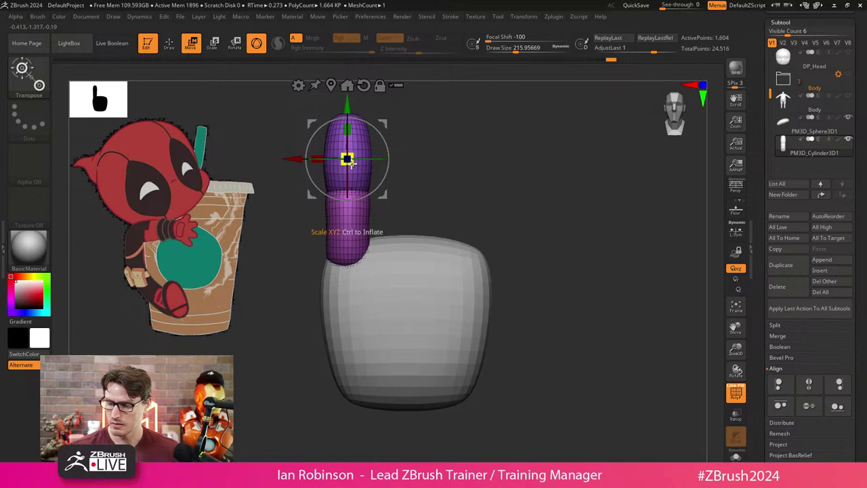
left_click_drag(383, 195, 384, 195)
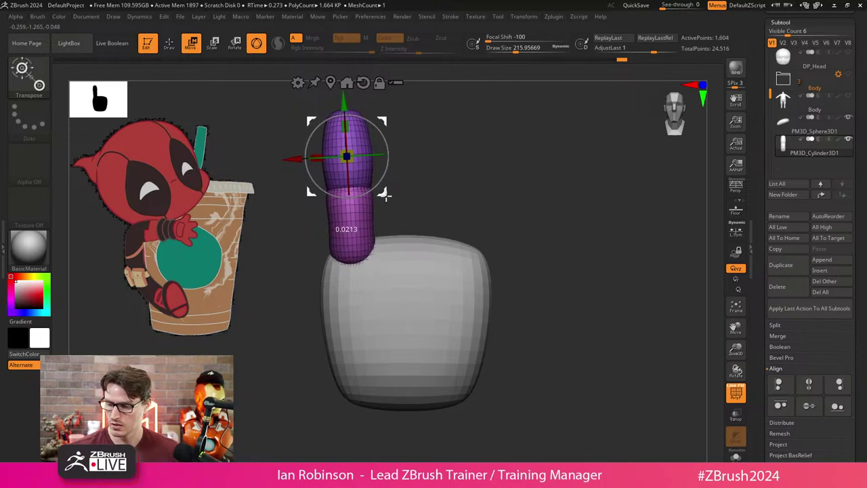
key("q")
Bend the finger's upper segment to the left.
mouse_move(488, 200)
left_mouse_down()
mouse_move(562, 203)
mouse_move(519, 227)
mouse_move(469, 227)
mouse_move(486, 226)
mouse_move(448, 213)
left_mouse_up()
key("w")
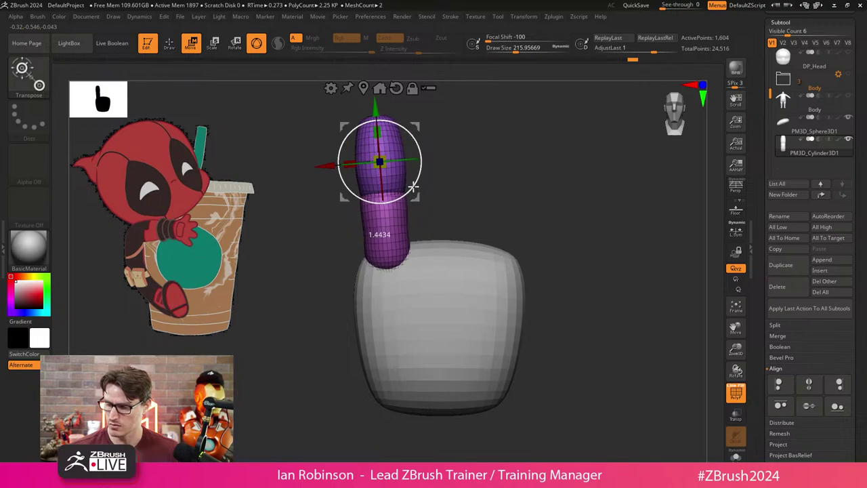
mouse_move(413, 186)
left_mouse_down()
mouse_move(338, 189)
mouse_move(352, 193)
left_mouse_up()
key("q")
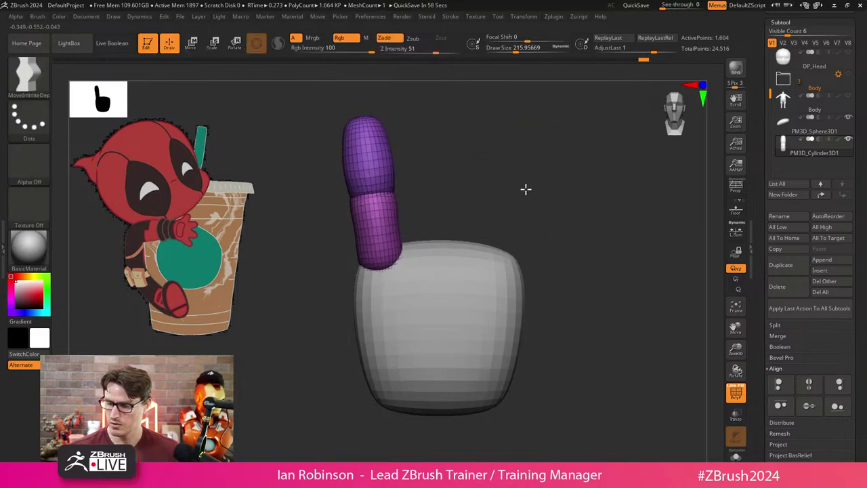
left_click_drag(526, 189, 451, 184, "alt")
Duplicate the finger and place the copy beside the original.
key("w")
left_click_drag(327, 216, 398, 205, "ctrl")
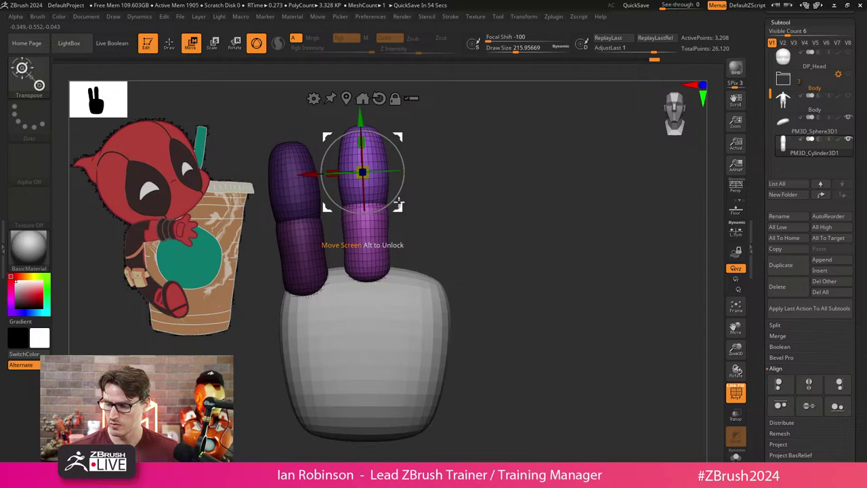
left_click_drag(399, 205, 426, 194)
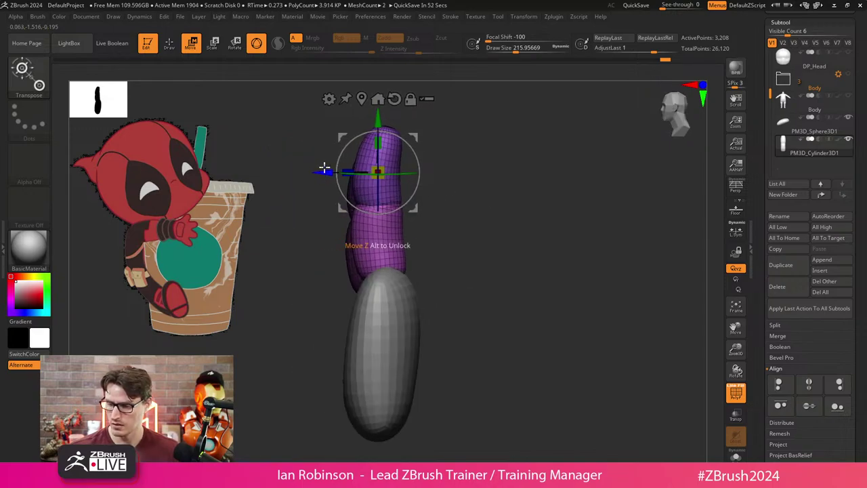
left_click_drag(447, 162, 490, 153)
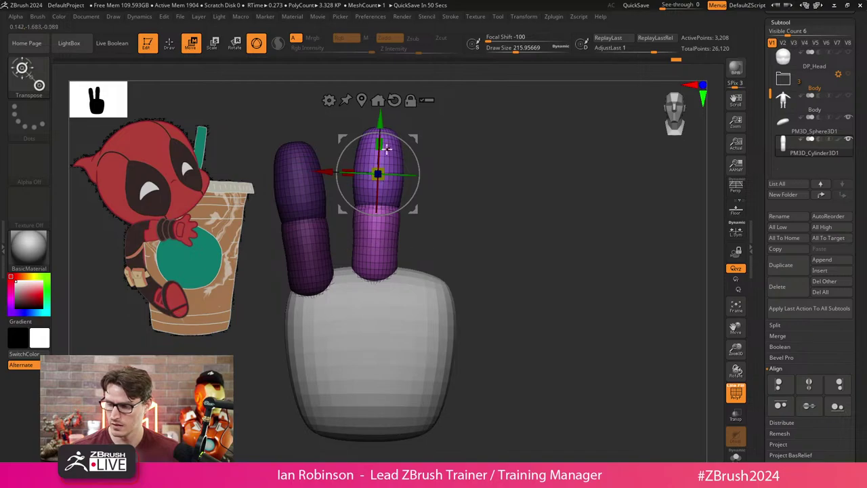
Duplicate again to form a third finger, angled outward and lowered onto the palm.
left_click_drag(380, 122, 380, 120, "ctrl")
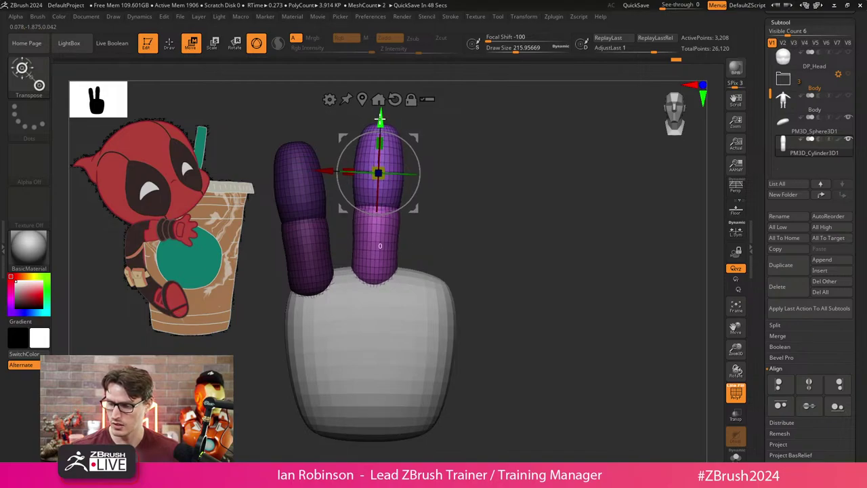
left_click_drag(379, 174, 466, 189)
left_click_drag(478, 134, 475, 143)
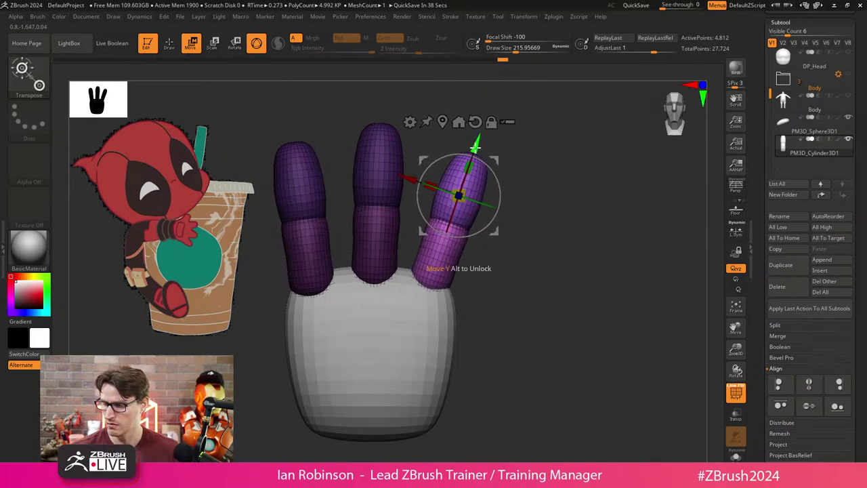
left_click_drag(476, 143, 475, 150)
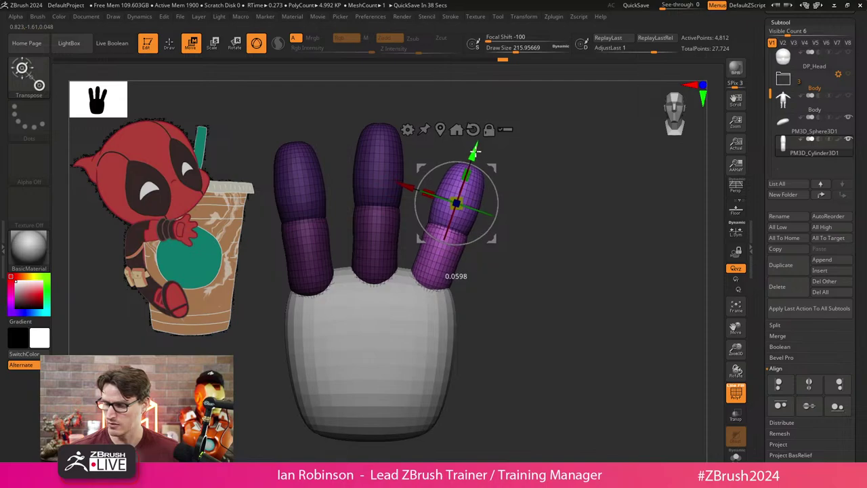
key("q")
mouse_move(543, 209)
left_mouse_down()
mouse_move(484, 333)
mouse_move(325, 374)
mouse_move(383, 380)
left_mouse_up()
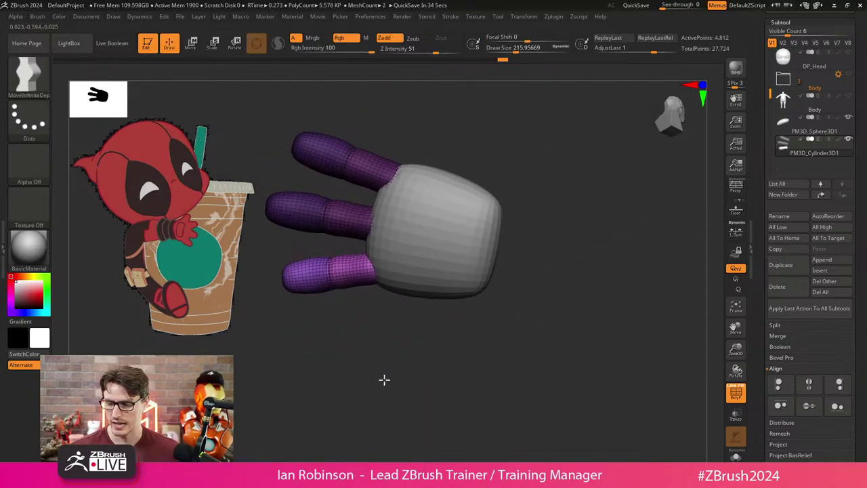
Apply Auto Groups in Tool > Polygroups, then orbit to inspect the per-segment groups.
scroll(810, 271, "down", 10)
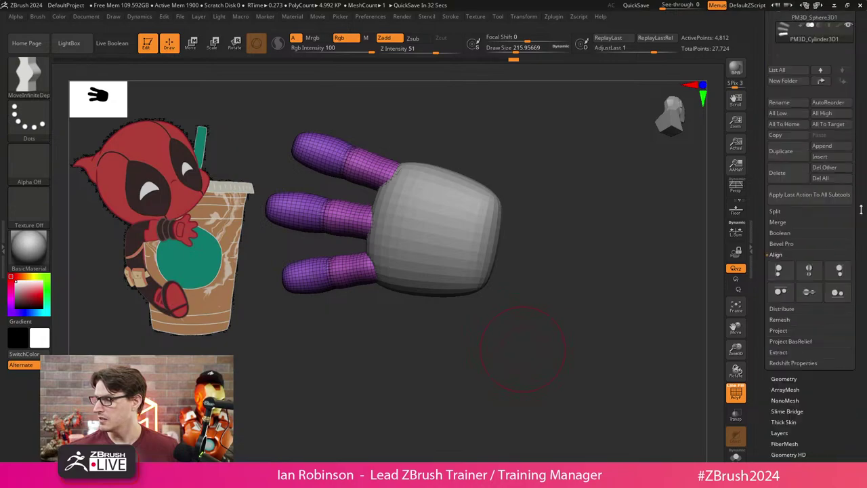
left_click(784, 264)
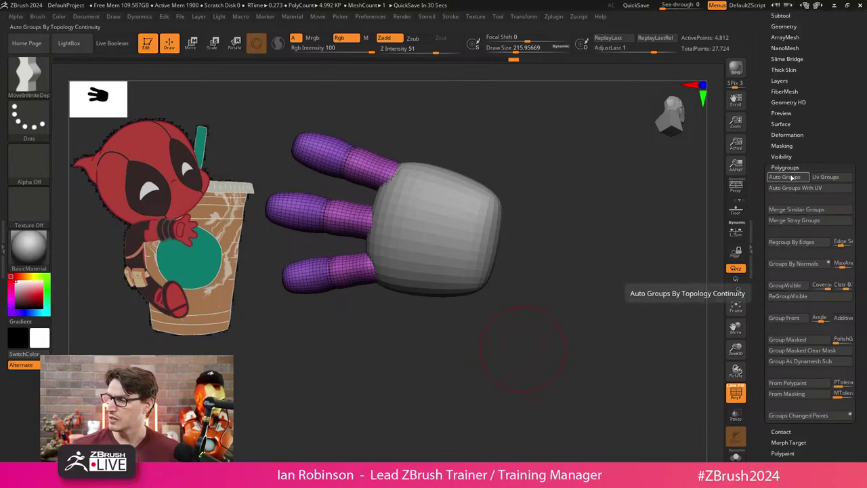
left_click(791, 177)
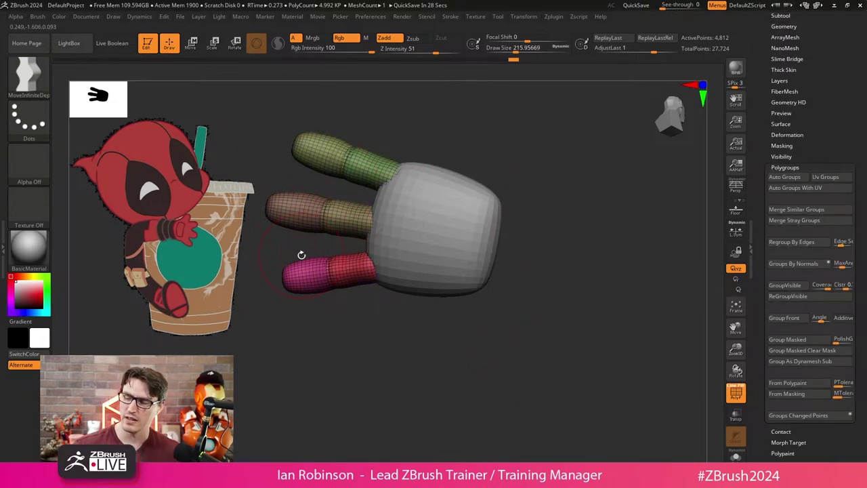
left_click_drag(300, 252, 485, 154)
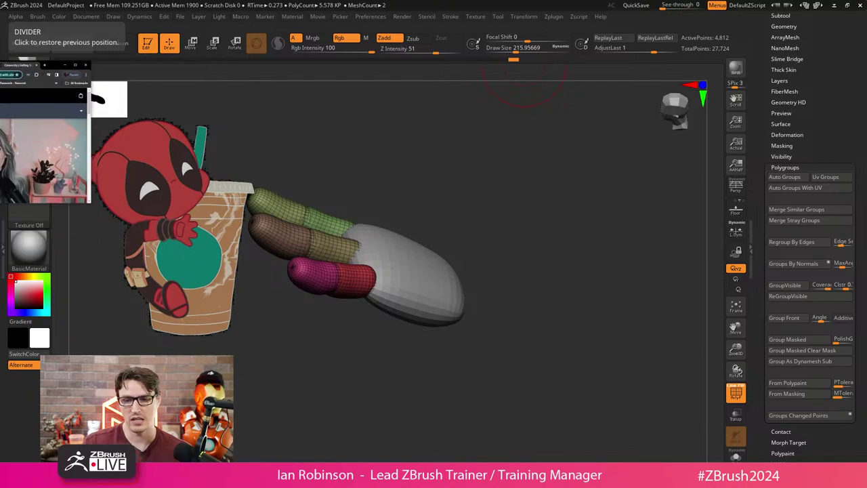
left_click_drag(0, 64, 388, 3)
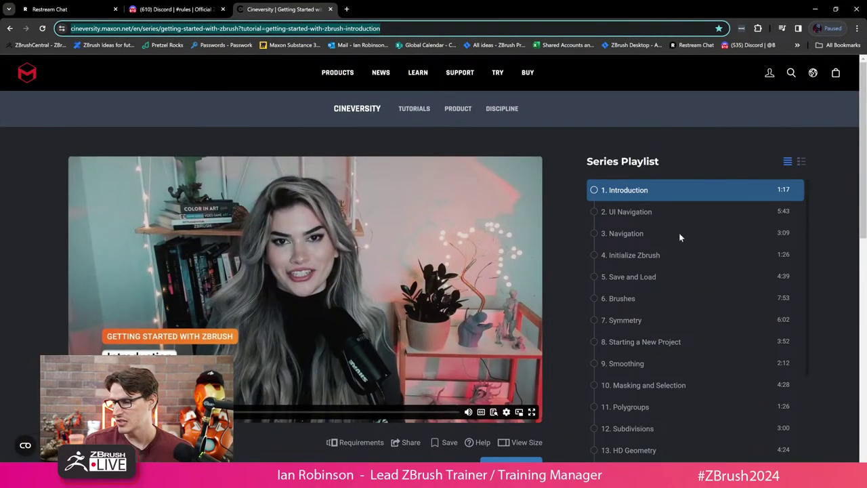
scroll(651, 323, "down", 2)
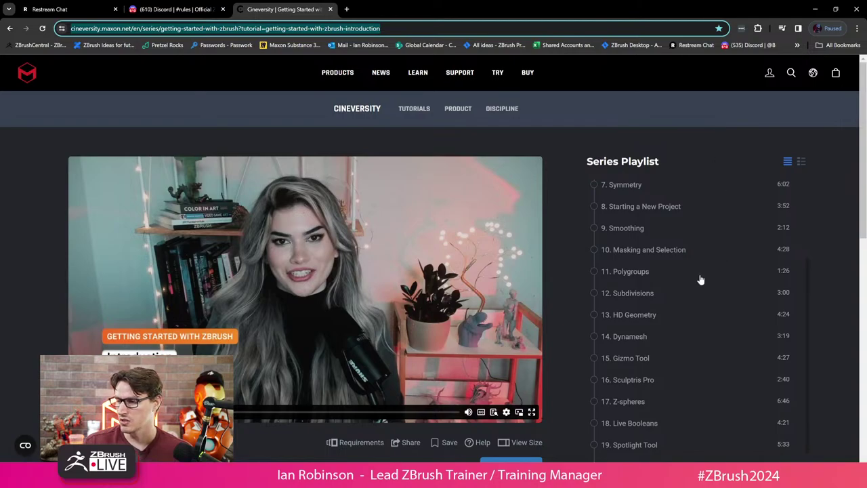
left_click_drag(530, 13, 4, 33)
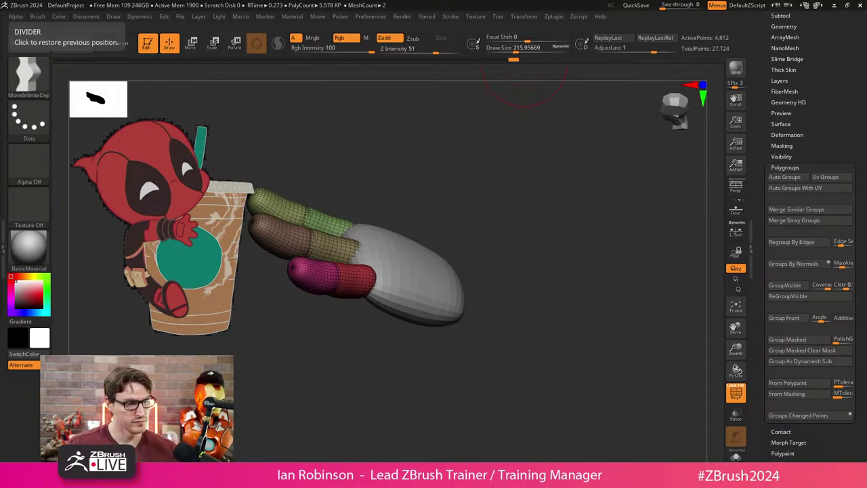
Solo the finger subtool and check the individual capsule segments' polygroups.
mouse_move(524, 259)
left_mouse_down()
mouse_move(507, 281)
mouse_move(544, 230)
mouse_move(538, 269)
mouse_move(584, 253)
mouse_move(569, 250)
mouse_move(535, 273)
mouse_move(548, 248)
mouse_move(573, 249)
mouse_move(443, 227)
mouse_move(534, 236)
mouse_move(523, 270)
left_mouse_up()
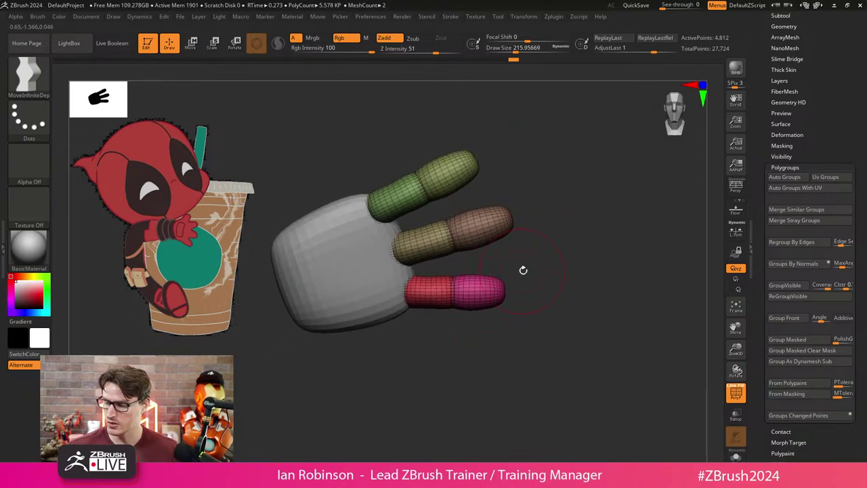
left_click(736, 453)
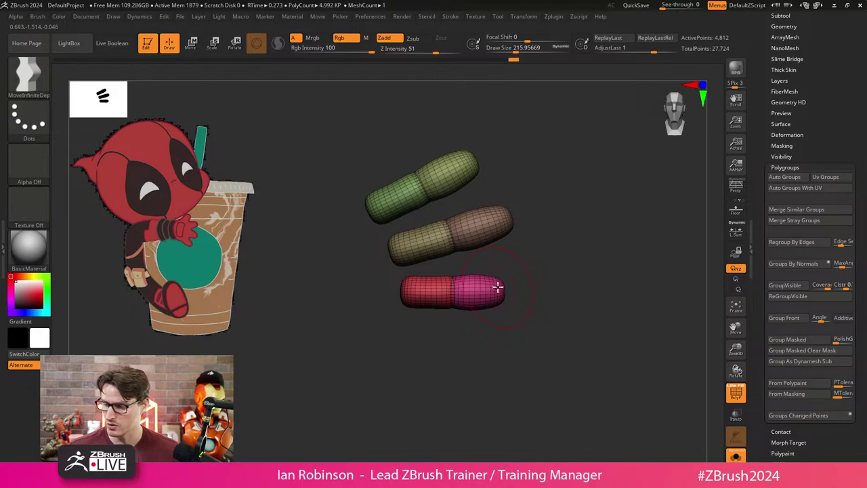
left_click_drag(781, 15, 781, 138)
left_click(781, 138)
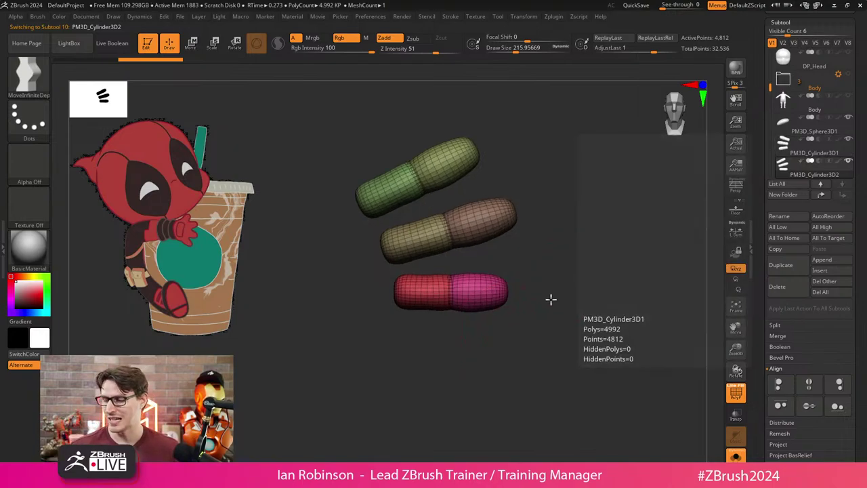
left_click(459, 298, "ctrl+shift")
left_click_drag(459, 287, 537, 310)
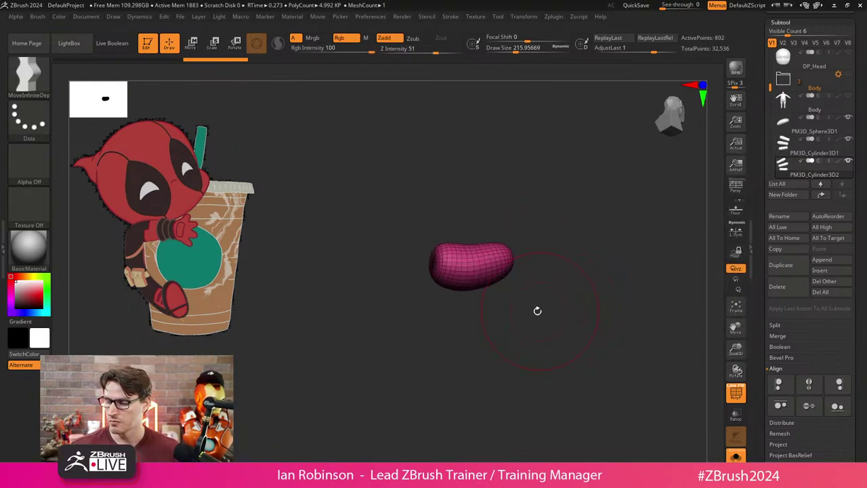
left_click(542, 223, "ctrl+shift")
right_click_drag(468, 296, 497, 286)
Hide everything except the lower red-and-magenta capsule's polygroups.
mouse_move(434, 360)
left_mouse_down("ctrl+alt+shift")
mouse_move(468, 382)
mouse_move(573, 381)
left_mouse_up("ctrl+alt+shift")
right_click_drag(574, 381, 549, 333)
left_click(601, 349, "ctrl+shift")
right_click_drag(601, 349, 600, 292, "alt")
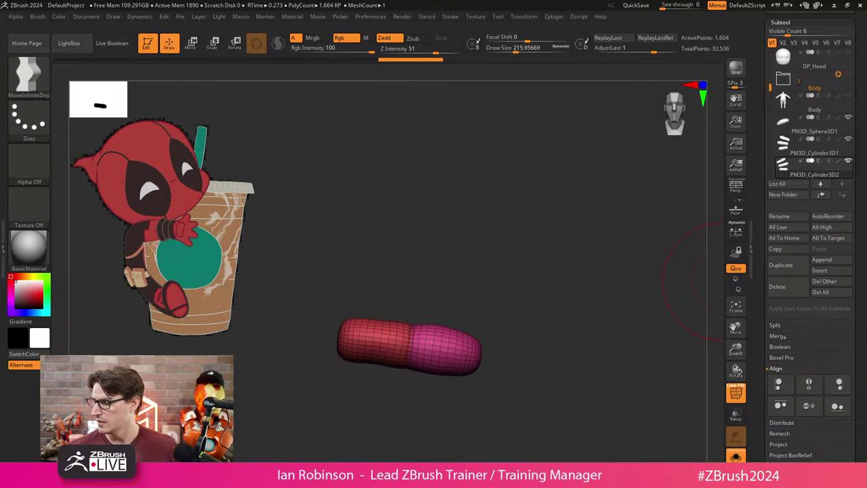
Apply Geometry > Modify Topology > Del Hidden, then turn Solo off.
scroll(786, 337, "down", 3)
left_click(806, 291)
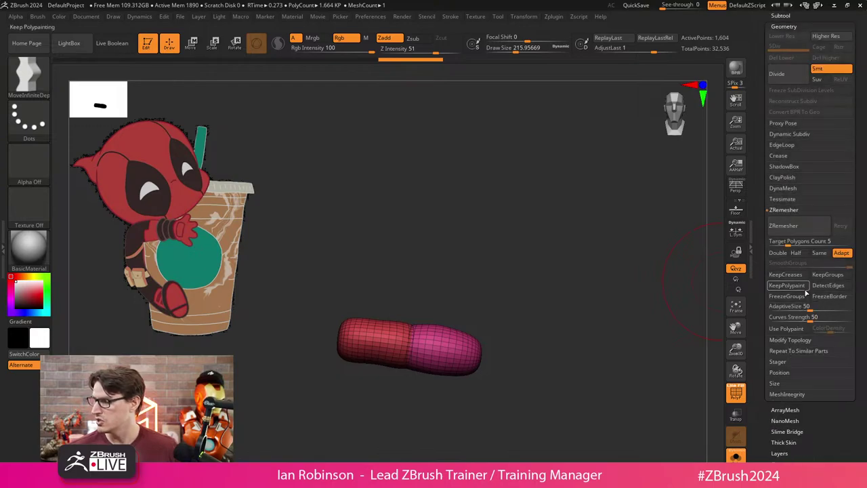
left_click(803, 340)
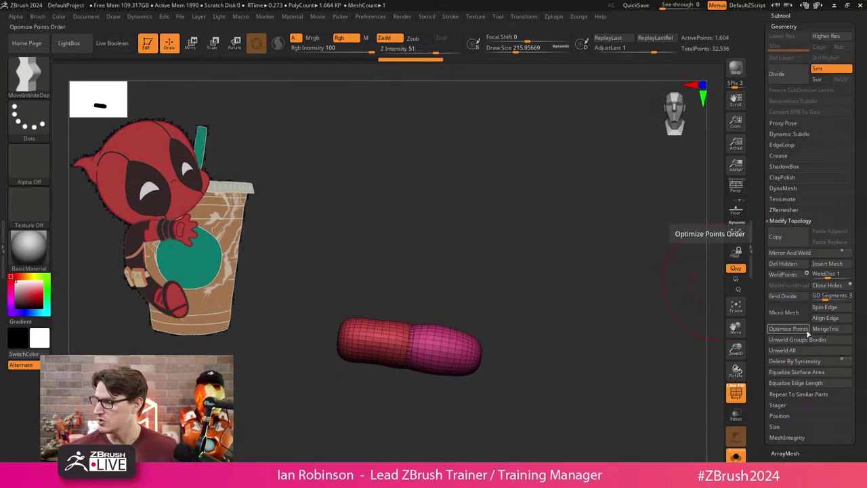
left_click(784, 263)
left_click(736, 456)
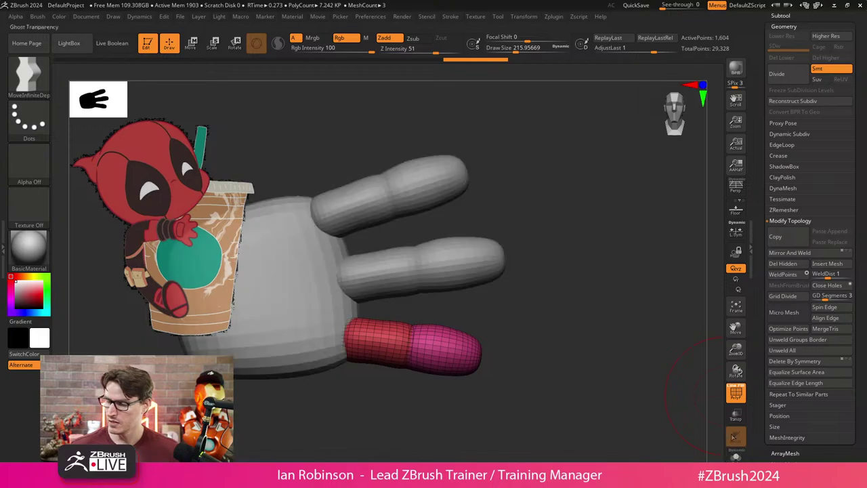
key("w")
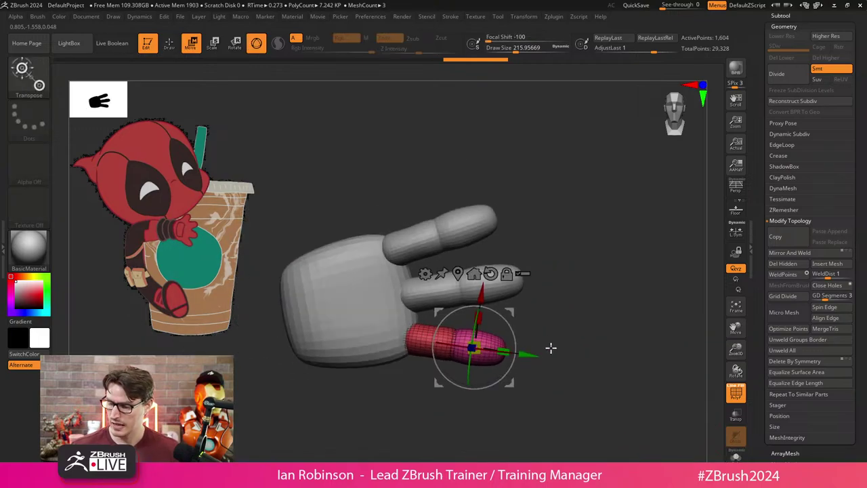
key("q")
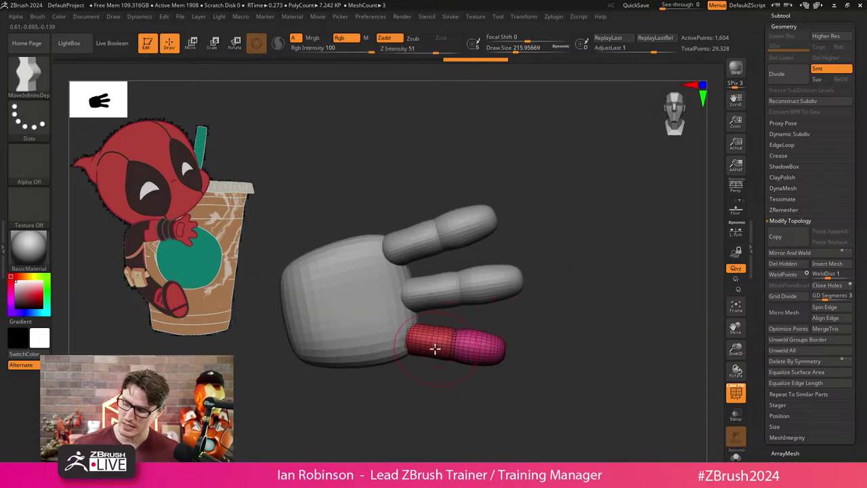
left_click_drag(339, 271, 549, 226)
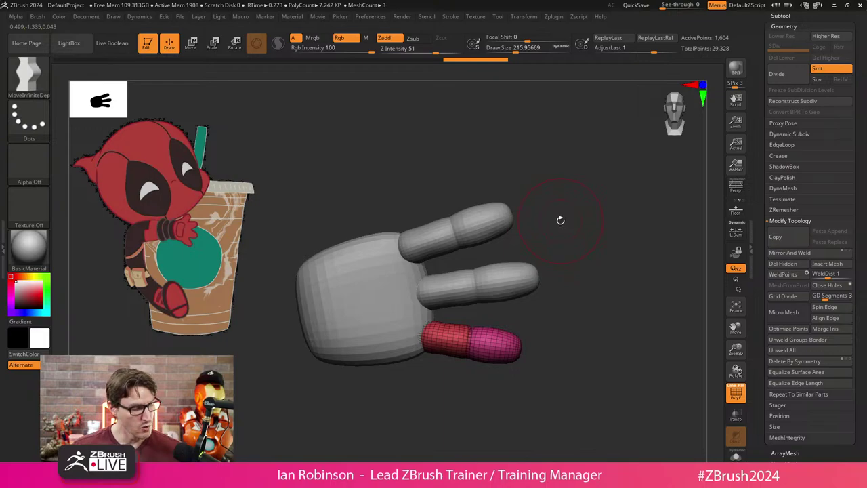
Insert a PolySphere on the palm using the IMM Primitives brush.
key("b")
key("i")
key("n")
key("b")
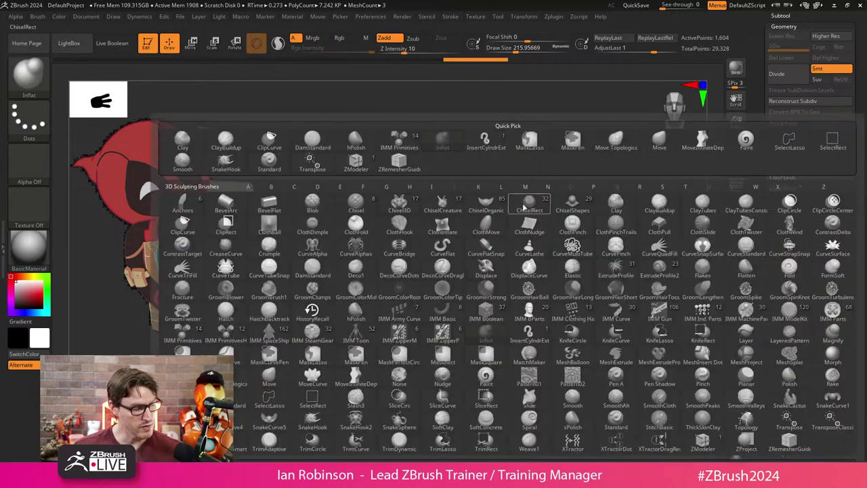
key("i")
key("m")
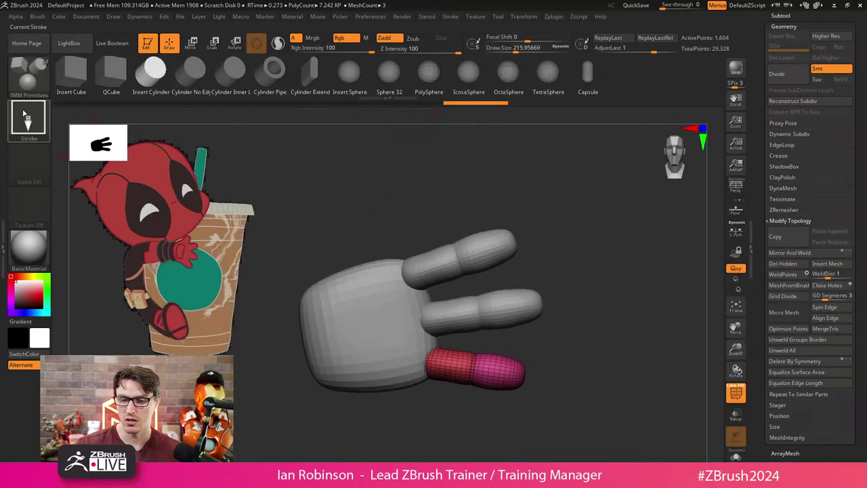
key("b")
key("i")
key("Escape")
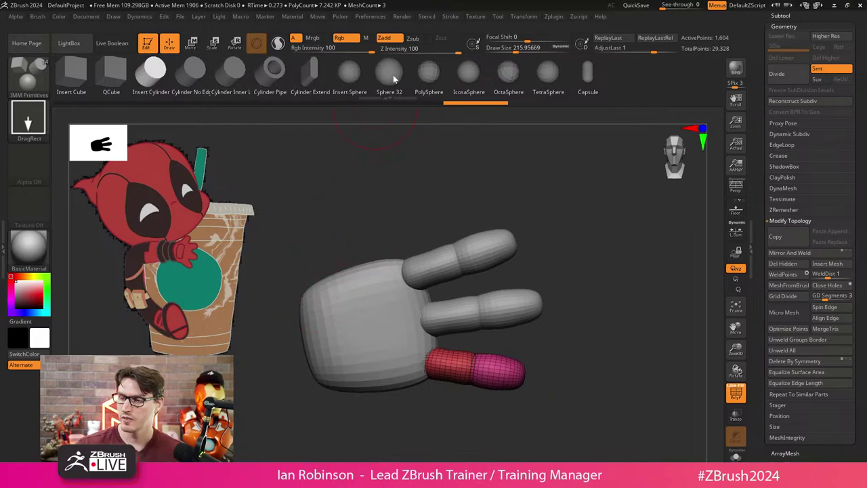
left_click(429, 71)
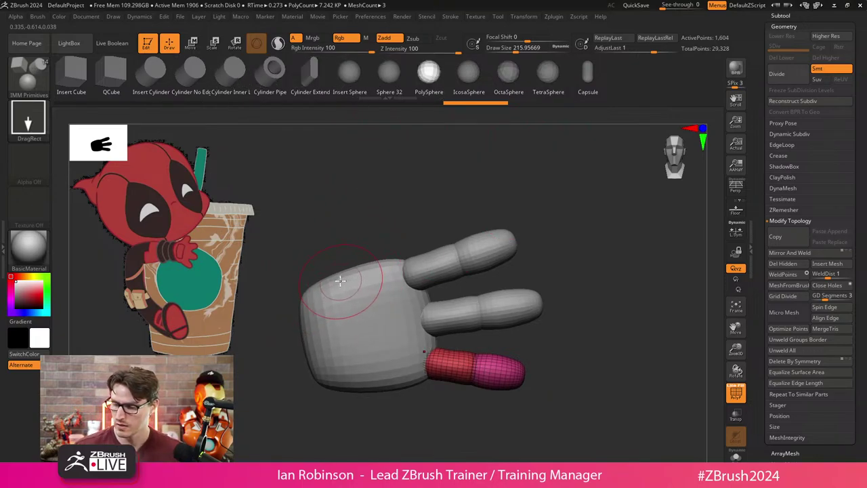
left_click_drag(336, 266, 340, 305)
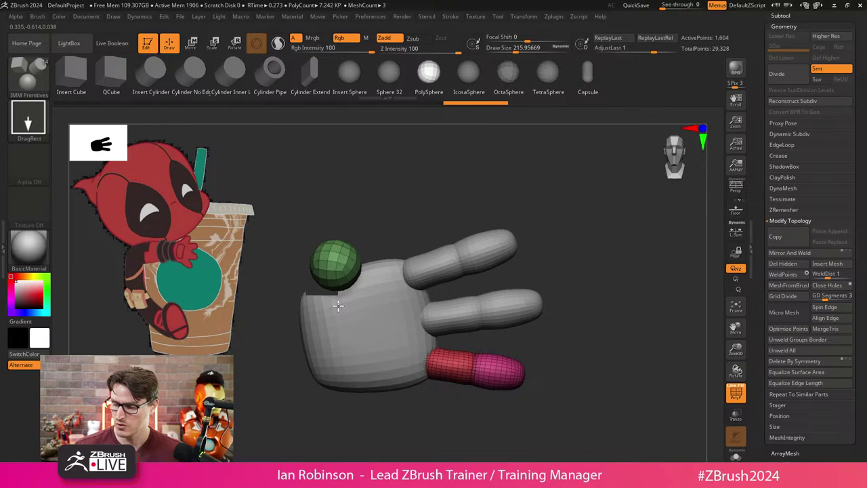
Scale and move the green sphere into a pad at the palm's lower corner.
left_click_drag(515, 204, 522, 236)
key("w")
left_click_drag(402, 260, 465, 216)
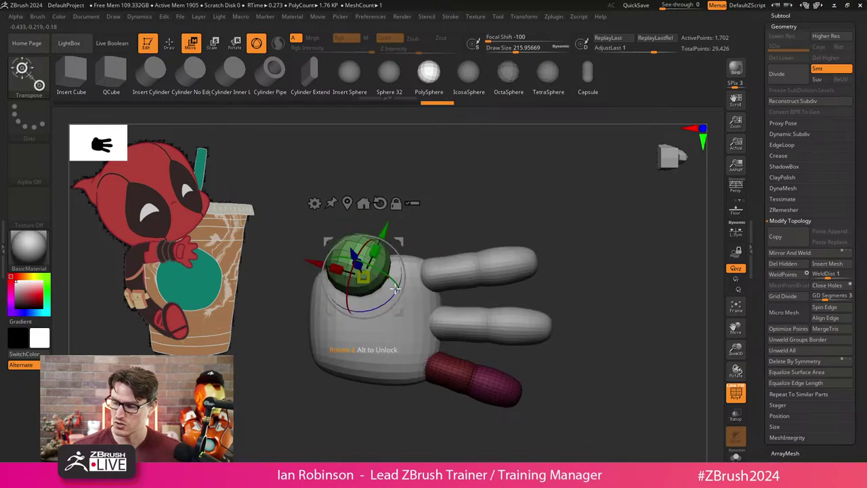
left_click_drag(397, 312, 384, 316)
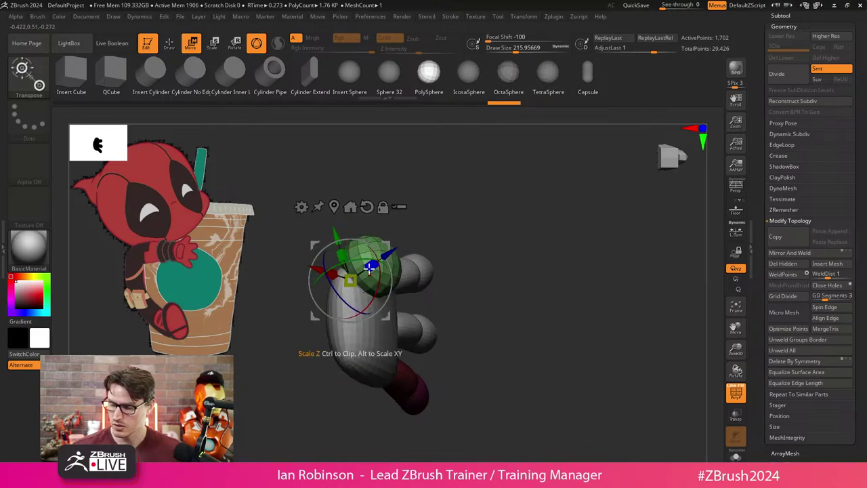
left_click_drag(369, 273, 393, 274)
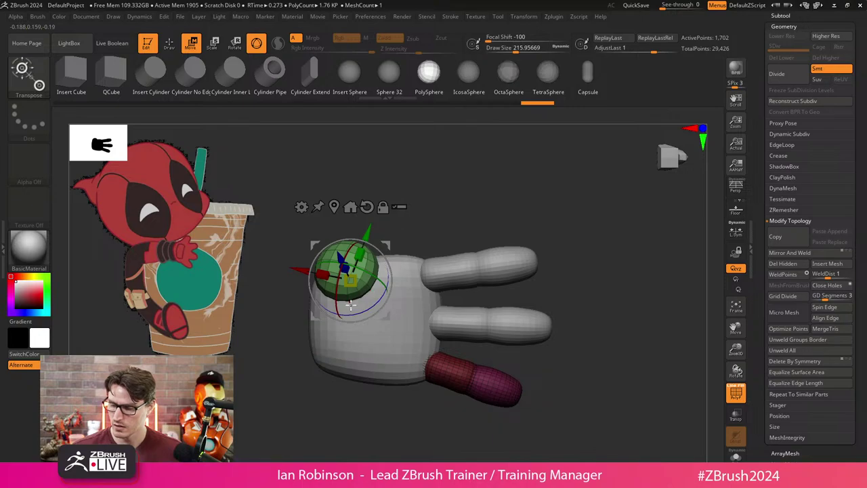
Leave the gizmo and select the Move brush for freehand reshaping.
key("q")
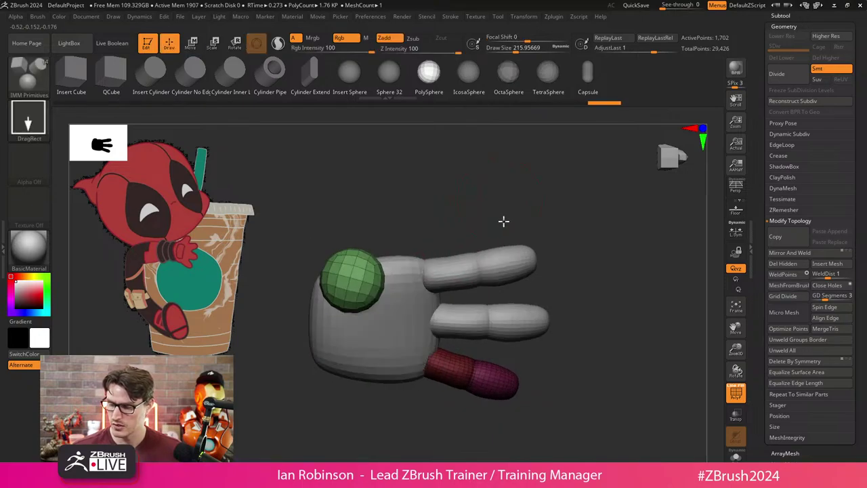
mouse_move(504, 221)
left_mouse_down()
mouse_move(550, 254)
mouse_move(528, 262)
mouse_move(497, 308)
mouse_move(477, 287)
mouse_move(474, 301)
left_mouse_up()
key("b")
key("m")
key("v")
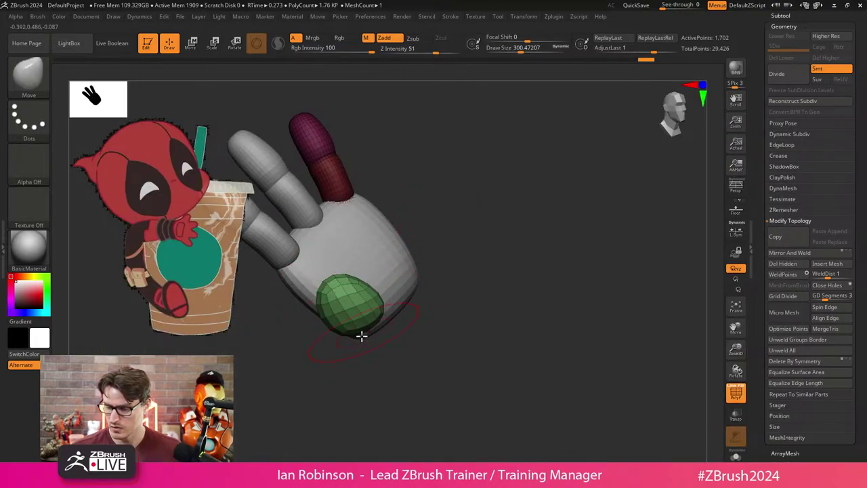
Duplicate the green pad with the Transpose gizmo and move the copy to the right.
left_click_drag(447, 252, 511, 292)
left_click_drag(357, 335, 418, 332)
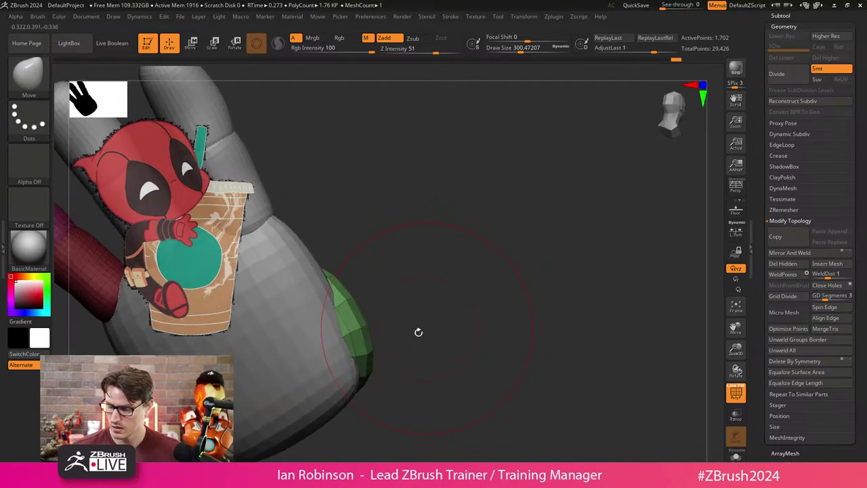
mouse_move(364, 337)
left_mouse_down()
mouse_move(387, 364)
mouse_move(373, 407)
mouse_move(312, 412)
mouse_move(484, 318)
mouse_move(379, 337)
left_mouse_up()
key("w")
left_click_drag(309, 302, 382, 298, "ctrl")
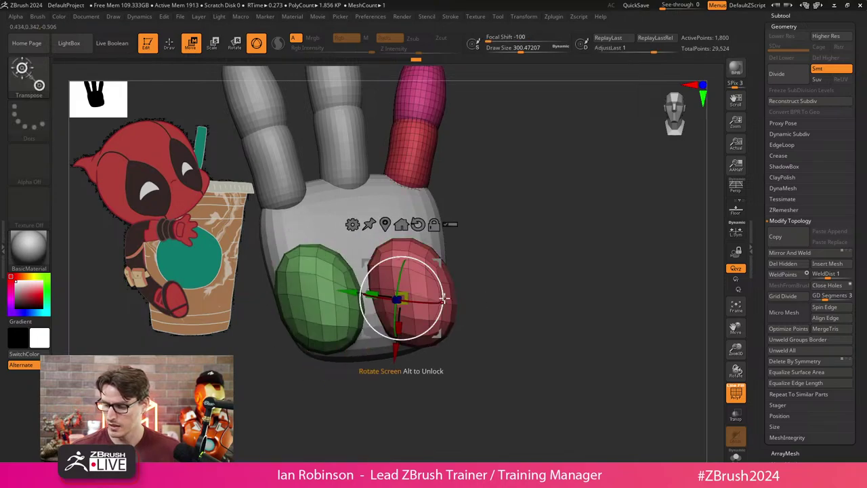
key("q")
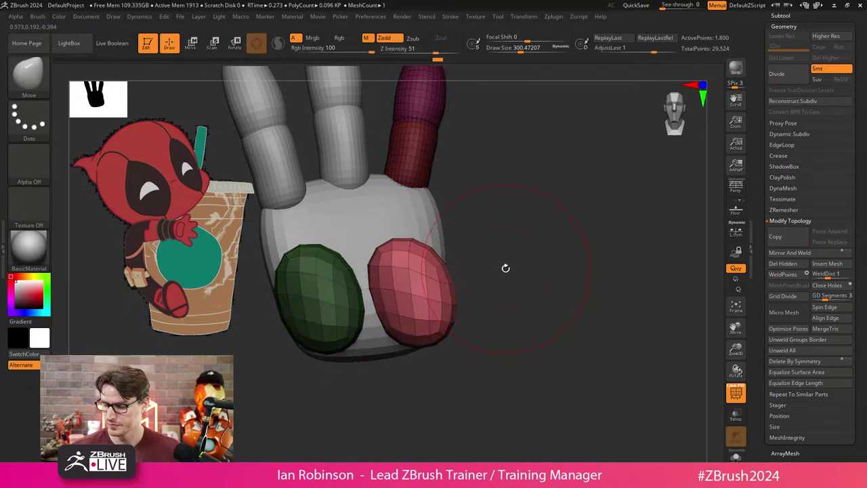
key("w")
Reshape the new red pad with the Move brush, making it taller and narrower.
mouse_move(506, 269)
left_mouse_down()
mouse_move(507, 294)
mouse_move(429, 300)
mouse_move(420, 203)
left_mouse_up()
key("q")
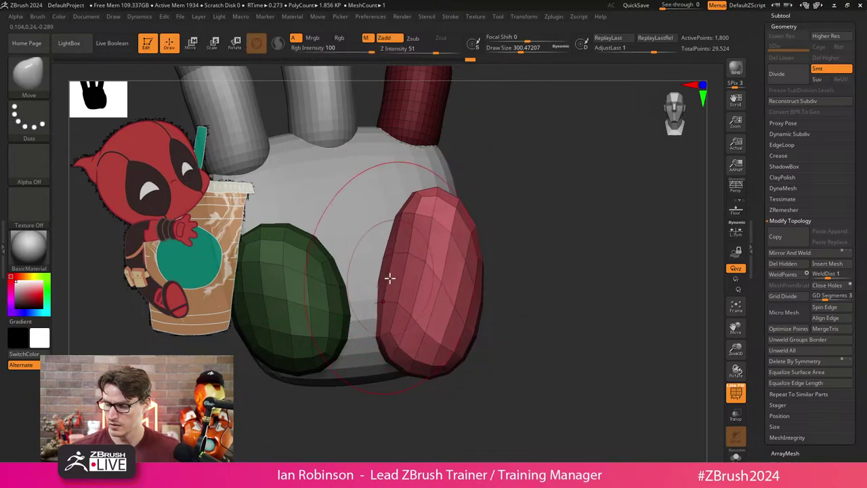
left_click_drag(389, 278, 400, 348)
left_click_drag(506, 298, 483, 221)
mouse_move(442, 199)
left_mouse_down()
mouse_move(490, 176)
mouse_move(497, 146)
left_mouse_up()
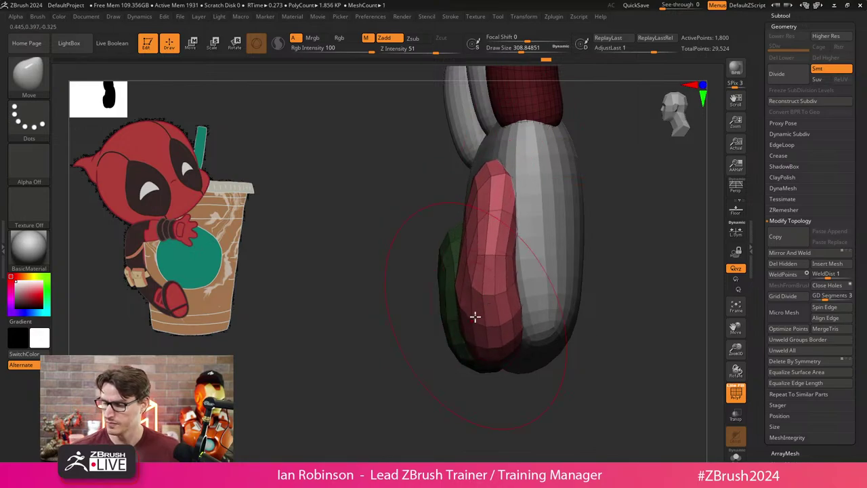
mouse_move(474, 315)
left_mouse_down()
mouse_move(470, 372)
mouse_move(544, 267)
mouse_move(484, 269)
mouse_move(519, 263)
mouse_move(508, 252)
left_mouse_up()
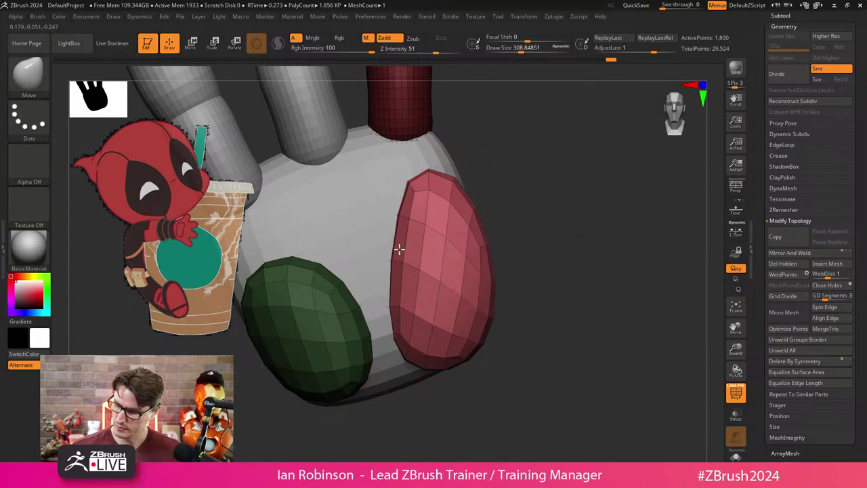
Reselect the green pad, inspect both pads, and duplicate the green pad once more.
left_click(382, 338, "alt")
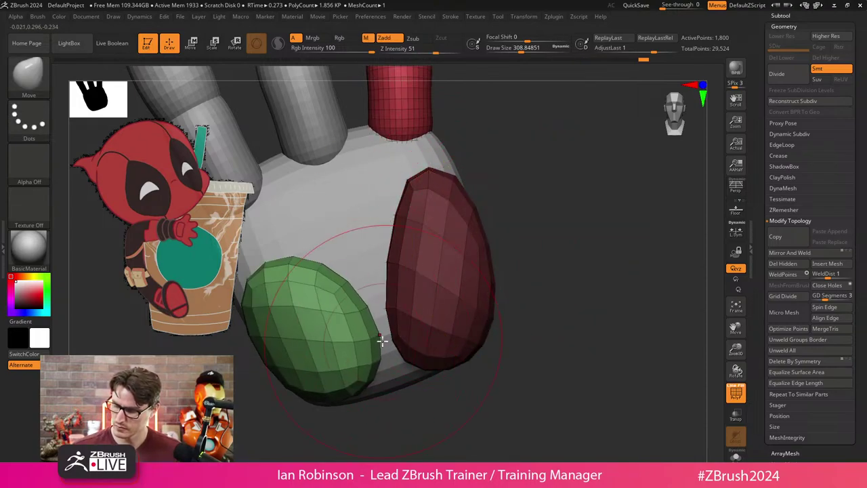
left_click_drag(505, 234, 323, 283)
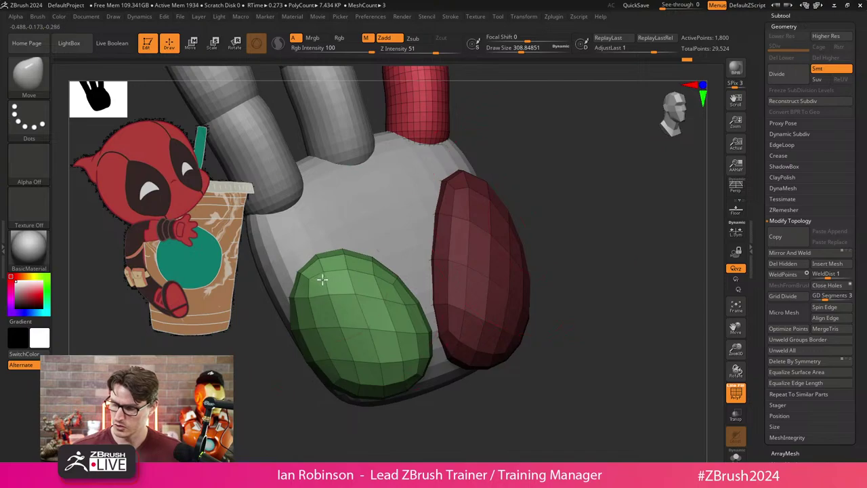
left_click_drag(524, 229, 432, 313)
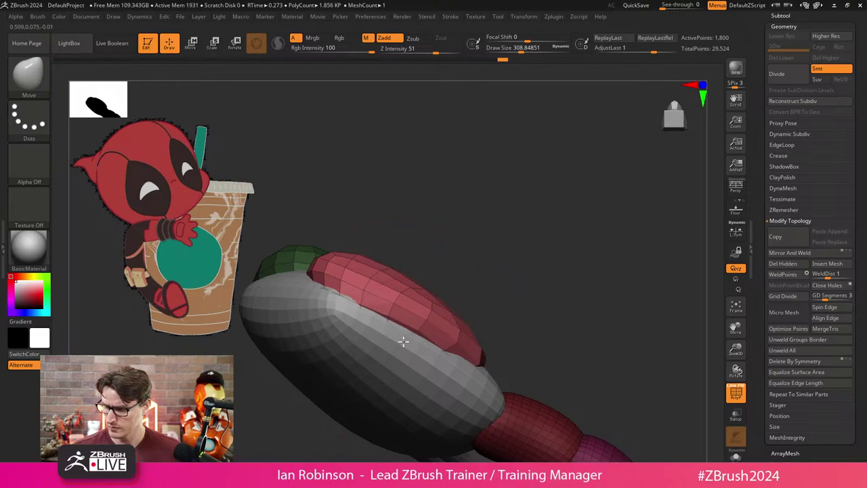
mouse_move(403, 343)
left_mouse_down()
mouse_move(519, 296)
mouse_move(550, 296)
mouse_move(520, 349)
mouse_move(388, 342)
mouse_move(466, 354)
mouse_move(400, 358)
mouse_move(467, 364)
mouse_move(399, 412)
mouse_move(387, 285)
left_mouse_up()
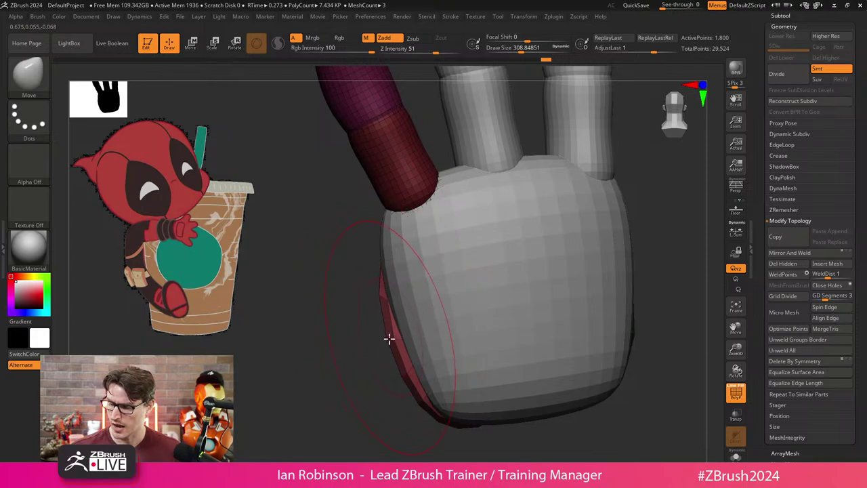
left_click_drag(390, 339, 441, 320)
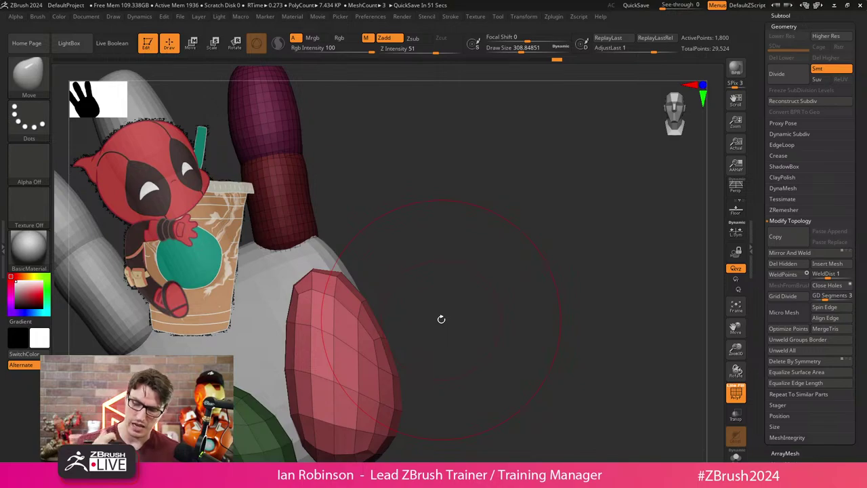
mouse_move(441, 319)
left_mouse_down()
mouse_move(446, 239)
mouse_move(405, 291)
mouse_move(379, 297)
mouse_move(443, 287)
mouse_move(394, 327)
mouse_move(345, 416)
mouse_move(490, 285)
mouse_move(426, 355)
mouse_move(472, 339)
mouse_move(502, 306)
mouse_move(393, 305)
mouse_move(502, 258)
mouse_move(522, 284)
mouse_move(504, 277)
mouse_move(509, 225)
mouse_move(385, 251)
mouse_move(426, 265)
mouse_move(452, 343)
mouse_move(457, 319)
left_mouse_up()
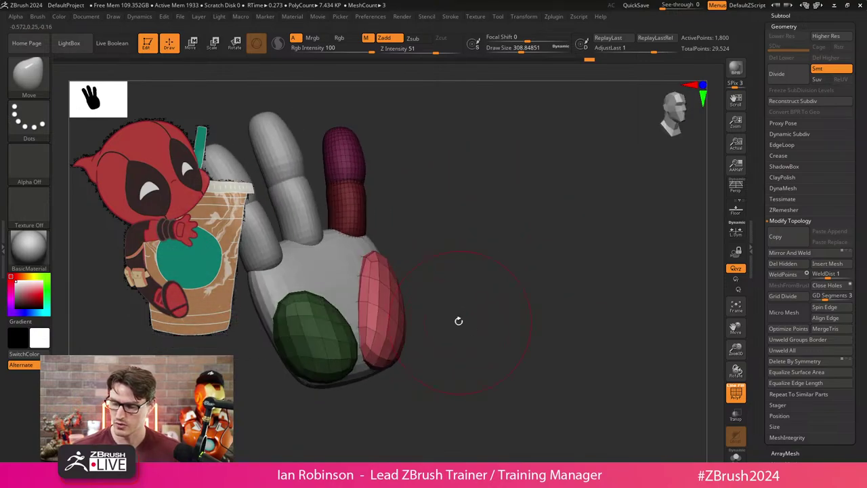
key("w")
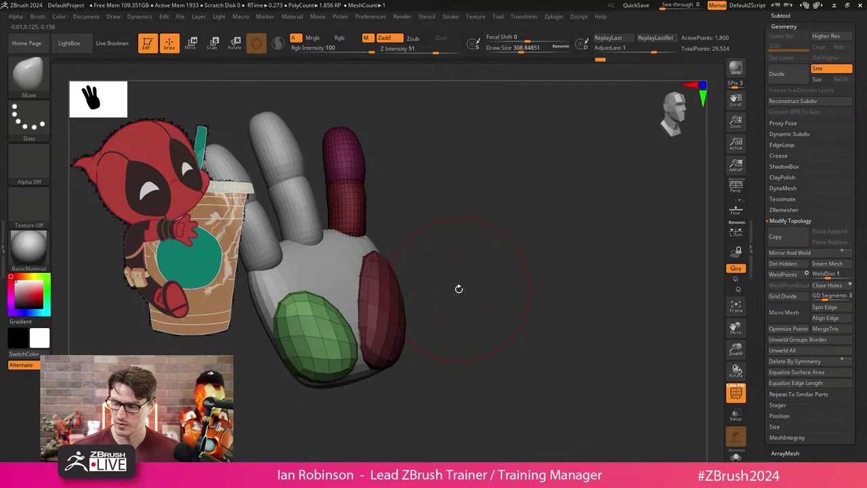
left_click_drag(463, 299, 413, 345)
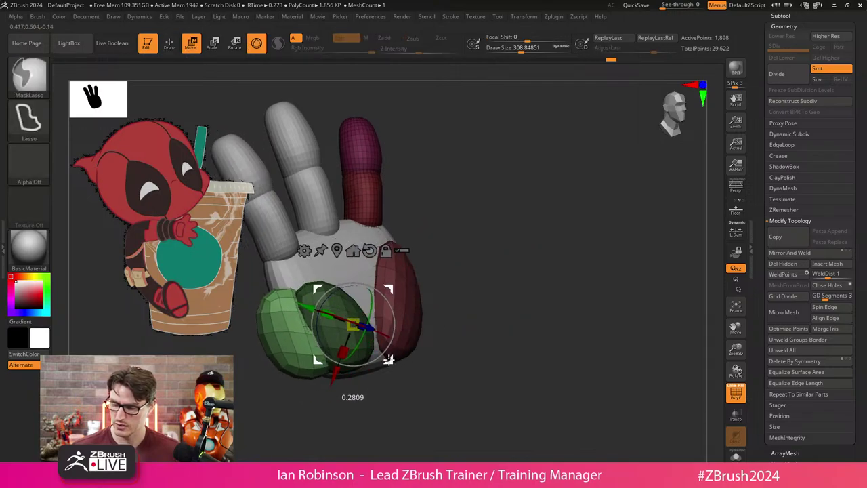
Position the duplicated pad, isolate it, and scale it down into a smaller purple pad on the palm edge.
key("q")
left_click_drag(440, 292, 426, 278)
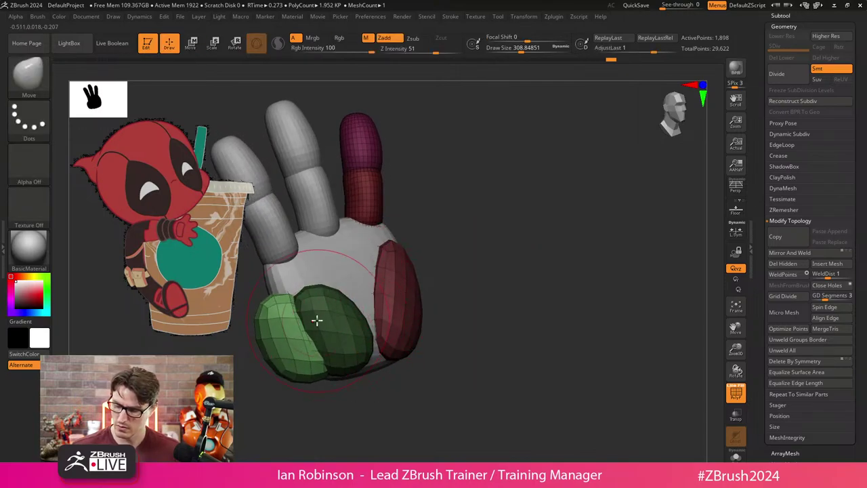
key("w")
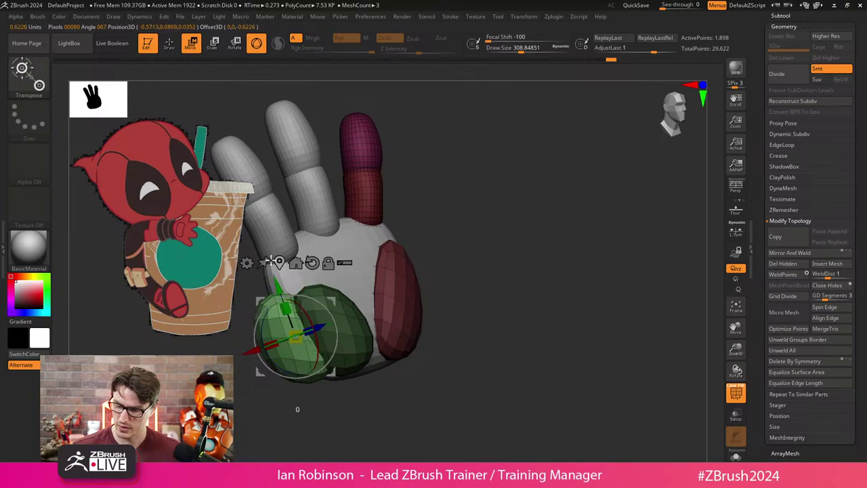
left_click_drag(475, 284, 438, 251)
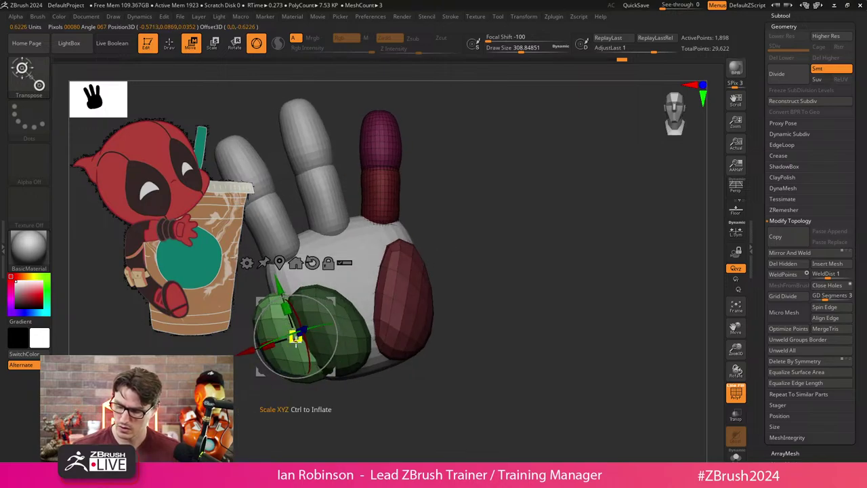
key("q")
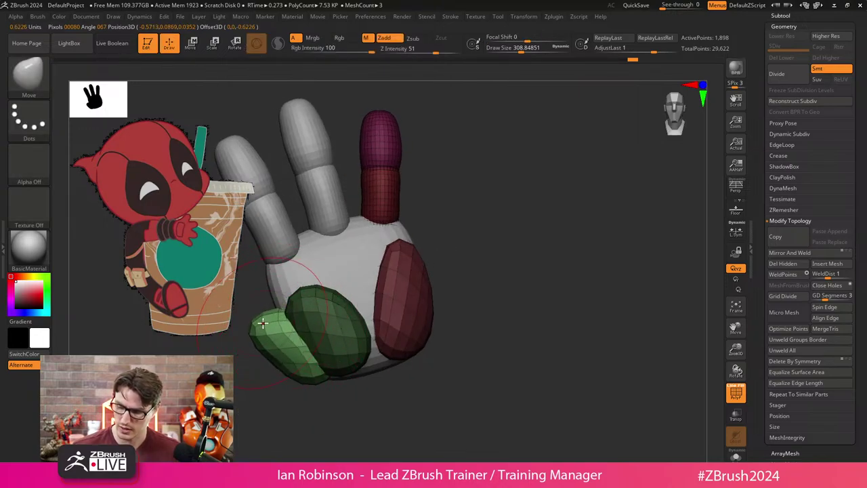
left_click_drag(276, 325, 350, 355)
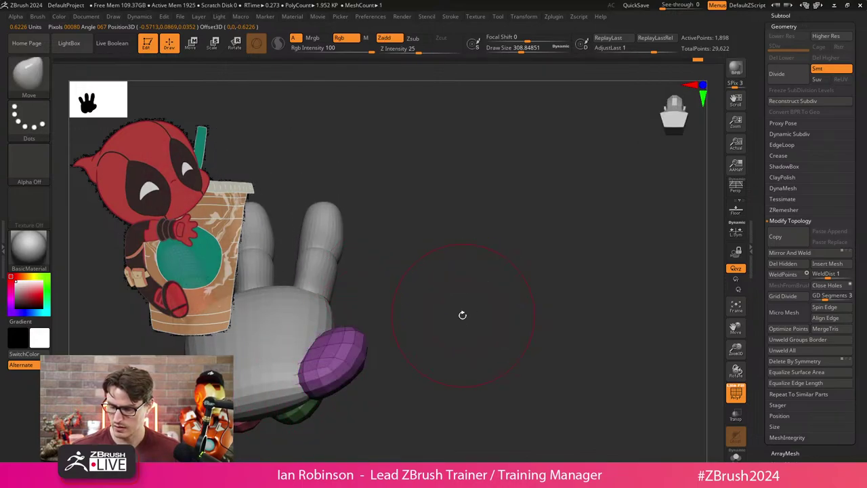
key("ctrl+shift")
mouse_move(461, 314)
left_mouse_down()
mouse_move(420, 337)
mouse_move(465, 345)
mouse_move(452, 373)
mouse_move(429, 353)
mouse_move(372, 383)
mouse_move(416, 400)
mouse_move(406, 377)
mouse_move(380, 366)
mouse_move(494, 360)
mouse_move(378, 364)
mouse_move(447, 346)
left_mouse_up()
key("e")
key("q")
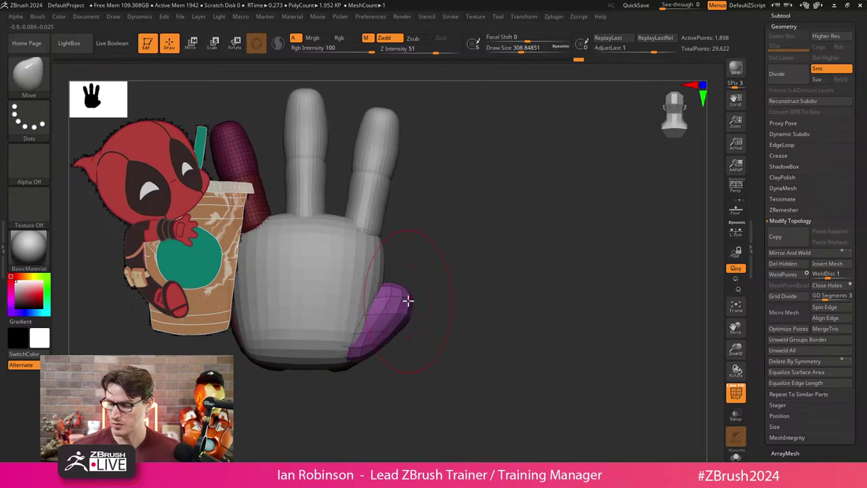
mouse_move(408, 300)
left_mouse_down()
mouse_move(404, 325)
mouse_move(311, 387)
mouse_move(457, 316)
mouse_move(384, 280)
mouse_move(346, 282)
mouse_move(401, 317)
left_mouse_up()
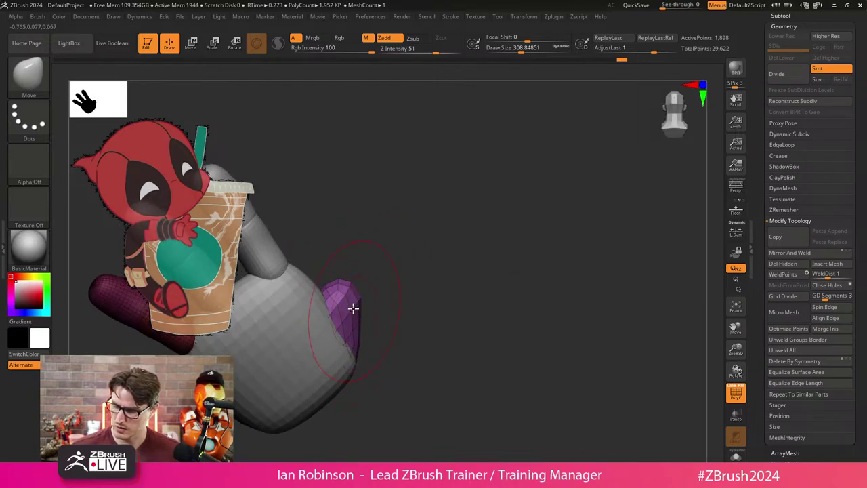
mouse_move(385, 280)
left_mouse_down()
mouse_move(452, 345)
mouse_move(461, 325)
mouse_move(451, 302)
left_mouse_up()
Unhide the hand pieces, select the finger capsules and try merging their polygroups.
key("ctrl+shift")
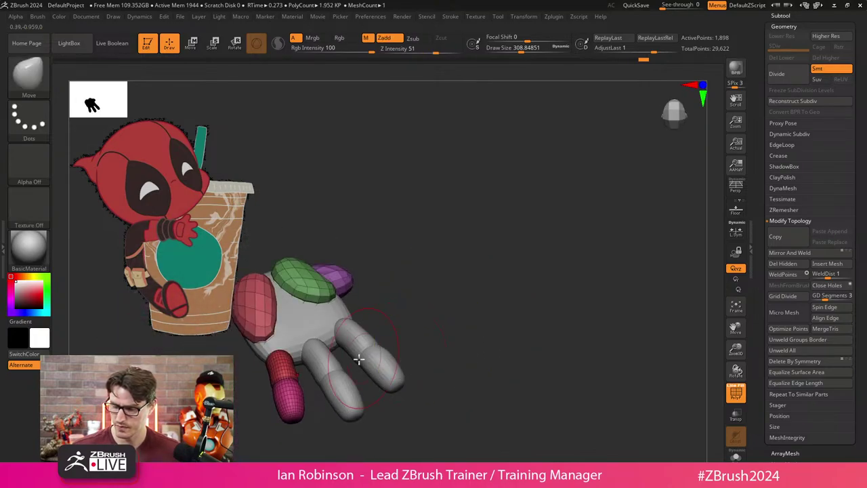
left_click(406, 313, "ctrl+shift")
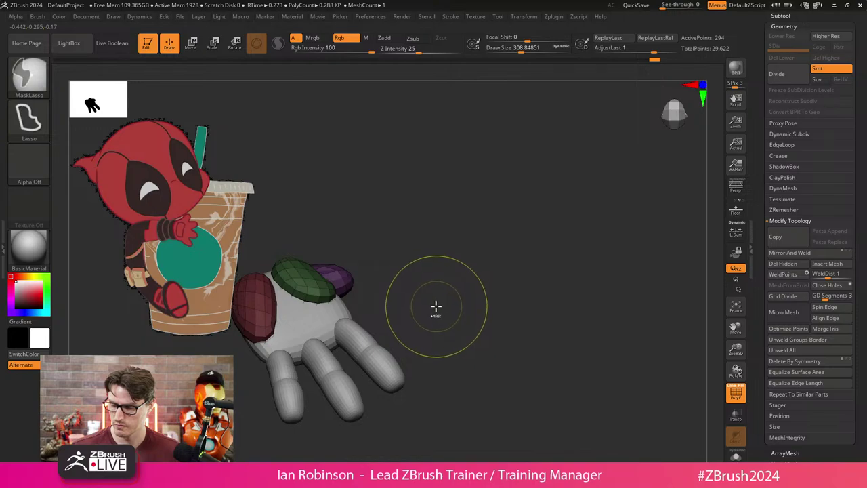
left_click(441, 310, "ctrl+shift")
key("w")
left_click(303, 384)
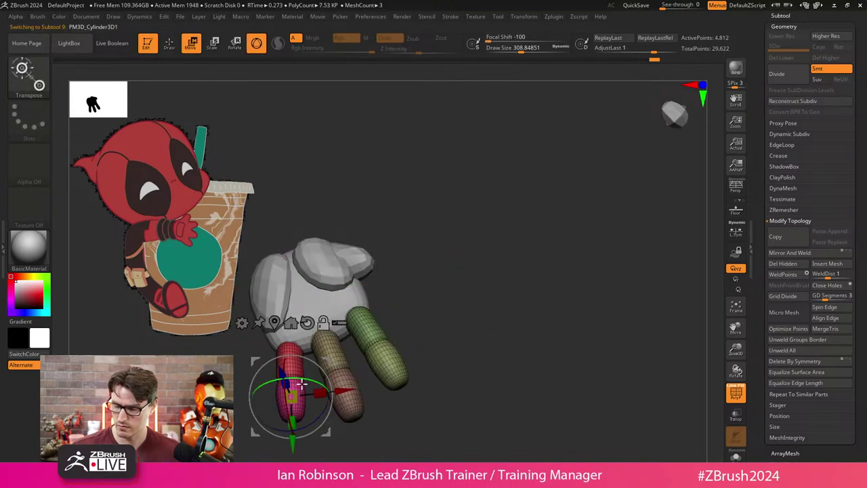
key("ctrl+w")
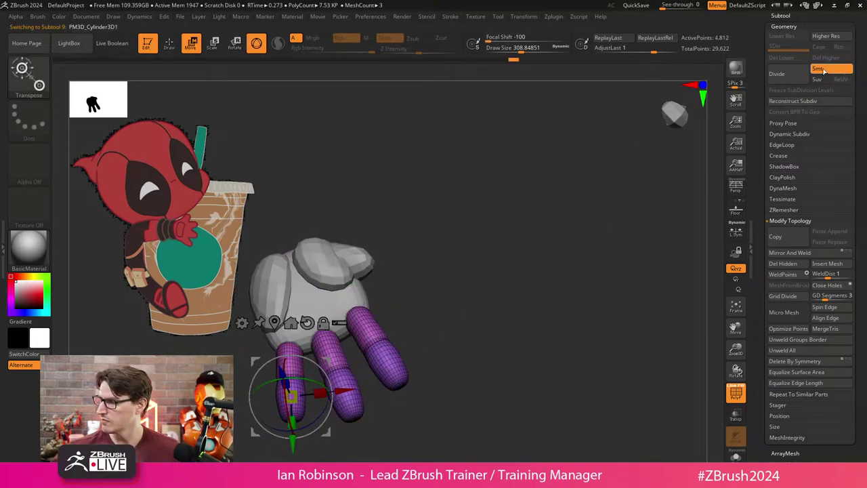
Undo the polygroup merge and select PM3D_Cylinder3D2 from the subtool list.
left_click(781, 15)
key("ctrl+z")
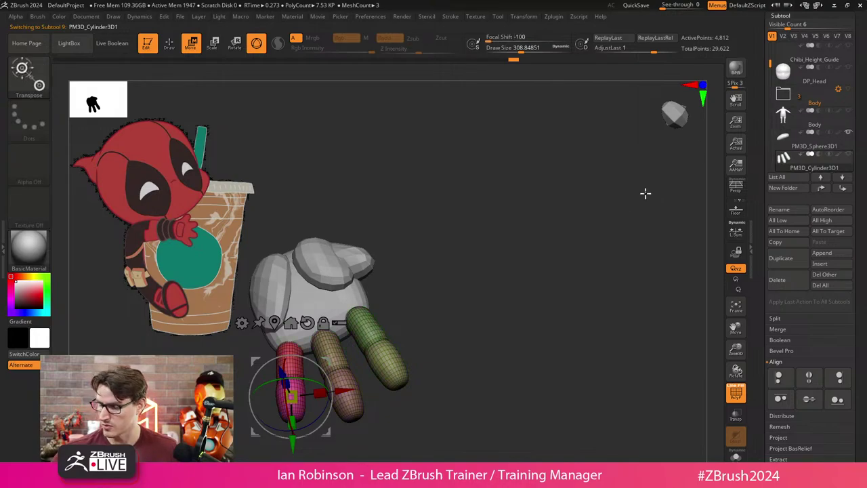
scroll(792, 162, "down", 1)
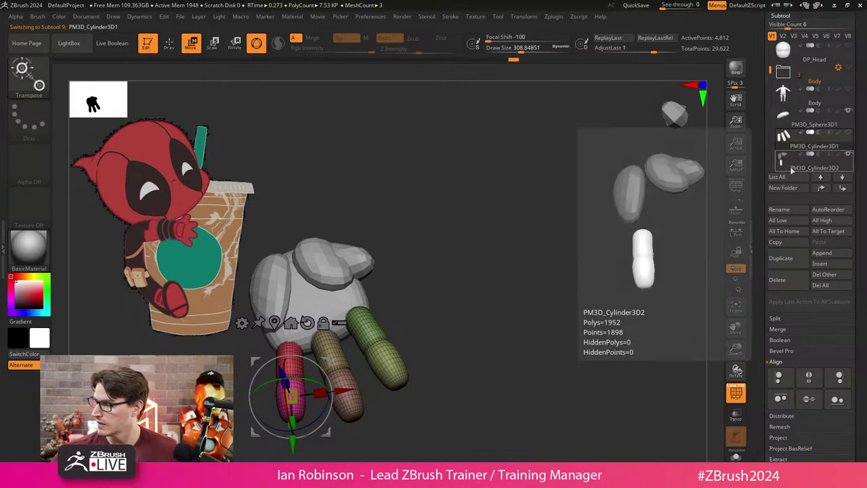
left_click(791, 167)
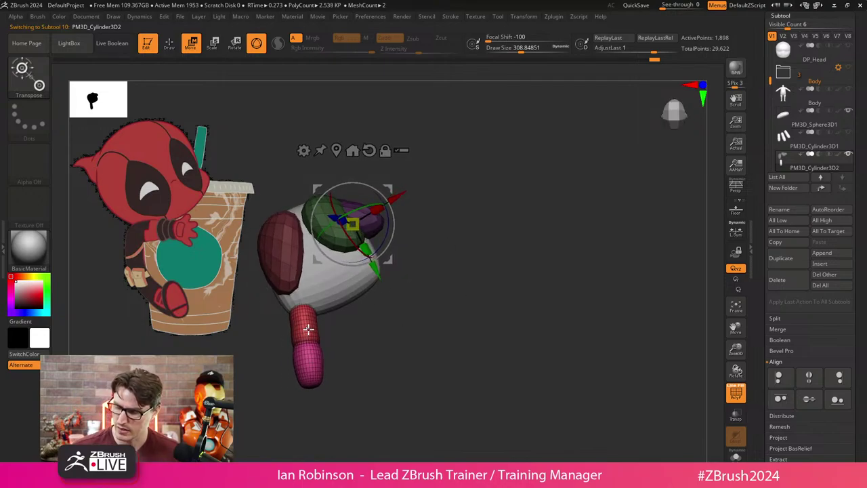
Move the pink thumb capsule up, rotate it around its axis, and show the rest of the hand.
key("q")
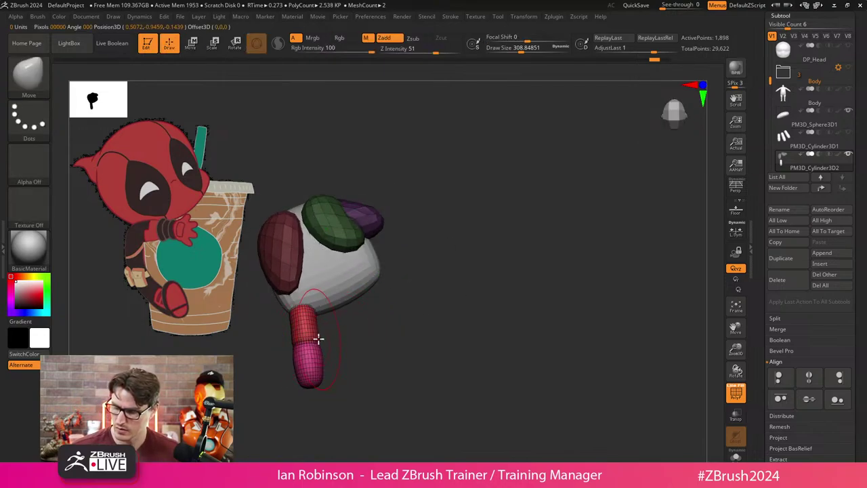
key("w")
left_click(336, 150)
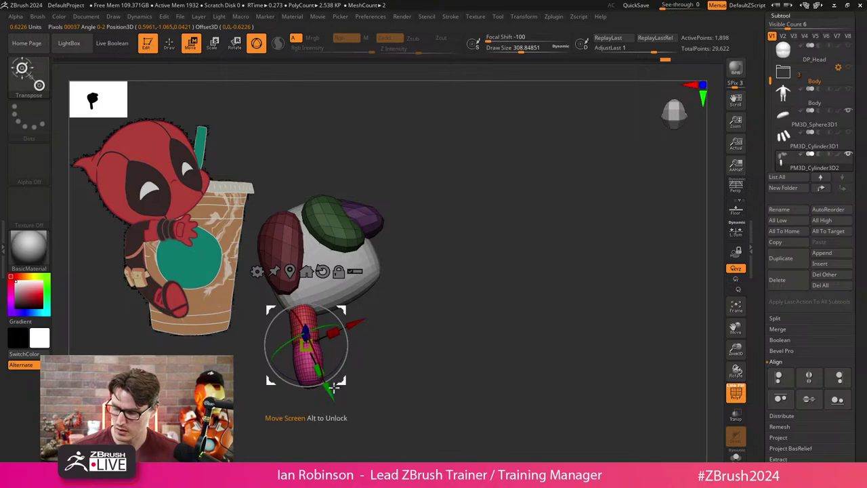
left_click_drag(300, 354, 400, 239)
left_click_drag(426, 268, 440, 230)
left_click_drag(475, 244, 522, 322)
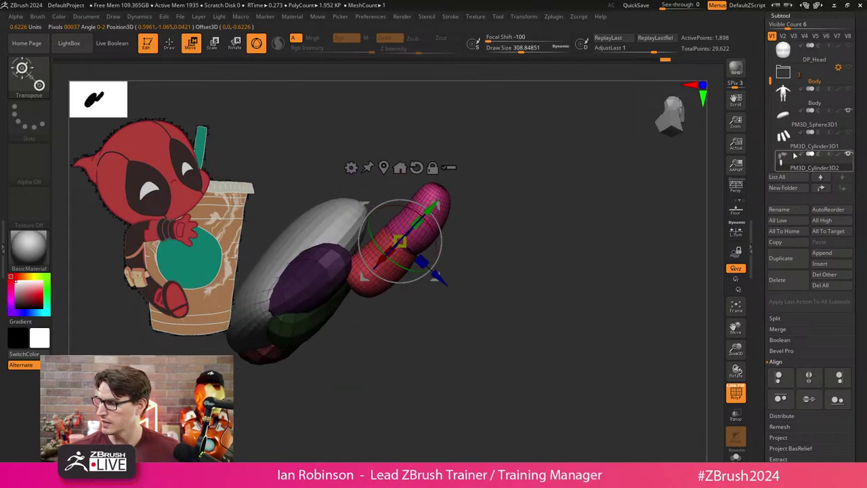
left_click(849, 136)
left_click_drag(540, 291, 490, 277)
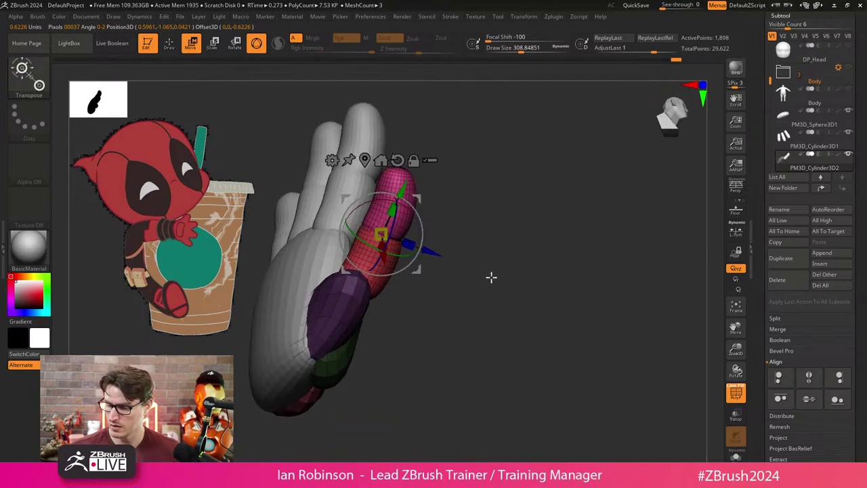
left_click_drag(494, 217, 474, 271)
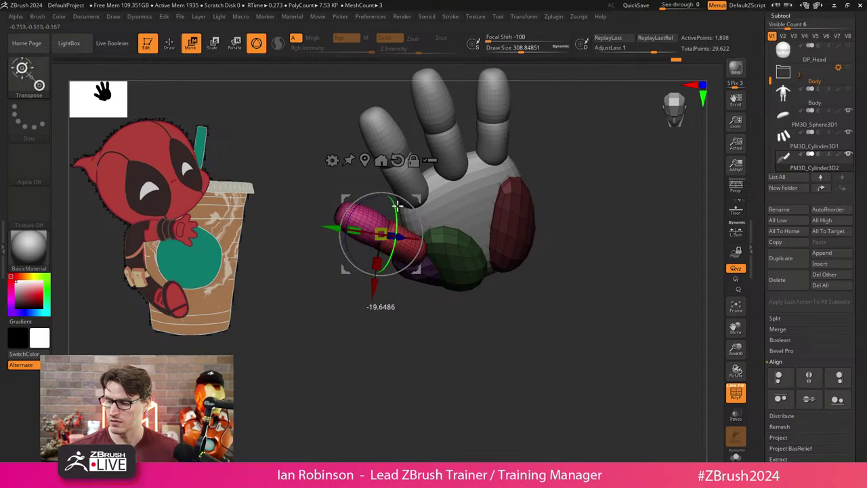
Nudge and tilt the thumb capsule against the palm, then scale it down slightly.
left_click_drag(413, 233, 420, 233)
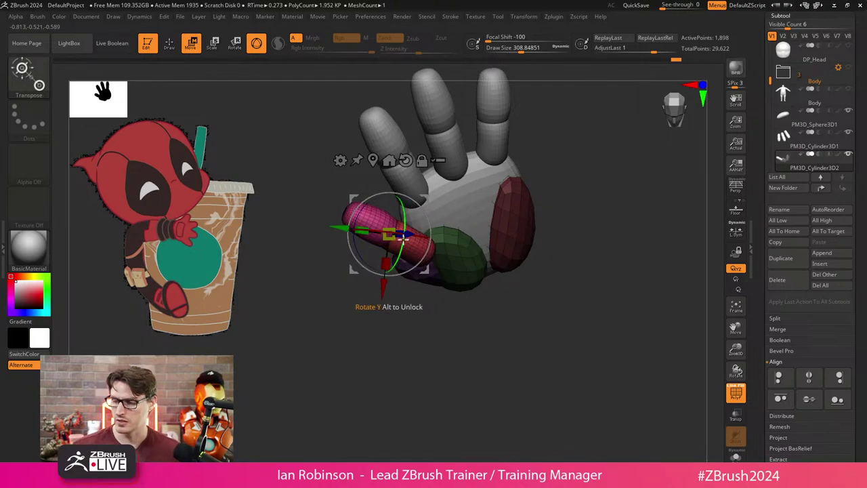
left_click_drag(474, 285, 562, 285)
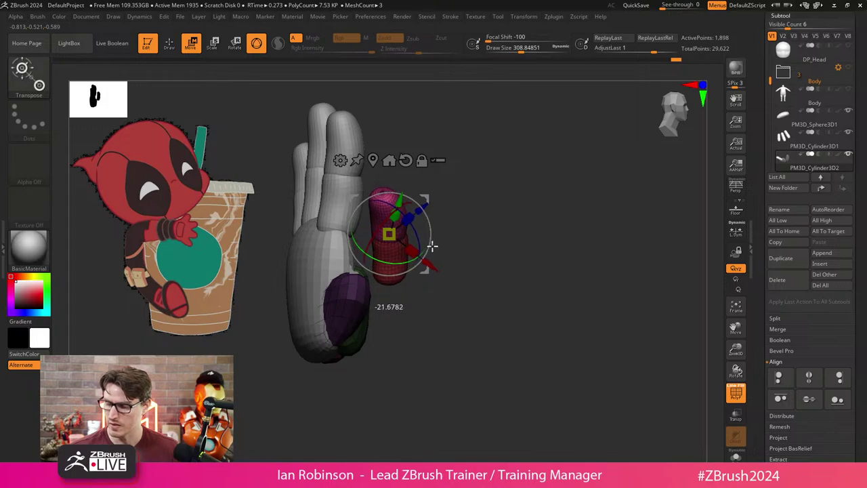
left_click_drag(431, 247, 420, 234)
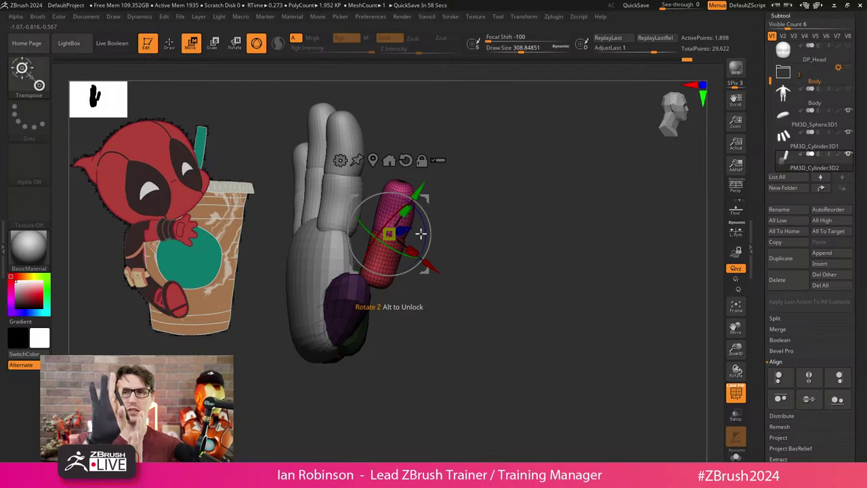
left_click_drag(474, 231, 513, 333)
left_click_drag(389, 234, 418, 252)
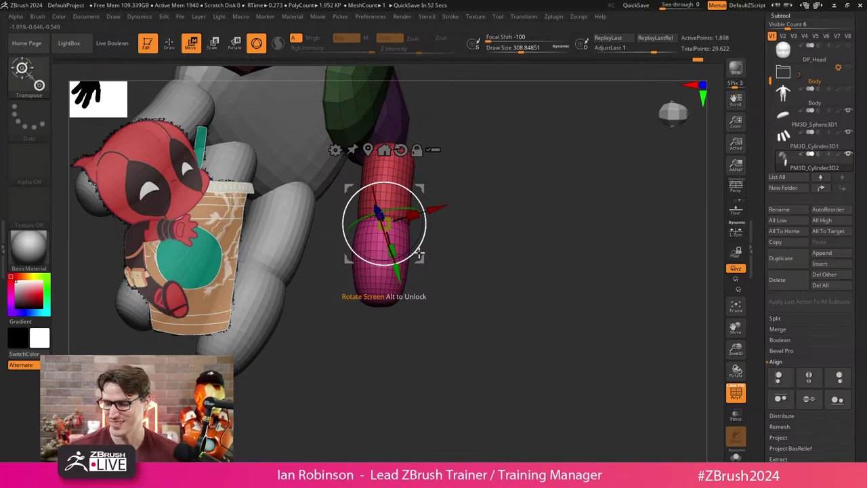
left_click_drag(419, 254, 397, 271)
Push the purple thumb base into place with the Move brush.
key("q")
mouse_move(335, 274)
left_mouse_down()
mouse_move(496, 259)
mouse_move(484, 279)
mouse_move(525, 259)
mouse_move(508, 275)
left_mouse_up()
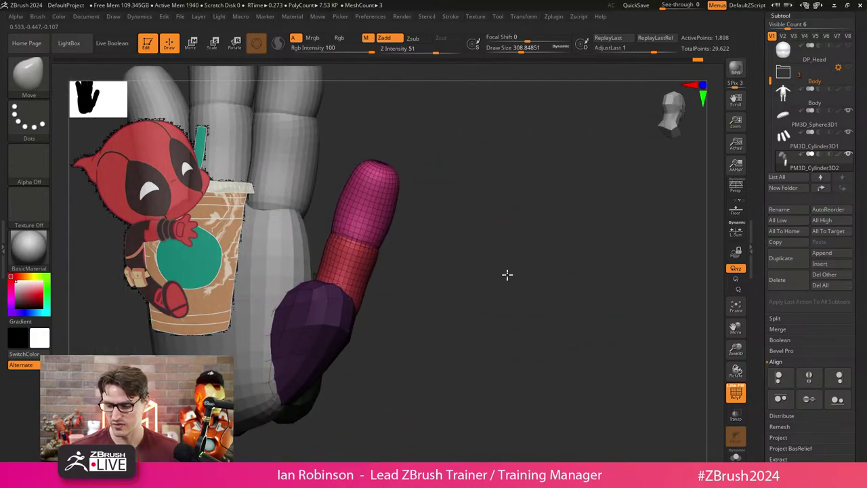
key("w")
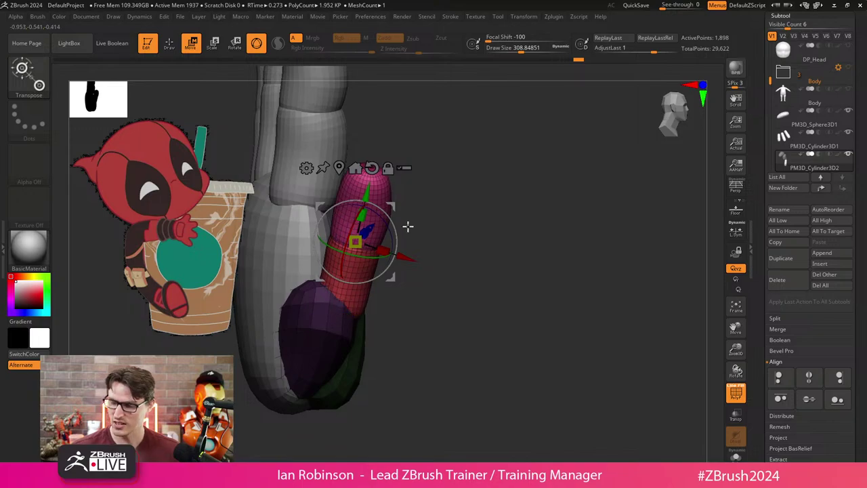
key("q")
left_click_drag(461, 271, 461, 275)
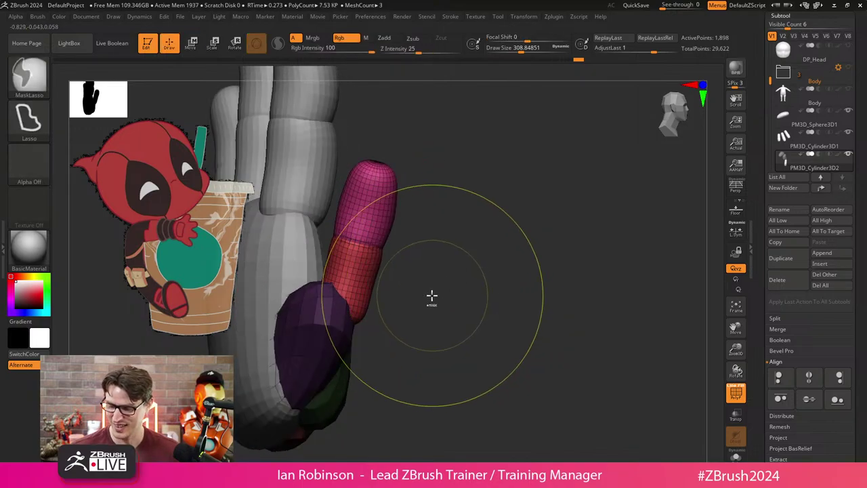
mouse_move(430, 305)
left_mouse_down()
mouse_move(444, 298)
mouse_move(441, 316)
left_mouse_up()
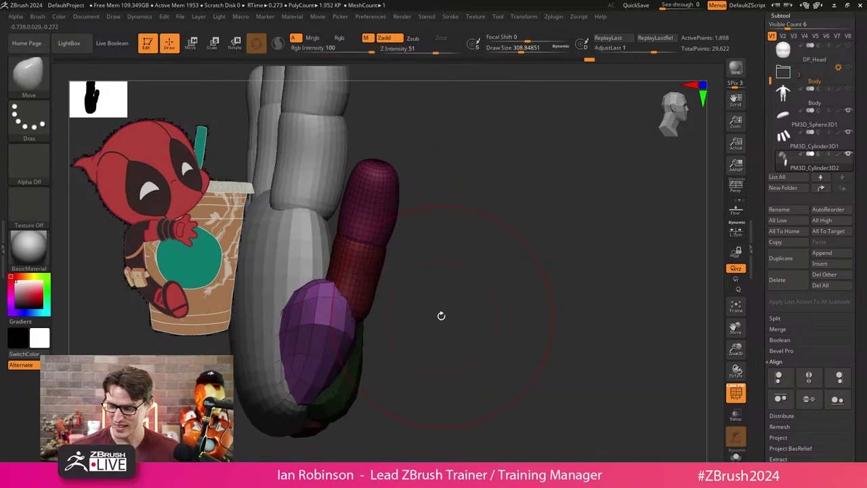
left_click_drag(348, 315, 353, 320)
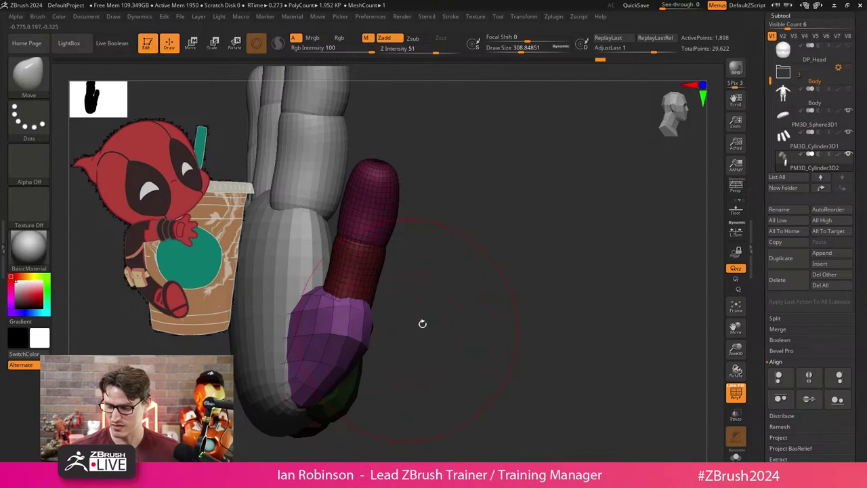
mouse_move(422, 323)
left_mouse_down()
mouse_move(492, 300)
mouse_move(474, 359)
mouse_move(465, 331)
mouse_move(511, 285)
mouse_move(498, 296)
mouse_move(474, 277)
mouse_move(416, 313)
left_mouse_up()
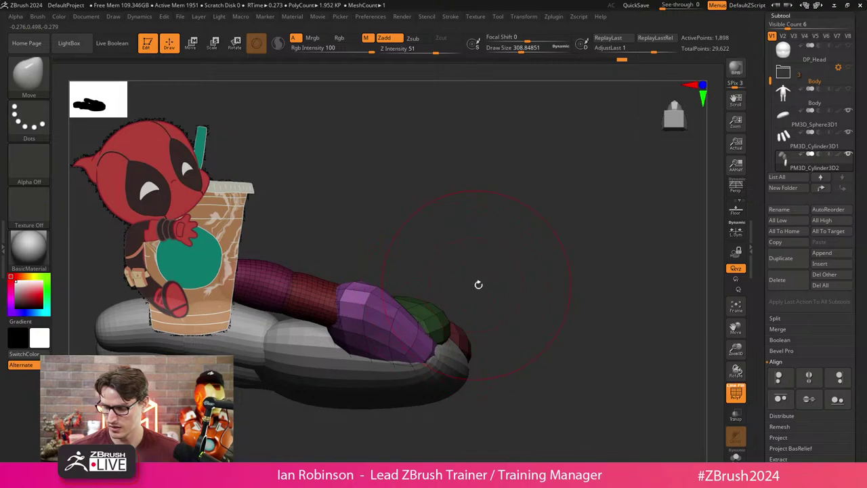
mouse_move(476, 284)
left_mouse_down()
mouse_move(515, 245)
mouse_move(488, 258)
left_mouse_up()
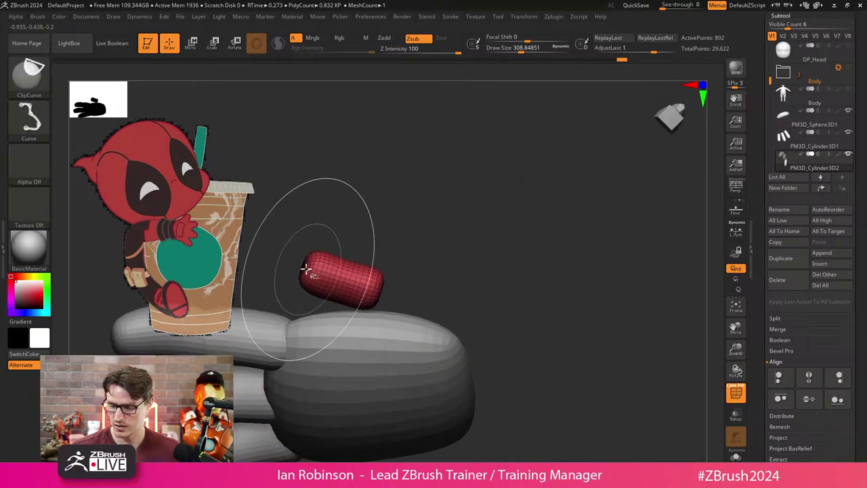
Test a ClipCurve cut on the thumb end, undo it, and tilt the capsule around Z.
mouse_move(309, 203)
left_mouse_down("ctrl+shift")
mouse_move(305, 276)
mouse_move(329, 278)
left_mouse_up("ctrl+shift")
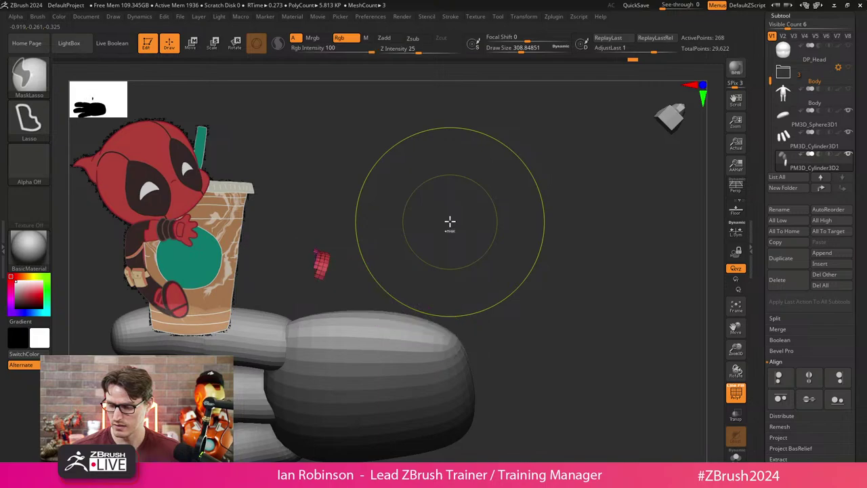
key("ctrl+z")
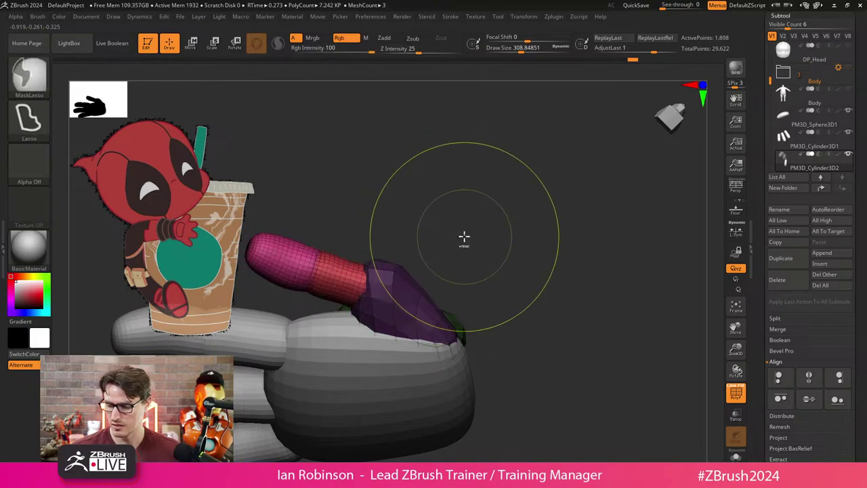
key("w")
left_click_drag(476, 219, 445, 337)
mouse_move(354, 316)
left_mouse_down()
mouse_move(455, 242)
mouse_move(465, 205)
mouse_move(477, 201)
mouse_move(439, 254)
mouse_move(441, 265)
left_mouse_up()
key("q")
key("w")
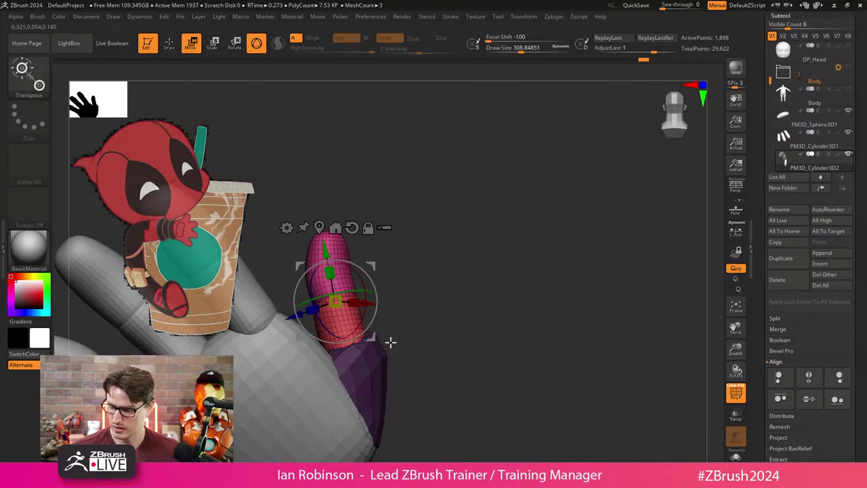
left_click_drag(389, 342, 468, 297)
Isolate the thumb's pink tip and bend it slightly with the Transpose gizmo.
key("q")
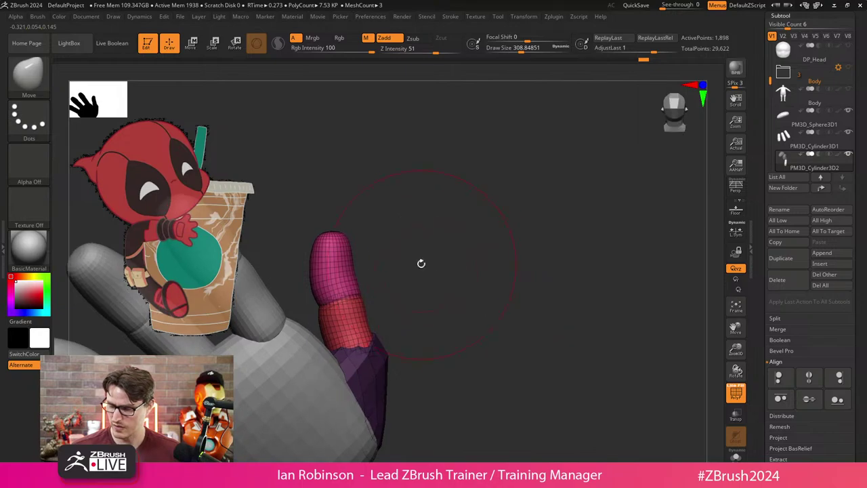
mouse_move(400, 258)
left_mouse_down("ctrl+shift")
mouse_move(345, 255)
mouse_move(393, 256)
mouse_move(414, 286)
left_mouse_up("ctrl+shift")
left_click(407, 256, "ctrl+shift")
key("w")
left_click_drag(363, 318, 358, 315)
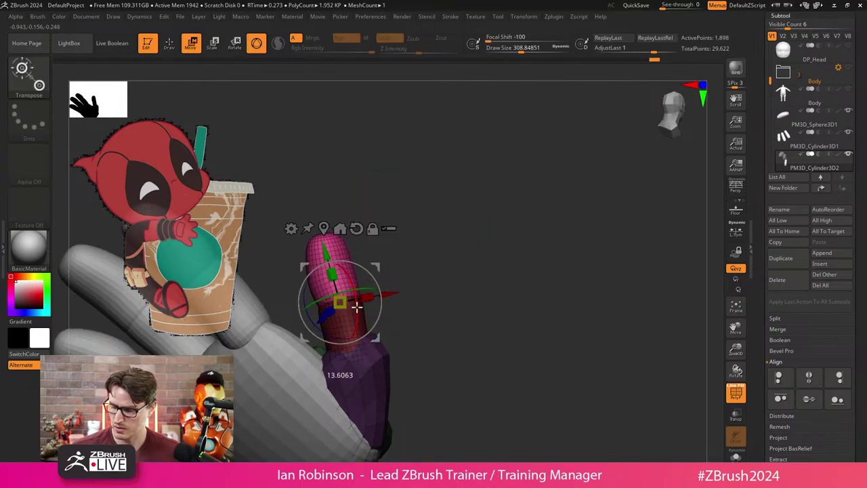
key("q")
Select the PM3D_Cylinder3D1 finger capsules, show polygroup colours, and isolate the outer finger's segments.
mouse_move(420, 285)
left_mouse_down()
mouse_move(564, 208)
mouse_move(559, 264)
mouse_move(527, 304)
left_mouse_up()
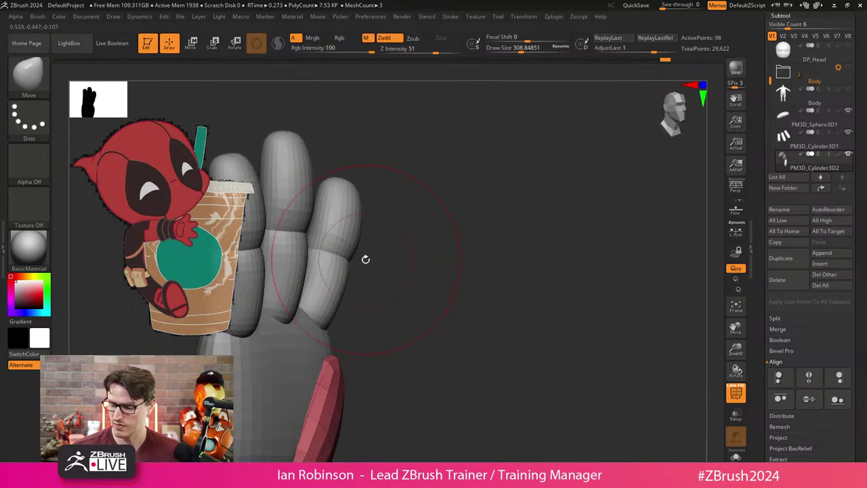
left_click_drag(366, 258, 475, 263)
left_click(434, 267, "alt")
key("shift+f")
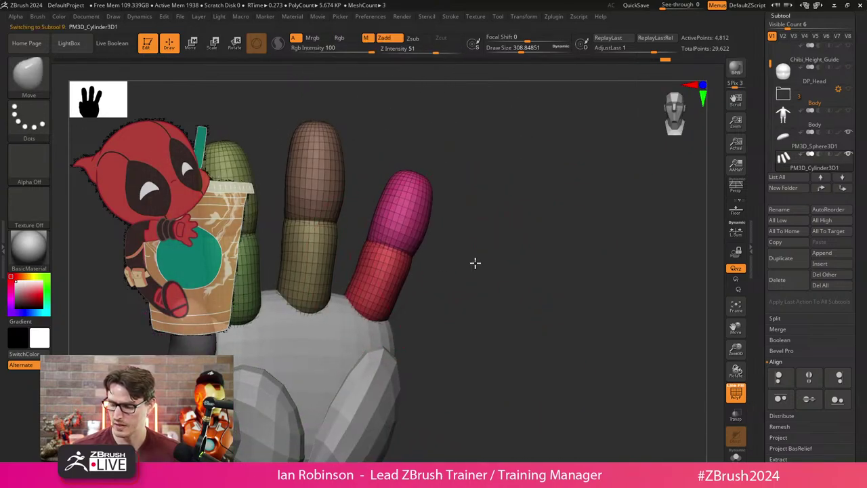
left_click(416, 259, "ctrl+shift")
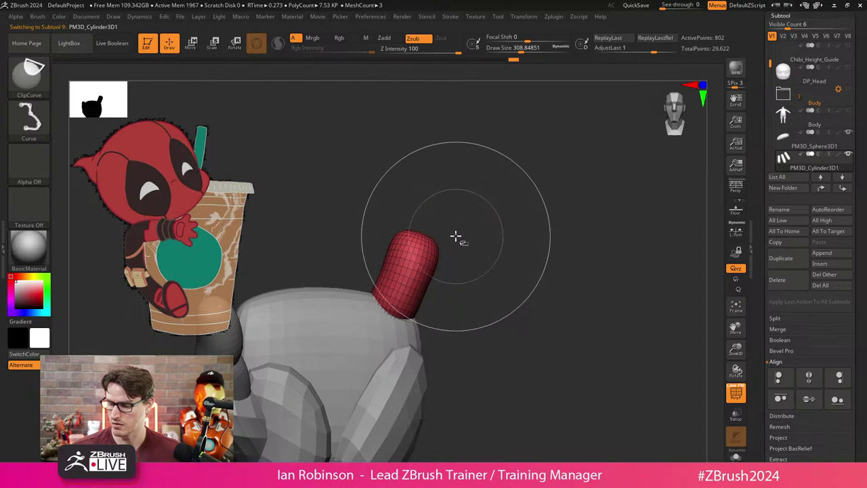
left_click(478, 236, "ctrl+shift")
left_click_drag(484, 201, 407, 291, "ctrl+shift")
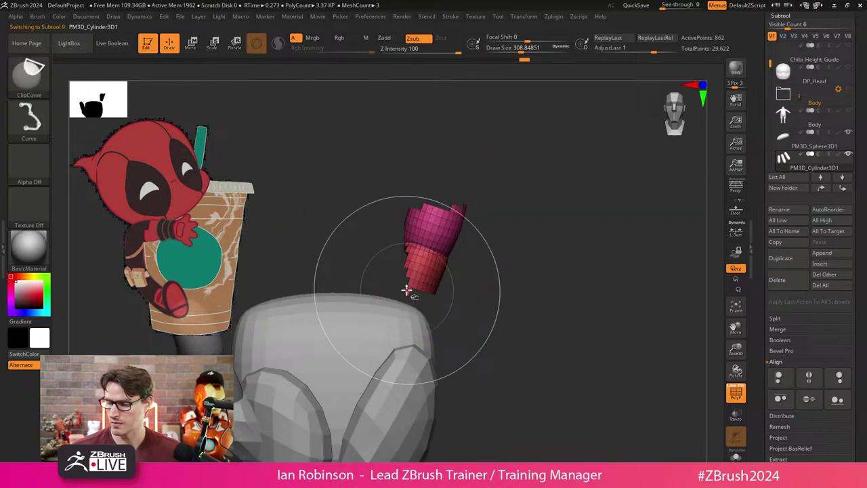
left_click(473, 257, "ctrl+shift")
Set the pivot at the finger's base, hide its lower segment, and centre the pivot on the magenta tip.
key("w")
left_click(409, 309)
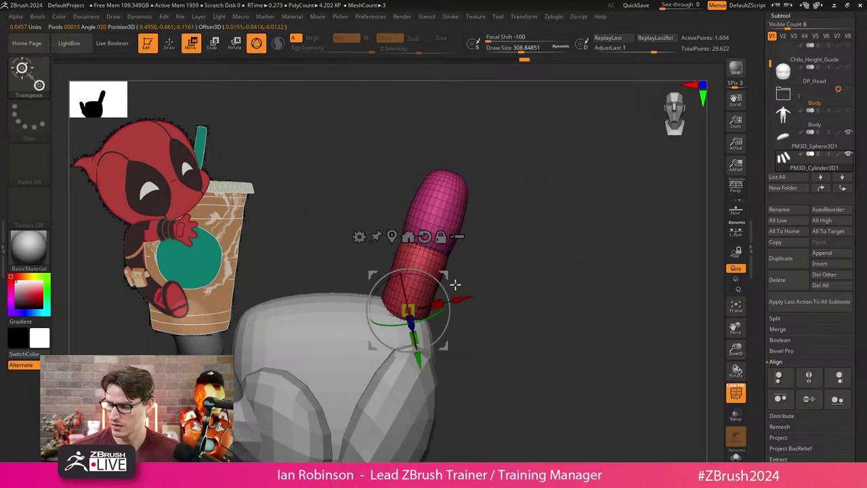
mouse_move(515, 298)
left_mouse_down()
mouse_move(525, 291)
mouse_move(442, 302)
mouse_move(430, 350)
left_mouse_up()
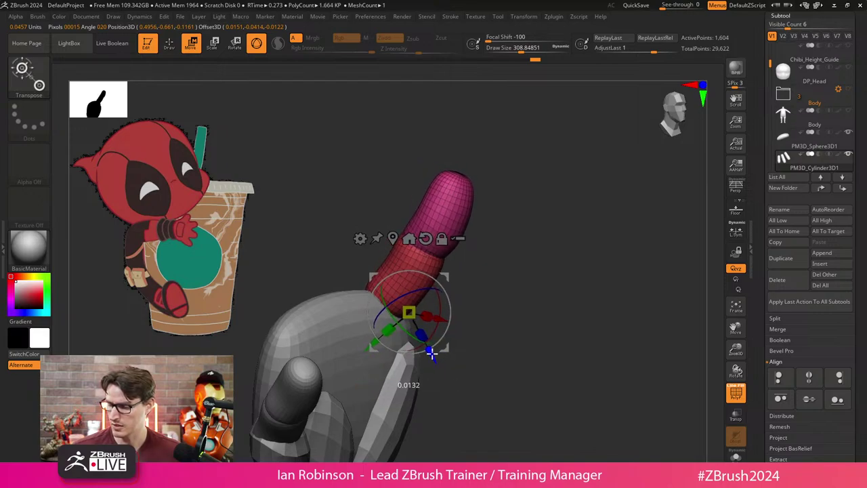
key("q")
left_click(431, 272, "ctrl+alt+shift")
key("w")
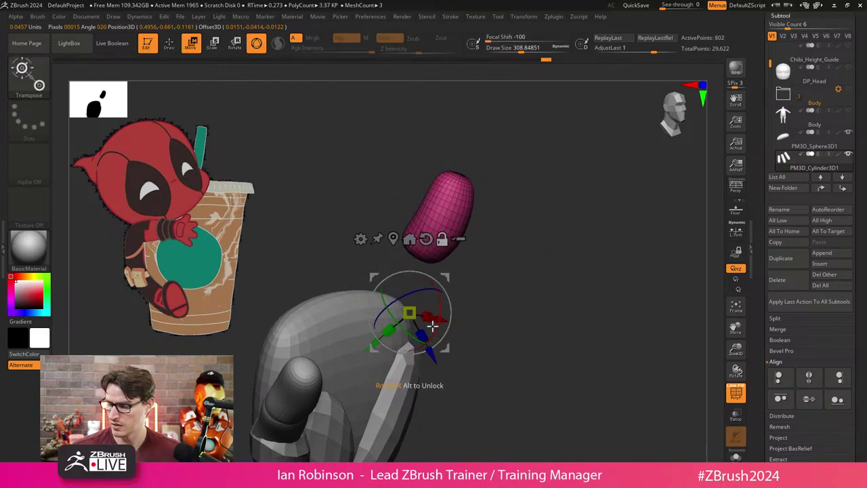
left_click(409, 238)
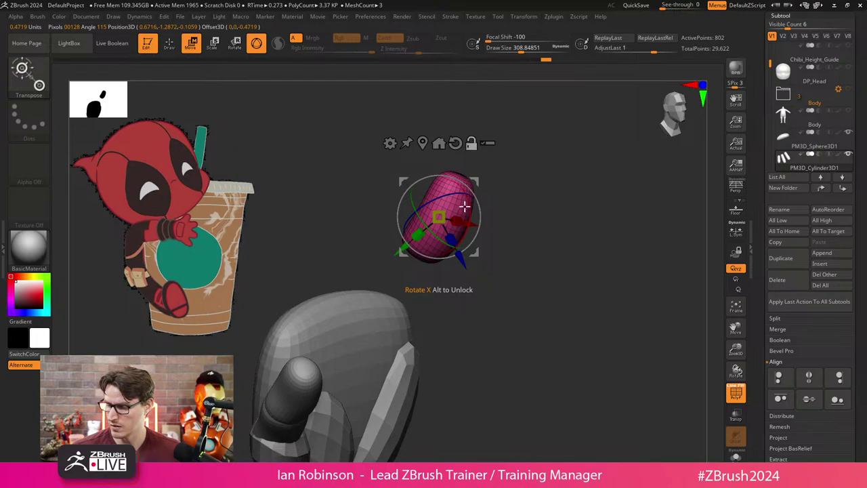
Lower the pivot to the tip's base, show all fingers, and undo the red finger's distortion.
left_click_drag(409, 269, 393, 290, "alt")
left_click(500, 240, "ctrl+shift")
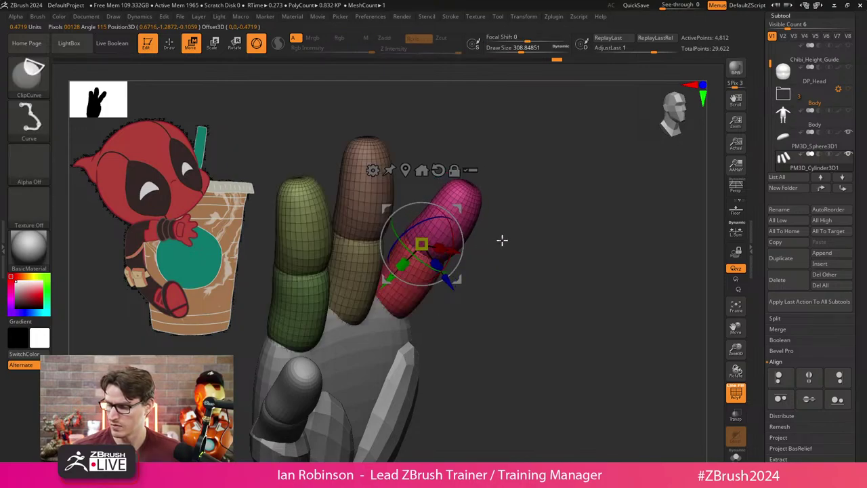
left_click_drag(500, 240, 538, 225)
left_click(376, 269, "ctrl")
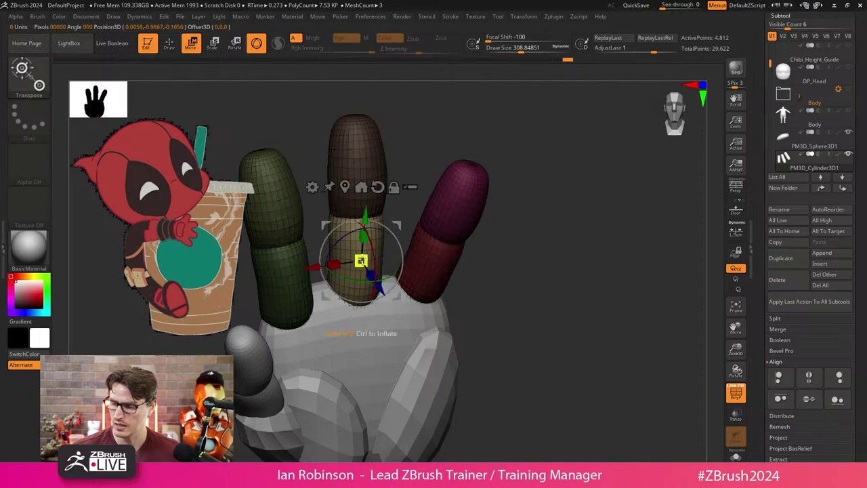
key("q")
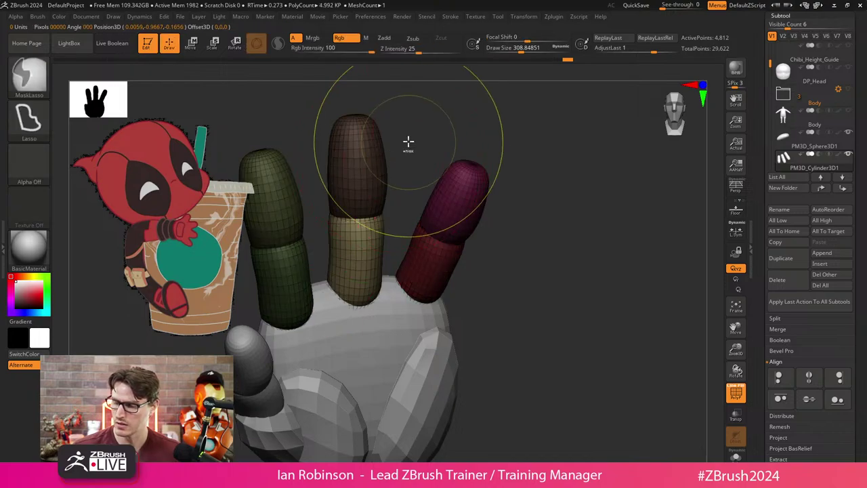
left_click(409, 145, "ctrl")
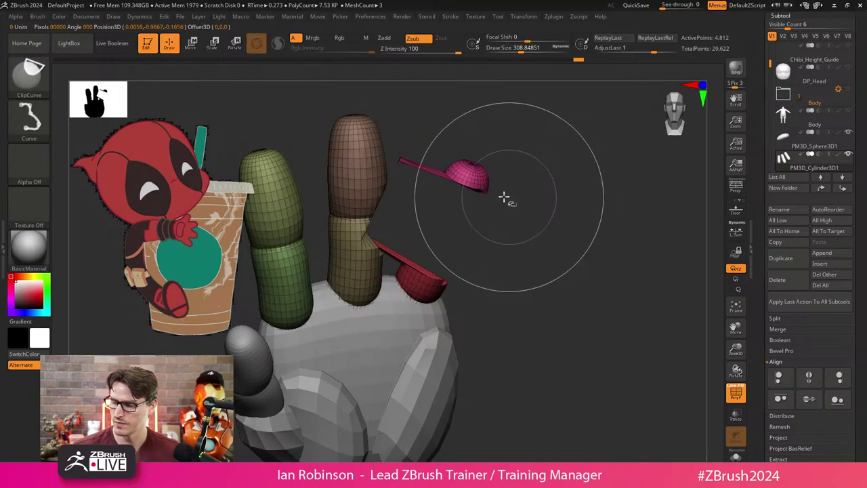
key("ctrl+z")
Isolate the middle finger and invert the mask so only it can move.
left_click_drag(395, 130, 352, 244, "ctrl+shift")
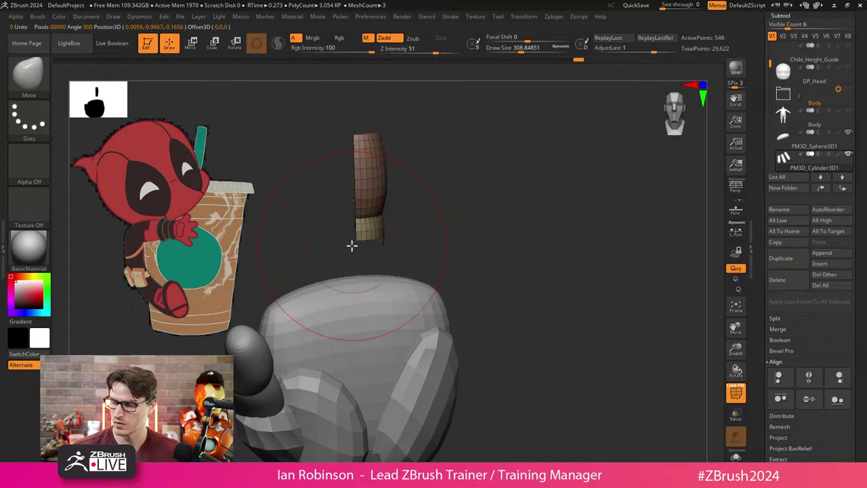
left_click(515, 218, "ctrl+shift")
left_click(518, 219, "ctrl")
key("w")
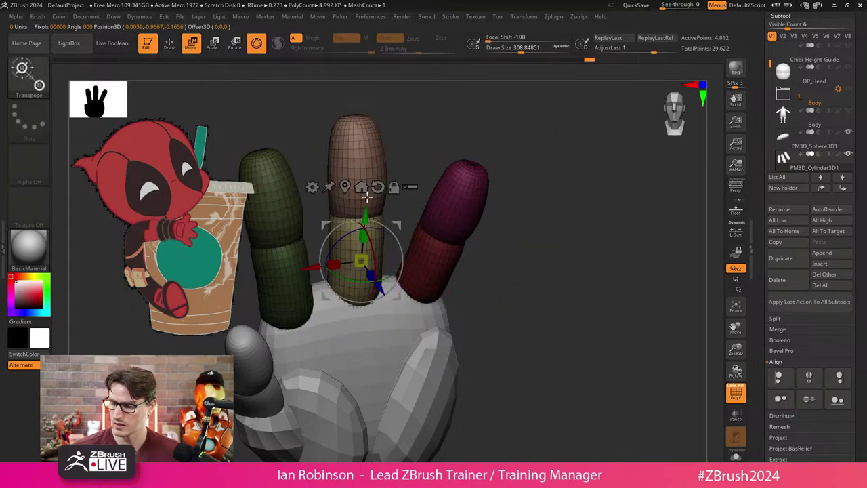
key("q")
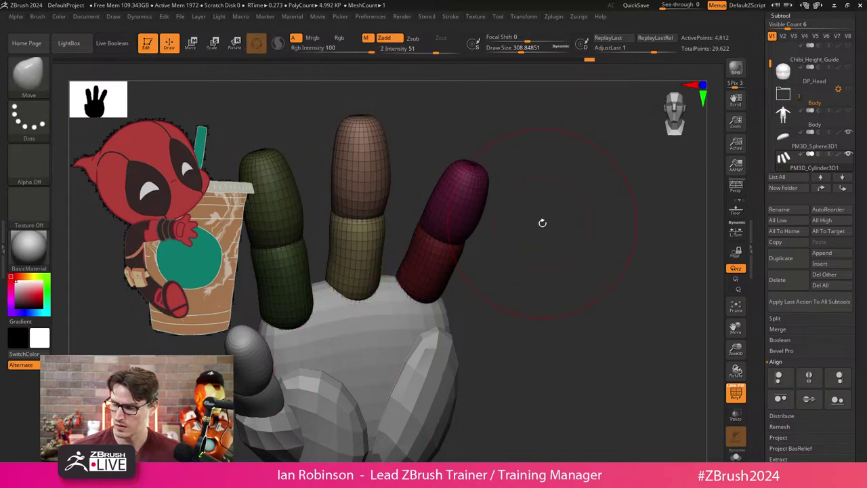
left_click_drag(542, 223, 507, 230, "ctrl")
Mask around the middle finger's top segment and move the pivot up to its middle joint.
left_click(387, 189, "ctrl+shift")
left_click(525, 177, "ctrl+shift")
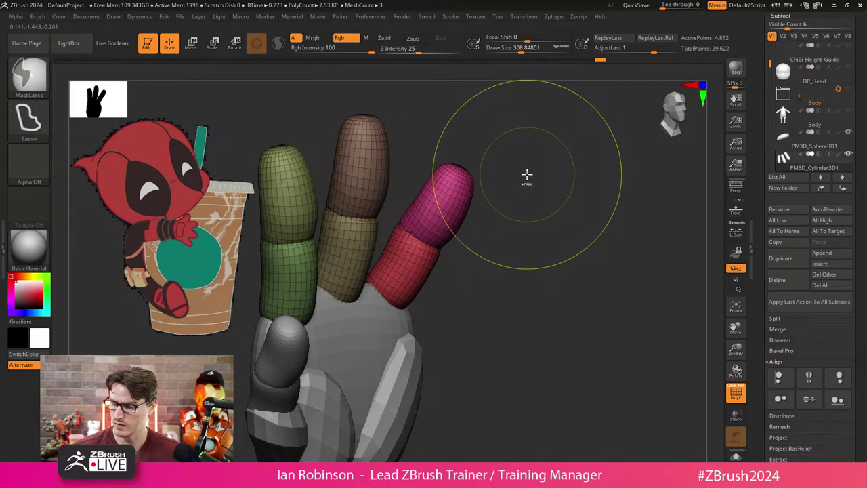
left_click(525, 176, "ctrl+shift")
left_click(526, 176, "ctrl")
left_click(524, 177, "ctrl+shift")
left_click(527, 175, "ctrl")
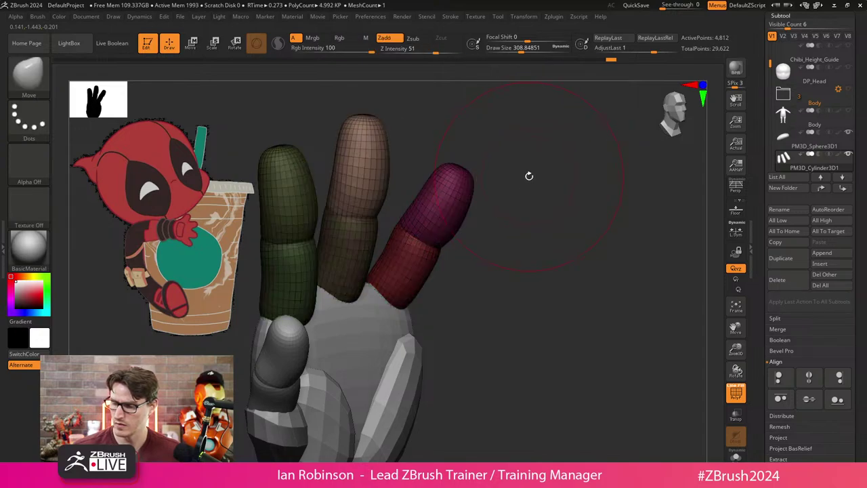
key("w")
left_click_drag(380, 226, 474, 162, "alt")
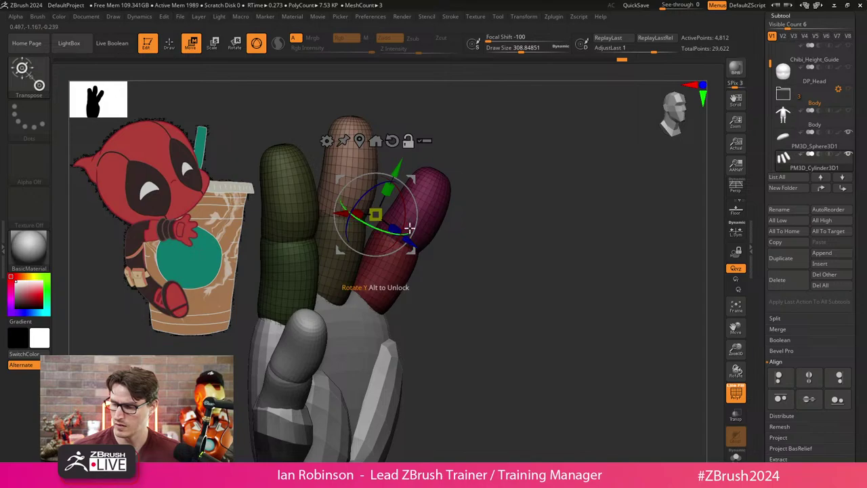
Undo the middle finger's bend and isolate the green index finger.
left_click_drag(404, 210, 381, 212, "alt")
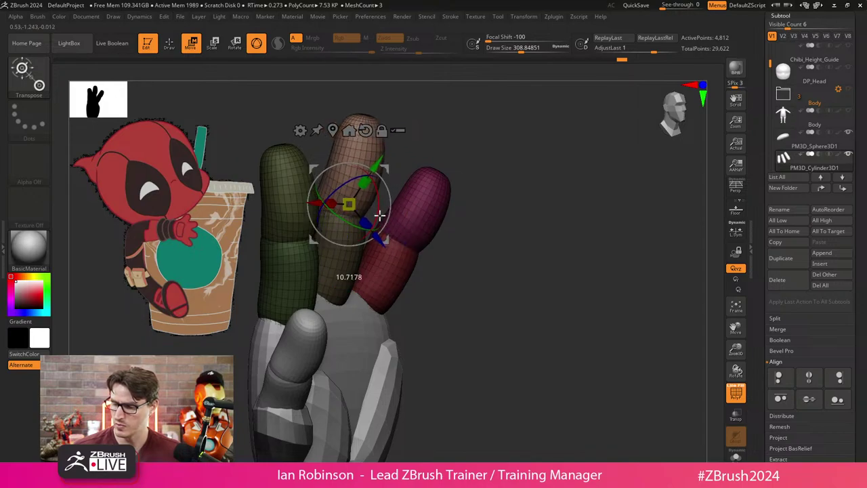
key("q")
key("ctrl+z")
key("ctrl+z")
key("ctrl+z")
key("ctrl+z")
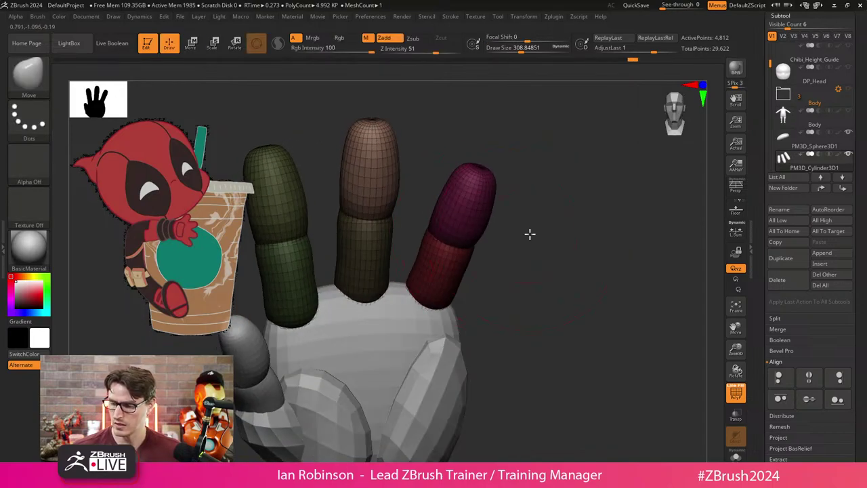
left_click(329, 258, "ctrl+shift")
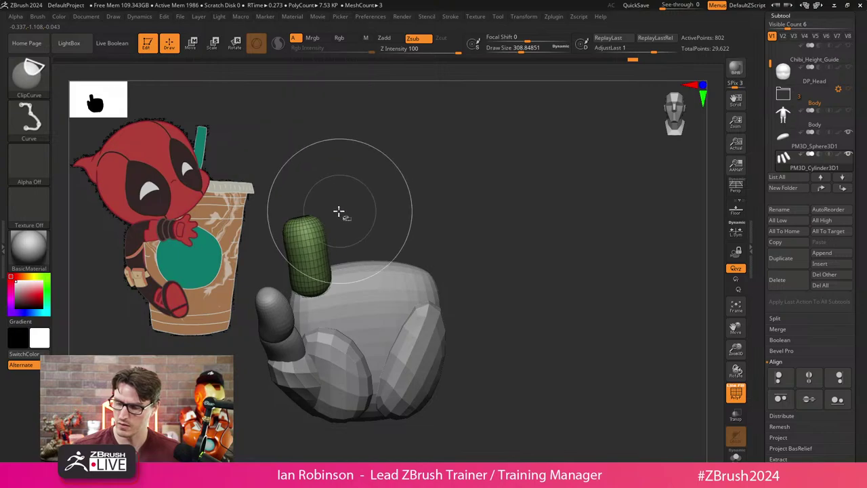
left_click(314, 163, "ctrl+shift")
left_click(306, 186, "ctrl+alt+shift")
Isolate the green index finger, pivot the gizmo at its base, and tilt it outward.
left_click(455, 150, "ctrl+shift")
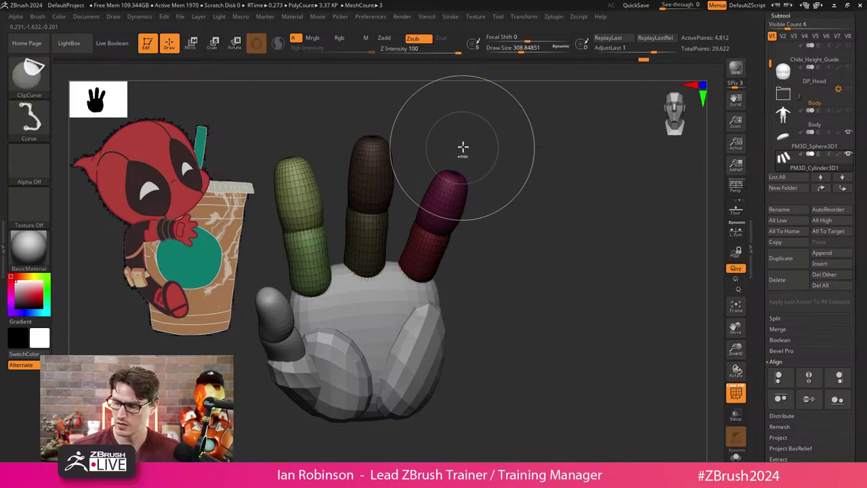
left_click_drag(463, 147, 470, 183)
key("w")
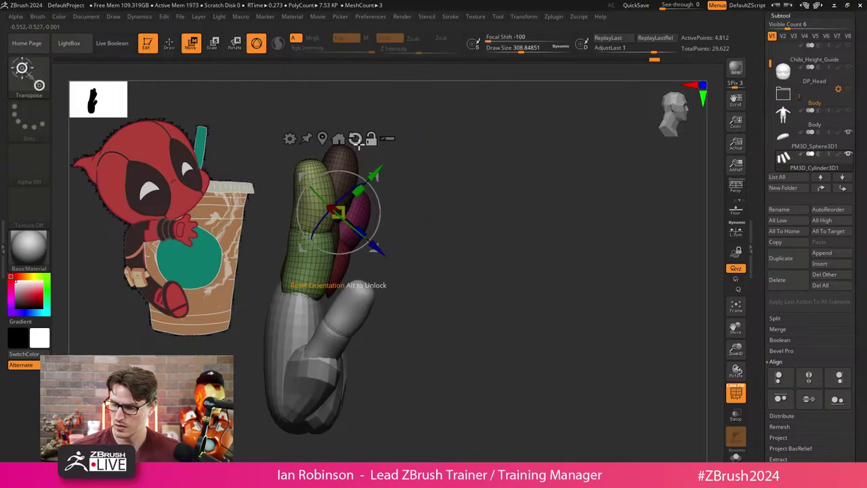
left_click_drag(341, 213, 305, 281, "alt")
left_click_drag(360, 288, 411, 267)
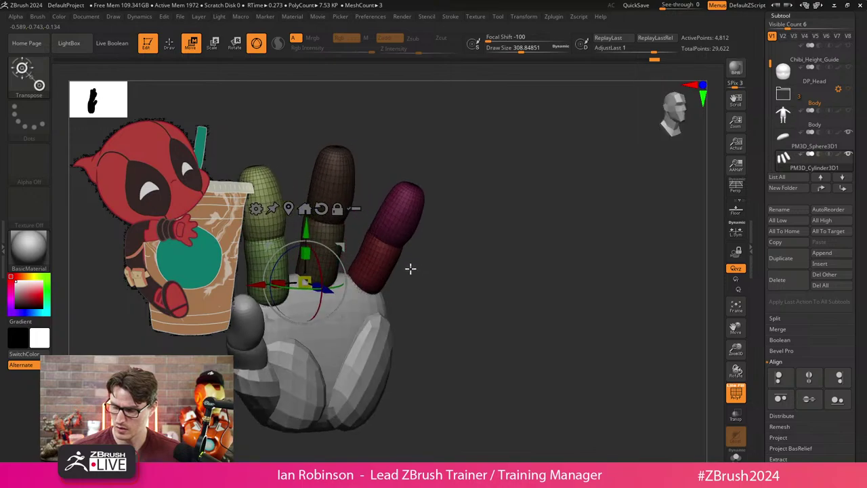
left_click(290, 227, "ctrl+shift")
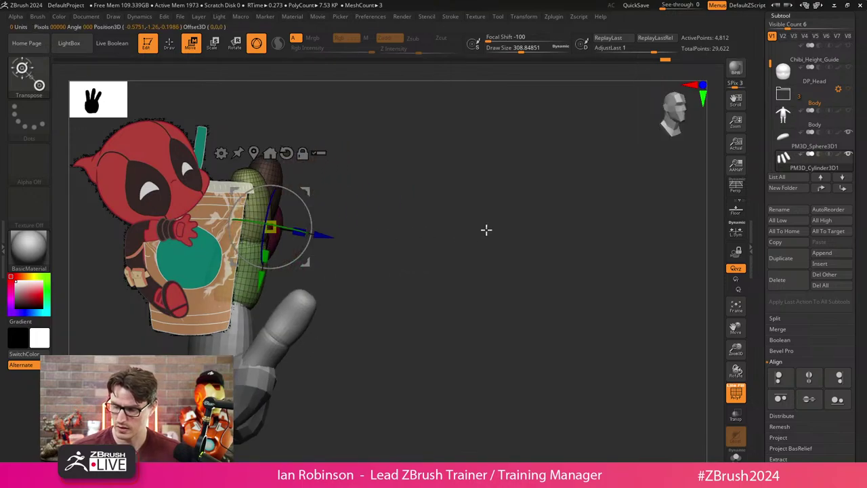
left_click_drag(279, 280, 445, 267, "alt")
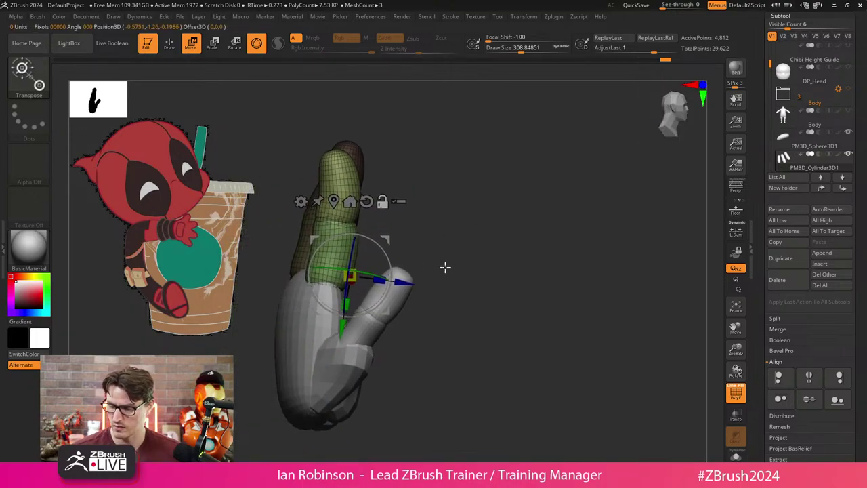
mouse_move(376, 291)
left_mouse_down()
mouse_move(370, 294)
mouse_move(455, 271)
mouse_move(513, 286)
mouse_move(503, 244)
mouse_move(513, 325)
mouse_move(501, 345)
mouse_move(493, 320)
mouse_move(536, 314)
mouse_move(515, 265)
mouse_move(546, 219)
mouse_move(407, 233)
mouse_move(377, 253)
mouse_move(360, 288)
left_mouse_up()
Unhide the whole hand, turn off polygroup colours, and select the PM3D_Cylinder3D2 hand part.
key("q")
left_click(436, 275, "ctrl+shift")
key("shift+f")
left_click(487, 224, "ctrl+shift")
left_click(360, 288, "alt")
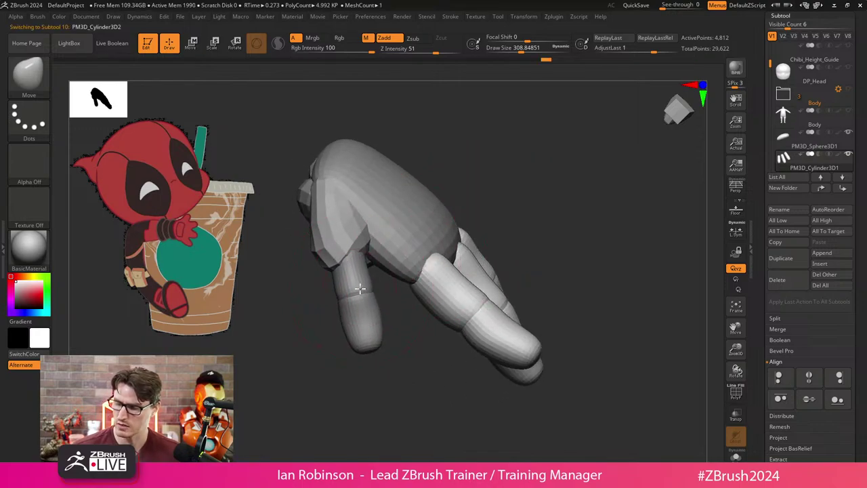
Reshape the thumb–palm junction with the Move brush so it blends smoothly.
key("ctrl")
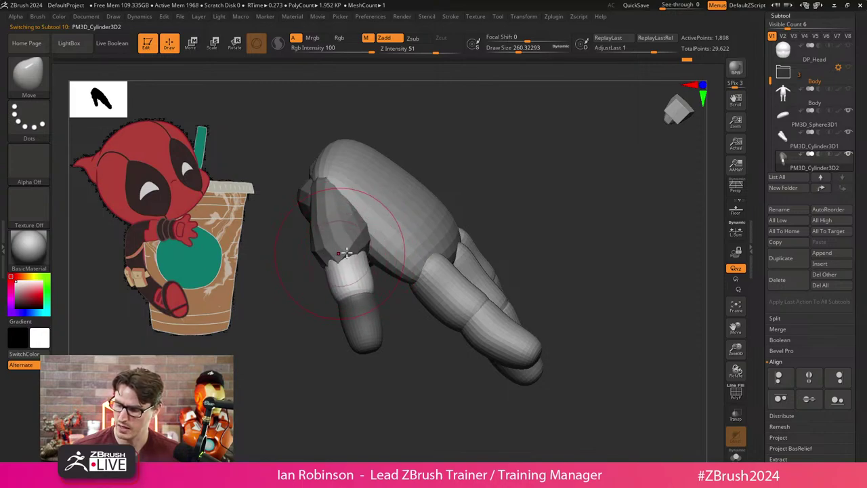
mouse_move(346, 252)
right_mouse_down()
mouse_move(471, 176)
mouse_move(345, 216)
mouse_move(371, 288)
mouse_move(442, 183)
right_mouse_up()
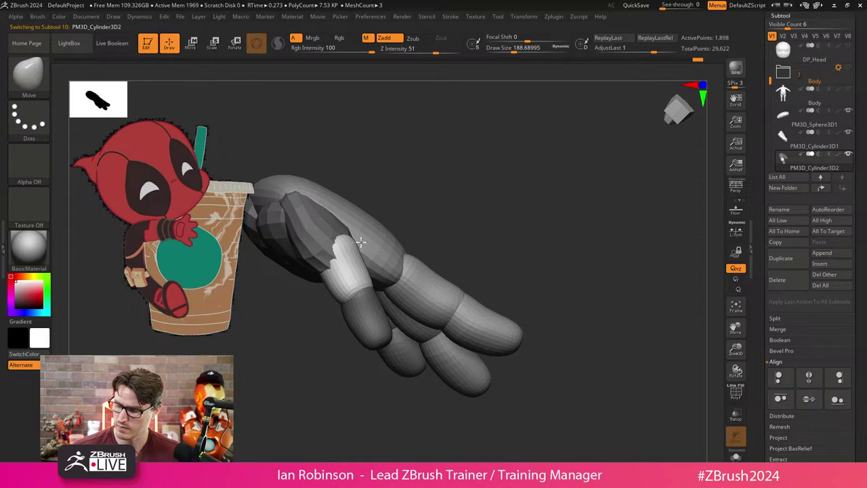
right_click_drag(361, 242, 414, 208)
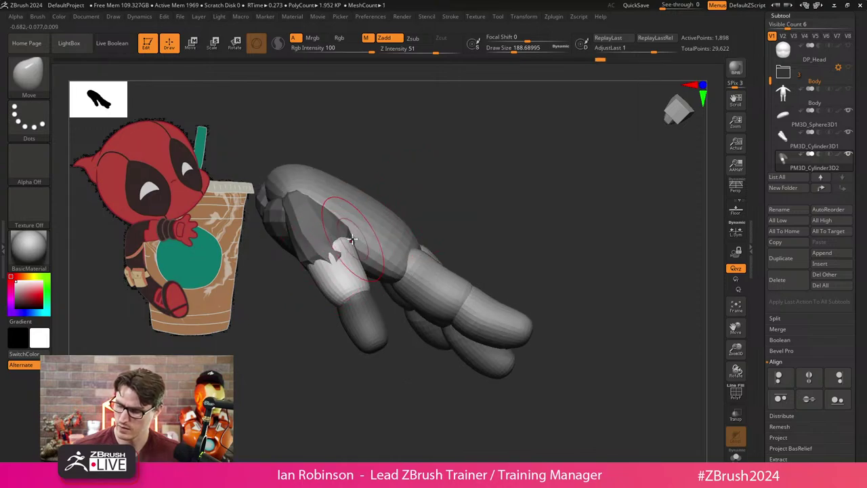
Turn the hand to a front palm view, frame it, and show polygroups with wireframe.
right_click_drag(351, 240, 488, 211)
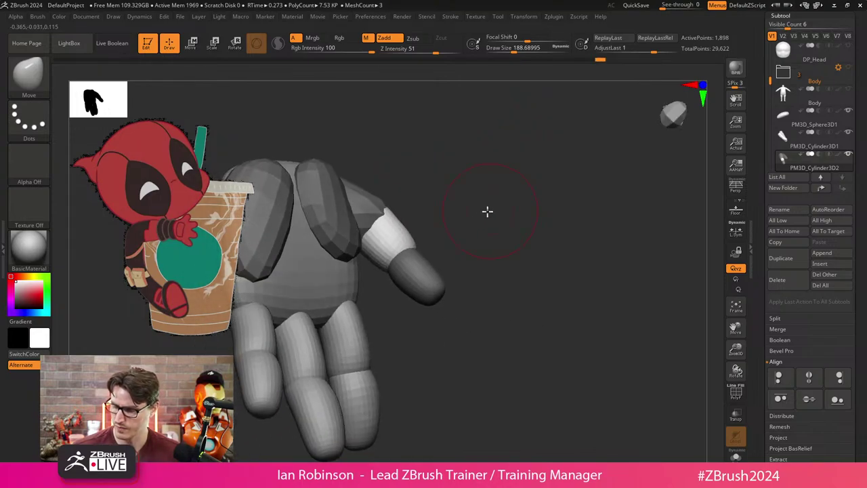
mouse_move(426, 240)
right_mouse_down()
mouse_move(449, 232)
mouse_move(407, 237)
mouse_move(490, 221)
mouse_move(508, 311)
mouse_move(390, 258)
right_mouse_up()
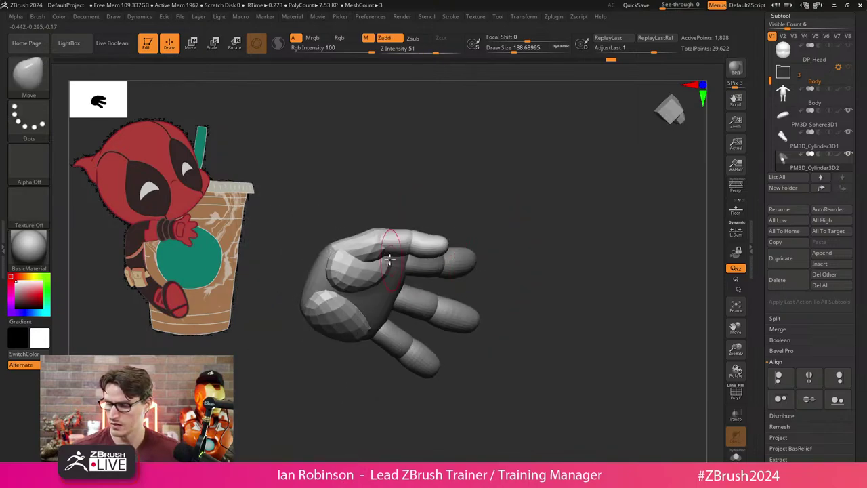
right_click_drag(527, 271, 524, 248)
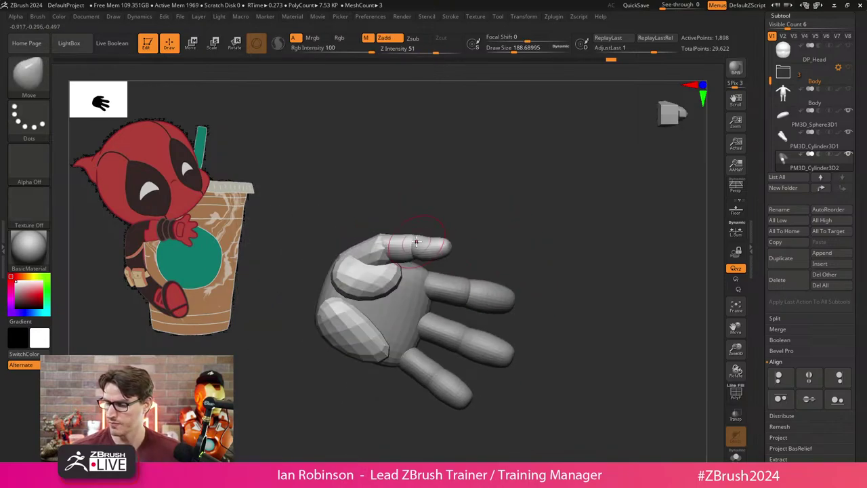
right_click_drag(576, 208, 549, 284)
key("f")
key("shift+f")
key("shift+f")
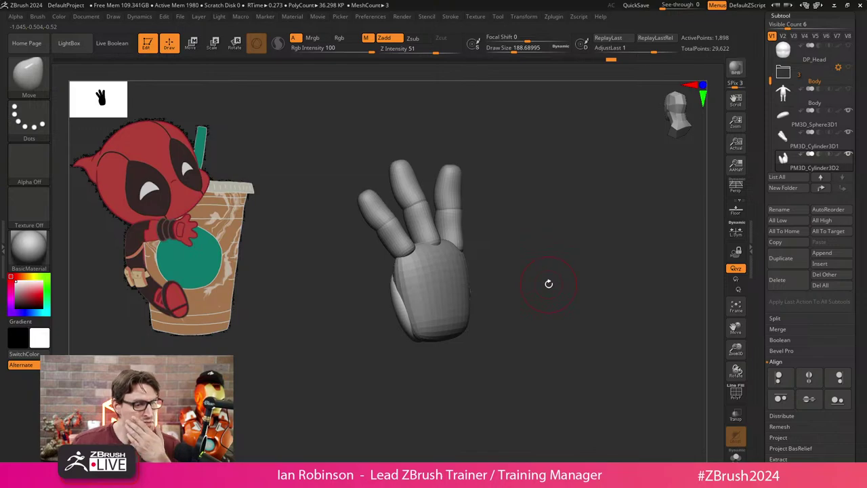
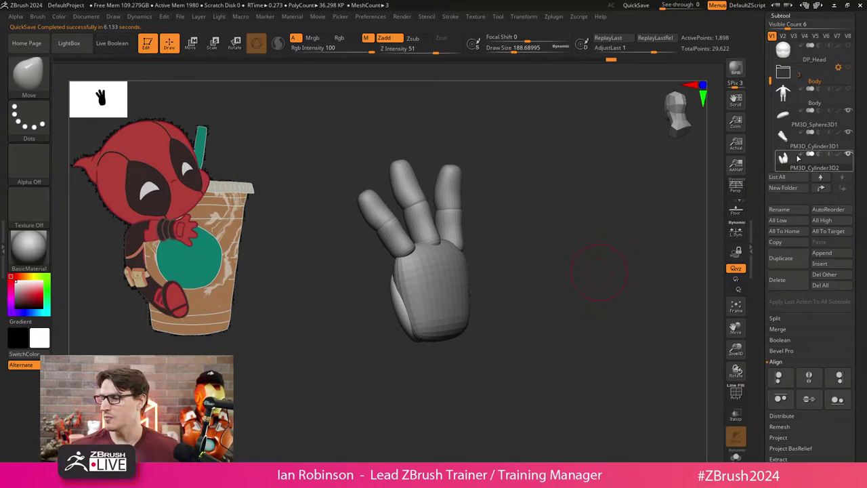
Orbit and zoom so the hand faces front-on and fills the view.
mouse_move(838, 103)
mouse_move(610, 261)
left_mouse_down()
mouse_move(567, 278)
mouse_move(612, 254)
left_mouse_up()
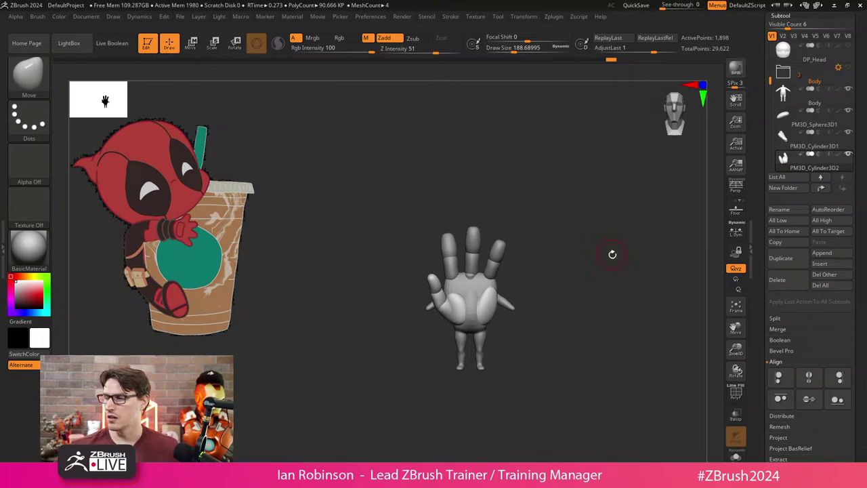
right_click_drag(616, 252, 560, 312, "ctrl")
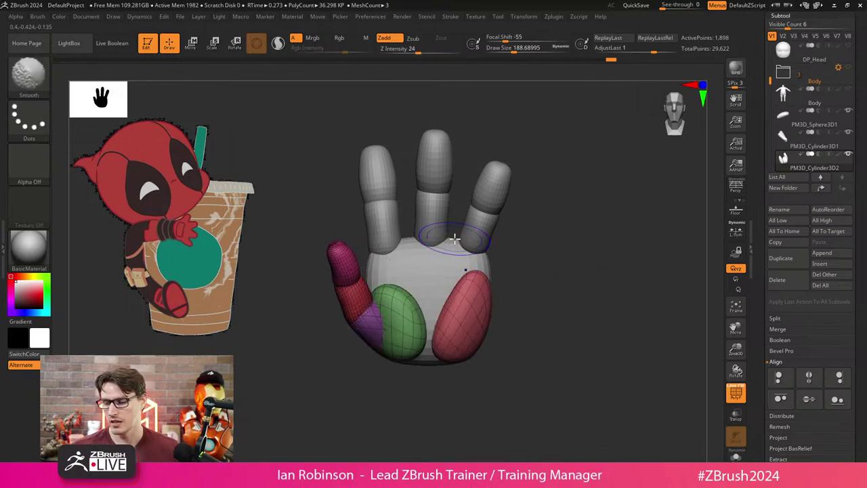
left_click_drag(529, 305, 568, 254)
Try a ClipCurve cut across the thumb, then restore the full hand.
right_click_drag(569, 254, 348, 262, "ctrl")
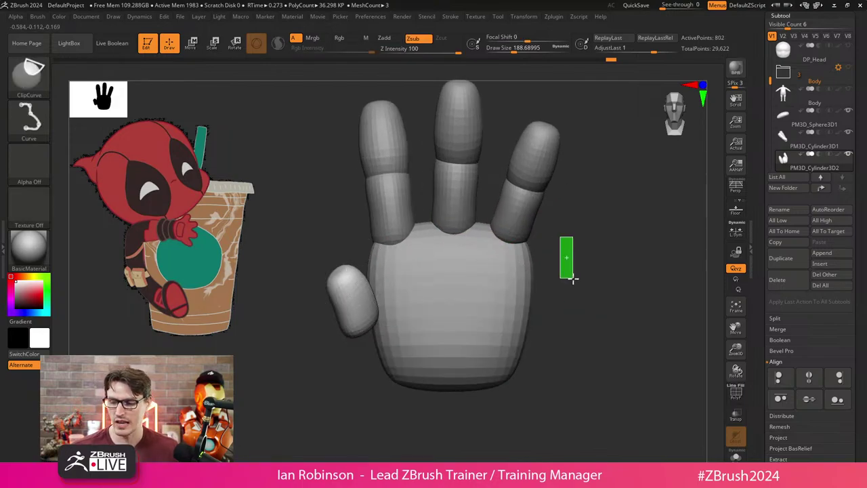
key("ctrl+shift")
left_click(350, 267, "ctrl+shift")
left_click(576, 271, "ctrl+shift")
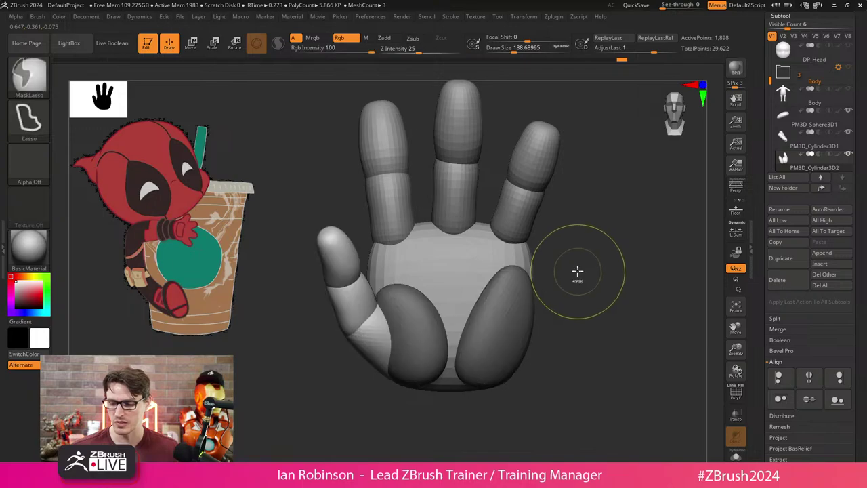
Place the Transpose gizmo at the thumb's base, then return to Draw for masking.
key("w")
left_click_drag(342, 277, 378, 319)
mouse_move(379, 380)
left_mouse_down()
mouse_move(377, 411)
mouse_move(370, 367)
mouse_move(351, 333)
mouse_move(417, 372)
mouse_move(511, 348)
mouse_move(478, 338)
mouse_move(429, 345)
mouse_move(519, 339)
left_mouse_up()
key("q")
key("ctrl")
Mask around the thumb pad, enlarge Draw Size and pull the thumb pad outward.
left_click(448, 354, "ctrl")
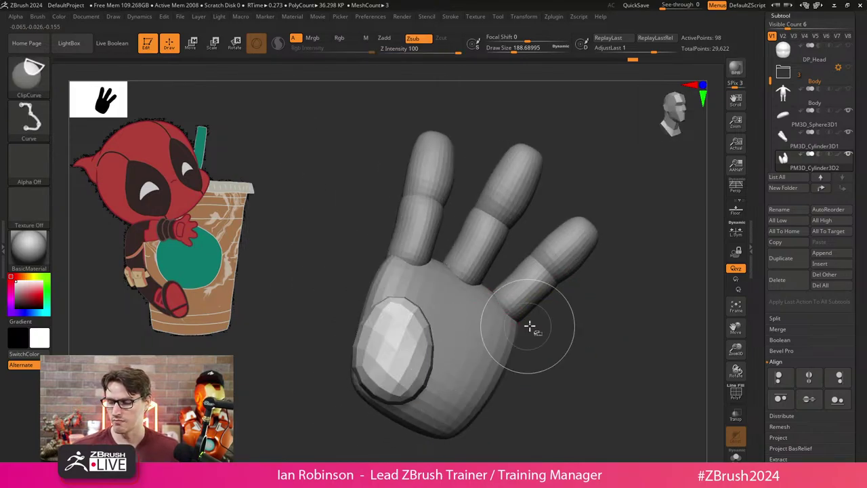
left_click(572, 333, "ctrl")
key("s")
mouse_move(575, 330)
left_mouse_down()
mouse_move(572, 321)
mouse_move(543, 337)
left_mouse_up()
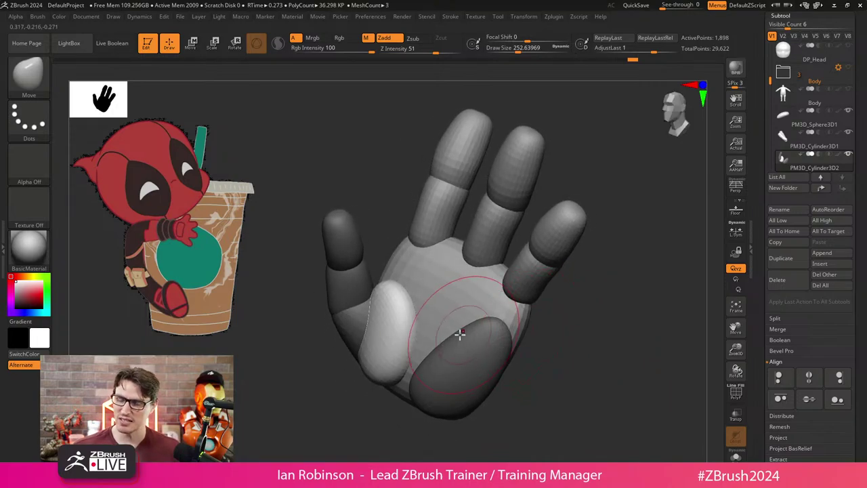
key("s")
left_click(370, 310)
left_click_drag(357, 322, 349, 322)
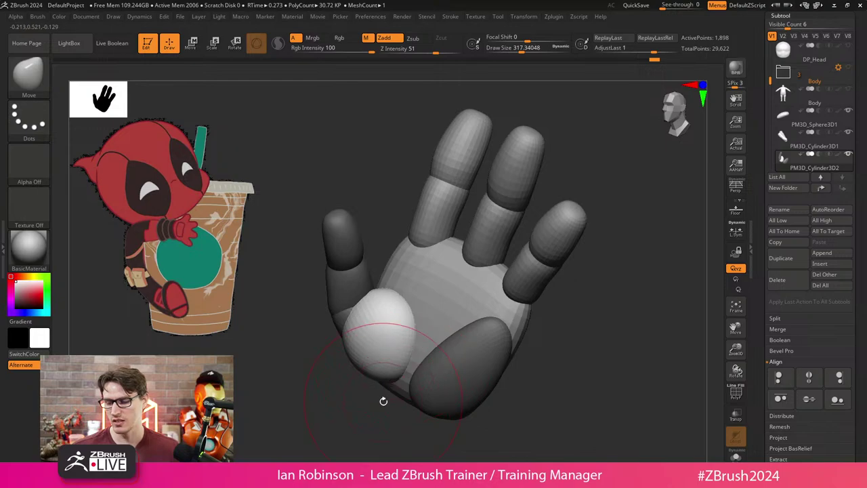
Stretch the palm pad downward and check it from palm-on and side views.
mouse_move(382, 401)
left_mouse_down()
mouse_move(498, 327)
mouse_move(484, 321)
mouse_move(501, 301)
mouse_move(508, 309)
mouse_move(407, 375)
mouse_move(490, 362)
mouse_move(517, 326)
mouse_move(392, 394)
left_mouse_up()
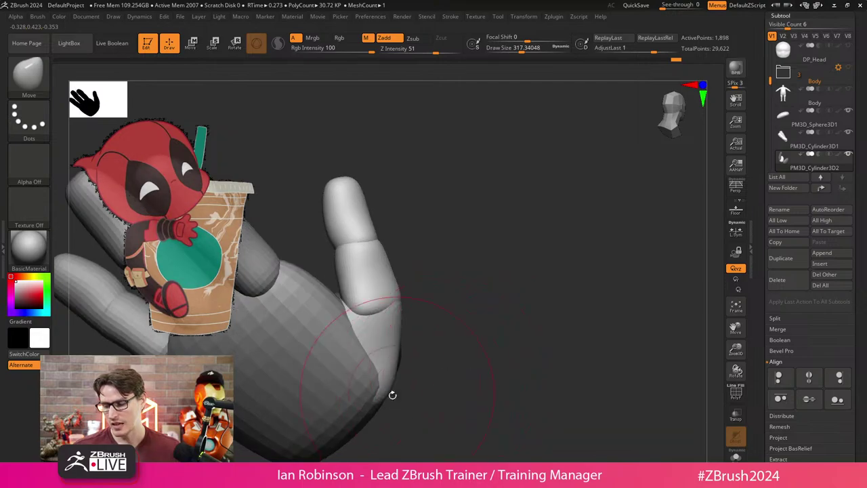
mouse_move(430, 367)
left_mouse_down()
mouse_move(453, 397)
mouse_move(401, 428)
mouse_move(380, 428)
mouse_move(350, 404)
mouse_move(341, 428)
left_mouse_up()
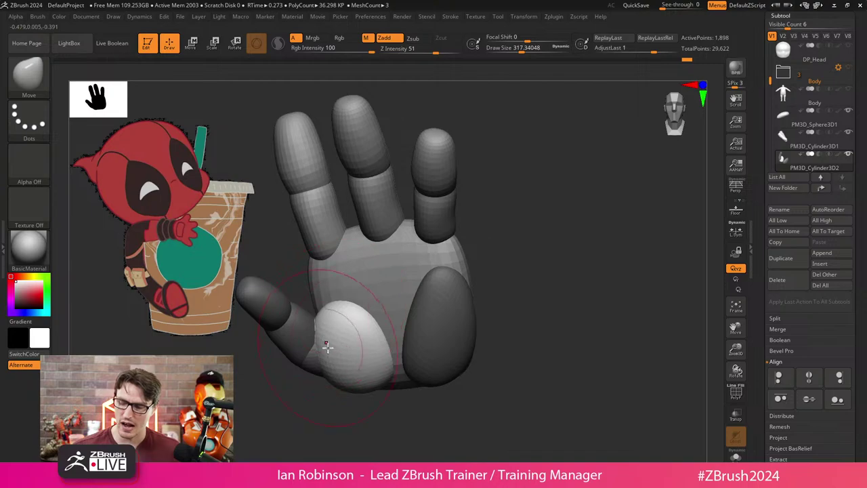
mouse_move(342, 403)
left_mouse_down()
mouse_move(345, 362)
mouse_move(504, 294)
mouse_move(504, 246)
mouse_move(513, 272)
mouse_move(494, 265)
left_mouse_up()
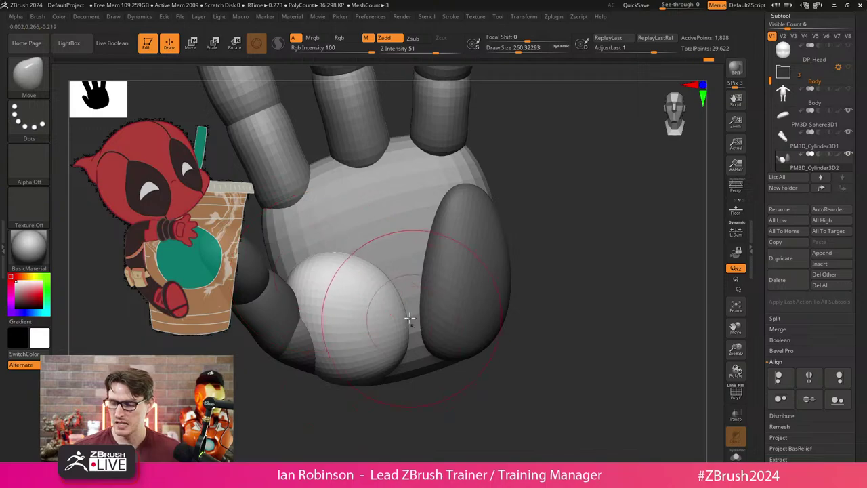
left_click_drag(408, 316, 393, 389)
left_click_drag(526, 278, 553, 302)
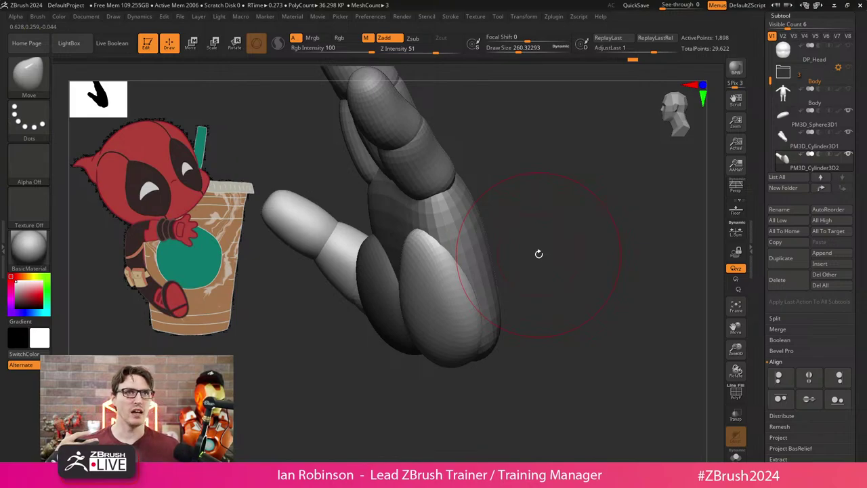
left_click_drag(538, 252, 475, 259)
mouse_move(542, 219)
left_mouse_down()
mouse_move(599, 215)
mouse_move(573, 228)
mouse_move(551, 281)
mouse_move(529, 240)
left_mouse_up()
mouse_move(505, 207)
left_mouse_down("ctrl+shift")
mouse_move(463, 259)
mouse_move(450, 294)
left_mouse_up("ctrl+shift")
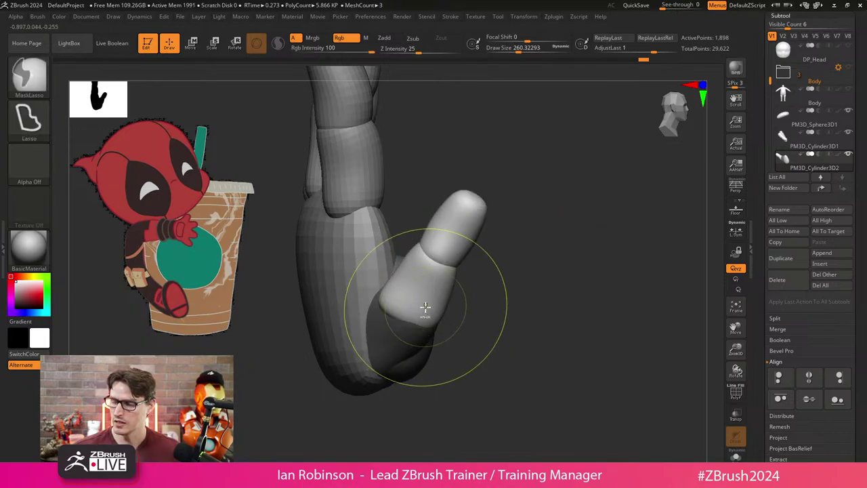
Compare the clipped and unclipped finger, ending with the upright finger restored.
key("ctrl+shift+z")
key("ctrl+z")
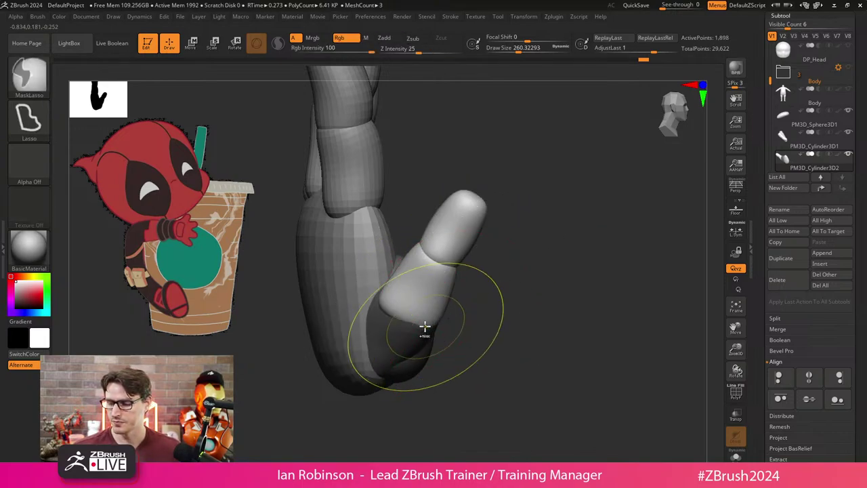
key("ctrl+shift+z")
key("ctrl+z")
key("ctrl+shift+z")
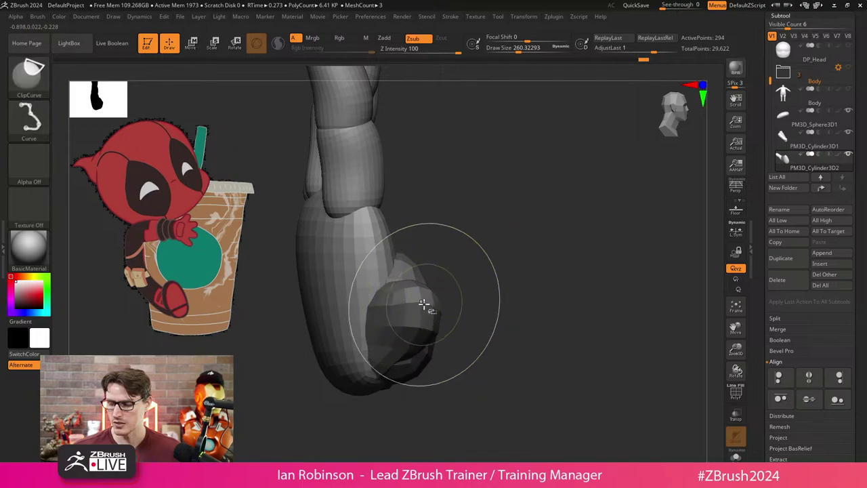
key("ctrl+z")
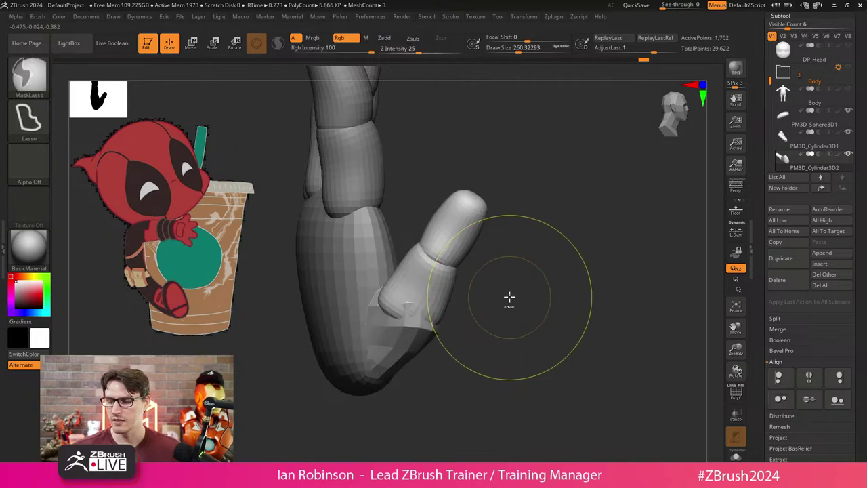
key("ctrl+z")
key("w")
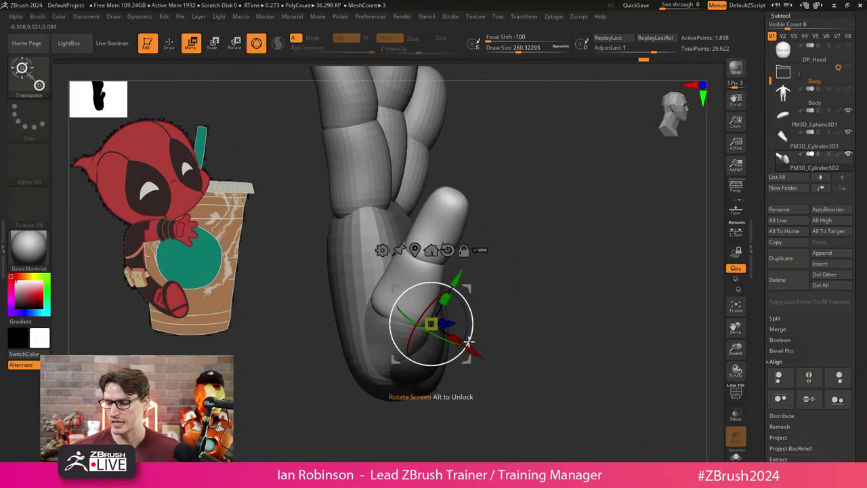
Rotate the thumb at its base with the Transpose gizmo ring.
key("q")
mouse_move(465, 346)
left_mouse_down()
mouse_move(502, 326)
mouse_move(400, 418)
mouse_move(391, 403)
mouse_move(440, 406)
mouse_move(461, 375)
mouse_move(465, 348)
left_mouse_up()
key("w")
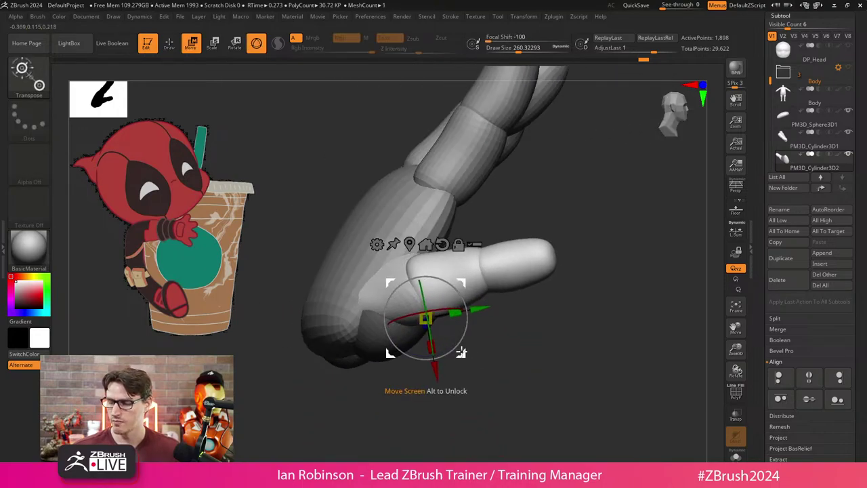
key("q")
mouse_move(475, 400)
left_mouse_down()
mouse_move(509, 395)
mouse_move(517, 366)
mouse_move(488, 373)
mouse_move(503, 364)
mouse_move(520, 381)
left_mouse_up()
key("w")
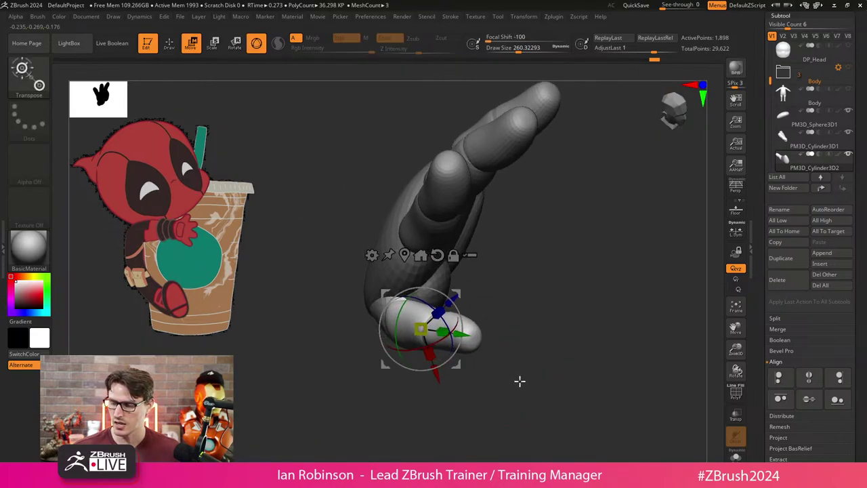
mouse_move(444, 366)
left_mouse_down()
mouse_move(503, 359)
mouse_move(509, 347)
left_mouse_up()
key("q")
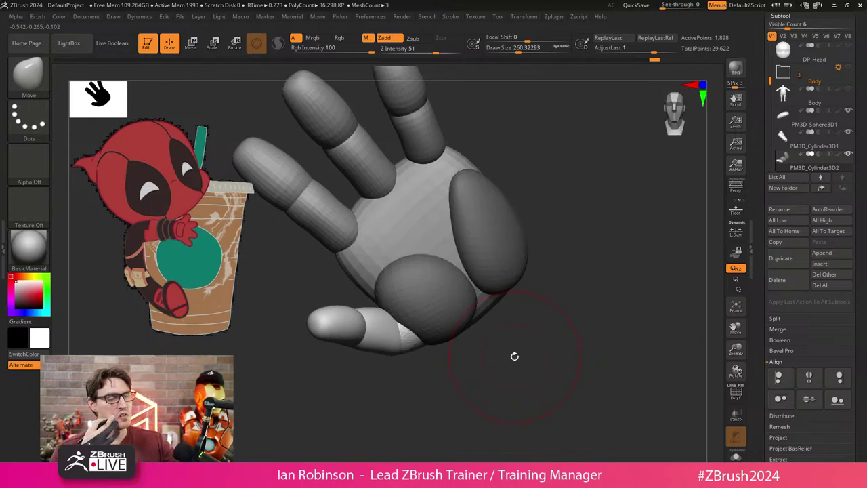
Ctrl-drag on empty canvas to clear the thumb and palm mask, then review the hand.
mouse_move(514, 356)
left_mouse_down()
mouse_move(503, 346)
mouse_move(495, 370)
mouse_move(506, 368)
mouse_move(509, 381)
mouse_move(520, 361)
left_mouse_up()
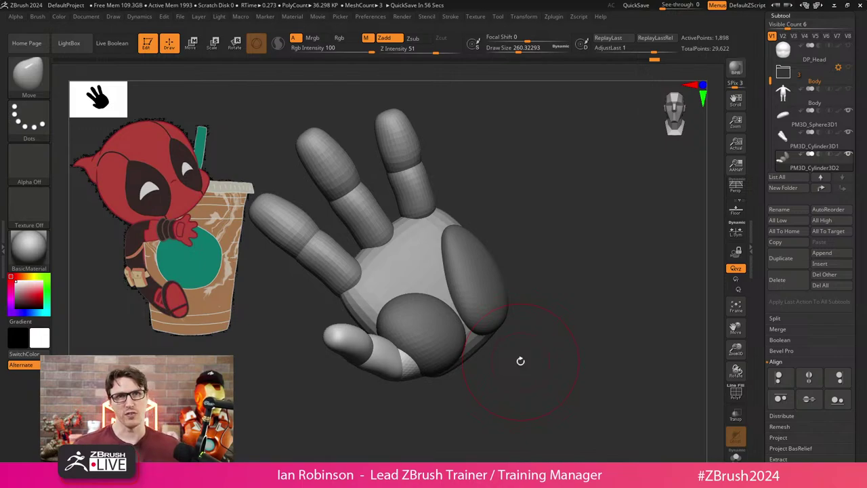
left_click_drag(520, 360, 566, 284)
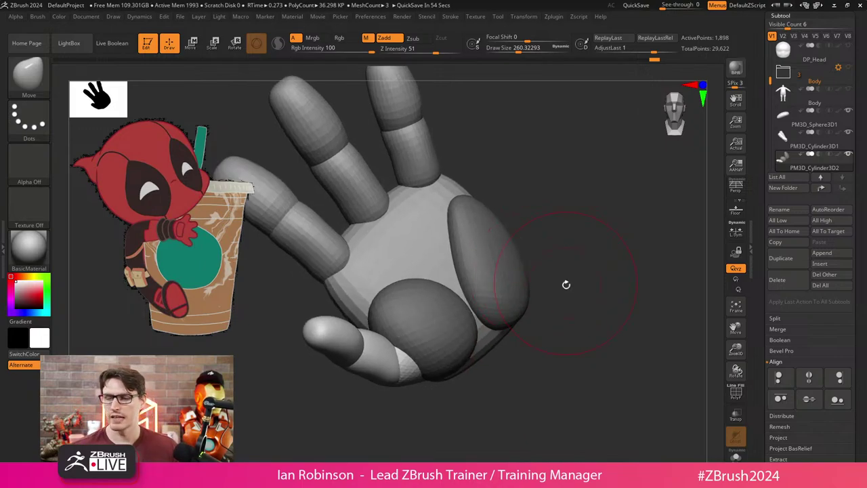
left_click_drag(567, 201, 573, 211, "ctrl")
mouse_move(572, 211)
left_mouse_down()
mouse_move(598, 246)
mouse_move(561, 263)
mouse_move(532, 368)
mouse_move(516, 320)
left_mouse_up()
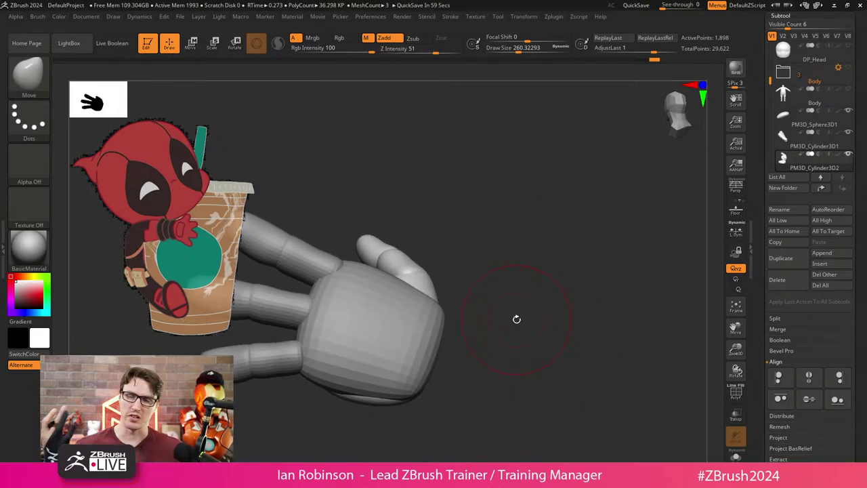
mouse_move(515, 316)
left_mouse_down()
mouse_move(530, 254)
mouse_move(524, 293)
mouse_move(498, 291)
mouse_move(481, 271)
mouse_move(430, 294)
mouse_move(492, 301)
mouse_move(384, 316)
left_mouse_up()
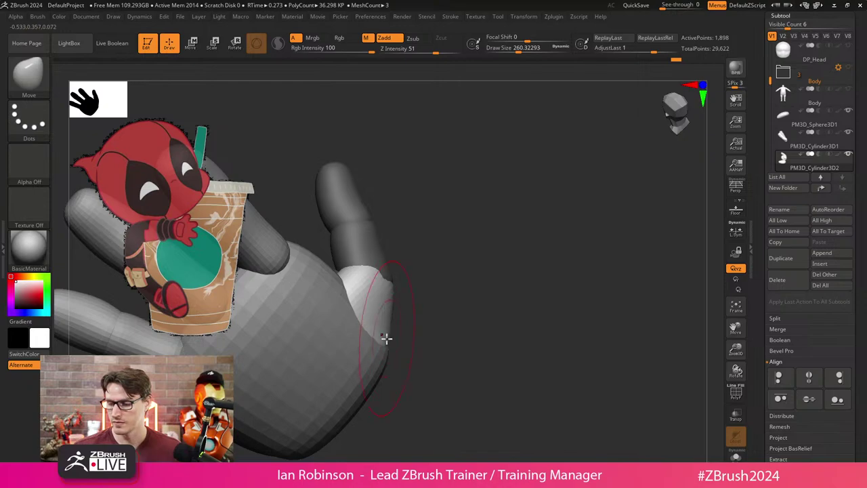
left_click_drag(451, 310, 404, 319)
left_click_drag(502, 281, 378, 253)
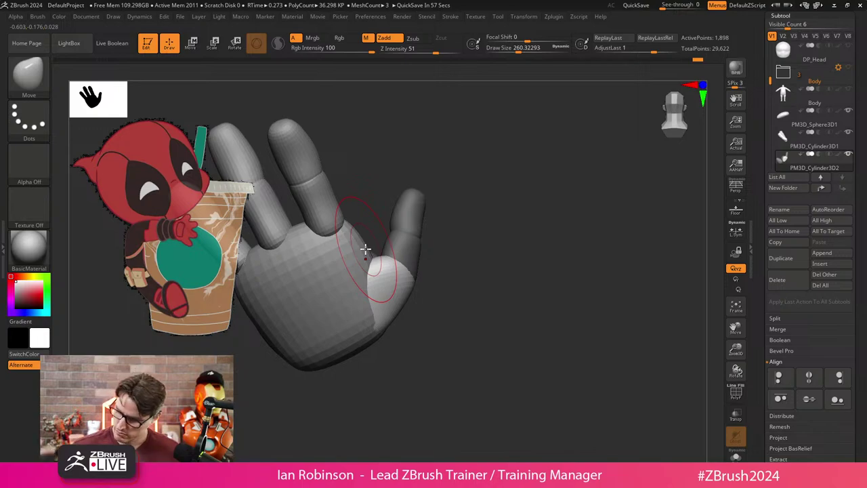
left_click_drag(458, 244, 418, 307)
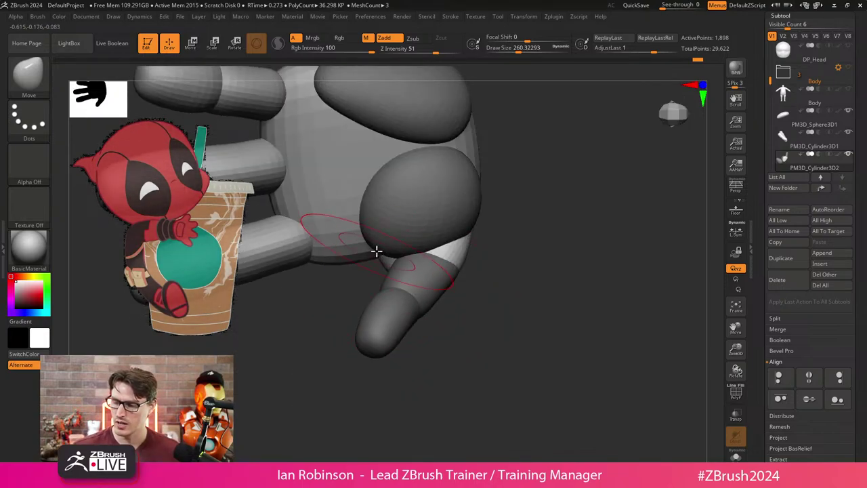
right_click_drag(397, 272, 478, 300)
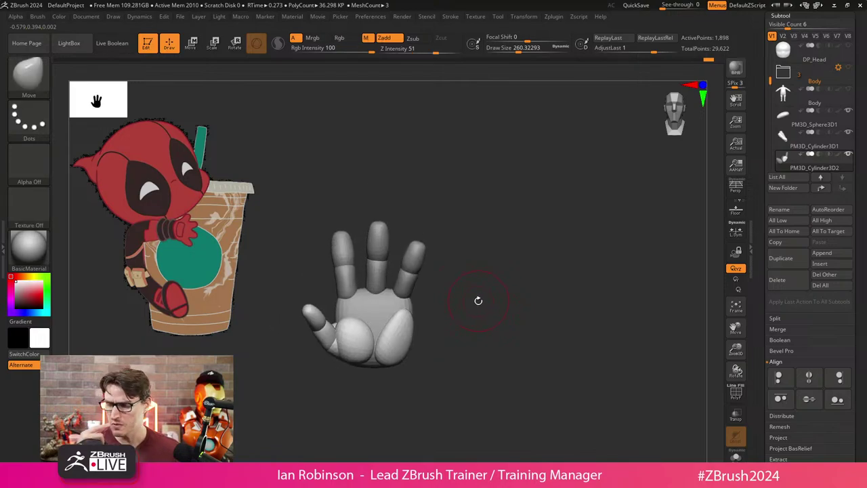
Save the hand tool with the Tool palette's Save button.
scroll(863, 97, "up", 5)
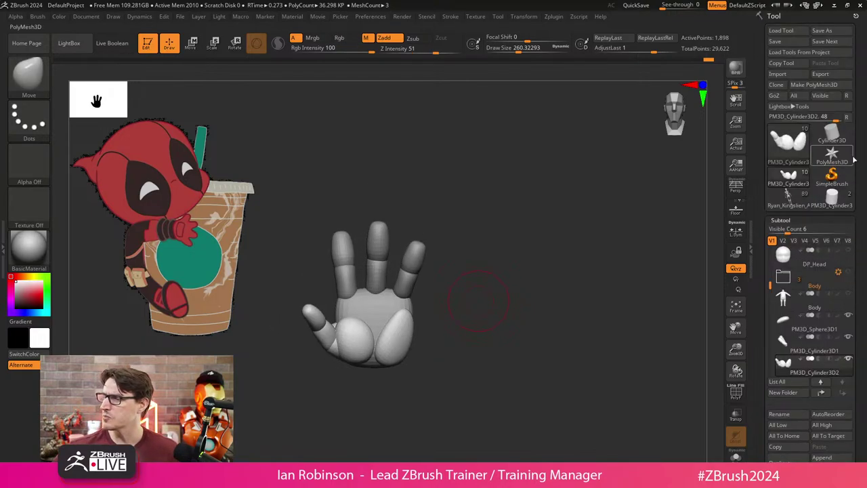
left_click(787, 42)
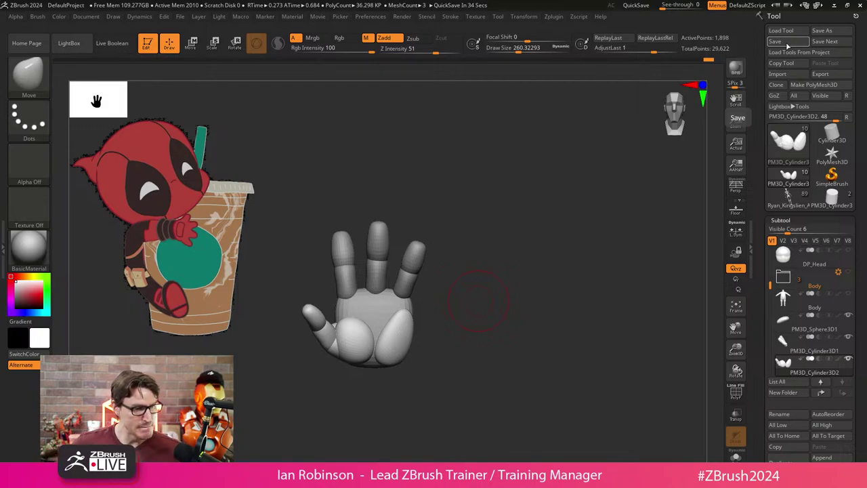
right_click_drag(517, 222, 519, 261, "ctrl")
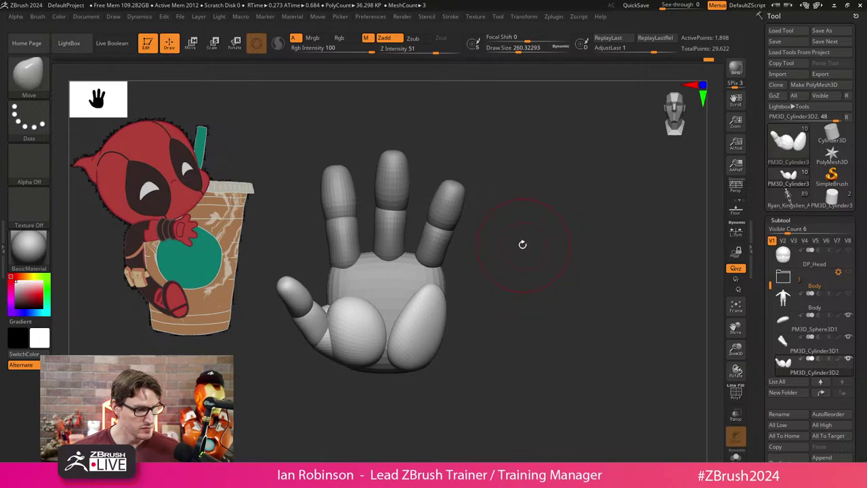
Select the finger subtool and Solo it, hiding the palm and thumb.
left_click(370, 214, "ctrl+shift")
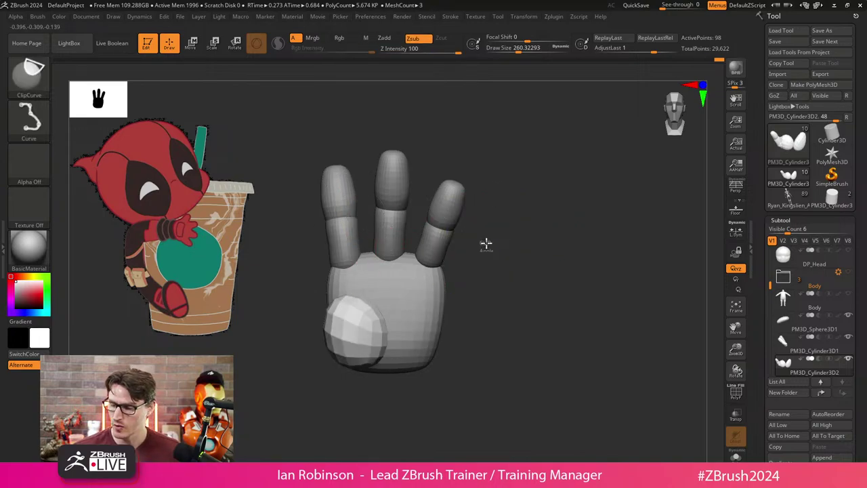
left_click(486, 243, "ctrl+shift")
left_click_drag(506, 252, 409, 225)
left_click(409, 230, "alt")
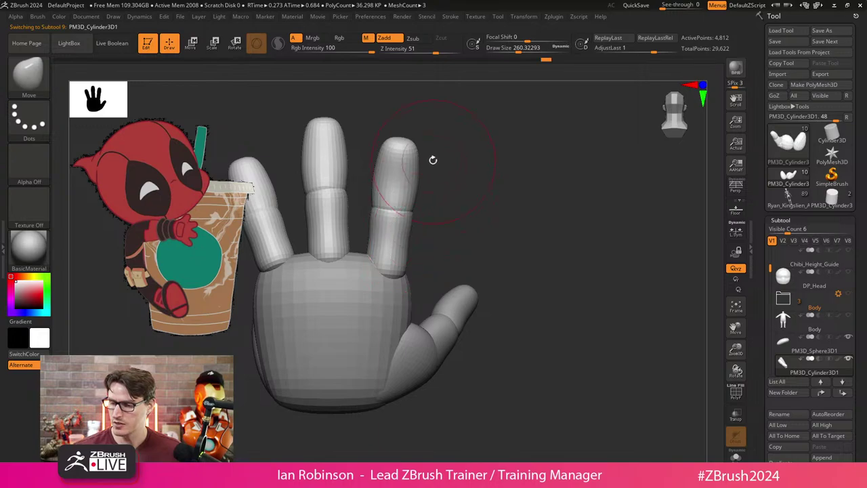
left_click(736, 455)
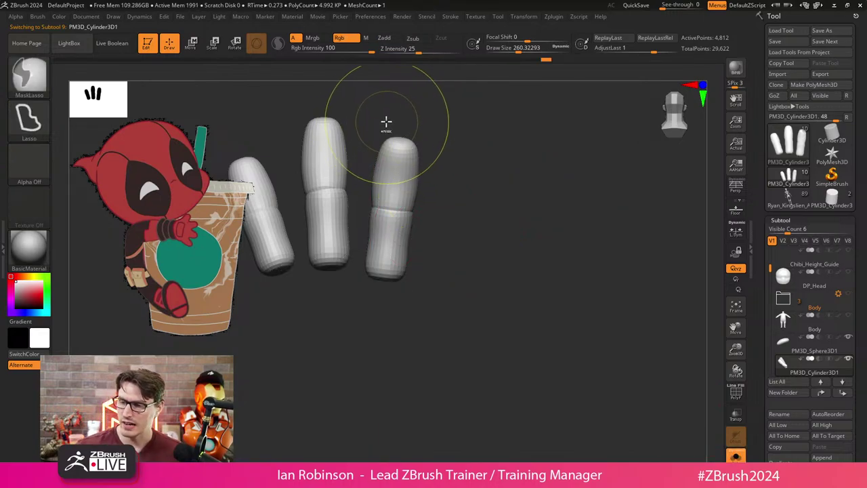
Mask all but the outermost finger and tilt that finger outward with Transpose.
mouse_move(371, 124)
left_mouse_down("ctrl")
mouse_move(353, 294)
mouse_move(445, 291)
mouse_move(452, 126)
mouse_move(443, 104)
left_mouse_up("ctrl")
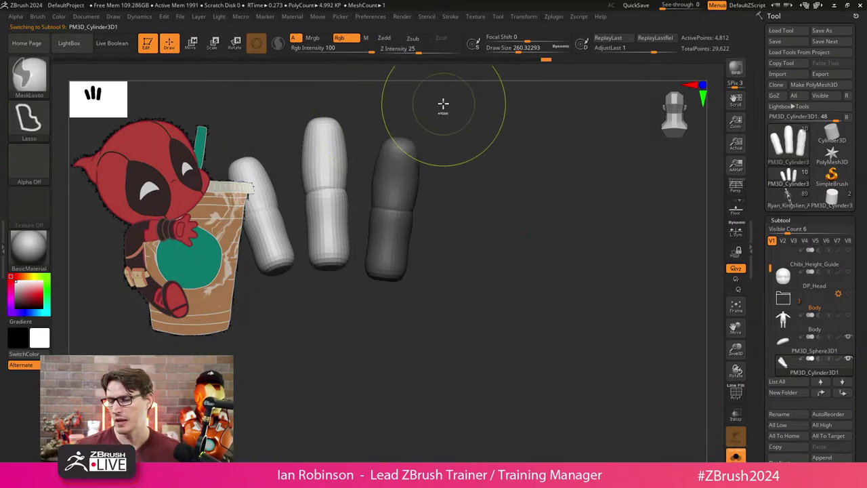
left_click(485, 241, "ctrl")
left_click(736, 450)
key("w")
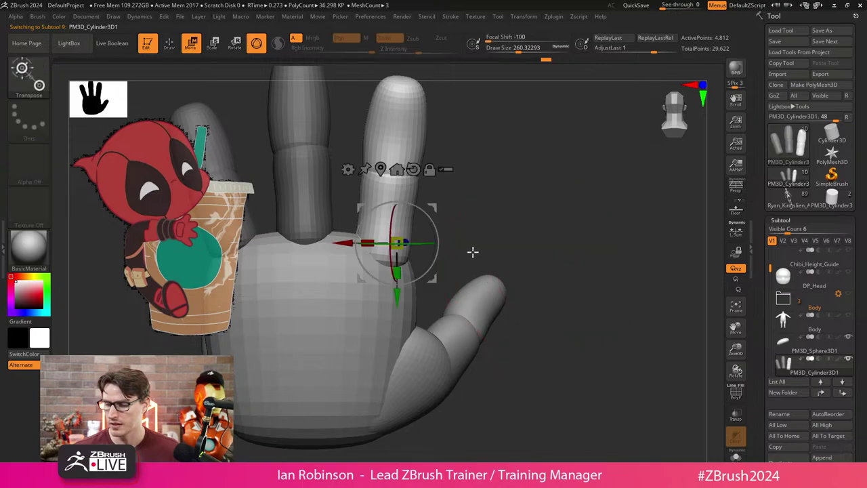
mouse_move(432, 302)
left_mouse_down()
mouse_move(420, 300)
mouse_move(454, 275)
mouse_move(443, 257)
mouse_move(407, 284)
left_mouse_up()
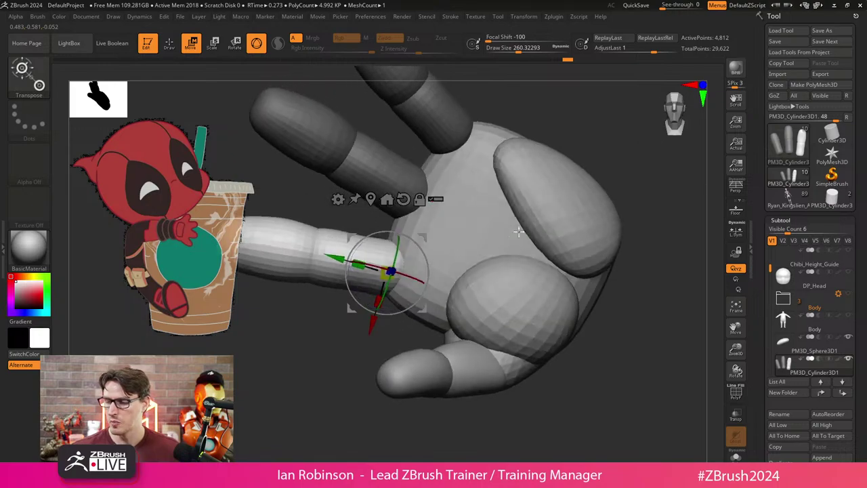
key("q")
left_click_drag(330, 406, 277, 397)
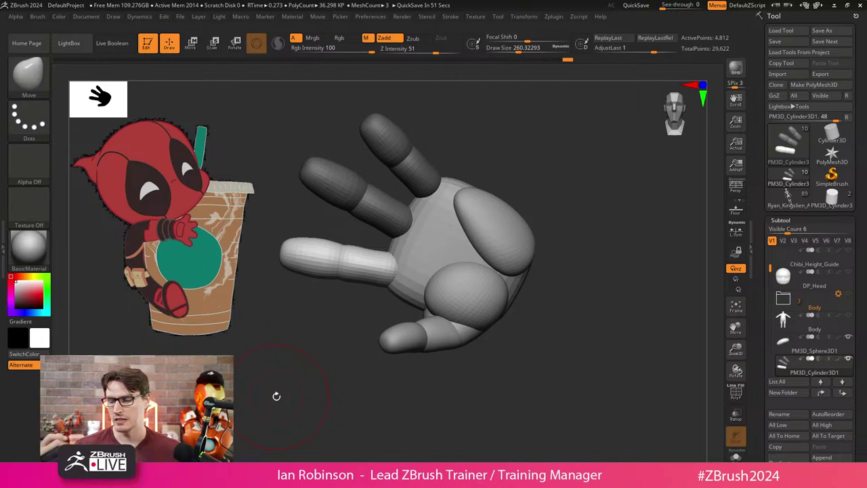
left_click_drag(276, 396, 548, 365)
Zoom out from a front view and select the DP_Chibi_BlockOut_001 body.
left_click_drag(741, 372, 587, 366, "shift")
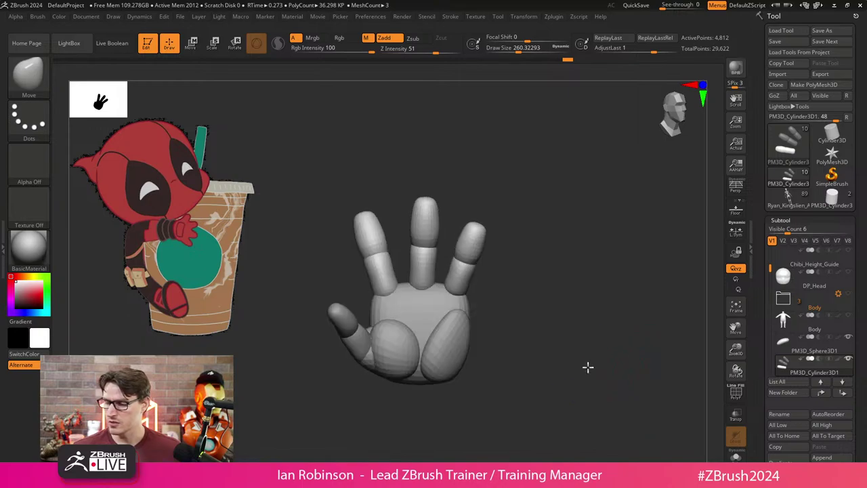
key("w")
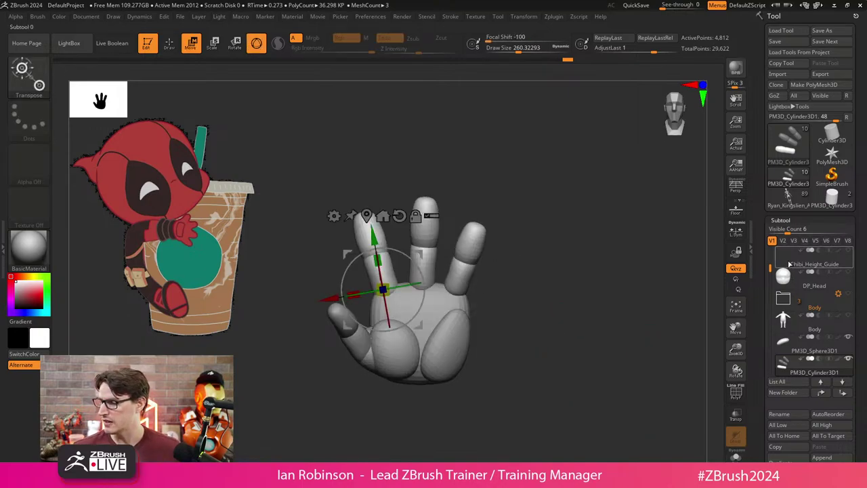
left_click_drag(603, 391, 553, 309, "alt")
left_click(830, 266)
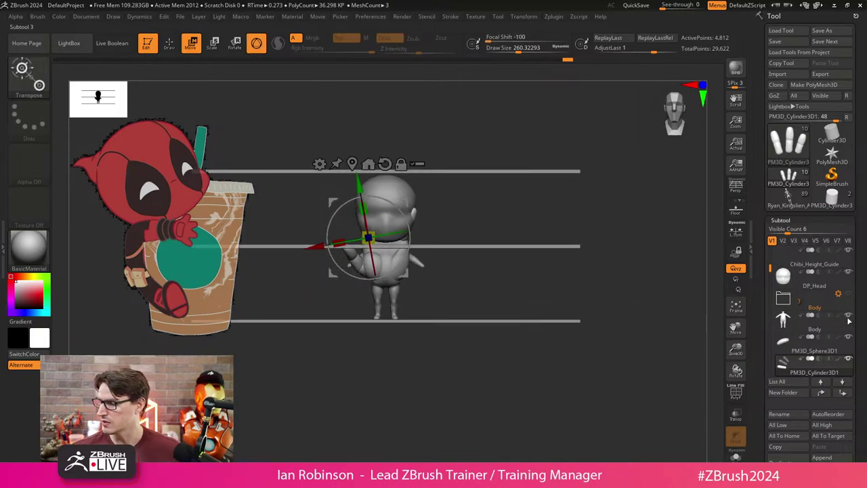
scroll(780, 271, "up", 1)
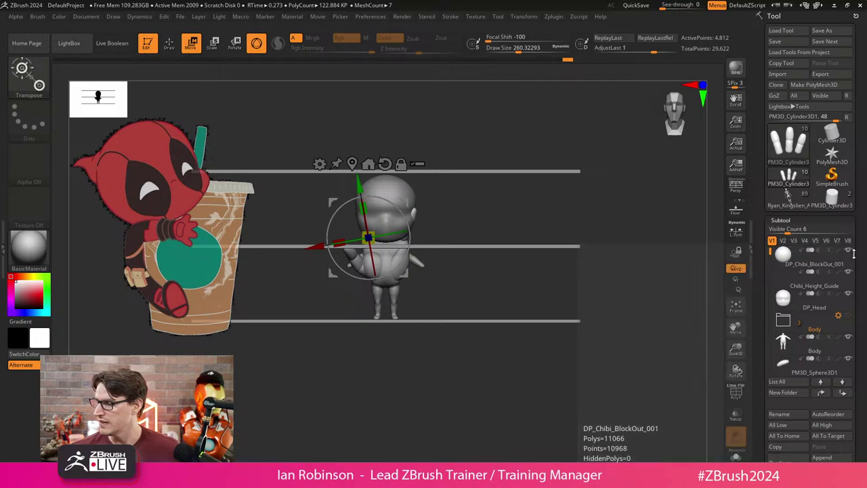
left_click(806, 257)
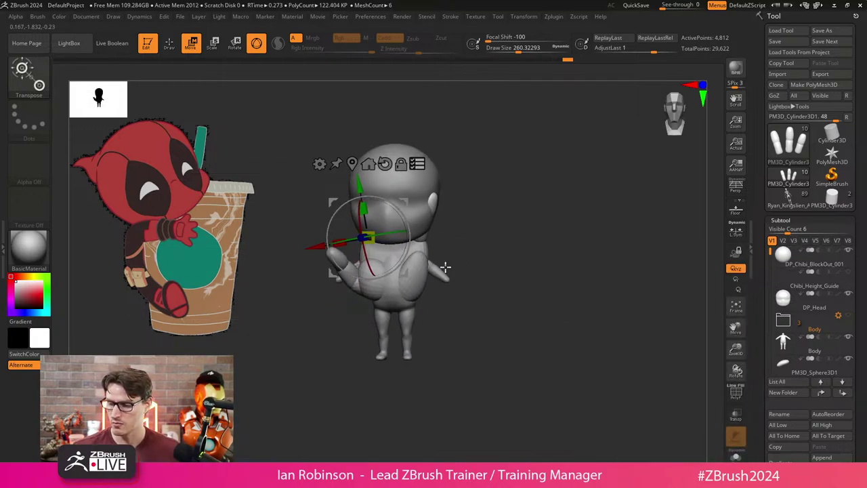
Move only the hand parts right of the chibi body and accept creating a folder.
mouse_move(425, 262)
left_mouse_down("ctrl+shift")
mouse_move(421, 239)
mouse_move(509, 265)
mouse_move(443, 284)
mouse_move(428, 271)
mouse_move(584, 249)
mouse_move(561, 248)
mouse_move(558, 260)
left_mouse_up("ctrl+shift")
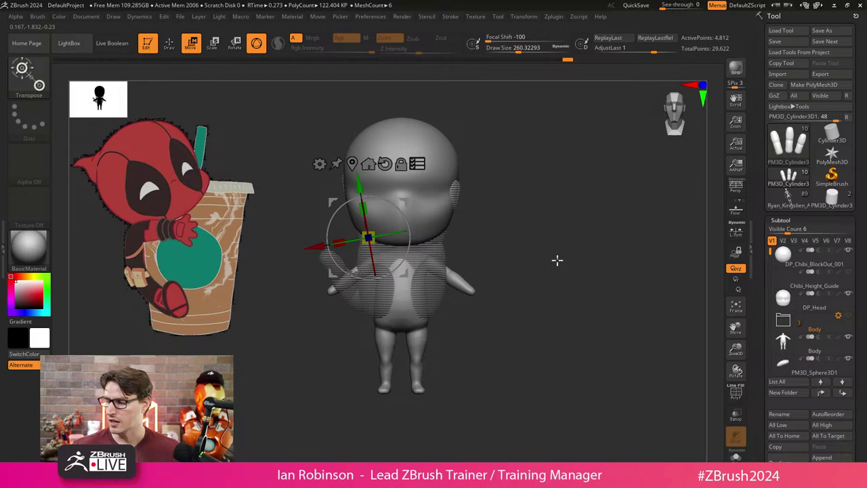
key("ctrl")
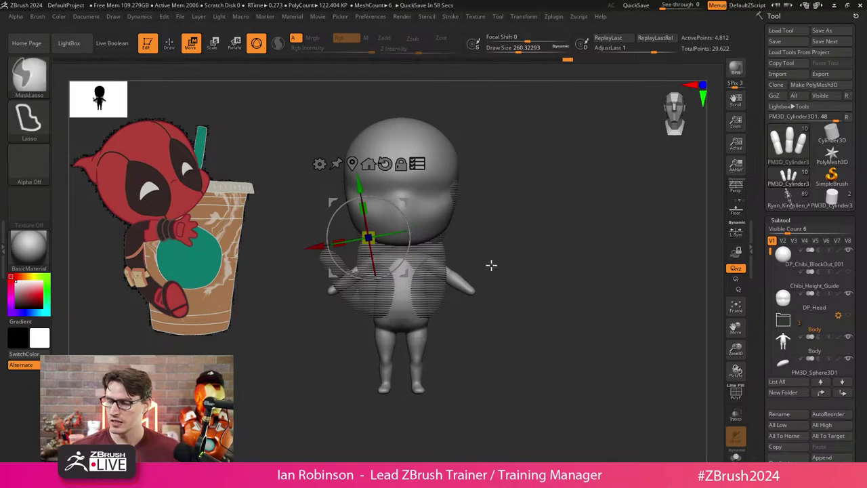
left_click(511, 252, "ctrl")
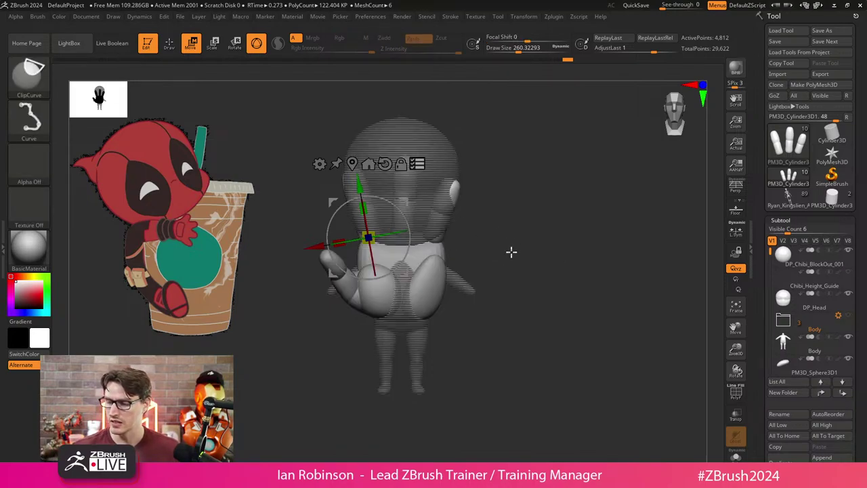
left_click_drag(368, 237, 533, 232)
left_click_drag(524, 358, 478, 353, "alt")
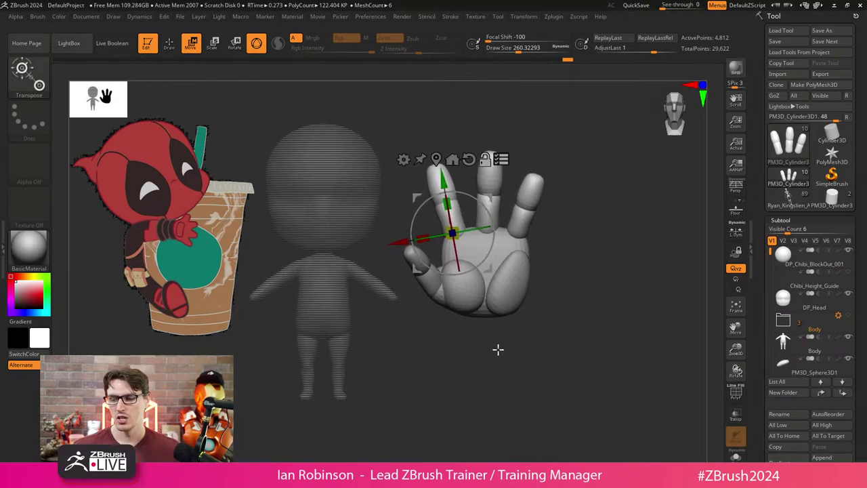
left_click(474, 193, "ctrl")
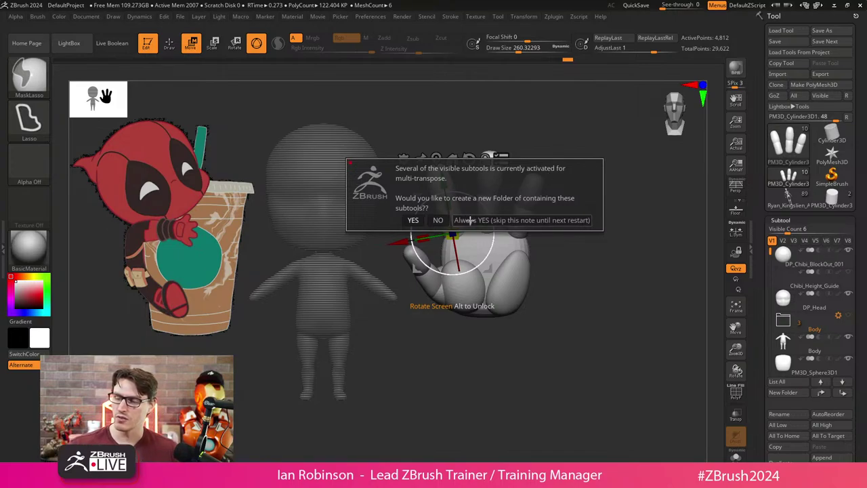
left_click(414, 221)
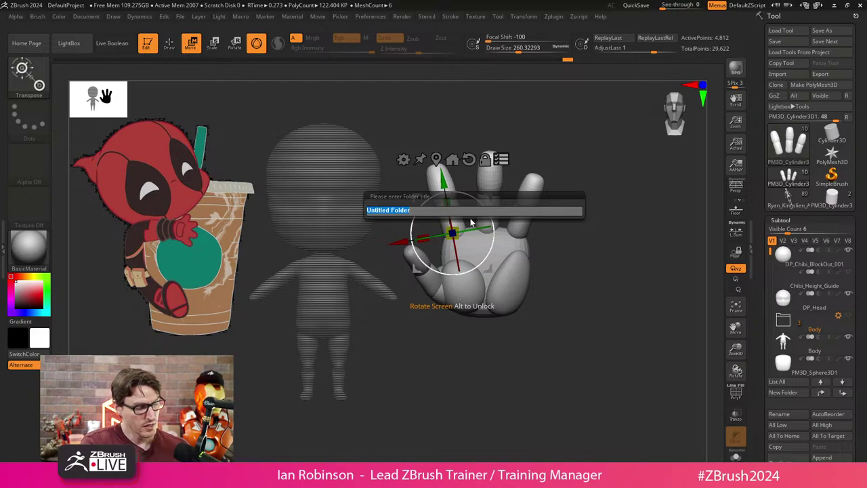
Name the new folder Hand and drag the Body subtool below it.
key("Return")
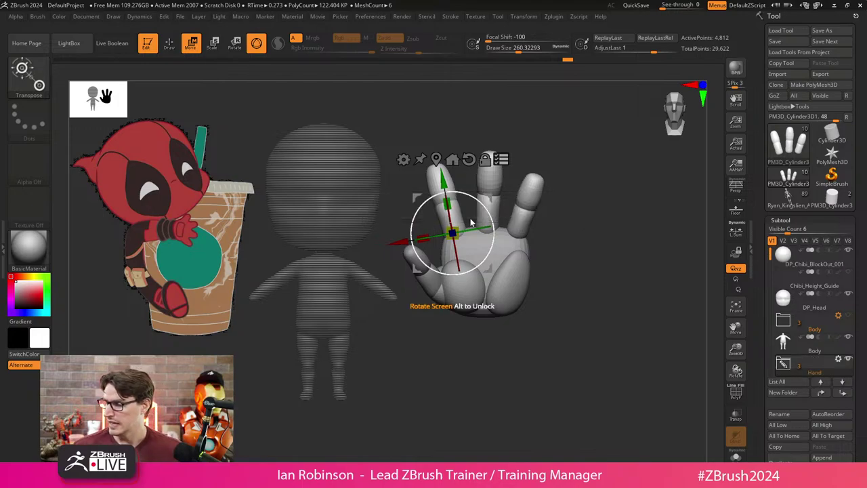
mouse_move(816, 357)
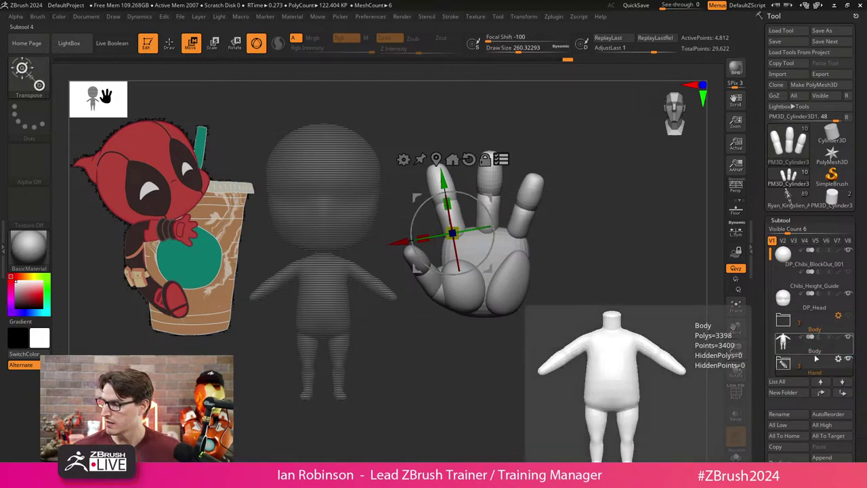
left_click_drag(816, 359, 814, 374)
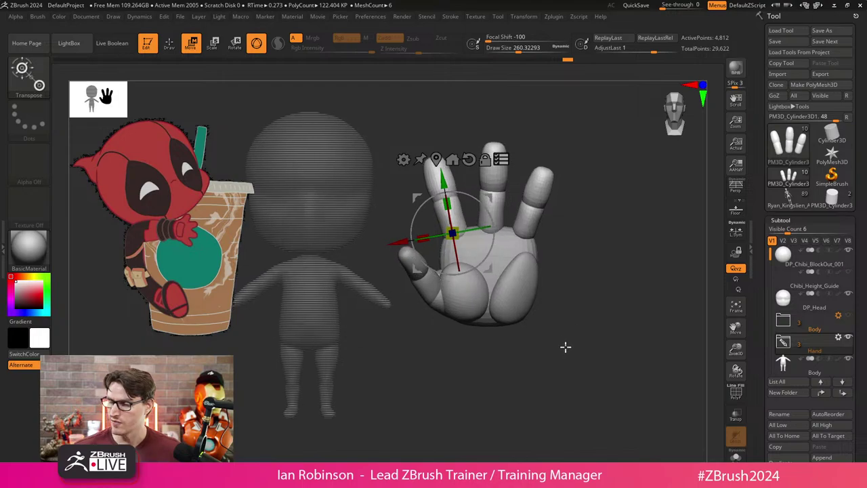
key("q")
key("w")
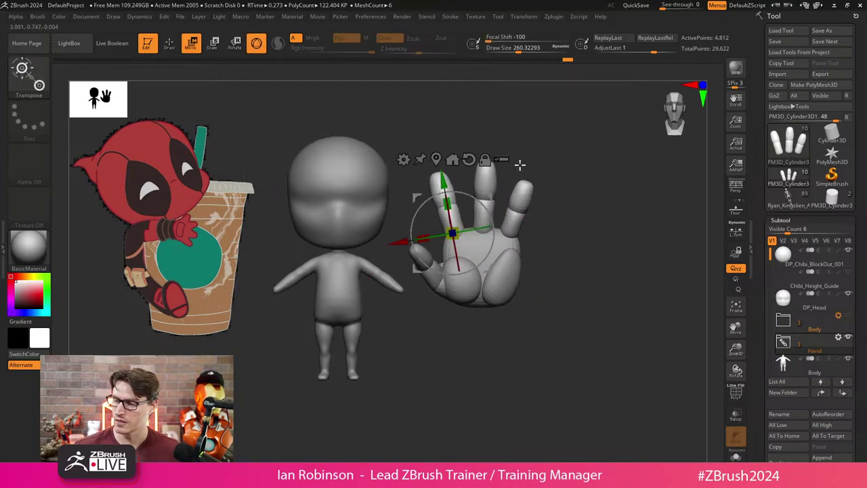
key("q")
left_click_drag(519, 164, 571, 281)
Merge the Hand folder into one subtool and show its polygroups.
left_click(839, 337)
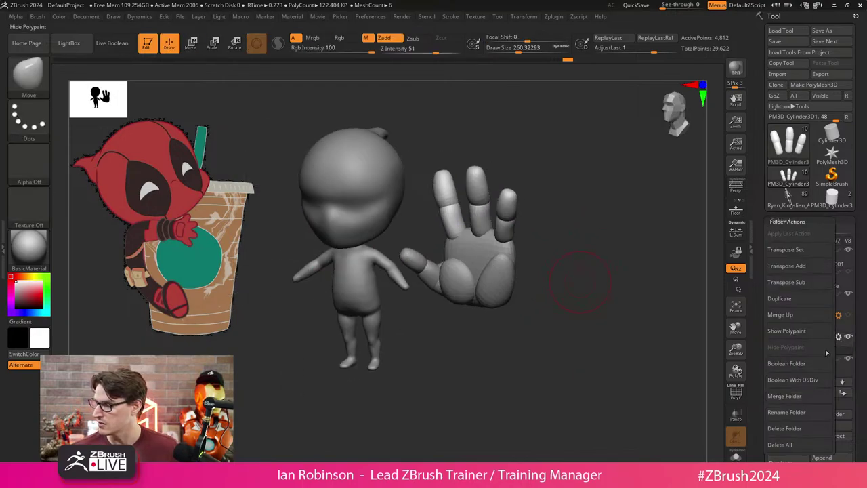
left_click(797, 397)
left_click_drag(570, 298, 606, 316)
key("shift+f")
Rotate the hand so the fingers point forward, moving it down at half size.
key("w")
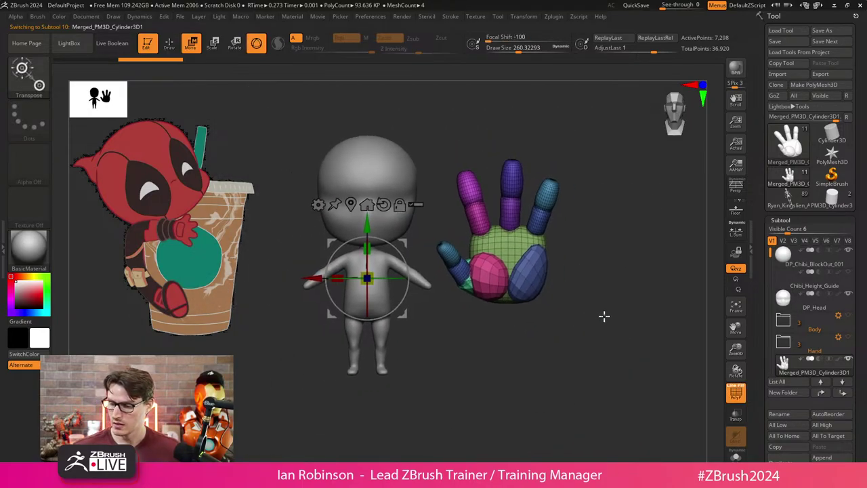
left_click(367, 204)
left_click_drag(505, 256, 562, 341)
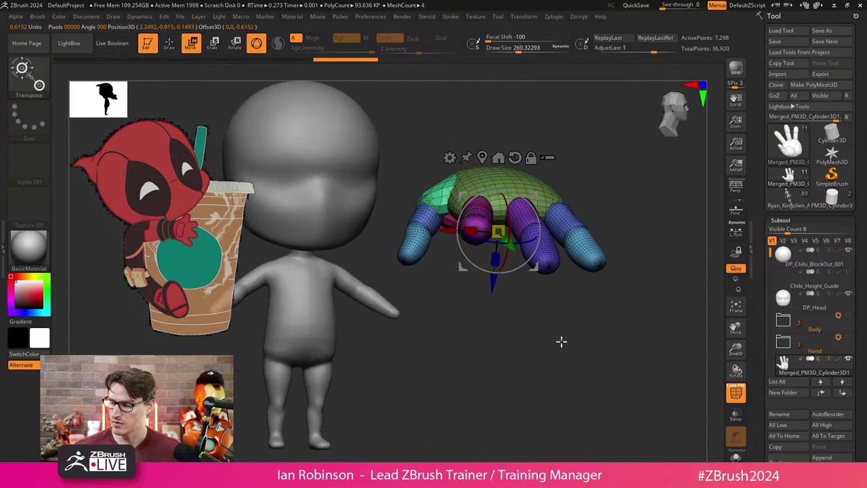
left_click_drag(505, 275, 501, 200)
left_click_drag(498, 232, 548, 377)
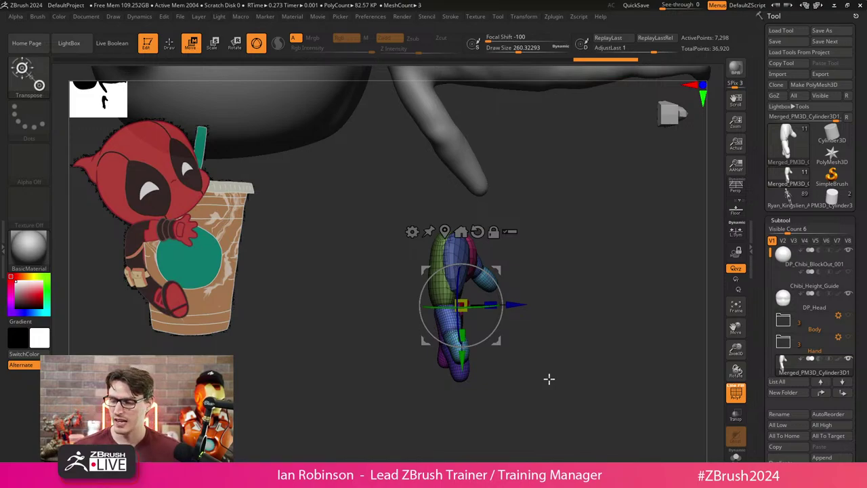
Bring the hand to the end of the arm and rotate it to fit the wrist.
left_click_drag(549, 378, 532, 390)
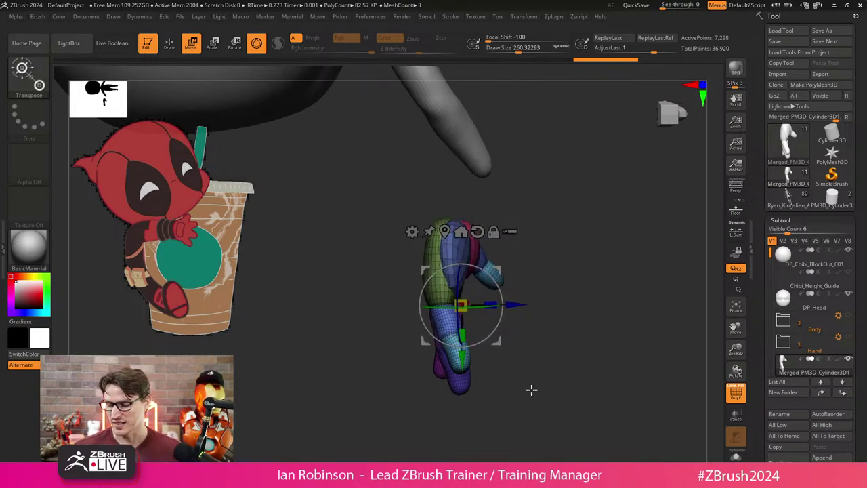
left_click_drag(492, 307, 576, 271)
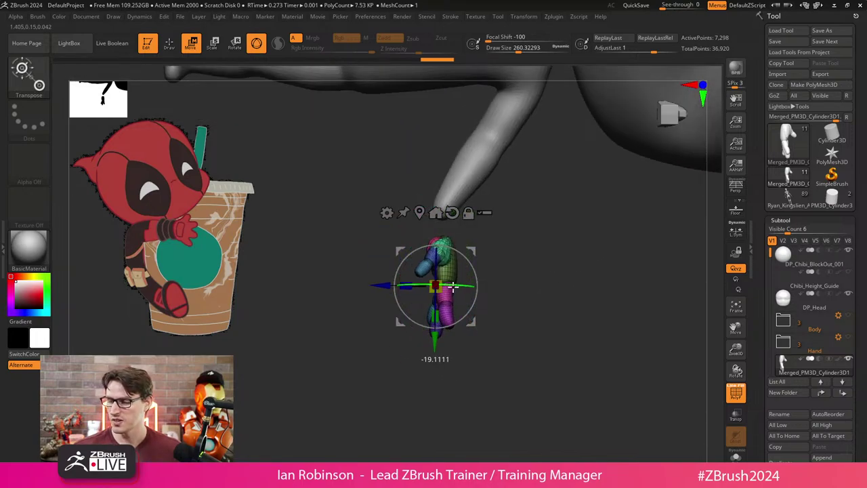
left_click_drag(453, 287, 419, 249)
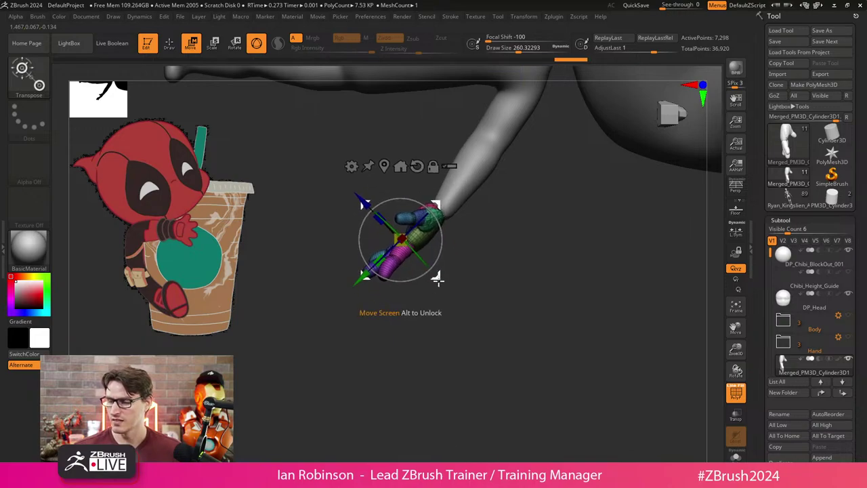
left_click_drag(475, 224, 583, 298)
left_click_drag(383, 366, 377, 371)
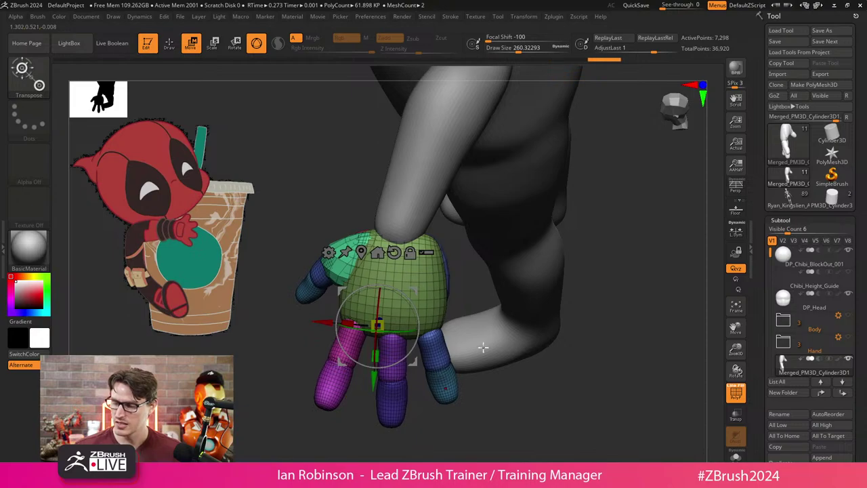
left_click_drag(433, 407, 473, 355)
left_click_drag(407, 359, 397, 368)
left_click_drag(474, 326, 532, 308)
left_click_drag(415, 354, 373, 349)
mouse_move(508, 325)
left_mouse_down()
mouse_move(534, 294)
mouse_move(526, 336)
mouse_move(504, 340)
mouse_move(477, 318)
mouse_move(515, 333)
mouse_move(604, 271)
mouse_move(450, 380)
mouse_move(402, 356)
mouse_move(373, 379)
left_mouse_up()
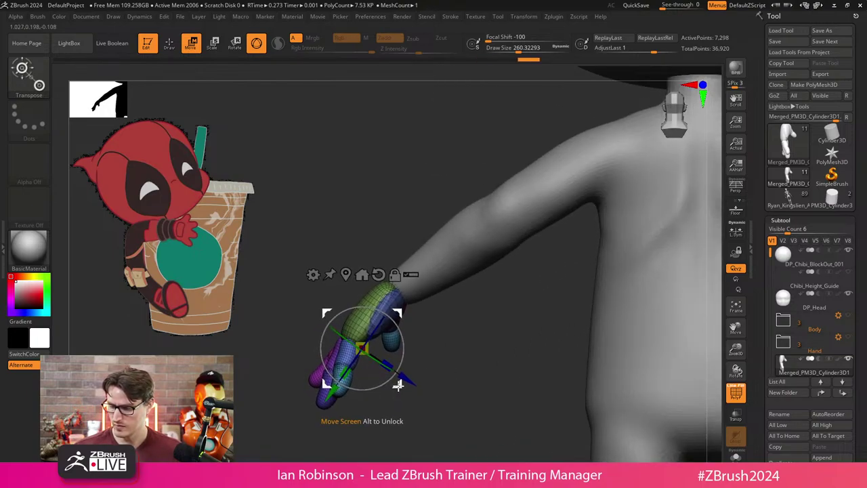
Turn off polygroup display and angle the hand downward at the wrist.
key("q")
mouse_move(453, 365)
left_mouse_down()
mouse_move(434, 350)
mouse_move(498, 360)
mouse_move(490, 335)
mouse_move(526, 270)
mouse_move(519, 258)
mouse_move(513, 309)
mouse_move(546, 261)
mouse_move(539, 313)
mouse_move(520, 309)
left_mouse_up()
key("shift+f")
key("w")
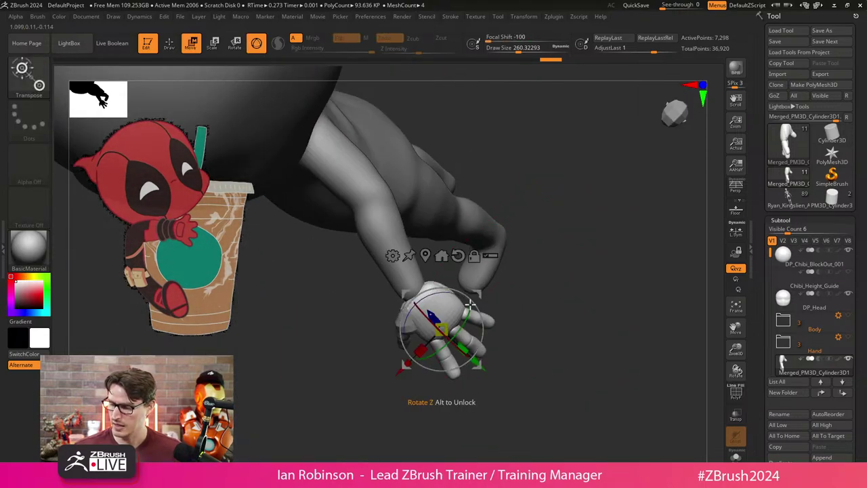
mouse_move(460, 296)
left_mouse_down()
mouse_move(474, 308)
mouse_move(543, 307)
mouse_move(536, 261)
mouse_move(509, 277)
left_mouse_up()
key("q")
key("w")
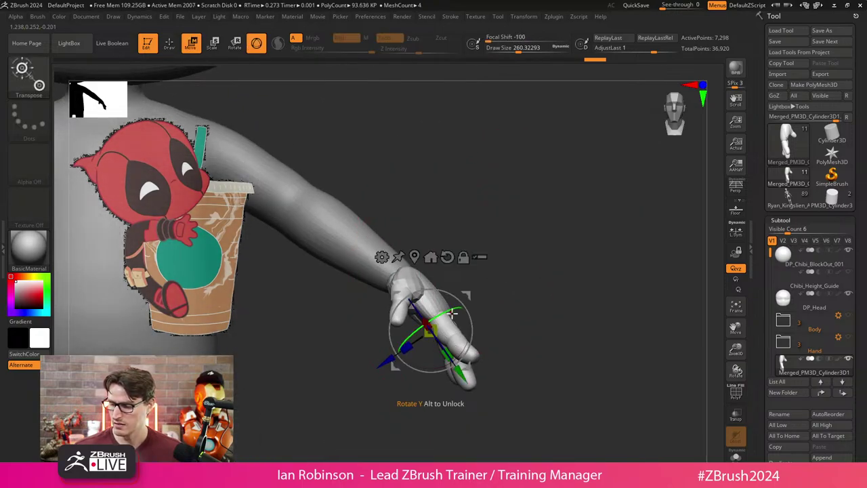
mouse_move(466, 332)
left_mouse_down()
mouse_move(474, 342)
mouse_move(523, 295)
left_mouse_up()
key("q")
left_click_drag(326, 197, 425, 267, "ctrl+shift")
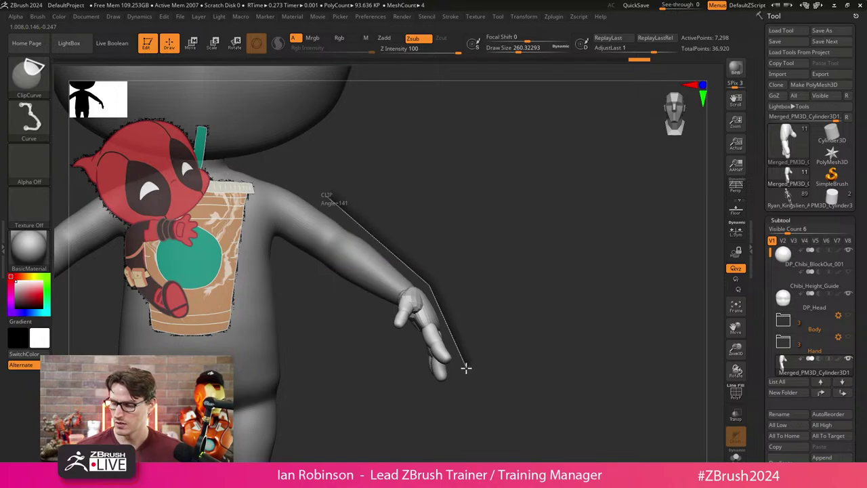
Finish the clip line past the fingertips and select the Move brush (B, M, V).
mouse_move(464, 366)
left_mouse_down("ctrl+shift")
mouse_move(503, 329)
mouse_move(517, 291)
mouse_move(457, 321)
mouse_move(460, 308)
mouse_move(487, 393)
mouse_move(520, 395)
mouse_move(465, 393)
mouse_move(451, 324)
left_mouse_up("ctrl+shift")
key("s")
key("b")
key("m")
key("v")
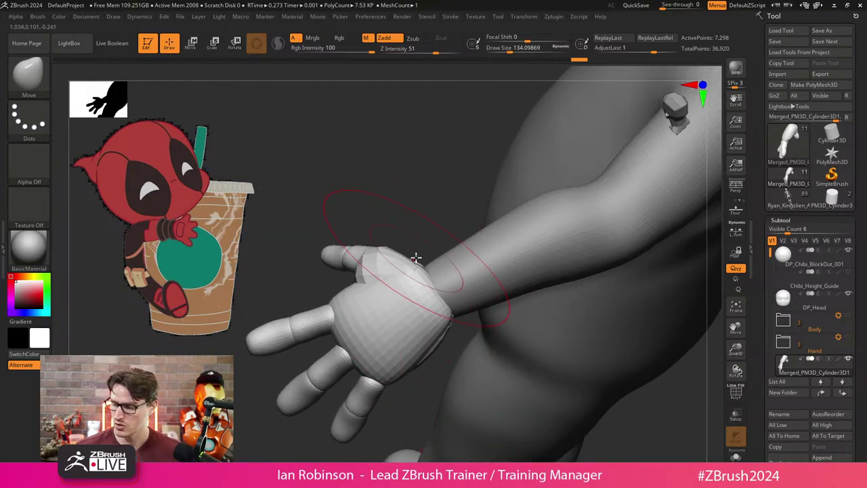
right_click_drag(432, 239, 381, 251)
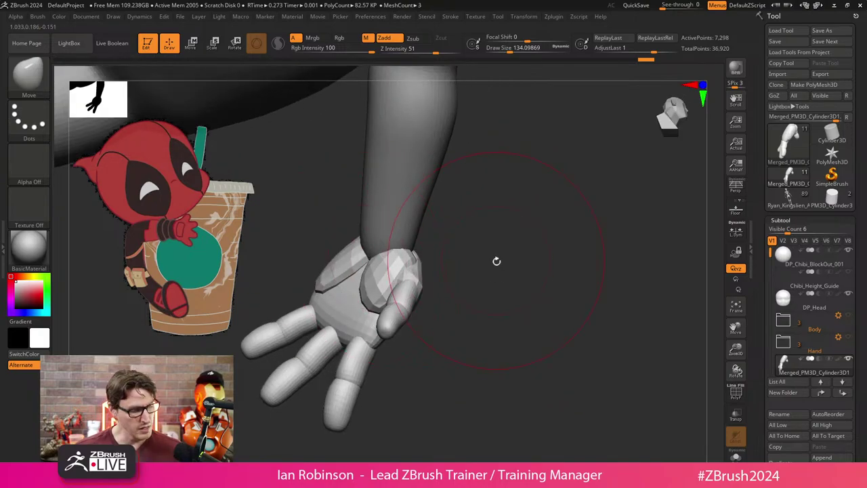
Delete the hand's lower subdivision levels with Geometry > Del Lower.
left_click(787, 220)
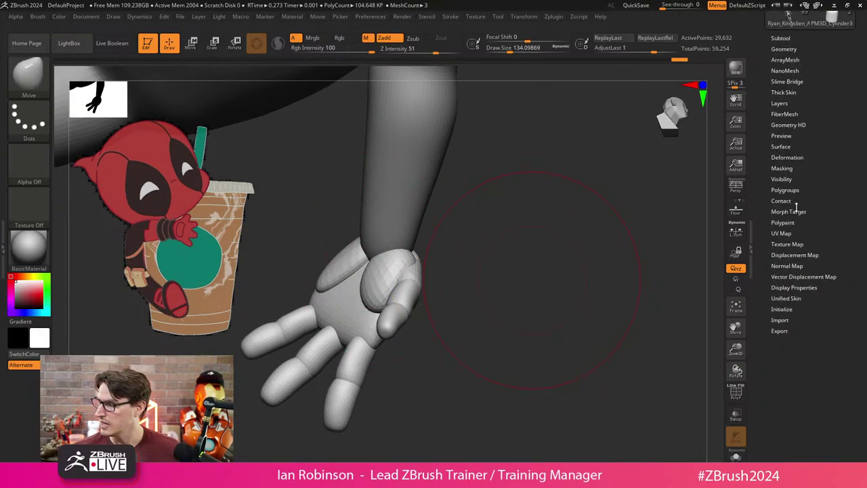
left_click(784, 49)
left_click(782, 80)
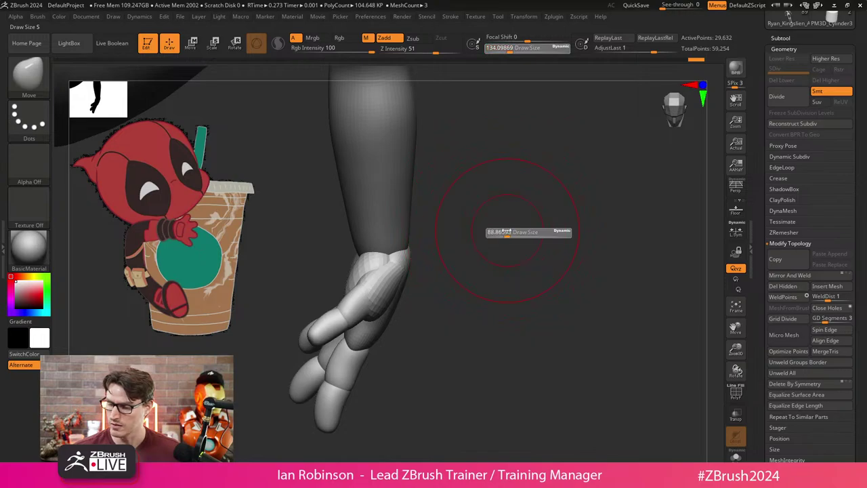
right_click_drag(509, 237, 503, 213)
Try Mirror And Weld to copy the hand to the other arm, then undo it.
key("w")
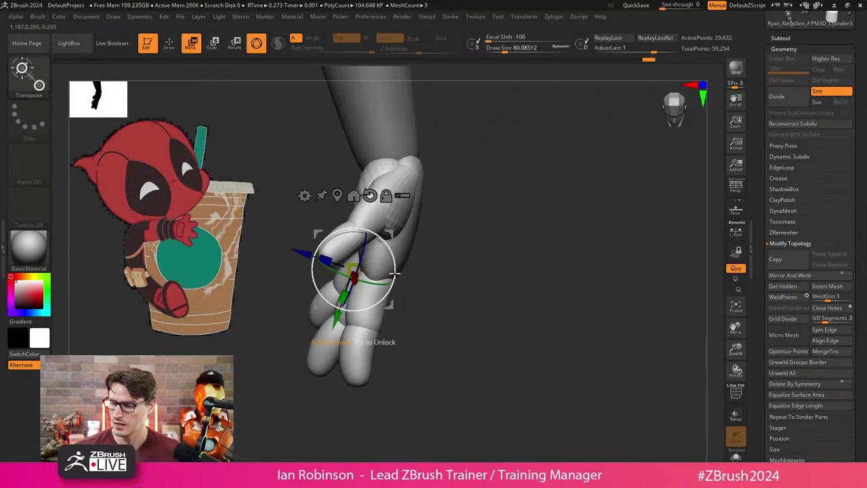
right_click_drag(380, 291, 425, 260)
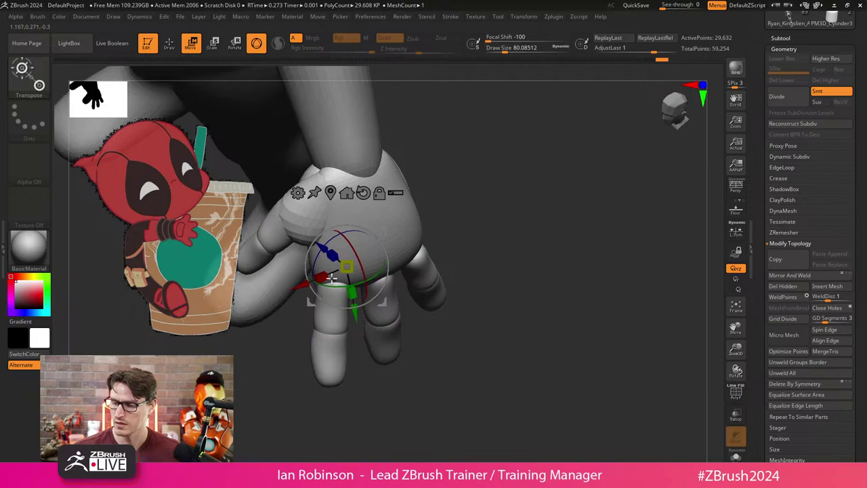
left_click_drag(305, 283, 302, 285)
key("q")
mouse_move(319, 271)
right_mouse_down()
mouse_move(501, 242)
mouse_move(448, 246)
mouse_move(345, 370)
mouse_move(492, 345)
mouse_move(470, 362)
mouse_move(688, 288)
mouse_move(582, 306)
mouse_move(585, 287)
right_mouse_up()
left_click(797, 276)
key("ctrl+z")
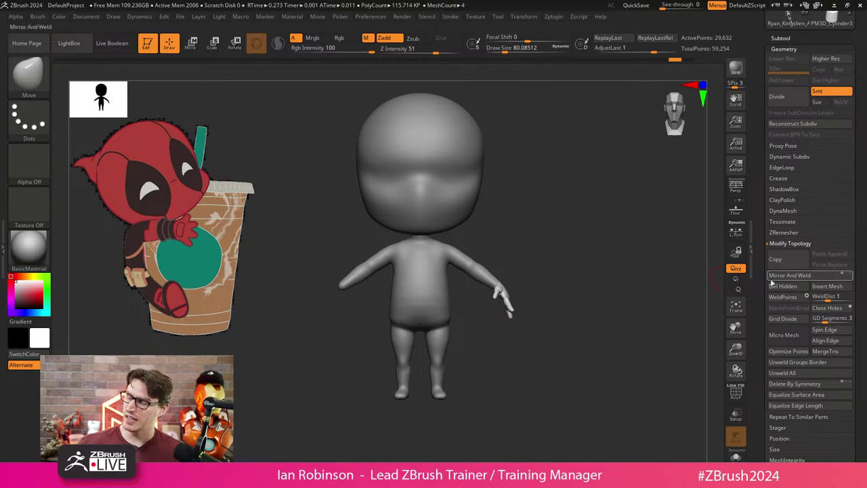
Show the floor grid as a centre reference, trial-mirror the hand to the opposite side, then undo.
left_click(789, 276)
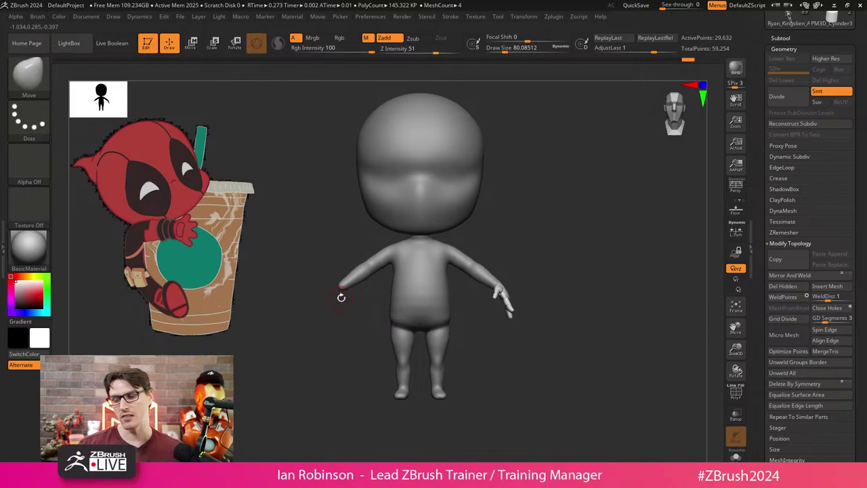
key("ctrl+z")
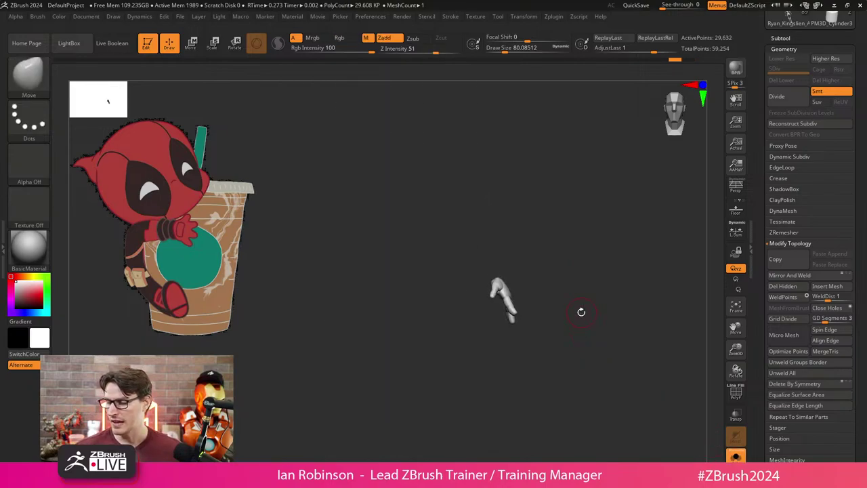
left_click_drag(582, 312, 683, 317, "alt")
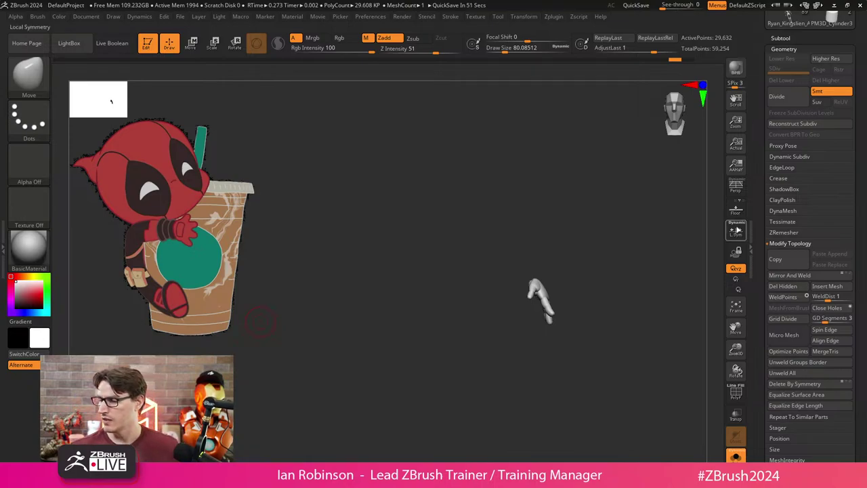
left_click(737, 212)
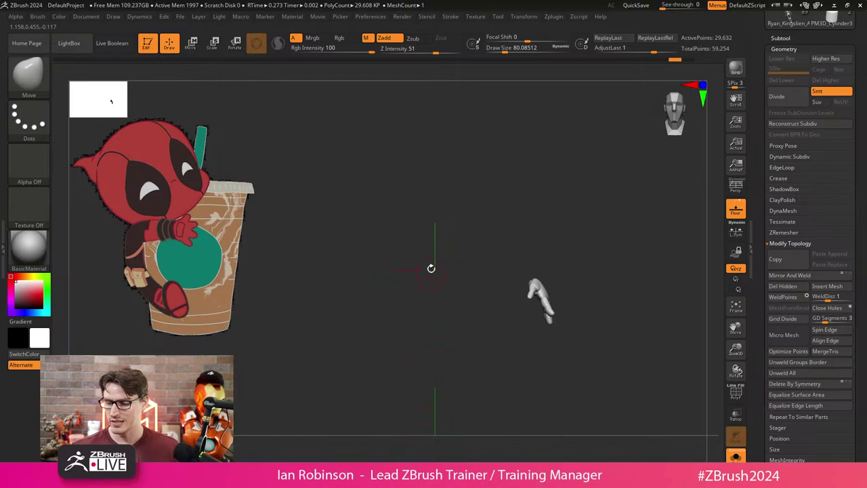
mouse_move(260, 135)
left_mouse_down("ctrl+shift")
mouse_move(379, 407)
mouse_move(413, 420)
mouse_move(400, 421)
mouse_move(476, 405)
mouse_move(612, 408)
mouse_move(592, 422)
mouse_move(608, 417)
mouse_move(592, 422)
mouse_move(601, 420)
mouse_move(466, 363)
mouse_move(386, 411)
left_mouse_up("ctrl+shift")
left_click(790, 275)
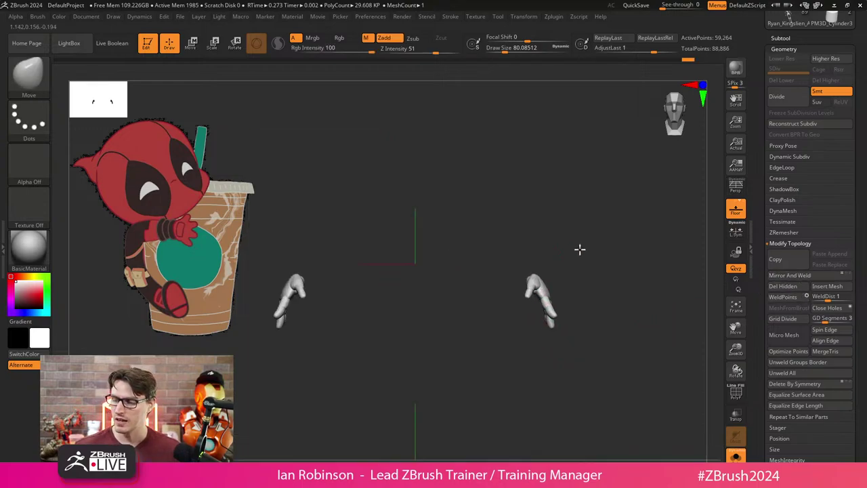
left_click_drag(411, 210, 454, 243)
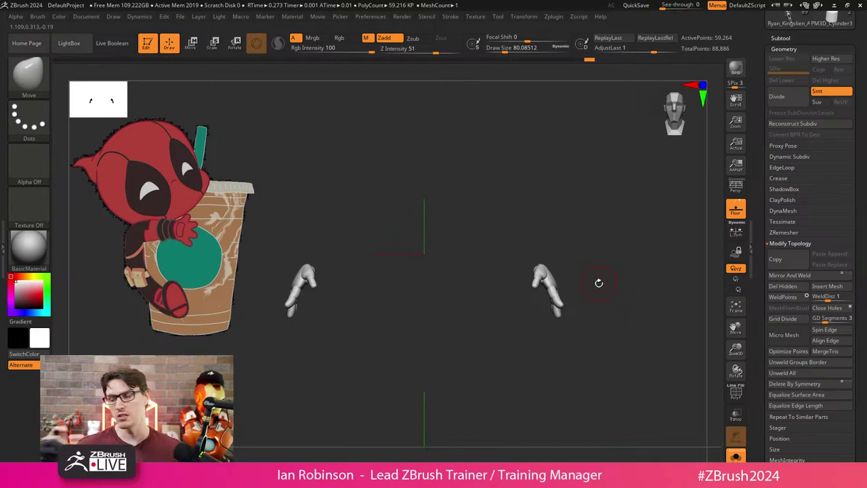
scroll(797, 372, "down", 5)
key("ctrl+z")
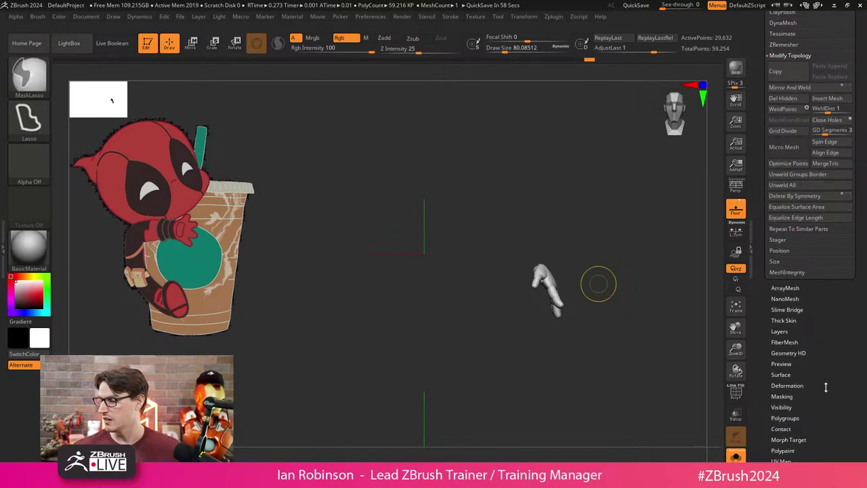
Test Deformation > Mirror to flip the hand, then undo the flip.
left_click(790, 358)
left_click(785, 109)
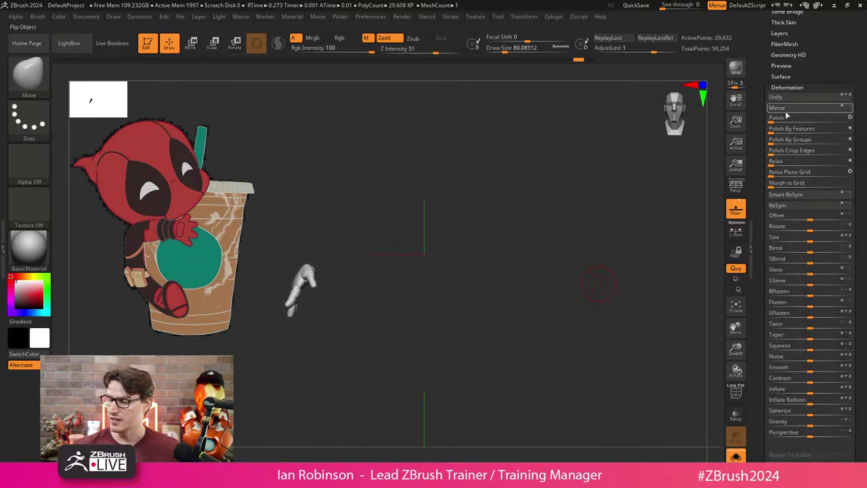
key("ctrl+z")
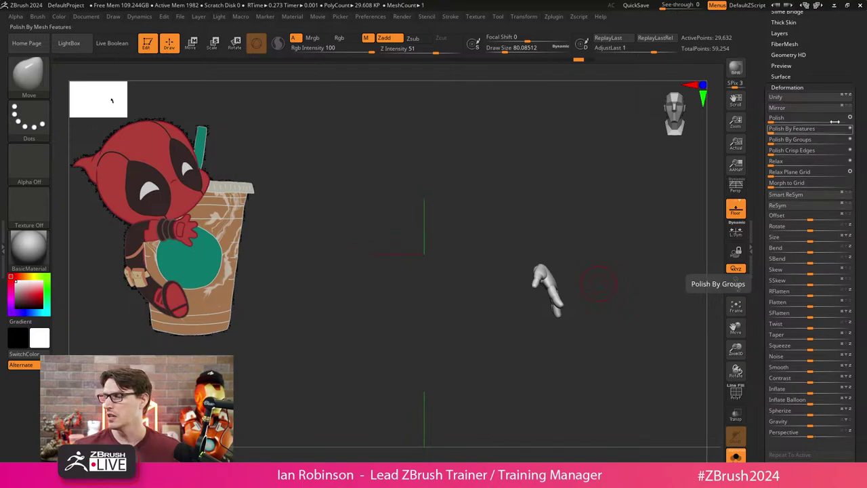
scroll(844, 142, "up", 5)
Mirror and weld the hand onto the opposite arm, hide the floor, unsolo the body and enable PolyF.
left_click(792, 186)
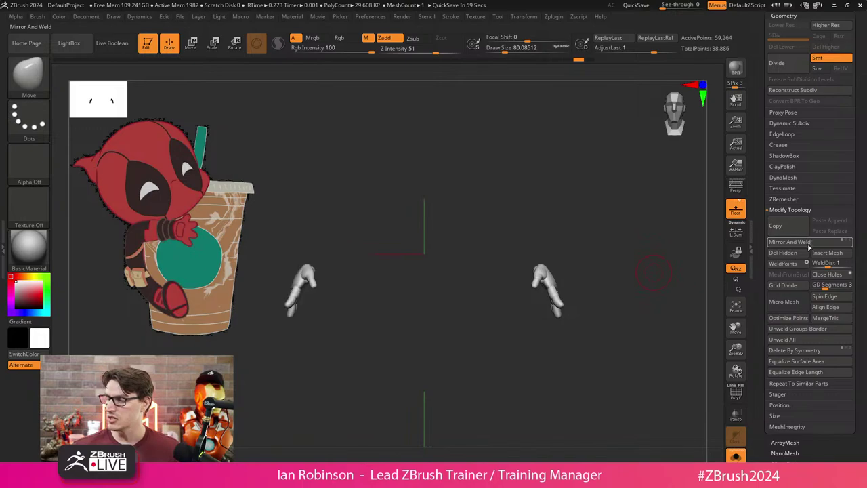
left_click_drag(528, 359, 426, 360)
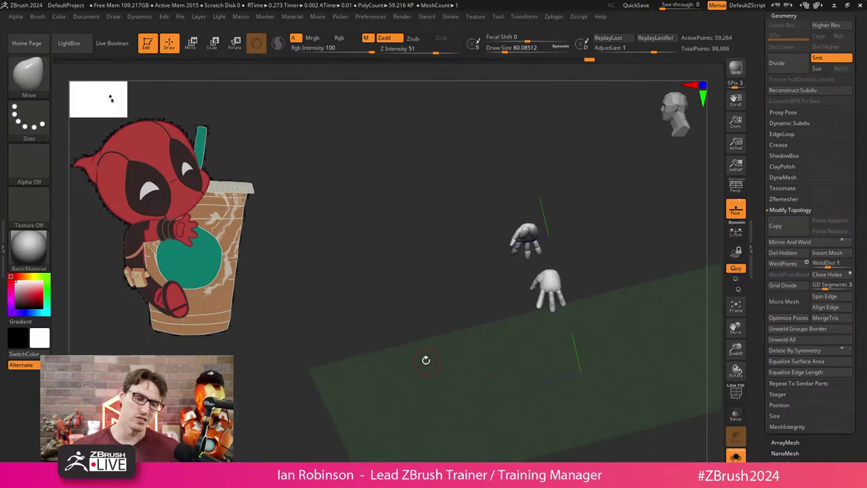
left_click(736, 212)
left_click_drag(633, 232, 651, 249, "shift")
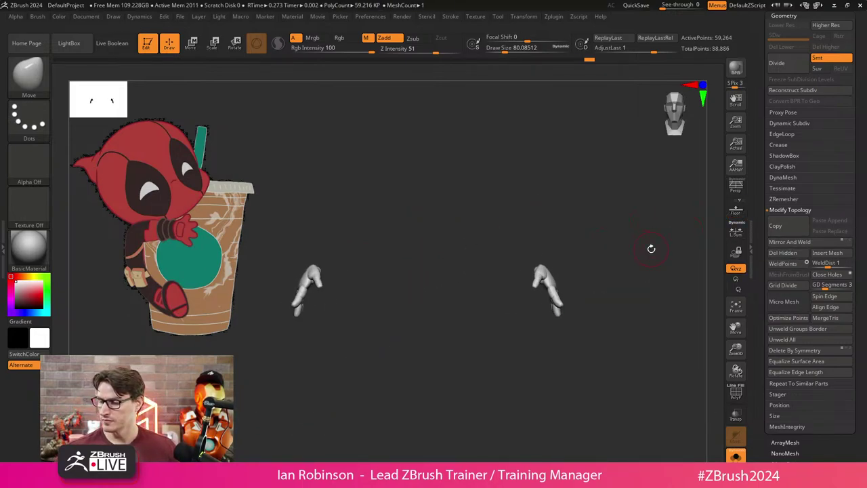
left_click(737, 455)
left_click_drag(678, 406, 585, 295)
key("shift+f")
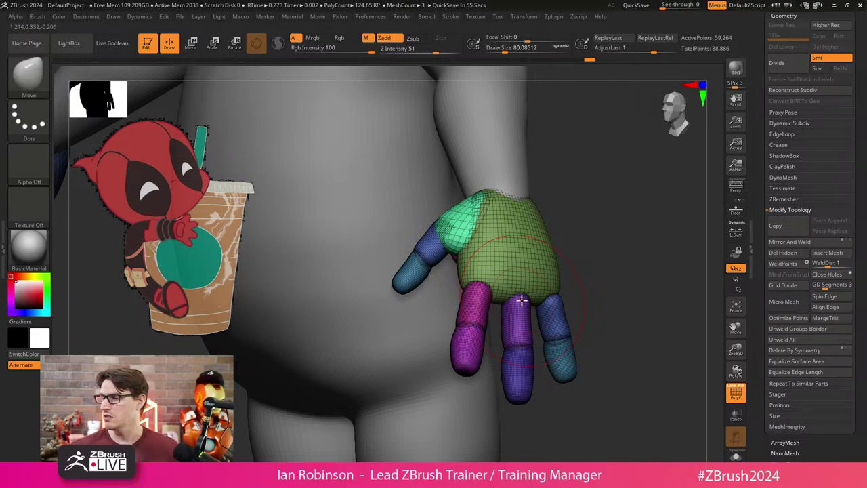
Try a DynaMesh remesh on the hand, undo it, and solo the hand mesh.
left_click(788, 179)
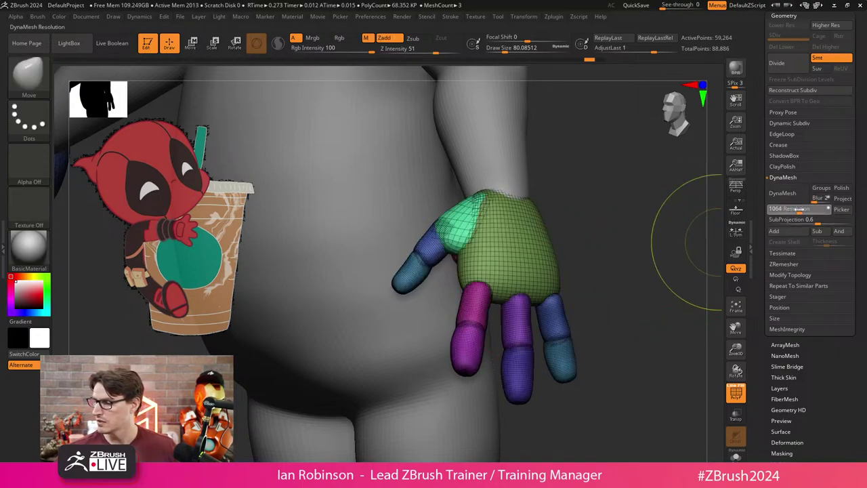
left_click(783, 194)
left_click_drag(623, 263, 639, 250)
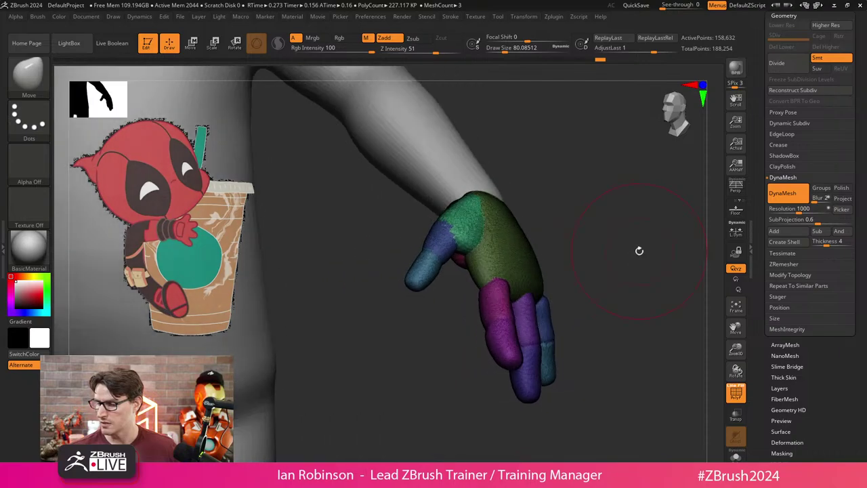
key("ctrl+z")
key("ctrl+z")
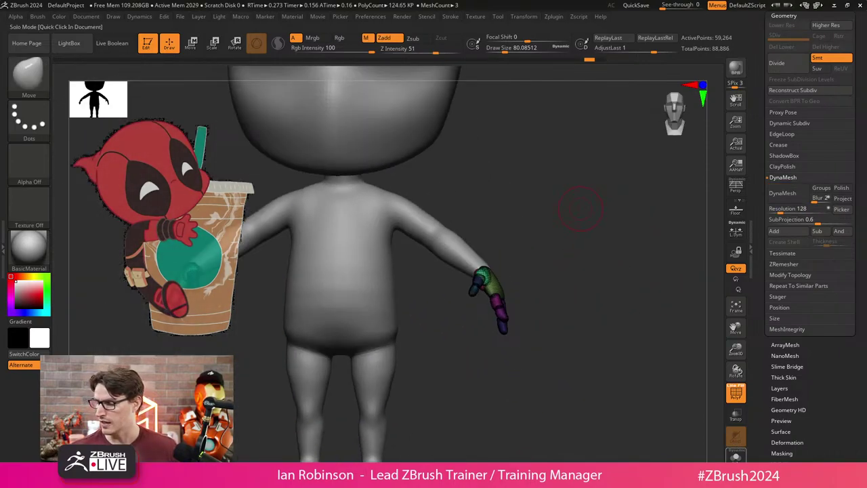
key("ctrl+z")
key("ctrl")
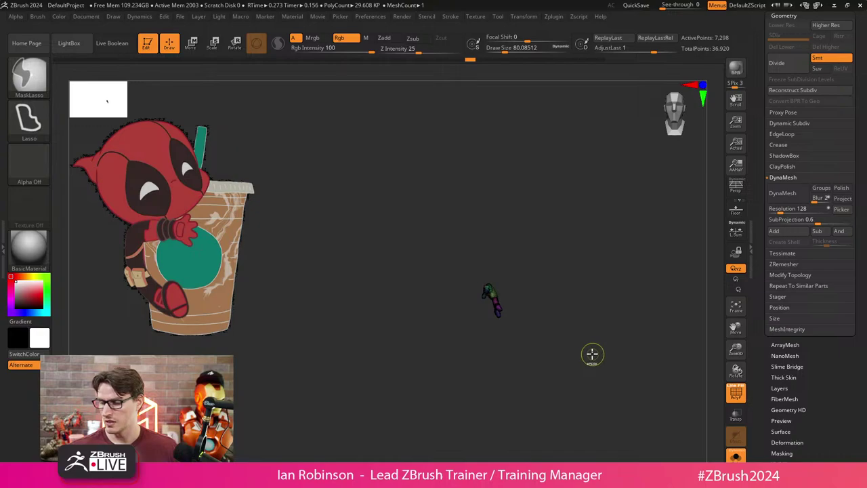
Reset the hand's mesh orientation and subdivide it once with Ctrl+D.
key("f")
key("w")
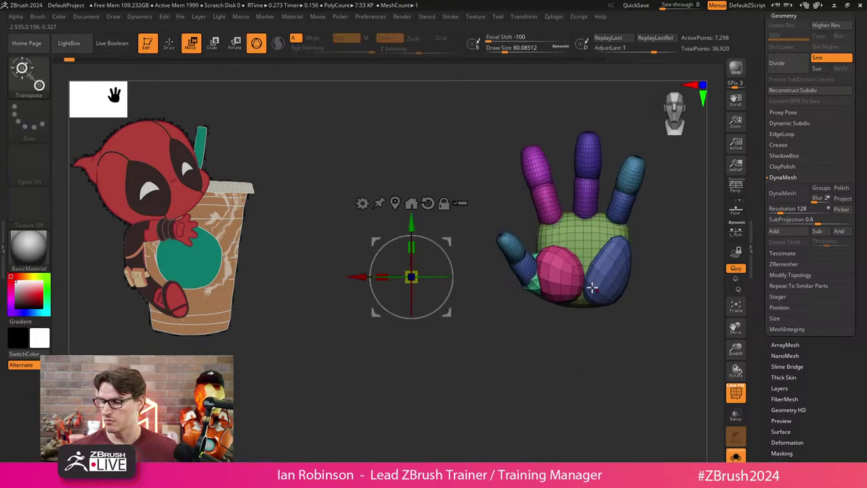
left_click(394, 204)
left_click(406, 235)
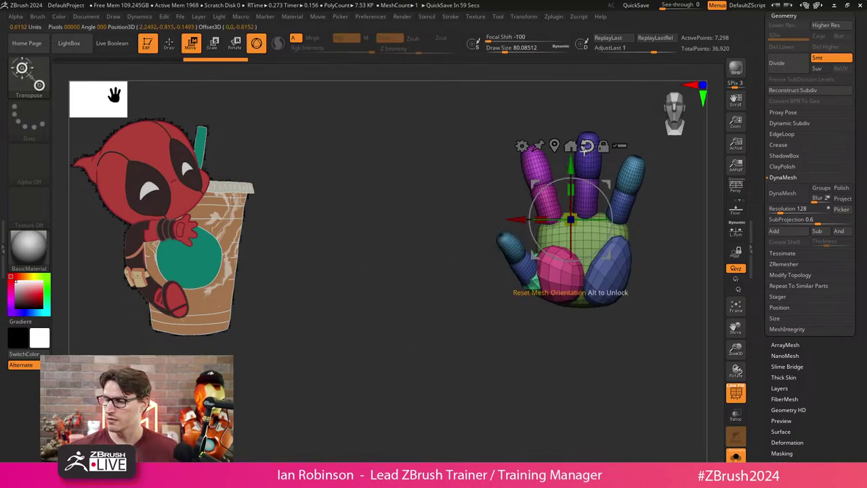
key("f")
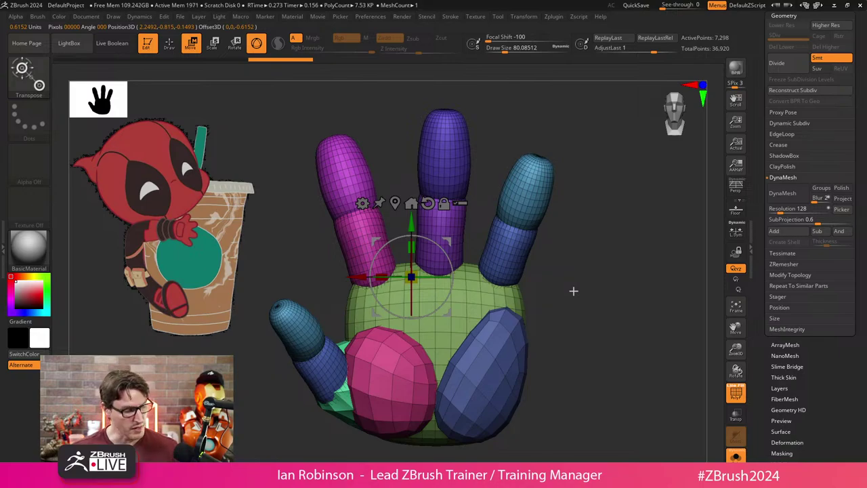
key("ctrl+d")
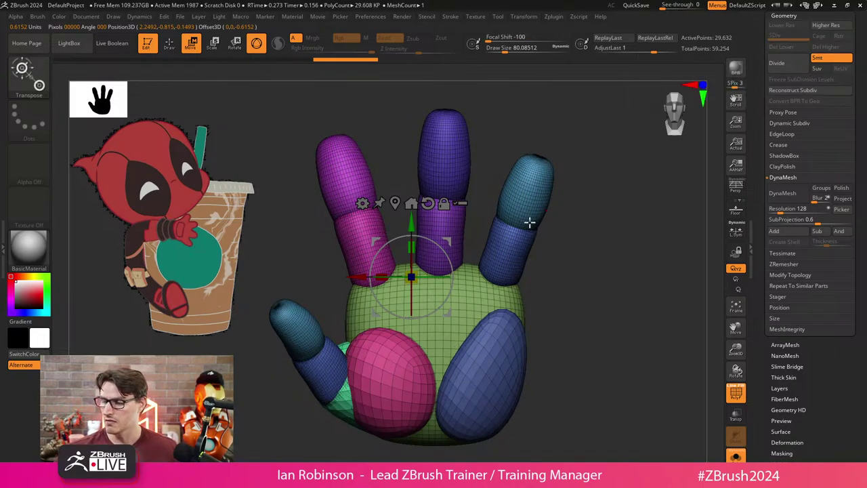
key("q")
key("f")
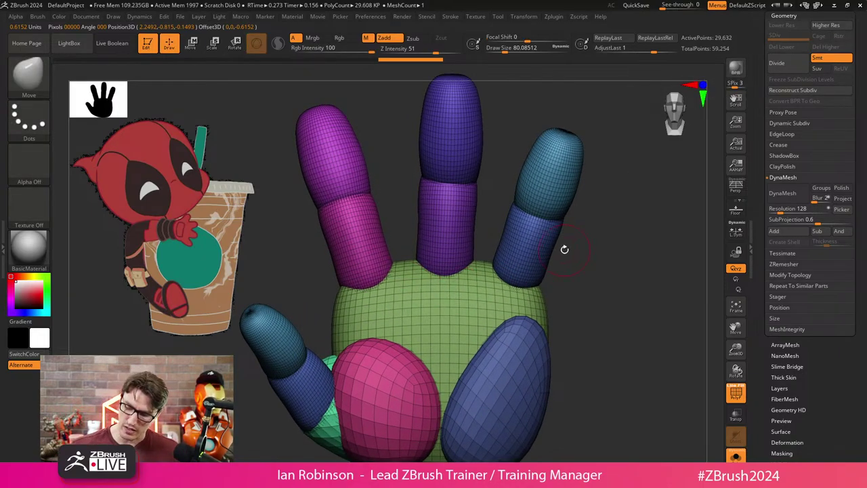
left_click_drag(565, 249, 475, 322)
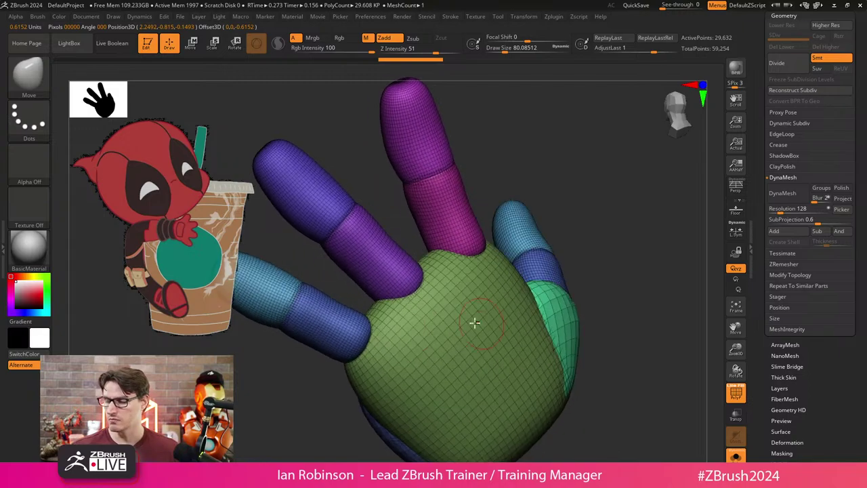
left_click_drag(563, 181, 564, 268)
Scale the whole hand up about 1.4 times with the Transpose scale deformer, then return to Draw mode.
key("w")
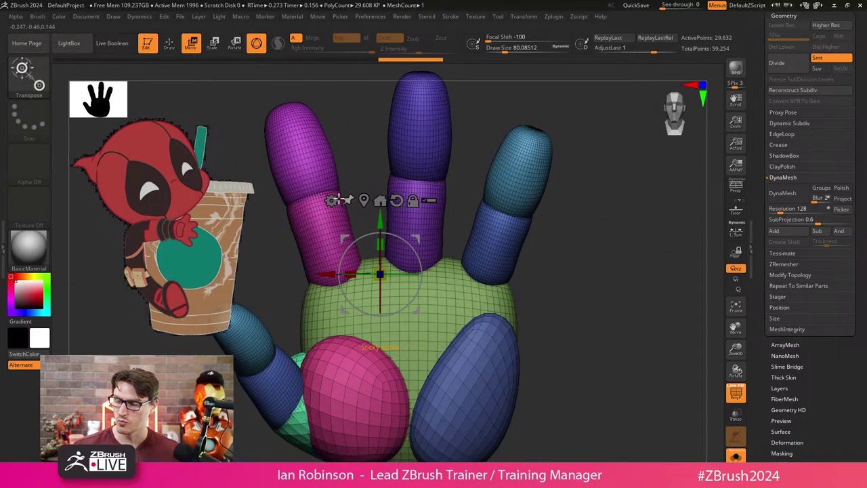
left_click(333, 200)
left_click(520, 269)
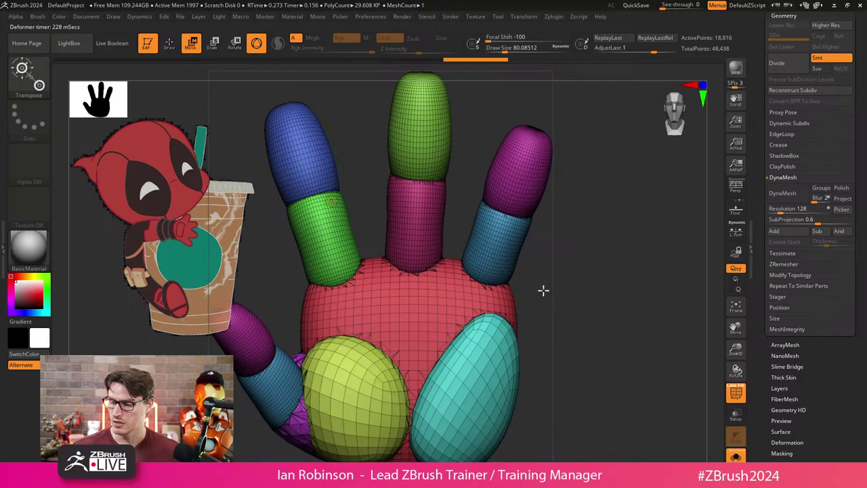
left_click_drag(580, 288, 583, 307)
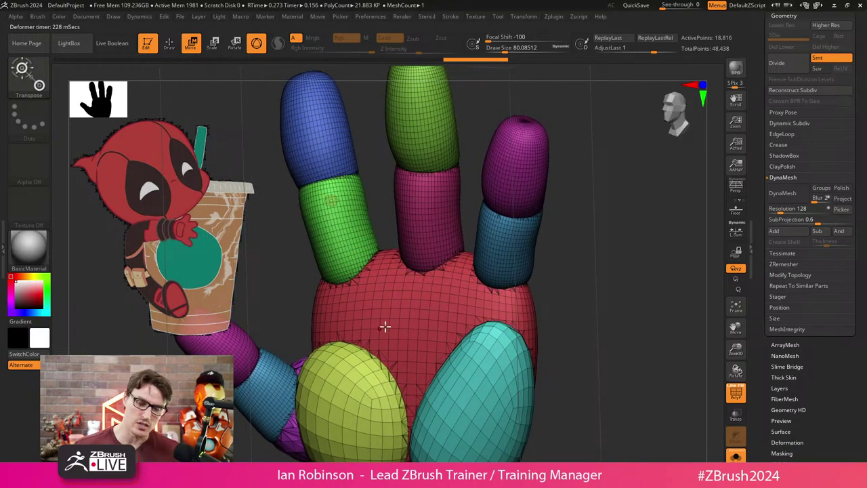
left_click(331, 200)
left_click(494, 203)
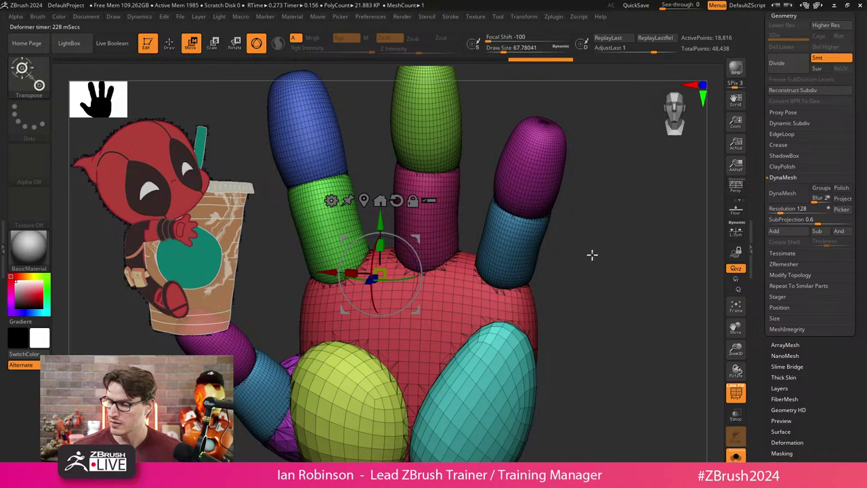
key("q")
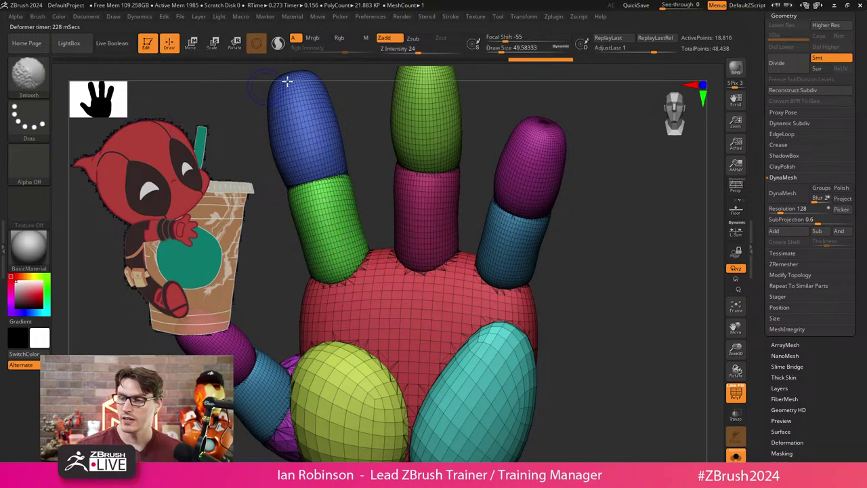
Smooth the green finger's junction with the palm, comparing before and after with undo and redo.
left_click_drag(614, 203, 501, 195)
mouse_move(410, 95)
left_mouse_down("shift")
mouse_move(474, 116)
mouse_move(536, 120)
mouse_move(407, 153)
mouse_move(380, 203)
left_mouse_up("shift")
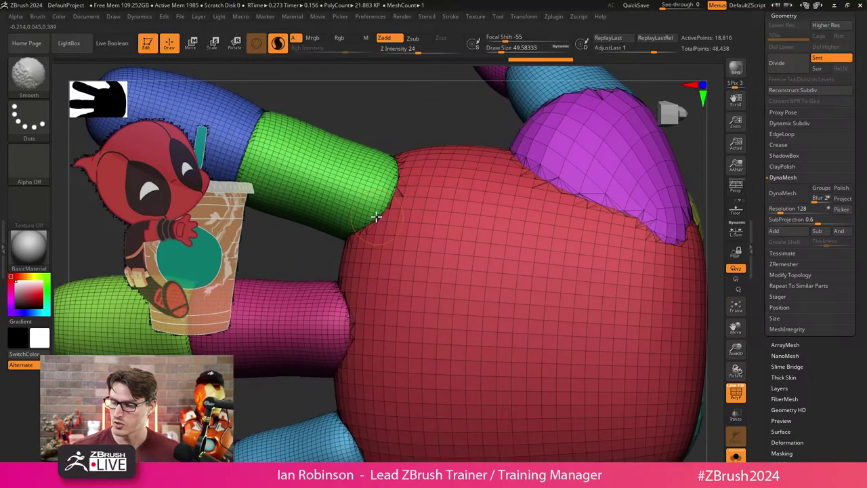
mouse_move(407, 169)
left_mouse_down("shift")
mouse_move(364, 232)
mouse_move(348, 237)
left_mouse_up("shift")
key("ctrl+z")
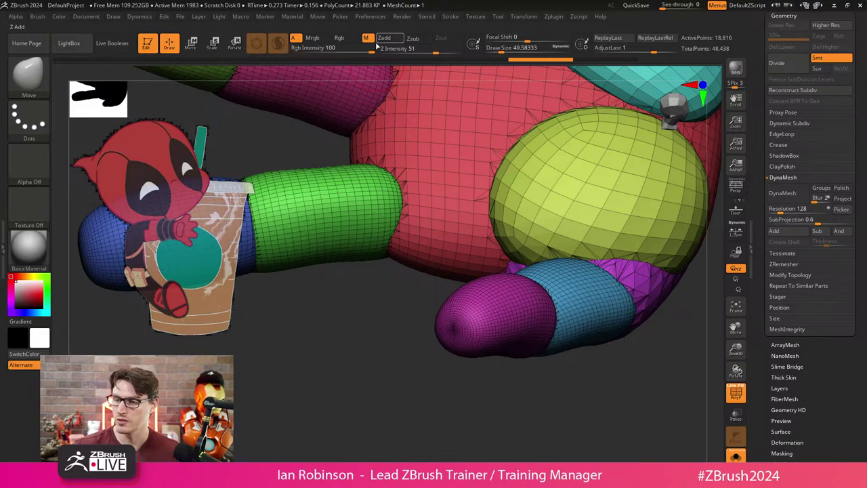
left_click(339, 38)
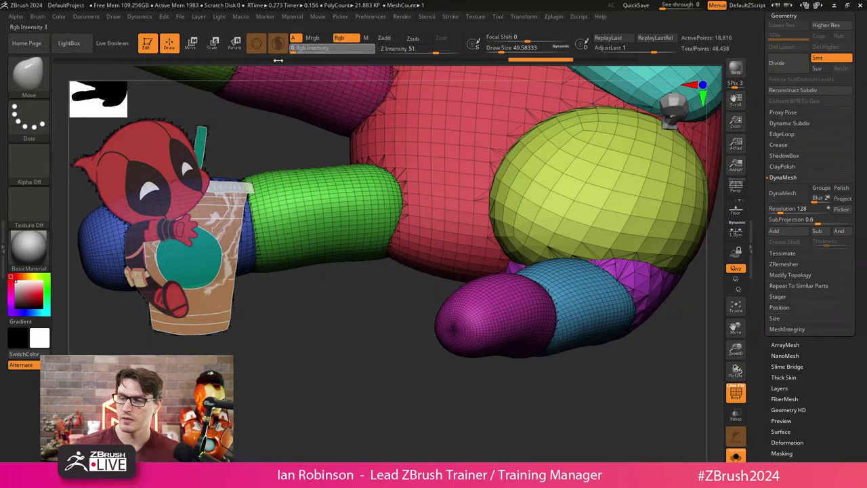
key("ctrl+shift+z")
left_click_drag(388, 189, 393, 271, "shift")
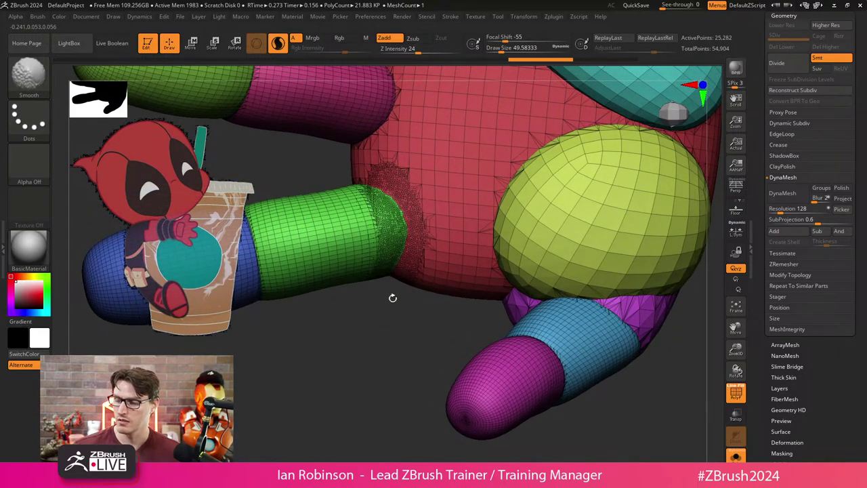
key("ctrl+z")
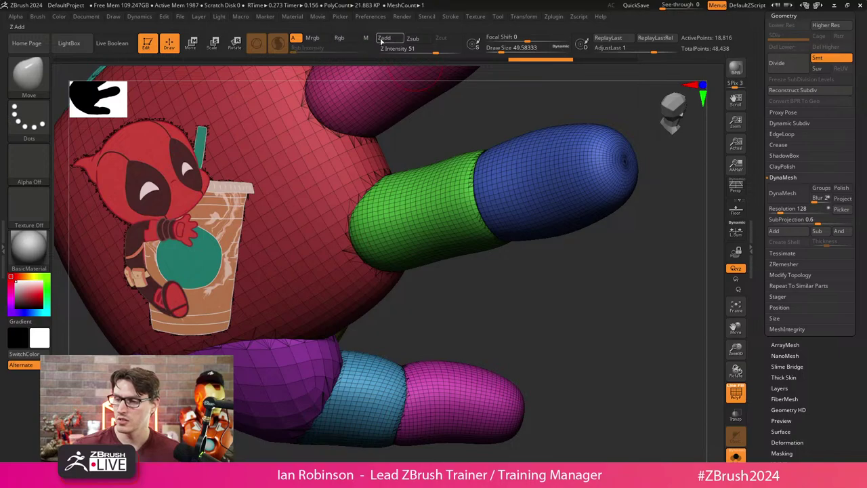
key("ctrl+shift+z")
key("ctrl+shift+z")
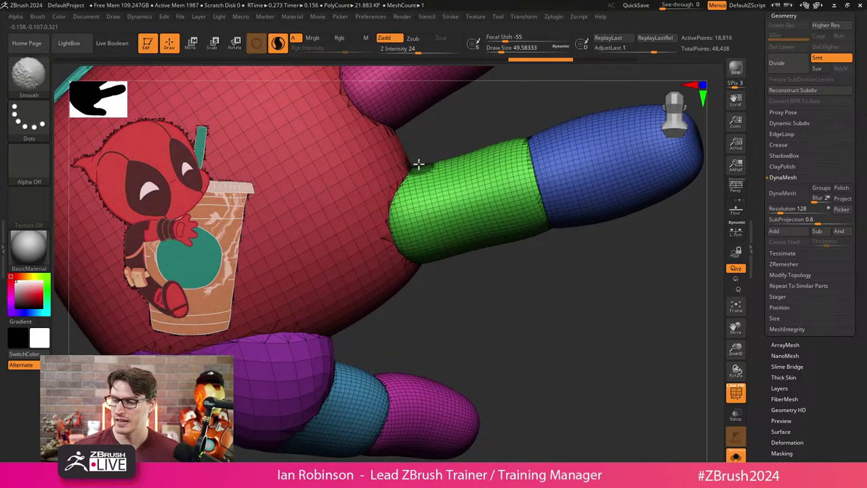
Check shading without polyframe, then redo the remaining smoothing, including the magenta finger junction.
key("shift+f")
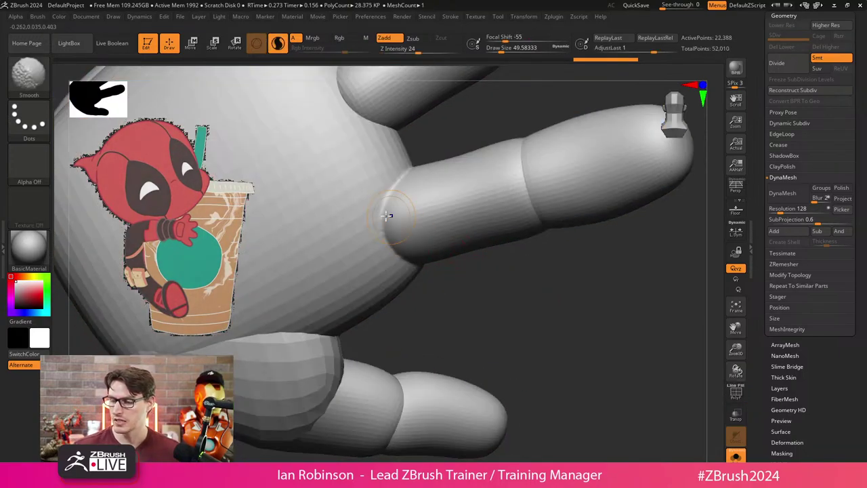
key("ctrl+shift+z")
key("shift+f")
key("ctrl+shift+z")
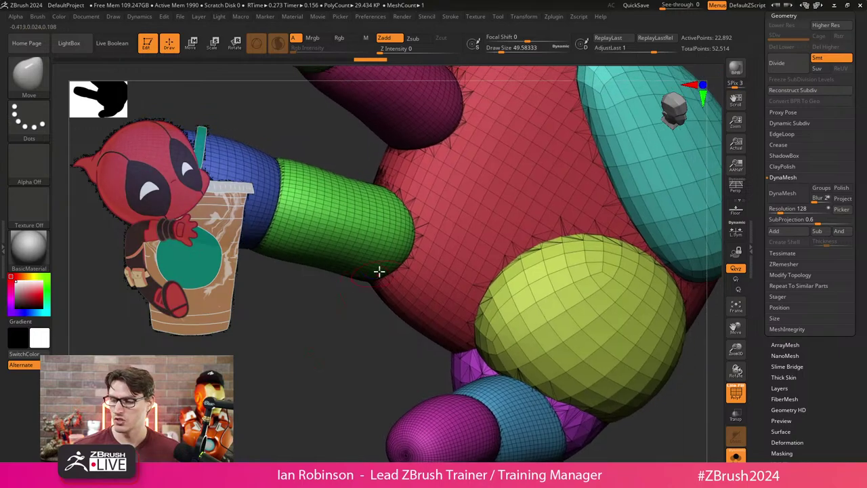
key("ctrl+shift+z")
key("ctrl+shift+z")
key("ctrl+shift+z")
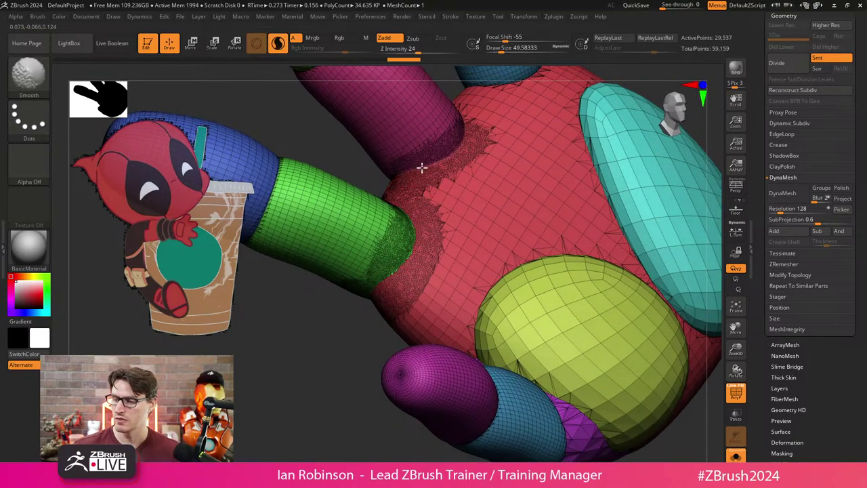
key("ctrl+shift+z")
key("ctrl+shift+z")
key("ctrl+shift+z")
key("ctrl+shift+z")
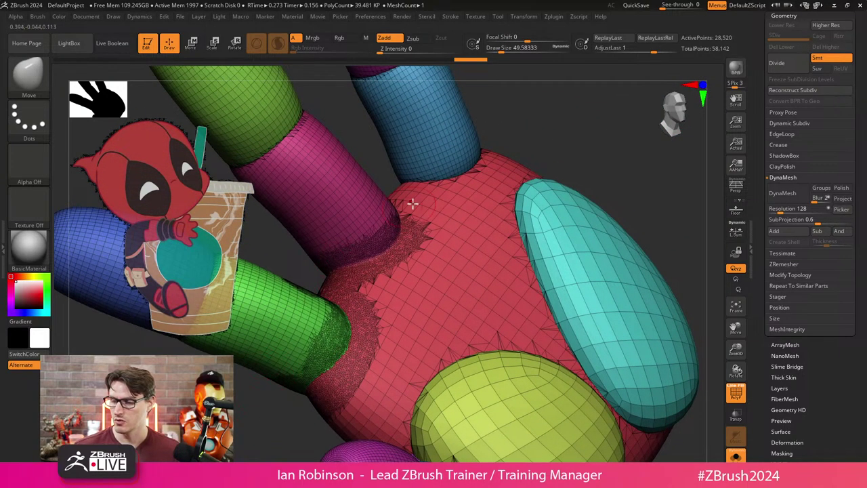
key("ctrl+shift+z")
key("ctrl+shift+z")
key("ctrl+shift+z")
key("ctrl+shift+z")
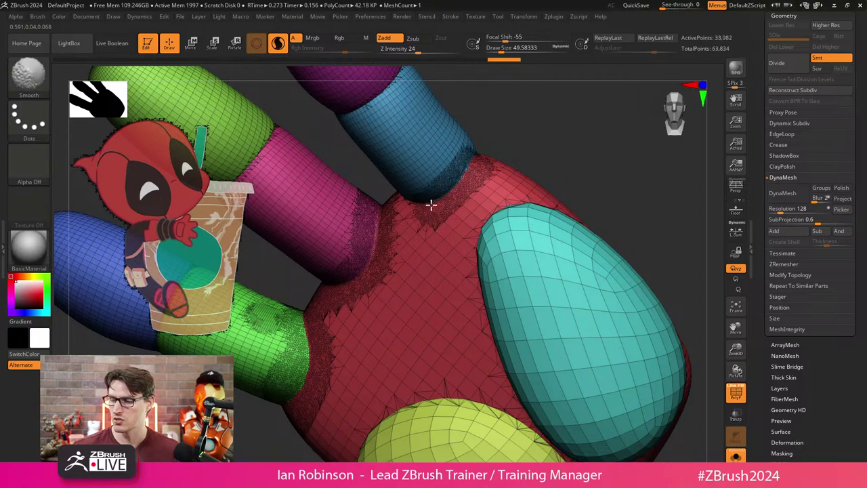
Smooth the cyan and yellow pads' seams into the palm.
mouse_move(523, 194)
left_mouse_down()
mouse_move(489, 235)
mouse_move(478, 321)
mouse_move(519, 401)
left_mouse_up()
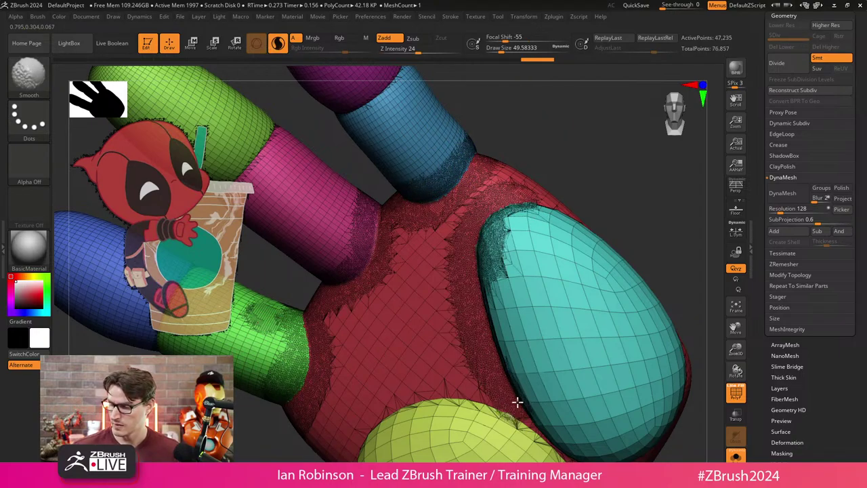
left_click_drag(603, 210, 630, 165)
mouse_move(509, 335)
left_mouse_down("shift")
mouse_move(489, 369)
mouse_move(432, 365)
mouse_move(393, 383)
mouse_move(419, 371)
left_mouse_up("shift")
Smooth the thumb base, its blue band and the purple area below into the palm.
left_click_drag(650, 125, 562, 217)
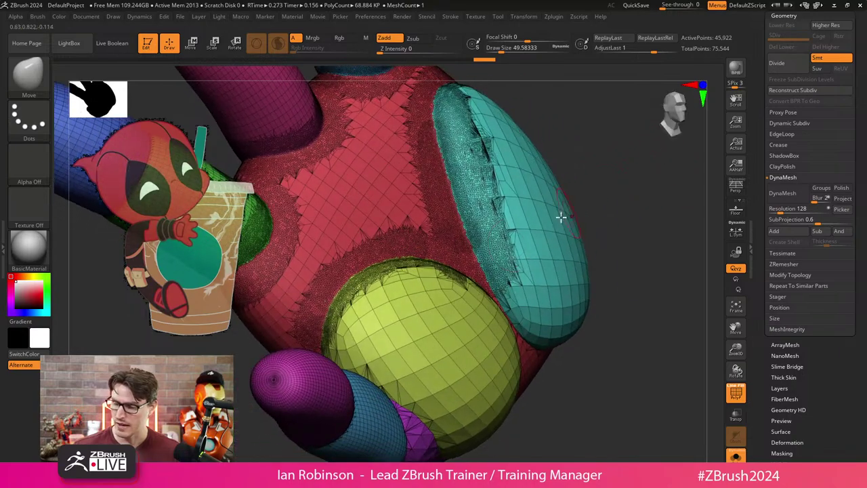
left_click_drag(582, 338, 567, 306)
mouse_move(359, 335)
left_mouse_down()
mouse_move(322, 362)
mouse_move(300, 362)
mouse_move(291, 407)
left_mouse_up()
mouse_move(536, 355)
left_mouse_down()
mouse_move(612, 289)
mouse_move(351, 302)
mouse_move(318, 370)
mouse_move(461, 411)
mouse_move(462, 324)
left_mouse_up()
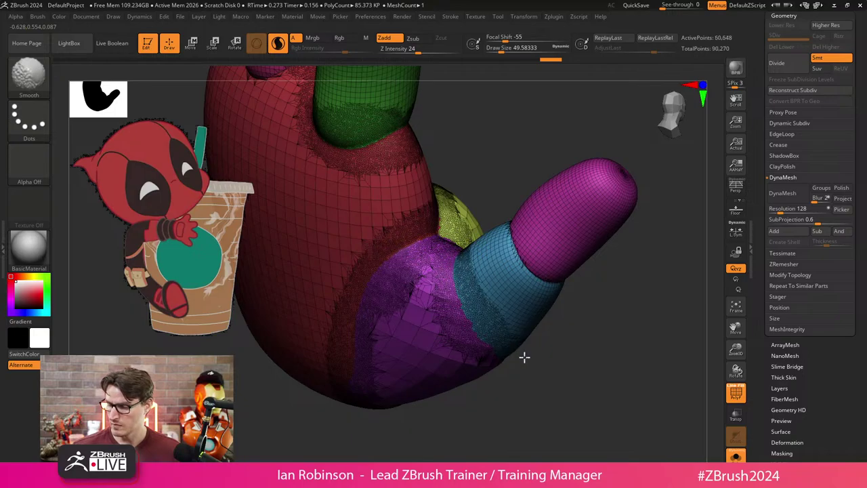
mouse_move(524, 357)
left_mouse_down()
mouse_move(517, 387)
mouse_move(470, 254)
mouse_move(462, 400)
left_mouse_up()
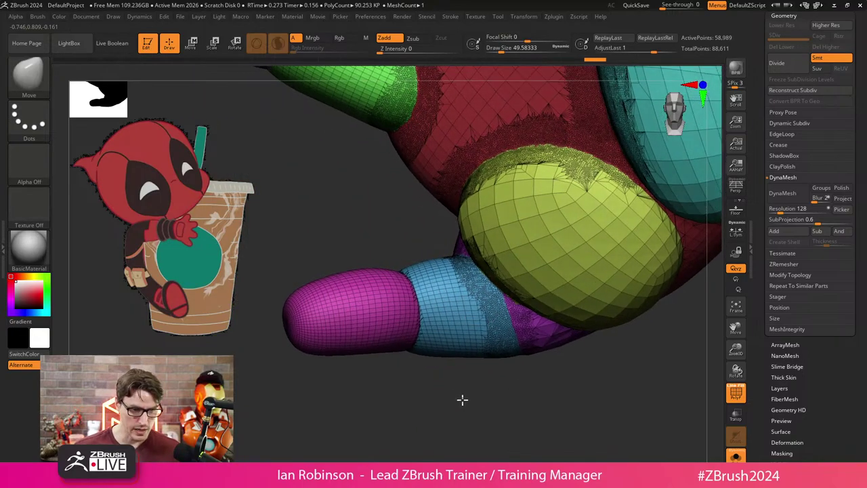
left_click_drag(405, 282, 398, 306, "shift")
mouse_move(416, 380)
left_mouse_down()
mouse_move(418, 403)
mouse_move(439, 260)
left_mouse_up()
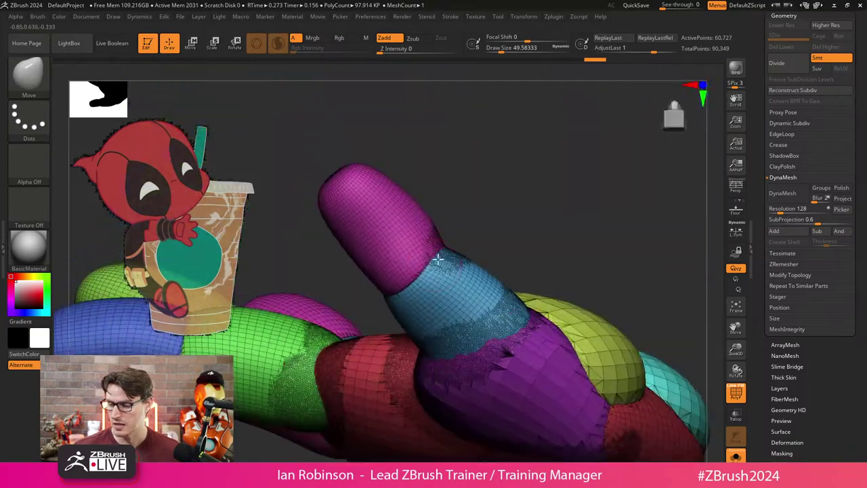
left_click_drag(382, 294, 413, 246)
Smooth the purple area below the thumb band and the cyan pad's seam with the palm.
mouse_move(474, 318)
left_mouse_down("shift")
mouse_move(461, 345)
mouse_move(555, 316)
mouse_move(538, 386)
mouse_move(465, 387)
mouse_move(450, 335)
mouse_move(532, 228)
mouse_move(518, 178)
mouse_move(567, 364)
mouse_move(509, 244)
mouse_move(610, 169)
left_mouse_up("shift")
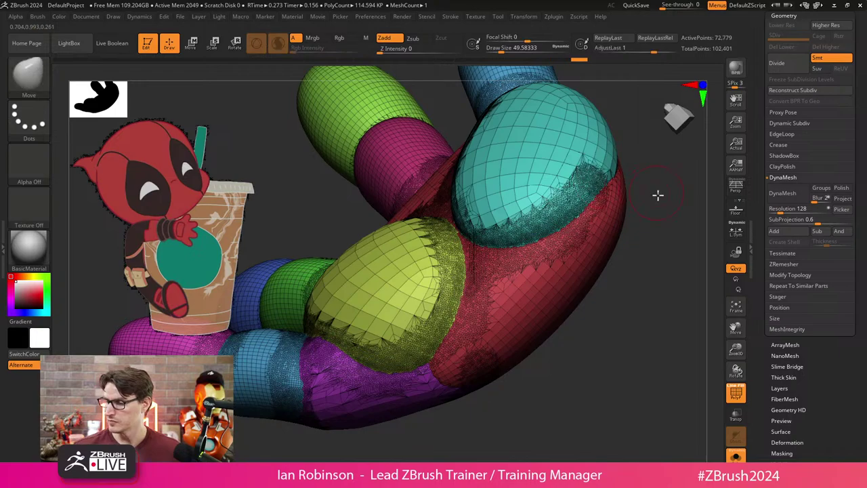
mouse_move(659, 195)
left_mouse_down()
mouse_move(587, 306)
mouse_move(556, 285)
mouse_move(533, 248)
mouse_move(474, 305)
left_mouse_up()
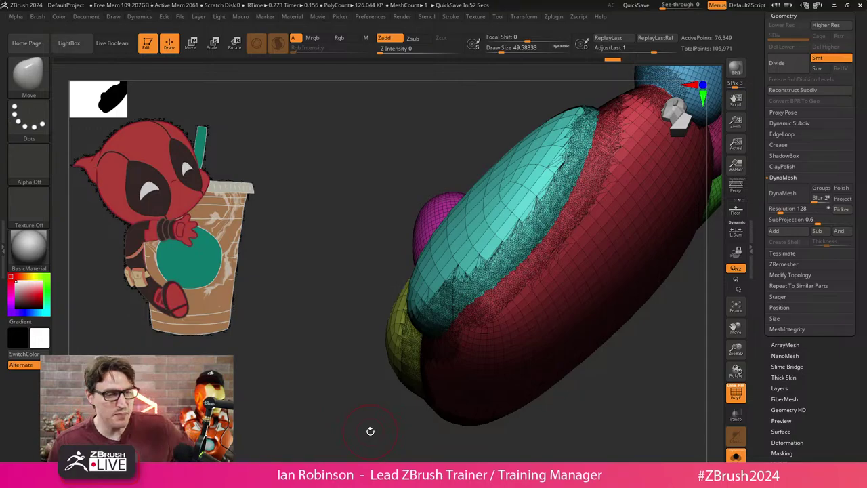
mouse_move(371, 431)
left_mouse_down()
mouse_move(358, 382)
mouse_move(366, 400)
left_mouse_up()
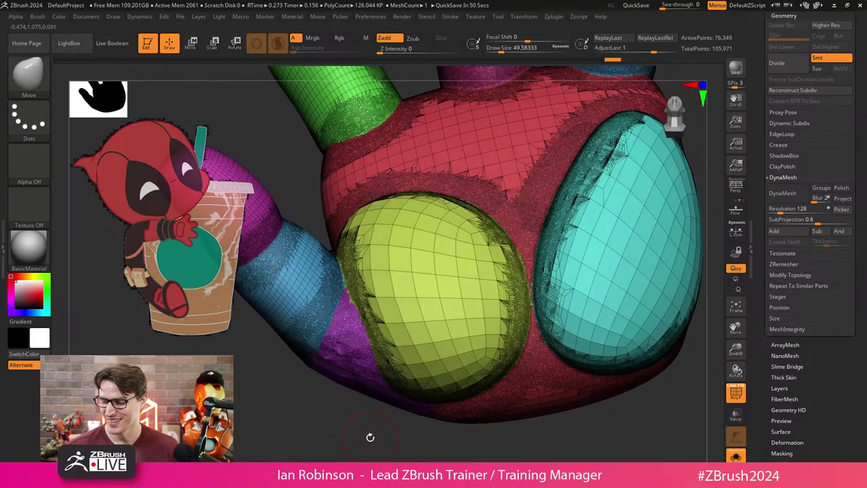
mouse_move(370, 223)
left_mouse_down()
mouse_move(381, 219)
mouse_move(306, 381)
left_mouse_up()
Step back through the sculpting history, then redo all the smoothing strokes.
key("ctrl+z")
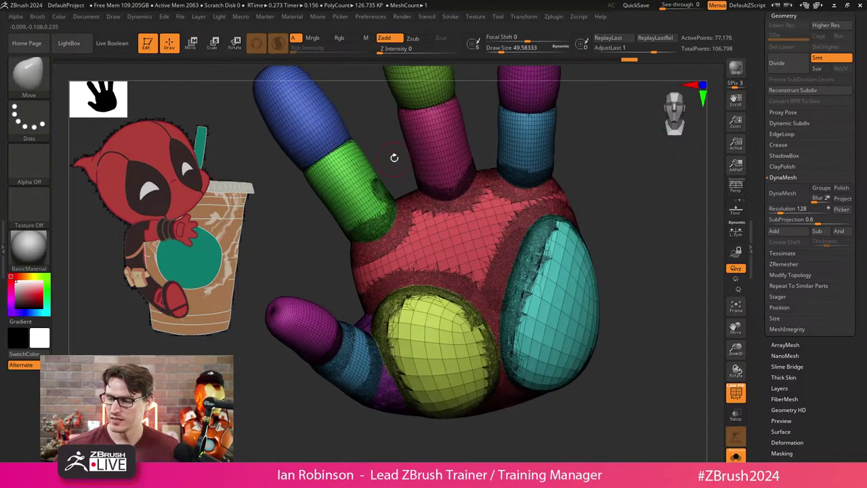
key("ctrl+z")
key("ctrl+z")
key("ctrl+z")
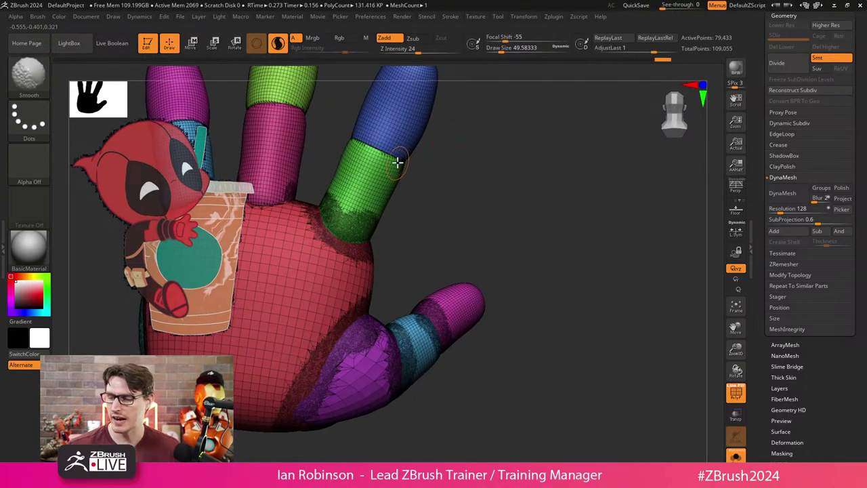
key("ctrl+z")
key("ctrl+z")
key("ctrl+z")
key("ctrl+z")
key("ctrl+z")
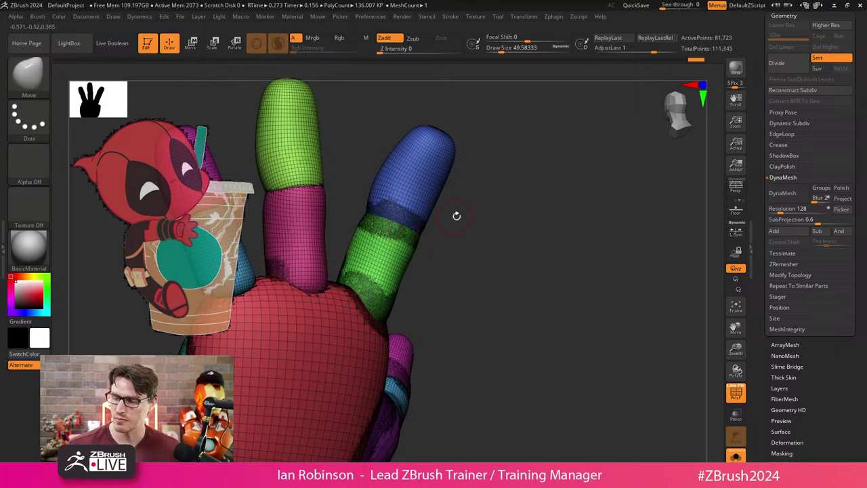
key("ctrl+z")
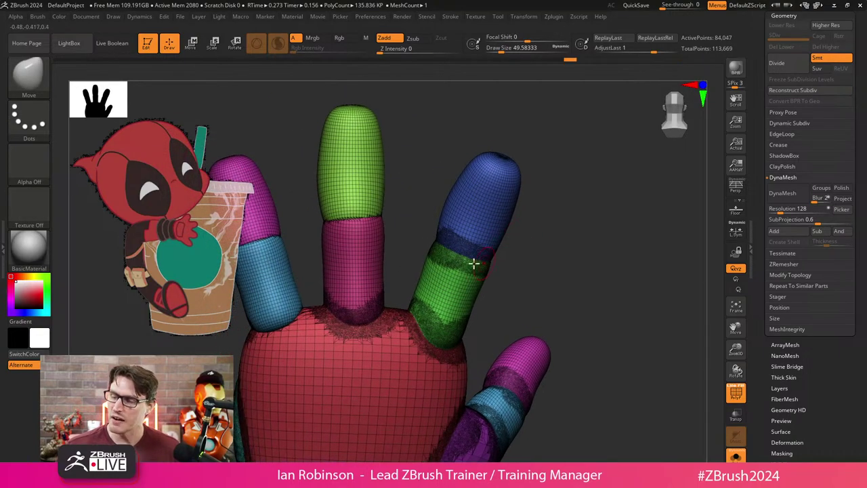
key("ctrl+shift+z")
key("ctrl+shift+z")
key("ctrl+shift+z")
key("ctrl+shift+z")
key("ctrl+shift+z")
key("ctrl+shift+z")
key("ctrl+shift+z")
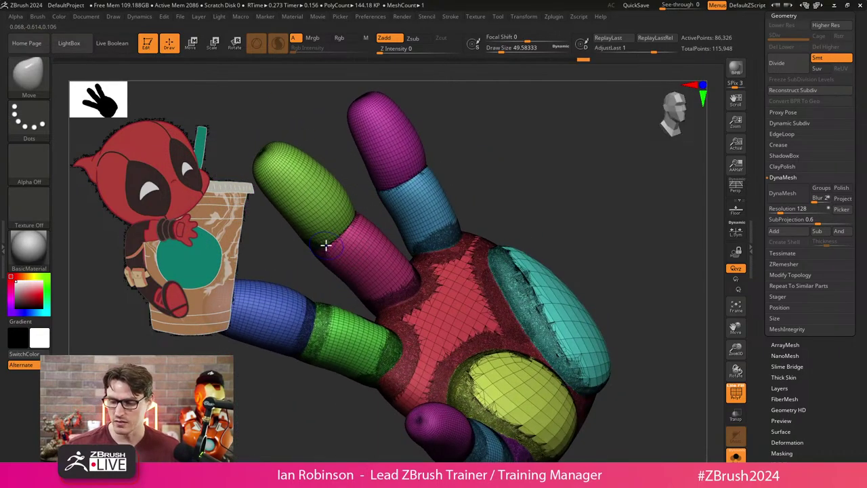
key("ctrl+shift+z")
key("ctrl+shift+z")
key("ctrl+shift+z")
key("ctrl+shift+z")
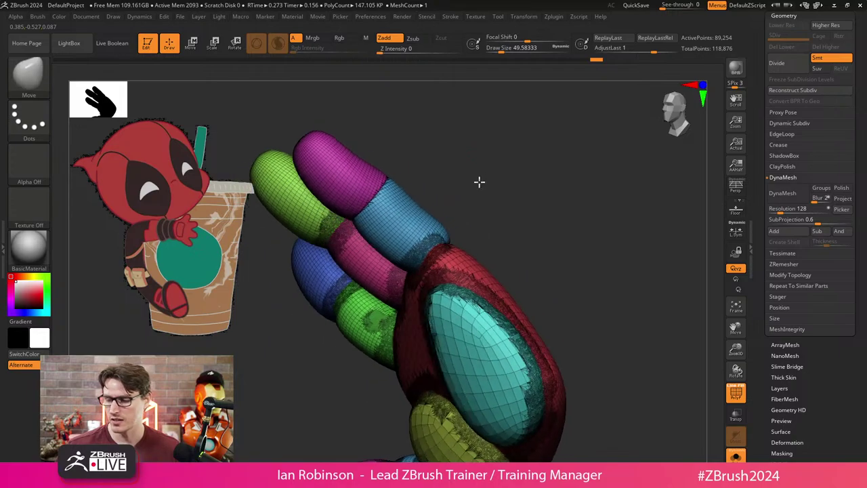
key("ctrl+shift+z")
key("ctrl+shift+z")
key("ctrl+shift+z")
key("ctrl+shift+z")
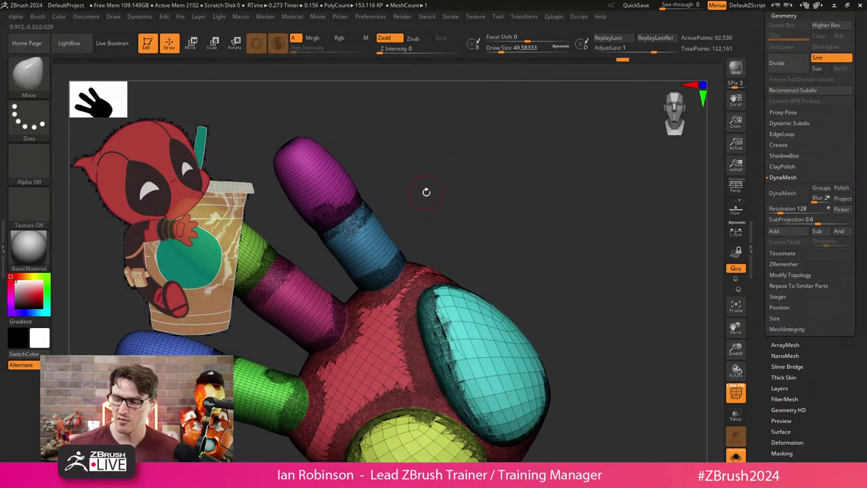
key("ctrl+shift+z")
key("ctrl+shift+z")
key("ctrl+shift+z")
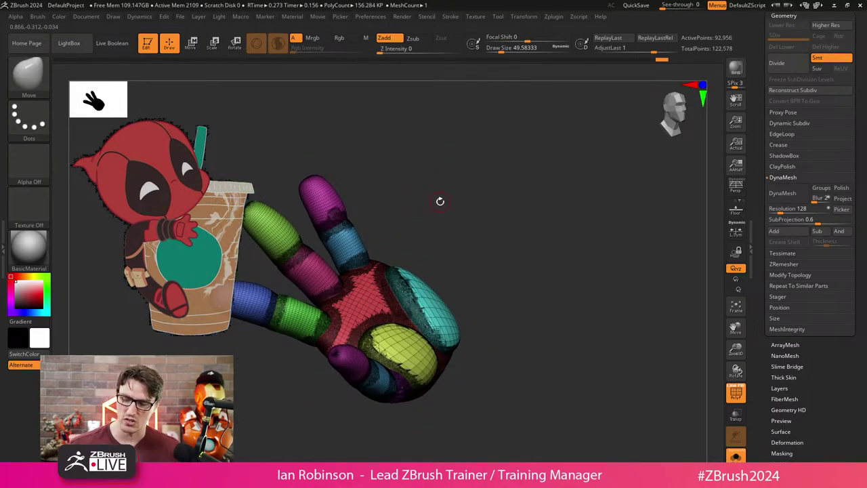
mouse_move(440, 202)
left_mouse_down()
mouse_move(477, 300)
mouse_move(447, 393)
mouse_move(361, 387)
mouse_move(368, 261)
left_mouse_up()
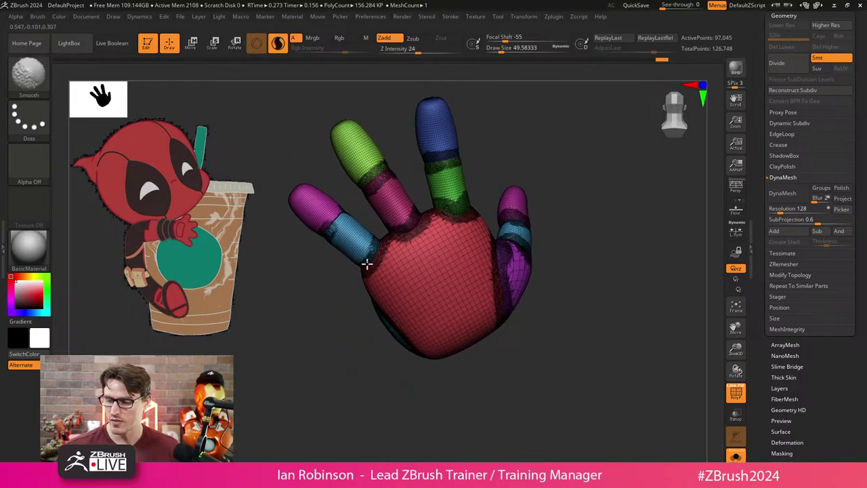
Redo the blue finger band smoothing and smooth the knuckle area.
scroll(368, 261, "up", 5)
key("ctrl+shift+z")
key("ctrl+shift+z")
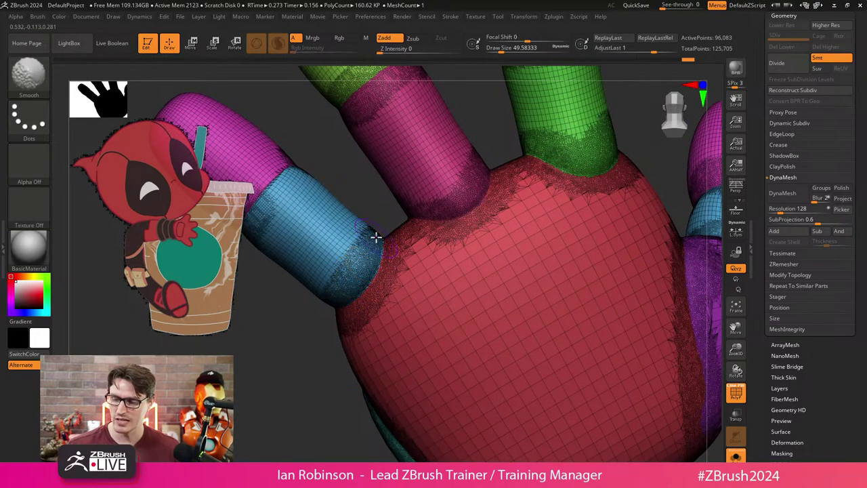
key("ctrl+shift+z")
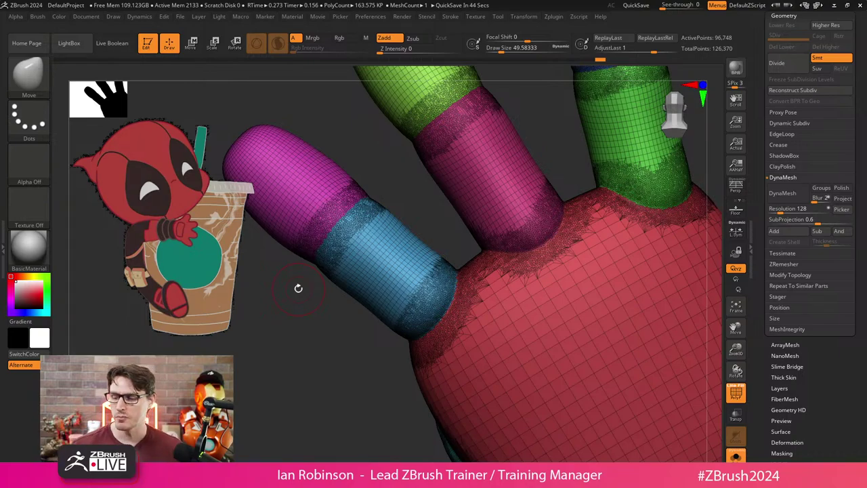
mouse_move(298, 288)
left_mouse_down()
mouse_move(325, 345)
mouse_move(312, 321)
left_mouse_up()
left_click_drag(548, 187, 485, 242)
mouse_move(400, 264)
left_mouse_down("shift")
mouse_move(344, 305)
mouse_move(365, 280)
left_mouse_up("shift")
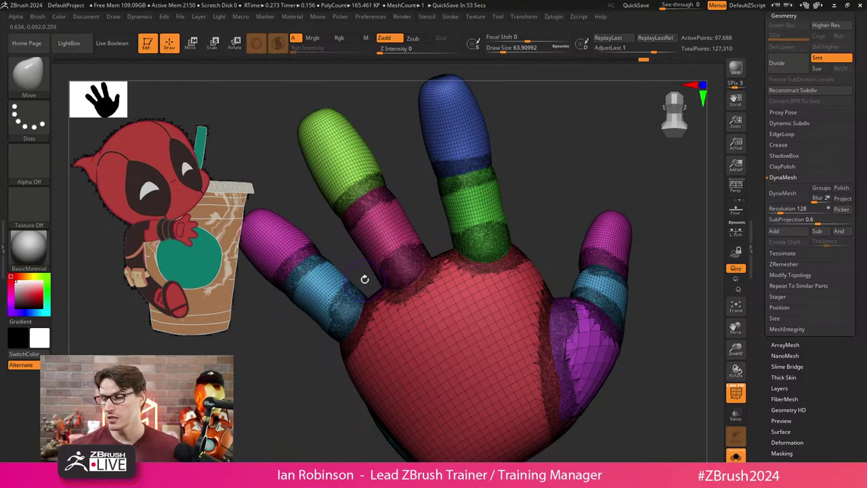
Smooth the palm-side joints from palm-up and side-on angles, then inspect them.
mouse_move(364, 278)
left_mouse_down()
mouse_move(547, 233)
mouse_move(619, 246)
mouse_move(519, 300)
left_mouse_up()
key("shift")
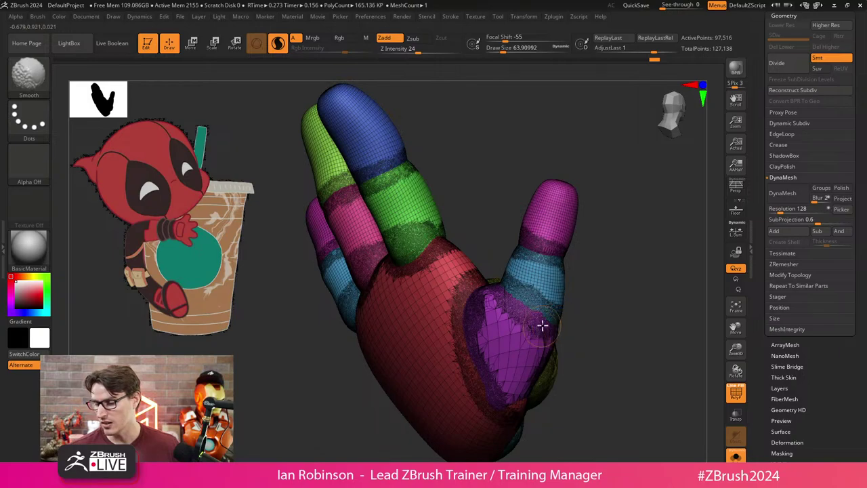
mouse_move(543, 326)
right_mouse_down()
mouse_move(484, 376)
mouse_move(426, 380)
mouse_move(486, 326)
right_mouse_up()
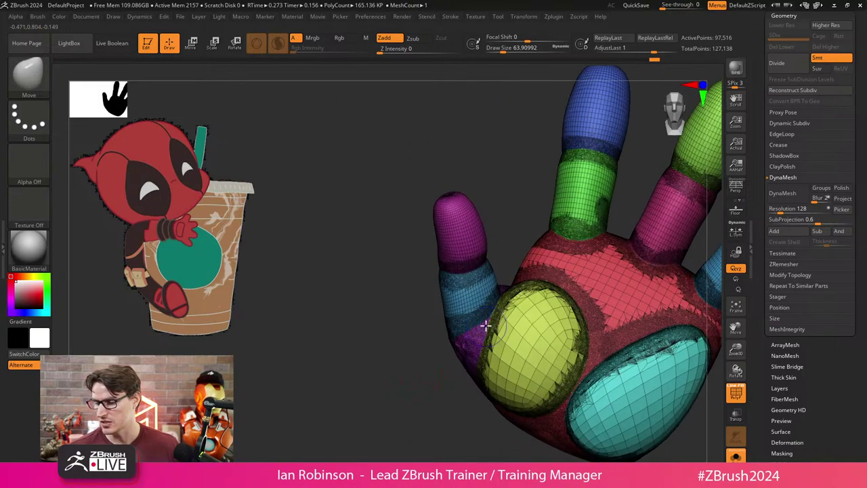
mouse_move(427, 329)
right_mouse_down()
mouse_move(497, 256)
mouse_move(587, 373)
mouse_move(567, 342)
mouse_move(499, 326)
mouse_move(516, 333)
mouse_move(519, 358)
right_mouse_up()
key("shift")
key("shift")
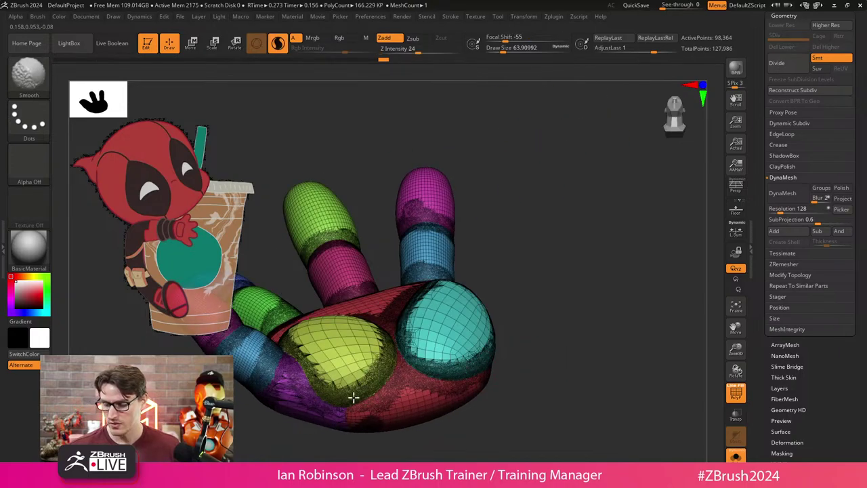
right_click_drag(499, 387, 406, 390)
mouse_move(349, 386)
right_mouse_down()
mouse_move(526, 323)
mouse_move(479, 305)
right_mouse_up()
key("shift")
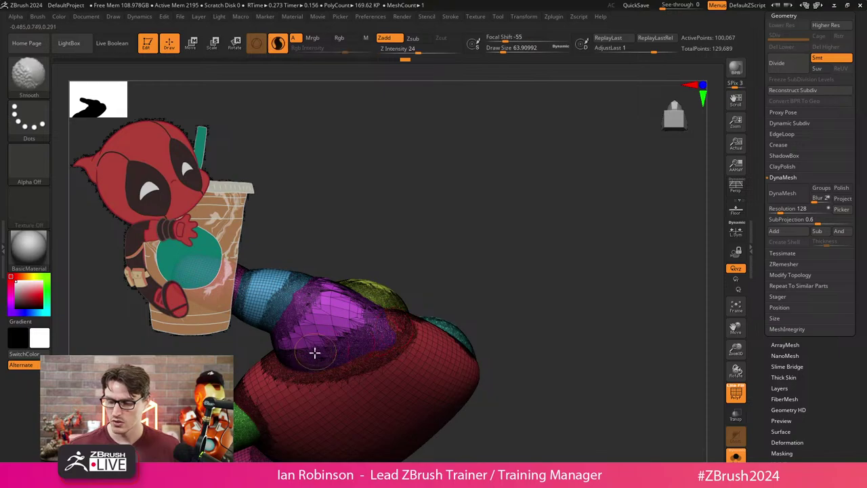
mouse_move(315, 352)
right_mouse_down()
mouse_move(479, 271)
mouse_move(465, 405)
mouse_move(455, 401)
right_mouse_up()
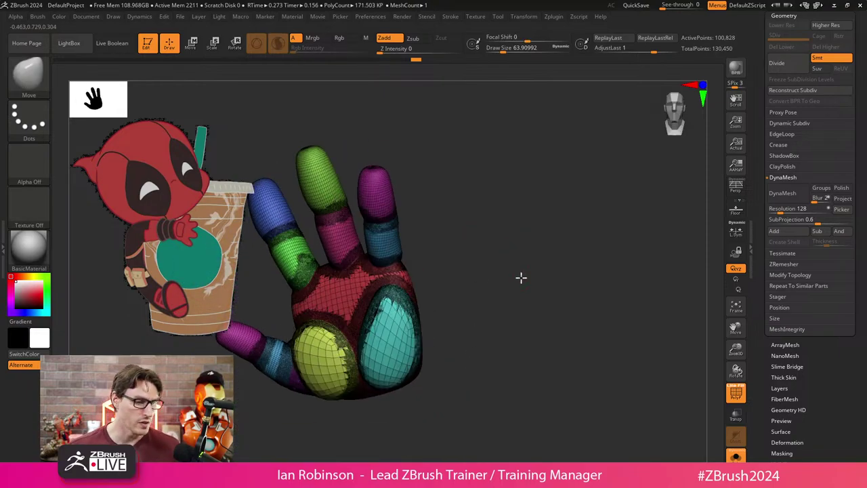
right_click_drag(521, 277, 526, 291)
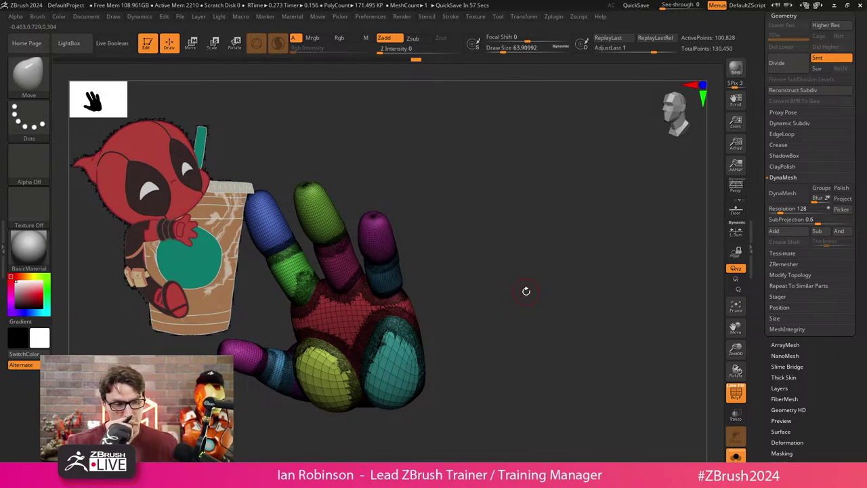
right_click_drag(526, 291, 468, 268)
Briefly hide polygroup colours to judge the surface, restore them, and rotate the hand.
key("shift+f")
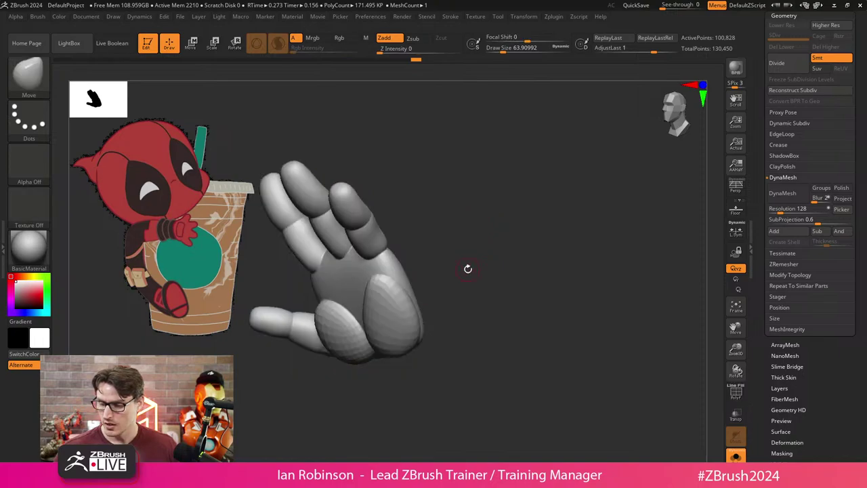
key("shift+f")
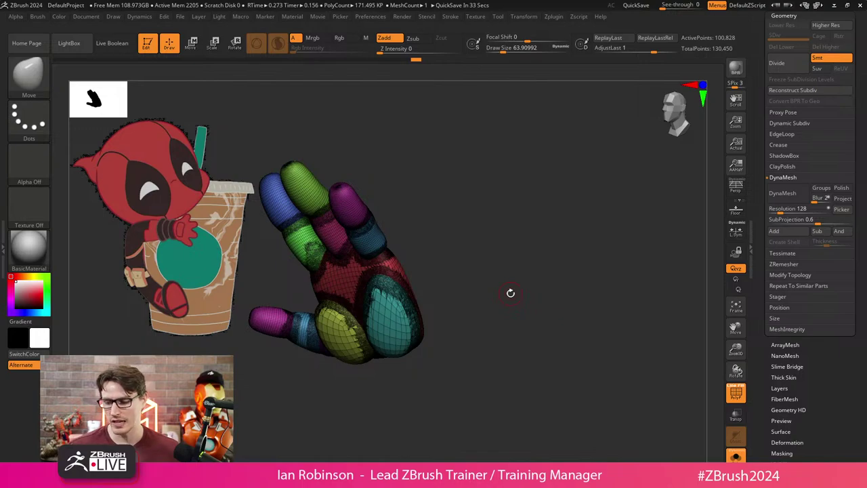
mouse_move(510, 293)
left_mouse_down()
mouse_move(460, 330)
mouse_move(523, 277)
mouse_move(492, 298)
mouse_move(553, 343)
mouse_move(547, 252)
mouse_move(465, 258)
left_mouse_up()
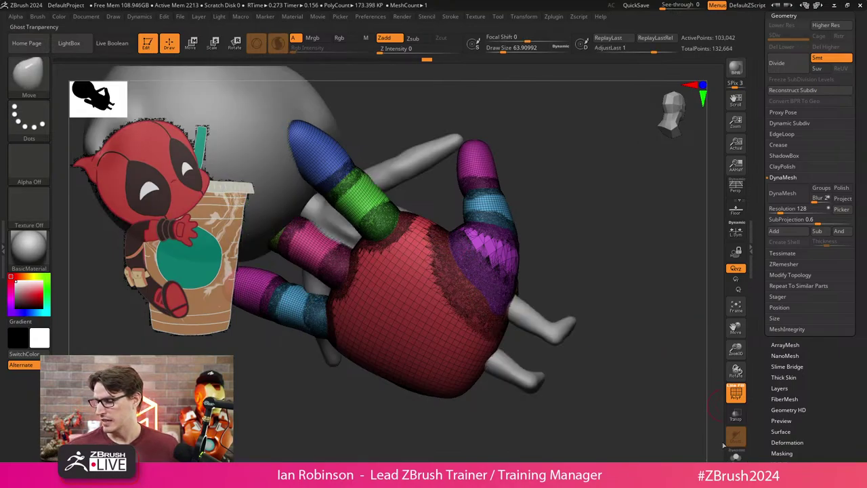
mouse_move(602, 384)
left_mouse_down()
mouse_move(597, 341)
mouse_move(560, 385)
mouse_move(565, 377)
mouse_move(530, 393)
left_mouse_up()
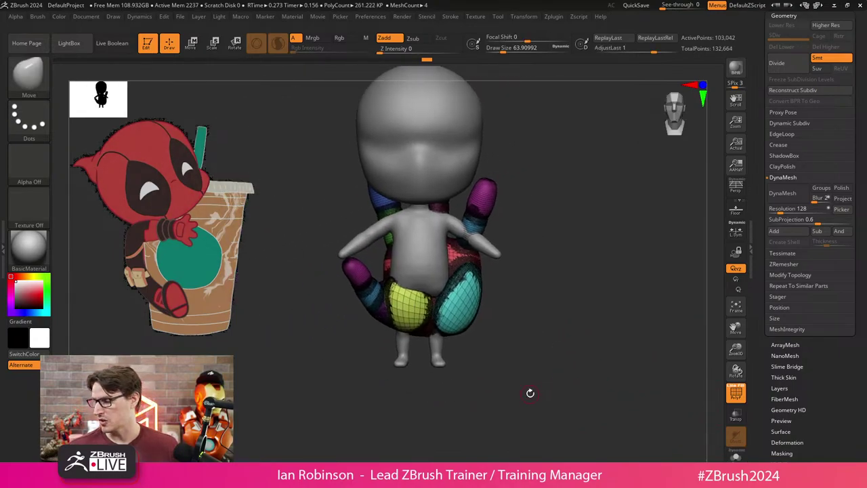
left_click_drag(579, 337, 556, 327)
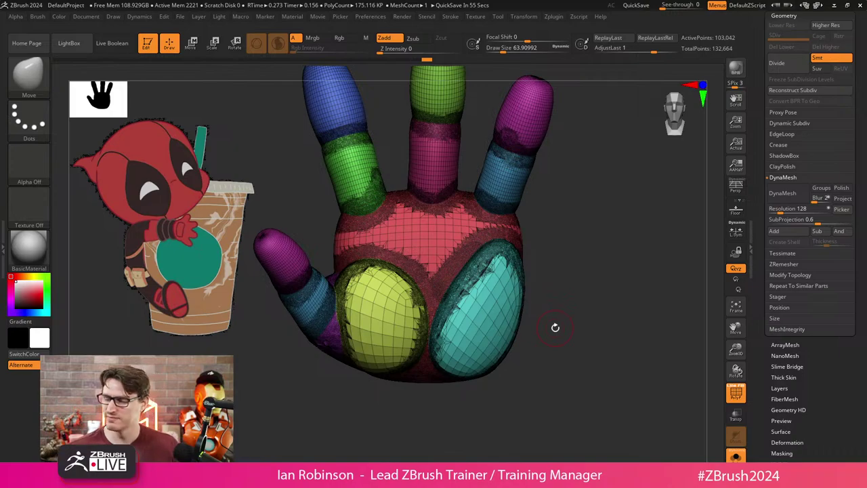
left_click_drag(555, 328, 422, 287)
Merge the hand into one group, polygroup the left, middle and right fingers, then invert the mask to isolate the thumb.
key("shift+f")
key("ctrl")
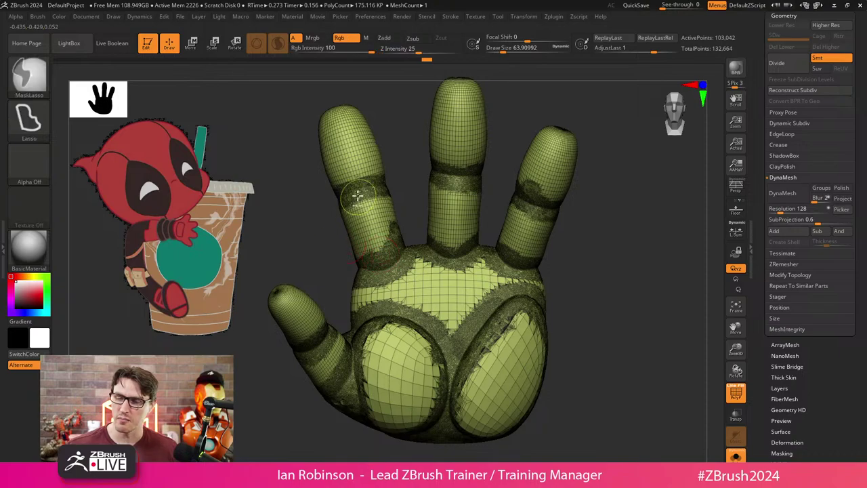
mouse_move(348, 258)
left_mouse_down("ctrl")
mouse_move(377, 104)
mouse_move(402, 152)
mouse_move(408, 239)
mouse_move(391, 255)
mouse_move(349, 268)
left_mouse_up("ctrl")
key("ctrl+w")
mouse_move(570, 253)
left_mouse_down()
mouse_move(606, 250)
mouse_move(391, 240)
mouse_move(401, 88)
mouse_move(463, 135)
mouse_move(463, 205)
mouse_move(450, 247)
mouse_move(436, 259)
mouse_move(400, 257)
left_mouse_up()
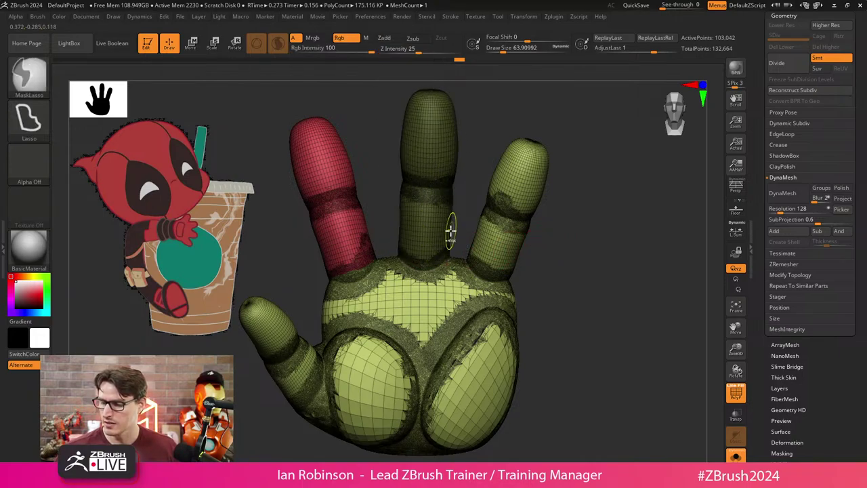
key("ctrl+w")
mouse_move(573, 252)
left_mouse_down()
mouse_move(468, 129)
mouse_move(524, 169)
mouse_move(509, 233)
mouse_move(477, 275)
mouse_move(430, 269)
mouse_move(421, 254)
mouse_move(518, 271)
mouse_move(538, 293)
mouse_move(549, 231)
mouse_move(635, 230)
mouse_move(348, 204)
mouse_move(277, 208)
mouse_move(297, 319)
mouse_move(341, 359)
mouse_move(328, 360)
mouse_move(343, 374)
mouse_move(381, 371)
mouse_move(367, 214)
left_mouse_up()
key("ctrl+w")
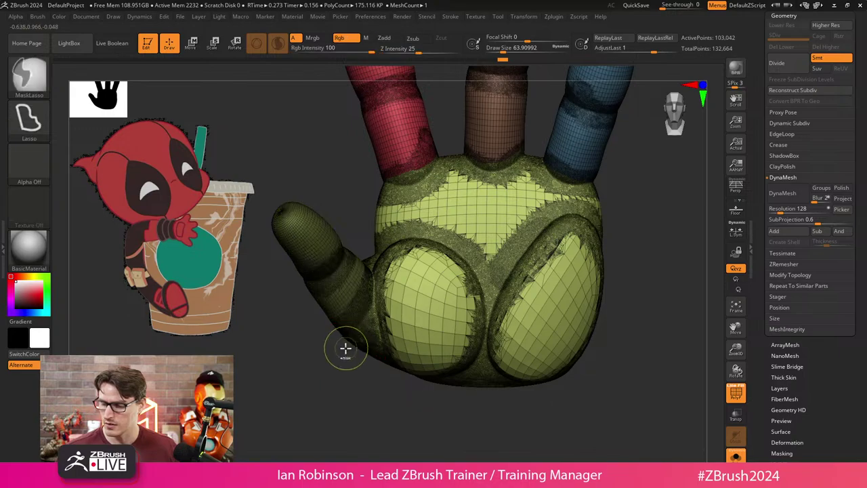
left_click(358, 350, "ctrl")
mouse_move(354, 368)
left_mouse_down()
mouse_move(357, 377)
mouse_move(539, 286)
mouse_move(525, 308)
mouse_move(528, 300)
left_mouse_up()
Polish the hand along its polygroup borders from the Deformation settings.
left_click(784, 15)
left_click(788, 126)
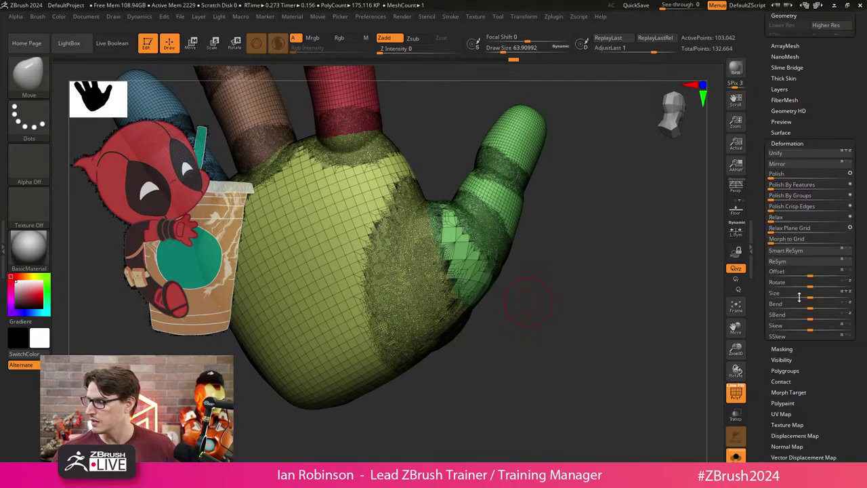
left_click(793, 139)
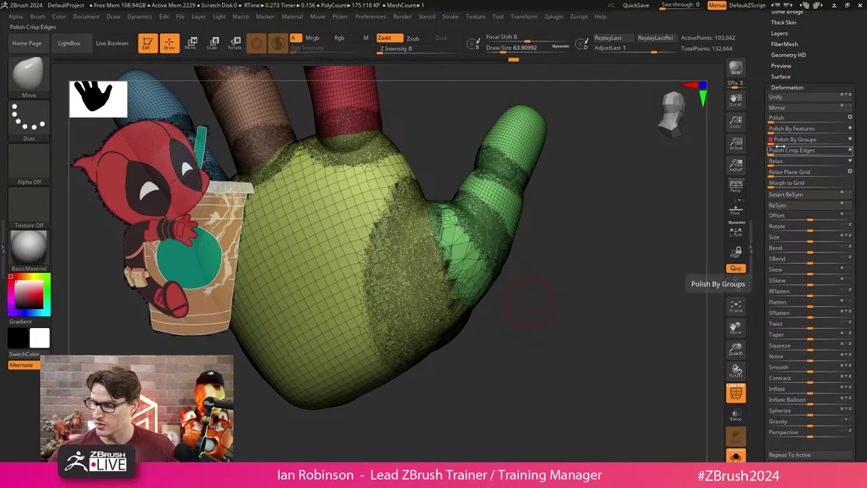
left_click_drag(685, 292, 601, 273)
mouse_move(562, 325)
left_mouse_down()
mouse_move(574, 319)
mouse_move(547, 251)
mouse_move(501, 345)
mouse_move(389, 366)
mouse_move(391, 398)
left_mouse_up()
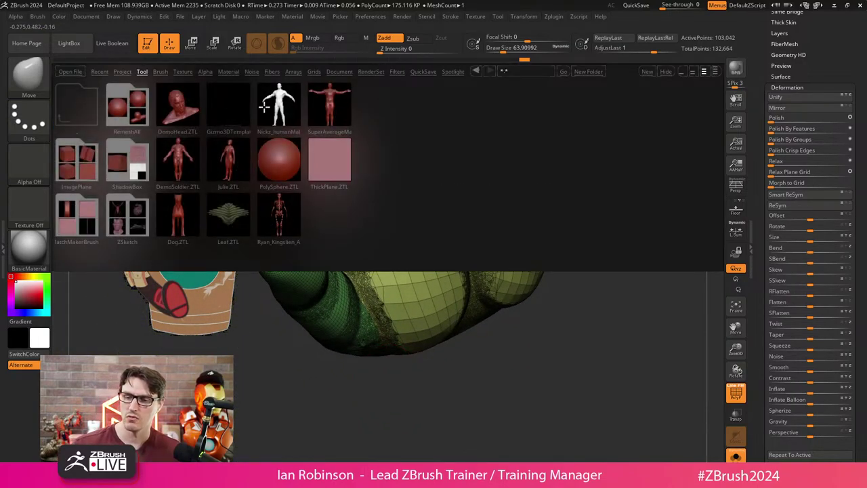
Load Smooth Groups from the Smooth brush folder as the smoothing brush.
left_click(160, 72)
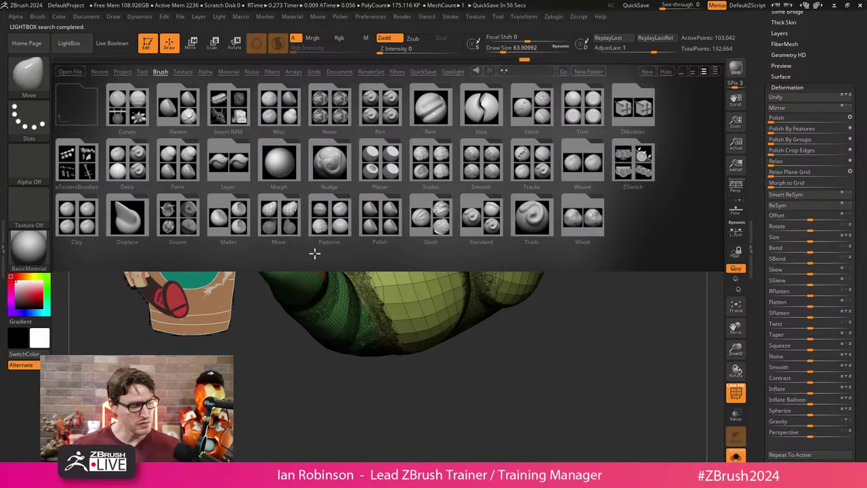
key("b")
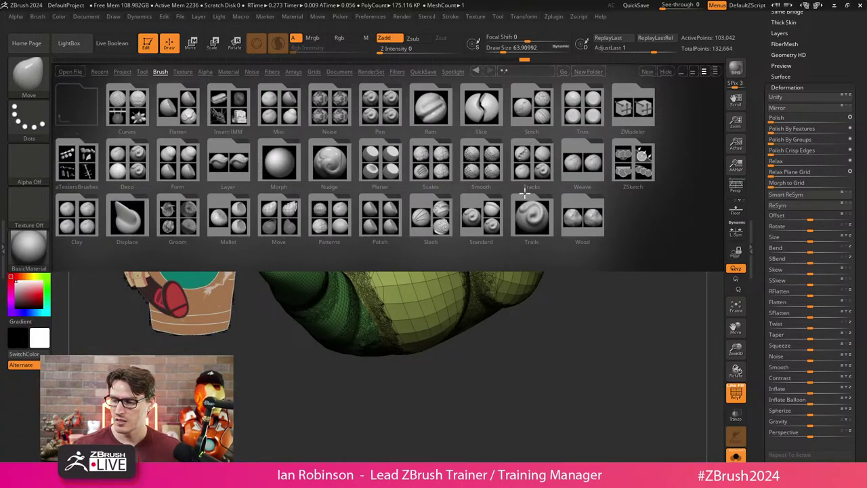
left_click(481, 164)
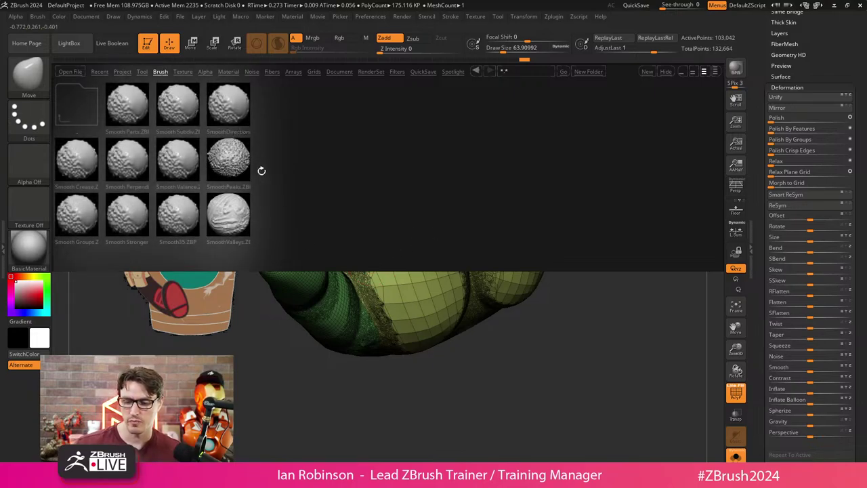
double_click(136, 210)
double_click(89, 208)
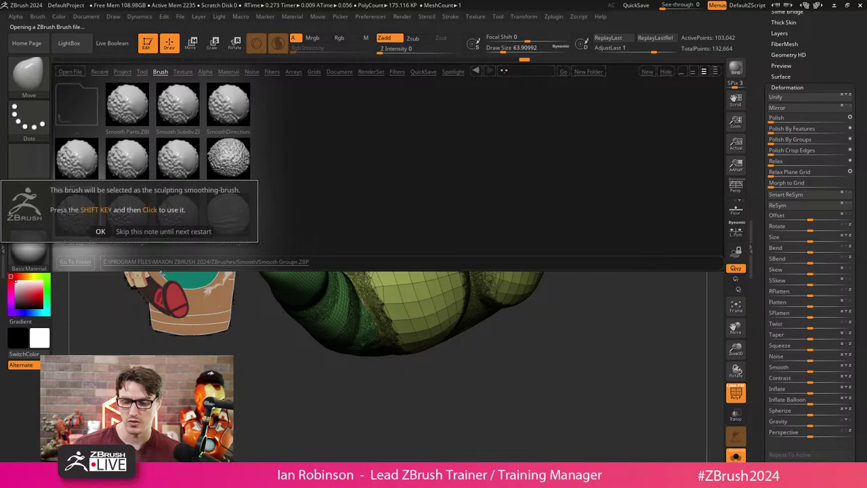
left_click(102, 232)
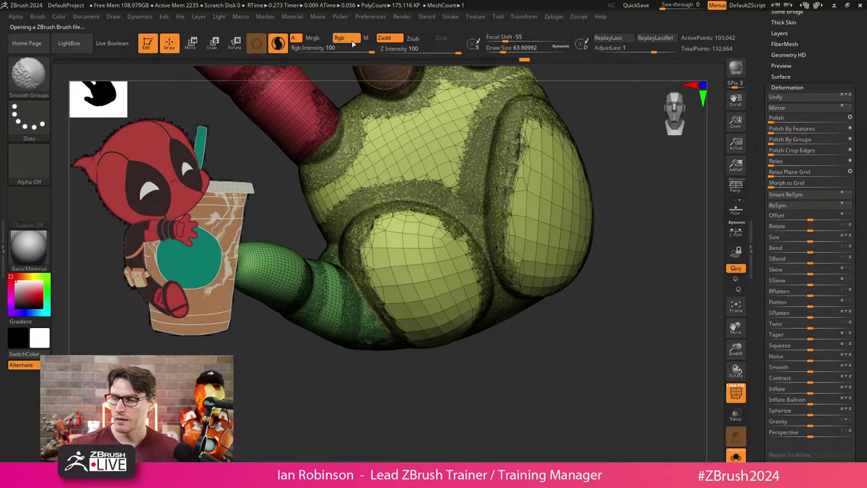
Smooth the green-yellow finger-palm seam from two angles.
mouse_move(515, 379)
left_mouse_down("alt")
mouse_move(600, 332)
mouse_move(407, 377)
mouse_move(345, 325)
left_mouse_up("alt")
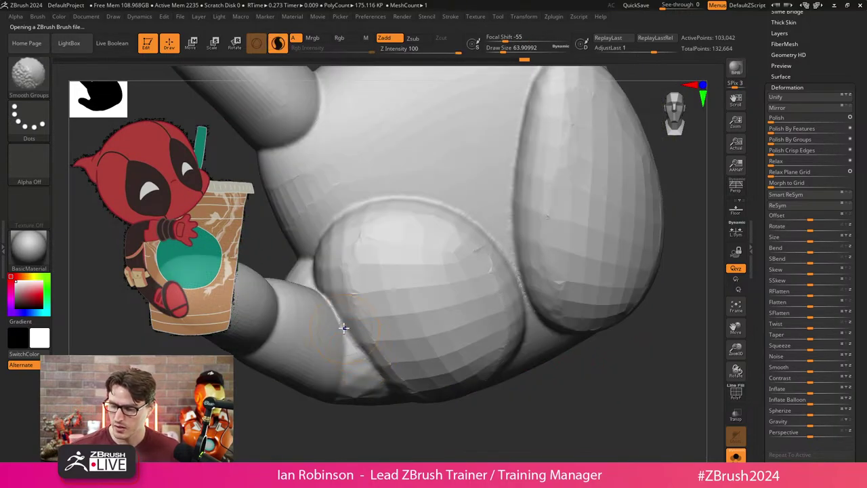
mouse_move(356, 359)
left_mouse_down("alt")
mouse_move(382, 446)
mouse_move(380, 407)
left_mouse_up("alt")
mouse_move(339, 217)
left_mouse_down("shift")
mouse_move(426, 384)
mouse_move(233, 93)
mouse_move(262, 393)
left_mouse_up("shift")
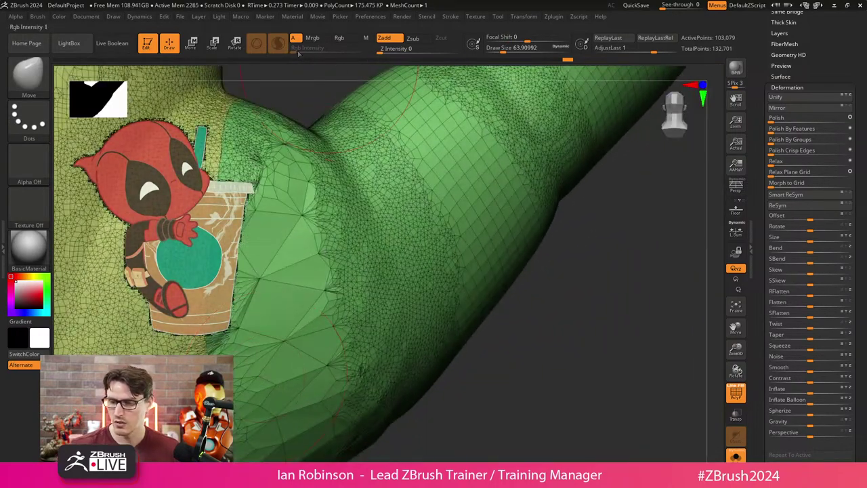
left_click_drag(610, 325, 477, 261)
mouse_move(258, 109)
left_mouse_down("shift")
mouse_move(271, 291)
mouse_move(314, 251)
left_mouse_up("shift")
mouse_move(449, 380)
left_mouse_down()
mouse_move(583, 343)
mouse_move(545, 378)
mouse_move(504, 394)
mouse_move(486, 376)
left_mouse_up()
Shrink the brush to about 26 and smooth the red finger's base seam, then review the palm.
key("[")
key("[")
key("[")
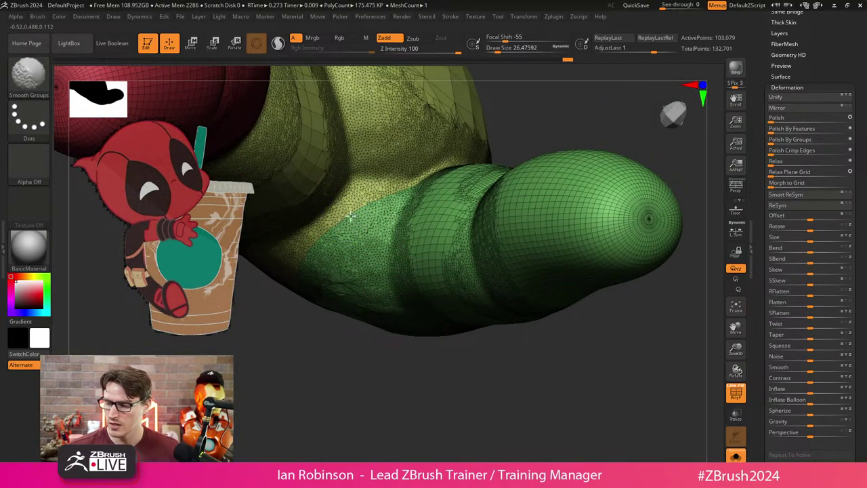
mouse_move(371, 212)
right_mouse_down()
mouse_move(406, 275)
mouse_move(382, 260)
mouse_move(395, 238)
mouse_move(350, 246)
mouse_move(553, 231)
mouse_move(300, 362)
mouse_move(362, 358)
mouse_move(349, 346)
mouse_move(395, 356)
mouse_move(404, 170)
right_mouse_up()
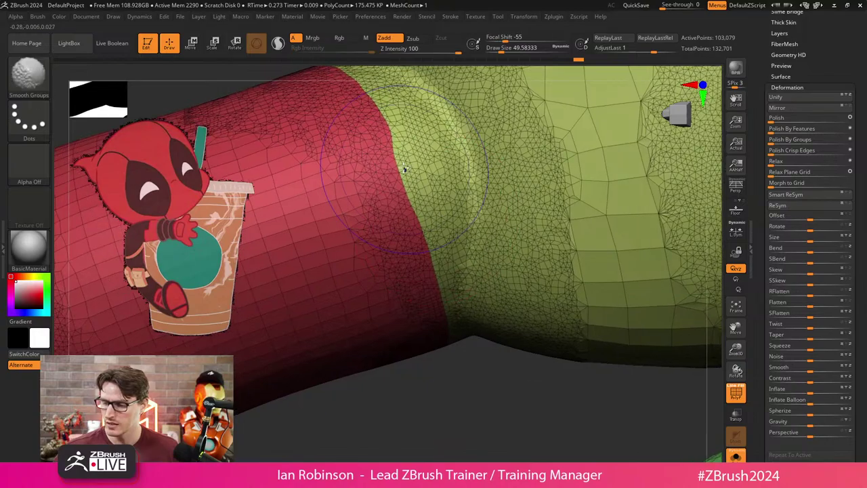
mouse_move(388, 124)
right_mouse_down()
mouse_move(416, 259)
mouse_move(382, 197)
mouse_move(368, 142)
right_mouse_up()
right_click_drag(387, 209, 369, 268)
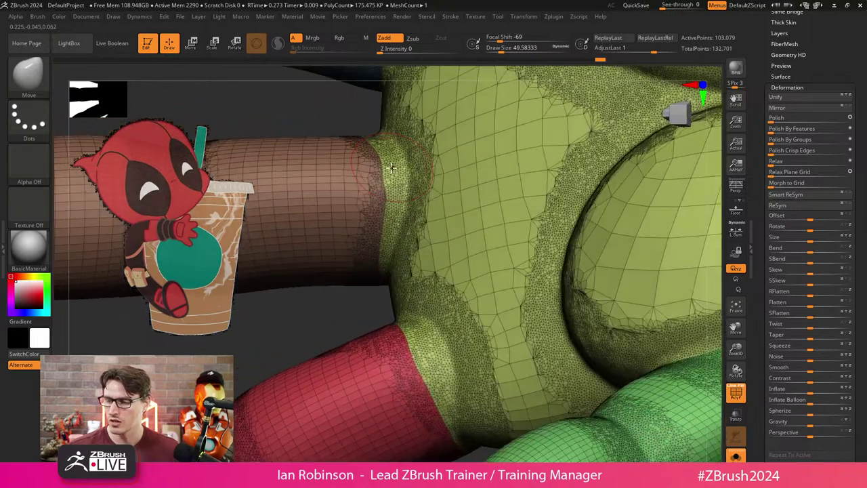
key("f")
mouse_move(393, 395)
right_mouse_down()
mouse_move(602, 341)
mouse_move(606, 362)
mouse_move(593, 360)
mouse_move(546, 270)
mouse_move(468, 162)
mouse_move(502, 122)
right_mouse_up()
key("shift+f")
key("shift+f")
key("shift")
mouse_move(535, 374)
right_mouse_down()
mouse_move(591, 381)
mouse_move(616, 359)
mouse_move(612, 350)
mouse_move(621, 395)
mouse_move(577, 373)
mouse_move(520, 379)
mouse_move(552, 353)
right_mouse_up()
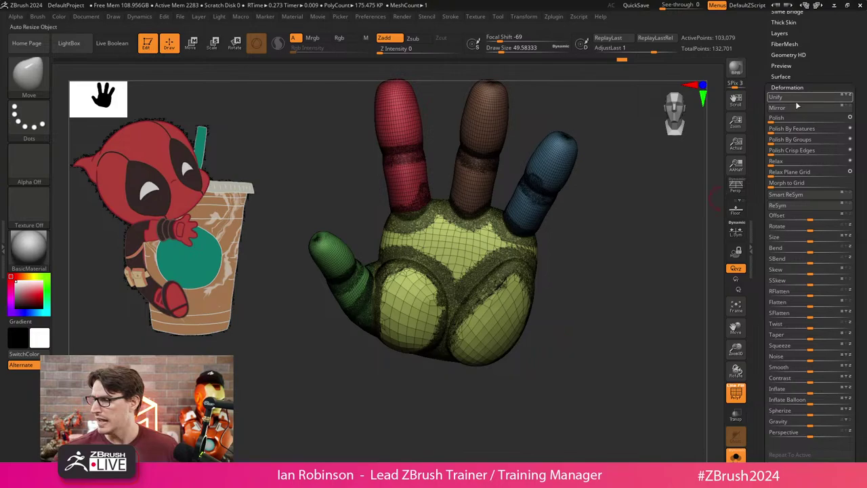
Set ZRemesher to a higher target polygon count with KeepGroups on and AdaptiveSize 0.
scroll(801, 115, "up", 3)
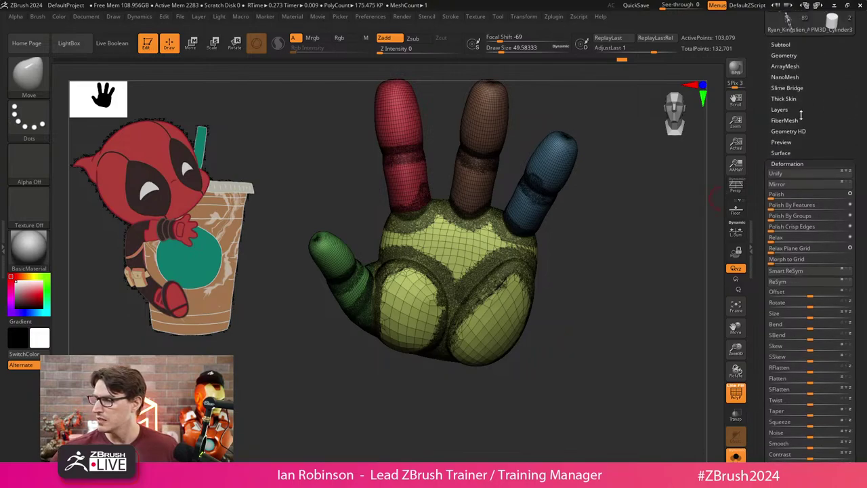
left_click(793, 58)
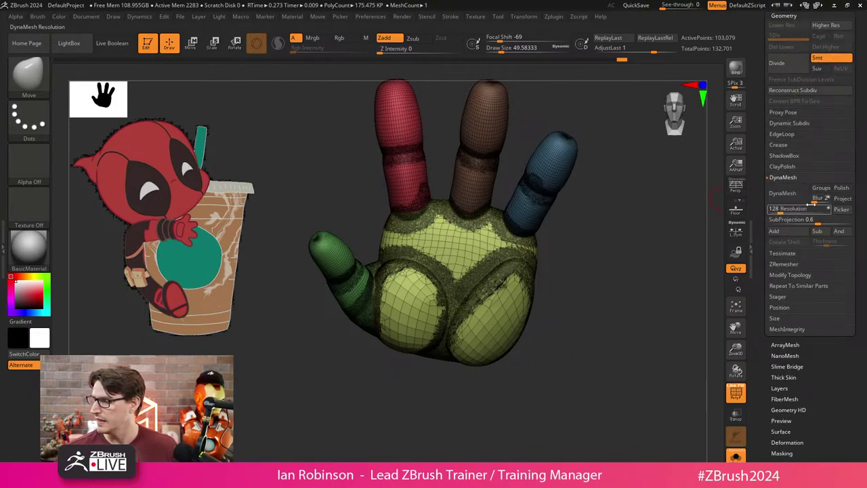
left_click(798, 179)
left_click(785, 199)
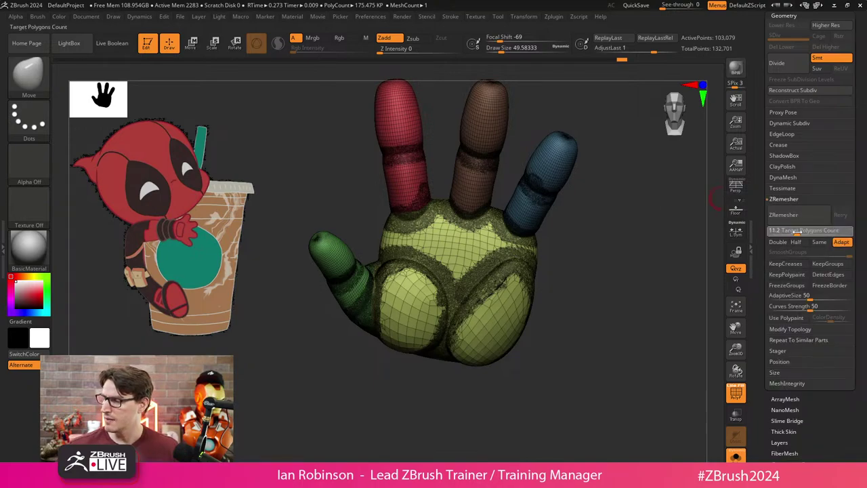
left_click_drag(799, 231, 817, 231)
left_click(829, 264)
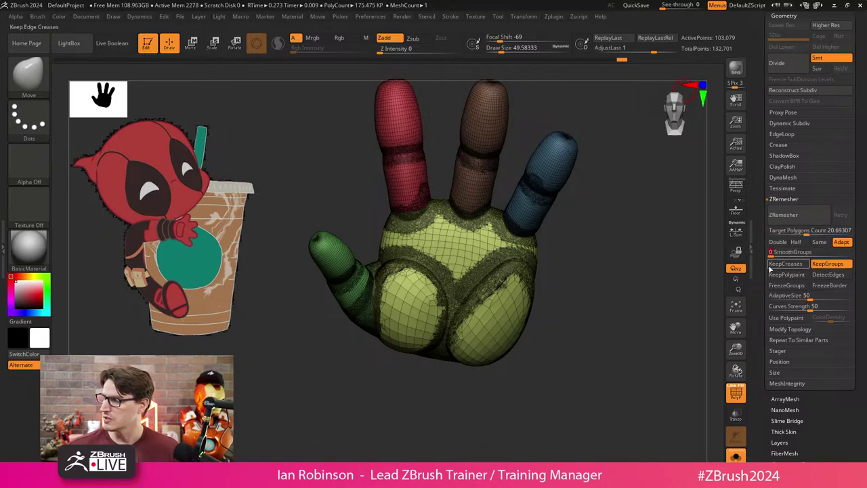
left_click_drag(807, 296, 691, 329)
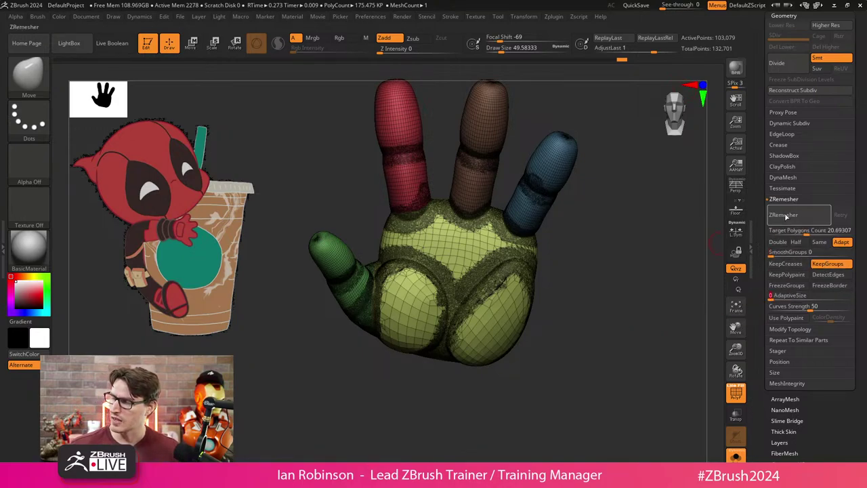
Save the hand tool, then run ZRemesher to rebuild it into clean quads.
scroll(802, 205, "up", 5)
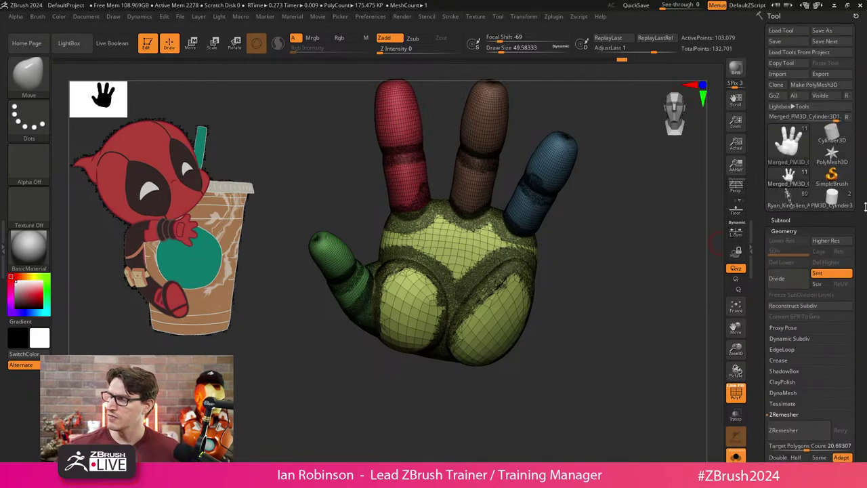
left_click(789, 41)
scroll(797, 225, "down", 5)
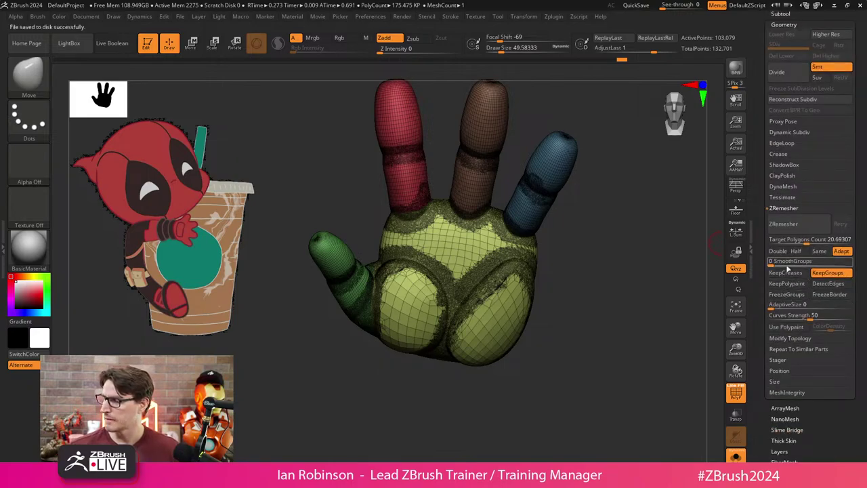
left_click(793, 225)
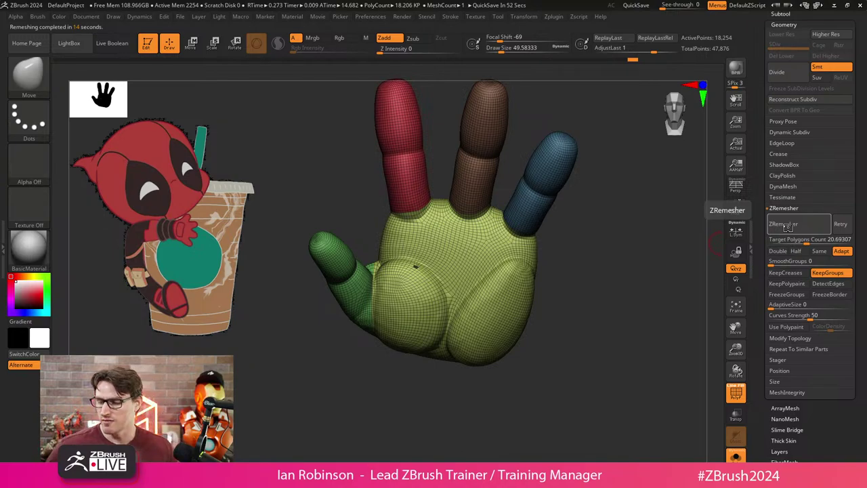
Zoom and orbit around the remeshed hand to inspect its new quad topology and thumb side.
left_click_drag(705, 292, 741, 321)
scroll(745, 368, "up", 5)
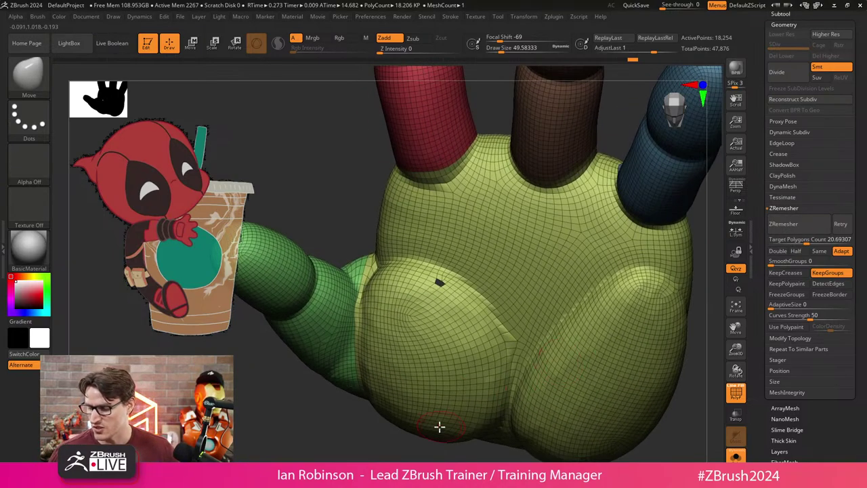
left_click_drag(440, 427, 410, 442)
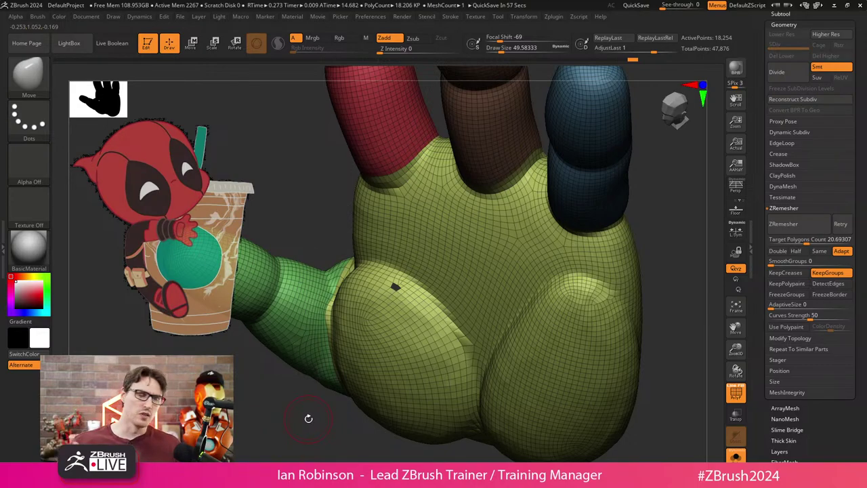
left_click_drag(308, 418, 608, 349)
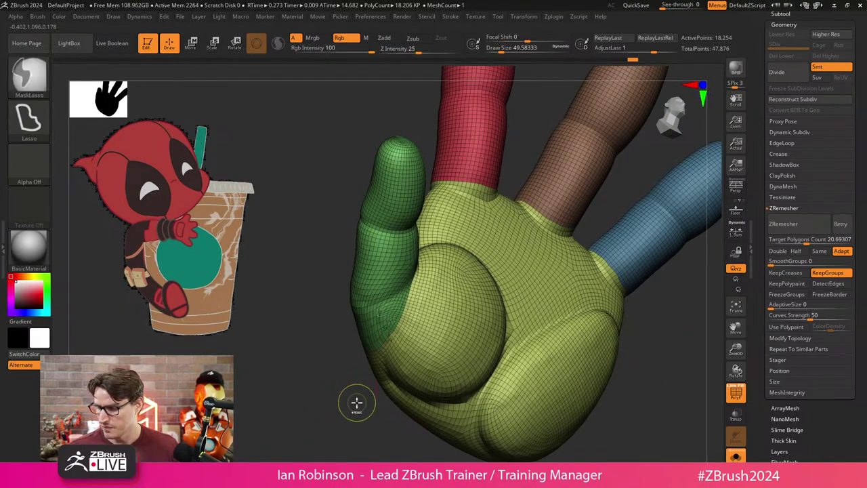
left_click_drag(529, 360, 610, 383)
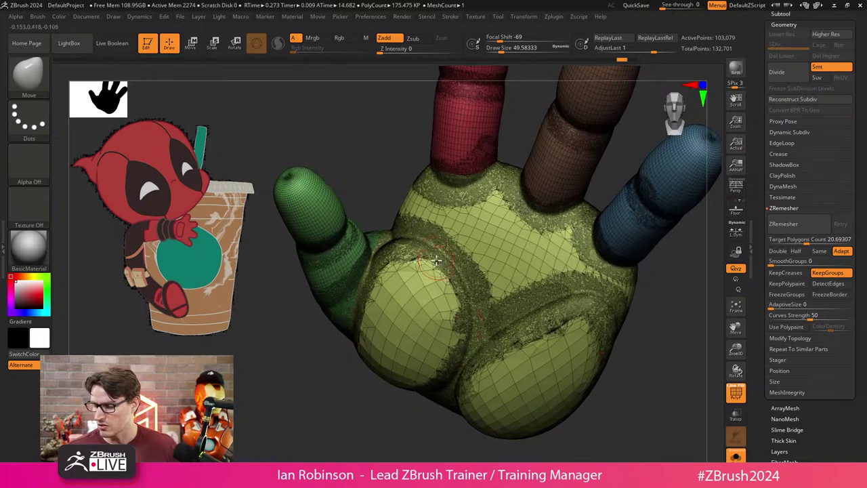
Run Check Mesh Integrity and Fix Mesh to repair the hand's faulty edges.
left_click(801, 209)
left_click(791, 219)
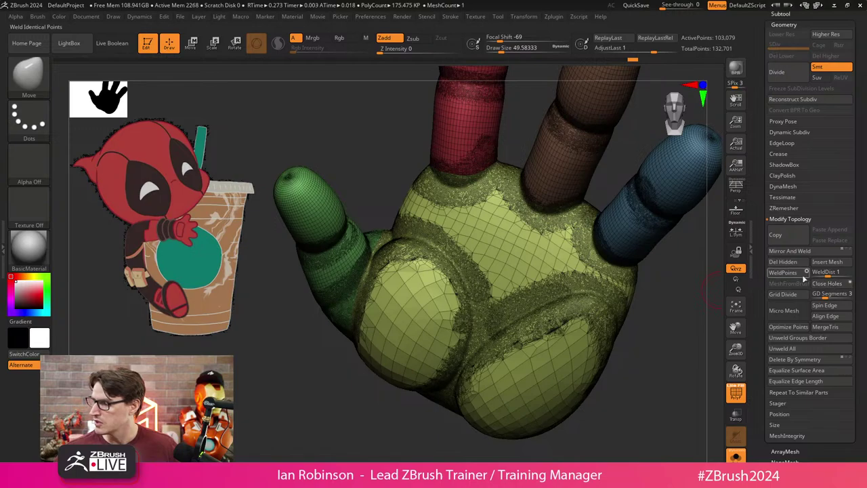
left_click(791, 219)
left_click(786, 274)
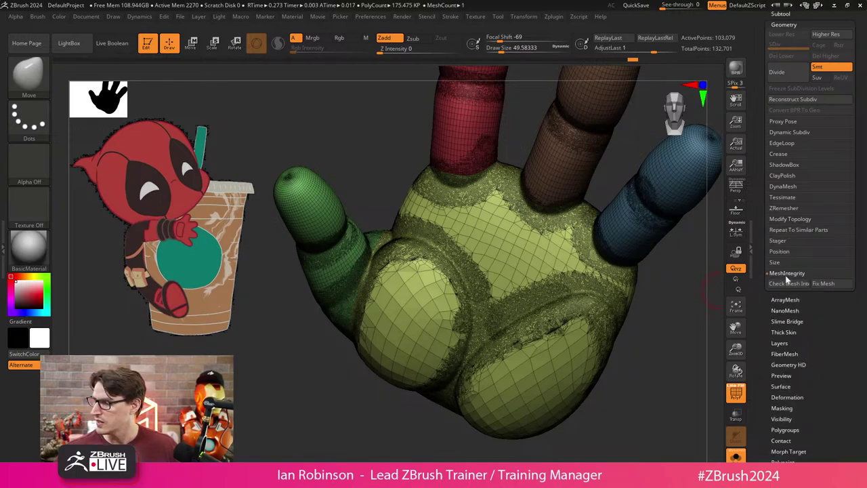
left_click(786, 275)
left_click(787, 274)
left_click(788, 284)
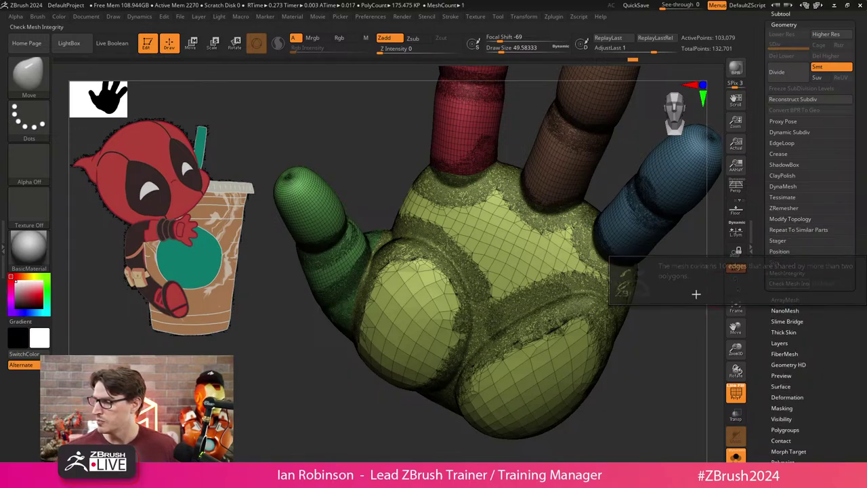
left_click(824, 283)
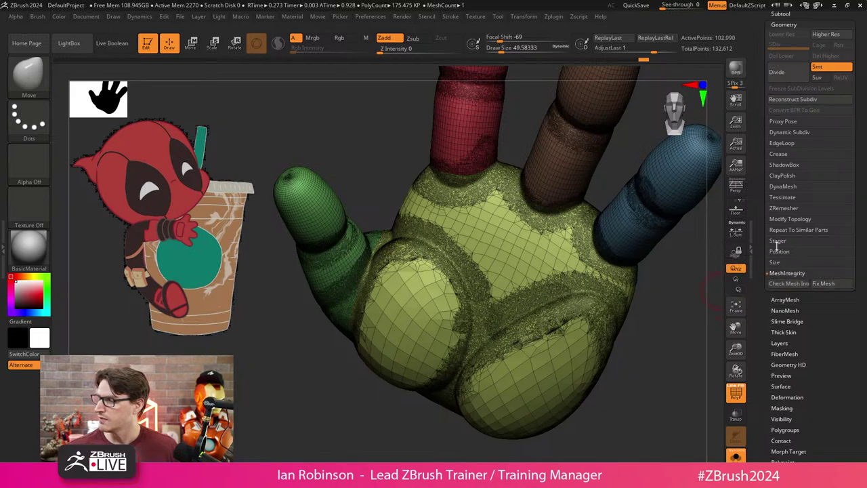
Remesh the hand with ZRemesher Target Polygons Count set to 61.13.
left_click(784, 208)
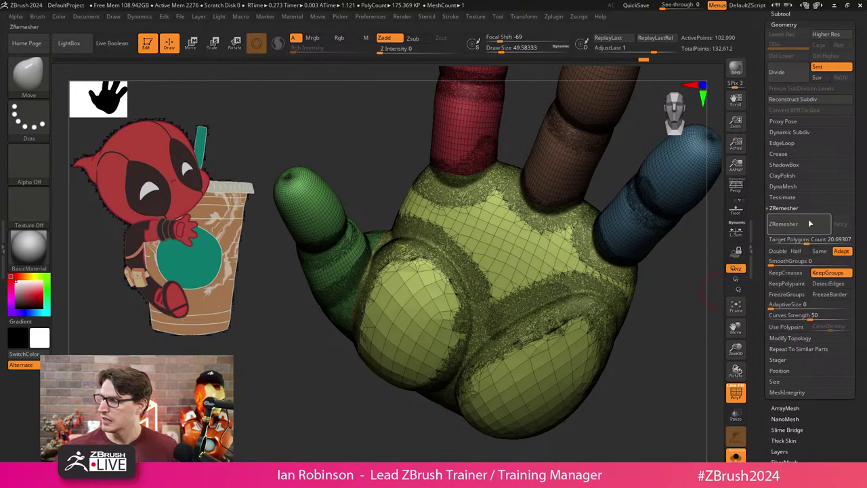
left_click_drag(822, 241, 834, 241)
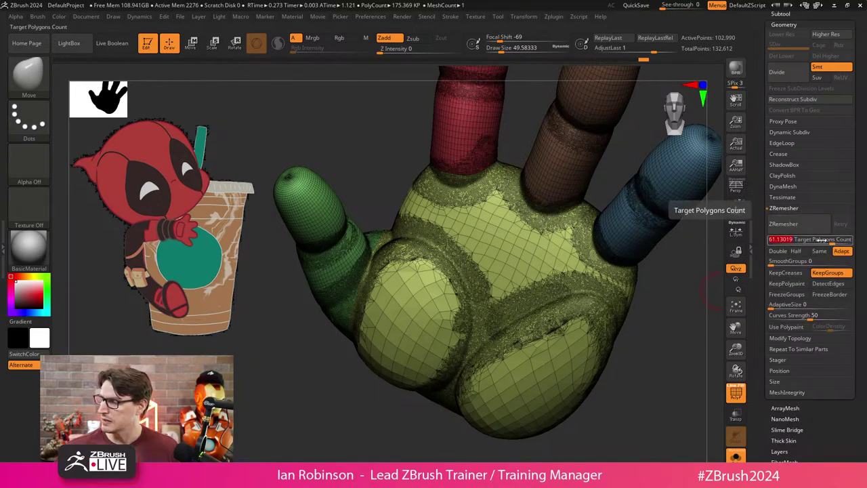
left_click(798, 227)
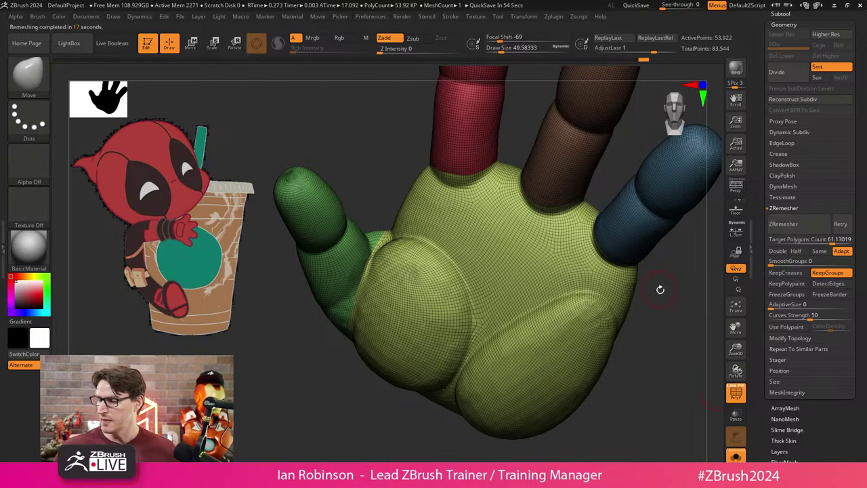
Compare the hand before and after remeshing with undo/redo, then turn it to face the viewer.
key("ctrl+z")
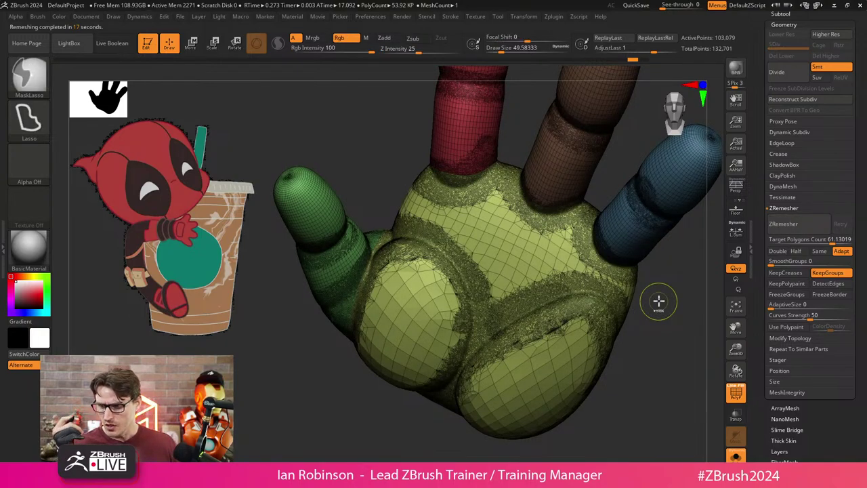
key("ctrl+shift+z")
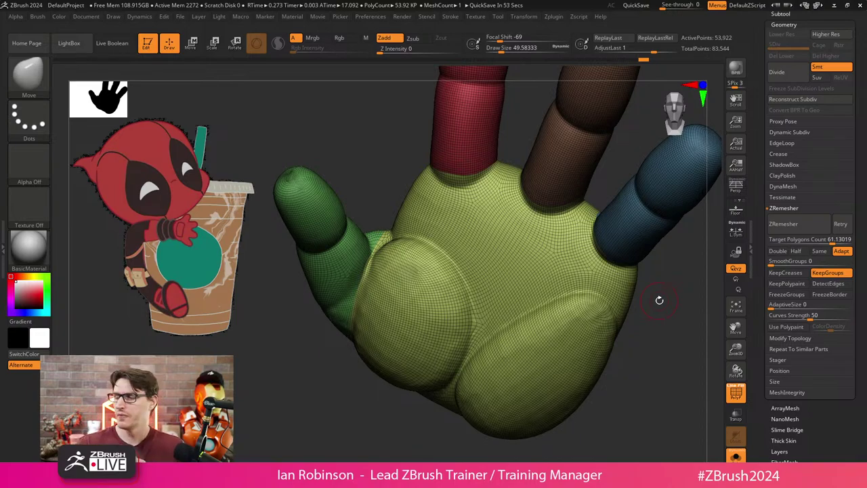
left_click(800, 338)
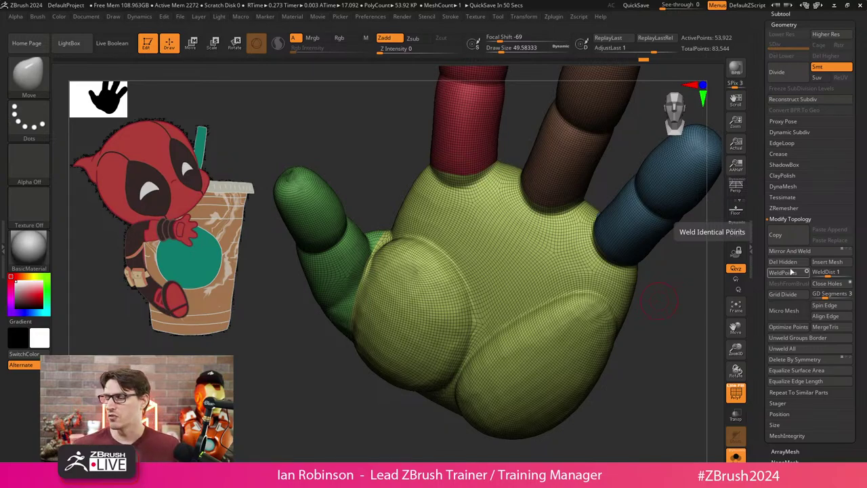
left_click_drag(698, 298, 715, 316)
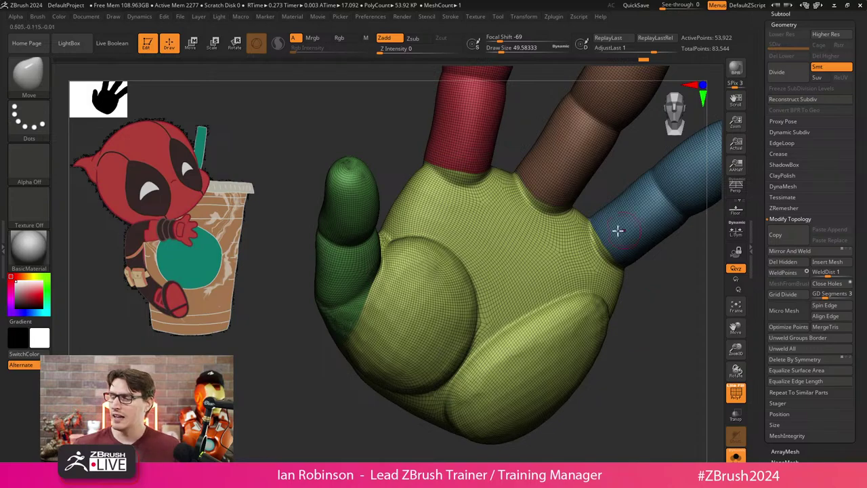
right_click_drag(618, 230, 448, 261)
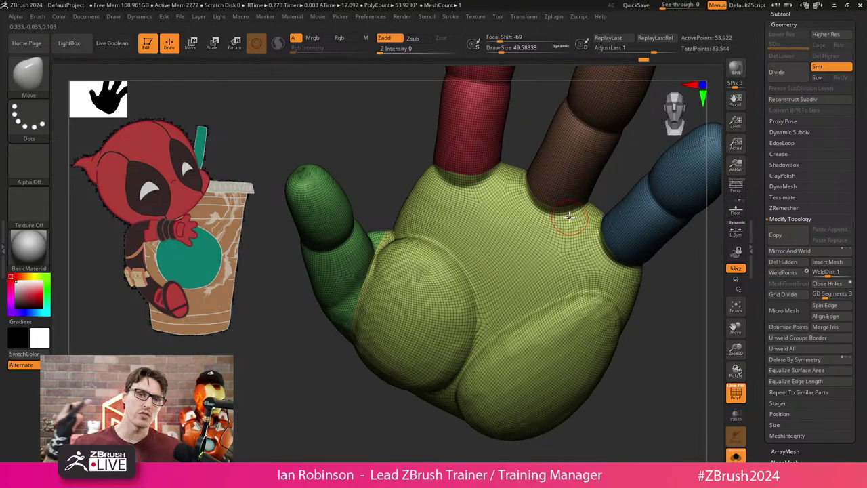
Remesh the hand again with the Half option turned on.
left_click(784, 208)
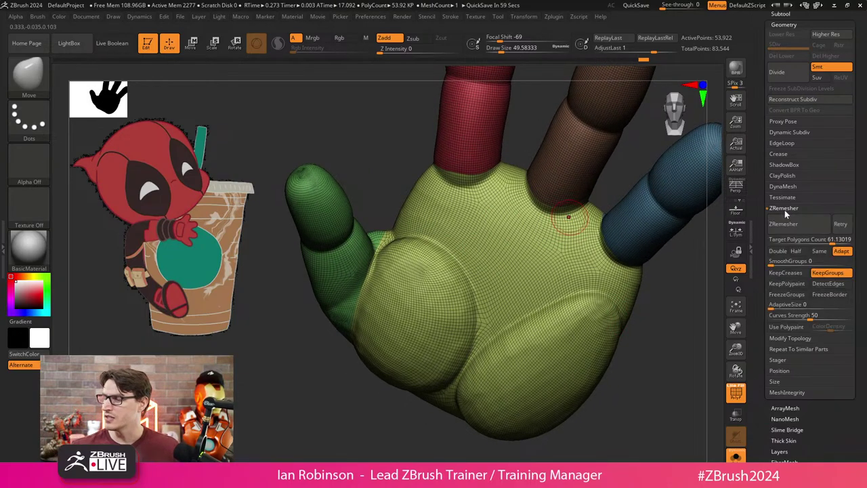
left_click(796, 250)
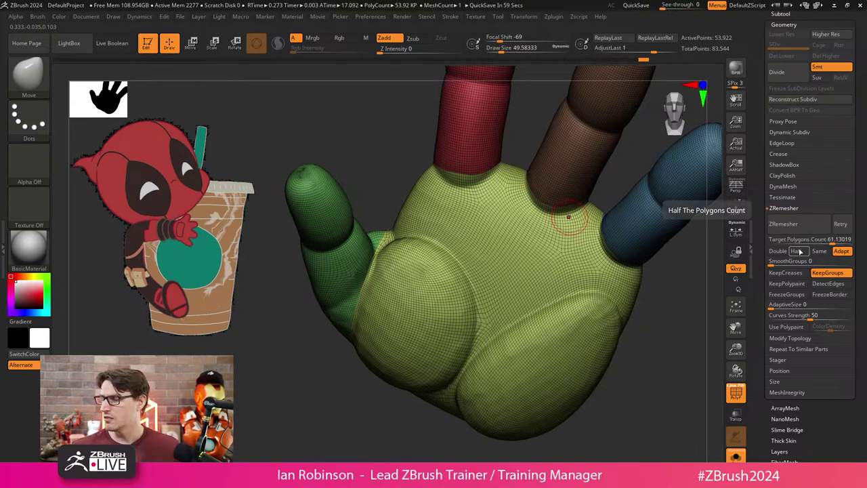
left_click(797, 226)
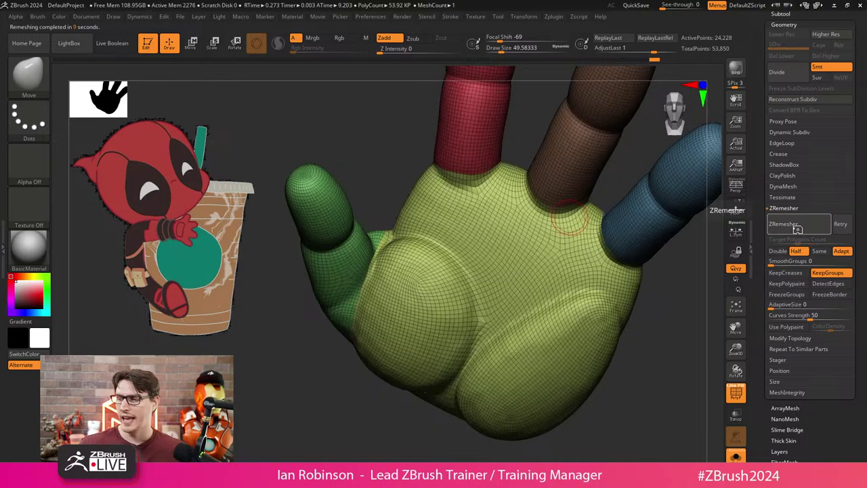
Turn the hand to a side view and set the Draw Size to about 108.
mouse_move(677, 387)
left_mouse_down()
mouse_move(639, 416)
mouse_move(593, 411)
mouse_move(566, 378)
left_mouse_up()
key("s")
left_click(583, 378)
mouse_move(596, 406)
left_mouse_down()
mouse_move(581, 403)
mouse_move(505, 305)
left_mouse_up()
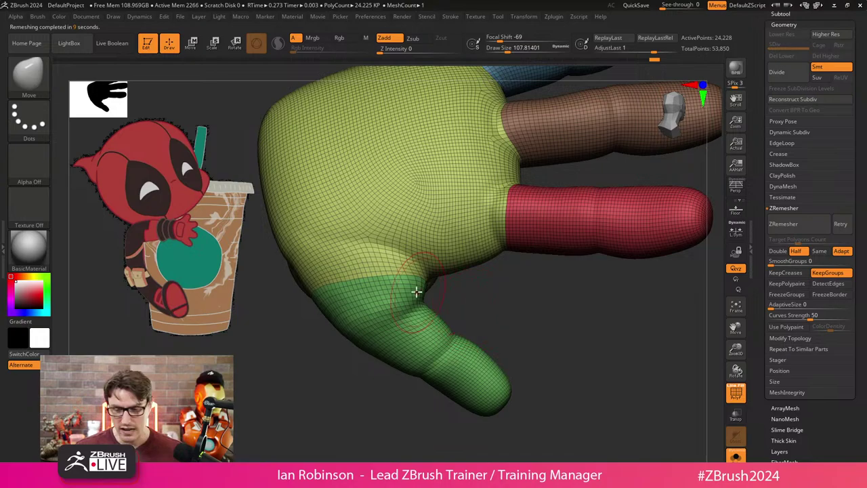
Switch to the Move brush from the brush picker, with Shift ready for smoothing.
key("shift+b")
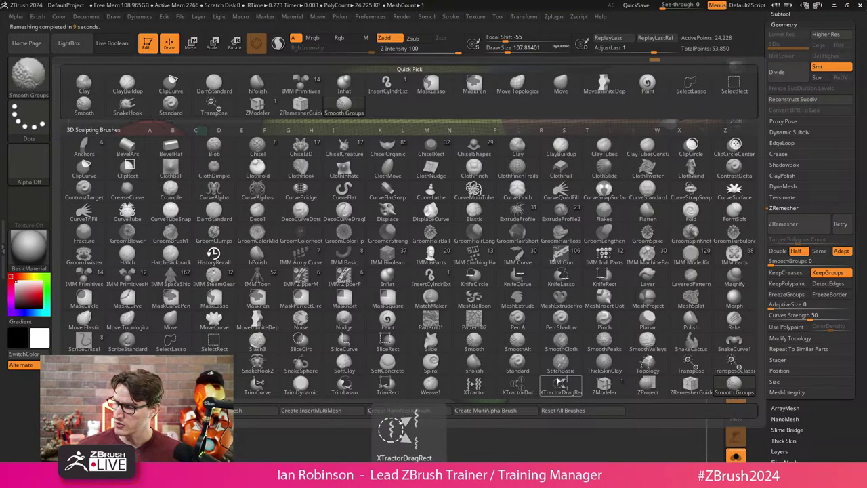
key("m")
key("v")
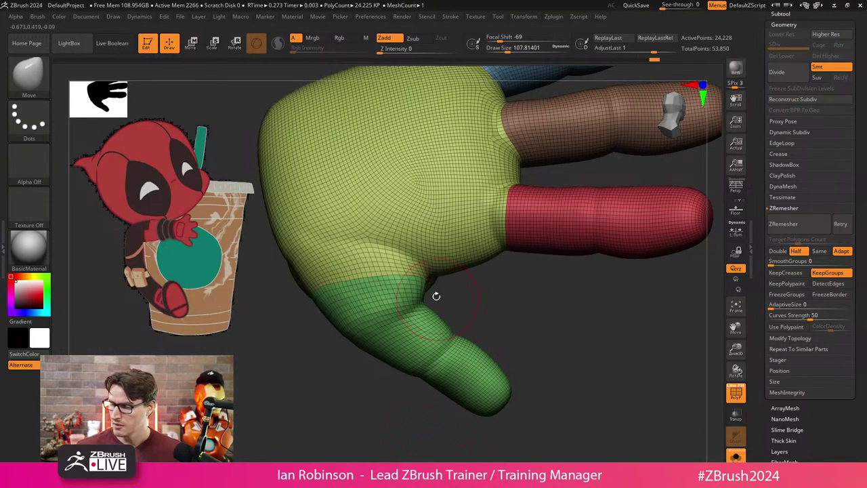
key("shift")
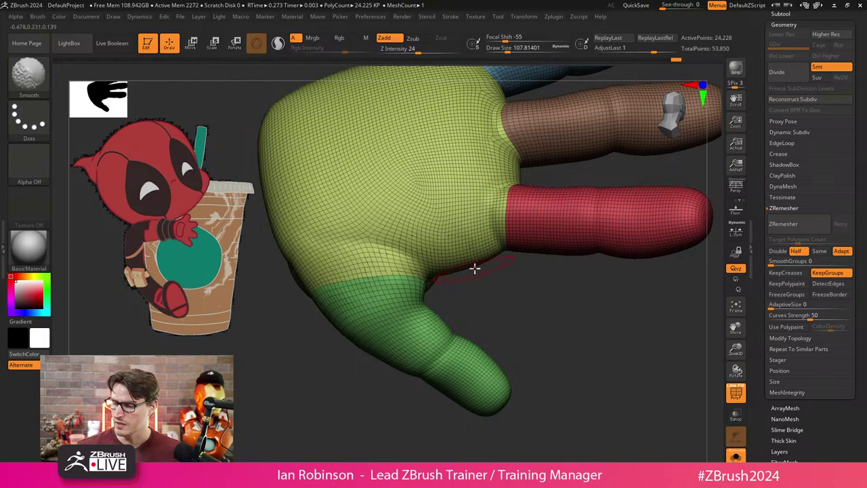
Select the Move brush and hide the wireframe and polygroup colours for a closer view.
left_click_drag(507, 265, 476, 304)
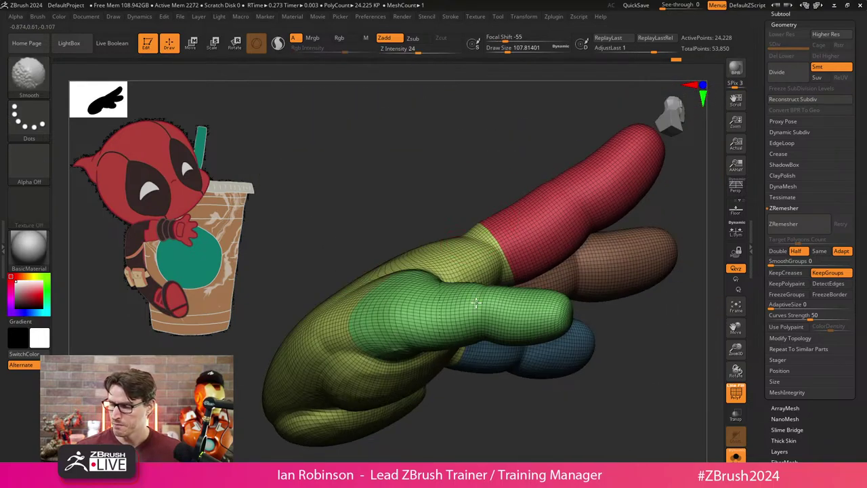
left_click_drag(468, 358, 445, 147)
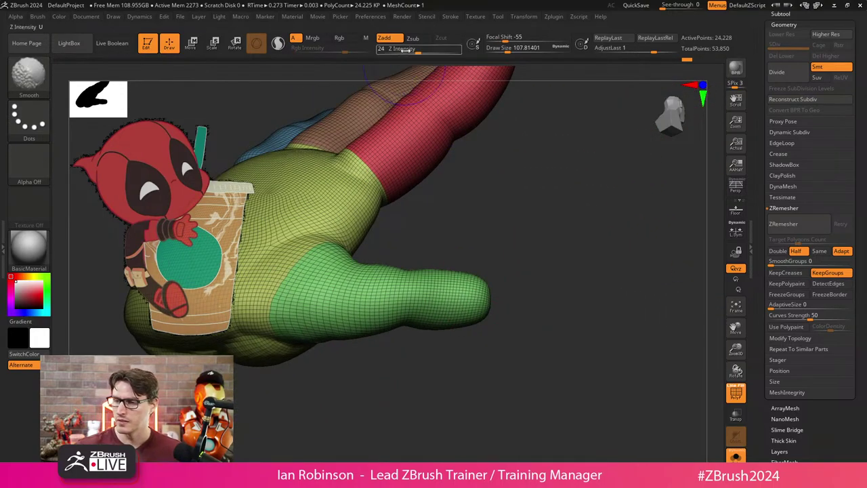
key("b")
key("m")
key("v")
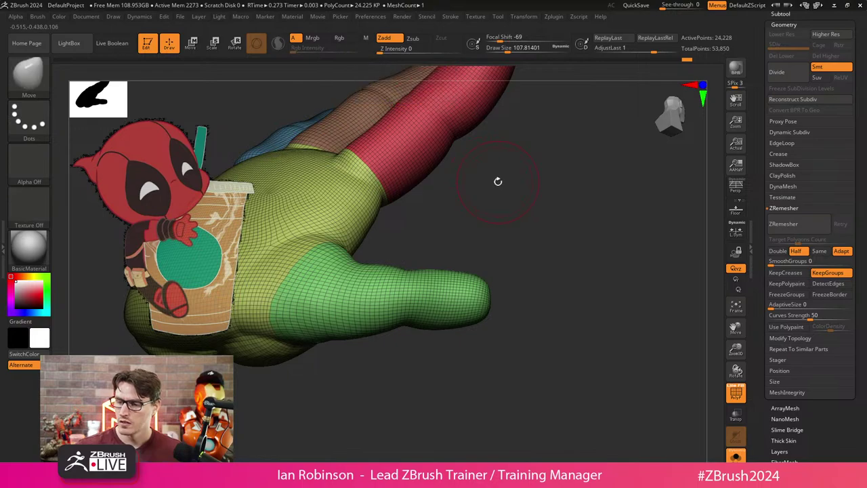
key("shift+f")
left_click_drag(500, 180, 527, 264)
mouse_move(552, 192)
left_mouse_down()
mouse_move(526, 169)
mouse_move(512, 256)
mouse_move(551, 260)
mouse_move(558, 238)
mouse_move(555, 274)
mouse_move(550, 250)
mouse_move(370, 179)
mouse_move(389, 140)
left_mouse_up()
Smooth the palm and finger joints, raising smoothing strength from 24 to 27.
key("shift")
mouse_move(355, 239)
left_mouse_down()
mouse_move(543, 324)
mouse_move(429, 229)
mouse_move(328, 118)
left_mouse_up()
left_click_drag(549, 231, 509, 232)
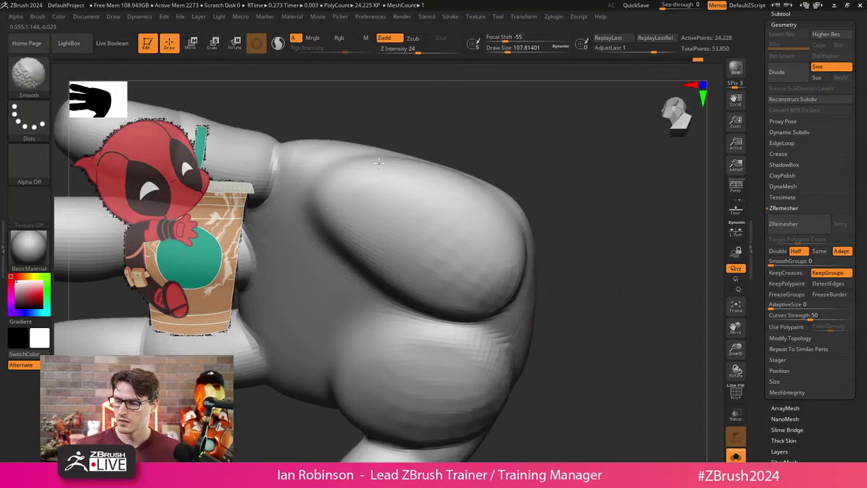
left_click_drag(417, 49, 431, 50)
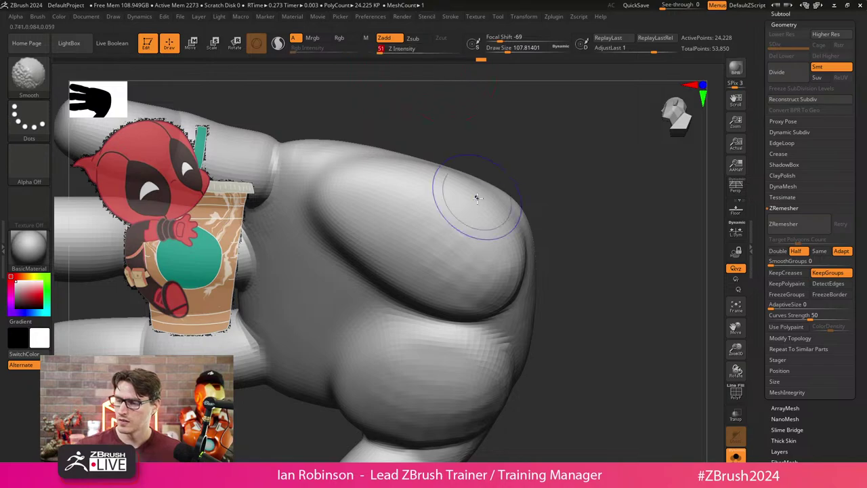
mouse_move(515, 151)
left_mouse_down()
mouse_move(612, 236)
mouse_move(490, 230)
left_mouse_up()
key("shift")
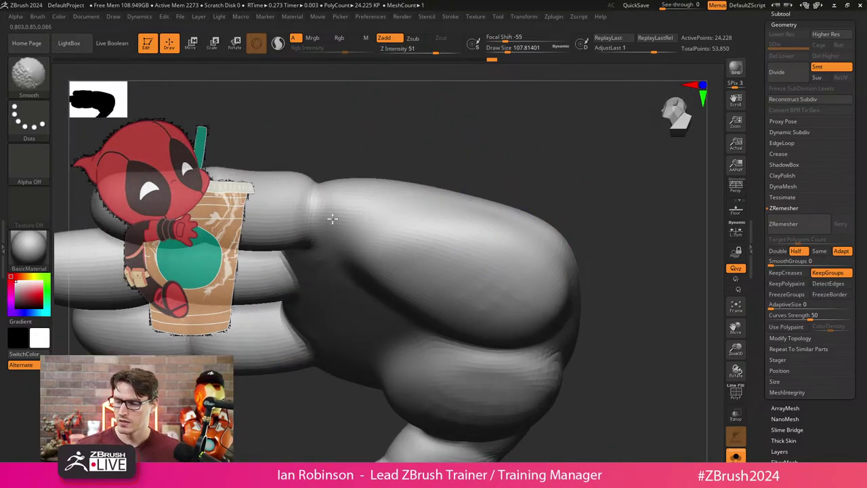
left_click_drag(354, 169, 382, 271)
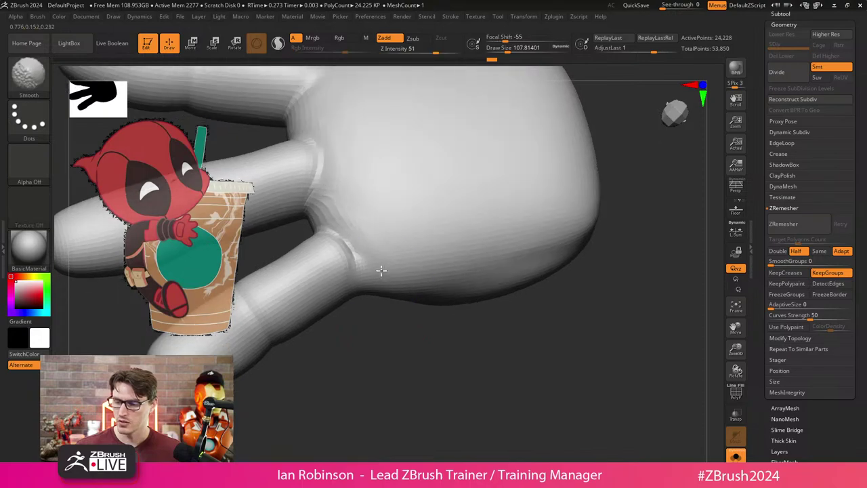
left_click_drag(397, 242, 440, 277)
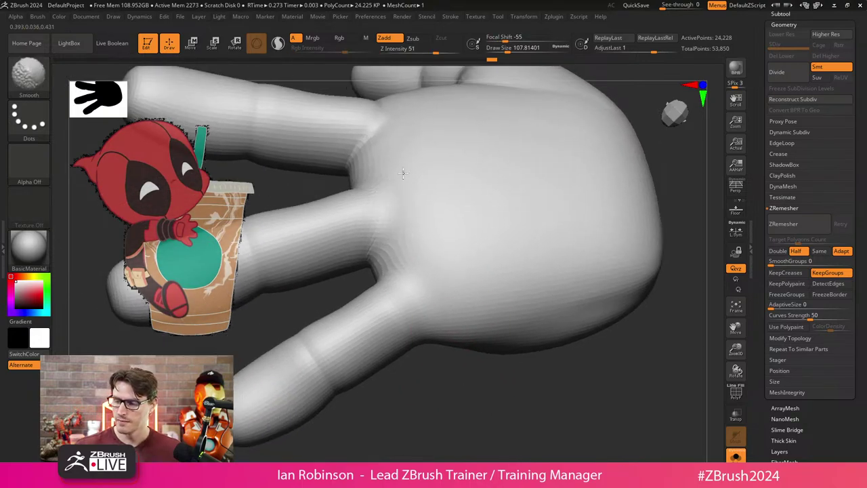
mouse_move(427, 343)
left_mouse_down()
mouse_move(421, 370)
mouse_move(432, 403)
mouse_move(368, 310)
mouse_move(362, 253)
left_mouse_up()
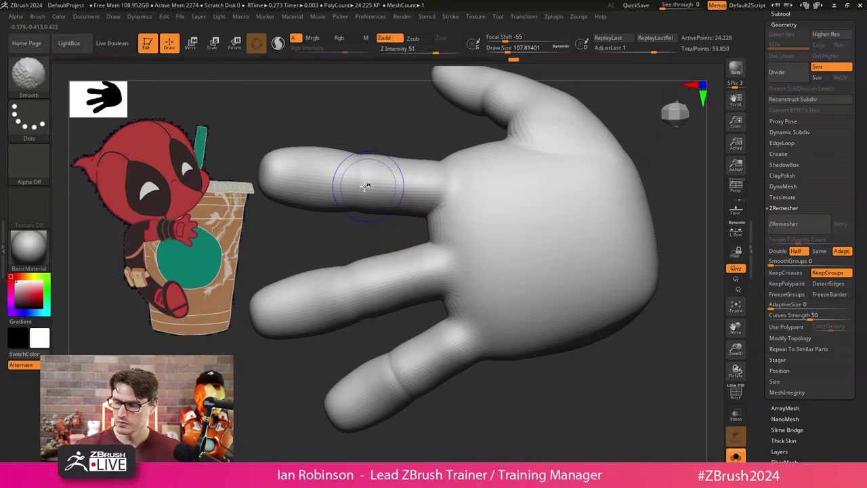
left_click_drag(368, 184, 380, 179, "shift")
left_click_drag(391, 305, 499, 368)
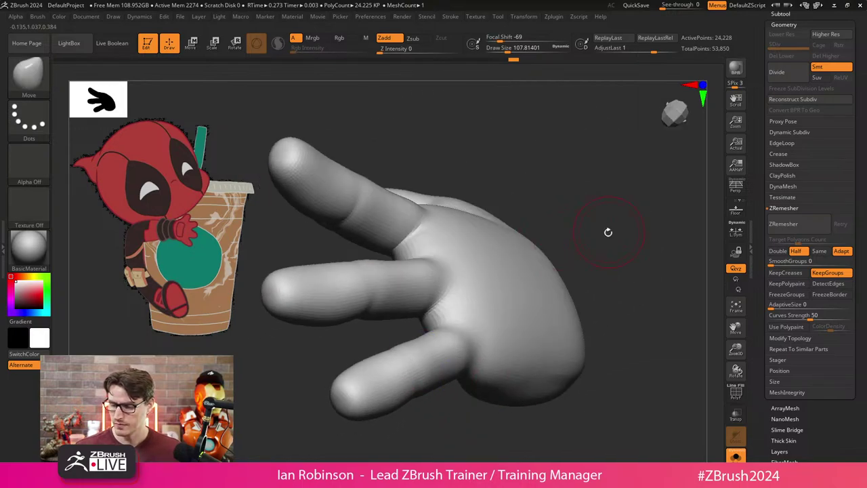
Switch to ClayBuildup and enlarge the brush to about 98, then about 182.
key("b")
key("c")
key("b")
mouse_move(590, 210)
left_mouse_down()
mouse_move(404, 289)
mouse_move(391, 287)
left_mouse_up()
key("s")
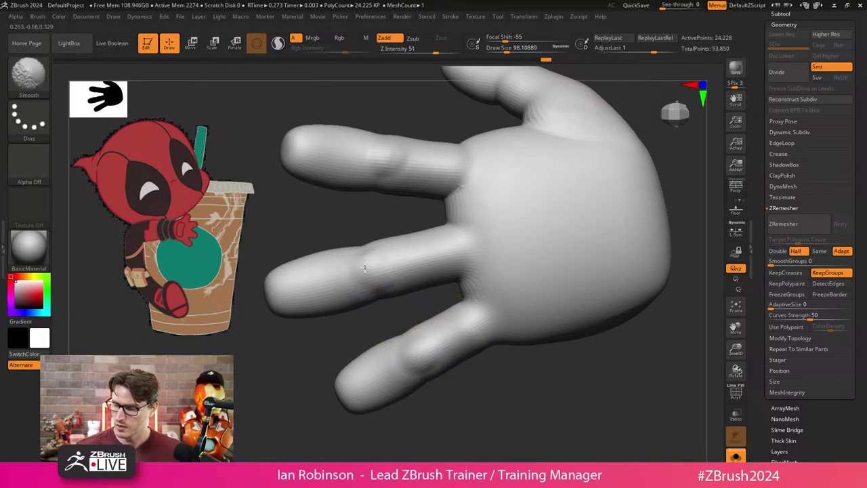
mouse_move(434, 169)
left_mouse_down()
mouse_move(600, 353)
mouse_move(514, 365)
mouse_move(549, 226)
left_mouse_up()
key("s")
left_click(548, 226)
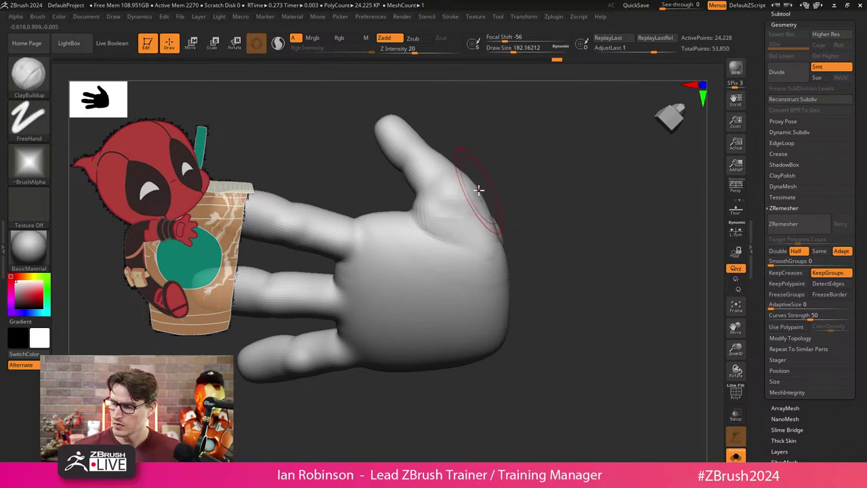
Return to the Move brush, smooth the palm, and turn PolyFrame back on.
key("shift")
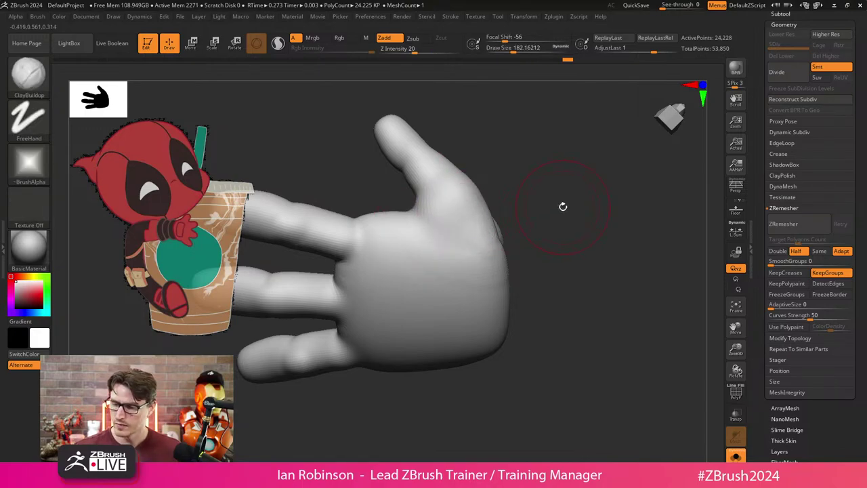
key("b")
key("m")
key("v")
left_click_drag(551, 220, 500, 228)
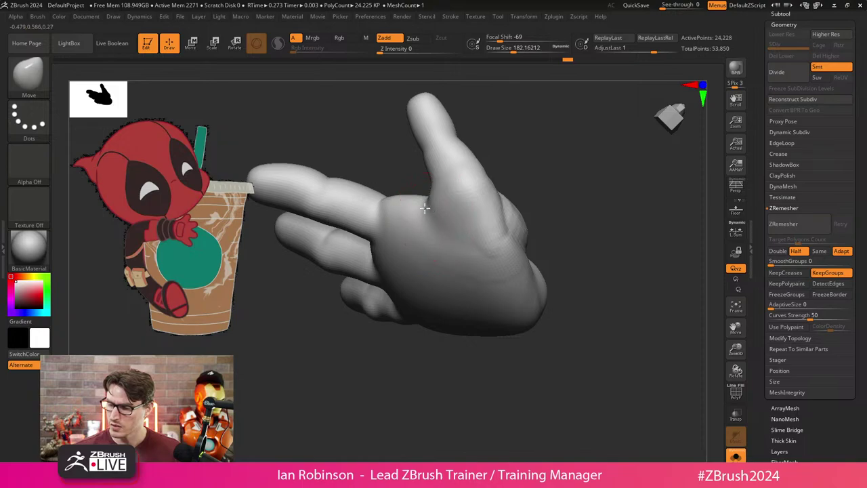
left_click_drag(542, 194, 434, 210)
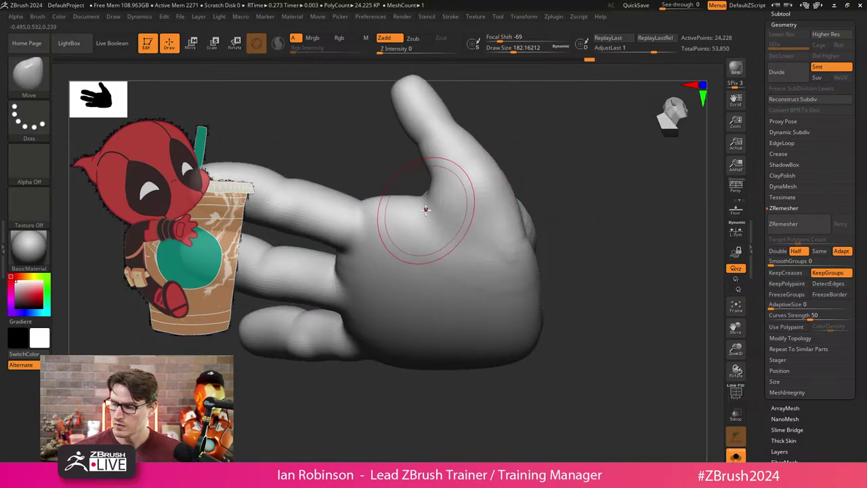
key("shift")
key("shift+f")
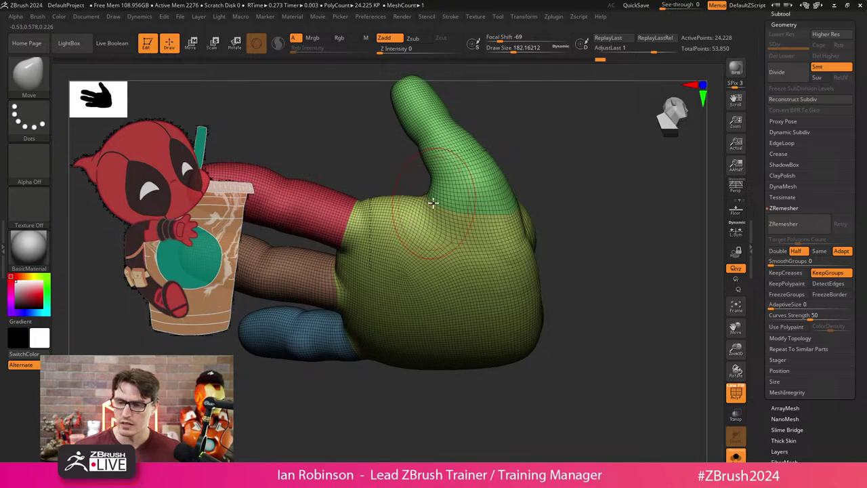
Review the brush's sampling options and rotate the green thumb into view.
left_click(38, 16)
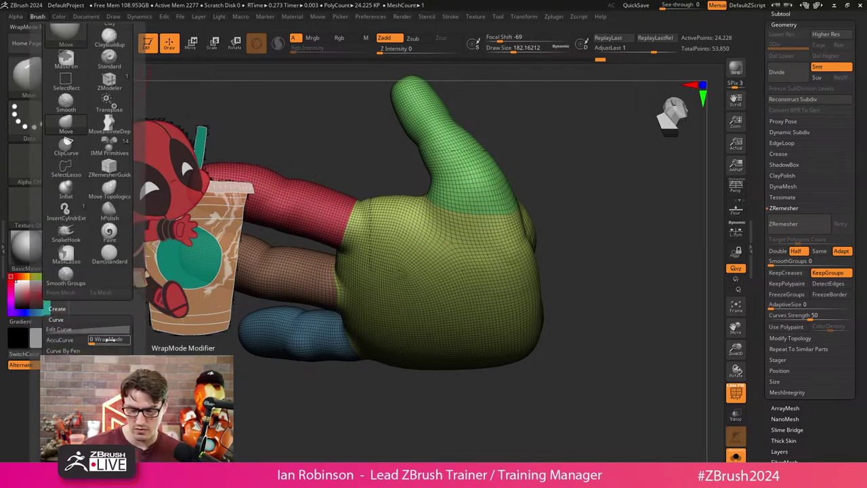
left_click(67, 339)
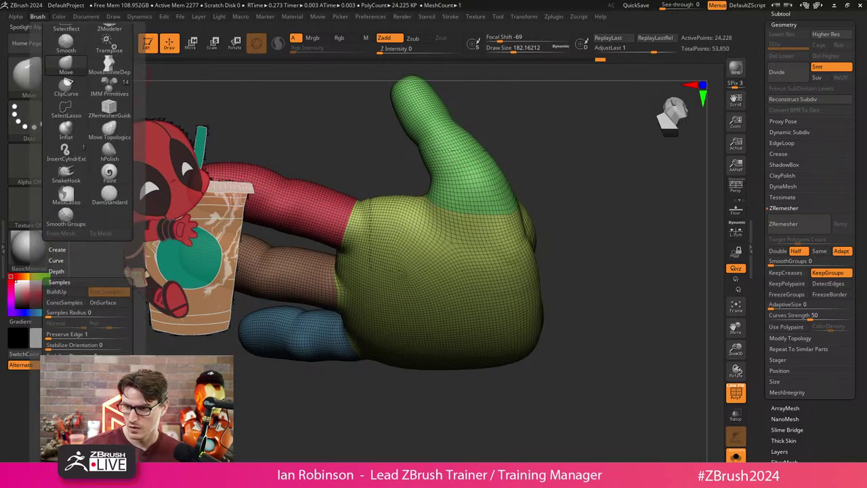
left_click(397, 52)
mouse_move(509, 116)
left_mouse_down()
mouse_move(625, 209)
mouse_move(580, 273)
mouse_move(516, 306)
mouse_move(548, 176)
mouse_move(533, 240)
mouse_move(424, 224)
left_mouse_up()
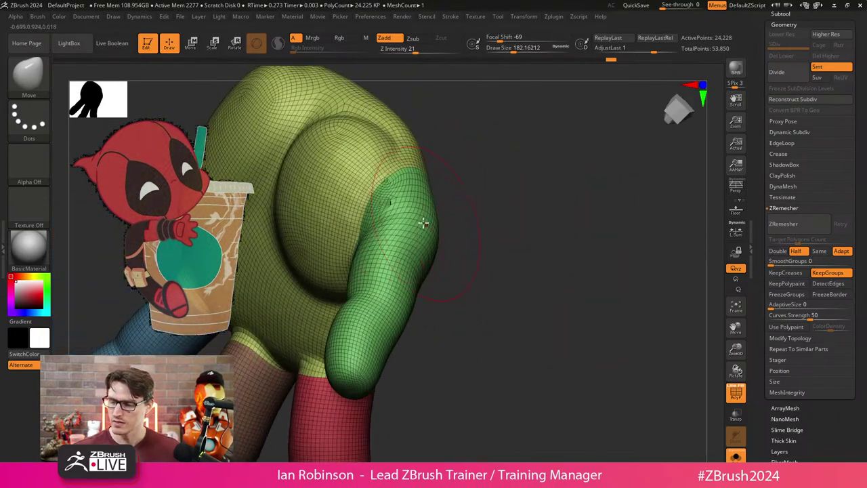
mouse_move(449, 185)
left_mouse_down()
mouse_move(519, 171)
mouse_move(551, 219)
left_mouse_up()
Zoom onto the thumb and shrink the brush from about 118 to 80.
key("shift")
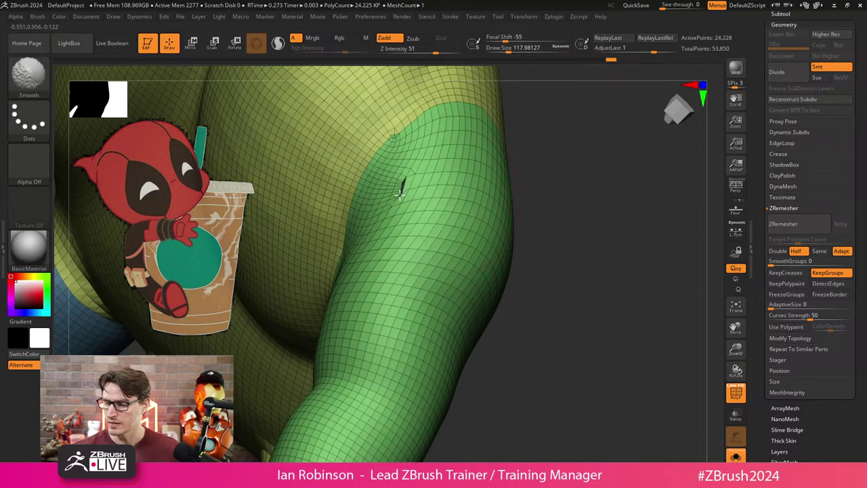
mouse_move(533, 155)
left_mouse_down()
mouse_move(520, 217)
mouse_move(527, 249)
left_mouse_up()
key("ctrl")
key("s")
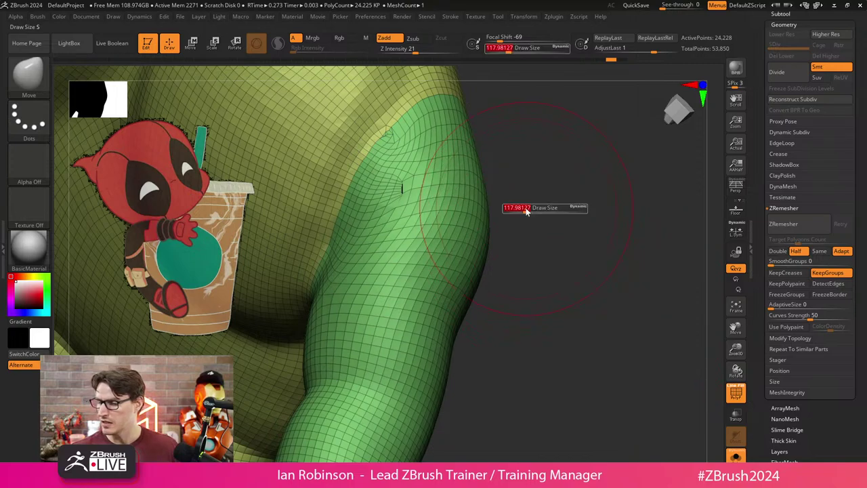
left_click_drag(527, 210, 523, 210)
scroll(801, 405, "down", 2)
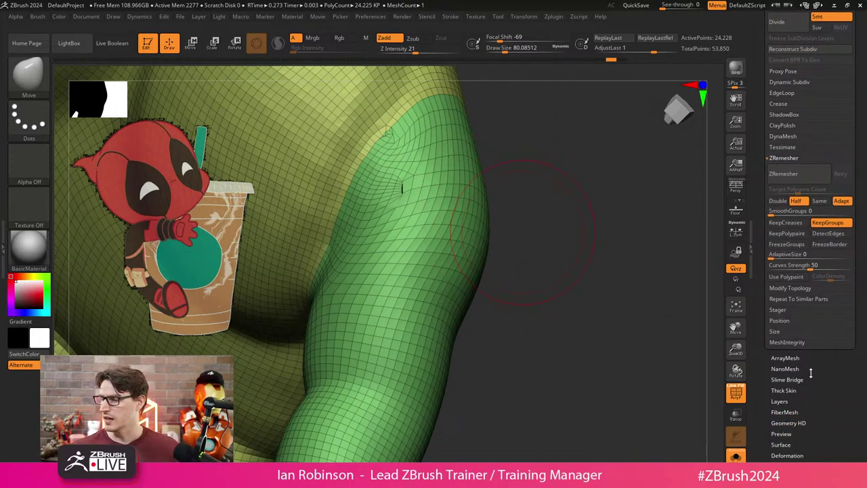
left_click(792, 288)
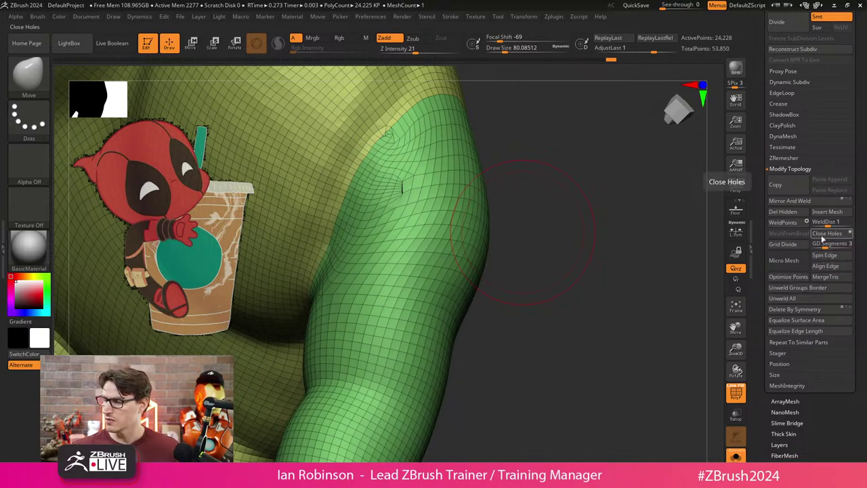
left_click(785, 223)
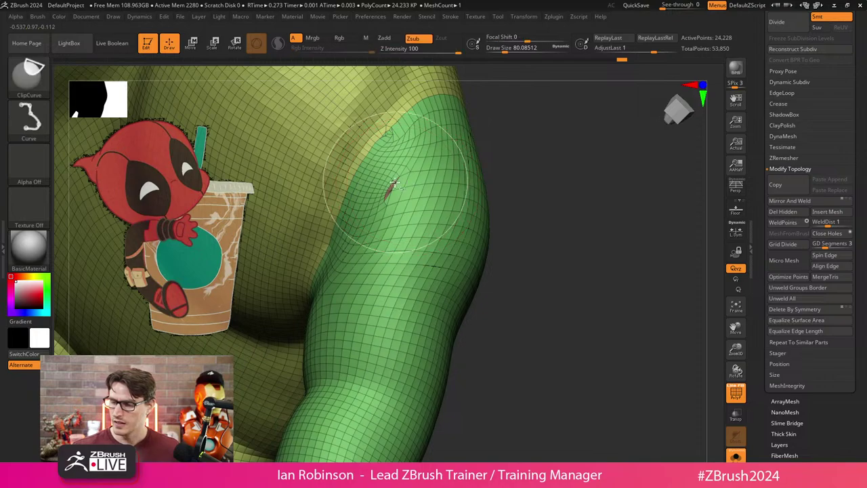
Isolate the thumb, give it its own polygroup with Ctrl+W, then unhide the hand.
left_click(413, 191, "ctrl+shift")
key("f")
key("ctrl+w")
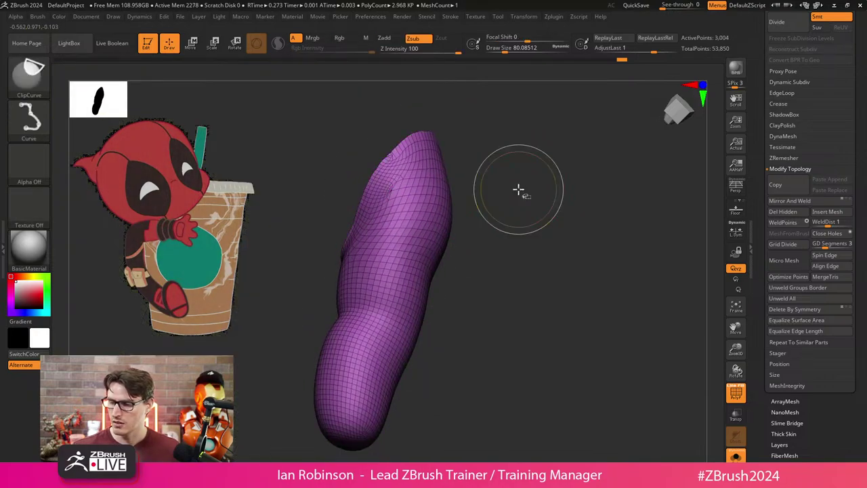
left_click(521, 189, "ctrl+shift")
mouse_move(523, 188)
left_mouse_down("alt")
mouse_move(450, 228)
mouse_move(462, 199)
mouse_move(546, 196)
mouse_move(488, 179)
mouse_move(518, 231)
mouse_move(533, 203)
mouse_move(408, 261)
left_mouse_up("alt")
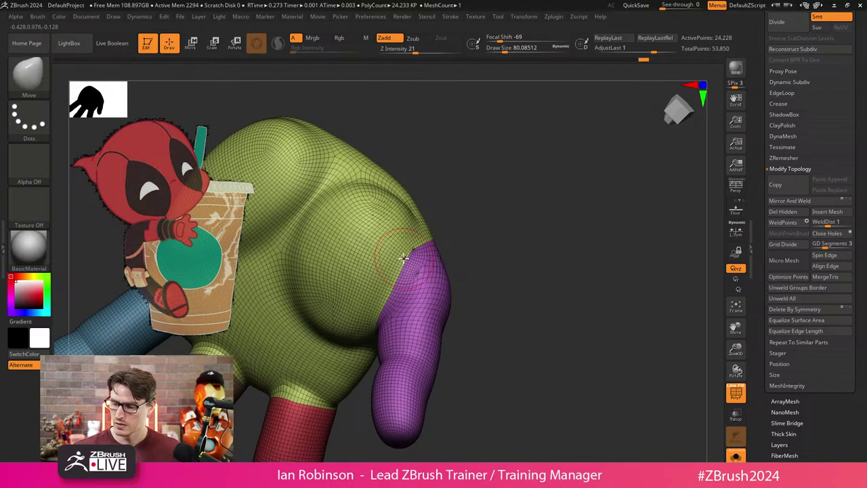
right_click_drag(397, 252, 422, 248)
mouse_move(522, 232)
left_mouse_down()
mouse_move(536, 250)
mouse_move(545, 207)
mouse_move(509, 300)
mouse_move(626, 230)
left_mouse_up()
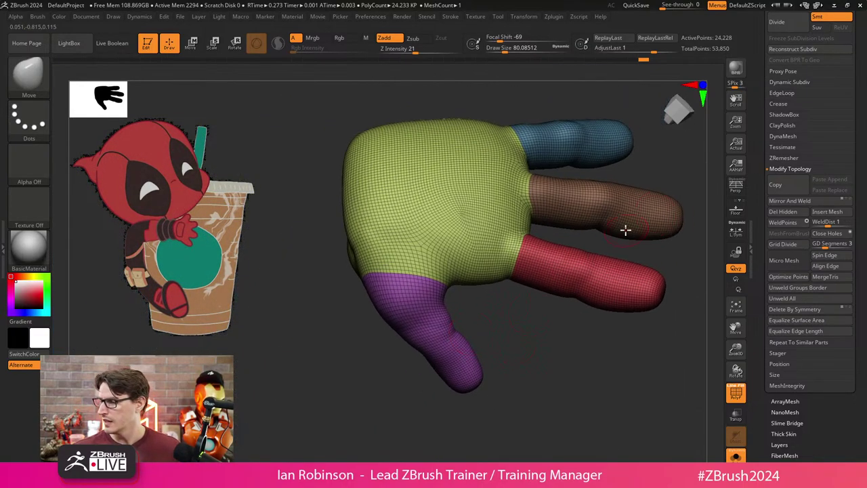
ZRemesh the hand keeping polygroups, then inspect the new thumb joint topology.
left_click(788, 158)
left_click(799, 175)
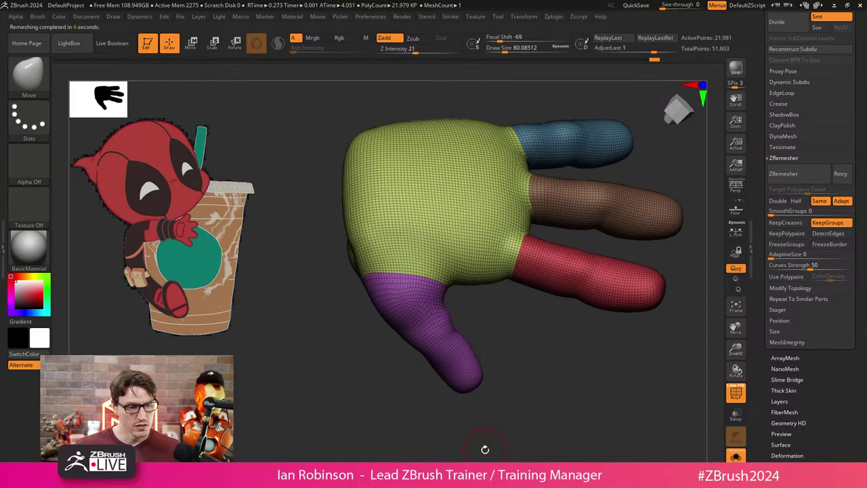
mouse_move(462, 449)
left_mouse_down()
mouse_move(527, 372)
mouse_move(519, 267)
mouse_move(514, 346)
mouse_move(398, 281)
left_mouse_up()
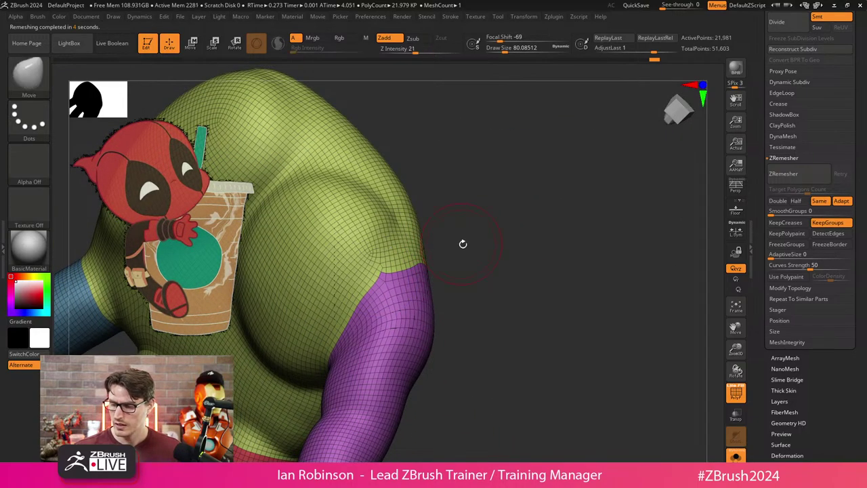
key("ctrl")
left_click_drag(504, 256, 463, 304)
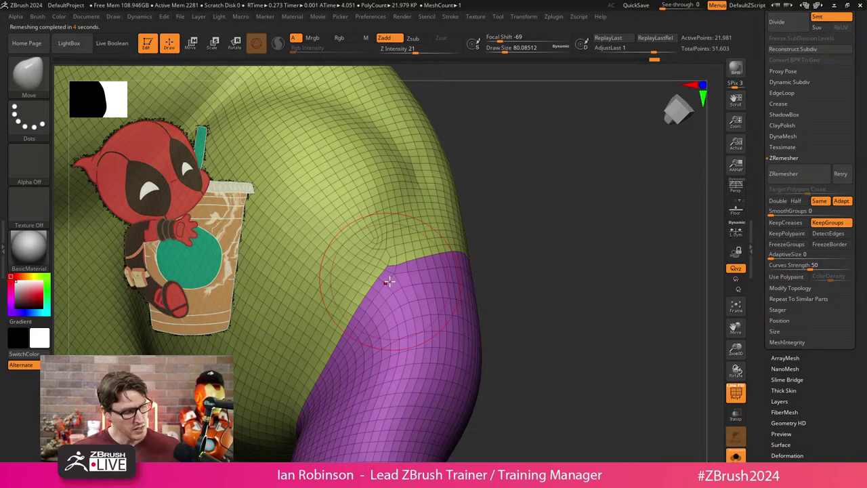
Pick the ZRemesherGuides brush at size about 21.85, set Curves Strength 66 and remesh.
key("b")
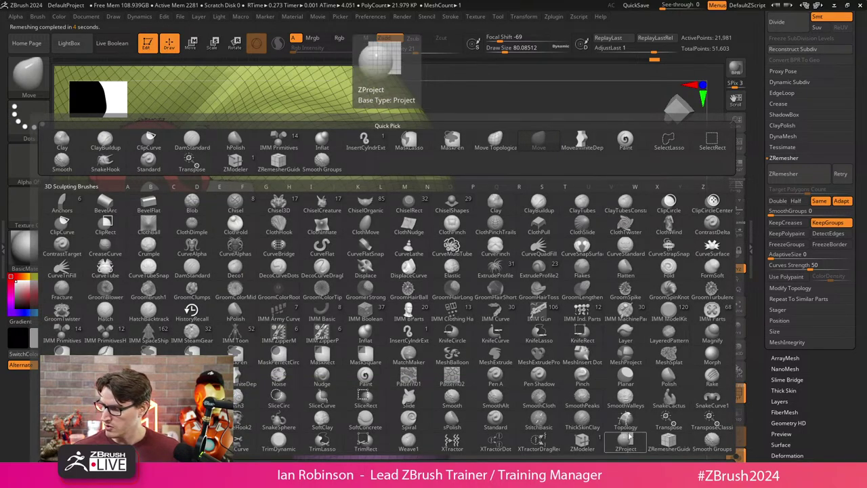
left_click(671, 442)
key("s")
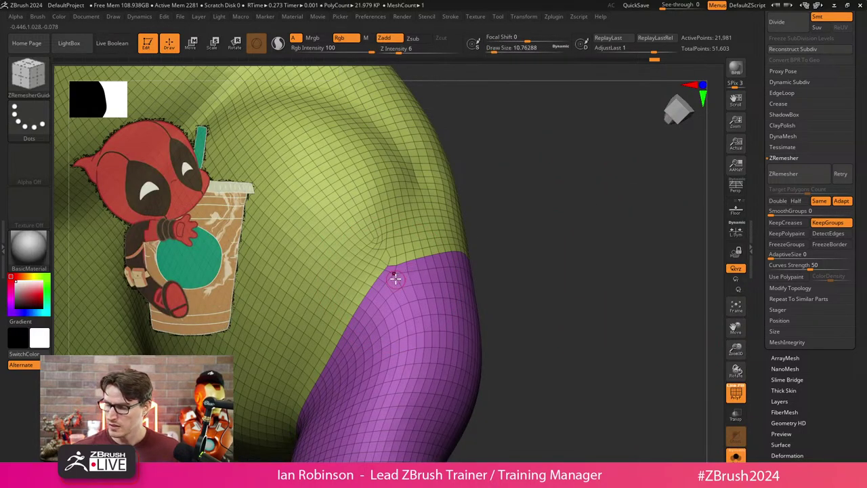
key("s")
mouse_move(475, 238)
left_mouse_down()
mouse_move(482, 234)
mouse_move(460, 248)
left_mouse_up()
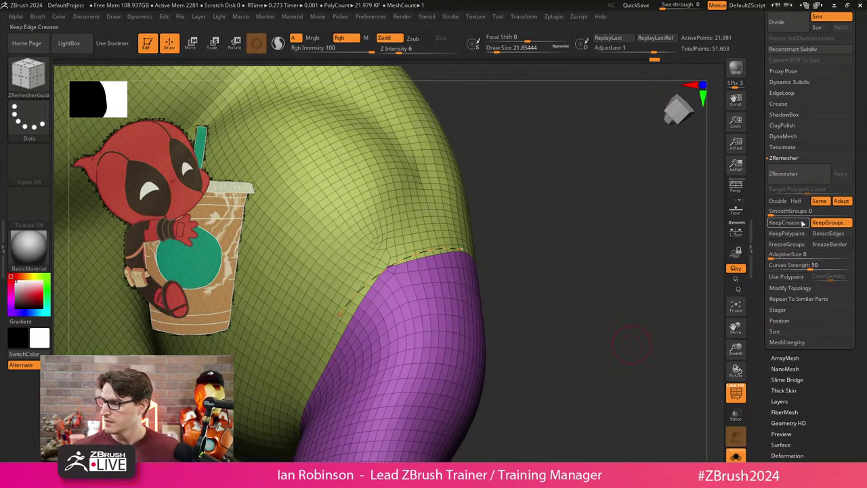
left_click_drag(822, 265, 823, 266)
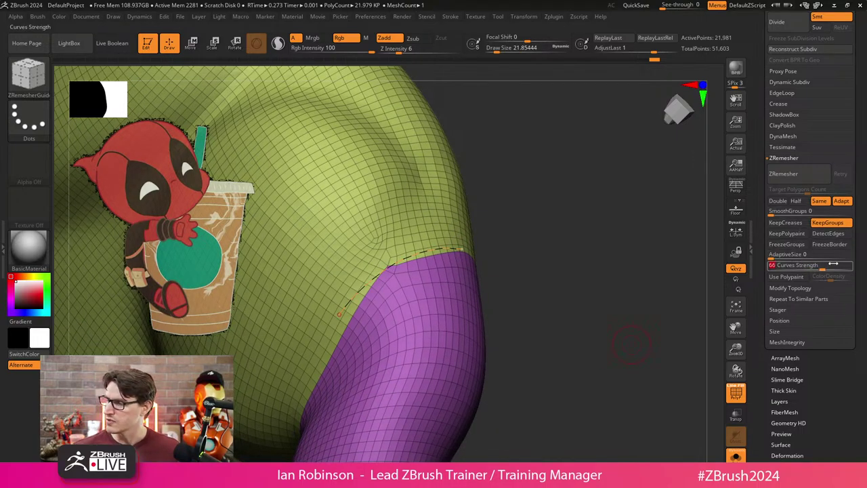
left_click(786, 174)
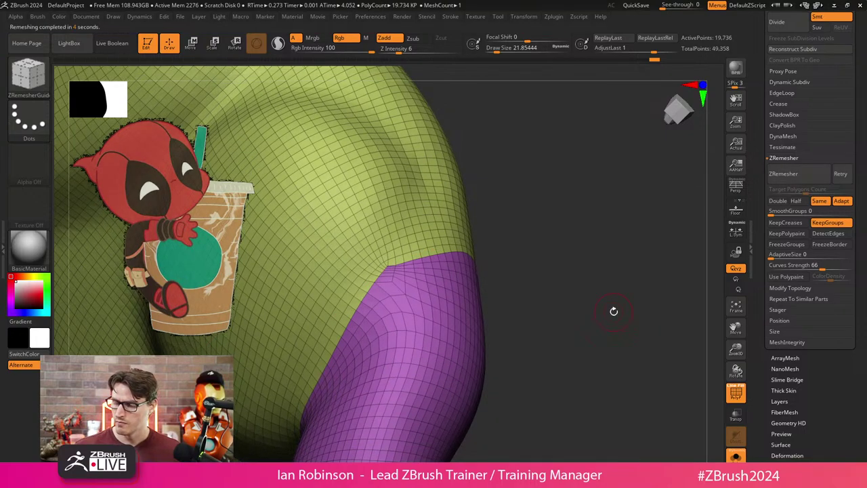
Raise Curves Strength to 95, guide-remesh along the thumb seam, then undo it.
left_click_drag(829, 265, 846, 266)
mouse_move(325, 299)
left_mouse_down()
mouse_move(396, 254)
mouse_move(425, 250)
left_mouse_up()
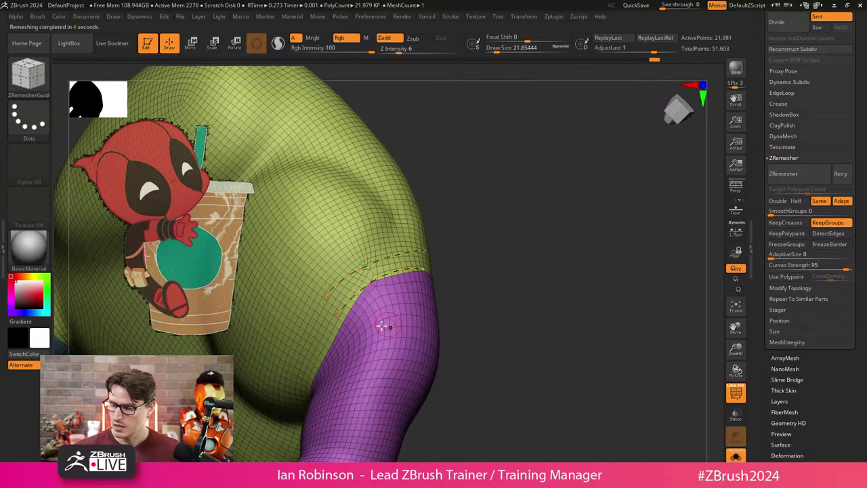
mouse_move(413, 280)
left_mouse_down()
mouse_move(389, 277)
mouse_move(439, 280)
left_mouse_up()
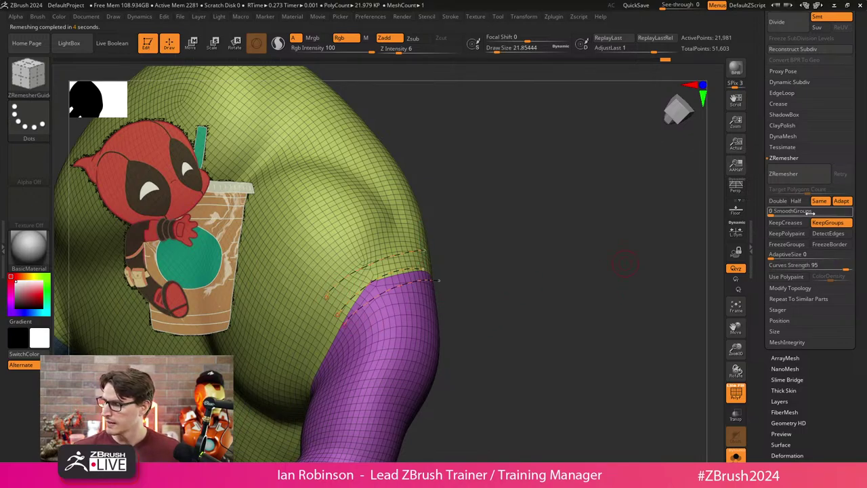
left_click(815, 177)
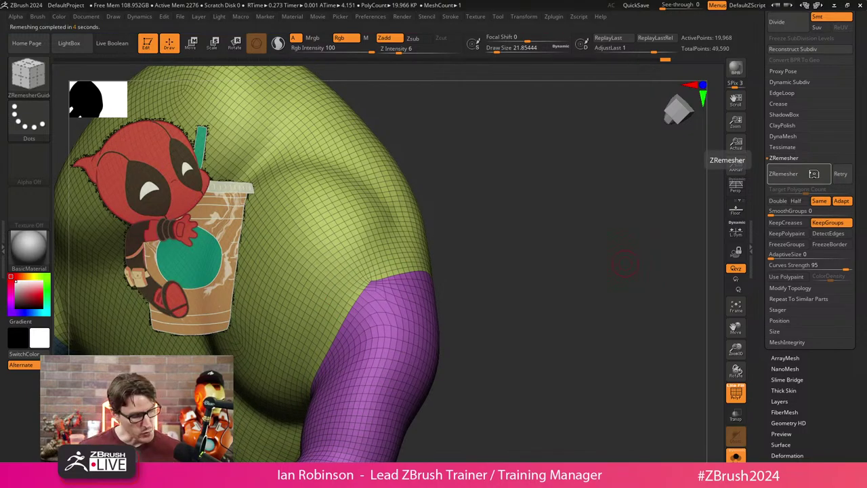
key("ctrl+z")
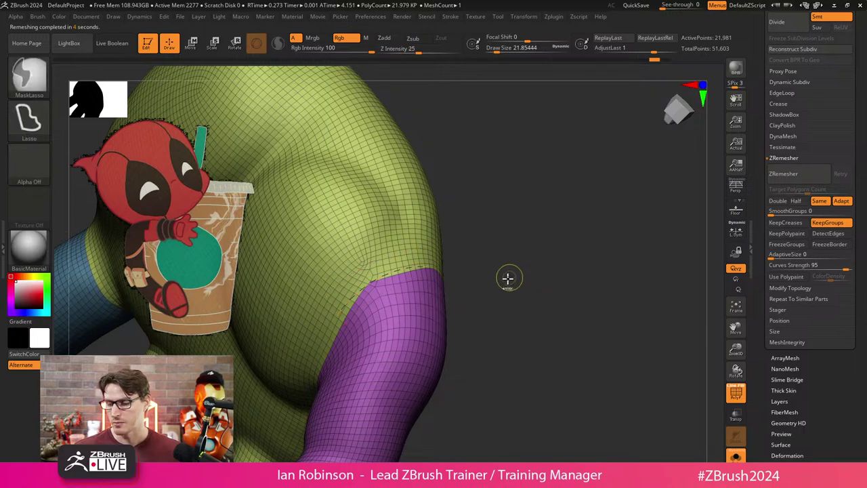
mouse_move(470, 256)
left_mouse_down()
mouse_move(482, 319)
mouse_move(582, 249)
mouse_move(587, 205)
mouse_move(525, 262)
mouse_move(516, 237)
mouse_move(505, 310)
mouse_move(487, 307)
left_mouse_up()
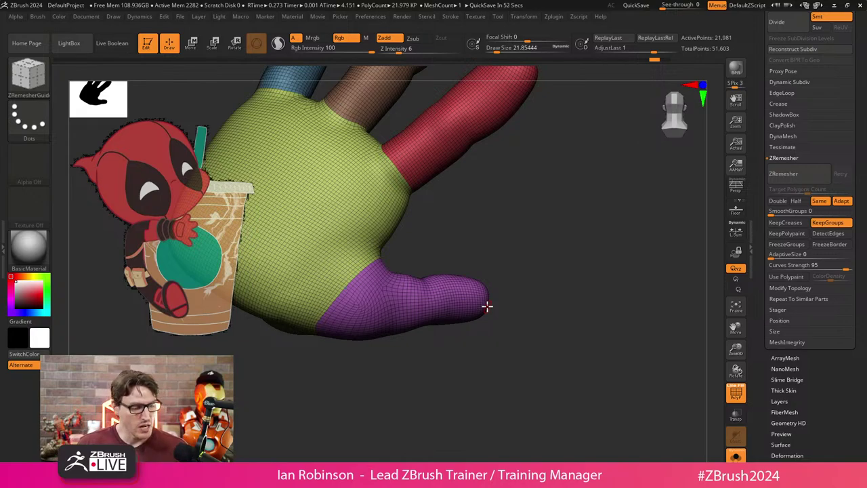
Turn off PolyFrame and rotate the smooth grey hand to view its fingers from several angles.
key("shift+f")
left_click_drag(475, 339, 447, 385)
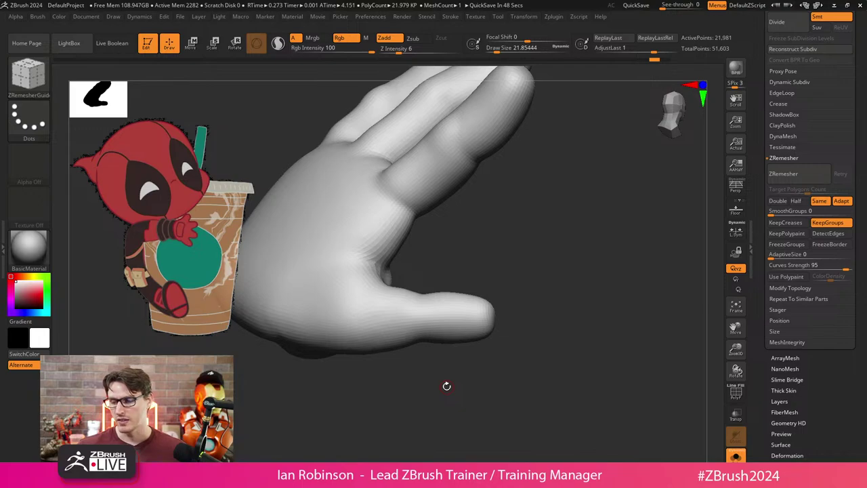
left_click_drag(446, 386, 467, 258)
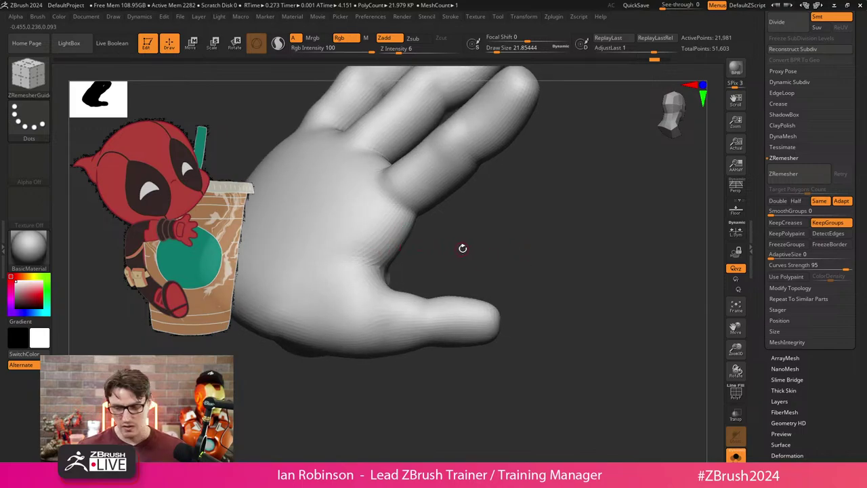
left_click_drag(515, 244, 557, 258)
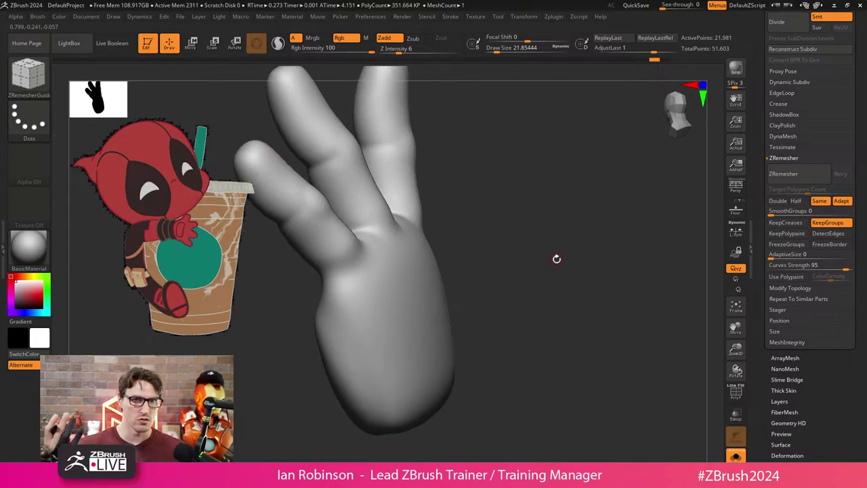
left_click_drag(556, 255, 524, 240)
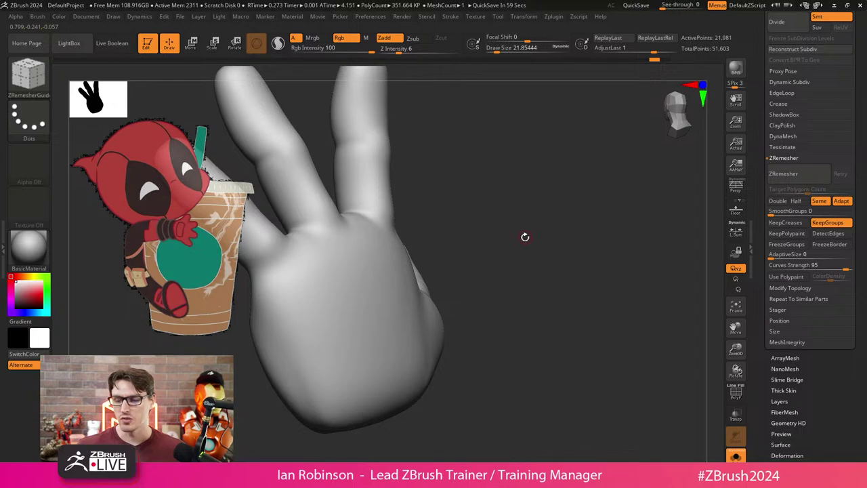
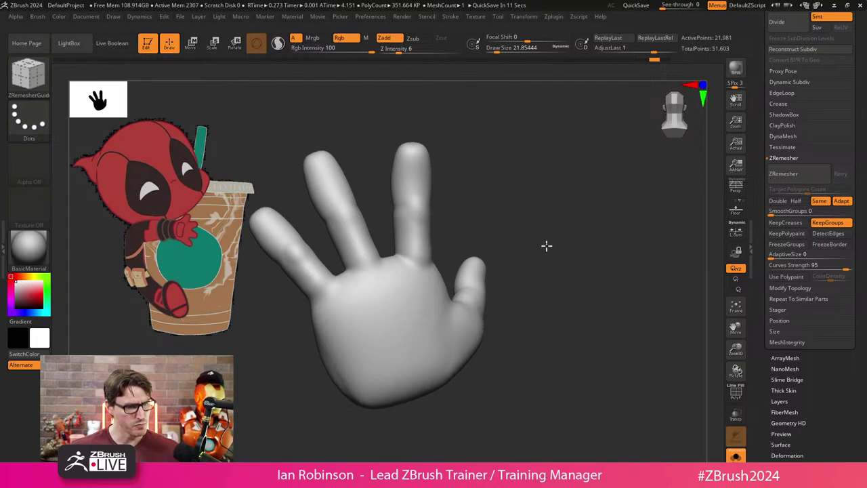
Turn on PolyF for polygroups and wireframe, isolate the pinky polygroup, then unhide the hand.
mouse_move(296, 309)
left_mouse_down("ctrl")
mouse_move(304, 209)
mouse_move(349, 308)
mouse_move(298, 310)
left_mouse_up("ctrl")
key("shift+f")
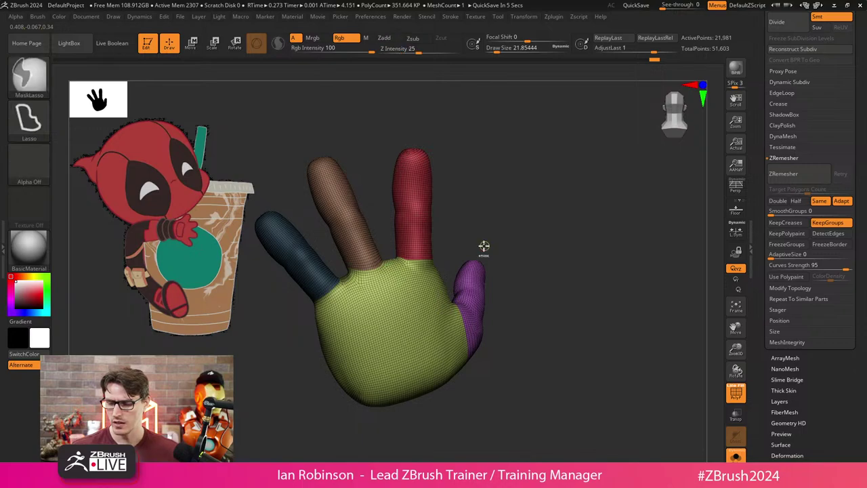
left_click_drag(515, 240, 532, 237, "alt")
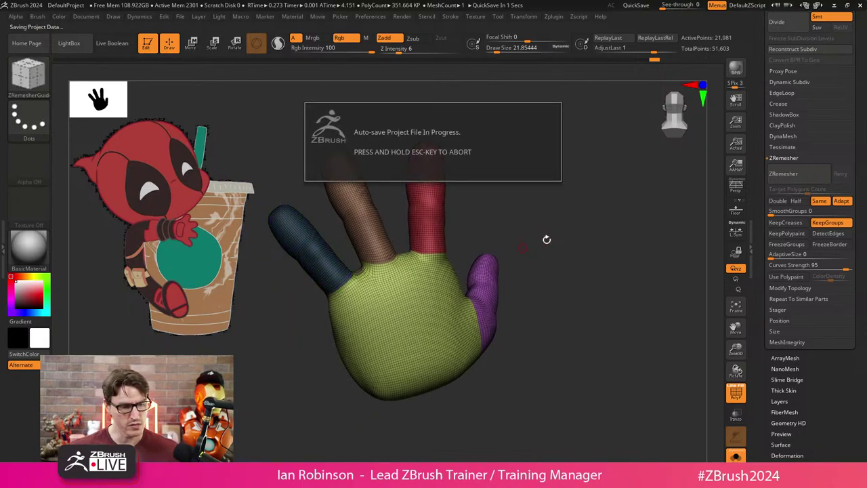
key("Escape")
mouse_move(542, 244)
left_mouse_down()
mouse_move(536, 261)
mouse_move(550, 270)
mouse_move(501, 255)
mouse_move(540, 308)
mouse_move(569, 279)
mouse_move(565, 309)
left_mouse_up()
left_click(498, 277, "ctrl+shift")
left_click(561, 295, "ctrl+shift")
key("b")
key("z")
key("r")
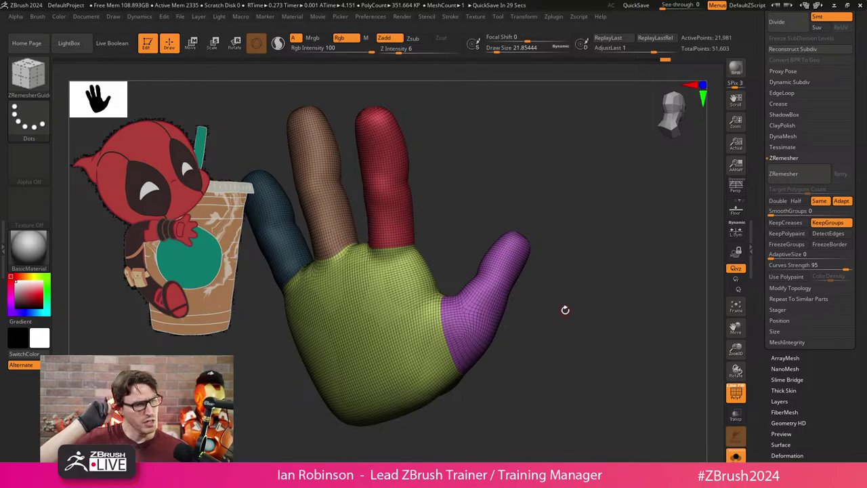
Mask part of the hand, isolate the thumb polygroup, then reveal the whole hand again.
mouse_move(471, 270)
left_mouse_down("ctrl")
mouse_move(517, 204)
mouse_move(553, 316)
left_mouse_up("ctrl")
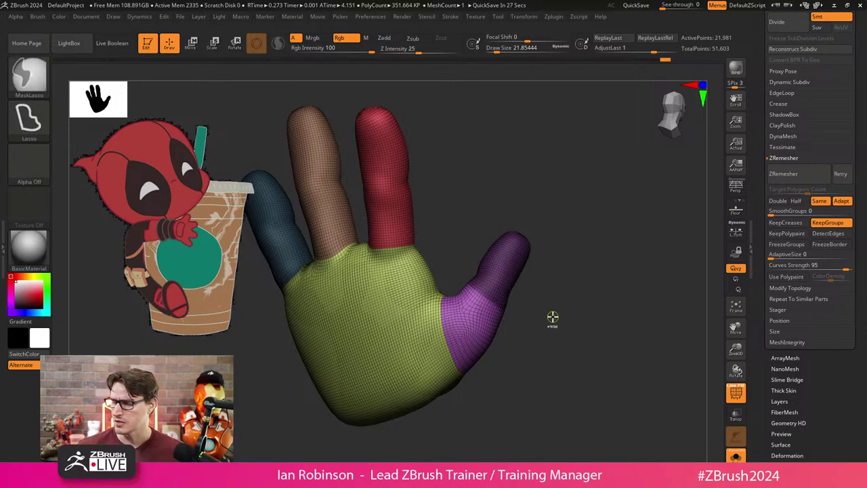
left_click(494, 300, "ctrl+shift")
left_click_drag(553, 228, 572, 288, "ctrl+shift")
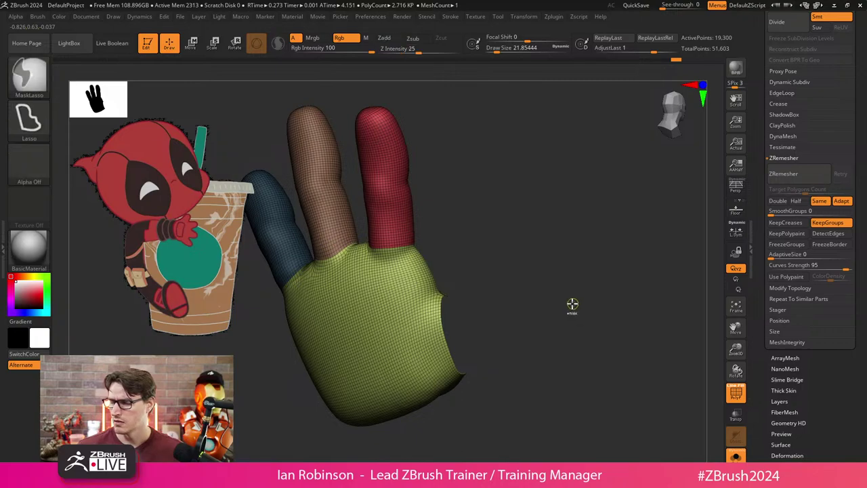
mouse_move(470, 199)
left_mouse_down("ctrl")
mouse_move(382, 79)
mouse_move(413, 234)
left_mouse_up("ctrl")
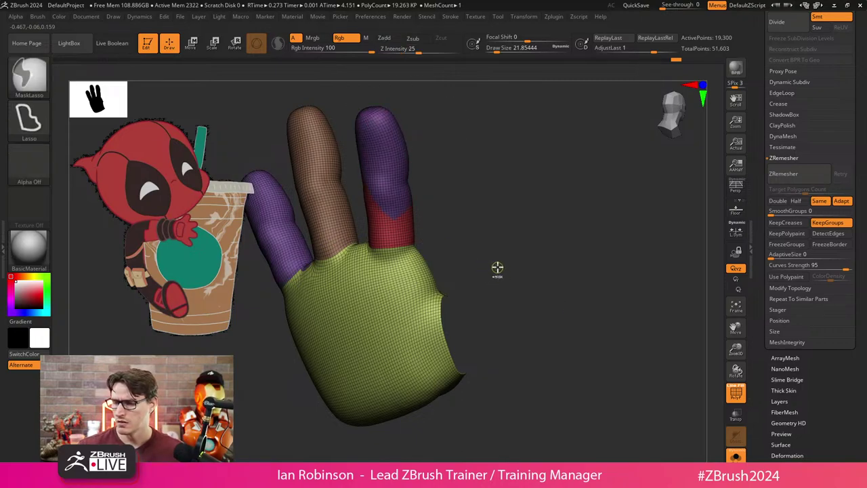
key("ctrl+z")
left_click(509, 266, "ctrl+shift")
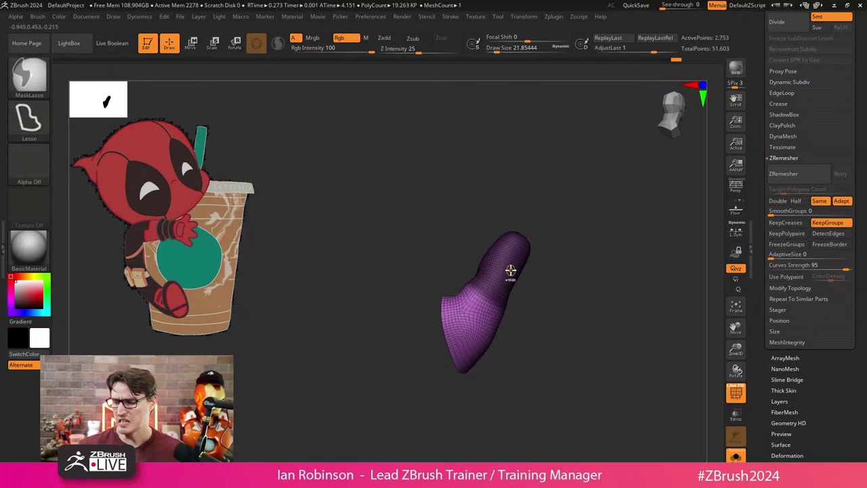
left_click(591, 294, "ctrl+shift")
key("b")
key("z")
key("r")
mouse_move(585, 287)
left_mouse_down()
mouse_move(601, 330)
mouse_move(560, 341)
mouse_move(520, 368)
mouse_move(306, 400)
mouse_move(335, 393)
mouse_move(348, 413)
left_mouse_up()
Turn off Solo to show the whole figure and switch to the Transpose gizmo.
key("s")
left_click_drag(494, 255, 544, 250)
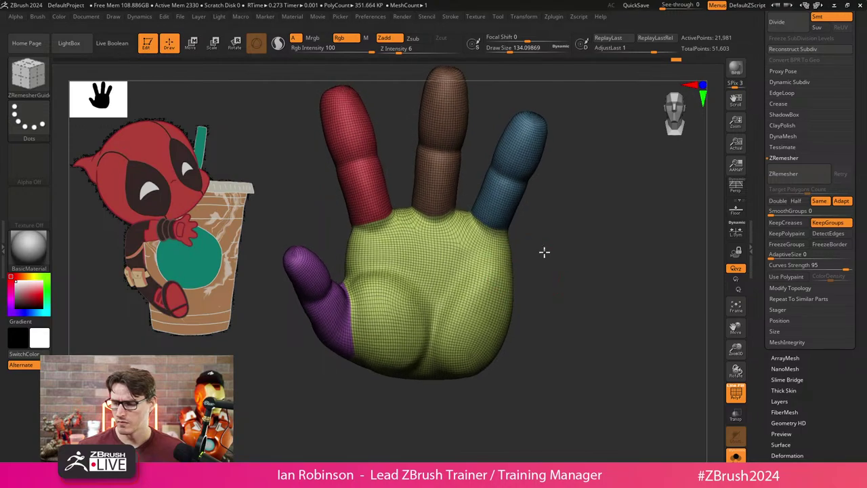
key("shift")
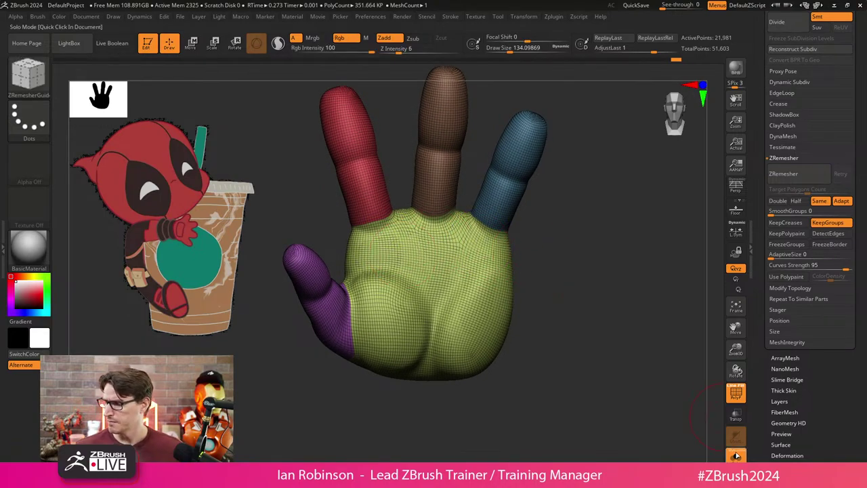
key("f")
key("w")
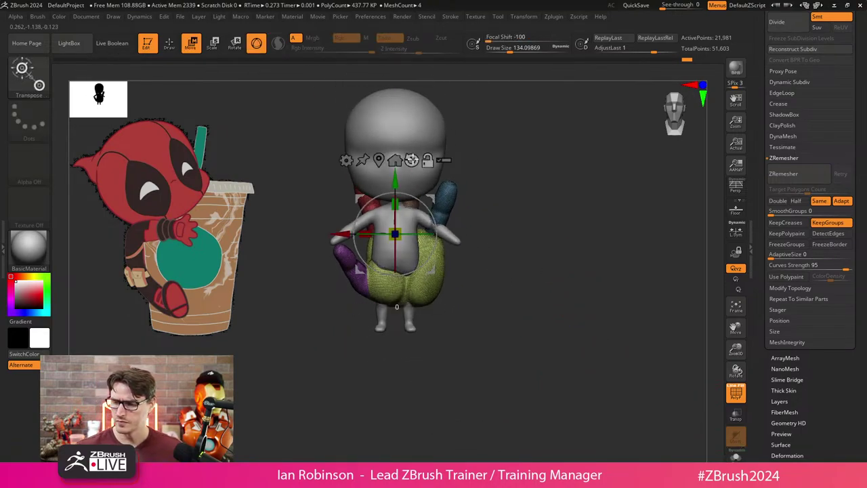
left_click_drag(496, 268, 555, 244, "alt")
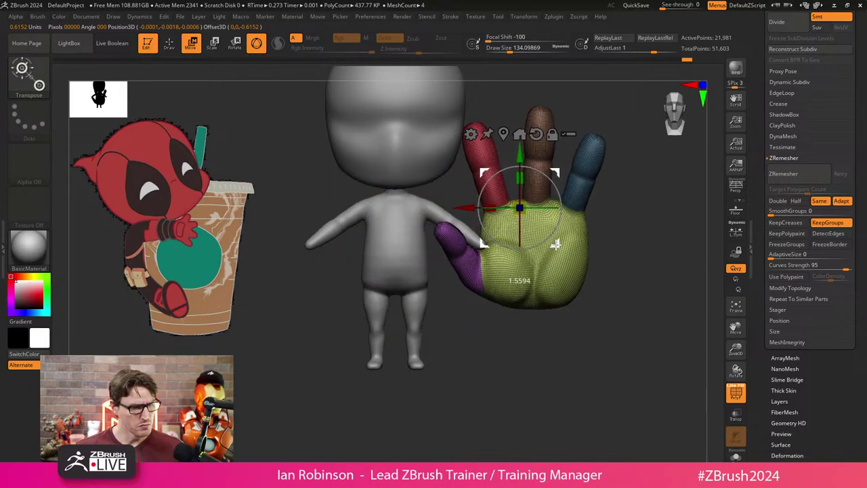
left_click_drag(567, 306, 562, 360, "alt")
Scale the hand down, rotate it, and move it onto the end of the arm.
left_click_drag(555, 242, 498, 261)
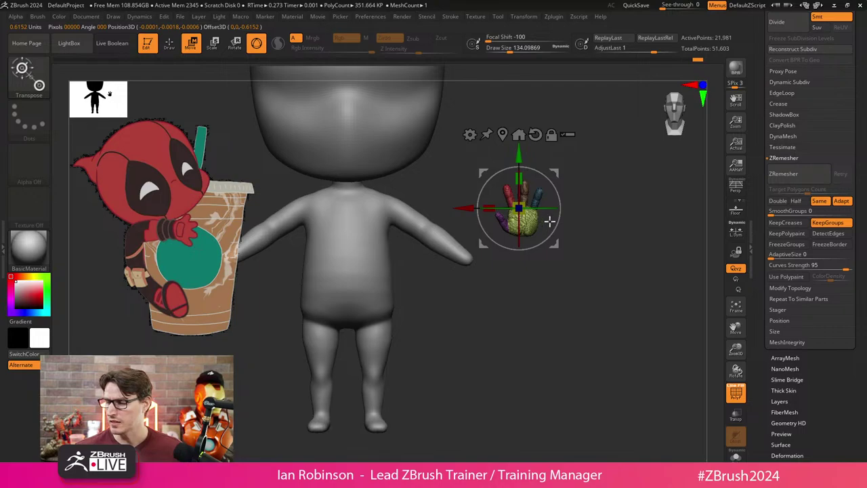
left_click_drag(520, 208, 492, 262)
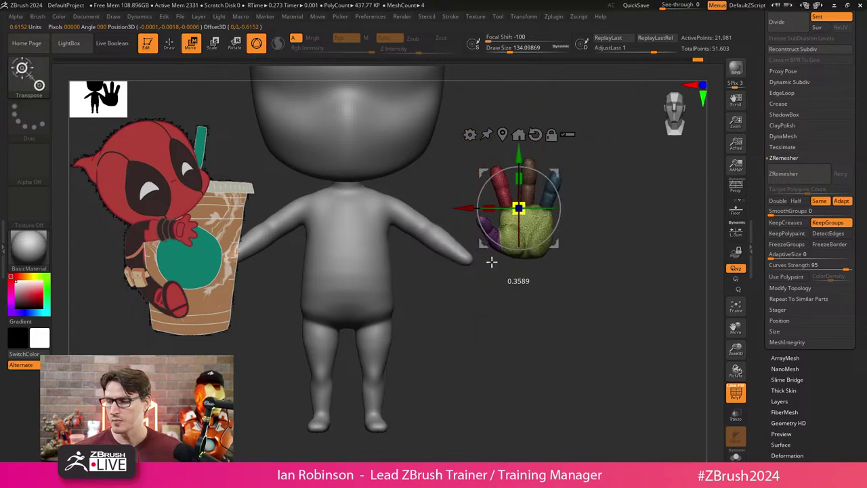
left_click_drag(610, 204, 596, 223)
left_click_drag(552, 190, 597, 217)
left_click_drag(519, 256, 507, 339)
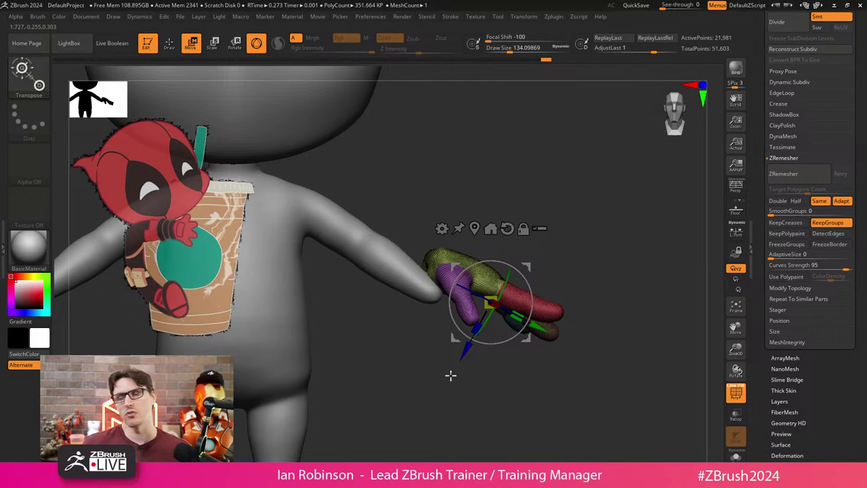
key("ctrl+z")
key("ctrl+z")
key("ctrl+z")
key("ctrl+z")
key("ctrl+z")
key("ctrl+z")
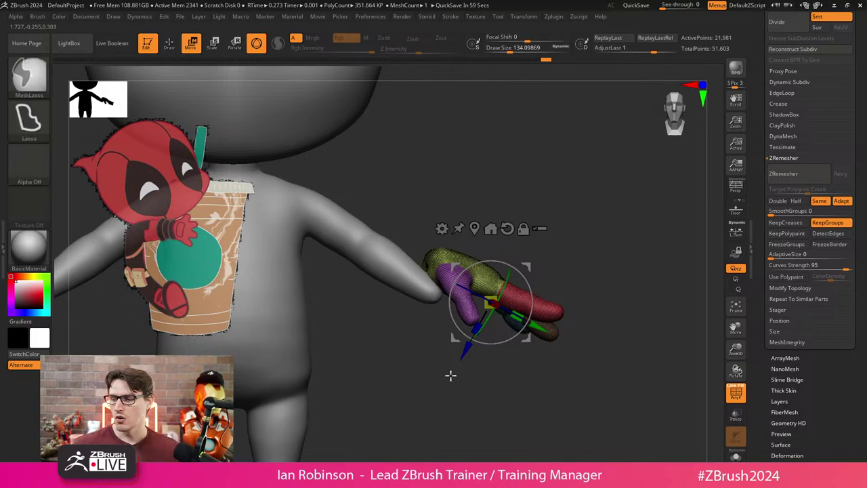
Solo the hand subtool and dismiss the partial-hide warning notes.
key("ctrl+shift+s")
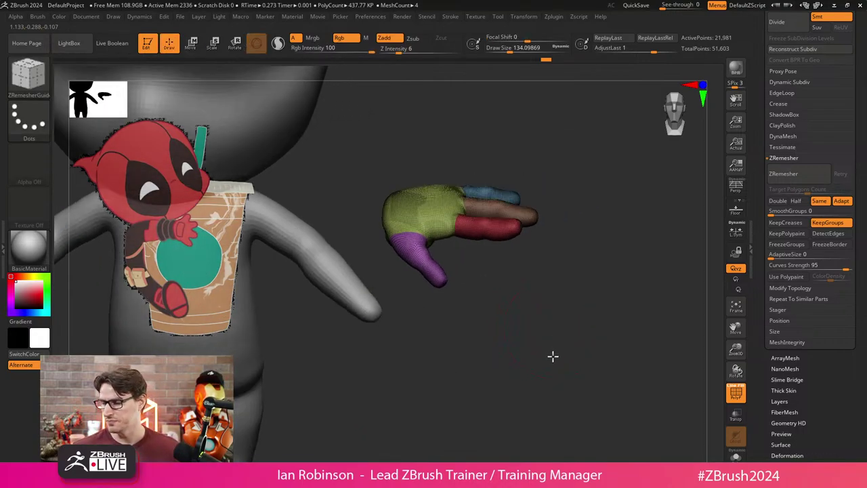
key("ctrl+z")
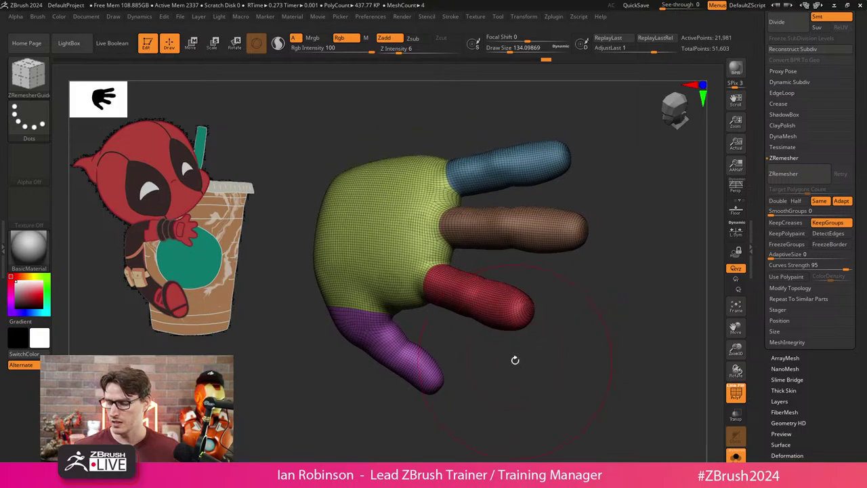
left_click(465, 351, "ctrl+shift")
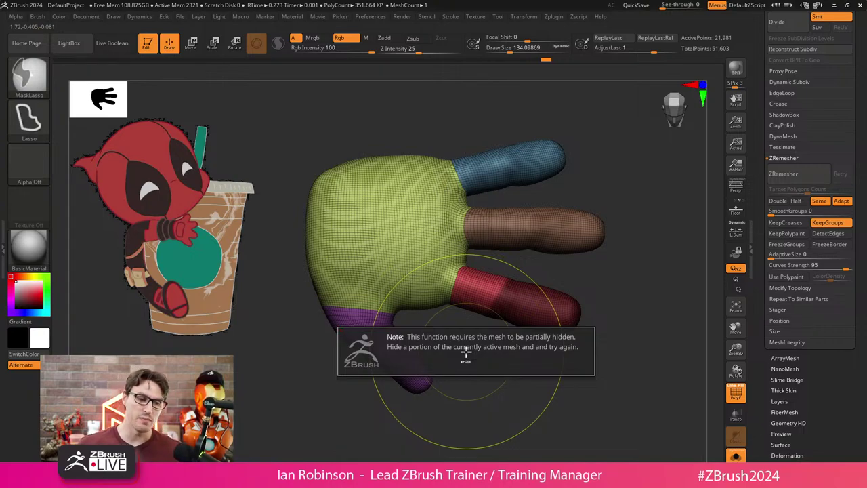
left_click(466, 351)
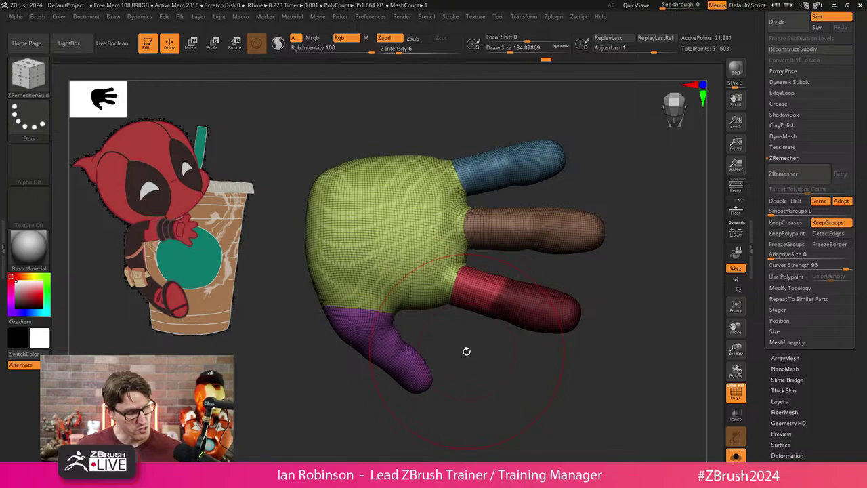
left_click(466, 352, "ctrl")
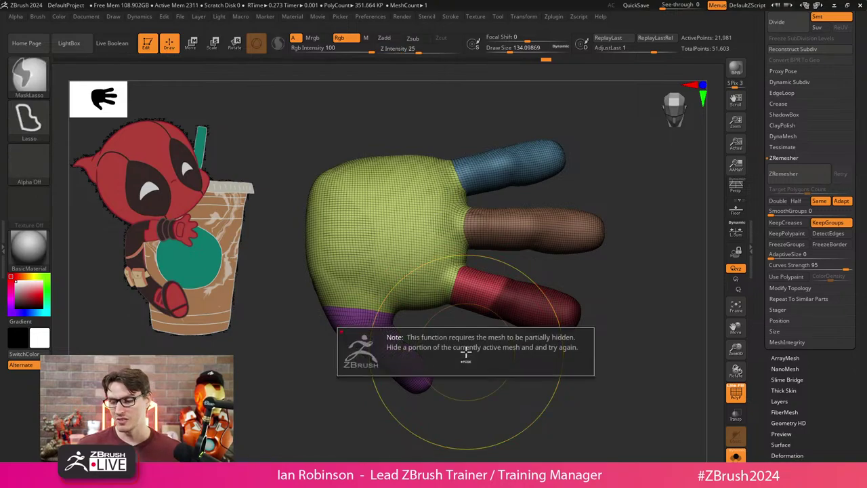
left_click(466, 351)
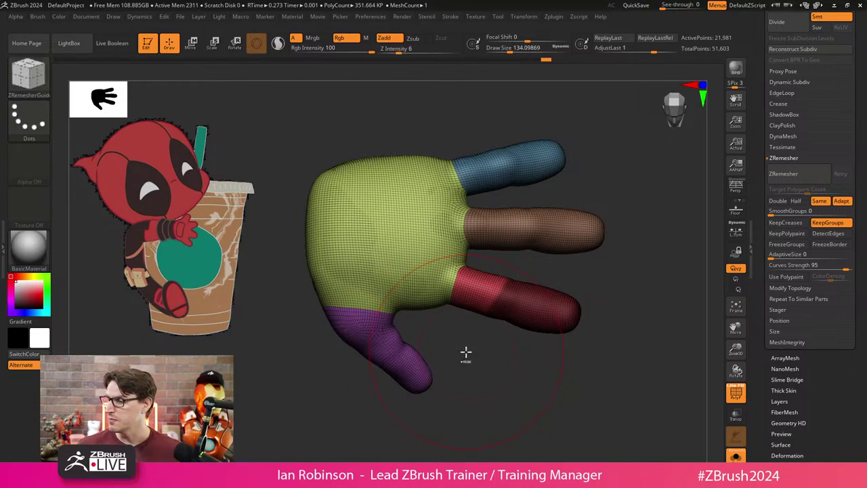
Apply Polygroups > Group Masked to the masked fingertip, undoing and retrying once.
scroll(802, 308, "down", 5)
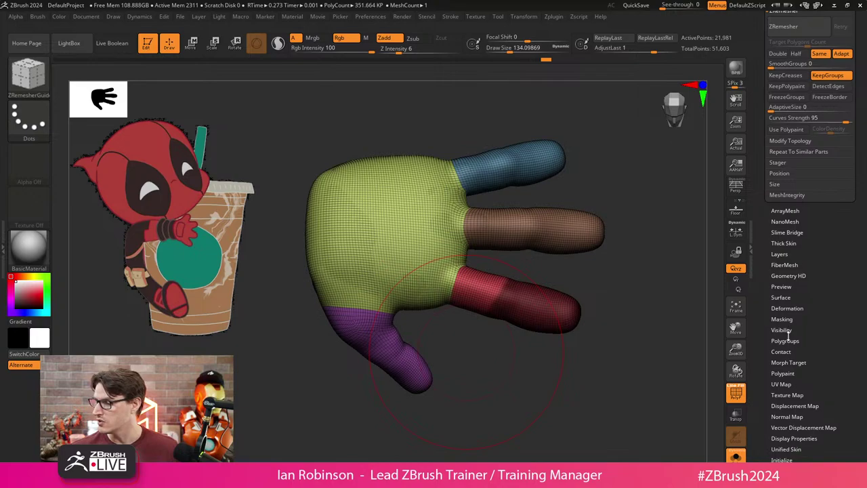
left_click(786, 339)
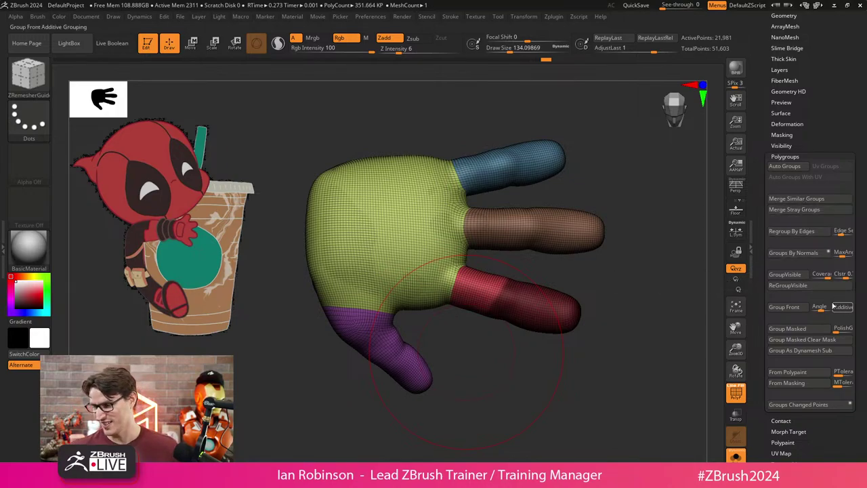
left_click(793, 330)
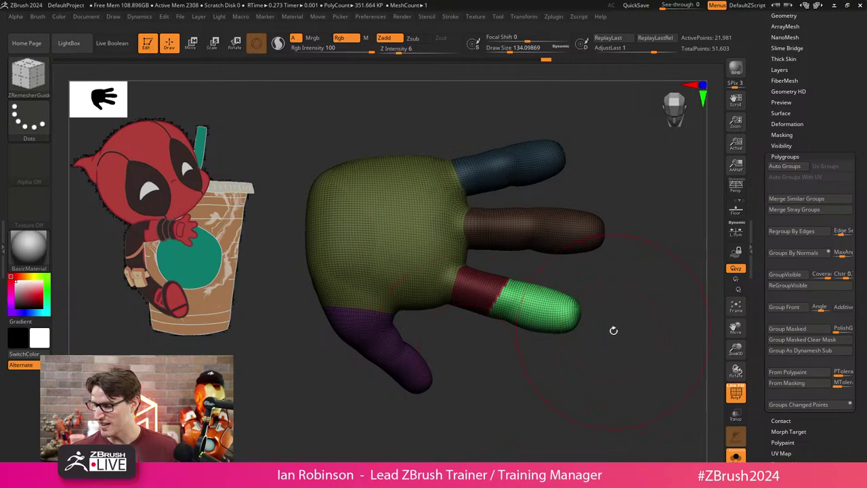
left_click_drag(612, 329, 612, 384, "alt")
key("ctrl+z")
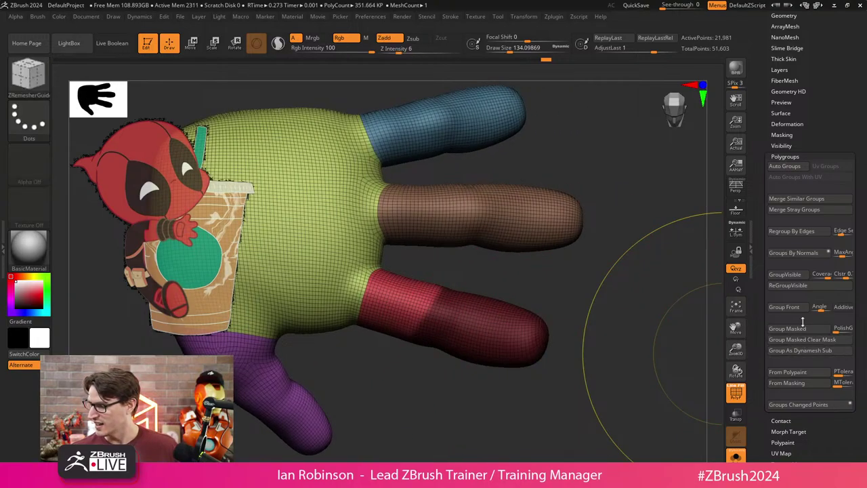
left_click(804, 342)
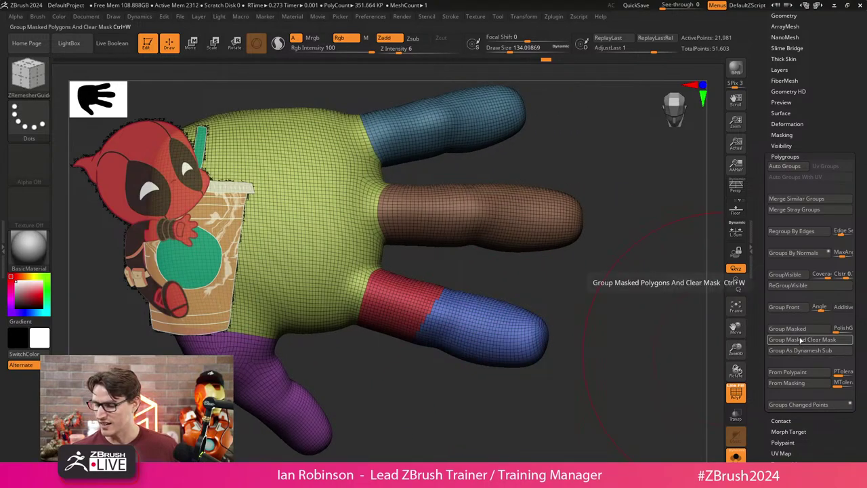
left_click(795, 342)
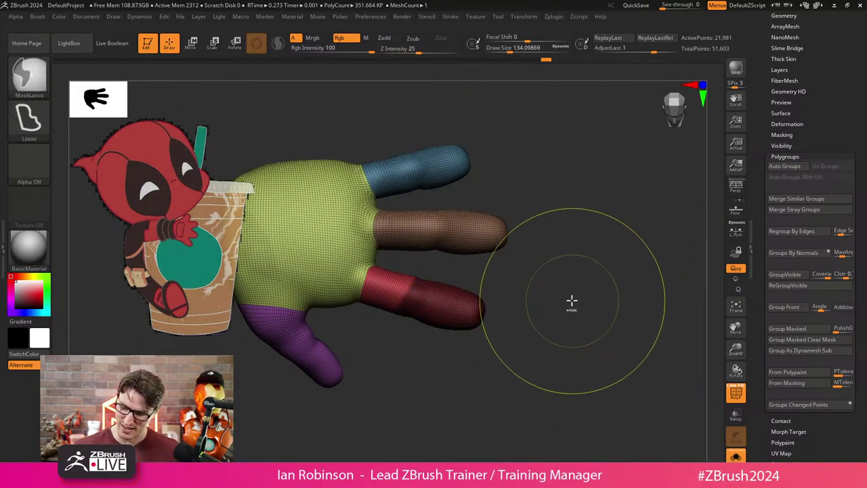
Reframe the hand and group the masked ring fingertip into its own polygroup.
right_click_drag(571, 304, 556, 351, "ctrl")
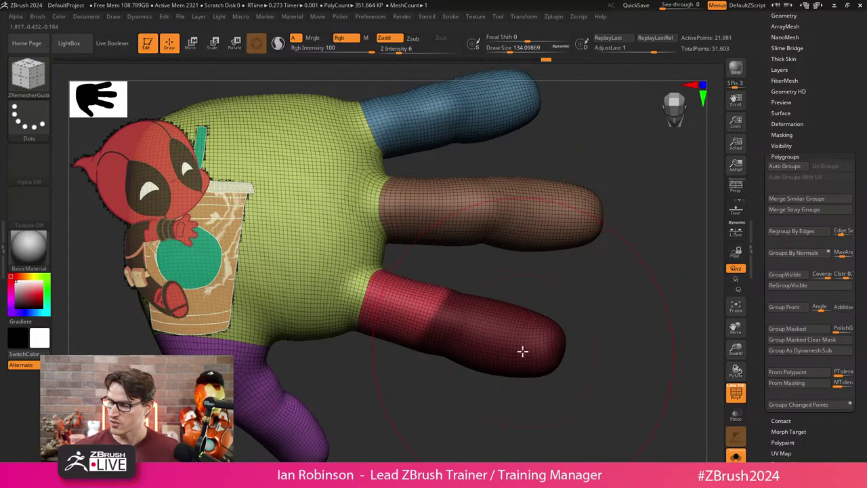
left_click_drag(492, 361, 498, 407)
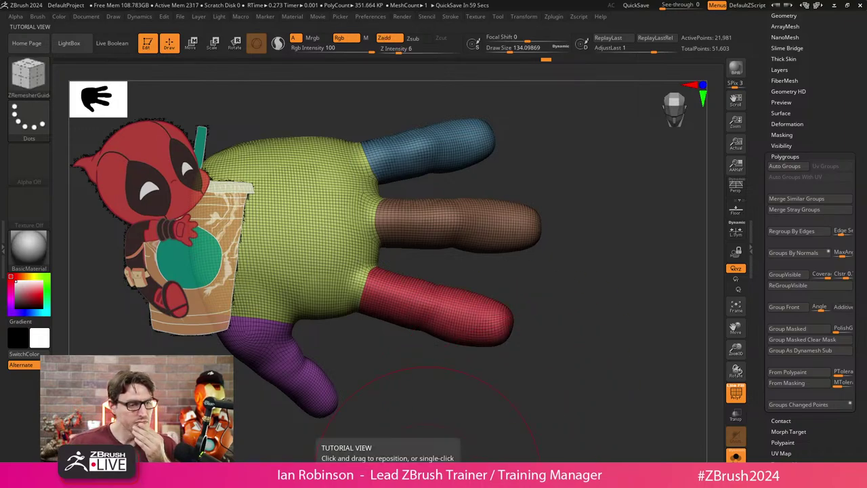
left_click_drag(424, 450, 490, 294)
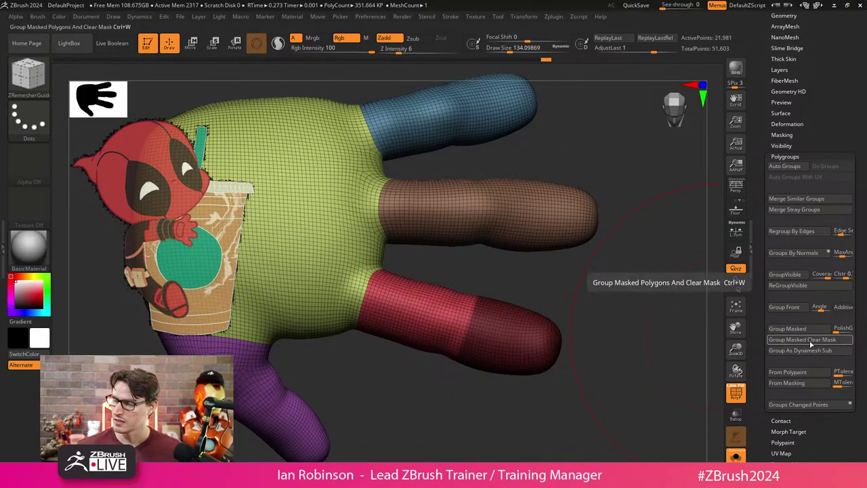
left_click_drag(571, 368, 549, 352)
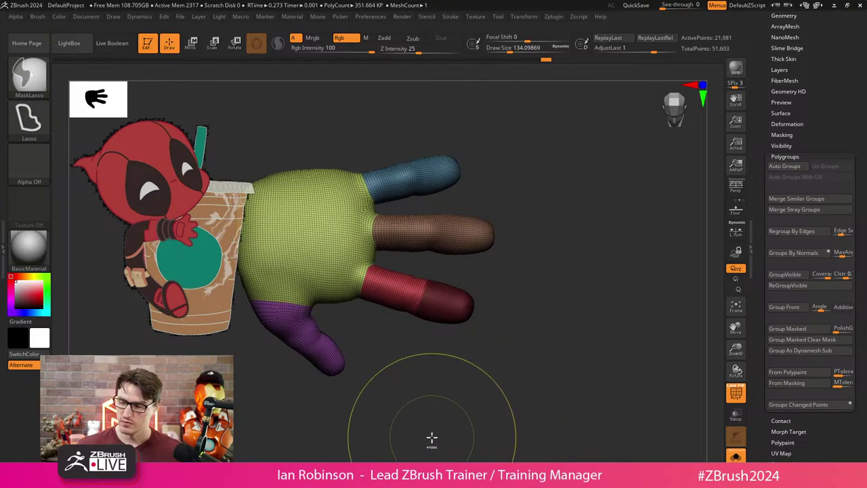
left_click(787, 329)
left_click_drag(573, 309, 540, 373)
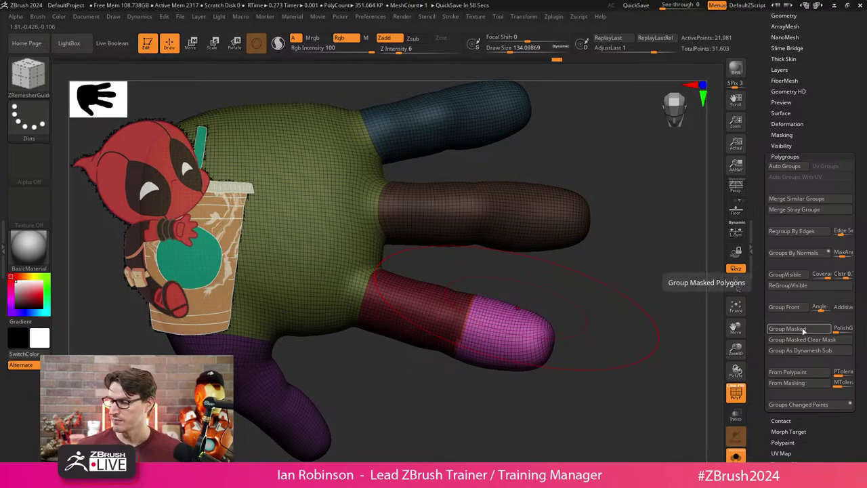
left_click_drag(607, 397, 585, 358)
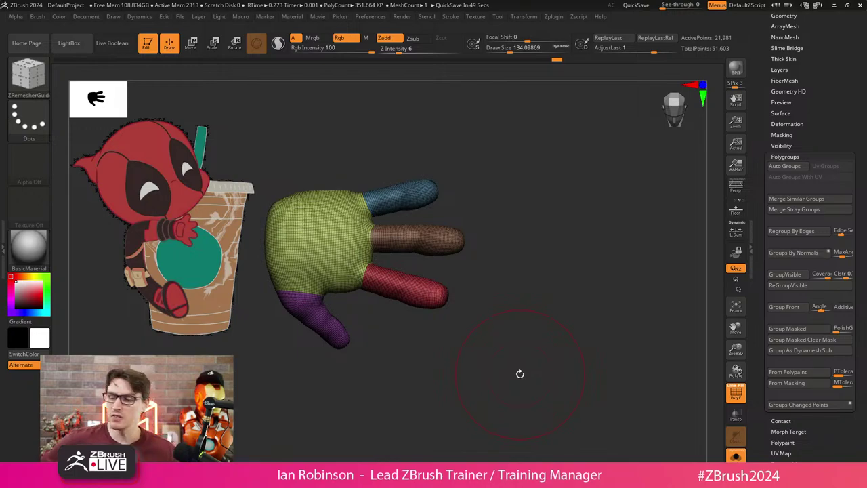
Turn off PolyF and Solo, then rotate and move the hand toward the wrist.
key("shift+f")
key("ctrl+shift+s")
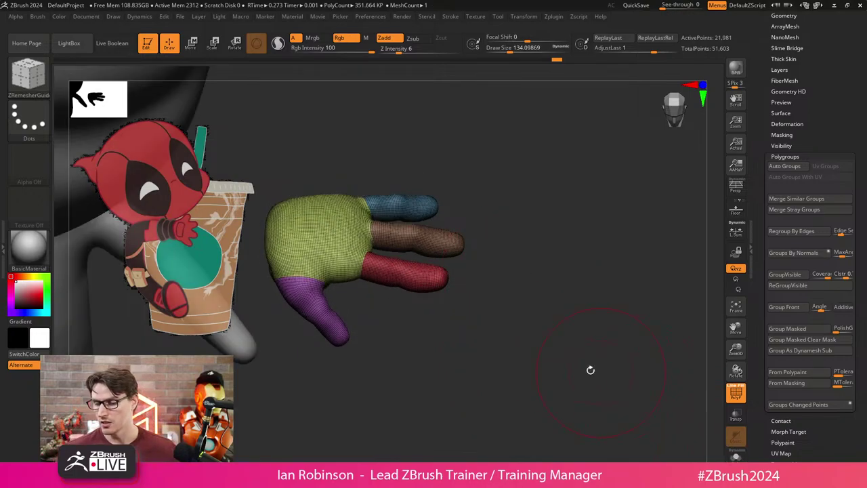
left_click_drag(493, 285, 556, 304)
key("w")
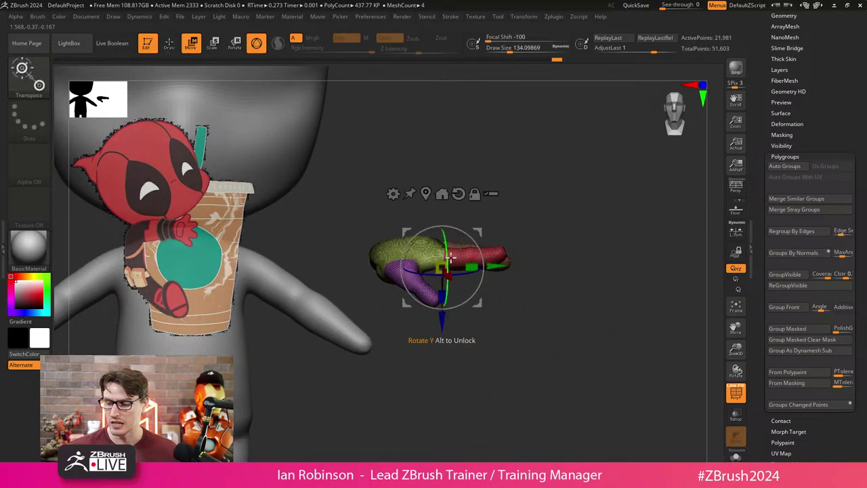
left_click_drag(447, 250, 400, 406)
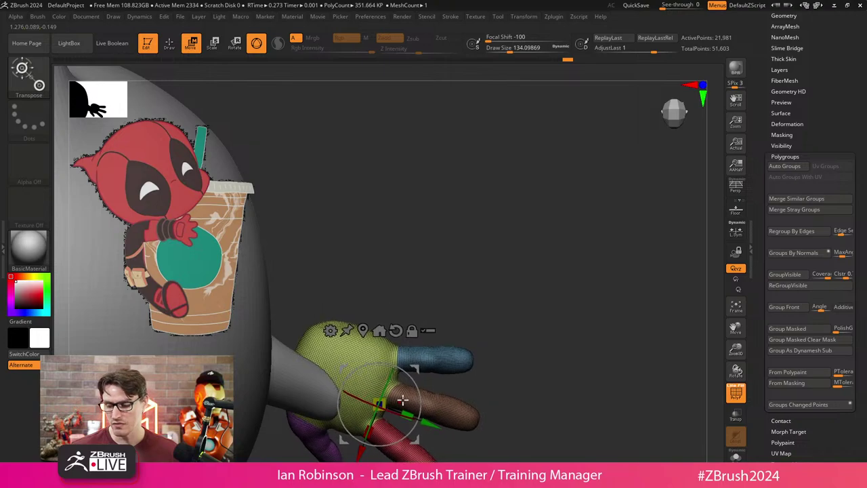
left_click_drag(529, 380, 486, 269)
left_click_drag(405, 401, 441, 373)
Adjust the hand's angle and position along the arm and shrink it to fit.
left_click_drag(508, 353, 566, 269)
left_click_drag(359, 379, 319, 362)
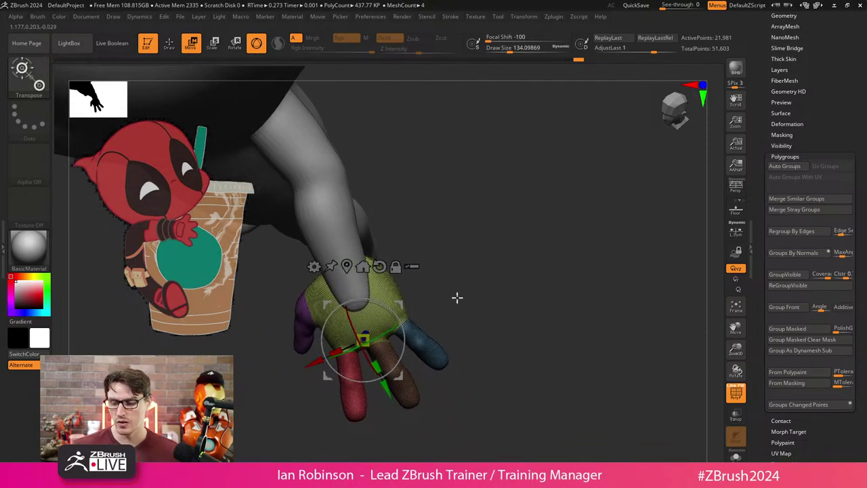
left_click_drag(457, 296, 461, 298)
left_click_drag(316, 345, 331, 344)
left_click_drag(528, 286, 496, 248)
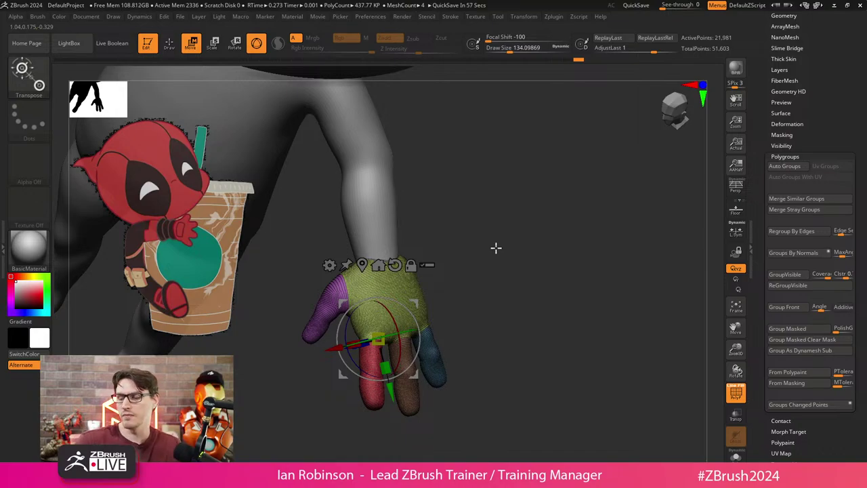
left_click_drag(496, 248, 501, 253)
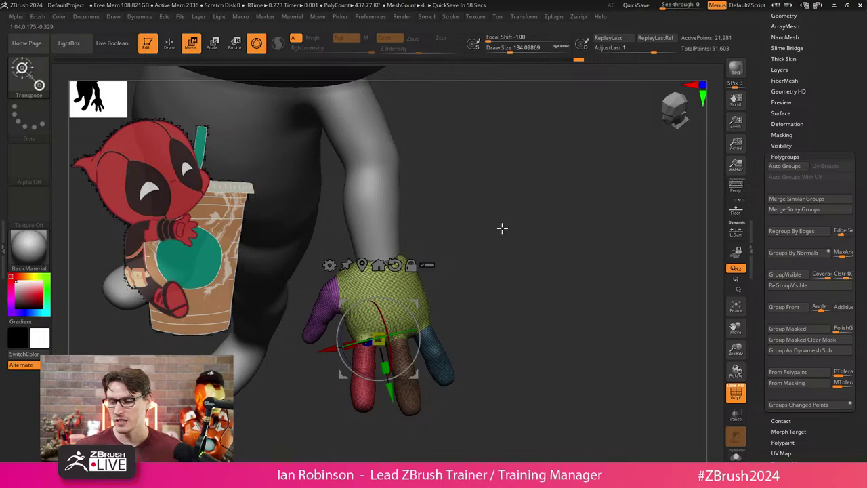
mouse_move(510, 248)
left_mouse_down()
mouse_move(520, 234)
mouse_move(514, 250)
left_mouse_up()
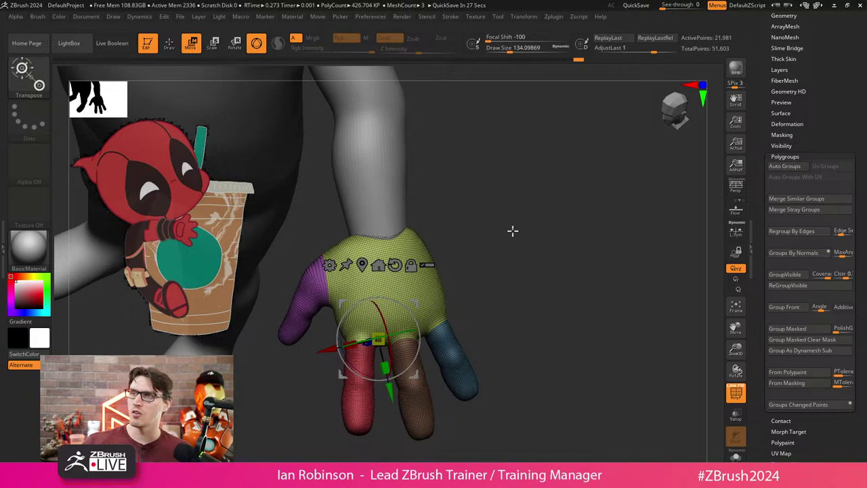
key("ctrl+z")
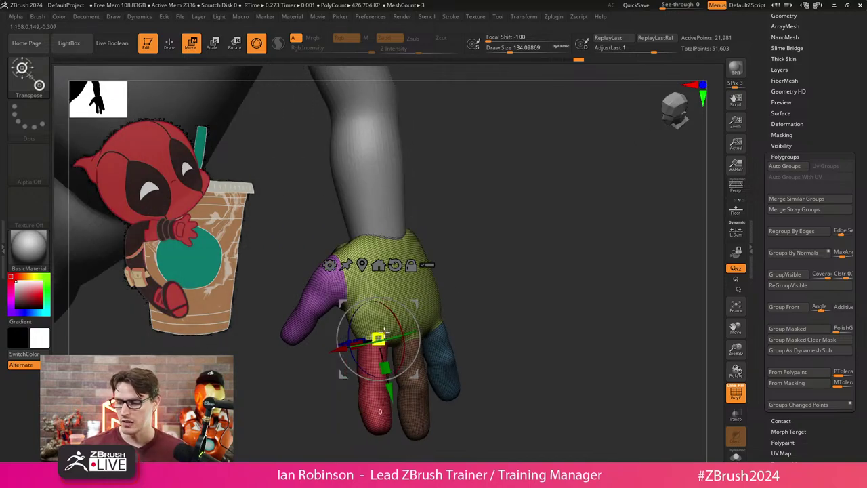
left_click_drag(379, 341, 378, 339)
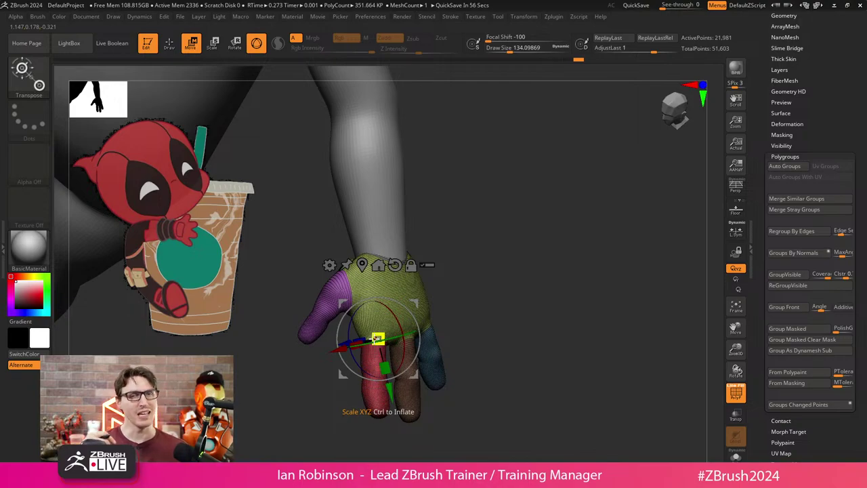
Check the hand's fit from several angles, return to sculpting and shrink the brush to about 40.
left_click_drag(474, 267, 518, 255)
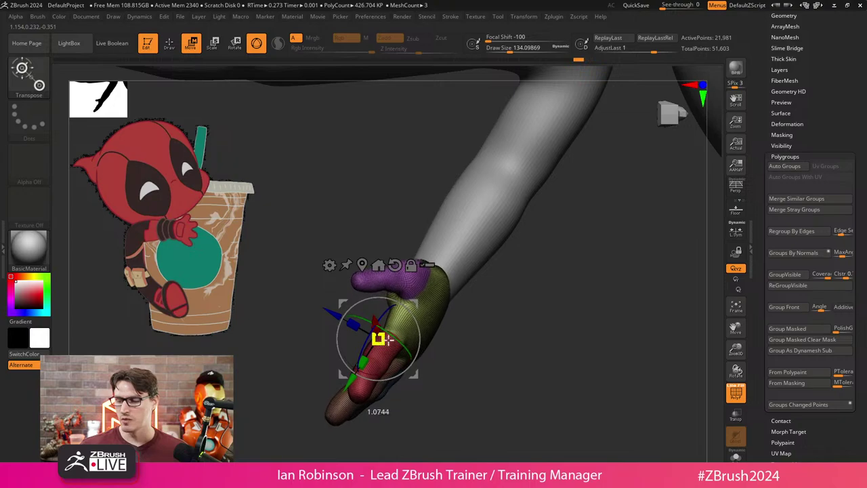
left_click_drag(450, 319, 321, 286)
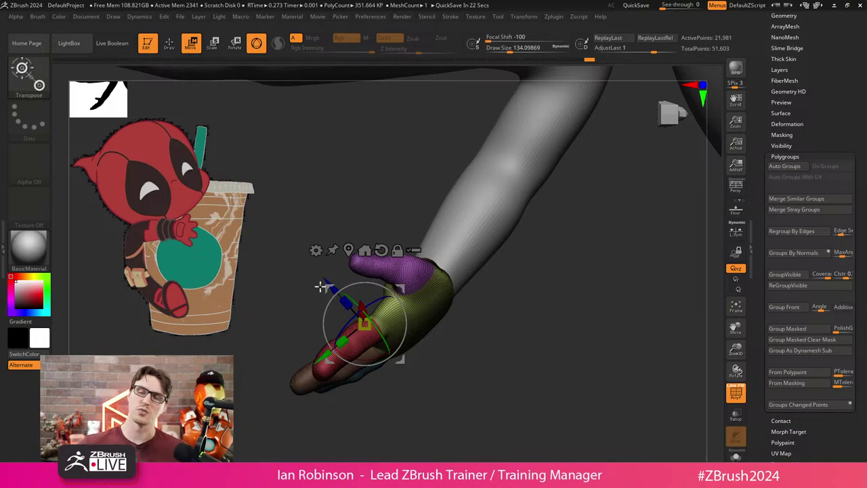
mouse_move(320, 287)
left_mouse_down()
mouse_move(522, 284)
mouse_move(500, 248)
mouse_move(470, 327)
mouse_move(451, 312)
mouse_move(428, 332)
mouse_move(449, 290)
mouse_move(406, 334)
mouse_move(454, 295)
mouse_move(407, 223)
mouse_move(407, 373)
mouse_move(496, 316)
mouse_move(499, 337)
mouse_move(459, 308)
left_mouse_up()
key("q")
key("w")
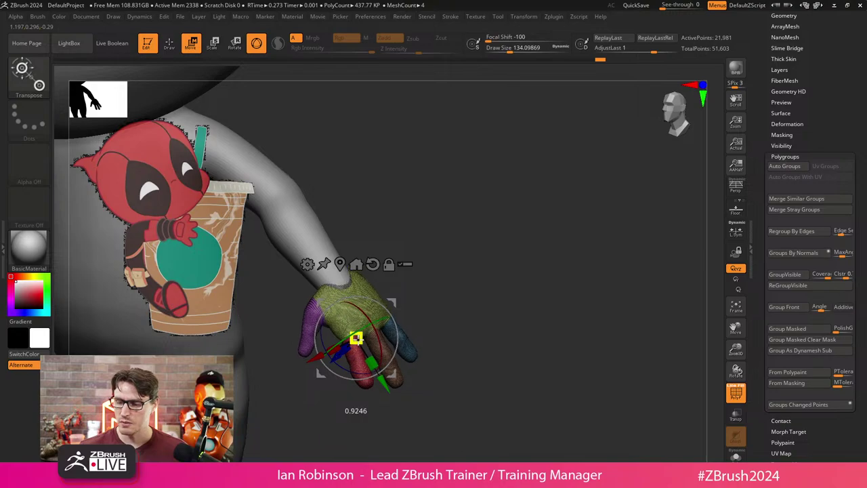
key("q")
key("shift+f")
mouse_move(474, 258)
left_mouse_down()
mouse_move(470, 284)
mouse_move(462, 286)
mouse_move(496, 314)
mouse_move(400, 254)
mouse_move(414, 232)
left_mouse_up()
key("s")
mouse_move(428, 222)
left_mouse_down()
mouse_move(380, 241)
mouse_move(441, 217)
mouse_move(481, 185)
mouse_move(470, 189)
mouse_move(465, 234)
mouse_move(502, 213)
mouse_move(506, 243)
mouse_move(490, 258)
left_mouse_up()
key("[")
key("[")
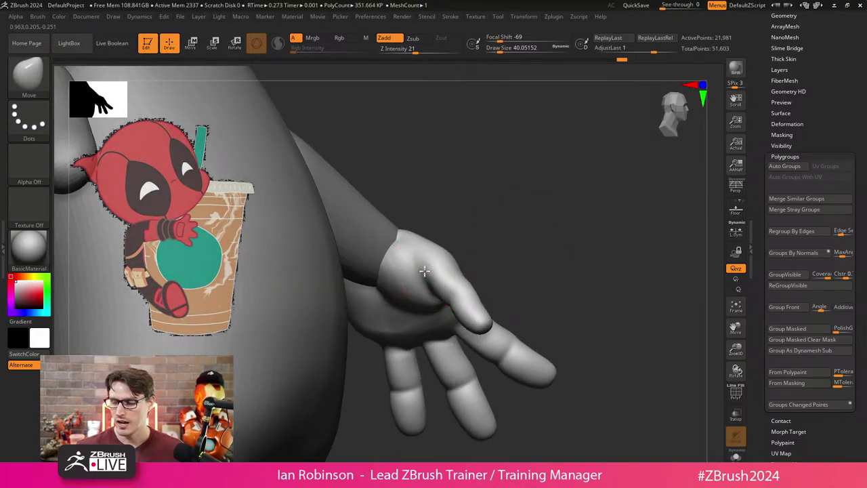
Inspect the hand's shape and reposition it with the Transpose gizmo before sculpting with Move.
left_click_drag(424, 272, 481, 329)
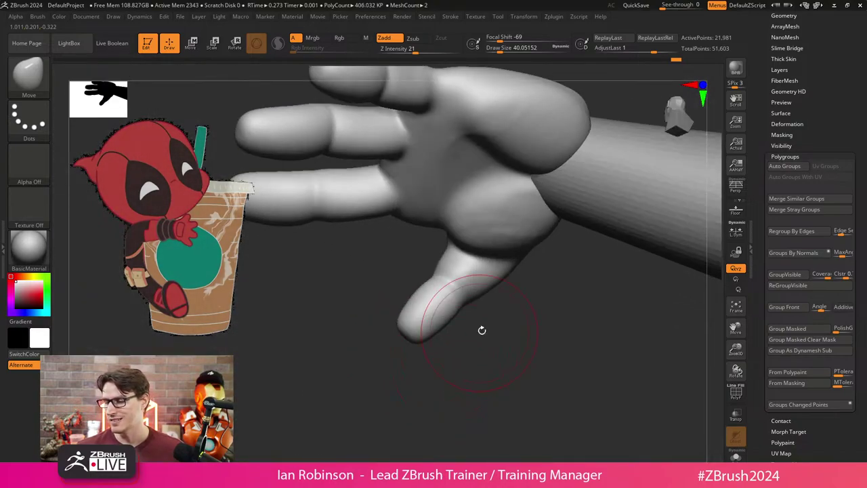
mouse_move(509, 256)
left_mouse_down()
mouse_move(540, 274)
mouse_move(521, 252)
mouse_move(529, 339)
mouse_move(530, 304)
mouse_move(490, 327)
mouse_move(506, 364)
mouse_move(505, 346)
left_mouse_up()
key("w")
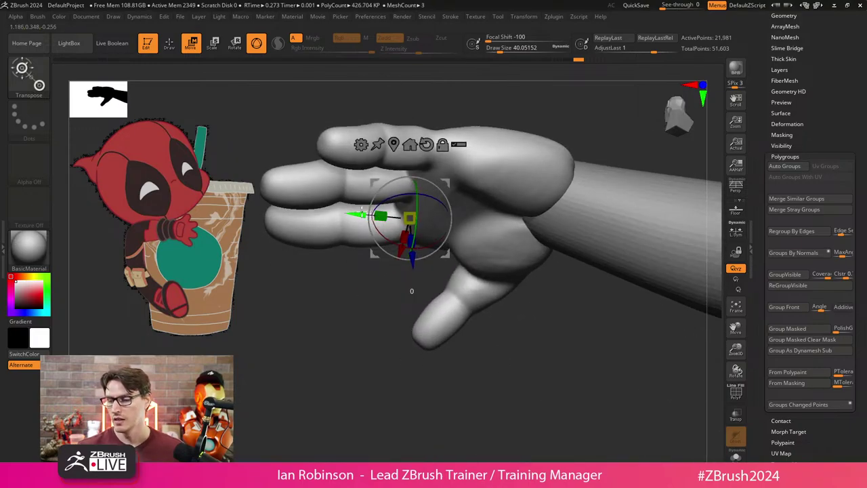
left_click_drag(459, 262, 450, 244)
key("q")
mouse_move(531, 339)
left_mouse_down()
mouse_move(496, 298)
mouse_move(473, 370)
mouse_move(450, 394)
left_mouse_up()
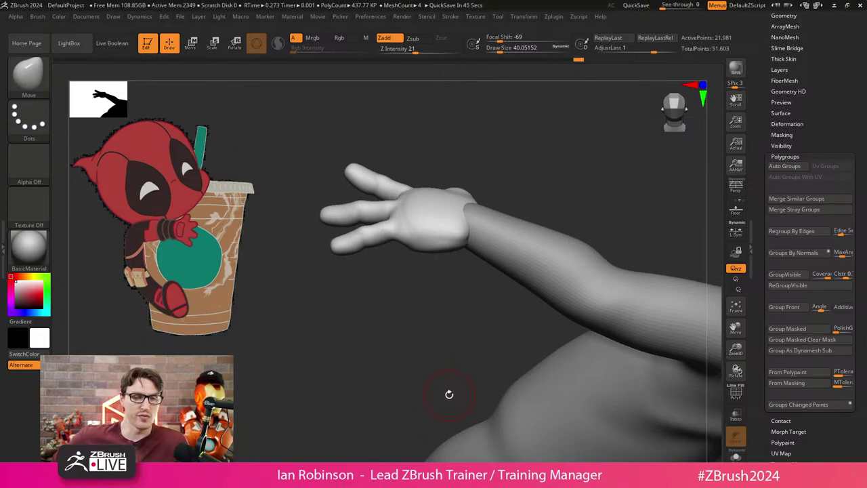
left_click_drag(416, 292, 449, 258)
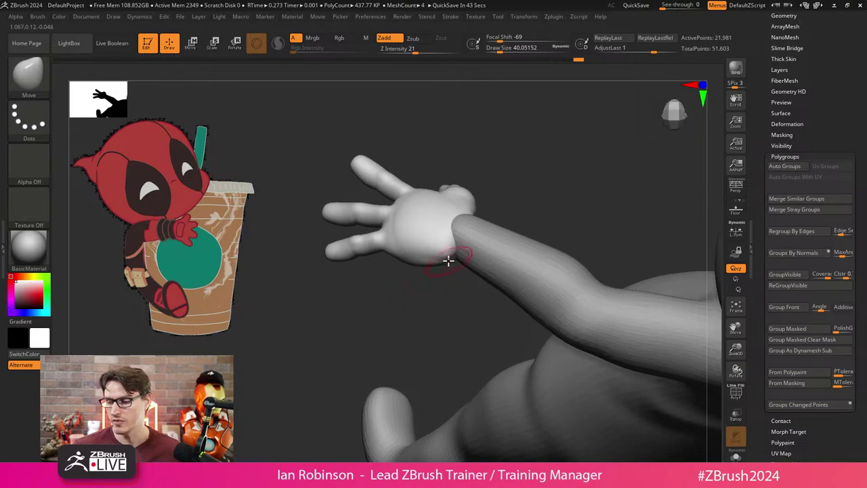
Smooth the wrist join, rotate the hand slightly around X, and enlarge the brush to about 89.
key("shift")
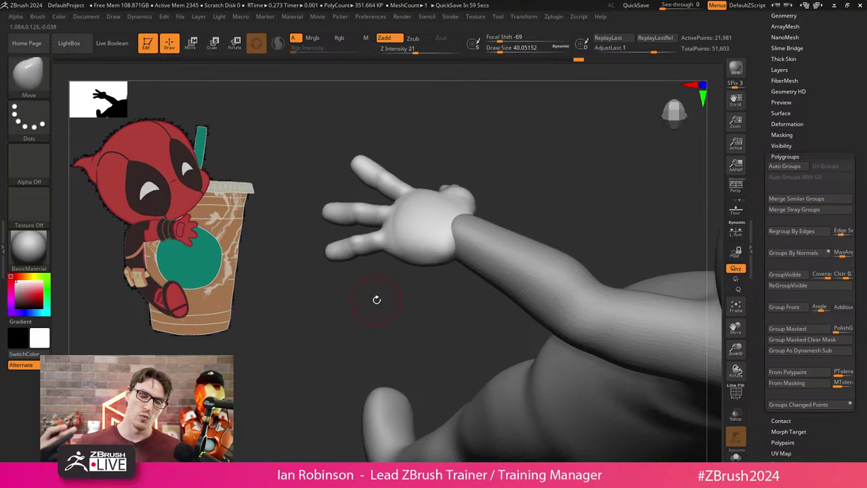
mouse_move(377, 300)
left_mouse_down()
mouse_move(418, 333)
mouse_move(418, 404)
mouse_move(402, 364)
mouse_move(384, 354)
left_mouse_up()
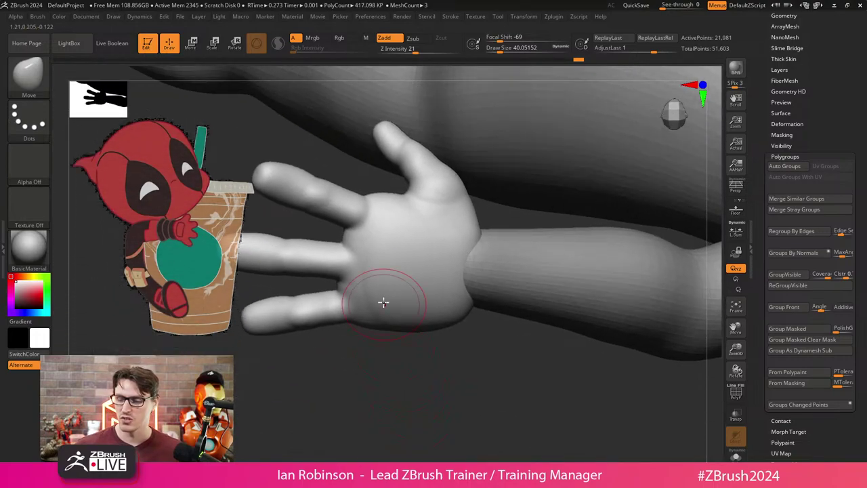
key("shift")
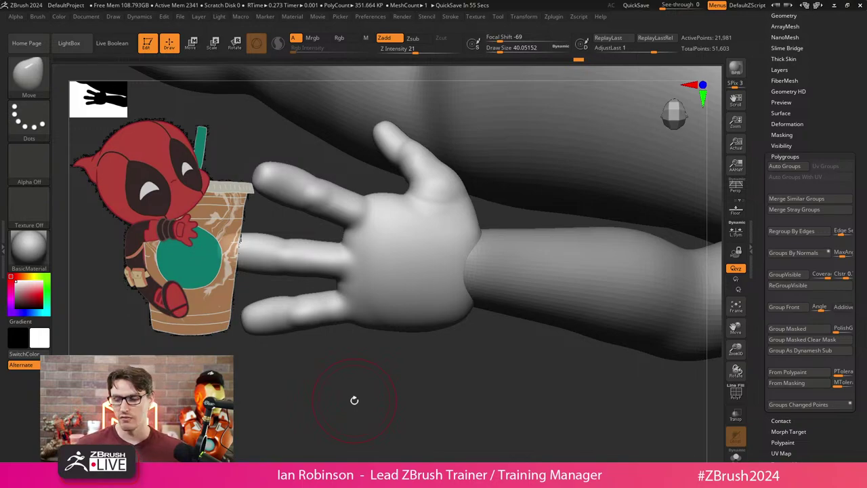
left_click_drag(354, 400, 503, 275)
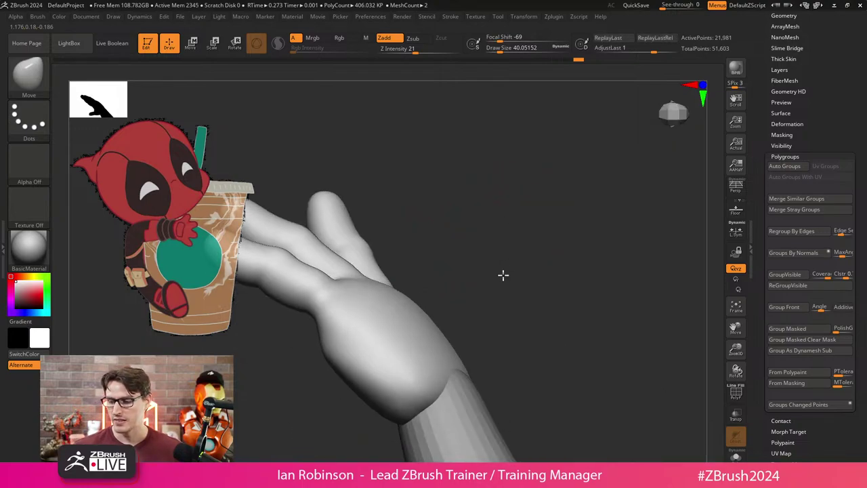
key("w")
left_click_drag(372, 313, 375, 307)
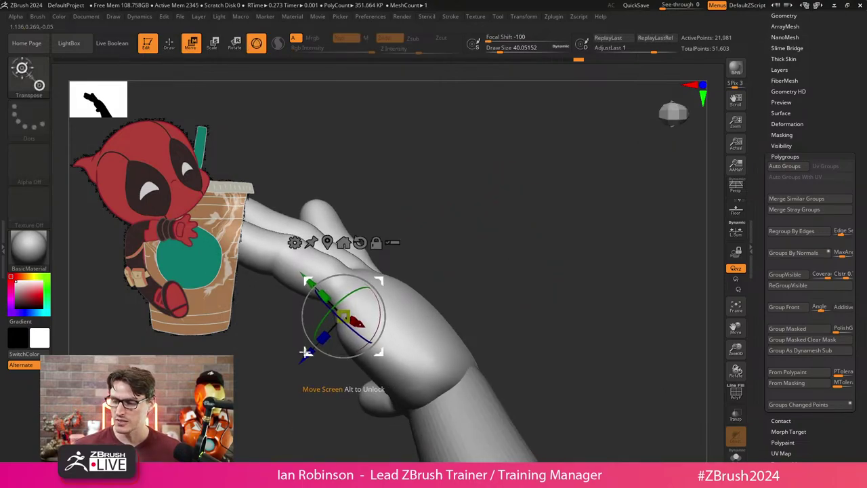
key("q")
mouse_move(503, 291)
left_mouse_down()
mouse_move(500, 283)
mouse_move(476, 317)
left_mouse_up()
mouse_move(409, 264)
left_mouse_down()
mouse_move(396, 163)
mouse_move(416, 163)
left_mouse_up()
key("s")
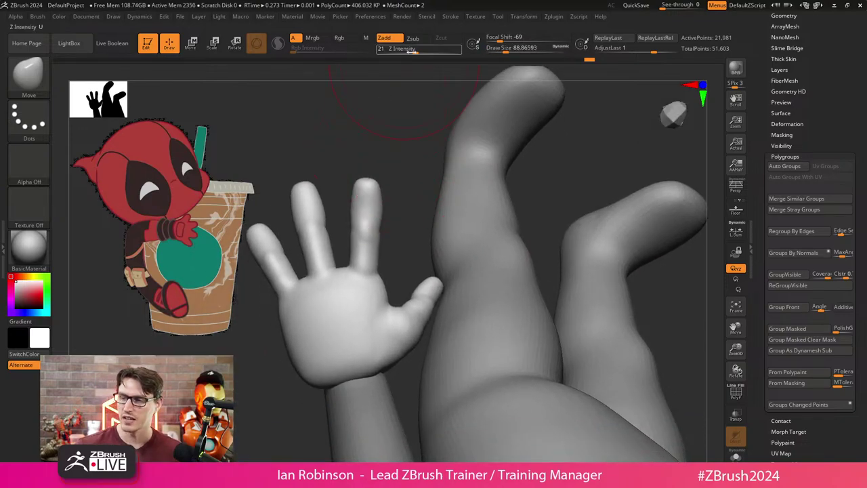
Adjust Focal Shift and brush size (103, then 72), hiding the legs to isolate the hand.
key("space")
left_click_drag(350, 143, 372, 143)
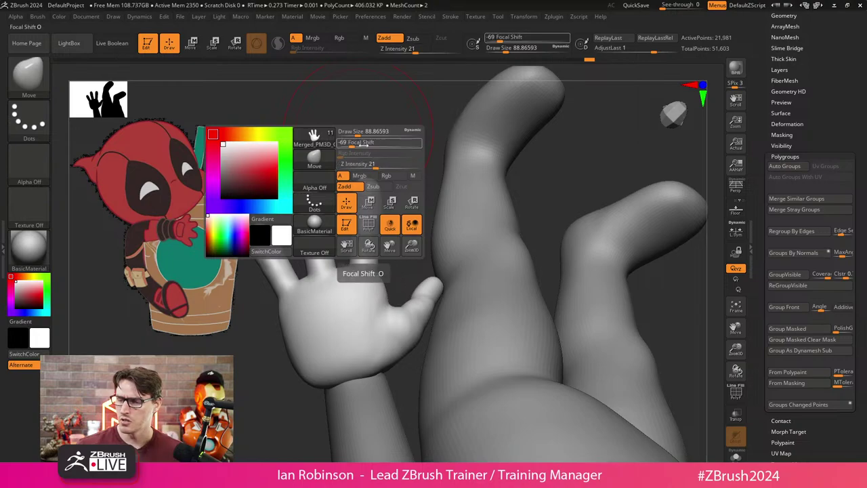
key("s")
mouse_move(285, 393)
left_mouse_down()
mouse_move(307, 392)
mouse_move(339, 360)
mouse_move(372, 353)
mouse_move(327, 374)
mouse_move(399, 304)
mouse_move(397, 294)
mouse_move(408, 299)
mouse_move(362, 330)
left_mouse_up()
left_click(320, 374, "ctrl+shift")
key("s")
Smooth the palm, unhide the body, and orbit to view the back of the arm.
key("shift")
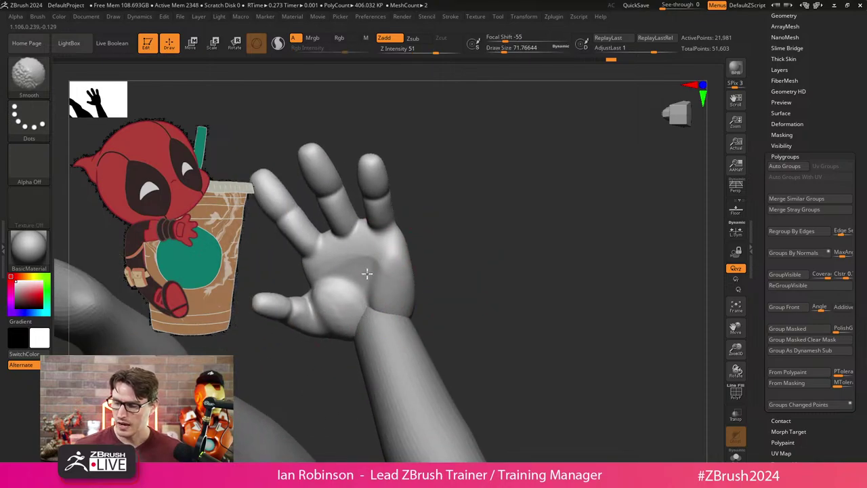
left_click(517, 234, "ctrl+shift")
mouse_move(517, 234)
left_mouse_down()
mouse_move(517, 307)
mouse_move(558, 325)
mouse_move(515, 313)
mouse_move(579, 286)
mouse_move(552, 304)
mouse_move(458, 298)
mouse_move(563, 219)
mouse_move(576, 279)
mouse_move(535, 273)
left_mouse_up()
key("shift")
mouse_move(446, 328)
left_mouse_down()
mouse_move(531, 260)
mouse_move(441, 330)
left_mouse_up()
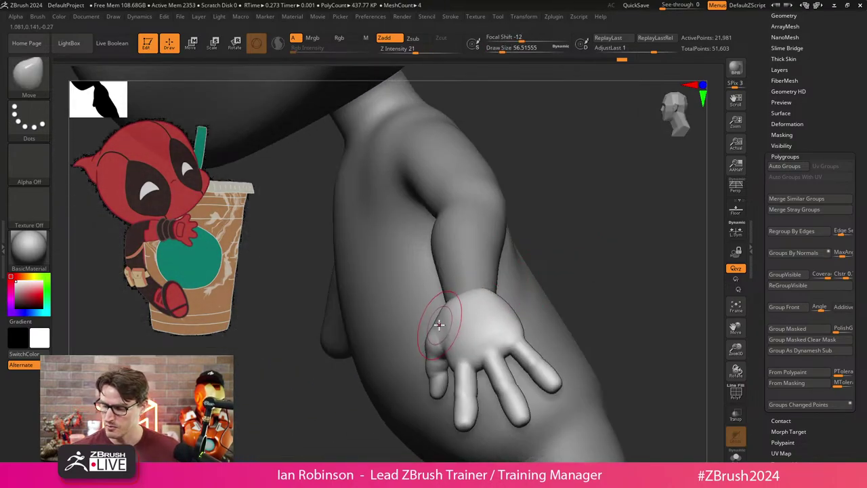
mouse_move(578, 231)
left_mouse_down()
mouse_move(628, 224)
mouse_move(487, 296)
mouse_move(427, 357)
mouse_move(474, 347)
mouse_move(463, 359)
mouse_move(571, 265)
mouse_move(468, 333)
mouse_move(567, 224)
mouse_move(583, 219)
mouse_move(583, 250)
left_mouse_up()
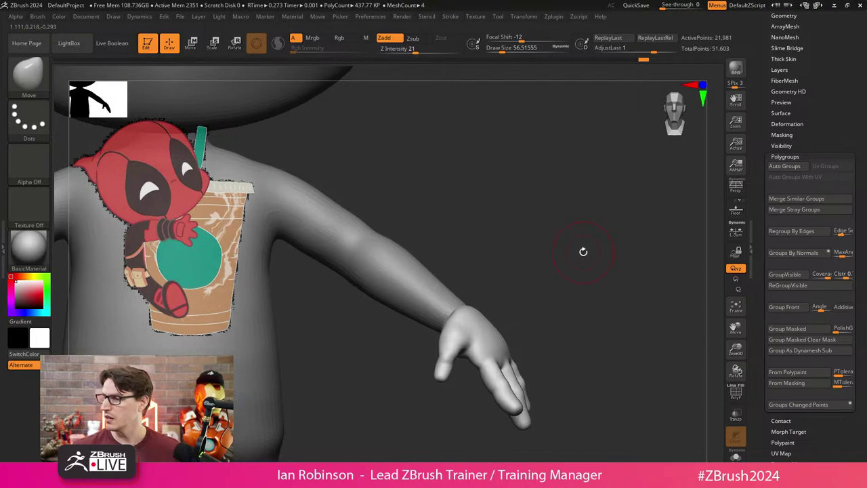
scroll(846, 183, "up", 5)
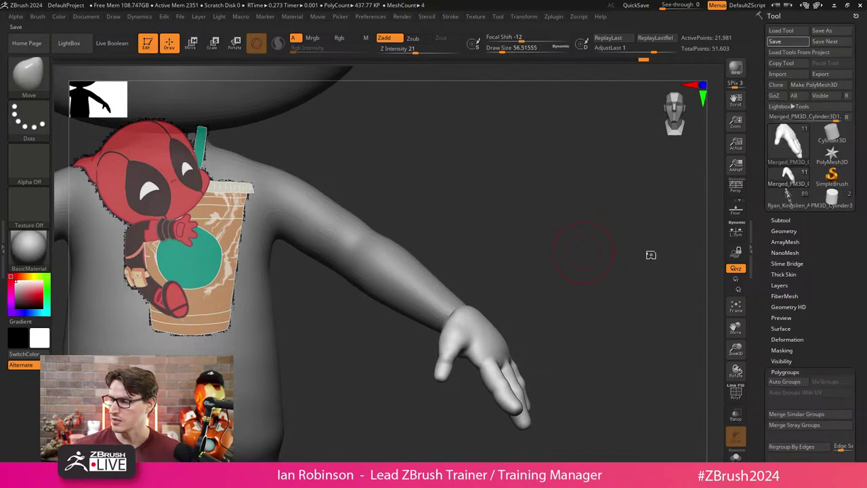
Save the tool, then apply Geometry > Modify Topology > Mirror And Weld.
left_click(776, 41)
left_click(787, 340)
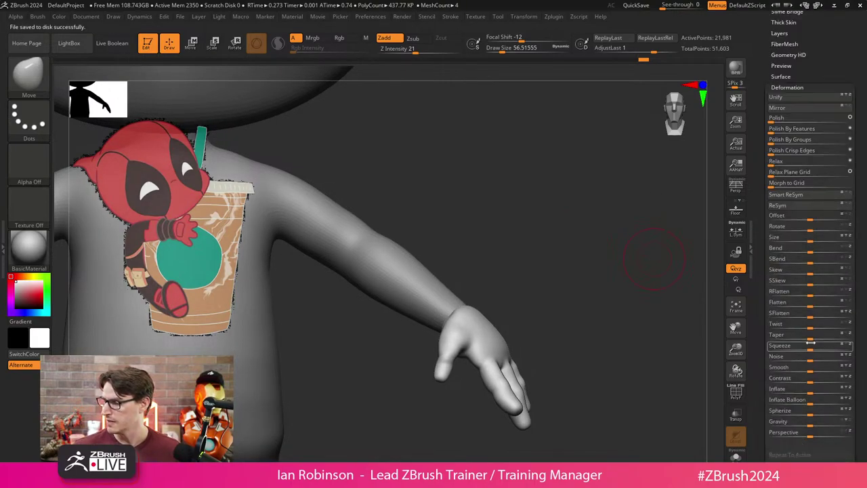
scroll(804, 119, "down", 3)
left_click(784, 82)
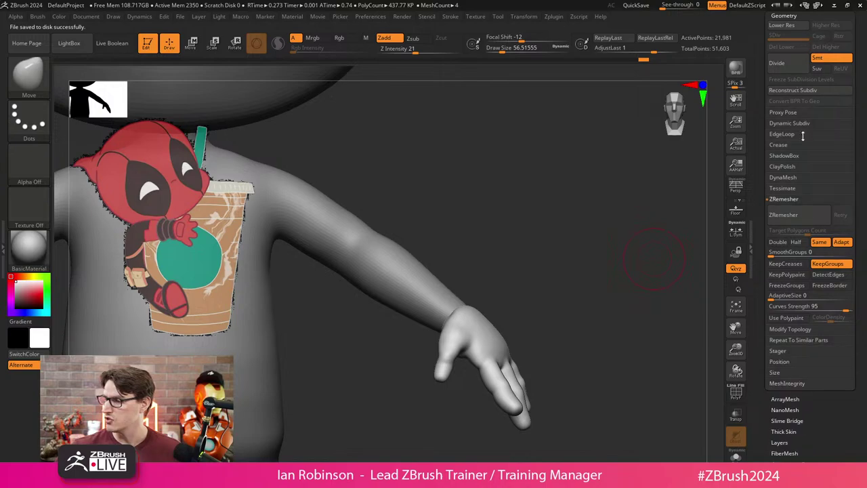
left_click(790, 329)
left_click(787, 242)
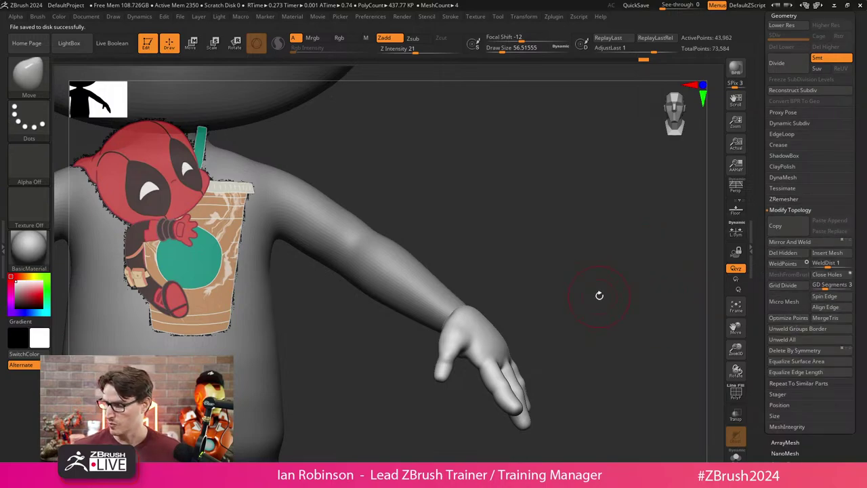
Frame the mirrored model, save it again, and tumble it to check symmetry.
key("f")
left_click_drag(529, 218, 647, 247)
scroll(855, 142, "up", 5)
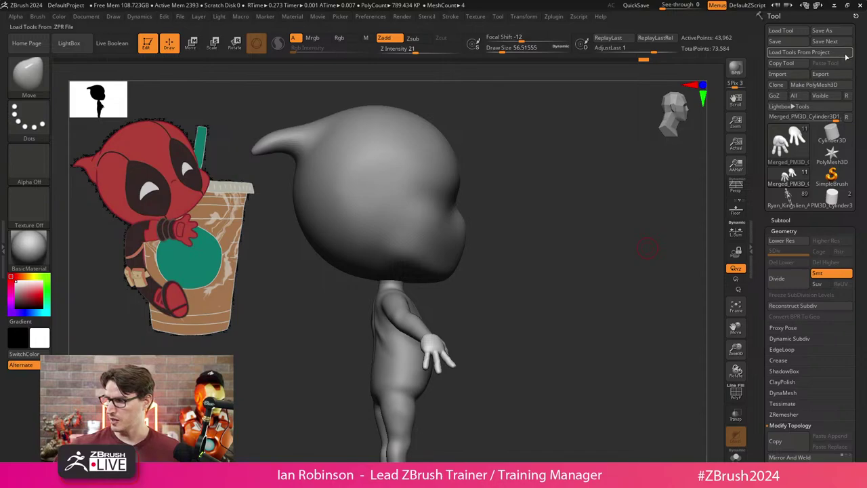
left_click(803, 44)
left_click_drag(534, 291, 519, 243)
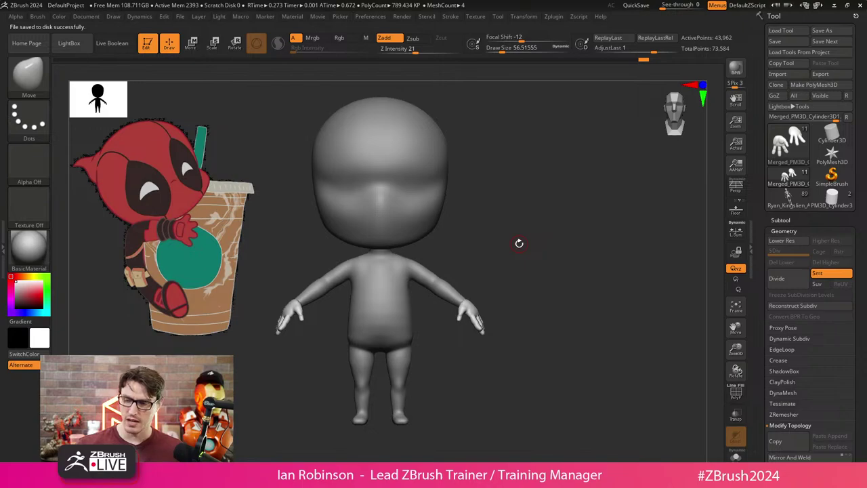
left_click_drag(479, 248, 538, 369)
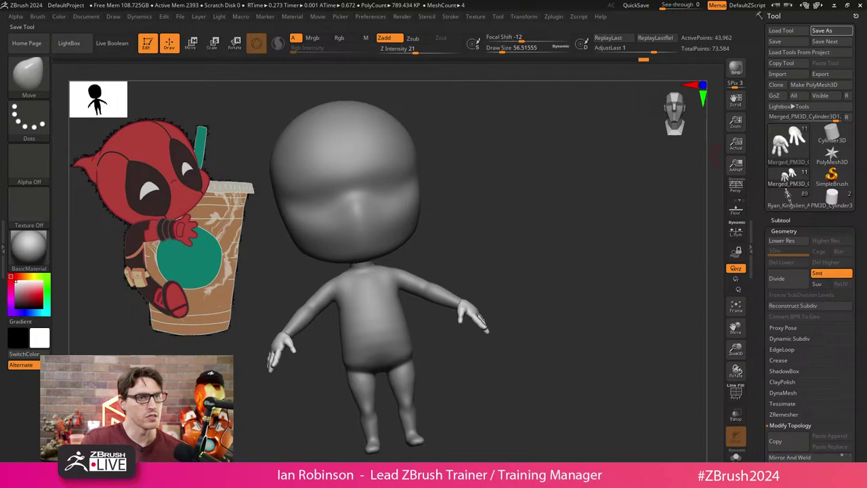
Save the tool as DP_Chibi_BlockOut_002.ztl via Save Next and Save As, confirming the replace.
key("ctrl+s")
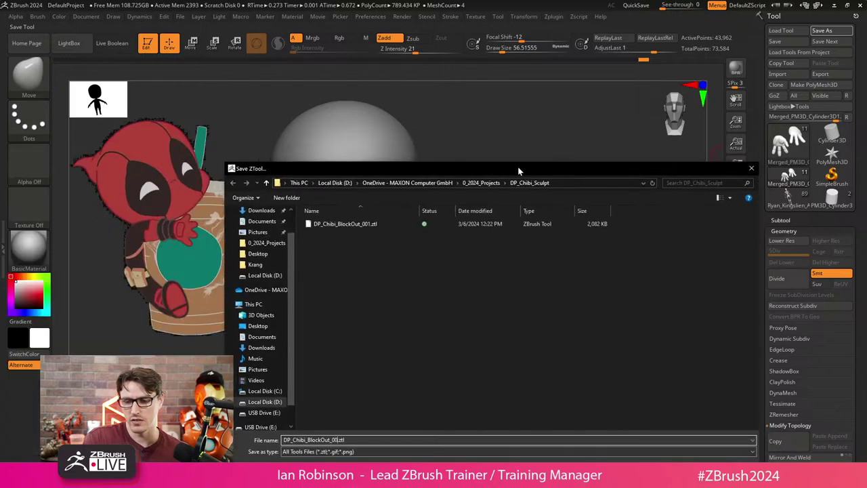
type("2")
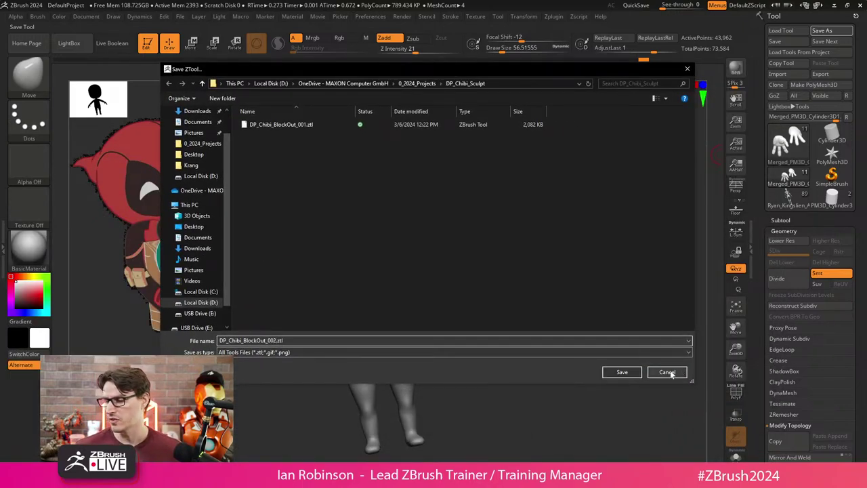
left_click(674, 372)
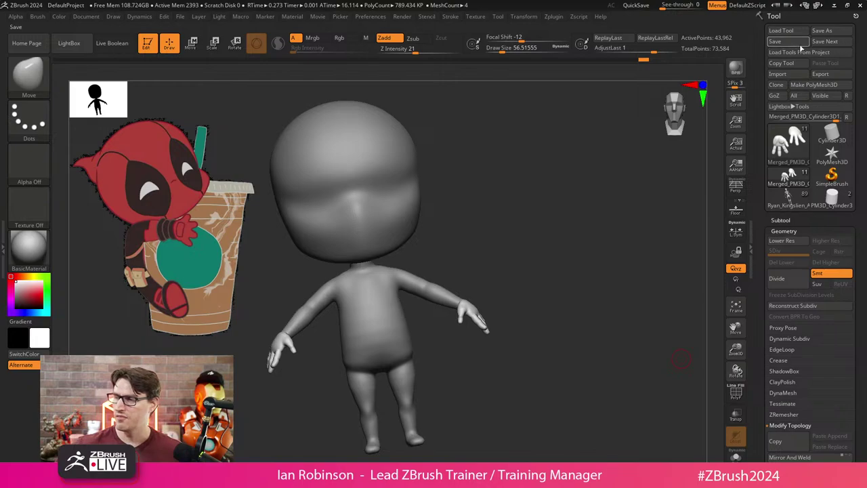
left_click(826, 42)
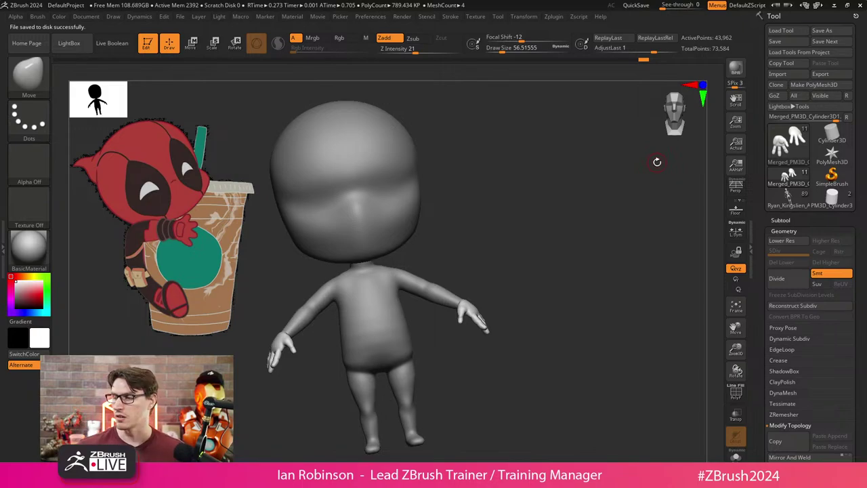
left_click(834, 42)
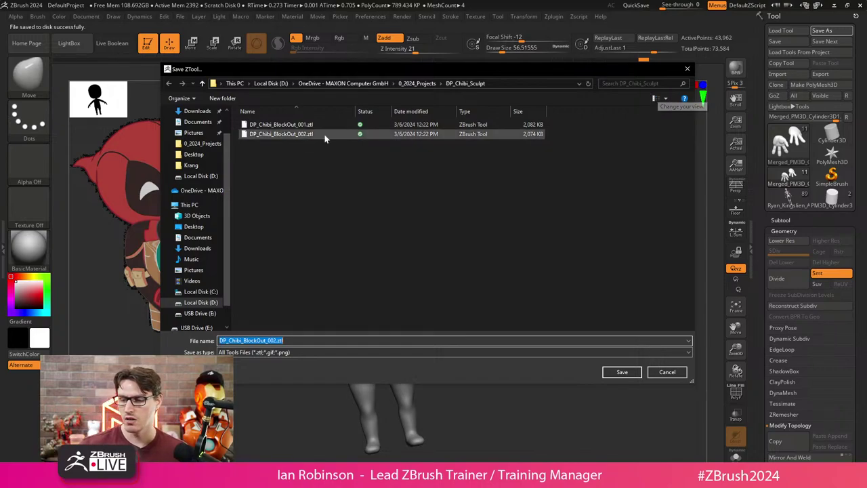
left_click(633, 372)
key("Return")
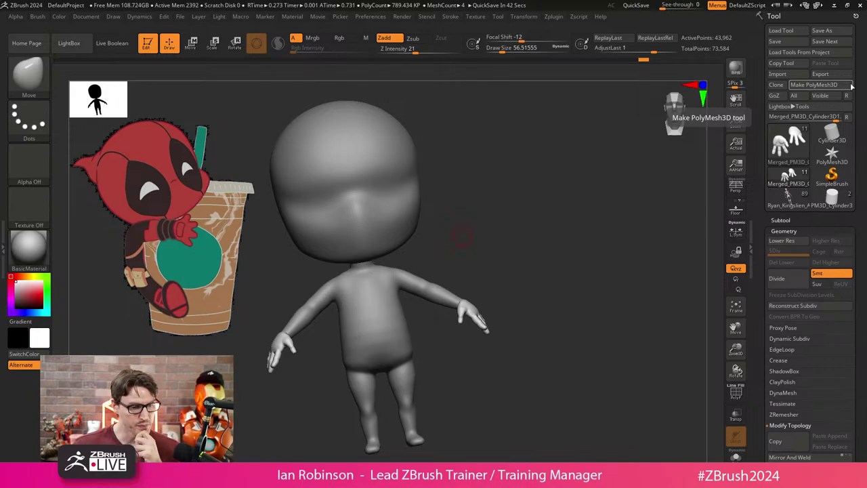
Sample Deadpool's red from the Spotlight reference image as the working colour.
mouse_move(474, 223)
left_mouse_down()
mouse_move(461, 232)
mouse_move(538, 248)
mouse_move(533, 231)
mouse_move(562, 228)
mouse_move(522, 204)
mouse_move(555, 233)
mouse_move(544, 206)
left_mouse_up()
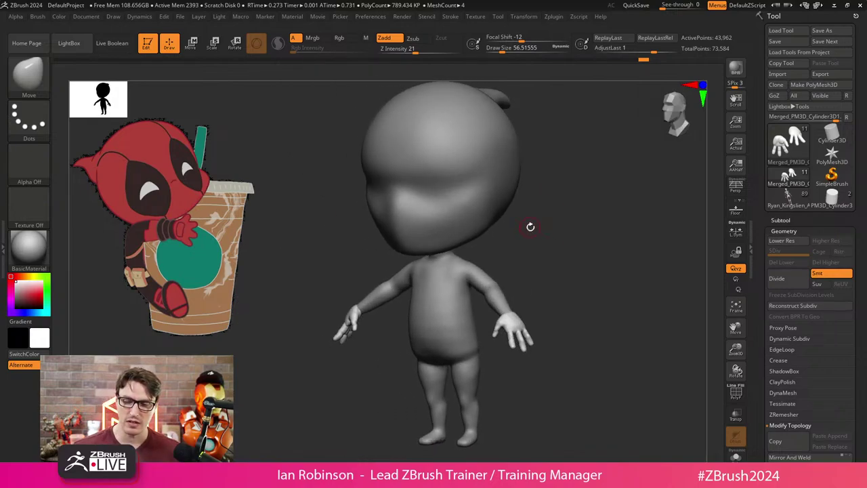
key("shift+z")
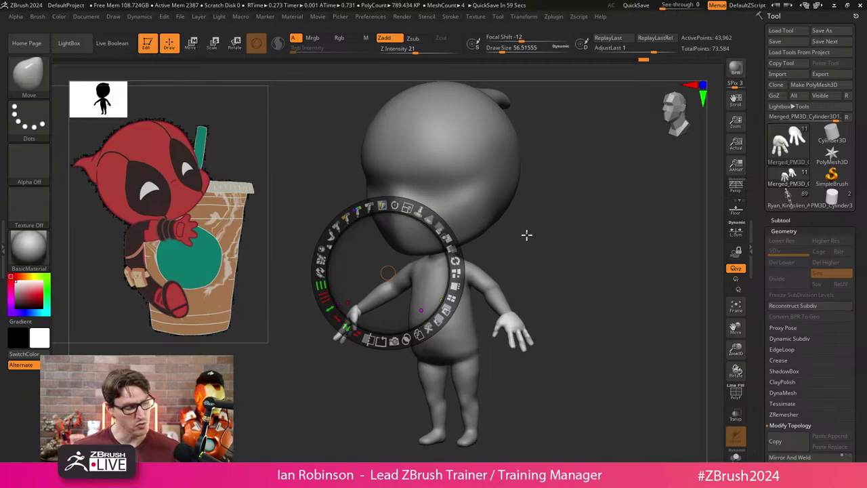
key("shift+z")
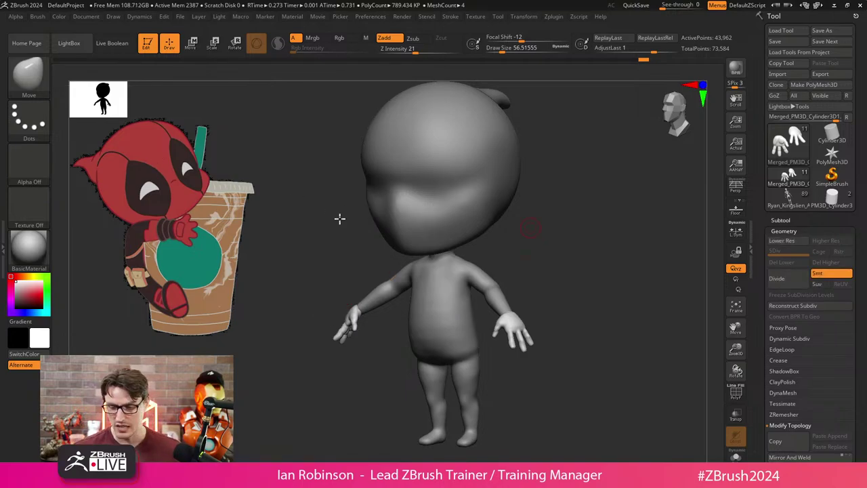
key("shift+z")
left_click_drag(389, 259, 355, 152)
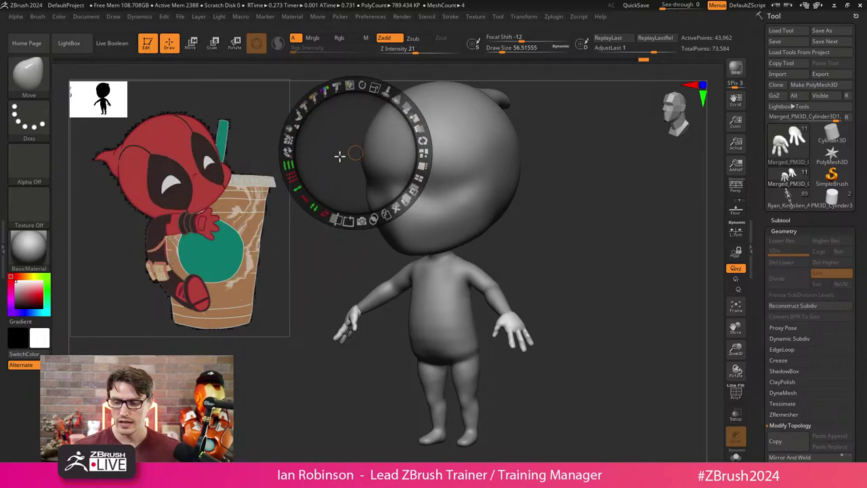
key("c")
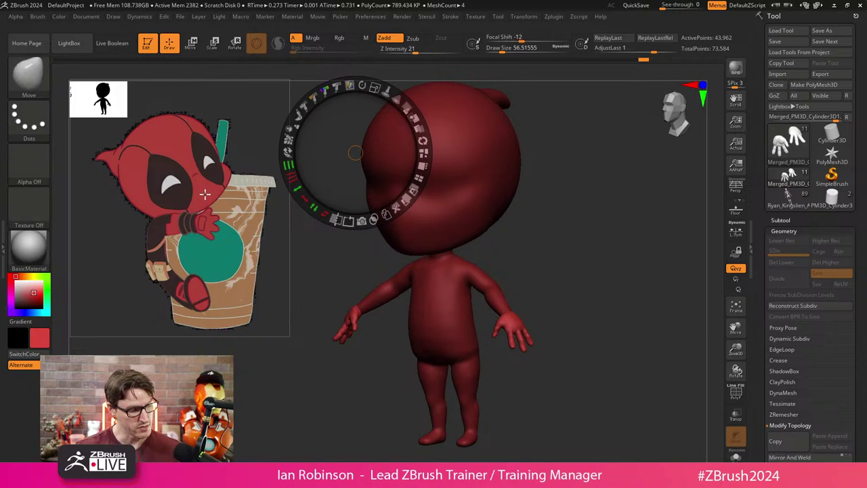
key("z")
Give the model the SkinShade4 material.
left_click(45, 259)
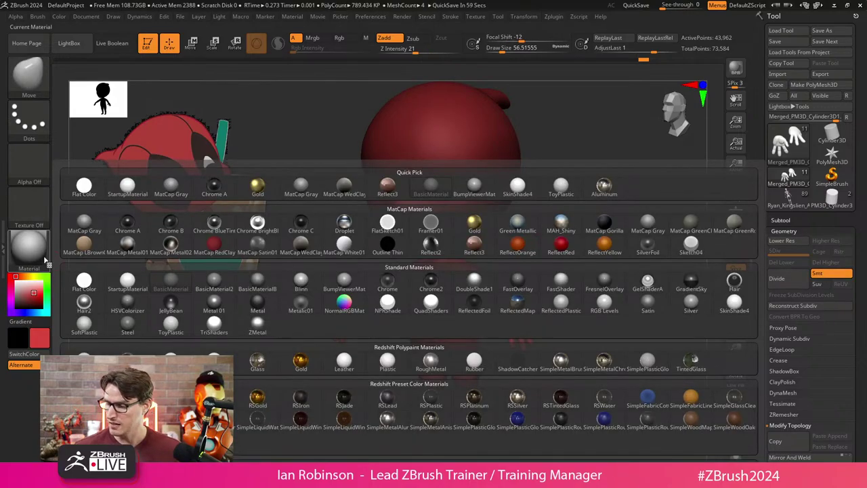
left_click(735, 305)
left_click_drag(601, 300, 593, 283)
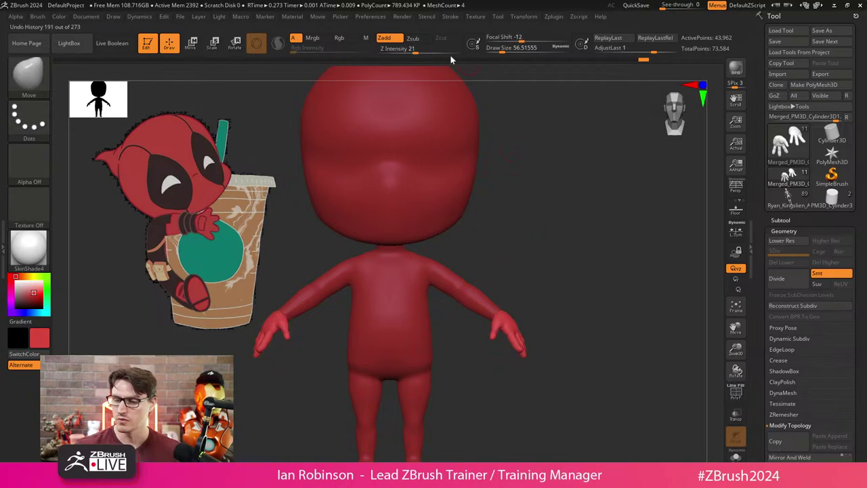
Dock the Color palette in the side tray, then select the Body and DP_Head subtools.
left_click(427, 17)
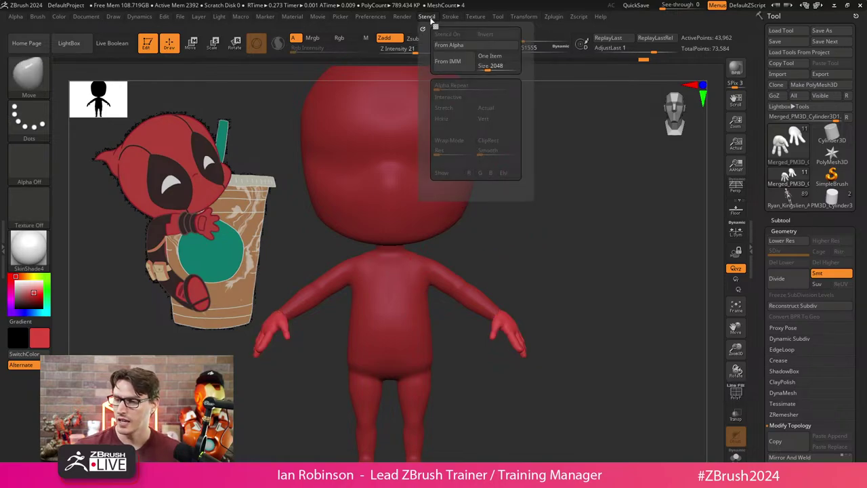
mouse_move(174, 21)
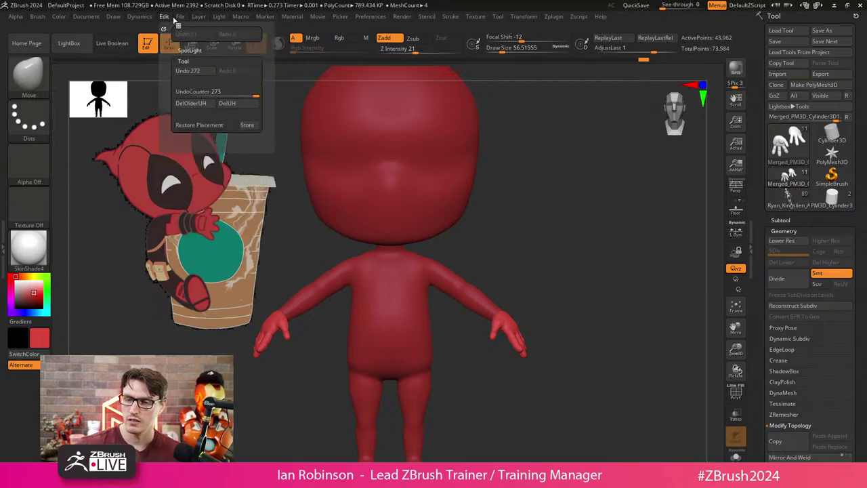
left_click(58, 33)
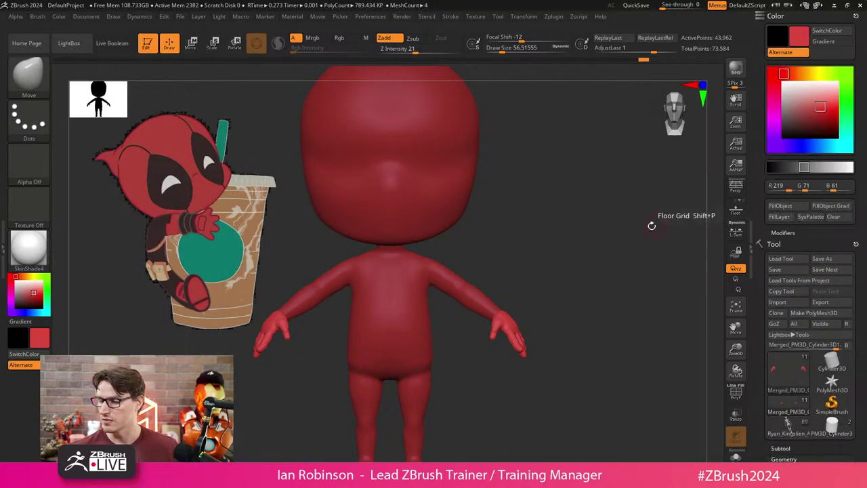
left_click(460, 281, "alt")
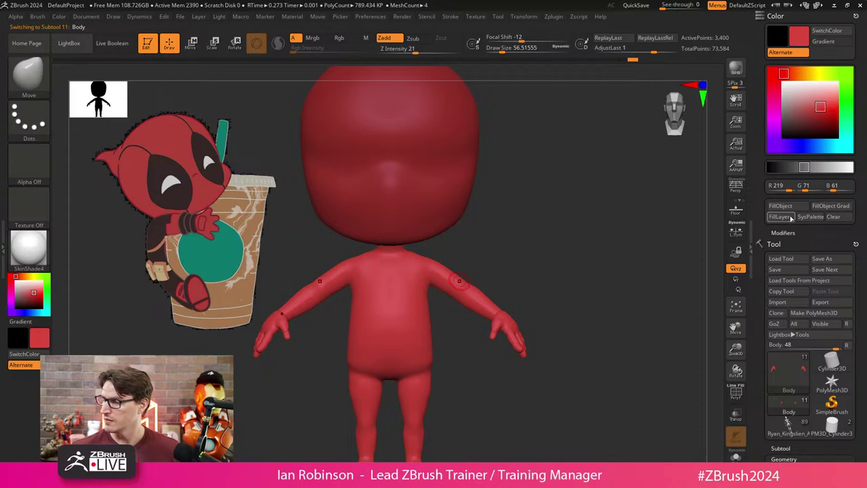
left_click(432, 211, "alt")
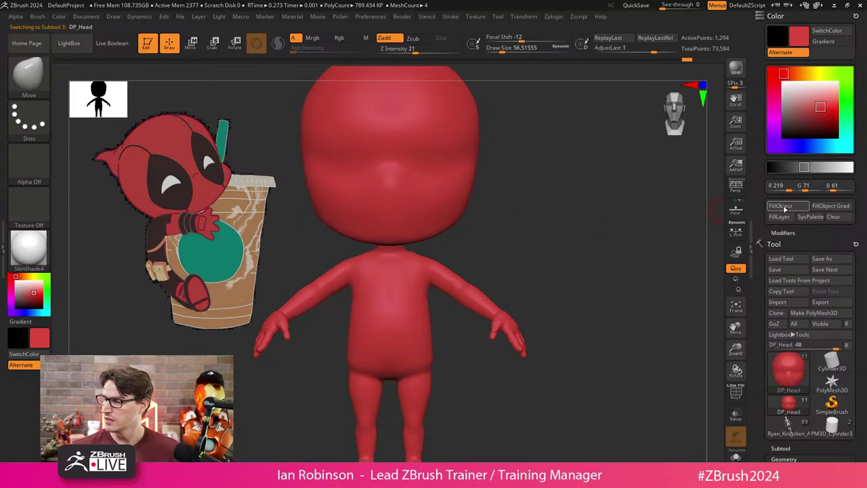
left_click_drag(583, 227, 549, 248)
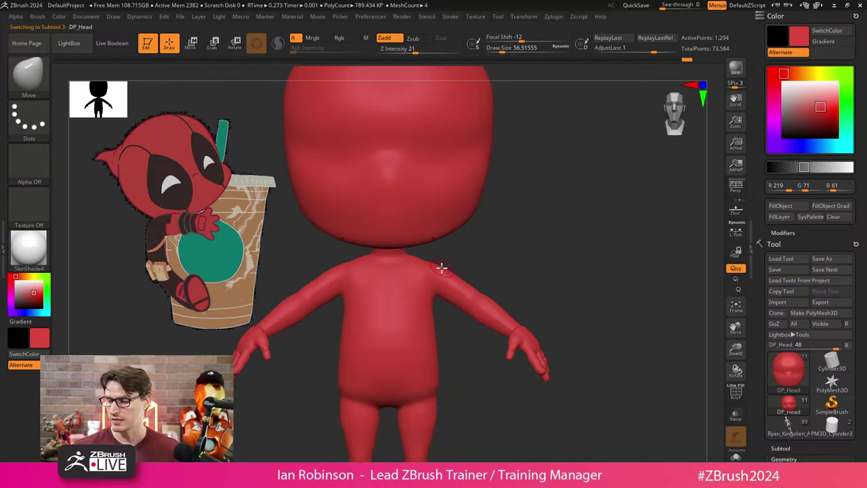
left_click_drag(488, 261, 557, 250)
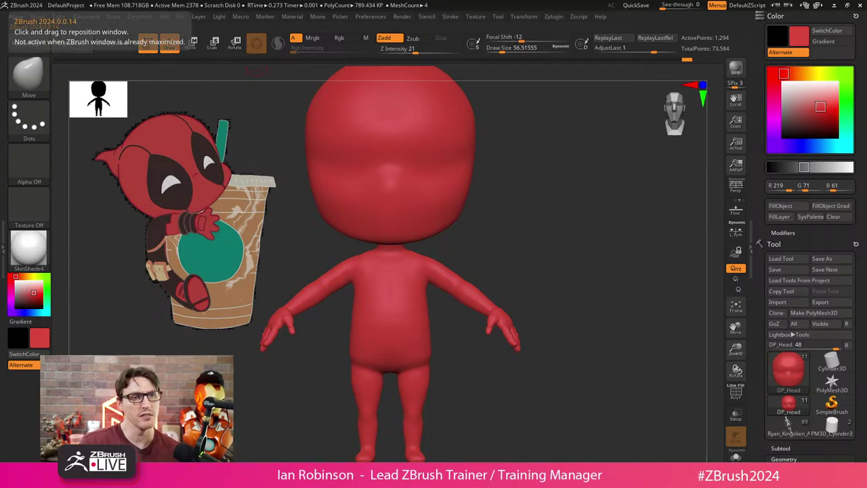
Search Google for 'deadpool character sheet'.
key("alt+Tab")
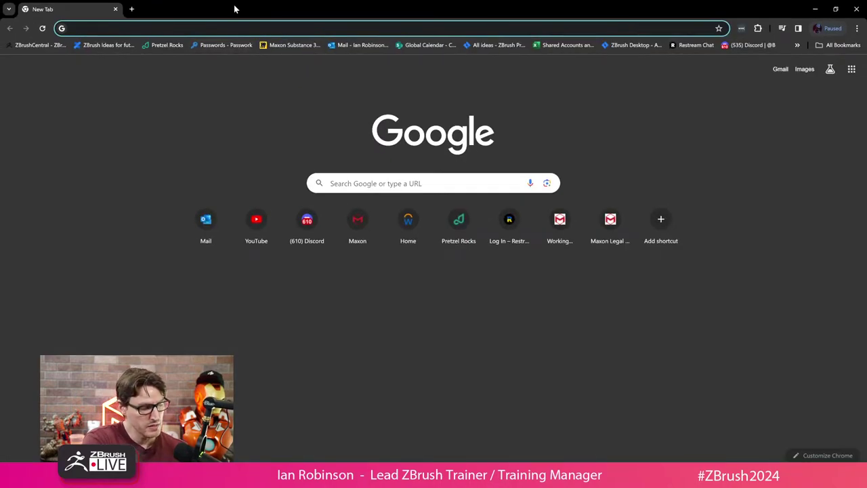
type("deadpool")
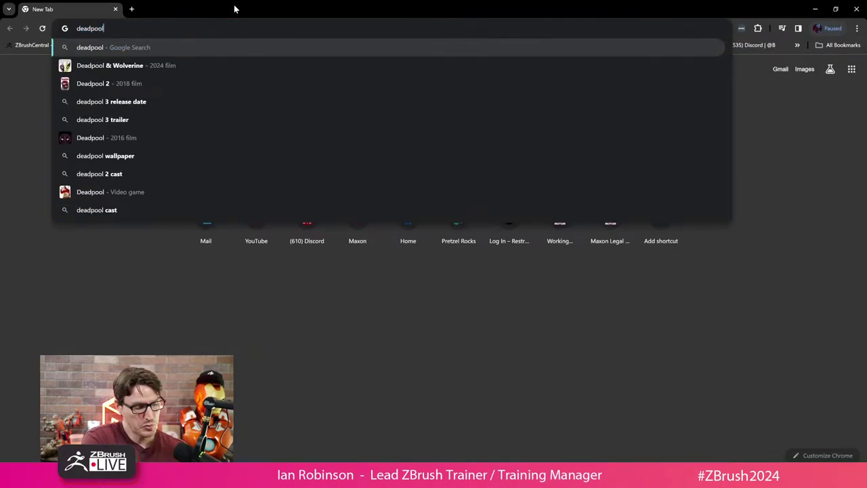
type(" character s")
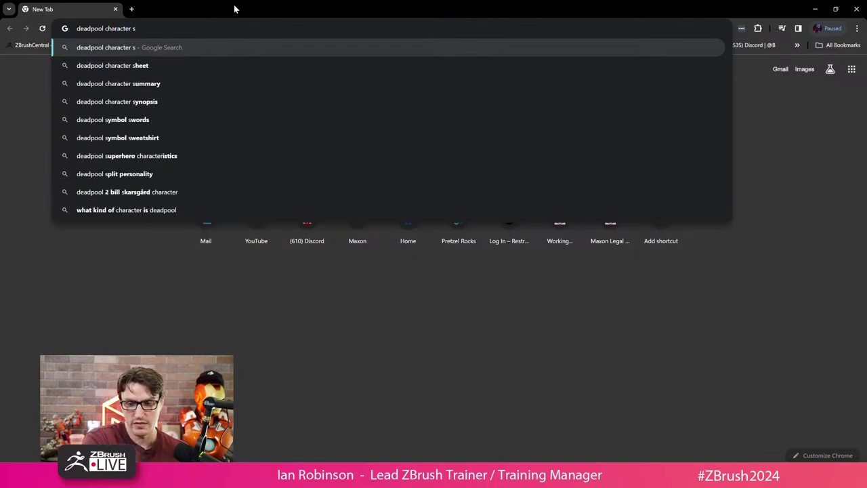
type("heet")
key("Return")
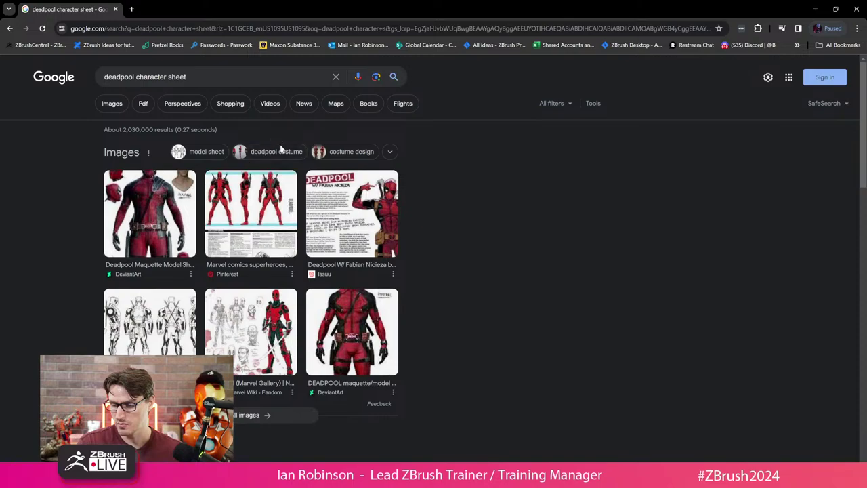
Preview the Deadpool front-side-back turnaround sheet, then return to ZBrush.
left_click(352, 214)
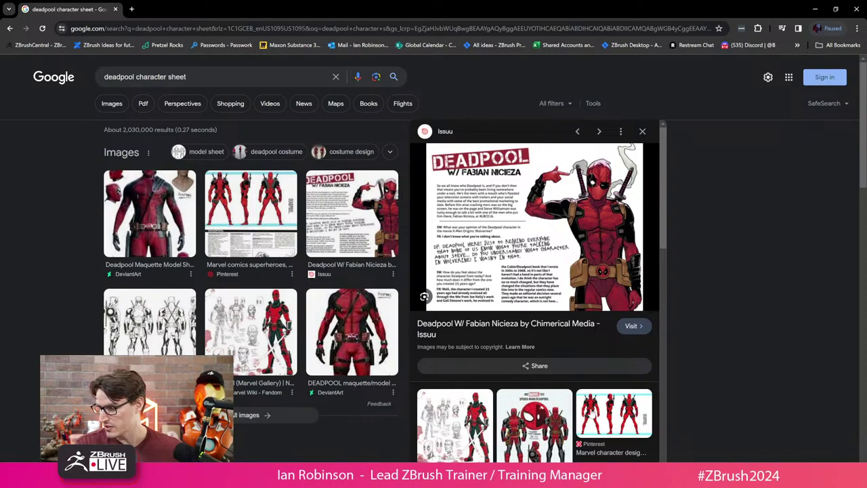
left_click(592, 414)
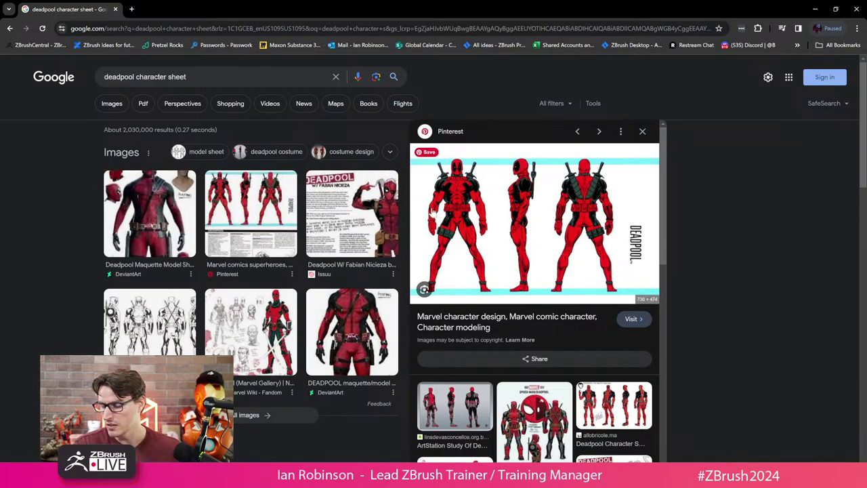
scroll(478, 345, "down", 2)
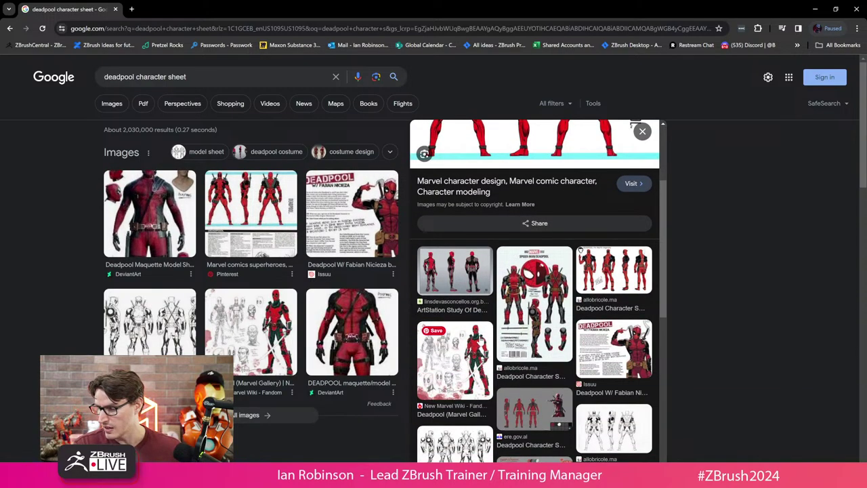
scroll(479, 325, "up", 2)
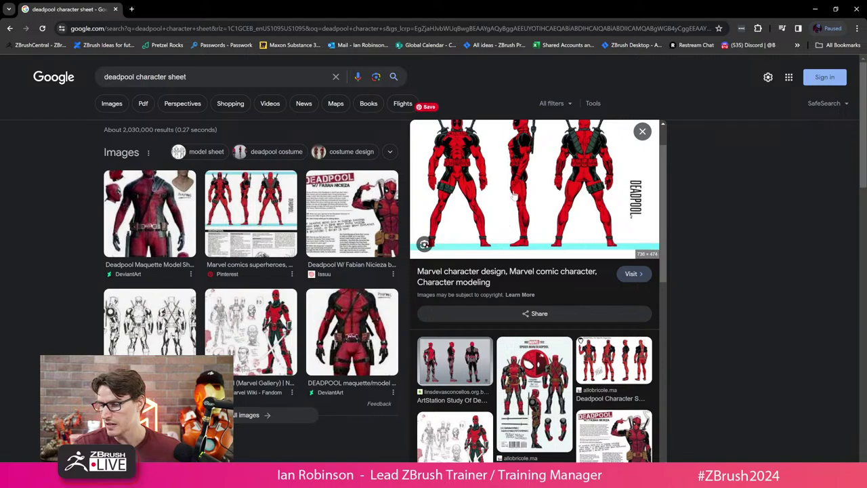
scroll(501, 203, "up", 1)
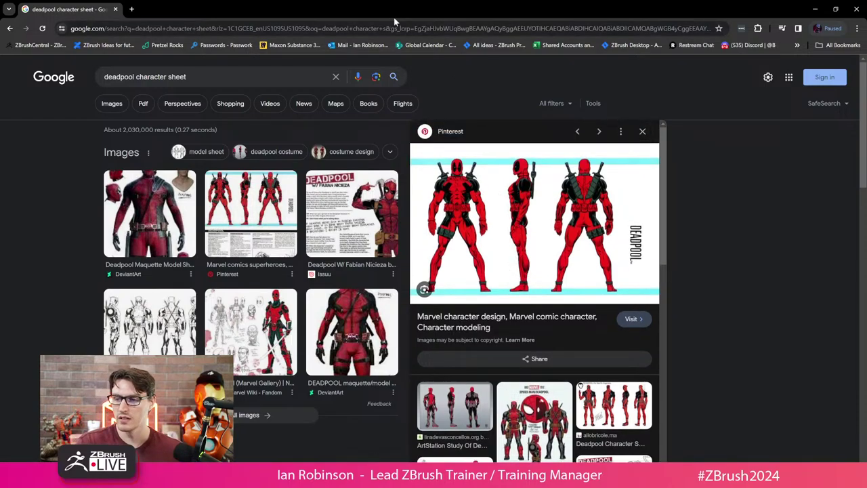
left_click_drag(394, 17, 3, 5)
left_click(4, 5)
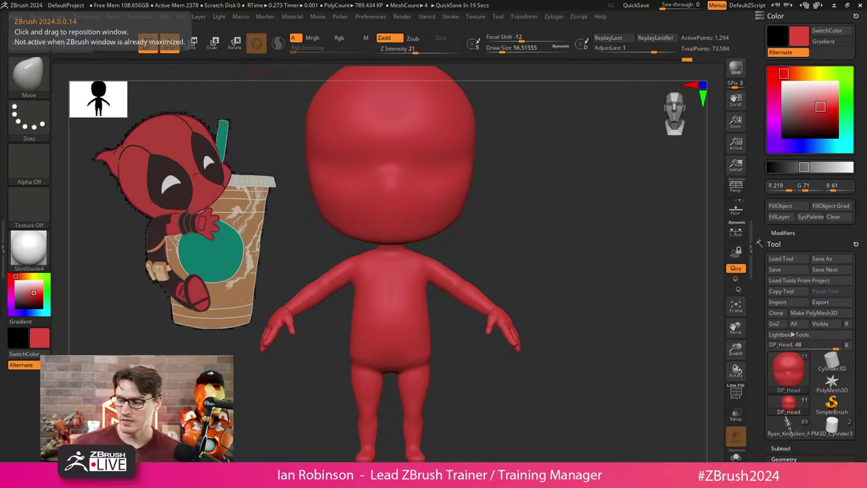
Switch to the Paint brush and make black the main paint colour.
mouse_move(527, 232)
left_mouse_down("alt")
mouse_move(536, 244)
mouse_move(547, 206)
mouse_move(541, 202)
left_mouse_up("alt")
key("s")
key("b")
key("p")
key("a")
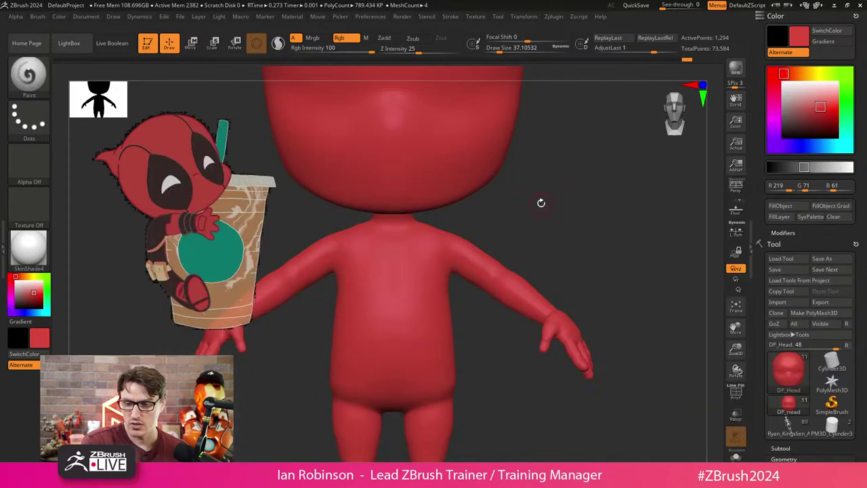
left_click_drag(567, 188, 513, 194)
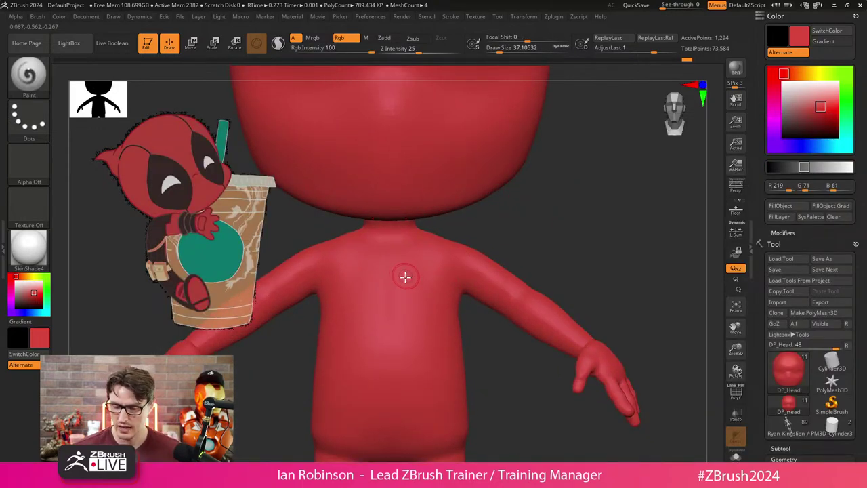
key("v")
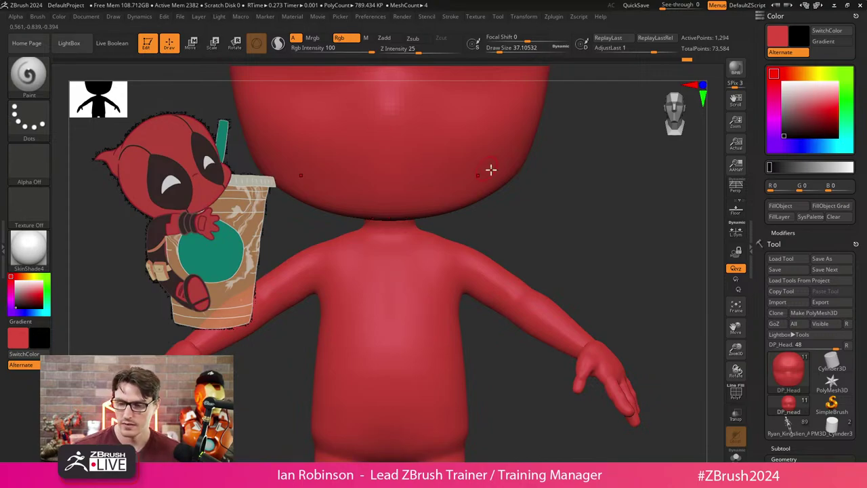
Select the Body subtool and try dark test strokes on the torso, undoing each.
left_click(435, 298, "alt")
key("b")
key("p")
key("a")
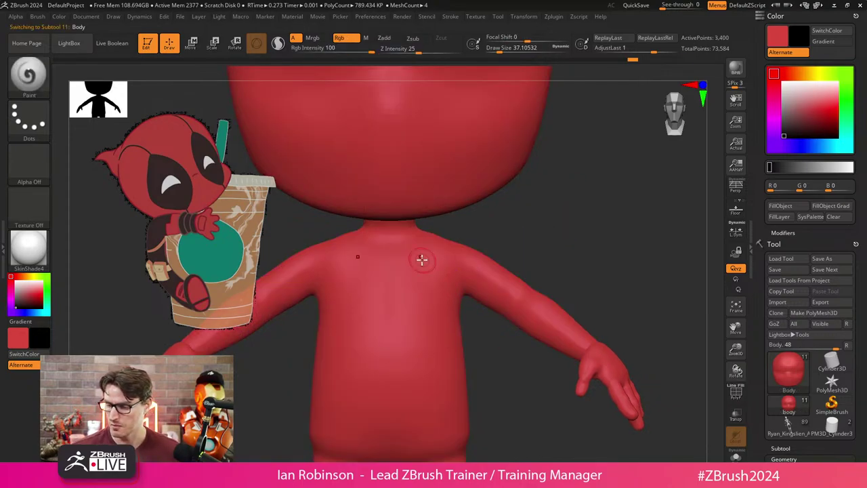
mouse_move(422, 251)
left_mouse_down()
mouse_move(414, 394)
mouse_move(410, 279)
mouse_move(427, 377)
left_mouse_up()
key("ctrl+z")
mouse_move(427, 377)
right_mouse_down()
mouse_move(528, 230)
mouse_move(499, 277)
right_mouse_up()
mouse_move(400, 271)
left_mouse_down()
mouse_move(404, 409)
mouse_move(420, 254)
mouse_move(403, 440)
mouse_move(401, 273)
mouse_move(393, 452)
left_mouse_up()
key("ctrl+z")
mouse_move(453, 252)
left_mouse_down()
mouse_move(430, 271)
mouse_move(421, 406)
left_mouse_up()
right_click_drag(587, 228, 444, 317)
key("ctrl+z")
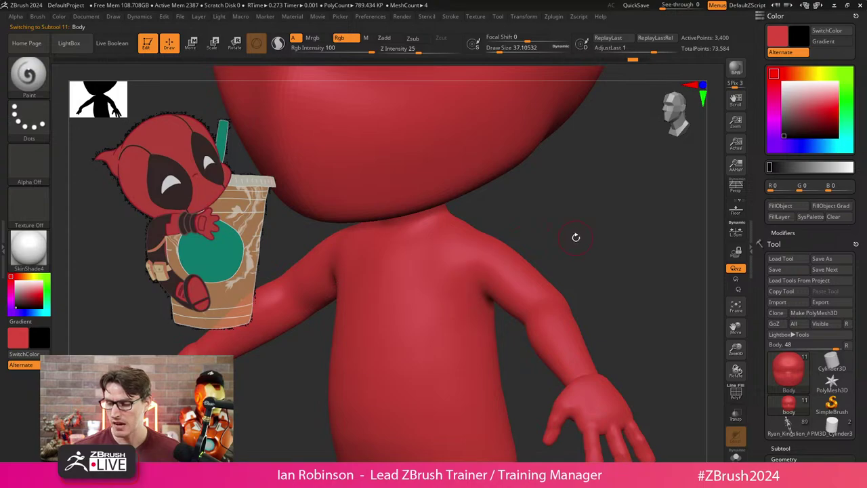
Subdivide the Body mesh twice, then test symmetric dark torso stripes and undo them.
key("shift+f")
key("ctrl+d")
key("ctrl+d")
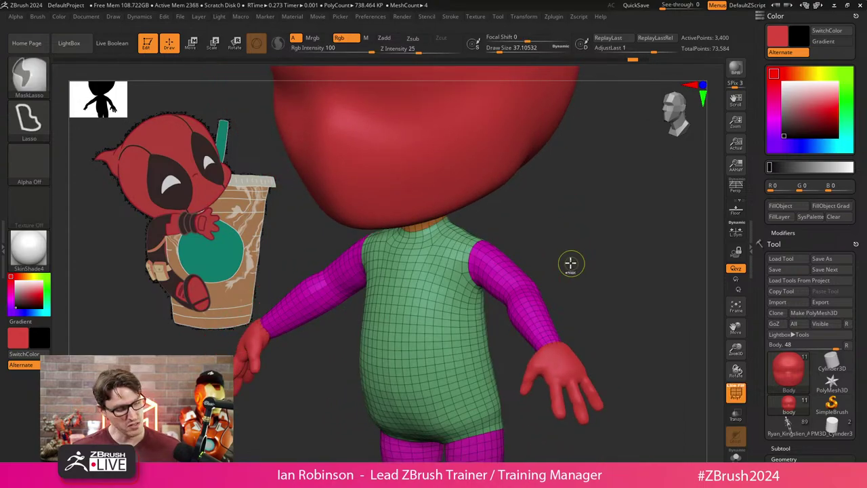
key("ctrl+d")
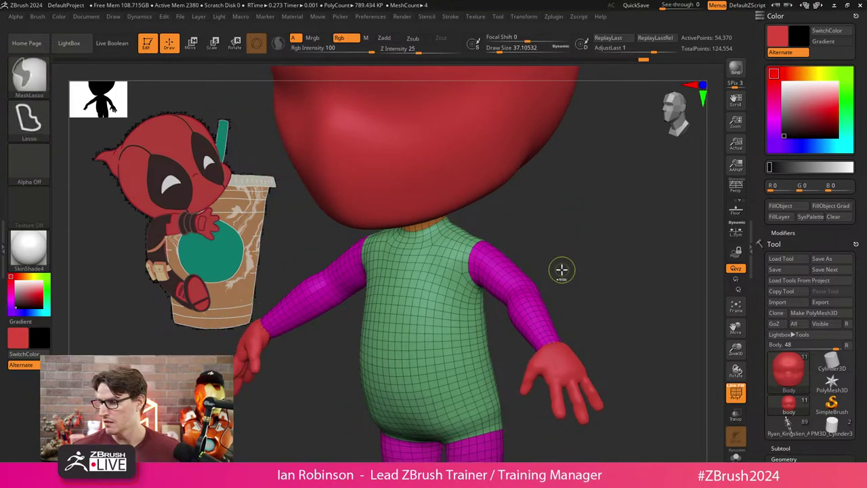
key("shift+f")
key("shift+f")
key("shift+f")
left_click_drag(546, 248, 517, 257, "shift")
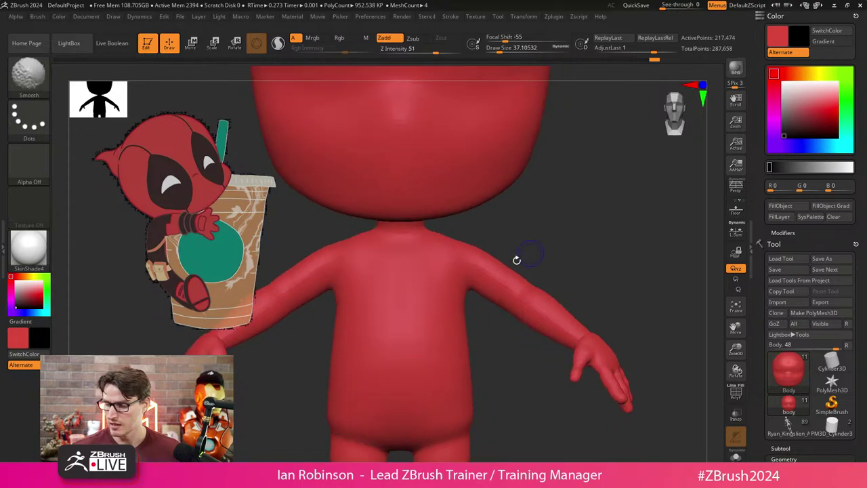
mouse_move(437, 256)
left_mouse_down()
mouse_move(425, 404)
mouse_move(447, 237)
left_mouse_up()
key("ctrl+z")
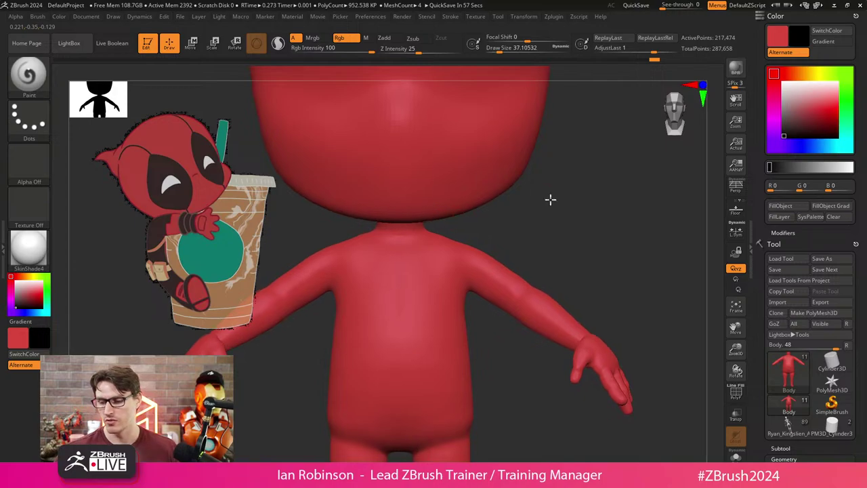
Reduce the brush Draw Size to about 29.
mouse_move(550, 197)
left_mouse_down("alt")
mouse_move(546, 226)
mouse_move(579, 222)
mouse_move(496, 209)
mouse_move(550, 221)
mouse_move(549, 211)
left_mouse_up("alt")
key("s")
left_click(521, 219)
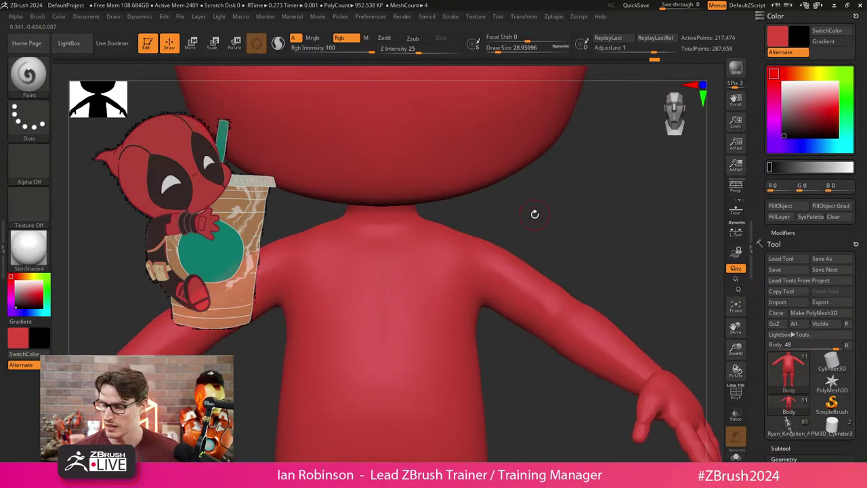
Reduce the brush Draw Size to 14.
key("s")
left_click(532, 214)
left_click_drag(523, 200, 525, 196)
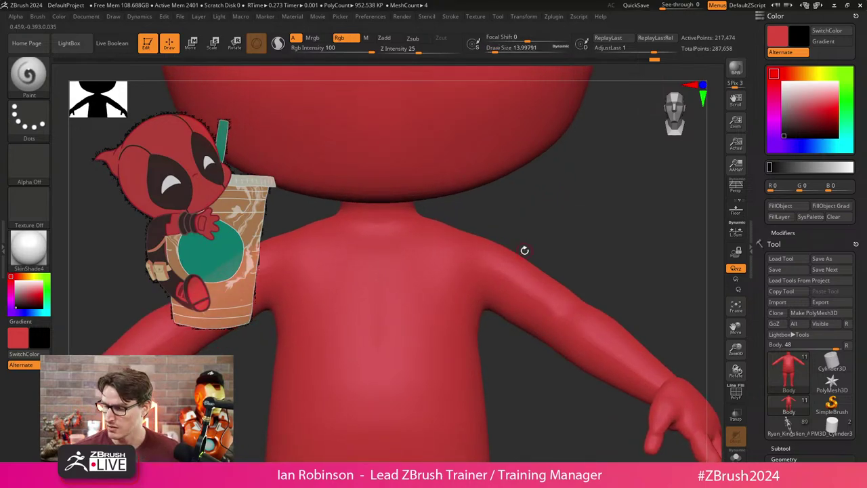
Mask the shoulder bands on both sides with a straight mask line.
left_click_drag(532, 256, 493, 328, "ctrl")
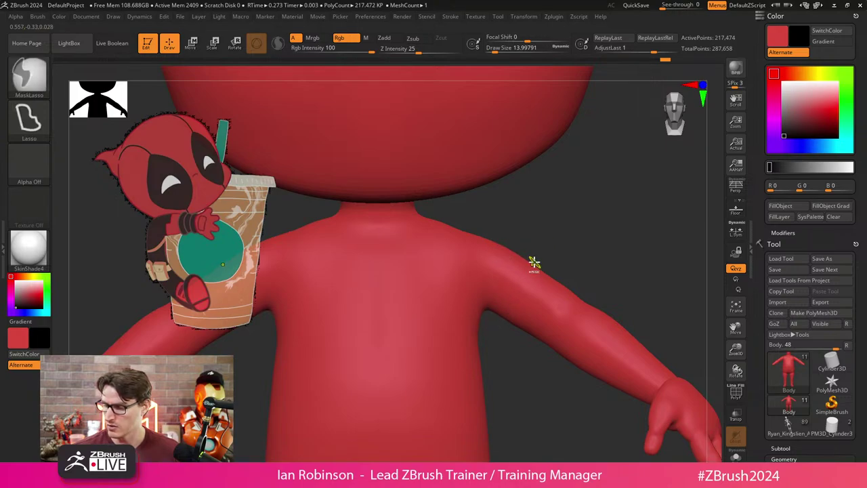
left_click_drag(541, 260, 494, 324, "ctrl")
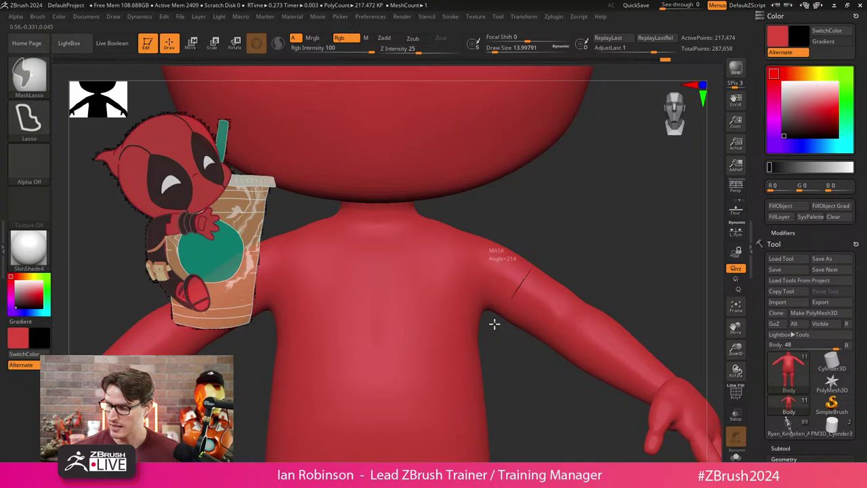
mouse_move(491, 329)
left_mouse_down("ctrl")
mouse_move(503, 451)
mouse_move(429, 423)
mouse_move(418, 287)
mouse_move(478, 213)
mouse_move(515, 221)
left_mouse_up("ctrl")
right_click_drag(575, 228, 544, 139)
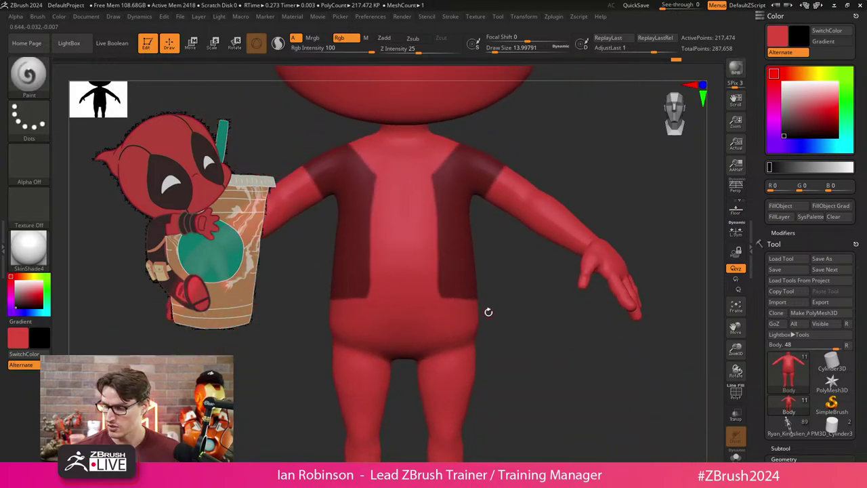
Lasso-mask the lower torso and hip sides, then check the mask from several angles.
key("ctrl")
mouse_move(441, 295)
left_mouse_down("ctrl")
mouse_move(456, 372)
mouse_move(465, 384)
mouse_move(505, 379)
mouse_move(447, 358)
mouse_move(476, 331)
mouse_move(492, 386)
left_mouse_up("ctrl")
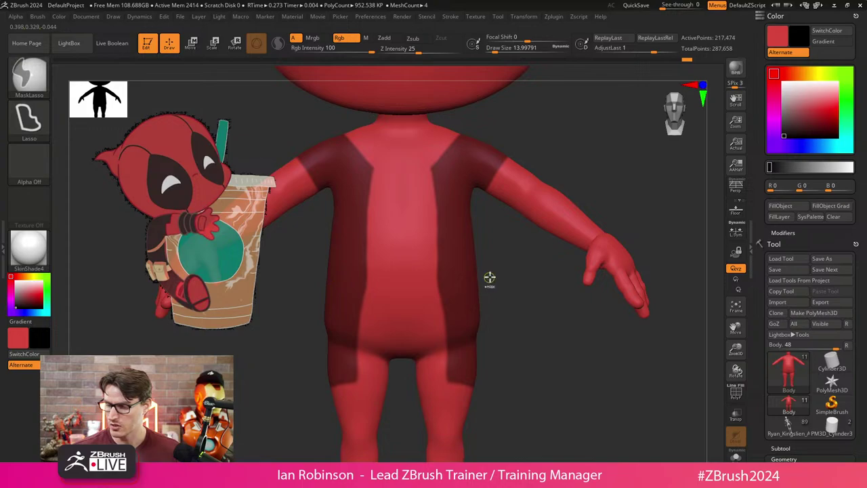
left_click(490, 277, "ctrl")
left_click_drag(523, 302, 445, 299)
mouse_move(373, 345)
left_mouse_down("shift")
mouse_move(387, 321)
mouse_move(440, 307)
left_mouse_up("shift")
right_click_drag(440, 307, 534, 301, "ctrl")
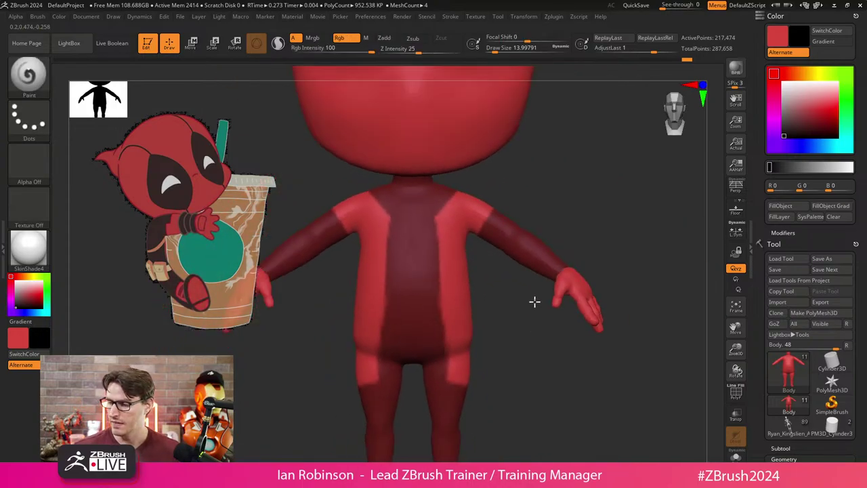
left_click(59, 16)
left_click(17, 304)
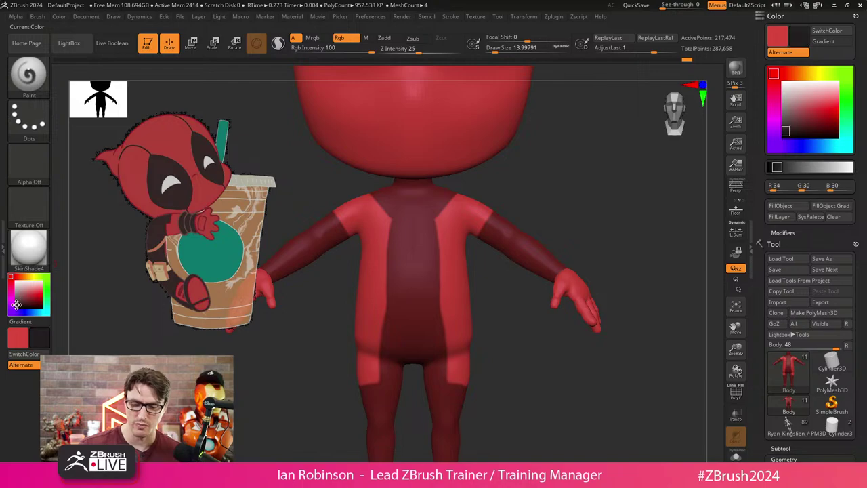
left_click_drag(16, 304, 12, 305)
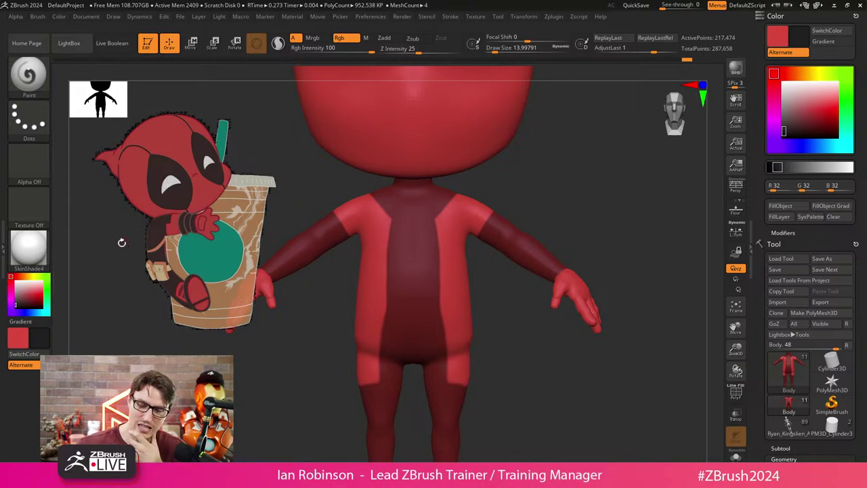
left_click_drag(17, 304, 16, 302)
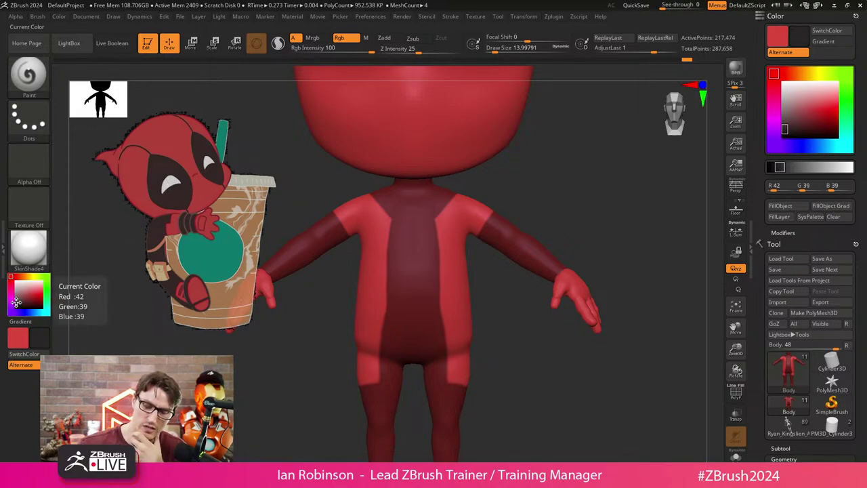
left_click(17, 298)
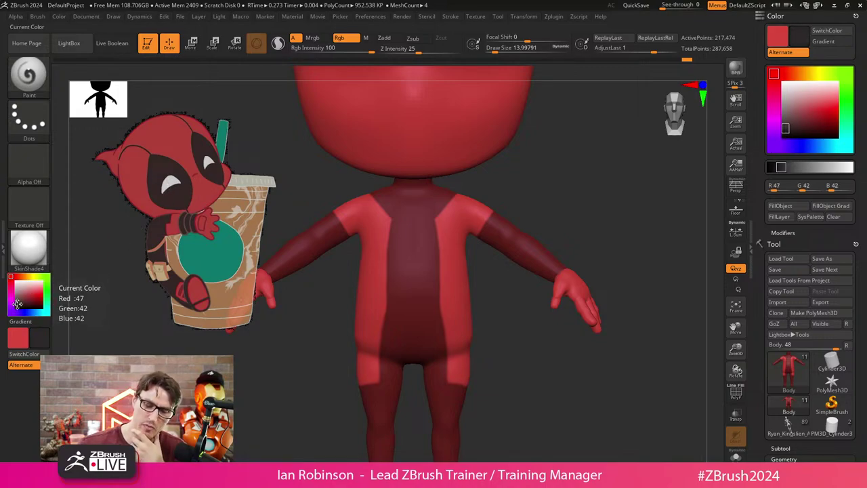
left_click(68, 18)
left_click(87, 211)
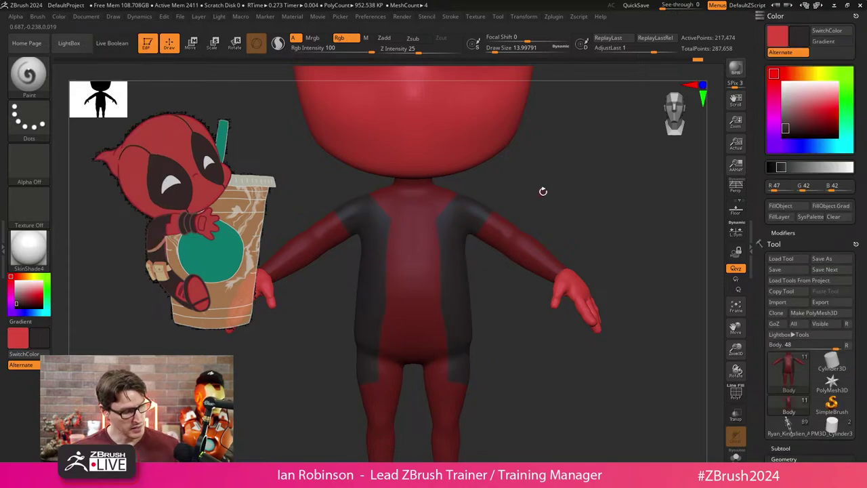
left_click_drag(562, 194, 465, 183)
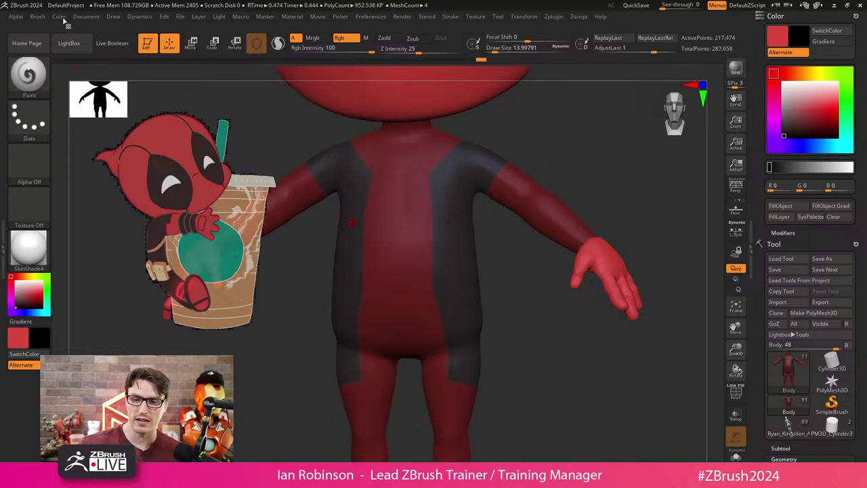
left_click(59, 16)
left_click(80, 209)
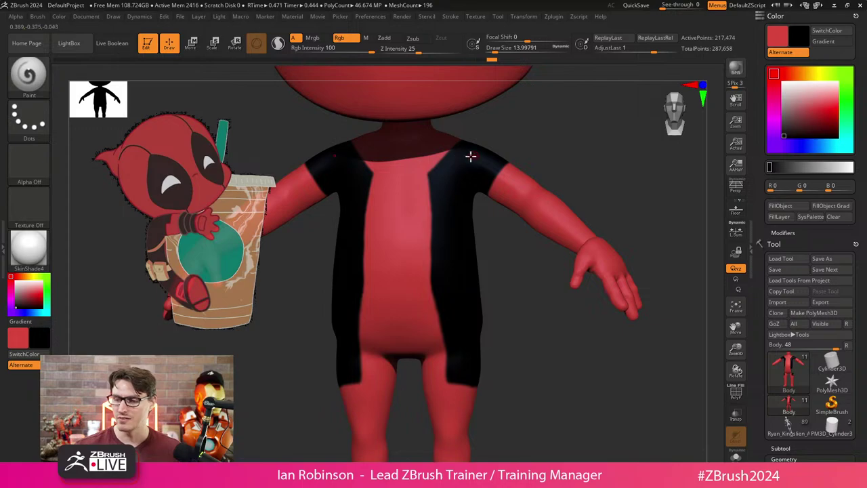
left_click(111, 306, "ctrl")
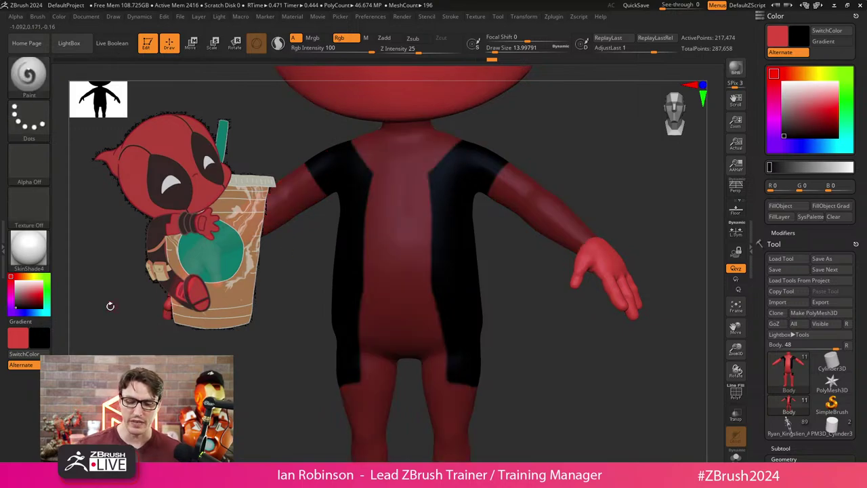
left_click(97, 330, "ctrl")
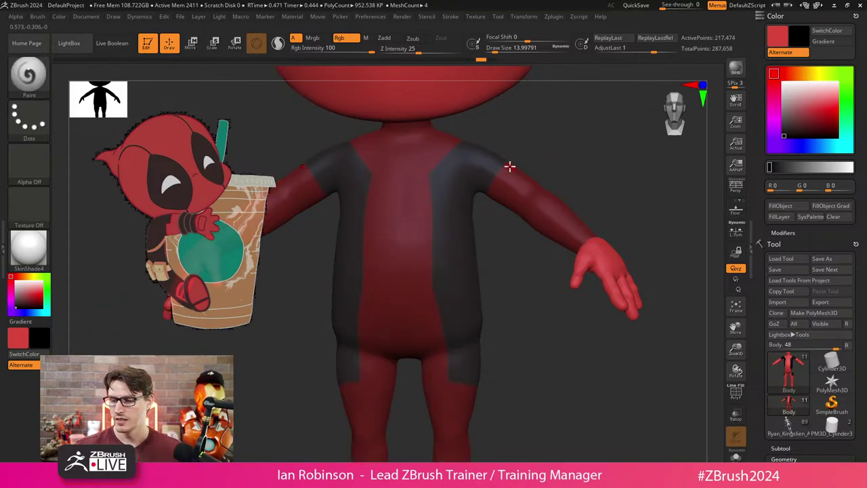
left_click_drag(549, 129, 585, 174, "ctrl")
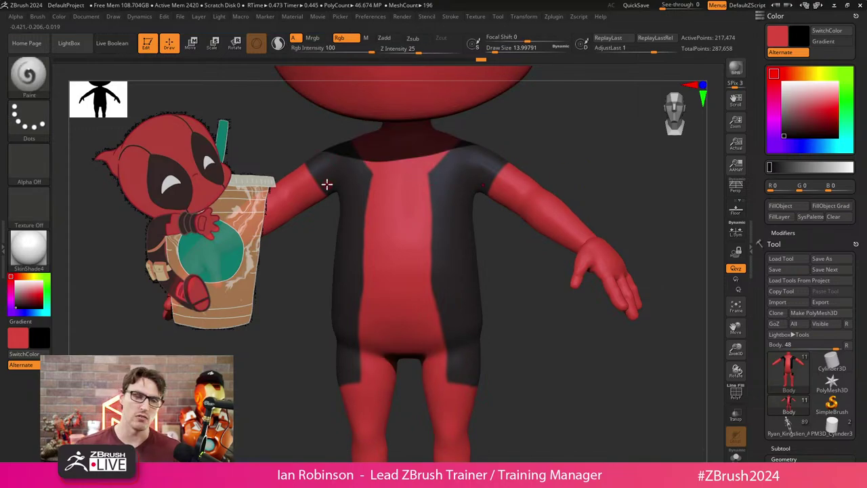
mouse_move(596, 156)
left_mouse_down()
mouse_move(539, 180)
mouse_move(587, 172)
mouse_move(586, 164)
left_mouse_up()
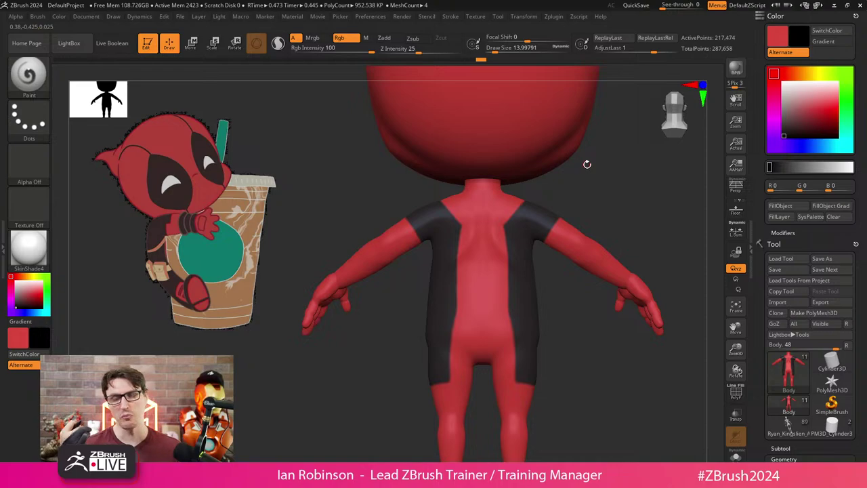
left_click_drag(586, 164, 482, 342)
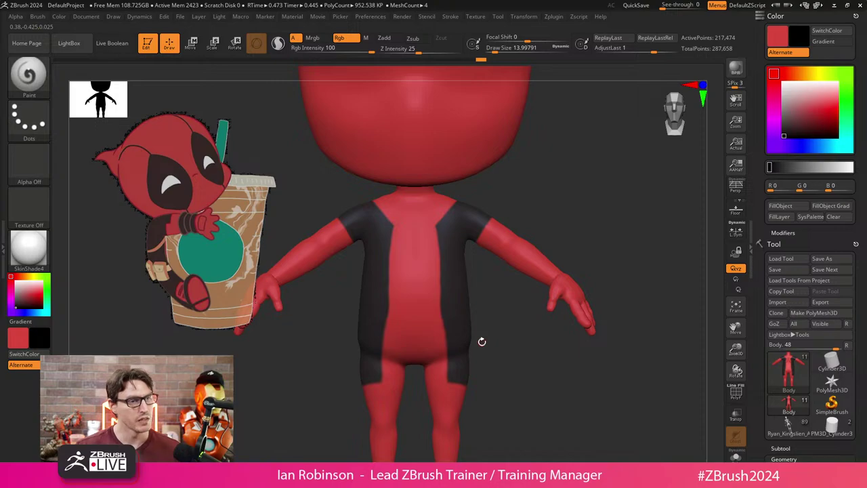
Mask the shoulder and upper arm, invert the mask, and fill the arm band dark.
left_click_drag(482, 342, 470, 283)
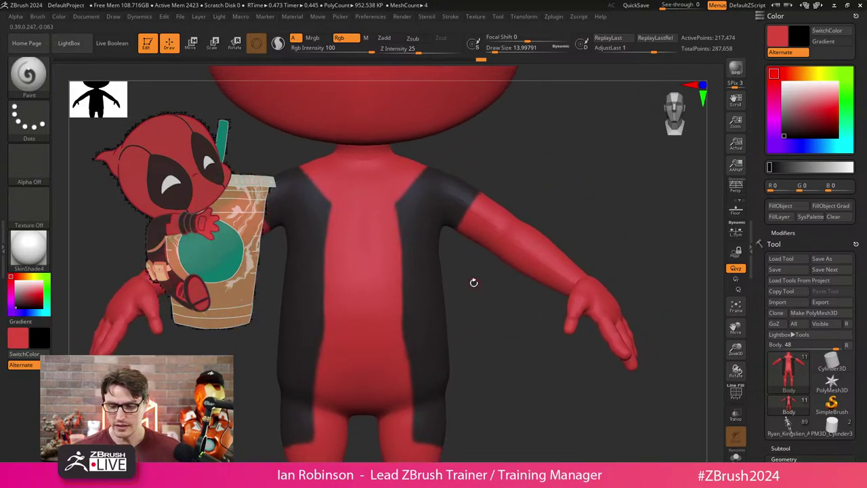
mouse_move(552, 195)
left_mouse_down()
mouse_move(544, 170)
mouse_move(484, 306)
mouse_move(523, 205)
left_mouse_up()
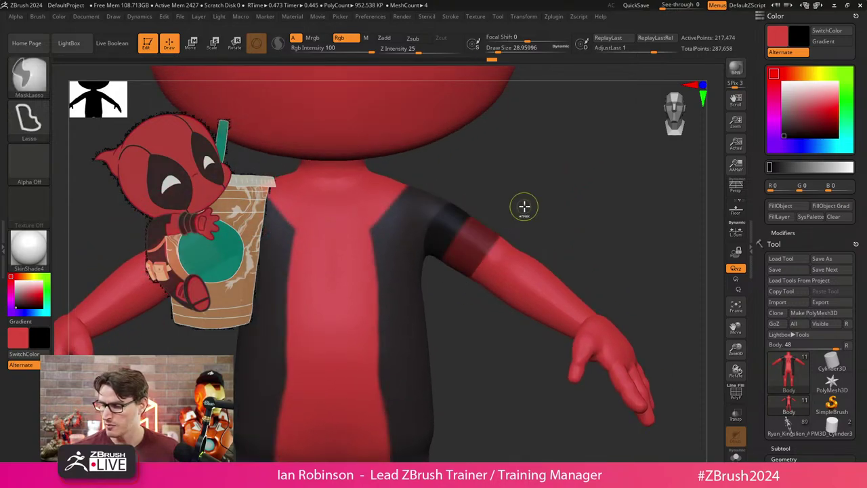
left_click(519, 226, "ctrl")
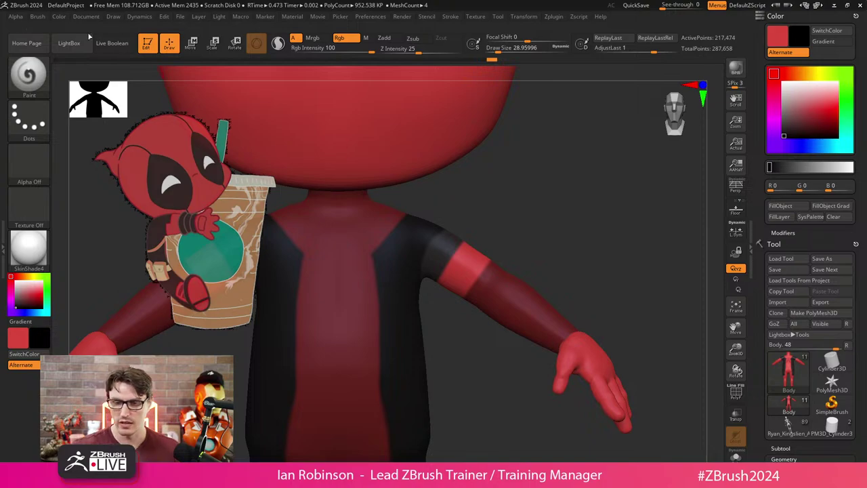
left_click(59, 16)
left_click(85, 210)
left_click_drag(463, 189, 562, 207)
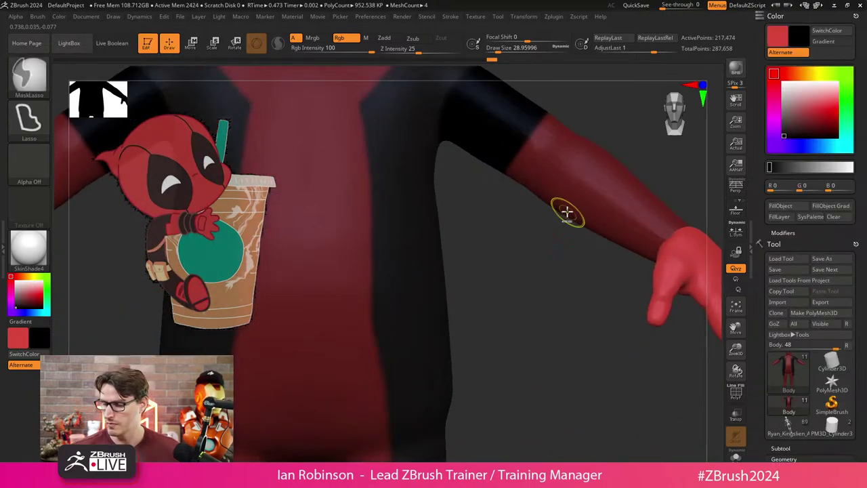
mouse_move(513, 251)
left_mouse_down("ctrl")
mouse_move(504, 242)
mouse_move(489, 311)
mouse_move(467, 318)
left_mouse_up("ctrl")
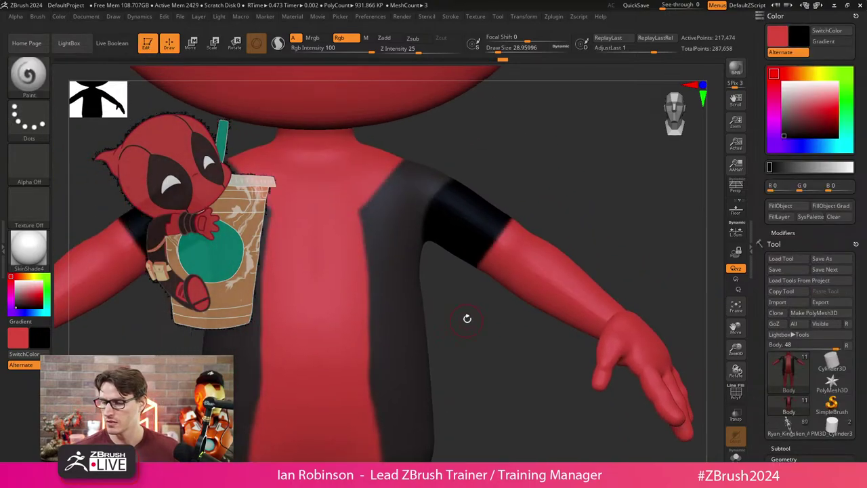
Restore the arm band mask, pick the dark grey suit colour, and clear the mask.
key("ctrl+z")
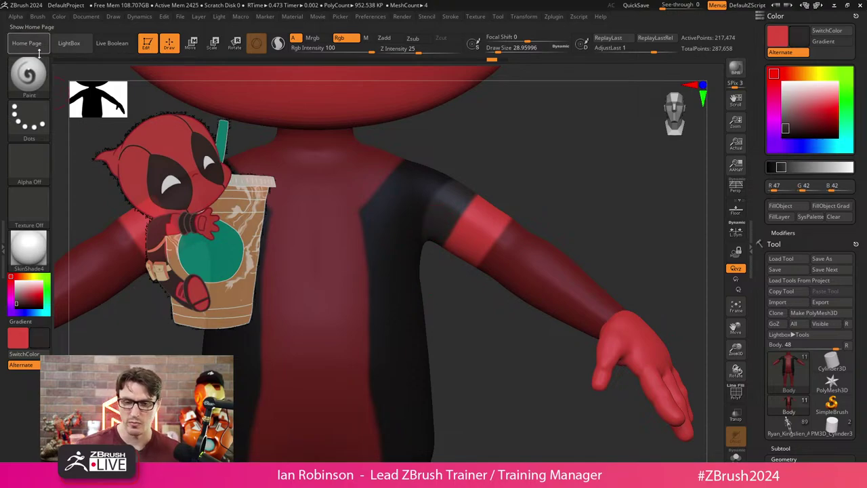
left_click(37, 17)
mouse_move(60, 17)
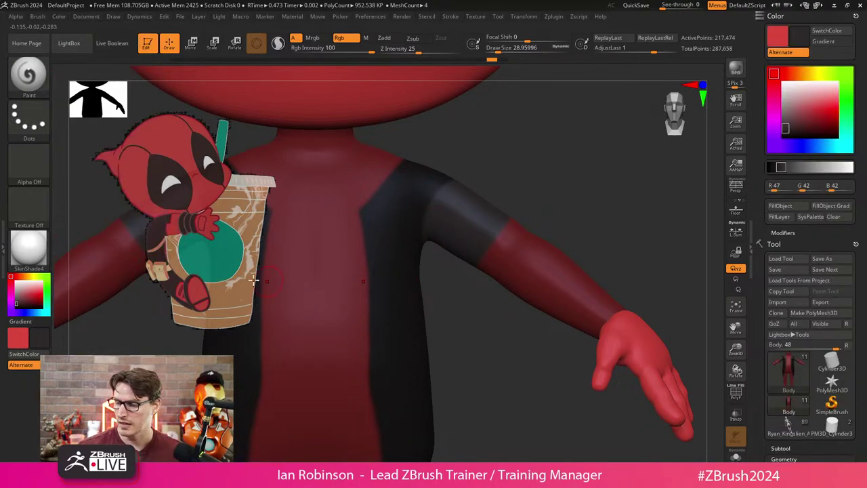
left_click_drag(494, 366, 461, 342, "ctrl")
left_click_drag(511, 302, 536, 168)
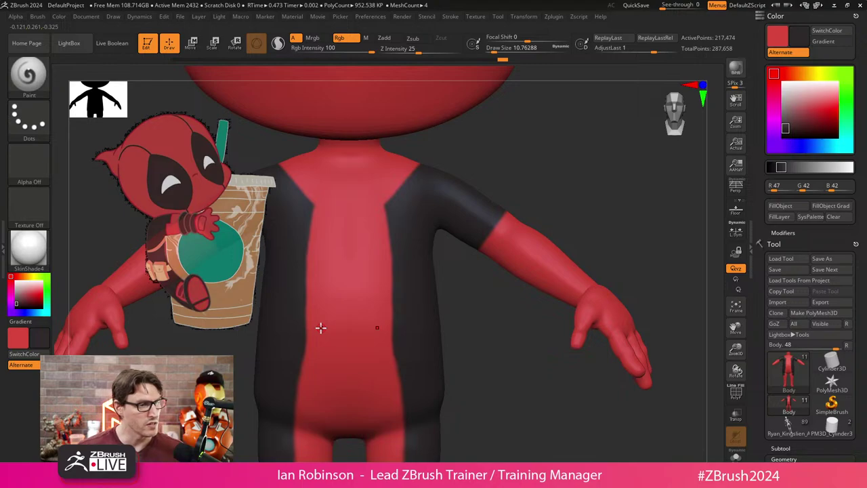
Turn on Lazy Mouse stroke smoothing.
mouse_move(539, 200)
left_mouse_down()
mouse_move(561, 194)
mouse_move(552, 150)
mouse_move(552, 176)
mouse_move(532, 185)
left_mouse_up()
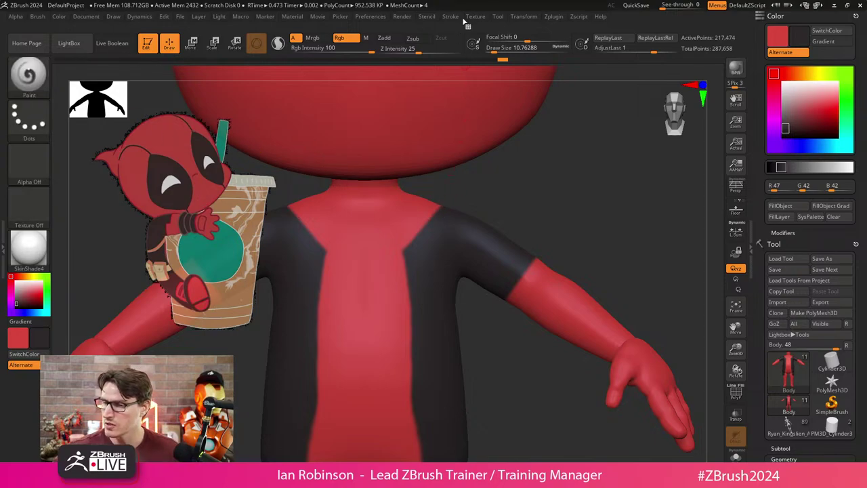
left_click(450, 17)
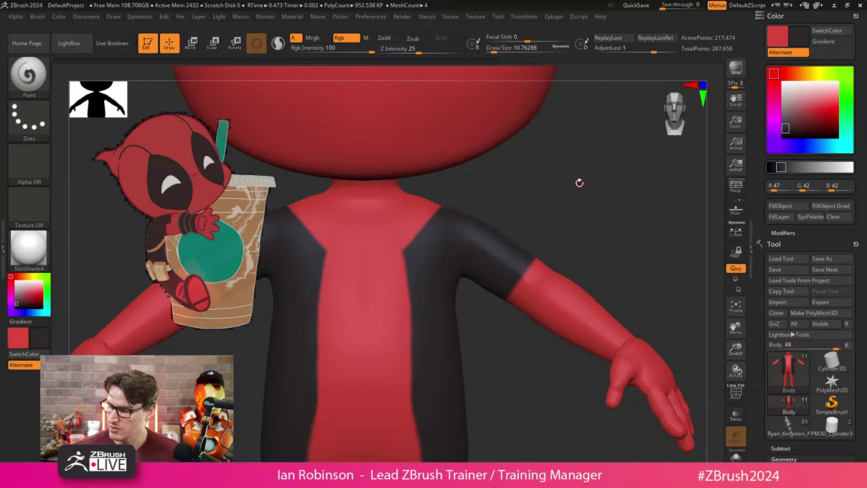
left_click_drag(581, 181, 449, 223)
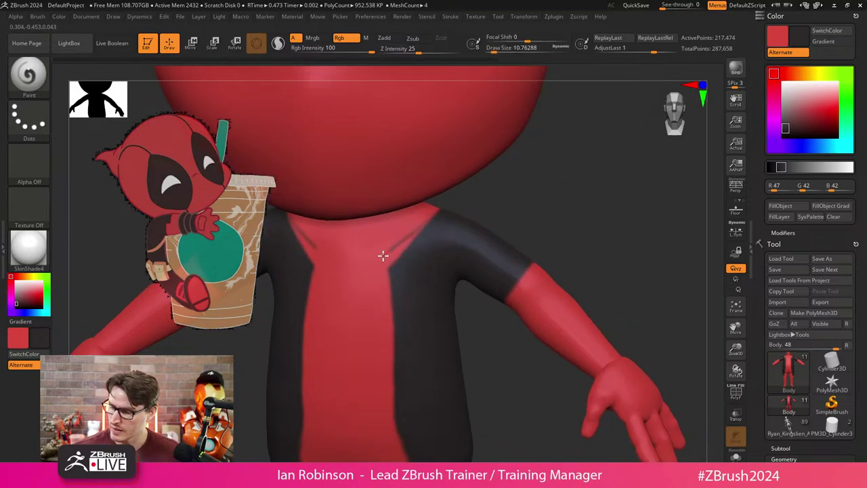
left_click(298, 17)
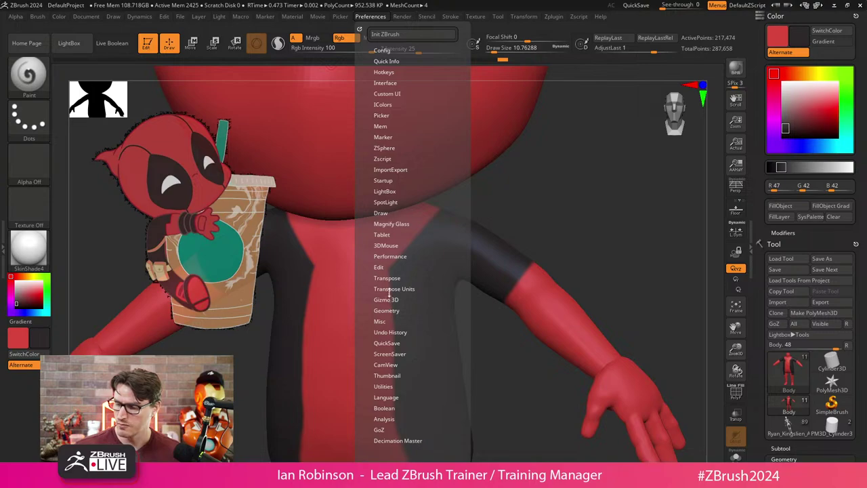
left_click(390, 245)
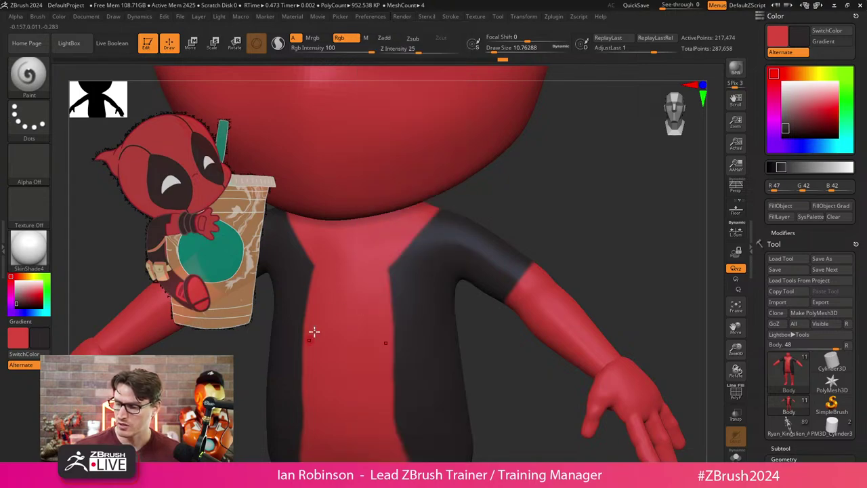
Paint dark along the shoulder panel edge, undoing a stray stroke on the torso.
mouse_move(313, 332)
left_mouse_down()
mouse_move(350, 265)
mouse_move(342, 371)
mouse_move(369, 269)
mouse_move(349, 377)
left_mouse_up()
key("ctrl+z")
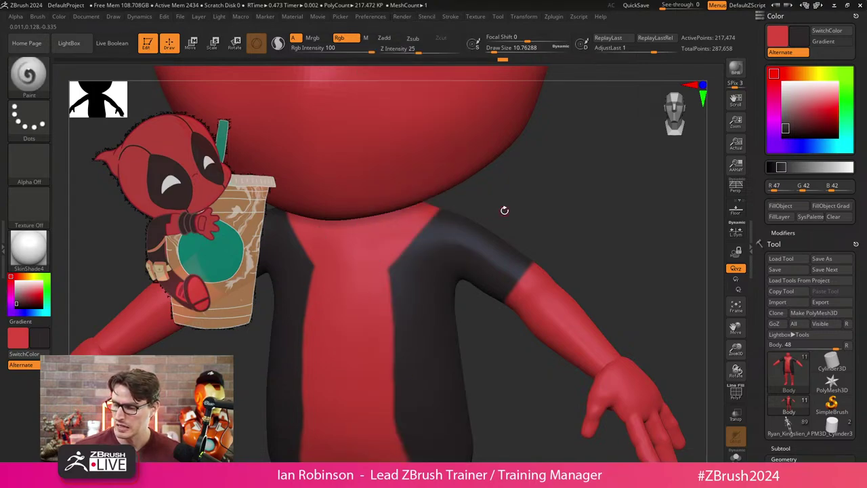
left_click_drag(437, 214, 390, 257)
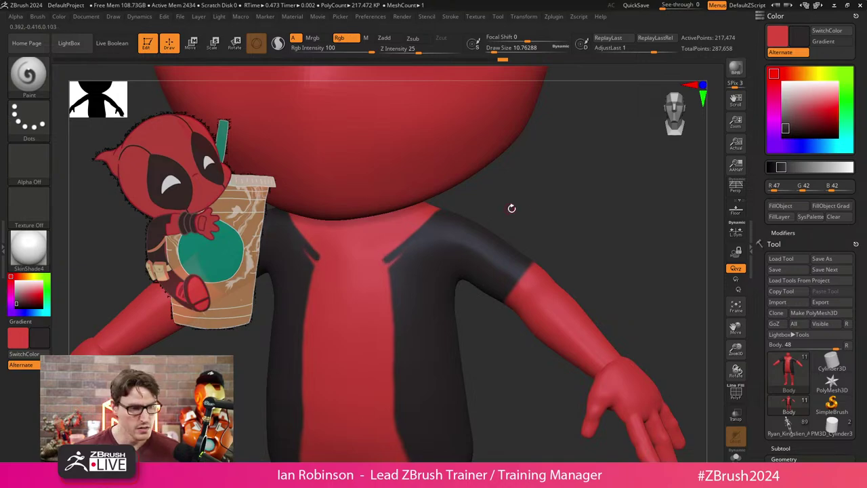
left_click_drag(512, 208, 529, 188)
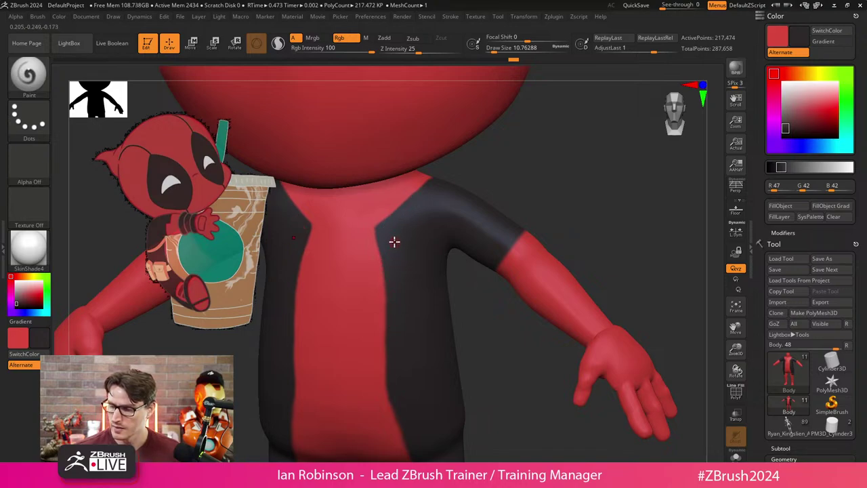
left_click_drag(536, 185, 552, 203)
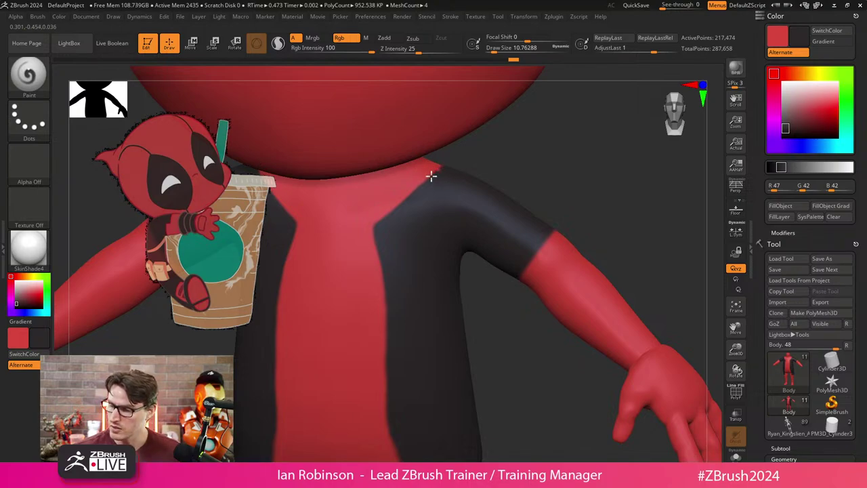
Paint red along the dark shoulder panel edge to clean the border.
mouse_move(432, 176)
left_mouse_down()
mouse_move(420, 196)
mouse_move(420, 243)
mouse_move(377, 262)
left_mouse_up()
mouse_move(422, 180)
left_mouse_down()
mouse_move(408, 218)
mouse_move(409, 242)
mouse_move(417, 192)
mouse_move(411, 243)
mouse_move(417, 195)
mouse_move(435, 164)
mouse_move(403, 224)
mouse_move(405, 243)
mouse_move(378, 249)
mouse_move(413, 217)
mouse_move(415, 207)
mouse_move(390, 221)
mouse_move(406, 198)
left_mouse_up()
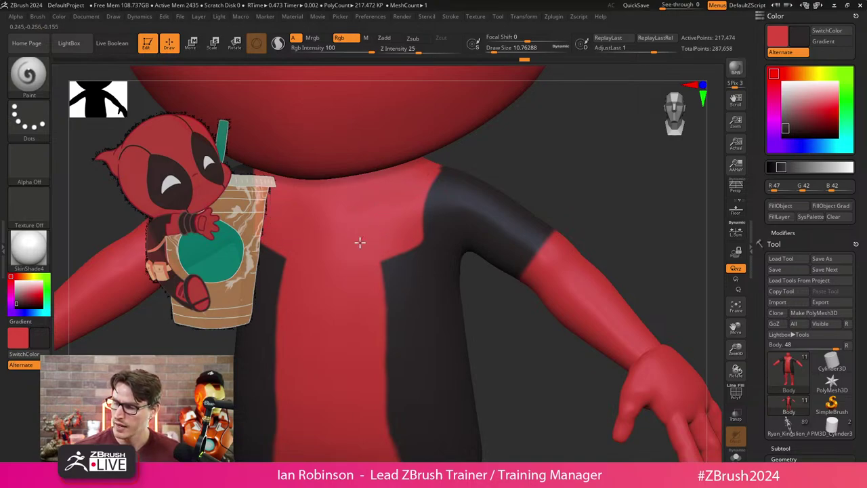
mouse_move(502, 179)
left_mouse_down()
mouse_move(565, 162)
mouse_move(558, 167)
left_mouse_up()
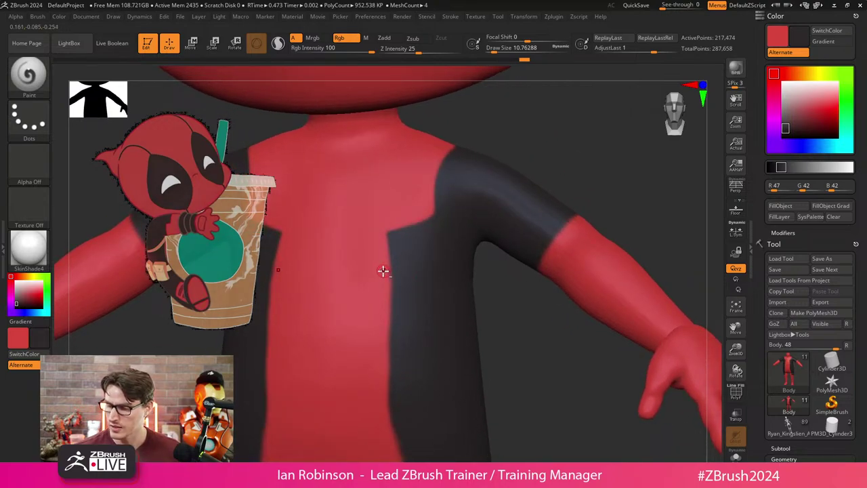
Paint dark strokes across and down the chest into a rectangular stripe outline.
left_click_drag(384, 272, 441, 250)
mouse_move(577, 174)
left_mouse_down()
mouse_move(566, 145)
mouse_move(544, 163)
left_mouse_up()
mouse_move(420, 242)
left_mouse_down()
mouse_move(425, 291)
mouse_move(378, 305)
left_mouse_up()
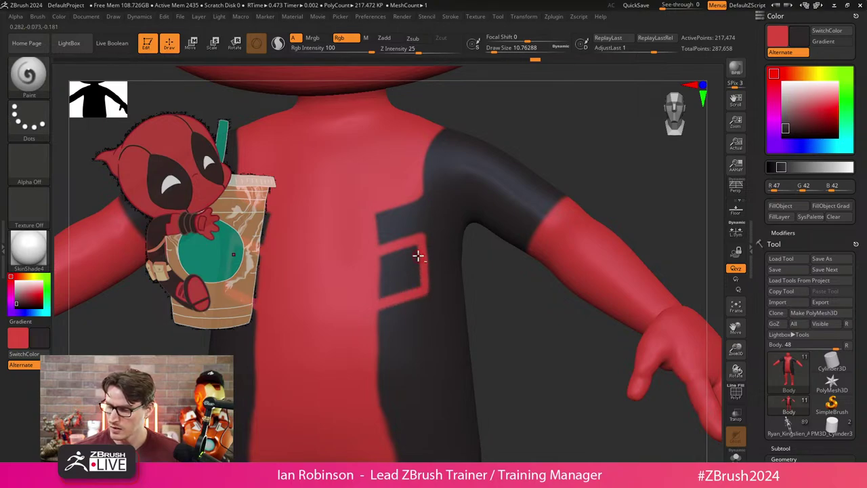
mouse_move(418, 254)
left_mouse_down()
mouse_move(417, 296)
mouse_move(422, 279)
mouse_move(362, 303)
mouse_move(418, 261)
mouse_move(380, 297)
mouse_move(416, 268)
mouse_move(417, 276)
mouse_move(380, 295)
mouse_move(369, 272)
mouse_move(408, 262)
mouse_move(411, 244)
mouse_move(405, 282)
mouse_move(409, 254)
mouse_move(359, 305)
mouse_move(410, 249)
mouse_move(370, 280)
left_mouse_up()
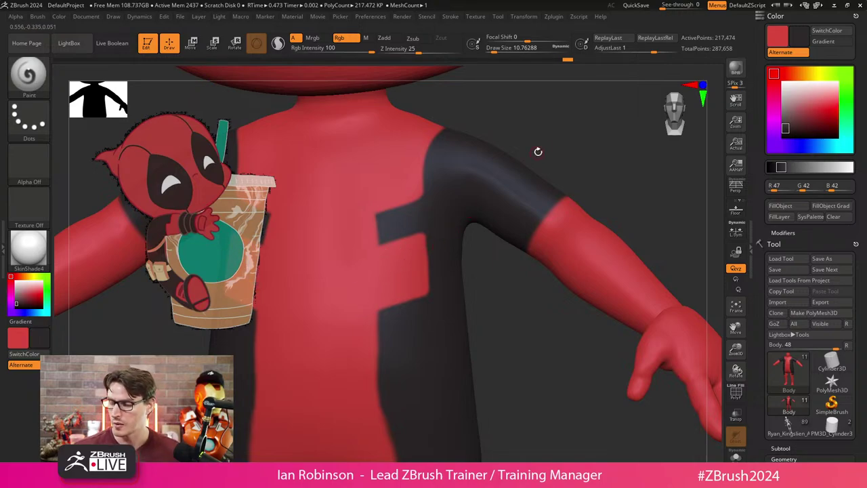
left_click_drag(538, 152, 571, 133, "alt")
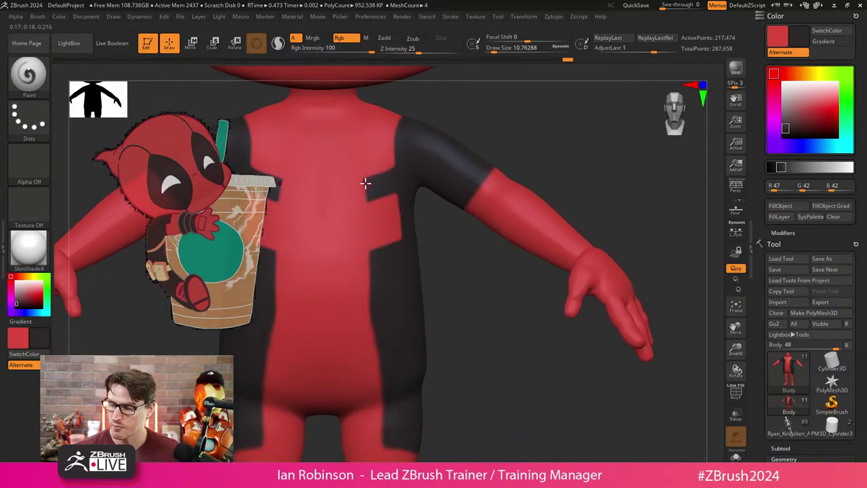
mouse_move(365, 183)
left_mouse_down()
mouse_move(368, 212)
mouse_move(393, 199)
left_mouse_up()
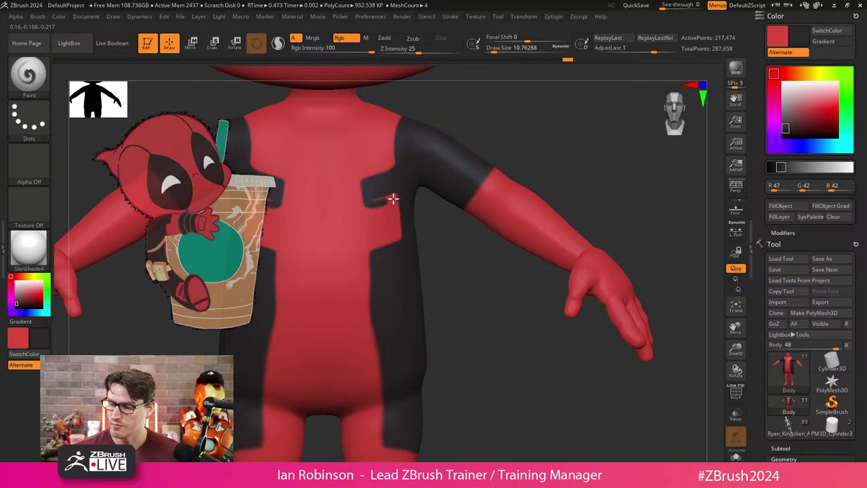
mouse_move(475, 129)
left_mouse_down()
mouse_move(527, 110)
mouse_move(468, 229)
left_mouse_up()
Reduce the brush size to 6.78 and undo the dark X stroke on the chest.
key("s")
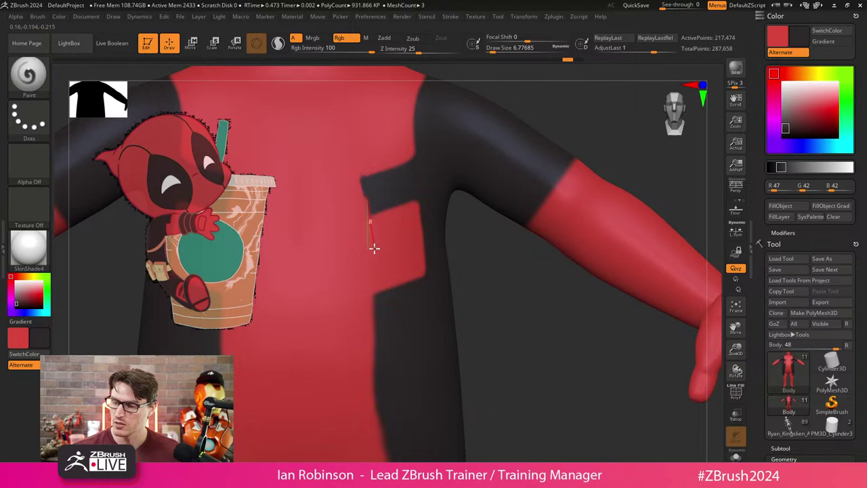
mouse_move(375, 248)
left_mouse_down()
mouse_move(379, 314)
mouse_move(286, 388)
mouse_move(362, 248)
mouse_move(286, 368)
left_mouse_up()
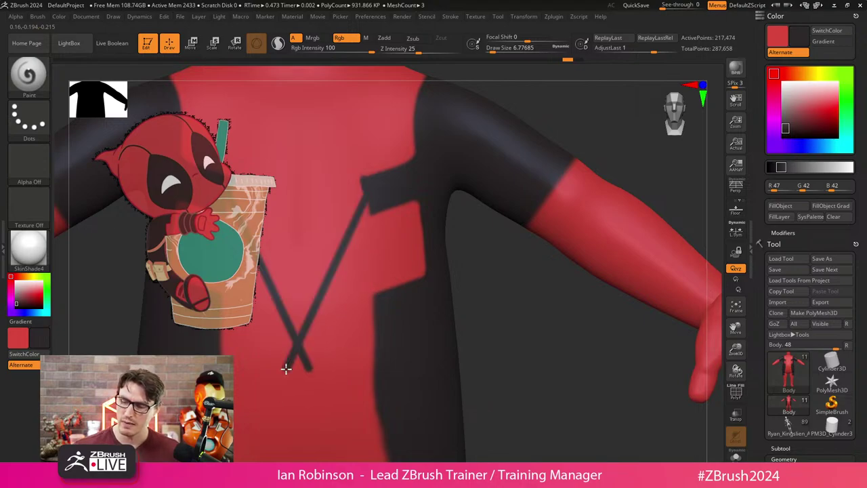
key("ctrl+z")
right_click_drag(287, 368, 500, 287)
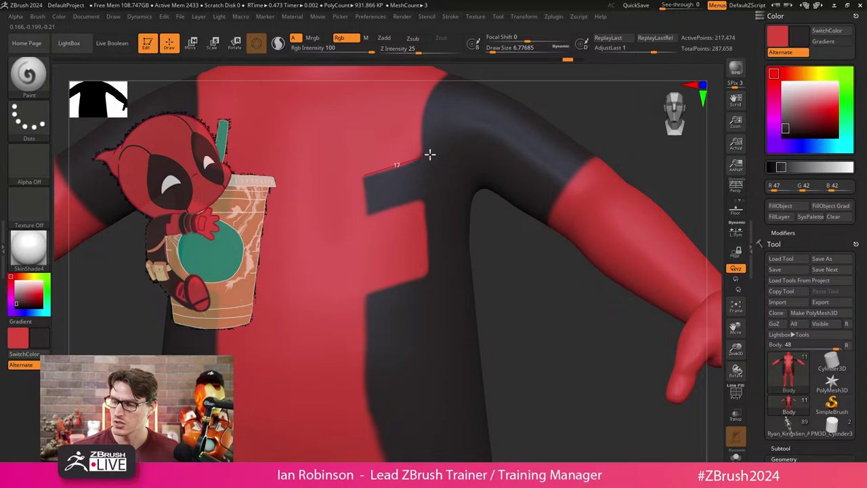
Paint mirrored dark F-shaped bars on the chest and inspect them from several angles.
left_click_drag(429, 154, 429, 153)
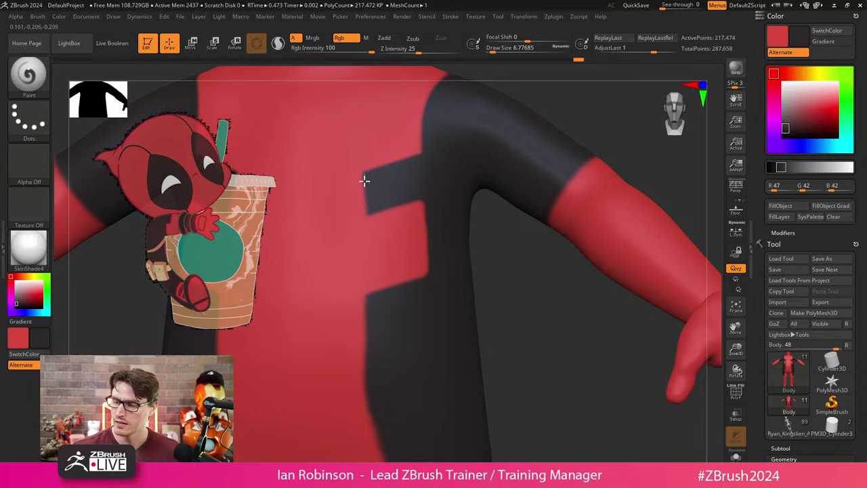
left_click_drag(370, 225, 369, 225)
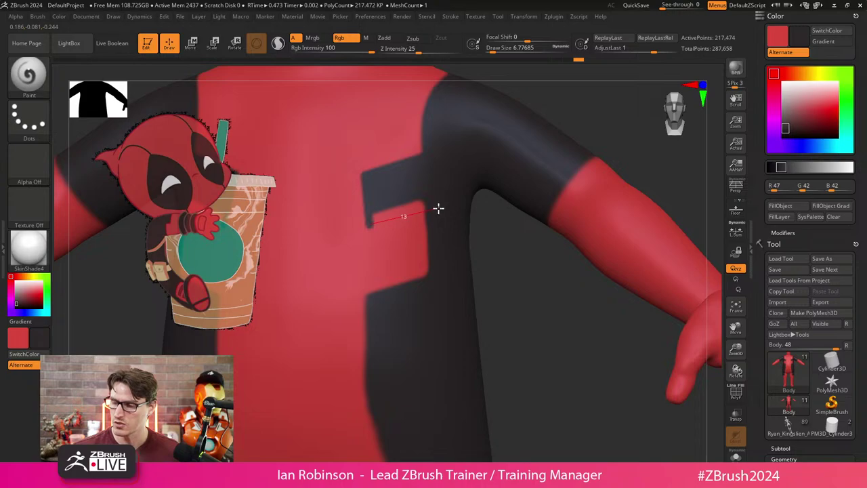
left_click_drag(439, 208, 438, 206)
mouse_move(378, 217)
left_mouse_down()
mouse_move(455, 194)
mouse_move(435, 202)
left_mouse_up()
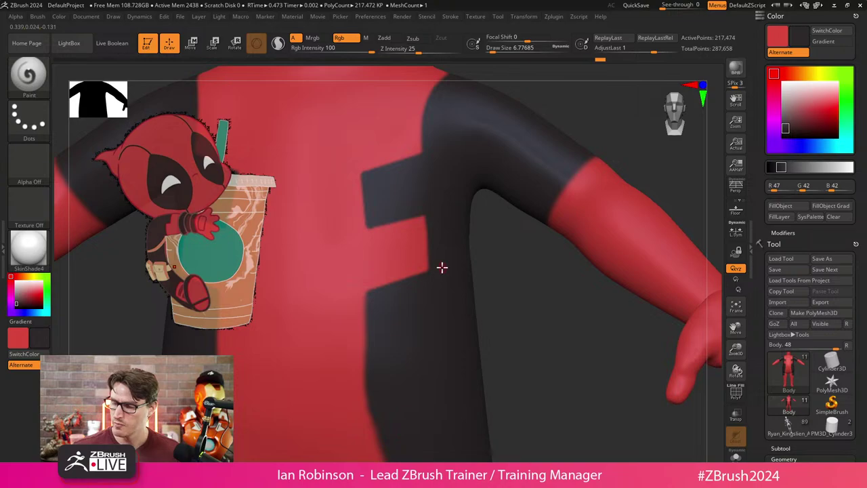
mouse_move(543, 263)
left_mouse_down()
mouse_move(368, 272)
mouse_move(361, 404)
mouse_move(351, 351)
left_mouse_up()
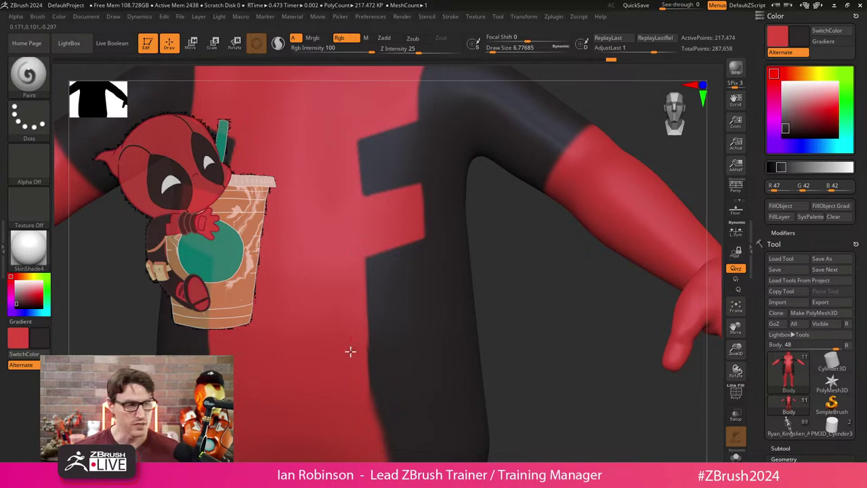
left_click_drag(537, 341, 474, 292)
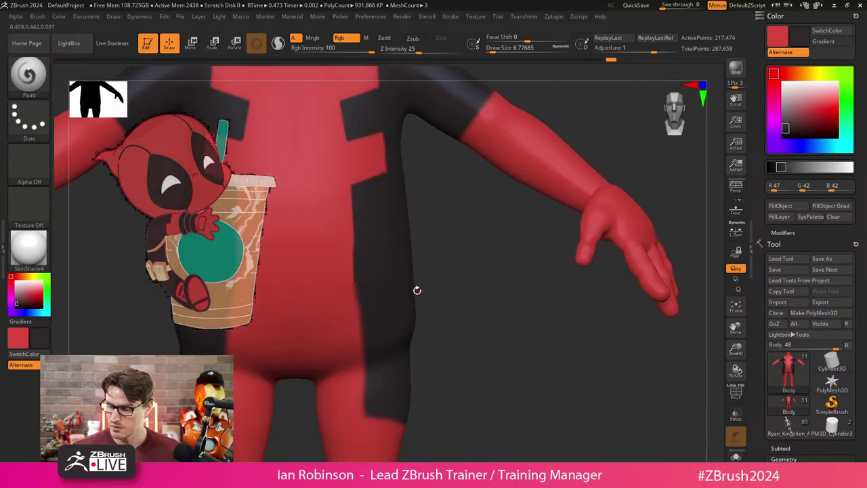
left_click_drag(417, 290, 487, 272)
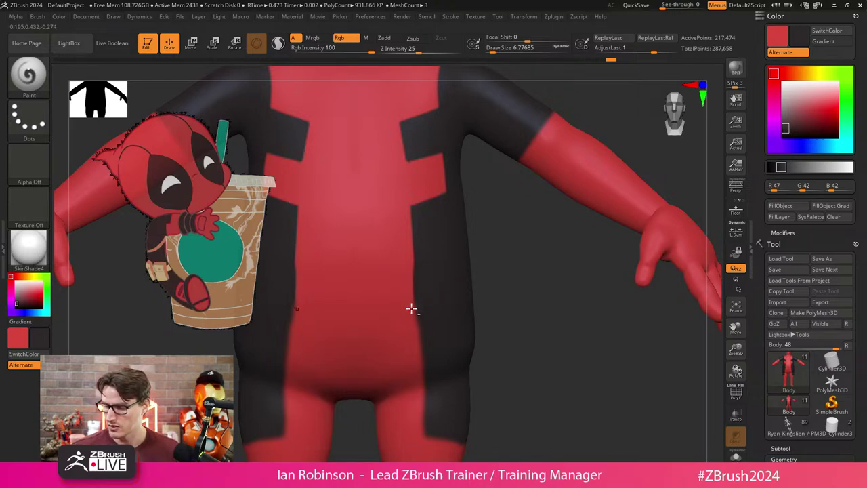
Paint red strokes over the dark marks on the torso and down the leg.
left_click_drag(410, 310, 453, 296)
mouse_move(463, 291)
right_mouse_down()
mouse_move(497, 277)
mouse_move(437, 283)
mouse_move(453, 311)
right_mouse_up()
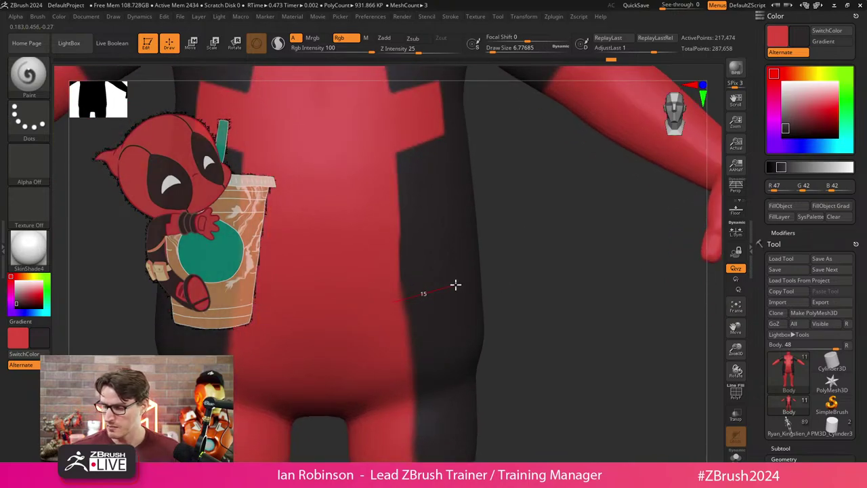
left_click_drag(459, 284, 457, 285)
mouse_move(476, 294)
right_mouse_down()
mouse_move(500, 267)
mouse_move(447, 277)
mouse_move(504, 252)
mouse_move(424, 230)
right_mouse_up()
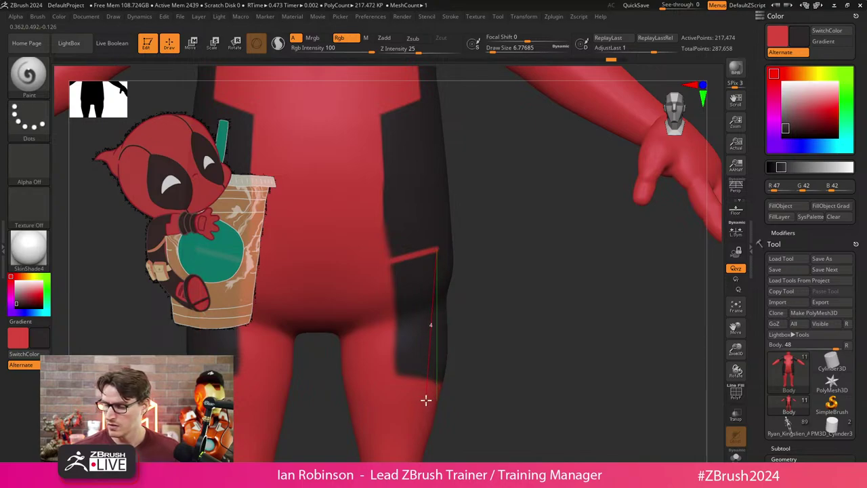
left_click_drag(426, 400, 428, 391)
Shrink the brush to about 10.76, sample red from the model, and paint over the leg stripe.
left_click_drag(500, 258, 538, 289, "alt")
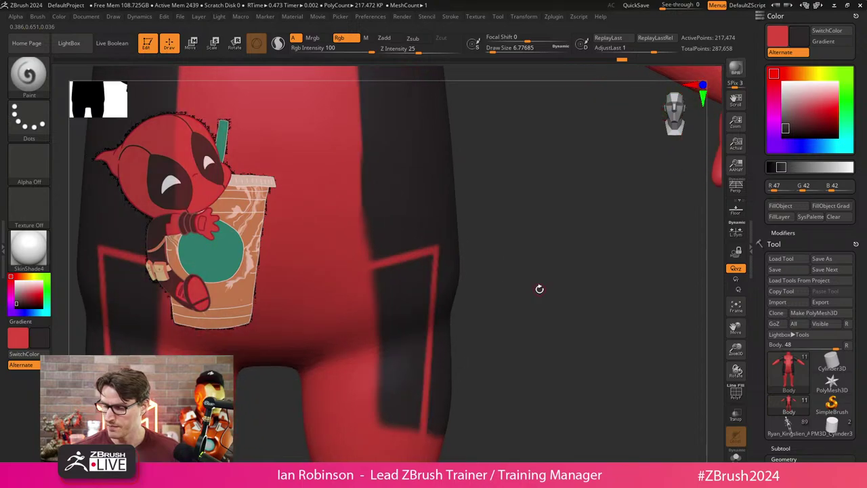
key("s")
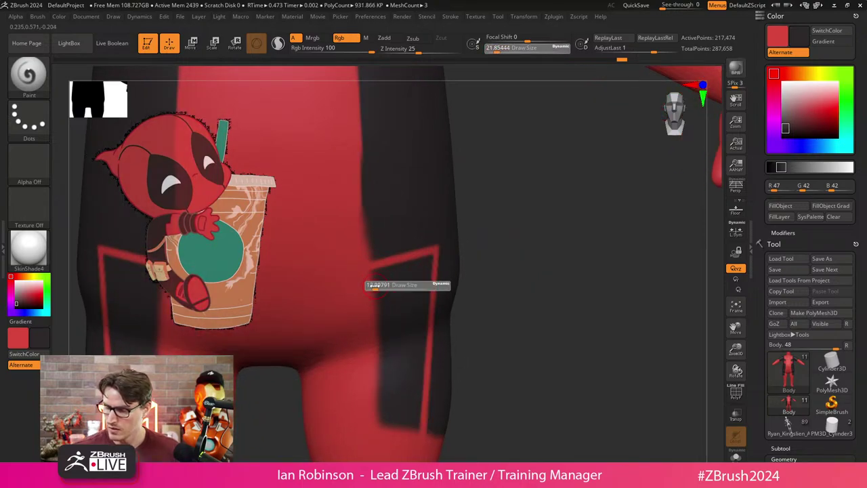
left_click(368, 285)
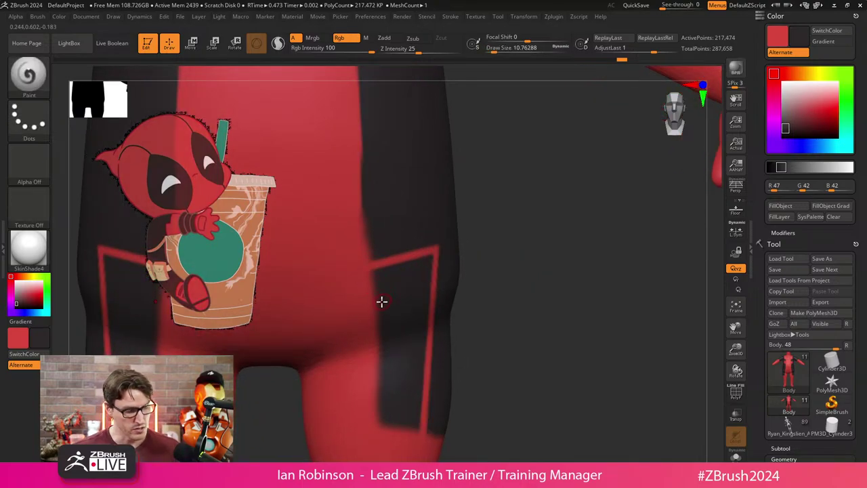
key("c")
mouse_move(374, 270)
left_mouse_down()
mouse_move(435, 255)
mouse_move(423, 327)
mouse_move(429, 291)
mouse_move(421, 322)
mouse_move(413, 291)
mouse_move(422, 274)
mouse_move(385, 332)
mouse_move(396, 276)
mouse_move(412, 265)
mouse_move(353, 291)
mouse_move(409, 276)
mouse_move(379, 362)
mouse_move(352, 331)
mouse_move(398, 313)
mouse_move(405, 400)
mouse_move(417, 315)
mouse_move(417, 433)
mouse_move(412, 443)
mouse_move(400, 374)
mouse_move(381, 428)
left_mouse_up()
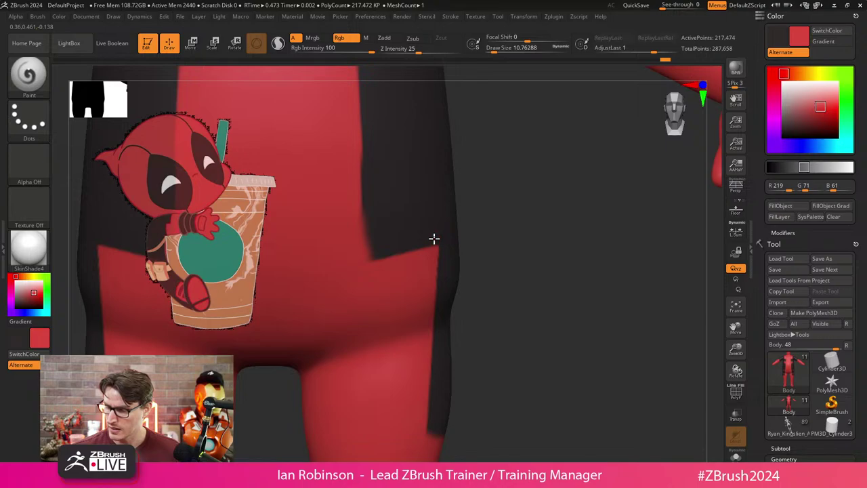
Paint straight red lines along the thigh stripe edges.
mouse_move(433, 238)
left_mouse_down()
mouse_move(424, 434)
mouse_move(425, 424)
left_mouse_up()
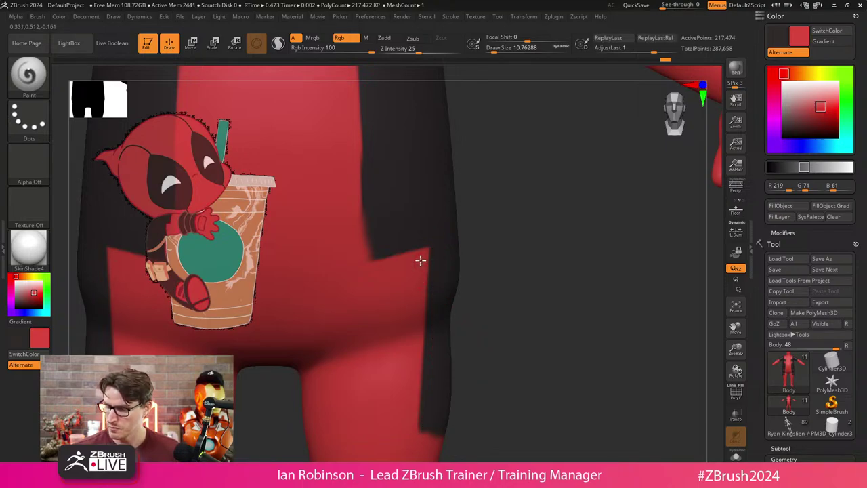
scroll(494, 242, "down", 3)
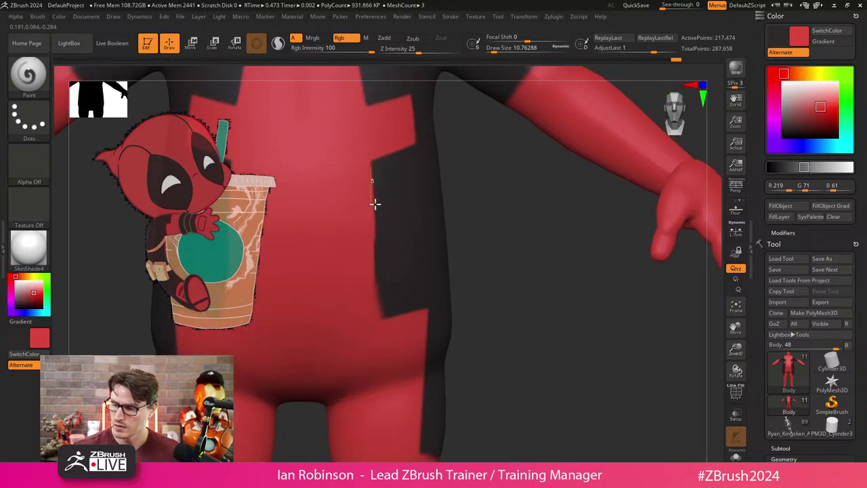
left_click_drag(375, 203, 382, 323)
left_click_drag(476, 285, 497, 248)
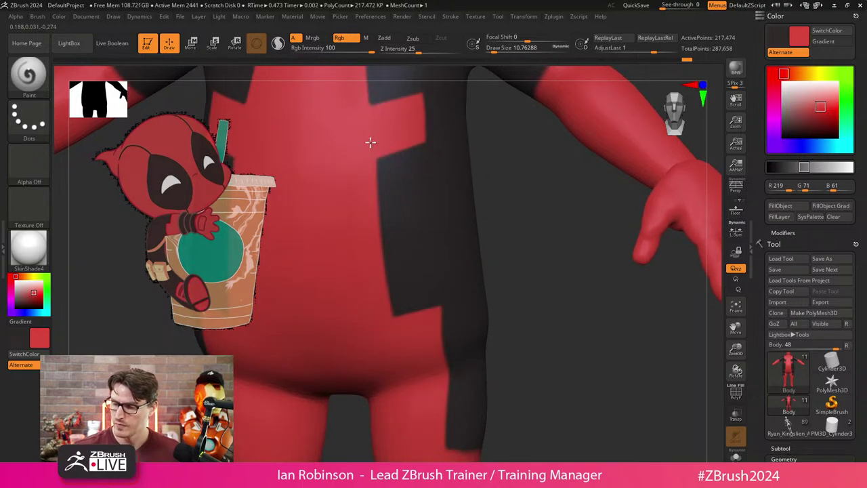
left_click_drag(370, 142, 534, 191)
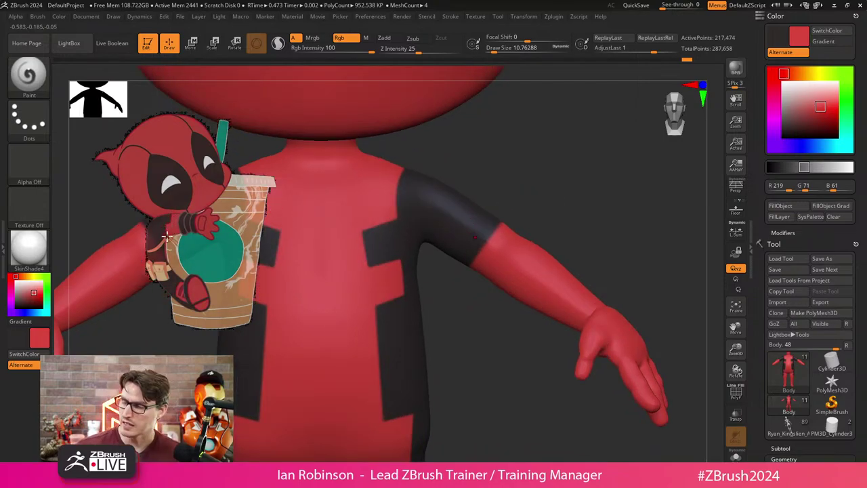
Lasso-mask a band around the upper arm, then undo the mask.
left_click_drag(535, 197, 542, 228)
key("ctrl")
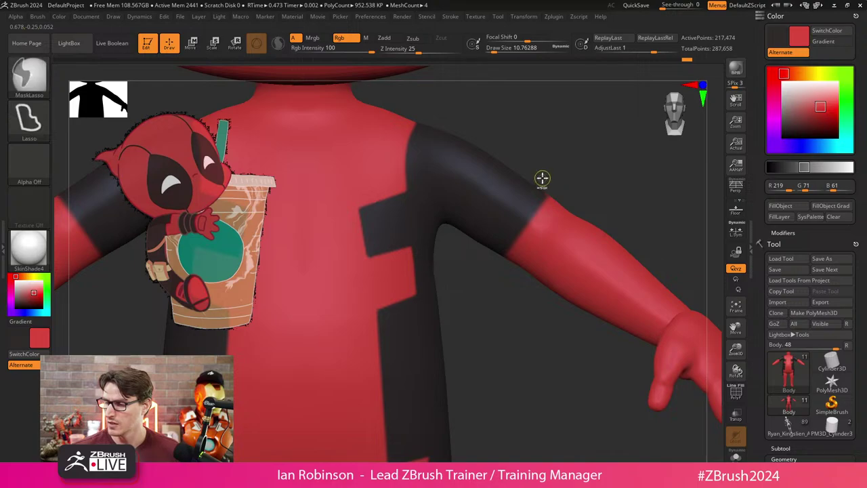
left_click_drag(543, 178, 481, 270, "ctrl")
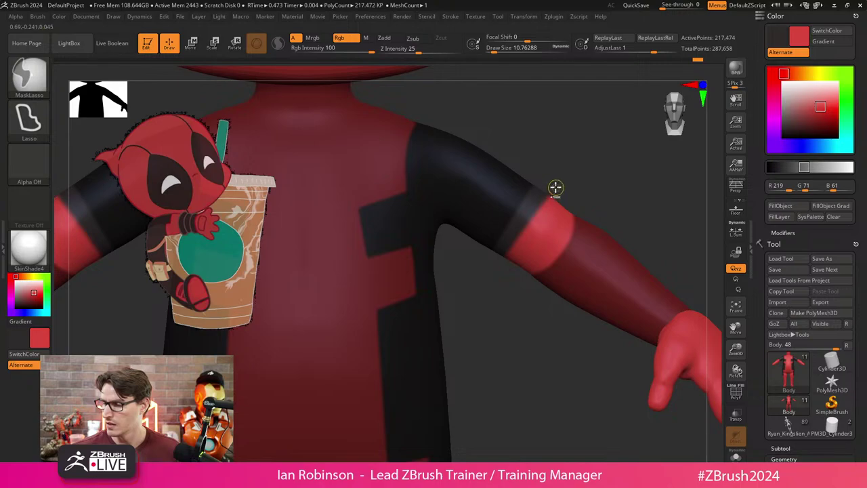
mouse_move(556, 188)
left_mouse_down("ctrl")
mouse_move(571, 288)
mouse_move(484, 283)
left_mouse_up("ctrl")
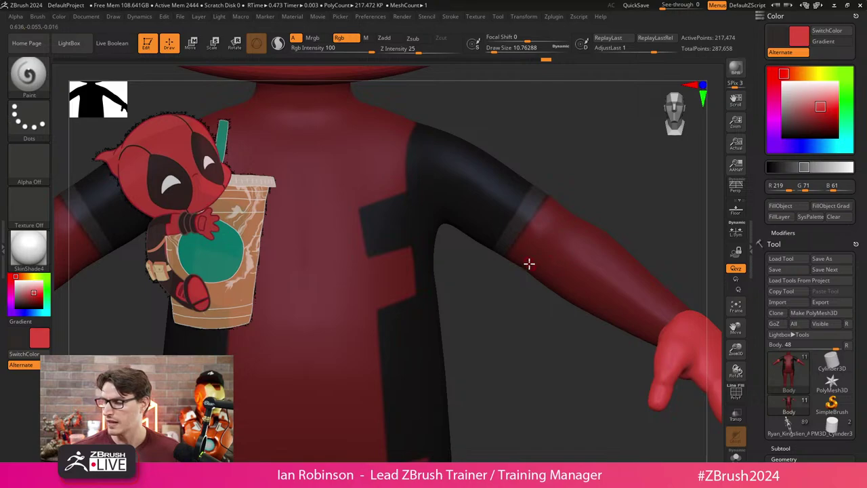
key("ctrl")
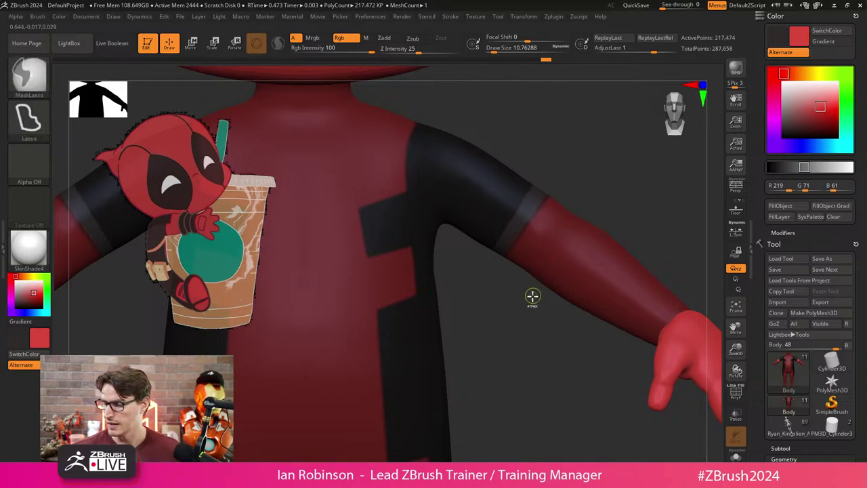
key("ctrl+z")
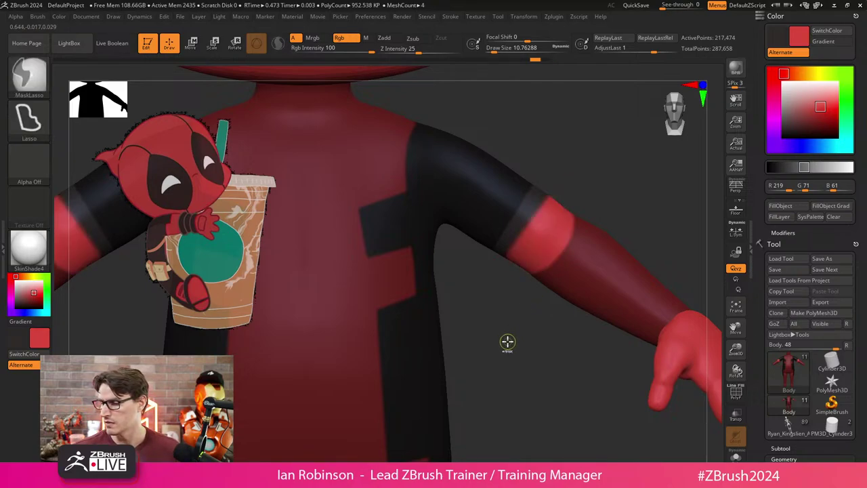
Paint red over the black sleeve band at the top of the arm.
left_click(59, 16)
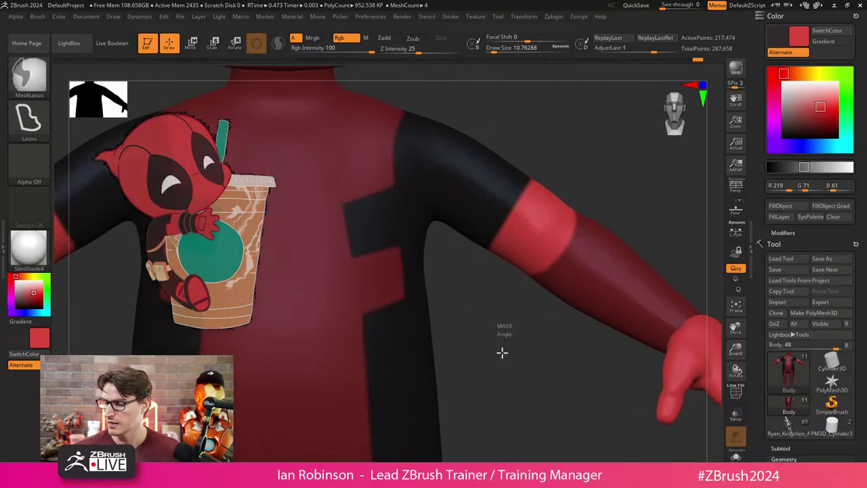
key("ctrl+z")
key("ctrl")
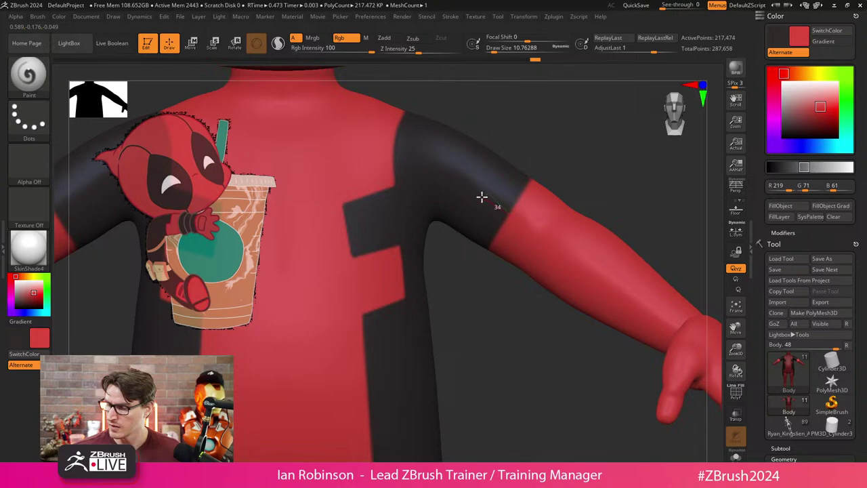
left_click_drag(479, 195, 494, 198)
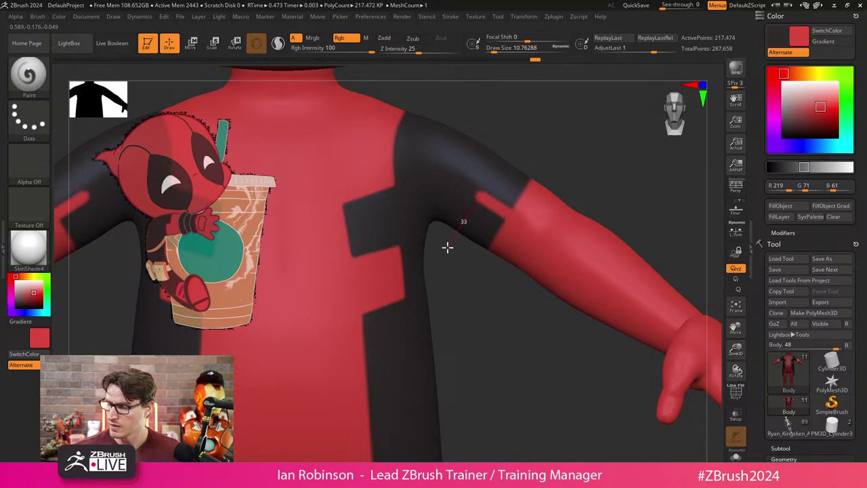
mouse_move(447, 247)
left_mouse_down()
mouse_move(483, 229)
mouse_move(484, 204)
mouse_move(455, 250)
mouse_move(488, 209)
mouse_move(467, 262)
mouse_move(499, 221)
mouse_move(468, 344)
mouse_move(440, 363)
mouse_move(398, 370)
mouse_move(398, 361)
mouse_move(506, 323)
mouse_move(484, 290)
left_mouse_up()
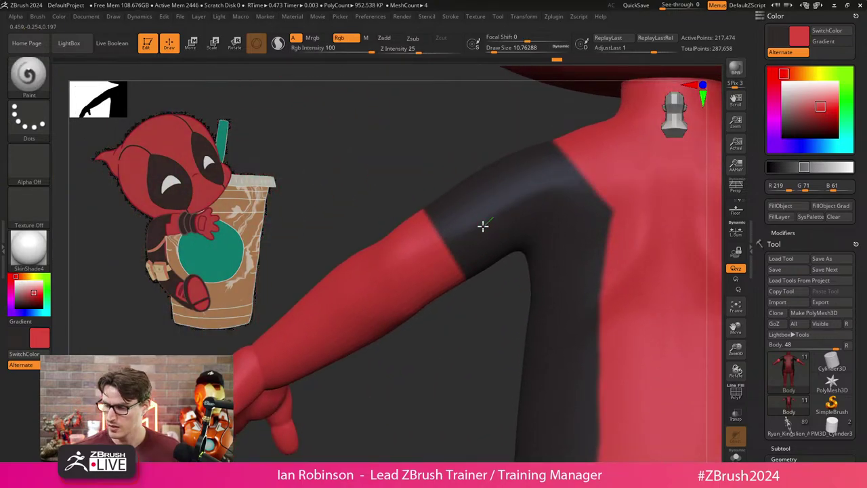
Paint red over the stray dark patches and spots on the upper-arm sleeve band.
left_click_drag(422, 256, 423, 256)
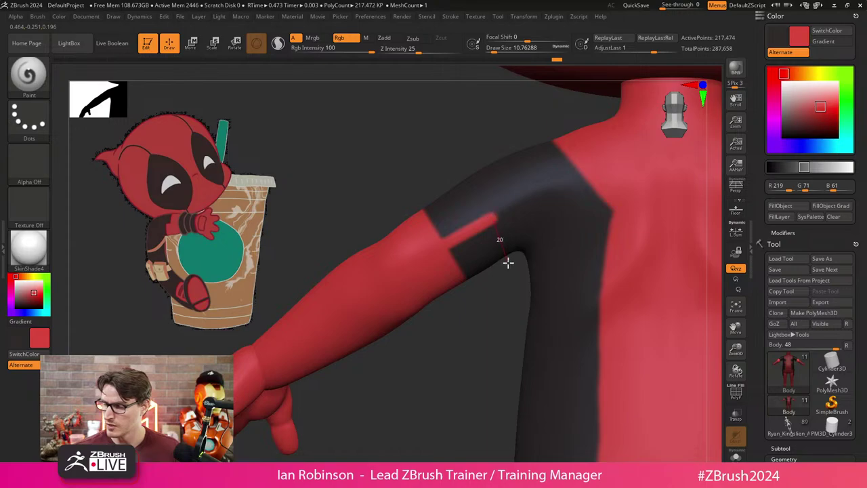
mouse_move(508, 263)
left_mouse_down()
mouse_move(494, 276)
mouse_move(500, 237)
mouse_move(486, 233)
mouse_move(497, 224)
mouse_move(508, 306)
mouse_move(472, 360)
mouse_move(471, 320)
mouse_move(512, 242)
left_mouse_up()
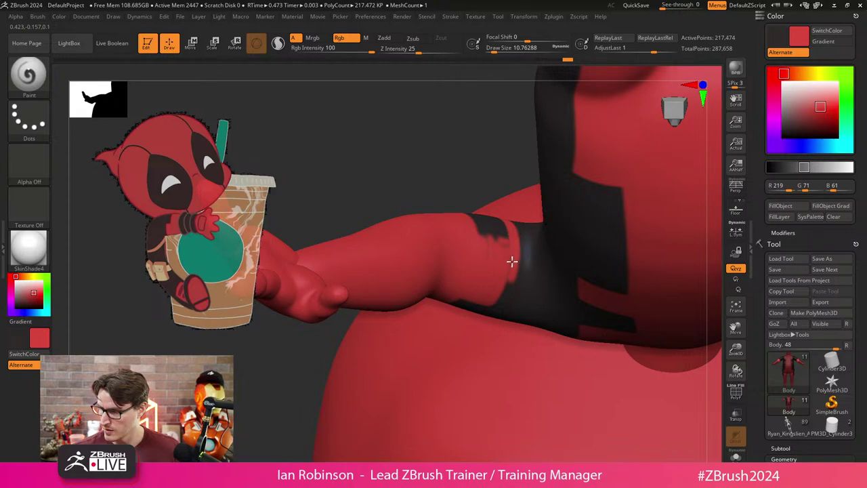
left_click_drag(492, 168, 511, 209)
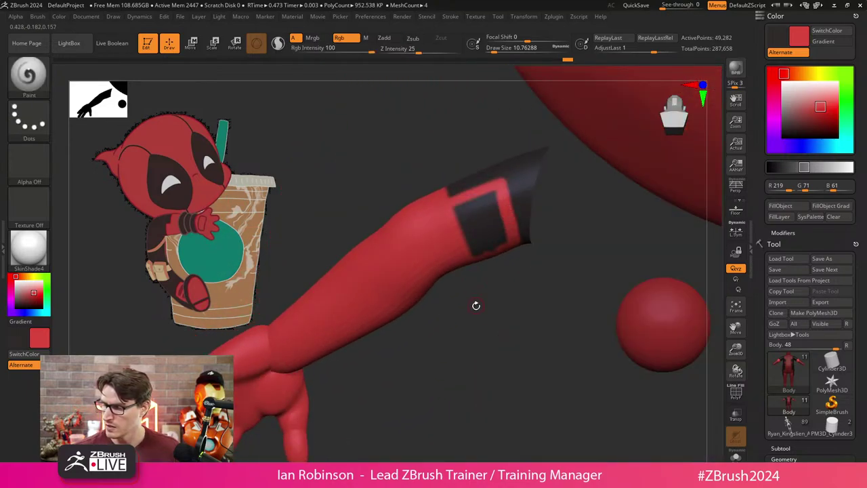
left_click_drag(474, 305, 457, 236)
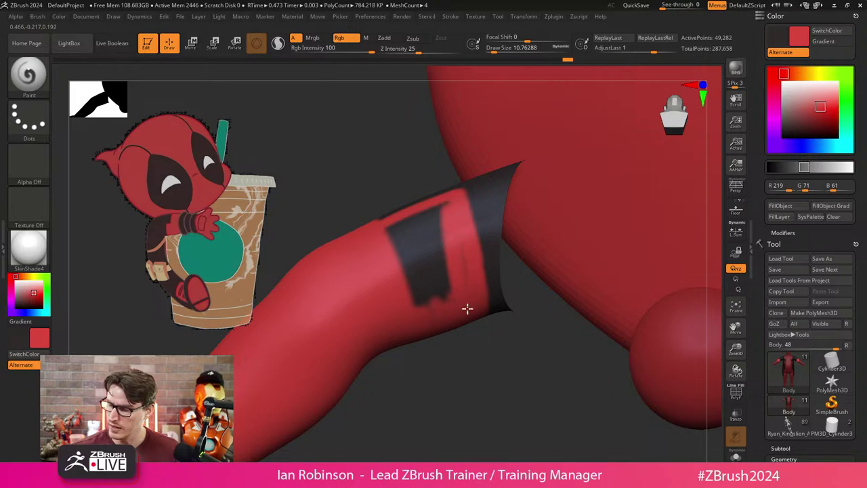
mouse_move(468, 306)
left_mouse_down()
mouse_move(446, 294)
mouse_move(452, 256)
mouse_move(385, 254)
mouse_move(423, 220)
left_mouse_up()
left_click_drag(465, 354, 461, 370)
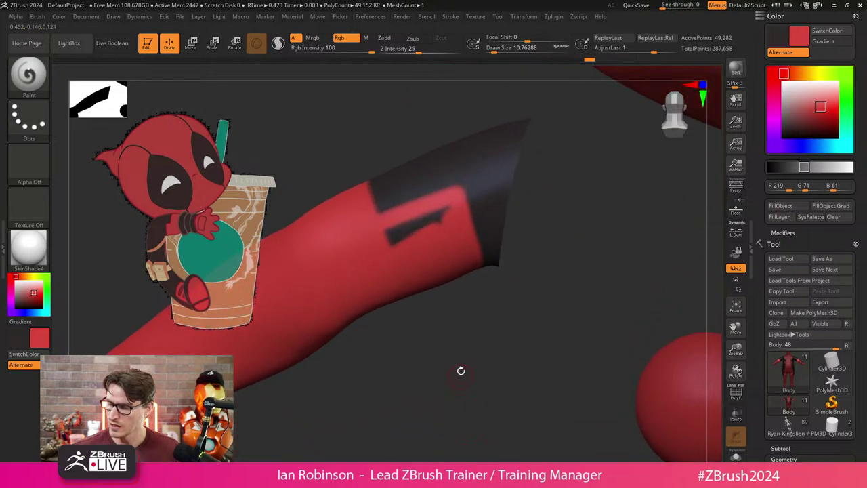
mouse_move(448, 216)
left_mouse_down()
mouse_move(427, 225)
mouse_move(449, 209)
mouse_move(374, 246)
left_mouse_up()
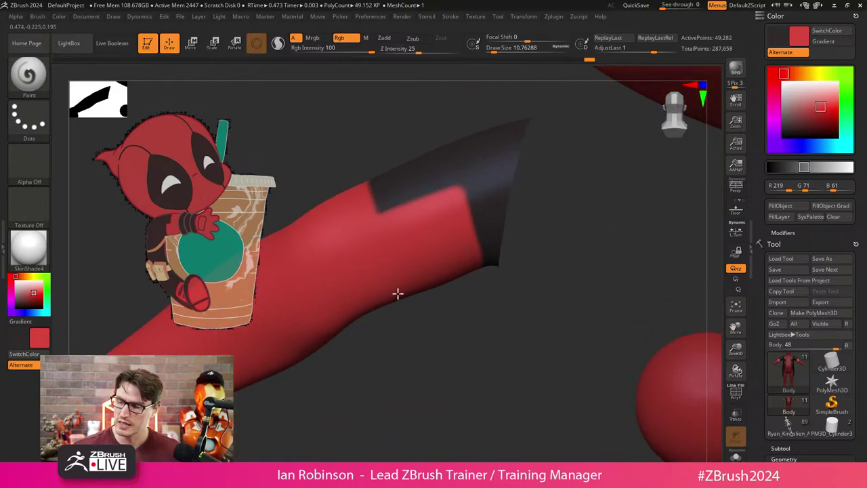
Orbit around the arm and pull back to check the band against the torso.
mouse_move(463, 336)
left_mouse_down()
mouse_move(454, 339)
mouse_move(449, 329)
left_mouse_up()
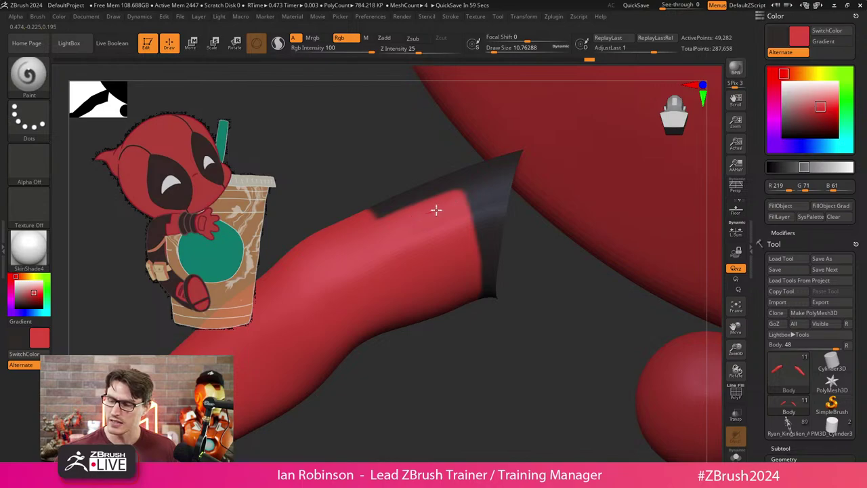
left_click_drag(445, 208, 440, 366)
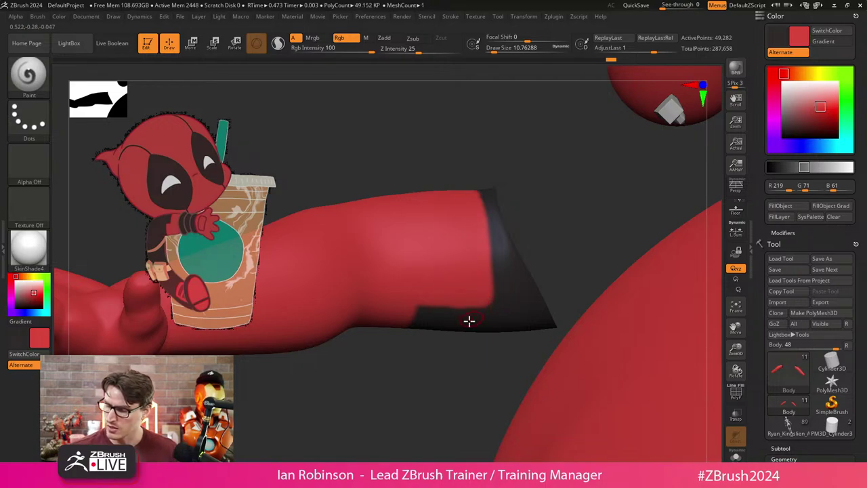
mouse_move(469, 320)
left_mouse_down()
mouse_move(402, 312)
mouse_move(402, 200)
mouse_move(449, 306)
mouse_move(430, 400)
mouse_move(472, 294)
mouse_move(587, 200)
mouse_move(535, 197)
mouse_move(525, 256)
left_mouse_up()
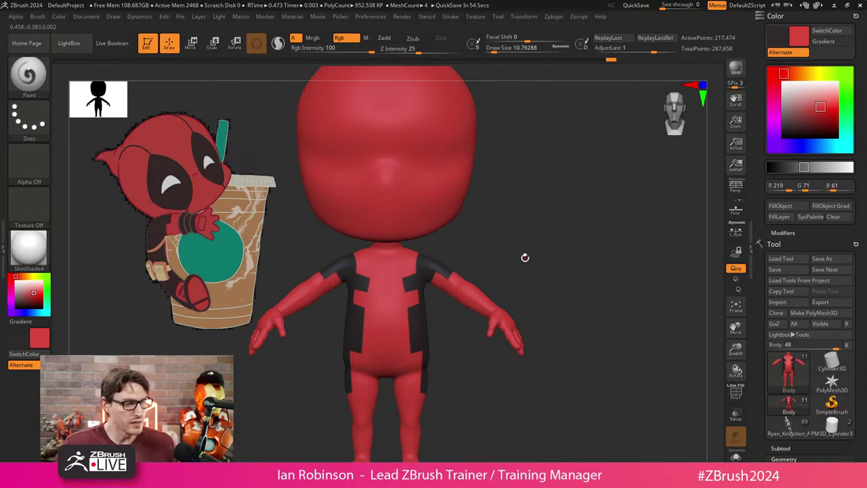
Orbit the chibi around to inspect the back of the torso and shoulders.
left_click_drag(525, 258, 528, 305)
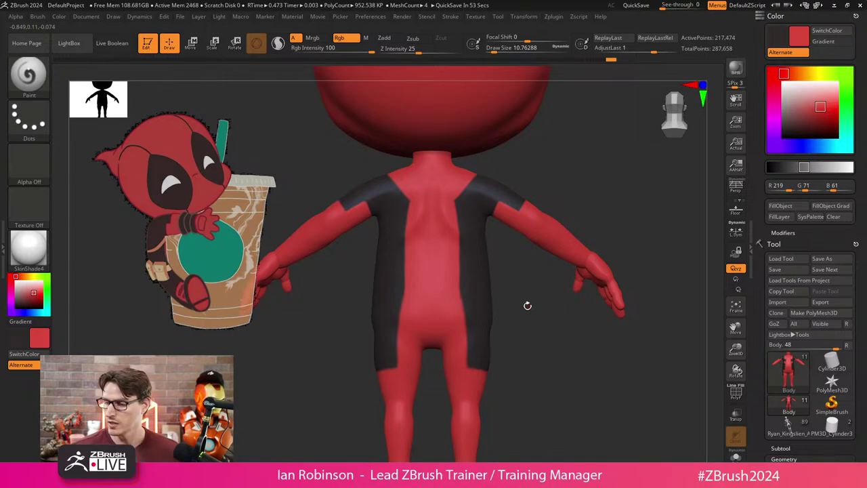
left_click_drag(528, 306, 478, 289)
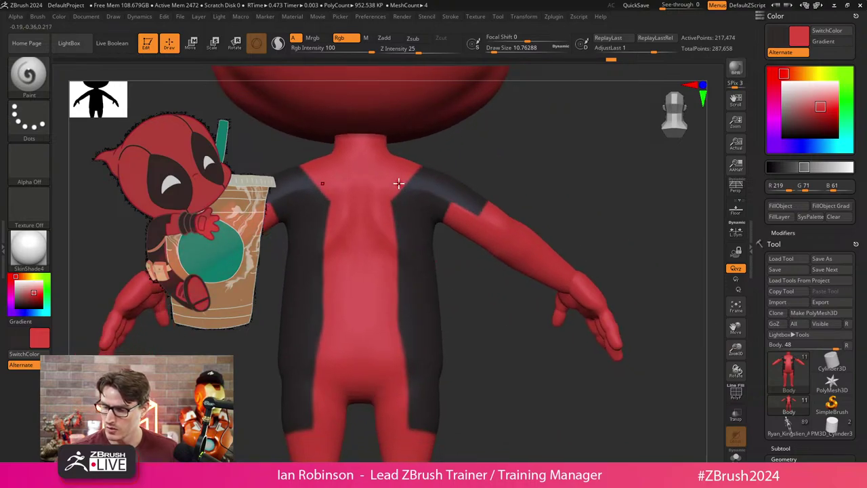
left_click_drag(432, 163, 457, 193)
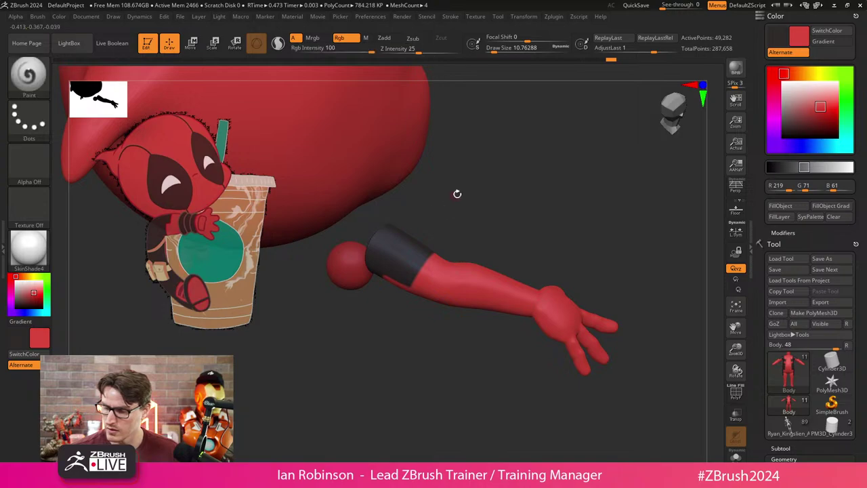
Unhide the body geometry and turn the model so the torso fills the view.
left_click(433, 212, "ctrl+shift")
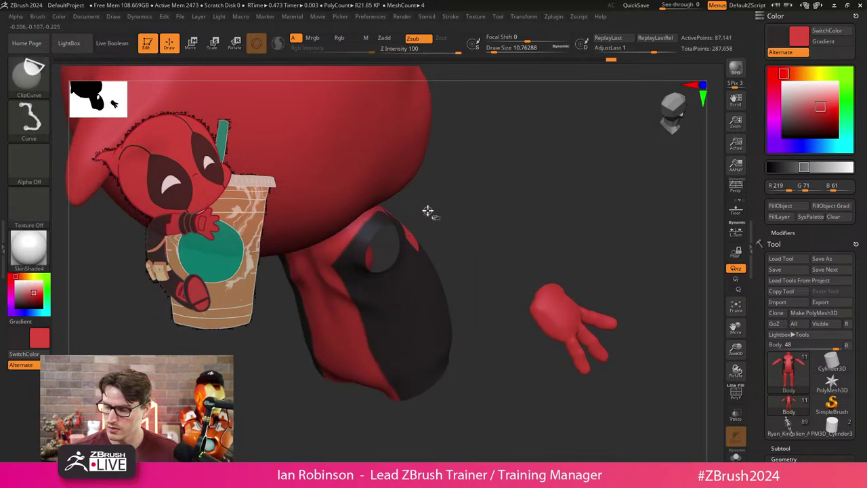
mouse_move(484, 191)
left_mouse_down()
mouse_move(552, 269)
mouse_move(503, 251)
mouse_move(566, 269)
mouse_move(569, 257)
mouse_move(529, 246)
left_mouse_up()
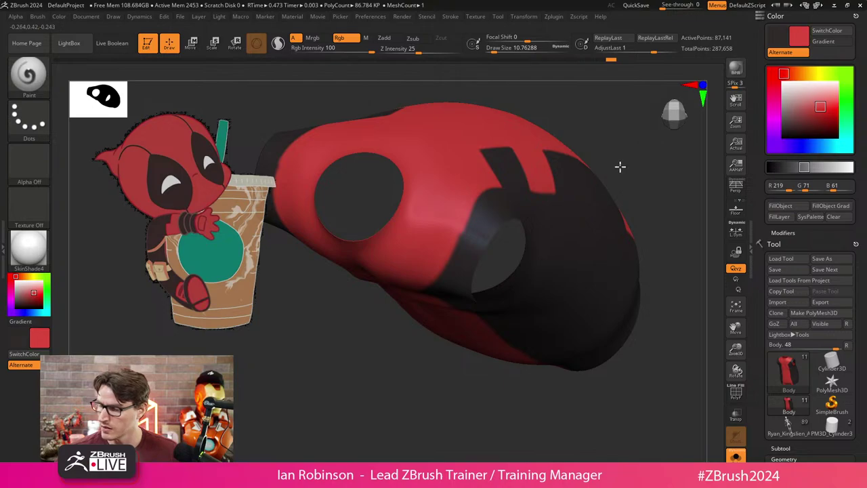
left_click_drag(620, 166, 594, 192)
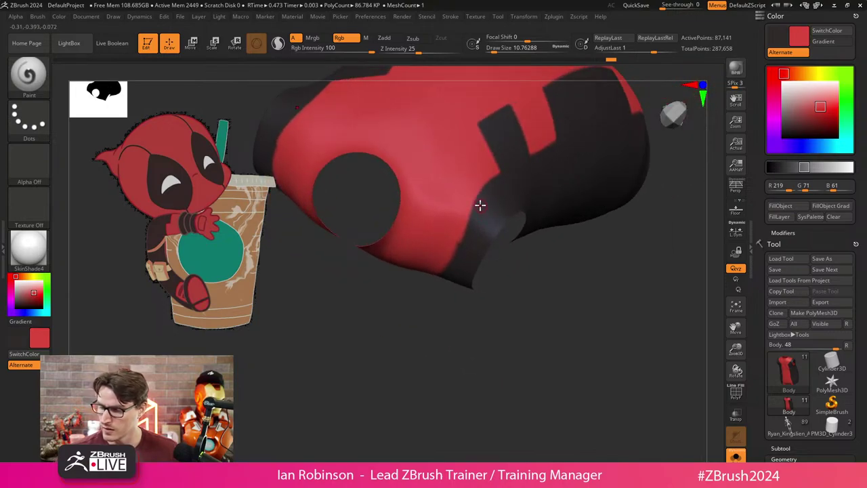
Paint a dark stroke down the shirt's side and bring up the Lazy Mouse stroke settings.
mouse_move(475, 203)
left_mouse_down()
mouse_move(431, 278)
mouse_move(419, 367)
mouse_move(483, 195)
left_mouse_up()
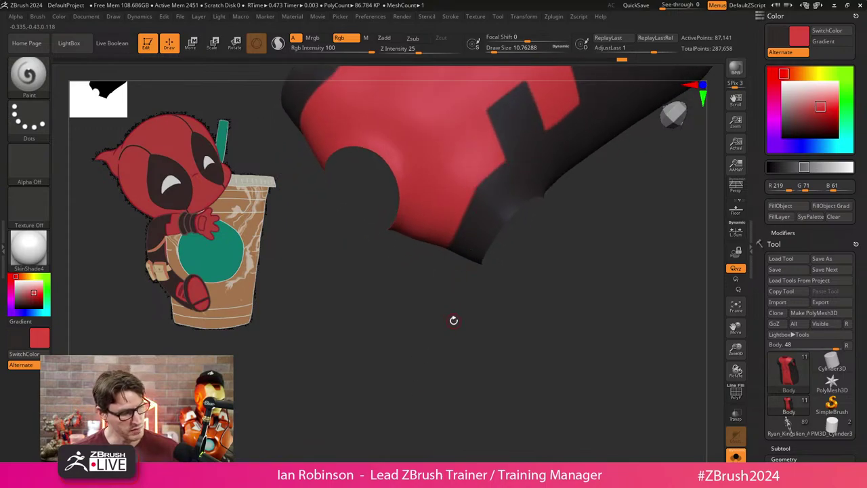
left_click_drag(450, 332, 493, 207)
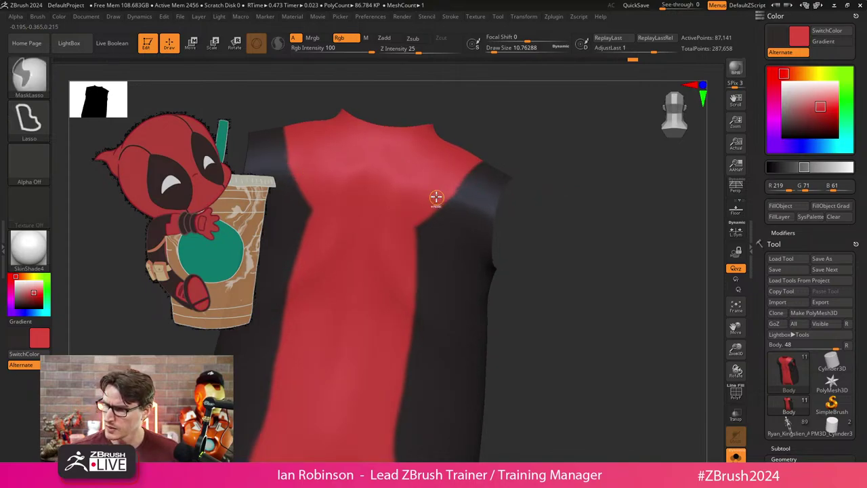
left_click(498, 16)
Paint a dark band from the shoulder toward the chest at a three-quarter angle.
mouse_move(451, 18)
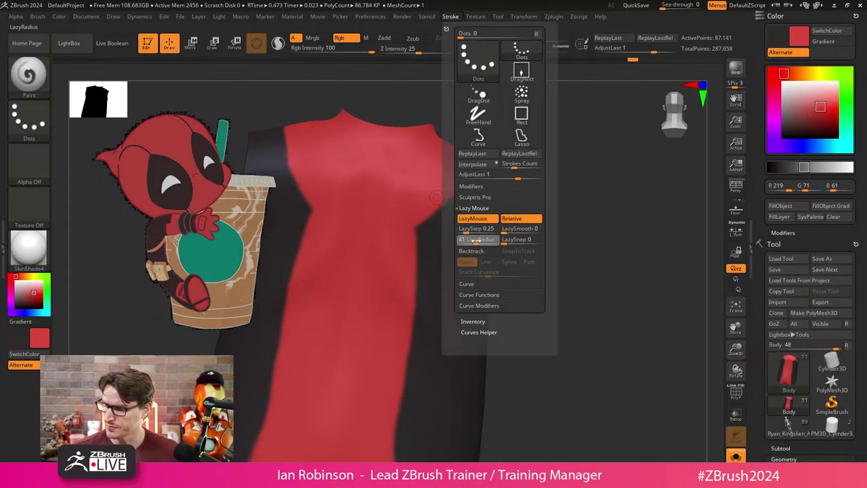
mouse_move(563, 258)
left_mouse_down()
mouse_move(577, 209)
mouse_move(546, 157)
mouse_move(484, 160)
left_mouse_up()
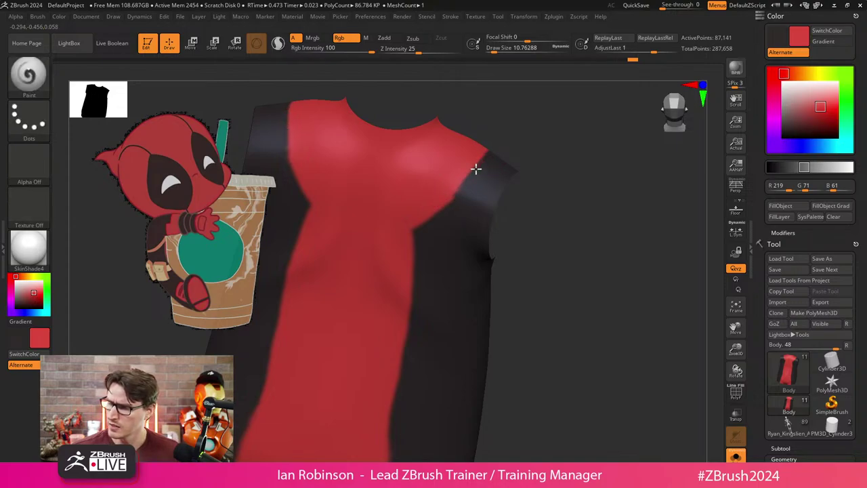
mouse_move(475, 169)
left_mouse_down()
mouse_move(396, 216)
mouse_move(416, 255)
mouse_move(427, 213)
mouse_move(472, 170)
mouse_move(558, 161)
mouse_move(480, 178)
left_mouse_up()
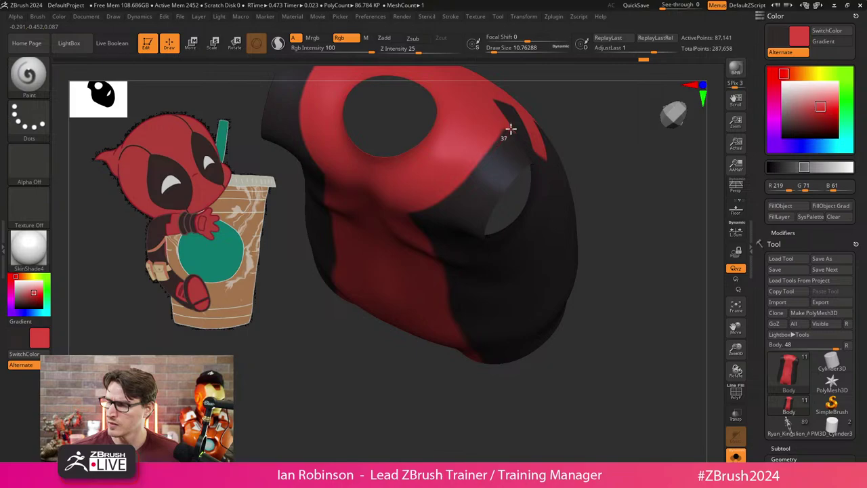
left_click_drag(526, 128, 513, 216)
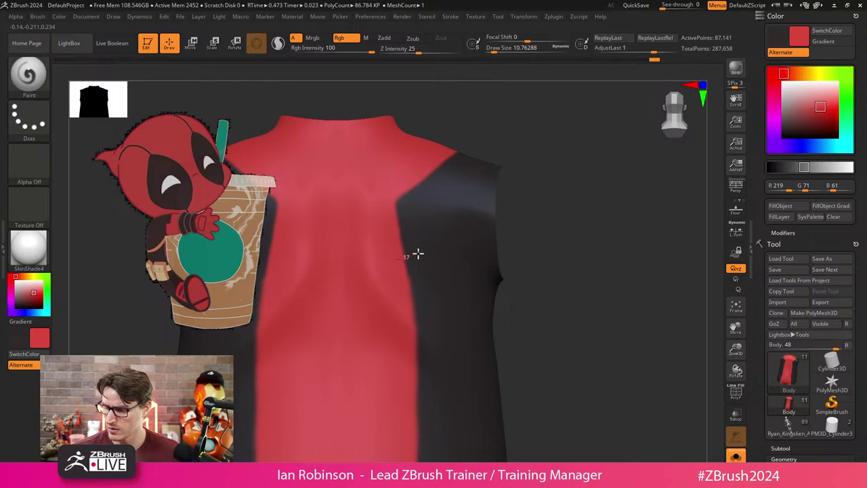
Undo a stray red mark on the black panel and reduce the Draw Size.
left_click_drag(416, 251, 442, 248)
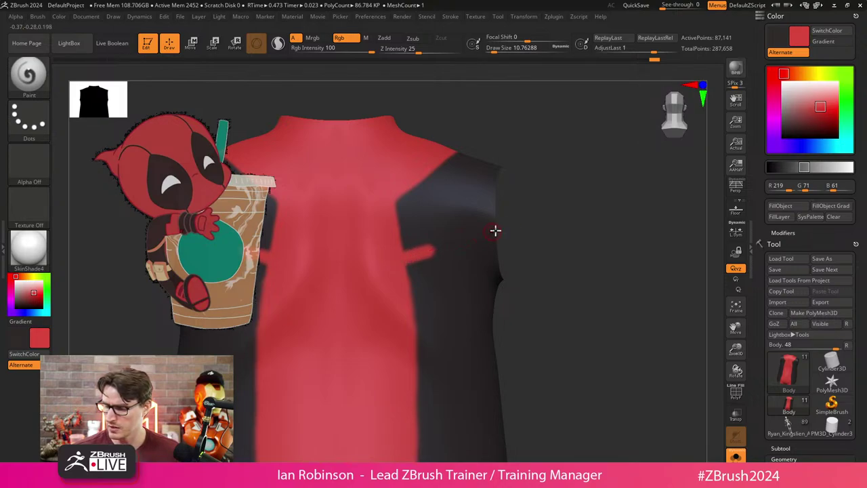
key("ctrl+z")
key("s")
key("s")
mouse_move(547, 234)
left_mouse_down()
mouse_move(399, 240)
mouse_move(438, 225)
mouse_move(534, 224)
mouse_move(378, 234)
mouse_move(432, 221)
left_mouse_up()
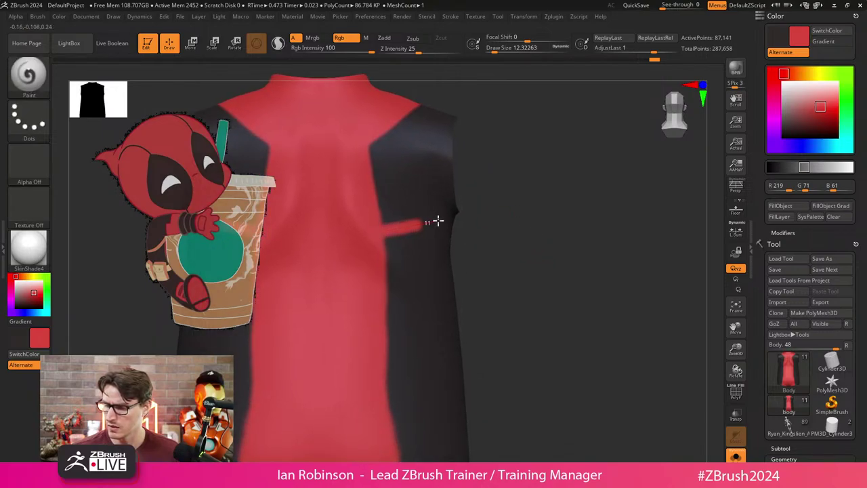
Paint straight red vertical stripes down the shirt's sides, mirrored with symmetry.
left_click_drag(425, 267, 410, 387)
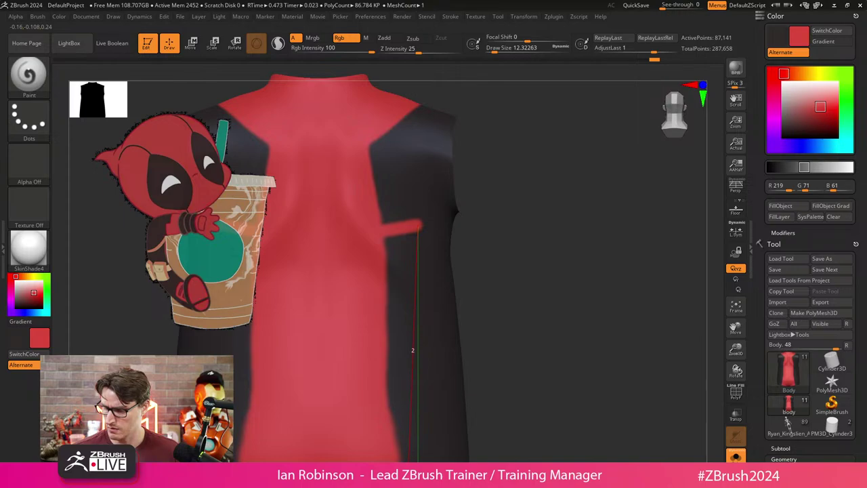
mouse_move(413, 350)
left_mouse_down()
mouse_move(406, 455)
mouse_move(527, 323)
mouse_move(388, 233)
mouse_move(389, 241)
mouse_move(395, 223)
mouse_move(355, 251)
left_mouse_up()
mouse_move(389, 210)
left_mouse_down()
mouse_move(374, 278)
mouse_move(387, 225)
mouse_move(380, 343)
mouse_move(377, 262)
mouse_move(384, 375)
mouse_move(391, 291)
mouse_move(383, 399)
left_mouse_up()
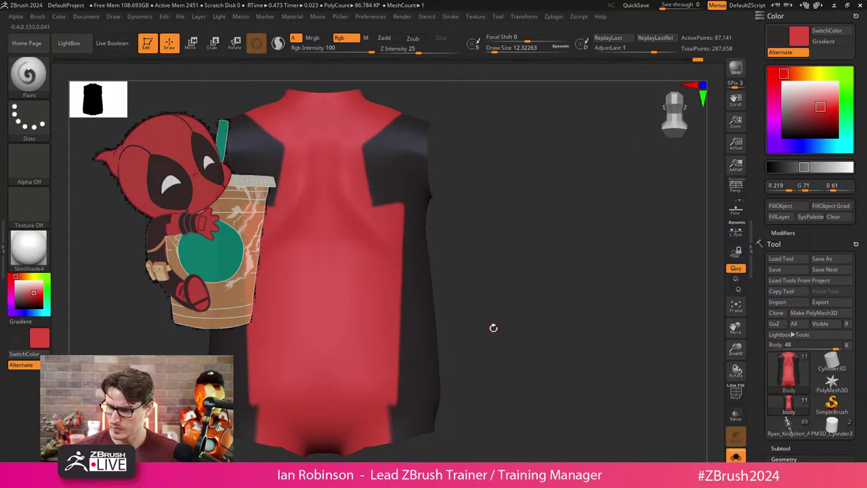
left_click_drag(494, 329, 569, 353)
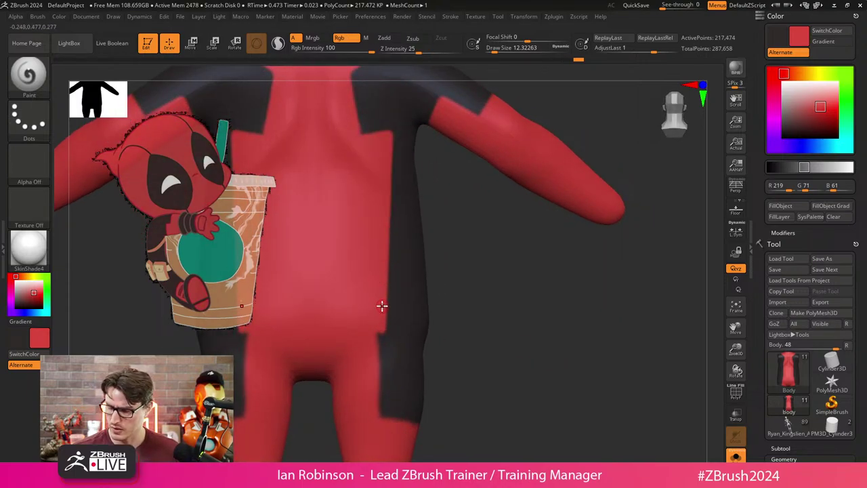
left_click_drag(394, 418, 395, 432)
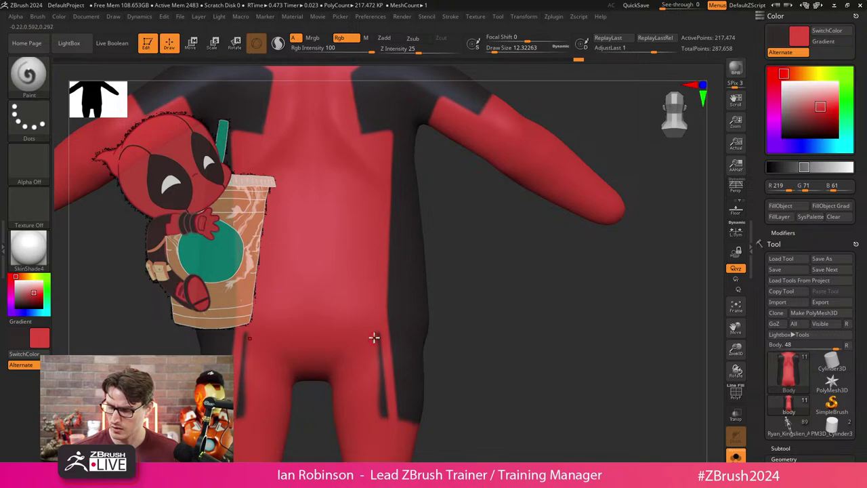
key("ctrl+z")
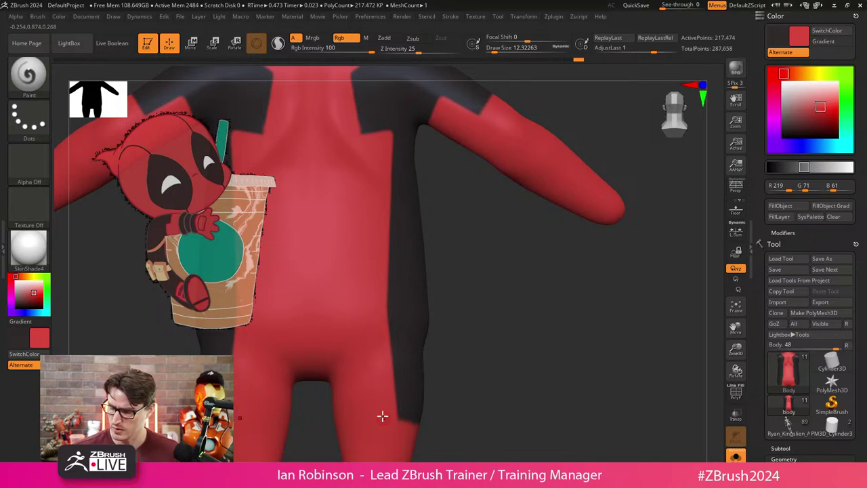
right_click_drag(413, 435, 527, 287)
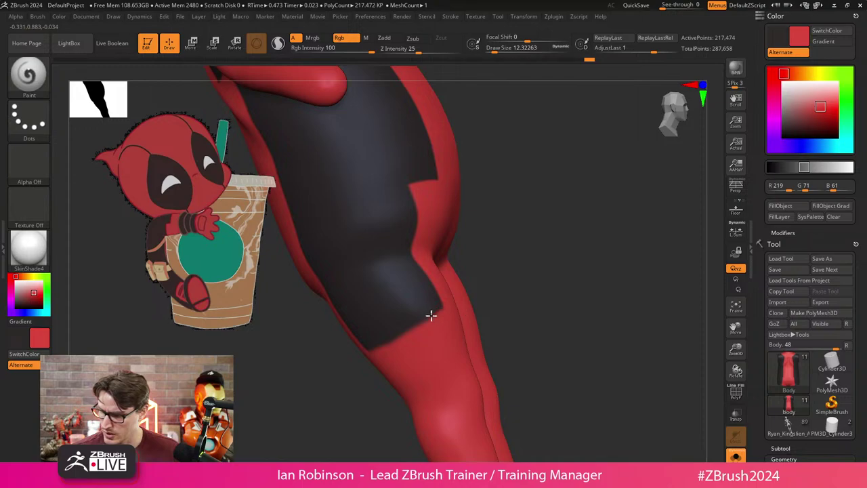
right_click_drag(472, 304, 522, 284)
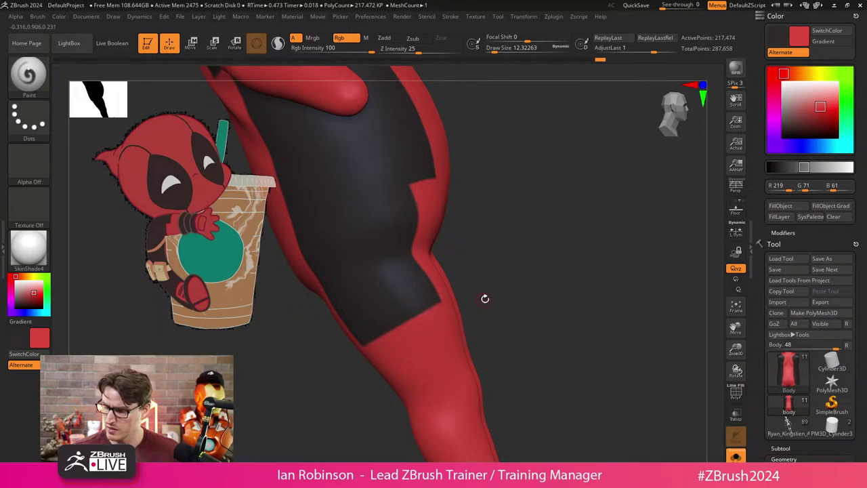
right_click_drag(486, 300, 576, 345)
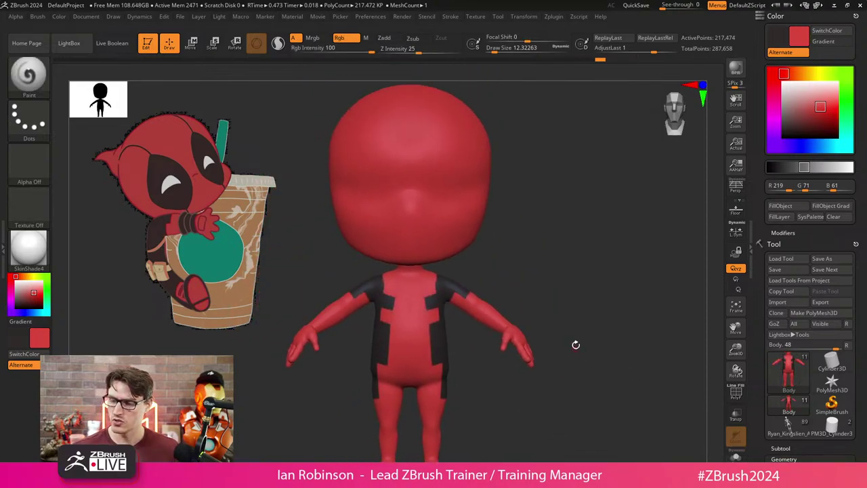
Save the project, then open the Load ZTool dialog on the DP_Chibi_Sculpt folder.
left_click(854, 16)
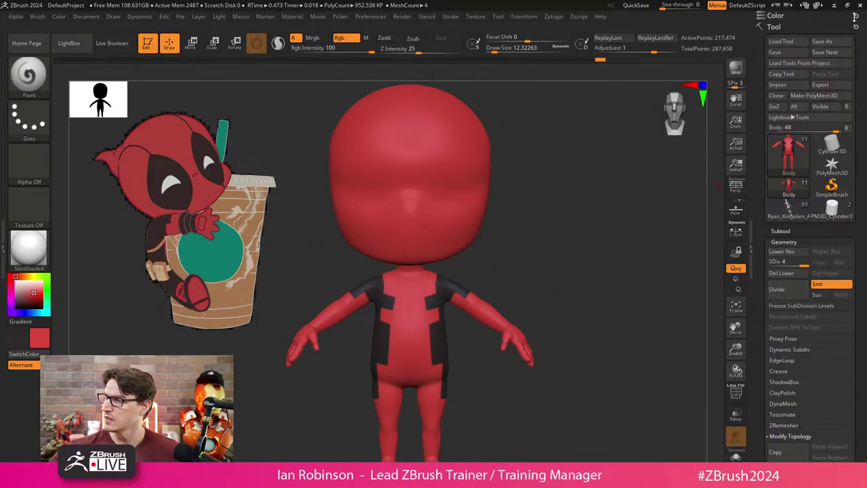
left_click(782, 52)
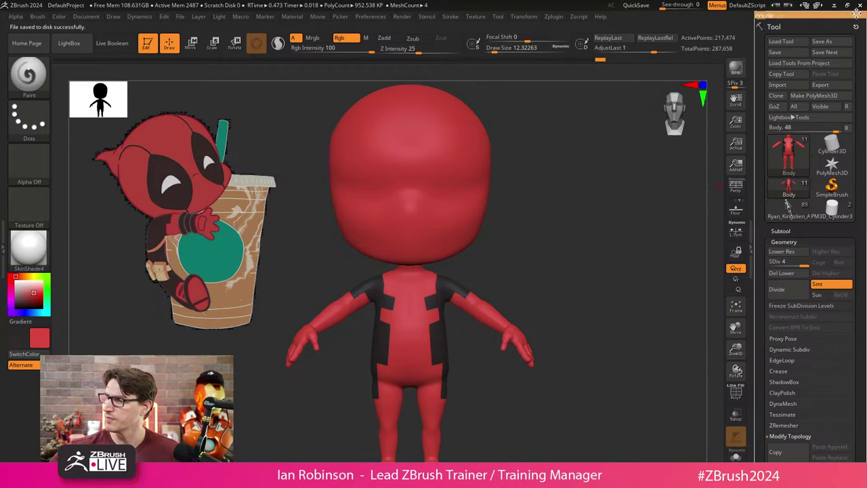
right_click_drag(612, 199, 597, 233)
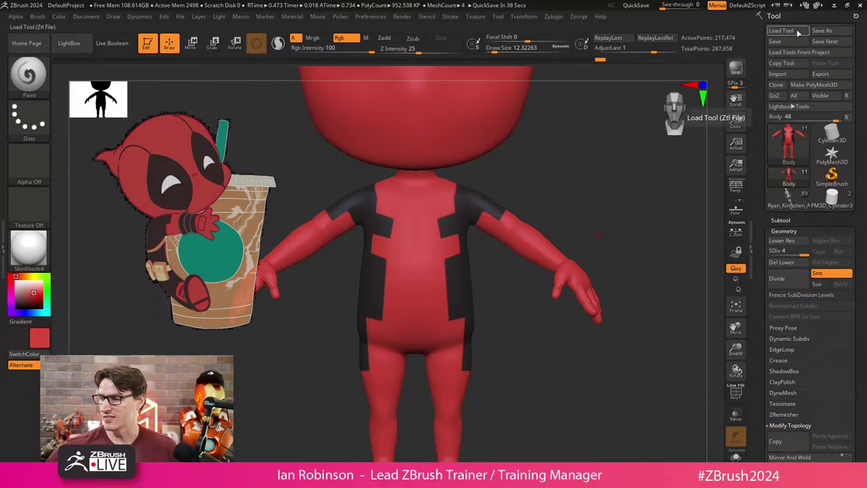
left_click(781, 30)
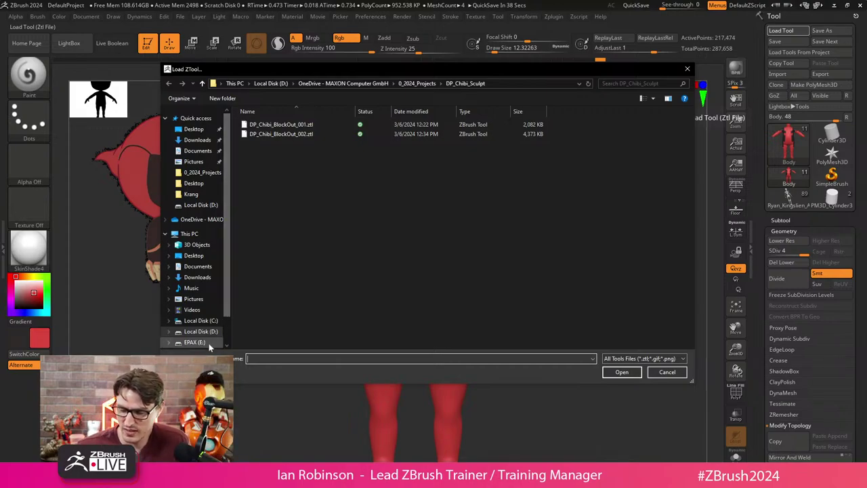
Open TMNT_Leo_Statue_Posed_005.ztl from the EPAX (E:) drive.
left_click(197, 342)
left_click(317, 126)
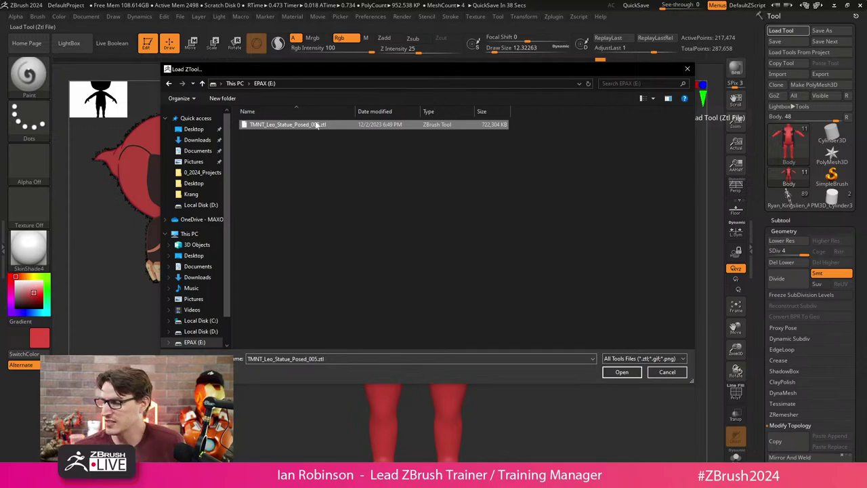
left_click(622, 373)
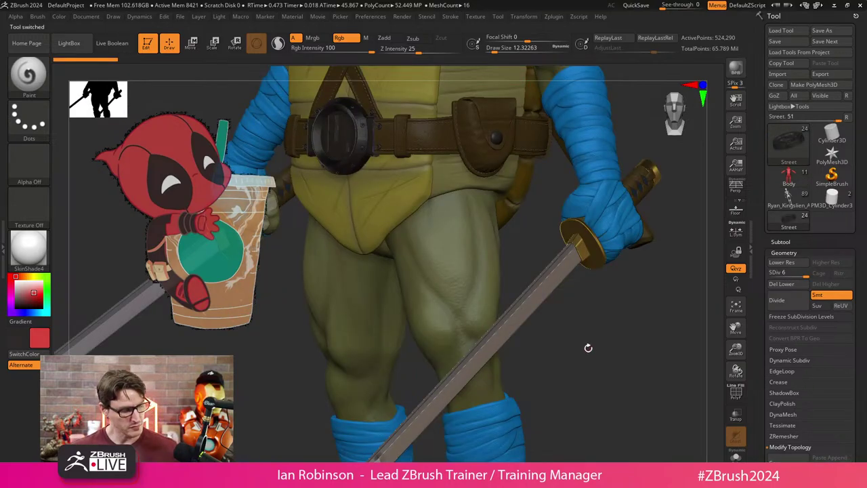
Select and copy the turtle's SwordL subtool, then switch back to the Deadpool Body tool.
left_click_drag(588, 347, 542, 312)
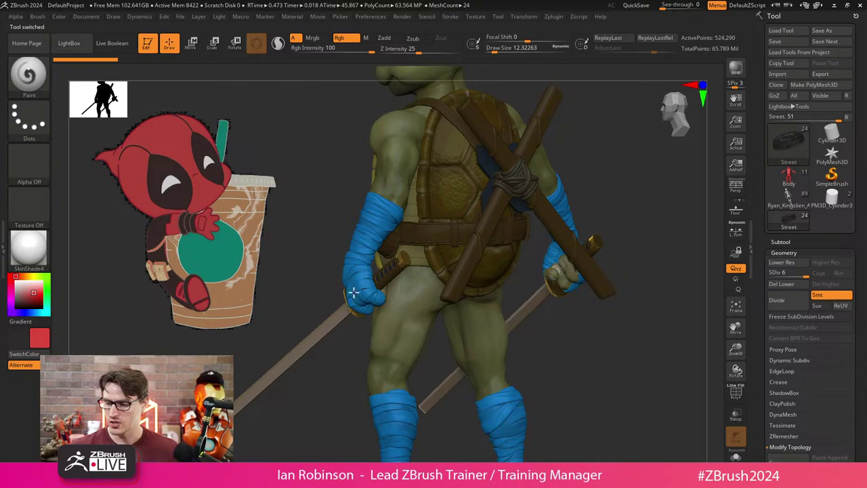
left_click(399, 268, "alt")
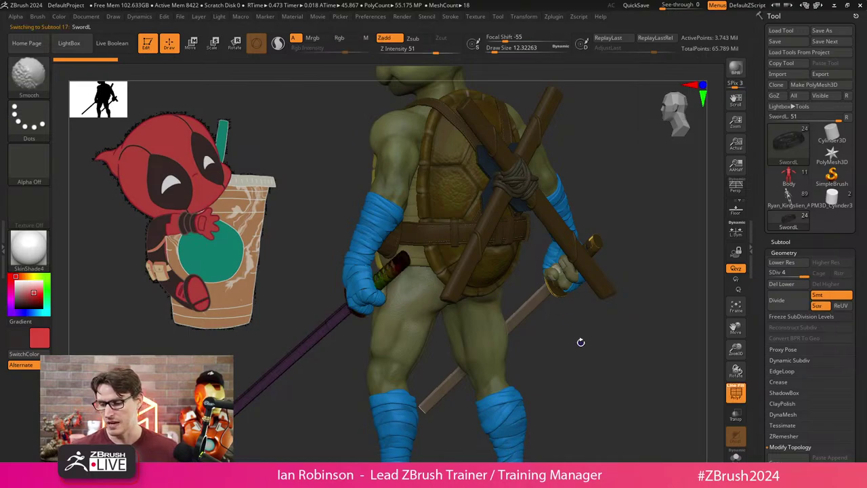
left_click_drag(612, 364, 647, 260)
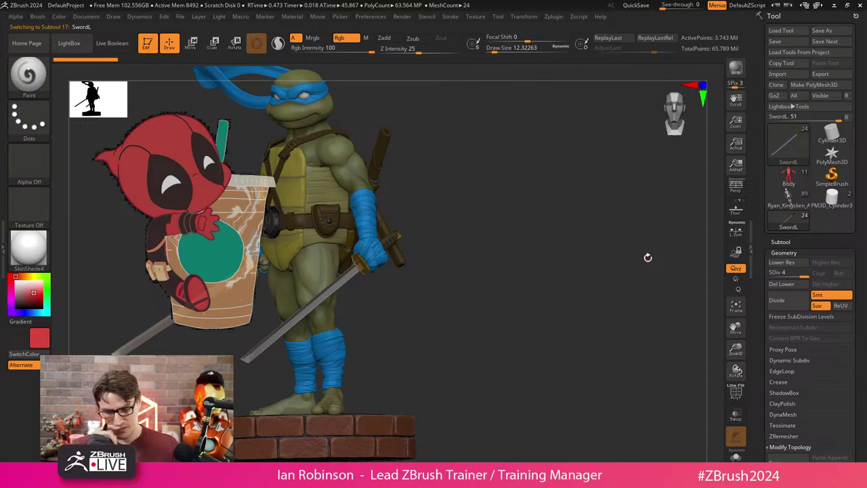
left_click(787, 244)
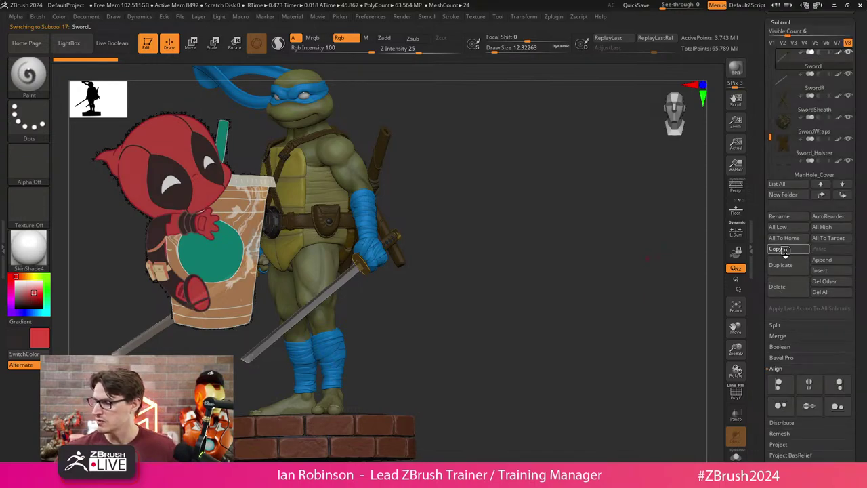
scroll(820, 109, "up", 3)
left_click(789, 156)
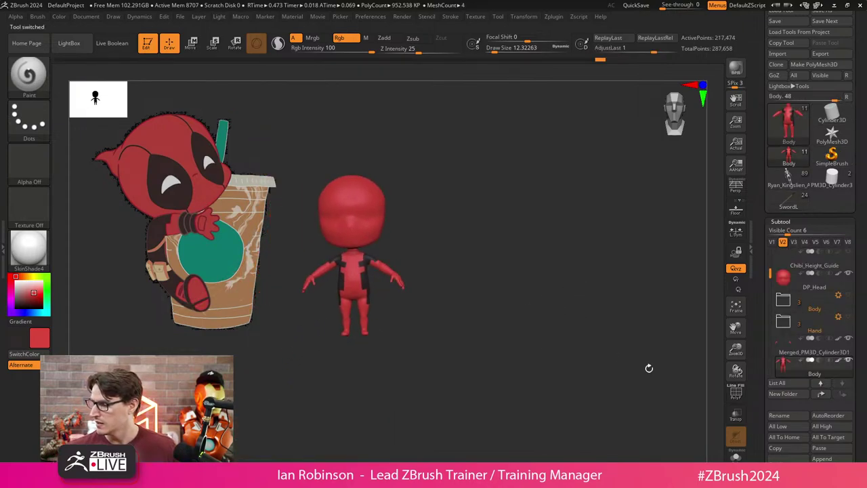
Paste the copied sword into Deadpool as a SwordL1 subtool and enter Transpose mode.
left_click(820, 448)
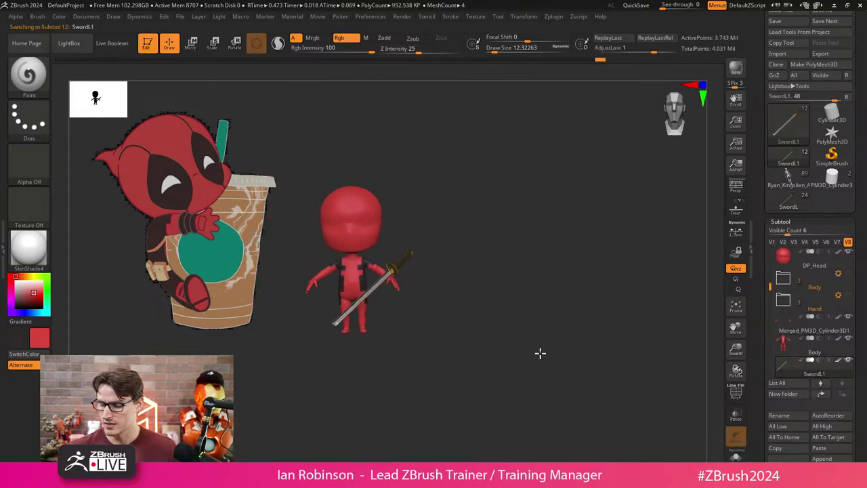
mouse_move(541, 353)
left_mouse_down()
mouse_move(552, 372)
mouse_move(490, 361)
mouse_move(547, 337)
left_mouse_up()
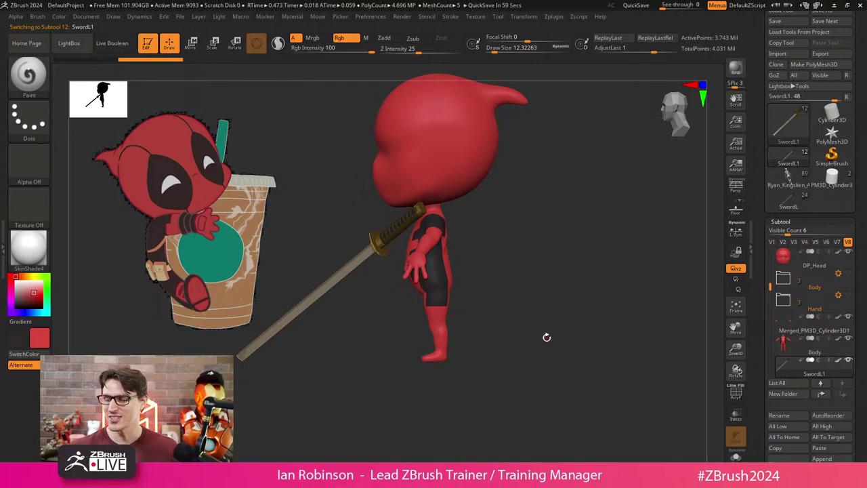
key("w")
left_click_drag(529, 285, 534, 247)
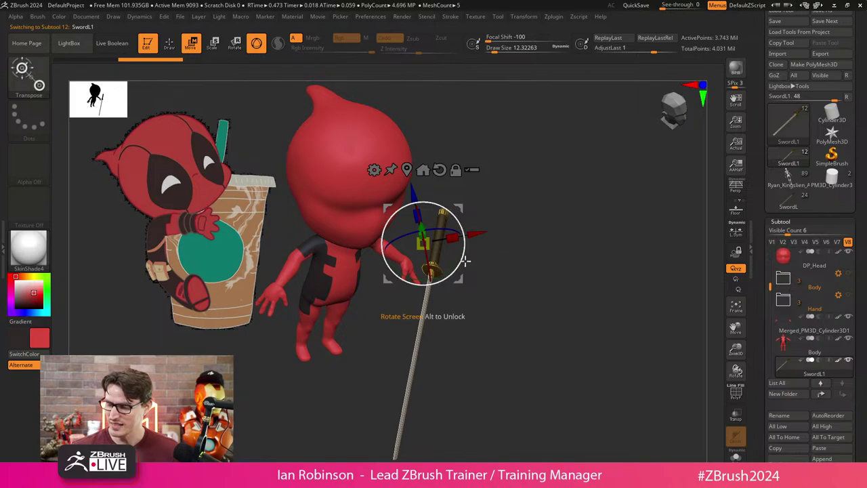
mouse_move(474, 264)
left_mouse_down()
mouse_move(511, 275)
mouse_move(519, 257)
mouse_move(519, 336)
left_mouse_up()
key("q")
key("w")
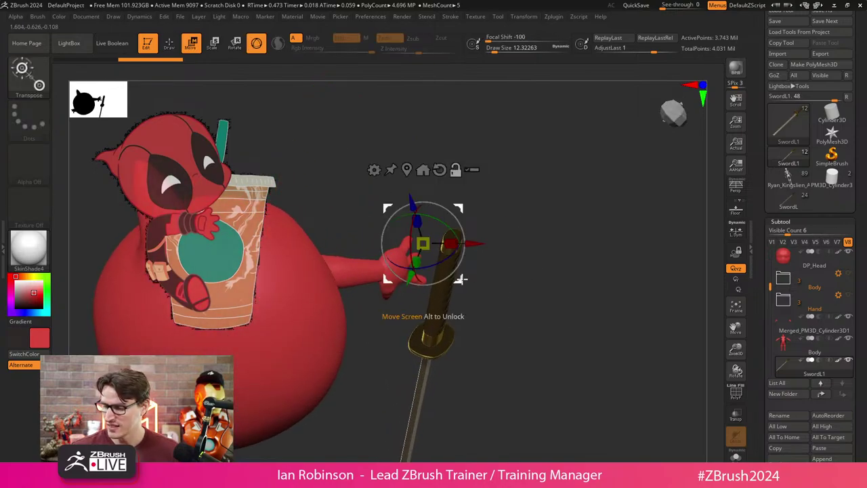
Recentre the transpose pivot on the sword and rotate it to point forward.
left_click(453, 235)
left_click_drag(522, 224, 470, 180)
left_click(437, 161)
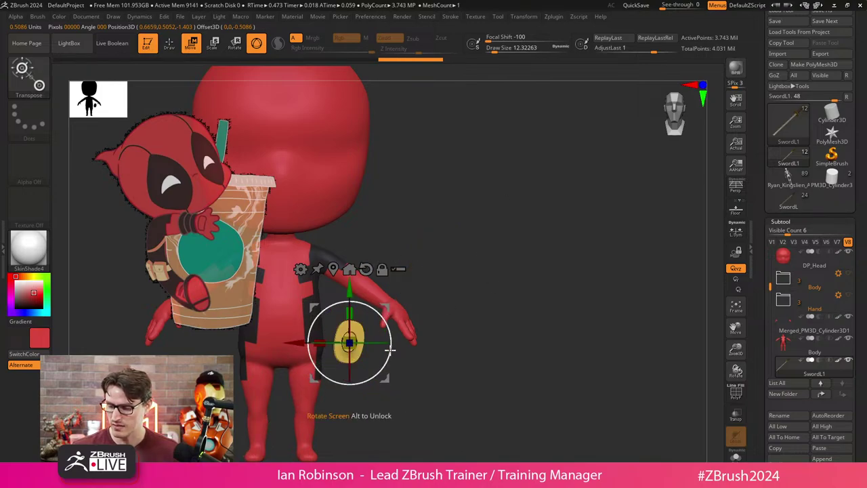
left_click_drag(383, 308, 410, 366)
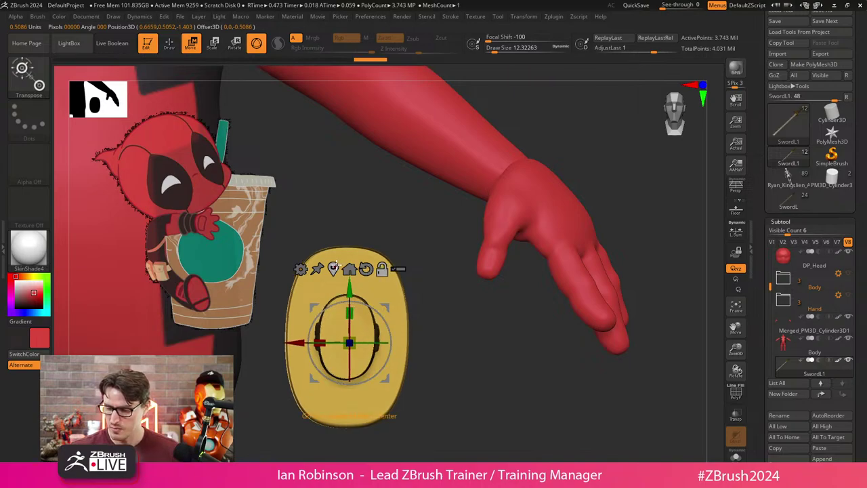
left_click(333, 269)
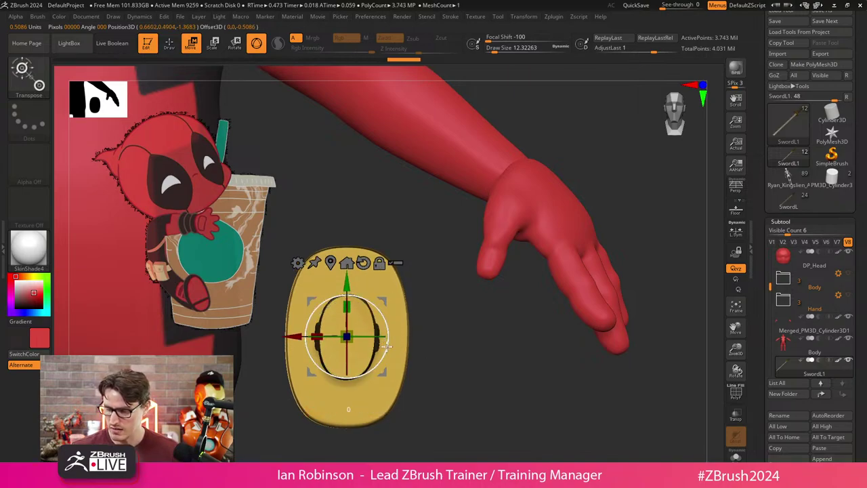
key("shift+f")
Scale the sword up slightly and check it from an aligned side view.
right_click_drag(395, 343, 437, 351, "ctrl")
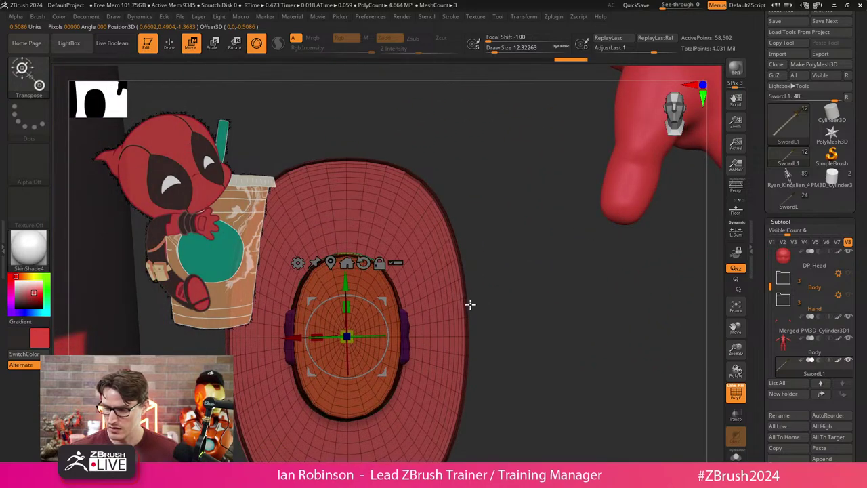
left_click_drag(389, 343, 387, 348)
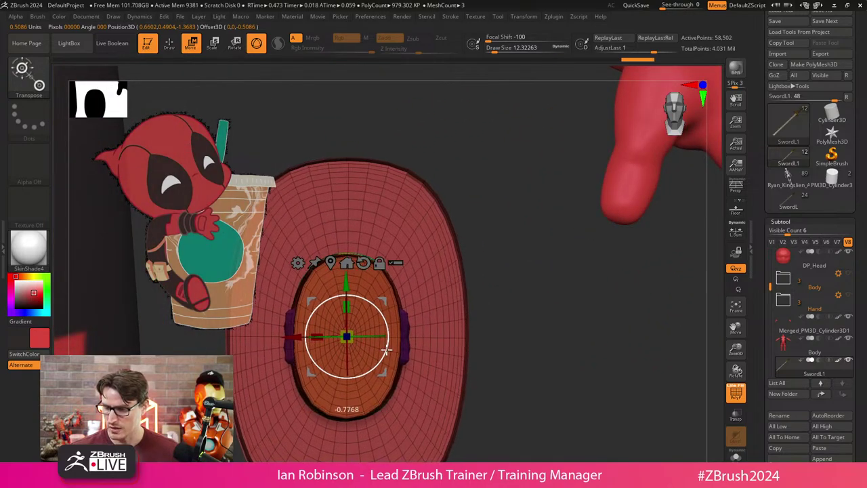
right_click_drag(414, 343, 472, 314, "ctrl")
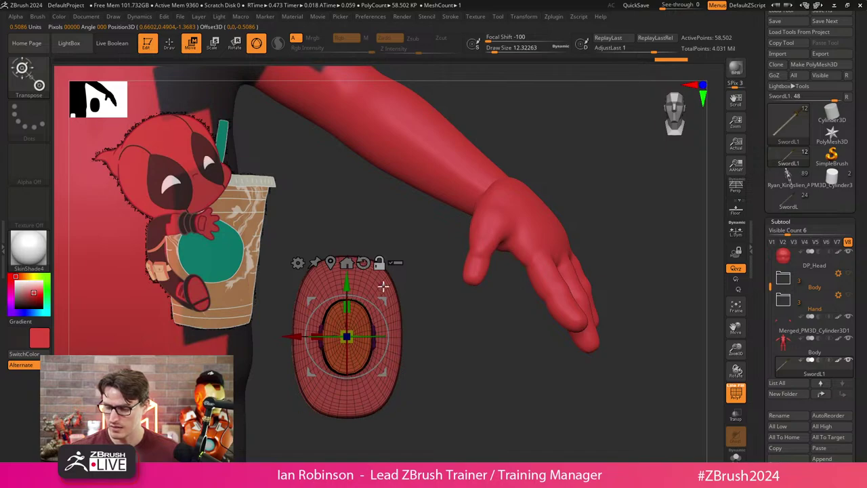
key("q")
mouse_move(465, 391)
left_mouse_down("shift")
mouse_move(522, 351)
mouse_move(491, 370)
left_mouse_up("shift")
key("b")
key("p")
key("a")
right_click_drag(492, 369, 341, 413, "ctrl")
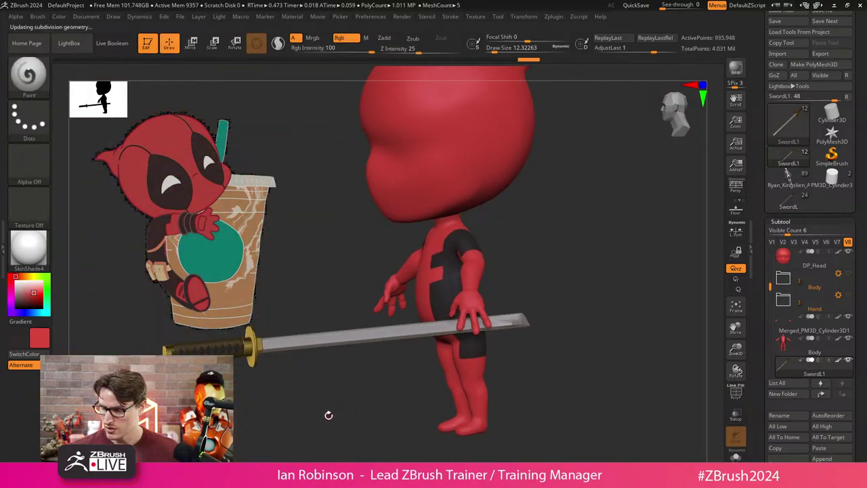
Rotate the katana to stand upright through the hand and adjust its length.
left_click_drag(324, 408, 497, 356)
key("w")
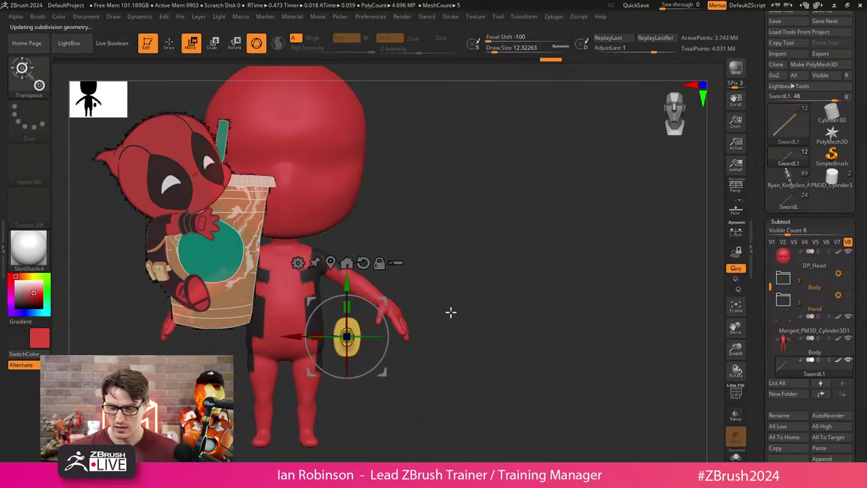
left_click_drag(409, 337, 382, 316)
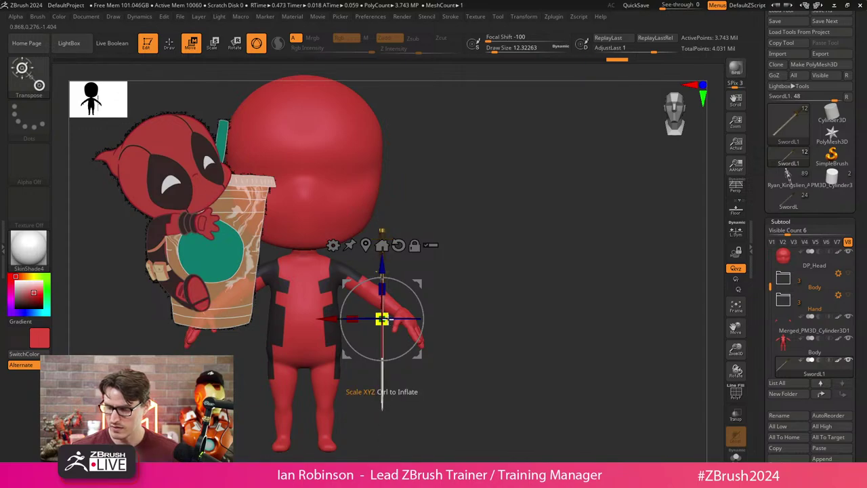
left_click_drag(437, 305, 457, 294, "shift")
left_click_drag(420, 385, 403, 393, "alt")
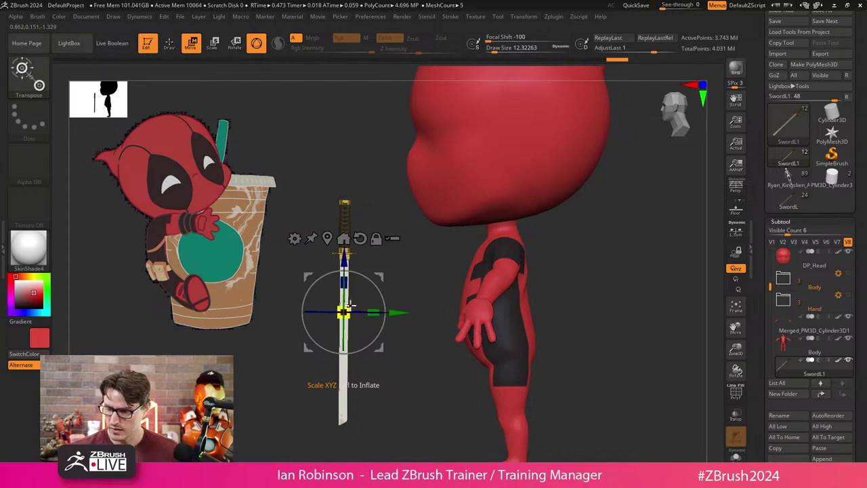
mouse_move(350, 305)
left_mouse_down()
mouse_move(474, 318)
mouse_move(594, 350)
mouse_move(373, 418)
mouse_move(426, 301)
mouse_move(451, 292)
mouse_move(470, 290)
mouse_move(359, 402)
left_mouse_up()
Try the sword on the figure's back, undo, then slide it out beside his side.
key("q")
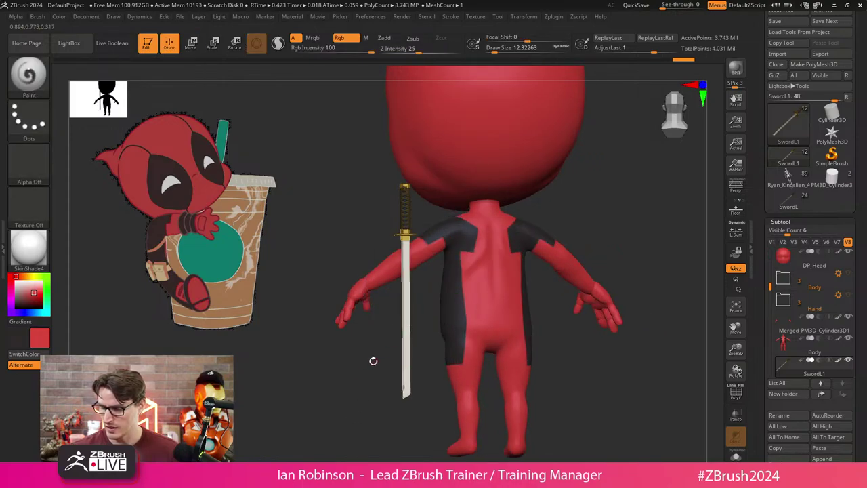
left_click_drag(373, 360, 407, 339)
key("w")
left_click_drag(406, 290, 532, 309)
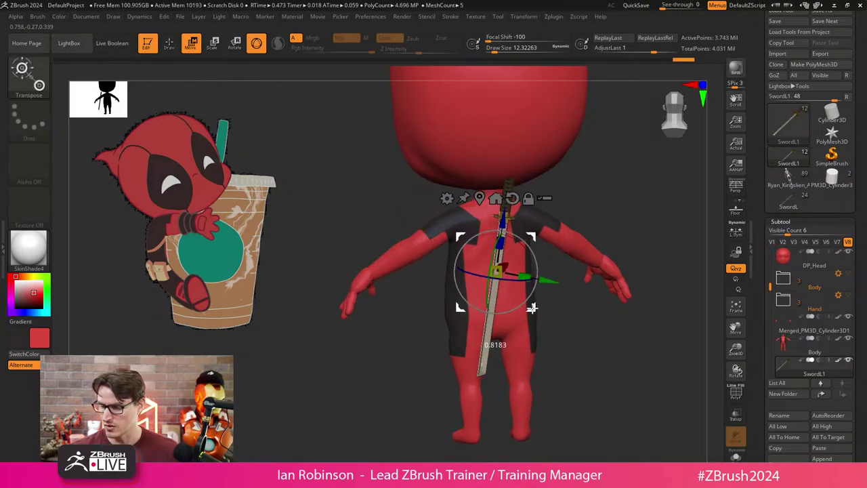
left_click_drag(650, 285, 653, 235)
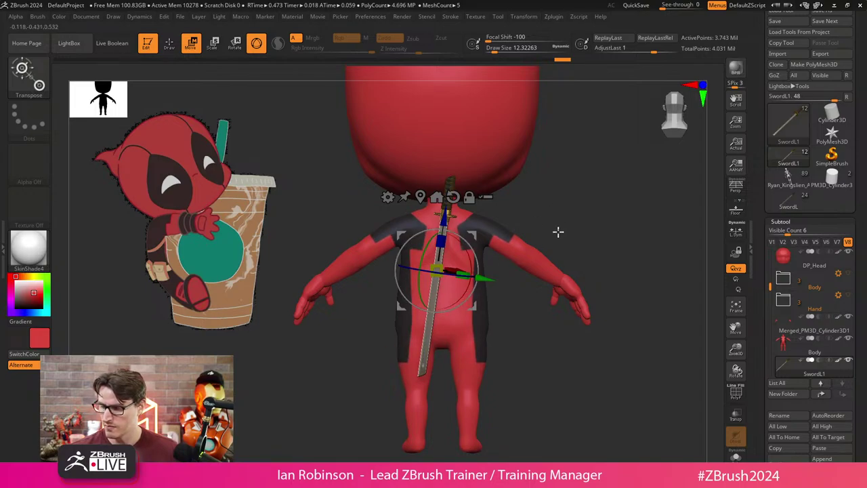
key("ctrl+z")
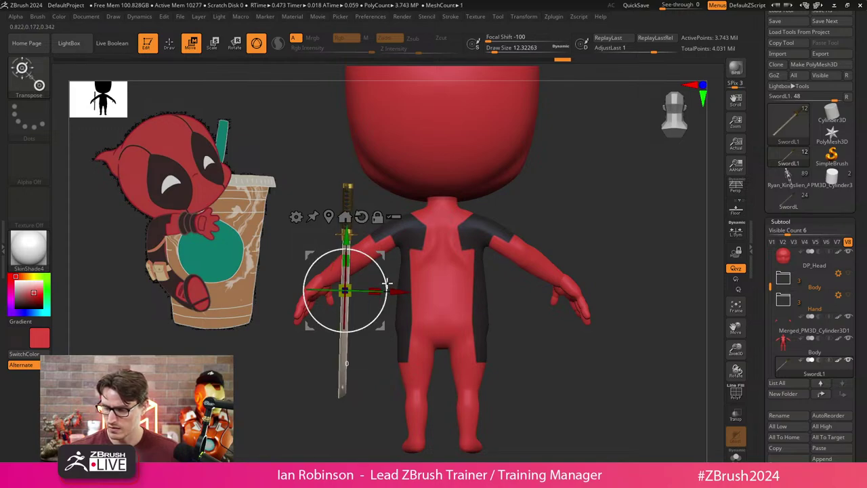
left_click_drag(390, 290, 326, 291)
key("q")
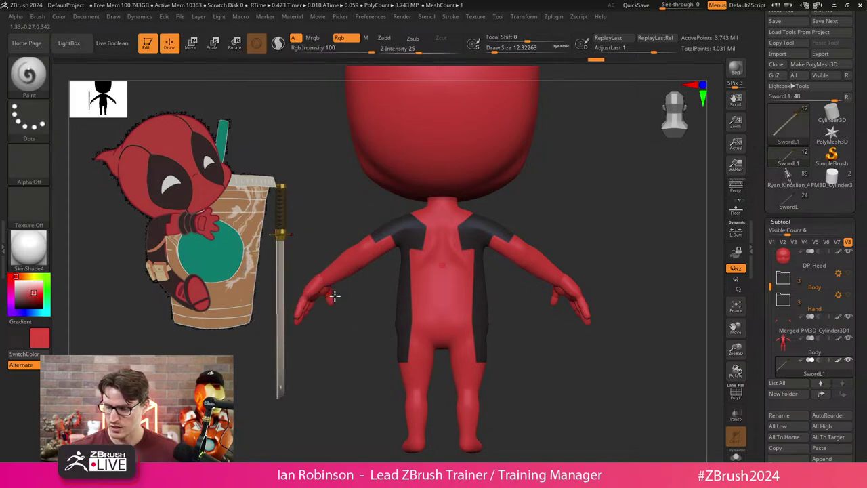
left_click_drag(583, 251, 599, 230)
Duplicate the katana and delete its lower subdivision levels.
key("ctrl+shift+d")
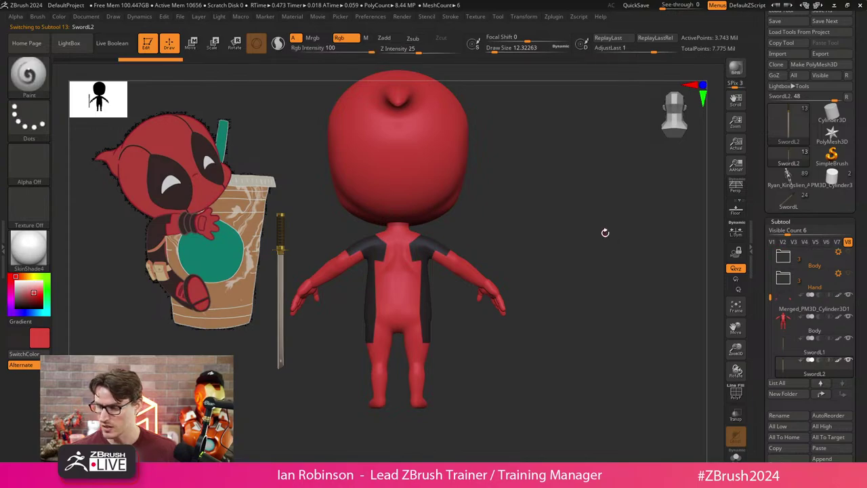
left_click(789, 222)
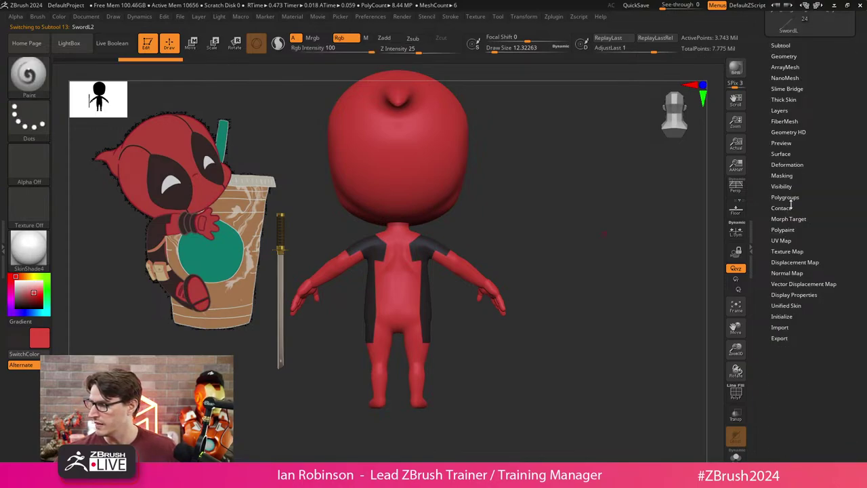
left_click(787, 165)
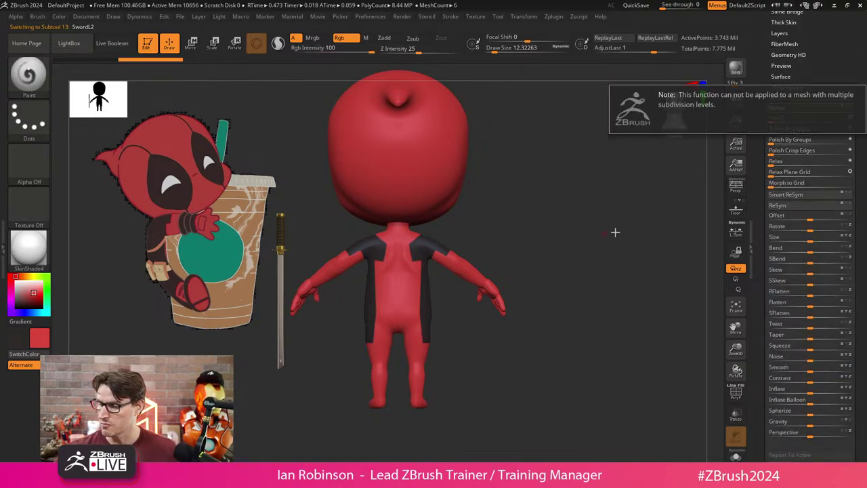
left_click(786, 88)
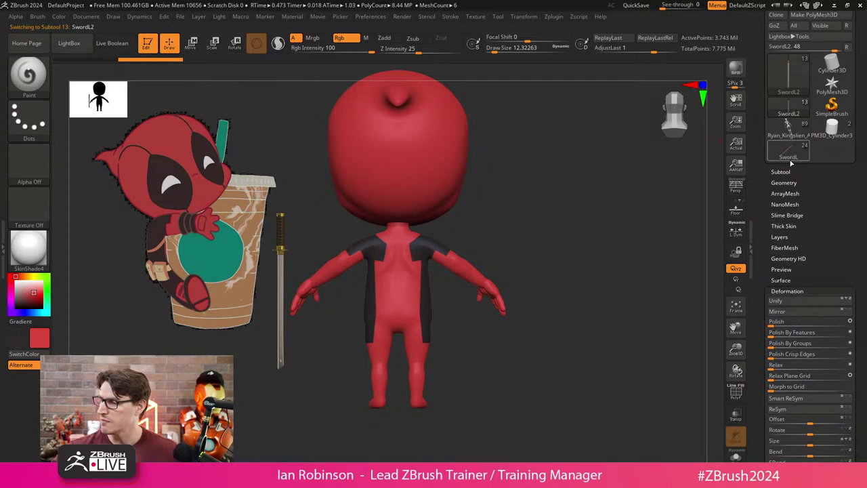
left_click(826, 142)
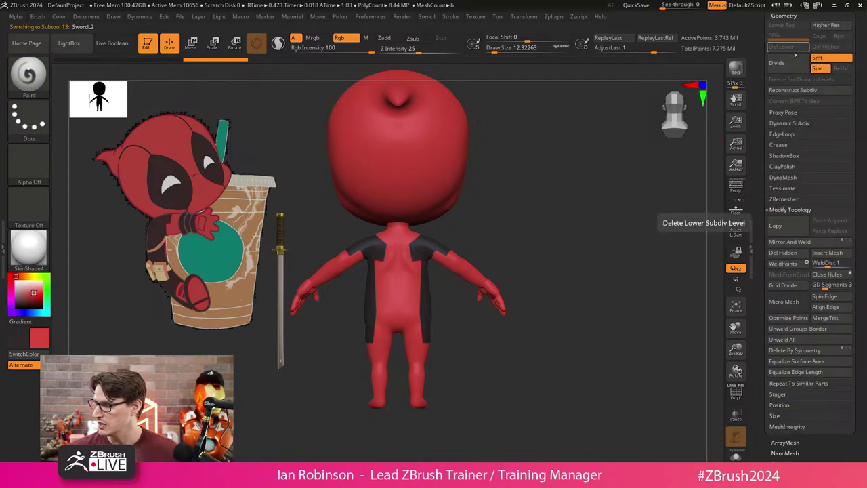
Mirror the duplicate sword to Deadpool's other side and reconstruct its subdivision levels.
scroll(820, 435, "down", 5)
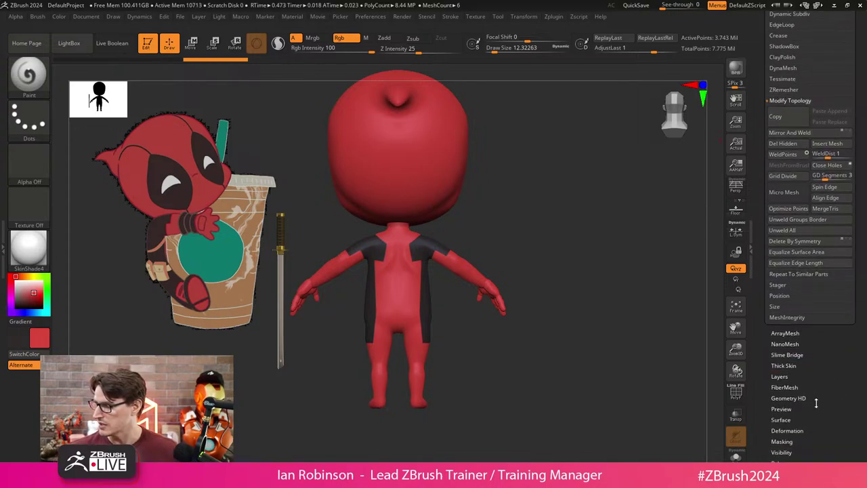
left_click(800, 431)
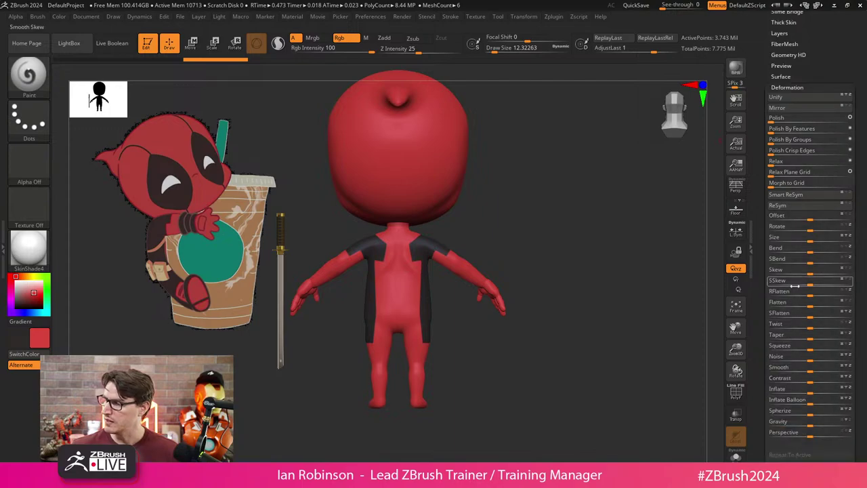
left_click(777, 107)
scroll(843, 91, "up", 1)
scroll(843, 91, "up", 5)
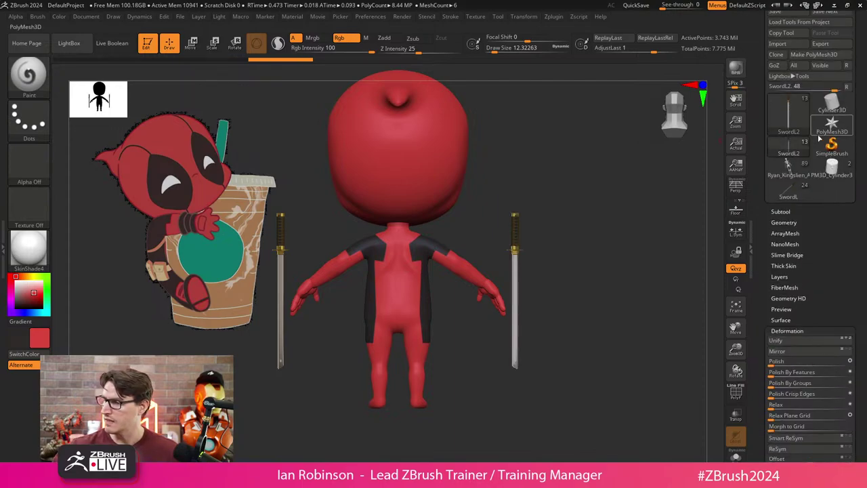
left_click(786, 90)
left_click(786, 91)
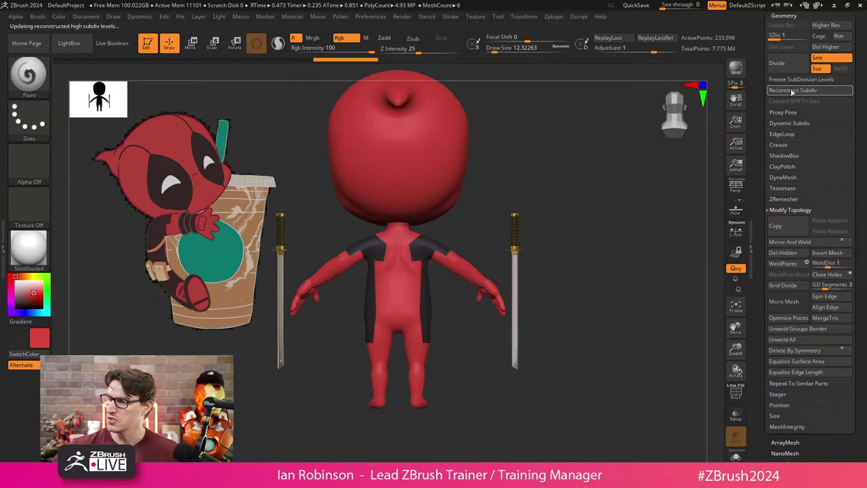
left_click(792, 91)
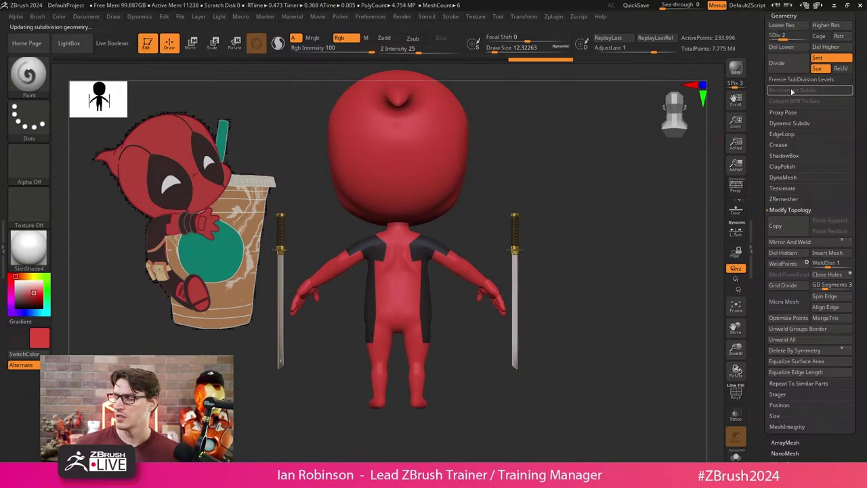
Enable the Move gizmo and select both sword subtools together.
left_click_drag(498, 271, 539, 263)
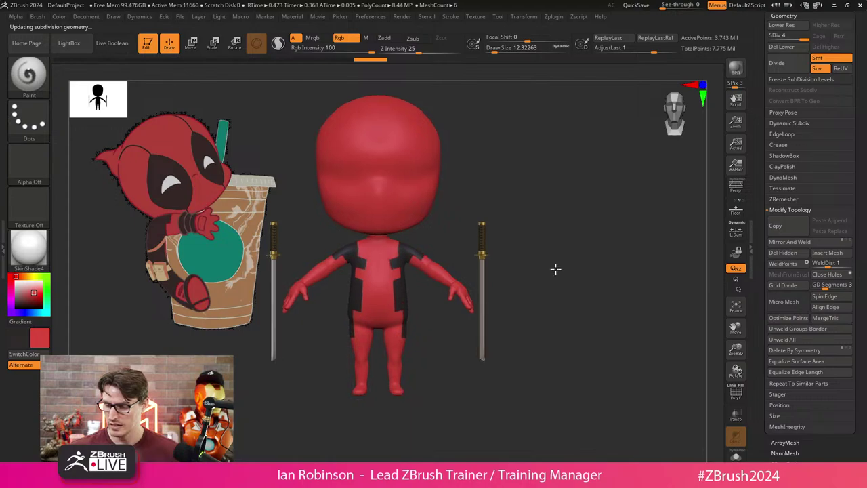
scroll(794, 131, "up", 10)
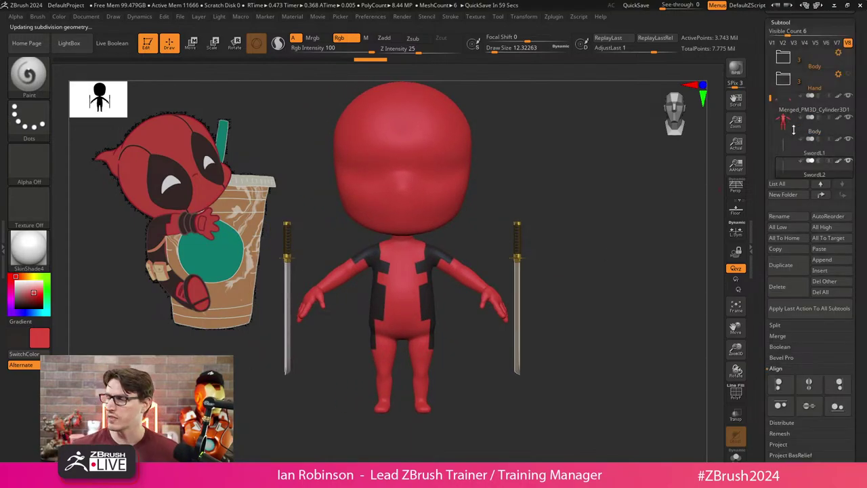
key("w")
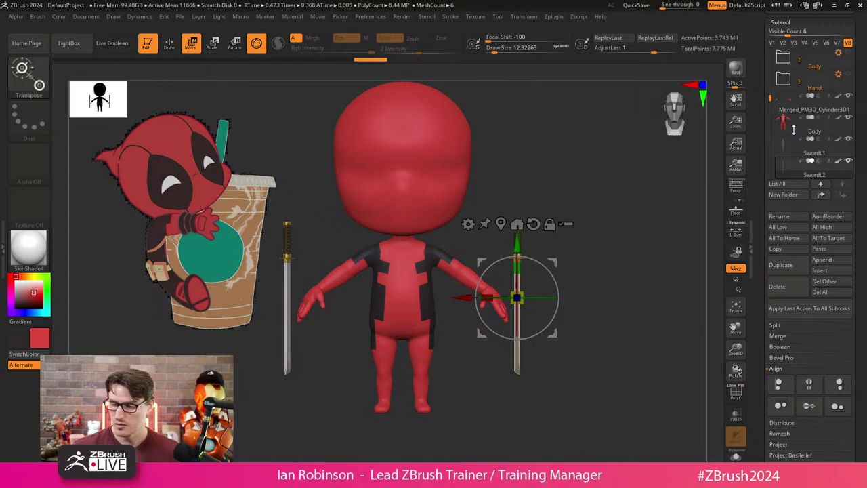
left_click_drag(581, 330, 509, 387, "ctrl+shift")
left_click_drag(309, 358, 256, 403, "ctrl+shift")
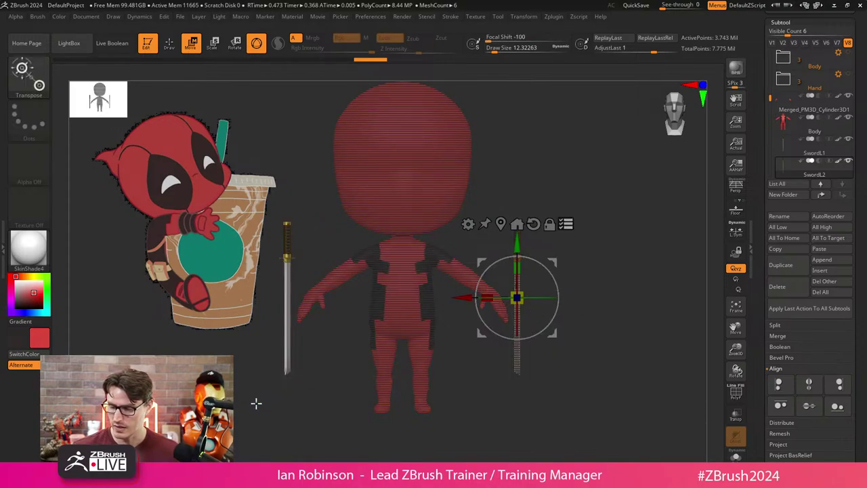
left_click(517, 351, "ctrl+shift")
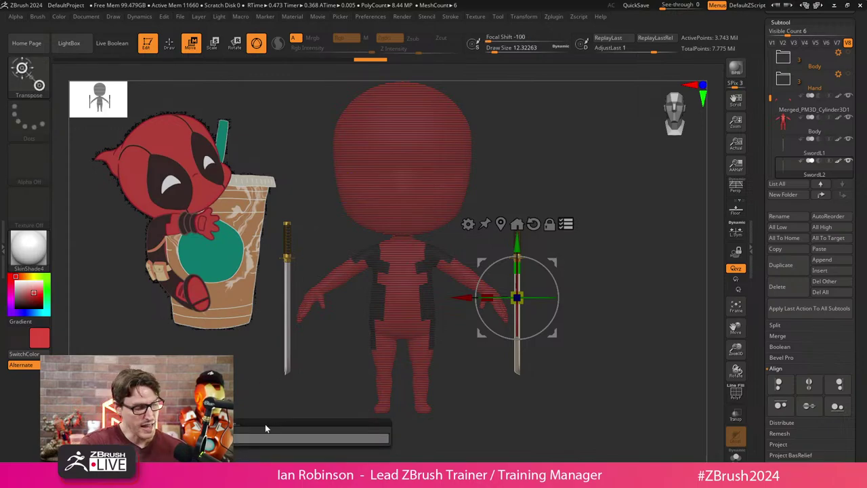
Name the new folder Swords and move the Merged_PM3D katanas subtool into it.
type("Swords")
key("Return")
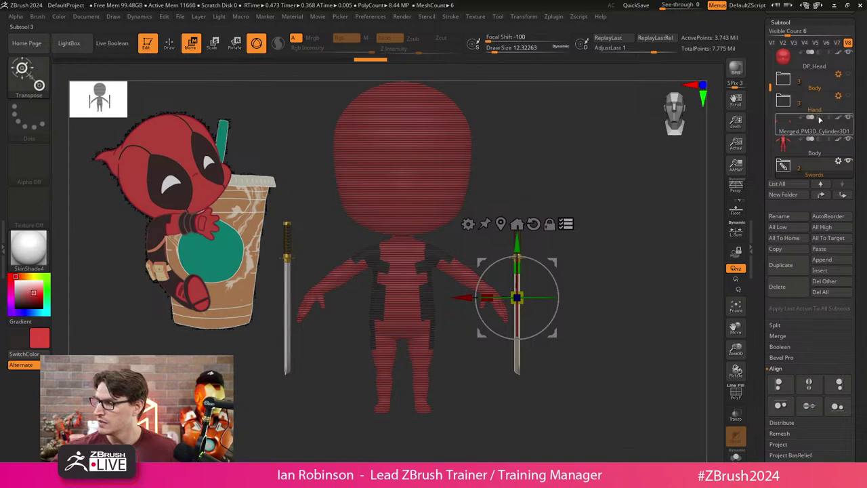
left_click_drag(818, 140, 816, 166)
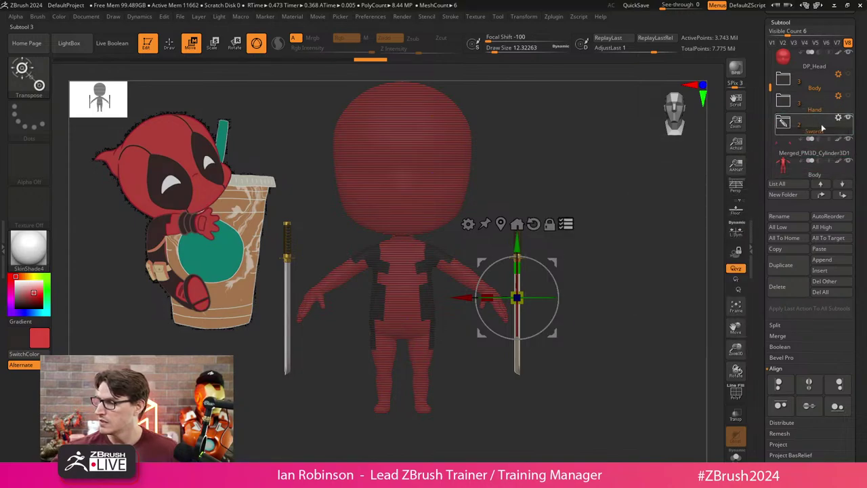
key("q")
left_click_drag(618, 227, 607, 252)
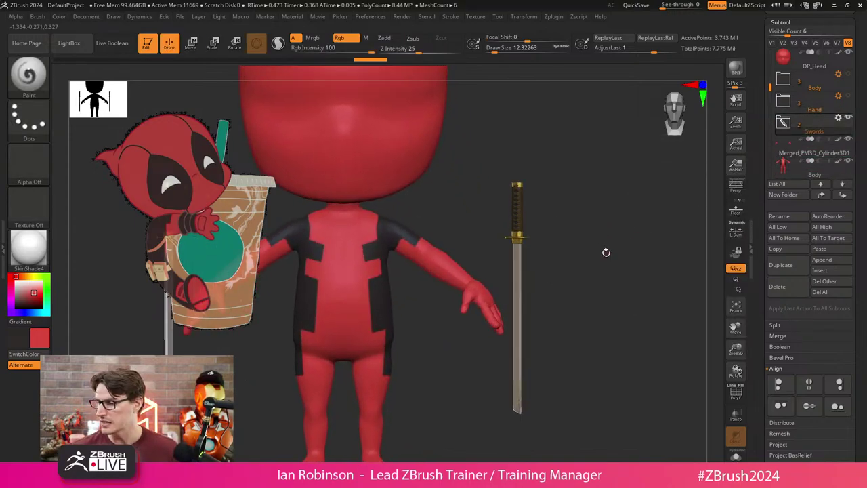
Select the Body subtool and put it in a new folder named Body_SUit.
left_click(808, 175)
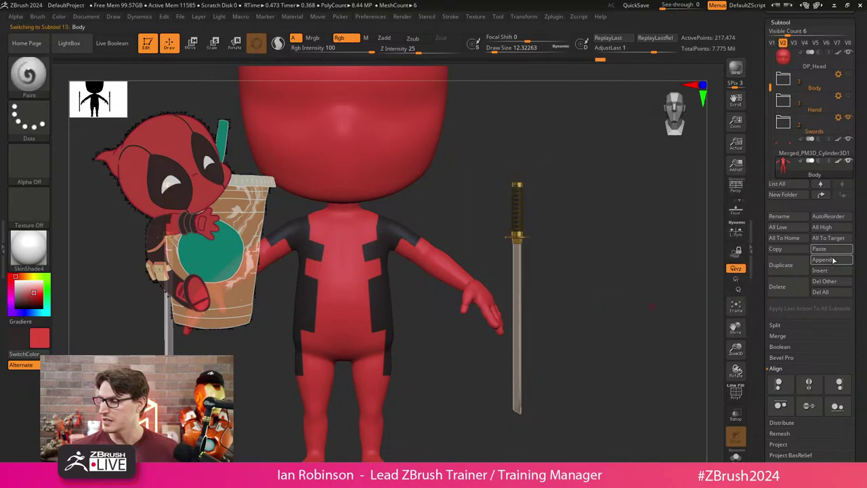
left_click(784, 195)
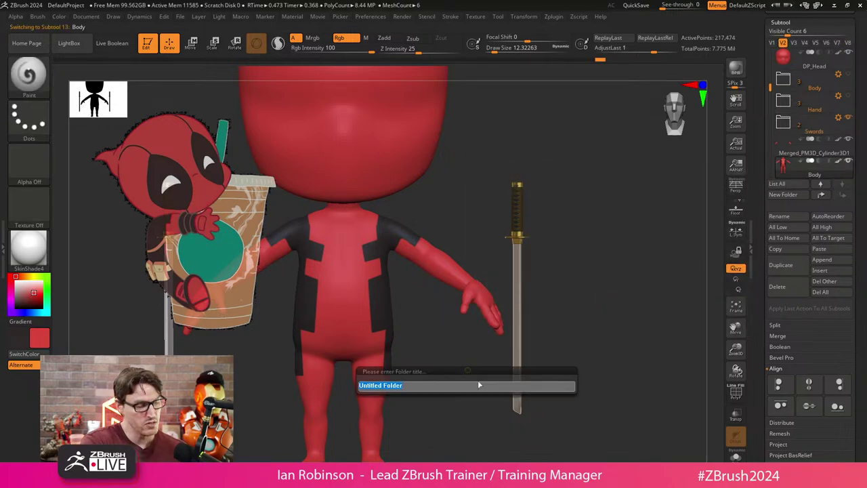
key("shift")
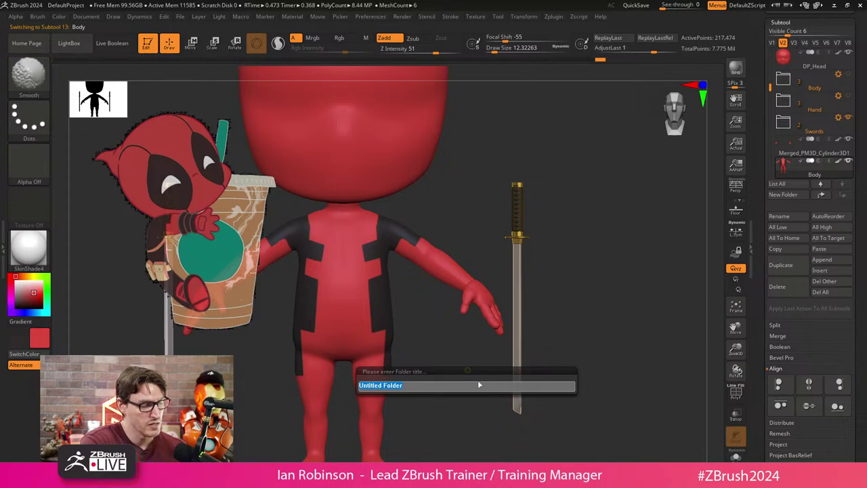
type("Body_Du")
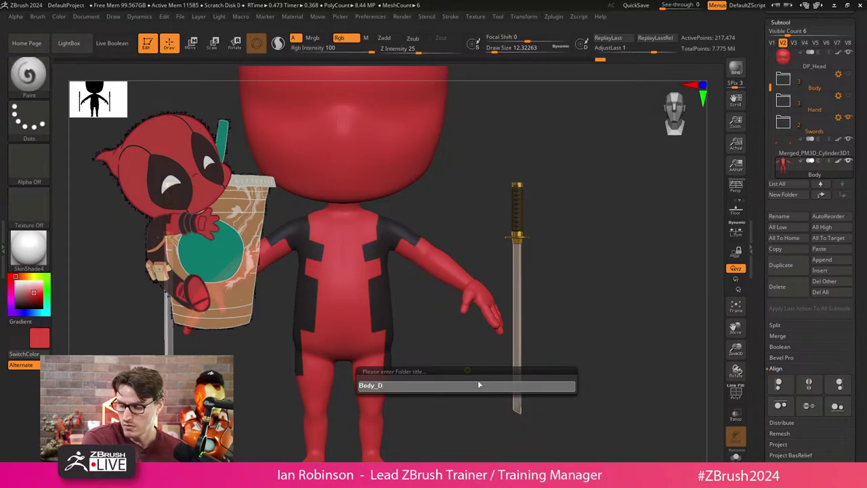
key("shift")
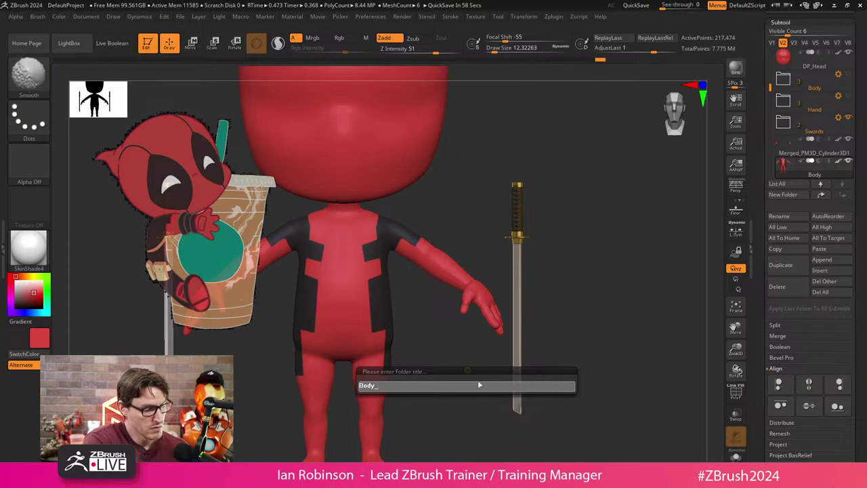
type("SUit")
key("Return")
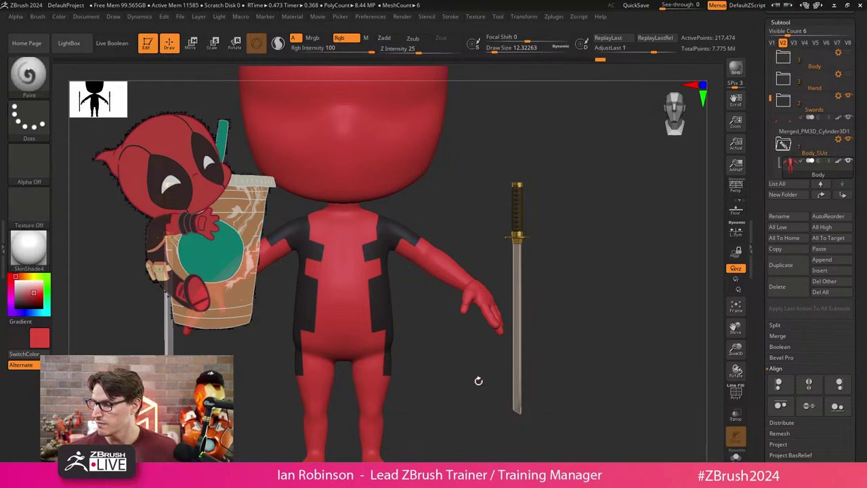
Isolate the green torso polygroup with PolyF on, show it in Solo, and bring up Tool > Geometry.
left_click_drag(478, 381, 416, 290, "alt")
key("shift+f")
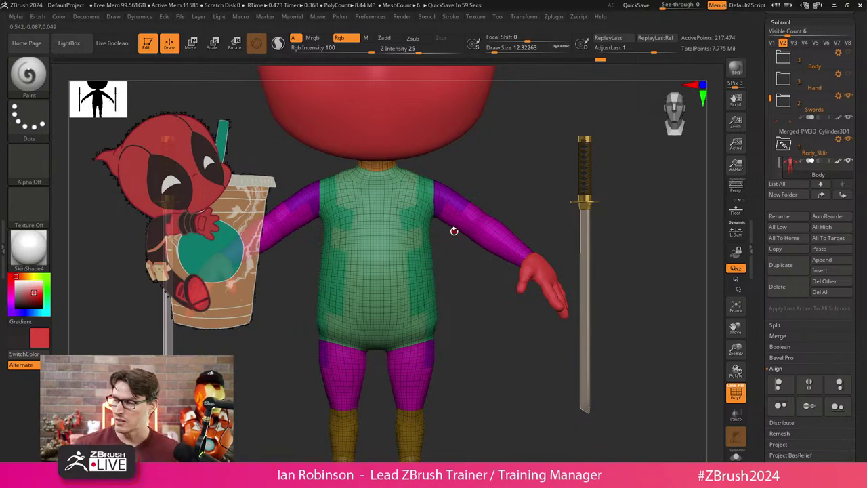
key("ctrl+shift")
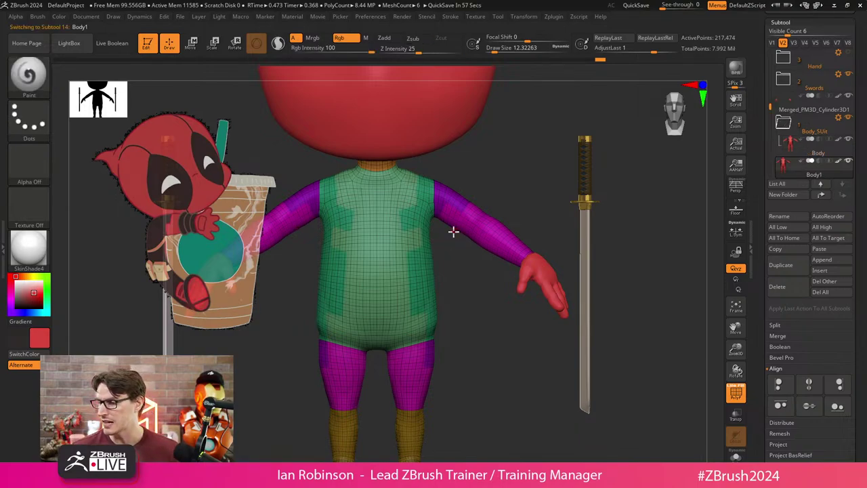
left_click(421, 279, "ctrl+shift")
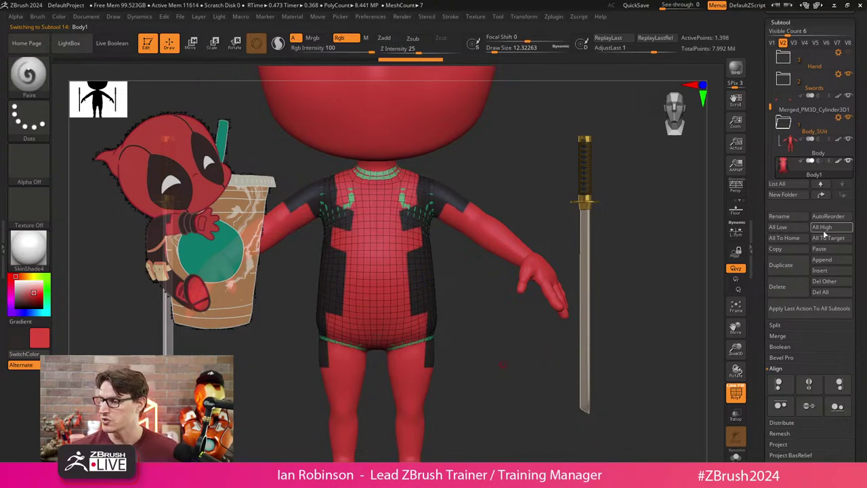
left_click(737, 392)
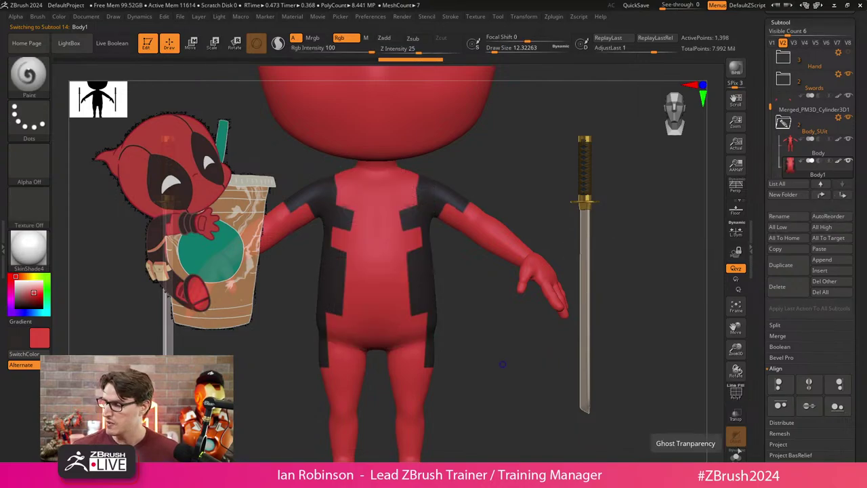
left_click(737, 453)
key("shift+f")
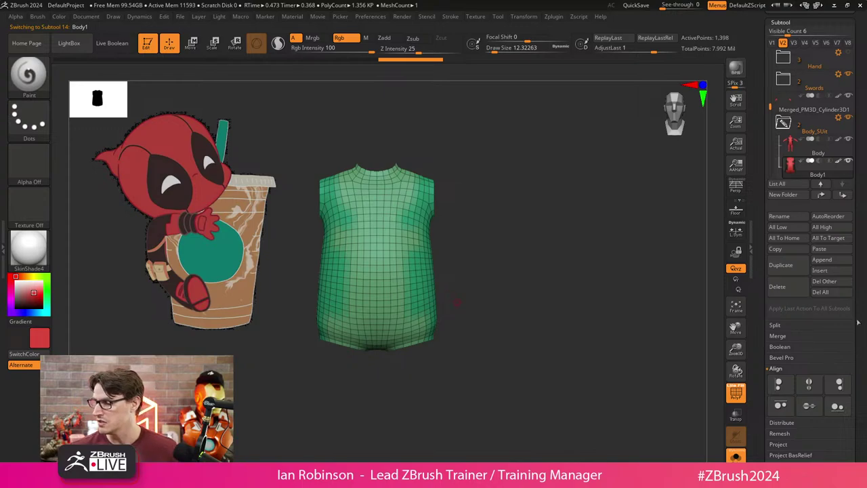
left_click_drag(859, 323, 856, 272)
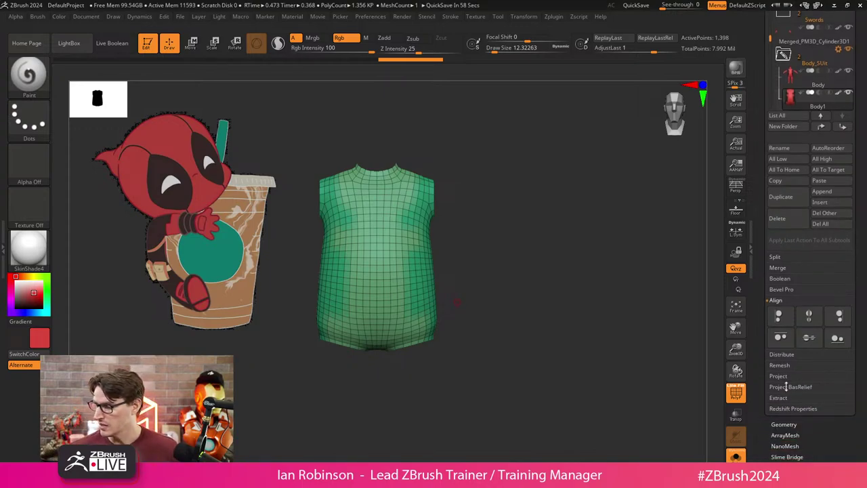
left_click(784, 425)
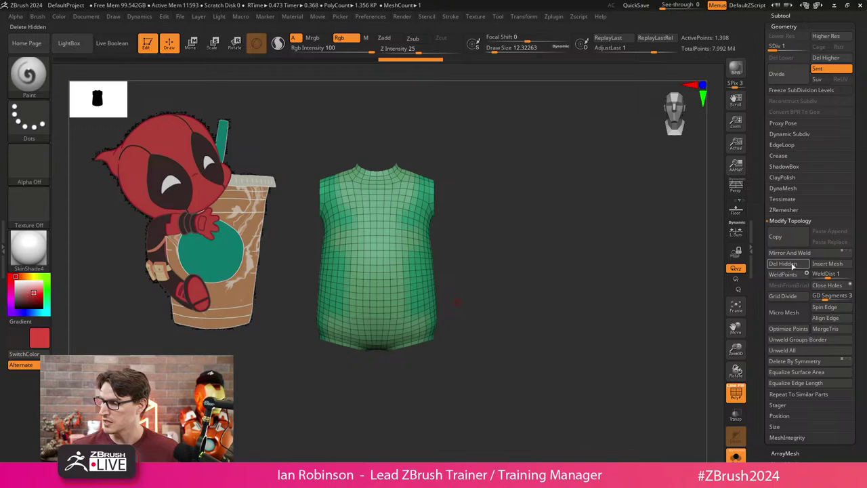
left_click_drag(645, 294, 601, 308, "alt")
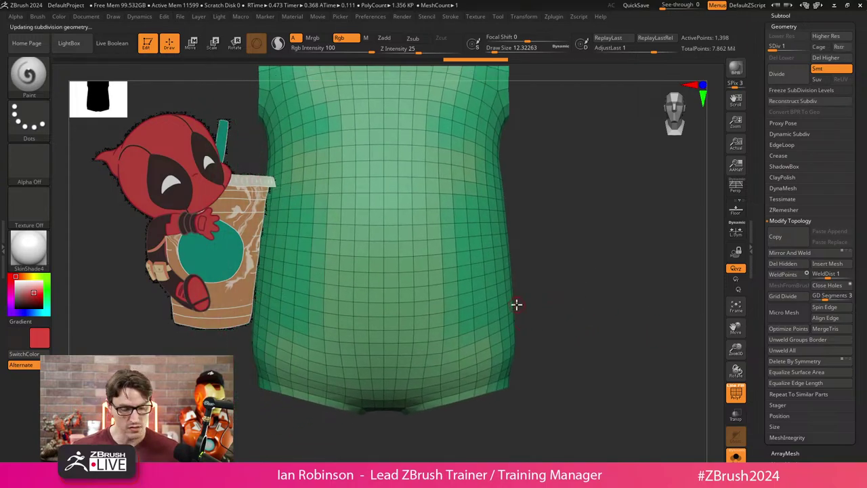
Group the waist loop with ZModeler Edge PolyGroup, isolate that band and Del Hidden the rest.
key("b")
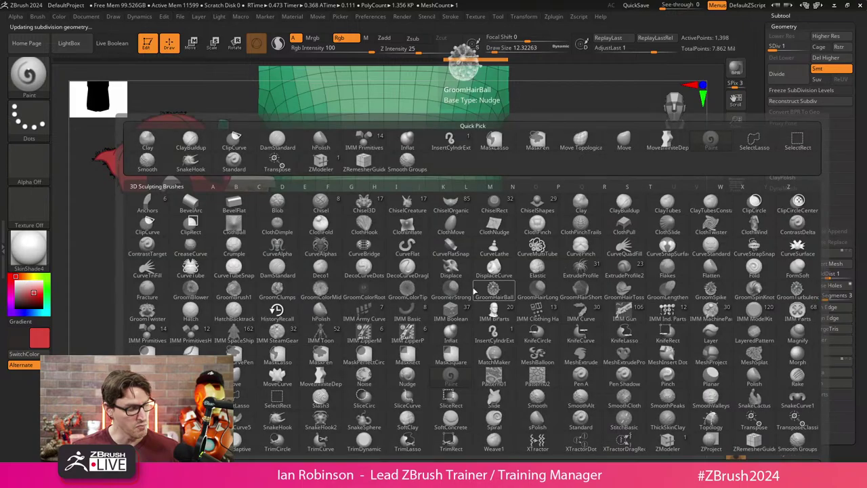
key("z")
key("m")
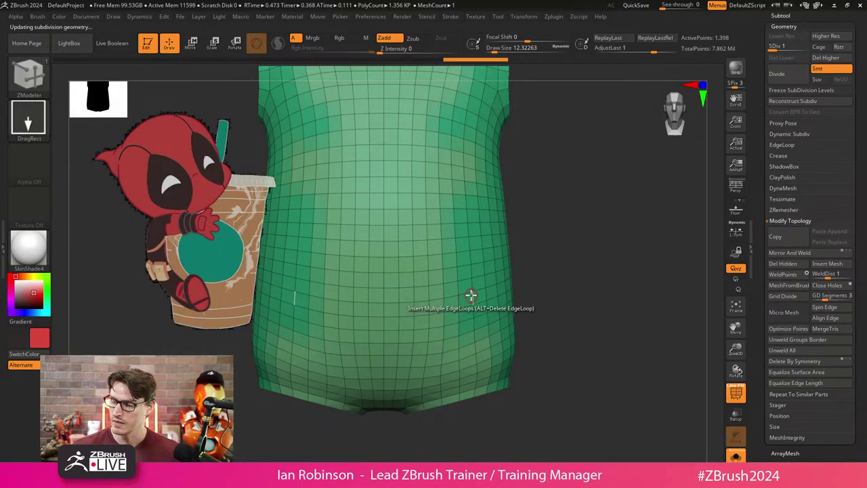
key("space")
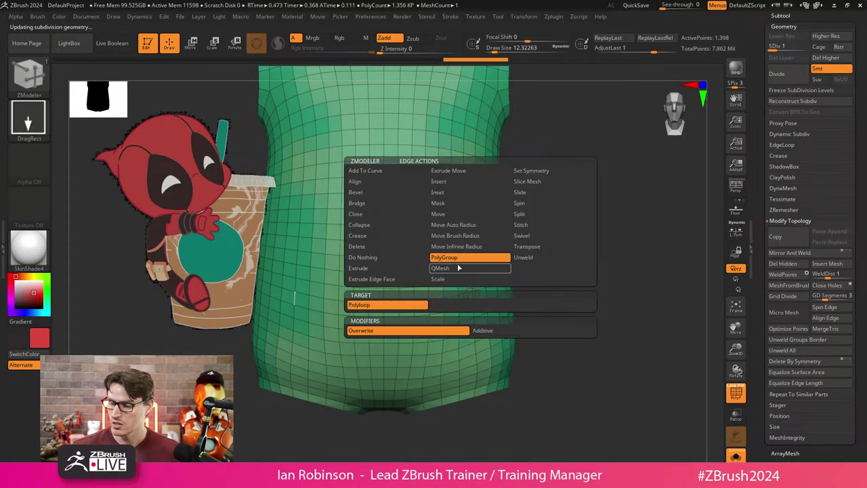
left_click(447, 258)
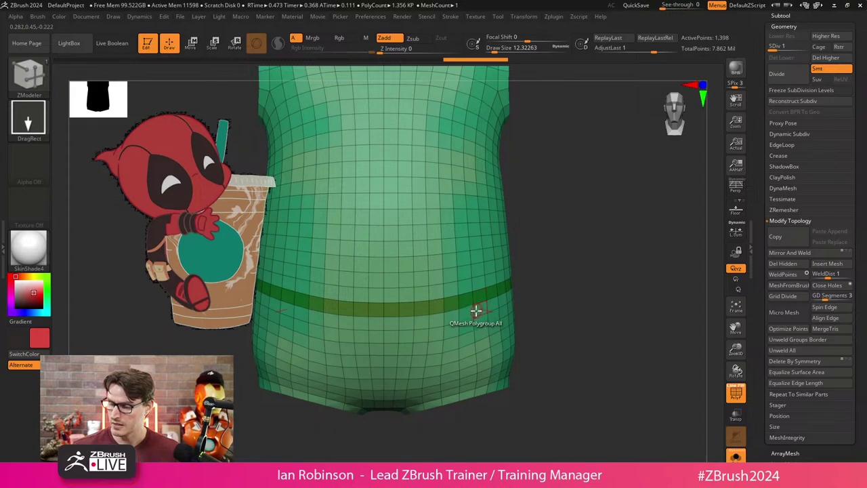
key("f")
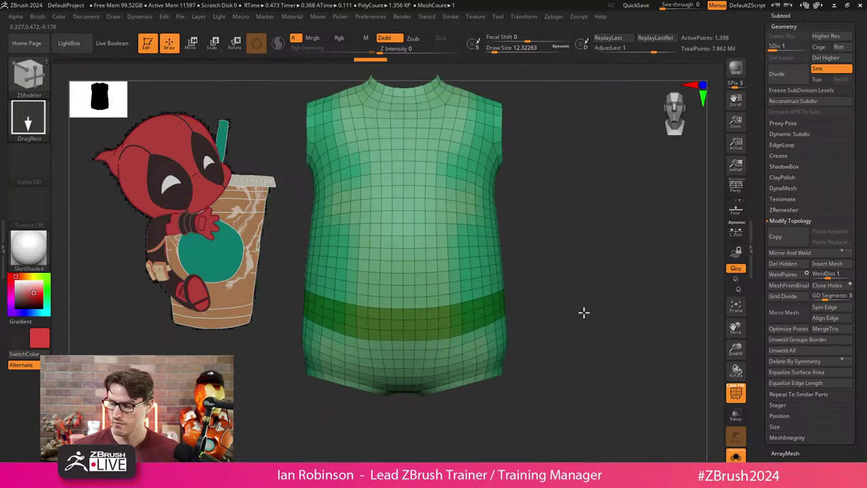
left_click_drag(583, 312, 556, 310)
key("f")
left_click(450, 318, "ctrl+shift")
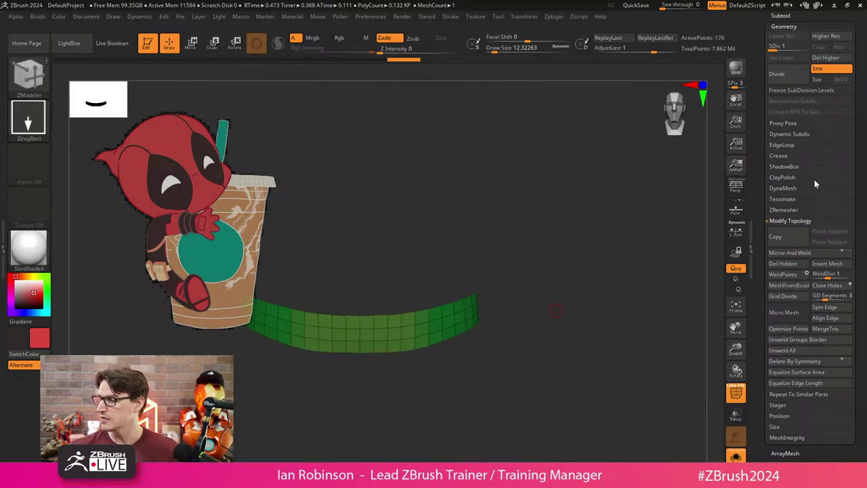
left_click(785, 263)
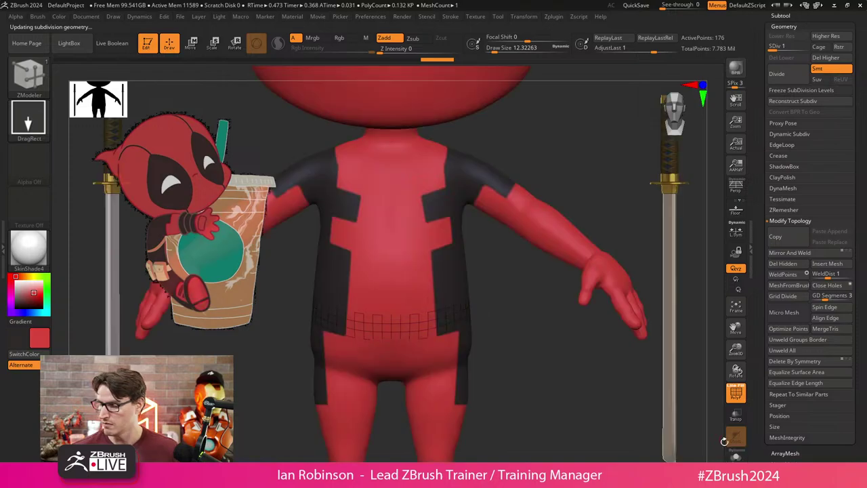
Sample a tan colour from the Spotlight reference image.
key("w")
mouse_move(519, 331)
left_mouse_down("alt")
mouse_move(475, 291)
mouse_move(486, 262)
left_mouse_up("alt")
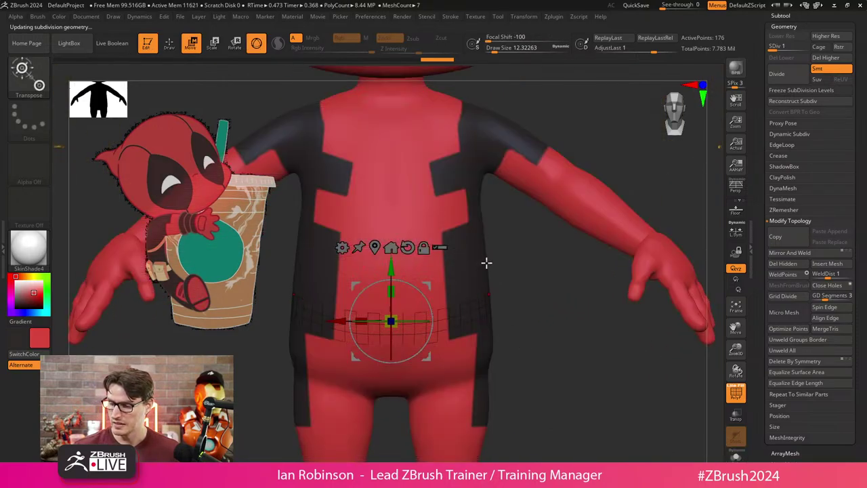
key("q")
left_click_drag(529, 292, 516, 301)
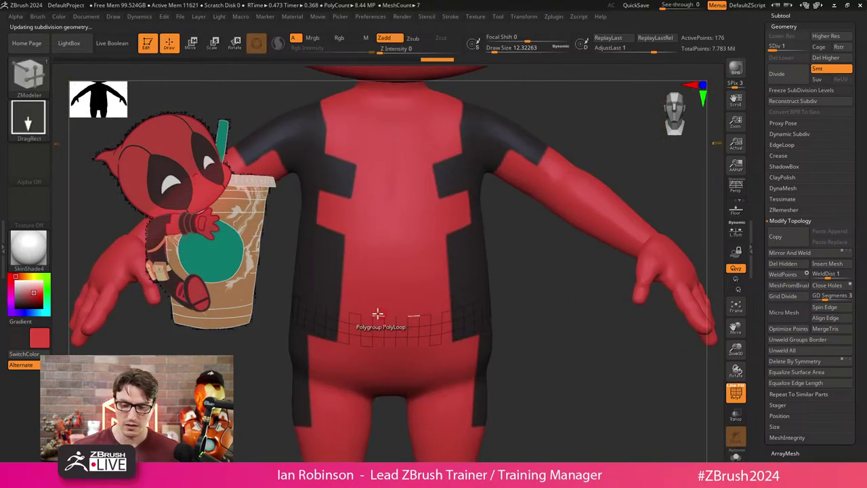
key("shift+z")
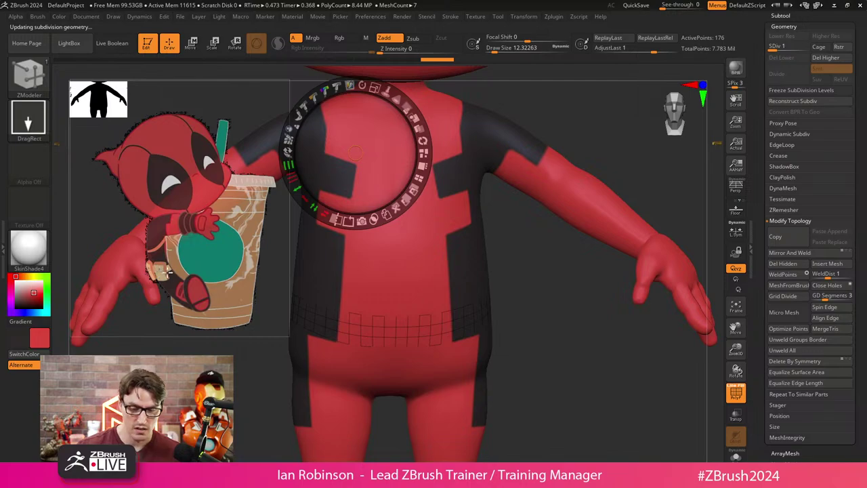
key("c")
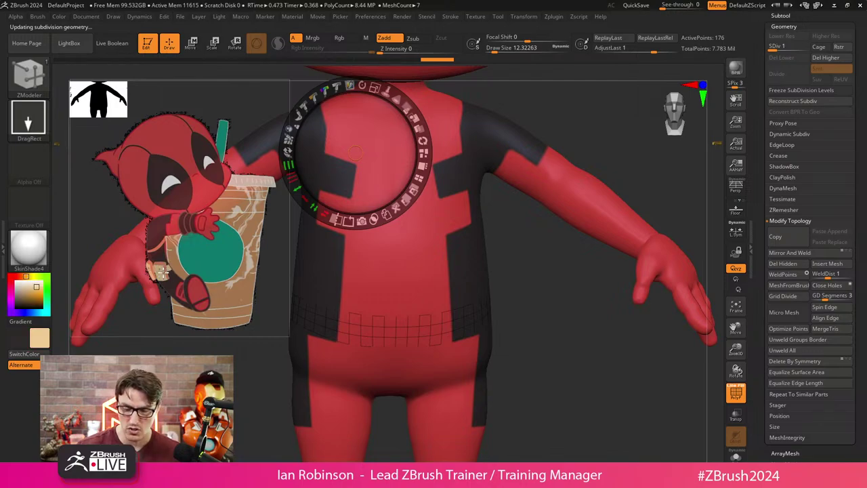
key("z")
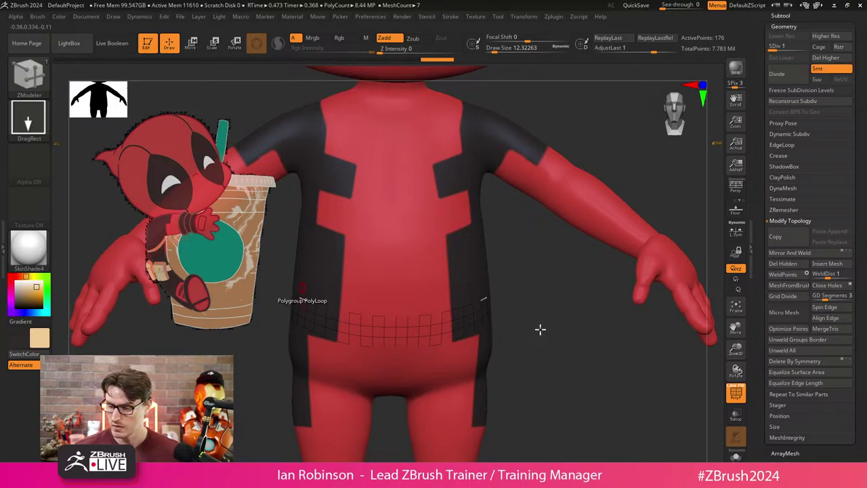
Reconstruct Subdiv and extrude the waist strip with ZModeler QMesh Polygroup All.
key("space")
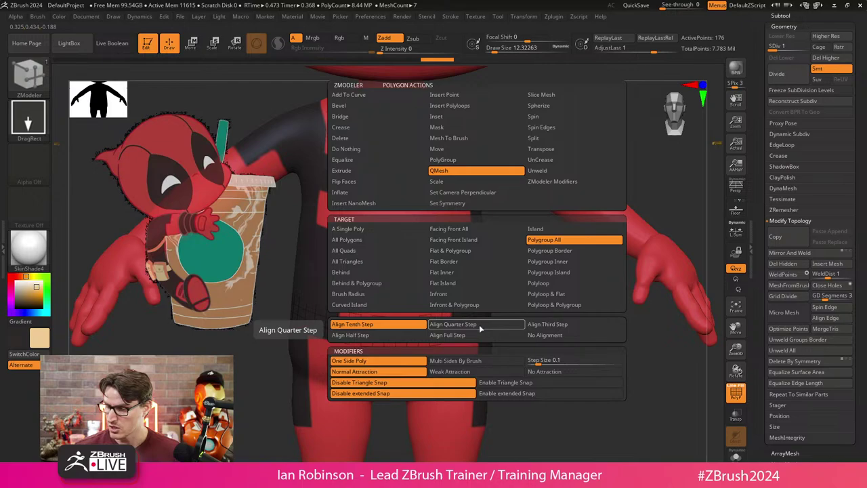
left_click(480, 325)
left_click(481, 326)
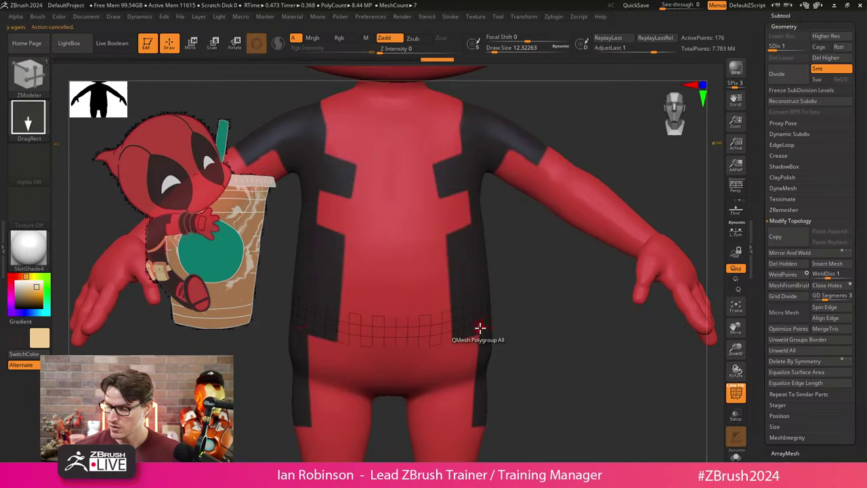
left_click(795, 101)
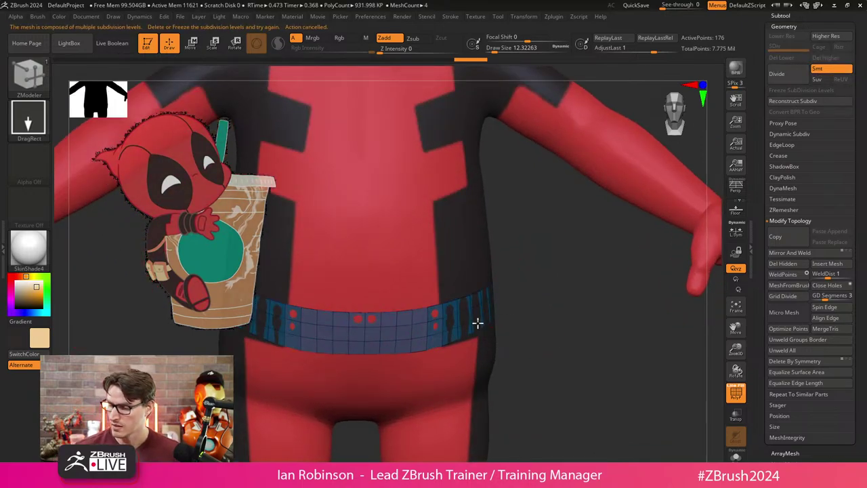
left_click_drag(477, 324, 481, 325)
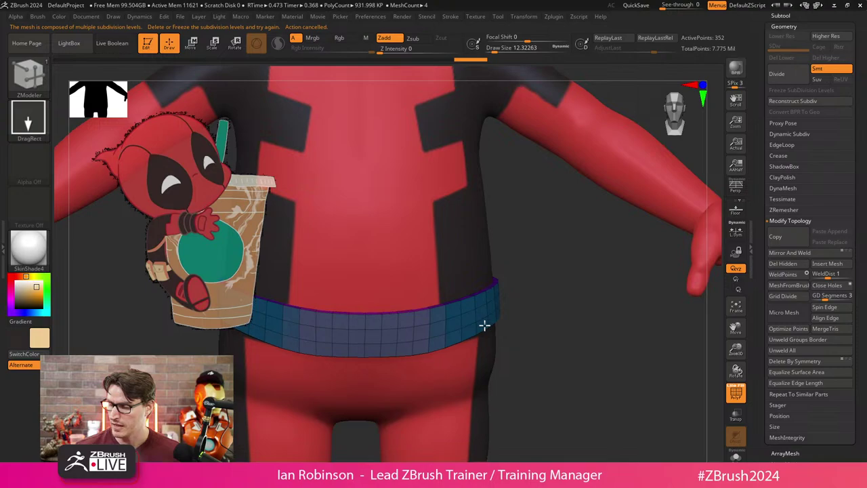
right_click_drag(484, 326, 492, 349)
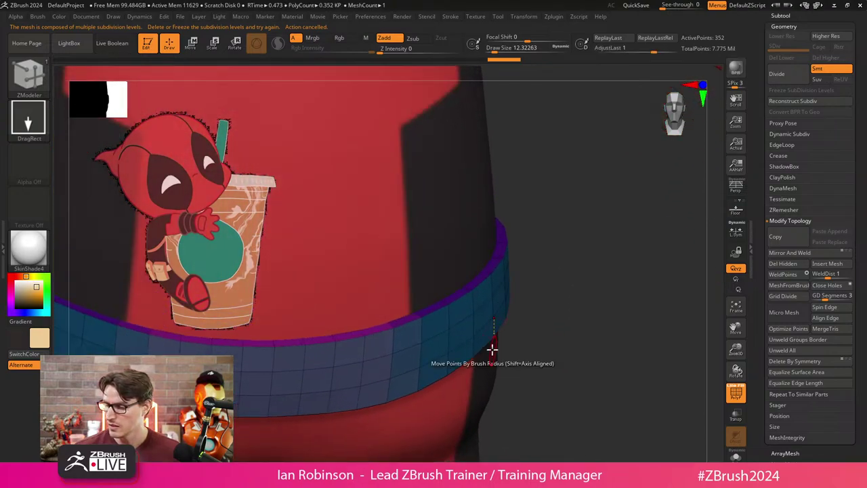
left_click(494, 338)
right_click_drag(547, 343, 591, 391)
key("ctrl+z")
Extrude the belt edge further for thickness and give the inner loop its own polygroup.
right_click_drag(553, 316, 475, 284)
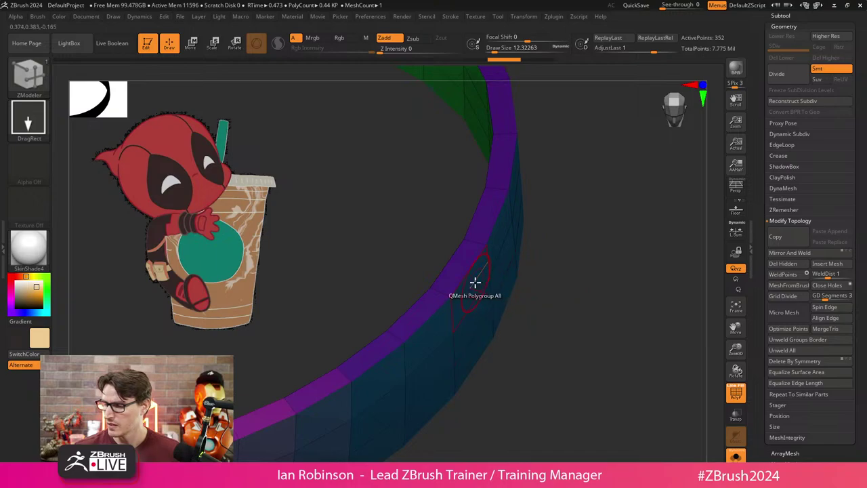
left_click(476, 283)
left_click(479, 281)
right_click_drag(568, 274, 447, 276)
left_click(449, 275)
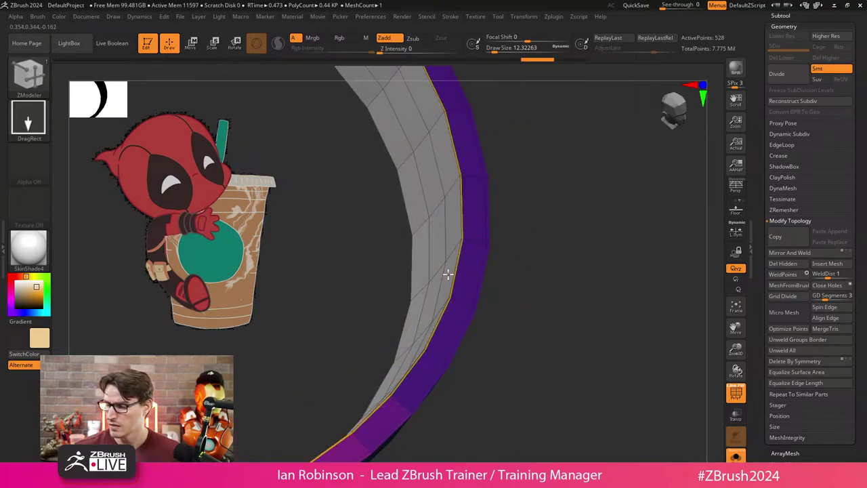
left_click(448, 274)
key("shift+f")
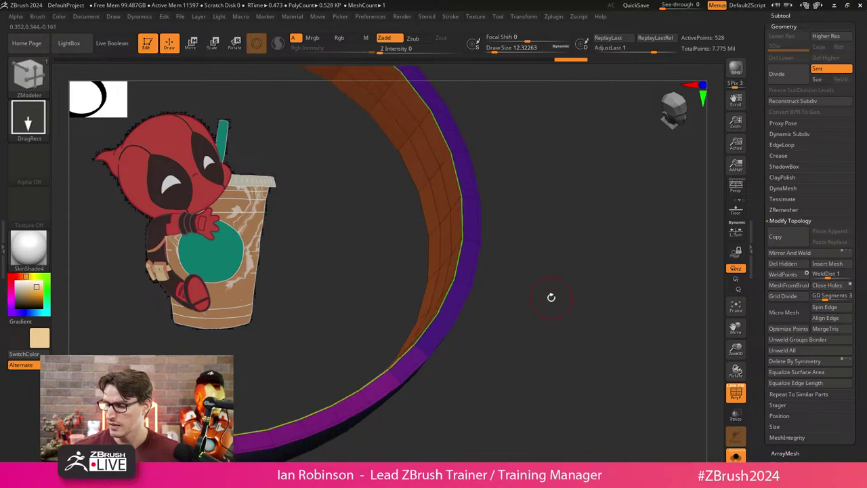
mouse_move(552, 296)
right_mouse_down()
mouse_move(565, 303)
mouse_move(558, 334)
mouse_move(584, 305)
right_mouse_up()
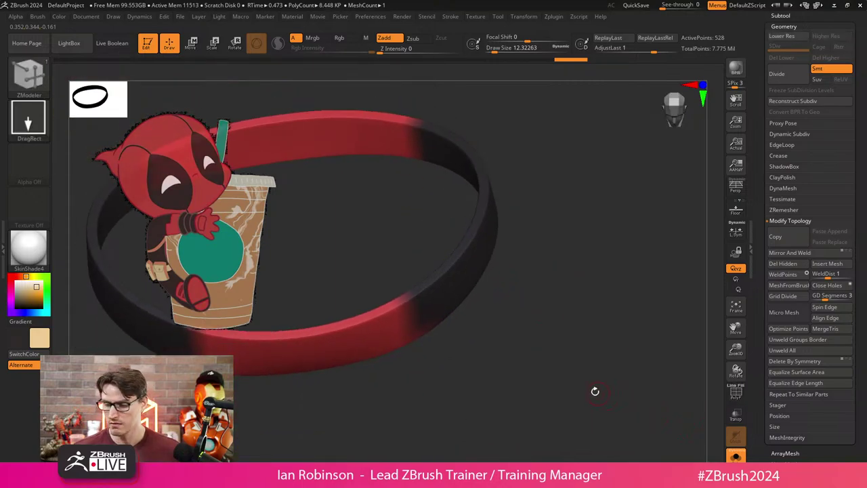
Fill the belt with tan via Color > FillObject and show the full Deadpool around it.
left_click(59, 16)
left_click(94, 209)
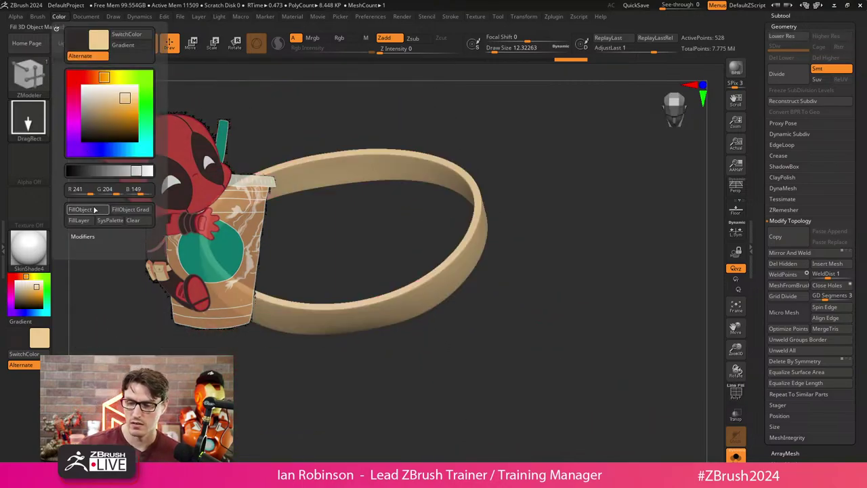
key("alt+shift+ctrl+s")
mouse_move(515, 298)
right_mouse_down()
mouse_move(548, 323)
mouse_move(525, 306)
mouse_move(547, 325)
mouse_move(523, 331)
mouse_move(474, 370)
right_mouse_up()
key("f")
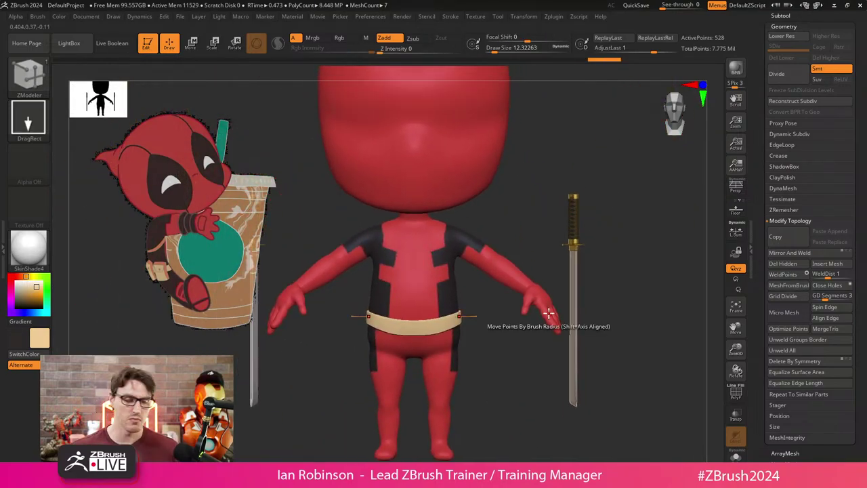
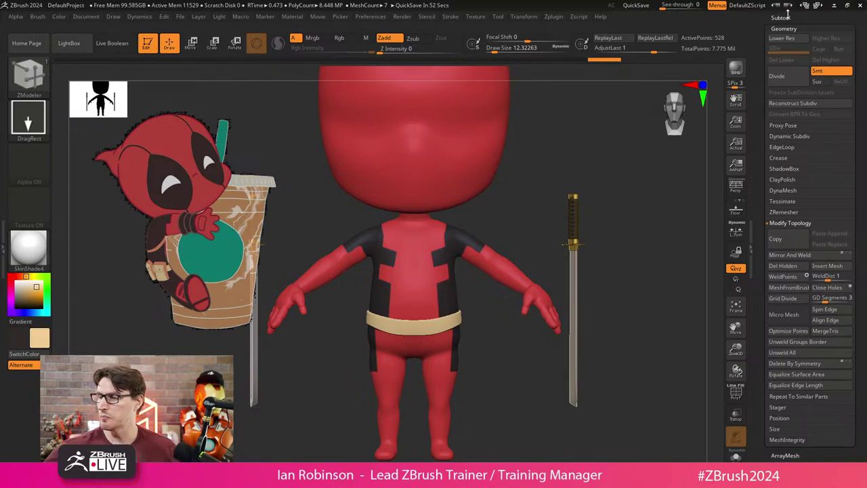
Set white as the main colour, make Body the active subtool and solo it.
left_click(797, 18)
left_click_drag(858, 63, 861, 101)
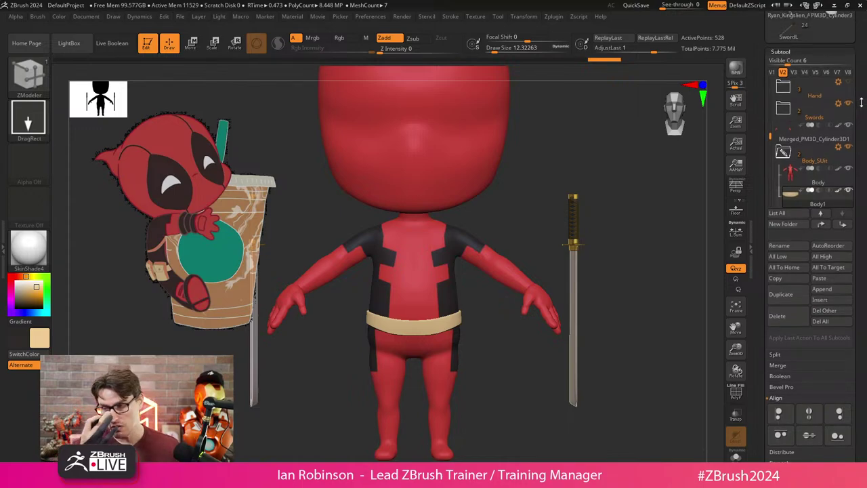
mouse_move(841, 196)
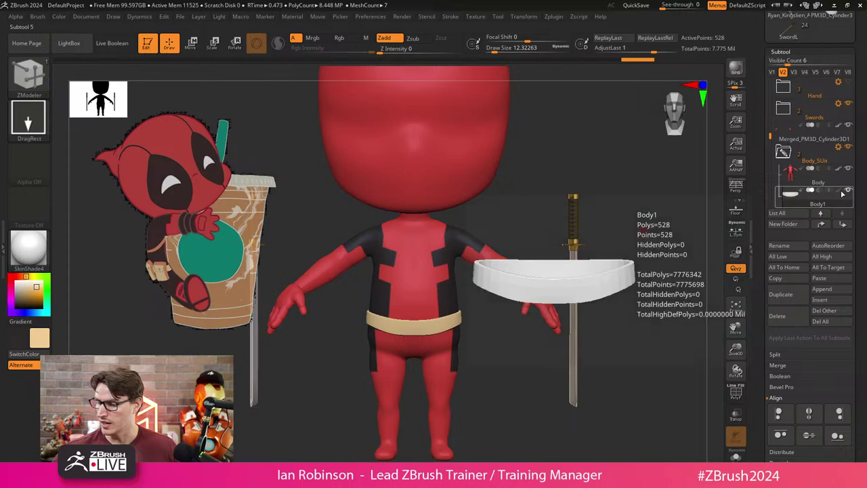
left_click(13, 281)
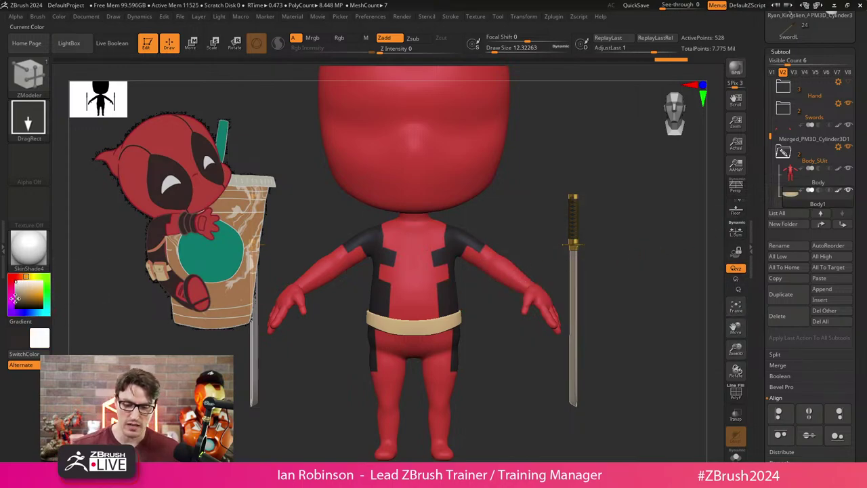
left_click(812, 183)
mouse_move(806, 195)
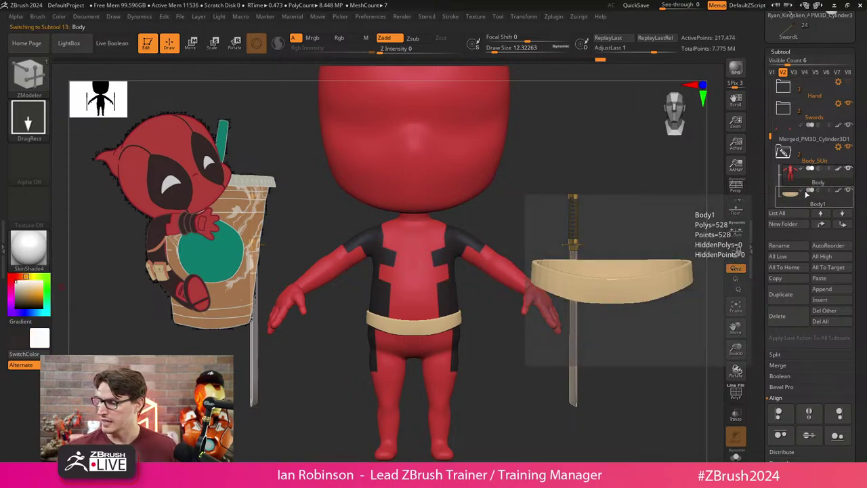
left_click(736, 456)
scroll(815, 96, "up", 5)
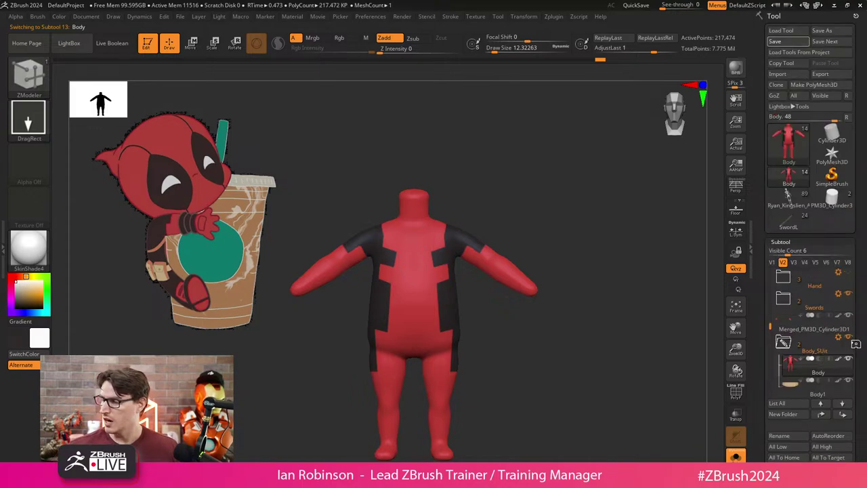
left_click(775, 42)
scroll(813, 169, "down", 3)
mouse_move(838, 278)
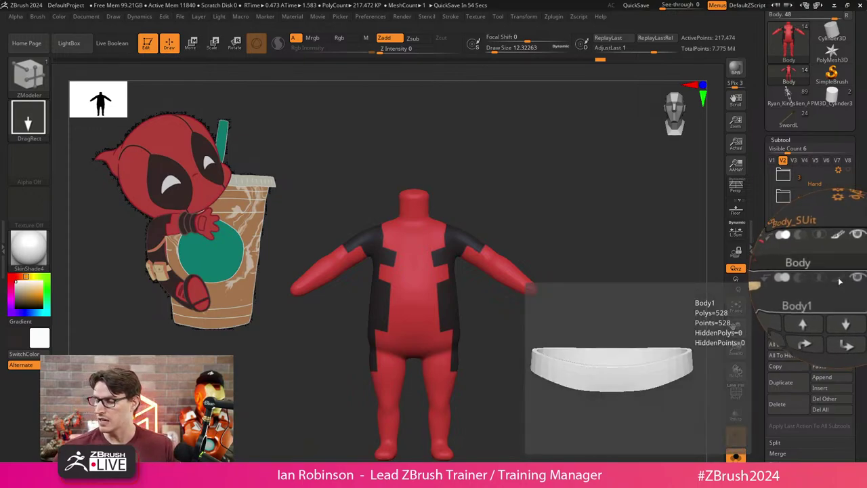
left_click_drag(529, 184, 503, 211)
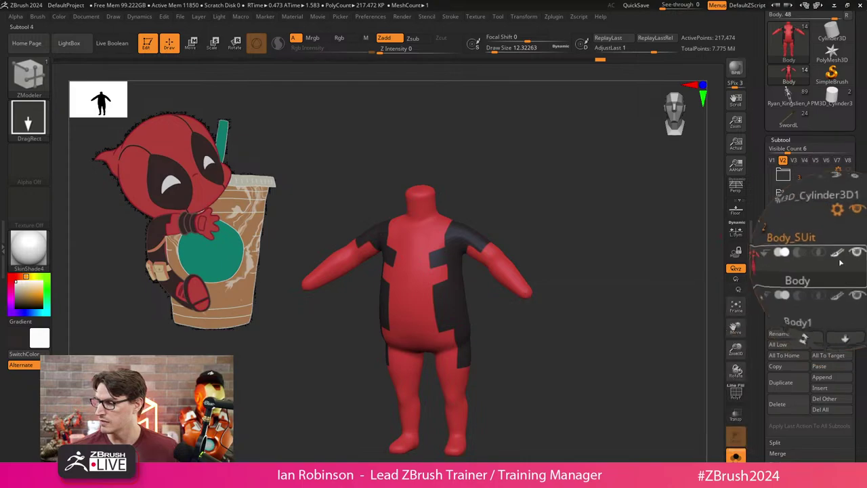
left_click(841, 263)
left_click_drag(590, 227, 590, 219, "shift")
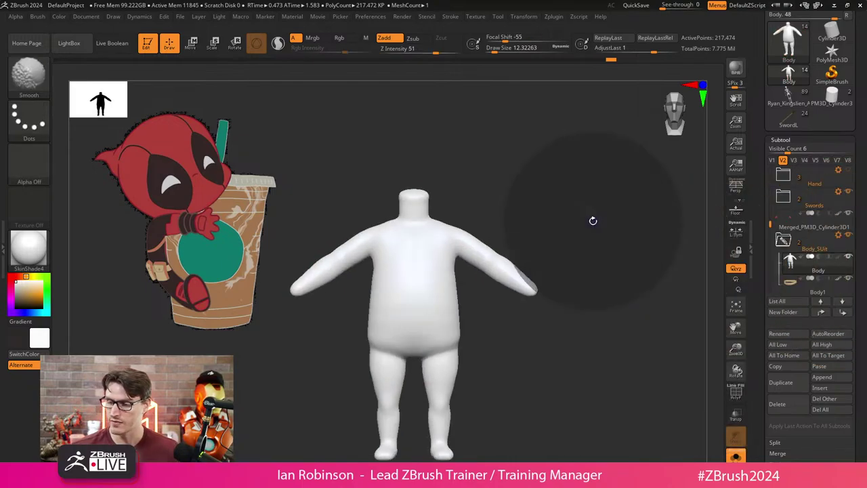
left_click(36, 295)
left_click(37, 294)
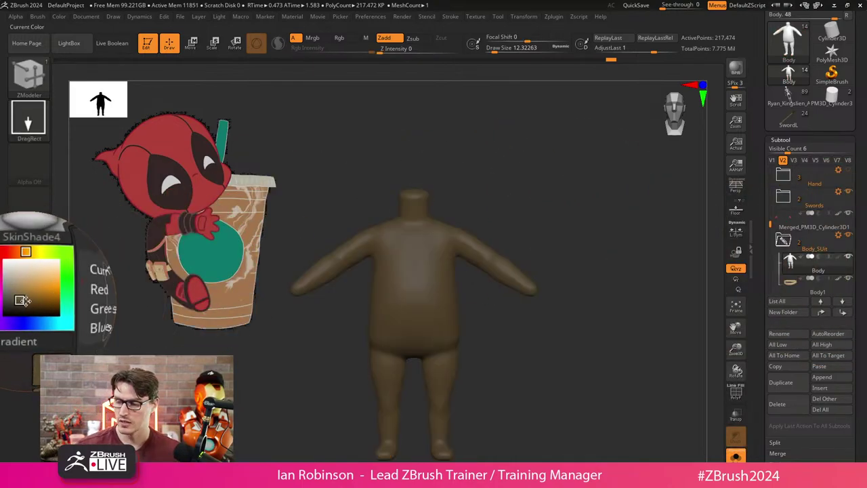
left_click(839, 263)
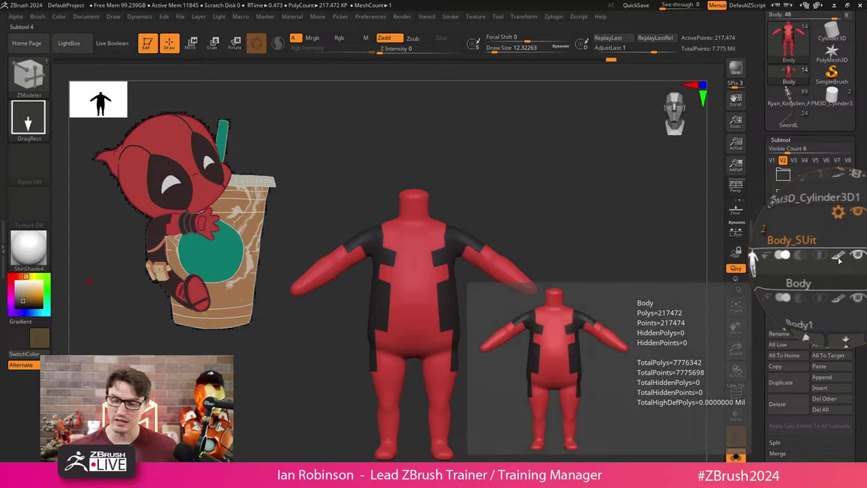
left_click(840, 260)
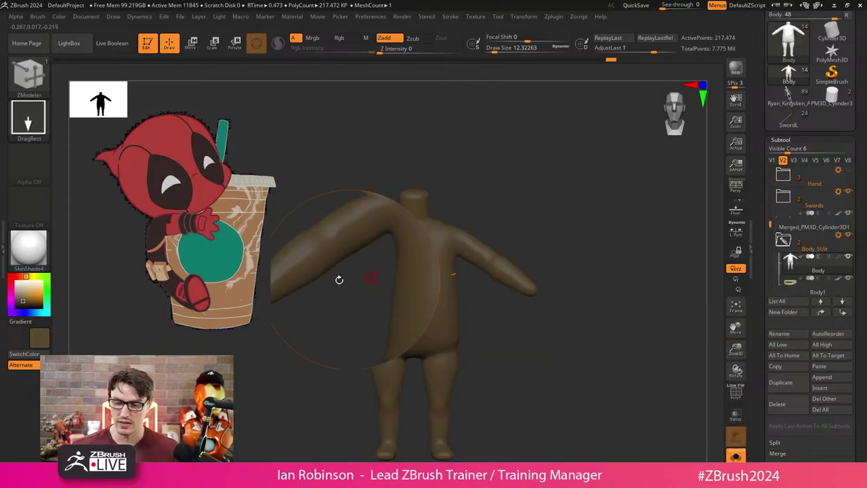
left_click(35, 289)
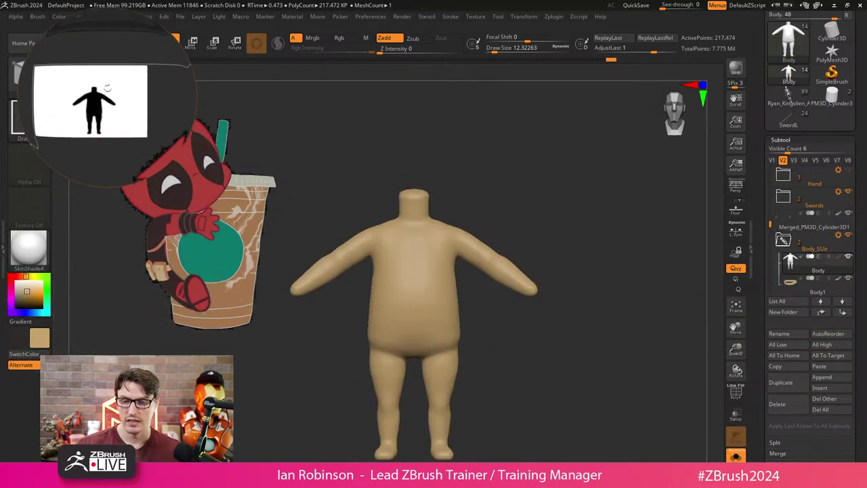
left_click(60, 16)
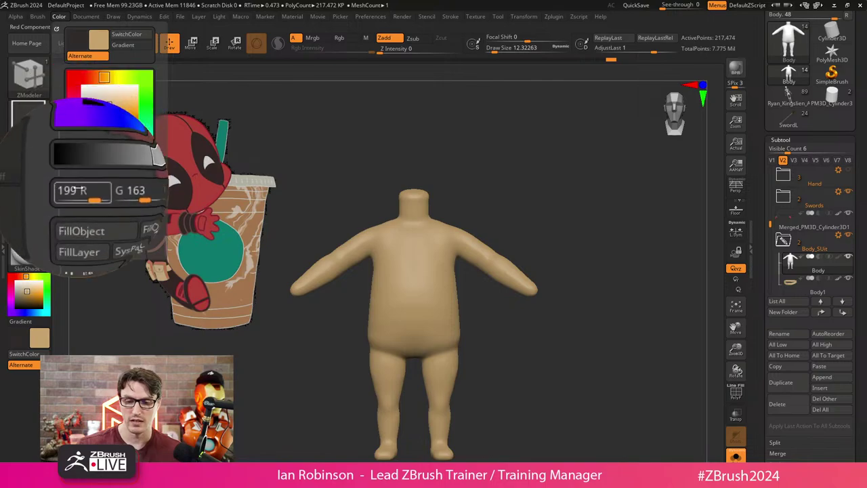
left_click(82, 211)
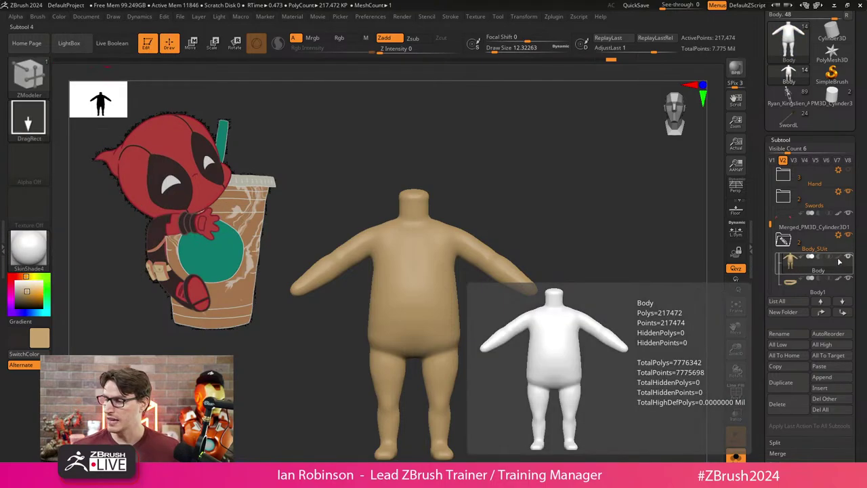
left_click(11, 279)
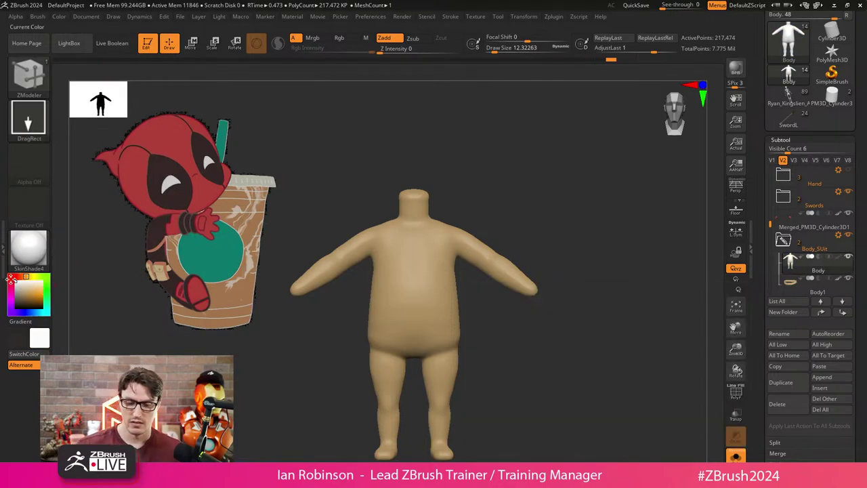
left_click(839, 258)
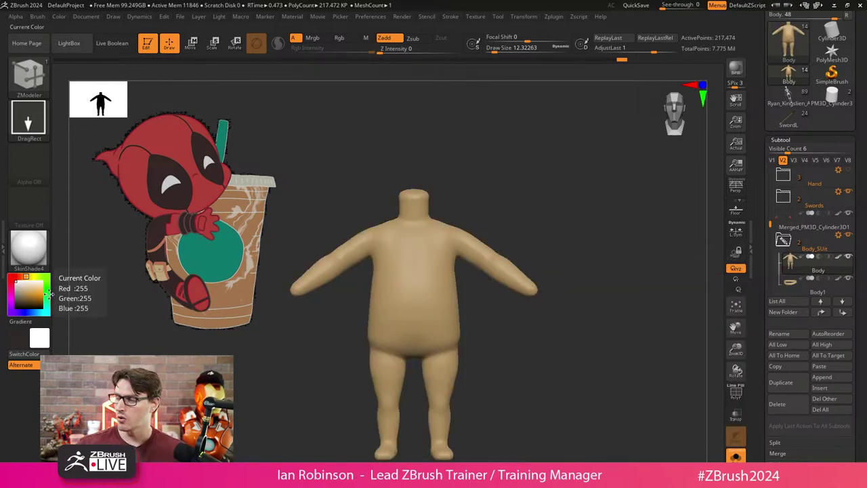
left_click(61, 17)
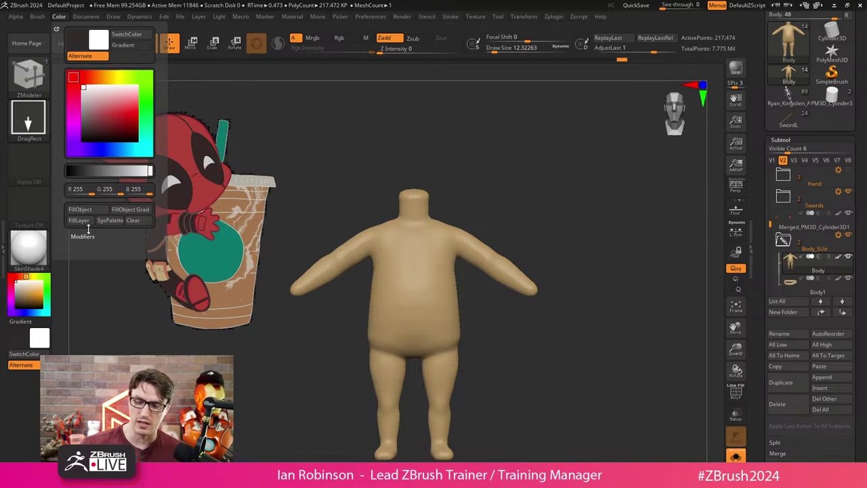
key("ctrl")
key("ctrl+z")
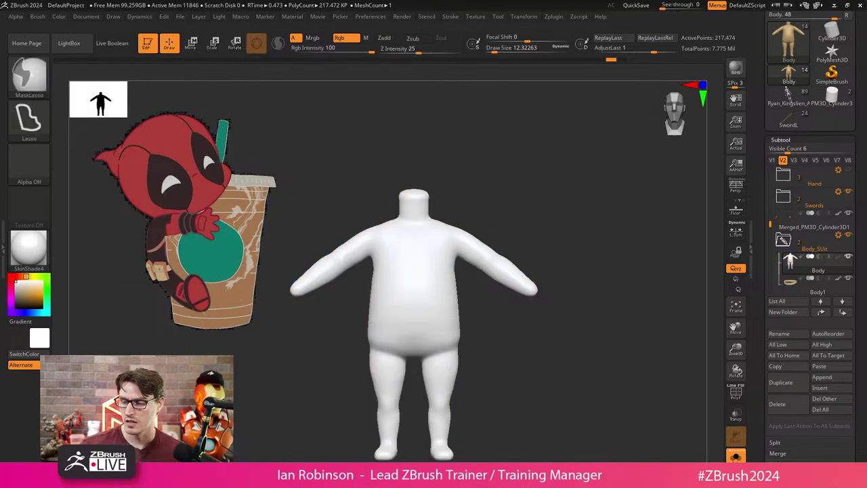
left_click(59, 16)
left_click(87, 210)
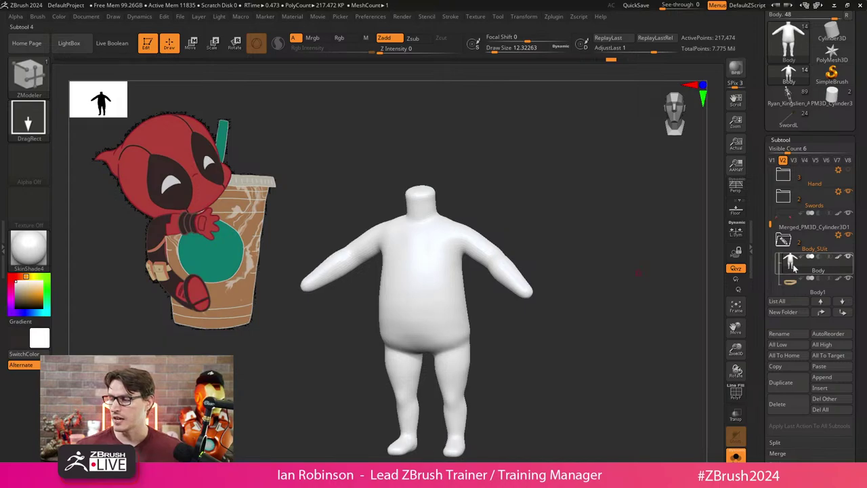
mouse_move(841, 261)
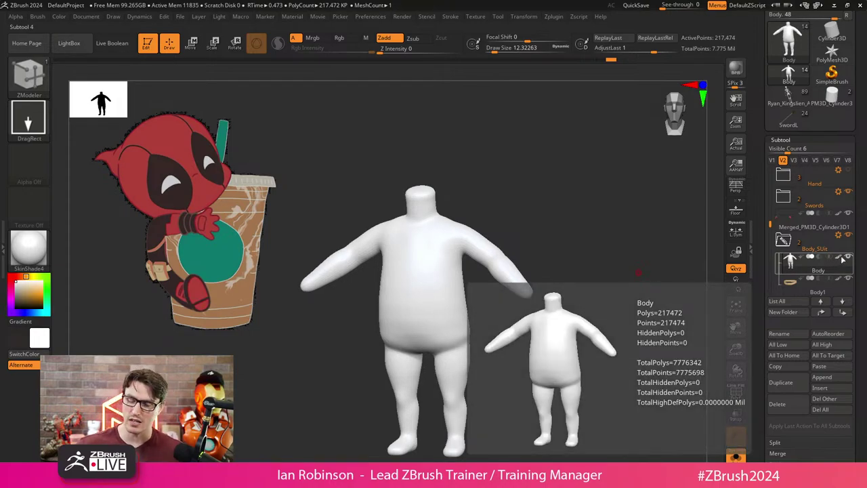
key("ctrl+z")
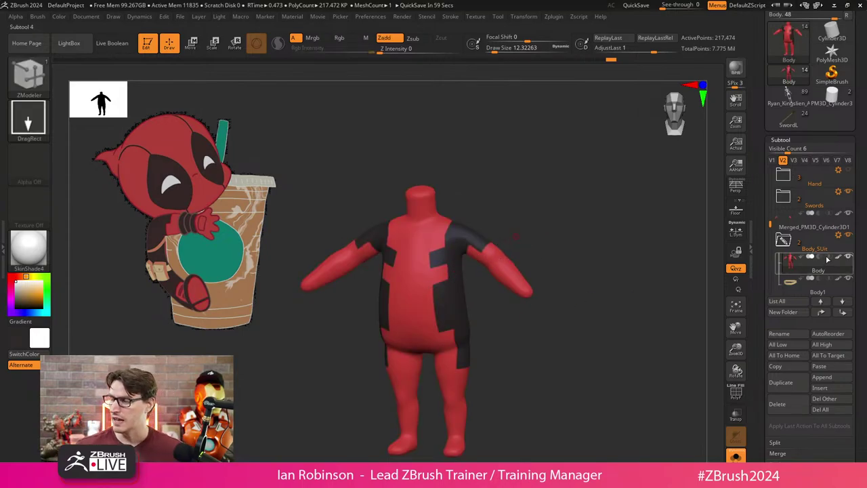
Switch to the BPA painting brush and sample the chest's red colour.
mouse_move(786, 237)
mouse_move(515, 236)
left_mouse_down()
mouse_move(571, 248)
mouse_move(572, 271)
mouse_move(521, 313)
mouse_move(524, 352)
mouse_move(524, 332)
mouse_move(523, 339)
mouse_move(454, 261)
left_mouse_up()
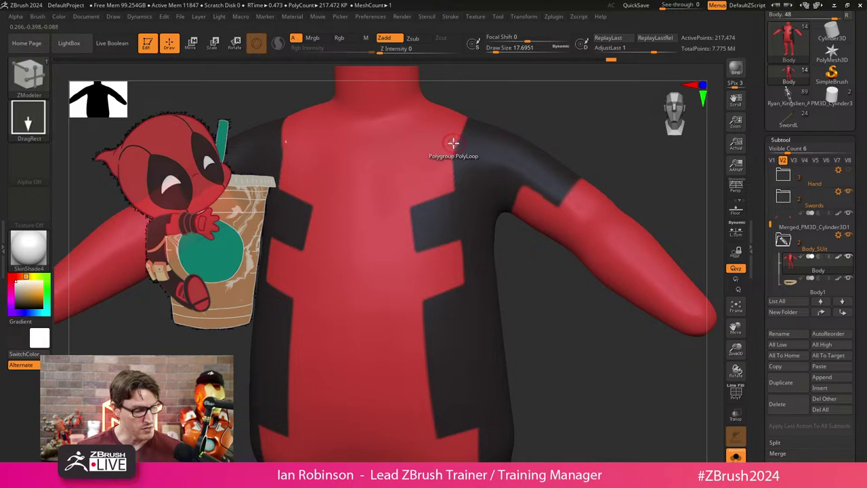
key("b")
key("p")
key("a")
mouse_move(509, 148)
left_mouse_down()
mouse_move(571, 128)
mouse_move(540, 142)
mouse_move(445, 155)
left_mouse_up()
key("s")
key("s")
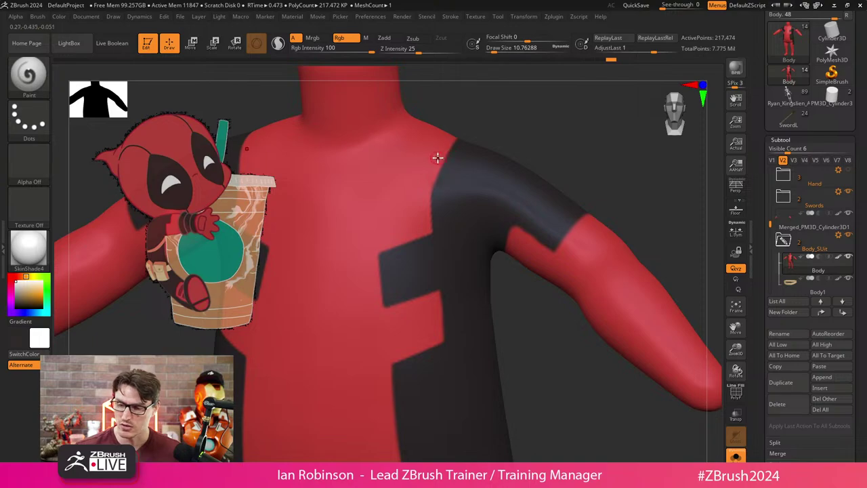
key("c")
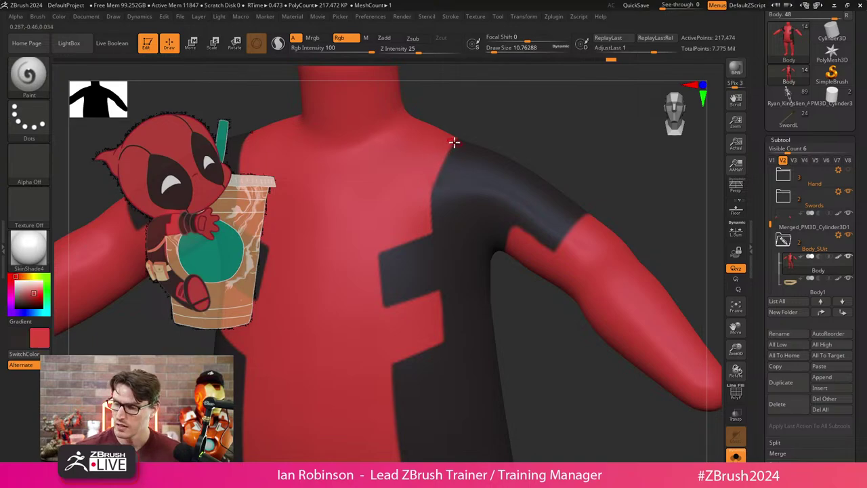
Paint the black shoulder band over the red area, then frame the body front-on.
left_click_drag(441, 164, 431, 204)
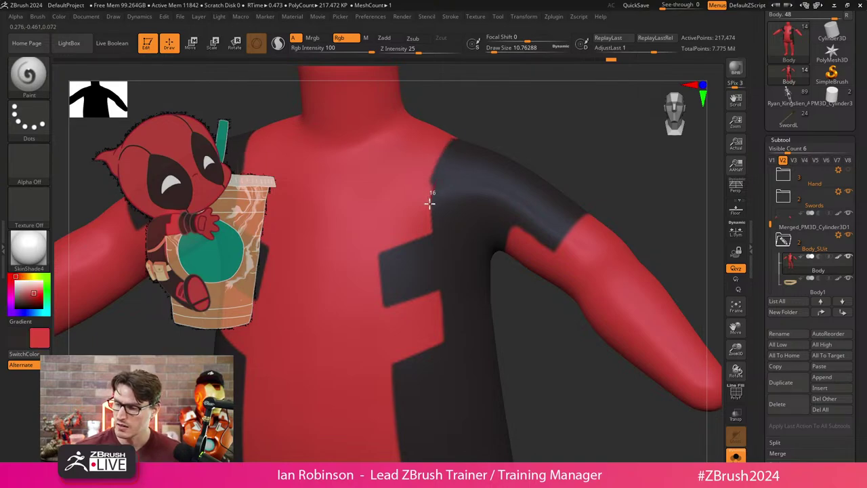
left_click_drag(544, 156, 475, 227)
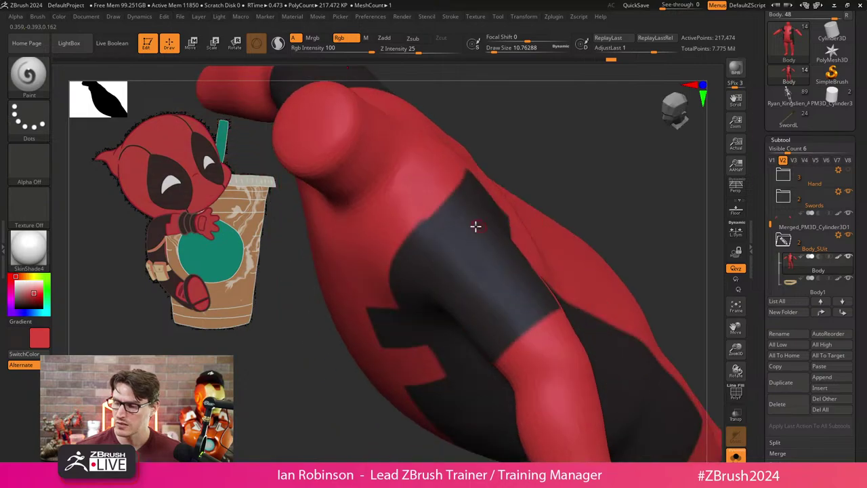
left_click_drag(540, 140, 473, 201)
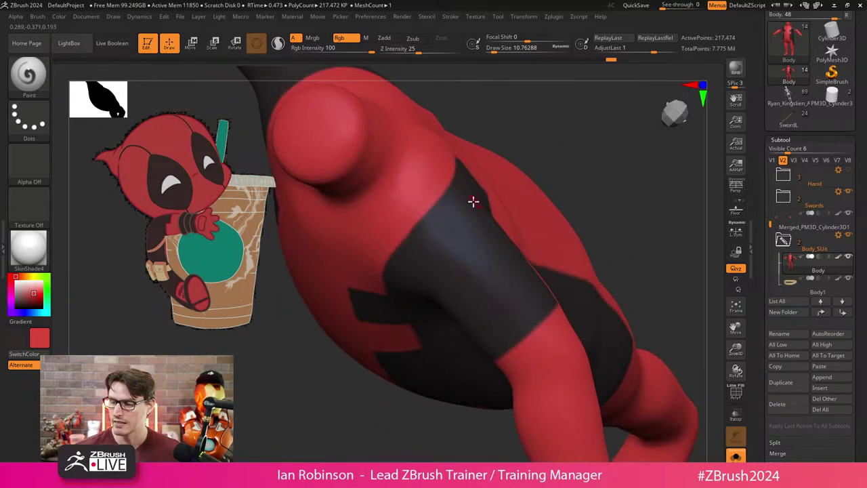
mouse_move(378, 257)
right_mouse_down()
mouse_move(573, 152)
mouse_move(508, 191)
right_mouse_up()
right_click_drag(514, 156, 408, 236)
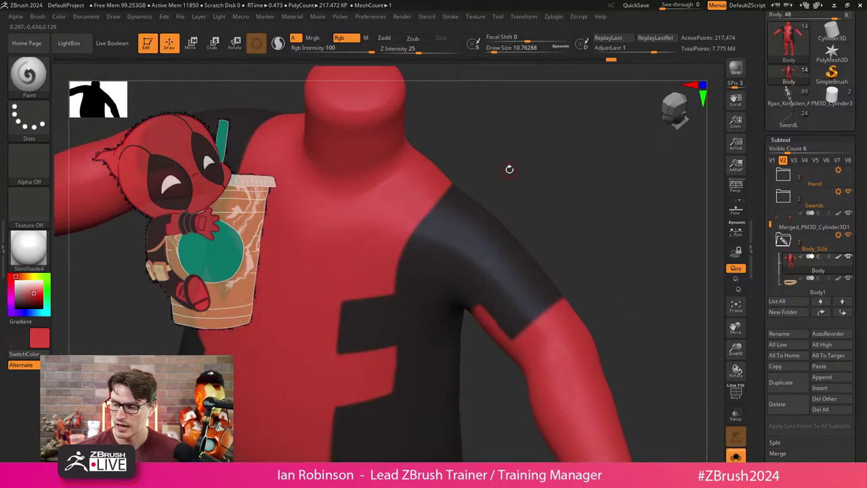
right_click_drag(507, 168, 431, 218)
left_click_drag(410, 228, 452, 191)
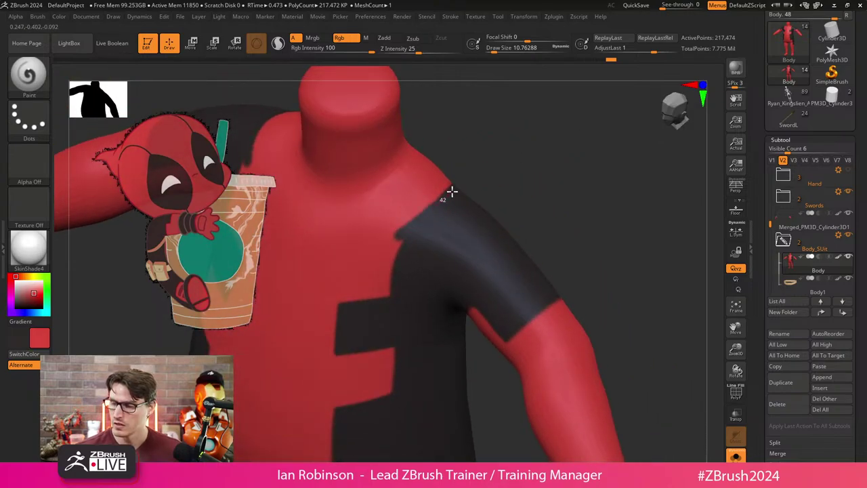
left_click_drag(397, 235, 391, 306)
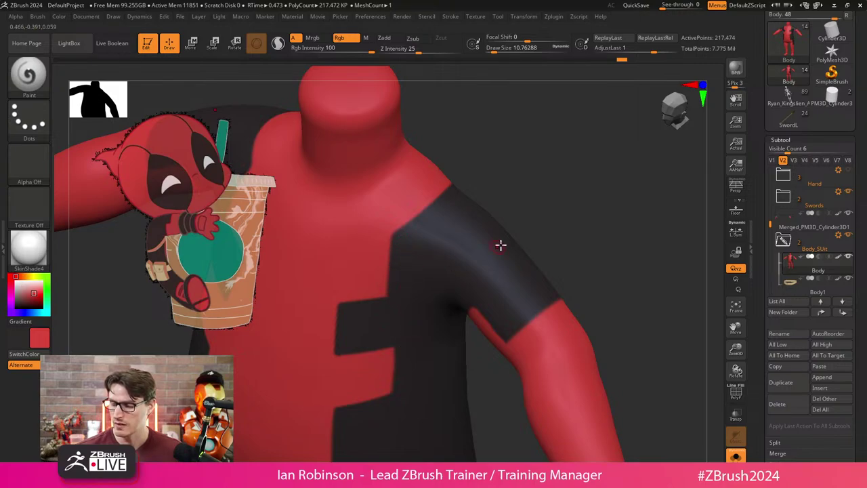
key("f")
right_click_drag(567, 223, 576, 304)
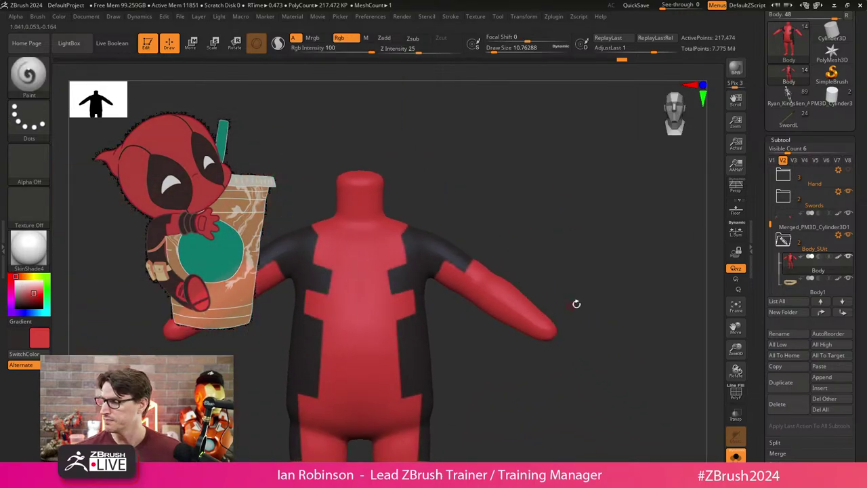
Save the project, then fill the Body1_1 subtool with white.
scroll(797, 51, "up", 3)
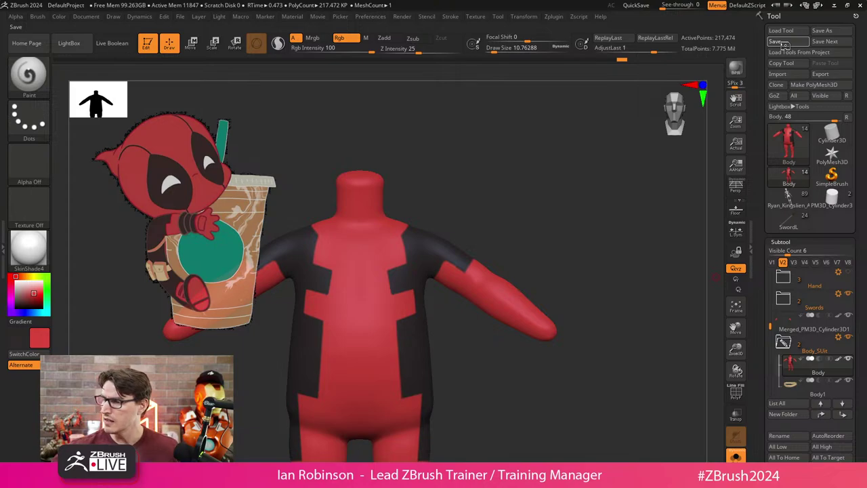
left_click(774, 41)
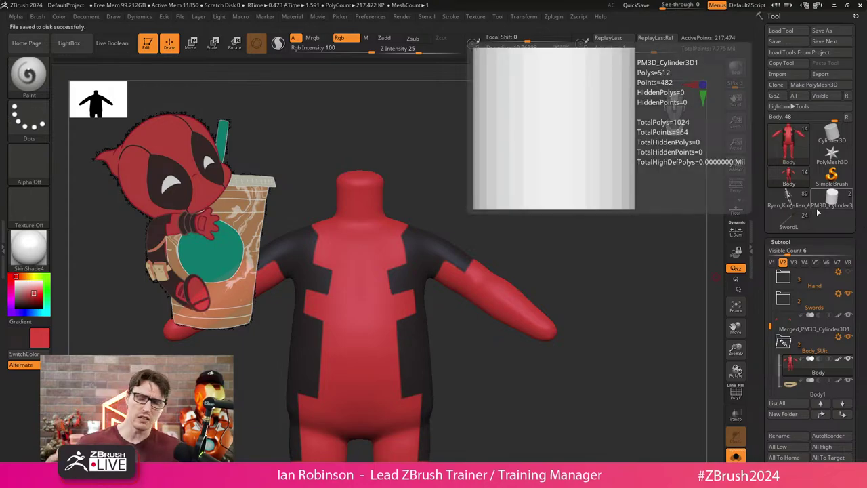
scroll(817, 220, "down", 5)
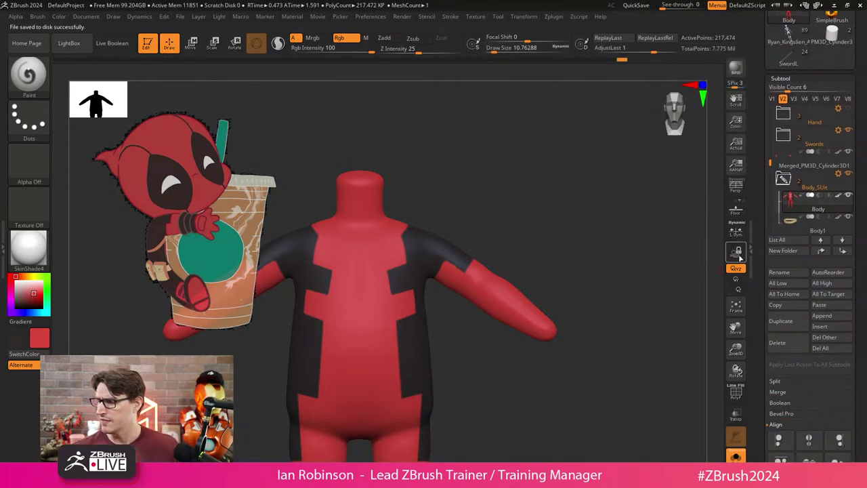
left_click(814, 227)
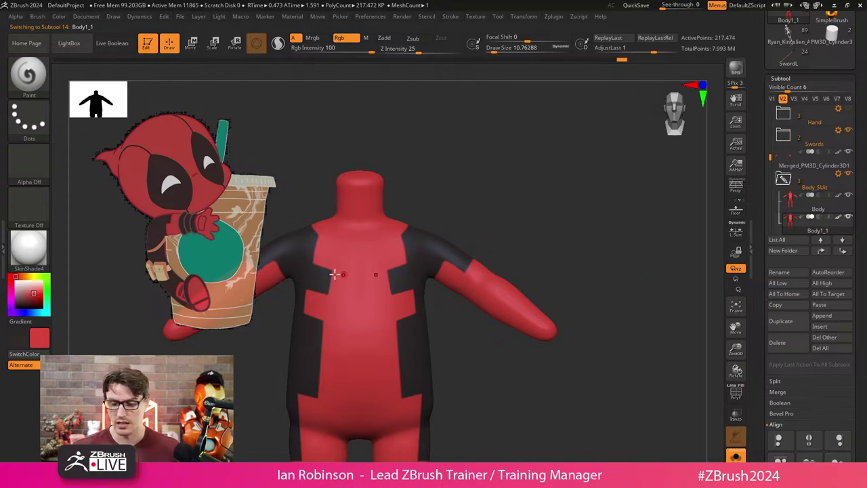
left_click(24, 285)
left_click(59, 17)
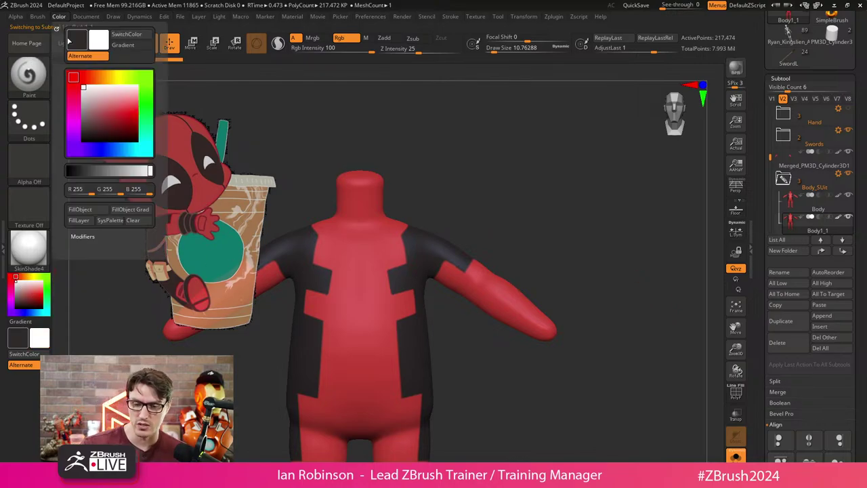
left_click(87, 209)
left_click_drag(576, 224, 596, 242)
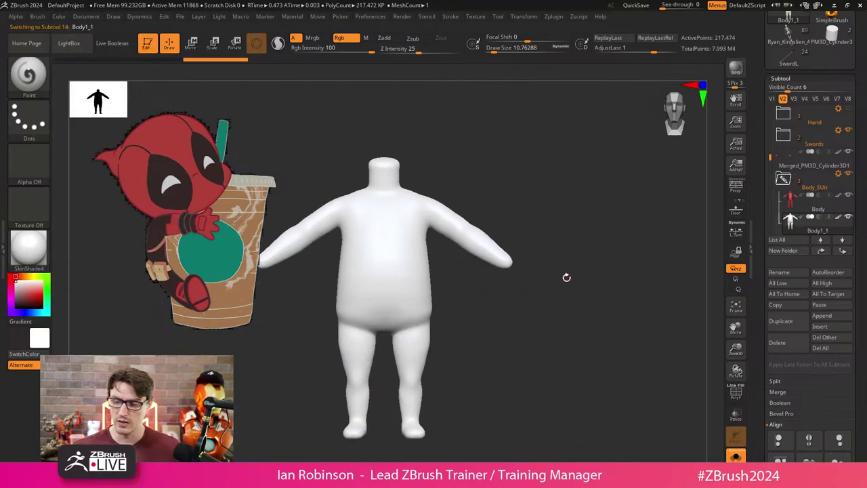
mouse_move(567, 277)
left_mouse_down()
mouse_move(555, 293)
mouse_move(579, 273)
left_mouse_up()
Add a new layer to Body1_1 and raise the brush size to about 46.
left_click(804, 79)
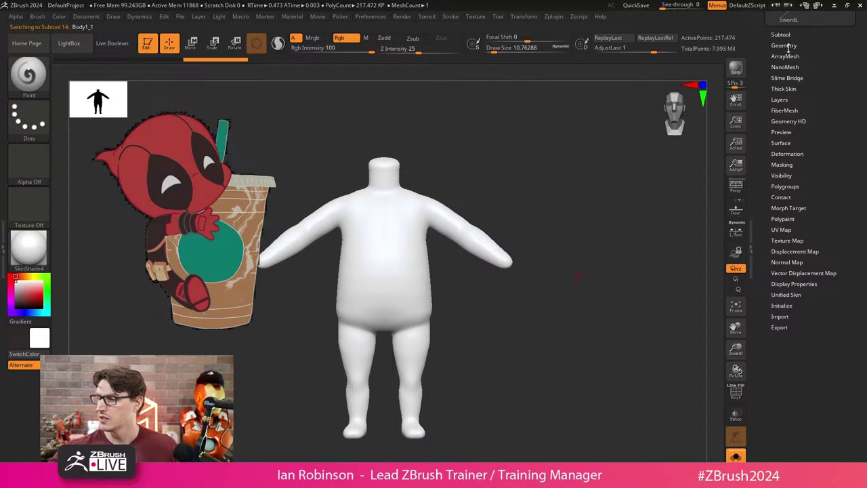
left_click(785, 35)
left_click_drag(835, 380, 835, 268)
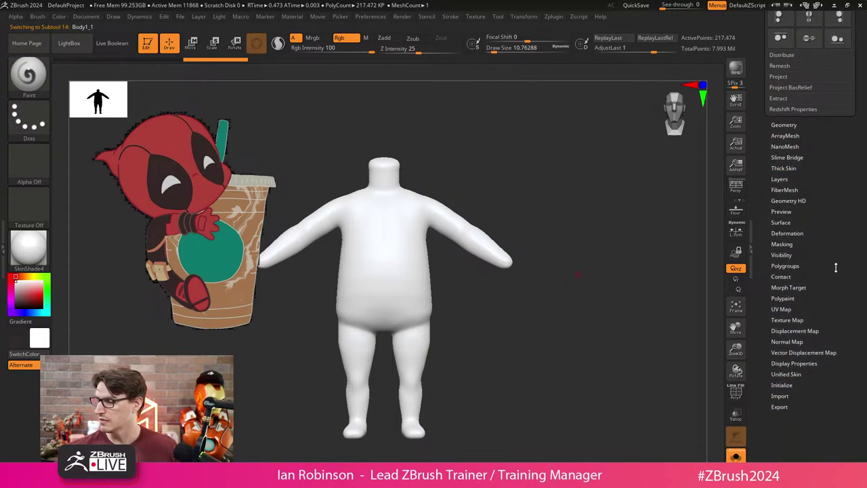
left_click(784, 179)
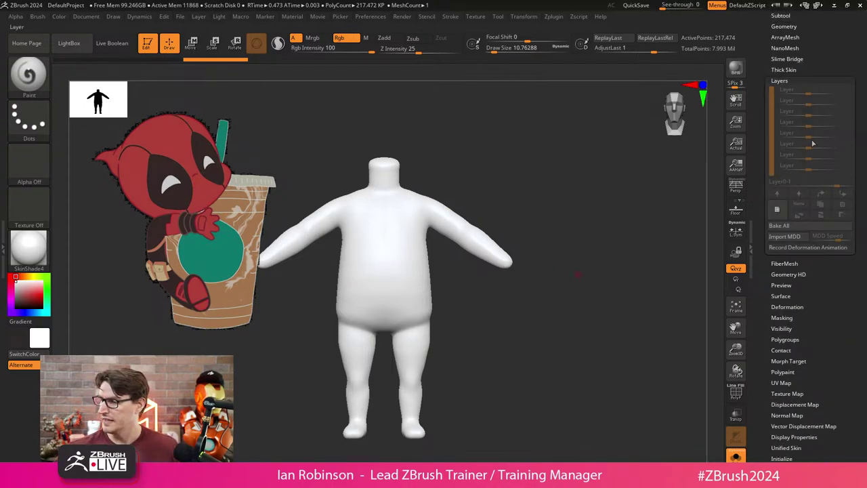
left_click(777, 211)
scroll(568, 183, "up", 3)
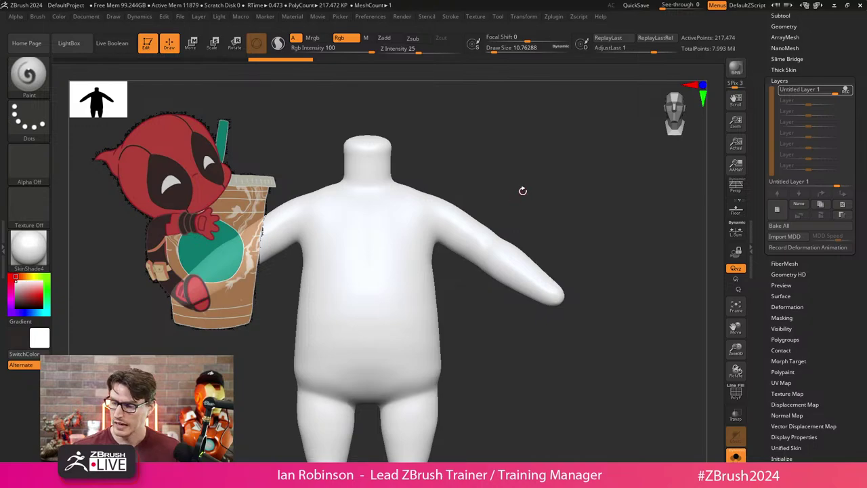
key("s")
left_click_drag(528, 191, 539, 191)
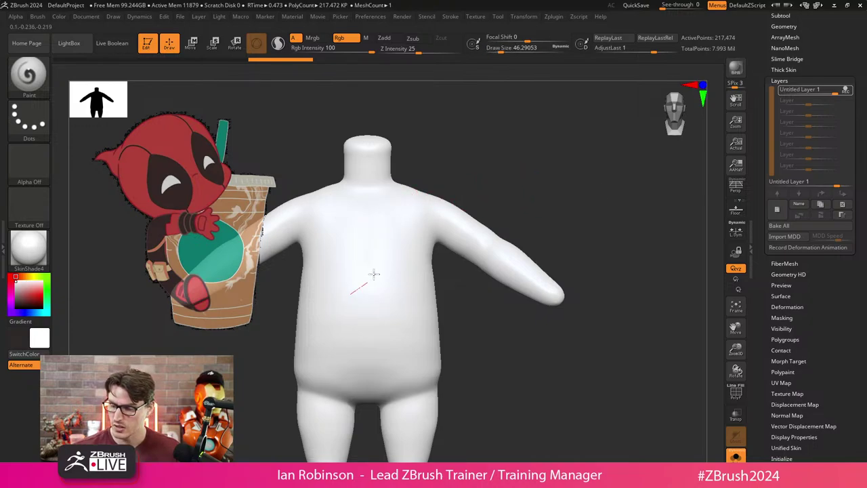
Swap main and secondary colours and paint mirrored dark strokes down the chest.
scroll(506, 200, "up", 2)
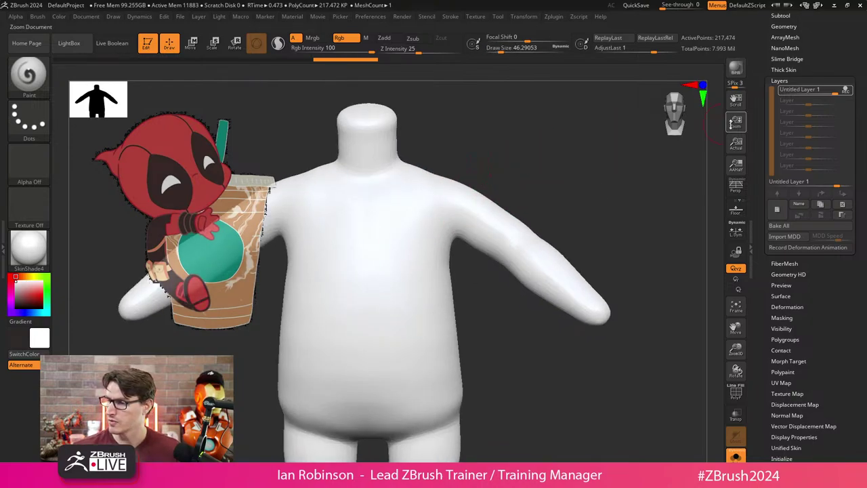
left_click(59, 16)
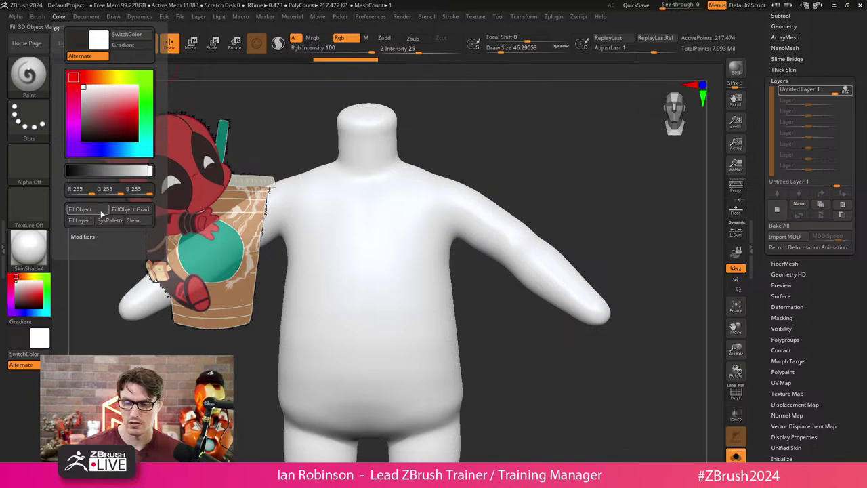
key("v")
mouse_move(434, 218)
left_mouse_down()
mouse_move(401, 294)
mouse_move(435, 204)
mouse_move(406, 339)
mouse_move(409, 232)
mouse_move(430, 307)
mouse_move(389, 319)
mouse_move(435, 248)
mouse_move(406, 392)
left_mouse_up()
Paint dark test strokes on the chest and side, fade the layer to 0.66, then delete it.
left_click_drag(474, 196, 513, 200)
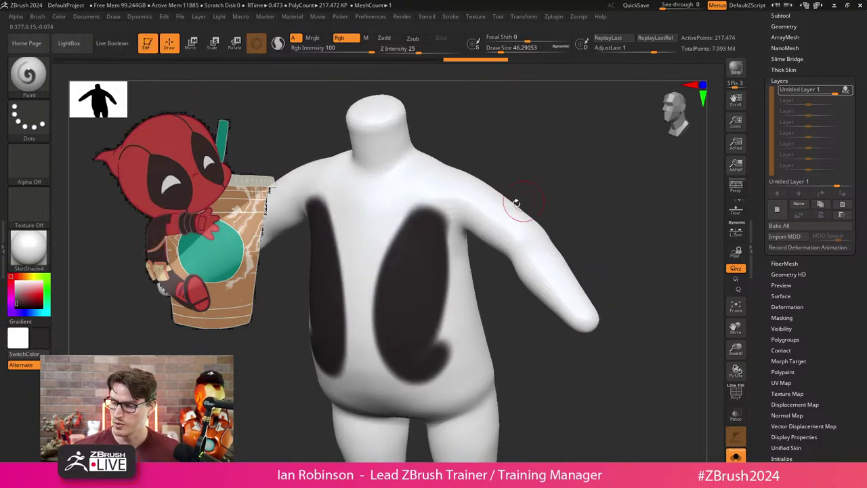
mouse_move(450, 224)
left_mouse_down()
mouse_move(426, 192)
mouse_move(435, 213)
mouse_move(397, 242)
mouse_move(407, 366)
left_mouse_up()
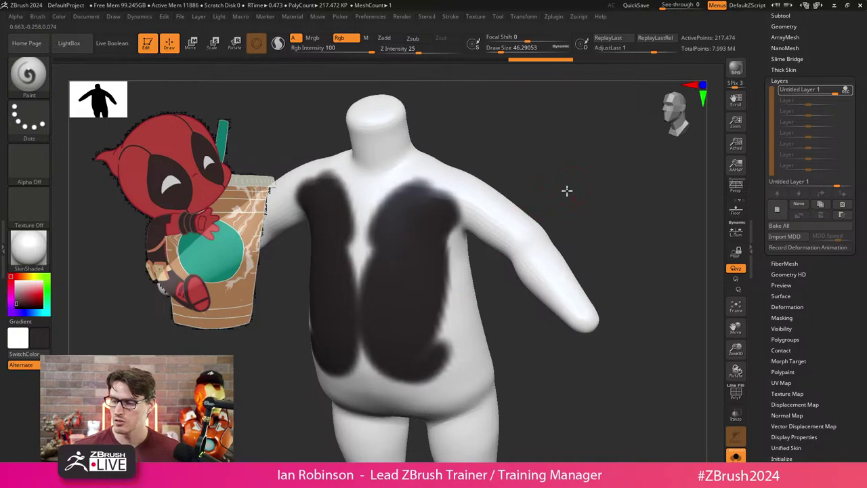
left_click_drag(568, 190, 528, 203)
mouse_move(502, 196)
left_mouse_down()
mouse_move(519, 233)
mouse_move(523, 189)
mouse_move(637, 190)
mouse_move(612, 199)
left_mouse_up()
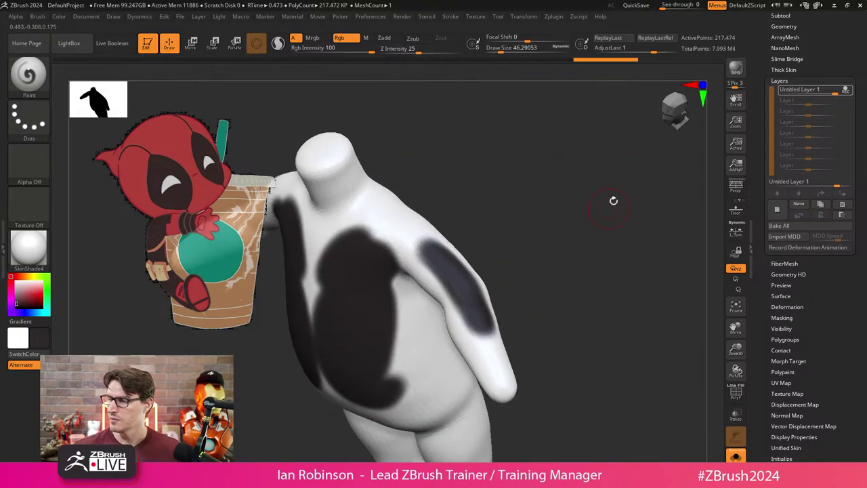
mouse_move(840, 97)
left_mouse_down()
mouse_move(817, 94)
mouse_move(837, 94)
left_mouse_up()
left_click(843, 204)
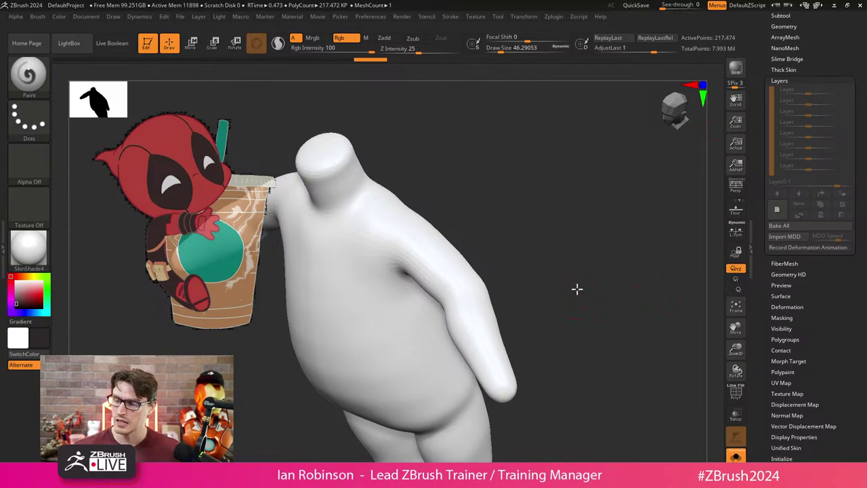
Turn the clean white body back to the front and bring up the subtool list.
left_click_drag(577, 288, 603, 254)
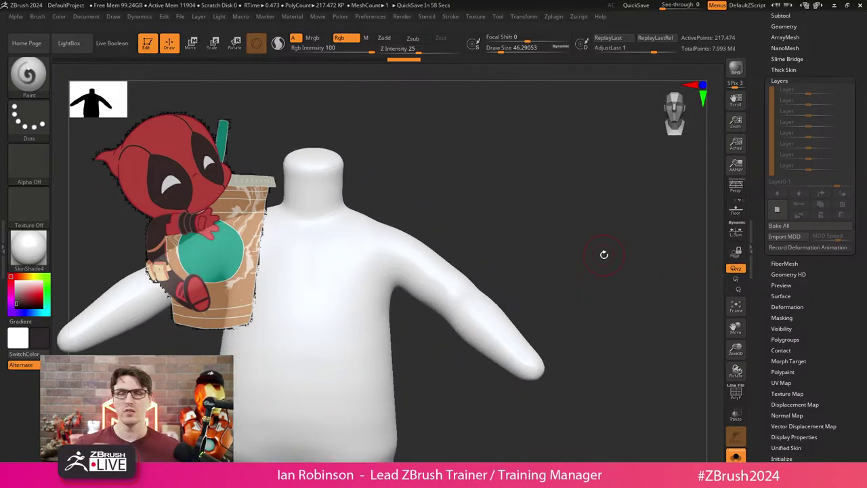
left_click_drag(834, 63, 833, 146)
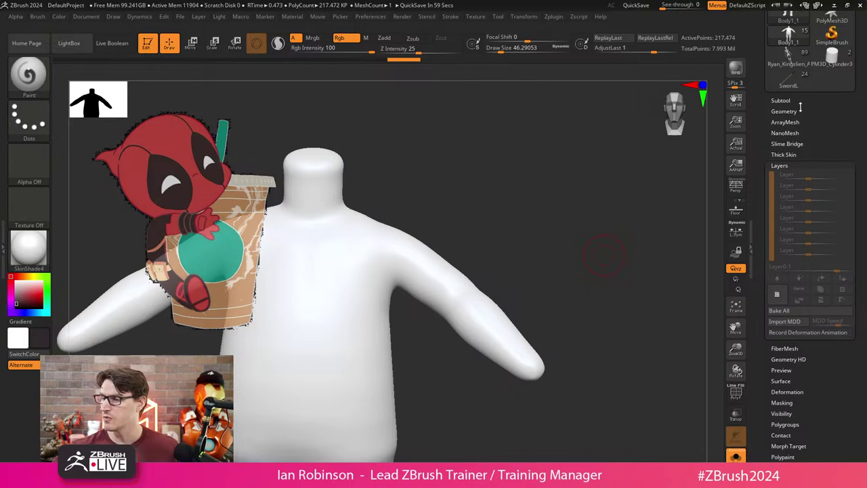
left_click(784, 110)
left_click(780, 54)
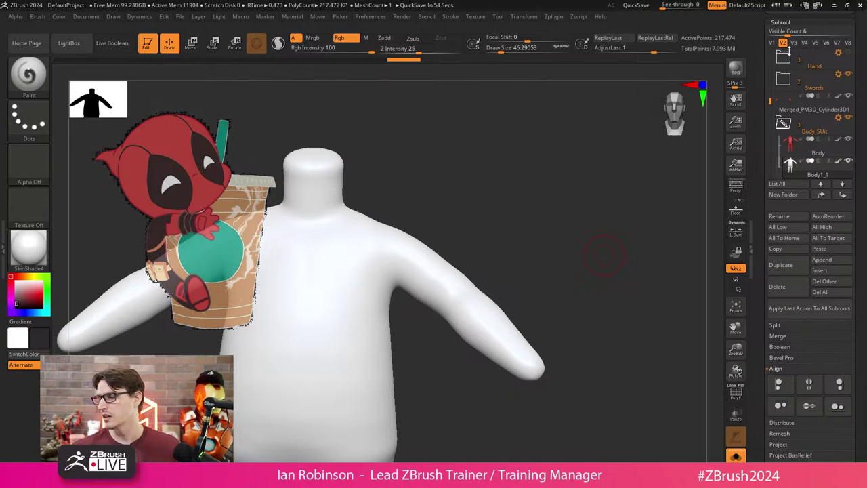
Delete the white Body1_1 subtool, check the red Body, and move to the belt subtool.
left_click(777, 287)
left_click(655, 310)
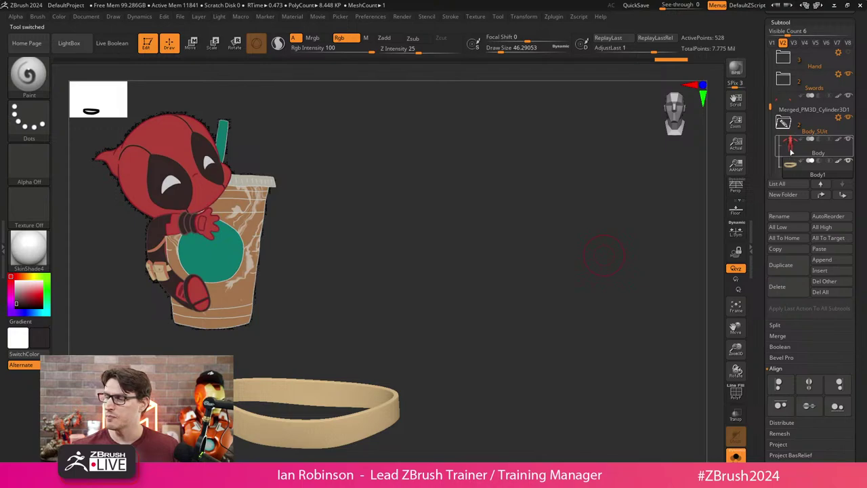
key("ctrl+z")
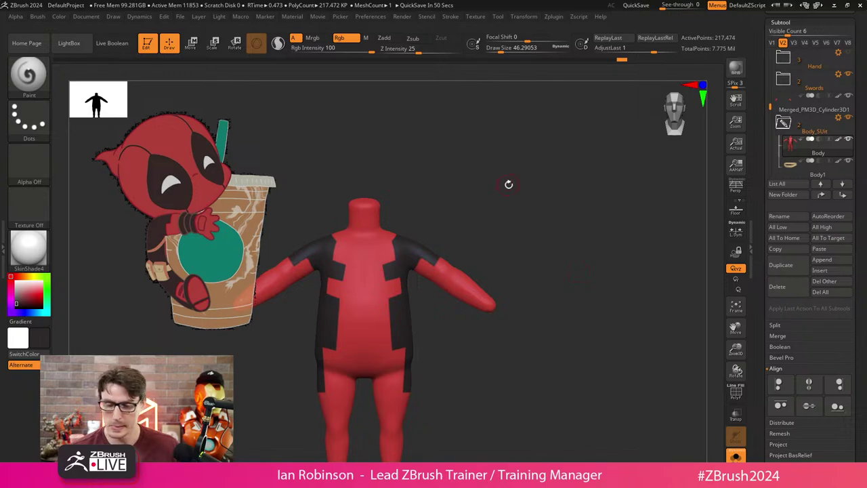
left_click_drag(509, 183, 512, 195)
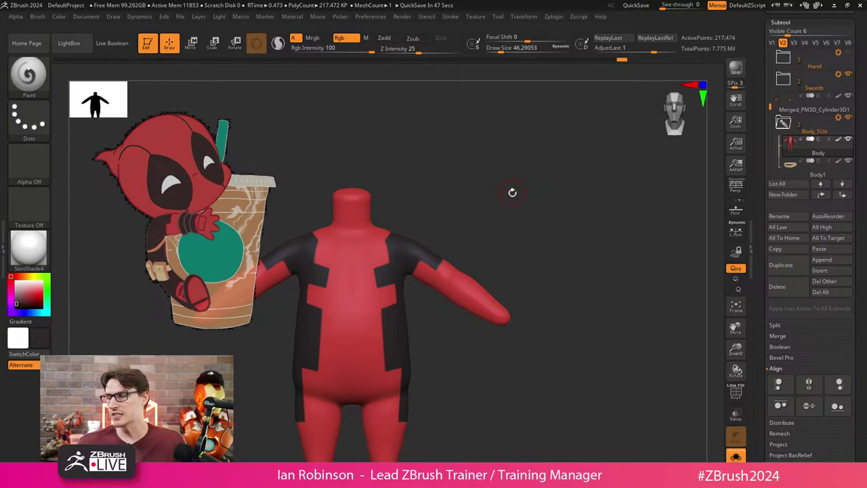
key("Down")
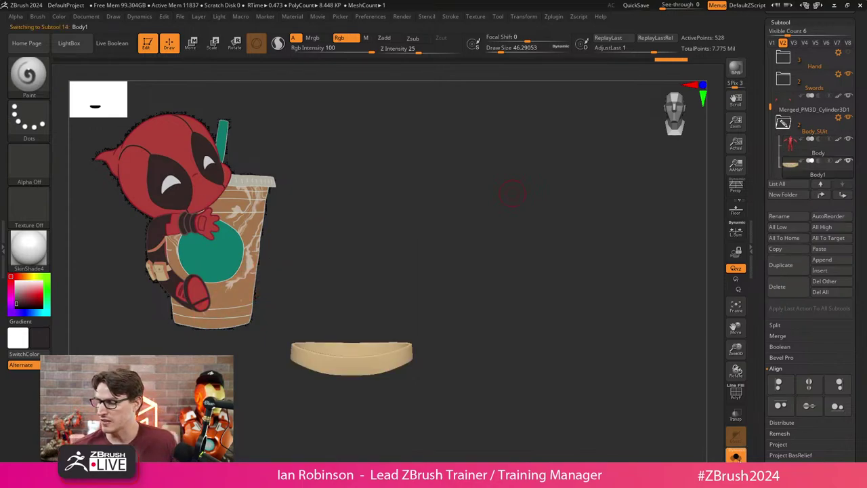
key("ctrl+shift+s")
left_click_drag(551, 352, 572, 305)
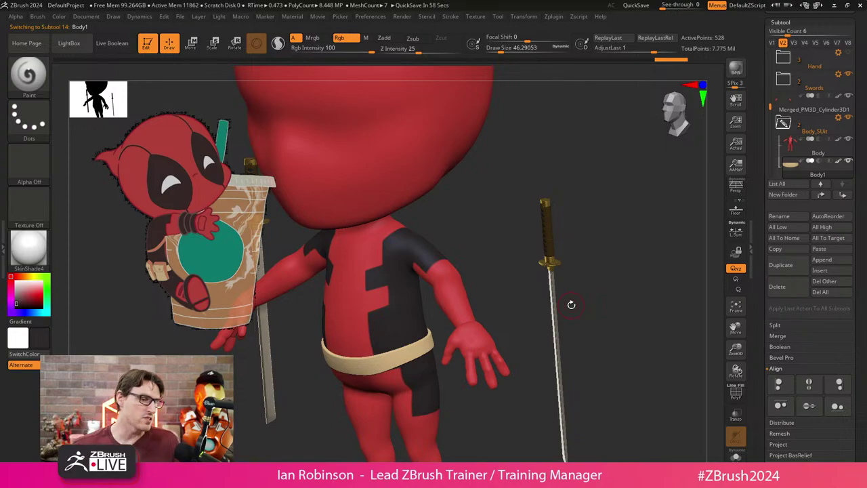
left_click_drag(571, 305, 513, 232)
key("f")
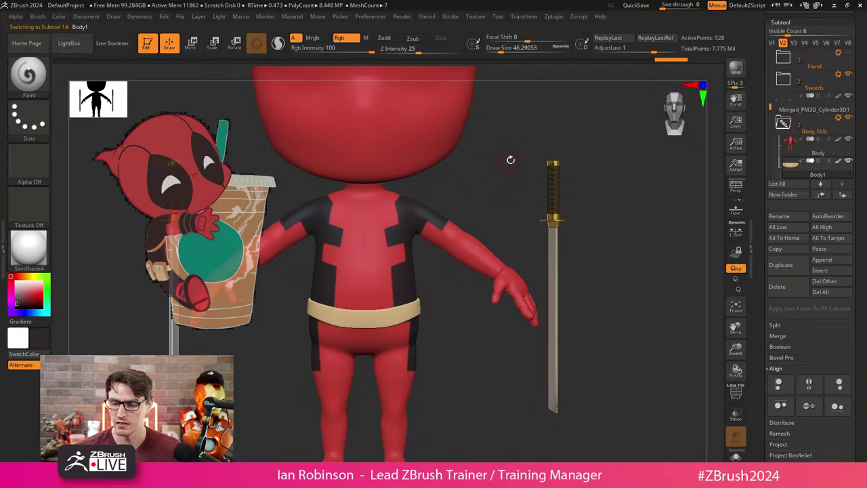
left_click_drag(510, 158, 404, 252, "alt")
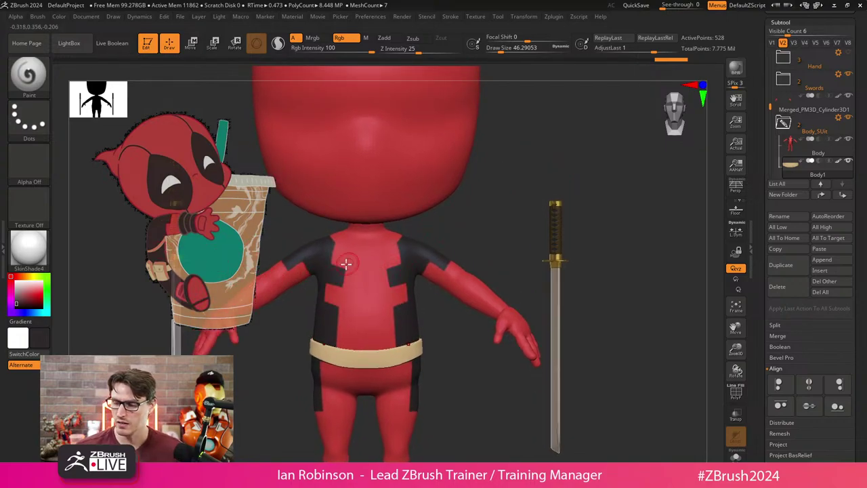
left_click_drag(221, 234, 413, 248)
left_click_drag(545, 248, 510, 259)
key("b")
key("p")
key("a")
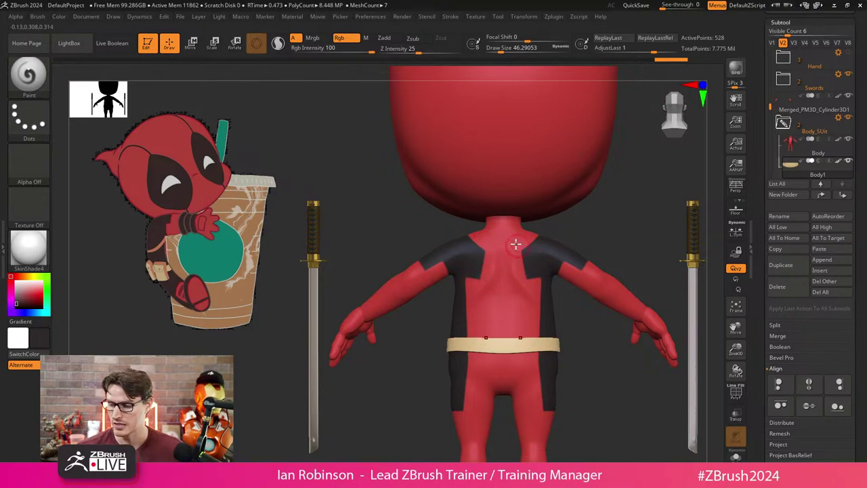
right_click_drag(580, 217, 576, 187, "ctrl")
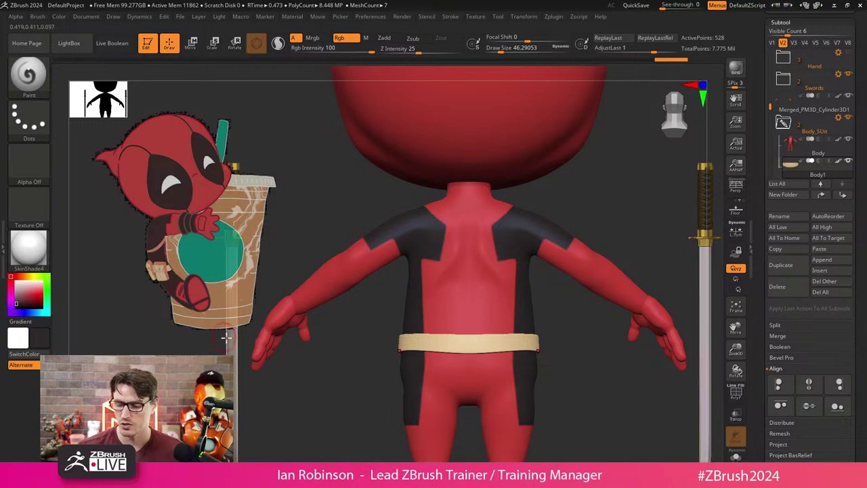
right_click_drag(227, 336, 386, 366)
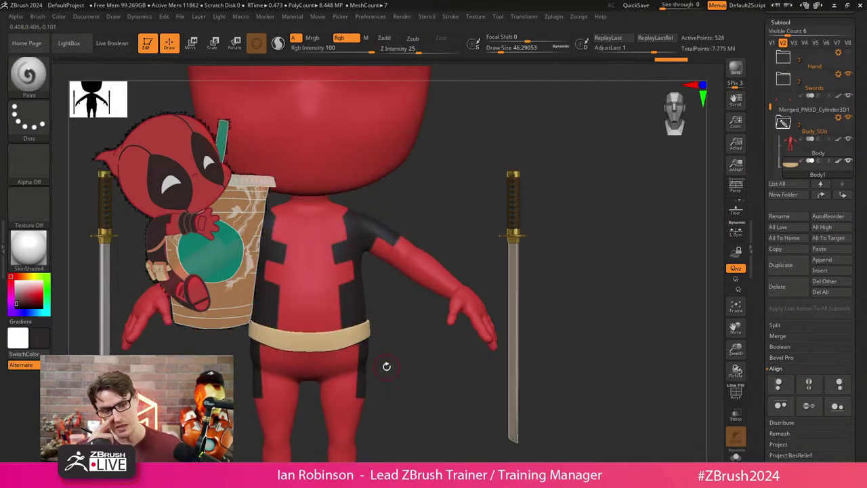
right_click_drag(591, 194, 602, 230)
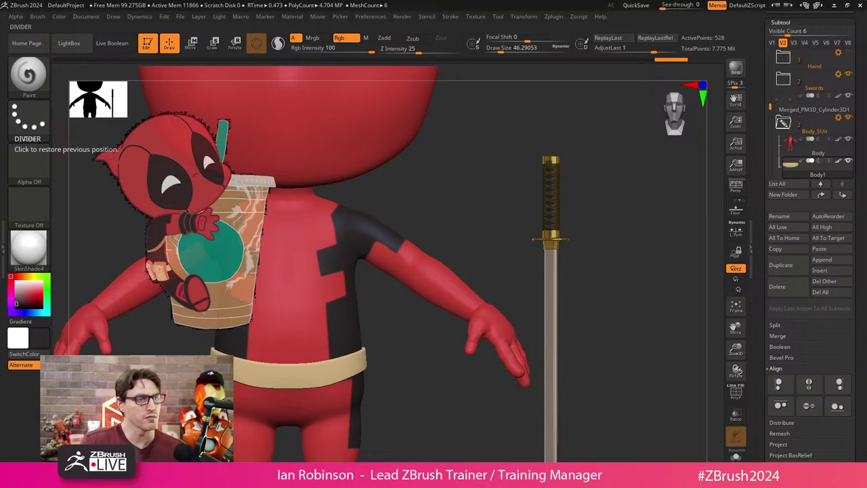
key("alt+Tab")
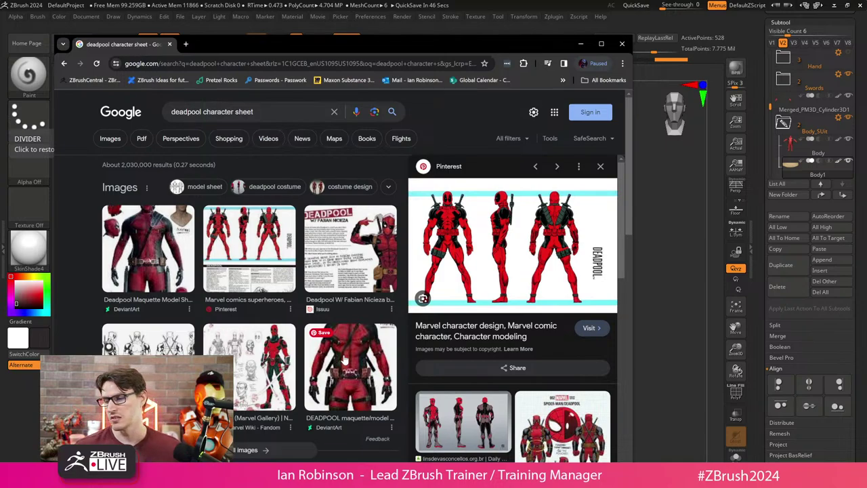
Return to the sculpt, frame the figure and orbit it to a three-quarter view.
left_click(581, 43)
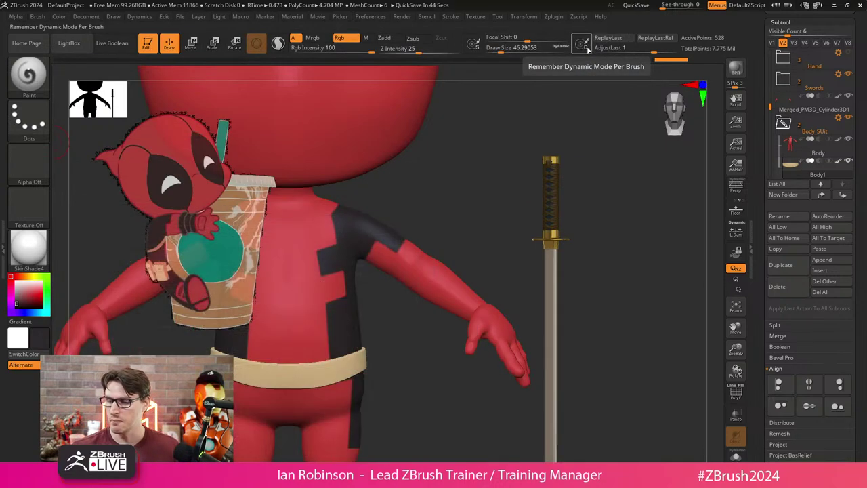
key("f")
left_click_drag(515, 214, 610, 230, "shift")
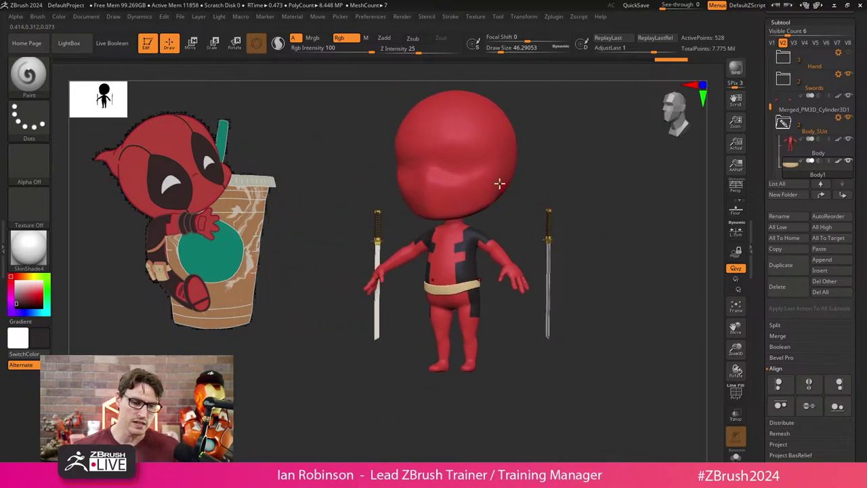
left_click_drag(571, 180, 585, 192)
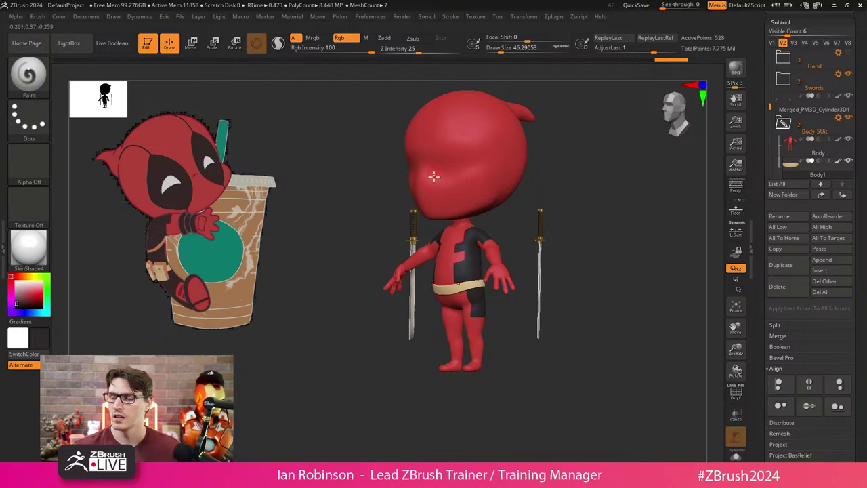
left_click_drag(606, 203, 452, 216)
With the Move brush at size 230, pull DP_Head's chin down toward the torso.
key("b")
key("m")
key("v")
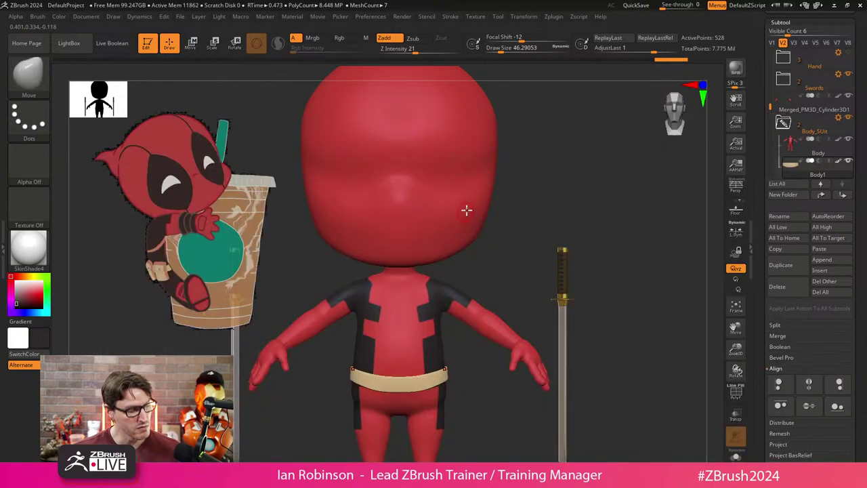
key("s")
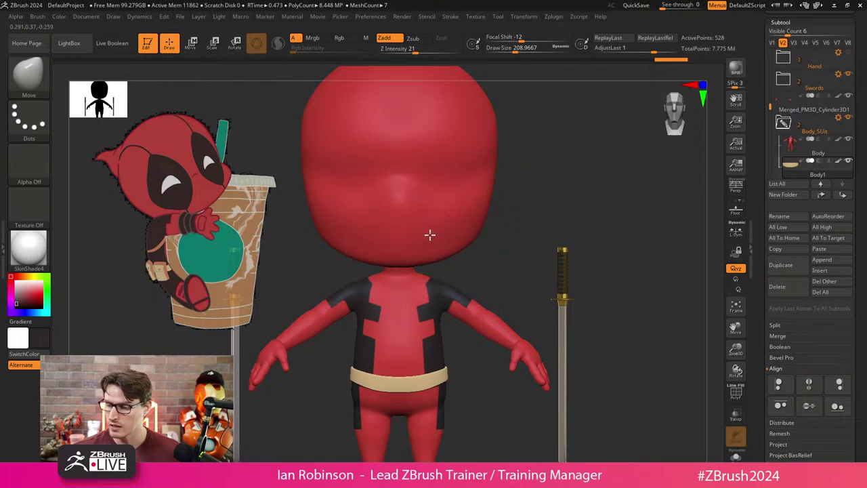
left_click(430, 234, "alt")
key("s")
left_click_drag(402, 262, 398, 267)
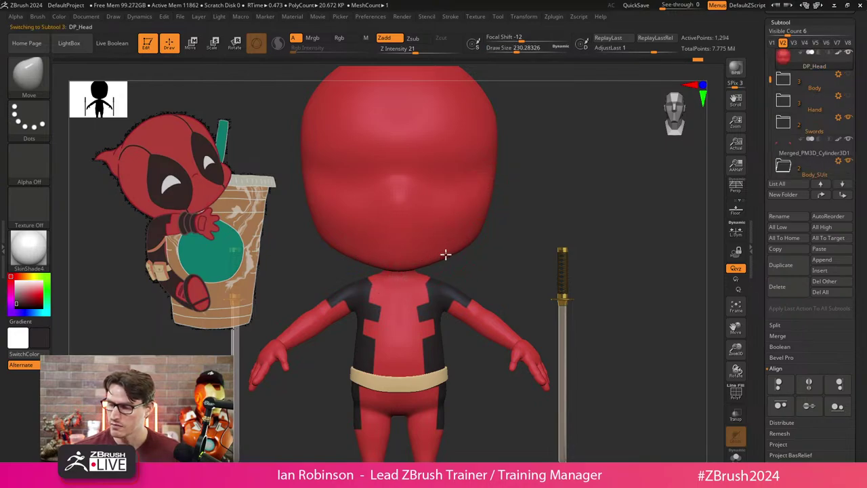
Orbit to check the head from the side and expand the Body_Suit folder.
left_click_drag(593, 196, 585, 232)
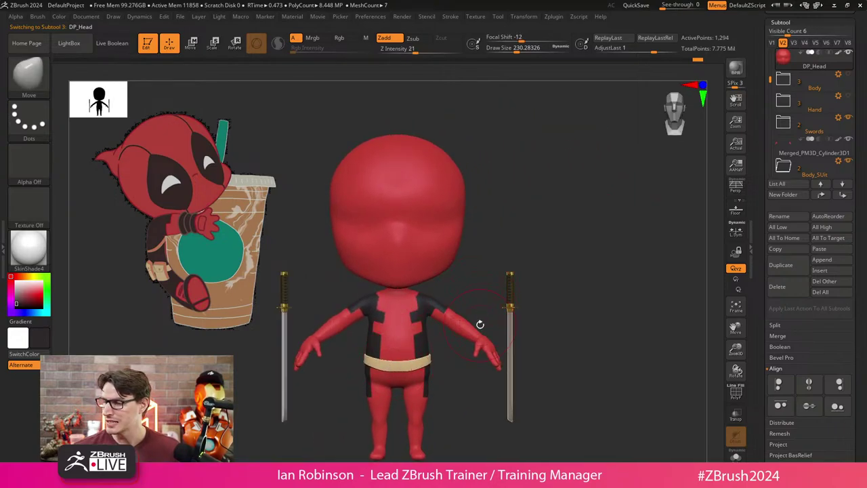
left_click_drag(480, 324, 670, 232)
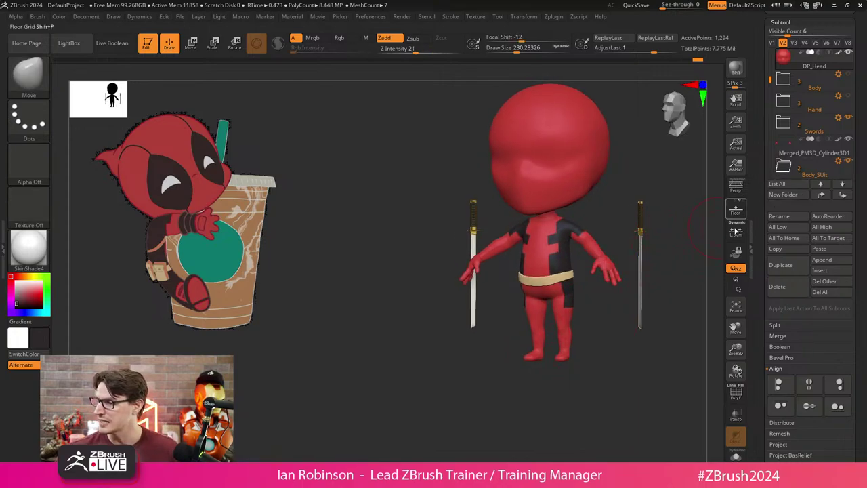
left_click(798, 175)
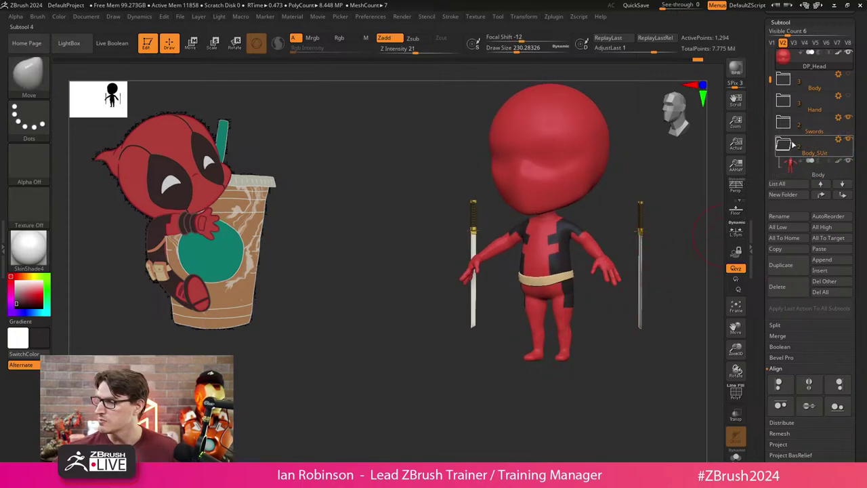
Save the current tool to disk.
left_click_drag(860, 123, 792, 57)
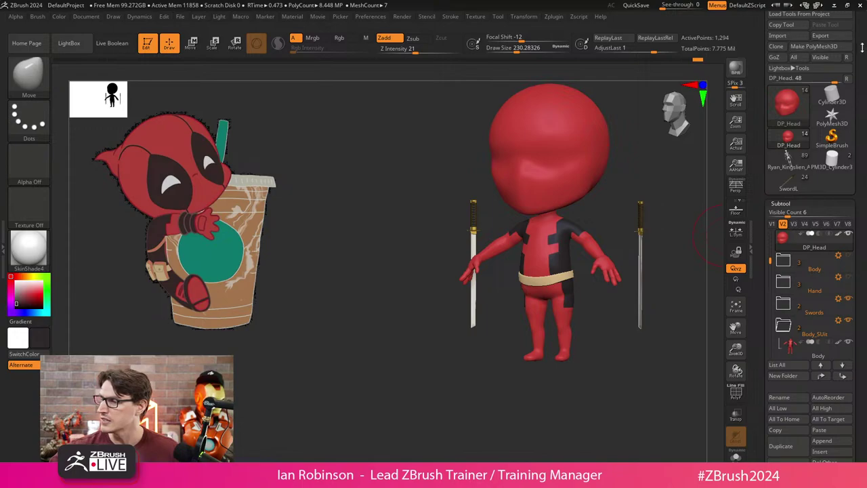
scroll(786, 43, "up", 1)
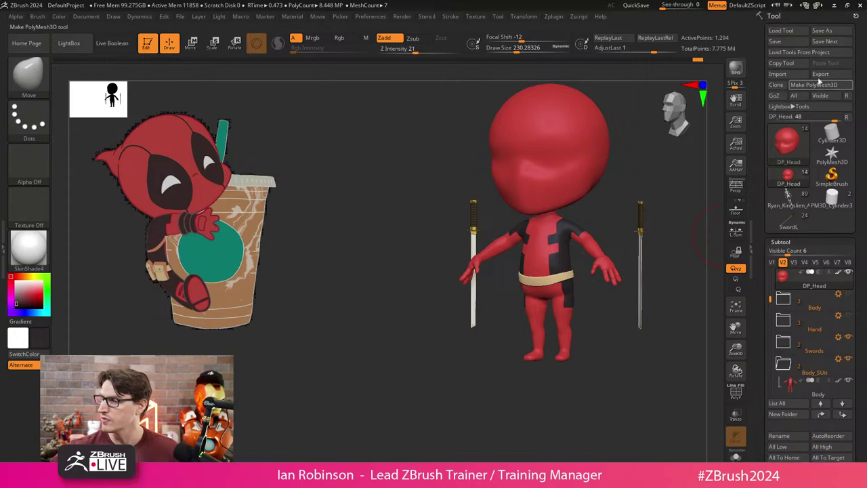
left_click(784, 42)
scroll(813, 204, "down", 5)
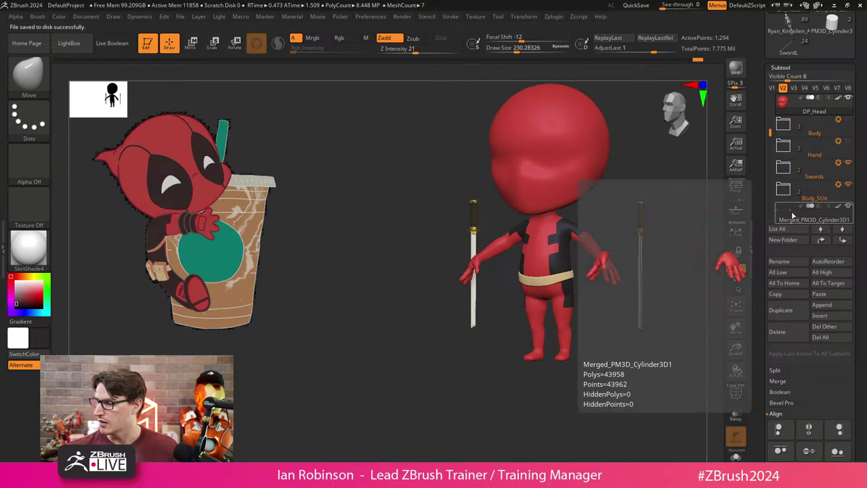
Keep the merged hand mesh at the bottom of the list and rename it Hands.
left_click(792, 216)
left_click(820, 231)
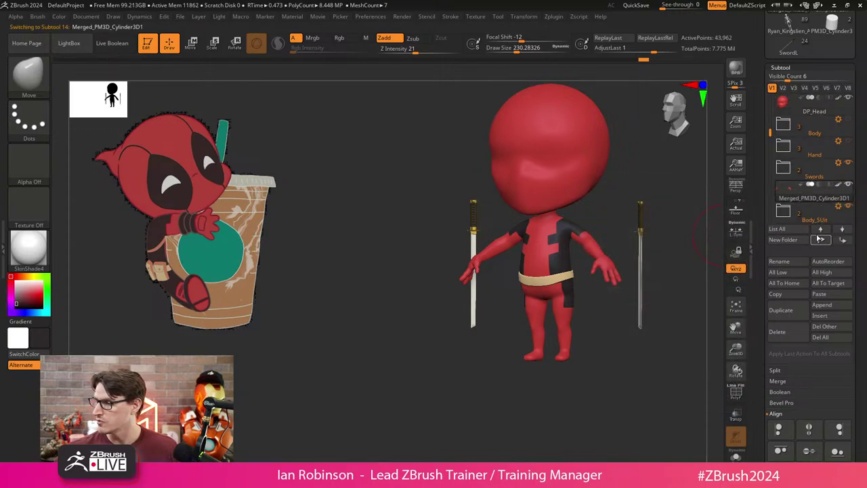
left_click(820, 230)
left_click(843, 241)
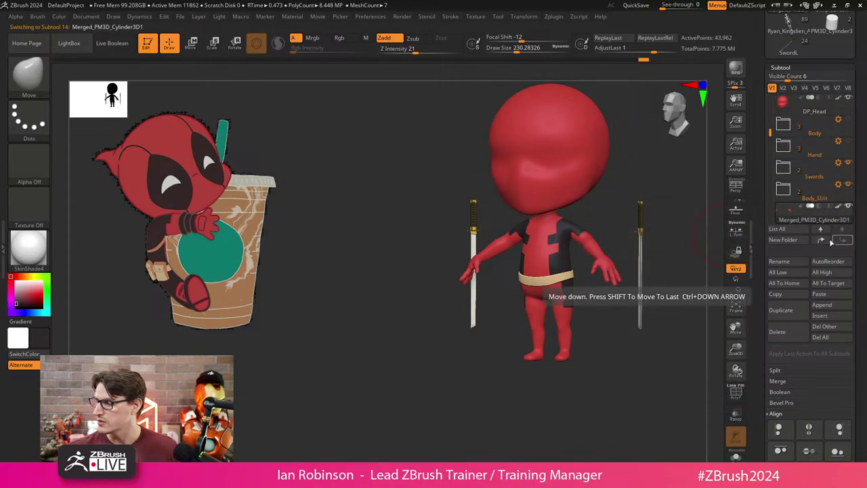
left_click(843, 242)
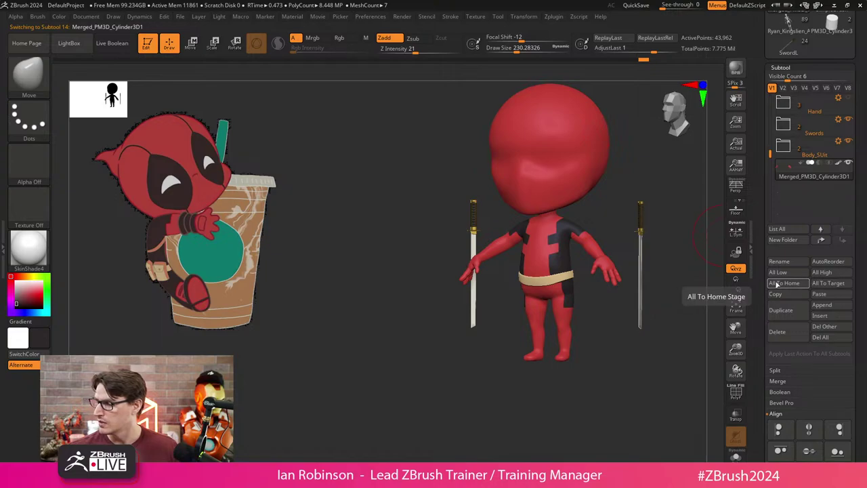
left_click(780, 262)
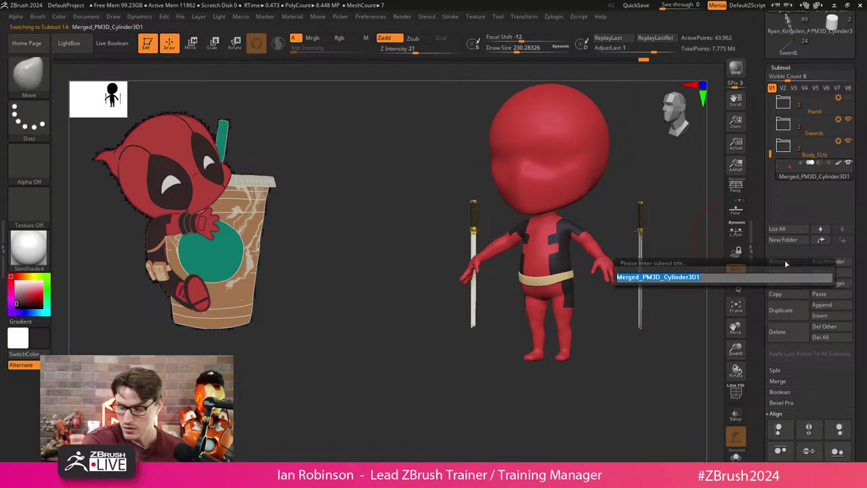
type("a")
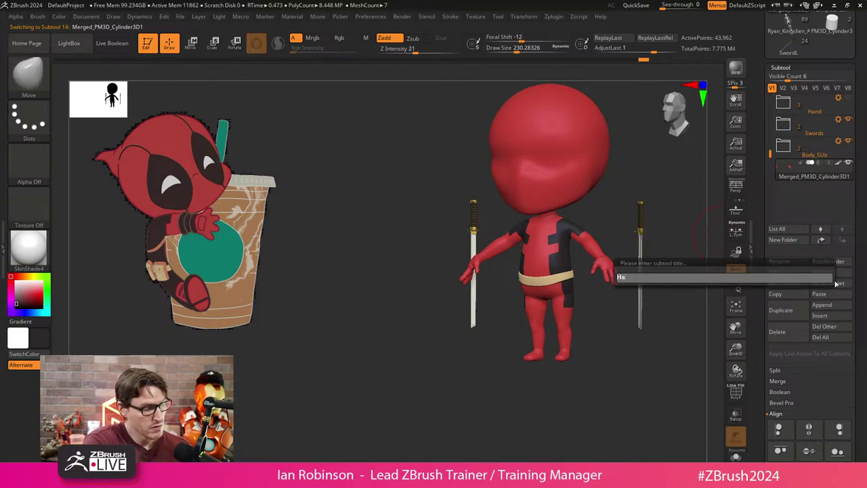
type("ands")
key("Return")
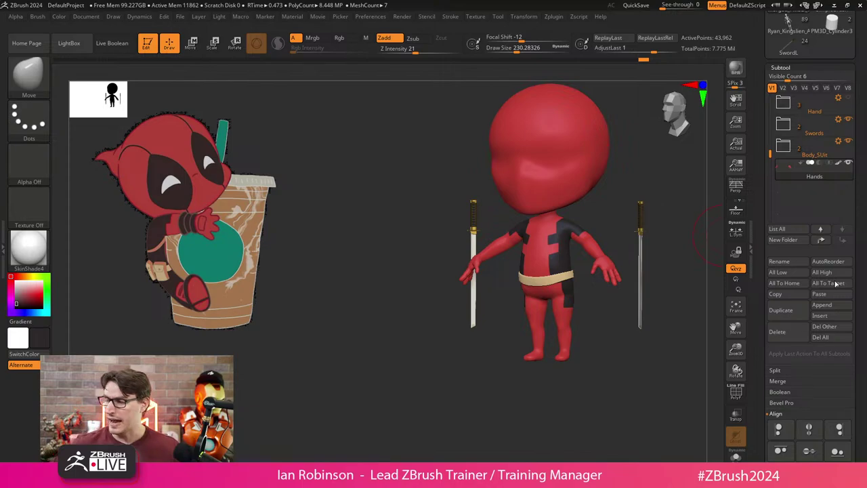
key("F1")
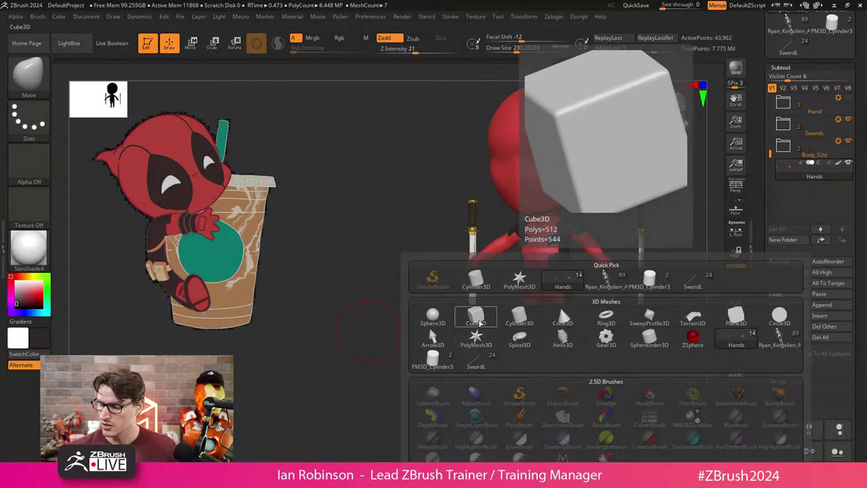
Add a cube subtool, give it the belt's tan colour, and show its wireframe.
left_click(475, 316)
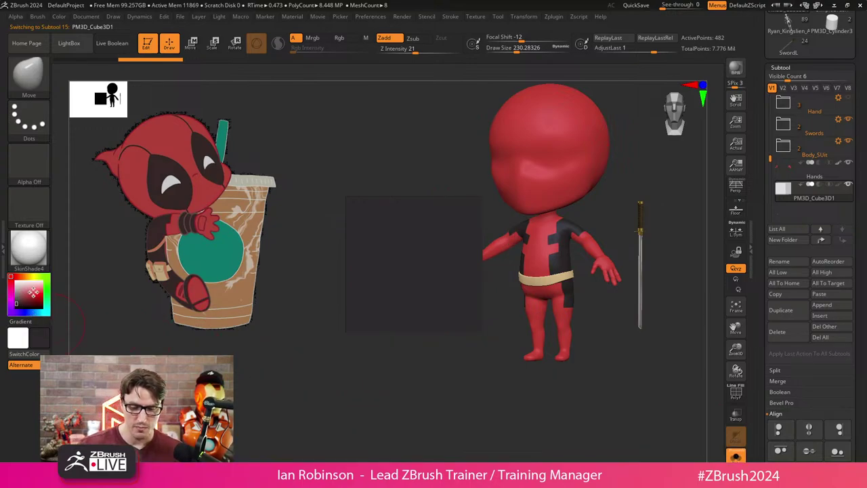
left_click(36, 292)
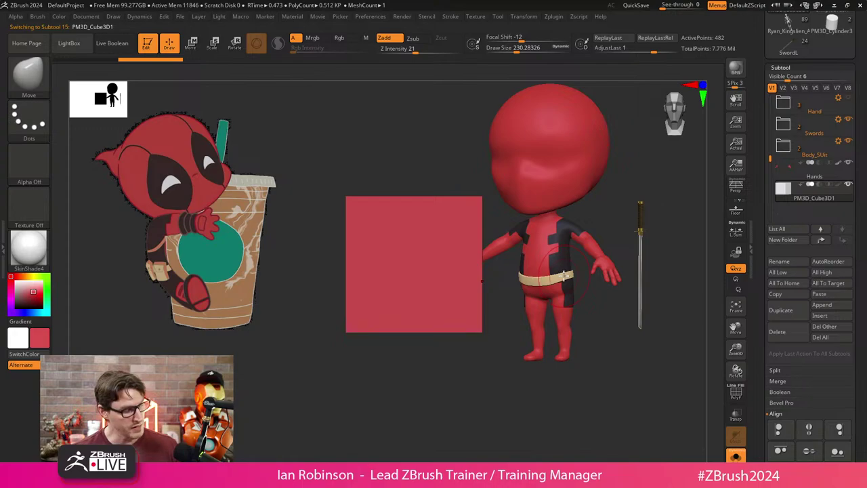
key("c")
left_click_drag(474, 319, 413, 397)
key("shift+f")
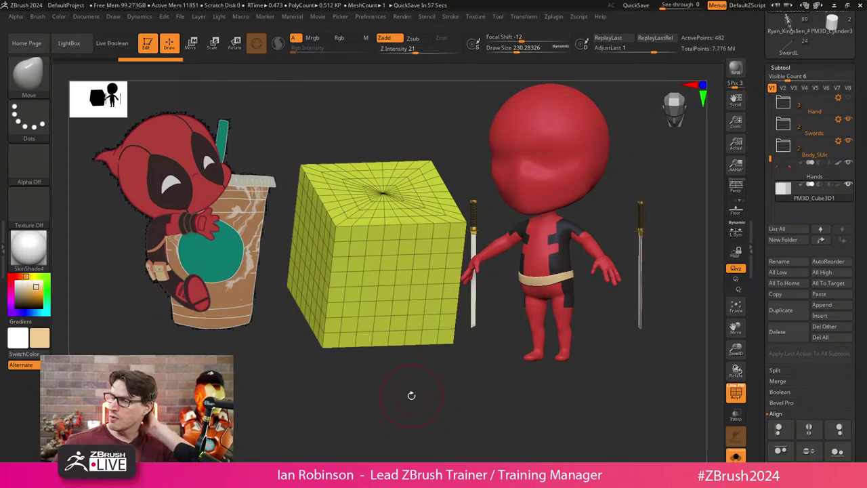
Rebuild the cube as a simple 8-point box with X, Y and Z resolution 1.
left_click(783, 67)
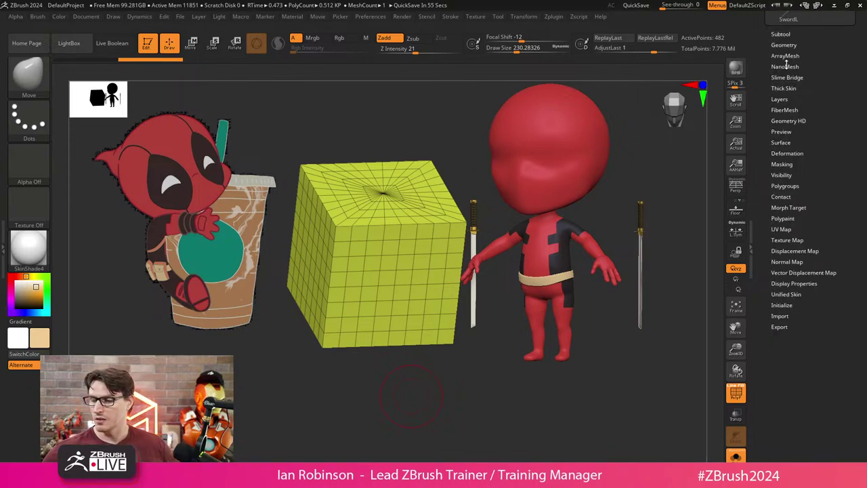
left_click_drag(400, 387, 382, 241)
left_click_drag(356, 292, 379, 353)
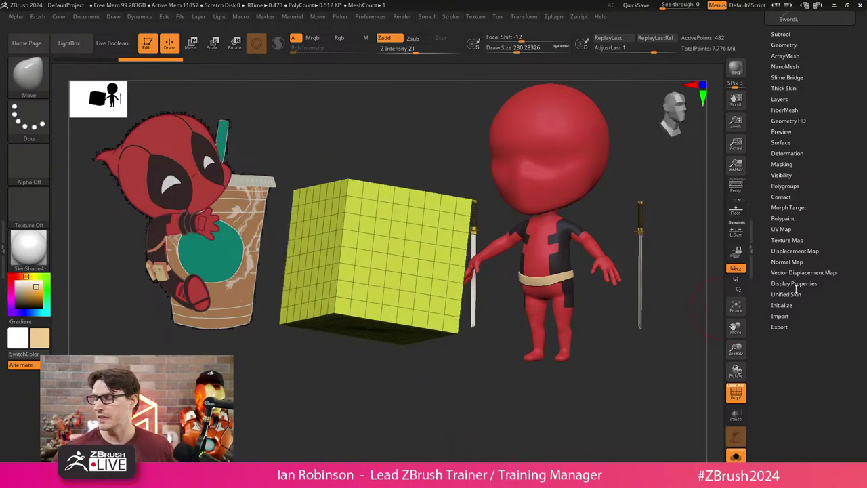
left_click(785, 305)
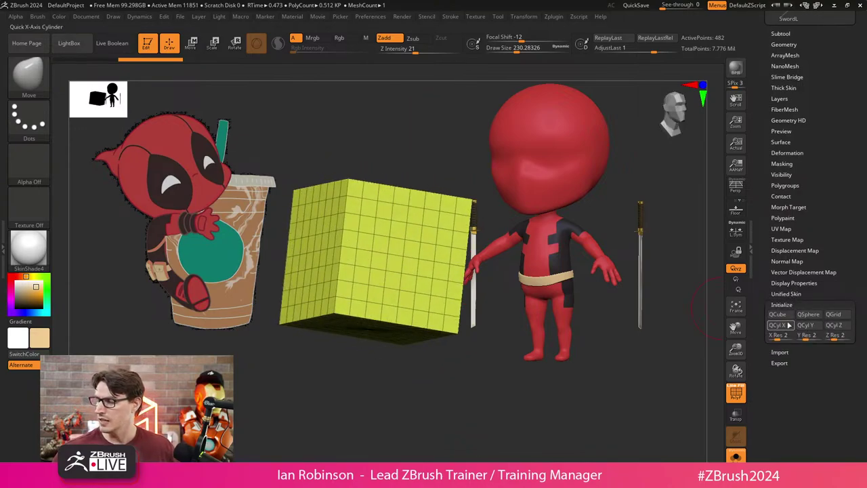
left_click_drag(795, 336, 770, 336)
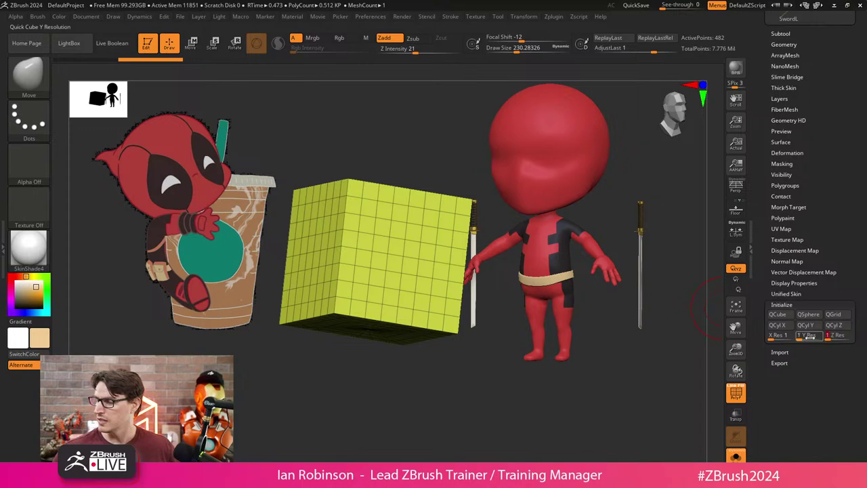
left_click(778, 315)
Snap the cube to a front view, pick ZModeler at size 182, then Transpose Move.
mouse_move(411, 380)
left_mouse_down()
mouse_move(387, 368)
mouse_move(387, 357)
mouse_move(395, 397)
mouse_move(400, 381)
mouse_move(442, 364)
mouse_move(451, 374)
mouse_move(409, 381)
left_mouse_up()
key("ctrl")
key("s")
key("b")
key("z")
key("m")
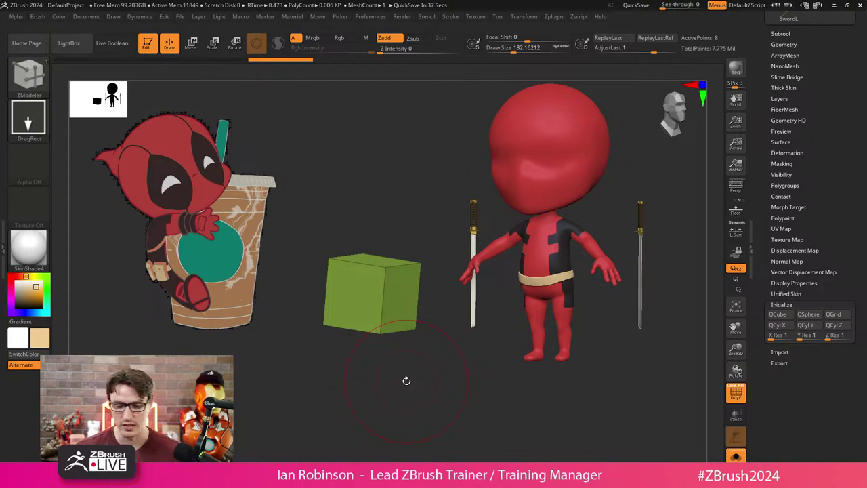
left_click_drag(407, 380, 430, 357, "shift")
key("w")
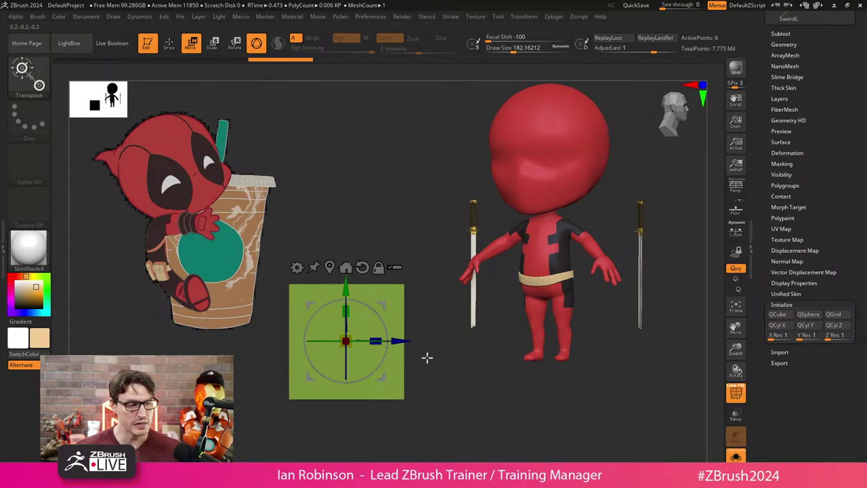
Scale the green cube narrower horizontally and return to Draw mode.
left_click_drag(377, 341, 298, 368)
left_click_drag(450, 351, 360, 329, "shift")
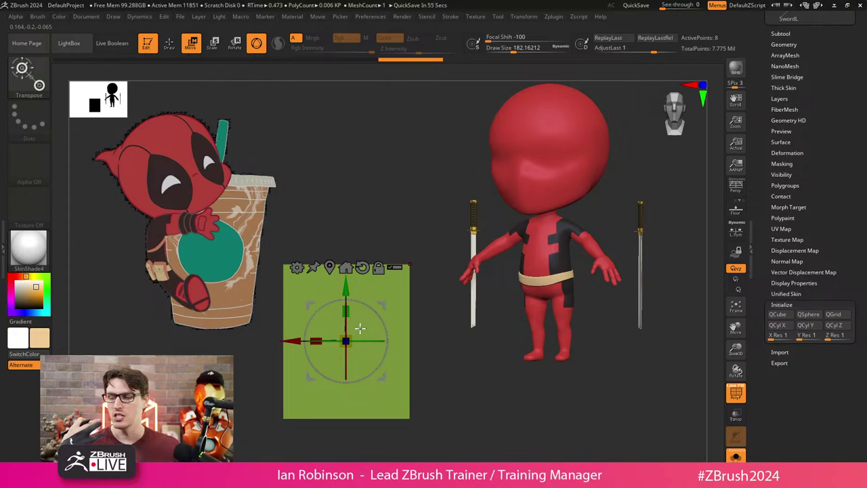
key("q")
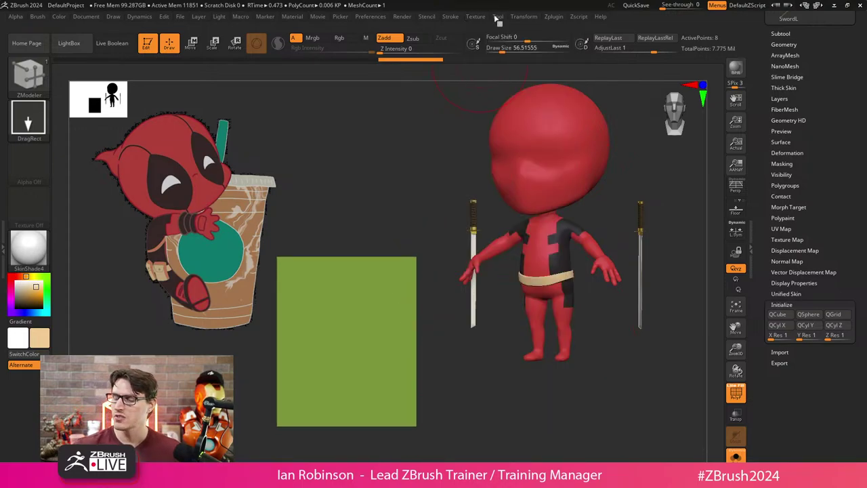
Enable the Render > Preview AO setting and expand the subtool list.
left_click(402, 17)
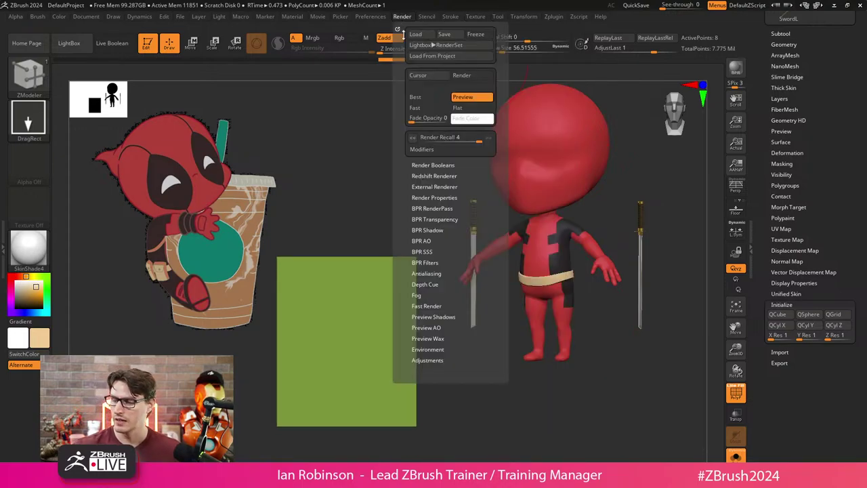
left_click(427, 328)
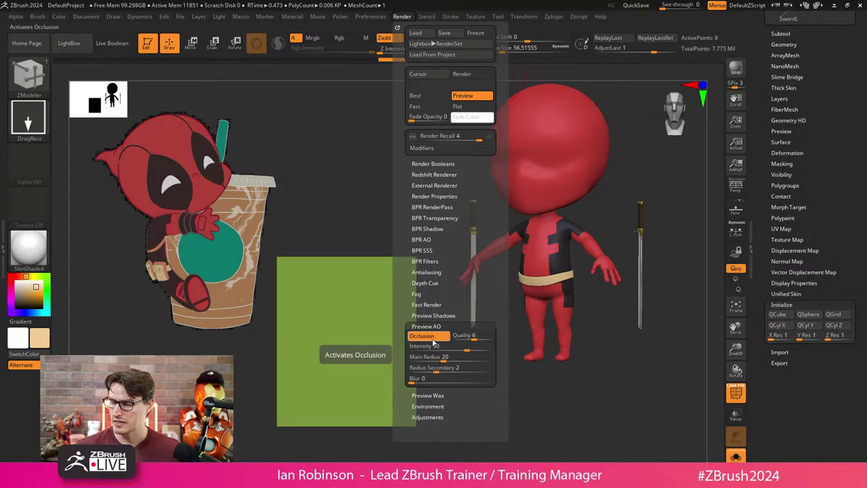
scroll(784, 118, "up", 3)
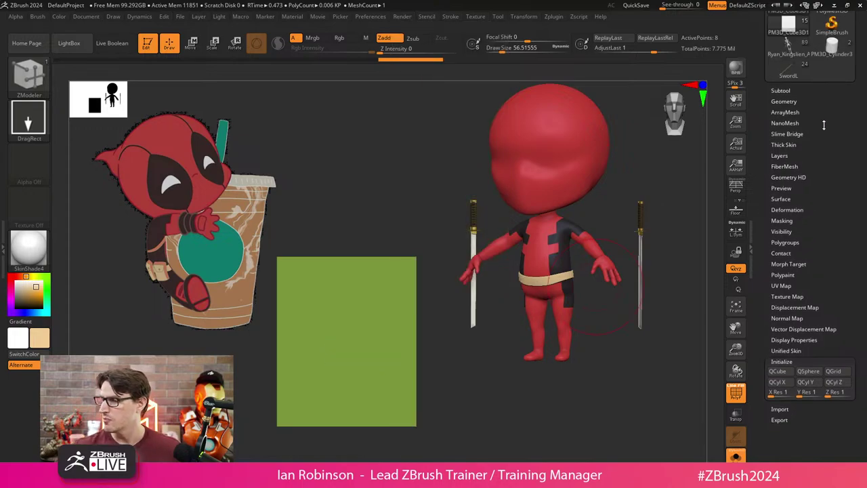
left_click(782, 120)
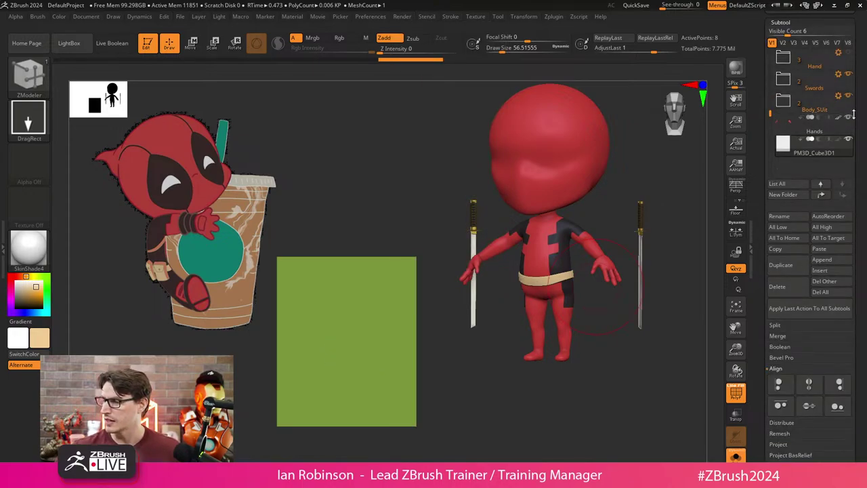
scroll(864, 179, "up", 1)
Load the turtle model, draw it on the canvas, and zoom toward its belt.
left_click(788, 171)
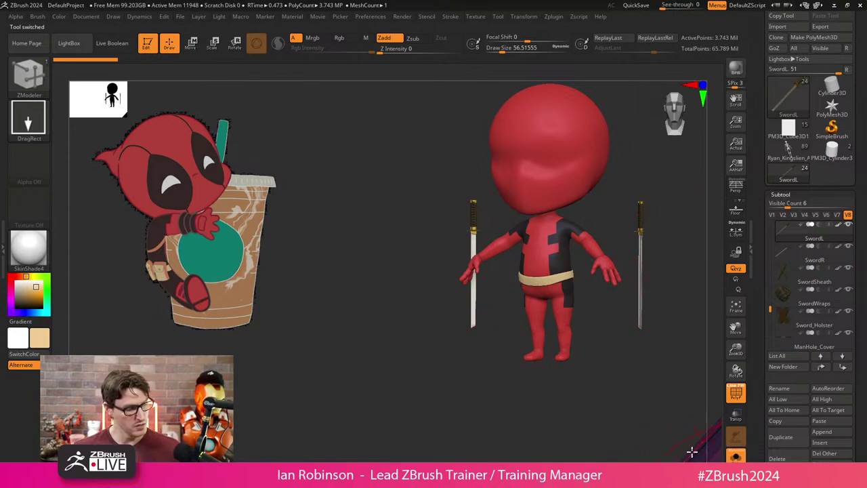
mouse_move(692, 450)
left_mouse_down()
mouse_move(709, 447)
mouse_move(488, 398)
mouse_move(435, 364)
left_mouse_up()
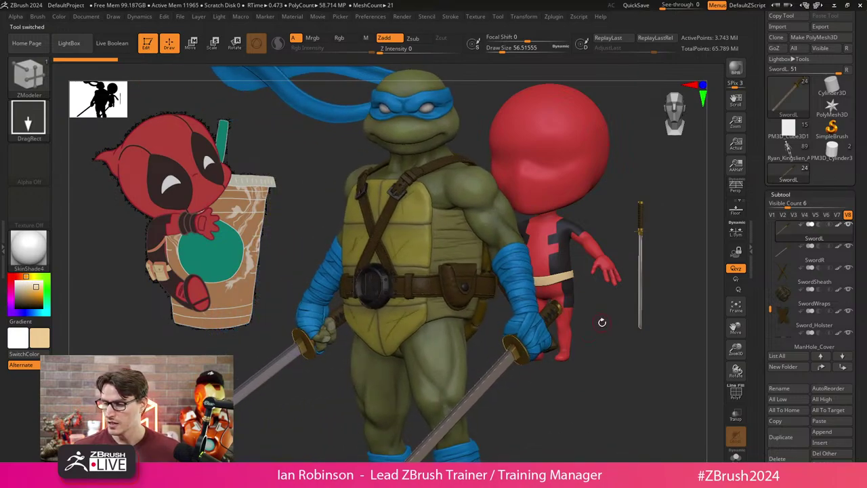
right_click_drag(620, 230, 467, 273, "ctrl")
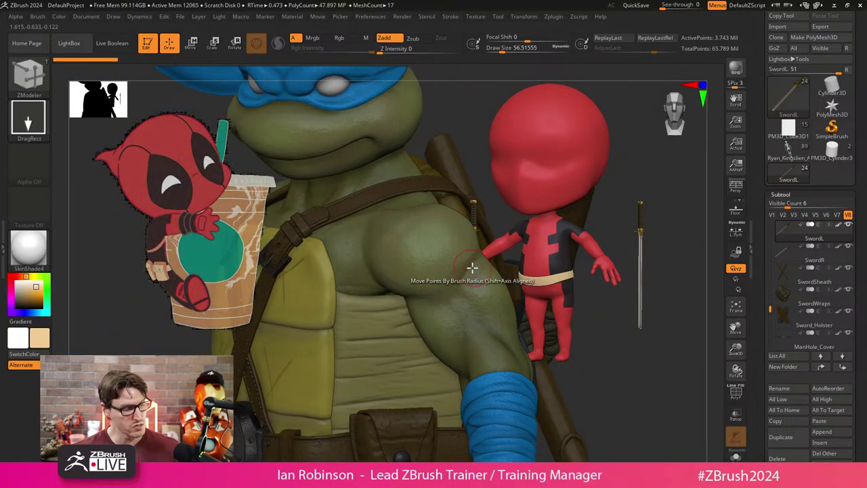
Choose the DamStandard brush and make the turtle's Leo_Body the active subtool.
key("b")
key("d")
key("s")
right_click_drag(661, 184, 396, 291)
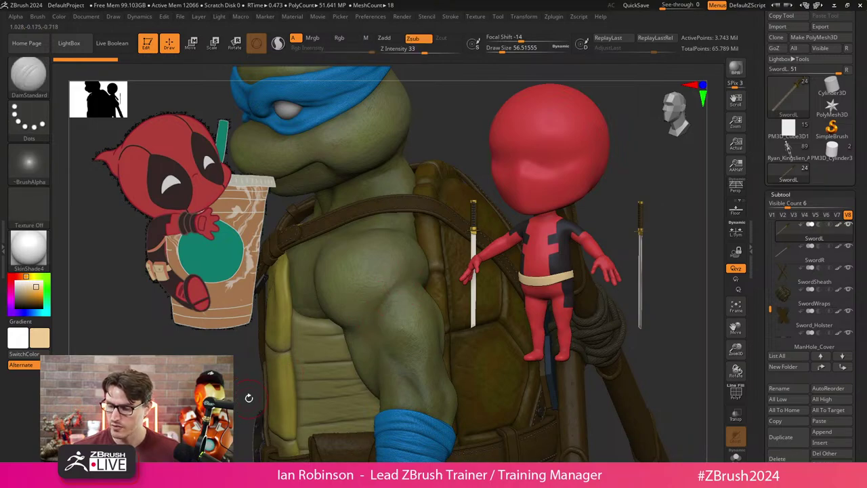
left_click(371, 328, "alt")
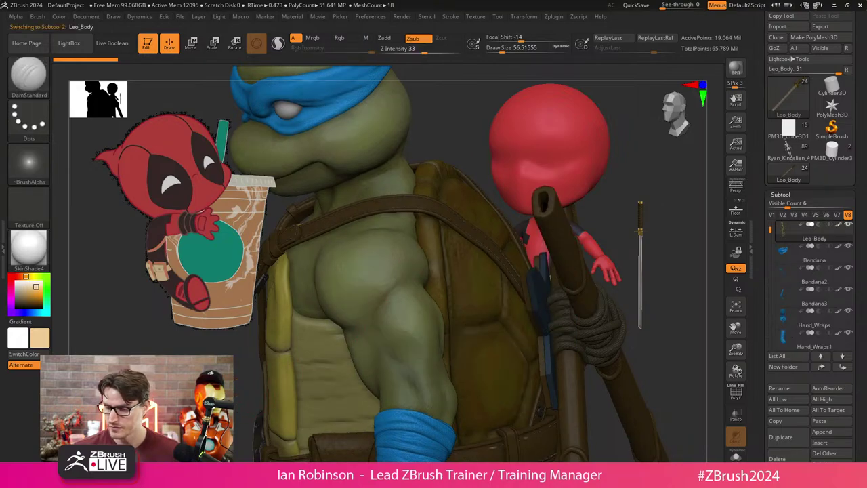
Orbit and zoom around the turtle's arm, shoulder, head and back sheaths beside Deadpool.
right_click_drag(371, 311, 413, 207, "ctrl")
key("shift+f")
key("shift+f")
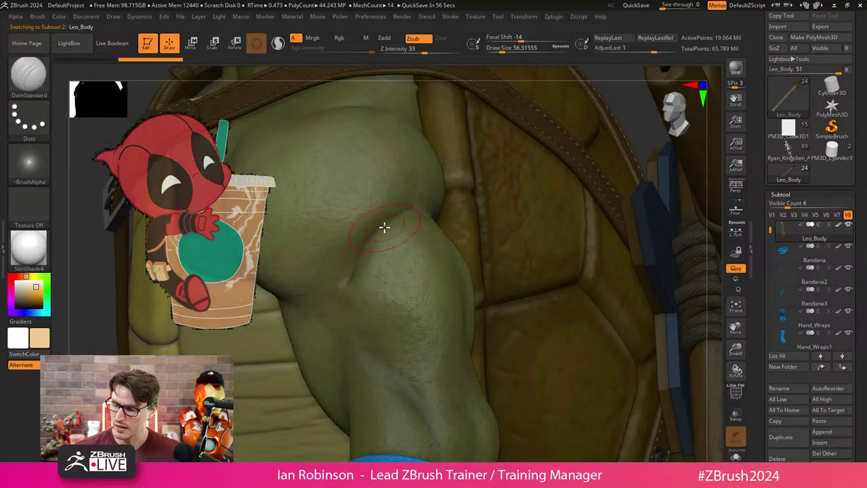
key("ctrl")
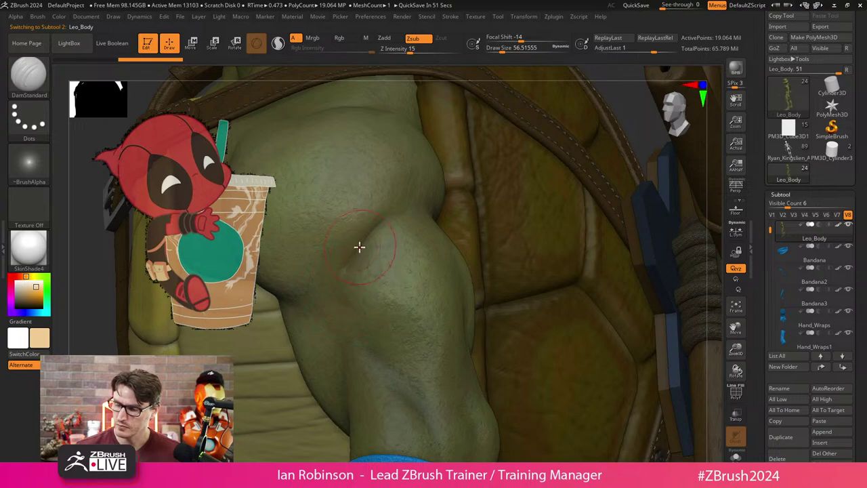
right_click_drag(360, 246, 428, 221)
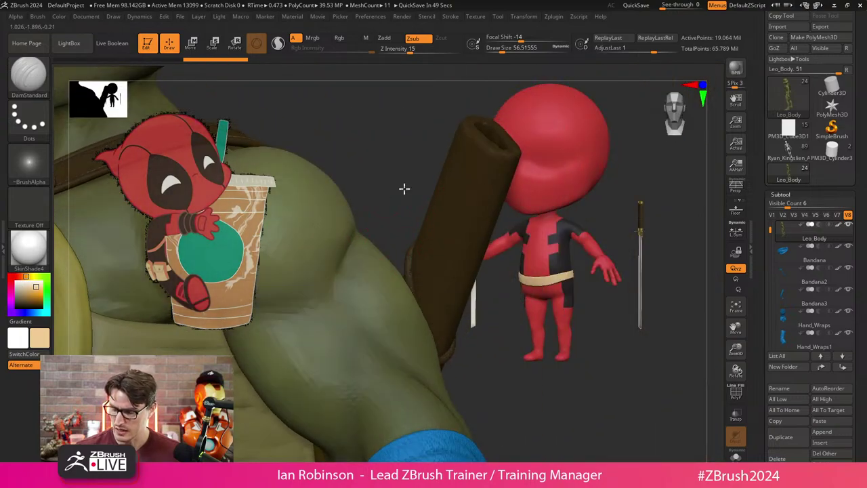
right_click_drag(405, 188, 425, 253)
right_click_drag(355, 304, 448, 151)
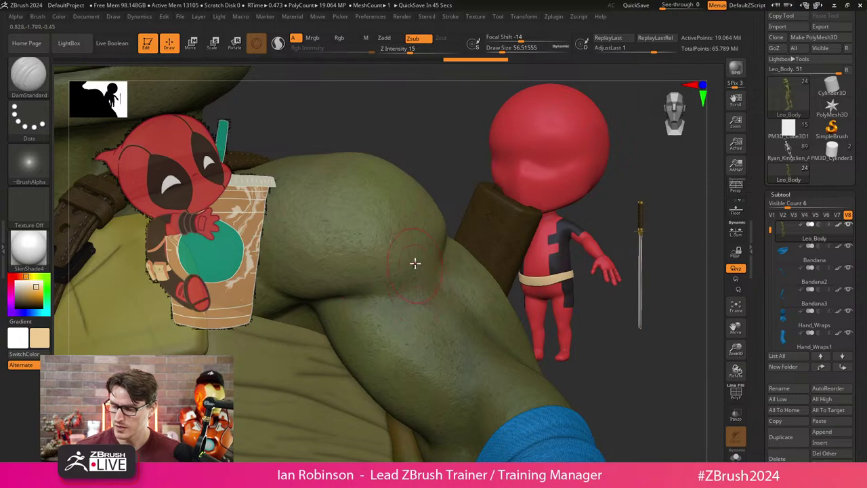
right_click_drag(414, 263, 632, 259)
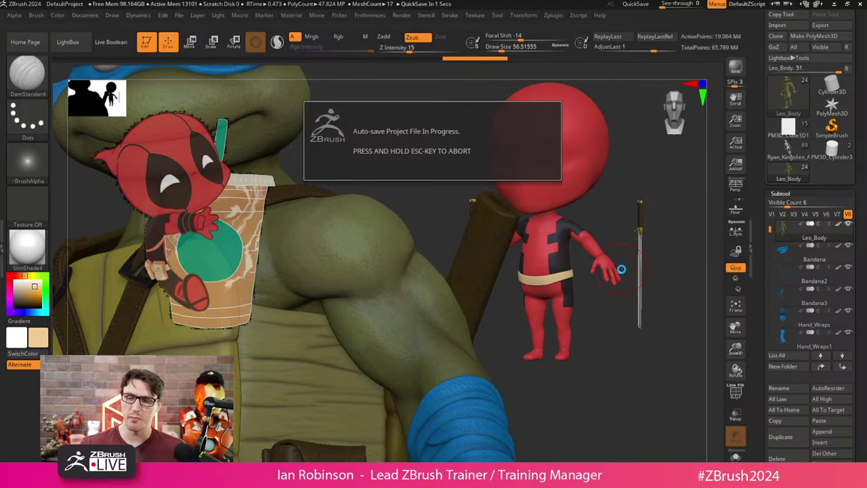
left_click_drag(622, 269, 393, 240)
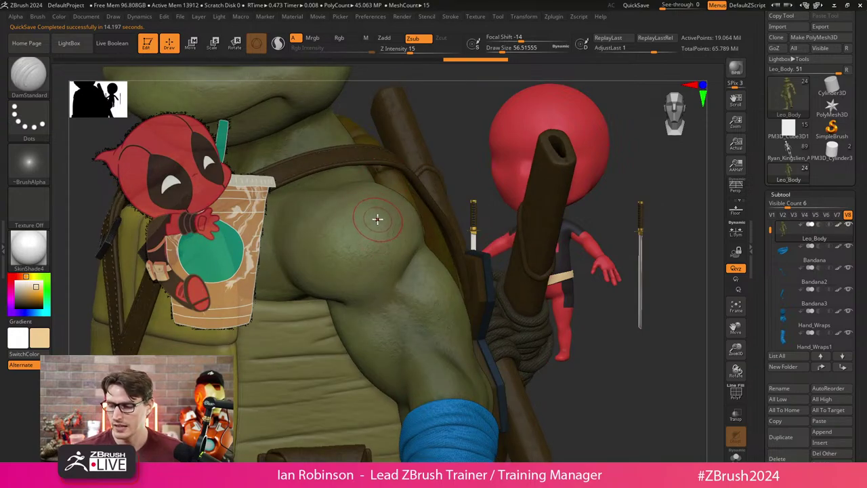
Lower the Draw Size from 56.5 to about 37.1 and zoom onto the shoulder.
key("s")
left_click_drag(377, 218, 366, 218)
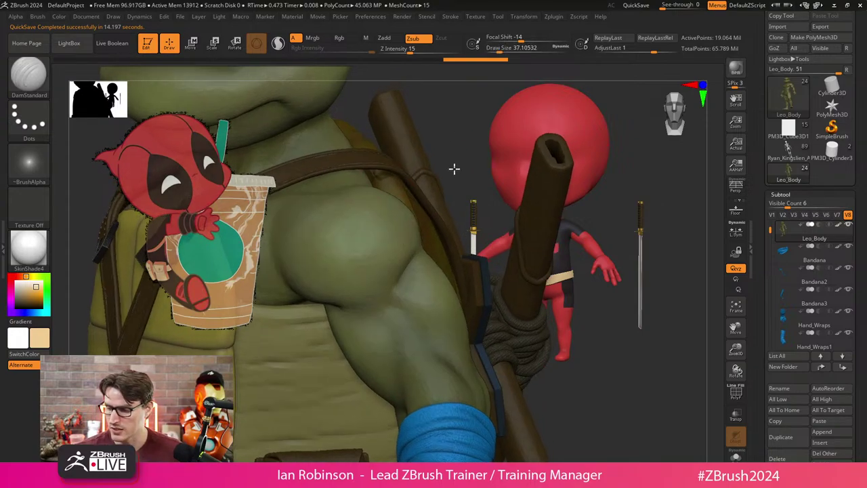
right_click_drag(455, 169, 450, 197, "ctrl")
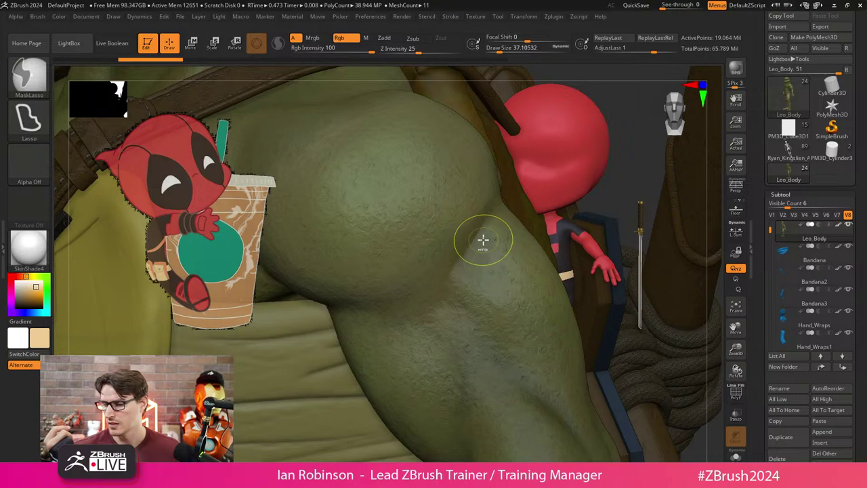
Step back through the undo history to an earlier sculpt state.
left_click(102, 61)
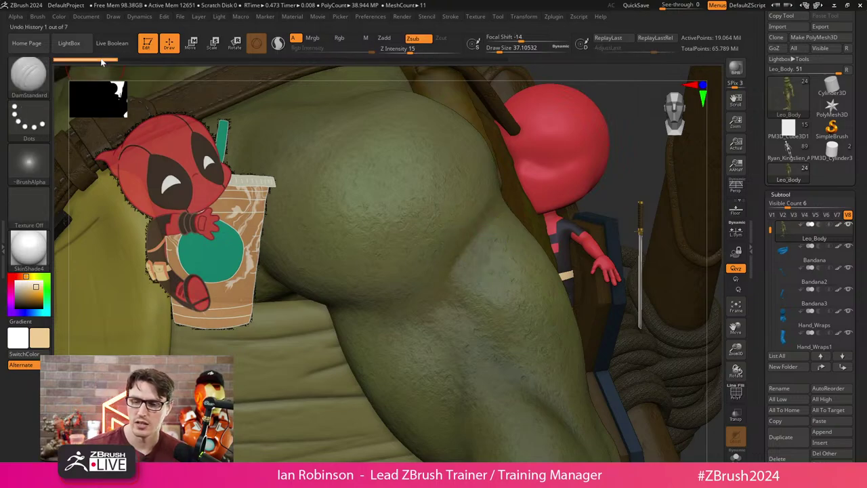
key("ctrl+shift+z")
key("ctrl+shift+z")
key("ctrl+shift+z")
key("ctrl+shift+z")
key("ctrl+shift+z")
key("ctrl+shift+z")
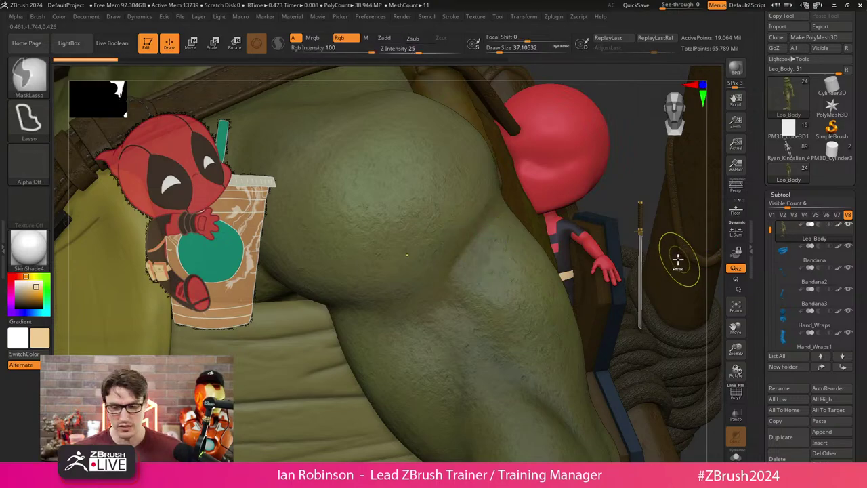
key("ctrl+z")
key("ctrl+z")
key("ctrl+z")
key("ctrl+z")
key("ctrl+z")
key("ctrl+z")
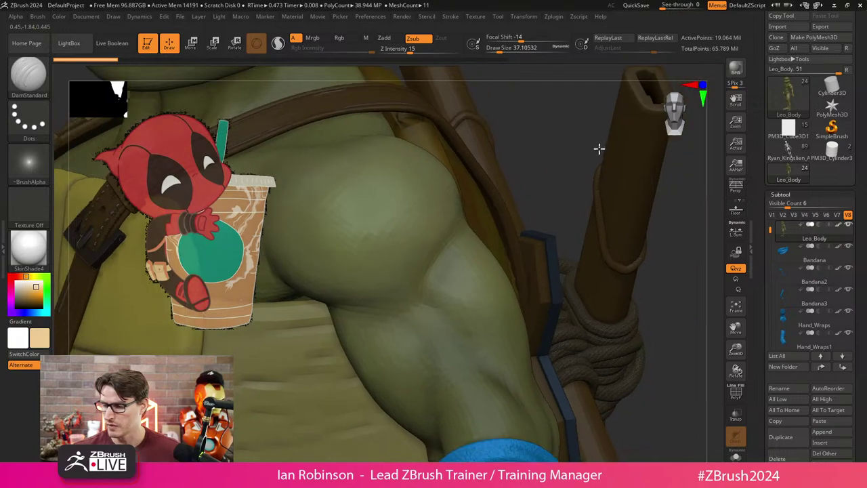
key("ctrl+z")
key("ctrl+z")
key("ctrl+z")
key("ctrl+z")
key("ctrl+z")
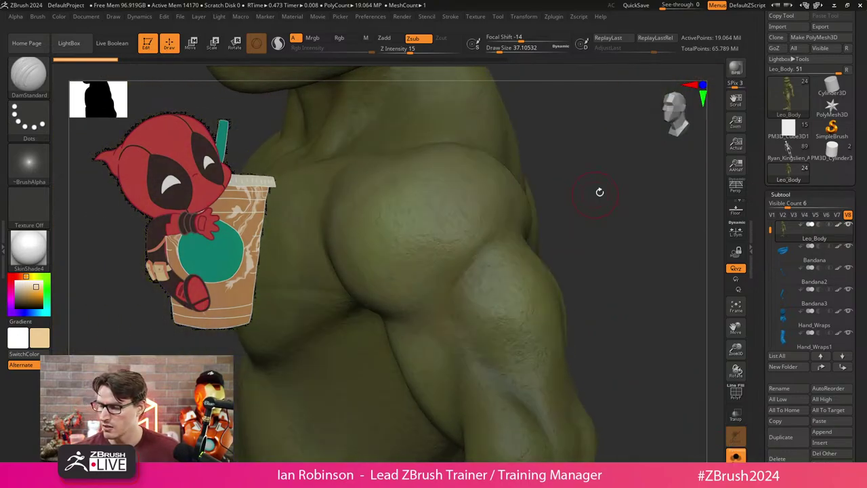
key("ctrl+z")
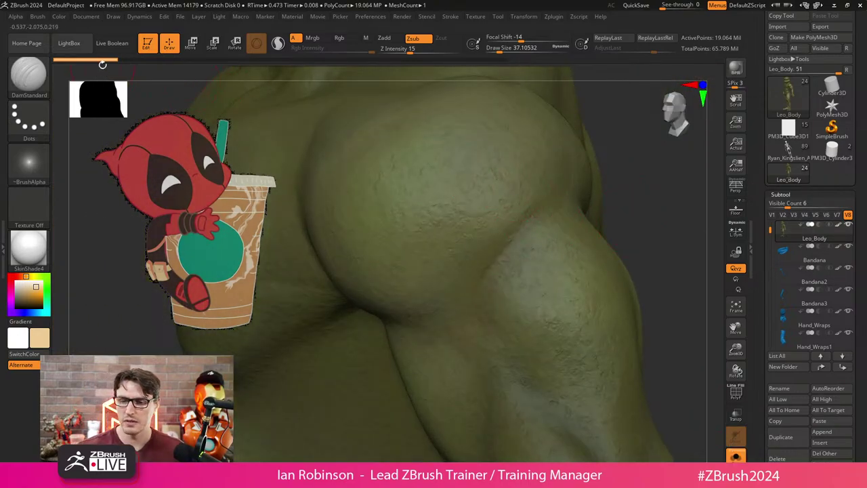
left_click_drag(102, 64, 93, 59)
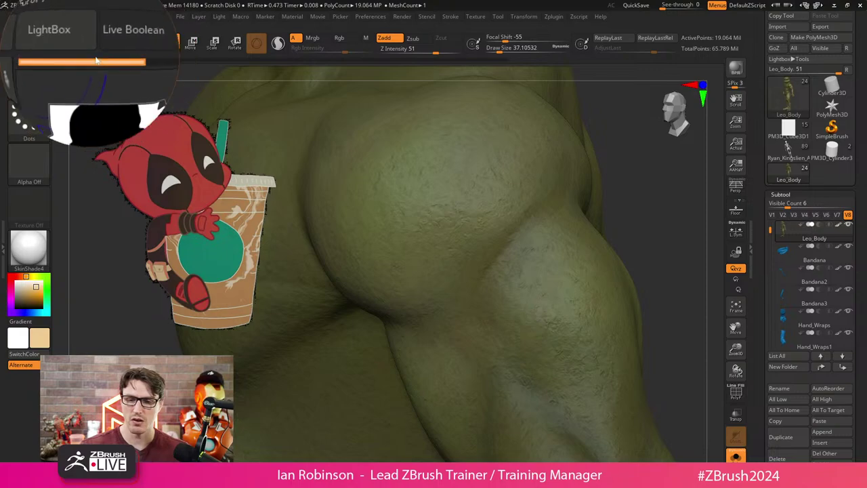
left_click(84, 60)
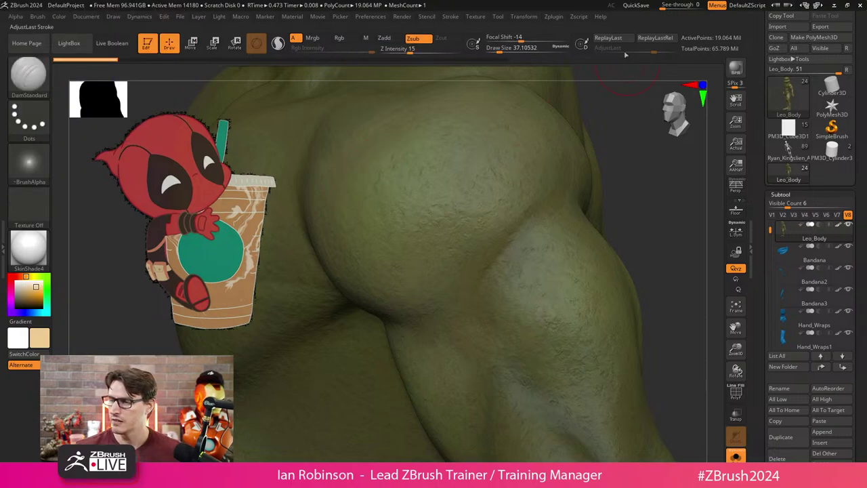
Smooth the muscle creases on the shoulder and arm.
key("shift")
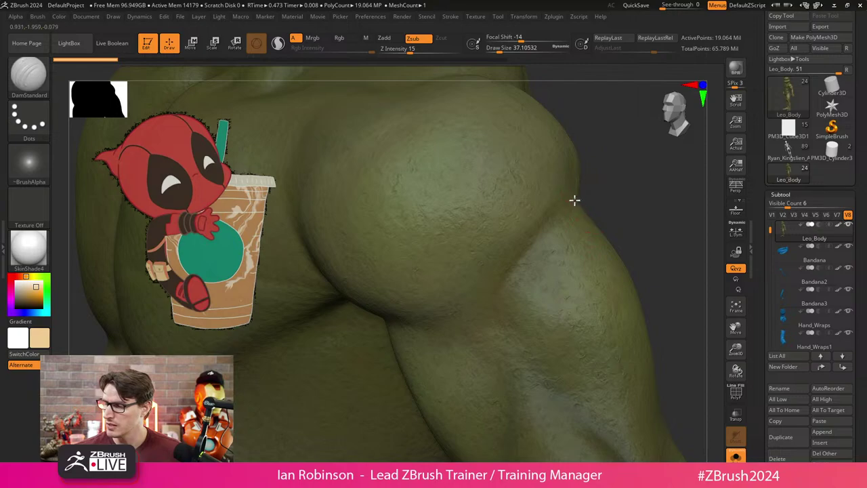
left_click_drag(574, 200, 510, 271)
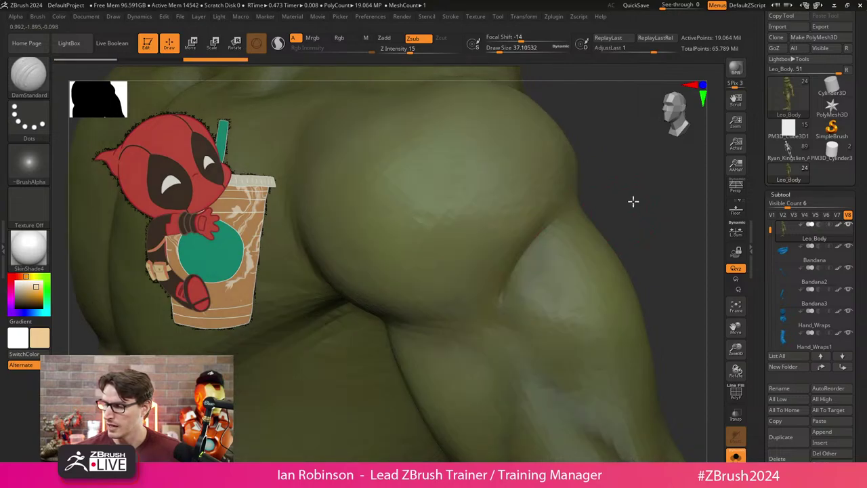
left_click_drag(633, 201, 643, 188)
mouse_move(370, 316)
left_mouse_down()
mouse_move(509, 317)
mouse_move(424, 316)
mouse_move(460, 318)
left_mouse_up()
mouse_move(616, 252)
left_mouse_down()
mouse_move(616, 228)
mouse_move(602, 231)
mouse_move(606, 269)
mouse_move(513, 383)
left_mouse_up()
mouse_move(504, 450)
left_mouse_down()
mouse_move(622, 223)
mouse_move(534, 287)
left_mouse_up()
Carve creases along the thigh, knee and back of the arm, undoing one unwanted stroke.
mouse_move(505, 348)
left_mouse_down()
mouse_move(507, 276)
mouse_move(611, 269)
left_mouse_up()
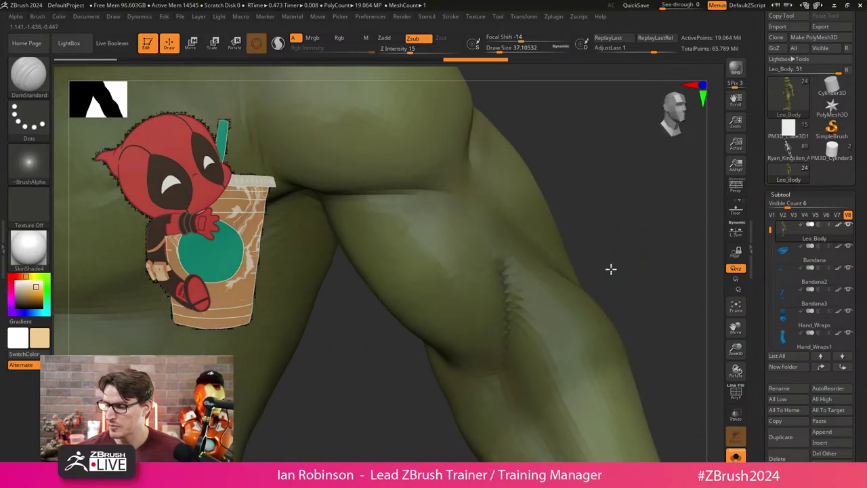
key("ctrl")
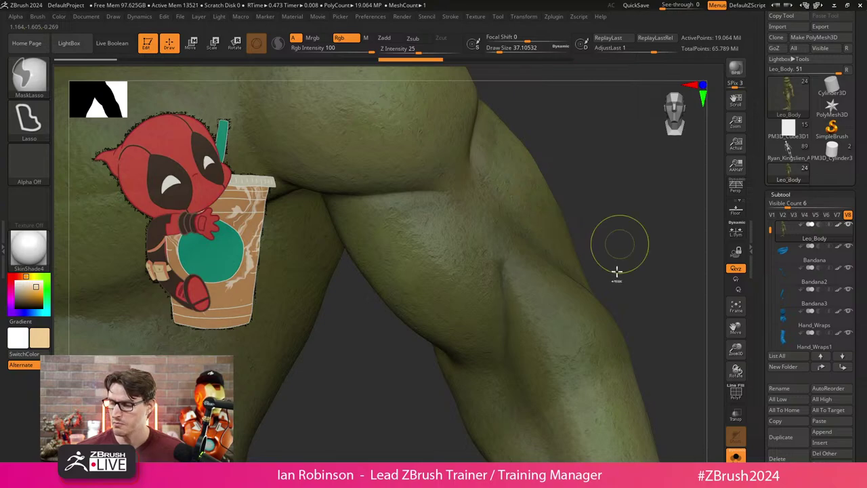
key("ctrl+z")
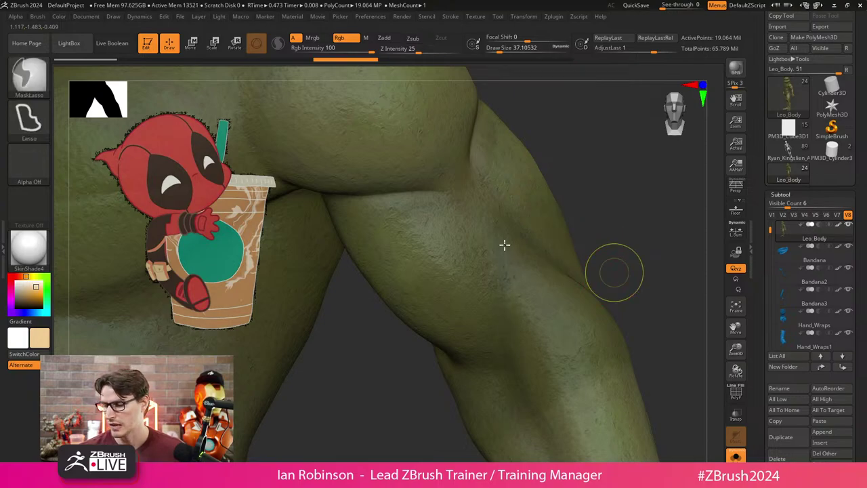
left_click_drag(621, 249, 523, 308)
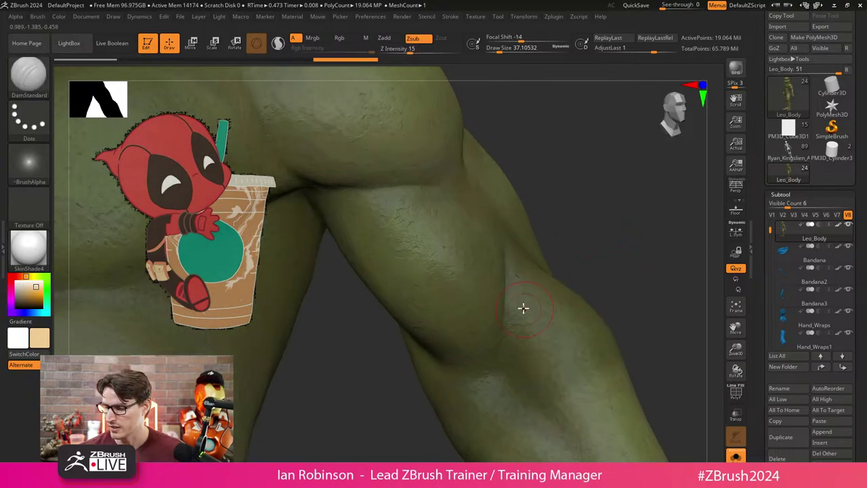
mouse_move(585, 238)
left_mouse_down()
mouse_move(606, 267)
mouse_move(428, 331)
left_mouse_up()
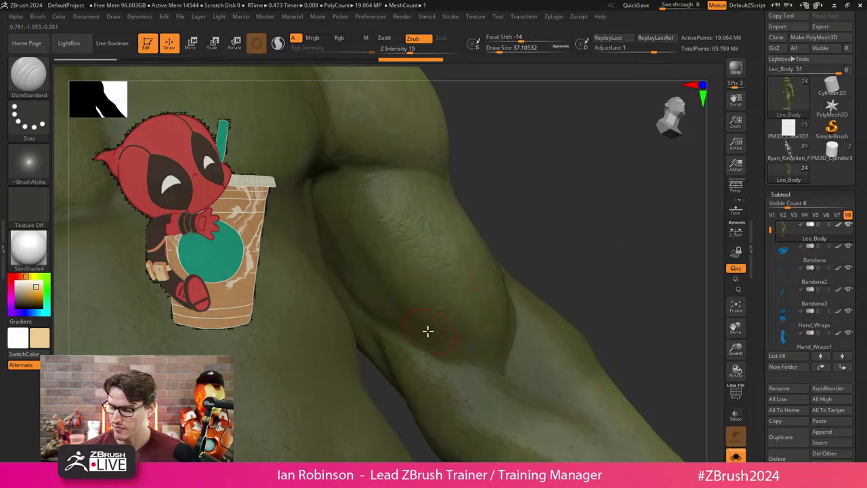
mouse_move(463, 359)
left_mouse_down()
mouse_move(592, 291)
mouse_move(501, 339)
left_mouse_up()
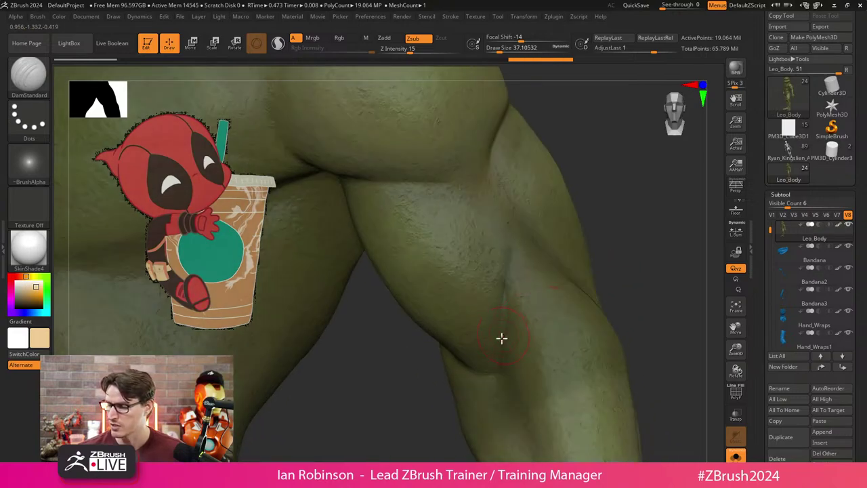
mouse_move(518, 240)
left_mouse_down()
mouse_move(658, 255)
mouse_move(616, 240)
mouse_move(631, 311)
mouse_move(610, 294)
left_mouse_up()
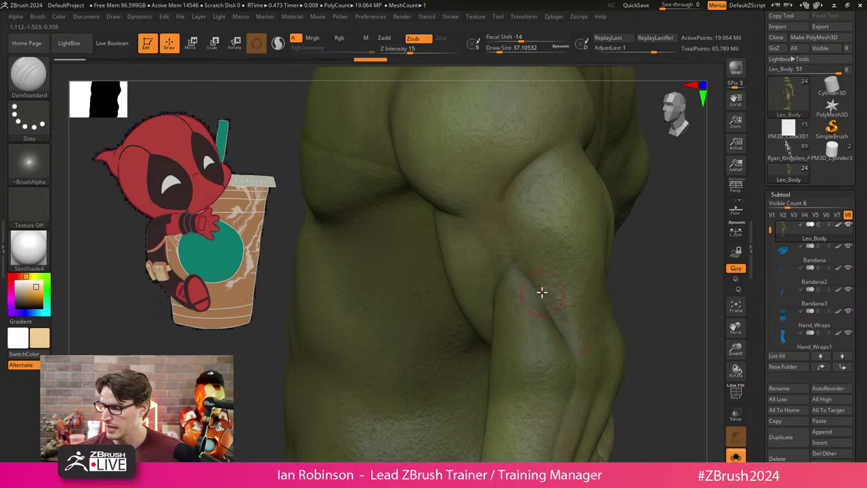
mouse_move(542, 294)
left_mouse_down()
mouse_move(649, 292)
mouse_move(529, 328)
left_mouse_up()
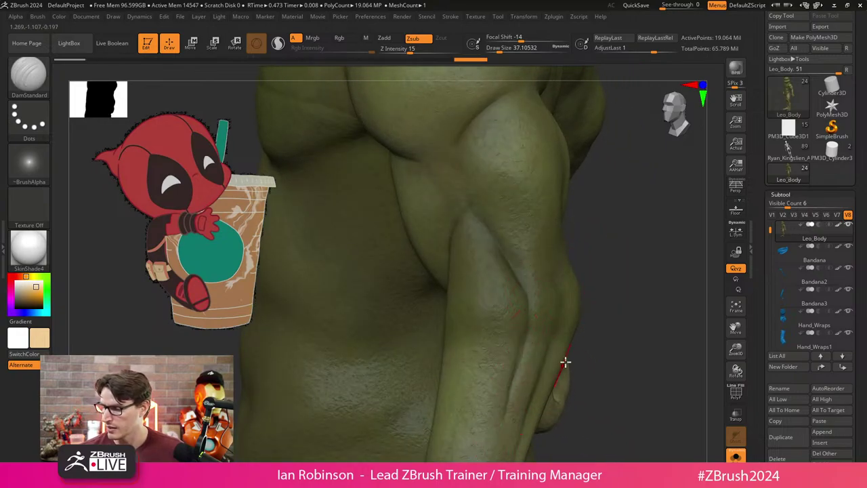
mouse_move(565, 361)
left_mouse_down()
mouse_move(614, 309)
mouse_move(505, 300)
left_mouse_up()
mouse_move(581, 235)
left_mouse_down()
mouse_move(569, 208)
mouse_move(551, 299)
mouse_move(565, 260)
left_mouse_up()
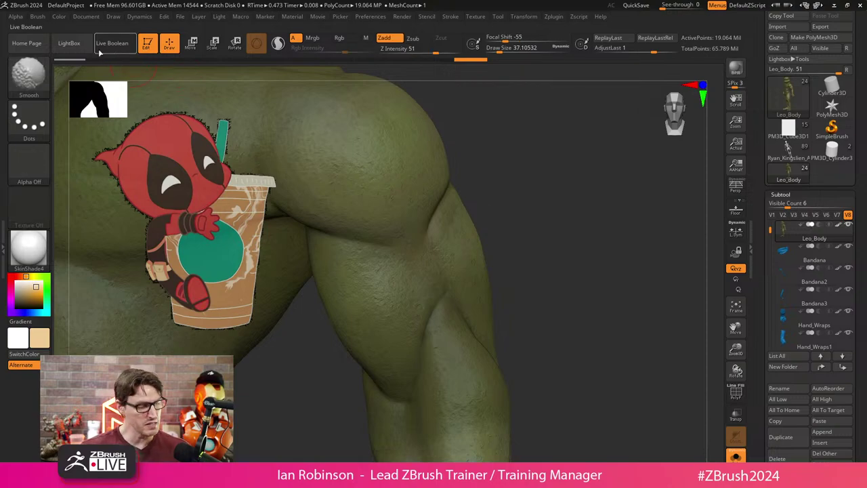
Switch back to DamStandard and adjust the last stroke's strength with AdjustLast.
key("b")
key("d")
key("s")
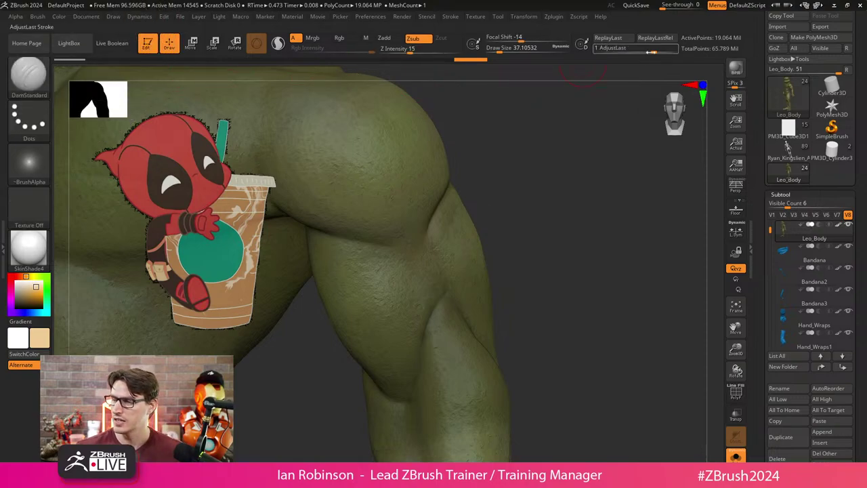
mouse_move(654, 51)
left_mouse_down()
mouse_move(642, 53)
mouse_move(664, 50)
mouse_move(642, 55)
mouse_move(672, 52)
mouse_move(639, 57)
left_mouse_up()
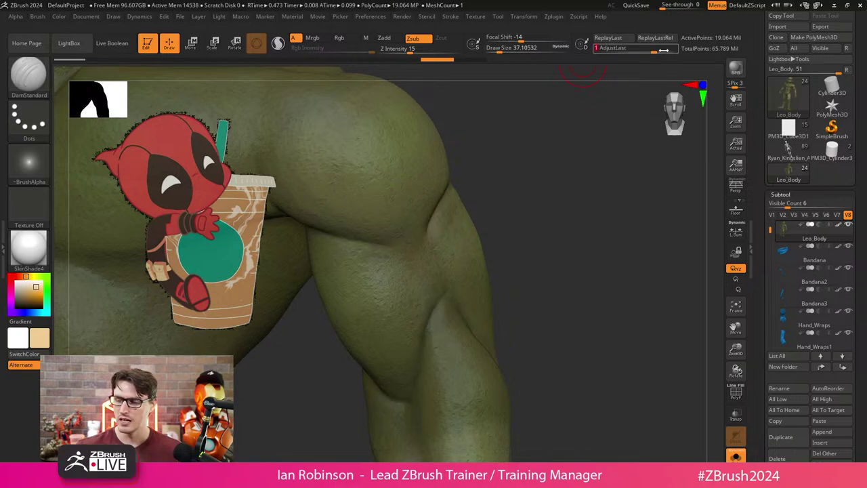
Orbit around the face, chest and shoulder, then bring up the brush palette.
mouse_move(556, 204)
left_mouse_down()
mouse_move(541, 223)
mouse_move(556, 247)
mouse_move(523, 305)
mouse_move(423, 297)
left_mouse_up()
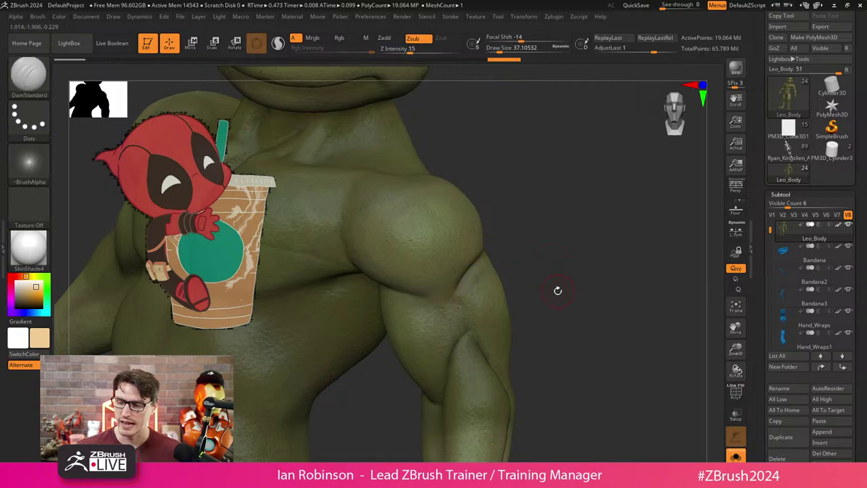
left_click_drag(558, 291, 564, 257)
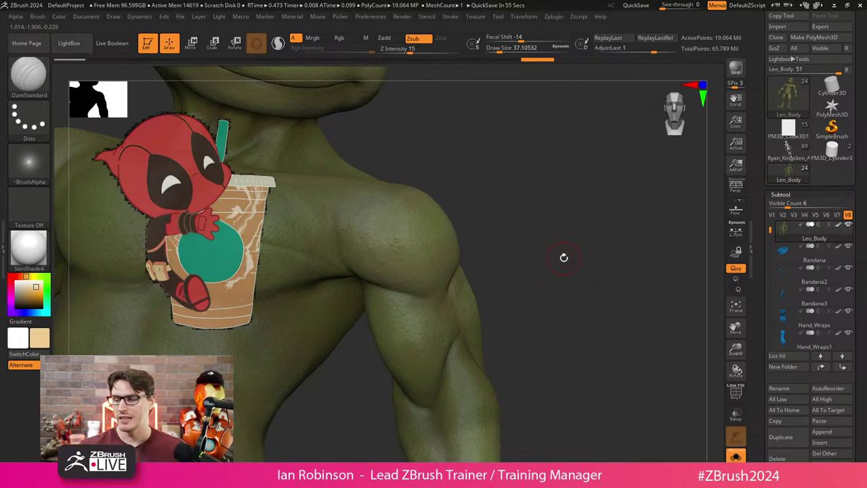
left_click_drag(564, 257, 500, 271)
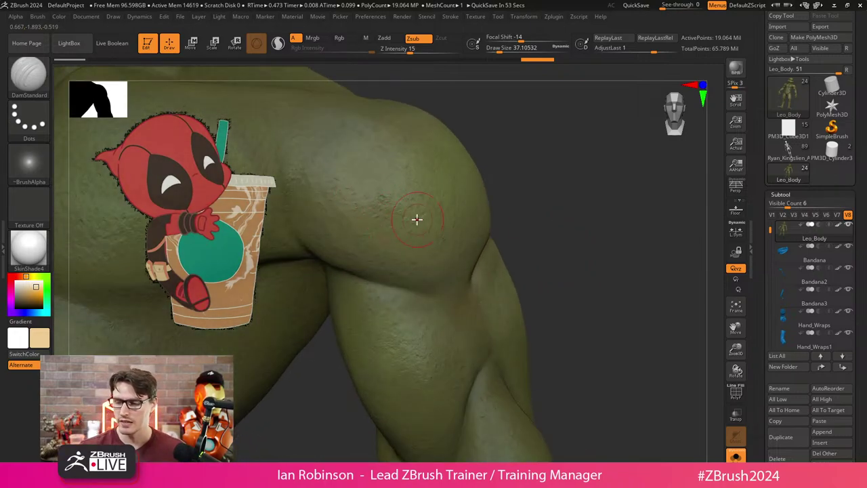
key("ctrl")
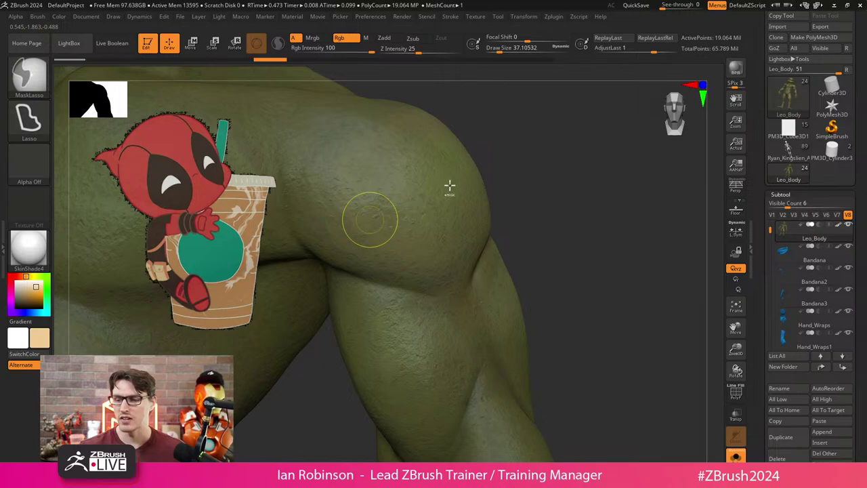
key("ctrl")
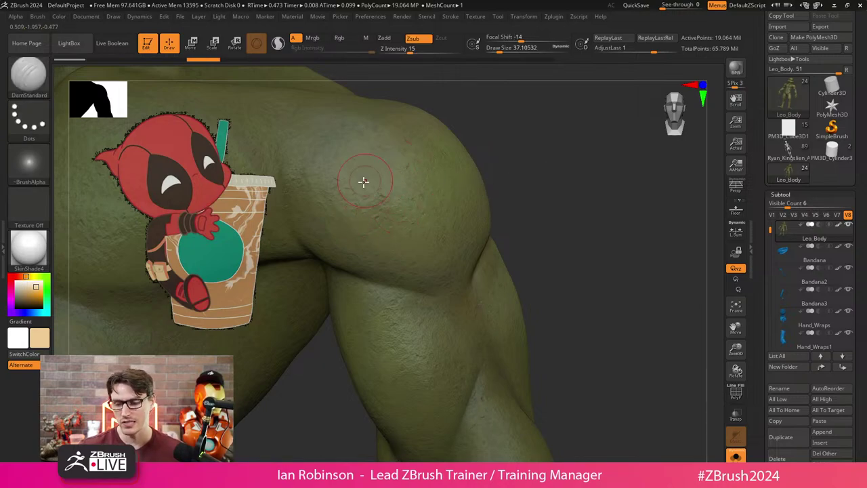
key("ctrl")
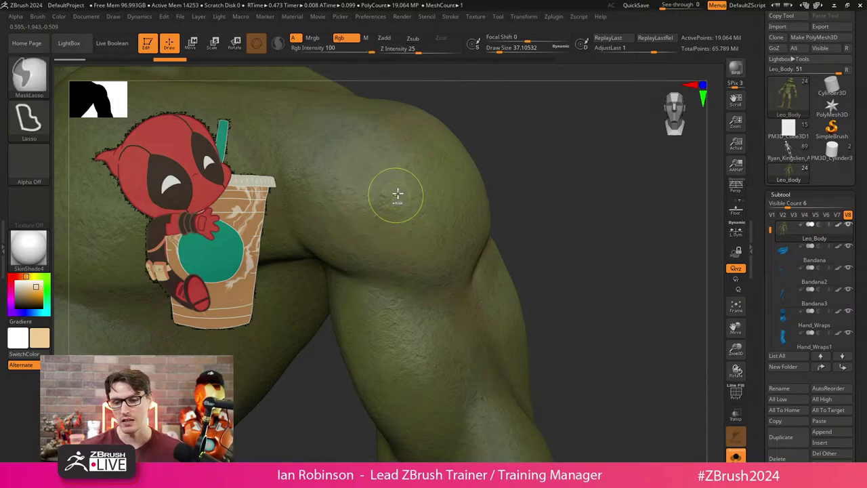
key("ctrl")
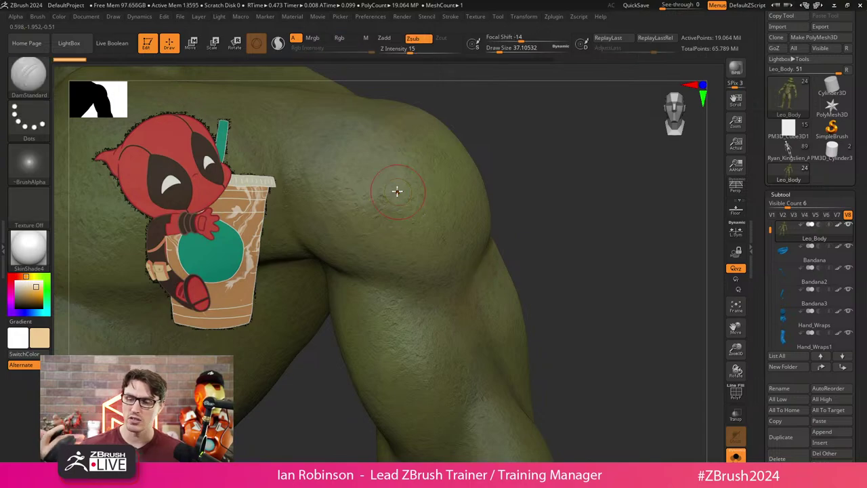
key("ctrl")
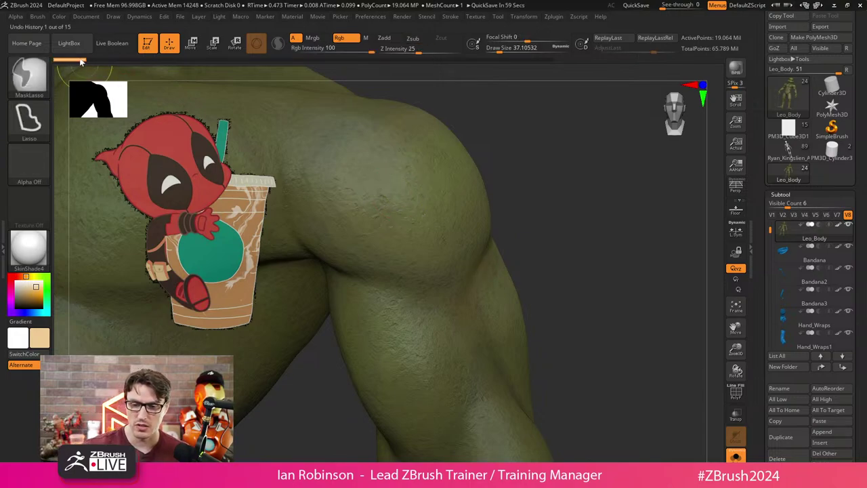
key("b")
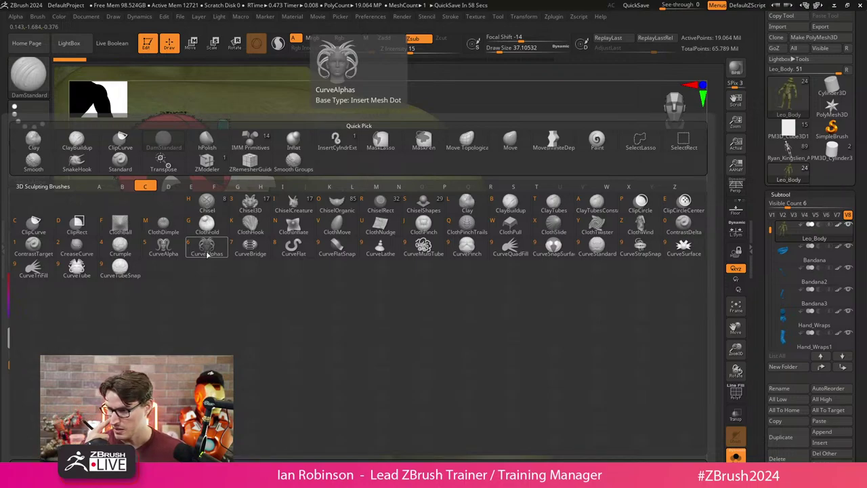
Select ContrastDelta at Draw Size 88, test a stroke on the shoulder, then undo it.
left_click(688, 232)
key("s")
left_click_drag(542, 176, 546, 177)
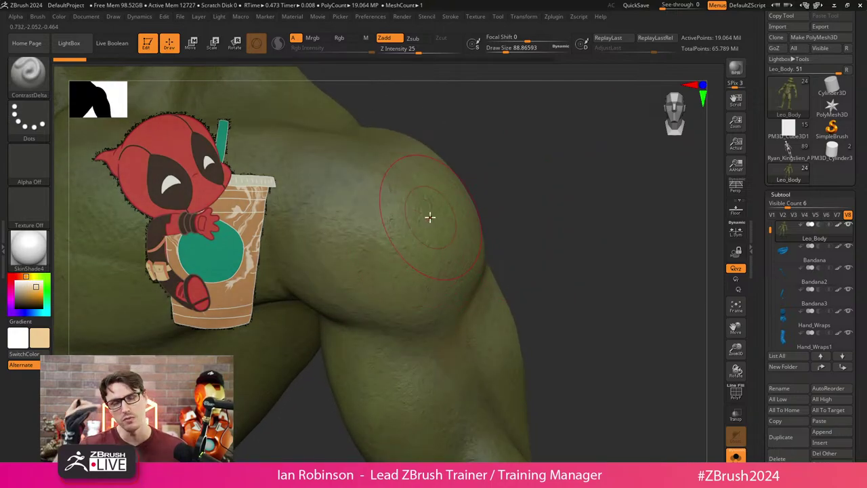
mouse_move(378, 215)
left_mouse_down()
mouse_move(398, 247)
mouse_move(365, 231)
mouse_move(393, 217)
left_mouse_up()
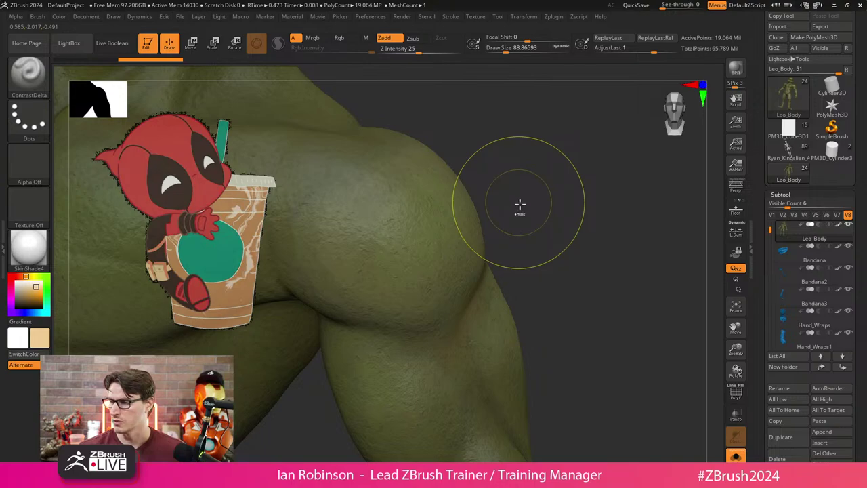
key("ctrl+z")
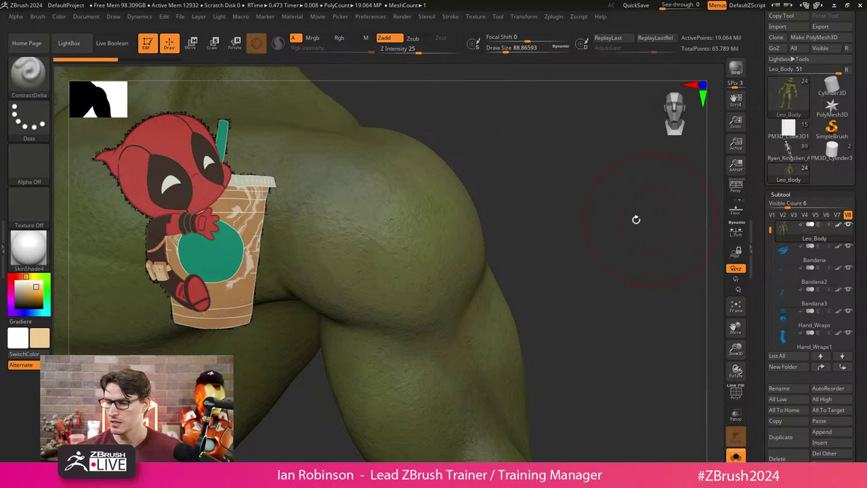
Lower the body's SDiv, retry and undo the contrast stroke, then choose ContrastTarget.
key("shift+d")
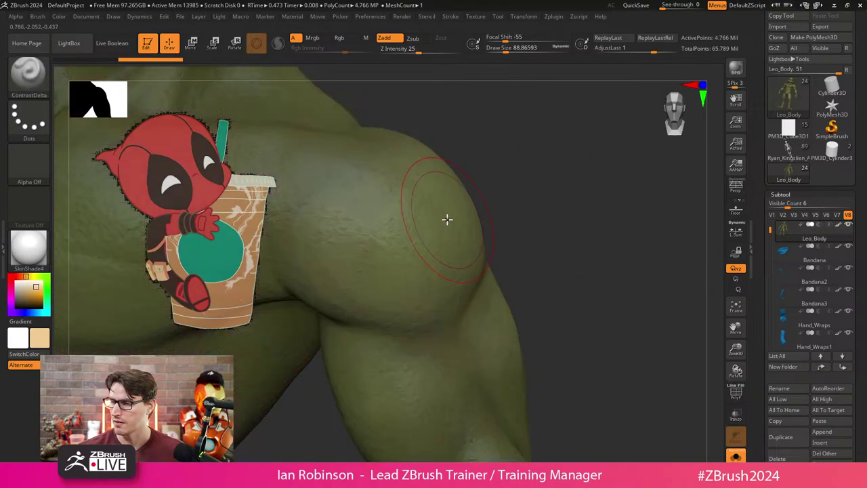
mouse_move(411, 224)
left_mouse_down()
mouse_move(357, 233)
mouse_move(419, 239)
mouse_move(351, 220)
mouse_move(411, 261)
mouse_move(390, 209)
mouse_move(388, 273)
mouse_move(412, 202)
mouse_move(340, 266)
mouse_move(426, 237)
mouse_move(322, 232)
mouse_move(408, 260)
mouse_move(326, 195)
mouse_move(360, 278)
mouse_move(383, 181)
mouse_move(333, 276)
mouse_move(440, 187)
mouse_move(322, 247)
mouse_move(445, 244)
mouse_move(367, 191)
mouse_move(395, 276)
mouse_move(389, 160)
mouse_move(328, 287)
mouse_move(420, 187)
mouse_move(383, 260)
left_mouse_up()
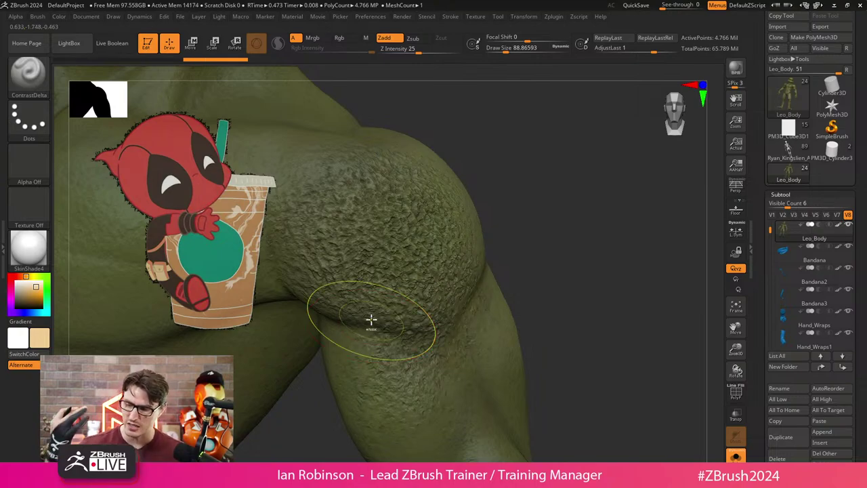
key("ctrl+z")
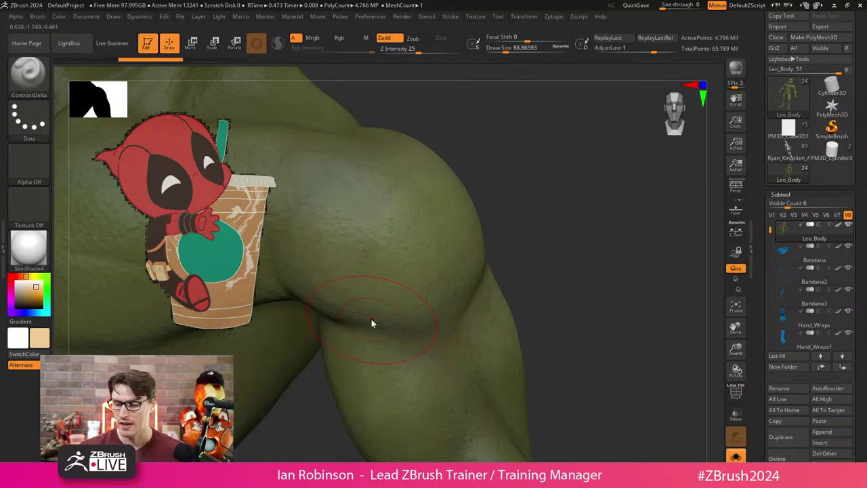
key("b")
left_click(160, 256)
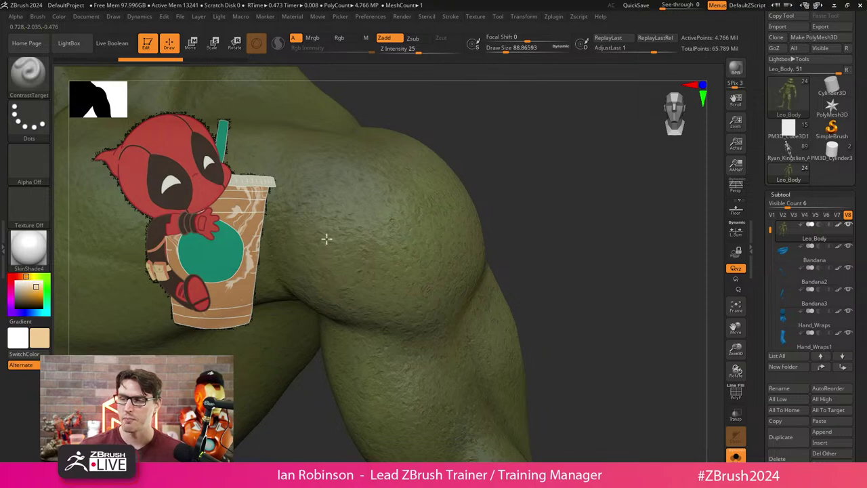
Orbit around the shoulder and show the full turtle model again.
left_click_drag(582, 208, 558, 165)
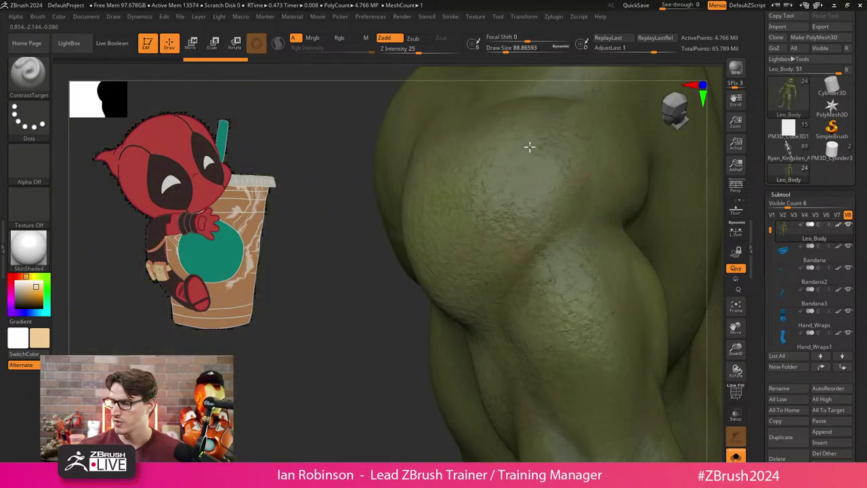
left_click_drag(407, 386, 445, 315)
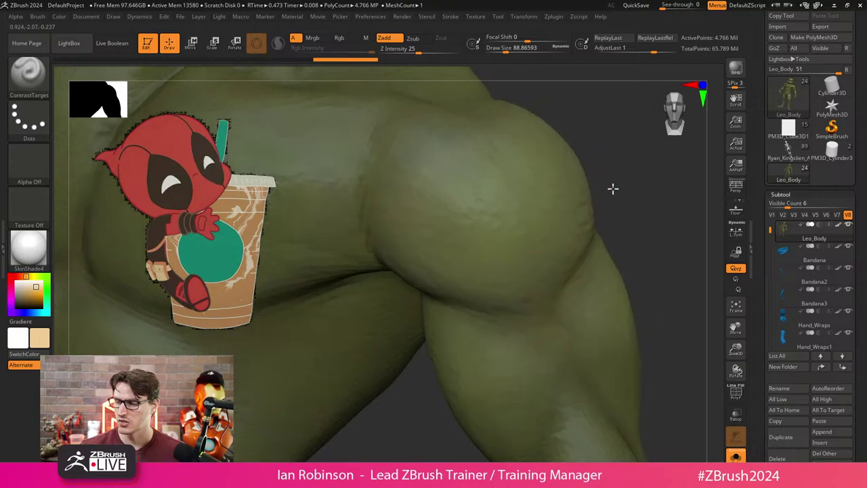
left_click_drag(612, 187, 544, 212)
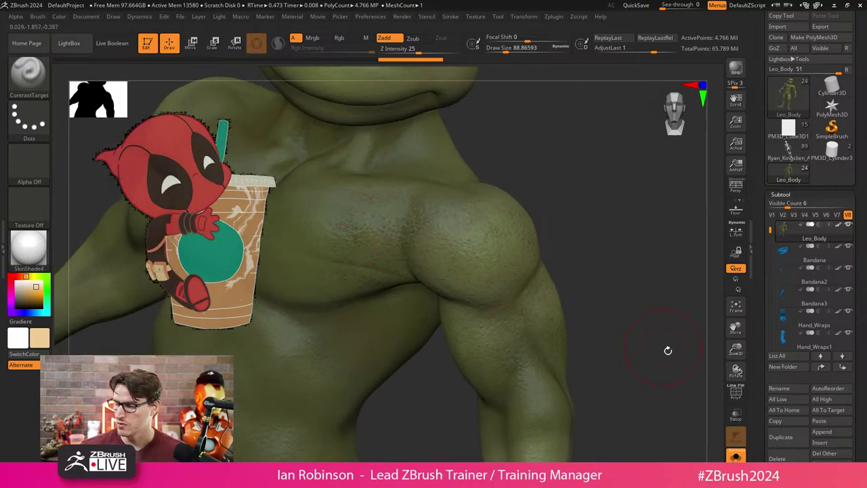
left_click(731, 453)
mouse_move(600, 228)
left_mouse_down()
mouse_move(612, 326)
mouse_move(676, 385)
mouse_move(653, 302)
mouse_move(471, 316)
left_mouse_up()
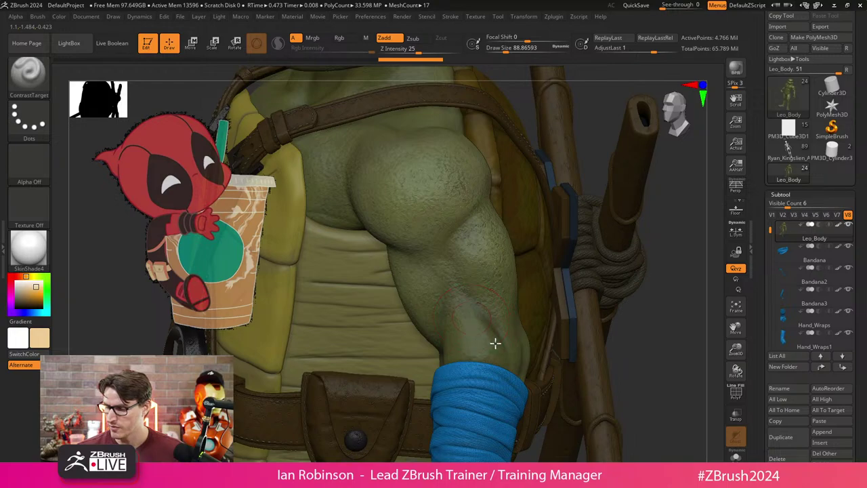
mouse_move(513, 372)
left_mouse_down()
mouse_move(631, 343)
mouse_move(524, 368)
left_mouse_up()
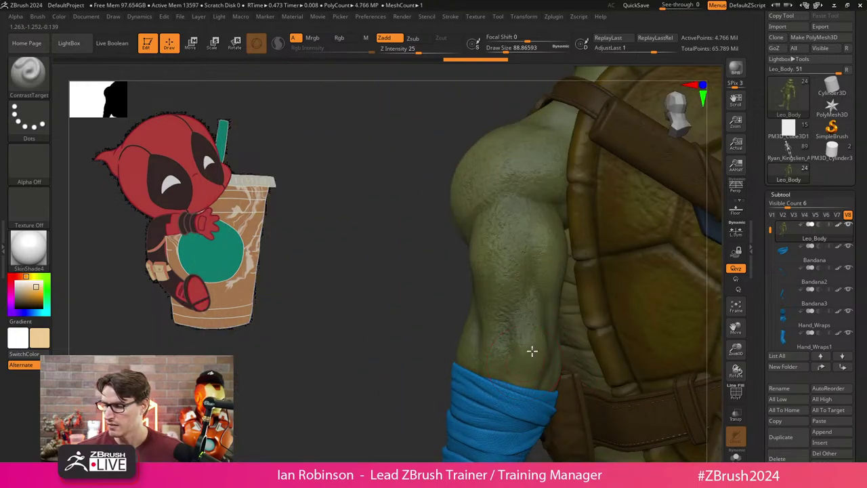
left_click_drag(515, 168, 601, 291)
Solo Leo_Body to hide the shell, straps and wraps, and zoom onto its shoulder.
key("shift+ctrl+s")
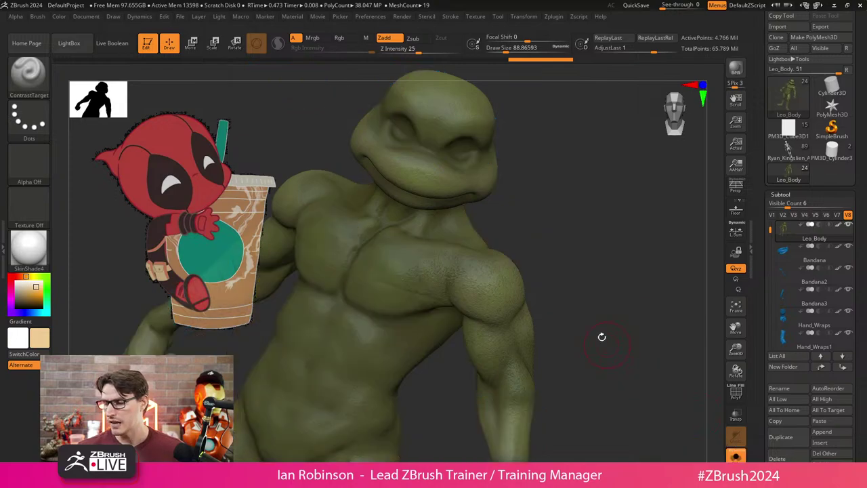
left_click_drag(602, 337, 617, 368)
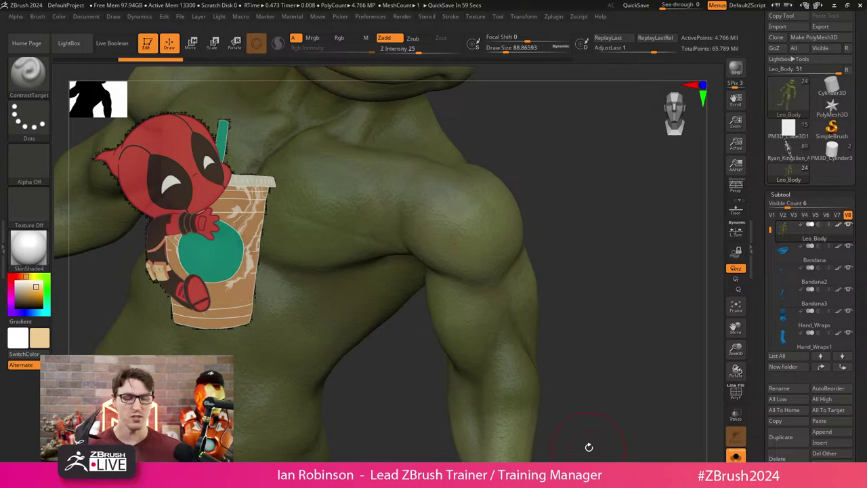
scroll(862, 284, "down", 5)
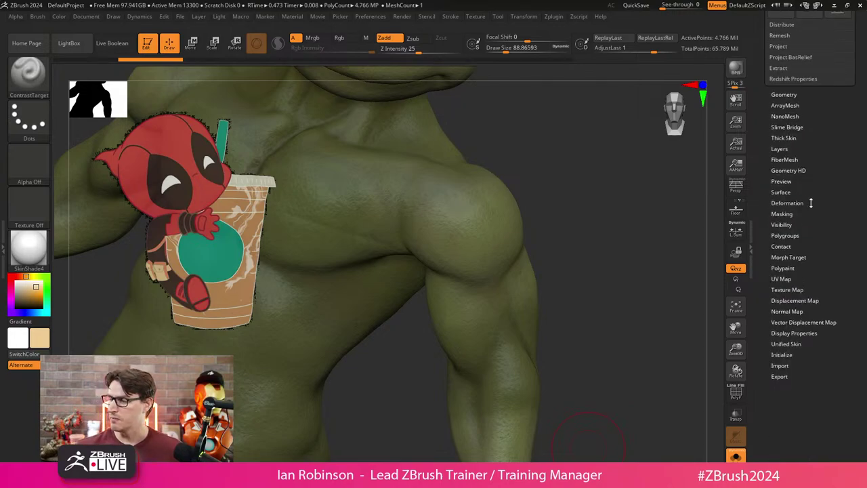
Apply a Tool > Deformation Contrast of 10 to sharpen the turtle body's muscle forms.
left_click(788, 204)
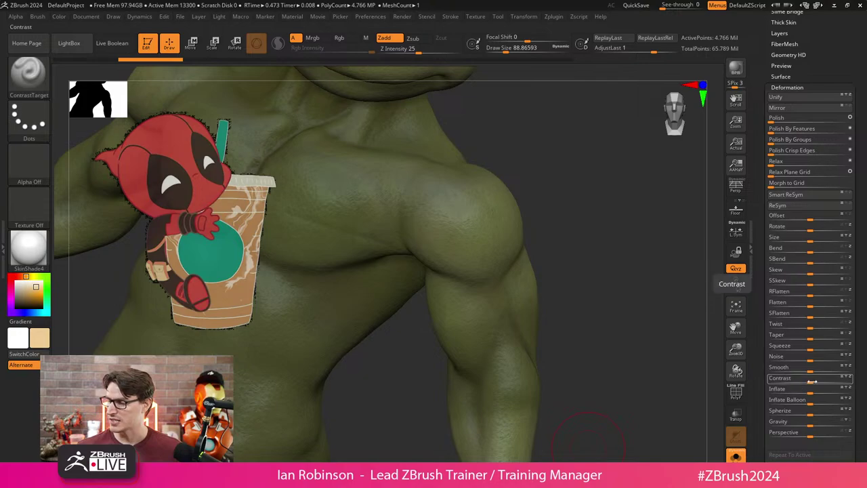
left_click_drag(810, 378, 830, 382)
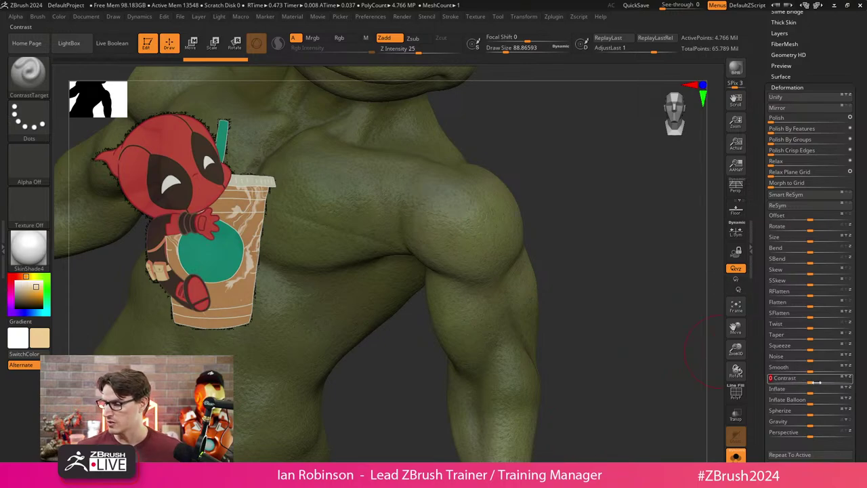
left_click_drag(614, 343, 518, 365)
left_click_drag(555, 330, 577, 358)
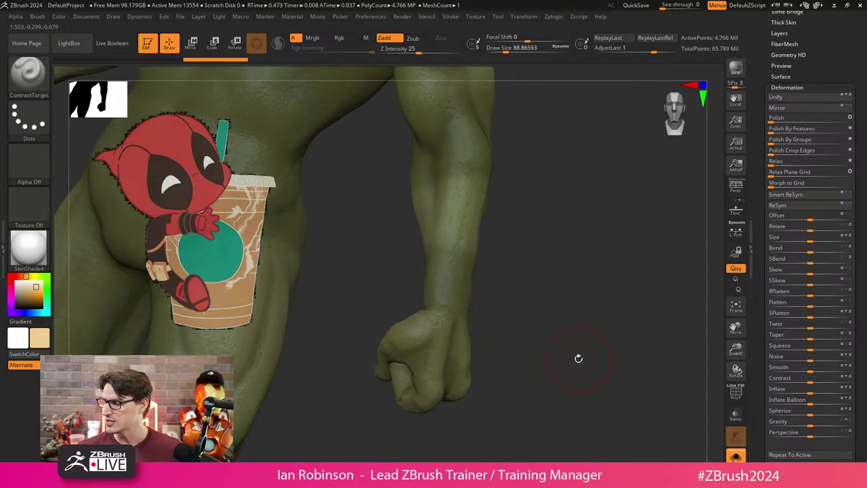
left_click_drag(813, 381, 818, 380)
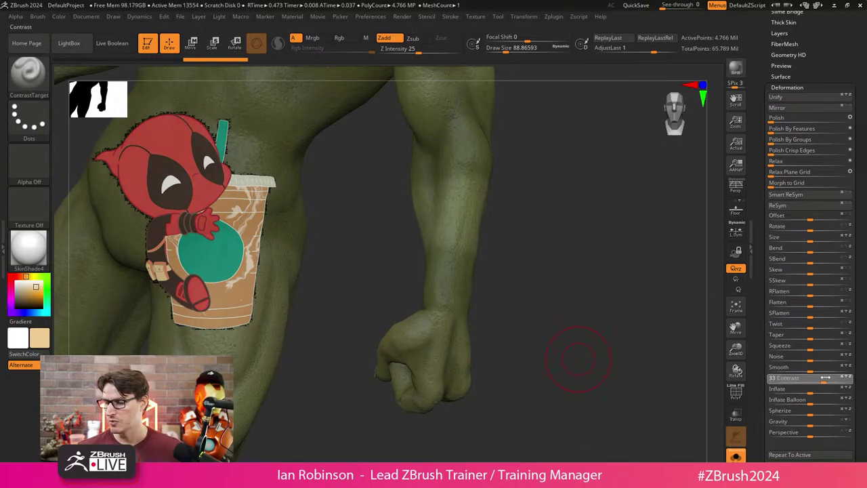
left_click_drag(825, 378, 826, 378)
left_click_drag(544, 235, 569, 291)
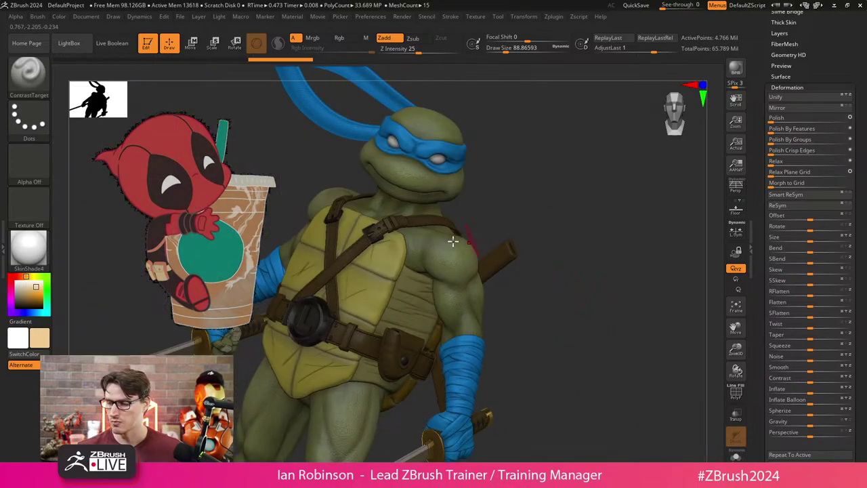
Hide the left turtle copy so only one turtle remains beside Deadpool.
key("ctrl")
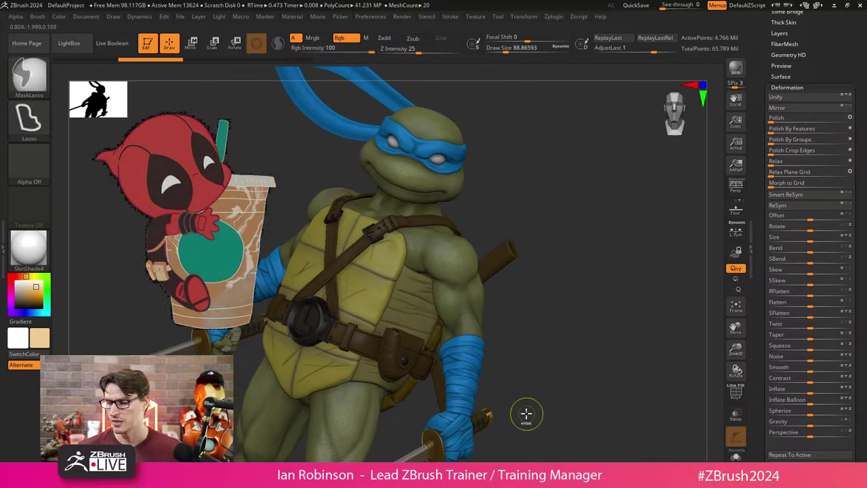
left_click_drag(581, 315, 575, 294)
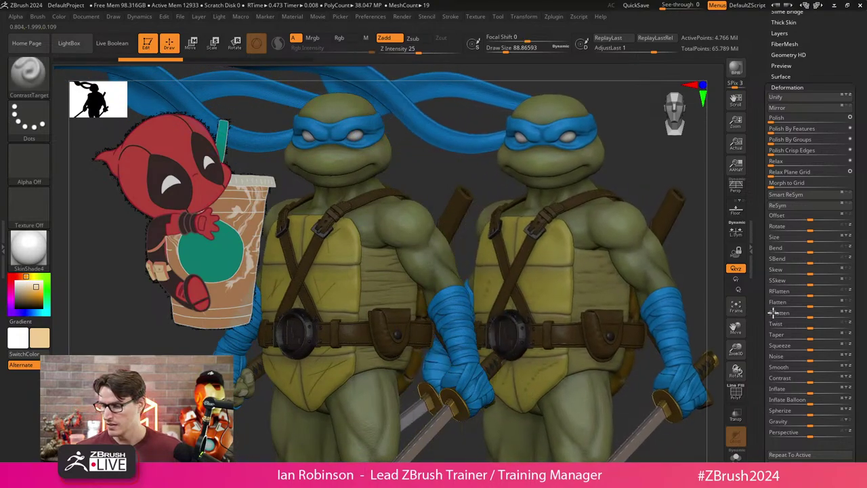
key("ctrl")
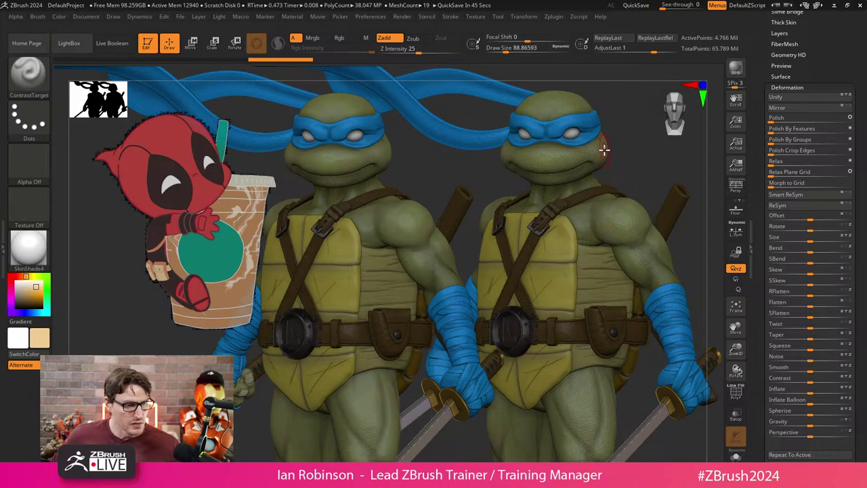
key("ctrl")
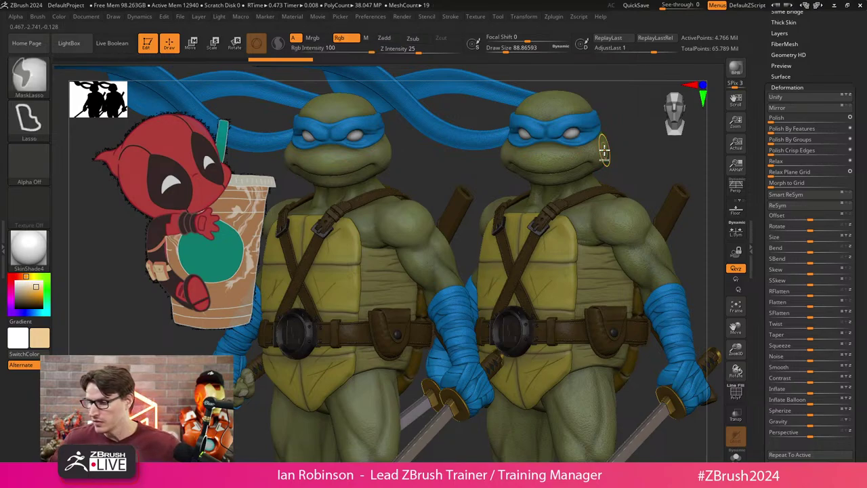
left_click(605, 149, "ctrl+shift")
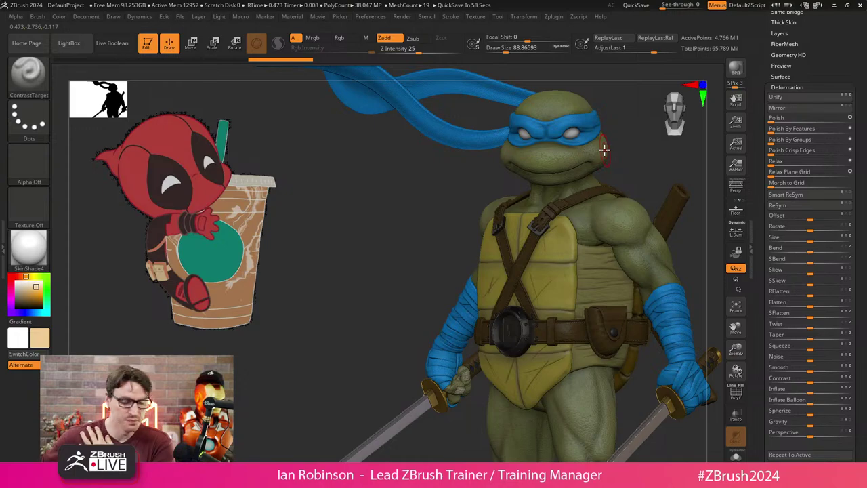
scroll(806, 156, "up", 5)
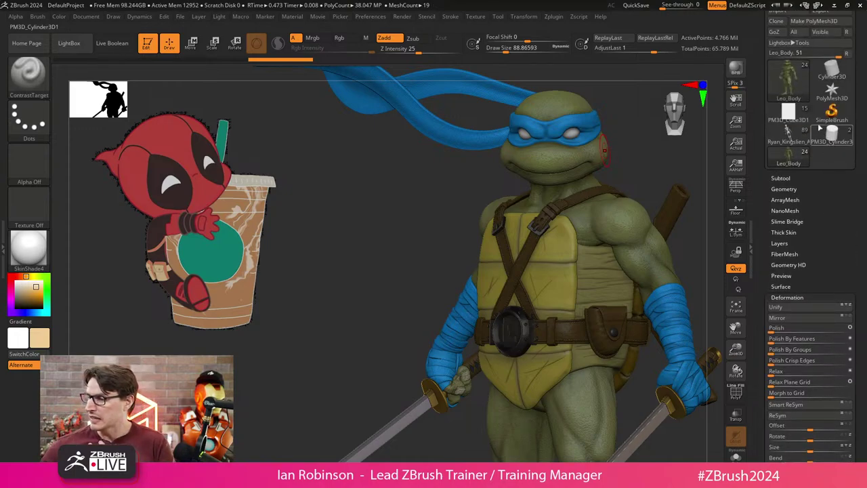
Load the PM3D_Cube3D1 chibi Deadpool tool and rename its cube subtool 'Belt_Bag'.
mouse_move(799, 152)
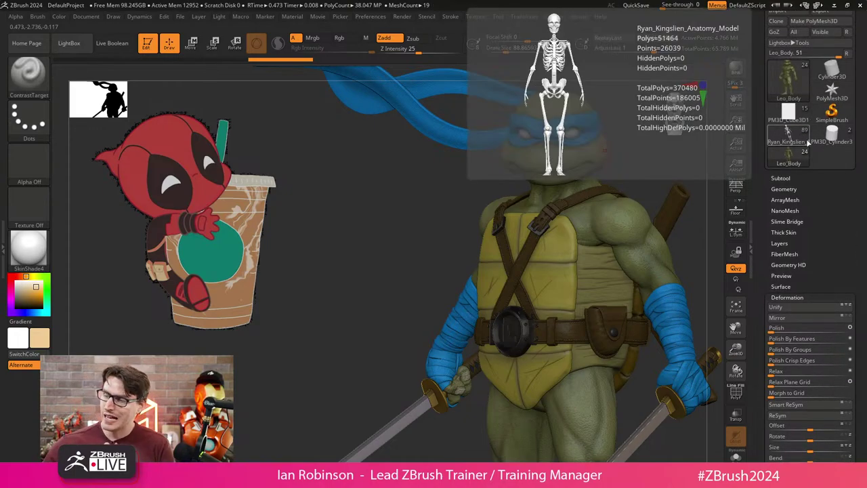
left_click(793, 116)
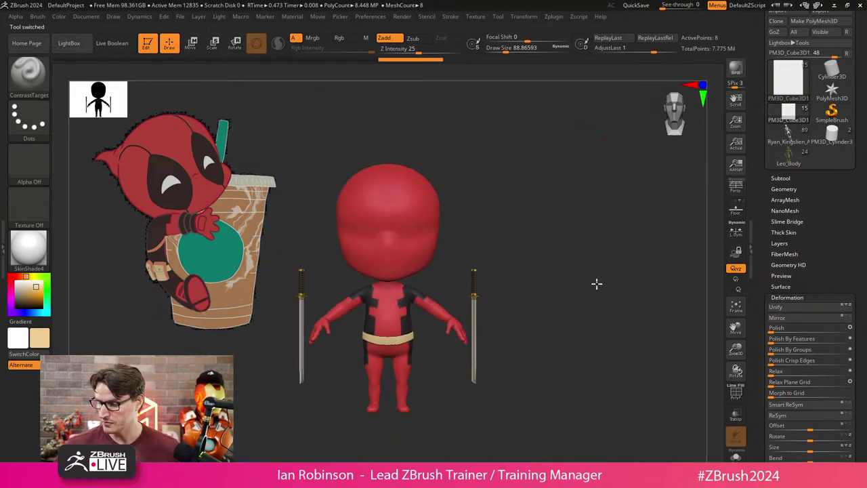
left_click_drag(639, 292, 703, 267)
left_click(790, 179)
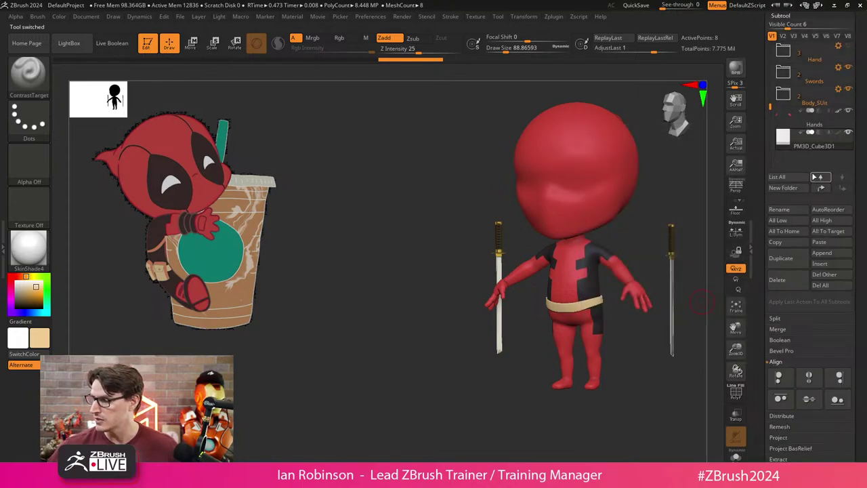
left_click(777, 177)
left_click(803, 212)
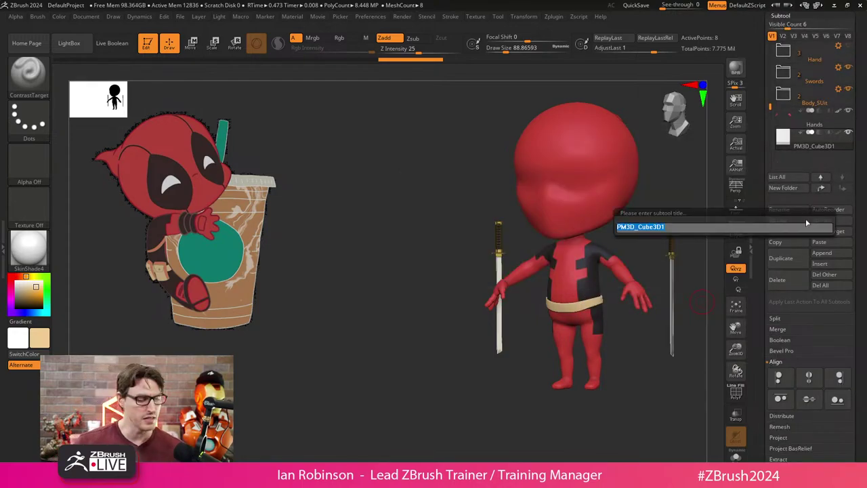
type("B")
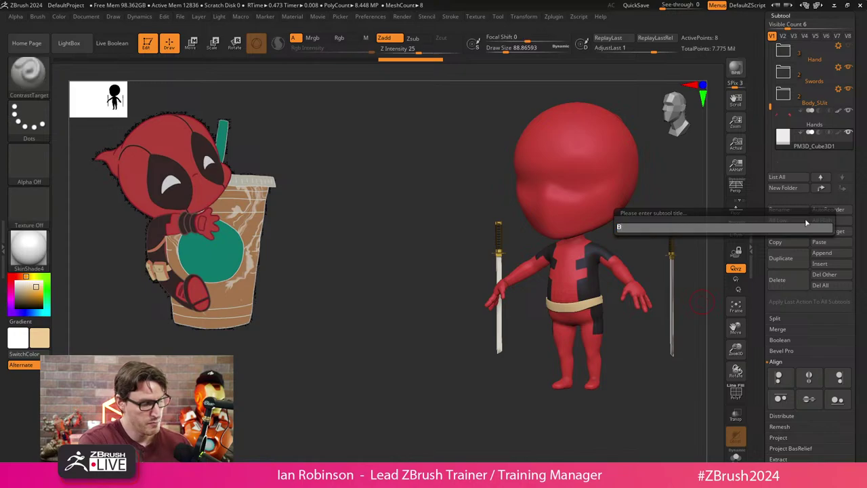
type("elt_Ba")
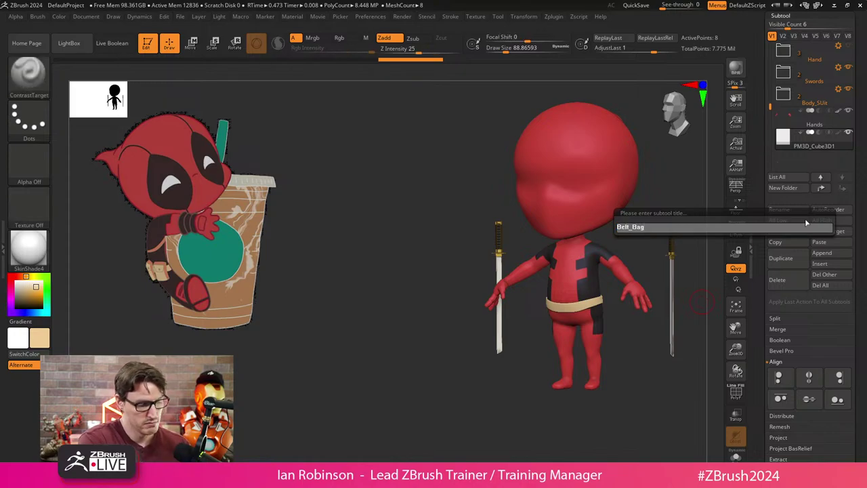
type("g")
key("Return")
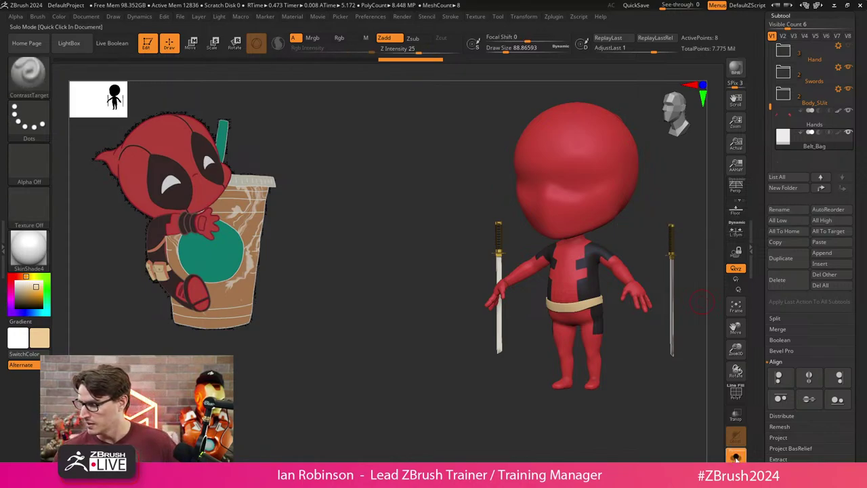
left_click(736, 457)
Rotate the view around the soloed tan Belt_Bag box.
left_click_drag(592, 422, 444, 382)
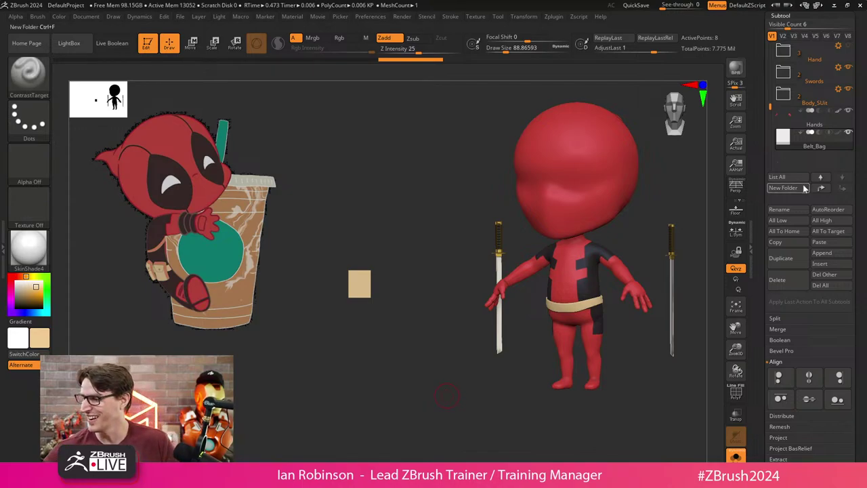
Scale the tan Belt_Bag box up to a much larger size.
left_click(797, 211)
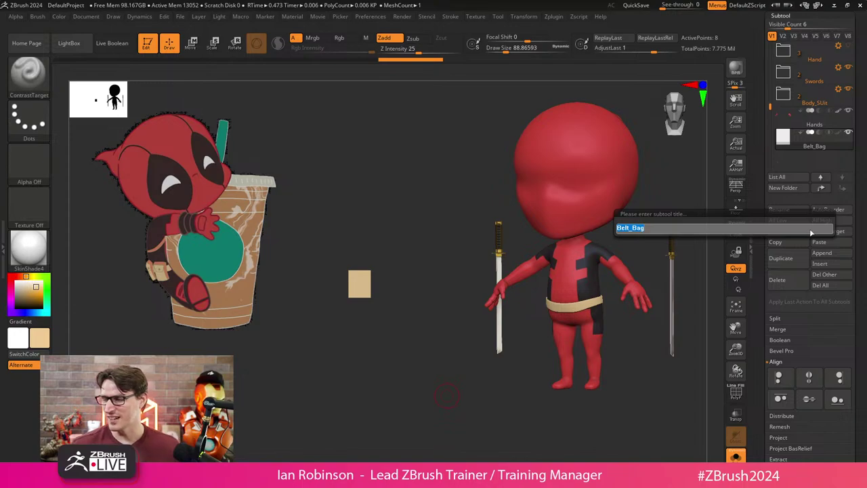
key("Return")
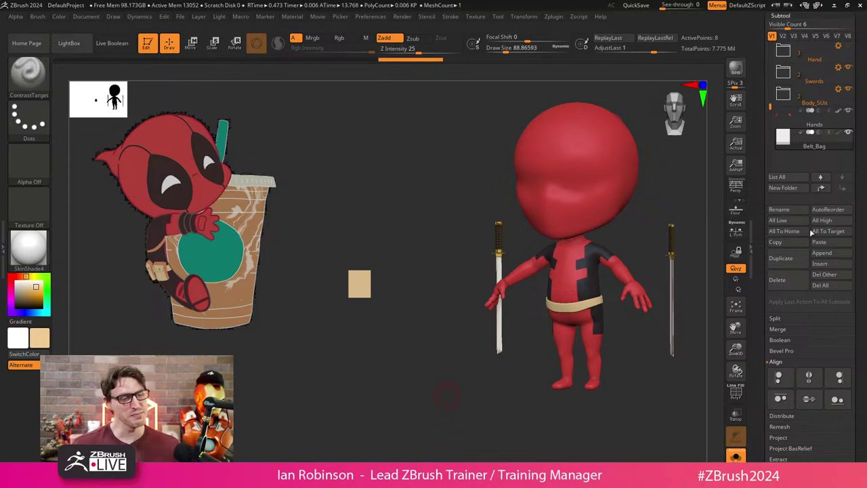
left_click_drag(447, 396, 428, 362)
key("w")
key("q")
left_click_drag(358, 358, 394, 380)
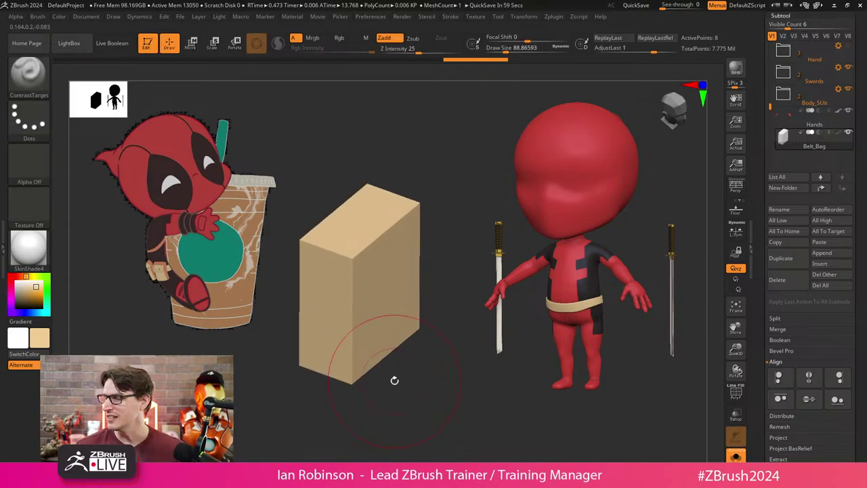
Rename the subtool to 'Pouch' and snap to a straight front view of the box.
left_click(779, 210)
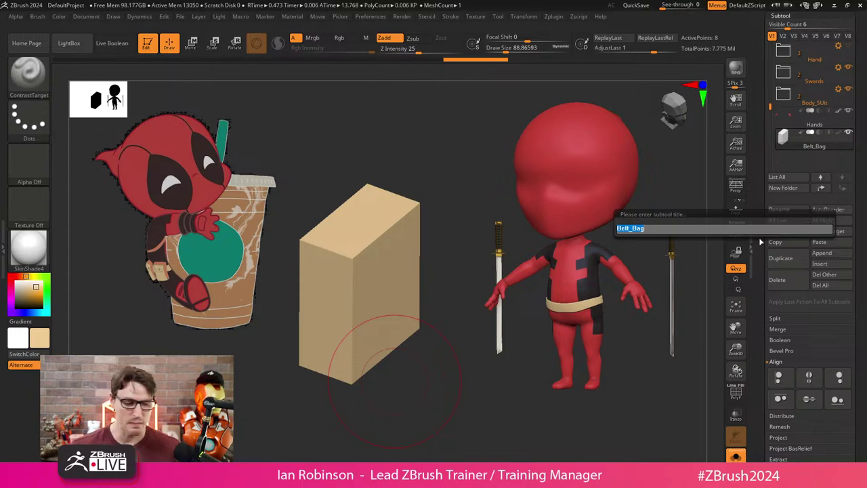
type("Pouch")
key("Return")
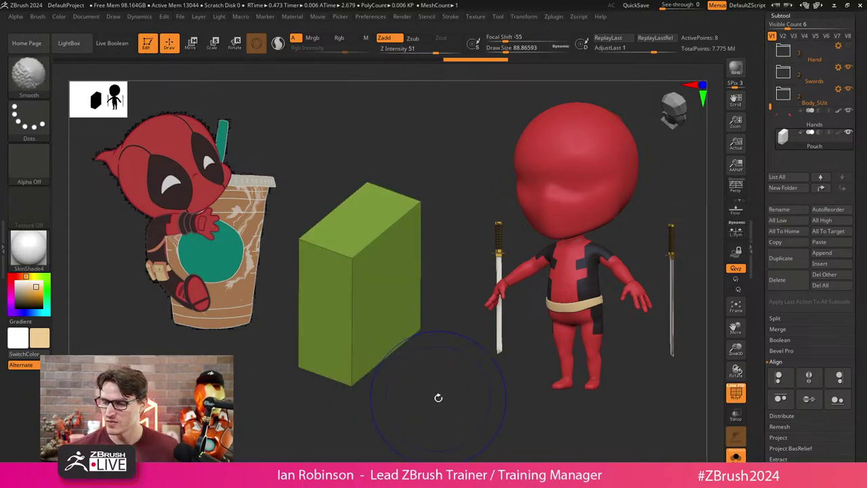
left_click_drag(420, 420, 436, 410)
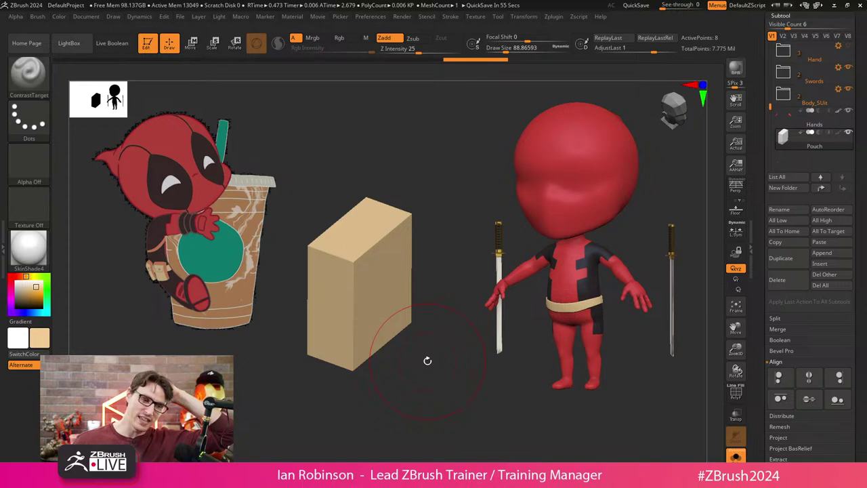
mouse_move(428, 360)
left_mouse_down("shift")
mouse_move(443, 368)
mouse_move(421, 393)
mouse_move(426, 402)
mouse_move(417, 403)
mouse_move(410, 439)
mouse_move(417, 403)
mouse_move(418, 416)
mouse_move(407, 403)
mouse_move(414, 419)
left_mouse_up("shift")
Show the box's wireframe, switch to the ZModeler brush and save the Deadpool tool to disk.
key("shift+f")
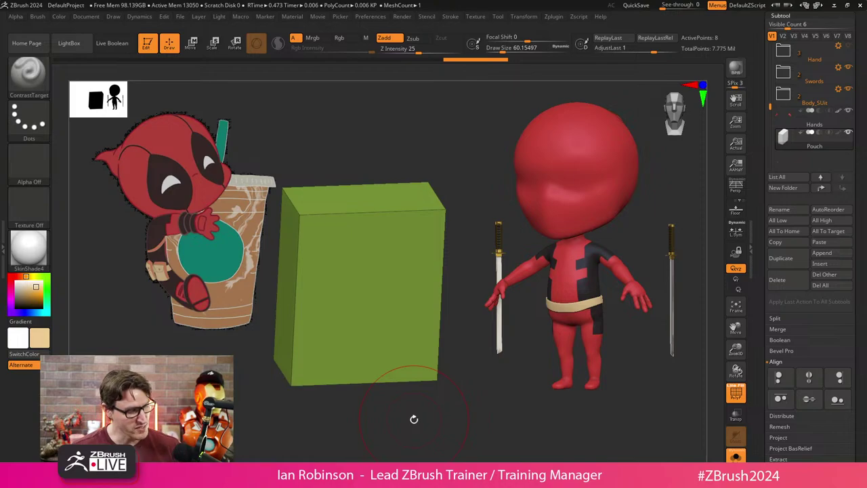
key("b")
key("z")
key("m")
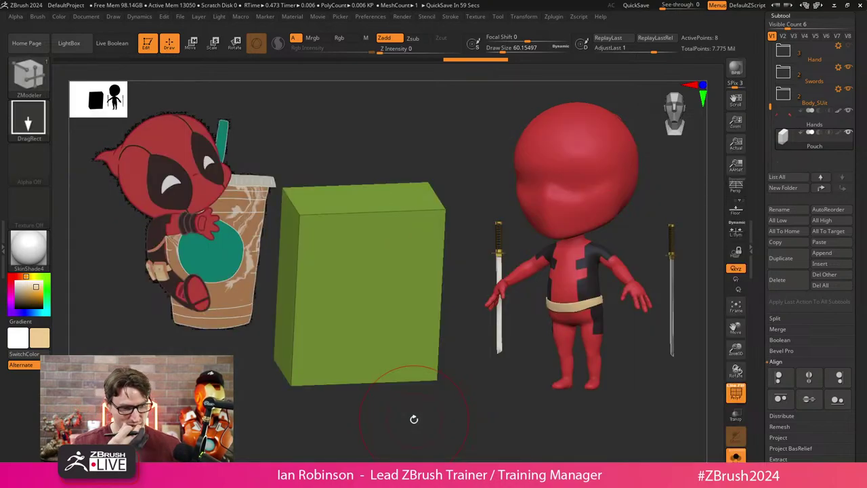
left_click_drag(413, 417, 375, 431)
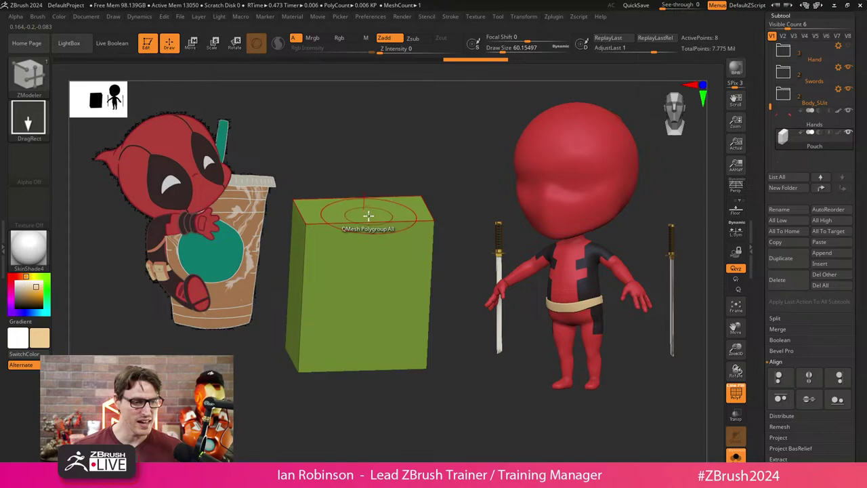
left_click_drag(863, 110, 859, 59)
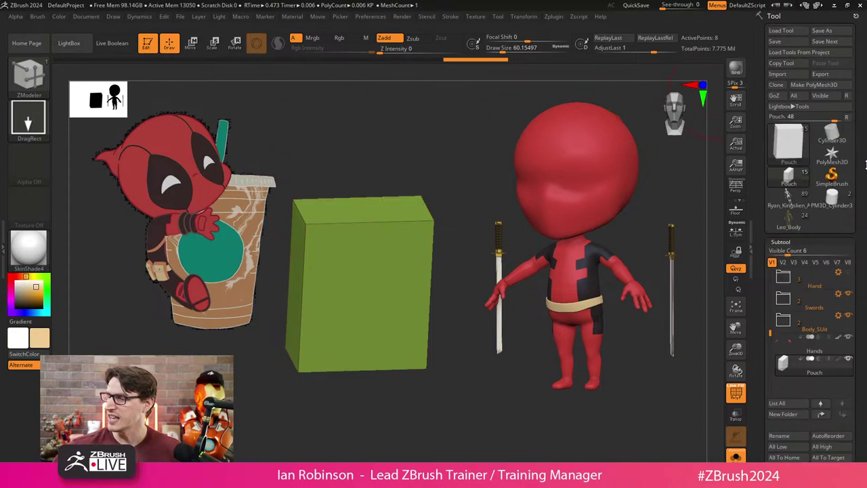
left_click(786, 41)
Snap the green box to a straight front view and bring up ZModeler's edge actions.
left_click_drag(452, 295, 412, 284)
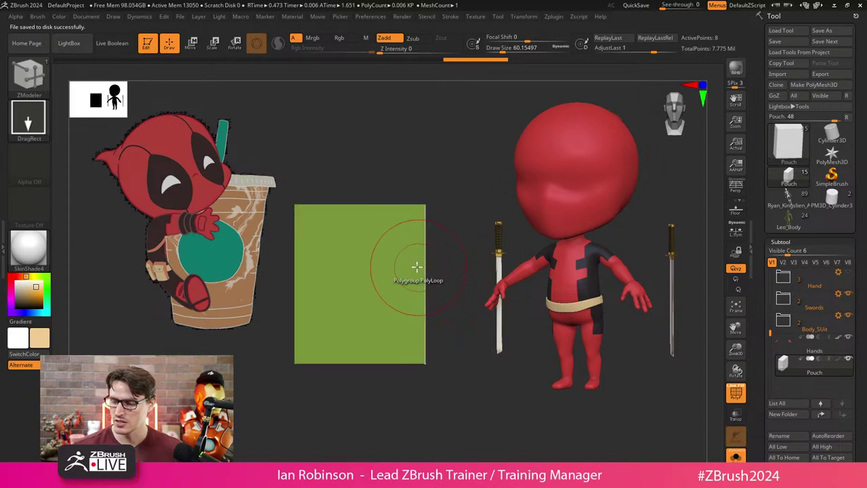
key("space")
left_click(441, 257)
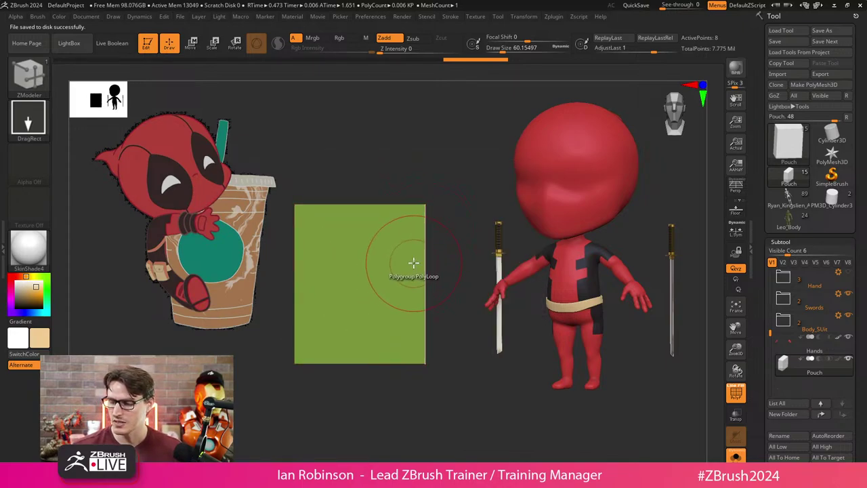
key("space")
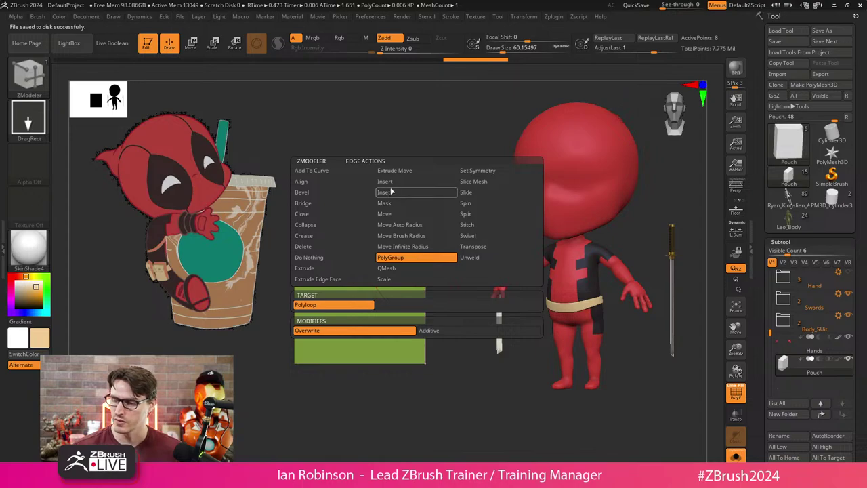
Insert multiple horizontal and vertical edge loops across the green box.
left_click(385, 182)
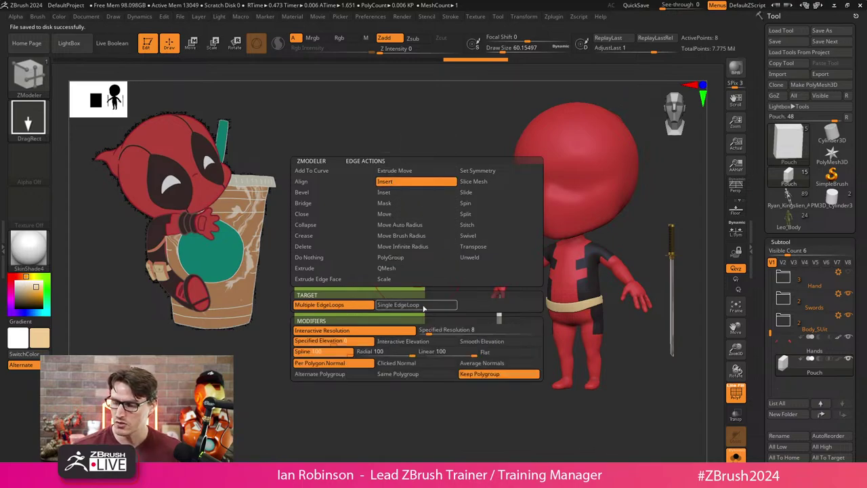
left_click(423, 277)
left_click_drag(423, 276, 413, 353)
left_click(364, 269)
left_click(404, 271)
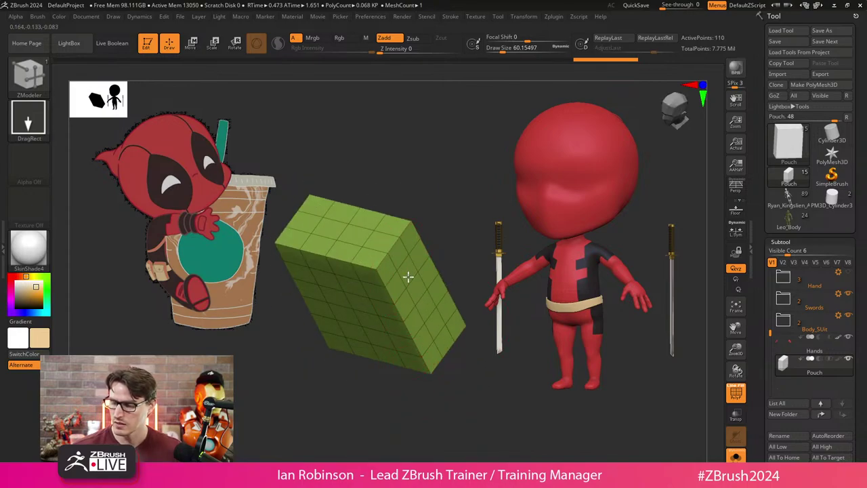
Select a polygon strip over the box's top and make it a new magenta polygroup.
left_click_drag(408, 275, 331, 357)
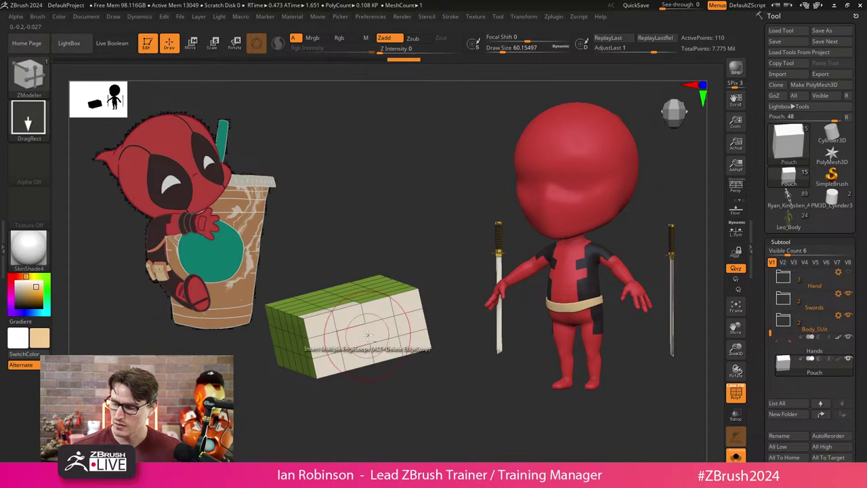
left_click_drag(434, 358, 392, 349)
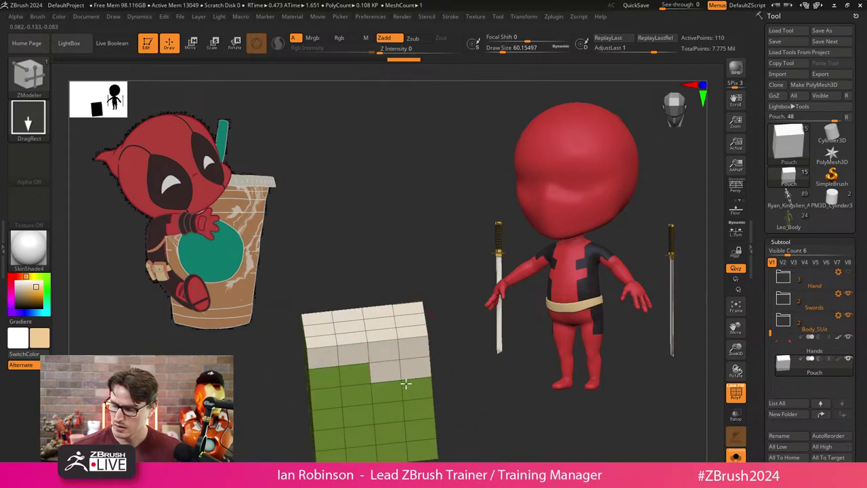
mouse_move(405, 384)
left_mouse_down()
mouse_move(345, 380)
mouse_move(361, 399)
left_mouse_up()
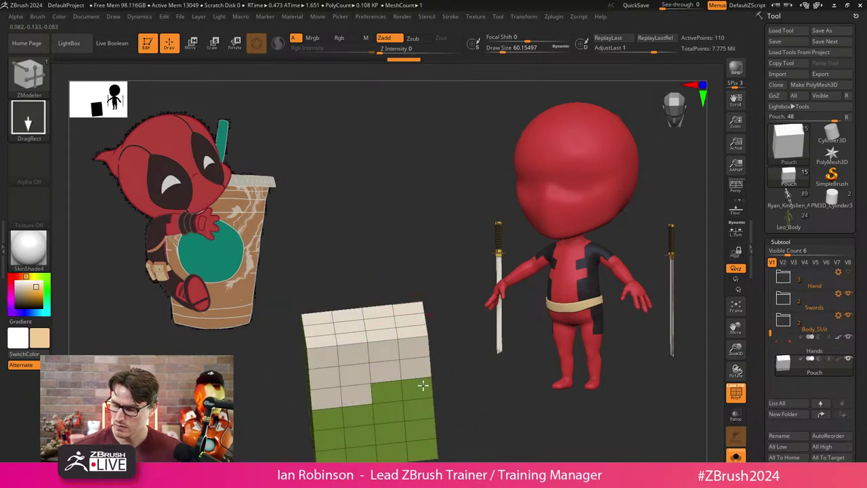
mouse_move(422, 385)
left_mouse_down()
mouse_move(386, 397)
mouse_move(468, 313)
mouse_move(468, 361)
left_mouse_up()
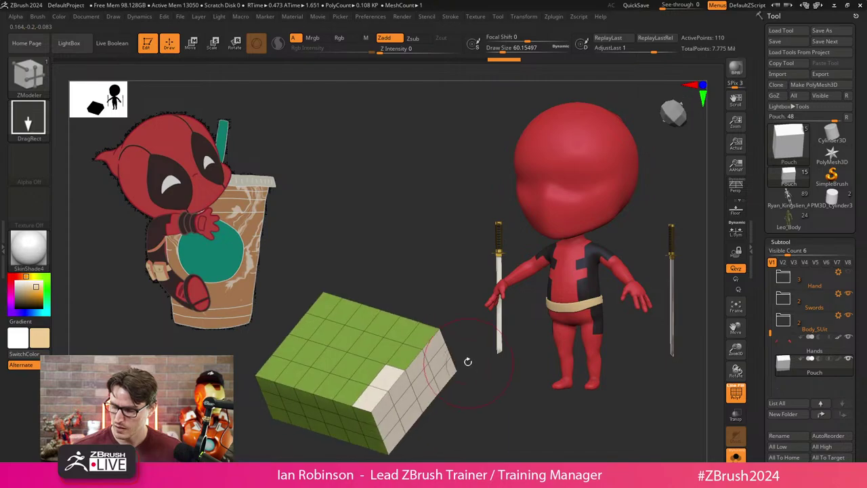
left_click_drag(461, 418, 422, 283)
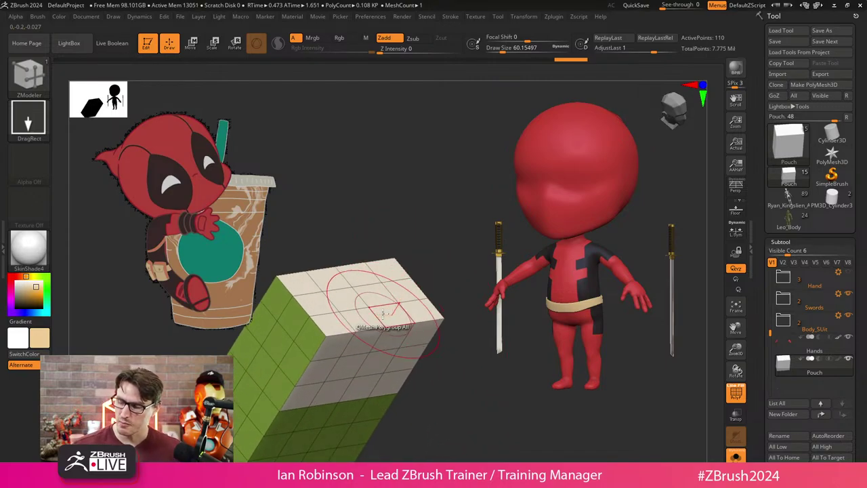
key("space")
left_click(358, 160)
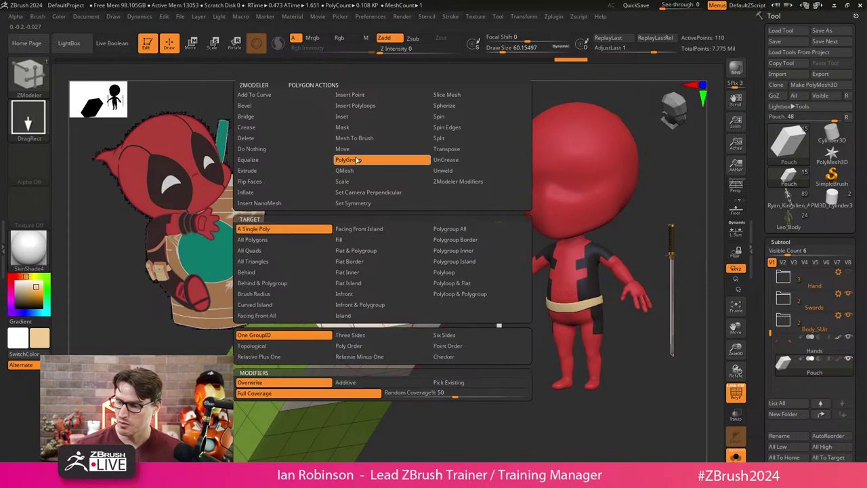
left_click(454, 228)
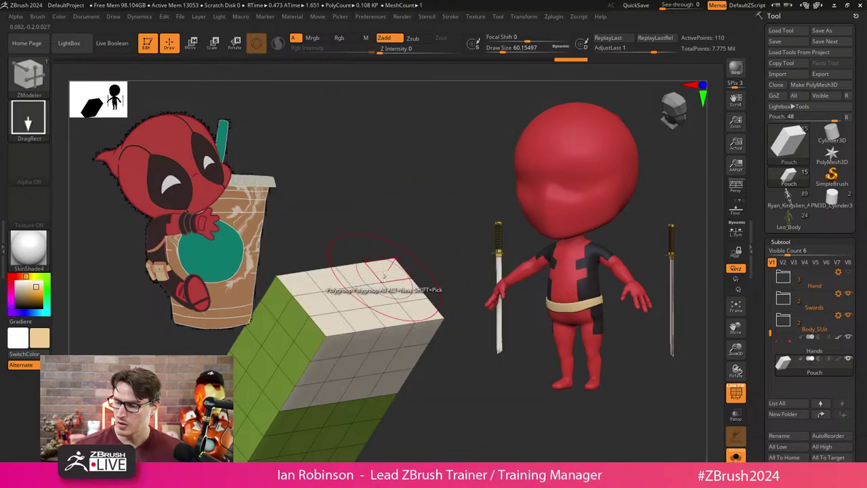
left_click(375, 293)
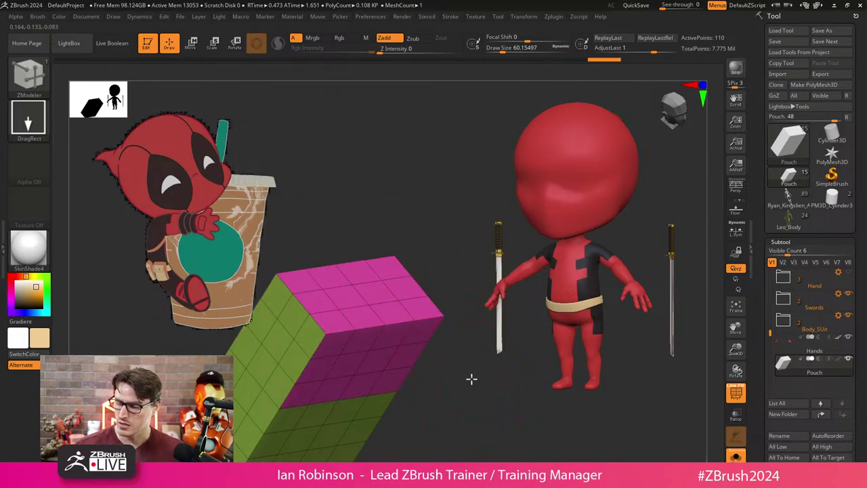
left_click_drag(471, 379, 439, 340)
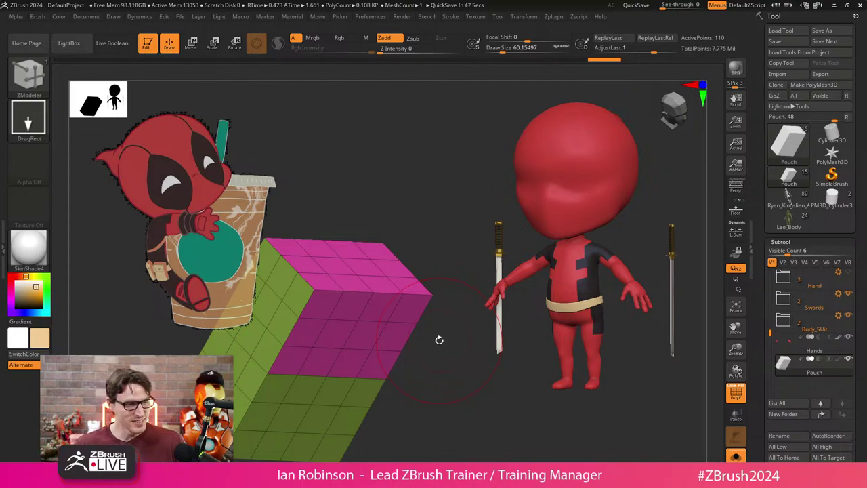
Rename the Pouch subtool to Belt_Bag.
left_click(783, 437)
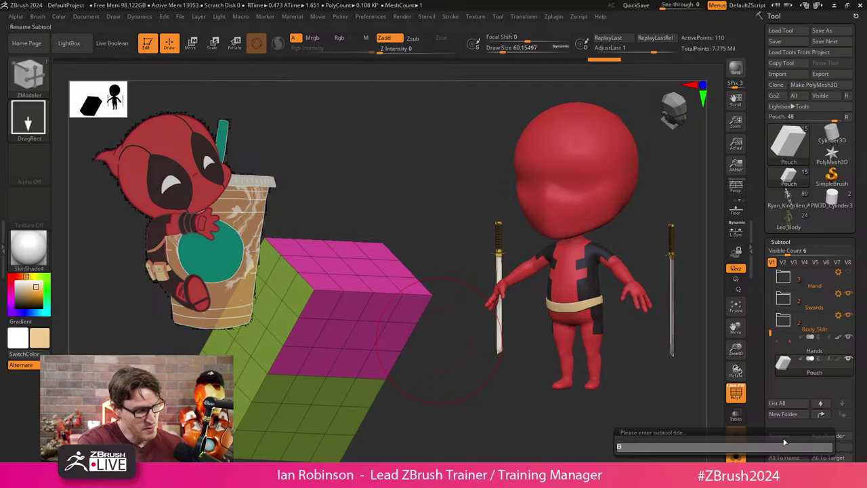
type("Belt_B")
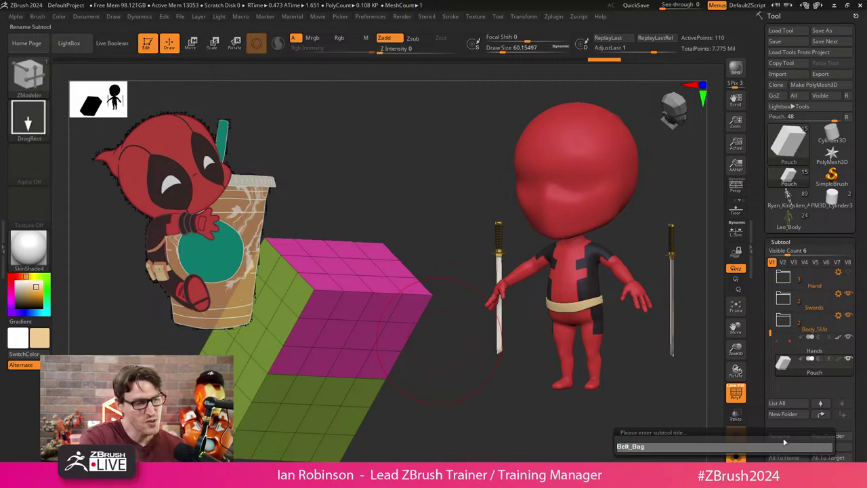
type("ag")
key("Return")
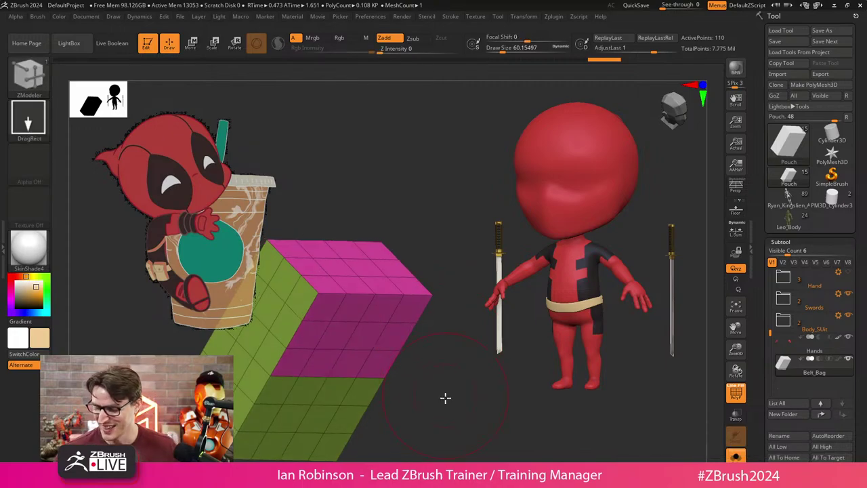
QMesh-extrude the magenta polygroup band outward into an orange flap.
key("space")
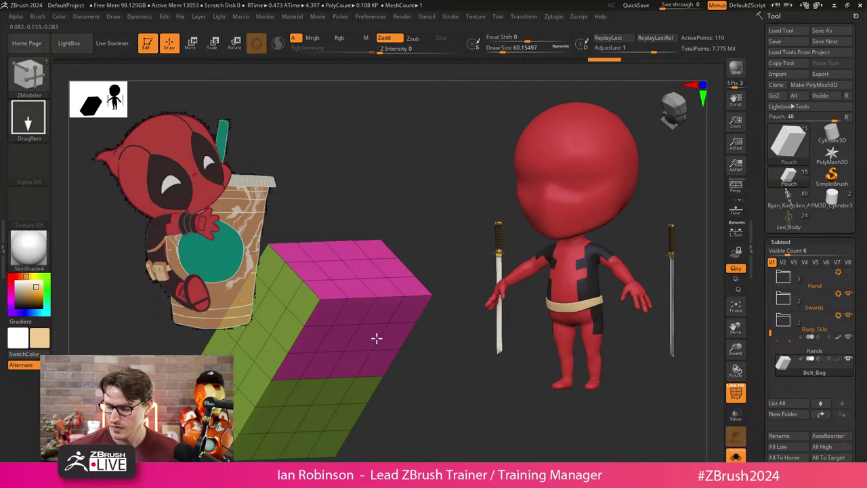
key("space")
left_click(353, 171)
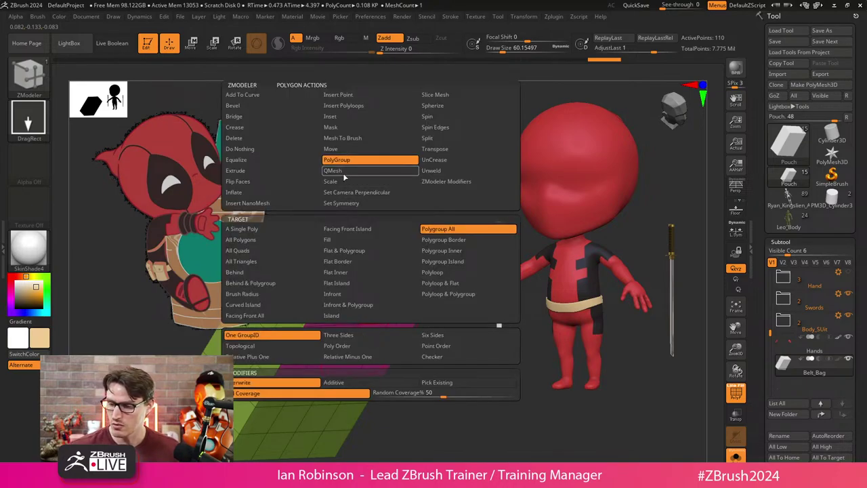
mouse_move(370, 335)
left_mouse_down()
mouse_move(411, 341)
mouse_move(382, 338)
left_mouse_up()
key("ctrl")
key("ctrl+z")
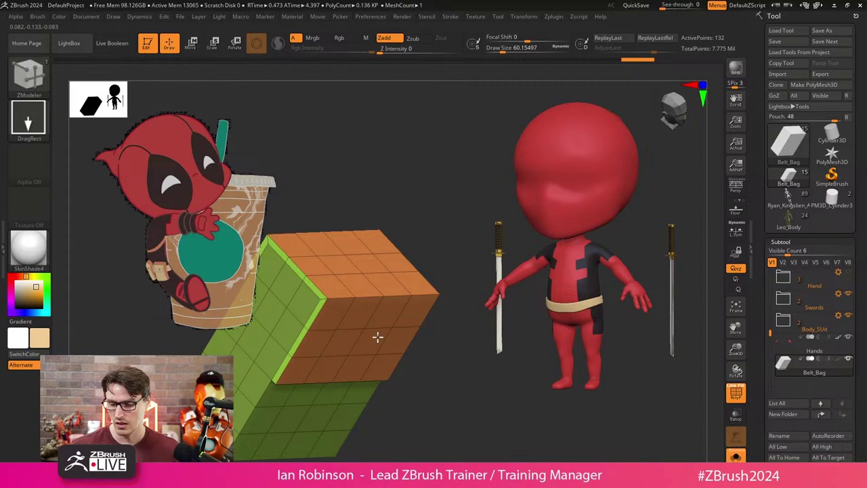
key("ctrl+shift+z")
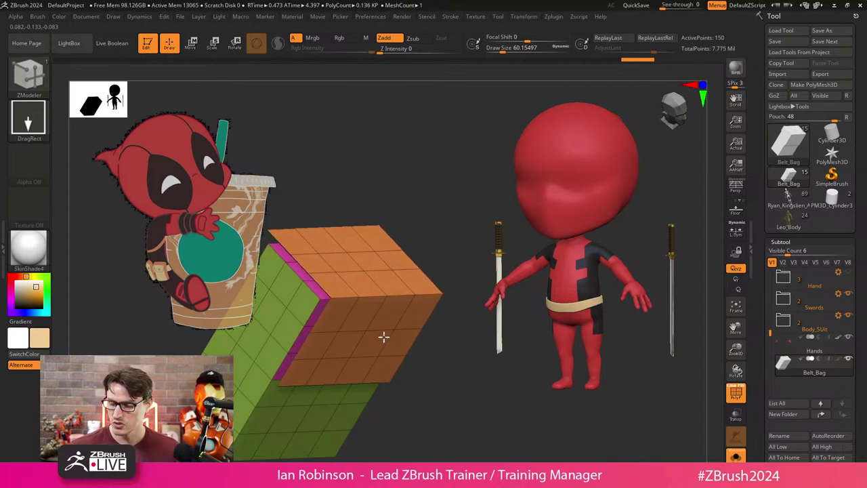
Hide everything except the orange chevron-shaped polygroup.
key("ctrl+z")
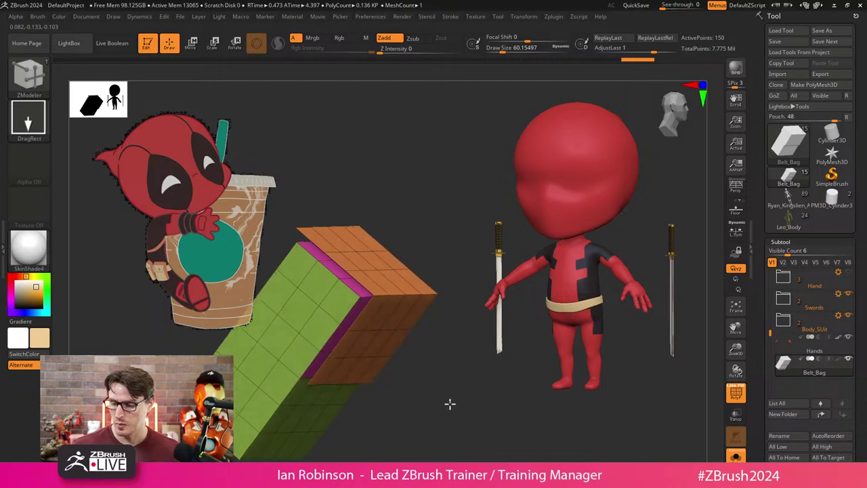
left_click(400, 296, "ctrl+shift")
left_click_drag(450, 407, 426, 387)
Create a new subtool folder named Belt_Bag.
key("ctrl+shift+n")
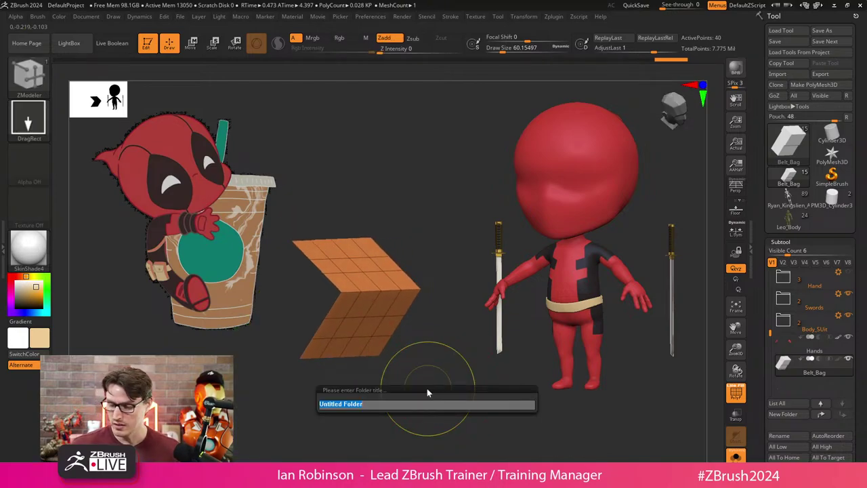
type("Belt_Bag")
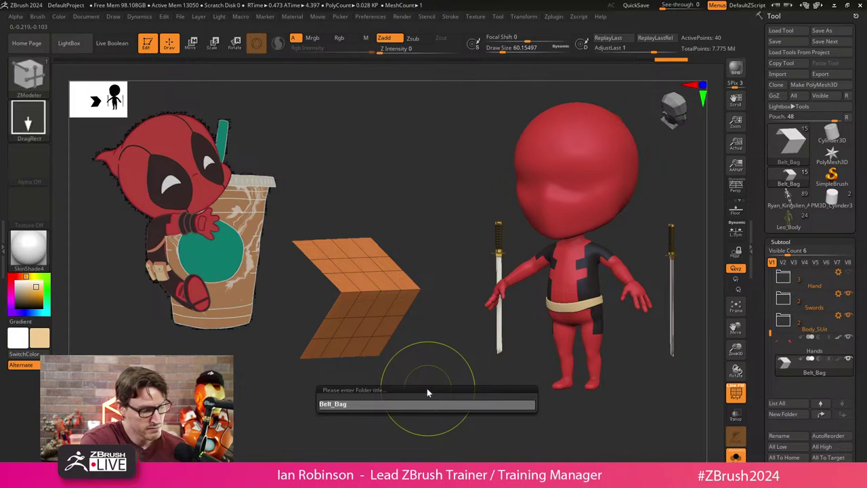
key("Return")
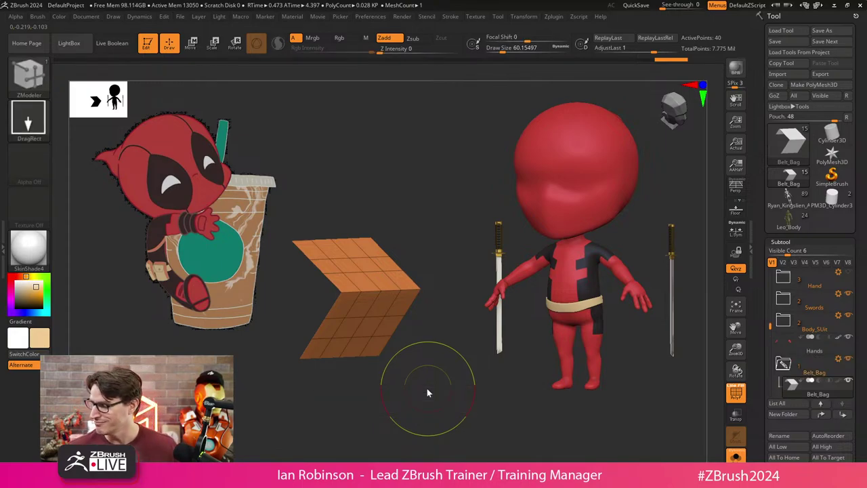
Scroll the SubTool list and make Belt_Bag1 the active subtool.
scroll(864, 381, "down", 3)
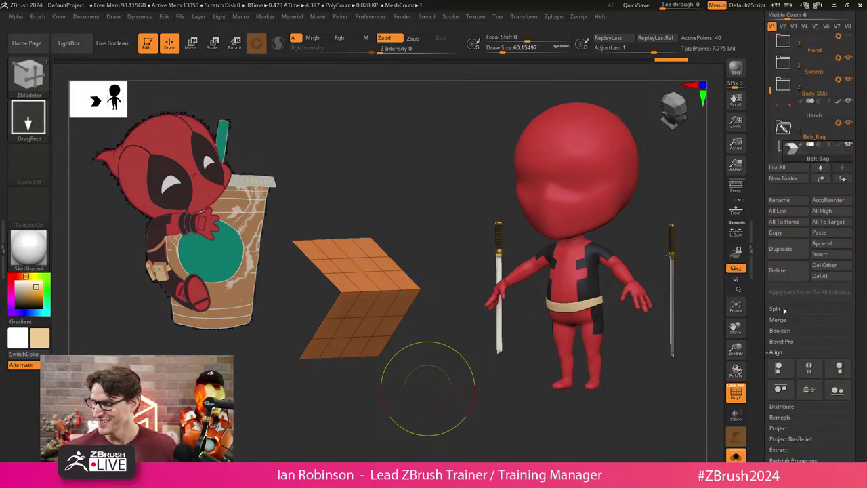
left_click(783, 309)
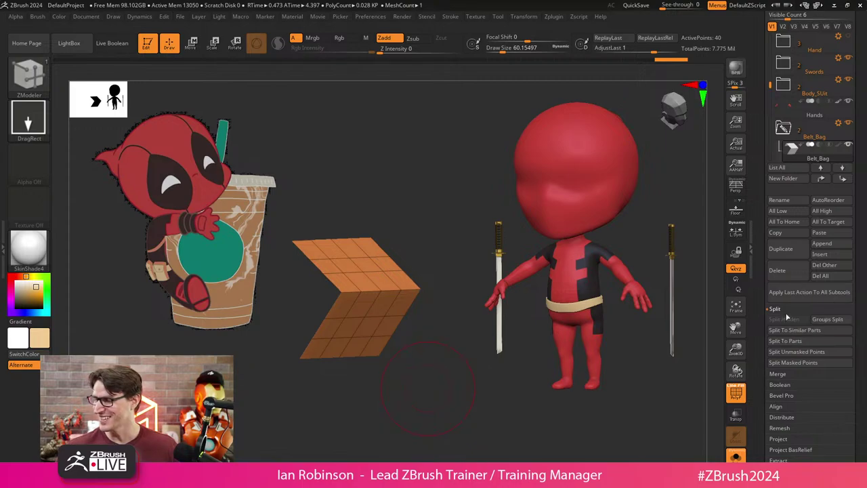
left_click_drag(770, 85, 772, 104)
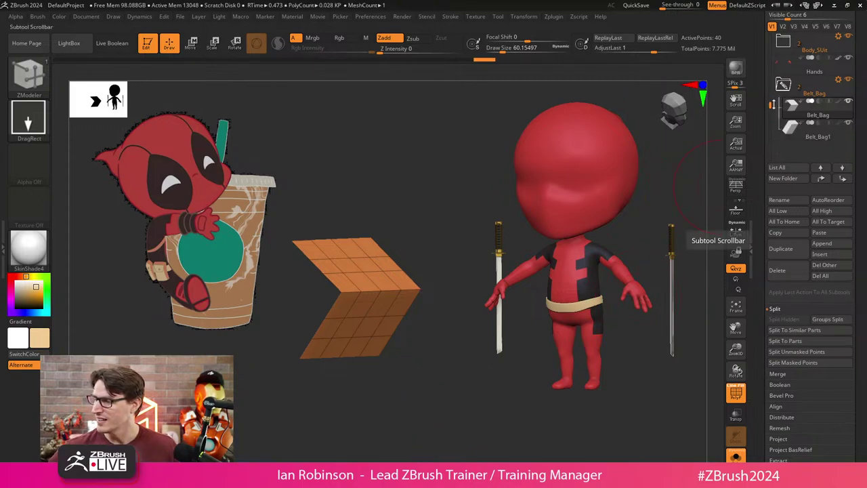
left_click(816, 138)
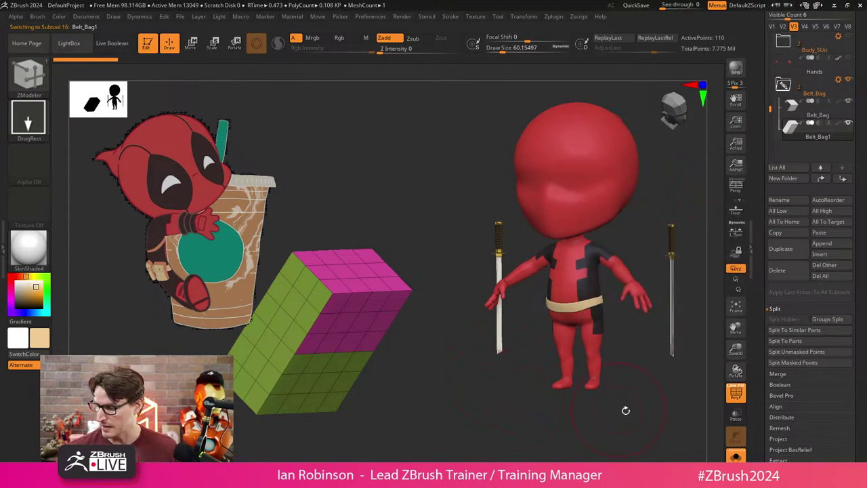
left_click(732, 451)
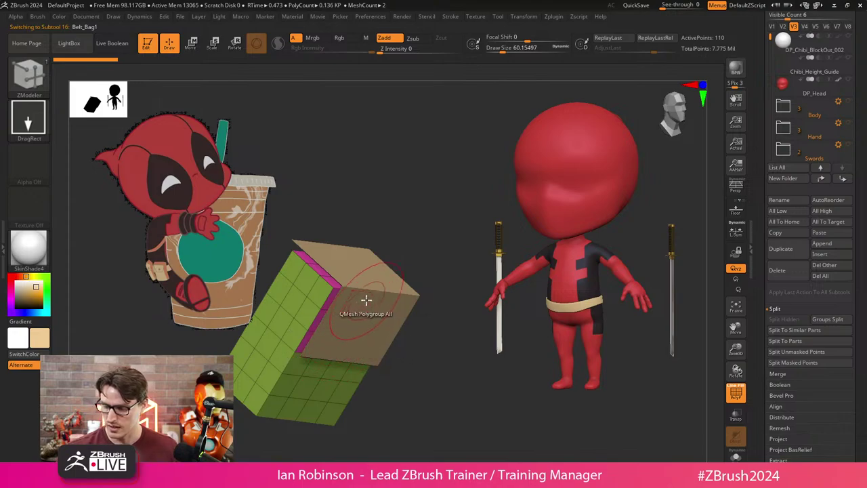
Select the Belt_Bag flap, face it front-on and pull its bottom edge down with Move.
left_click(390, 298, "alt")
left_click_drag(420, 281, 468, 374)
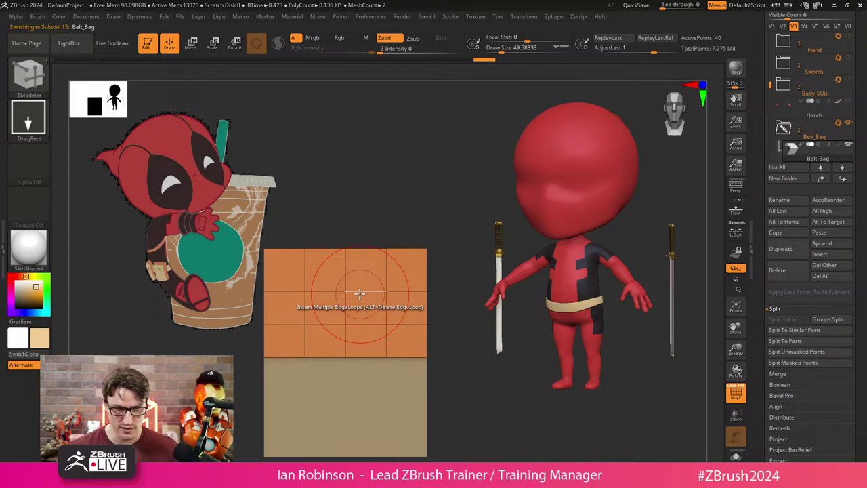
key("b")
key("m")
key("v")
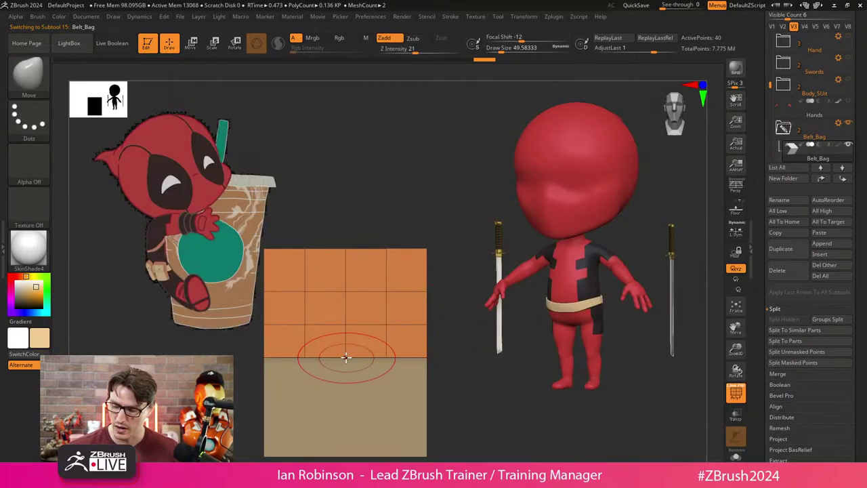
left_click_drag(345, 357, 346, 366)
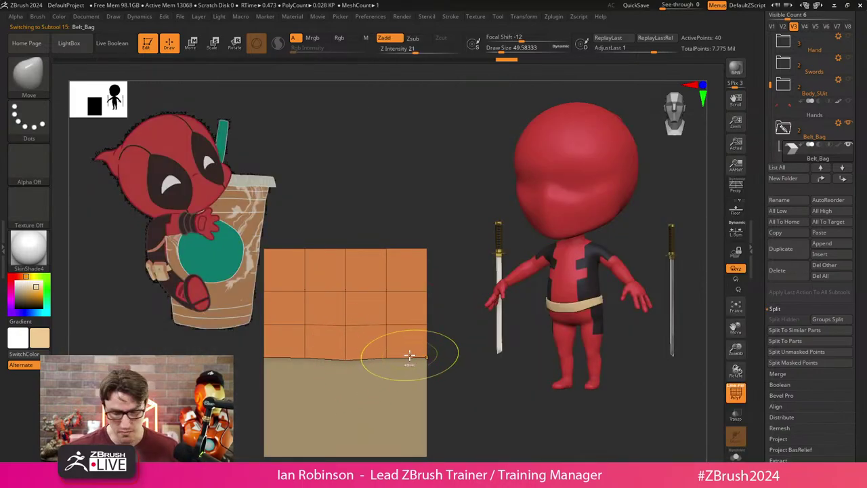
key("e")
key("q")
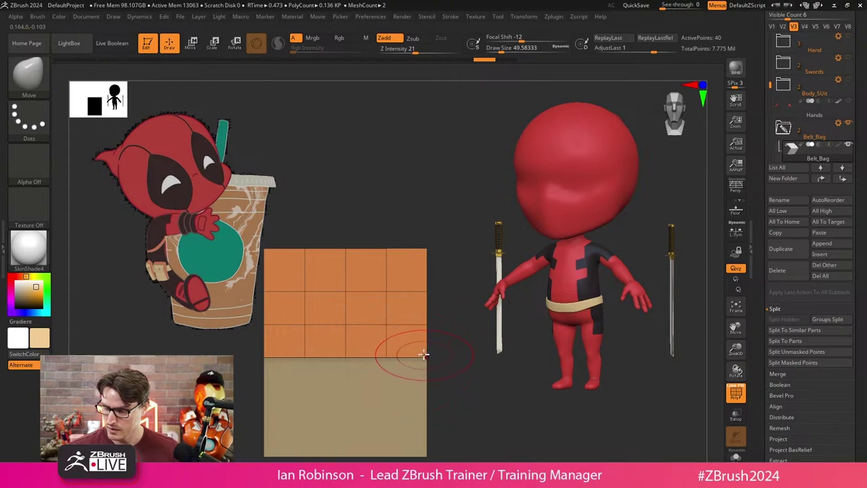
left_click(423, 354)
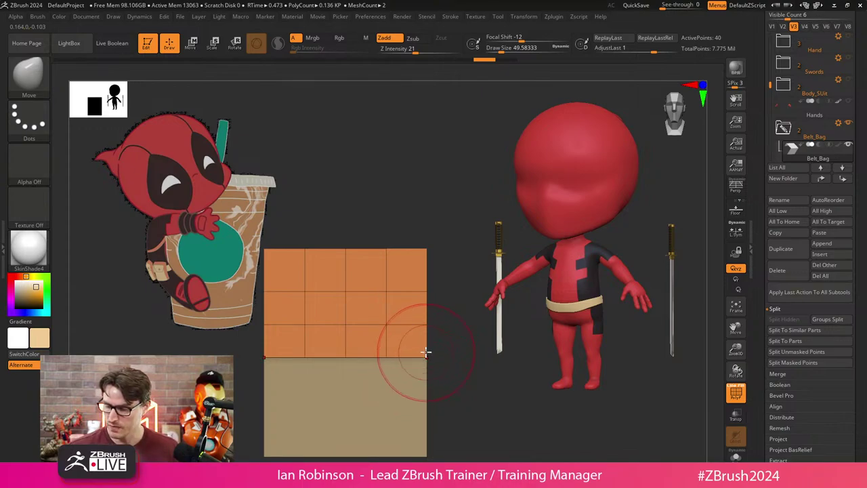
Mask parts of the flap and raise the unmasked areas with the gizmo to sharpen the point.
key("ctrl")
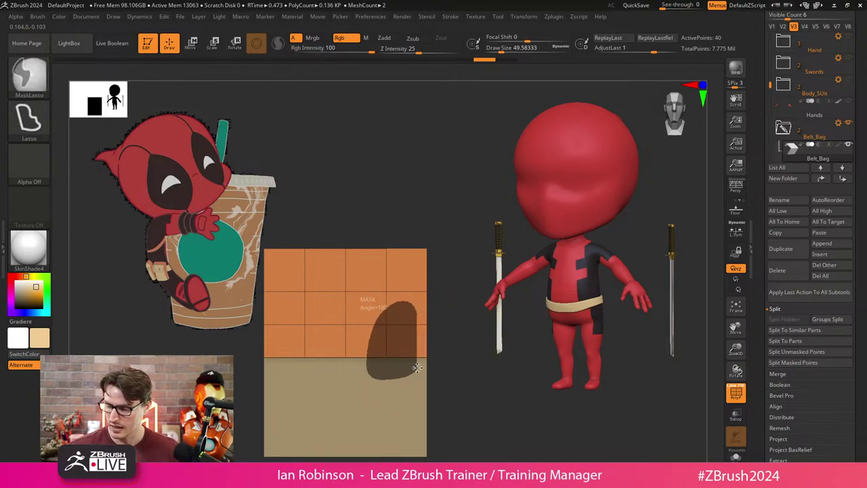
left_click_drag(452, 356, 449, 329, "ctrl")
left_click(457, 351, "ctrl")
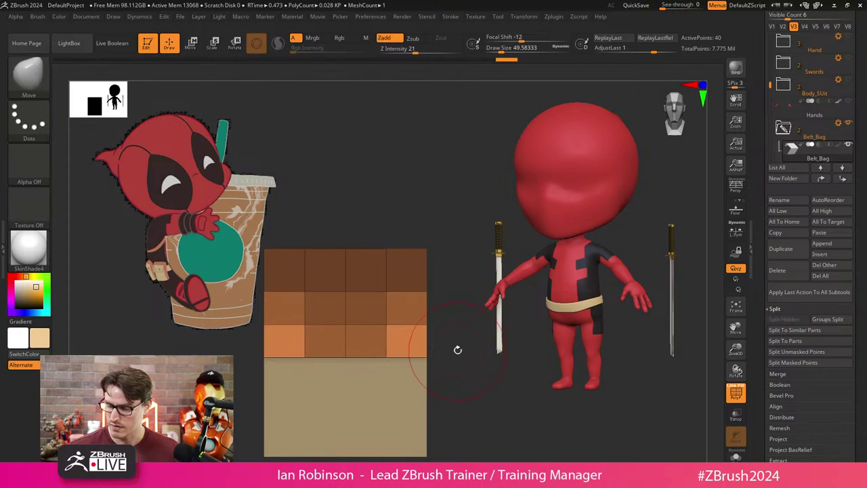
key("w")
left_click_drag(345, 312, 347, 294)
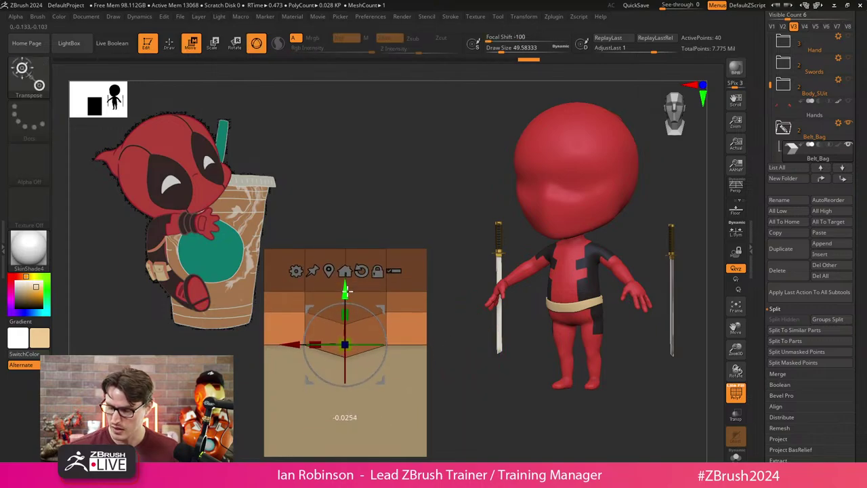
key("q")
key("ctrl")
left_click(440, 370, "ctrl")
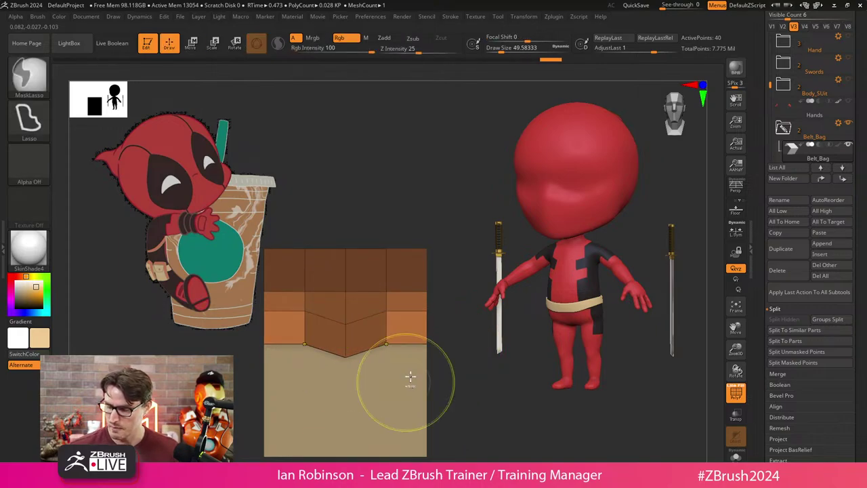
key("w")
mouse_move(345, 300)
left_mouse_down()
mouse_move(345, 281)
mouse_move(271, 332)
left_mouse_up()
Mask a band across the flap's top and move the rest, undoing one attempt.
key("ctrl")
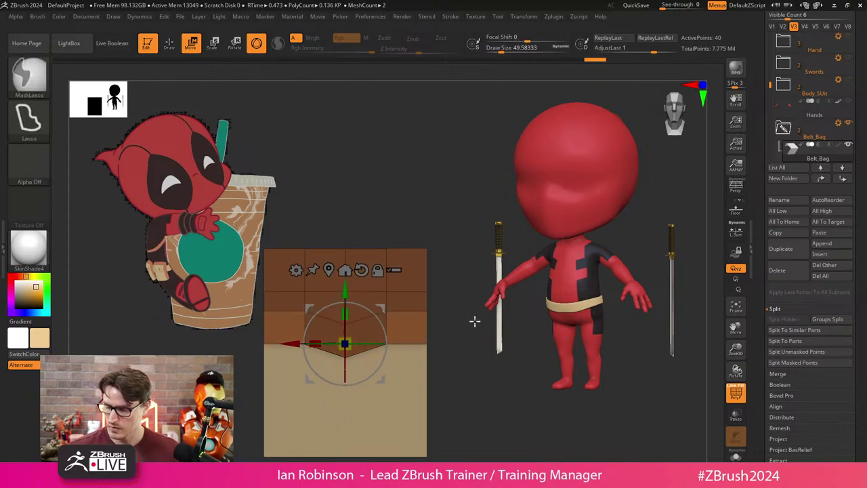
left_click_drag(345, 293, 345, 278)
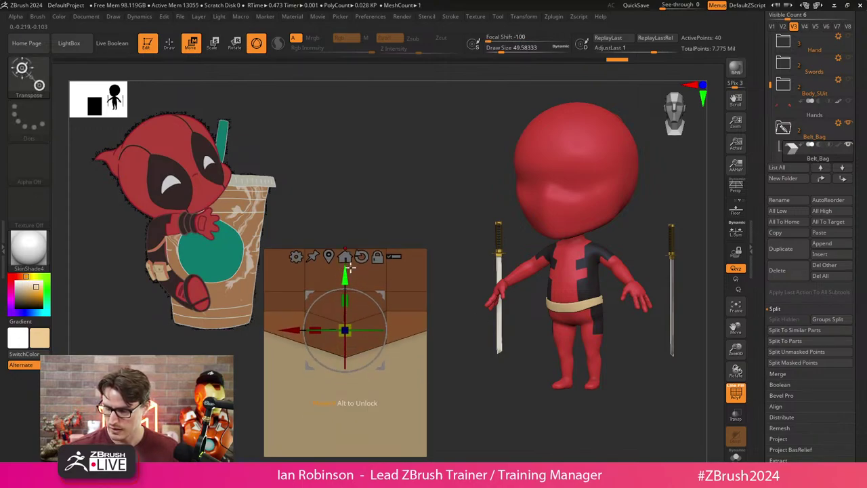
key("q")
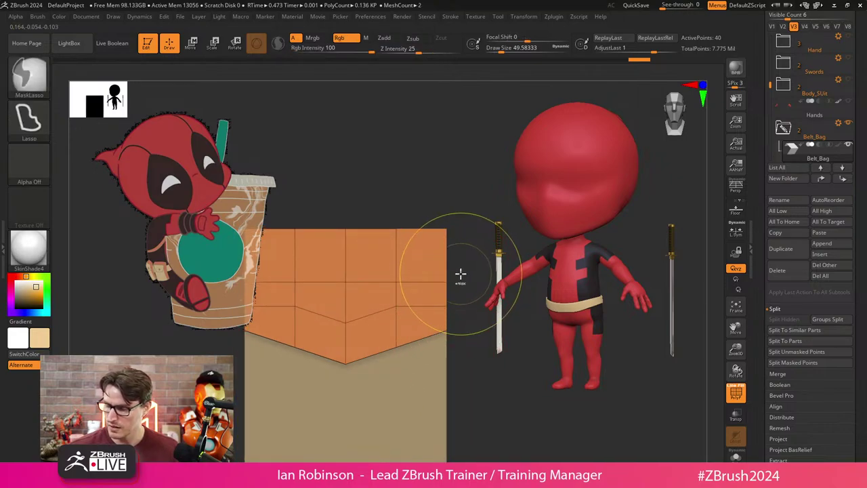
key("ctrl+z")
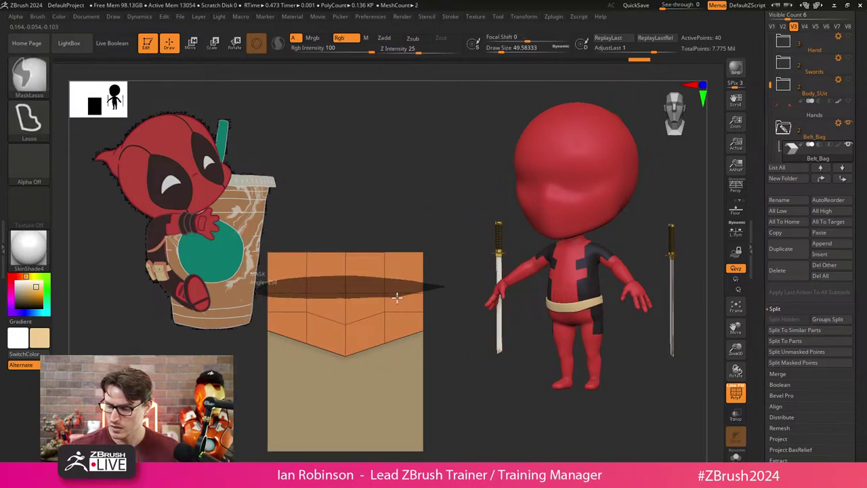
mouse_move(454, 296)
left_mouse_down("ctrl")
mouse_move(442, 330)
mouse_move(399, 345)
mouse_move(461, 315)
mouse_move(438, 364)
mouse_move(443, 381)
mouse_move(442, 265)
mouse_move(351, 274)
left_mouse_up("ctrl")
key("w")
key("q")
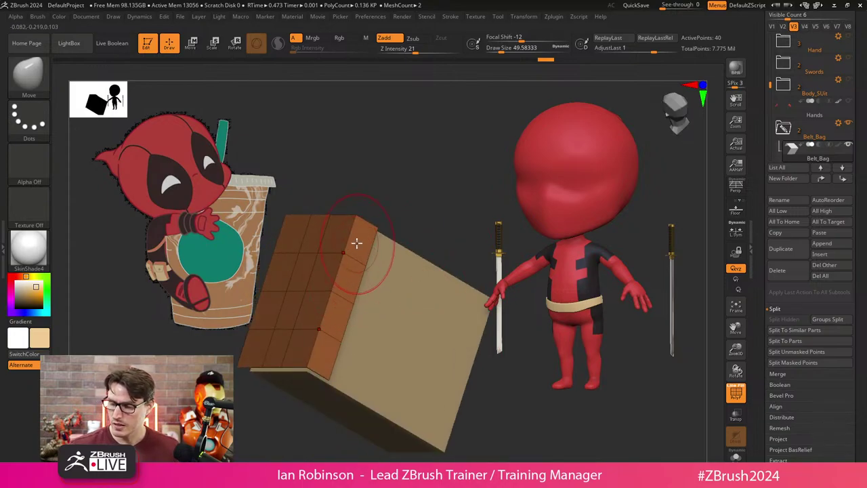
View the flap from above, reduce the brush size and switch to ZModeler.
left_click_drag(414, 178, 362, 223)
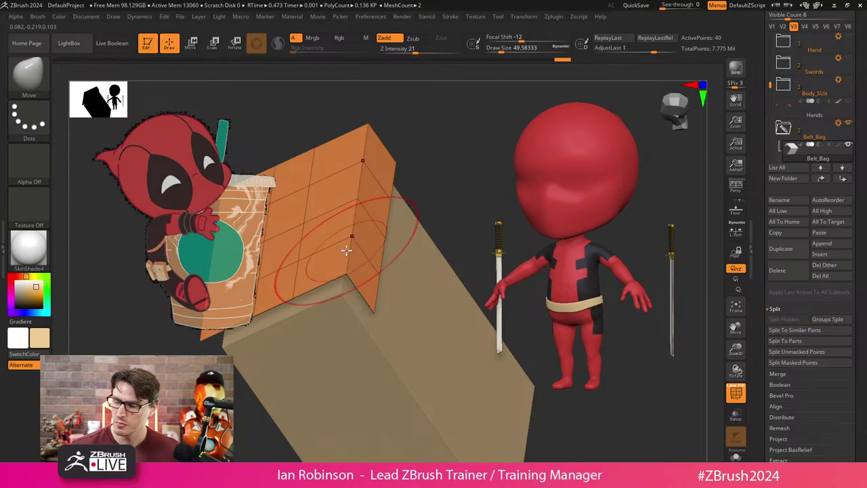
key("s")
left_click(446, 173)
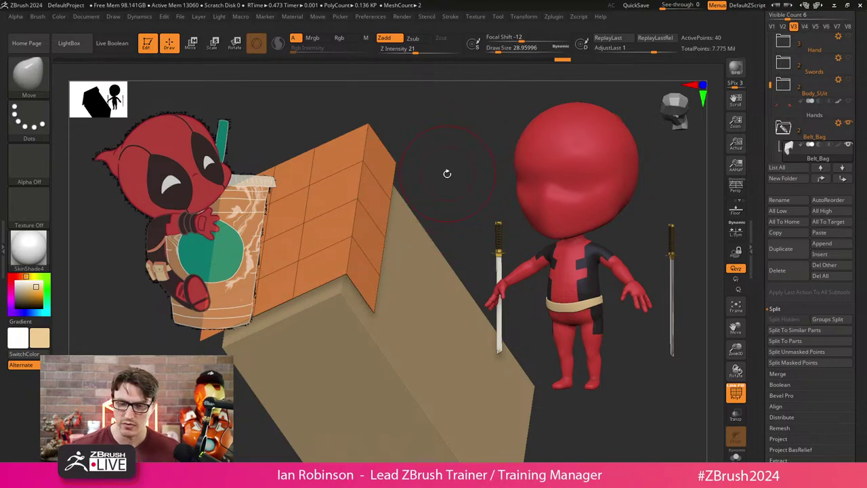
key("b")
key("z")
key("m")
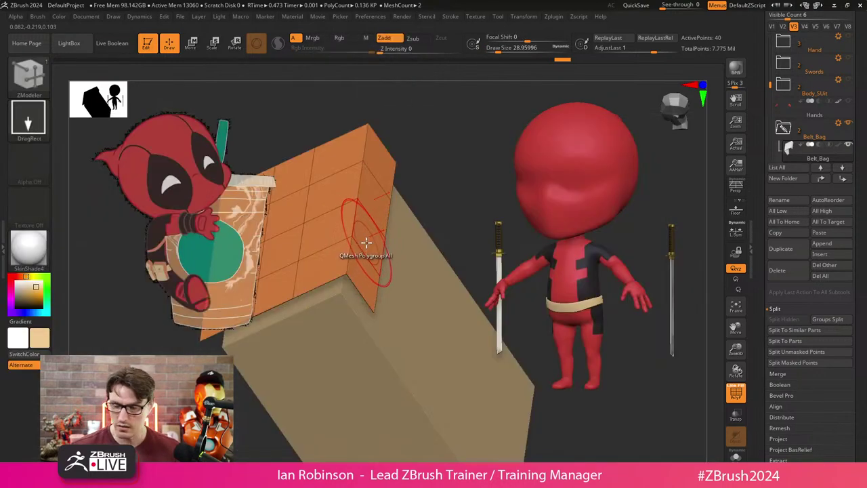
Insert single edge loops across the flap and near its fold, undoing the grooved one.
key("space")
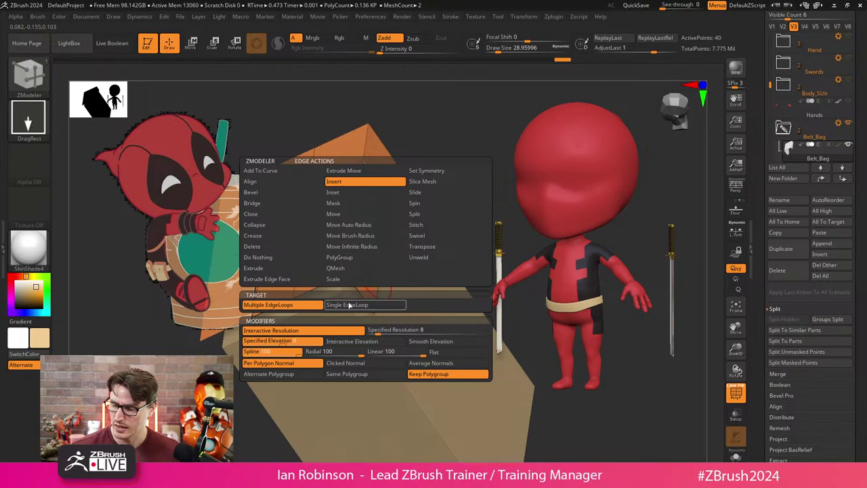
left_click(349, 305)
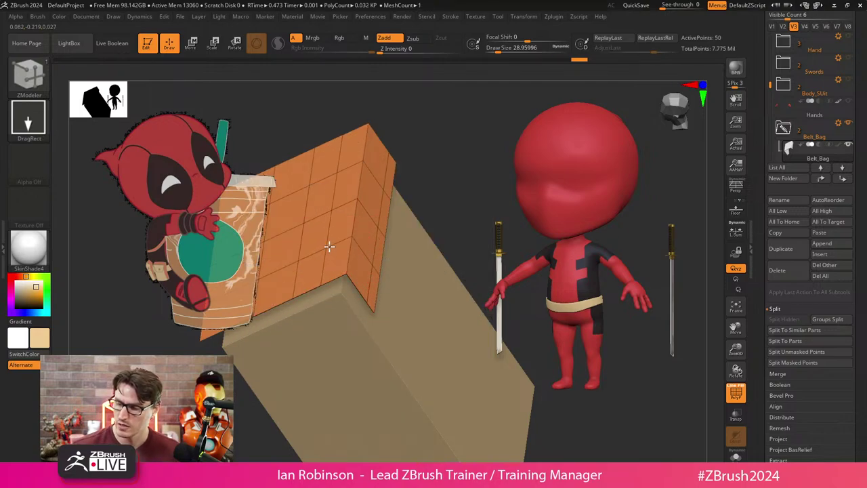
left_click(434, 190)
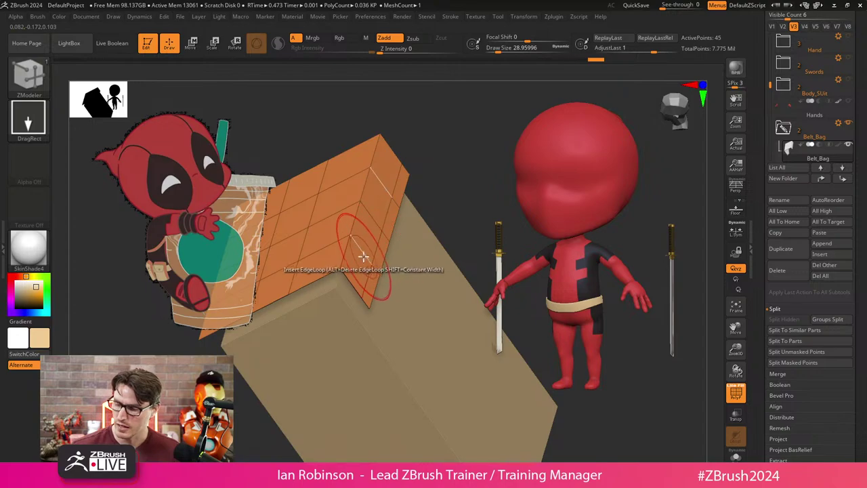
left_click(335, 249)
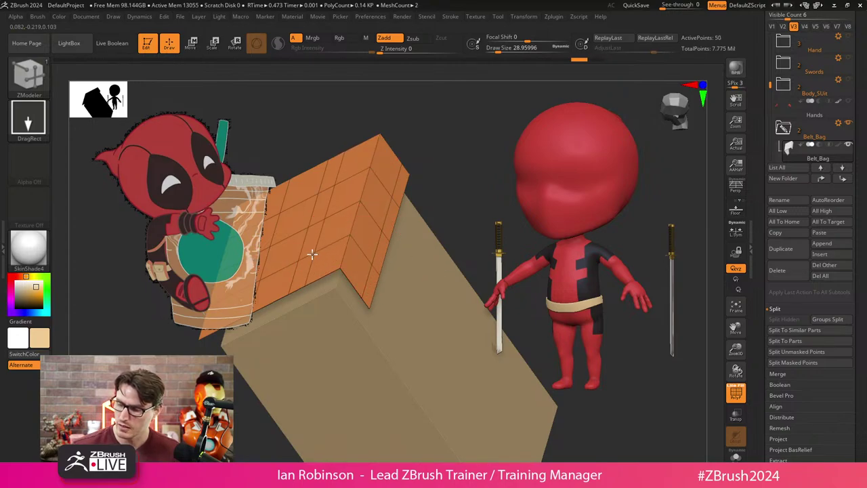
left_click(354, 219)
key("ctrl+z")
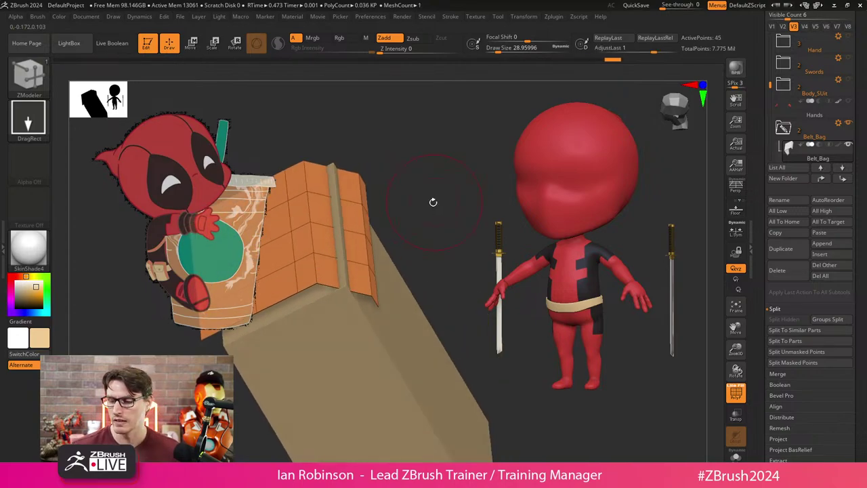
Try multiple and raised edge-loop insertions on the flap's front, undoing the arch.
key("space")
left_click(253, 304)
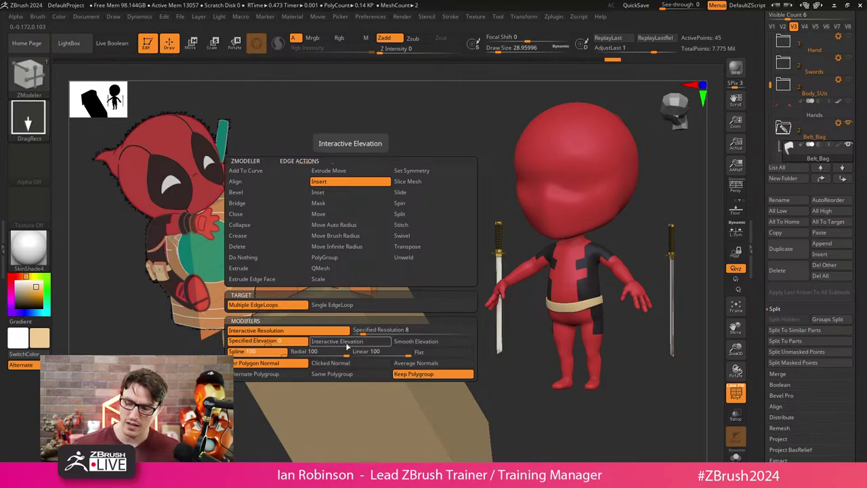
left_click(341, 341)
left_click_drag(347, 261, 403, 244)
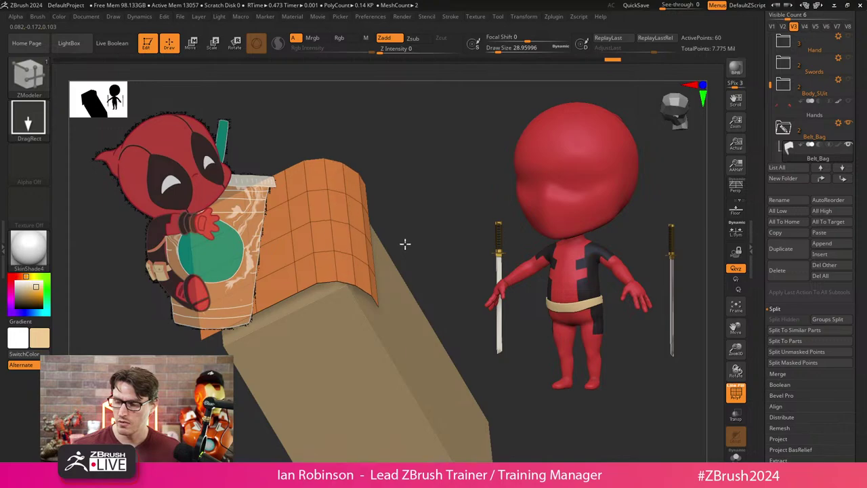
key("ctrl+z")
key("ctrl+z")
key("ctrl+z")
key("ctrl+z")
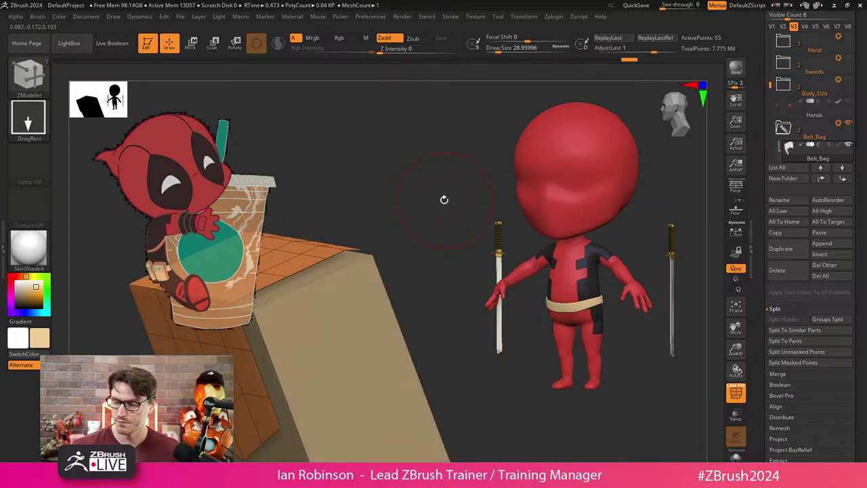
key("space")
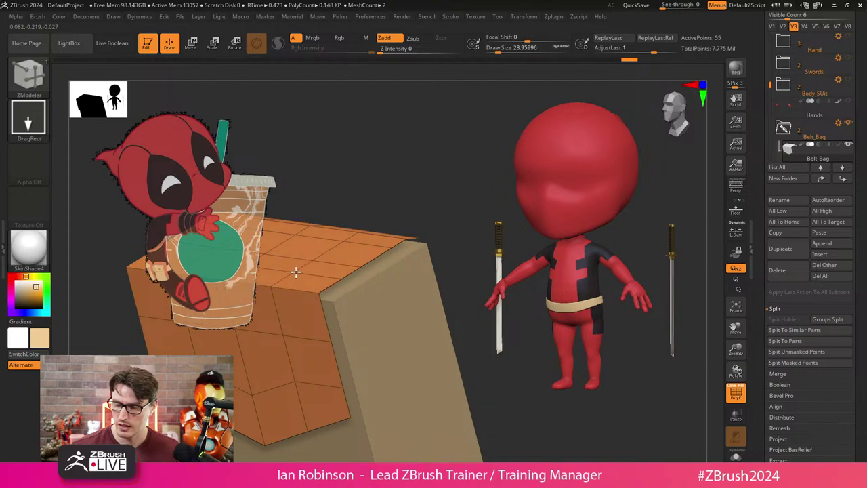
left_click(281, 320)
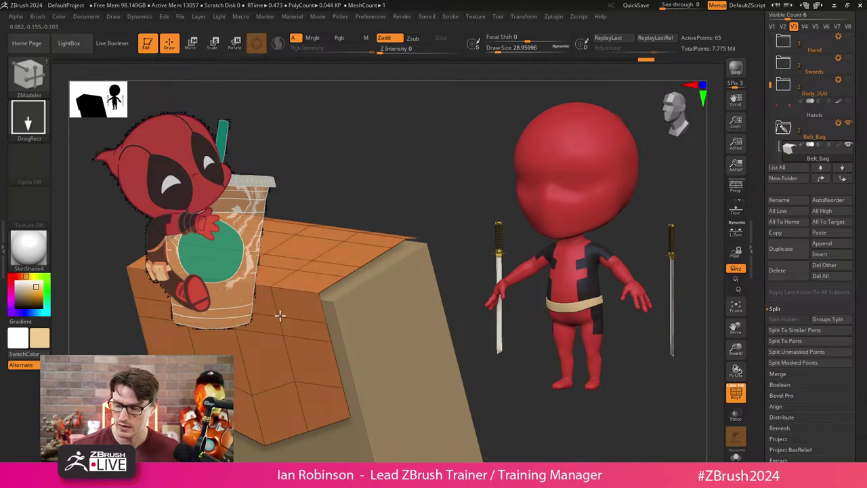
key("space")
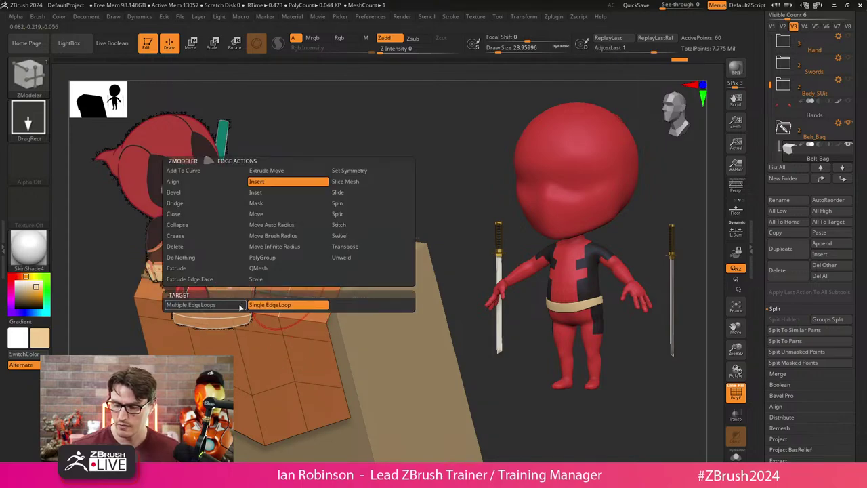
left_click(204, 305)
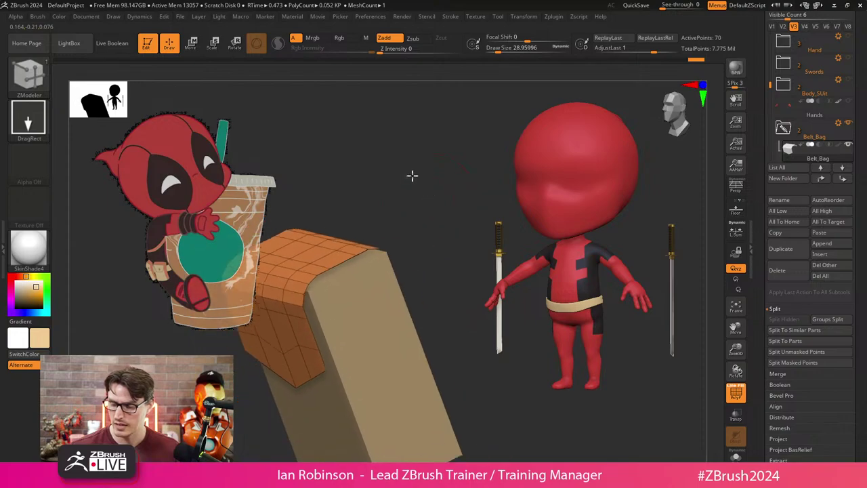
Step back through history to the capped Belt_Bag1 box.
key("ctrl+z")
key("ctrl+z")
key("ctrl+z")
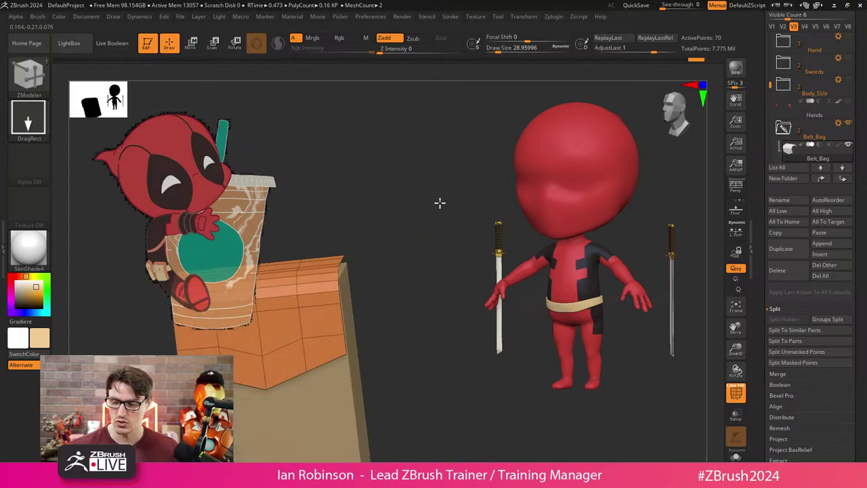
key("ctrl+z")
key("ctrl+z")
key("ctrl+z")
key("ctrl+z")
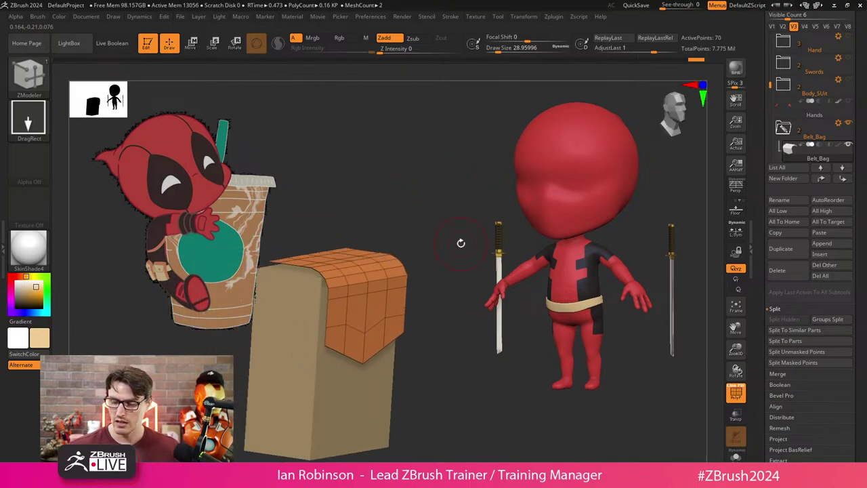
left_click_drag(461, 242, 456, 249)
key("ctrl+z")
key("ctrl+z")
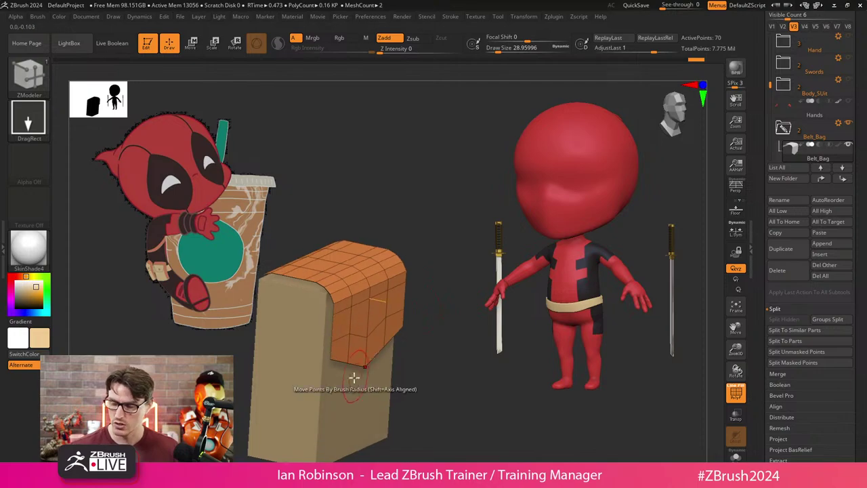
key("ctrl+z")
key("ctrl+z")
key("ctrl+z")
key("ctrl+z")
key("ctrl+z")
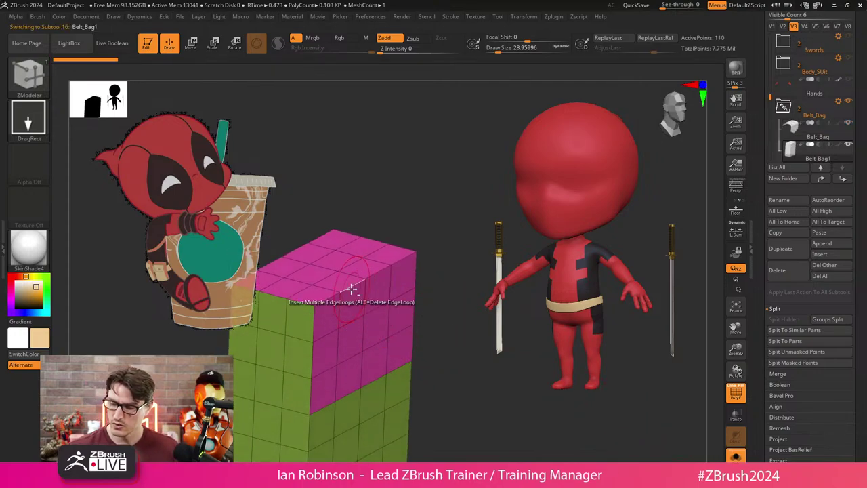
Undo and redo through the box's history to reach the reshaped tilted box.
key("ctrl+shift+z")
key("ctrl+shift+z")
key("ctrl+shift+z")
key("ctrl+shift+z")
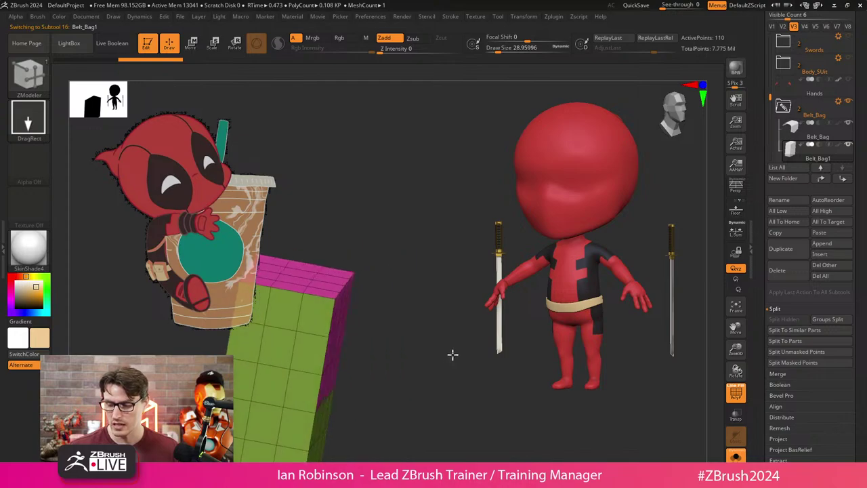
key("ctrl+z")
key("ctrl+z")
key("ctrl+z")
key("ctrl+shift+z")
key("ctrl+shift+z")
key("ctrl+shift+z")
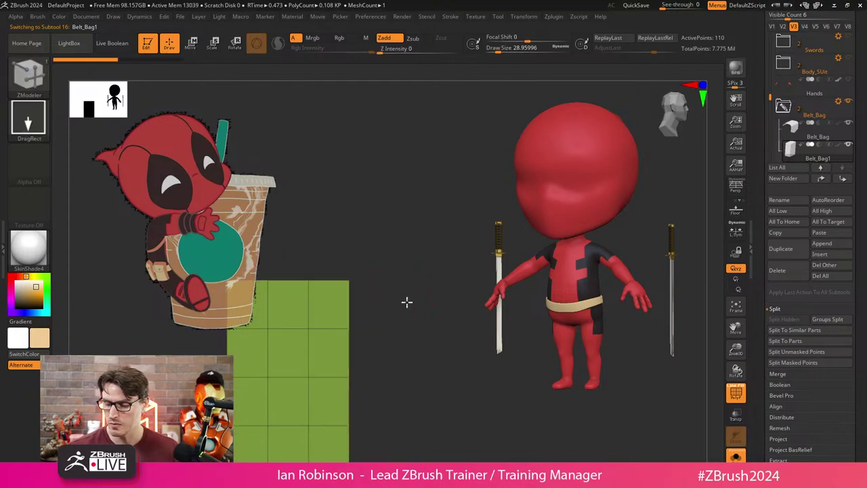
key("ctrl+shift+z")
key("ctrl+shift+z")
key("ctrl+shift+z")
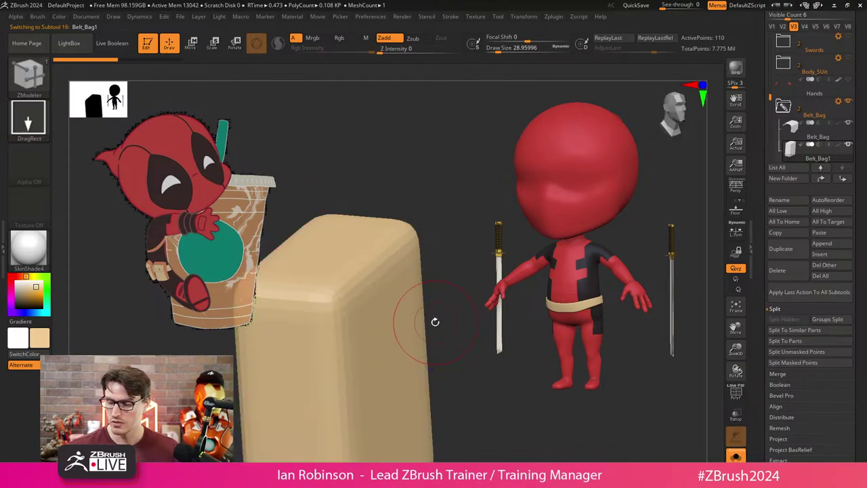
key("ctrl+shift+z")
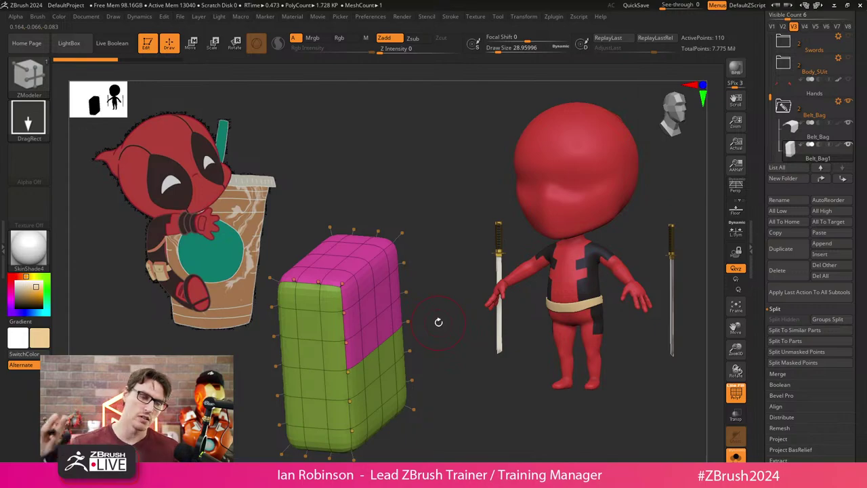
key("ctrl+z")
key("ctrl+z")
key("ctrl+z")
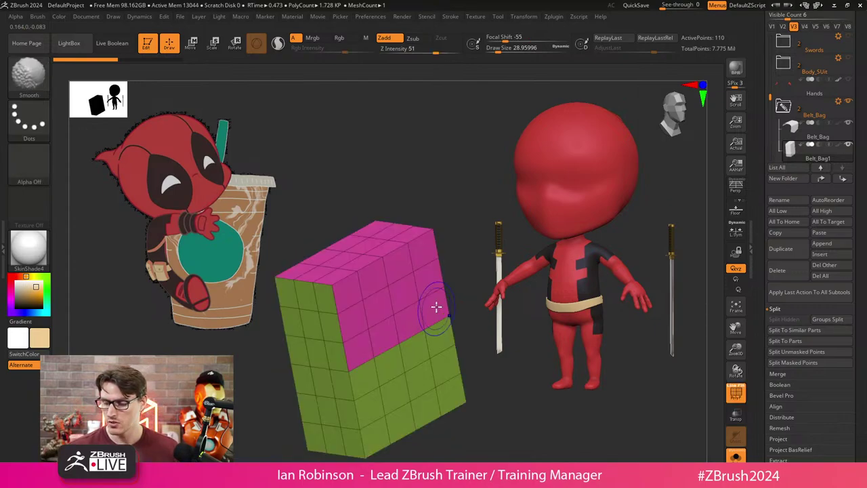
key("ctrl+z")
key("ctrl+z")
key("ctrl+z")
key("ctrl+z")
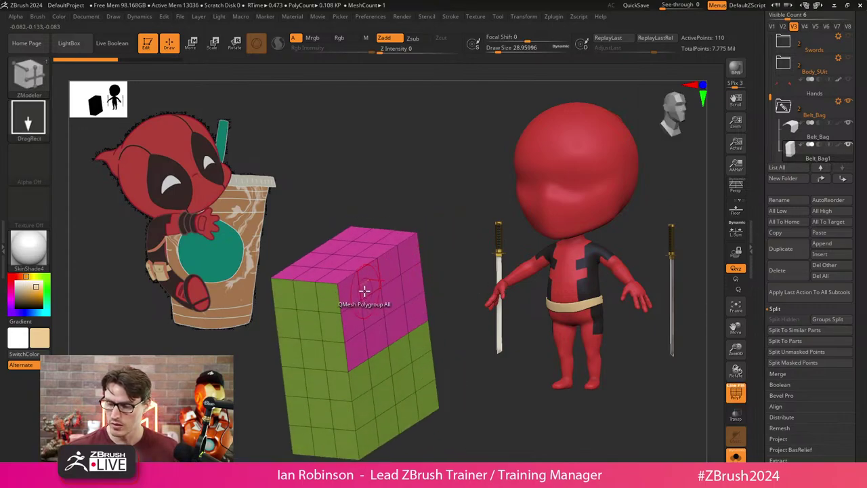
key("space")
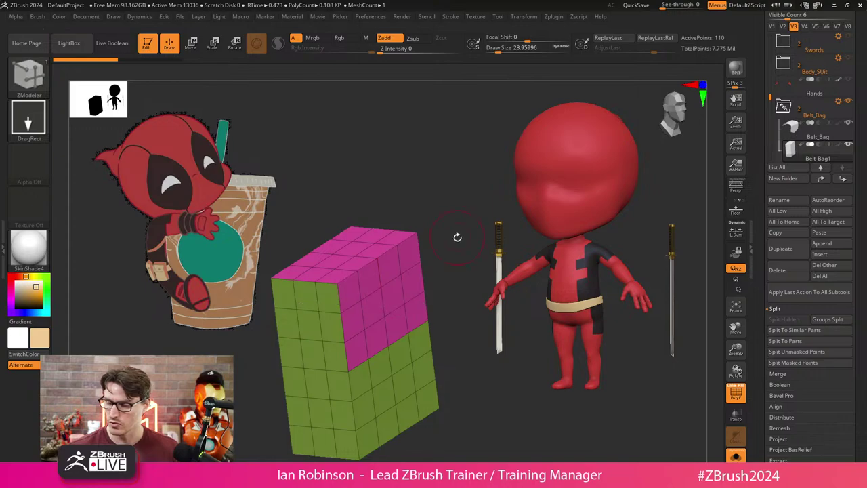
key("ctrl+z")
key("ctrl+z")
key("ctrl+z")
key("ctrl+z")
key("ctrl+shift+z")
key("ctrl+shift+z")
key("ctrl+shift+z")
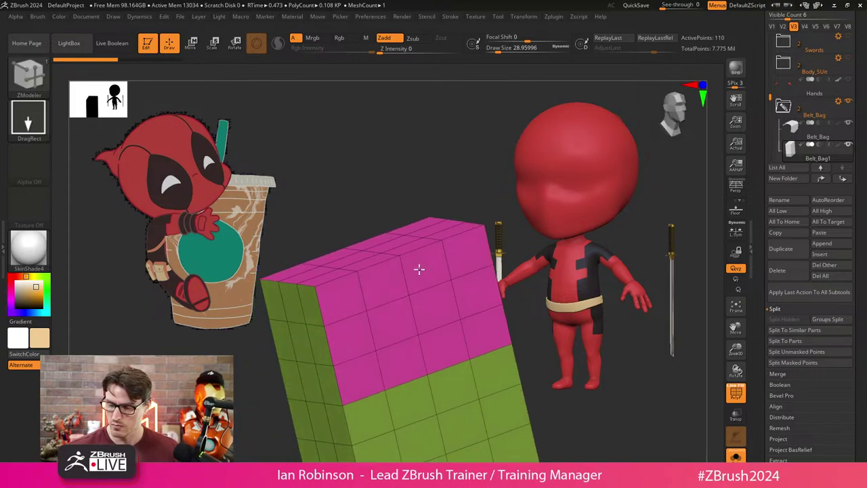
key("ctrl+shift+z")
key("ctrl+shift+z")
key("ctrl+shift+z")
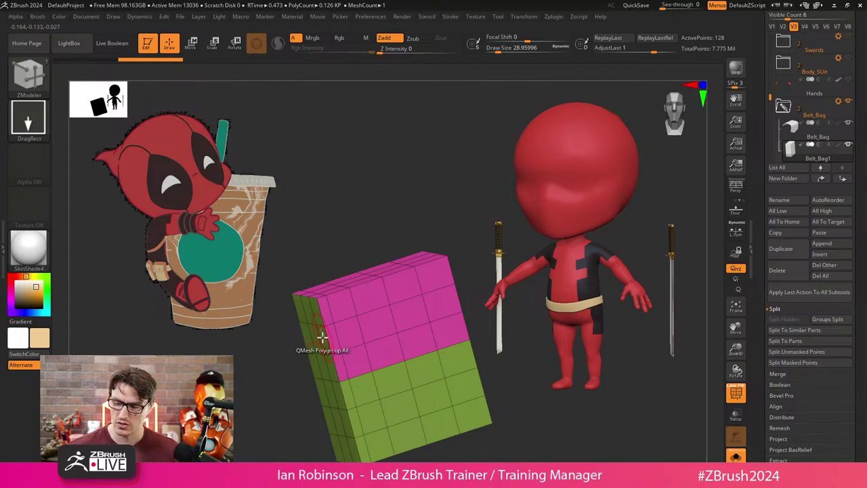
Briefly preview Dynamic Subdivision and toggle the polyframe, then undo the last change.
key("d")
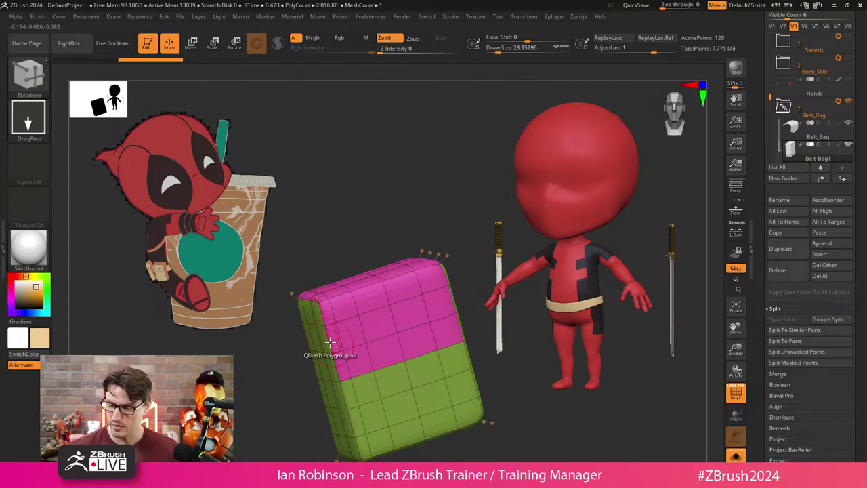
key("shift+d")
key("shift+f")
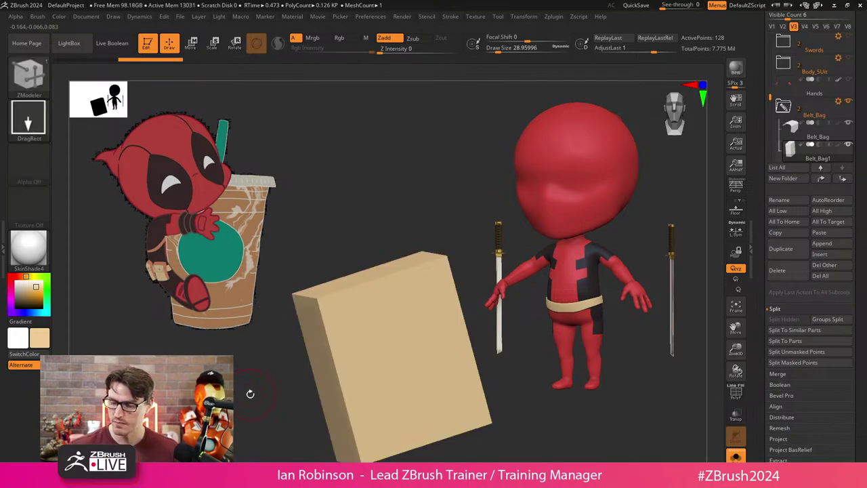
left_click_drag(248, 391, 256, 407)
key("shift+f")
key("ctrl+z")
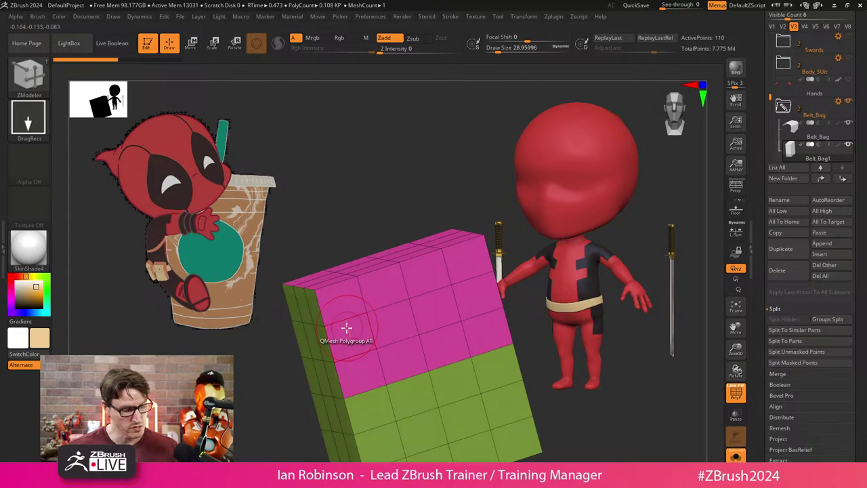
Add an edge loop, QMesh and bevel the box, then view it smoothed without polyframe.
left_click(338, 325)
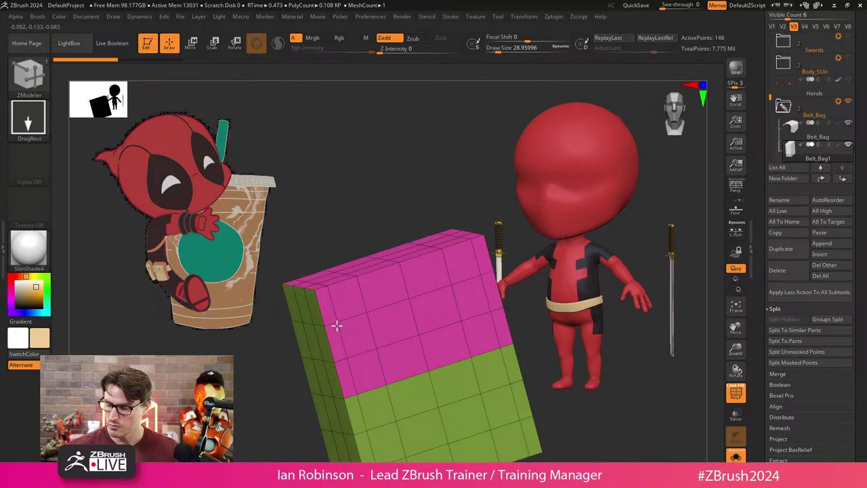
left_click_drag(319, 352, 432, 354)
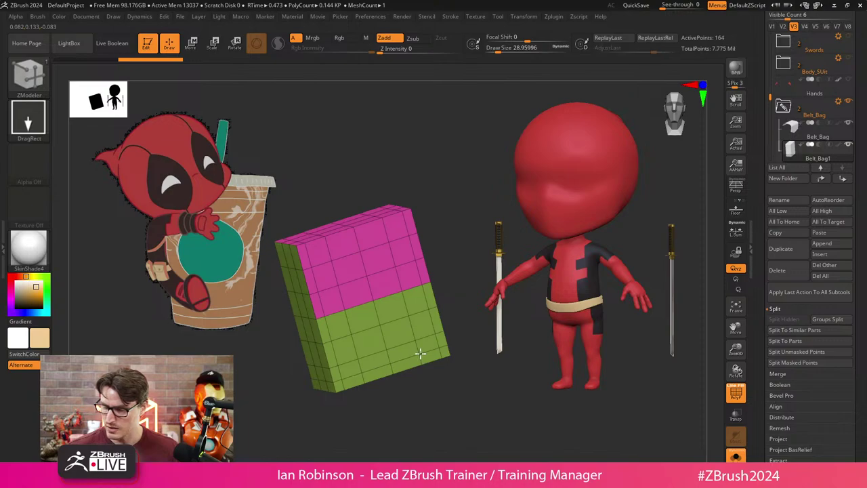
left_click_drag(420, 355, 420, 446)
key("shift+f")
key("d")
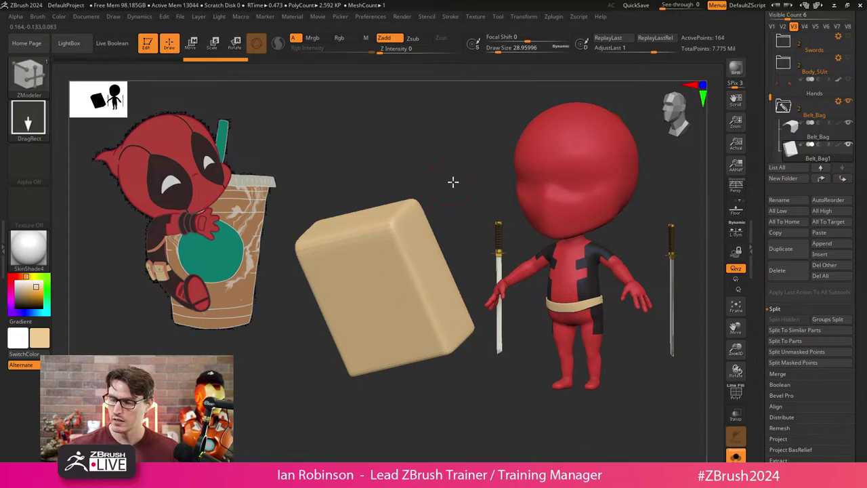
left_click_drag(453, 183, 453, 237)
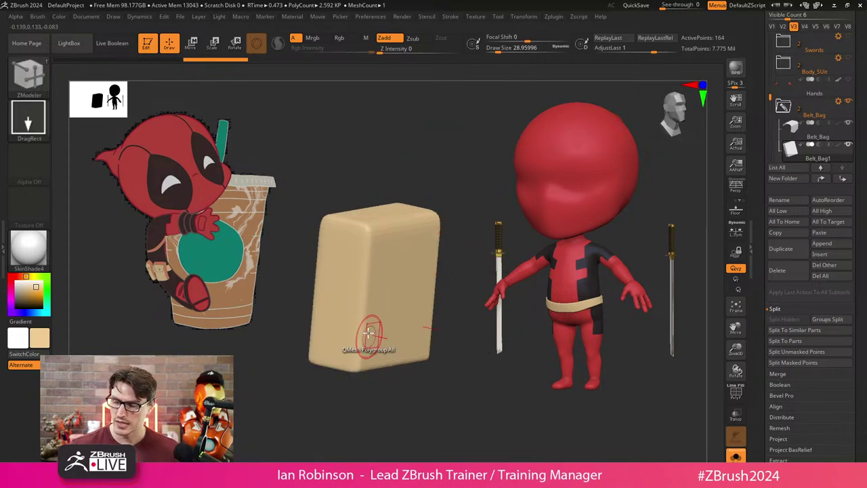
left_click_drag(417, 359, 406, 342)
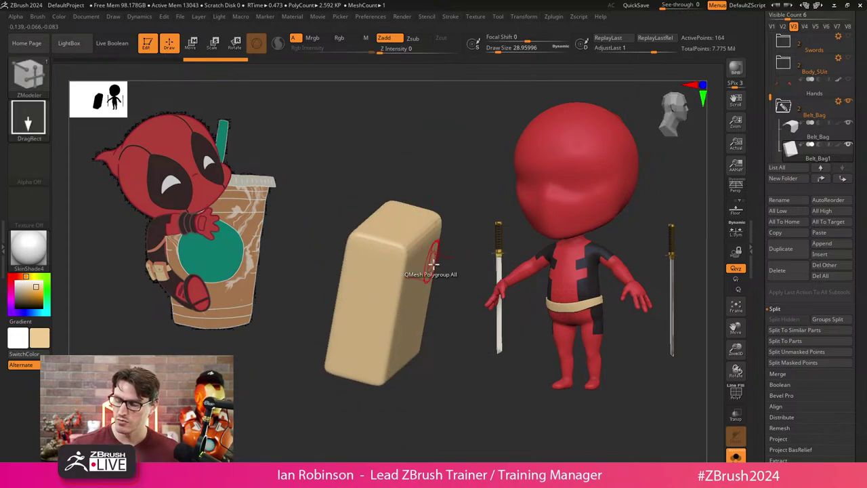
left_click_drag(453, 369, 461, 397)
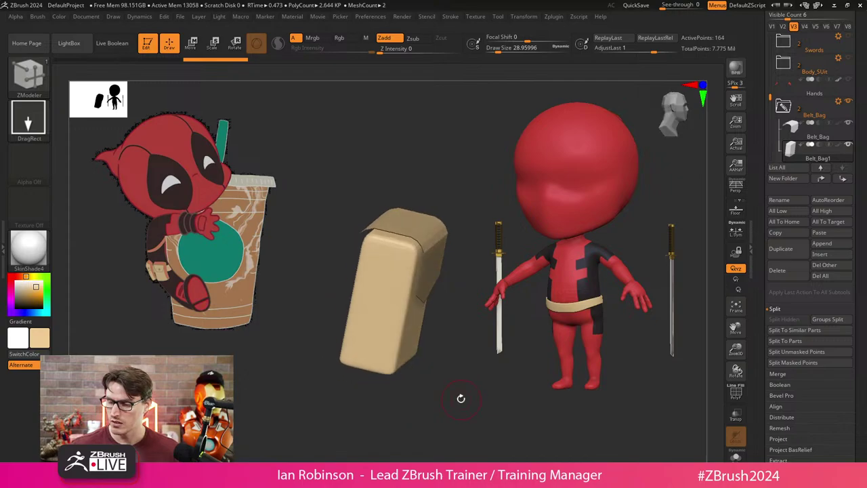
left_click_drag(410, 379, 445, 439)
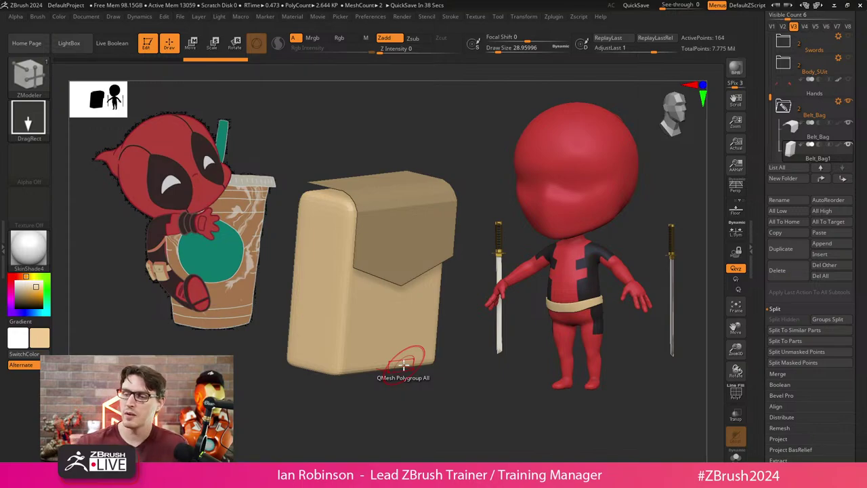
Open Preferences and expand its Custom UI, Tablet and Config sections.
left_click(371, 16)
left_click(388, 93)
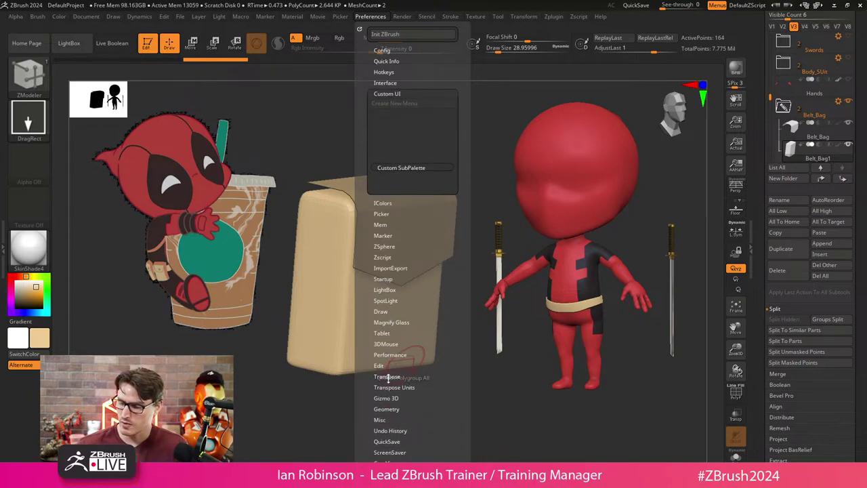
left_click(382, 332)
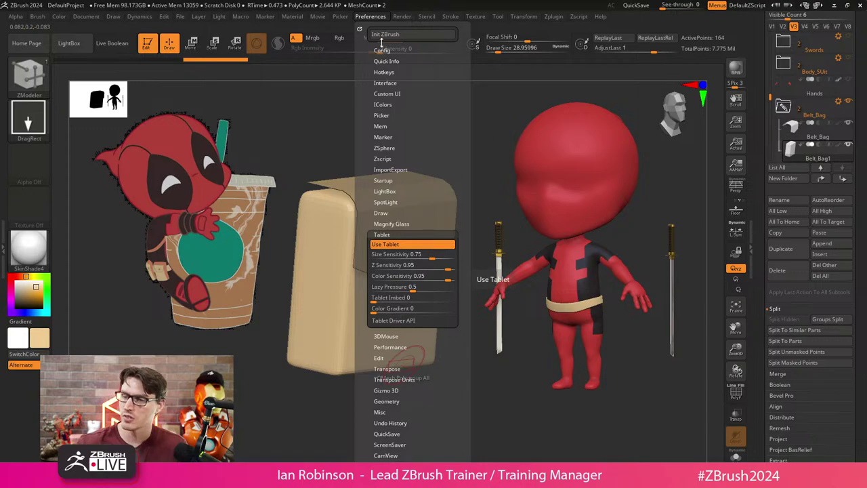
left_click(385, 51)
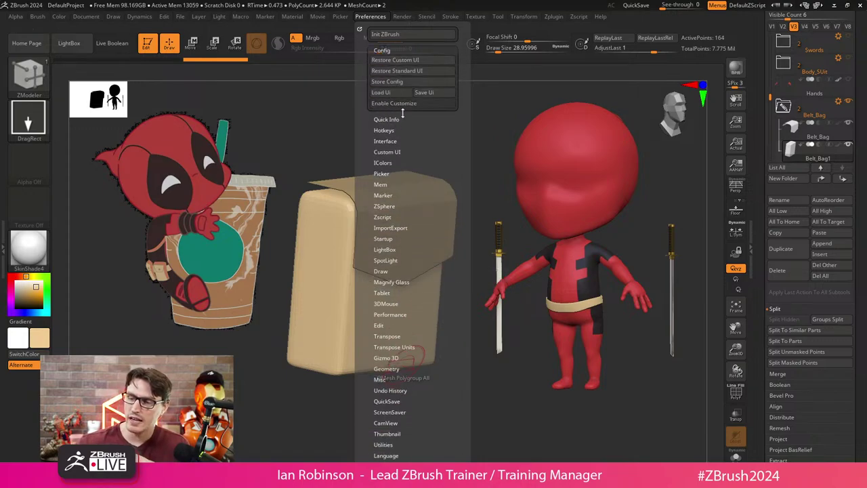
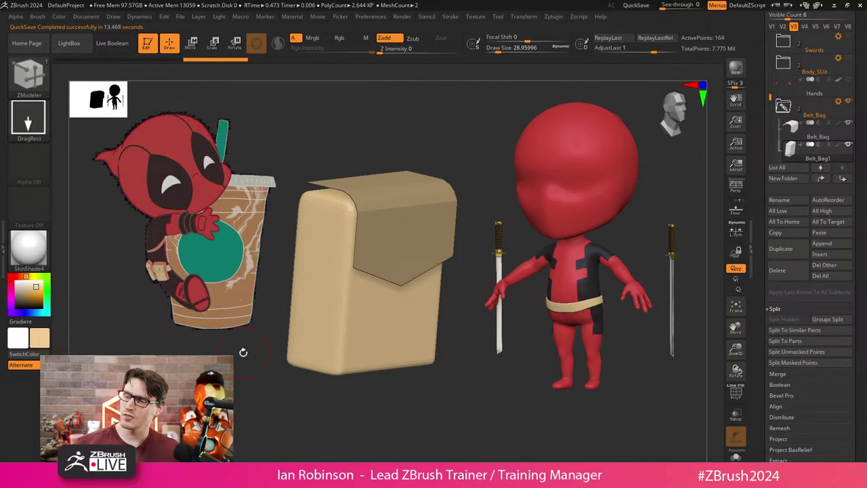
Enlarge the bag block, turn on ZModeler and PolyFrame, and select the Belt_Bag subtool.
mouse_move(377, 246)
left_mouse_down()
mouse_move(451, 246)
mouse_move(480, 345)
mouse_move(430, 248)
mouse_move(465, 184)
mouse_move(441, 207)
left_mouse_up()
key("b")
key("z")
key("m")
key("shift+f")
left_click(420, 218, "alt")
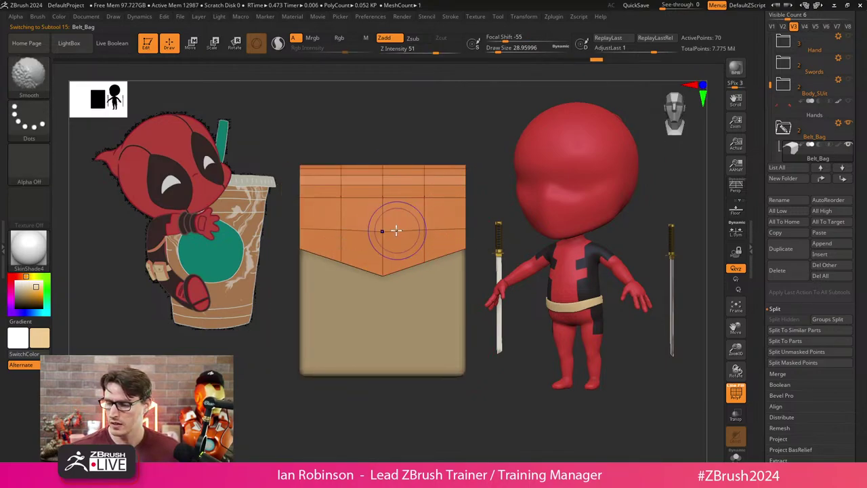
Orbit around the Belt_Bag to inspect its gridded flap from angled, side and top views.
mouse_move(358, 264)
right_mouse_down()
mouse_move(410, 338)
mouse_move(392, 233)
mouse_move(492, 217)
mouse_move(459, 248)
right_mouse_up()
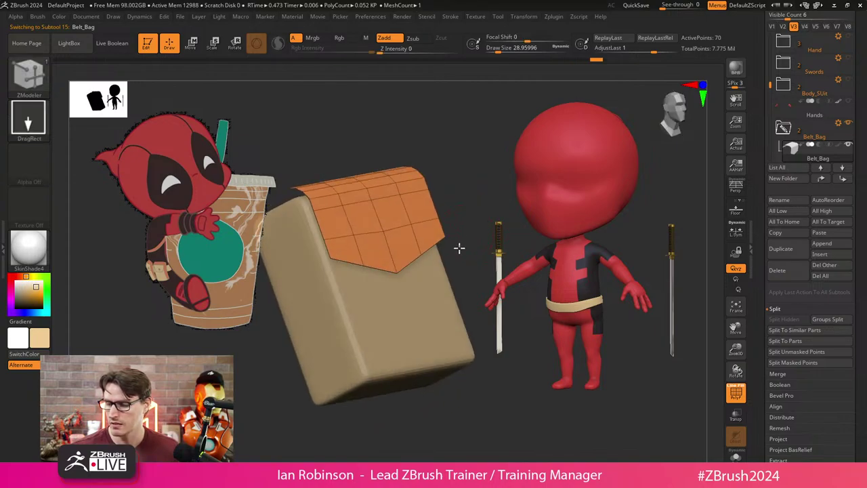
right_click_drag(404, 235, 450, 247, "shift")
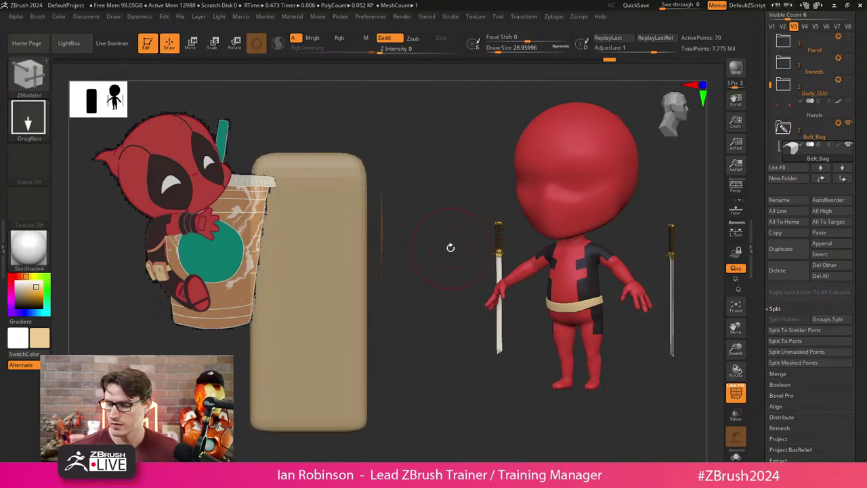
right_click_drag(384, 263, 384, 242)
mouse_move(447, 210)
right_mouse_down()
mouse_move(432, 235)
mouse_move(459, 228)
mouse_move(436, 192)
right_mouse_up()
Trim the bag block with ClipCurve along vertical cuts.
key("b")
key("s")
key("t")
left_click(38, 73)
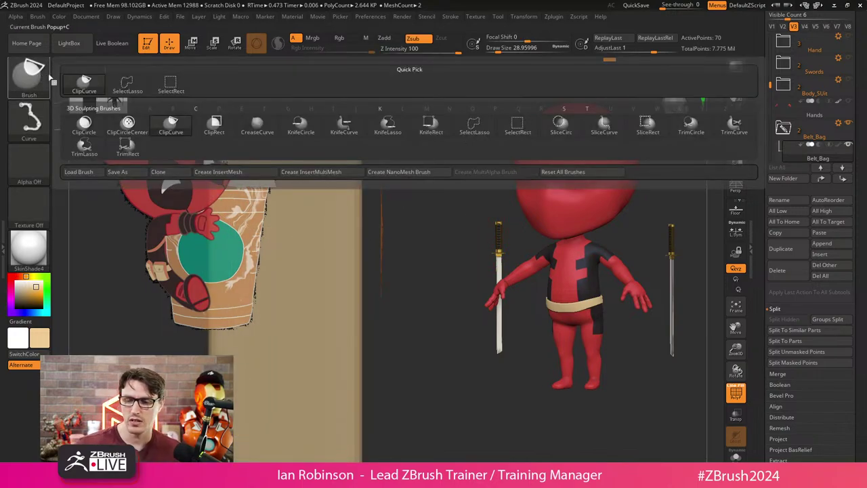
mouse_move(389, 126)
left_mouse_down("ctrl+shift")
mouse_move(390, 369)
mouse_move(381, 369)
left_mouse_up("ctrl+shift")
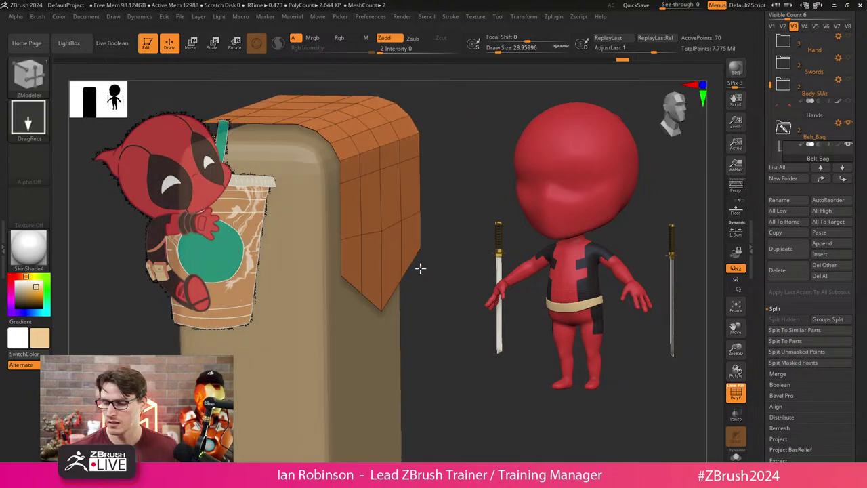
left_click_drag(377, 121, 373, 348, "ctrl+shift")
Pull the orange flap over the block, using undo/redo until it covers the top and front.
left_click_drag(430, 271, 397, 224)
key("ctrl+z")
key("ctrl+z")
key("ctrl+z")
key("ctrl+z")
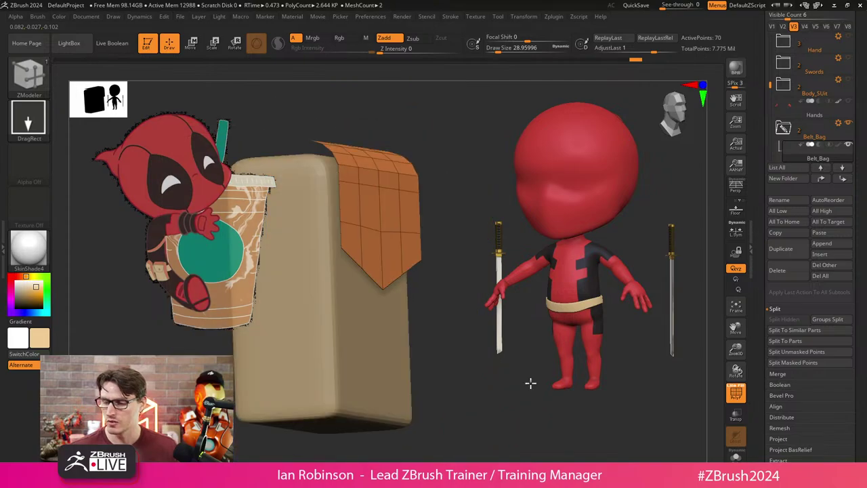
key("ctrl+z")
key("ctrl+z")
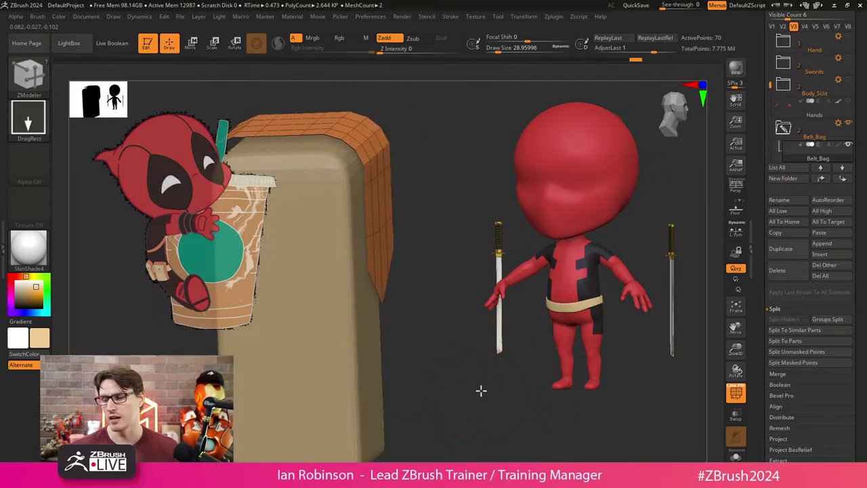
key("ctrl+shift+z")
key("ctrl+shift+z")
key("ctrl+z")
key("ctrl+z")
key("ctrl+z")
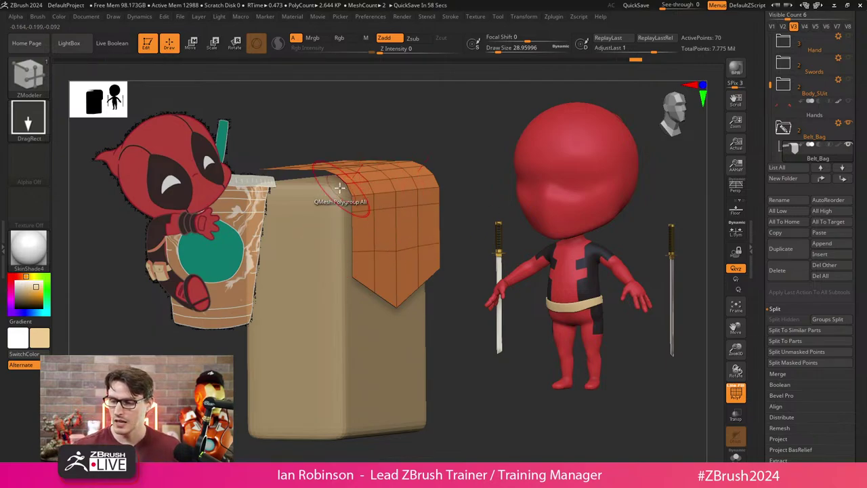
Compare flap states in history and set ZModeler extrude to QMesh Polygroup All.
key("ctrl+z")
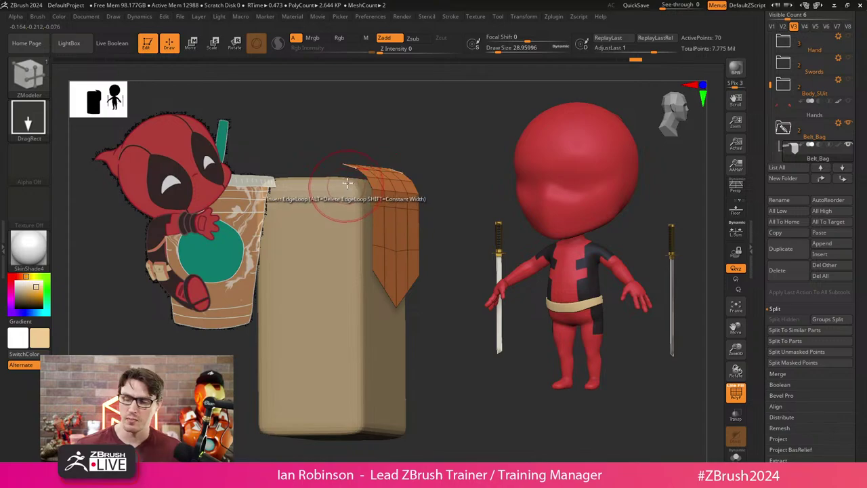
key("ctrl+z")
key("ctrl+z")
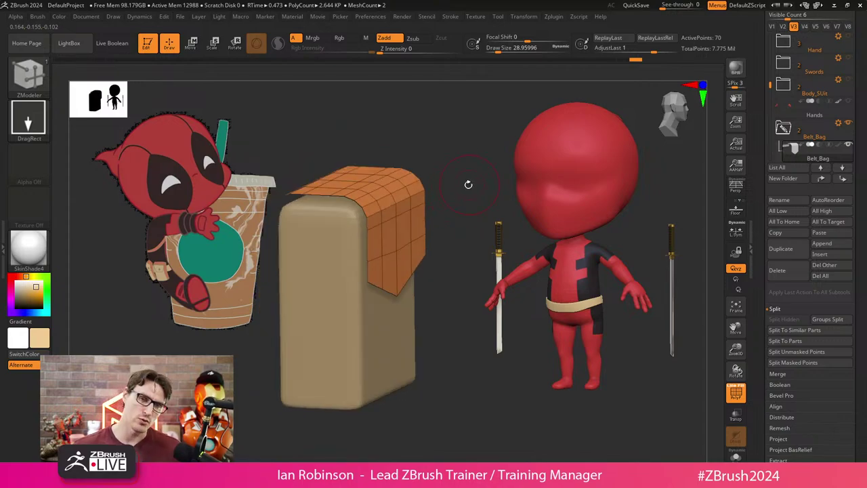
key("ctrl+shift+z")
key("ctrl+shift+z")
key("ctrl+shift+z")
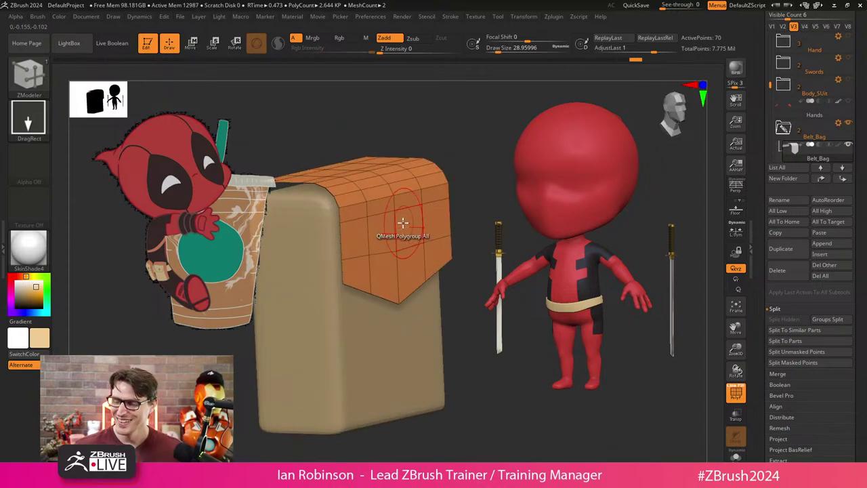
key("space")
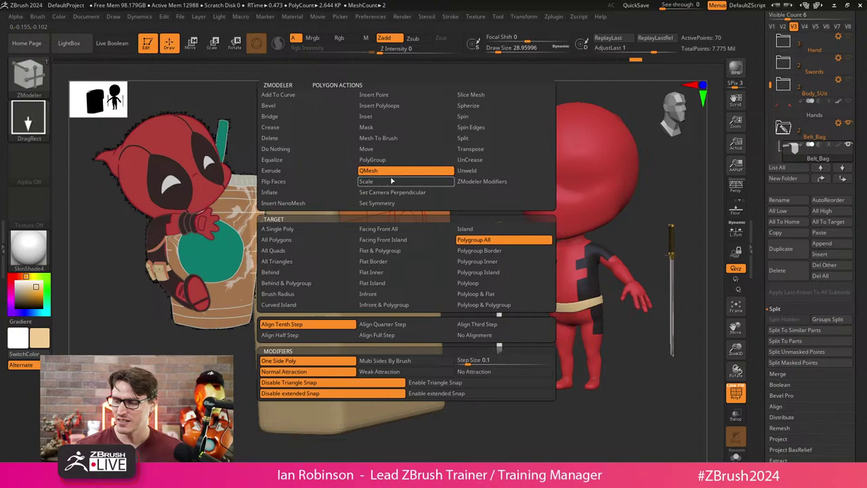
key("ctrl+z")
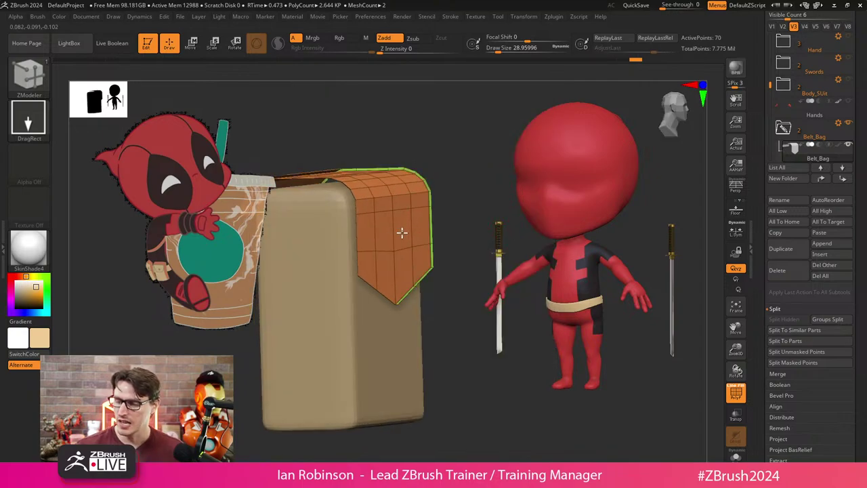
key("ctrl+shift+z")
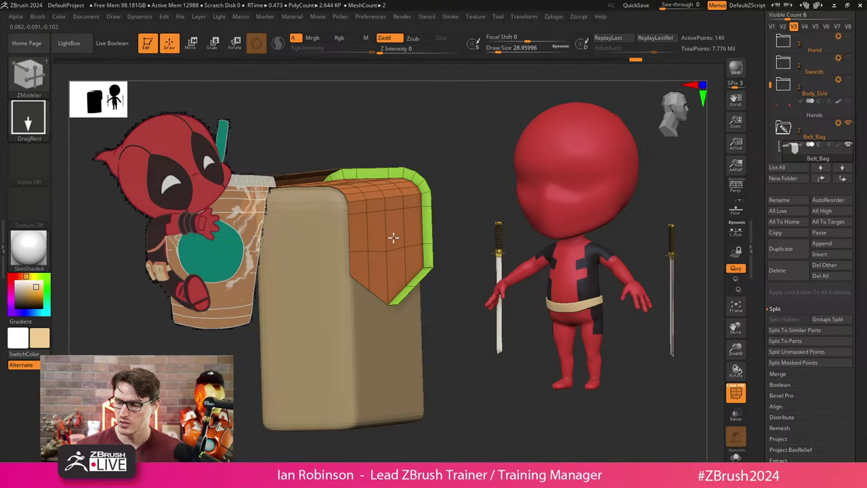
Extrude the flap polygroup to give it a thick green-edged rim, checking with undo/redo.
left_click_drag(393, 238, 473, 227)
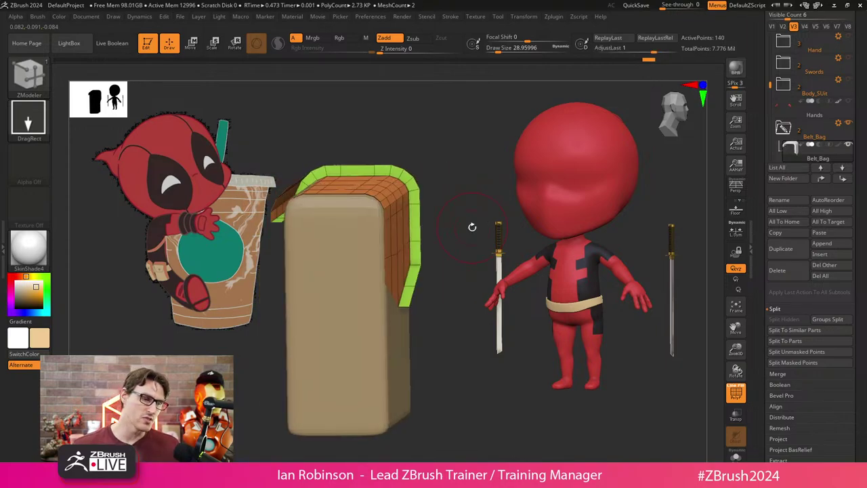
key("ctrl+z")
key("ctrl+z")
key("ctrl+z")
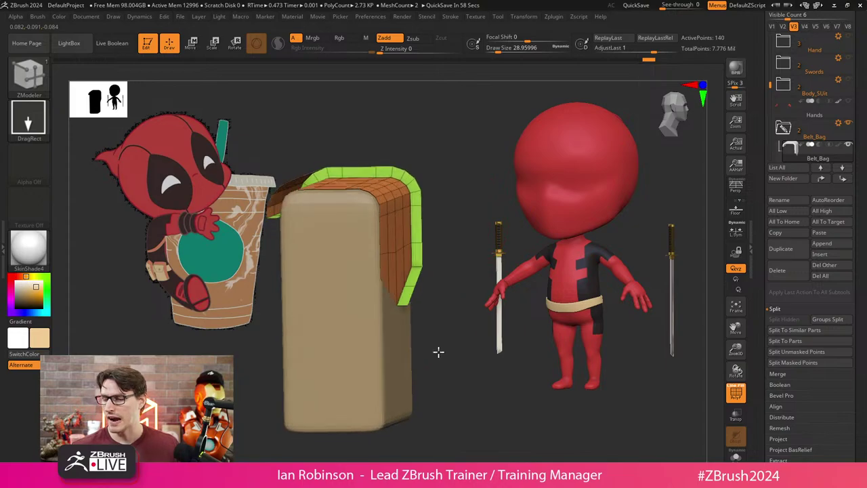
key("ctrl+shift+z")
key("ctrl+shift+z")
key("ctrl+shift+z")
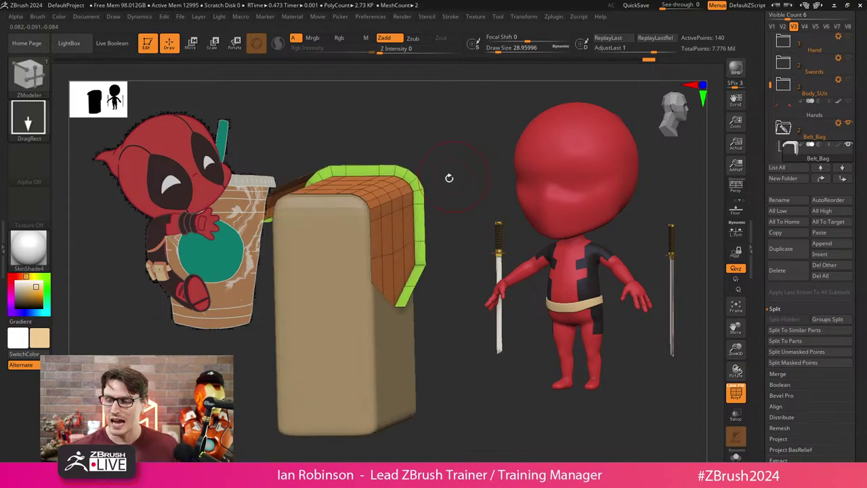
key("ctrl+shift+z")
key("ctrl+shift+z")
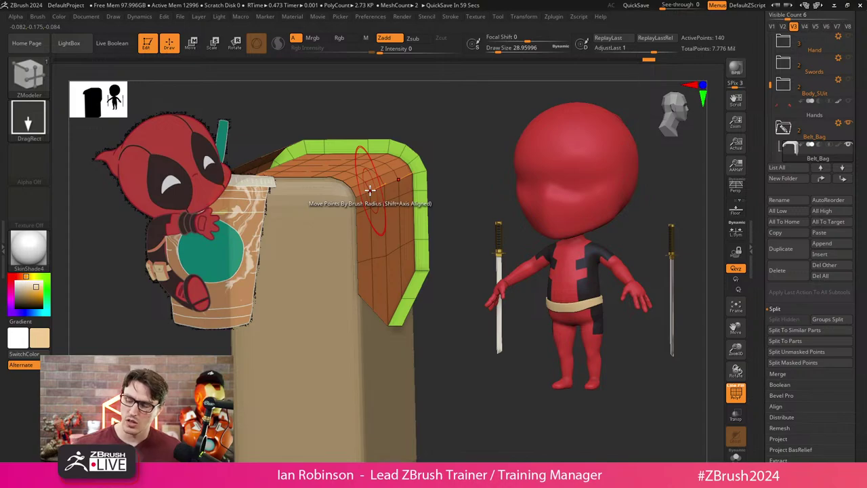
key("ctrl+z")
key("ctrl+z")
key("ctrl+z")
key("ctrl+z")
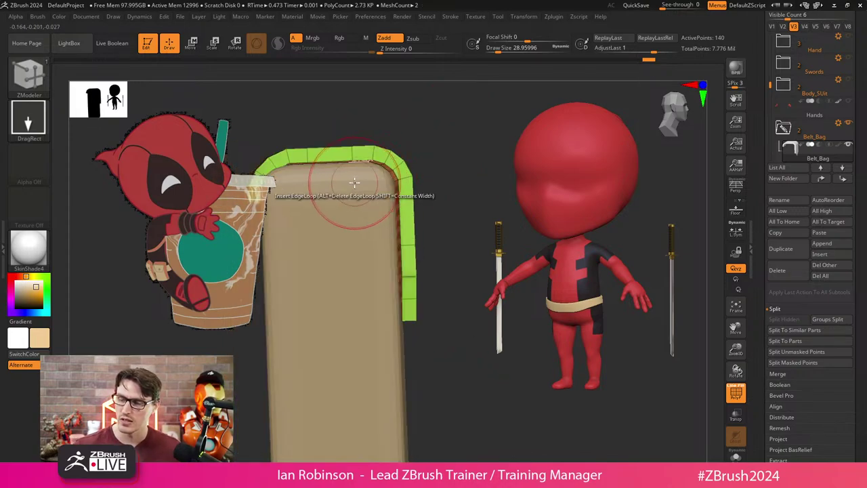
key("ctrl+shift+z")
key("ctrl+shift+z")
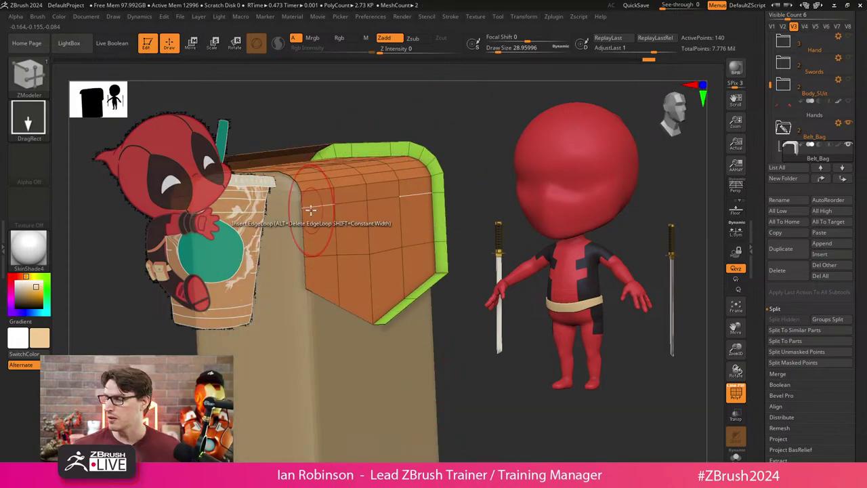
Flip the Belt_Bag's normals and frame the bag in a zoomed front view.
scroll(858, 254, "down", 5)
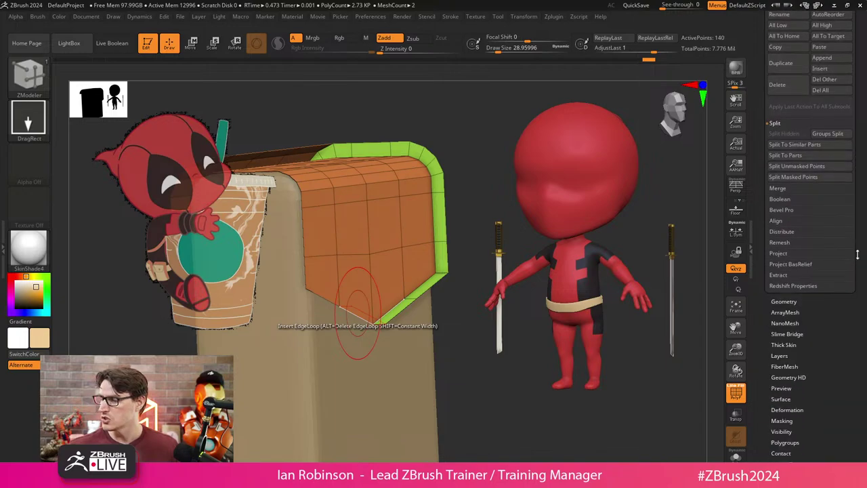
scroll(823, 351, "down", 4)
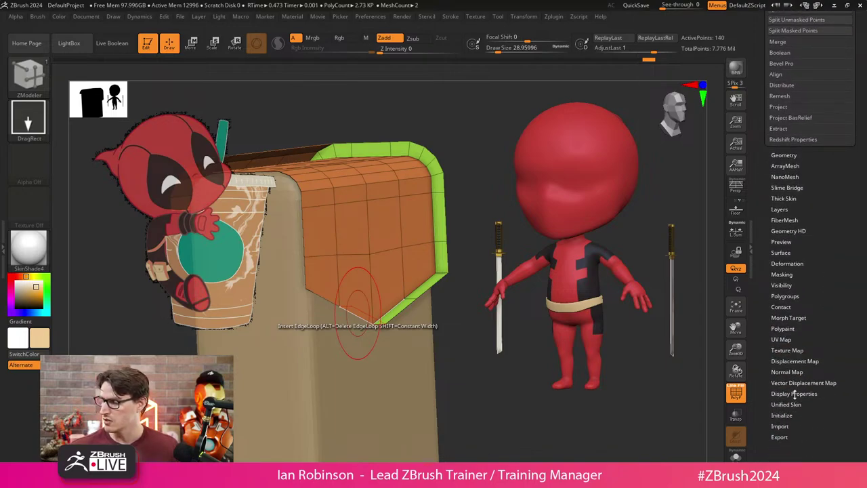
left_click(794, 393)
left_click(825, 296)
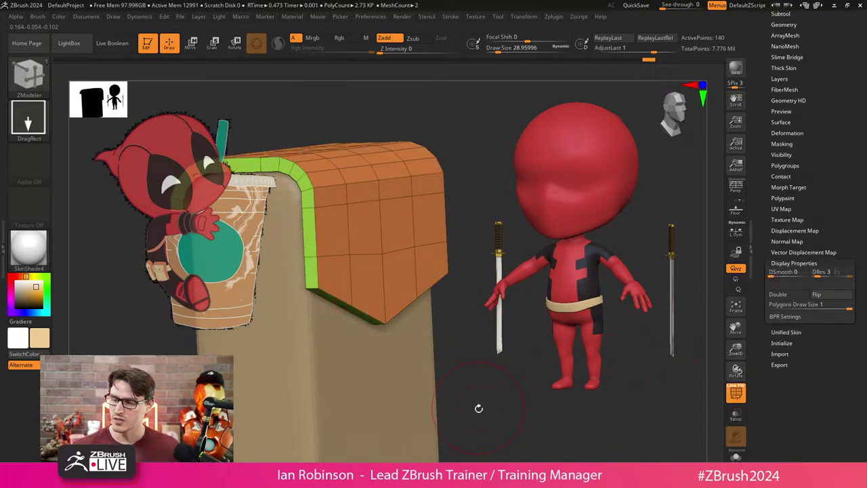
left_click_drag(478, 407, 467, 368)
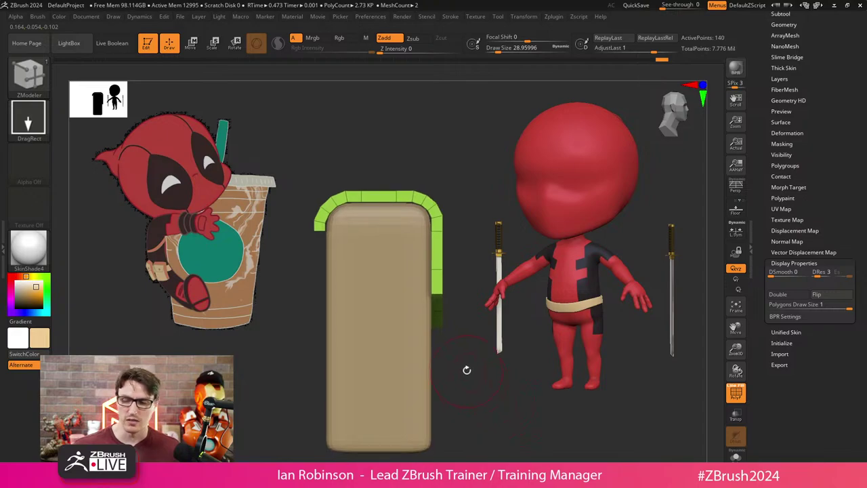
left_click_drag(470, 332, 413, 339, "alt")
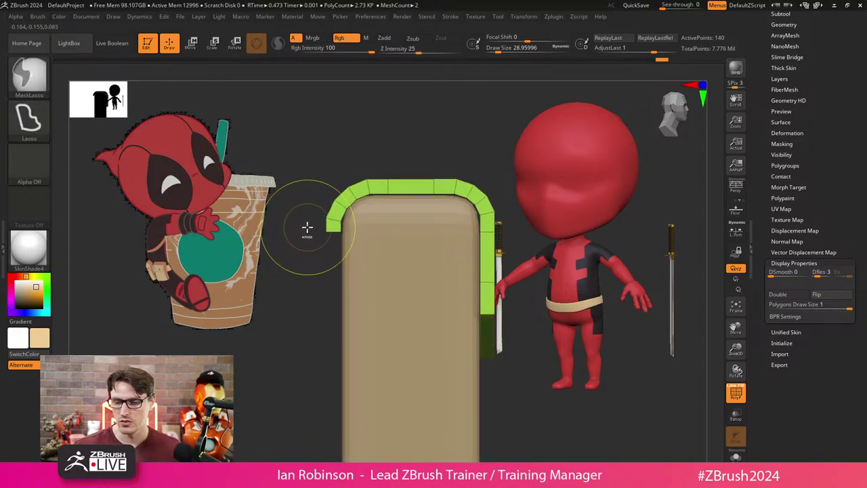
Lasso-mask the rim except its left end and centre the Move gizmo on it.
mouse_move(306, 232)
left_mouse_down("ctrl")
mouse_move(377, 254)
mouse_move(376, 233)
left_mouse_up("ctrl")
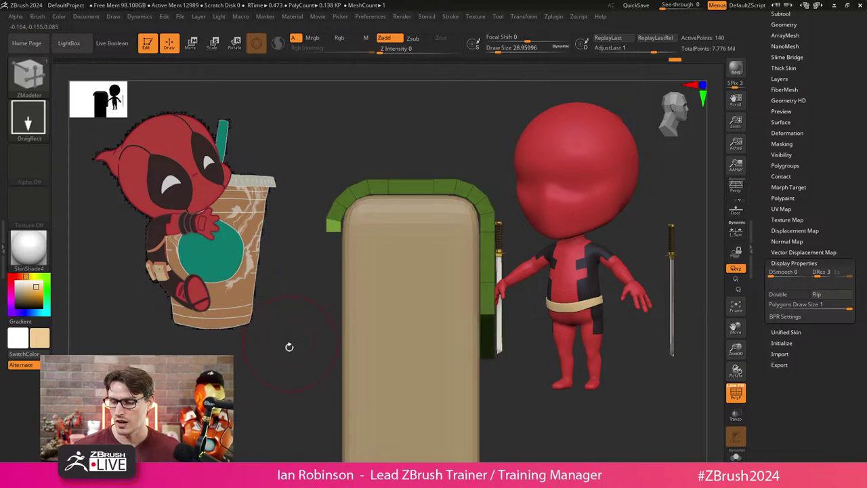
key("w")
left_click(395, 222)
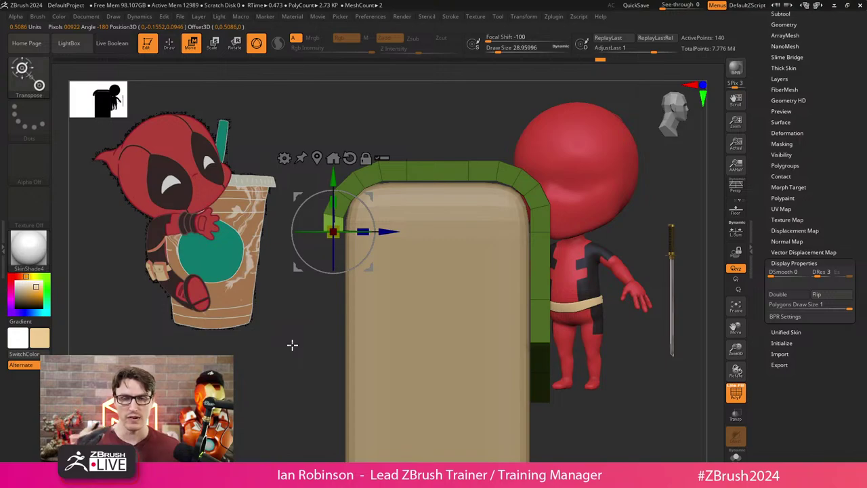
Extrude the rim's left end downward with the gizmo's Y axis and angle the new segment.
key("ctrl")
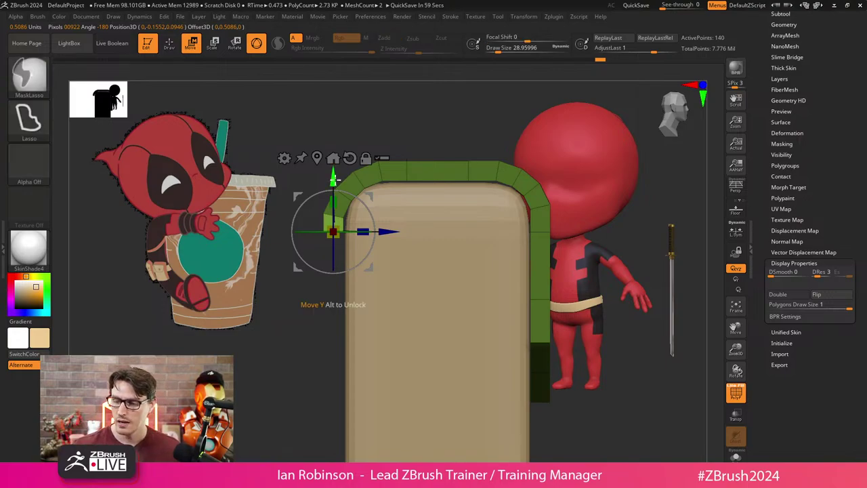
left_click_drag(333, 180, 332, 205, "ctrl")
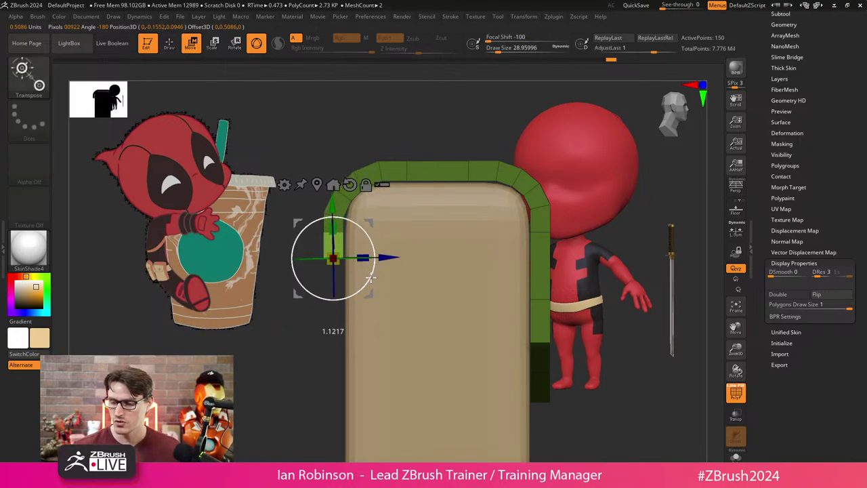
left_click_drag(372, 278, 392, 225)
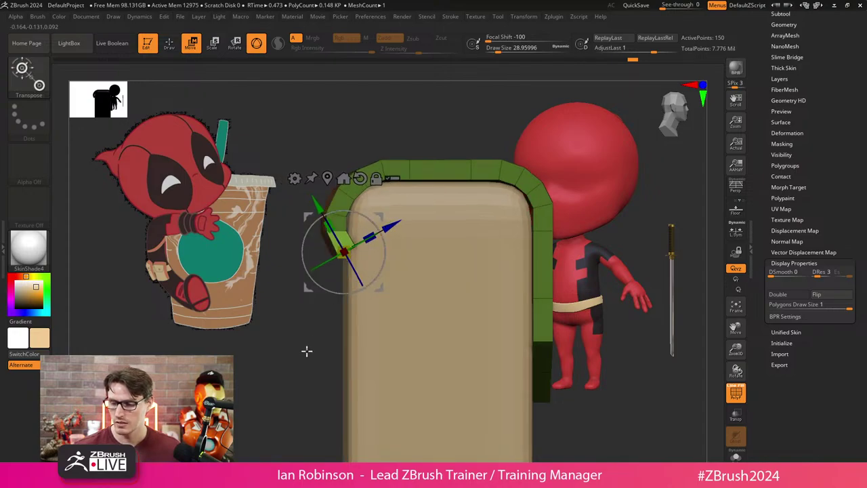
left_click_drag(305, 350, 359, 271)
left_click_drag(372, 241, 370, 242)
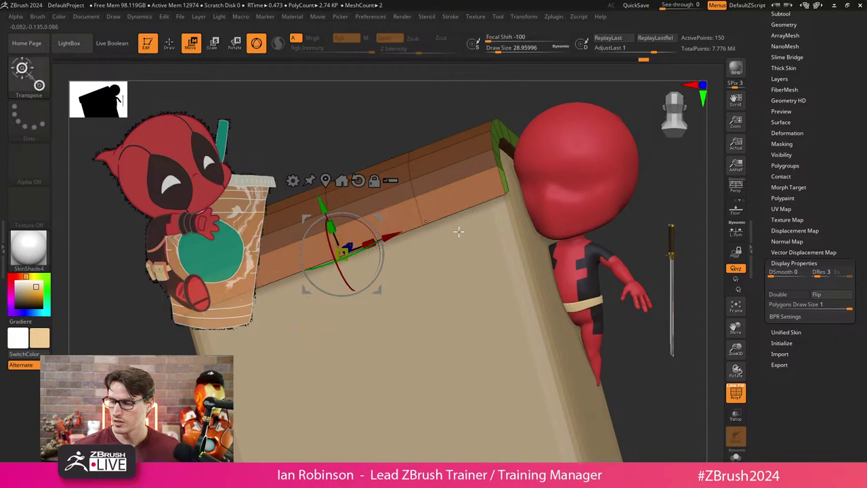
left_click_drag(672, 188, 559, 227, "shift")
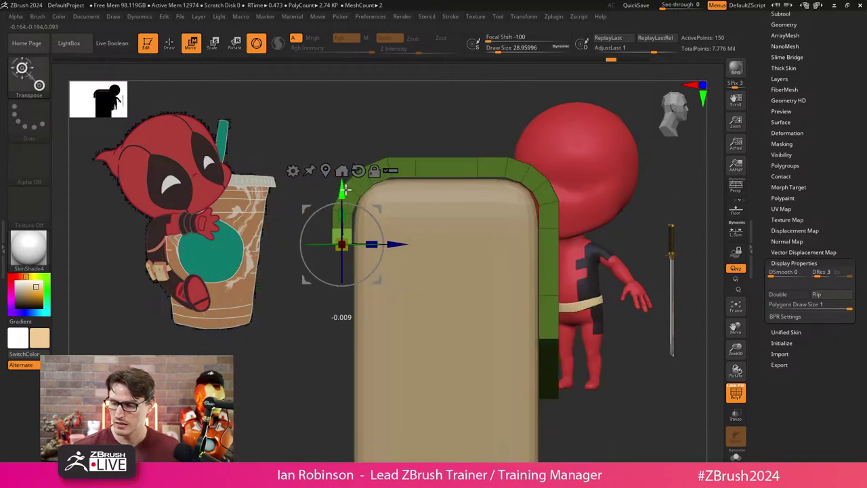
Undo the missteps, extrude a fresh bent segment, then return to ZModeler and orbit to check.
key("ctrl+z")
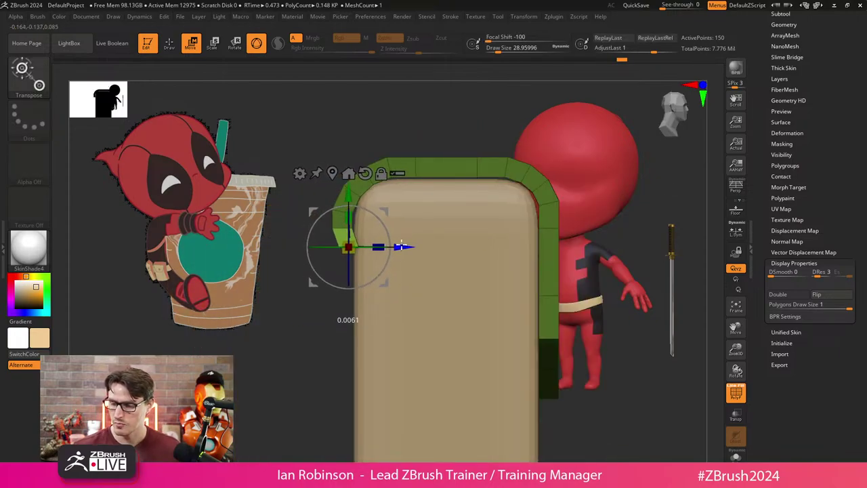
key("ctrl+shift+z")
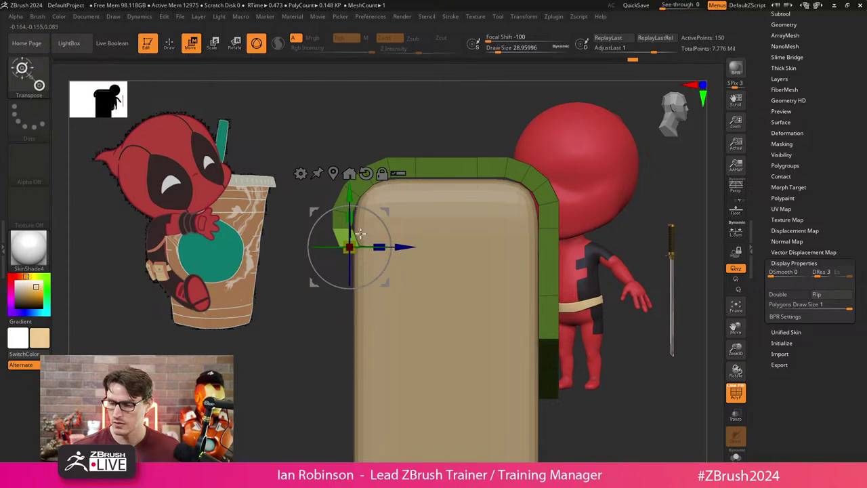
left_click_drag(351, 197, 351, 219, "ctrl")
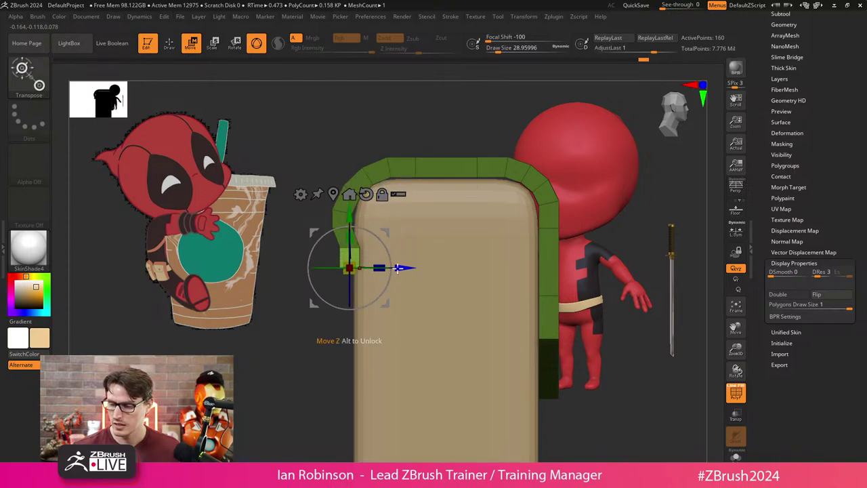
left_click(324, 332, "ctrl")
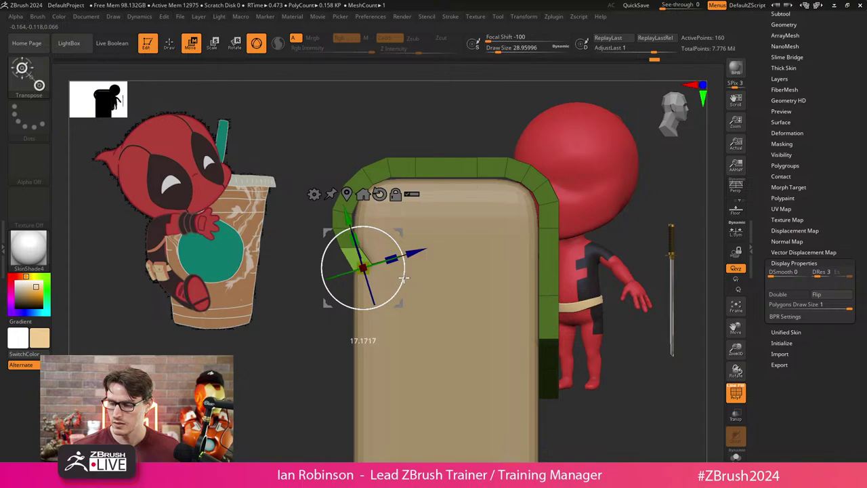
key("q")
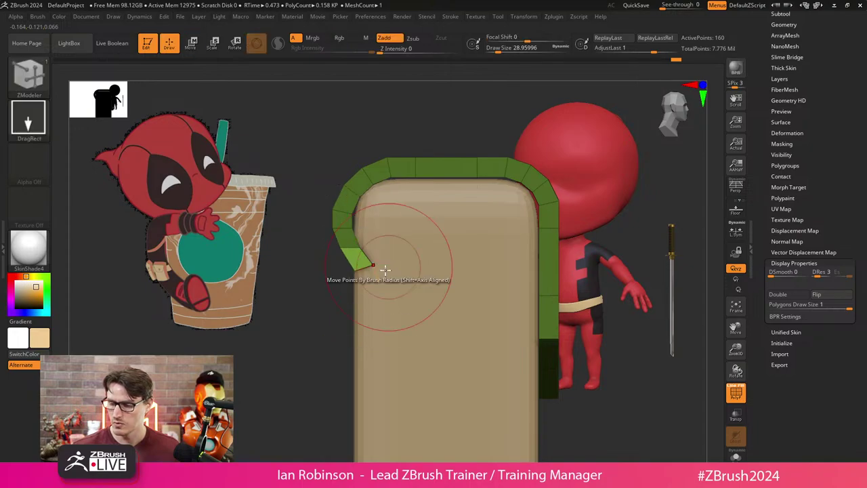
left_click_drag(304, 360, 429, 261)
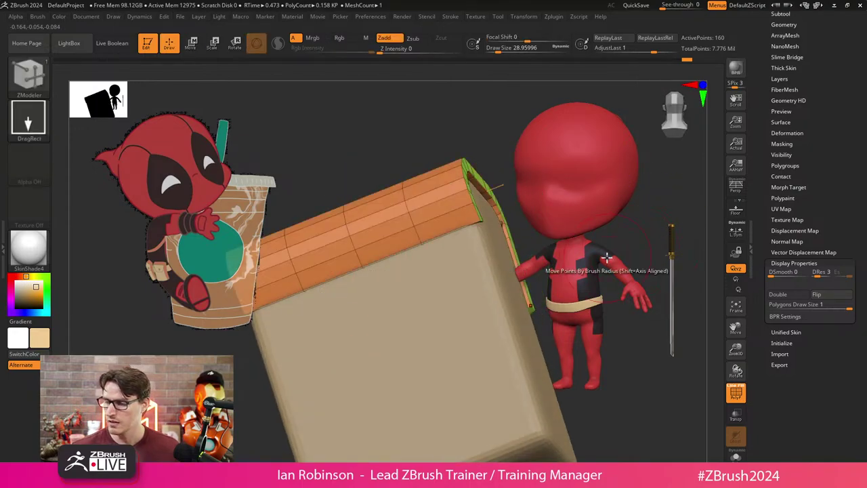
left_click_drag(368, 319, 474, 379)
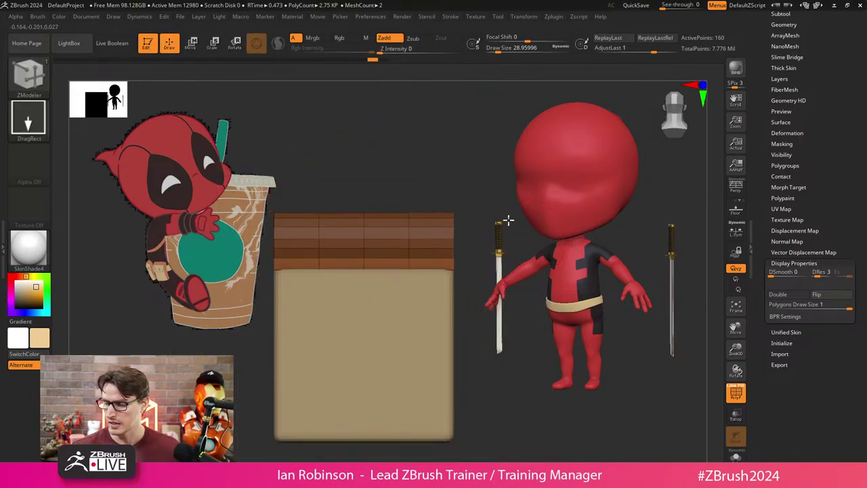
Lasso-mask the lower bag, test rotating the flap's top, then undo it.
mouse_move(508, 220)
left_mouse_down("shift")
mouse_move(478, 244)
mouse_move(454, 294)
mouse_move(383, 308)
left_mouse_up("shift")
left_click_drag(329, 243, 341, 282, "ctrl")
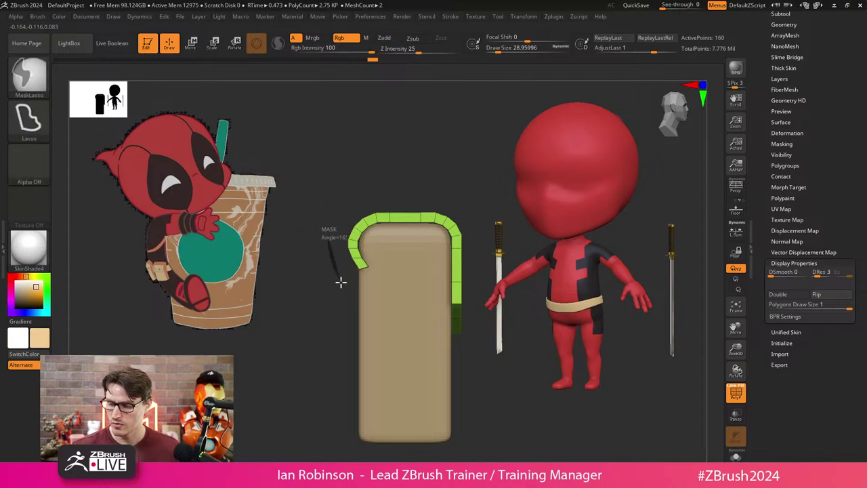
mouse_move(348, 197)
left_mouse_down("ctrl")
mouse_move(441, 167)
mouse_move(461, 184)
mouse_move(385, 278)
left_mouse_up("ctrl")
key("w")
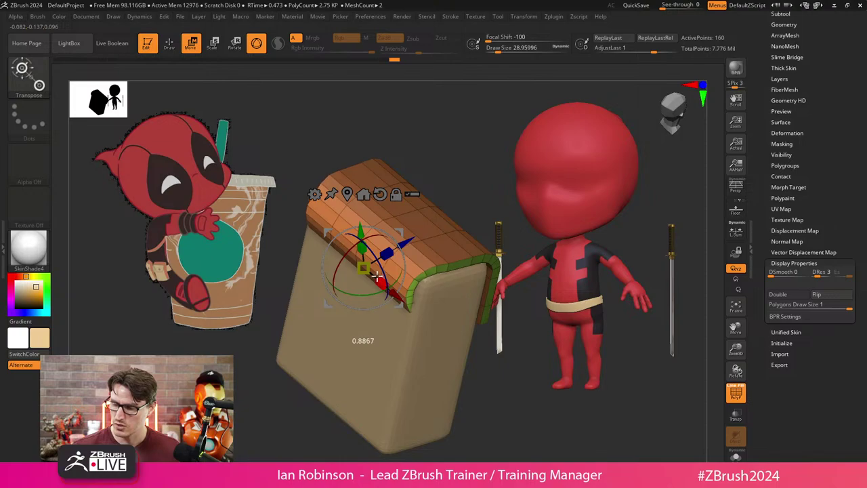
key("ctrl+z")
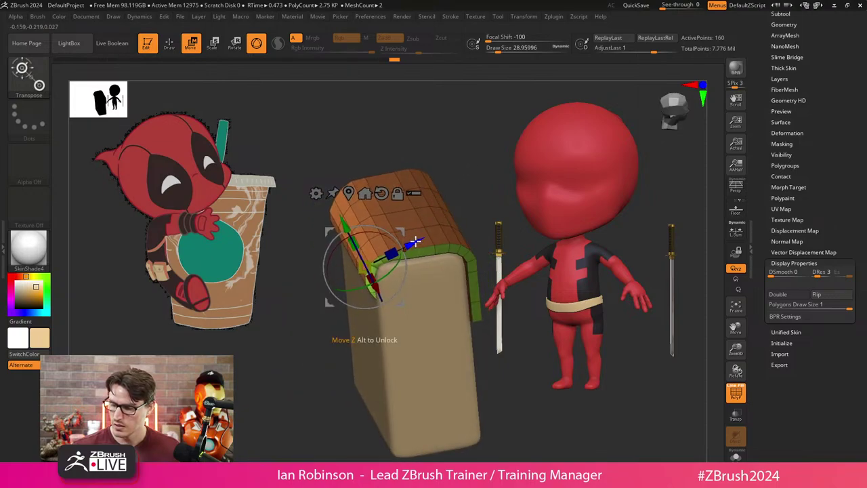
key("ctrl+z")
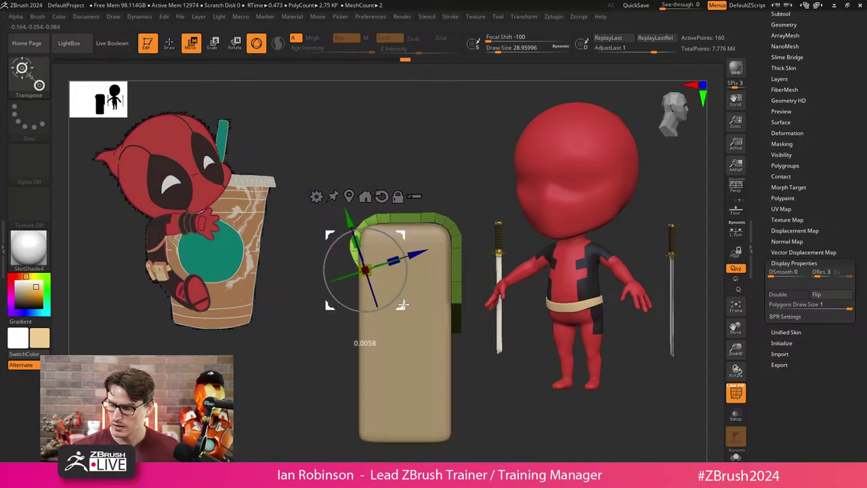
key("q")
Drag the flap's left edge around the top corner with the MoveInfiniteDepth brush.
key("ctrl+z")
key("s")
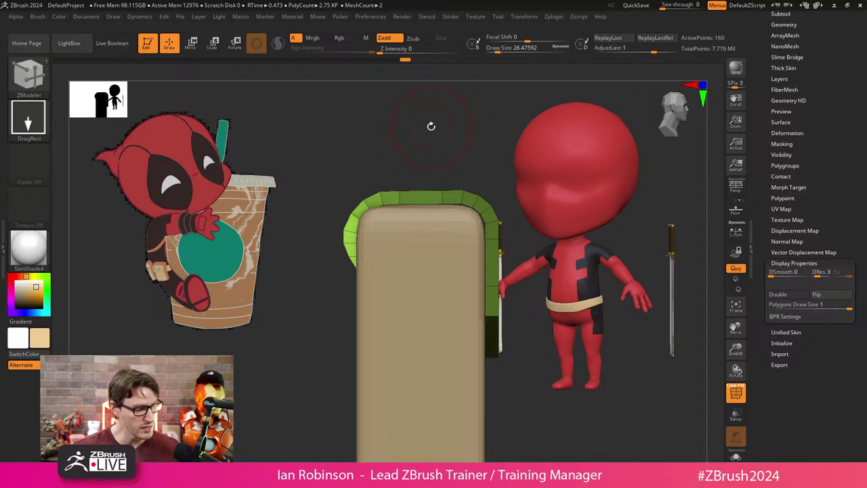
key("b")
key("m")
key("i")
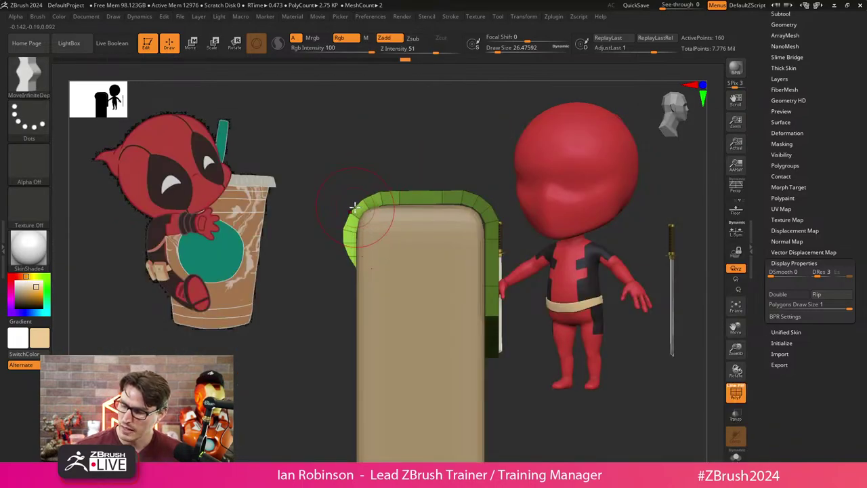
left_click_drag(345, 234, 347, 242)
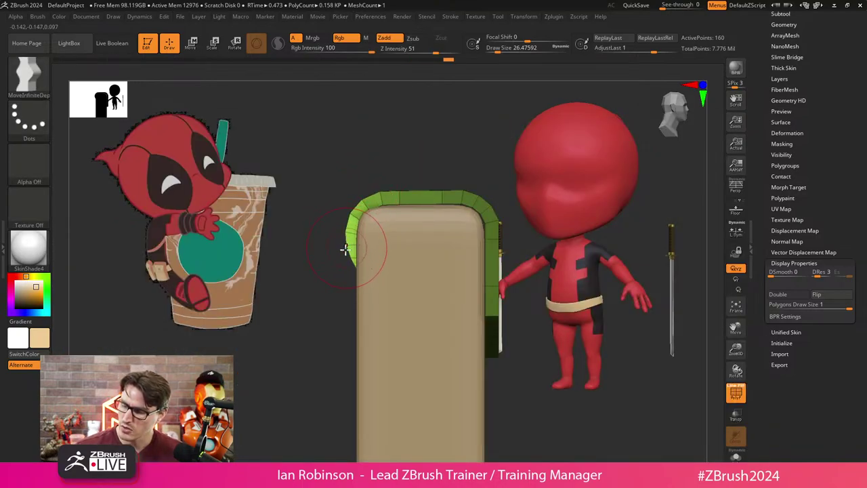
left_click_drag(314, 306, 446, 141)
key("ctrl")
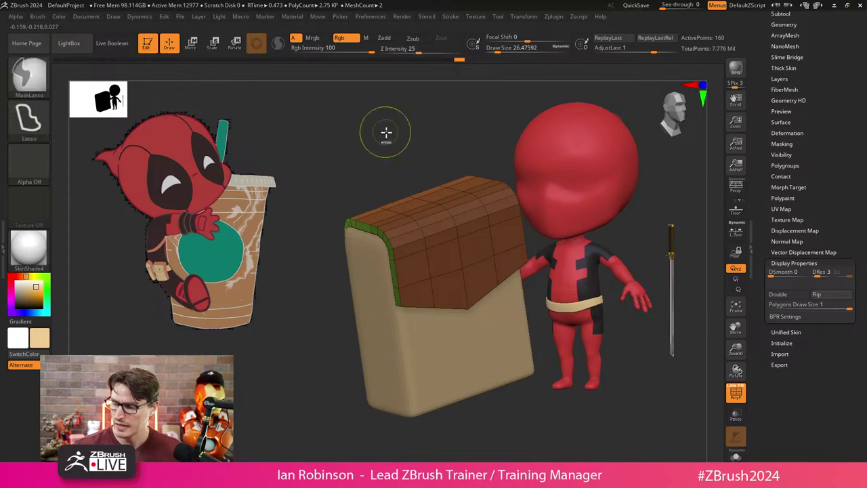
mouse_move(386, 132)
right_mouse_down()
mouse_move(385, 165)
mouse_move(428, 273)
mouse_move(402, 334)
right_mouse_up()
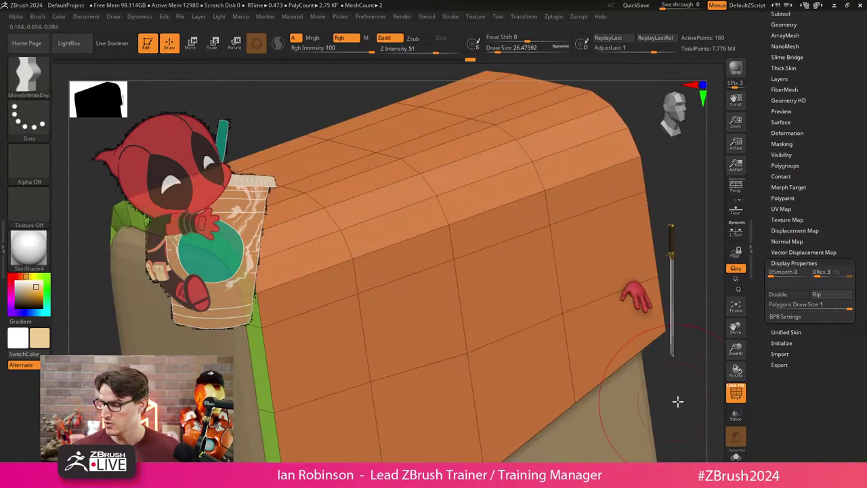
right_click_drag(678, 401, 433, 348)
right_click_drag(319, 352, 290, 370)
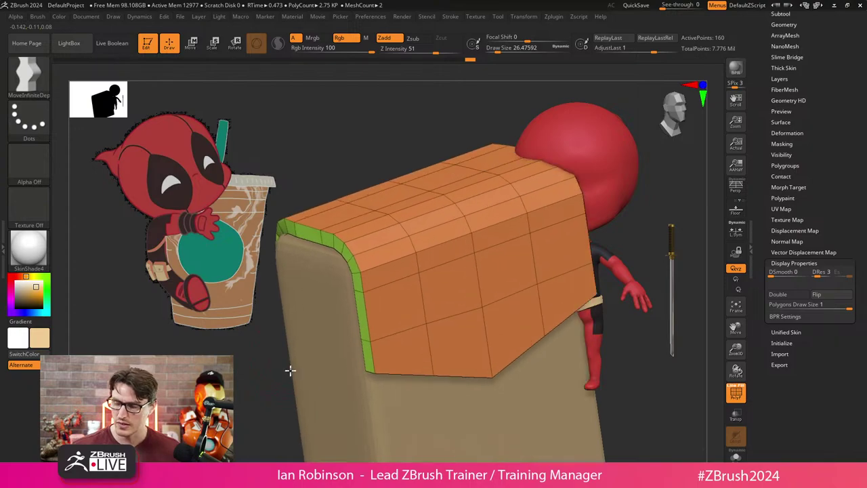
key("d")
key("shift")
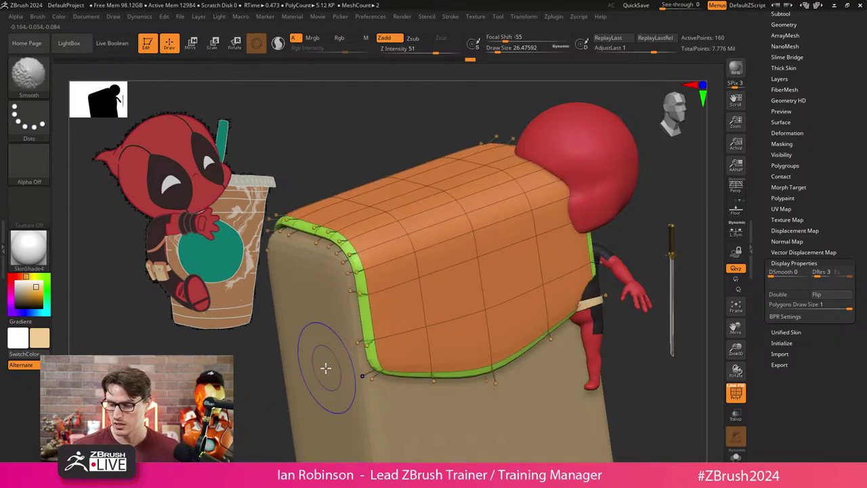
key("shift+d")
mouse_move(311, 373)
right_mouse_down()
mouse_move(238, 407)
mouse_move(267, 416)
mouse_move(357, 261)
right_mouse_up()
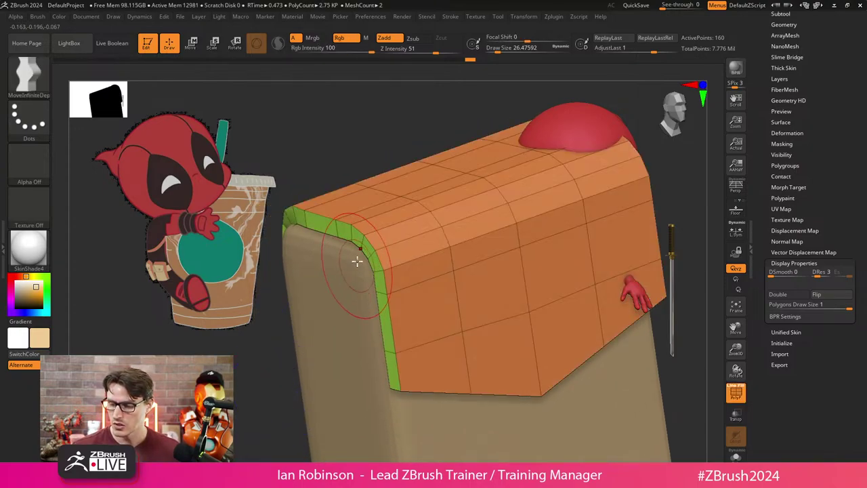
Insert Multiple EdgeLoops along the flap's bevelled rim with ZModeler.
key("b")
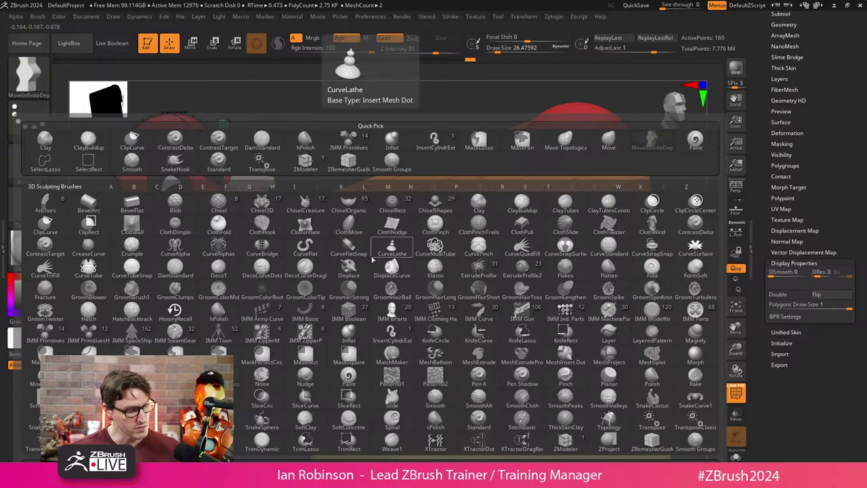
key("z")
key("m")
key("space")
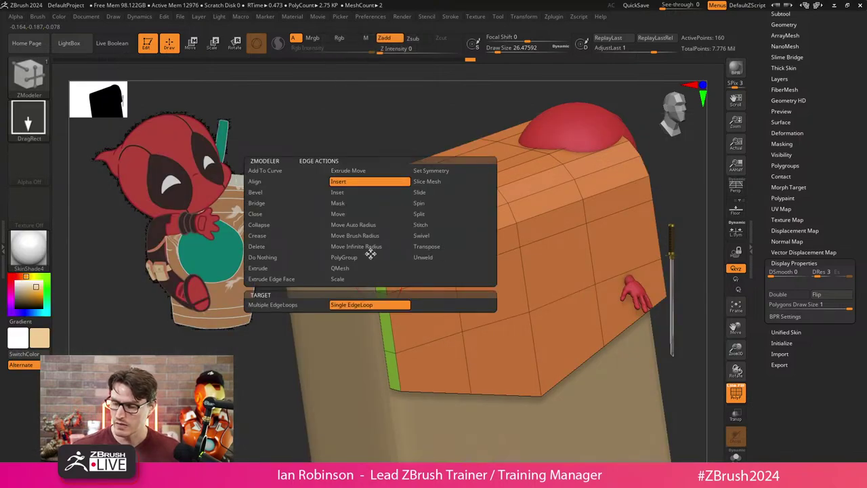
left_click(272, 305)
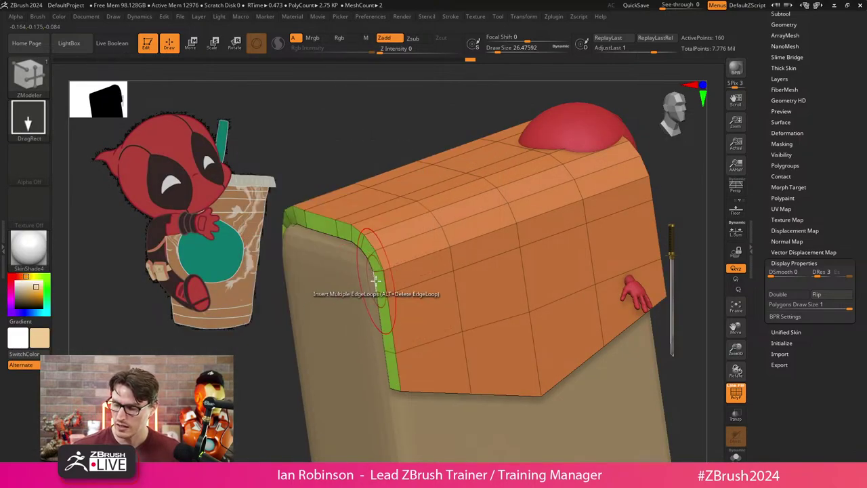
left_click(377, 295)
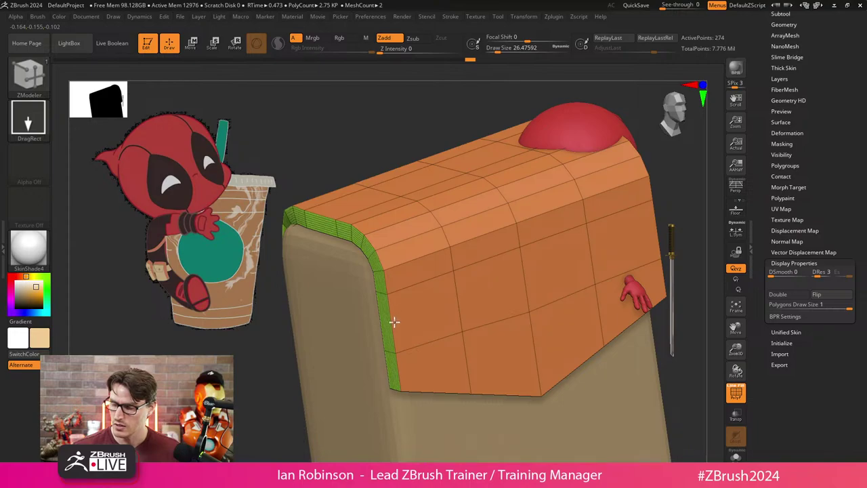
left_click_drag(394, 323, 441, 219)
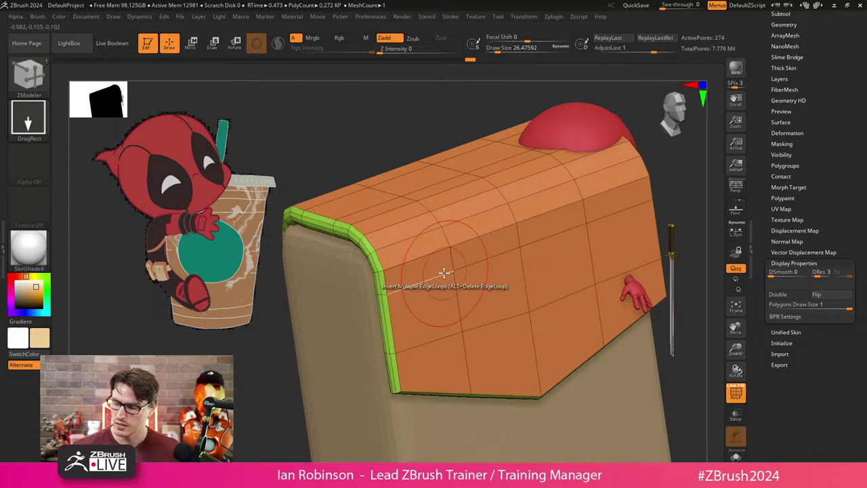
key("ctrl+z")
key("ctrl+z")
key("ctrl+z")
Step the view back to a front-on angle and zoom in on the bag's flap.
key("ctrl+z")
key("ctrl+z")
key("ctrl+z")
key("ctrl+z")
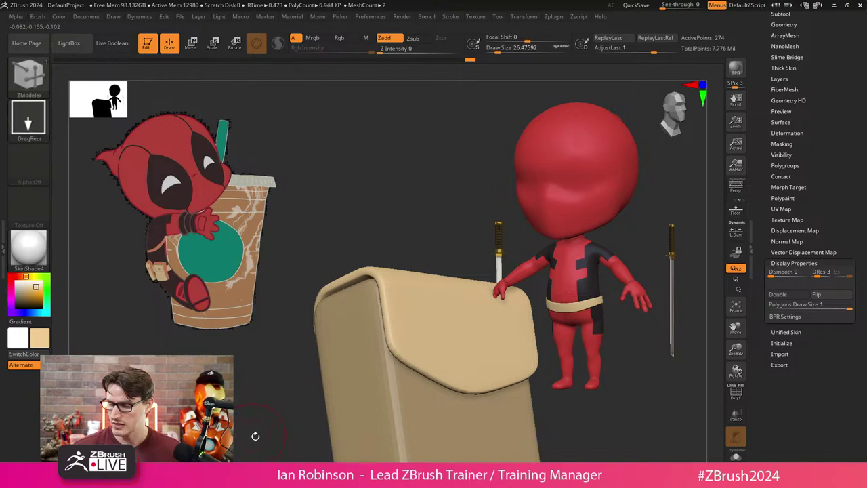
key("ctrl+z")
key("ctrl+z")
key("ctrl+z")
key("ctrl+z")
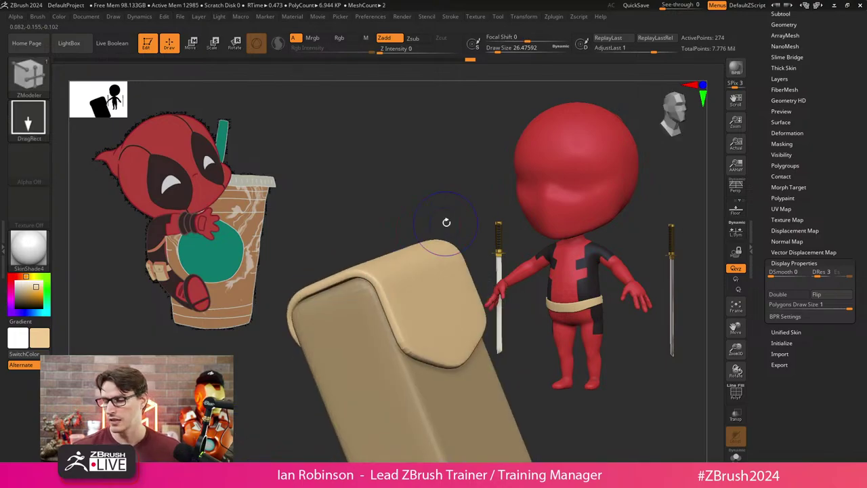
key("shift+f")
key("ctrl+z")
key("ctrl+z")
key("ctrl+z")
key("ctrl+z")
key("ctrl+z")
key("ctrl+z")
key("ctrl+z")
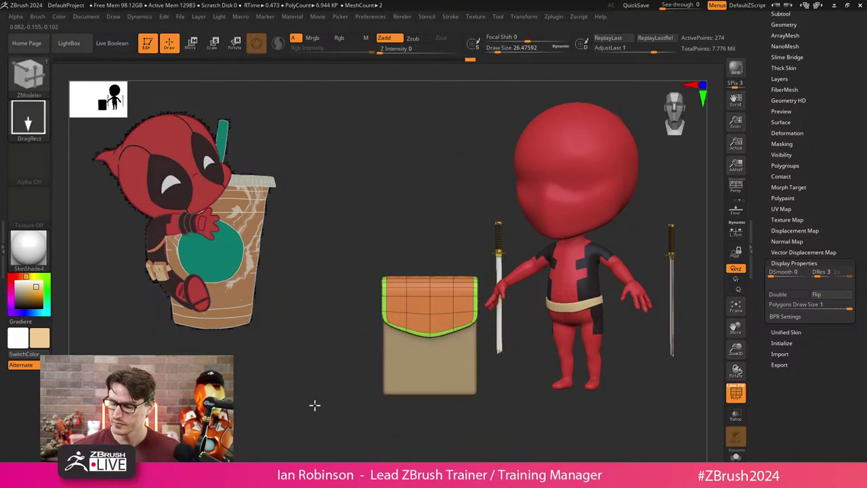
key("ctrl+z")
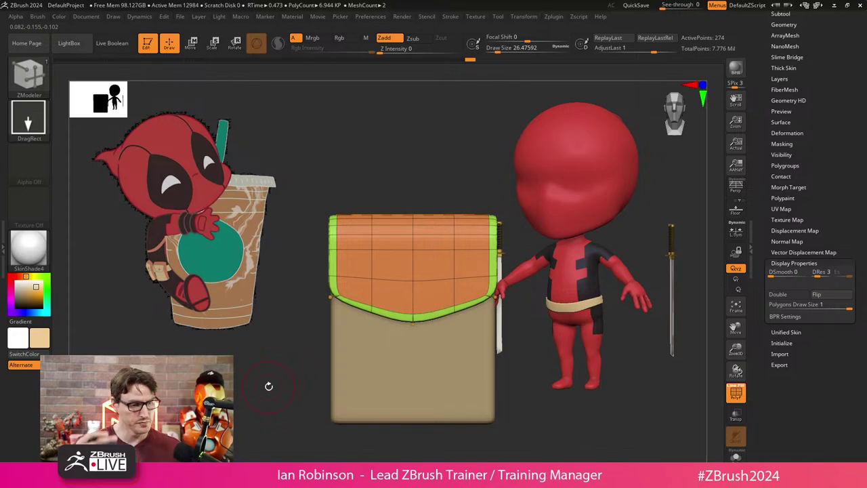
key("ctrl+z")
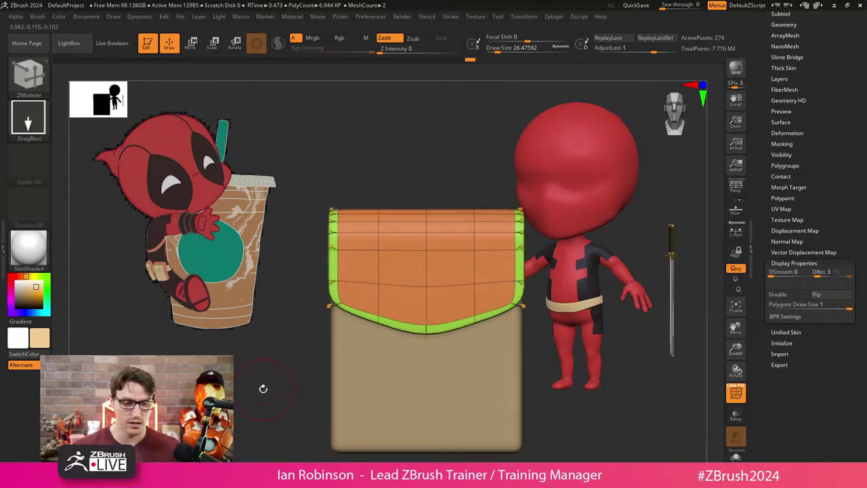
key("ctrl+z")
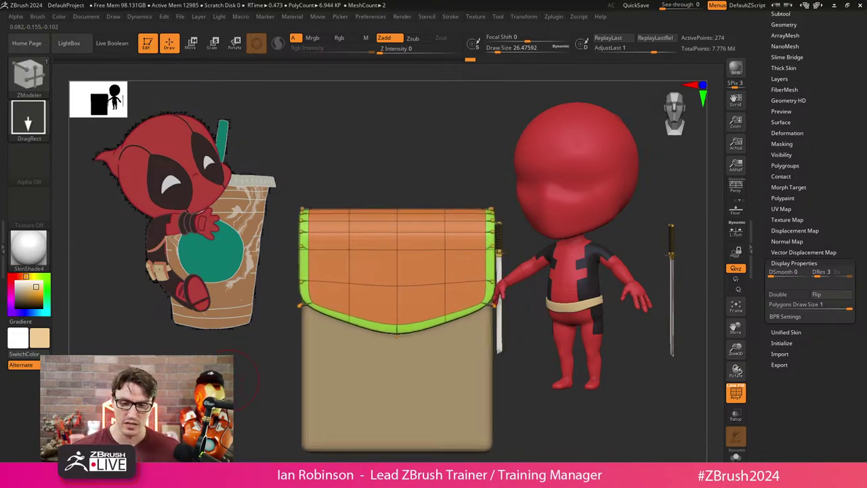
Insert an IMM Clothing HardW Snap Top Half button at the flap's centre.
key("b")
key("i")
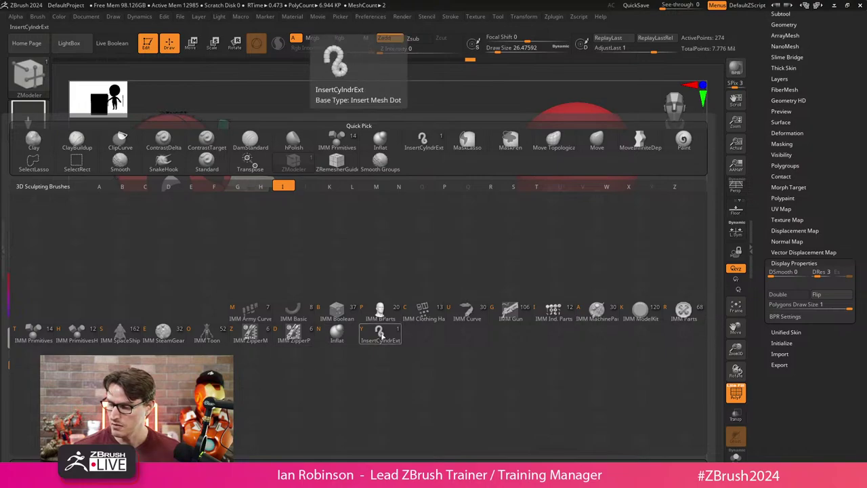
key("c")
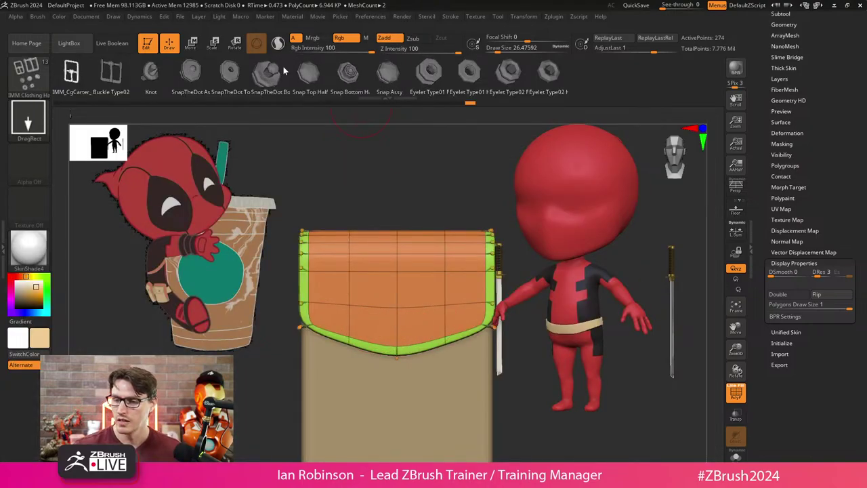
left_click(312, 79)
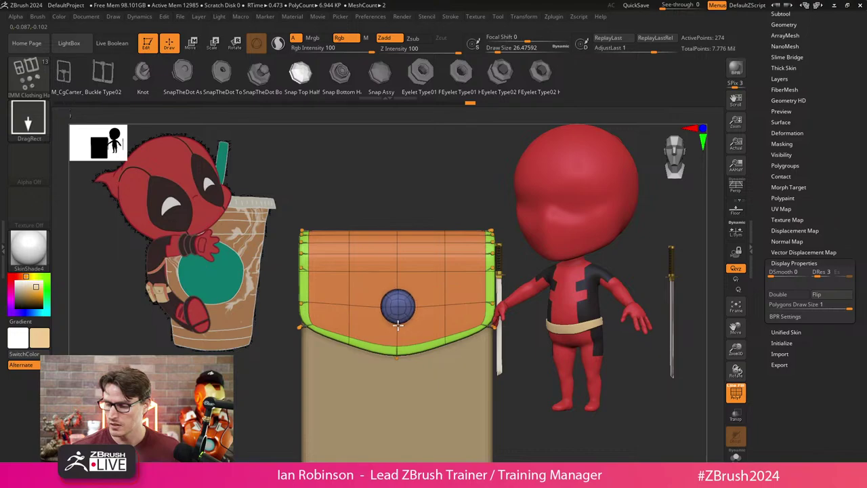
left_click_drag(399, 325, 397, 325)
Position the snap button on the flap's lower edge with the Move gizmo, then return to Draw.
key("w")
right_click_drag(397, 325, 410, 250, "ctrl")
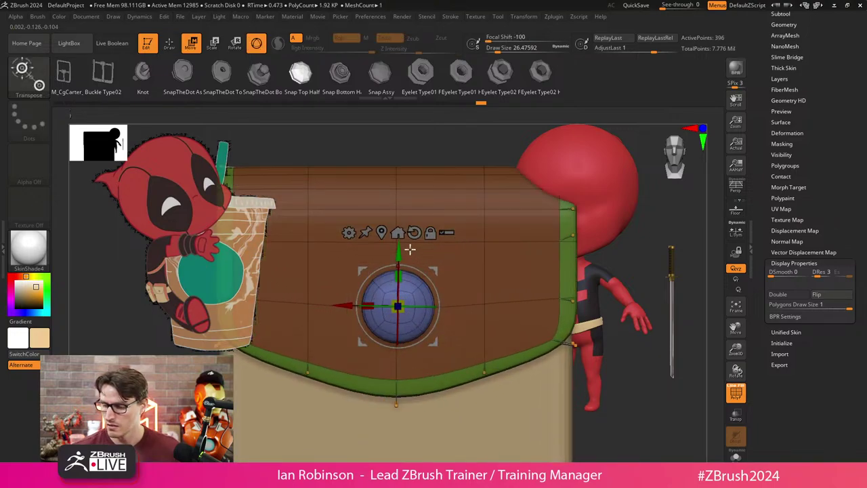
key("ctrl+z")
right_click_drag(612, 405, 624, 415, "ctrl")
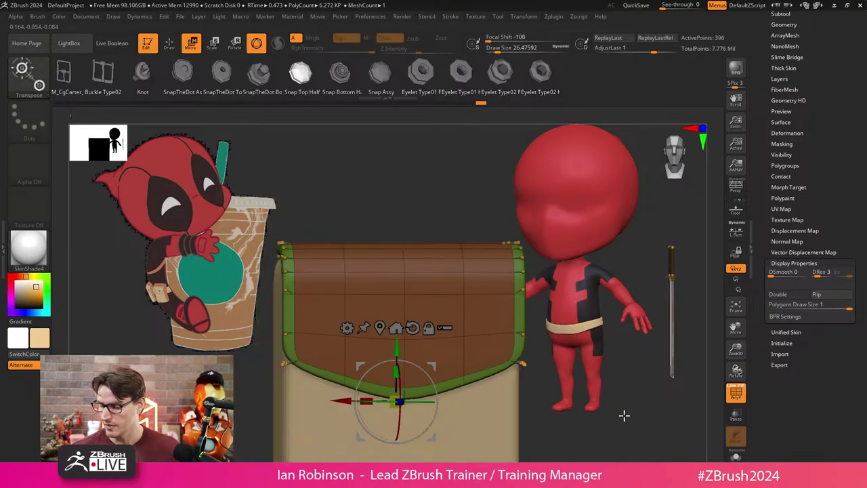
left_click_drag(624, 415, 567, 434)
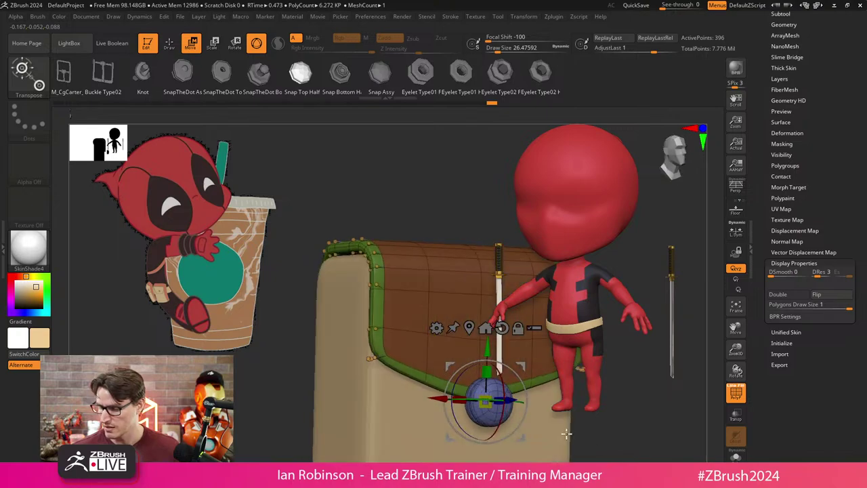
left_click_drag(486, 401, 481, 368)
left_click_drag(556, 413, 224, 404)
left_click_drag(427, 299, 425, 273)
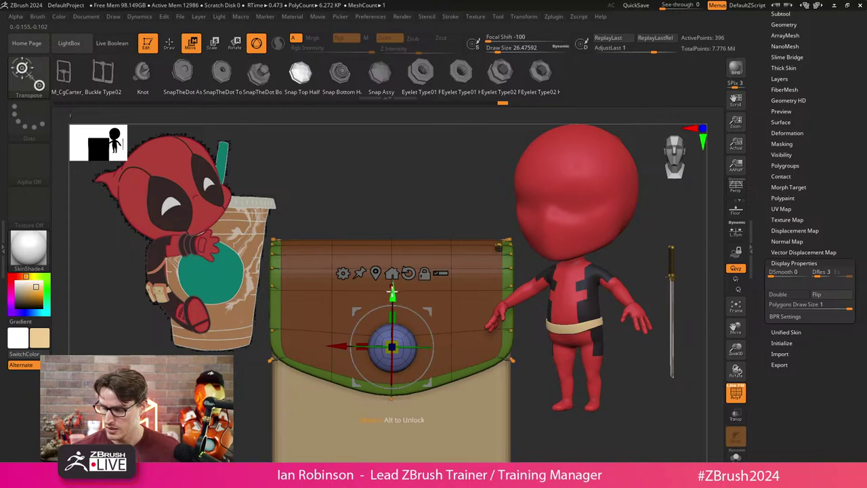
key("q")
key("ctrl+z")
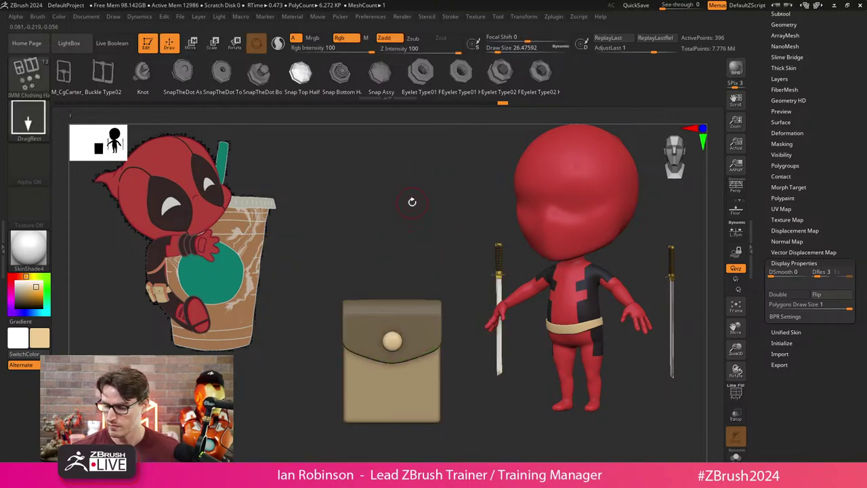
Try a light grey colour and fill the whole bag with it.
left_click(18, 297)
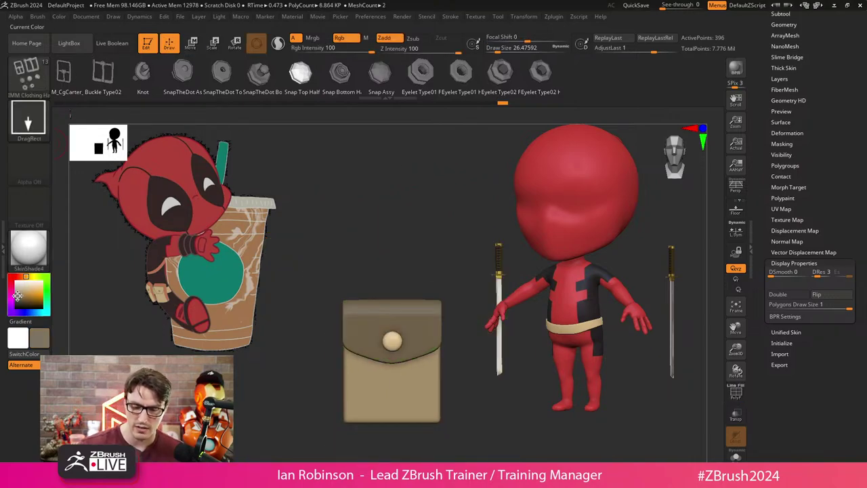
left_click(19, 292)
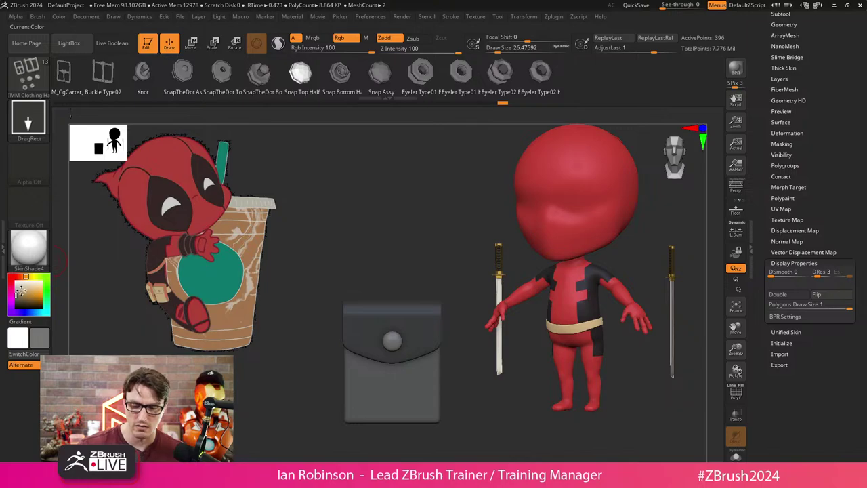
left_click(14, 287)
left_click(59, 16)
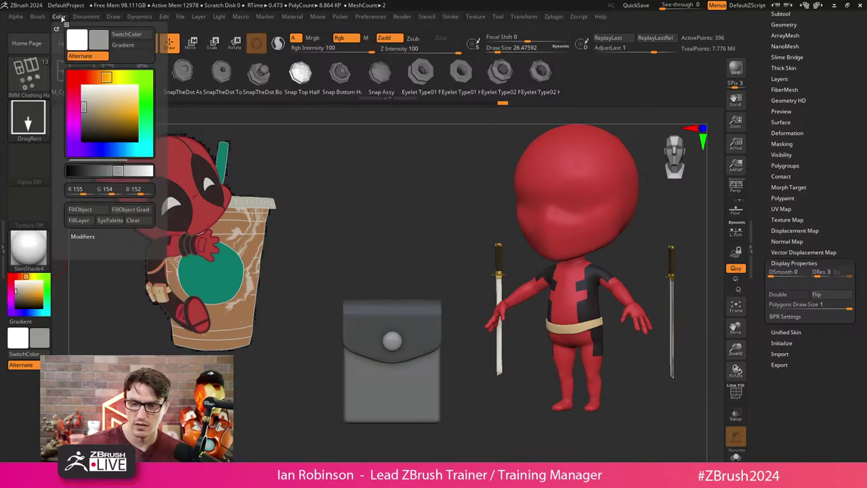
left_click(80, 209)
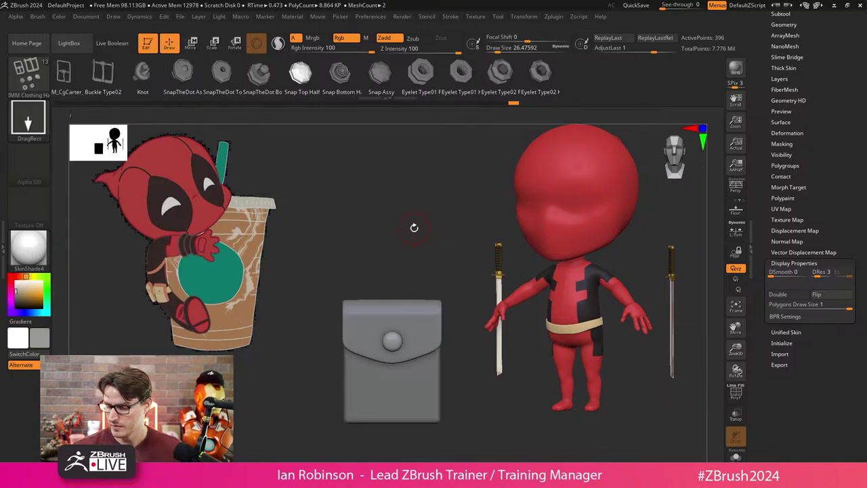
Step through history back to the flap-and-button version, undoing a stray clip.
key("ctrl+z")
key("ctrl+z")
key("ctrl+z")
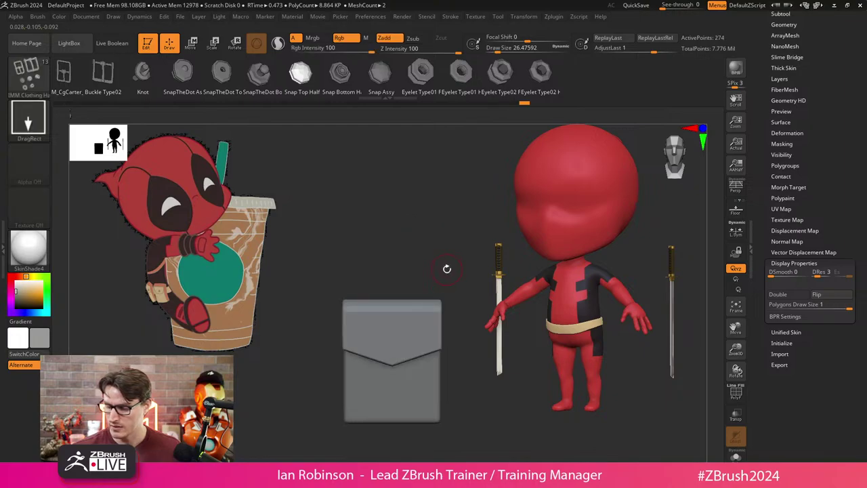
key("ctrl+shift+z")
key("ctrl+shift+z")
key("ctrl+shift+z")
key("shift+f")
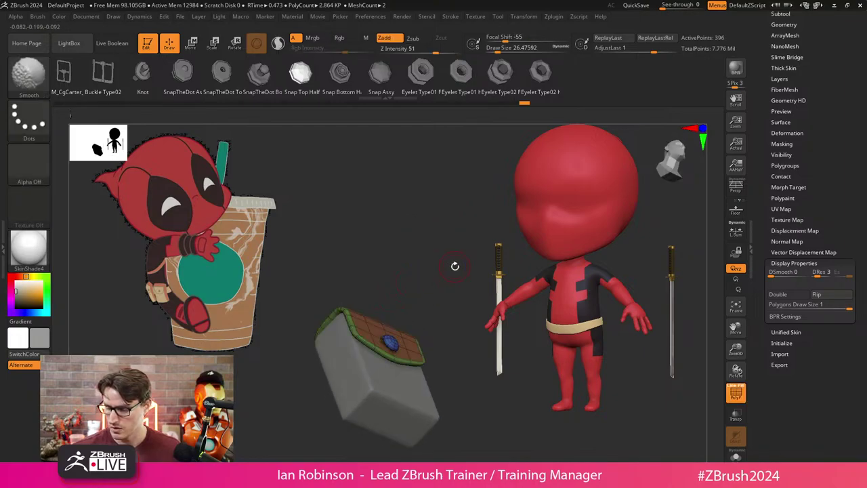
left_click(390, 346, "ctrl+shift")
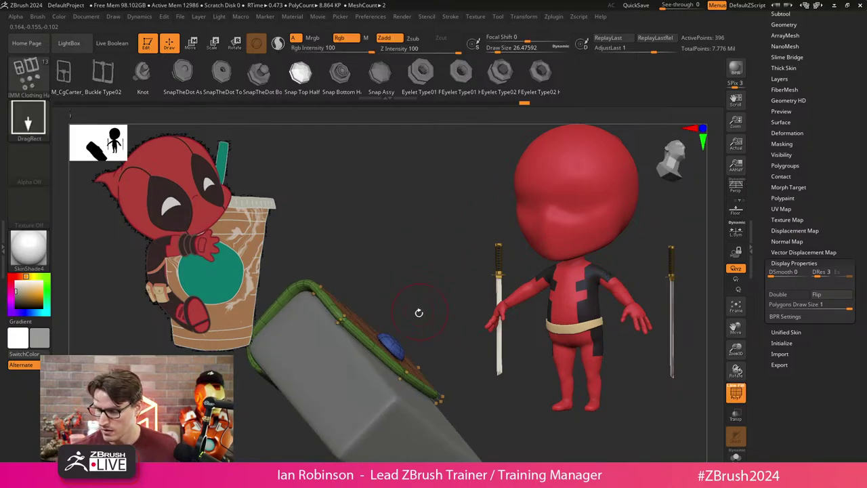
key("ctrl+z")
key("ctrl+z")
key("ctrl+z")
key("ctrl+z")
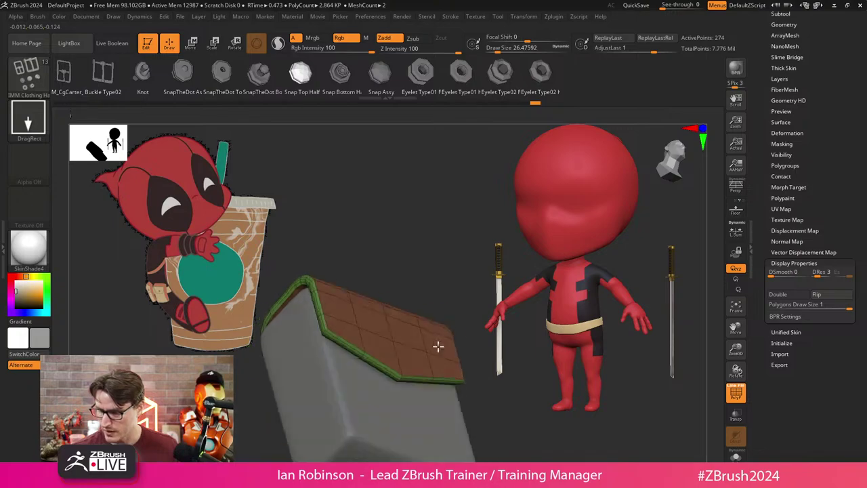
Pick tan from the reference and apply Color > FillObject to the bag.
key("c")
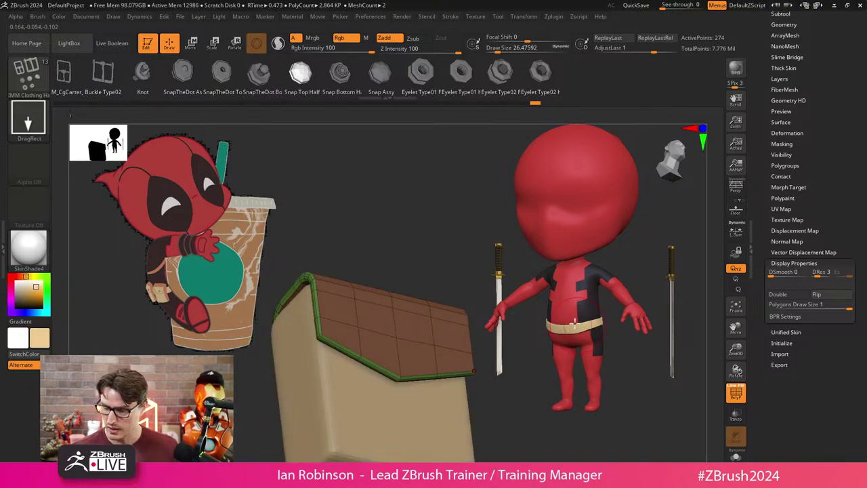
left_click(37, 17)
left_click(59, 16)
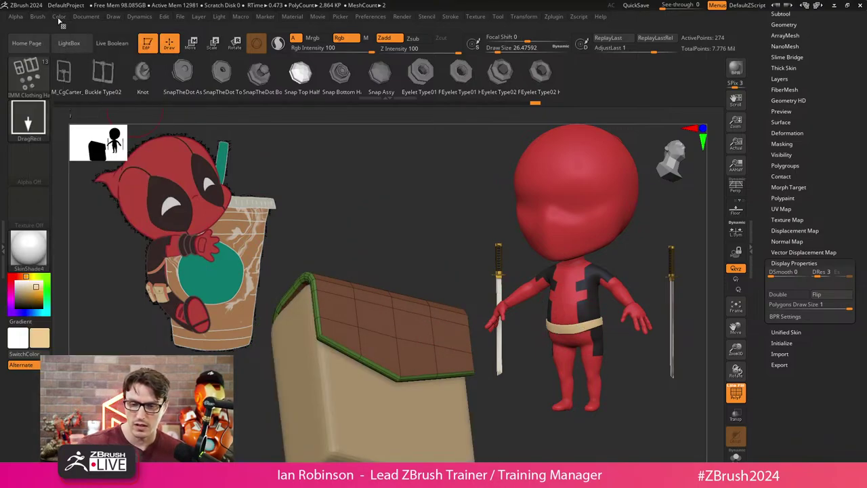
left_click(79, 209)
key("shift+f")
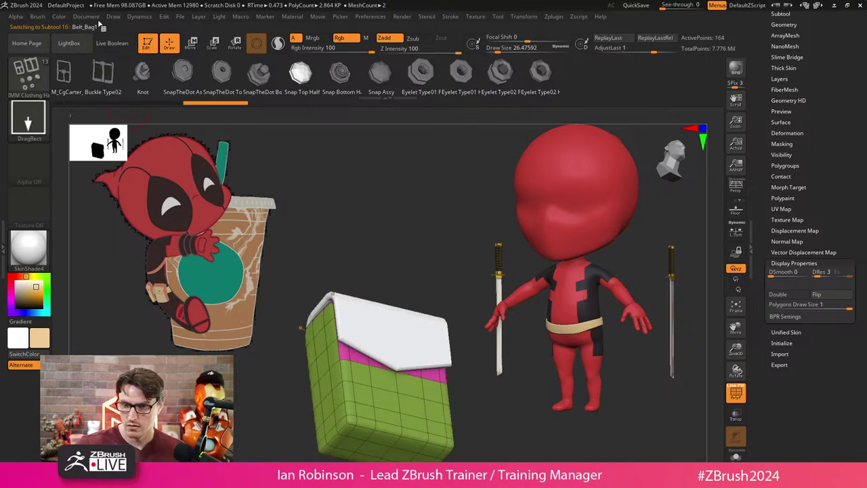
left_click(59, 17)
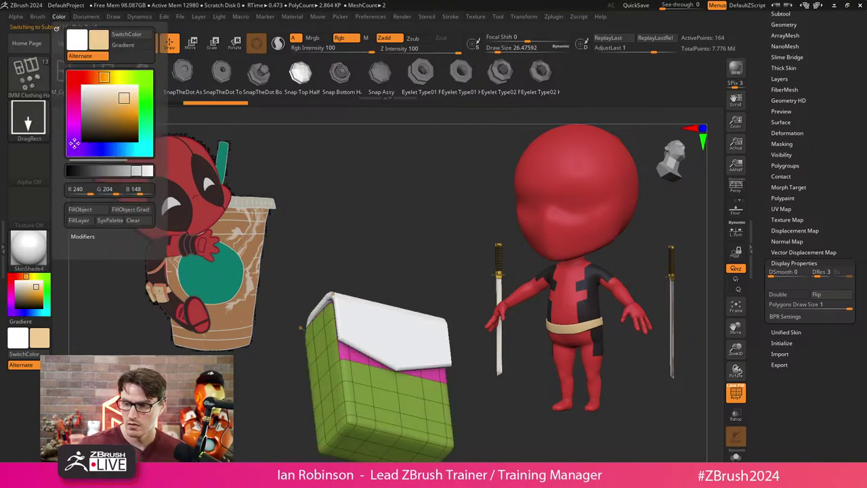
key("shift+f")
left_click(90, 210)
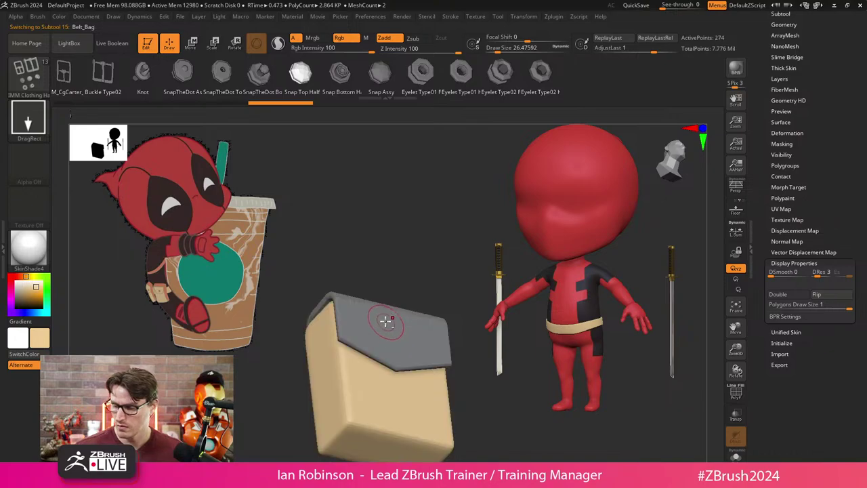
key("shift+f")
key("shift+f")
Refill the bag tan, leaving the snap grey, and undo back to the finished flap shape.
key("ctrl+z")
left_click(59, 16)
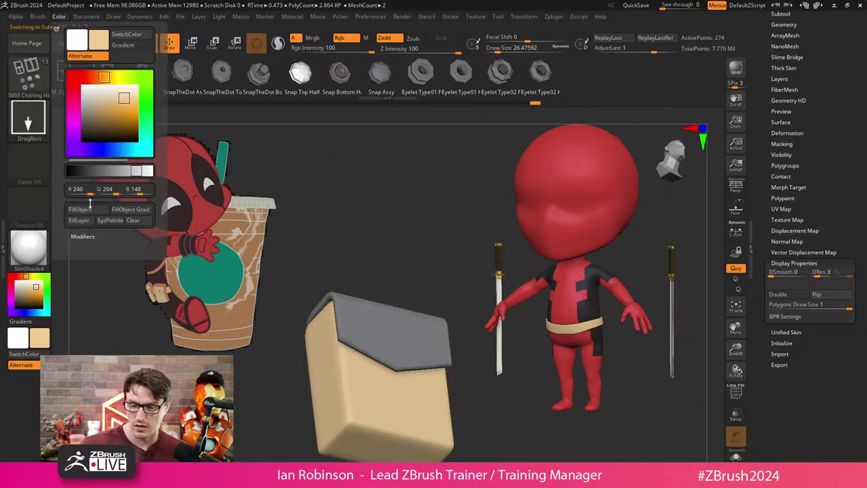
left_click(94, 211)
left_click(59, 16)
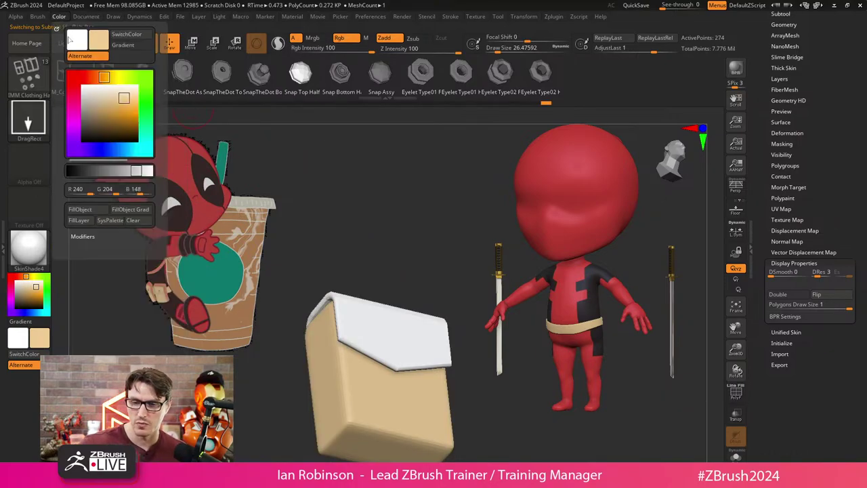
left_click(93, 212)
key("ctrl+z")
key("ctrl+z")
key("ctrl+z")
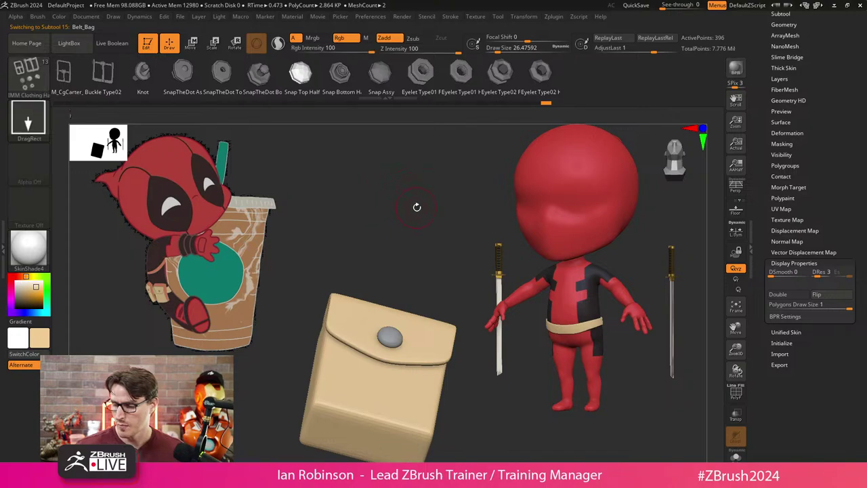
key("ctrl+z")
key("ctrl+z")
key("ctrl+z")
key("ctrl+z")
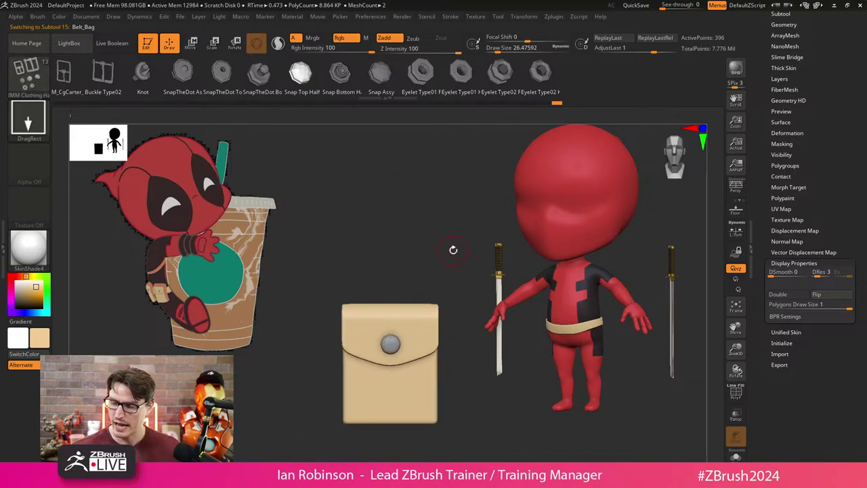
key("ctrl+z")
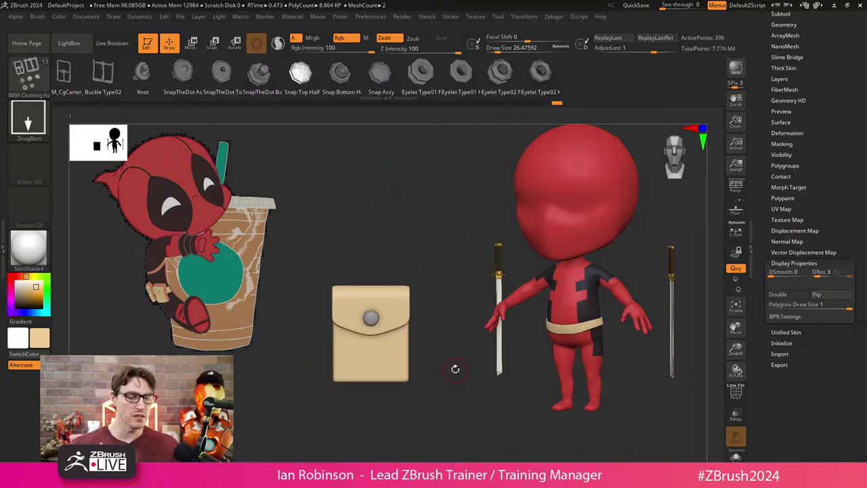
scroll(779, 102, "up", 5)
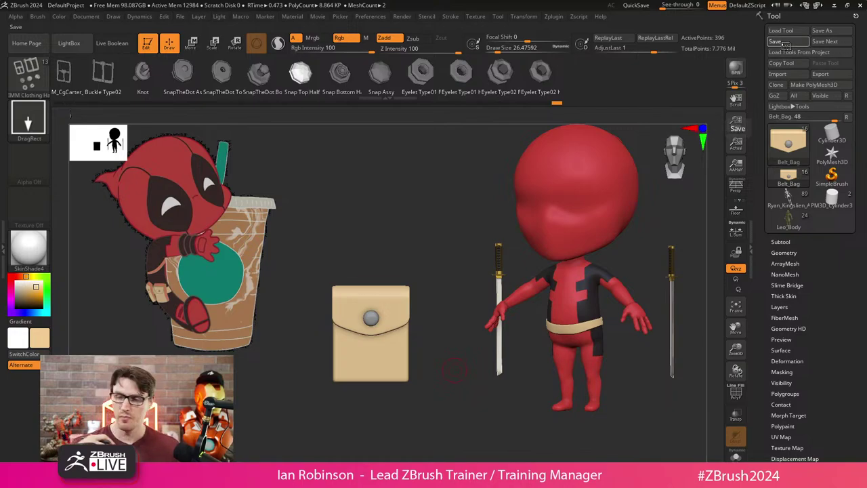
Save the tan Belt_Bag tool with its grey snap button from the Tool palette.
left_click(784, 43)
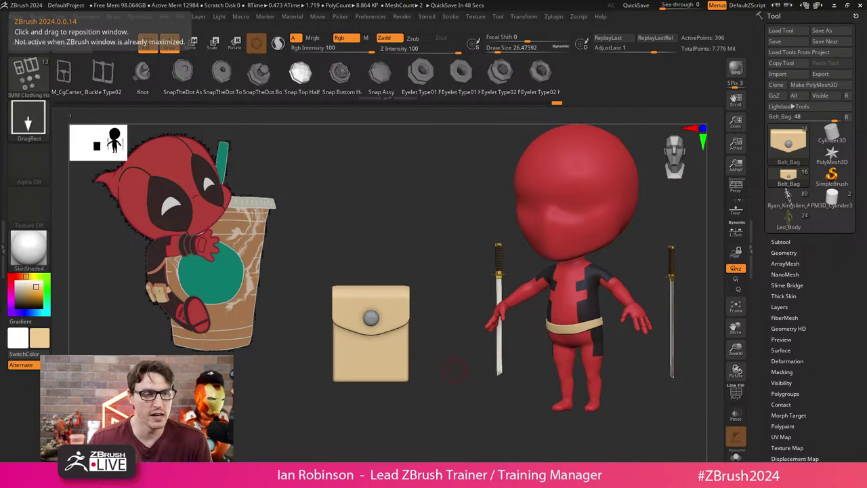
left_click_drag(0, 59, 345, 59)
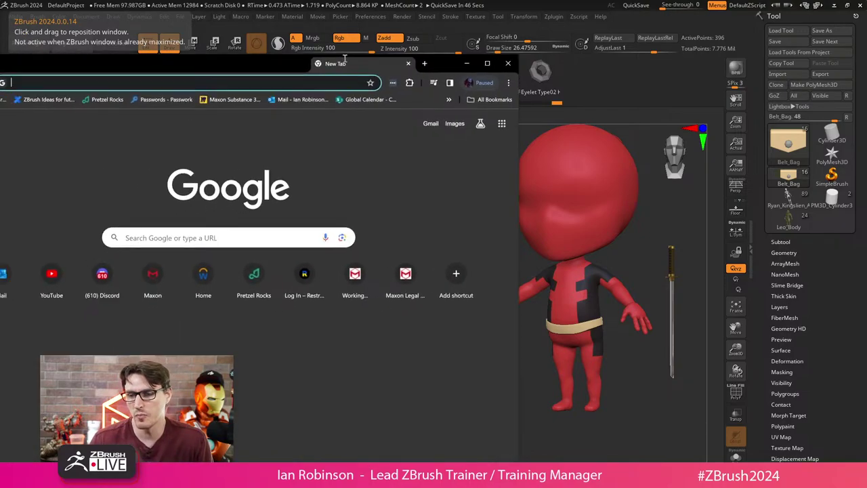
double_click(345, 59)
left_click(382, 29)
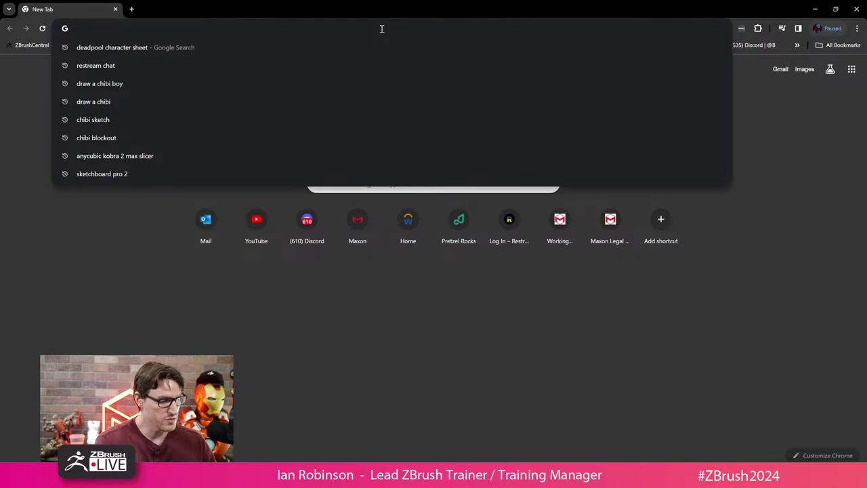
type("maxon")
key("Return")
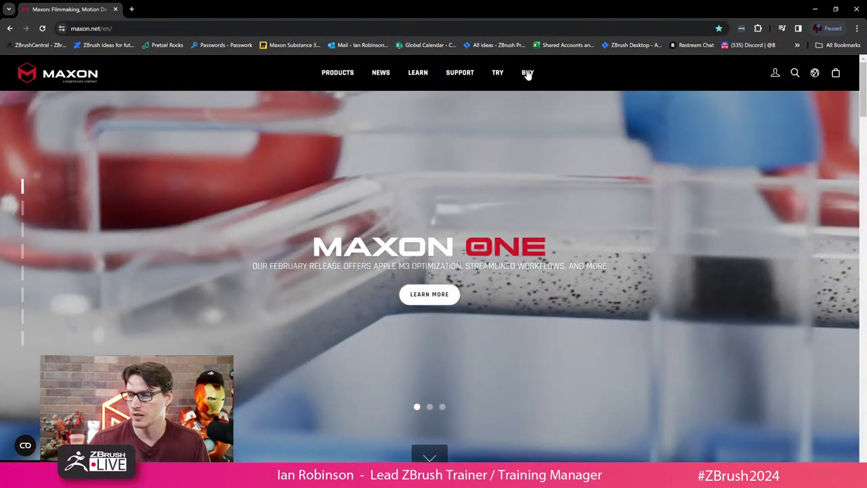
left_click(527, 72)
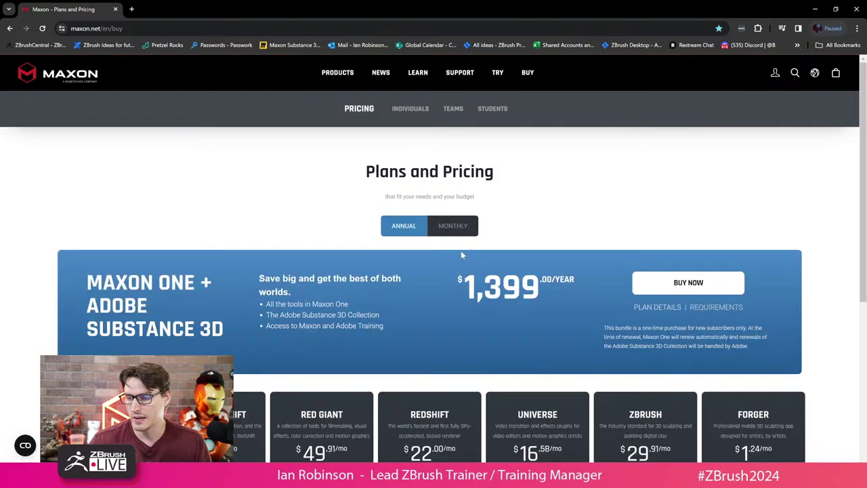
scroll(442, 258, "down", 1)
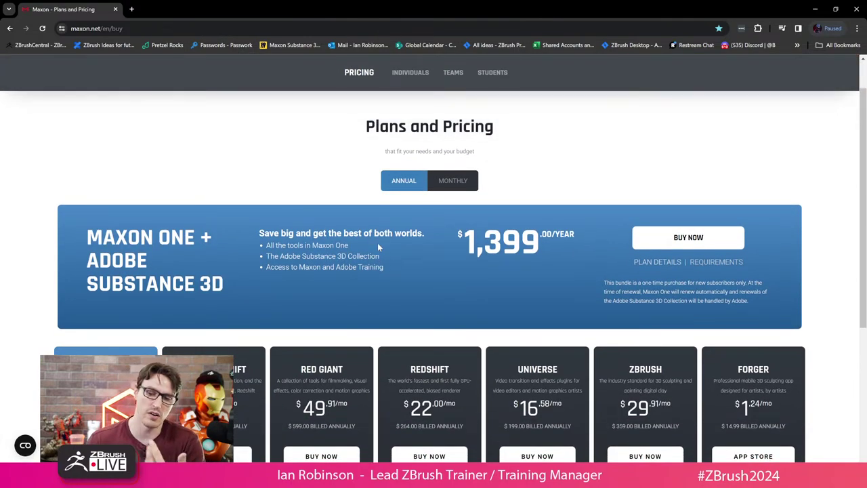
scroll(360, 225, "down", 4)
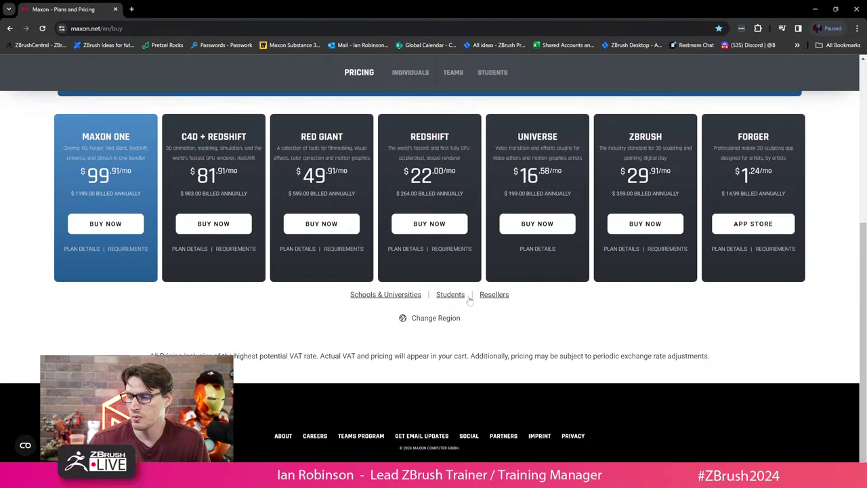
left_click(452, 299)
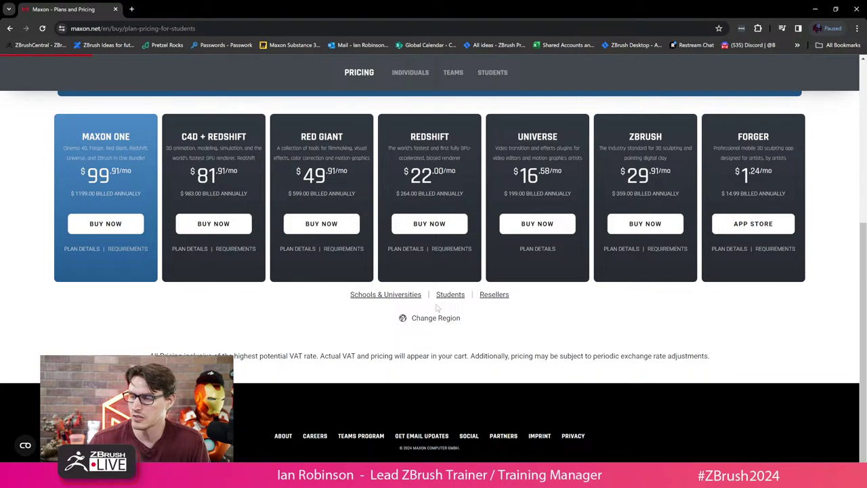
scroll(448, 256, "down", 2)
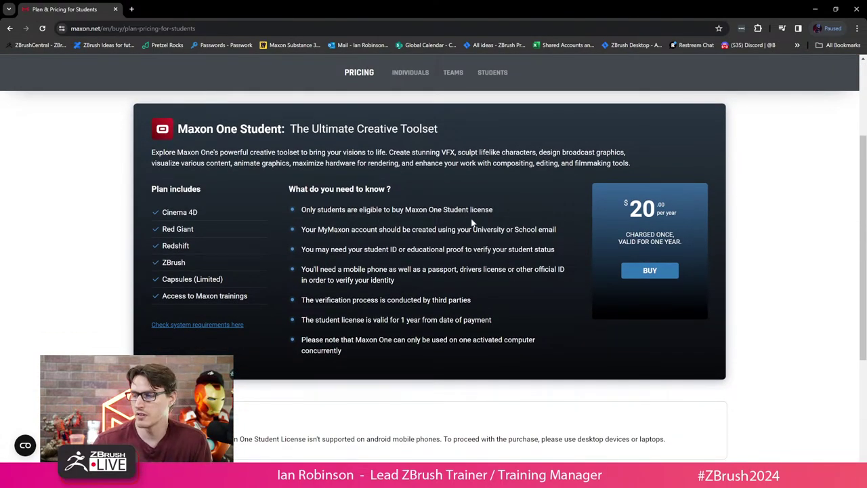
left_click(194, 30)
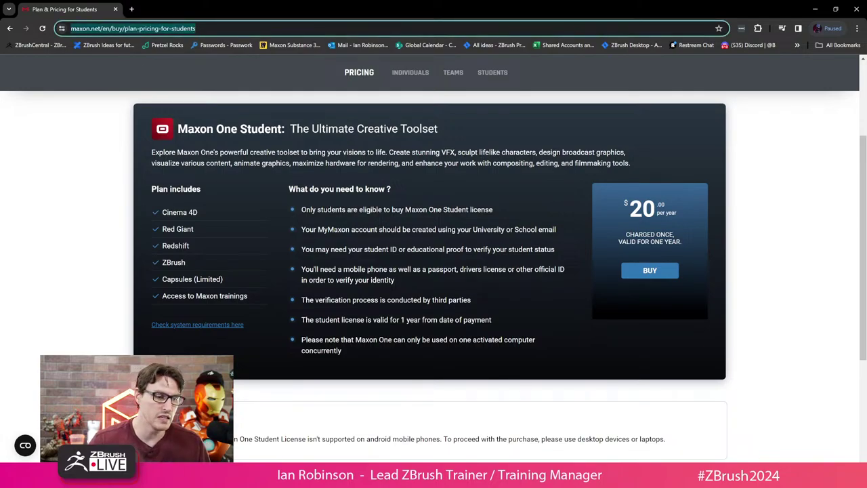
key("alt+Tab")
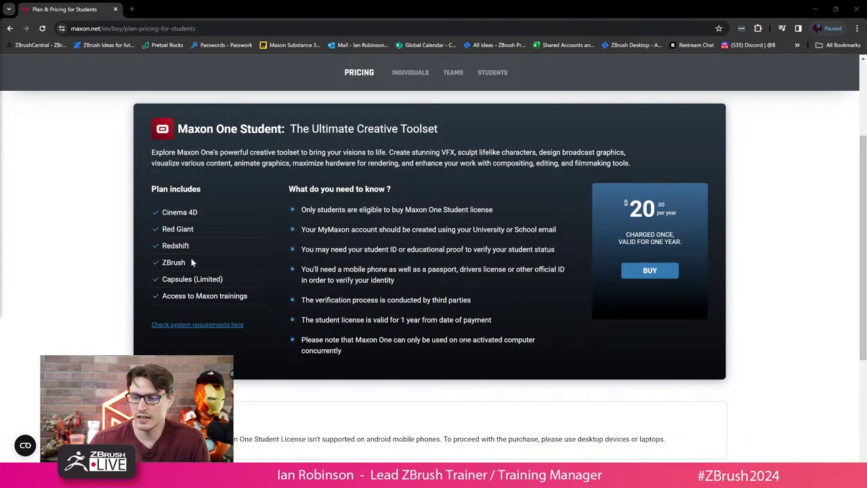
scroll(498, 224, "up", 3)
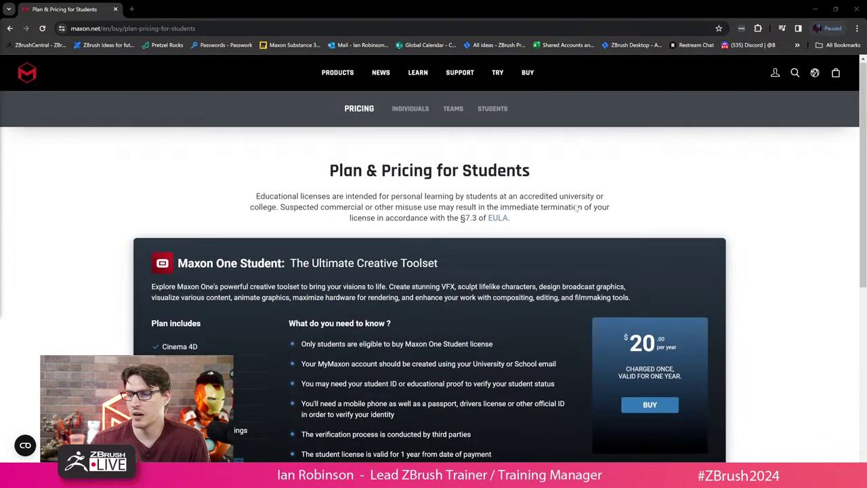
left_click(818, 10)
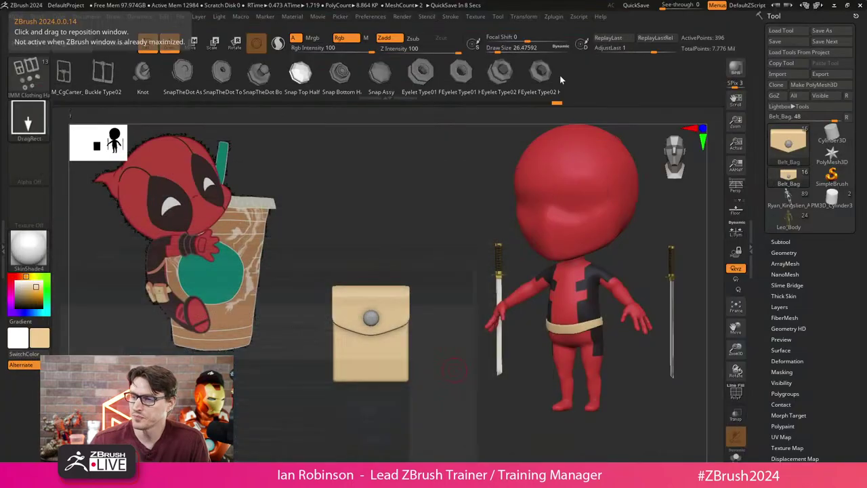